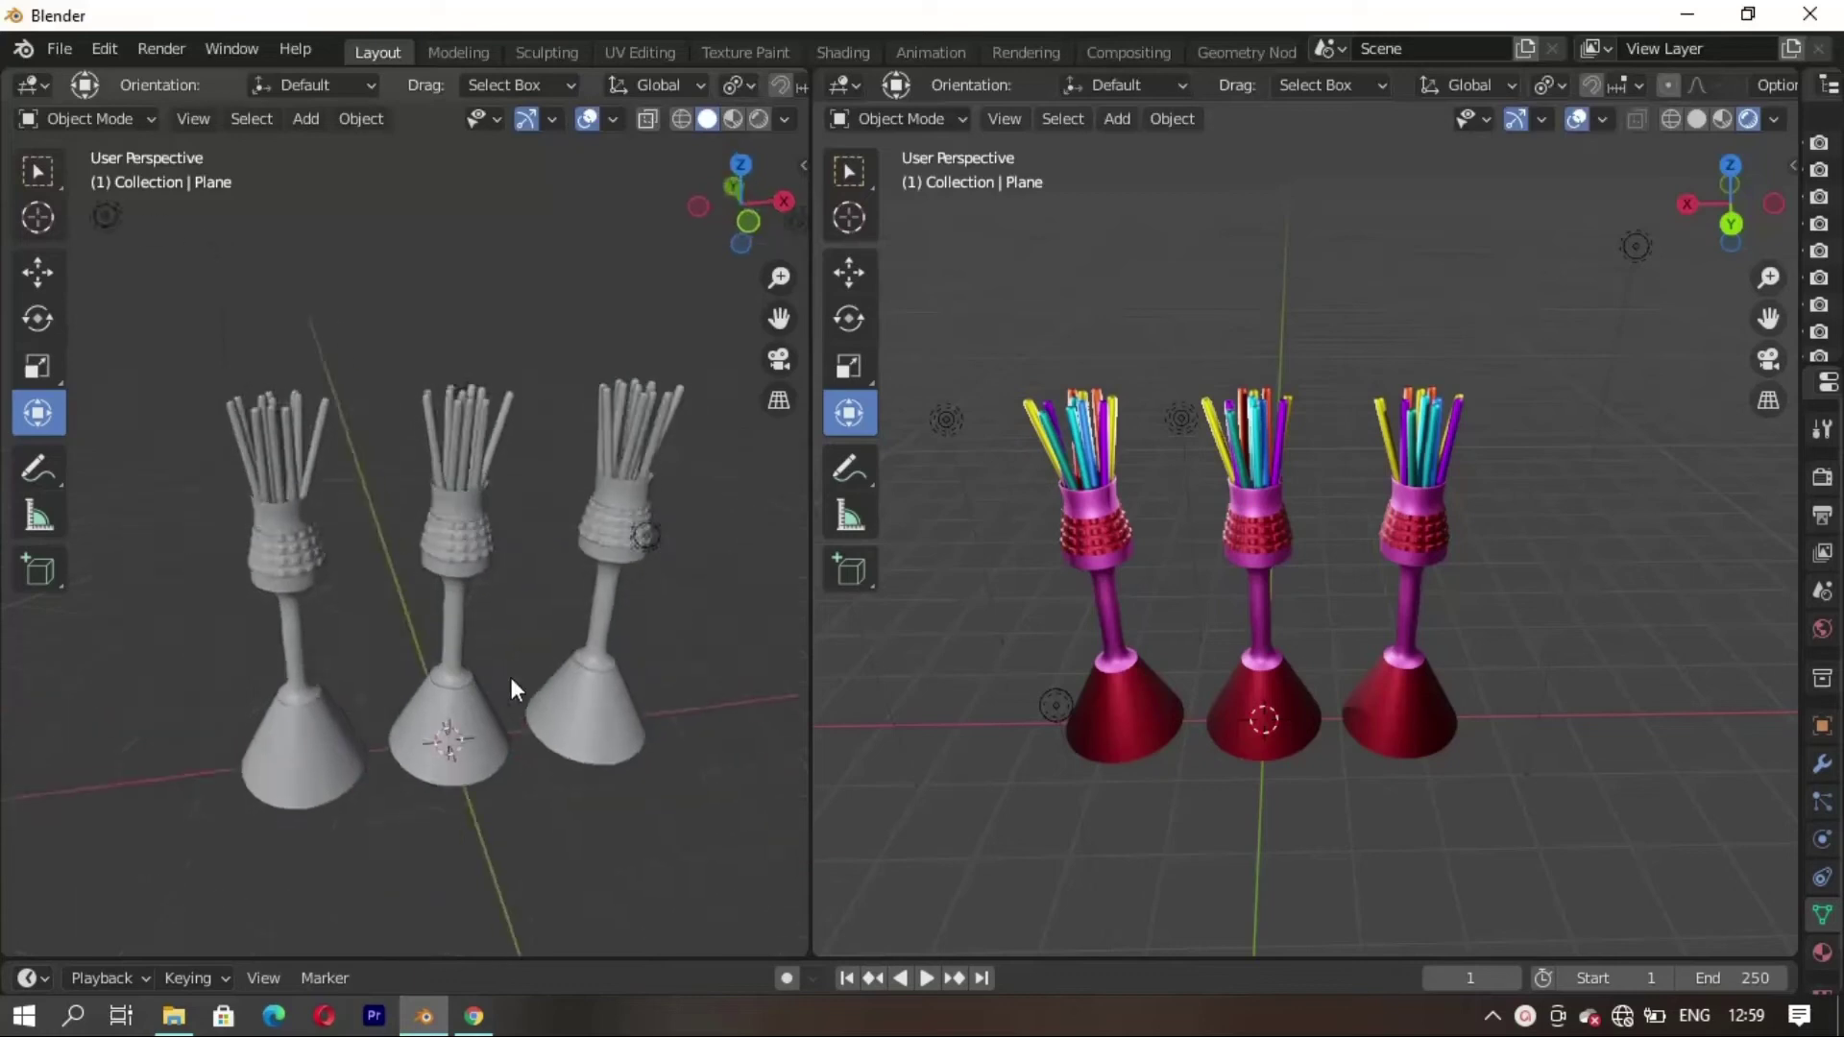
Orbit around the grey and coloured reference lamps to inspect them from several angles
{"action": "middle_click_drag", "start_coordinate": [509, 672], "coordinate": [575, 637]}
{"action": "scroll", "coordinate": [540, 655], "scroll_direction": "up", "scroll_amount": 3}
{"action": "scroll", "coordinate": [394, 736], "scroll_direction": "up", "scroll_amount": 2}
{"action": "middle_click_drag", "start_coordinate": [394, 735], "coordinate": [106, 690]}
{"action": "scroll", "coordinate": [365, 710], "scroll_direction": "up", "scroll_amount": 3}
{"action": "scroll", "coordinate": [365, 711], "scroll_direction": "down", "scroll_amount": 2}
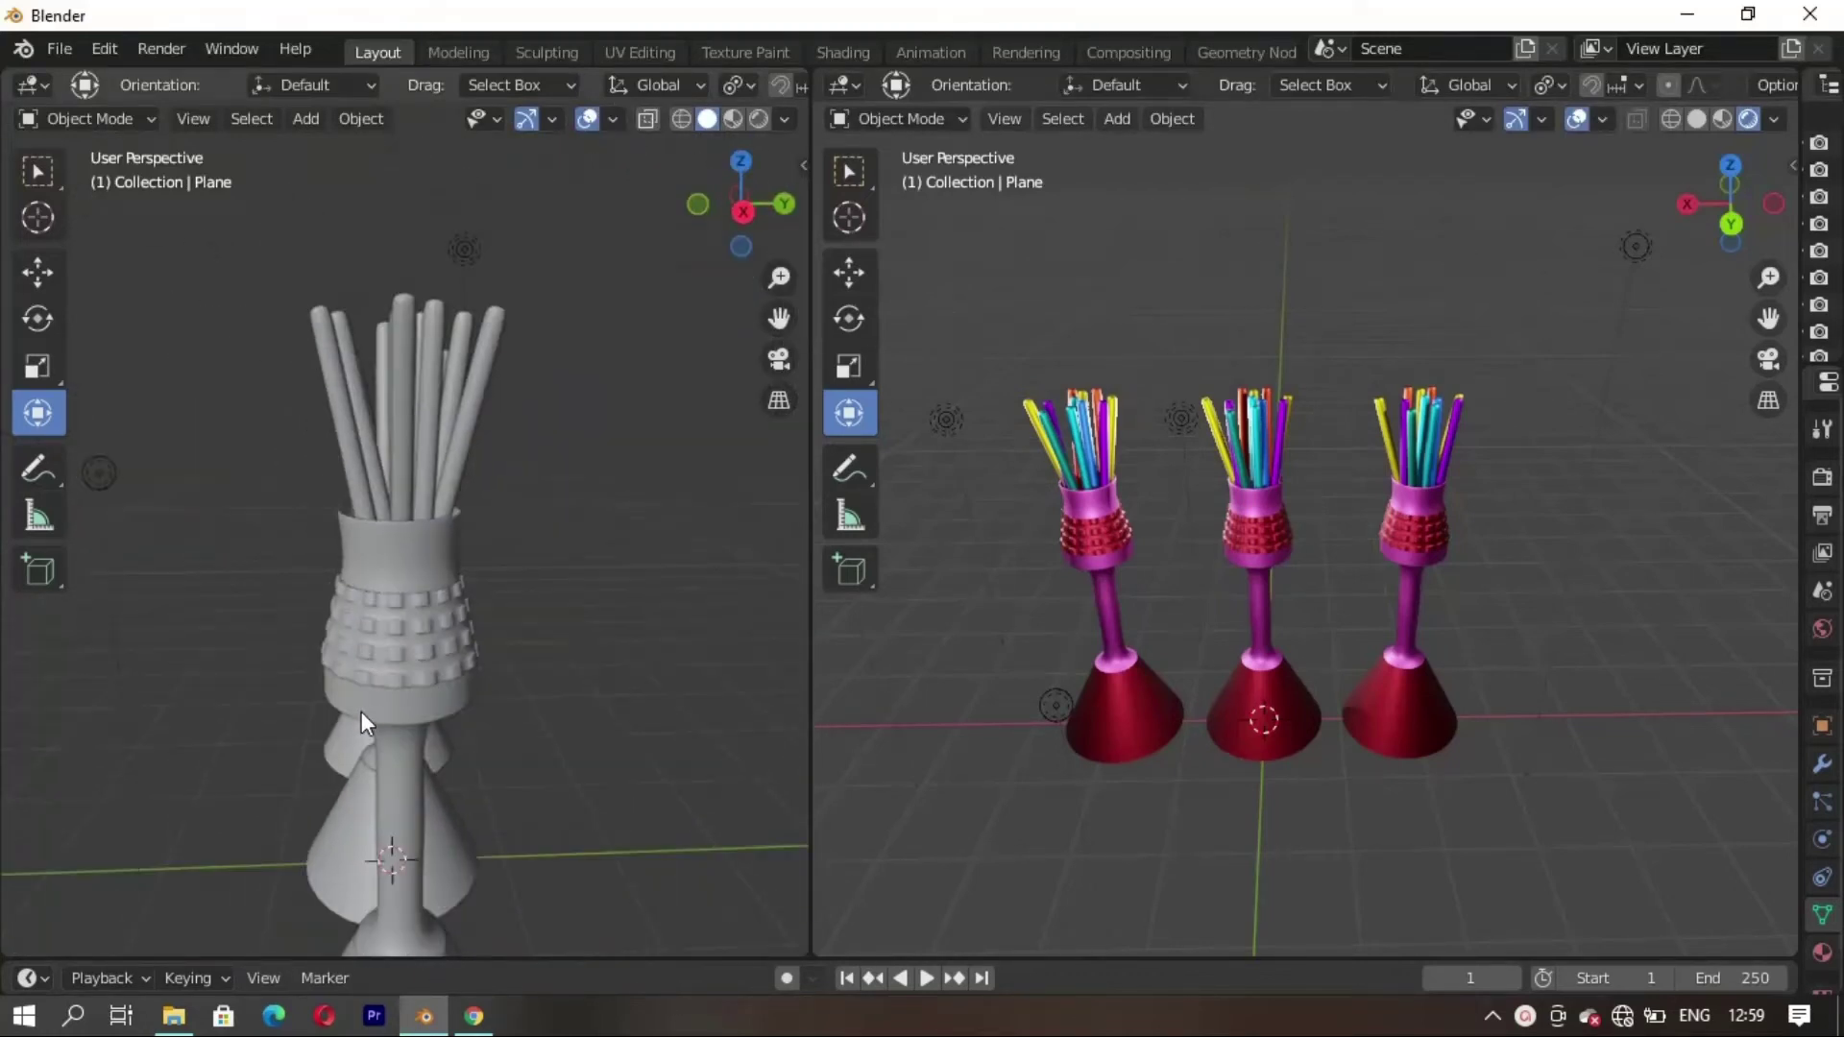
{"action": "mouse_move", "coordinate": [361, 712]}
{"action": "middle_mouse_down"}
{"action": "mouse_move", "coordinate": [399, 683]}
{"action": "mouse_move", "coordinate": [440, 550]}
{"action": "mouse_move", "coordinate": [205, 626]}
{"action": "mouse_move", "coordinate": [403, 597]}
{"action": "mouse_move", "coordinate": [352, 626]}
{"action": "mouse_move", "coordinate": [423, 711]}
{"action": "mouse_move", "coordinate": [372, 708]}
{"action": "mouse_move", "coordinate": [605, 745]}
{"action": "mouse_move", "coordinate": [481, 766]}
{"action": "mouse_move", "coordinate": [673, 762]}
{"action": "middle_mouse_up"}
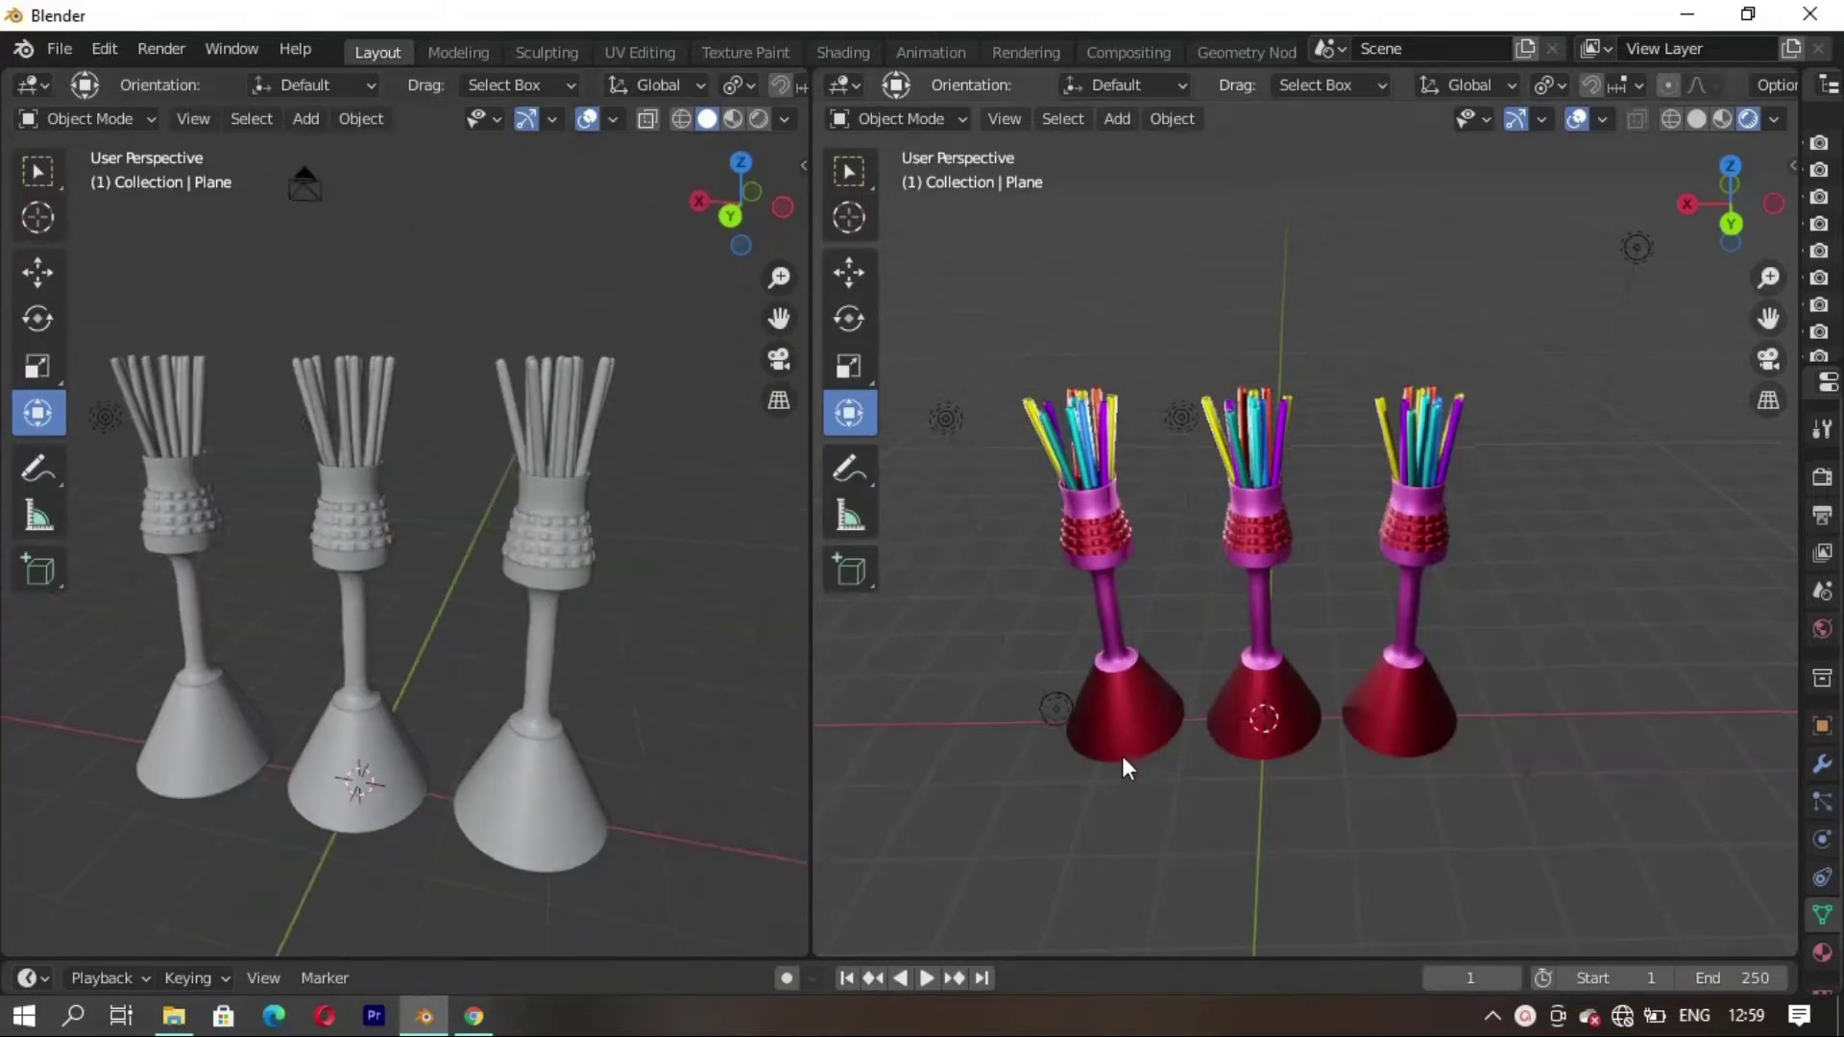
{"action": "mouse_move", "coordinate": [1123, 753]}
{"action": "middle_mouse_down"}
{"action": "mouse_move", "coordinate": [1028, 697]}
{"action": "mouse_move", "coordinate": [1074, 686]}
{"action": "mouse_move", "coordinate": [1140, 718]}
{"action": "mouse_move", "coordinate": [864, 691]}
{"action": "mouse_move", "coordinate": [1399, 700]}
{"action": "mouse_move", "coordinate": [1203, 720]}
{"action": "mouse_move", "coordinate": [1004, 673]}
{"action": "mouse_move", "coordinate": [1210, 625]}
{"action": "mouse_move", "coordinate": [1477, 718]}
{"action": "middle_mouse_up"}
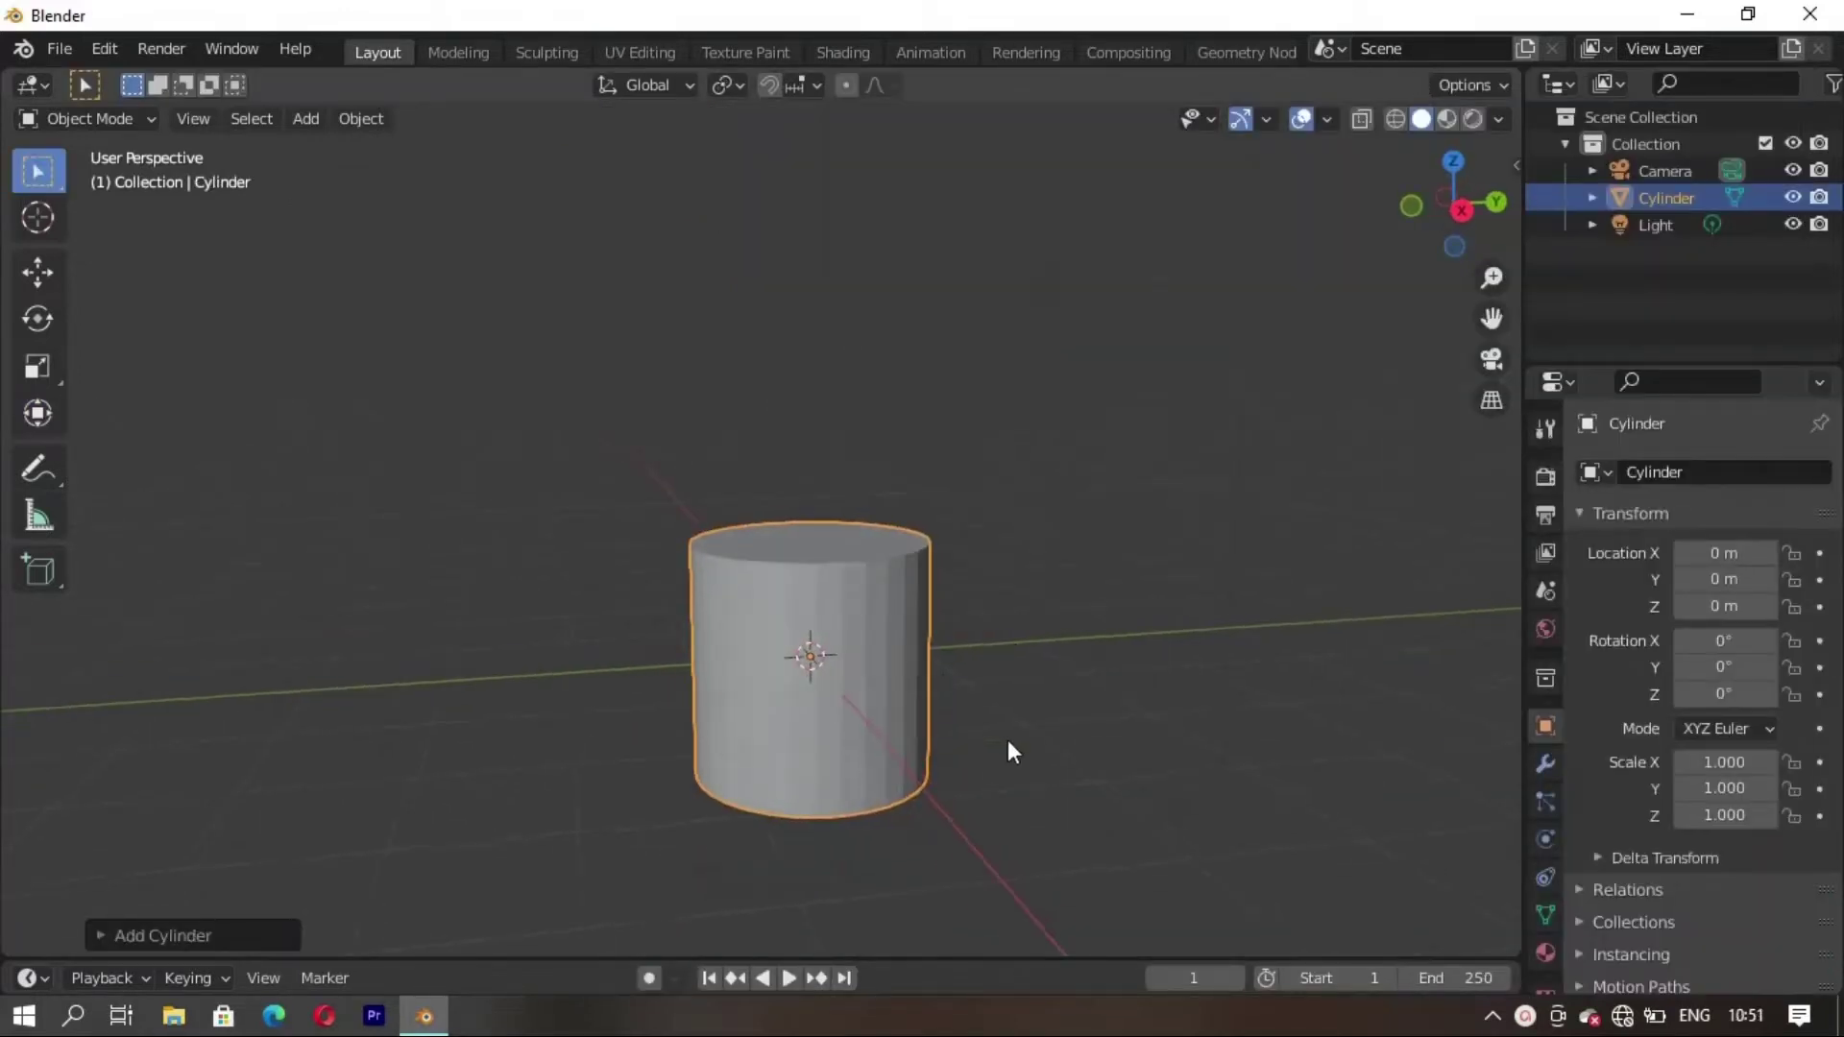
Scale the new cylinder down to 0.386
{"action": "key", "text": "s"}
{"action": "left_click", "coordinate": [877, 608]}
{"action": "middle_click_drag", "start_coordinate": [878, 609], "coordinate": [920, 689]}
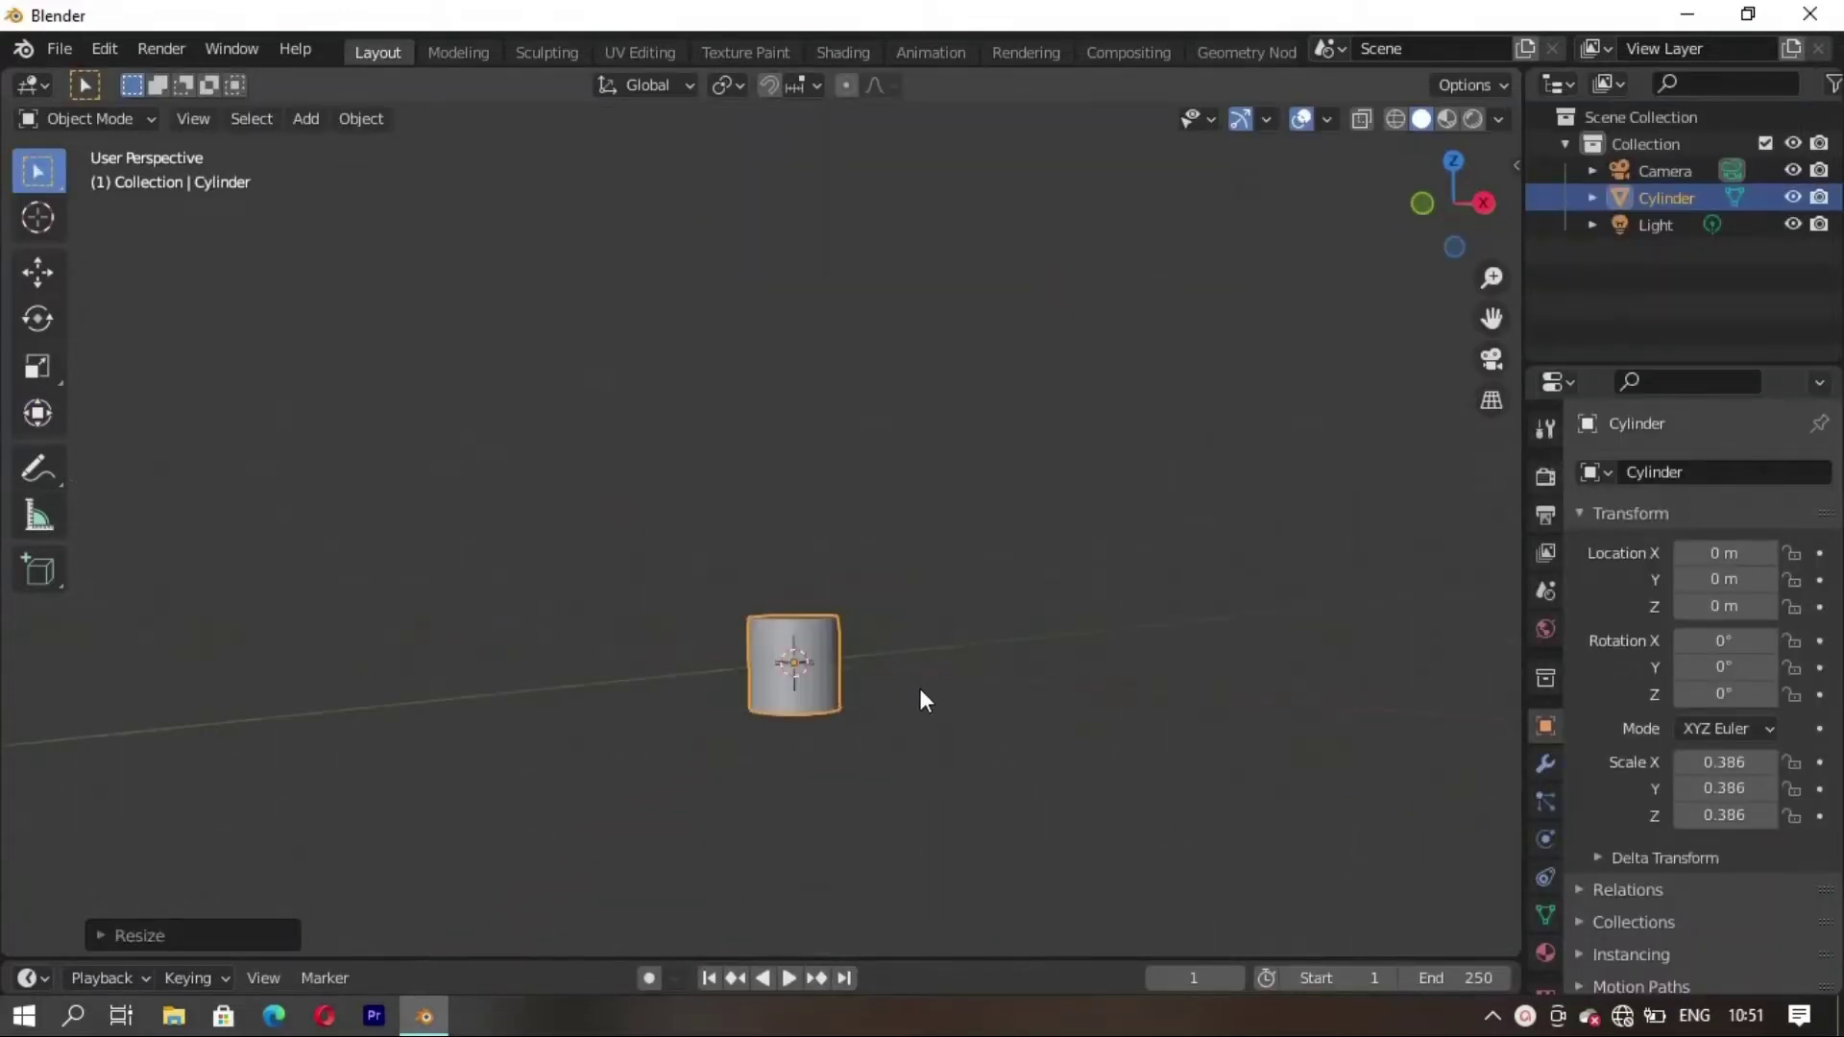
{"action": "mouse_move", "coordinate": [797, 715]}
{"action": "middle_mouse_down"}
{"action": "mouse_move", "coordinate": [823, 761]}
{"action": "mouse_move", "coordinate": [951, 724]}
{"action": "mouse_move", "coordinate": [1054, 782]}
{"action": "mouse_move", "coordinate": [626, 728]}
{"action": "mouse_move", "coordinate": [822, 647]}
{"action": "mouse_move", "coordinate": [859, 717]}
{"action": "mouse_move", "coordinate": [955, 732]}
{"action": "middle_mouse_up"}
{"action": "scroll", "coordinate": [596, 722], "scroll_direction": "down", "scroll_amount": 3}
{"action": "scroll", "coordinate": [851, 716], "scroll_direction": "up", "scroll_amount": 2}
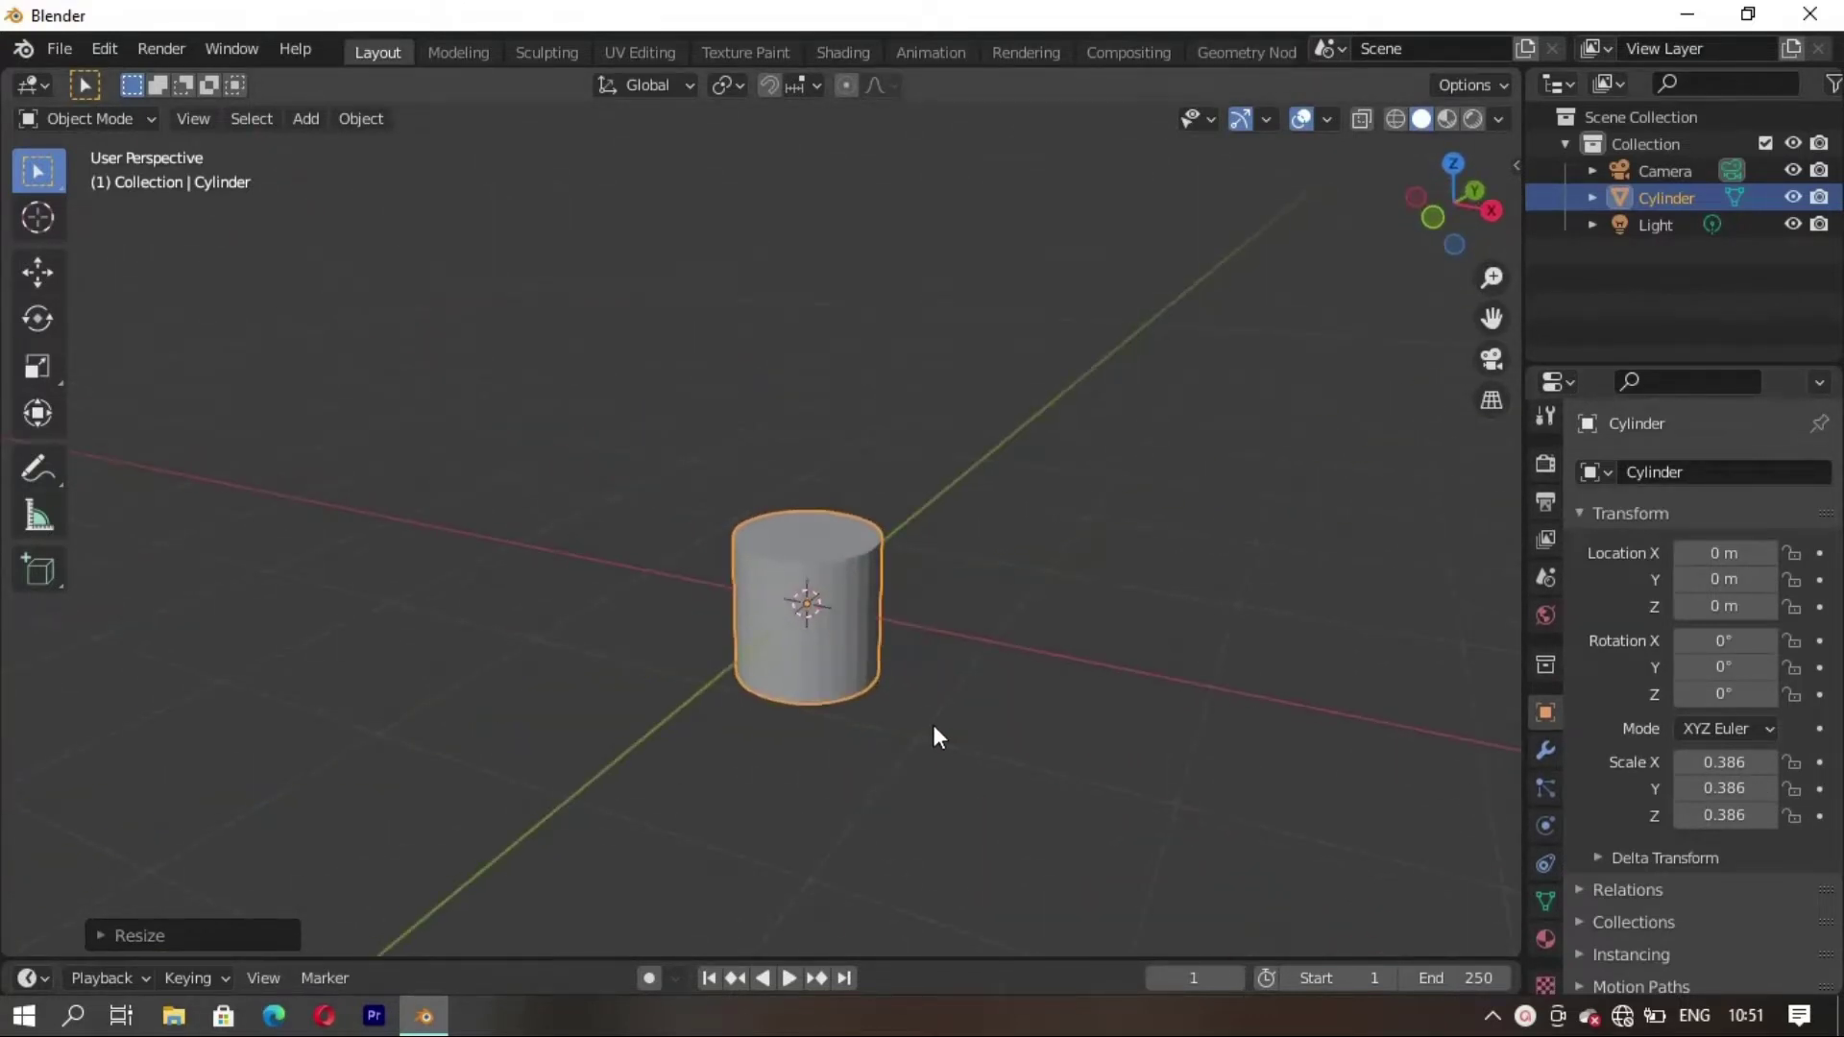
In Edit Mode, flatten the whole cylinder into a disc and raise it above the grid
{"action": "key", "text": "Tab"}
{"action": "key", "text": "alt+a"}
{"action": "key", "text": "3"}
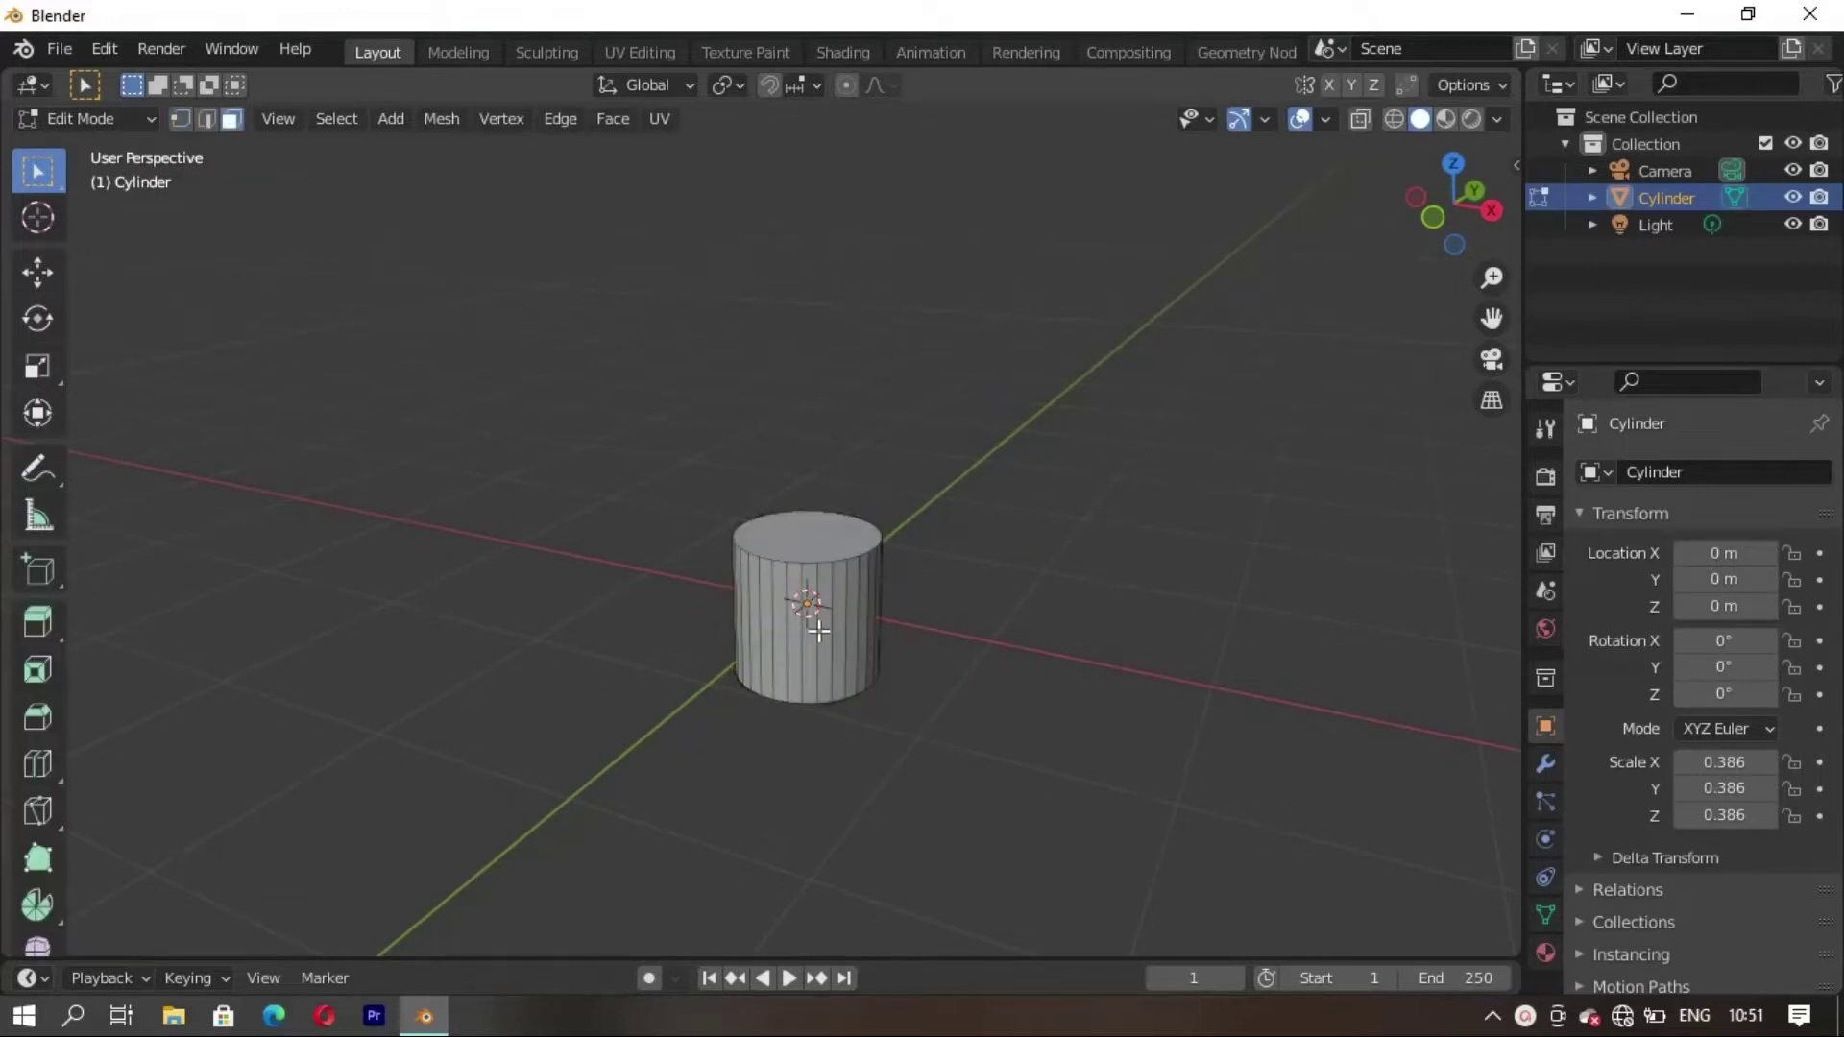
{"action": "mouse_move", "coordinate": [934, 725]}
{"action": "middle_mouse_down"}
{"action": "mouse_move", "coordinate": [704, 645]}
{"action": "mouse_move", "coordinate": [724, 625]}
{"action": "mouse_move", "coordinate": [868, 647]}
{"action": "mouse_move", "coordinate": [912, 695]}
{"action": "middle_mouse_up"}
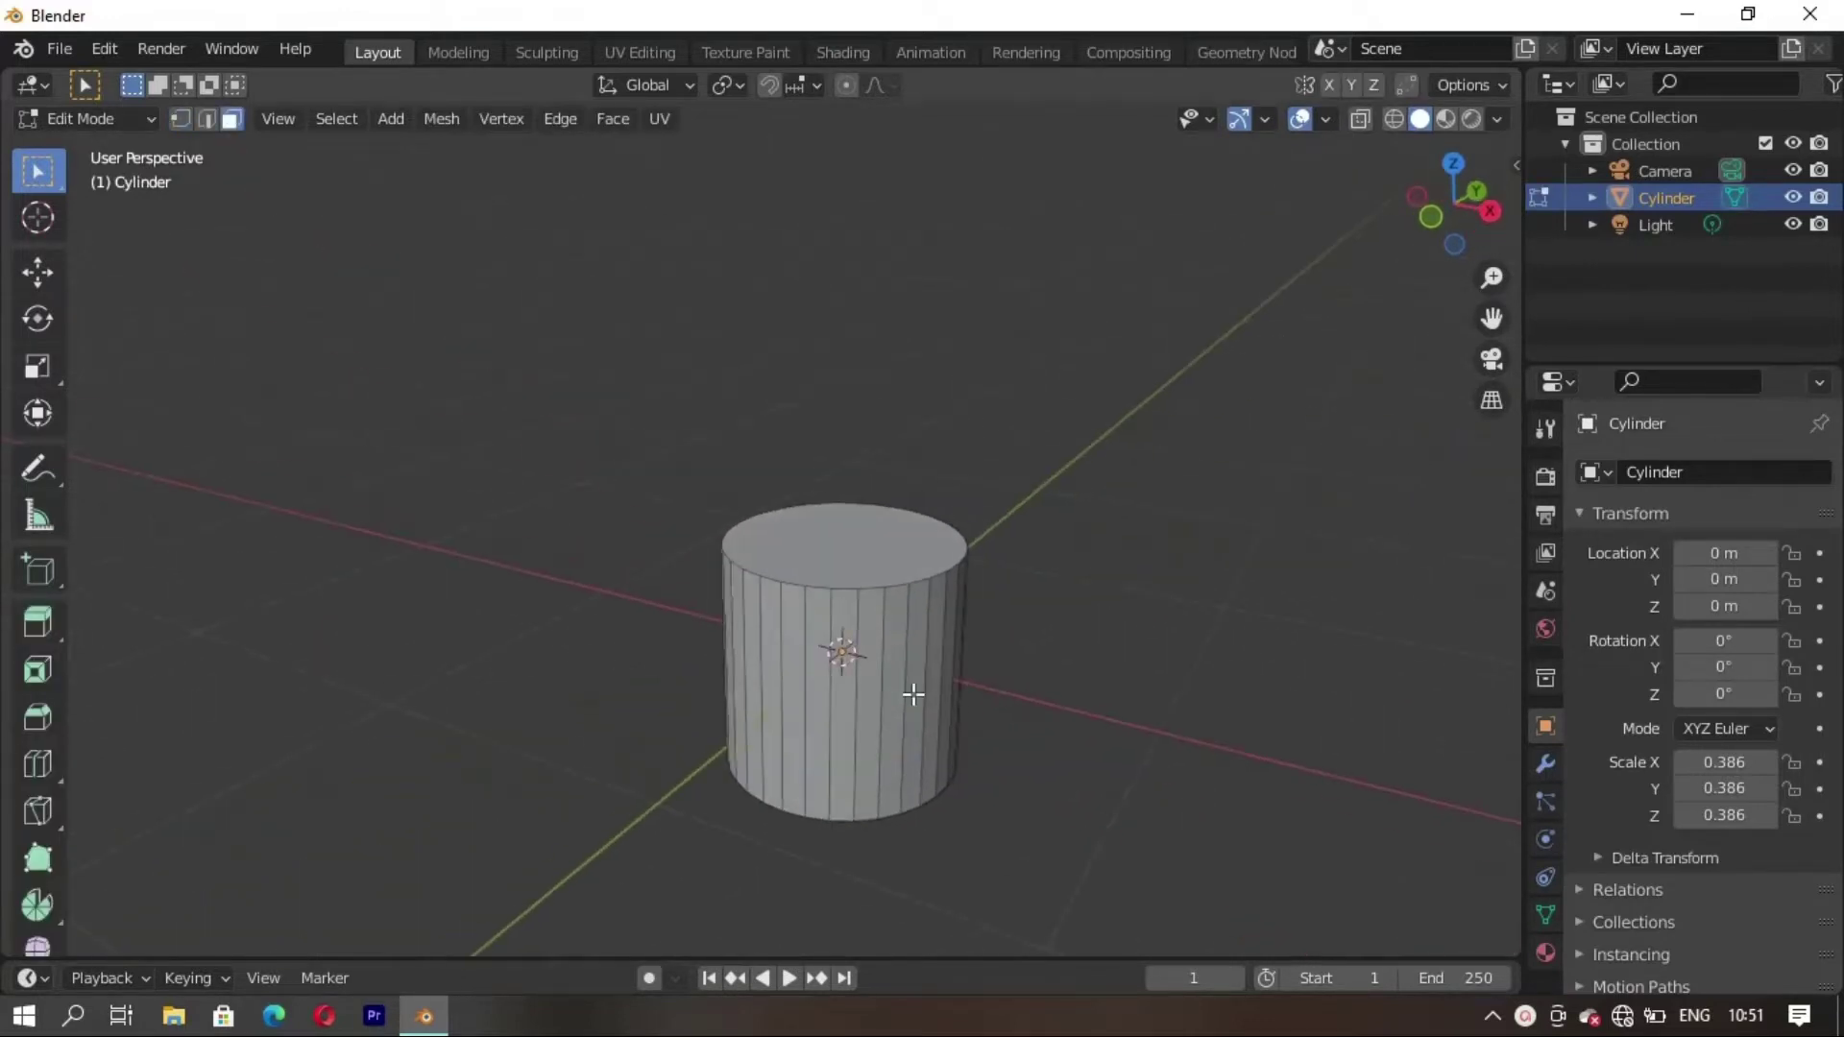
{"action": "key", "text": "a"}
{"action": "key", "text": "z"}
{"action": "left_click", "coordinate": [912, 694]}
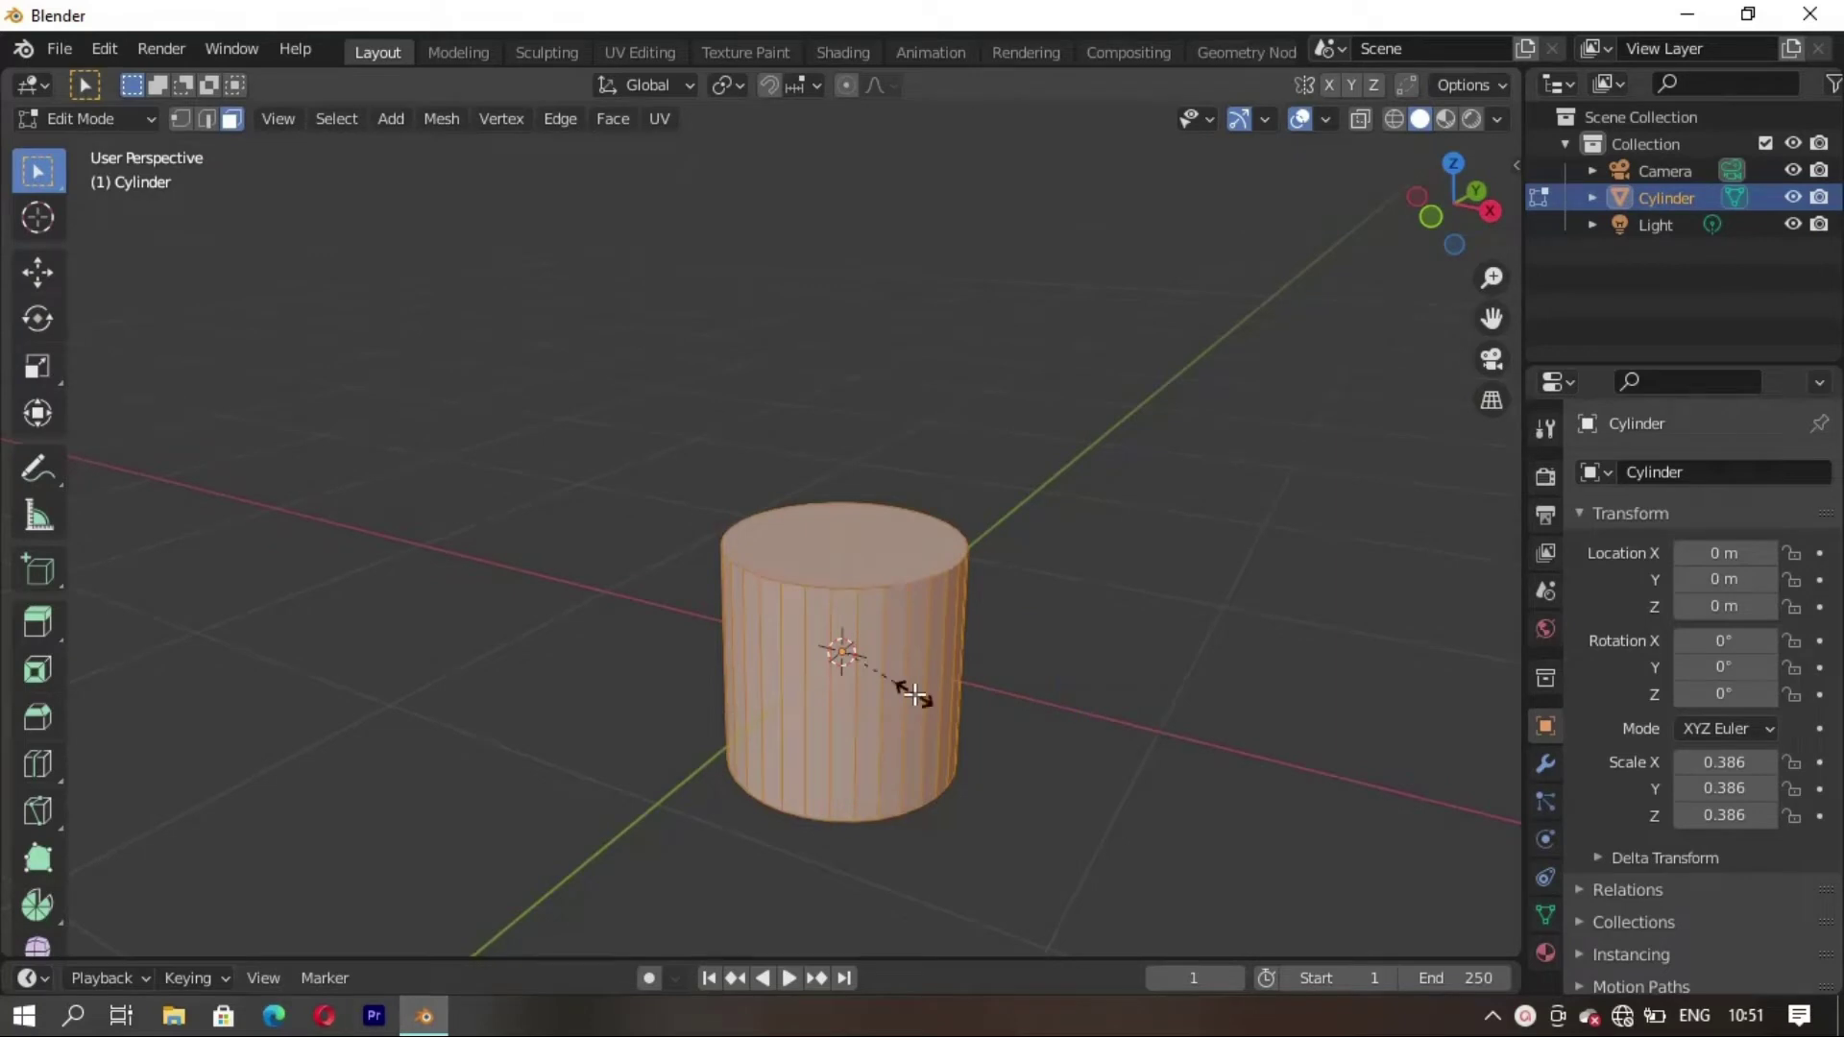
{"action": "key", "text": "z"}
{"action": "left_click", "coordinate": [855, 661]}
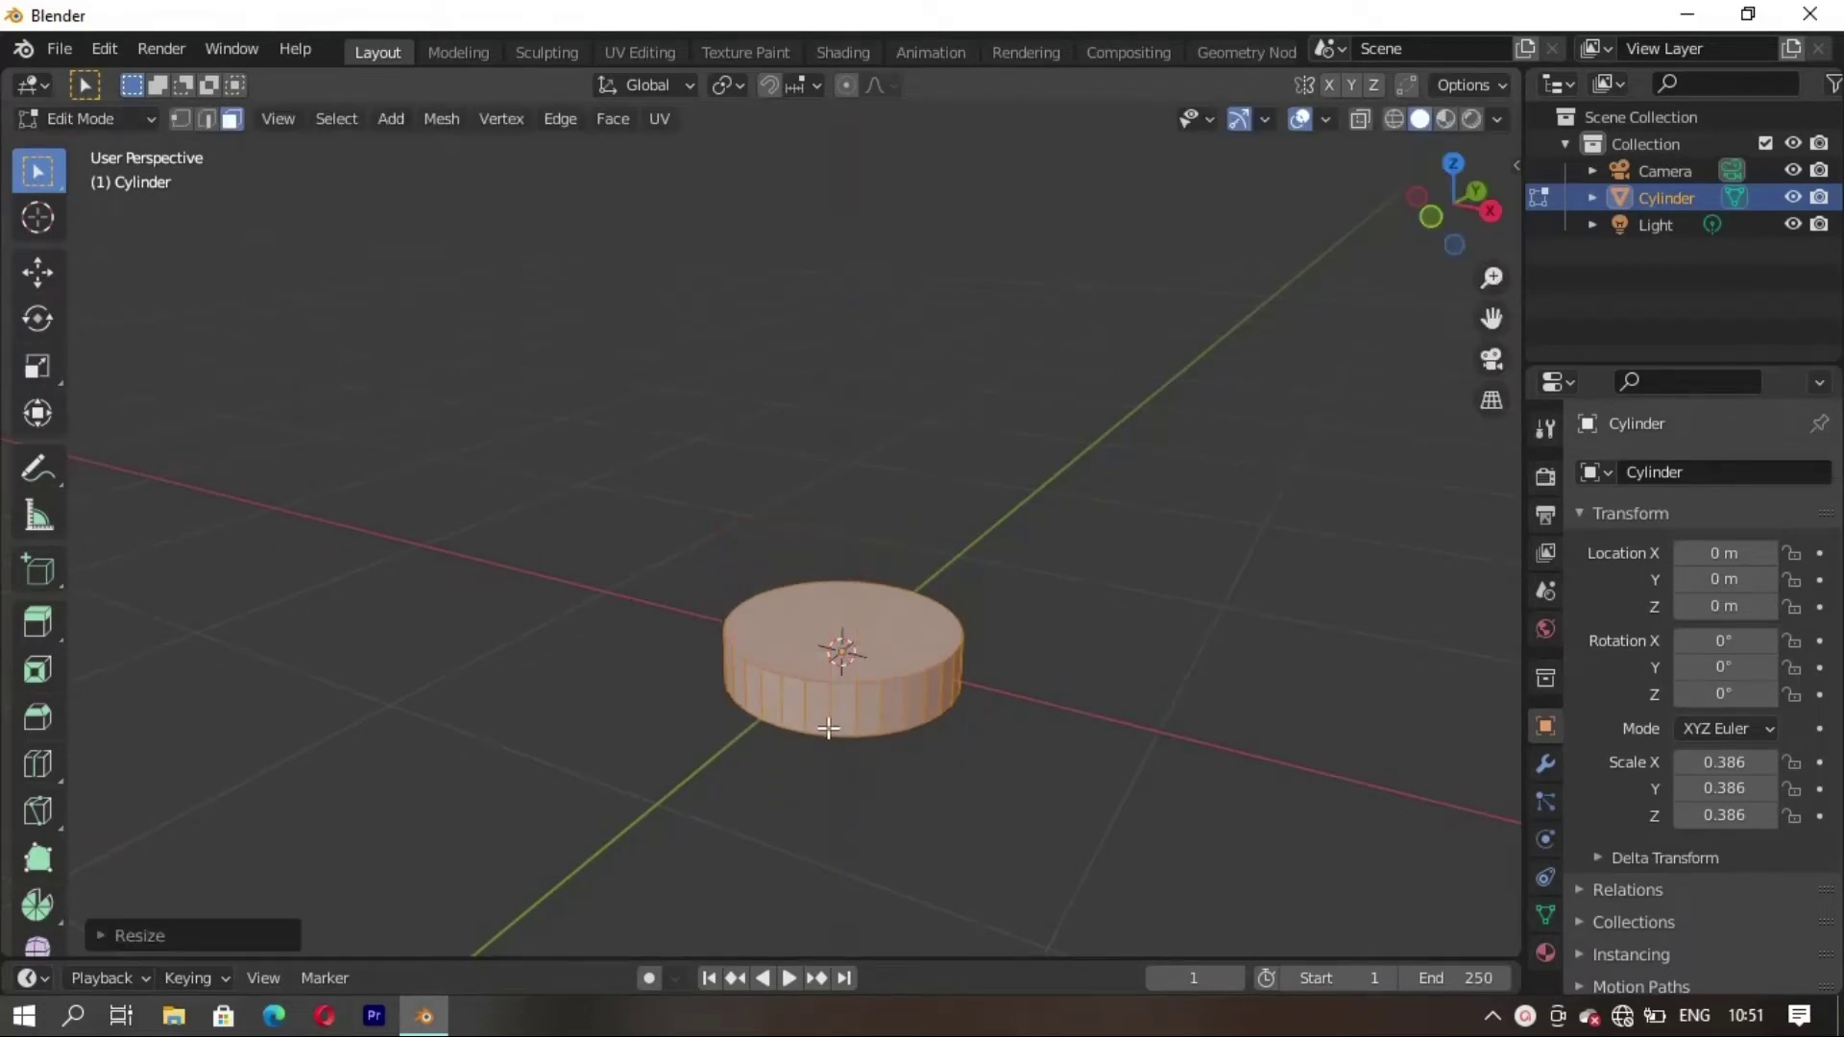
{"action": "key", "text": "g"}
{"action": "key", "text": "z"}
{"action": "left_click", "coordinate": [841, 580]}
Extrude the disc's top face upward and taper it inward into a waist
{"action": "key", "text": "alt+a"}
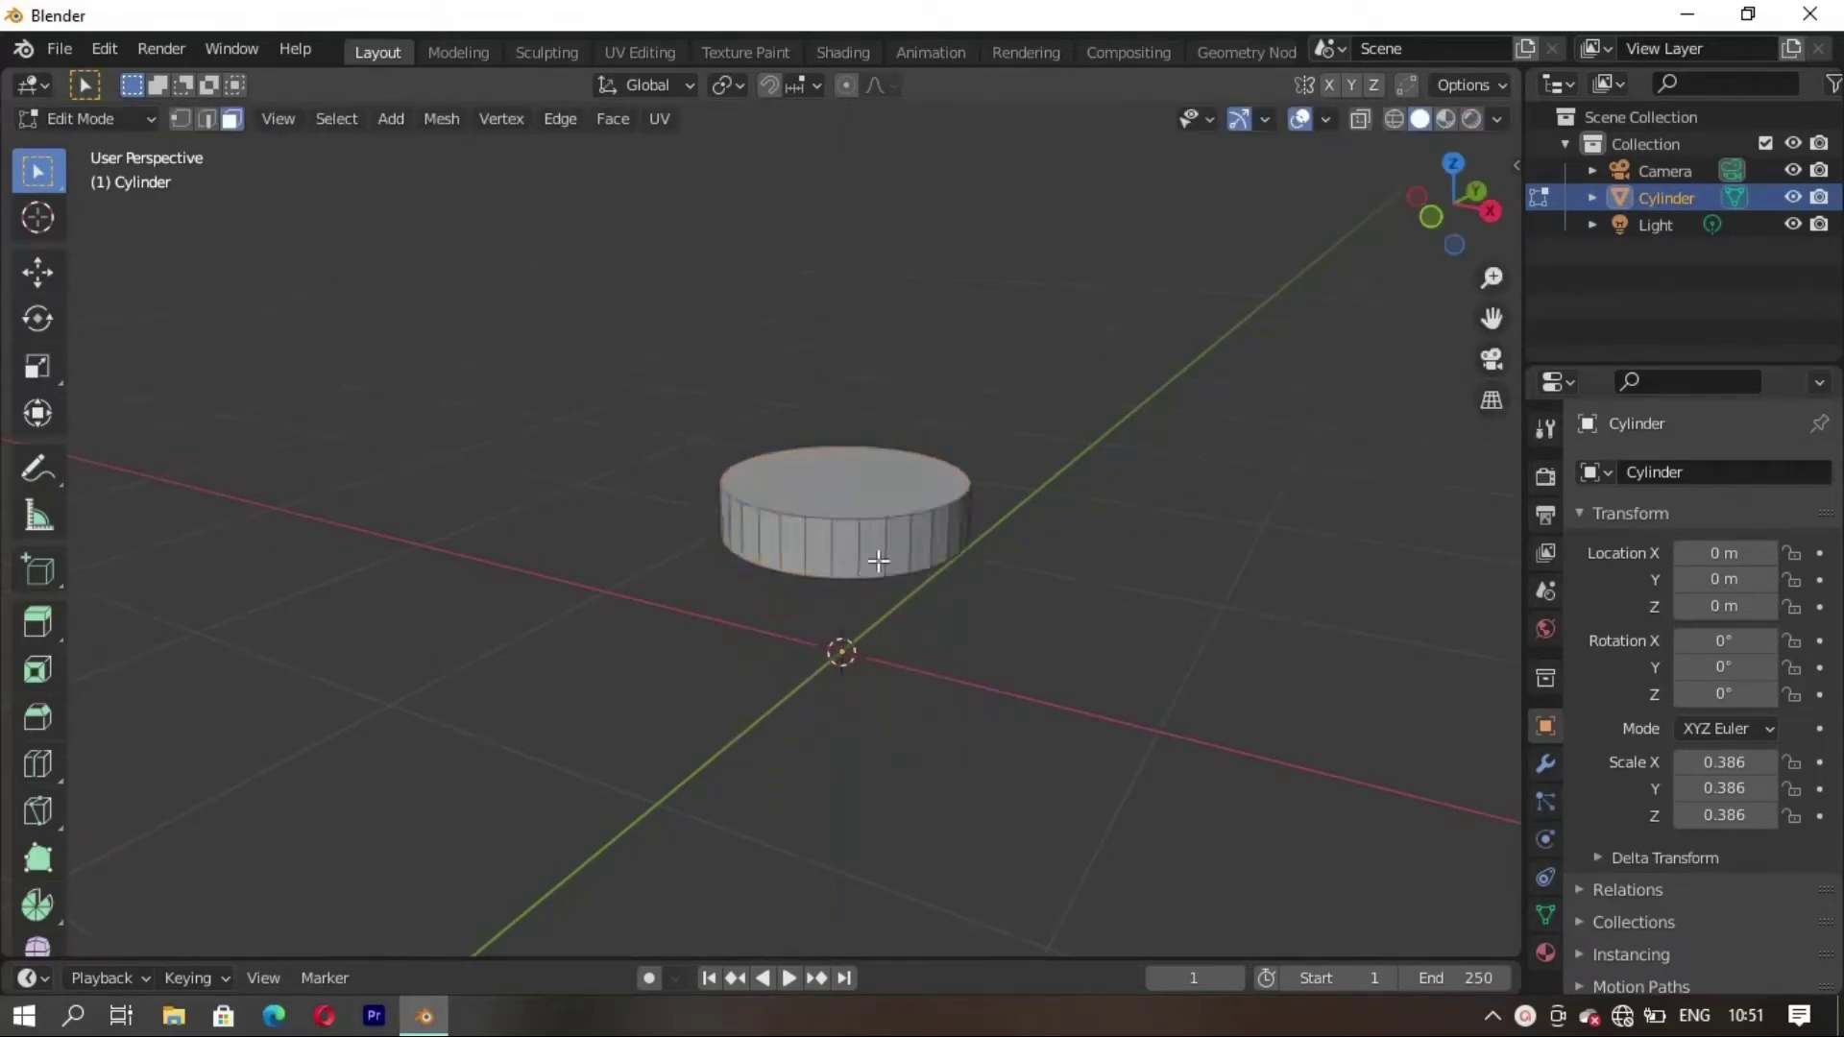
{"action": "left_click", "coordinate": [853, 495]}
{"action": "key", "text": "e"}
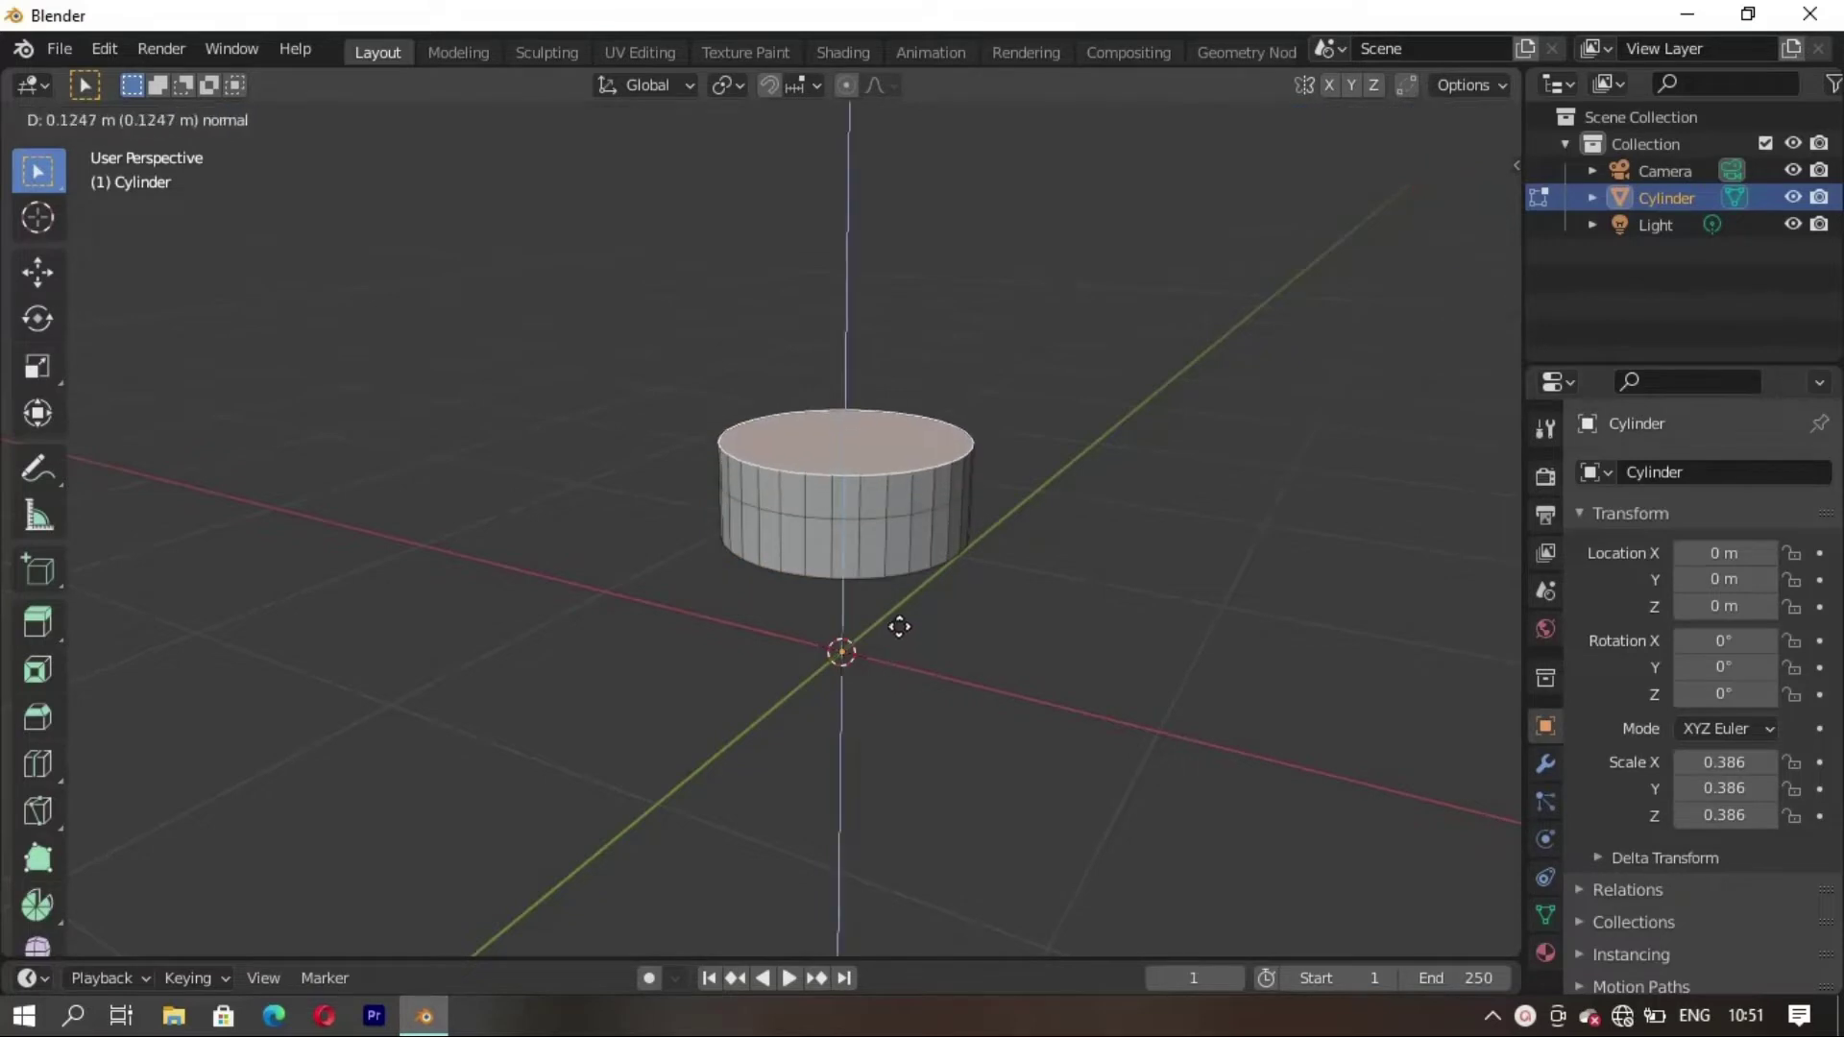
{"action": "left_click", "coordinate": [918, 511]}
{"action": "key", "text": "s"}
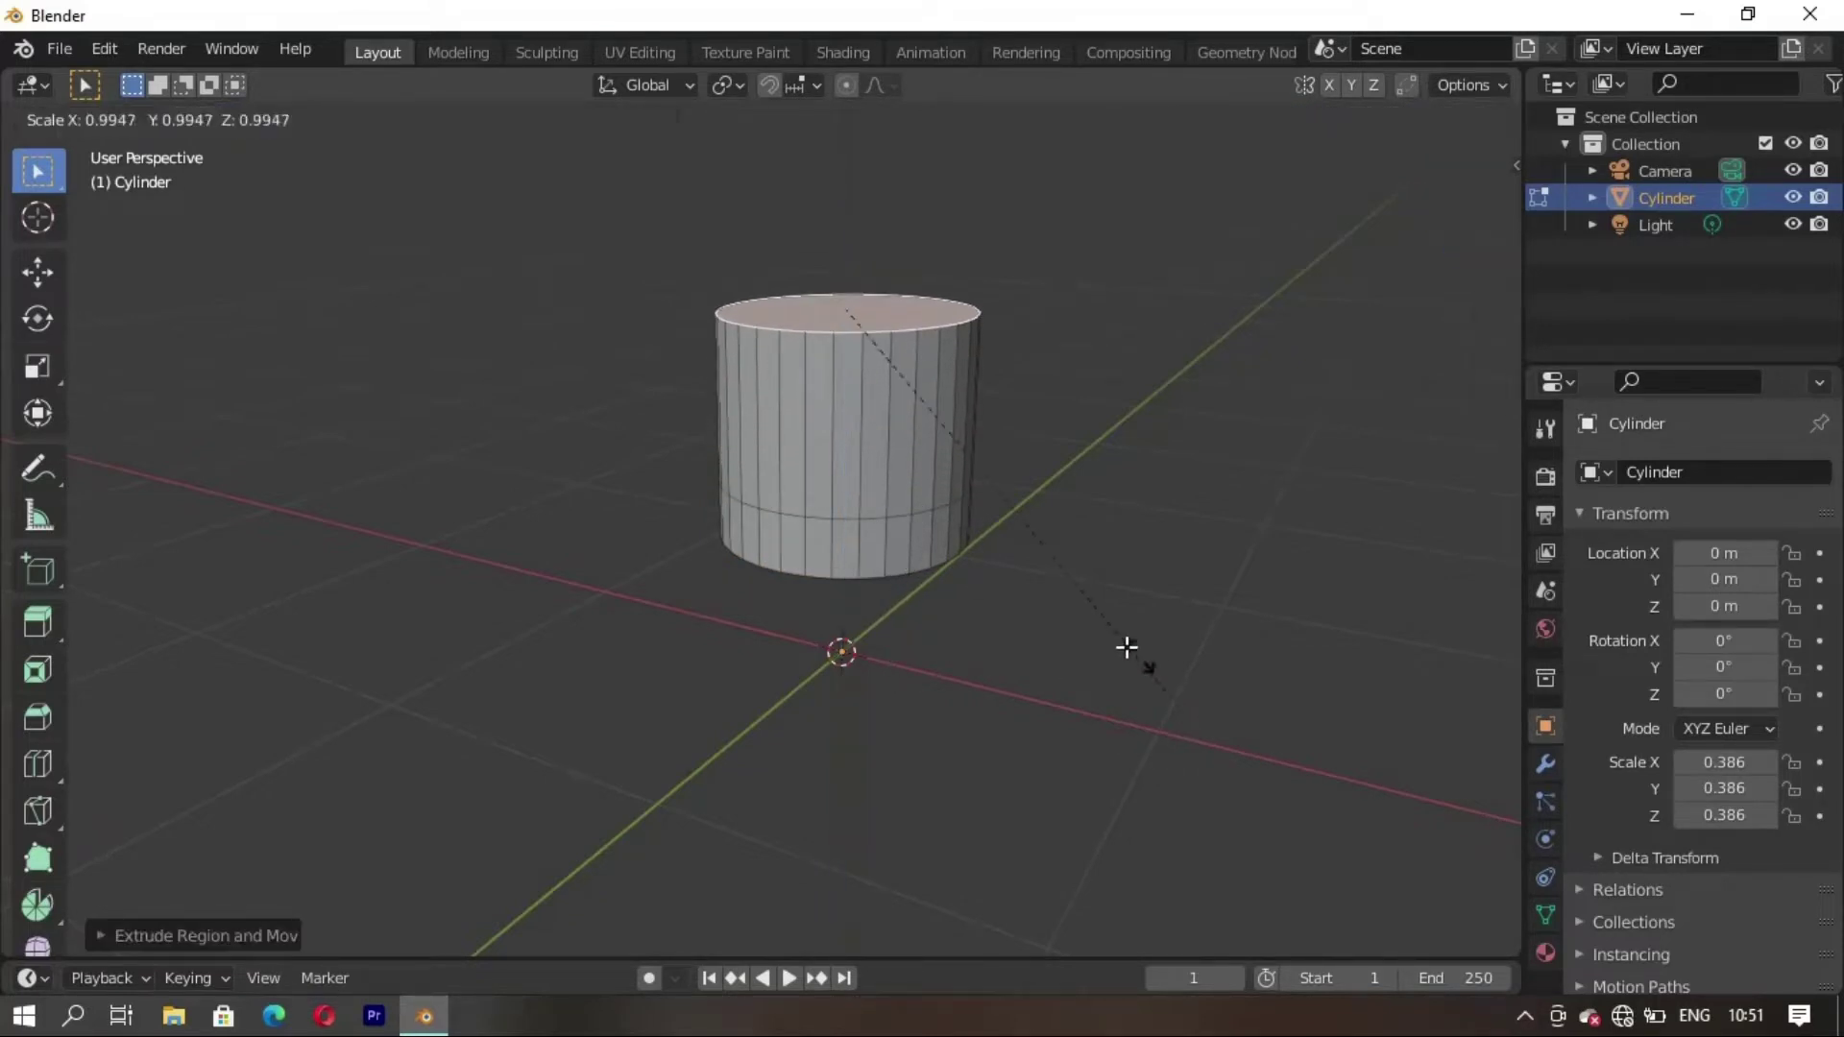
{"action": "left_click", "coordinate": [1062, 605]}
{"action": "middle_click_drag", "start_coordinate": [889, 650], "coordinate": [831, 683]}
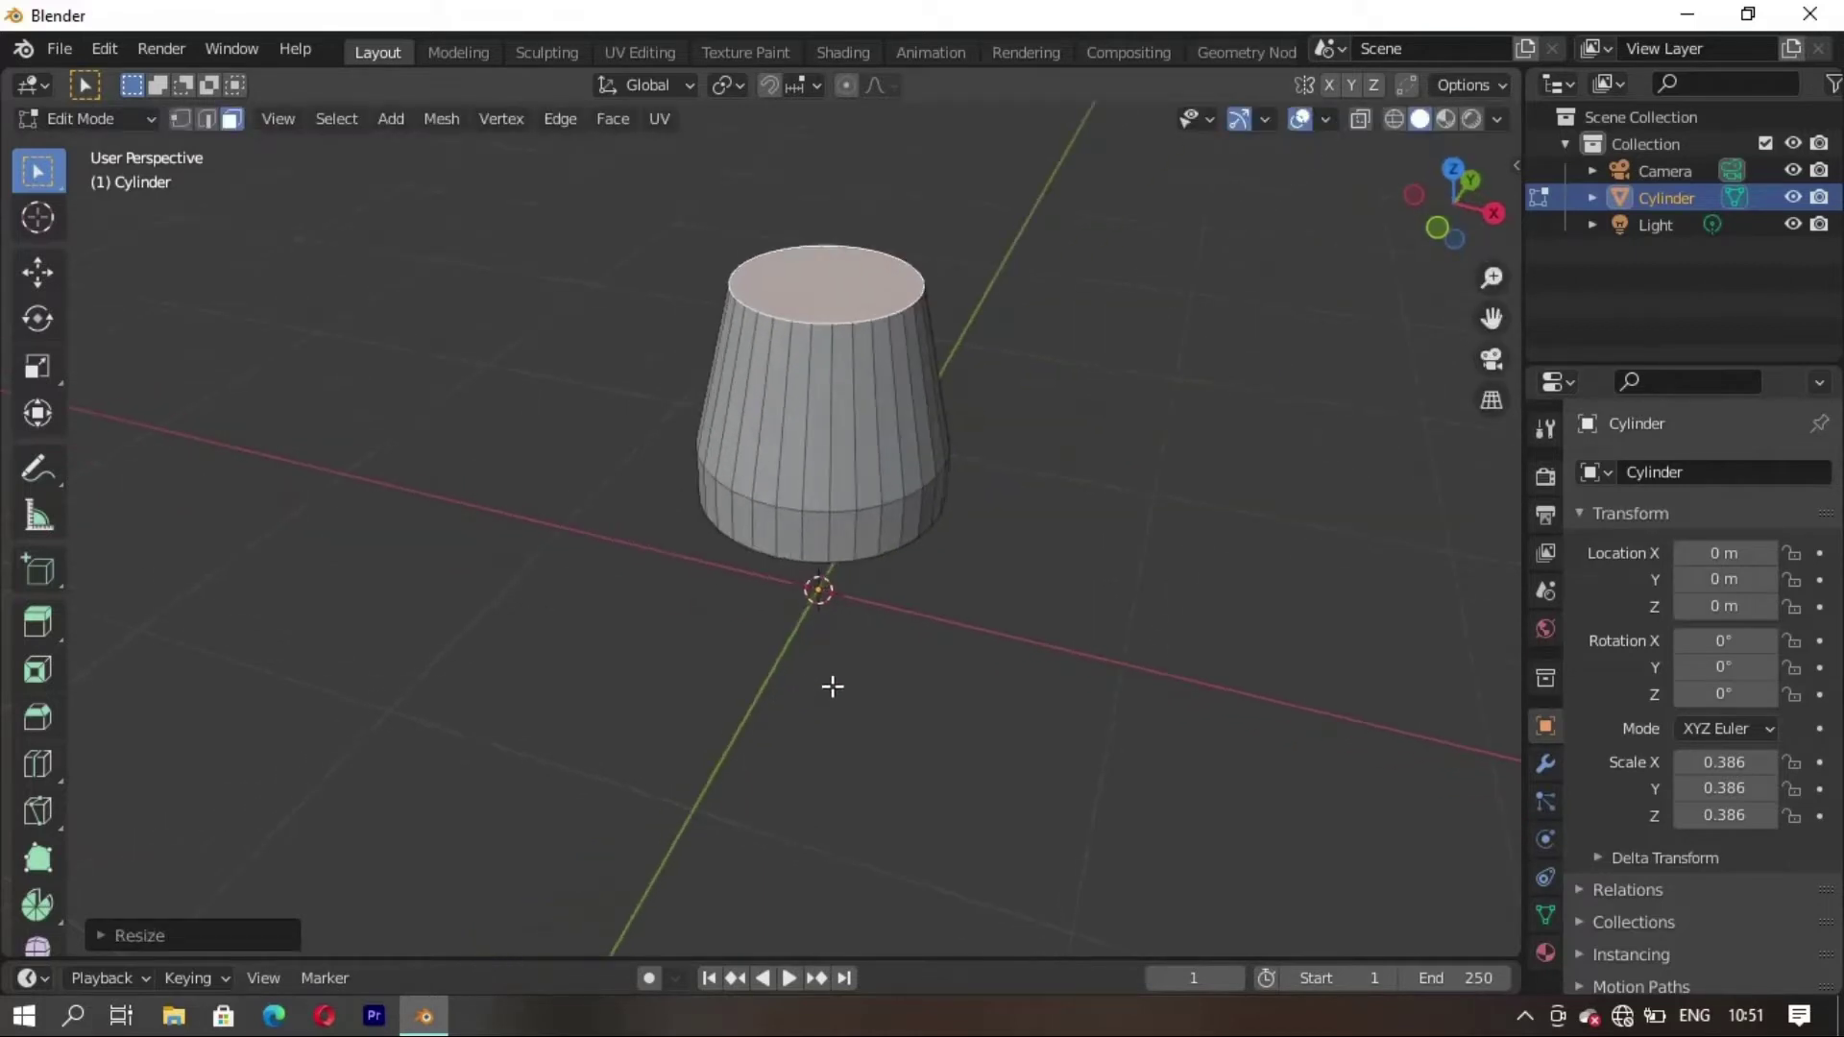
{"action": "scroll", "coordinate": [845, 757], "scroll_direction": "up", "scroll_amount": 2}
Extrude the top face again and widen it into a flared top
{"action": "key", "text": "e"}
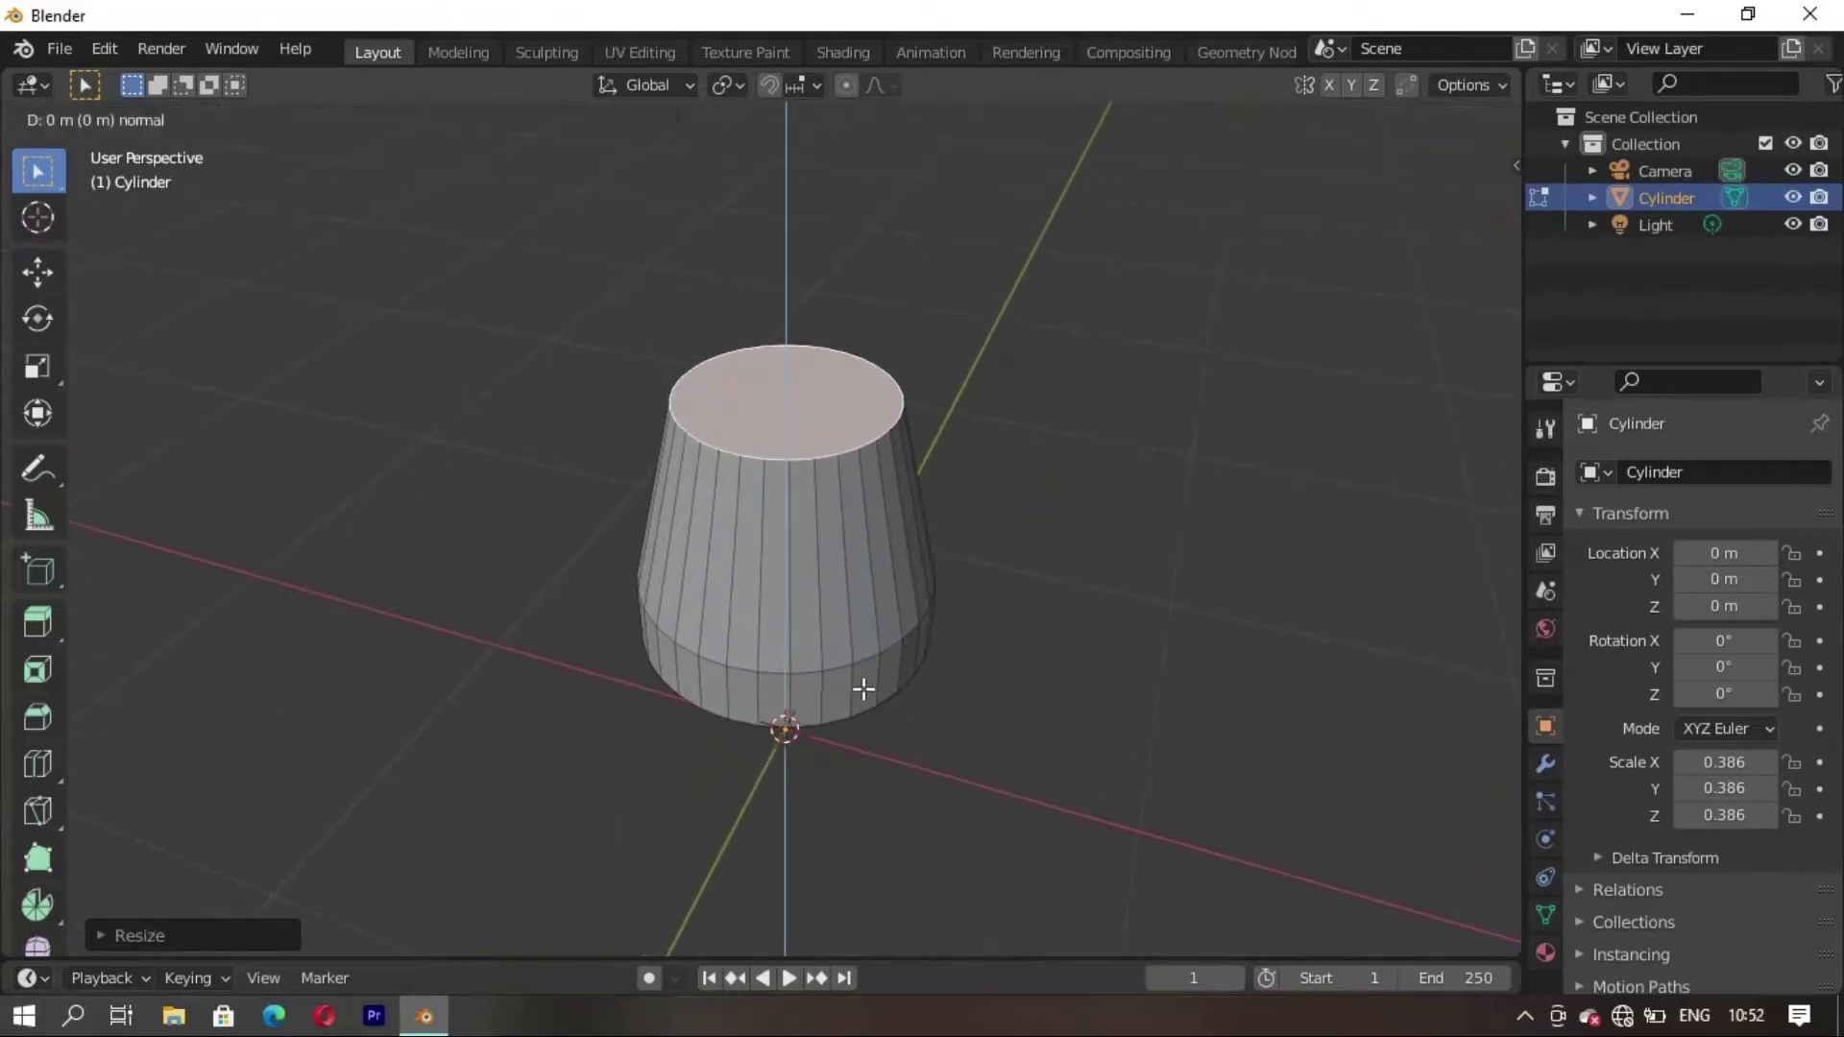
{"action": "left_click", "coordinate": [863, 603]}
{"action": "key", "text": "s"}
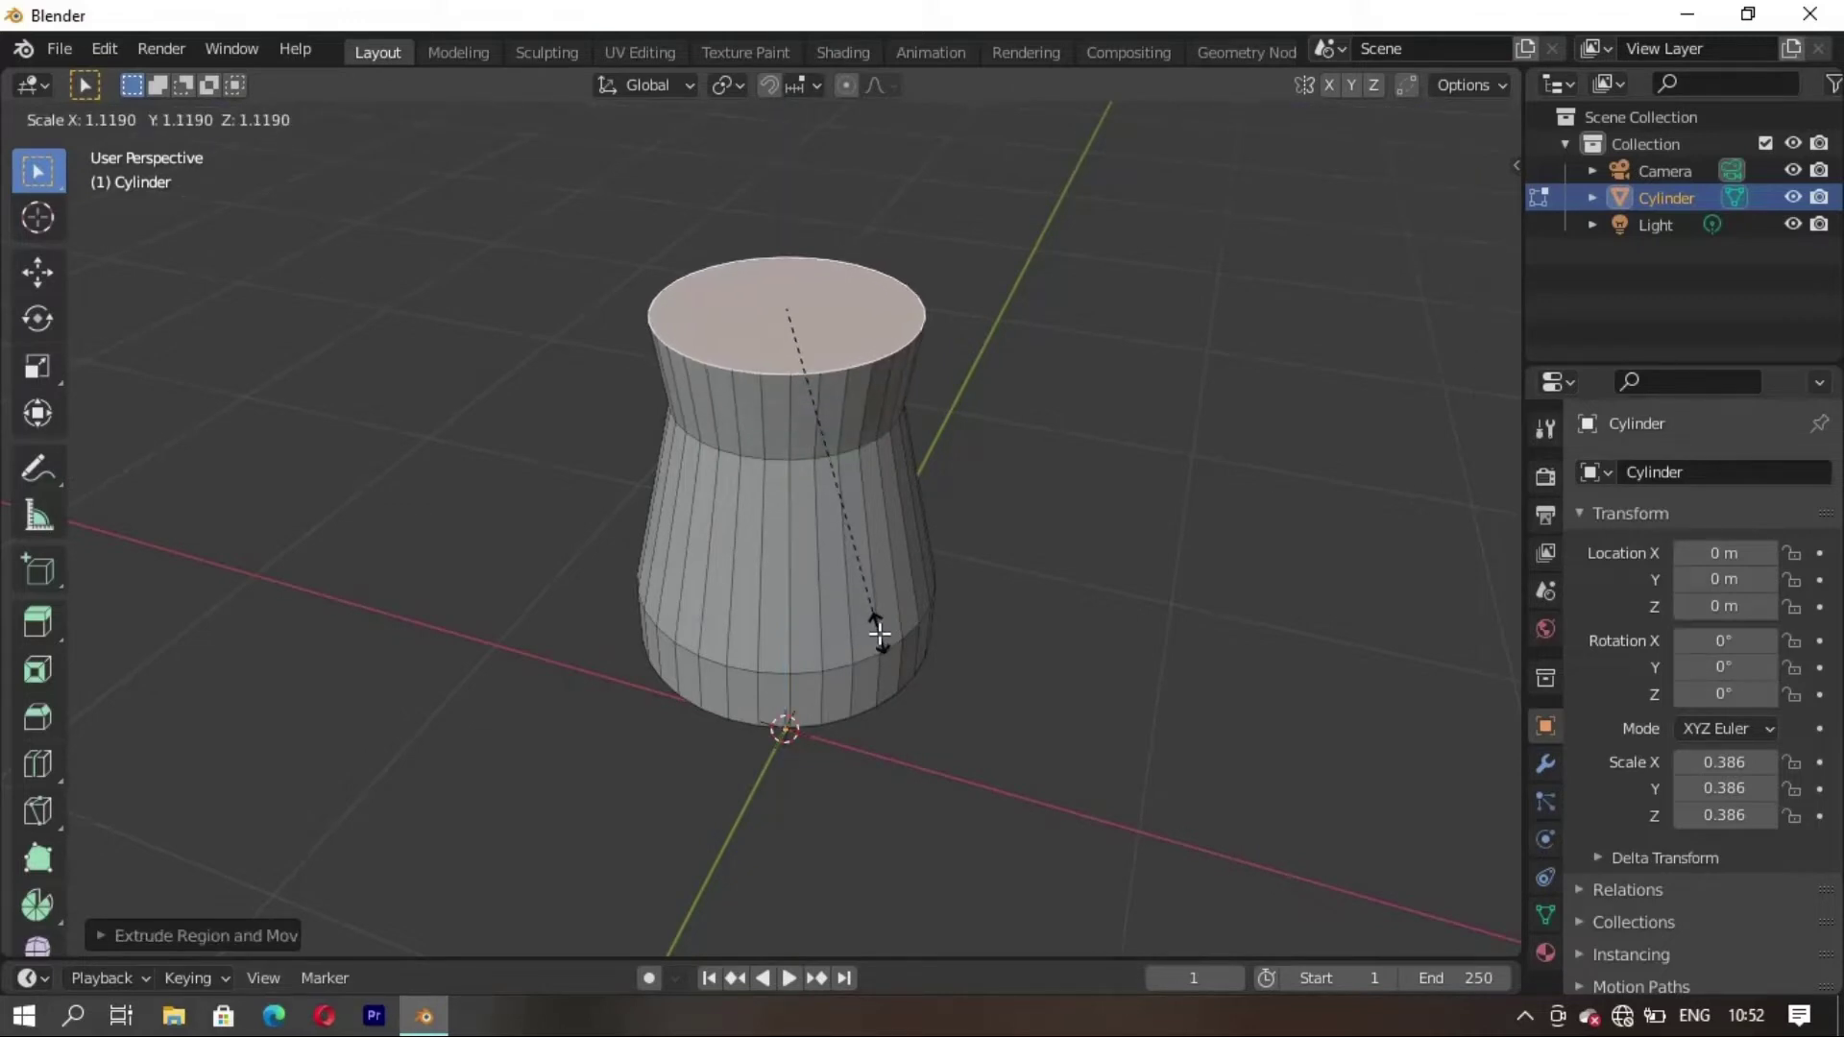
{"action": "left_click", "coordinate": [880, 633]}
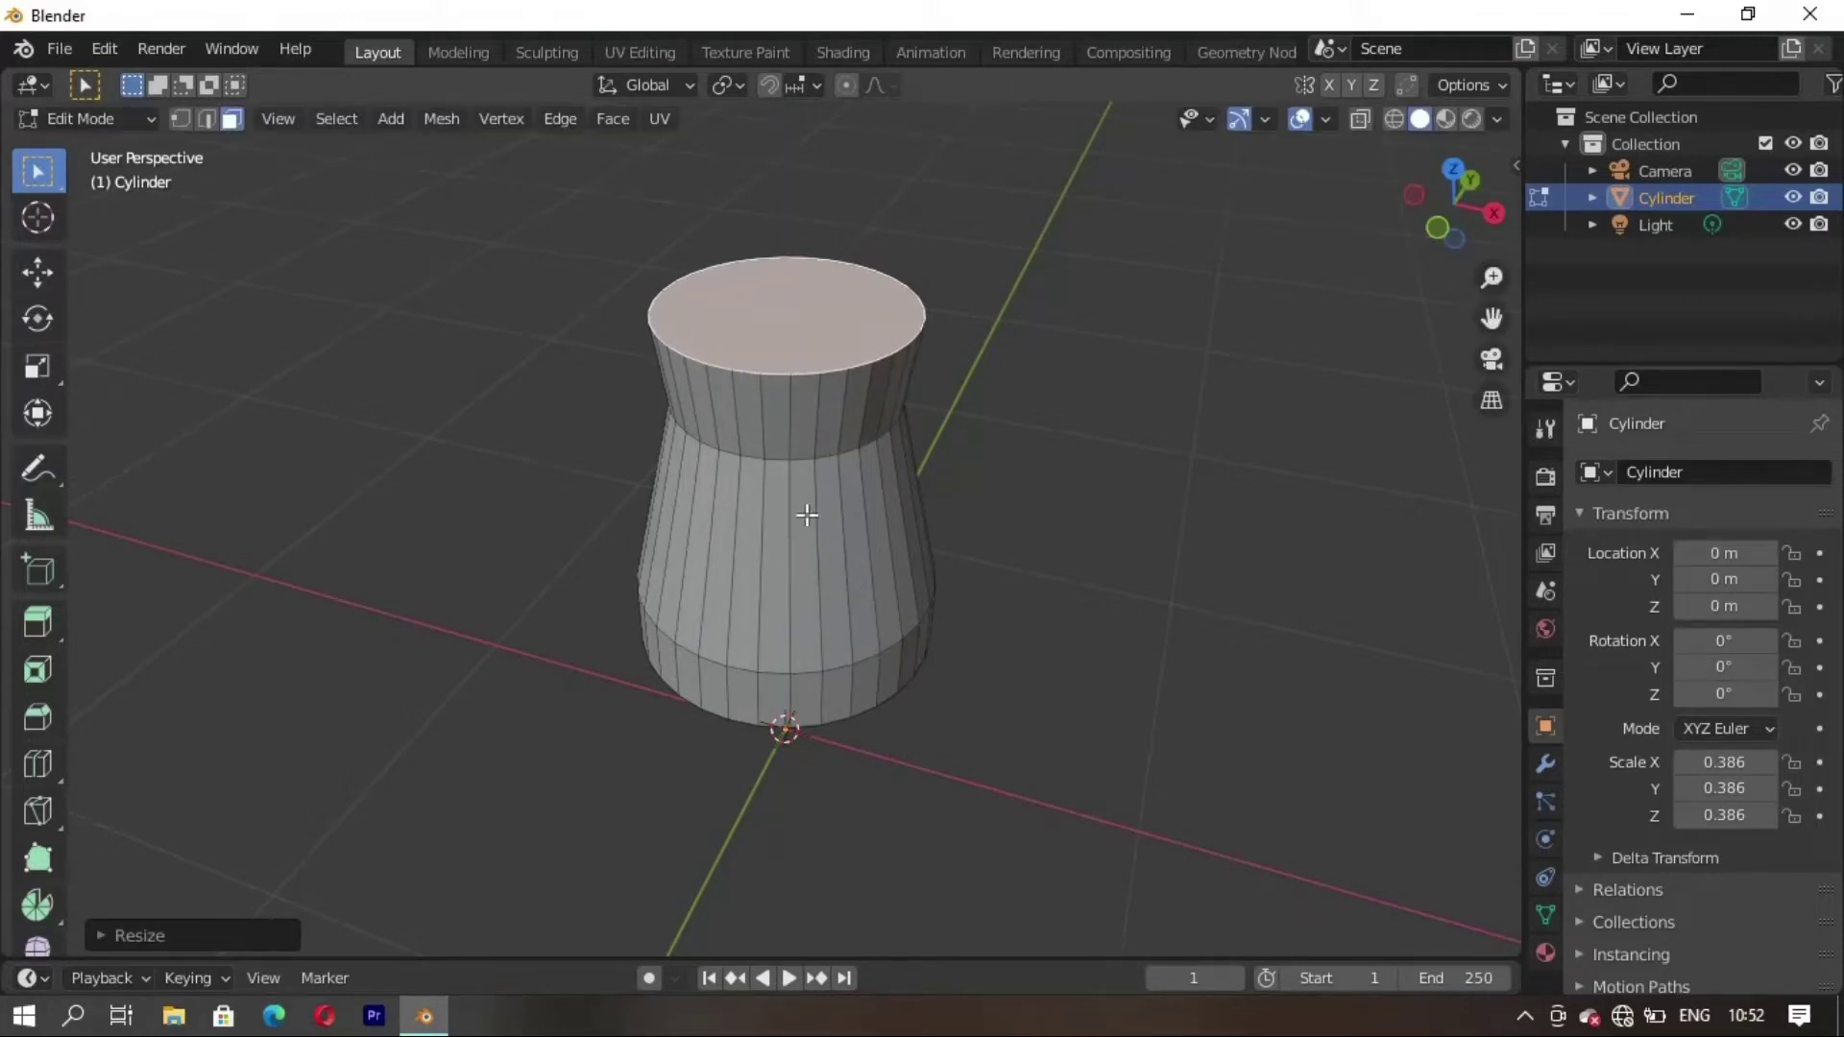
Select the top cap face and begin insetting it to form a rim
{"action": "key", "text": "alt+a"}
{"action": "left_click", "coordinate": [804, 367]}
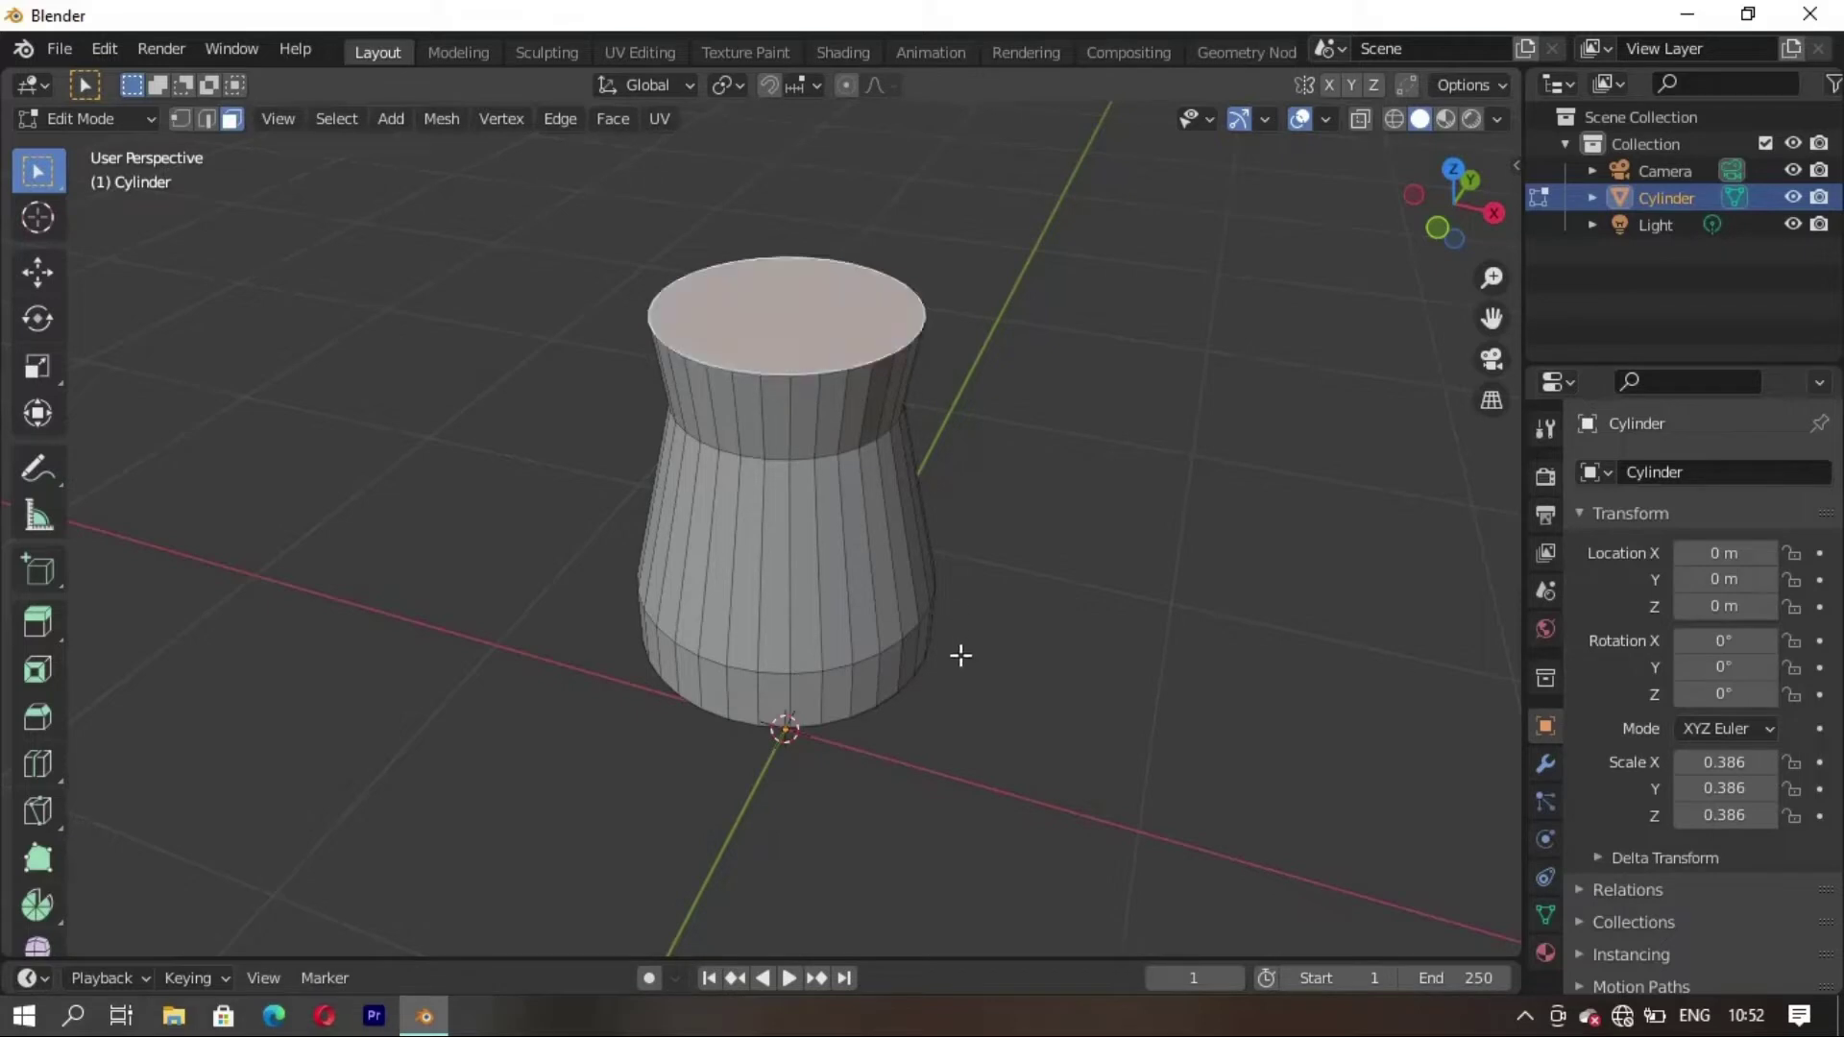
{"action": "key", "text": "i"}
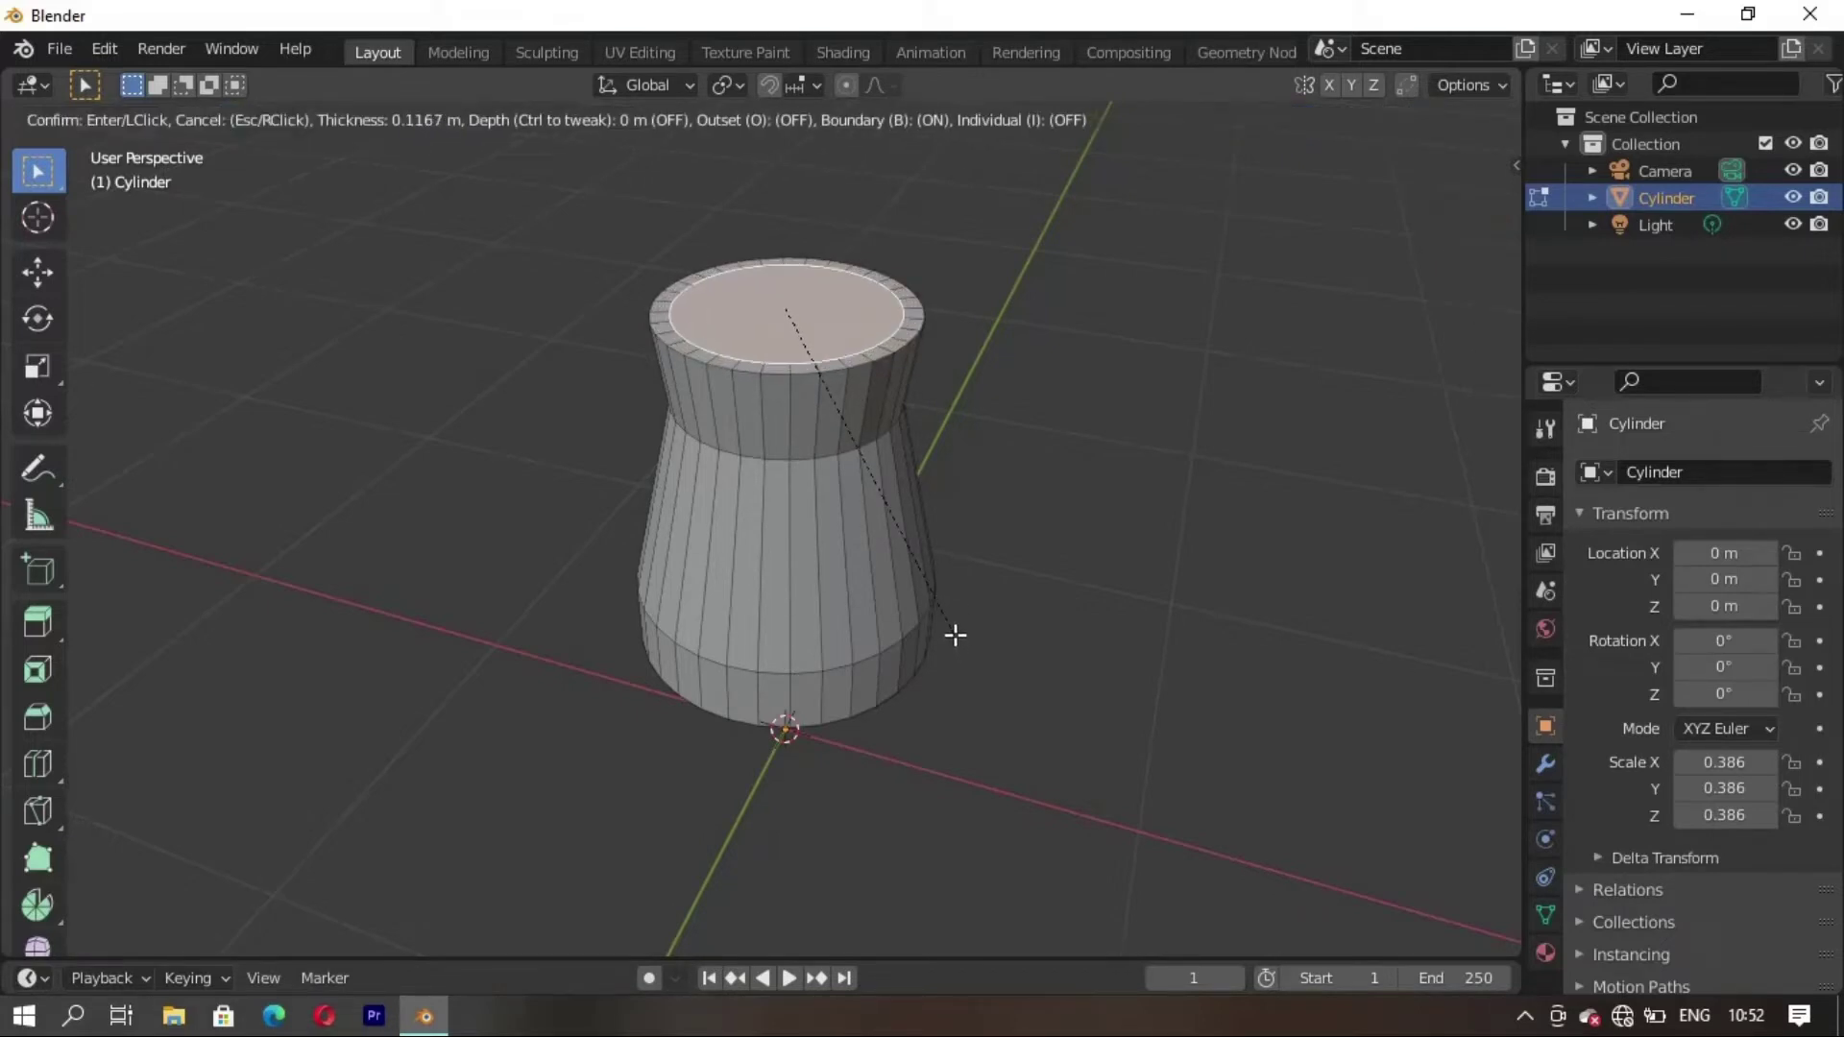
Confirm the rim inset, delete the inner top face to open the cup, and return to Object Mode
{"action": "left_click", "coordinate": [956, 646]}
{"action": "key", "text": "e"}
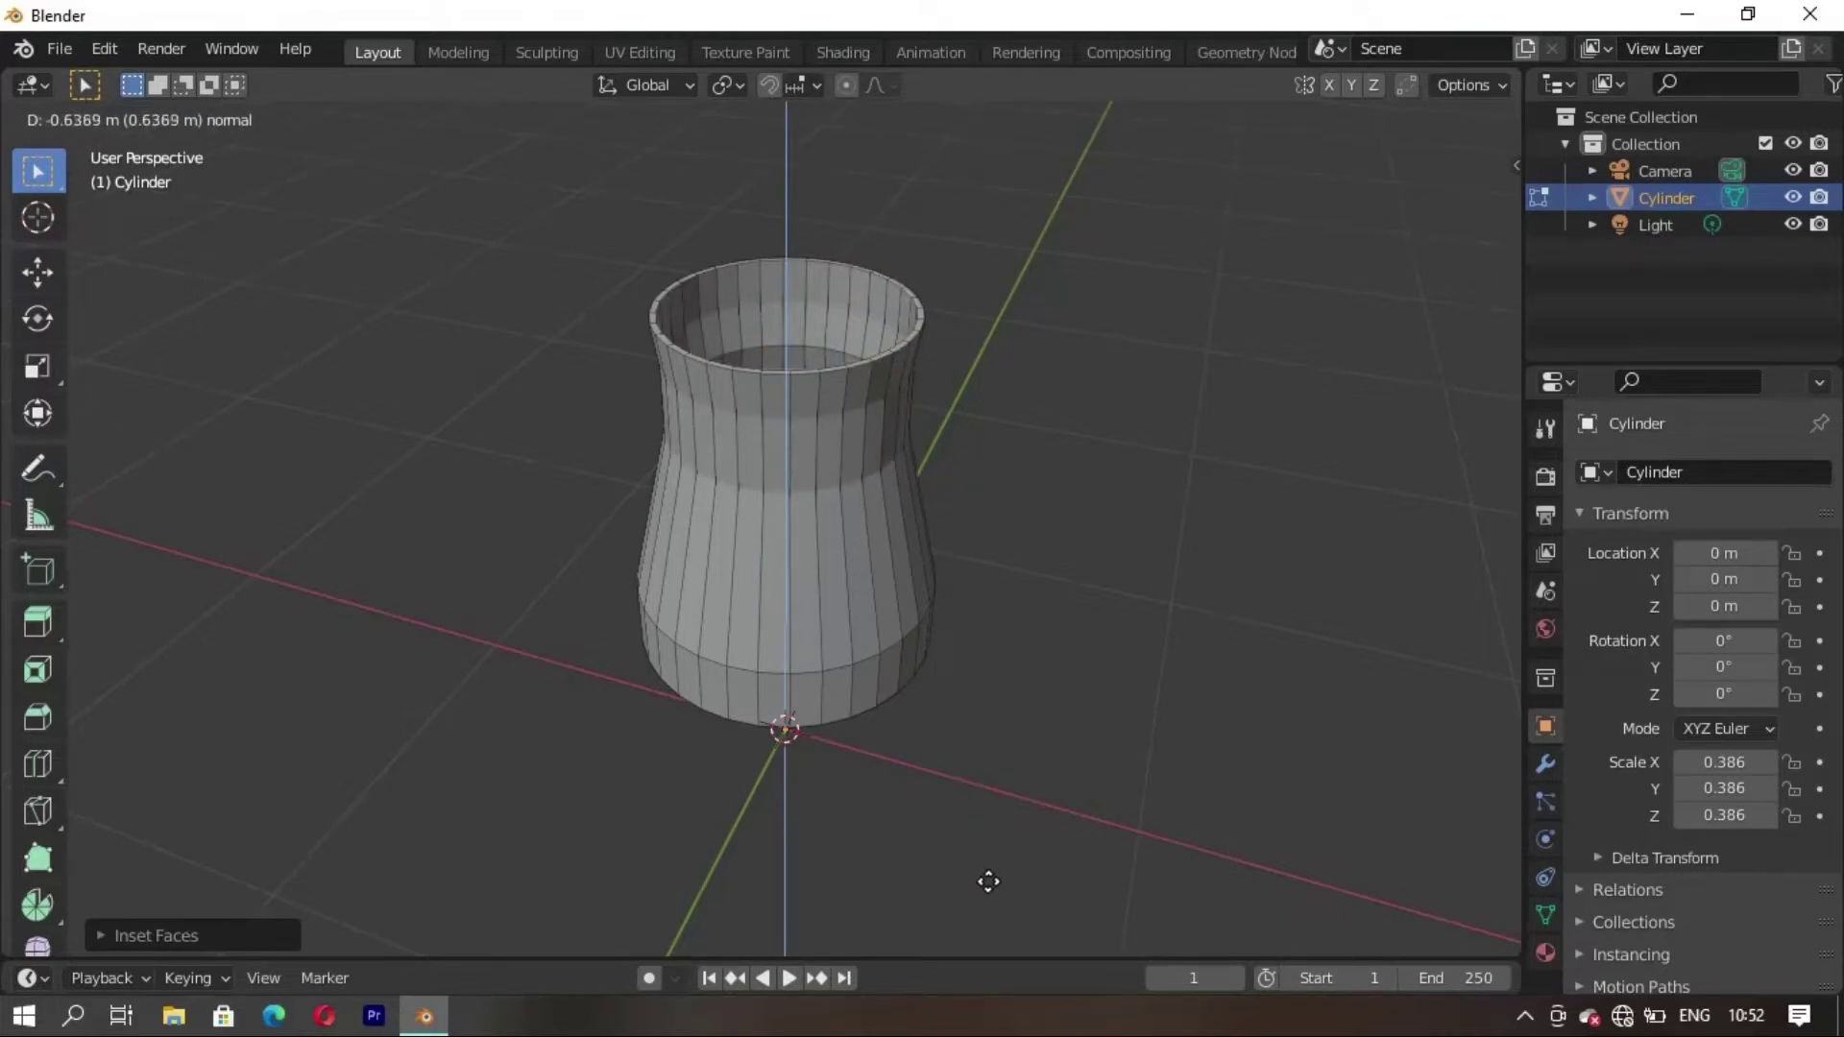
{"action": "right_click", "coordinate": [988, 880]}
{"action": "key", "text": "x"}
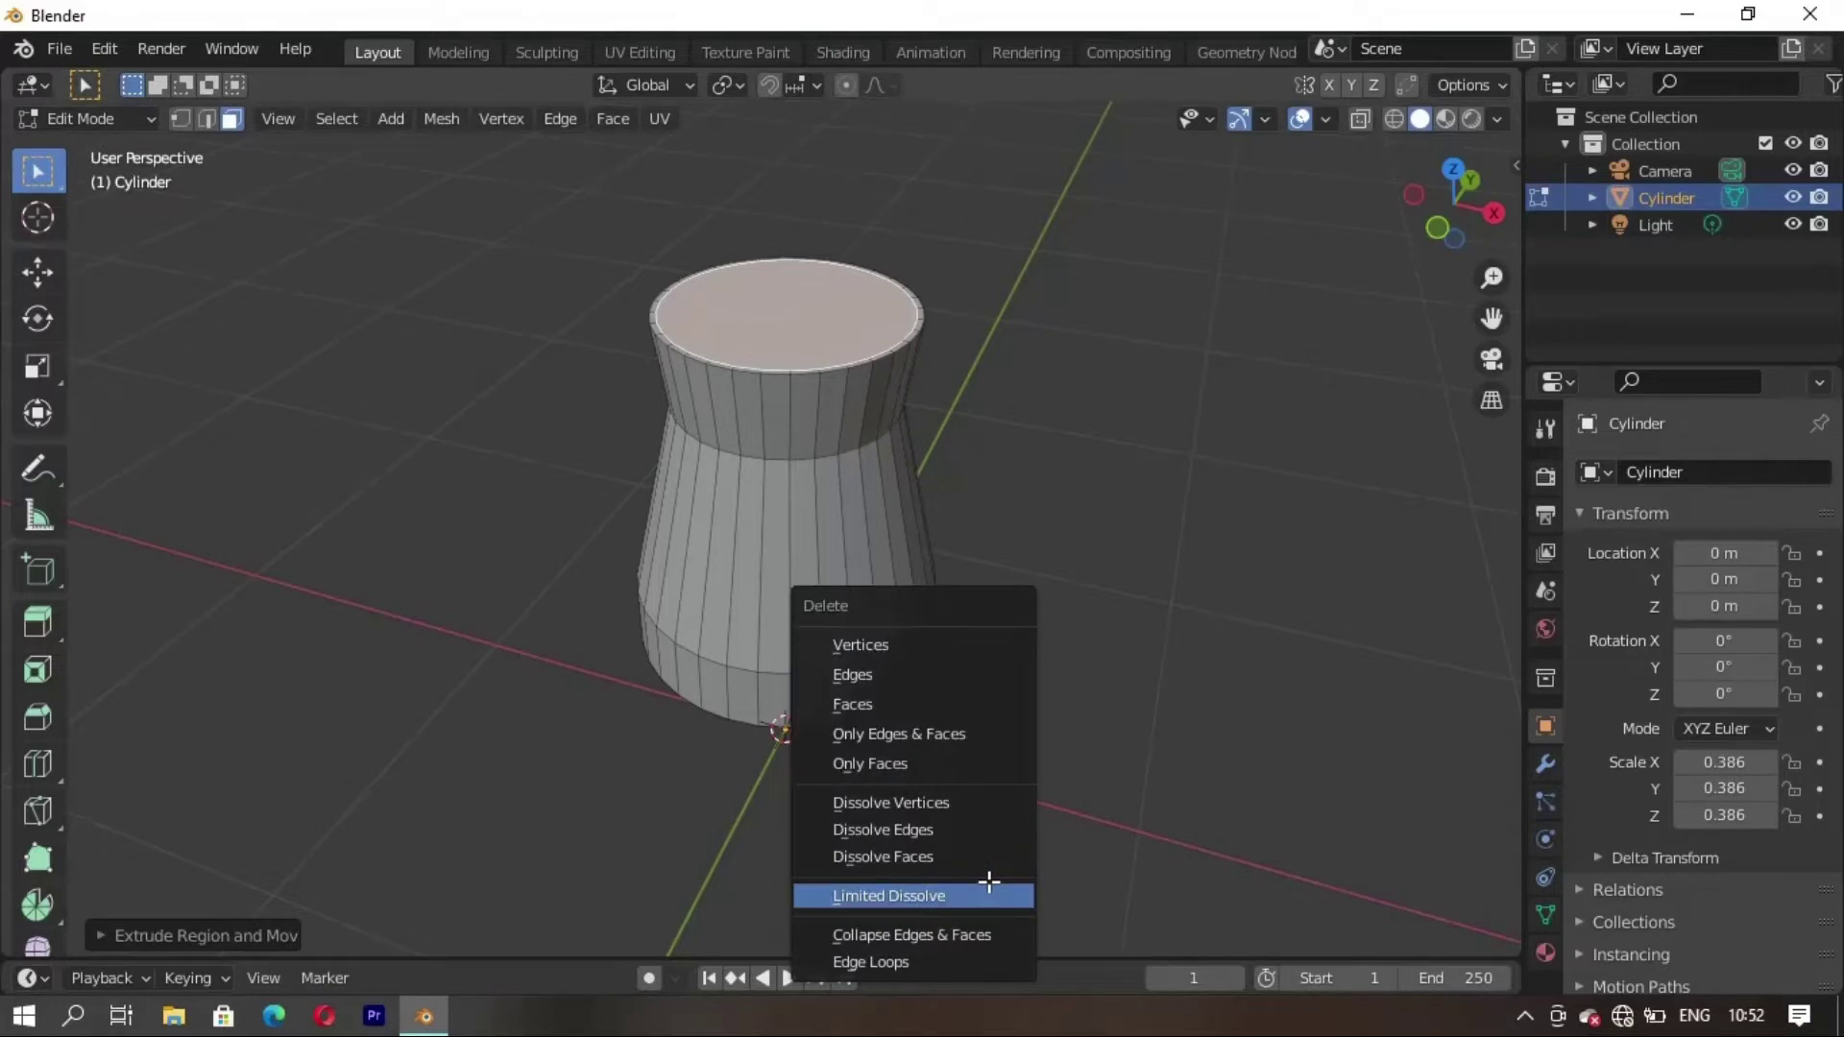
{"action": "left_click", "coordinate": [881, 704]}
{"action": "middle_click_drag", "start_coordinate": [882, 703], "coordinate": [535, 647]}
{"action": "scroll", "coordinate": [758, 704], "scroll_direction": "up", "scroll_amount": 4}
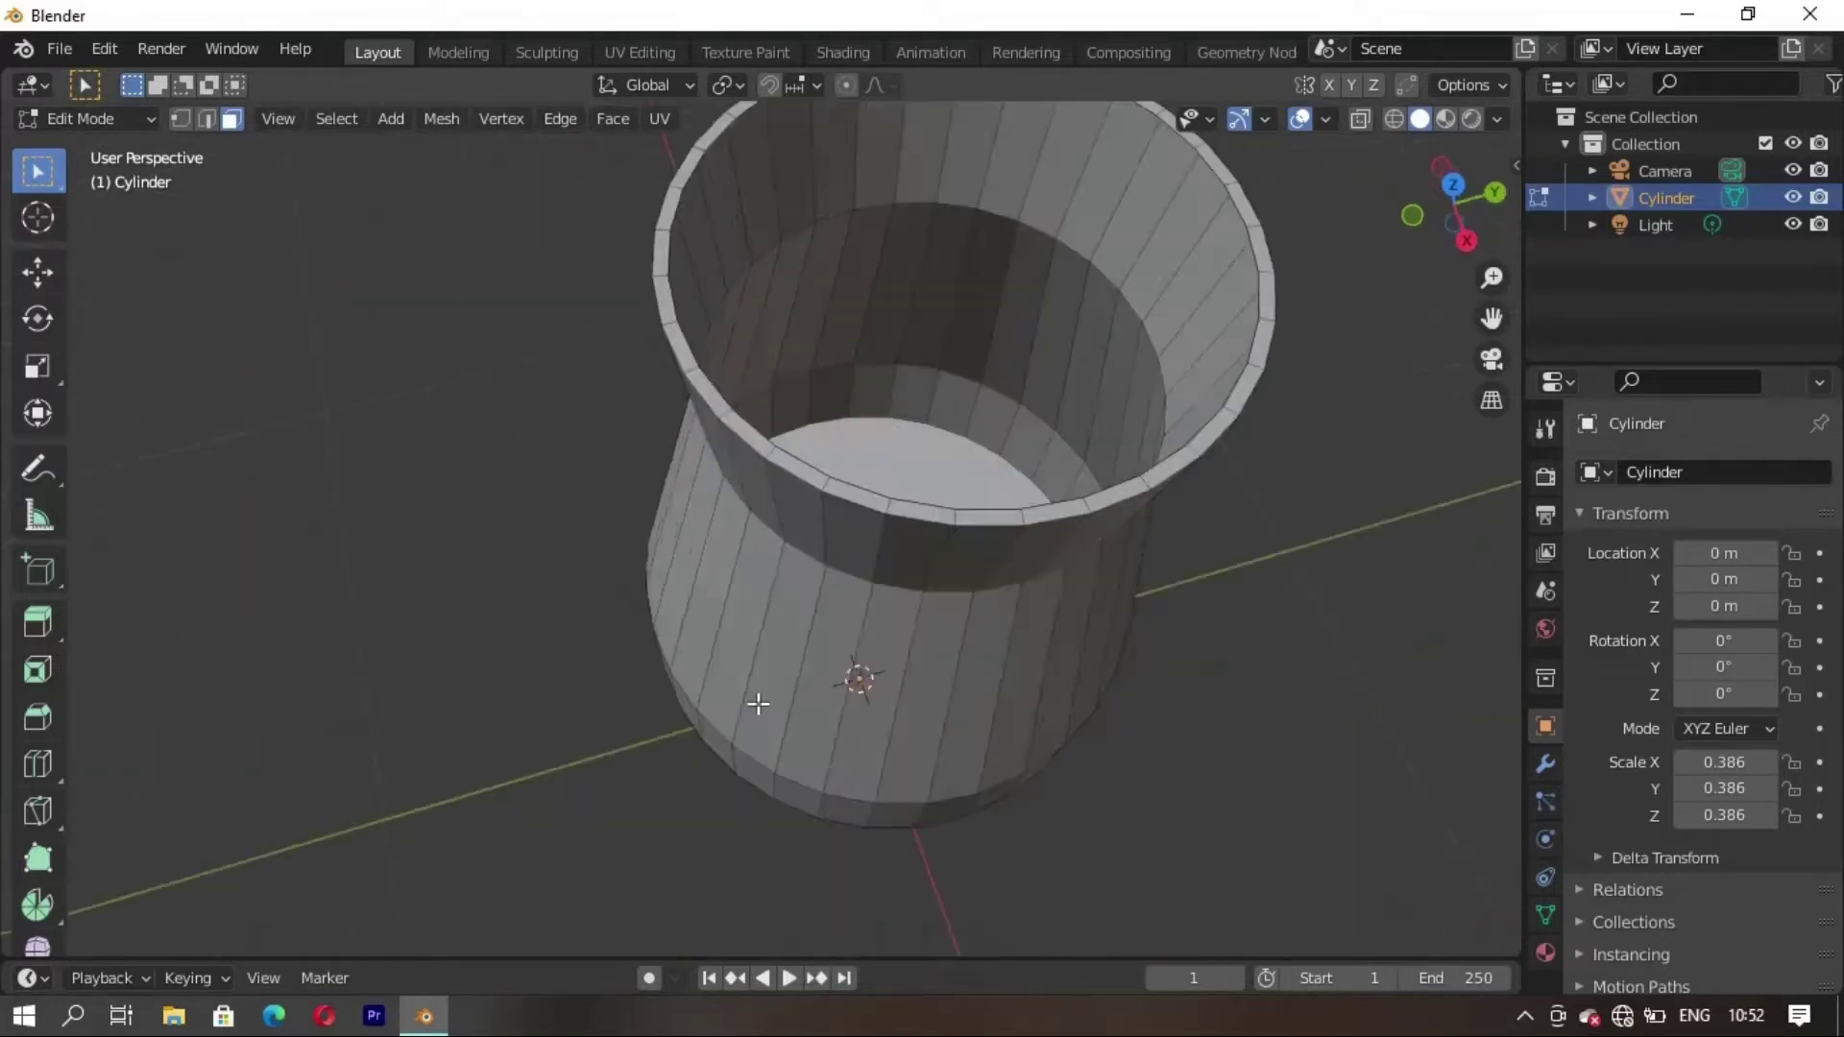
{"action": "middle_click_drag", "start_coordinate": [758, 704], "coordinate": [910, 630]}
{"action": "scroll", "coordinate": [919, 556], "scroll_direction": "down", "scroll_amount": 3}
{"action": "key", "text": "Tab"}
Shade the cup smooth and add a Subdivision Surface modifier at viewport level 3
{"action": "right_click", "coordinate": [1097, 406]}
{"action": "left_click", "coordinate": [1137, 376]}
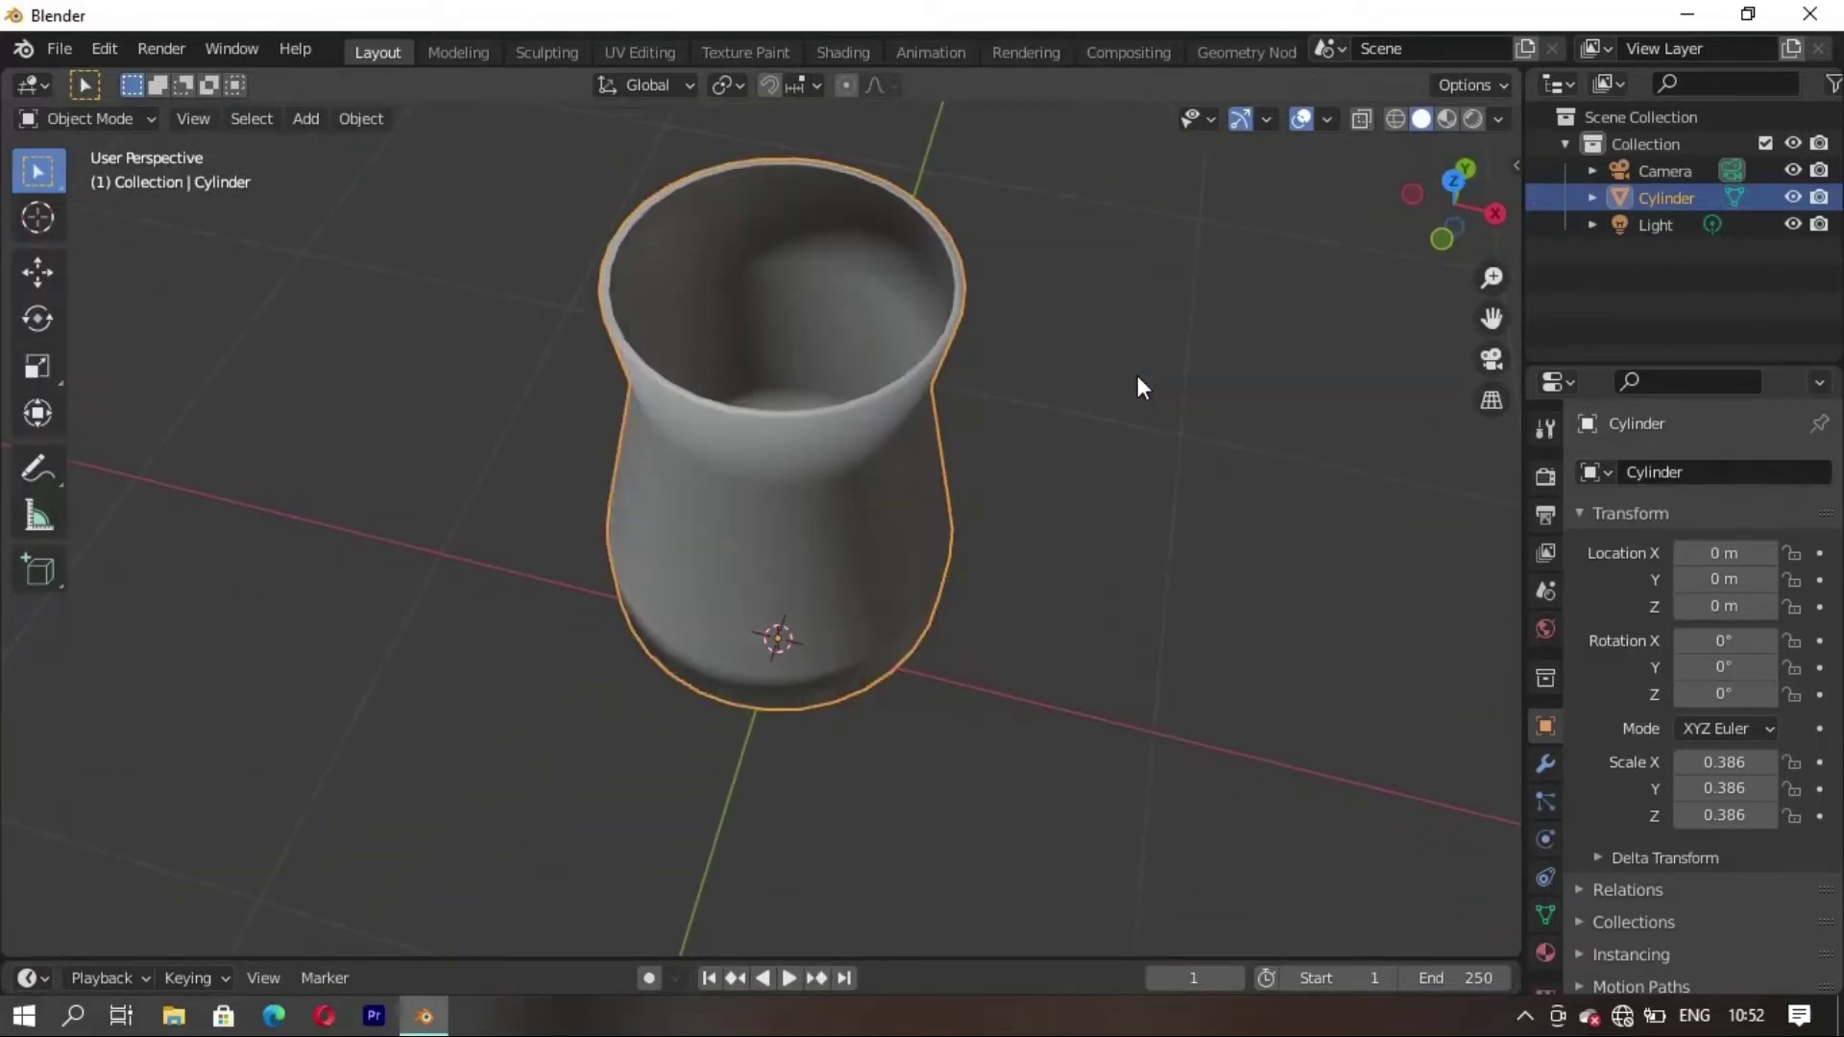
{"action": "left_click", "coordinate": [1546, 765]}
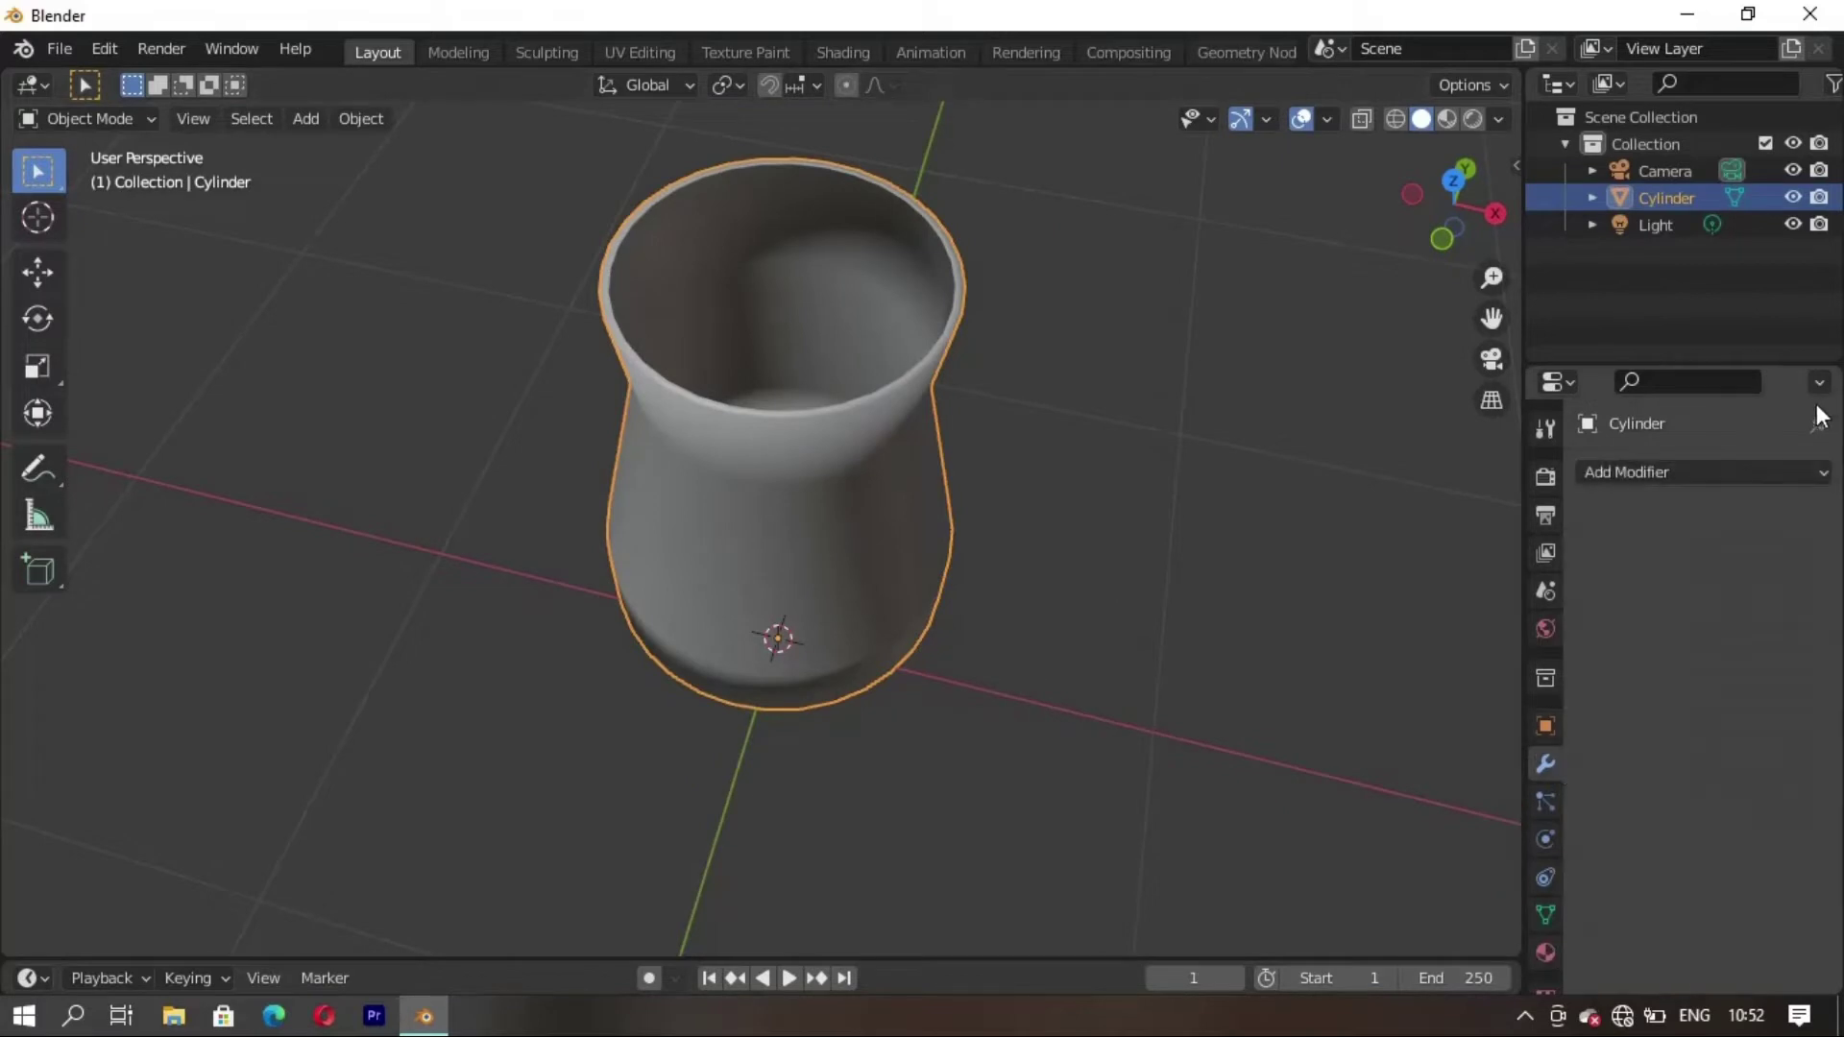
{"action": "left_click", "coordinate": [1633, 472]}
{"action": "left_click", "coordinate": [1304, 947]}
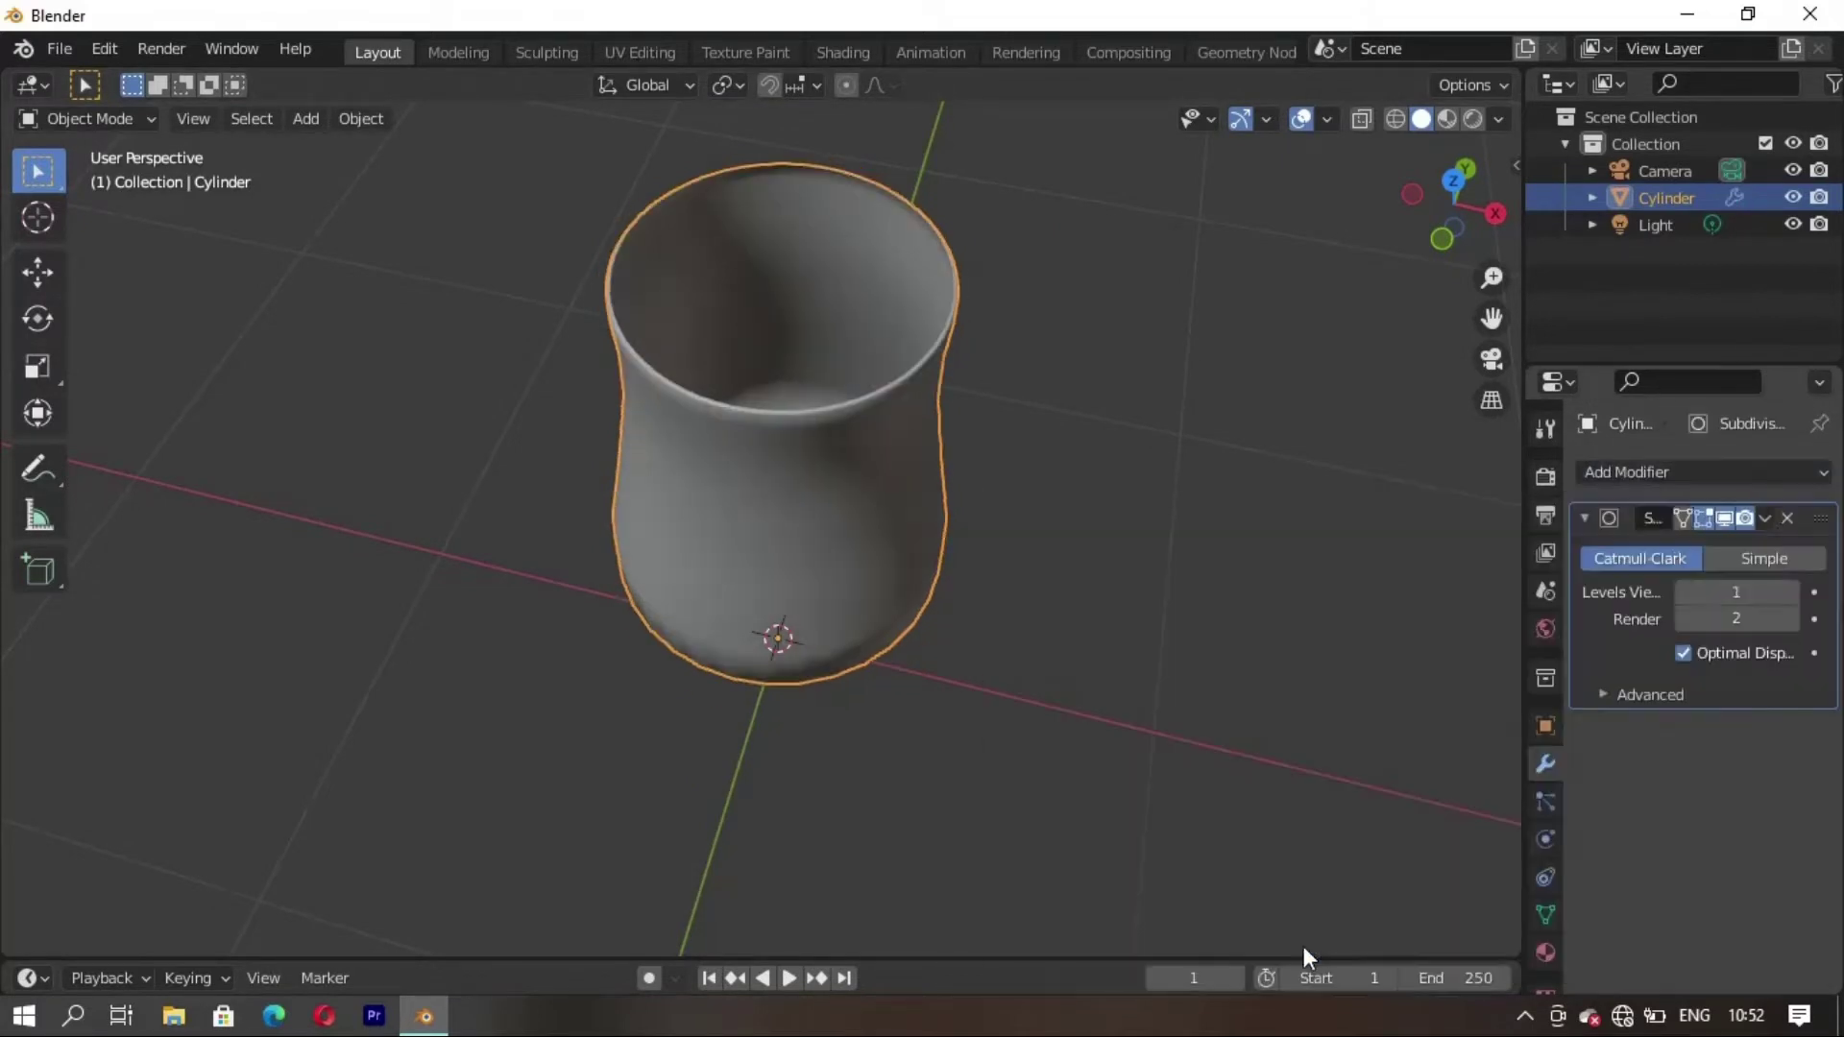
{"action": "left_click", "coordinate": [1792, 592]}
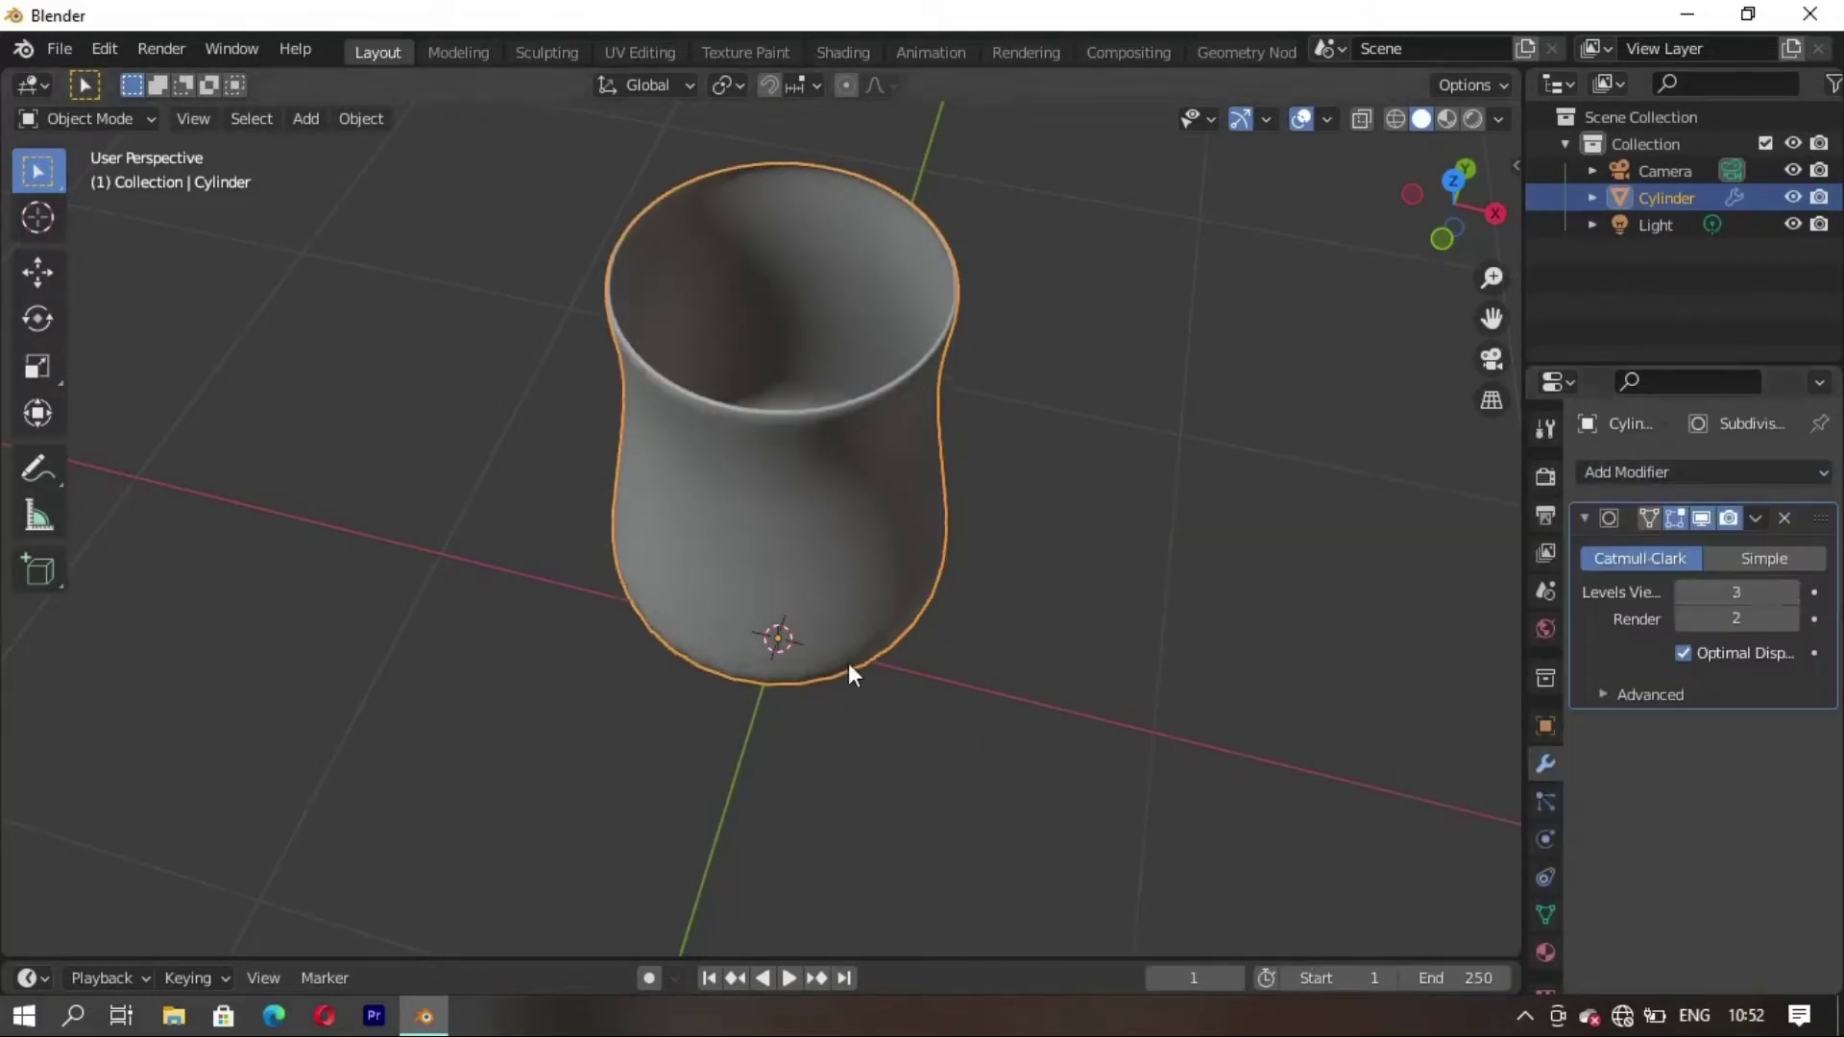
Turn on Auto Smooth at 30° in the cup's mesh normals settings
{"action": "key", "text": "Tab"}
{"action": "middle_click_drag", "start_coordinate": [765, 675], "coordinate": [1379, 835]}
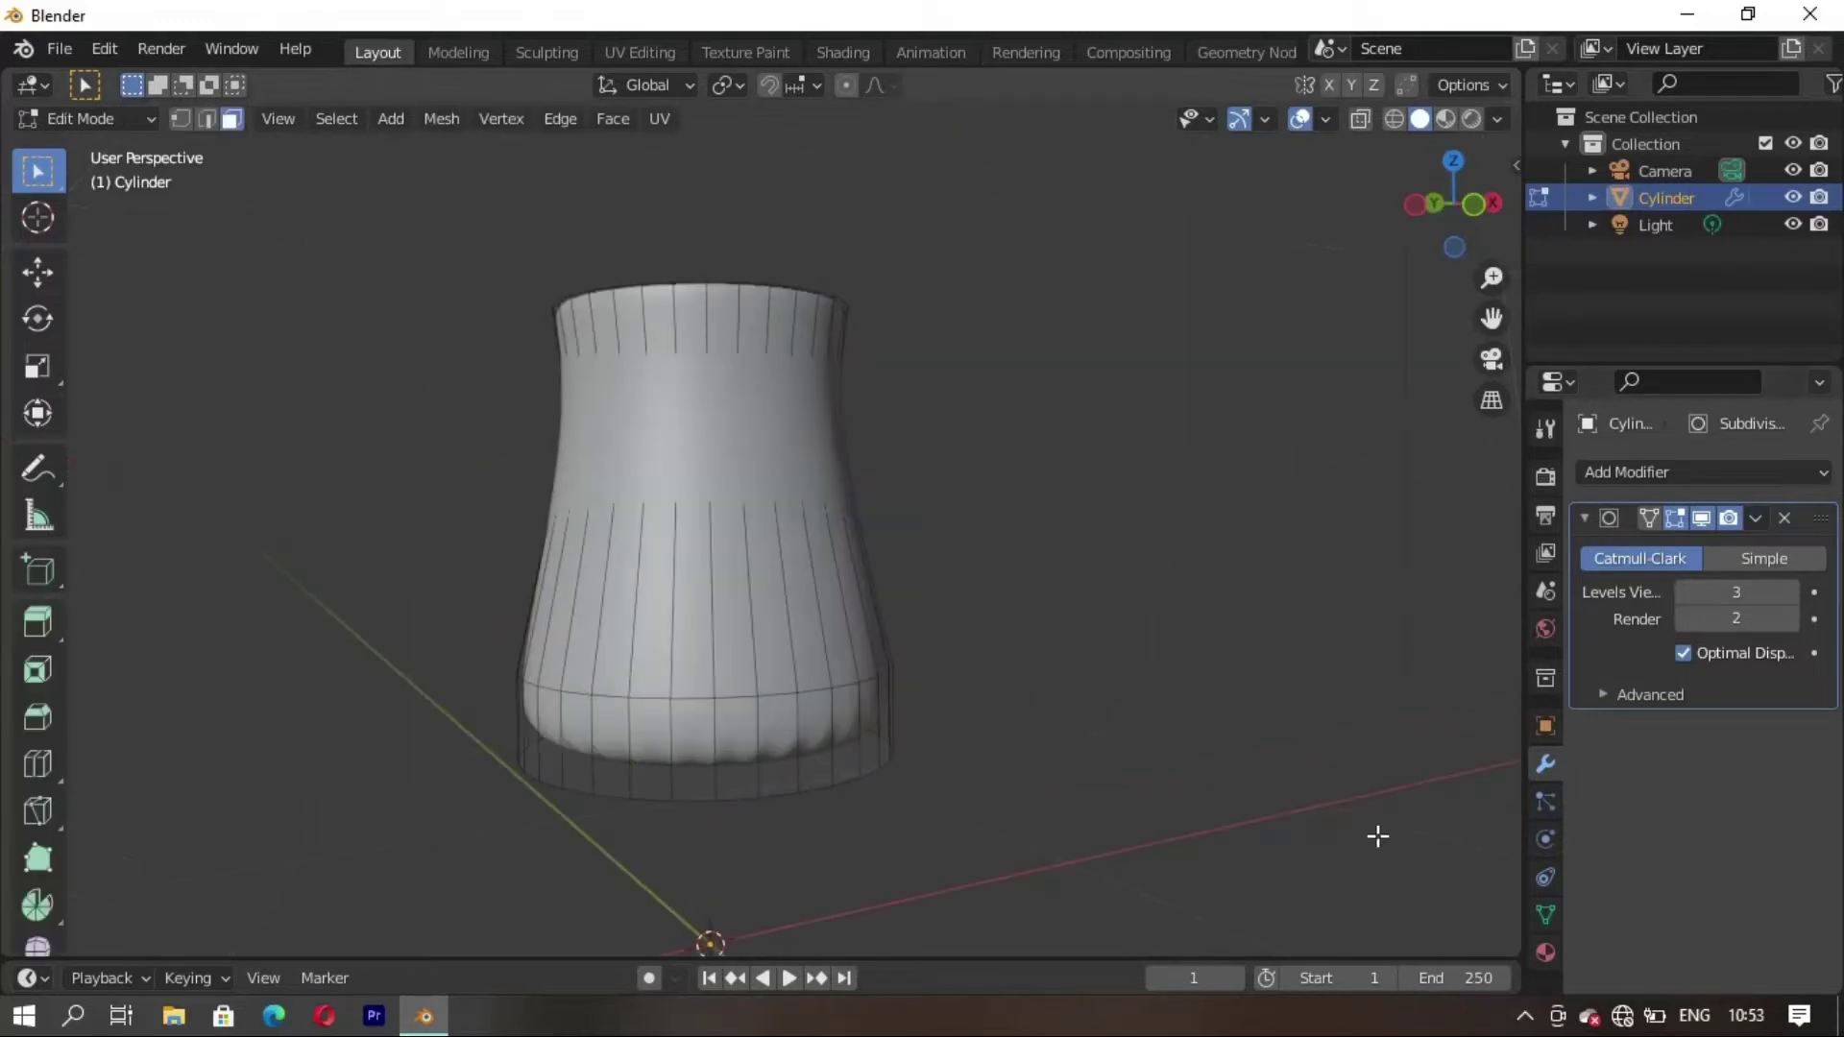
{"action": "left_click", "coordinate": [1545, 914]}
{"action": "left_click", "coordinate": [1593, 934]}
{"action": "scroll", "coordinate": [1664, 930], "scroll_direction": "down", "scroll_amount": 3}
{"action": "left_click", "coordinate": [1681, 866]}
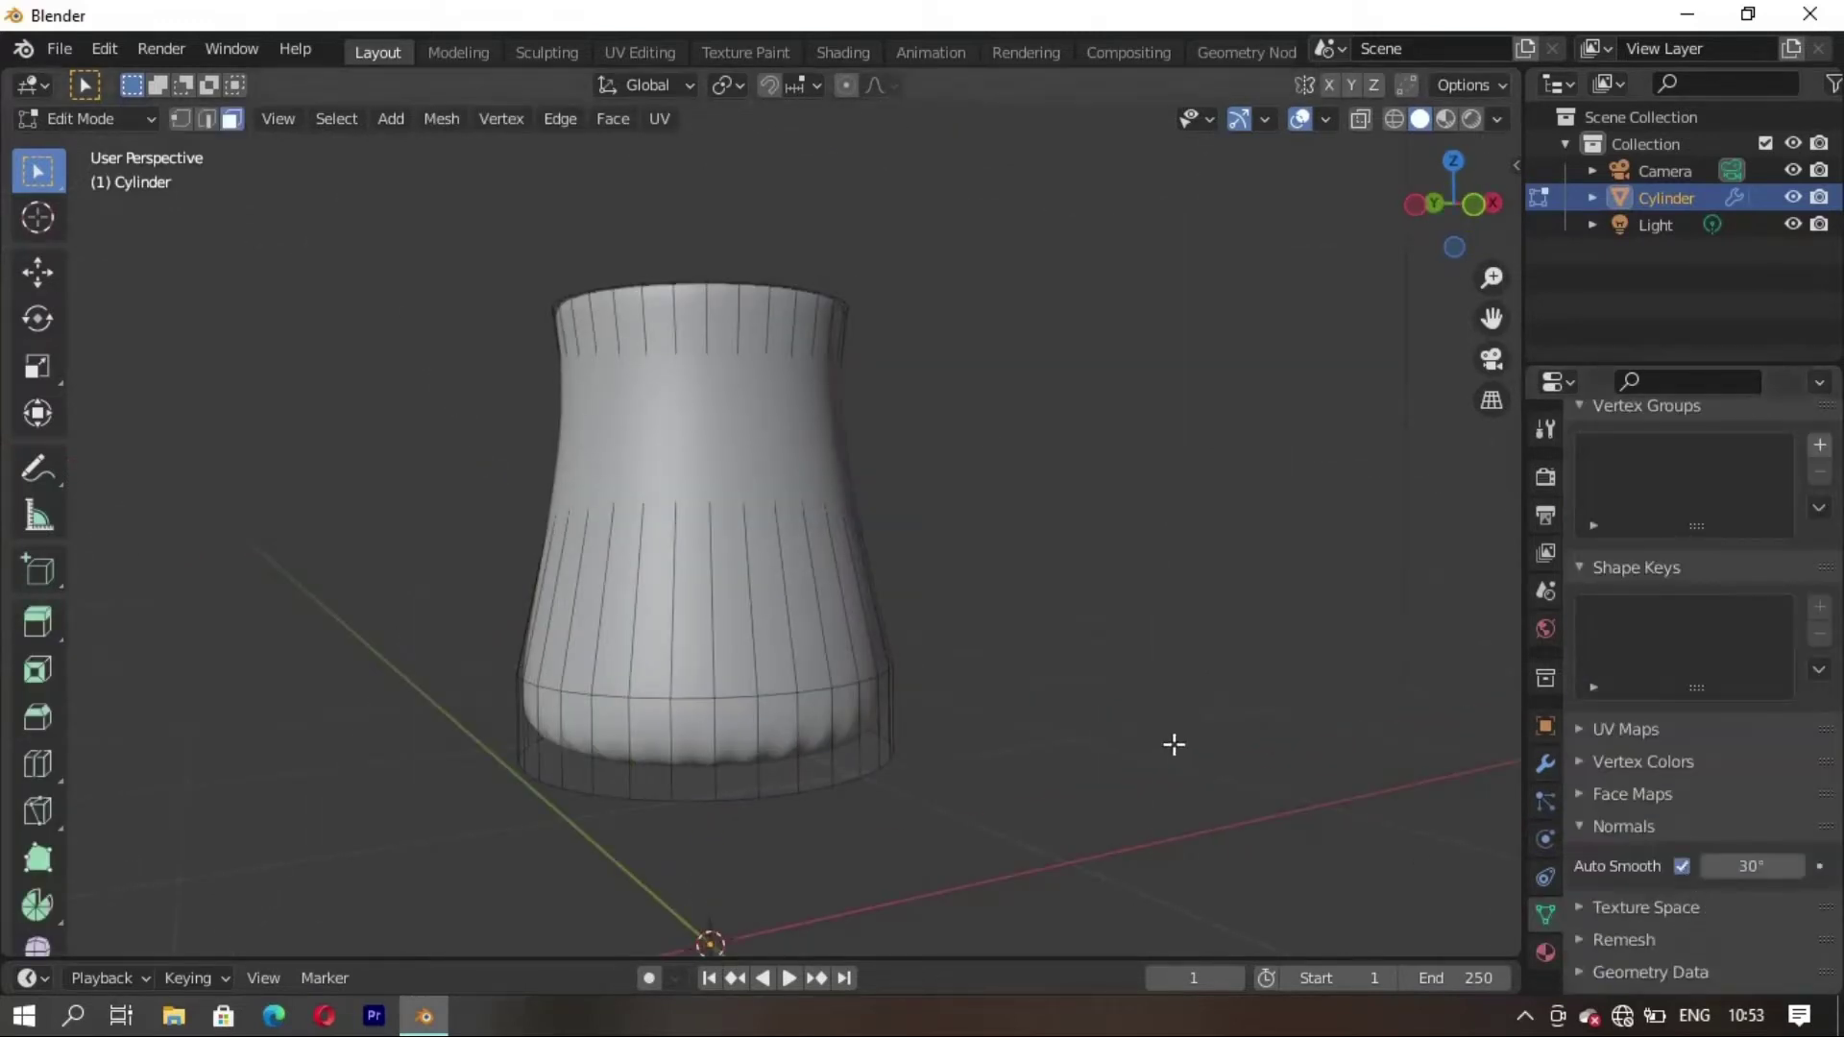
{"action": "middle_click_drag", "start_coordinate": [1017, 678], "coordinate": [816, 720]}
Add an edge loop near the base of the cup
{"action": "key", "text": "ctrl+r"}
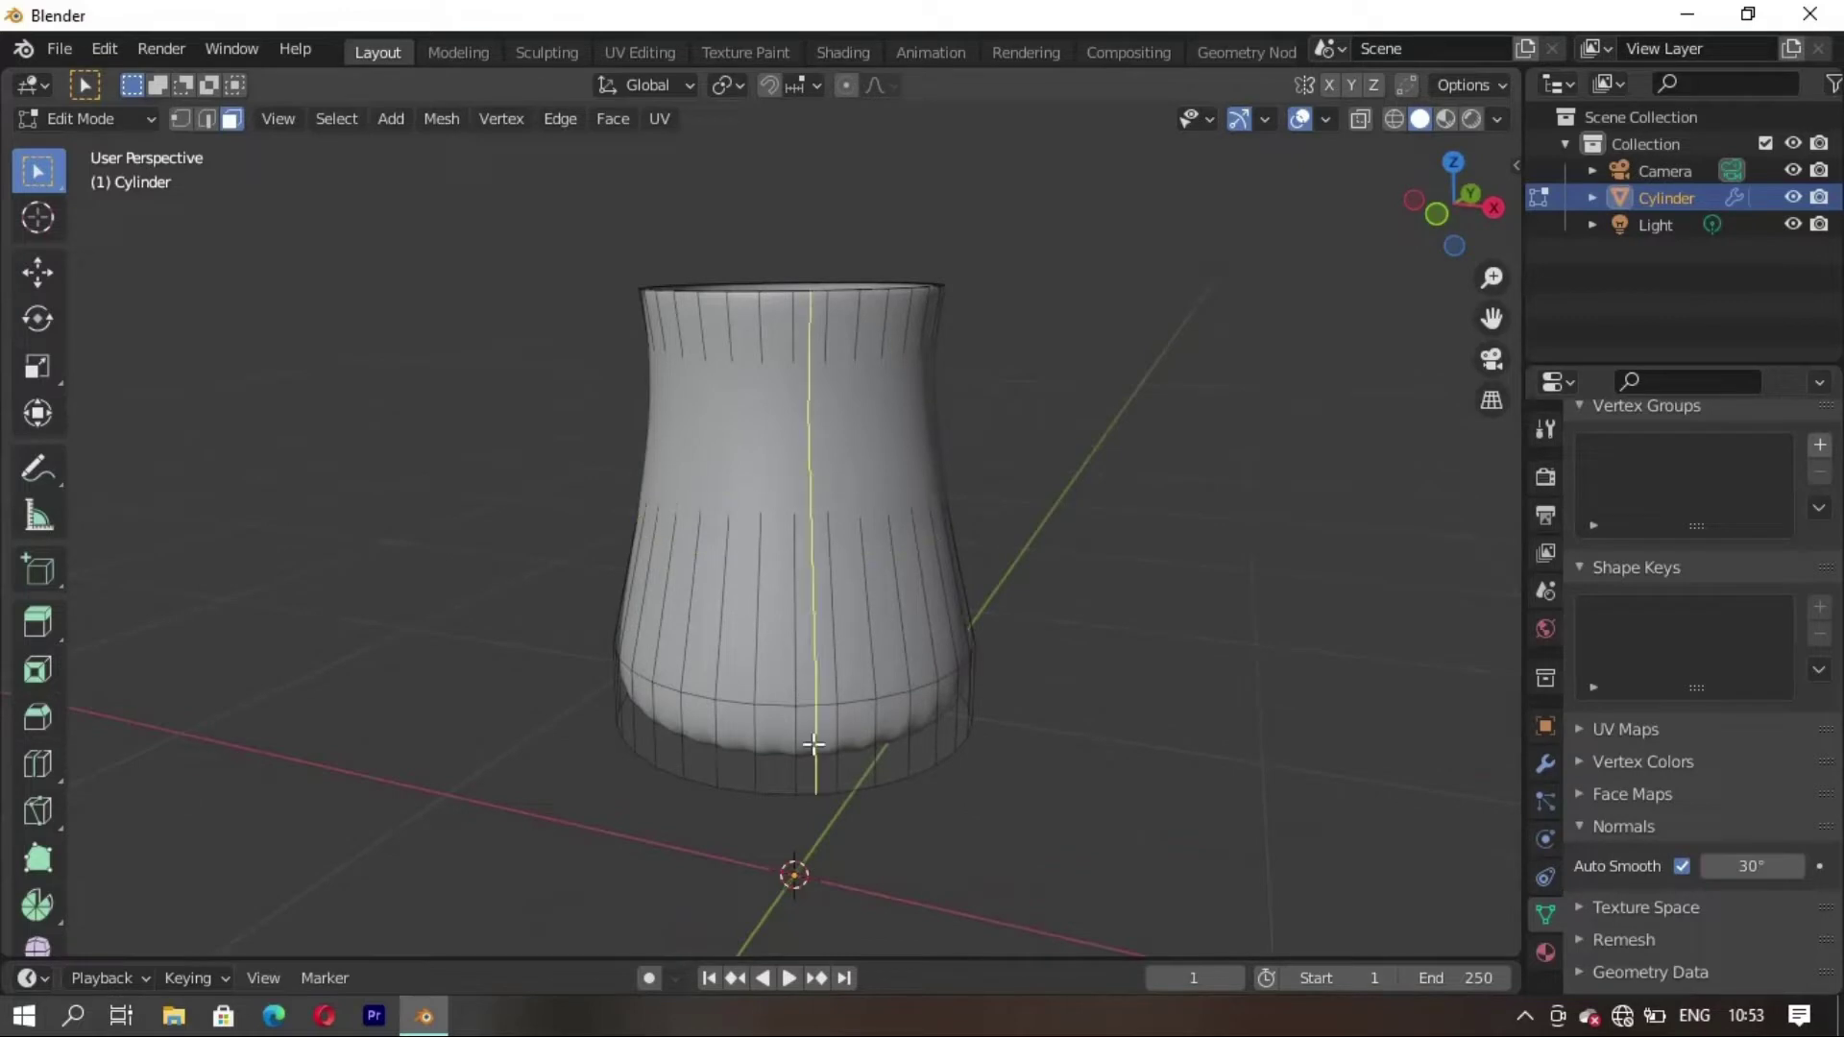
{"action": "left_click", "coordinate": [826, 767]}
{"action": "left_click", "coordinate": [828, 771]}
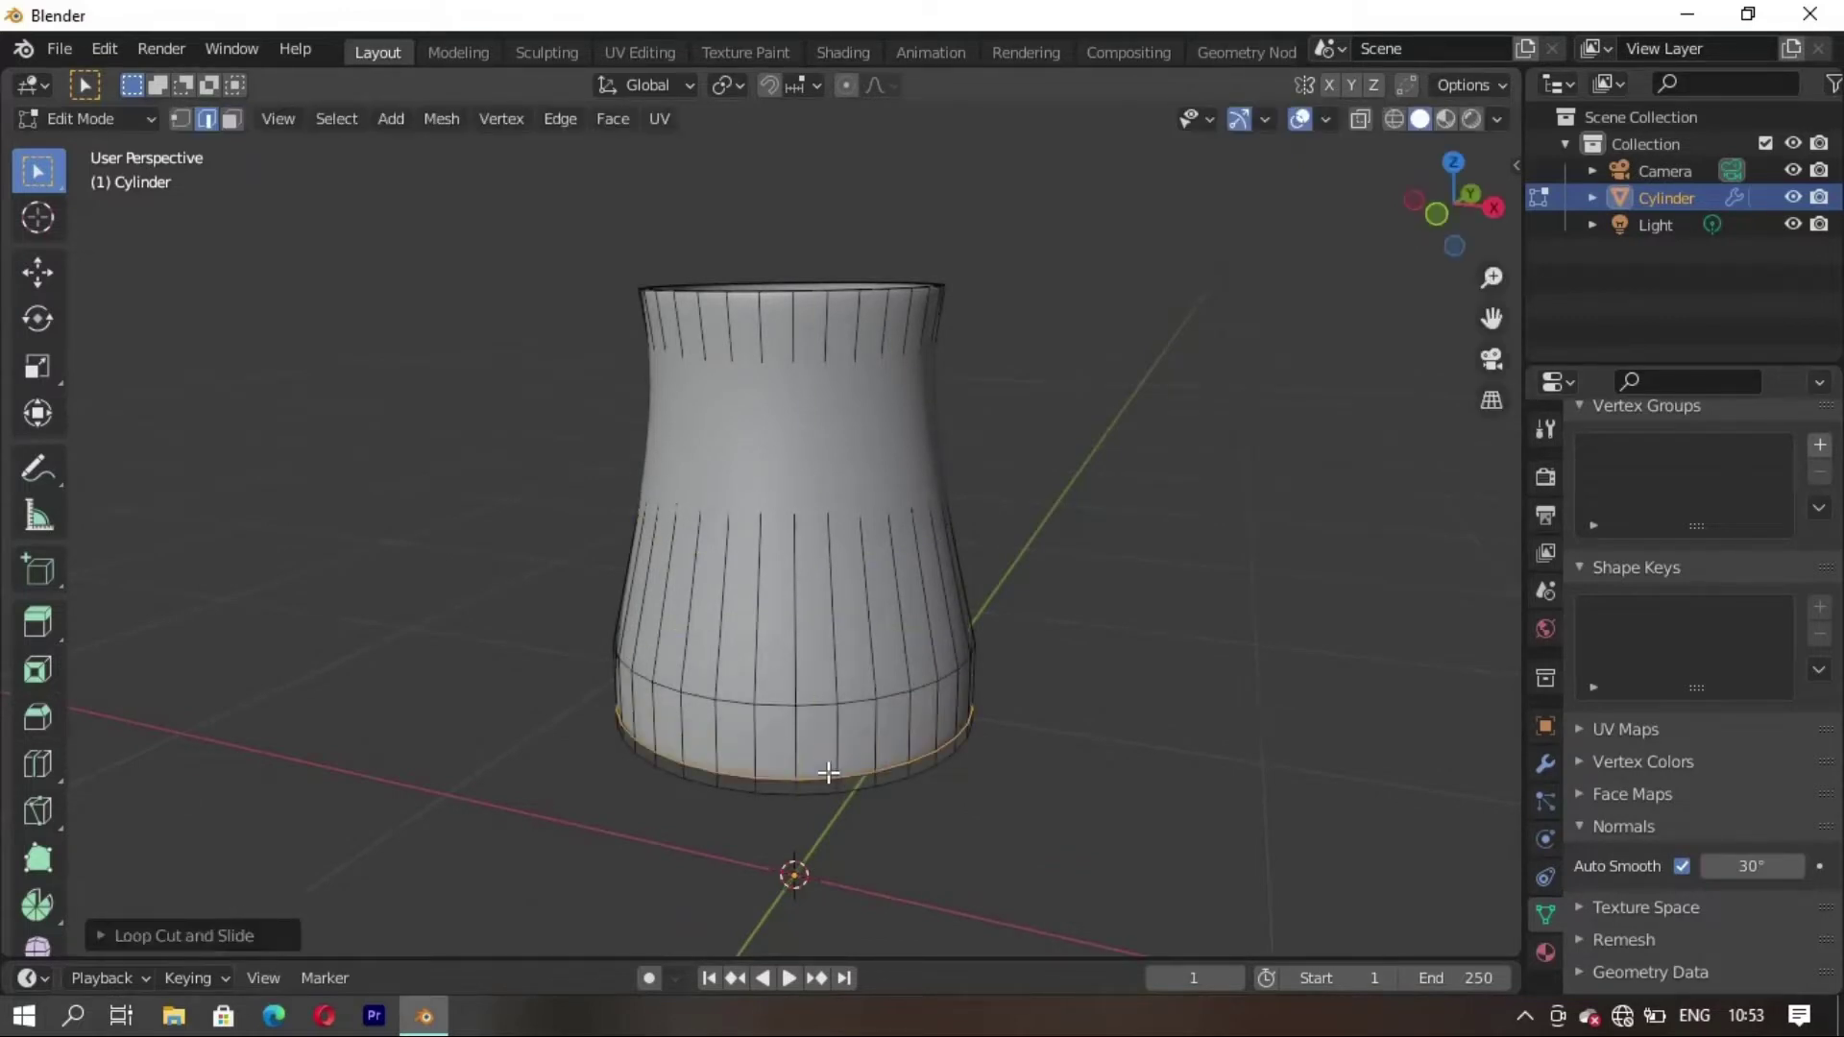
{"action": "mouse_move", "coordinate": [1053, 750]}
{"action": "middle_mouse_down"}
{"action": "mouse_move", "coordinate": [992, 717]}
{"action": "mouse_move", "coordinate": [924, 764]}
{"action": "mouse_move", "coordinate": [922, 728]}
{"action": "mouse_move", "coordinate": [864, 688]}
{"action": "mouse_move", "coordinate": [893, 679]}
{"action": "mouse_move", "coordinate": [749, 677]}
{"action": "mouse_move", "coordinate": [688, 704]}
{"action": "mouse_move", "coordinate": [782, 618]}
{"action": "middle_mouse_up"}
{"action": "scroll", "coordinate": [893, 716], "scroll_direction": "down", "scroll_amount": 2}
{"action": "left_click", "coordinate": [860, 685]}
Cut a second edge loop mid-cylinder and shade the object smooth
{"action": "key", "text": "ctrl+r"}
{"action": "left_click", "coordinate": [823, 579]}
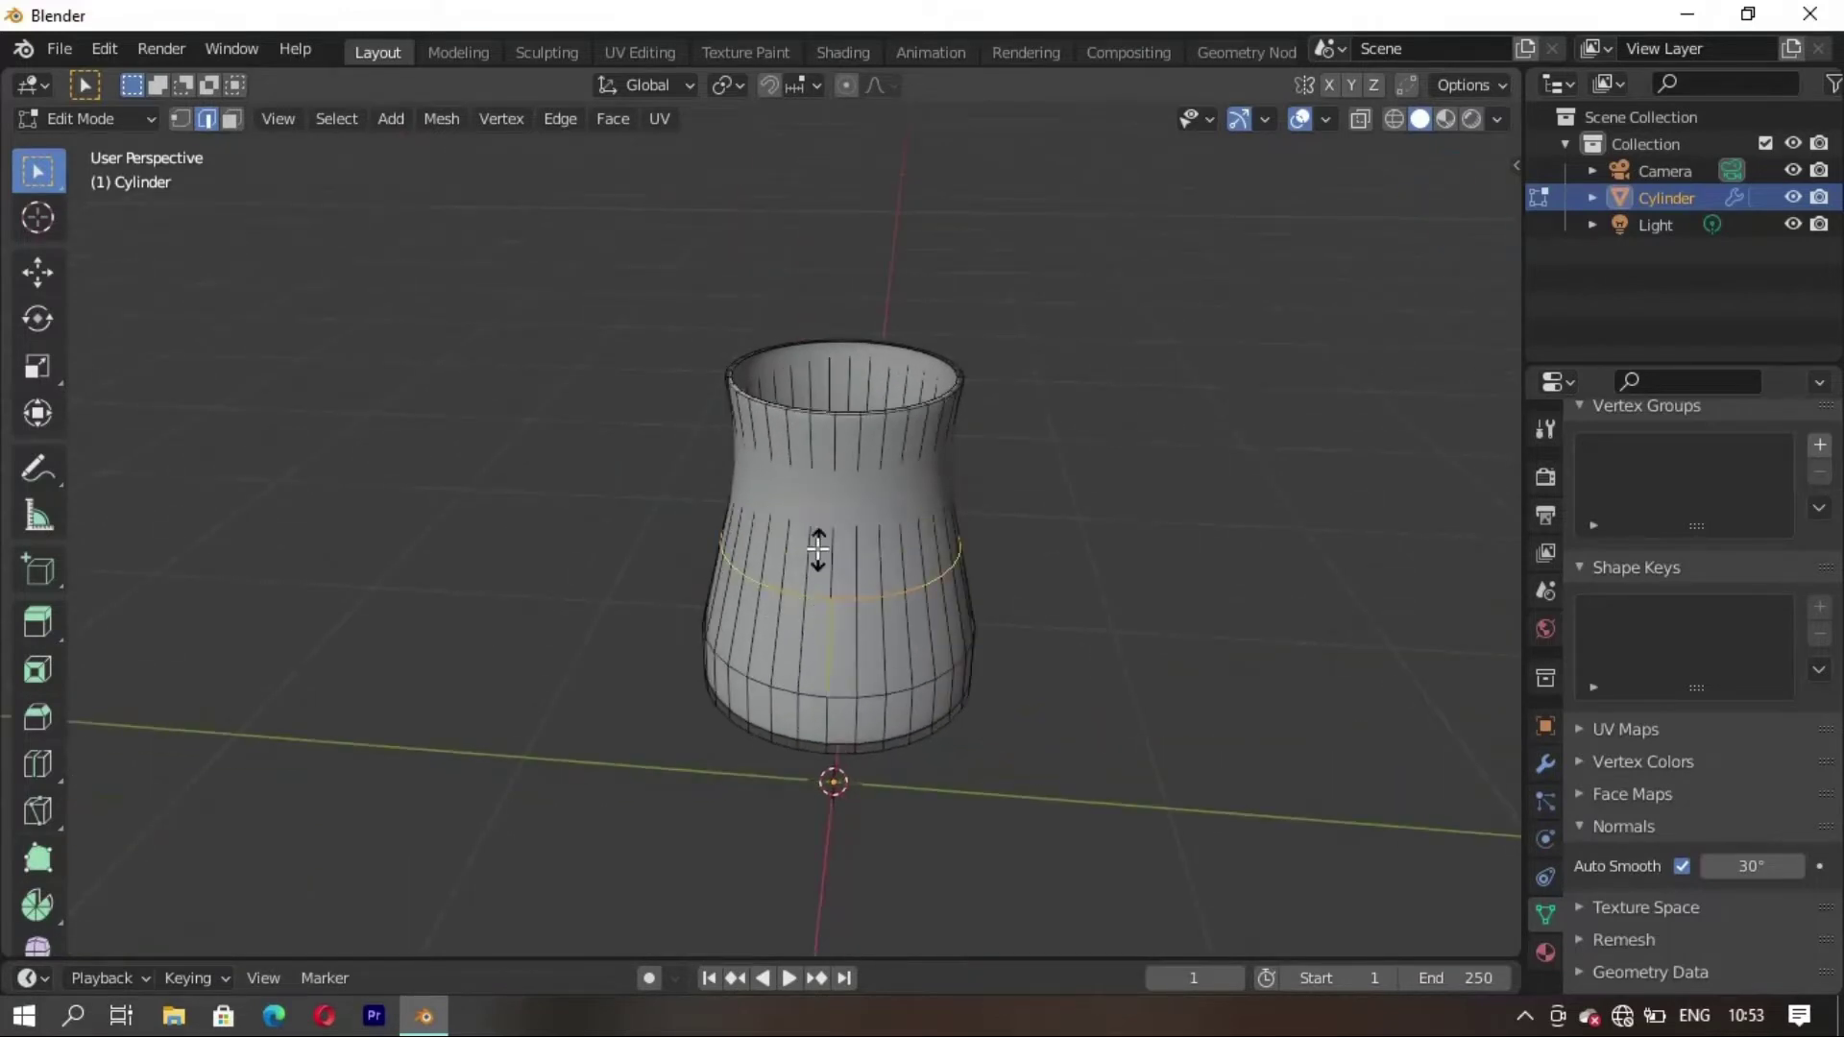
{"action": "left_click", "coordinate": [817, 549]}
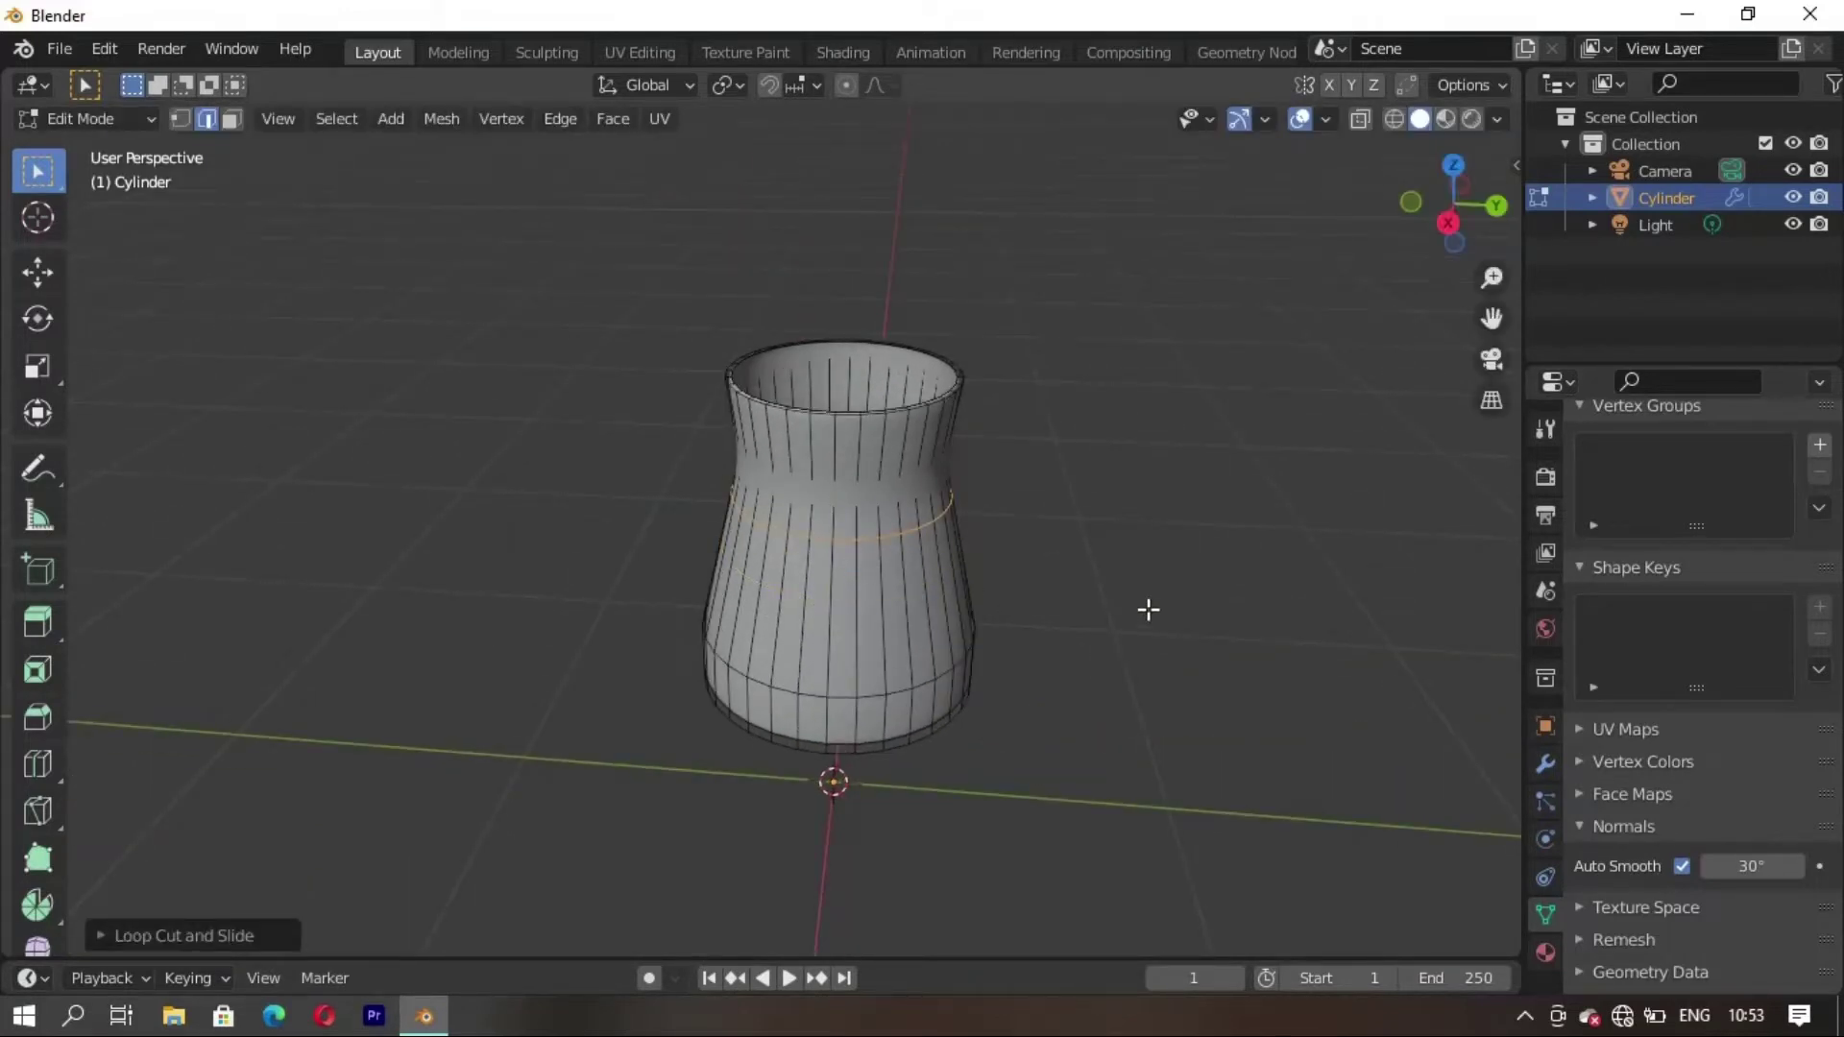
{"action": "left_click", "coordinate": [1192, 512]}
{"action": "key", "text": "Tab"}
{"action": "right_click", "coordinate": [1148, 536]}
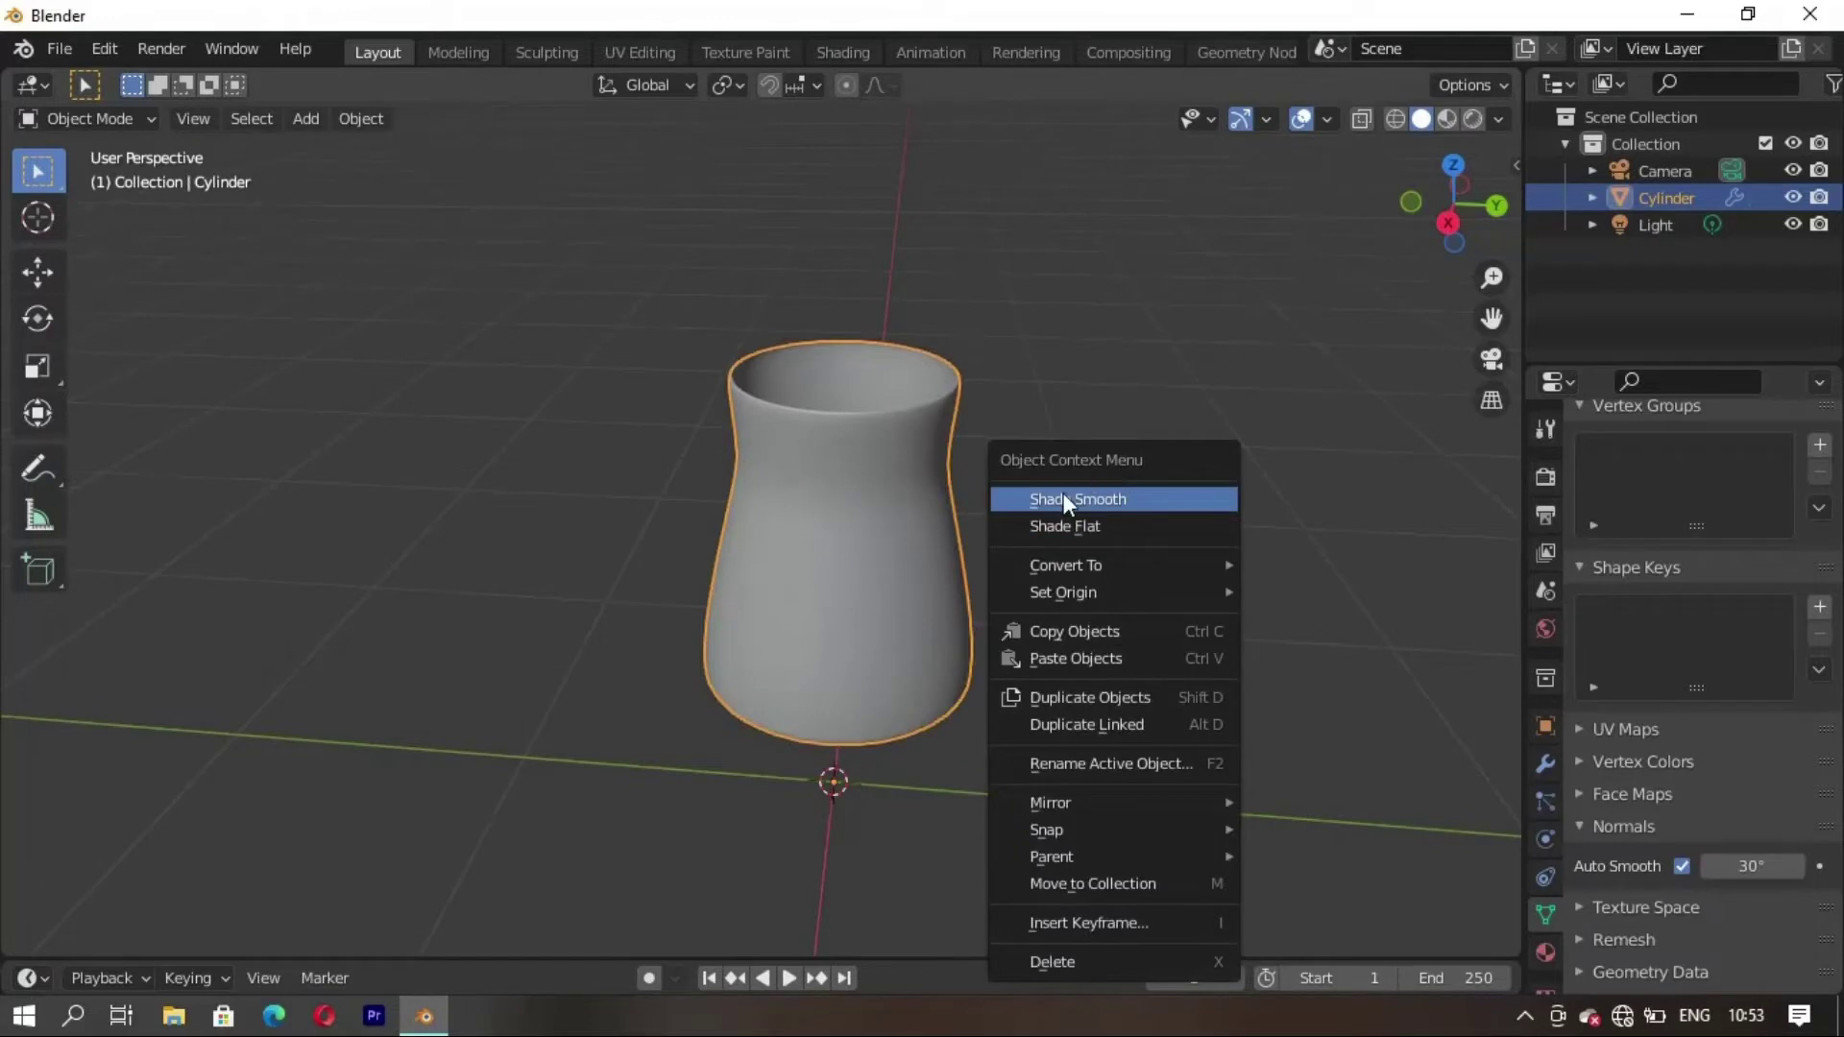
{"action": "left_click", "coordinate": [1063, 492]}
Move the bottom-rim edge loop slightly downward along Z
{"action": "key", "text": "Tab"}
{"action": "mouse_move", "coordinate": [947, 498]}
{"action": "middle_mouse_down"}
{"action": "mouse_move", "coordinate": [745, 555]}
{"action": "mouse_move", "coordinate": [691, 596]}
{"action": "mouse_move", "coordinate": [836, 621]}
{"action": "mouse_move", "coordinate": [711, 603]}
{"action": "middle_mouse_up"}
{"action": "scroll", "coordinate": [845, 756], "scroll_direction": "up", "scroll_amount": 3}
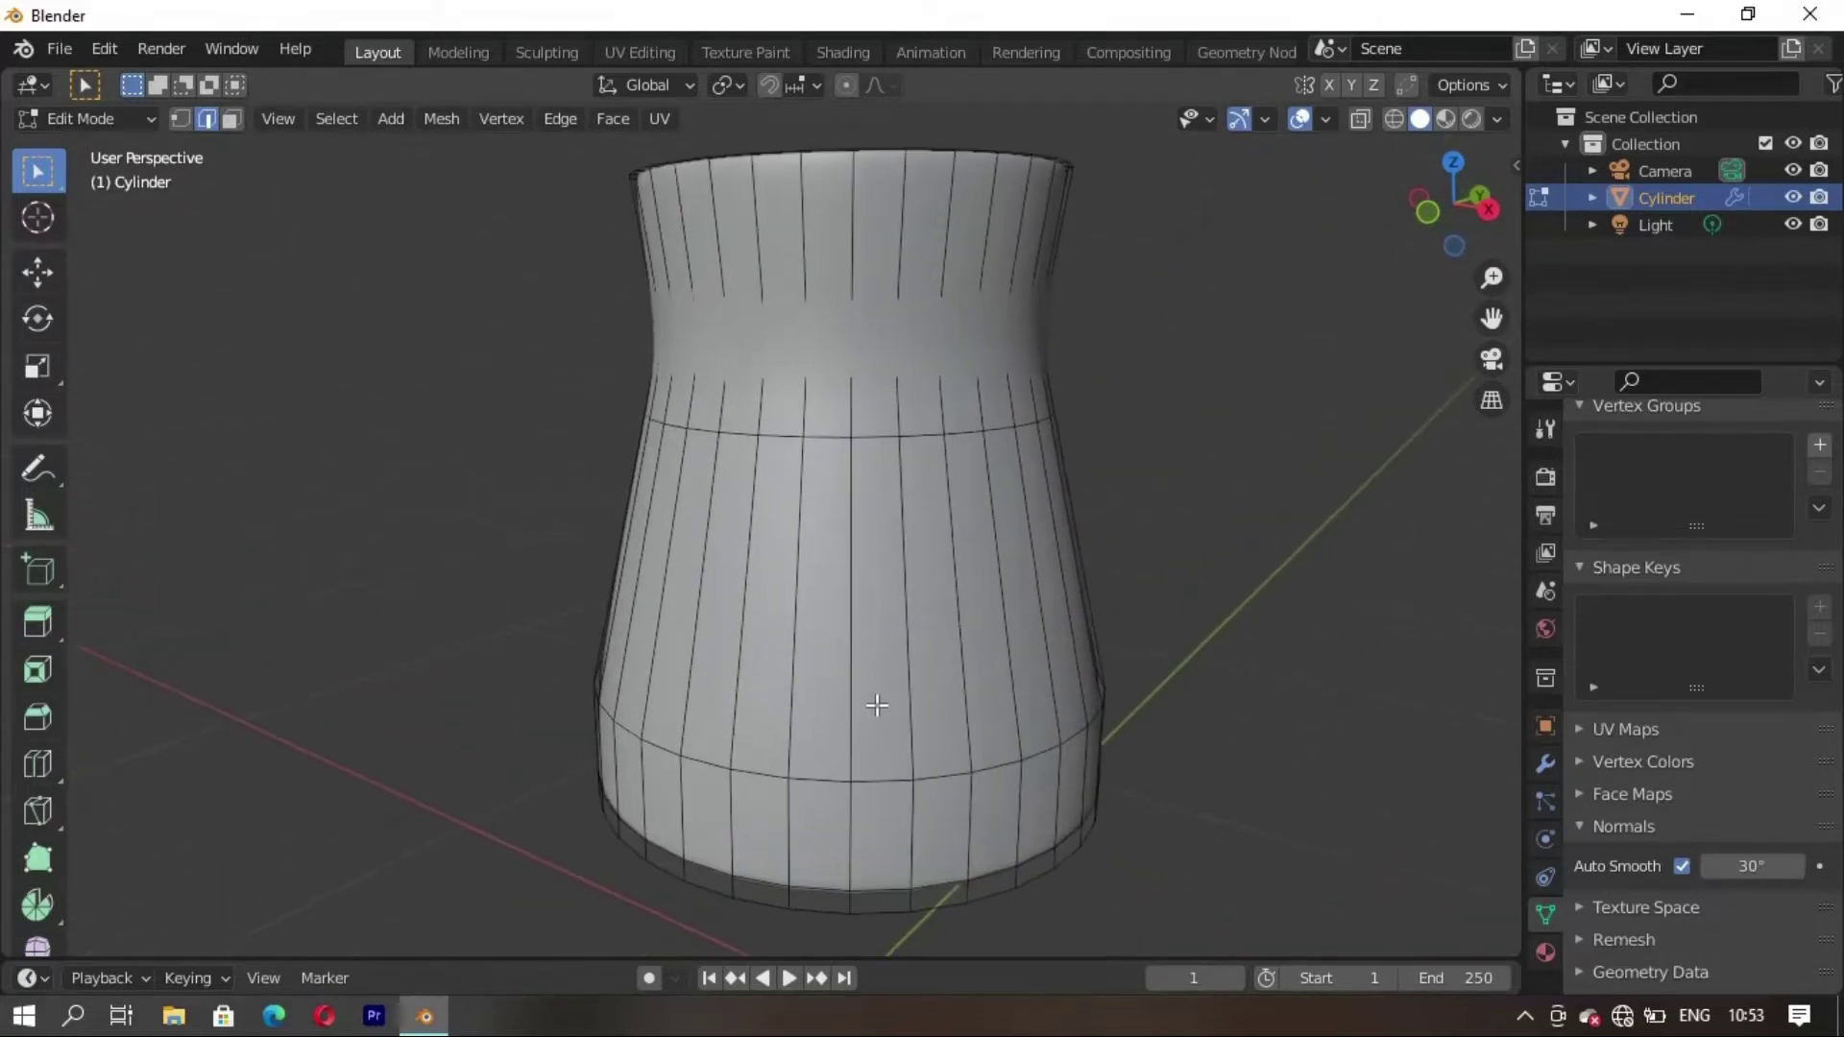
{"action": "middle_click_drag", "start_coordinate": [874, 709], "coordinate": [741, 630], "text": "shift"}
{"action": "scroll", "coordinate": [676, 776], "scroll_direction": "up", "scroll_amount": 2}
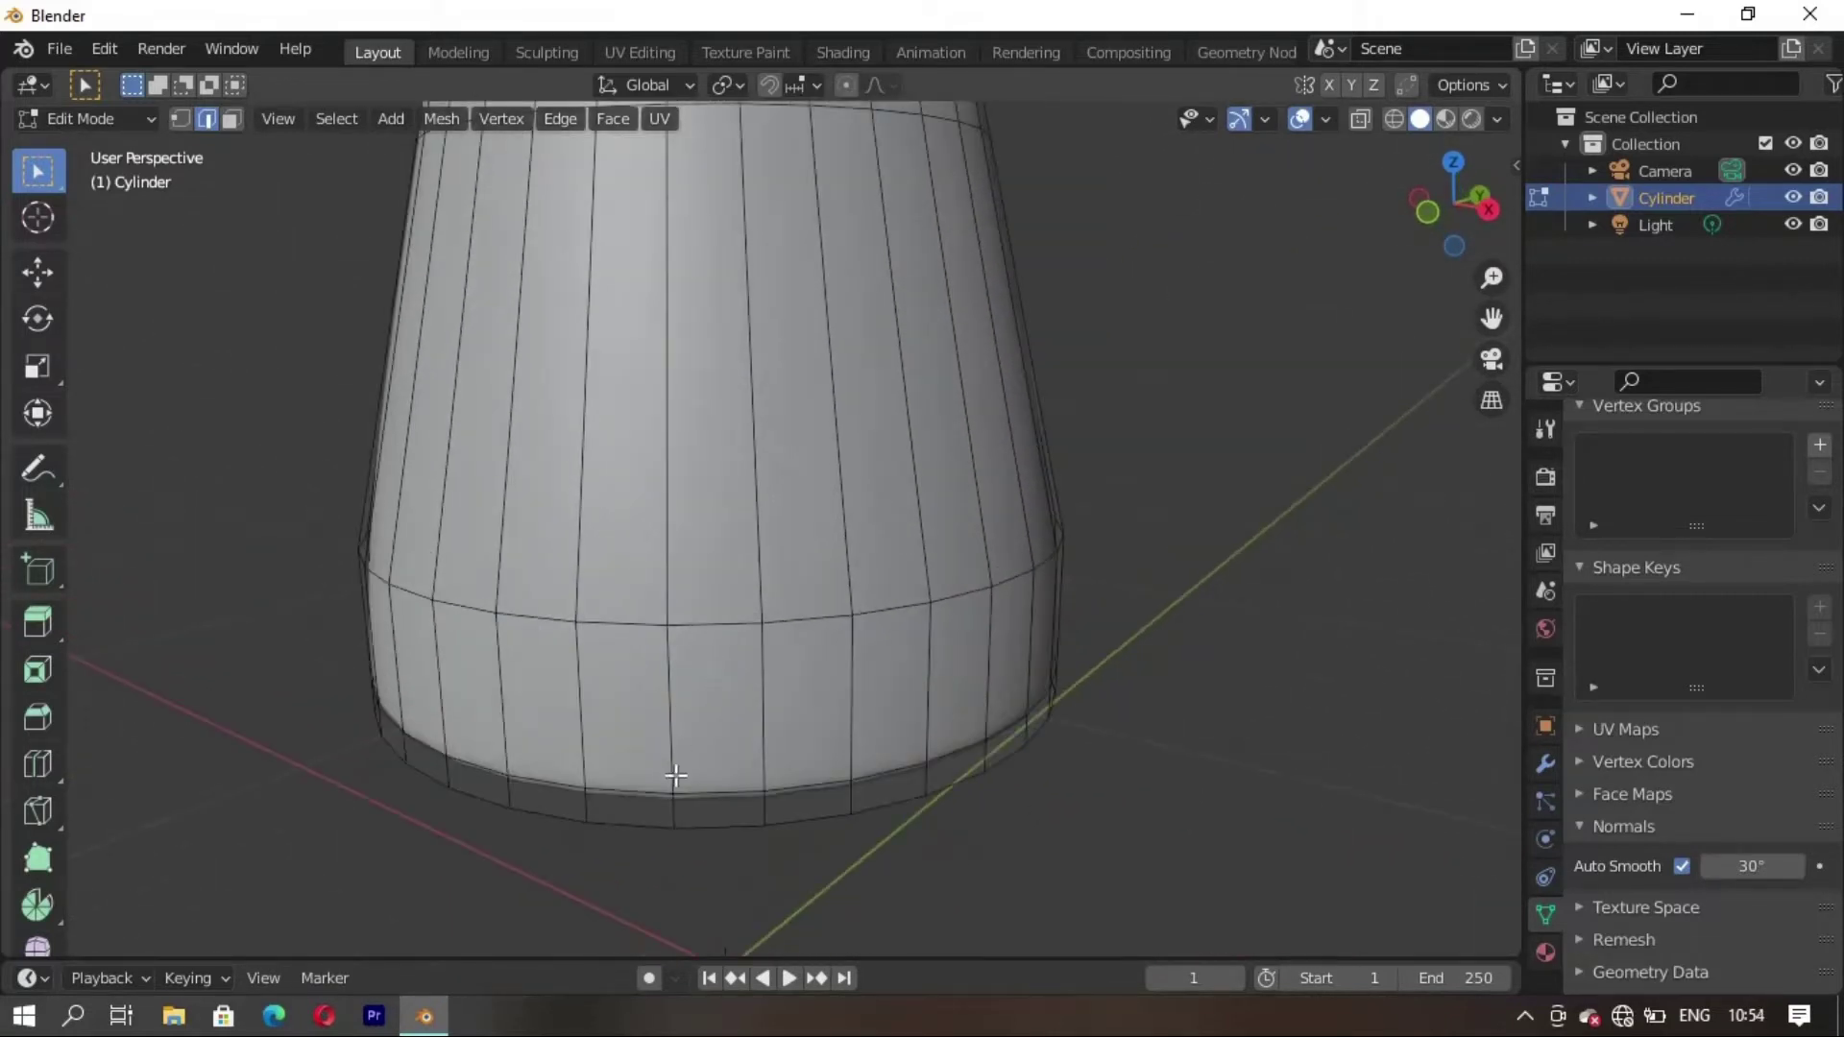
{"action": "left_click", "coordinate": [723, 792], "text": "alt"}
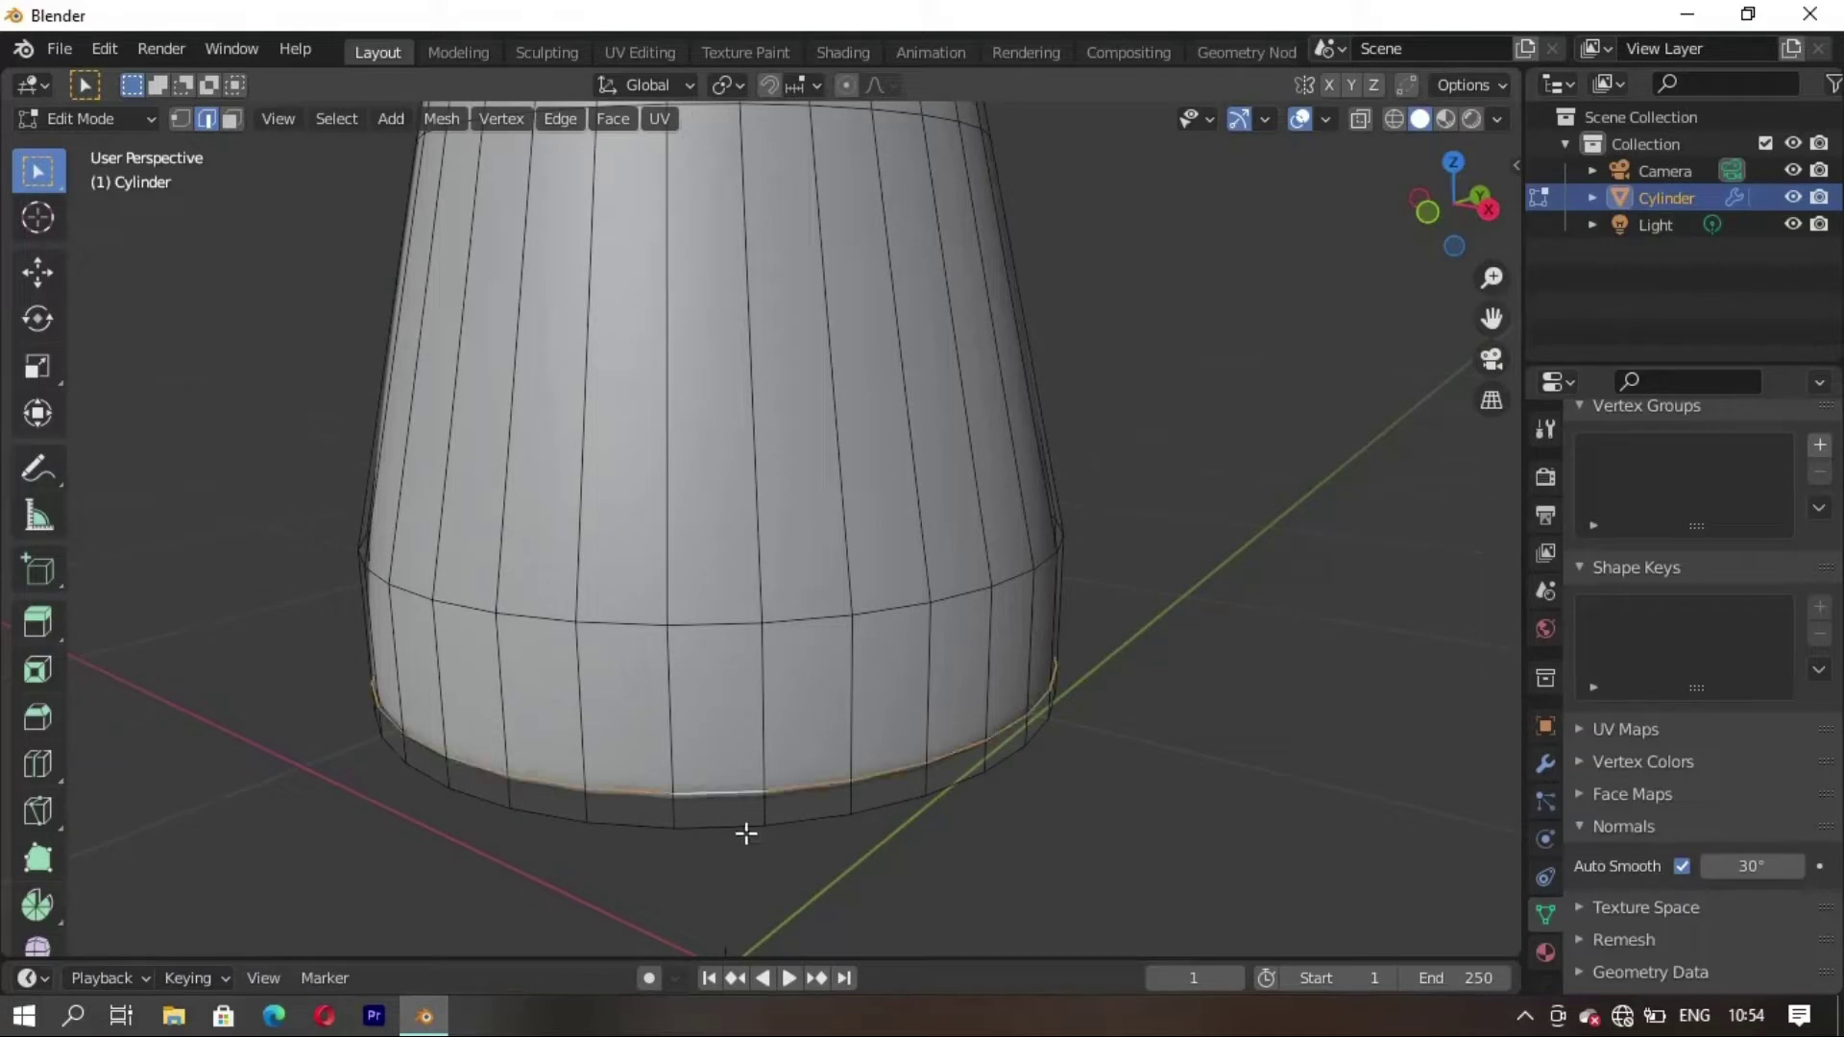
{"action": "key", "text": "g"}
{"action": "key", "text": "z"}
{"action": "right_click", "coordinate": [785, 895]}
{"action": "key", "text": "g"}
{"action": "key", "text": "z"}
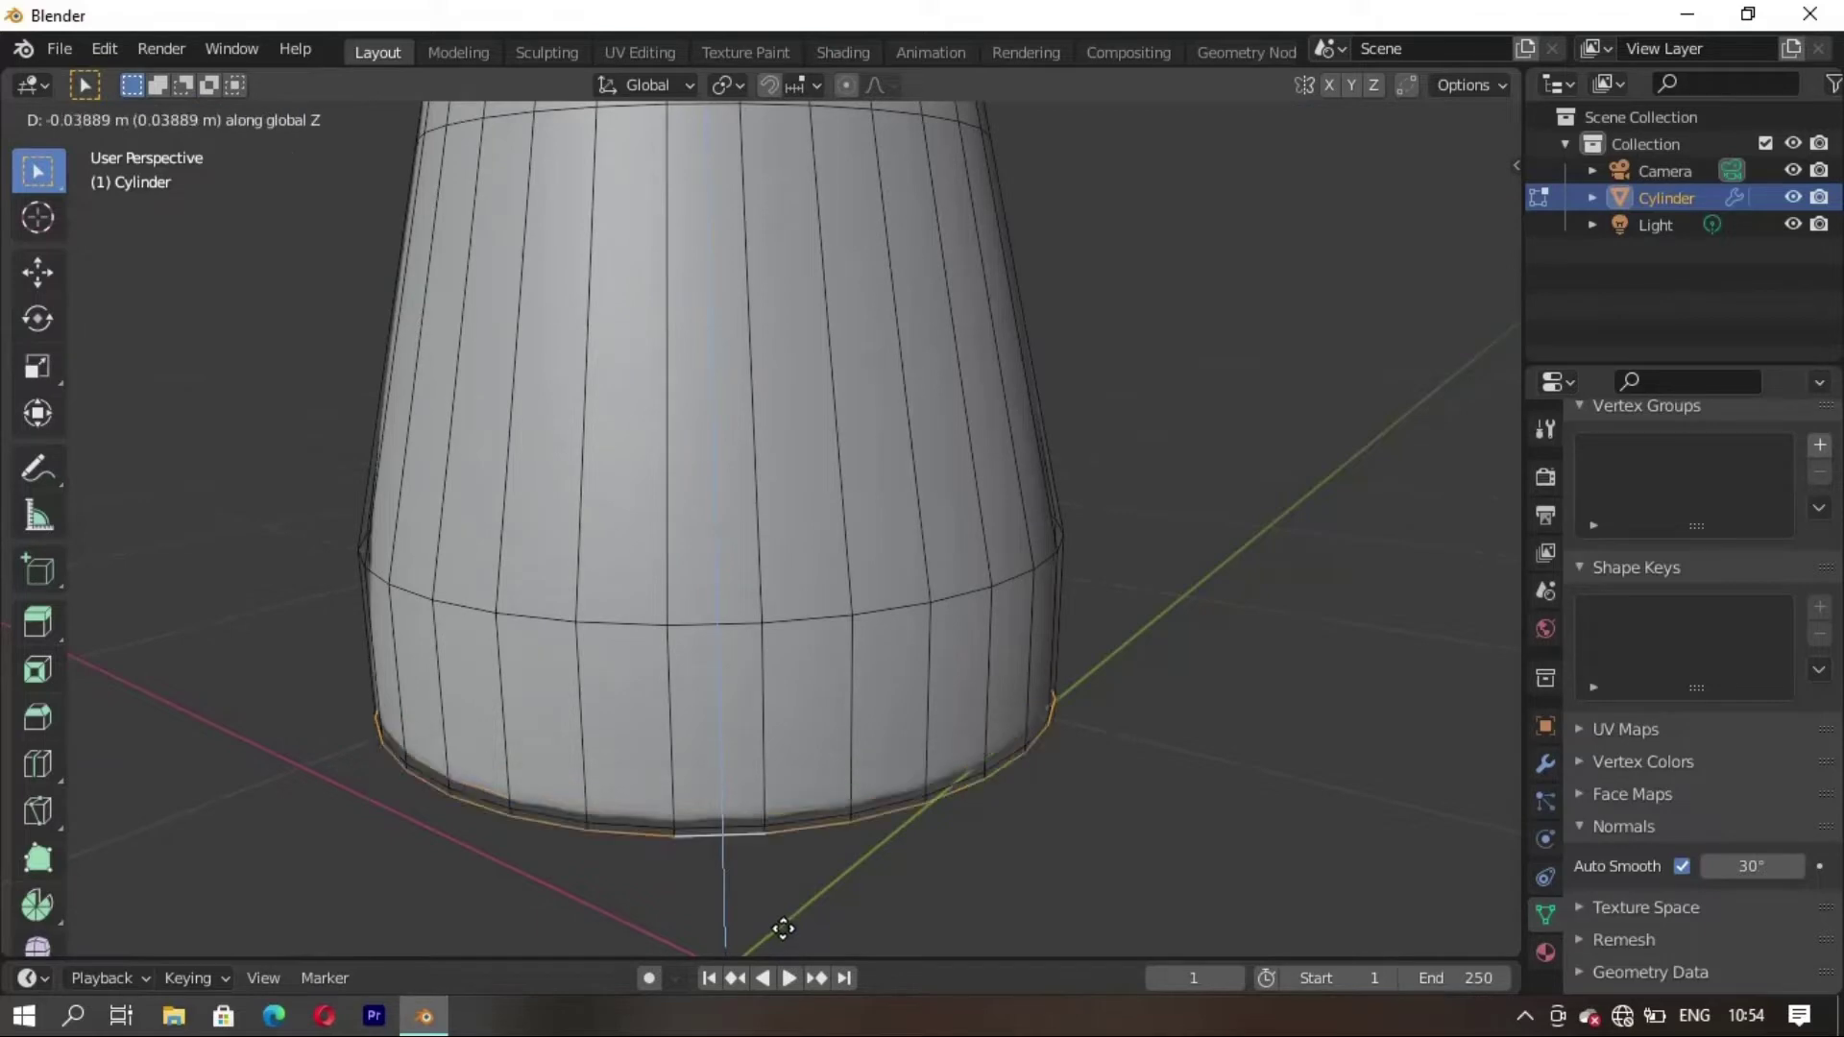
{"action": "left_click", "coordinate": [784, 929]}
{"action": "key", "text": "alt+a"}
Inspect the vase from above, then add a level-3 Subdivision Surface in Object Mode
{"action": "scroll", "coordinate": [691, 762], "scroll_direction": "down", "scroll_amount": 3}
{"action": "mouse_move", "coordinate": [692, 762]}
{"action": "middle_mouse_down"}
{"action": "mouse_move", "coordinate": [914, 691]}
{"action": "mouse_move", "coordinate": [701, 659]}
{"action": "middle_mouse_up"}
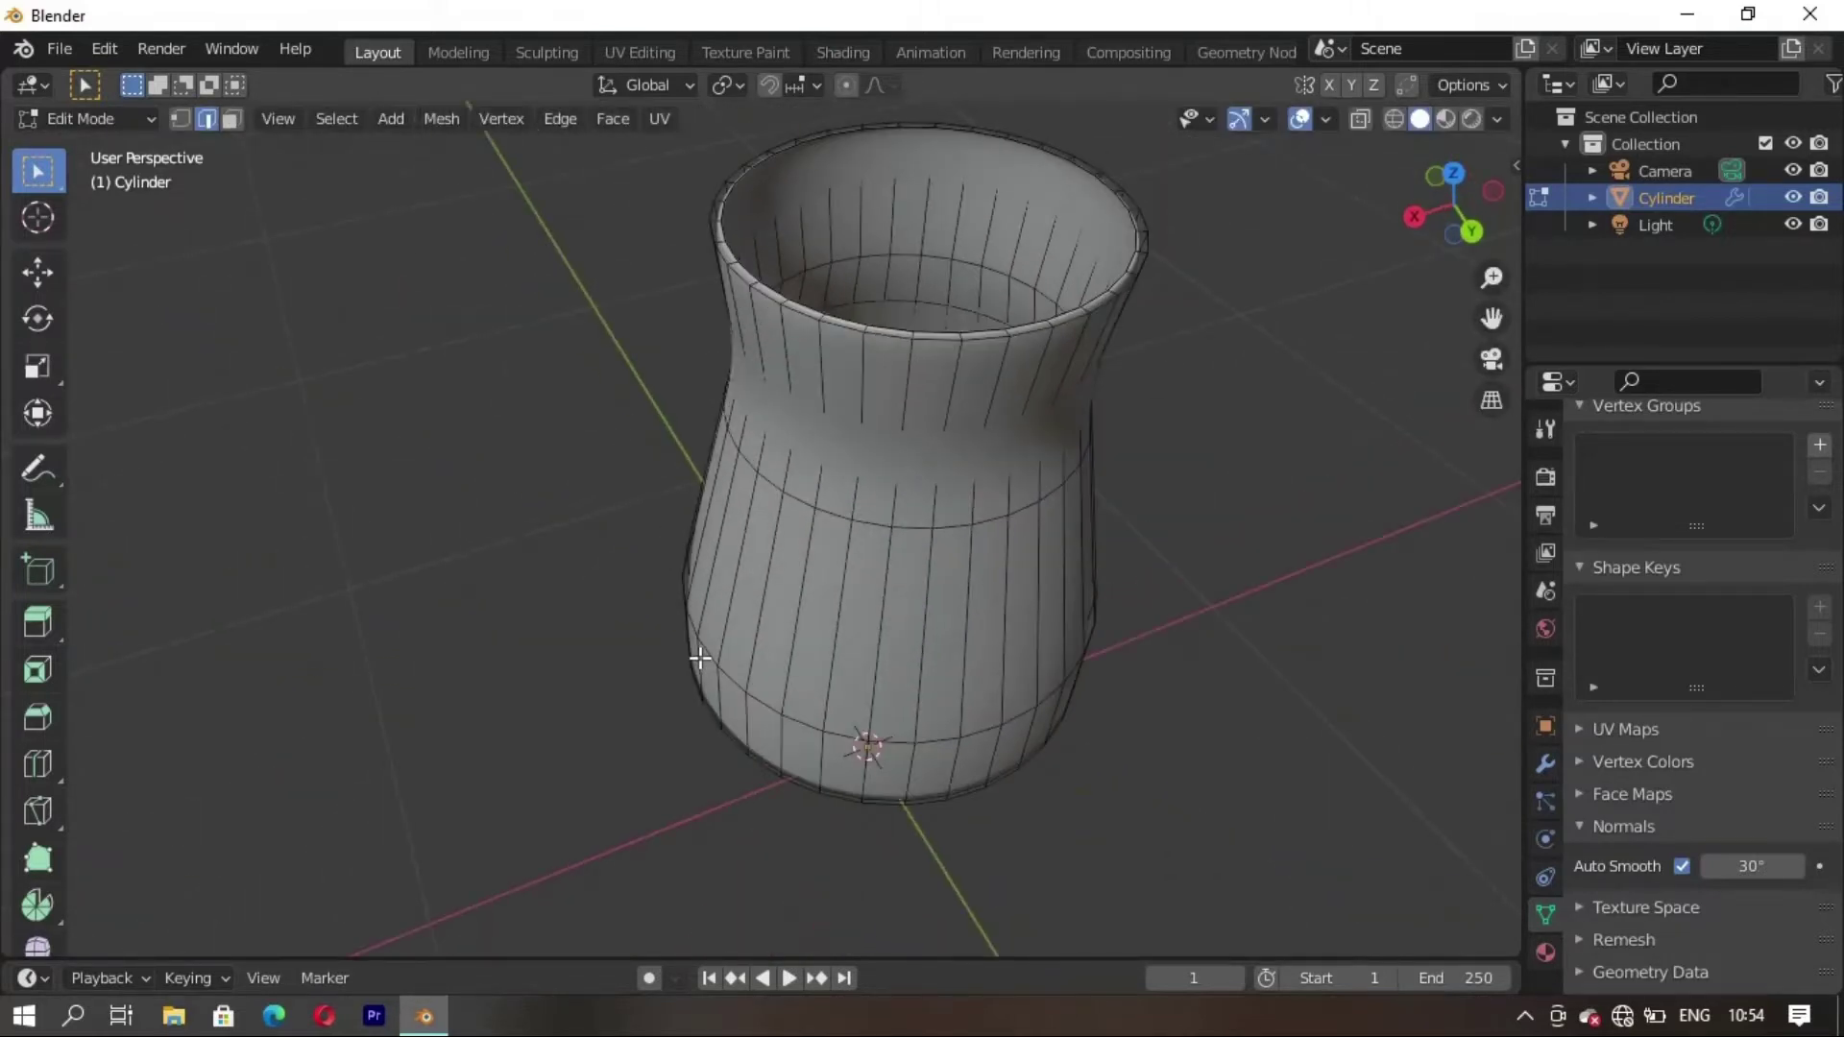
{"action": "mouse_move", "coordinate": [1217, 368]}
{"action": "middle_mouse_down"}
{"action": "mouse_move", "coordinate": [1037, 741]}
{"action": "mouse_move", "coordinate": [999, 680]}
{"action": "middle_mouse_up"}
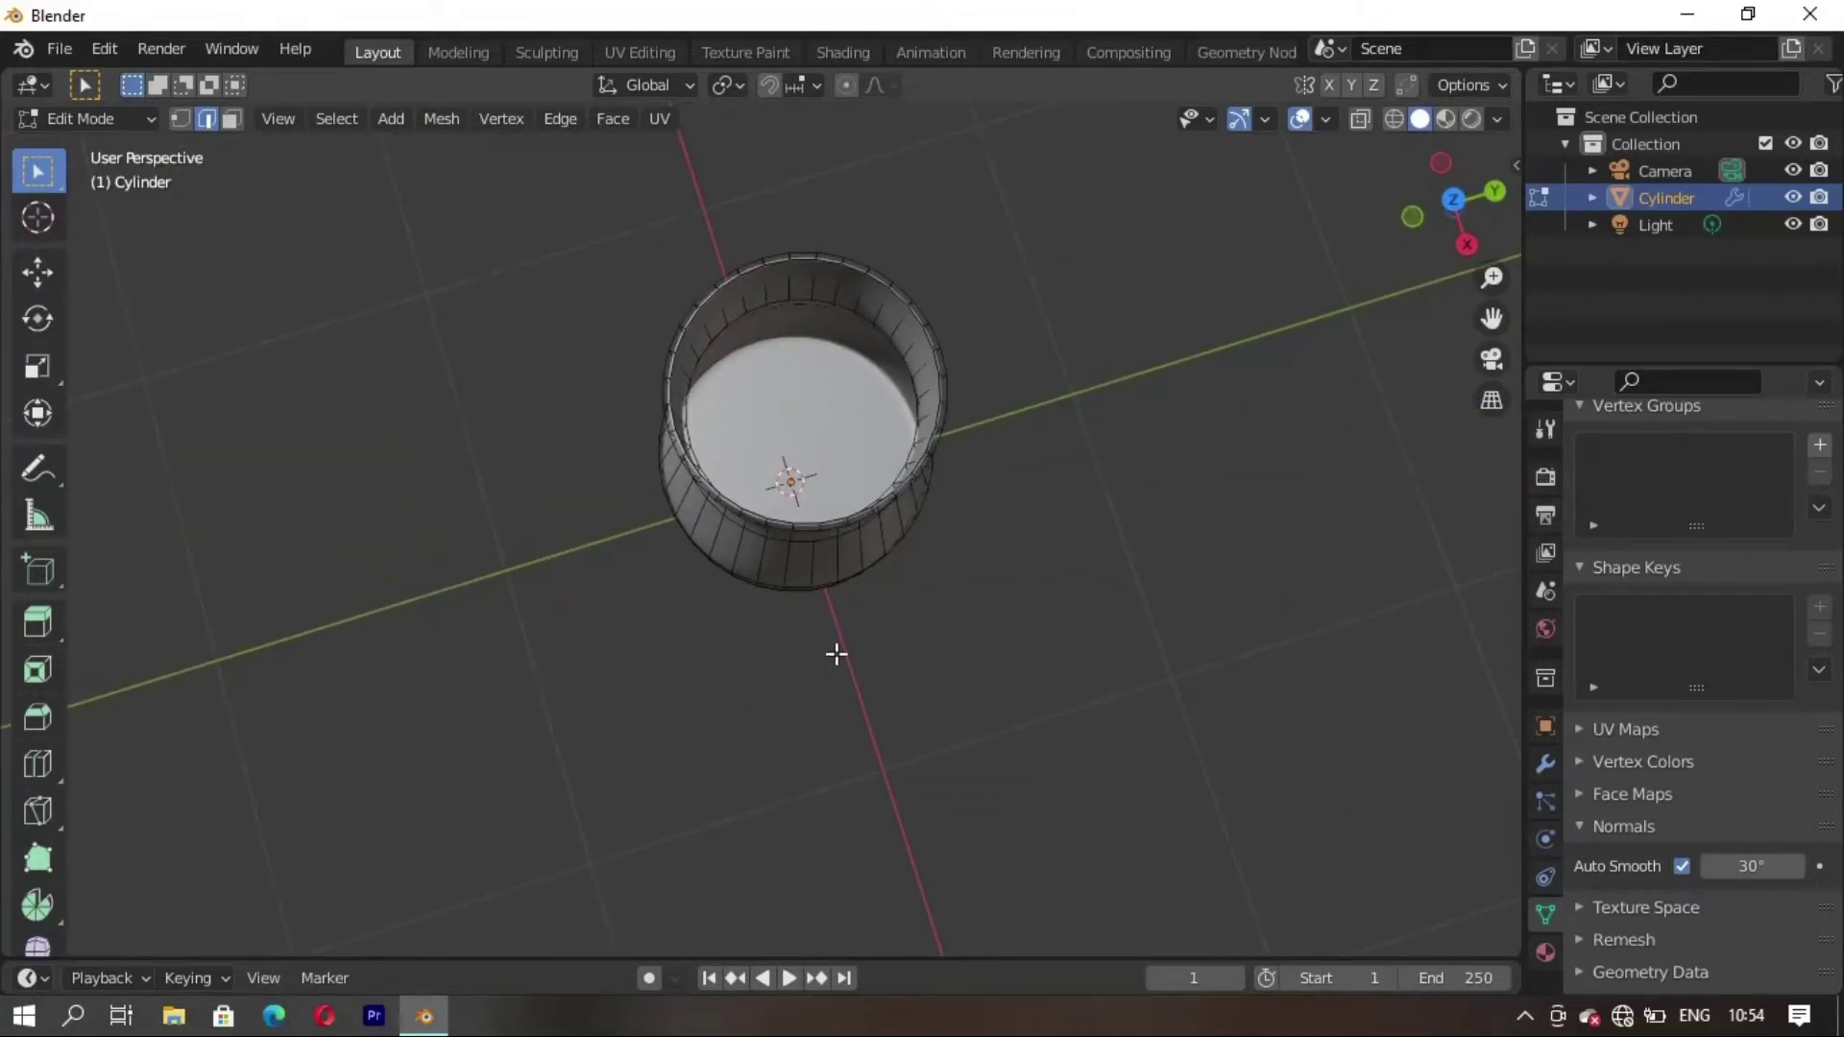
{"action": "mouse_move", "coordinate": [837, 654]}
{"action": "middle_mouse_down"}
{"action": "mouse_move", "coordinate": [856, 647]}
{"action": "mouse_move", "coordinate": [724, 539]}
{"action": "mouse_move", "coordinate": [745, 593]}
{"action": "mouse_move", "coordinate": [781, 490]}
{"action": "mouse_move", "coordinate": [691, 568]}
{"action": "middle_mouse_up"}
{"action": "scroll", "coordinate": [988, 548], "scroll_direction": "up", "scroll_amount": 3}
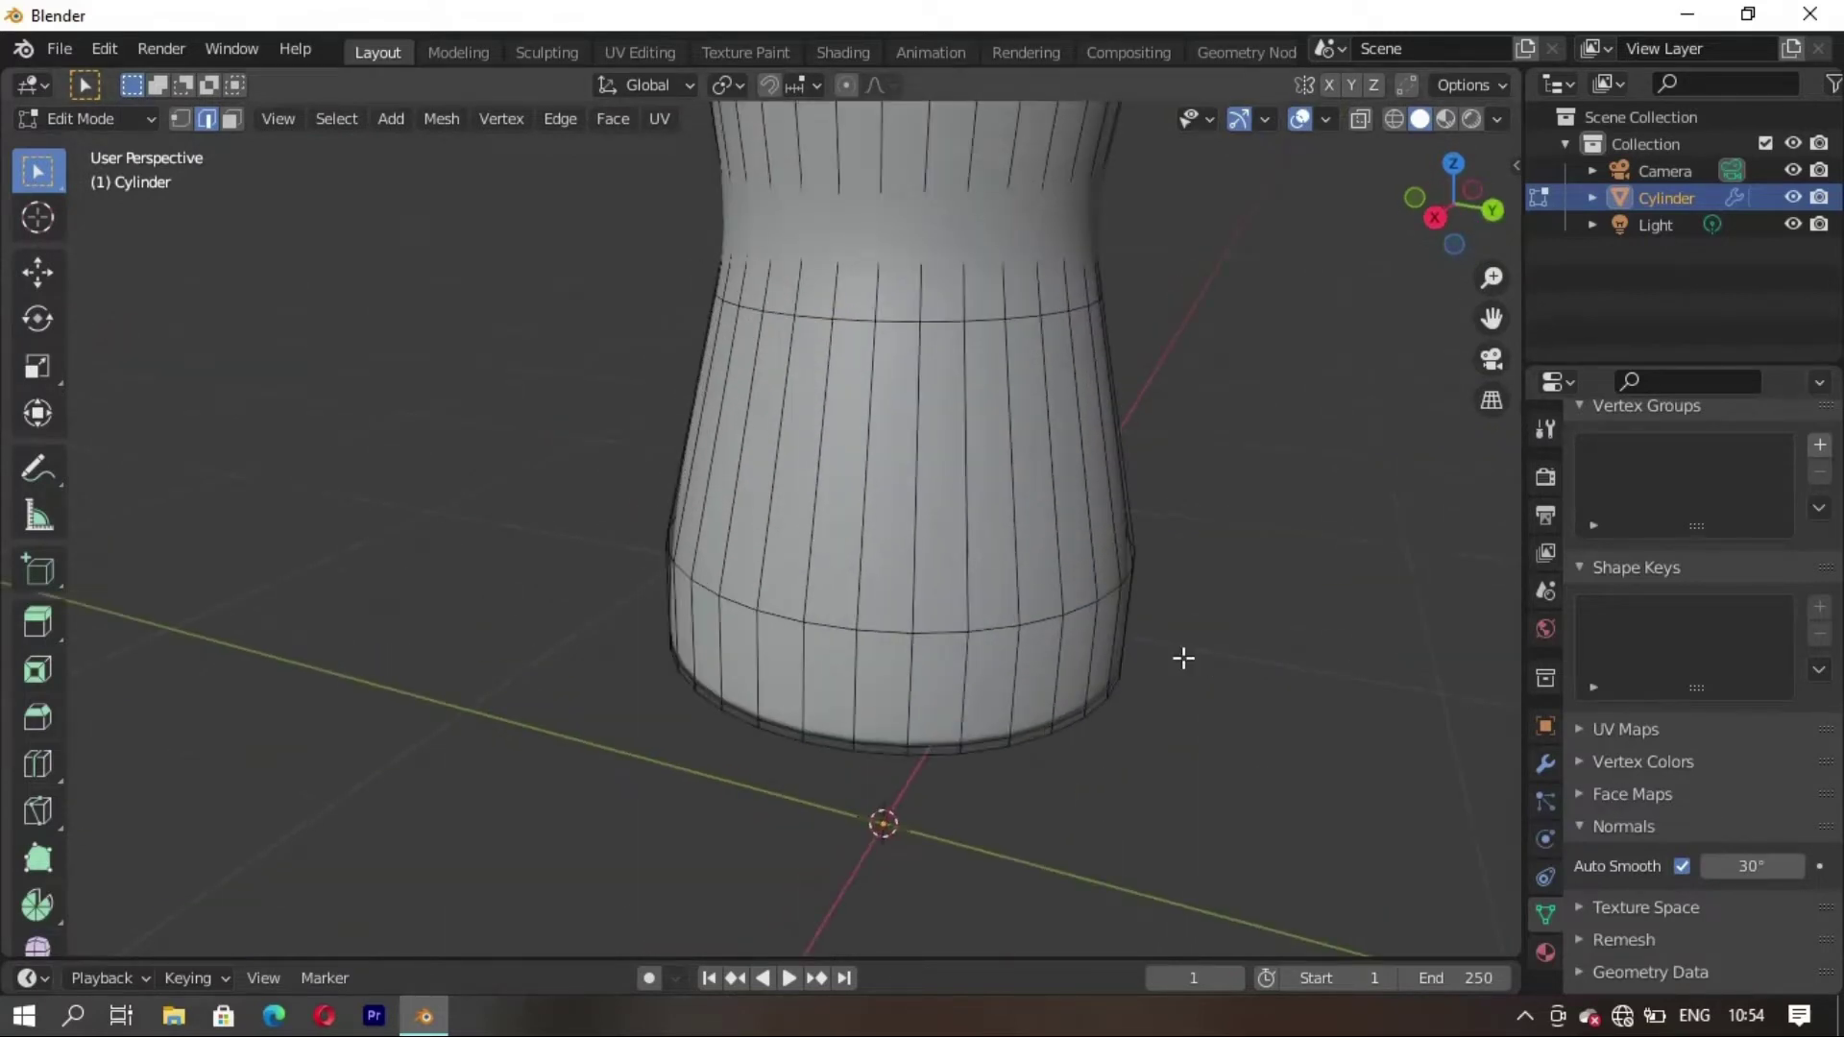
{"action": "scroll", "coordinate": [1043, 641], "scroll_direction": "down", "scroll_amount": 4}
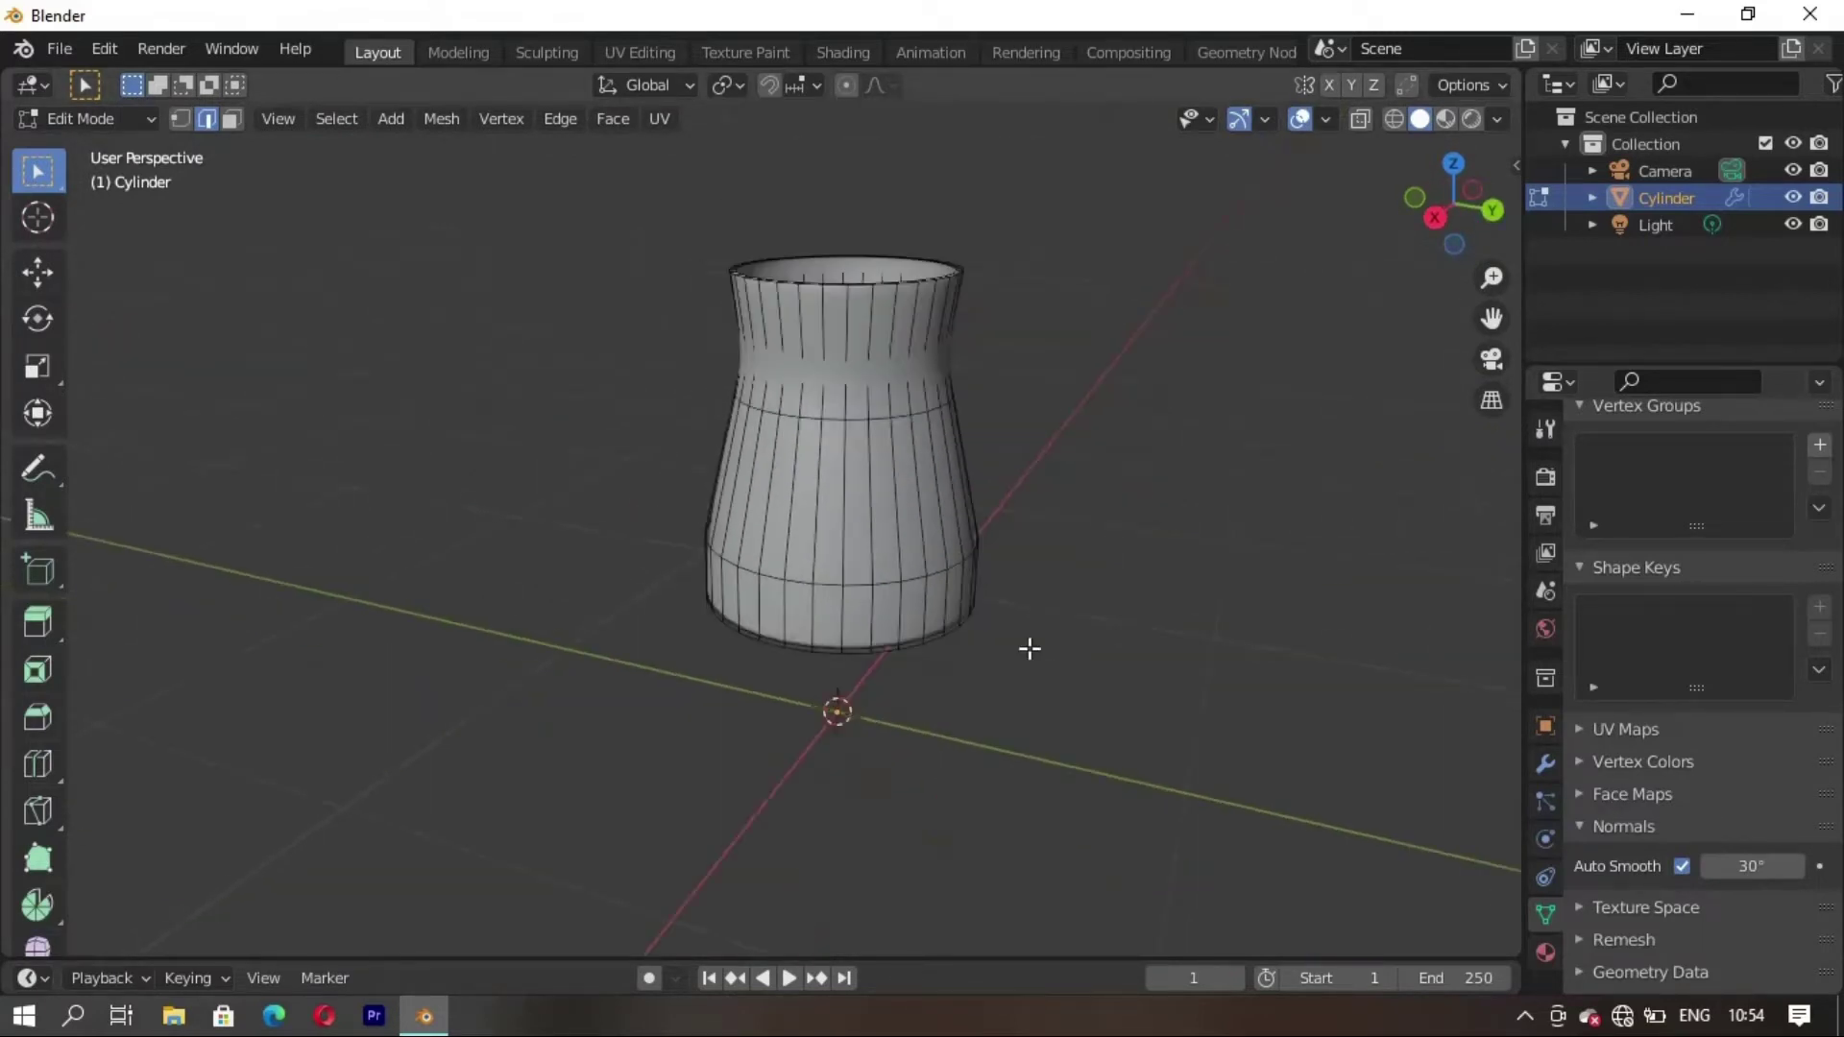
{"action": "key", "text": "Tab"}
{"action": "key", "text": "ctrl+3"}
{"action": "left_click", "coordinate": [1541, 761]}
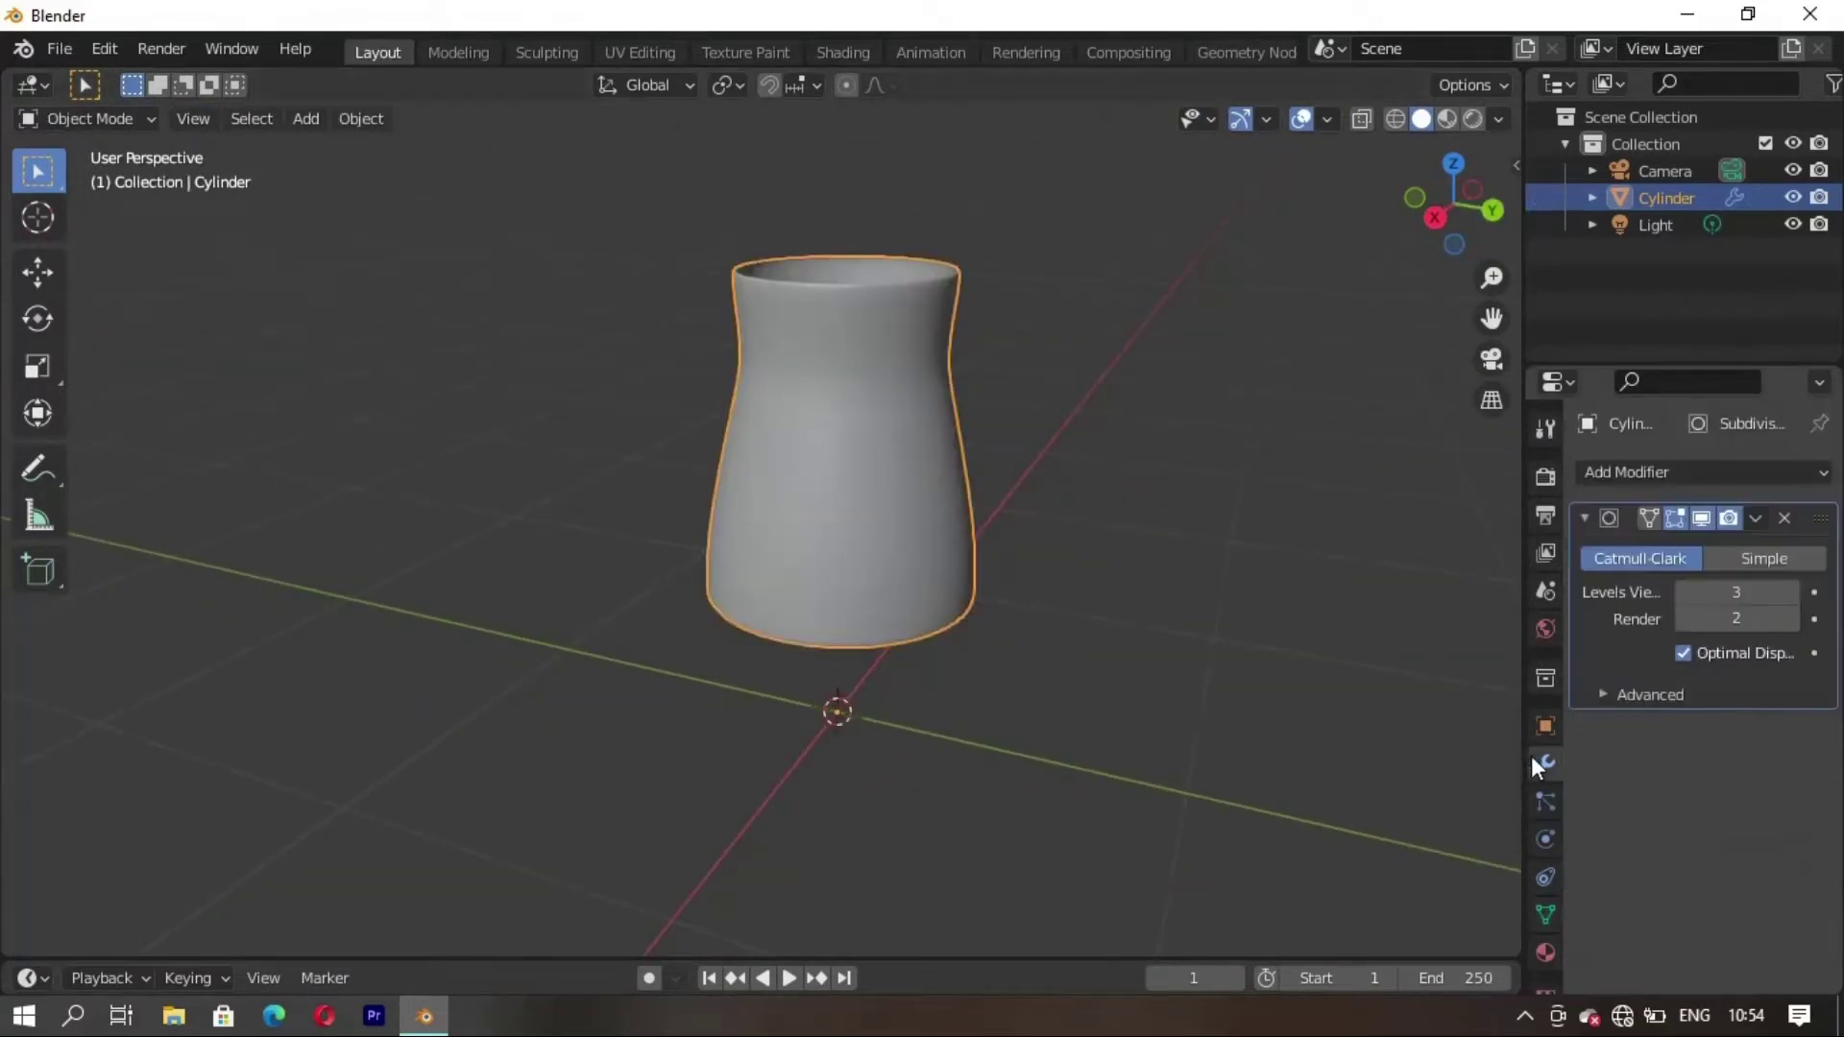
Add a Solidify modifier and raise its thickness to 0.03 m
{"action": "left_click", "coordinate": [1583, 516]}
{"action": "left_click", "coordinate": [1638, 475]}
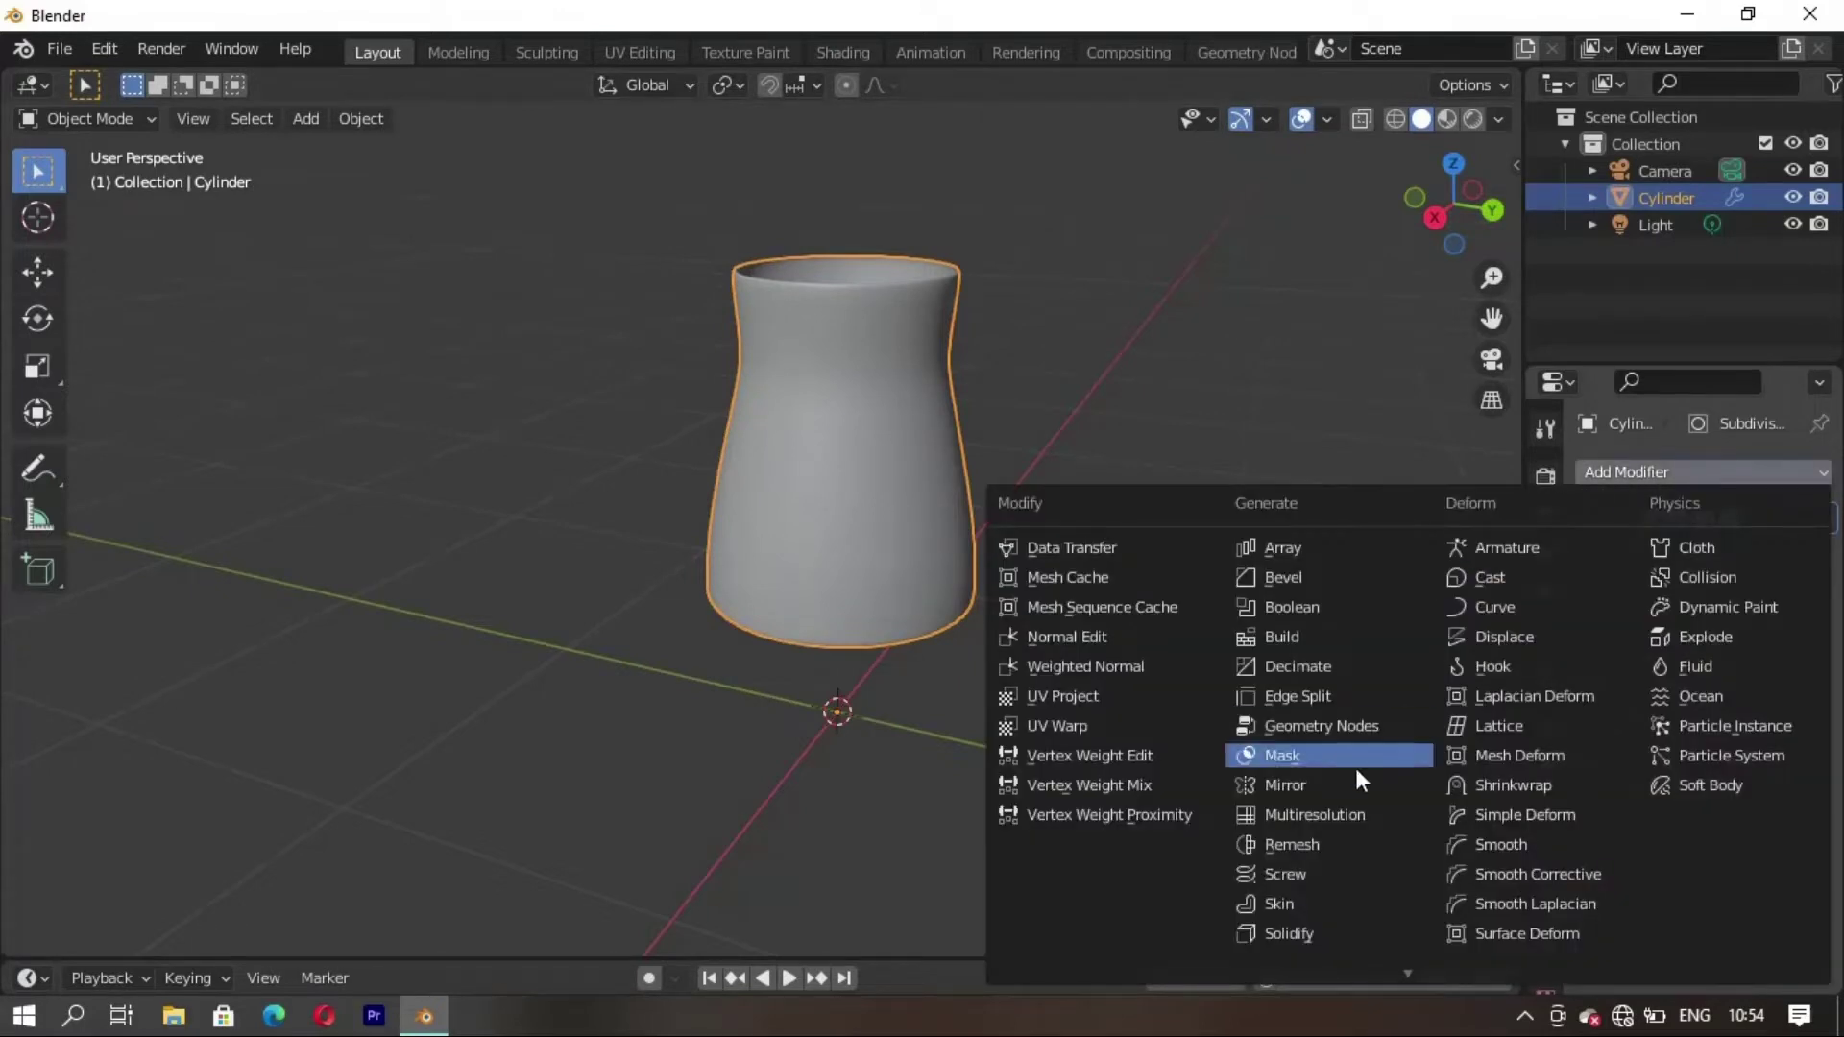
{"action": "left_click", "coordinate": [1314, 929]}
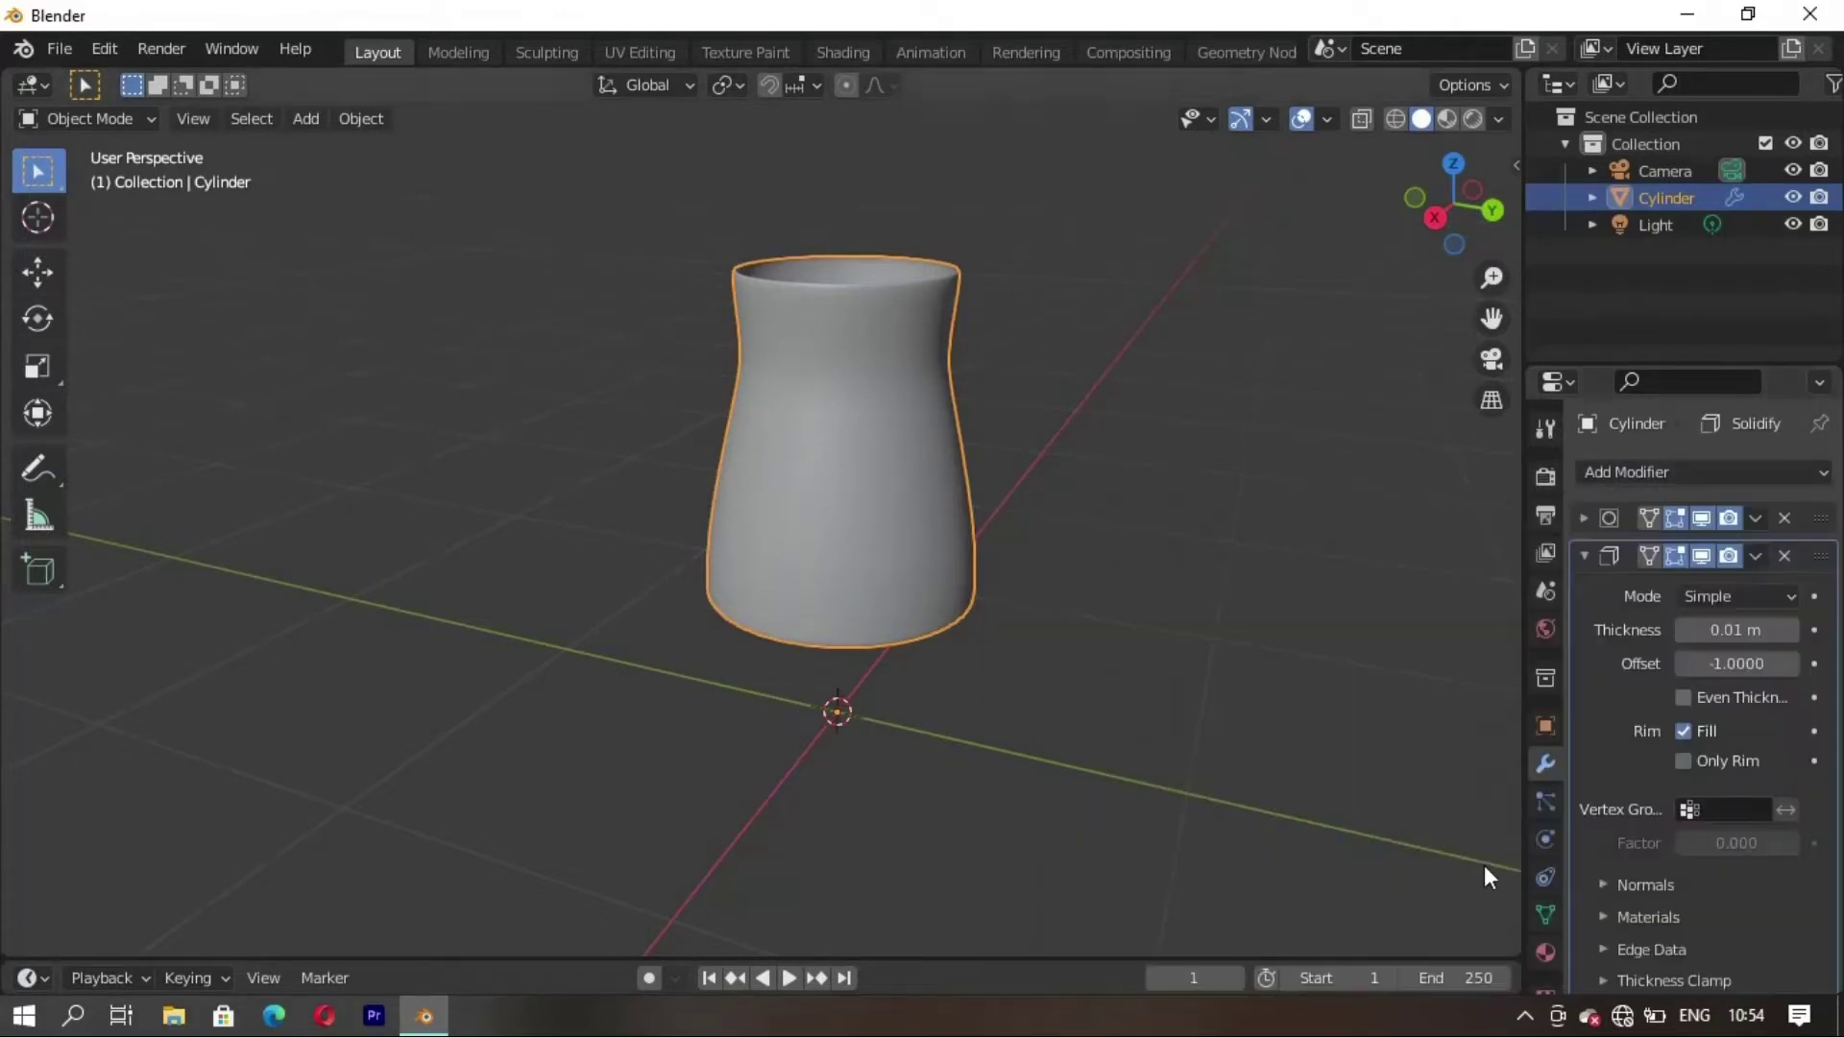
{"action": "left_click", "coordinate": [1794, 630]}
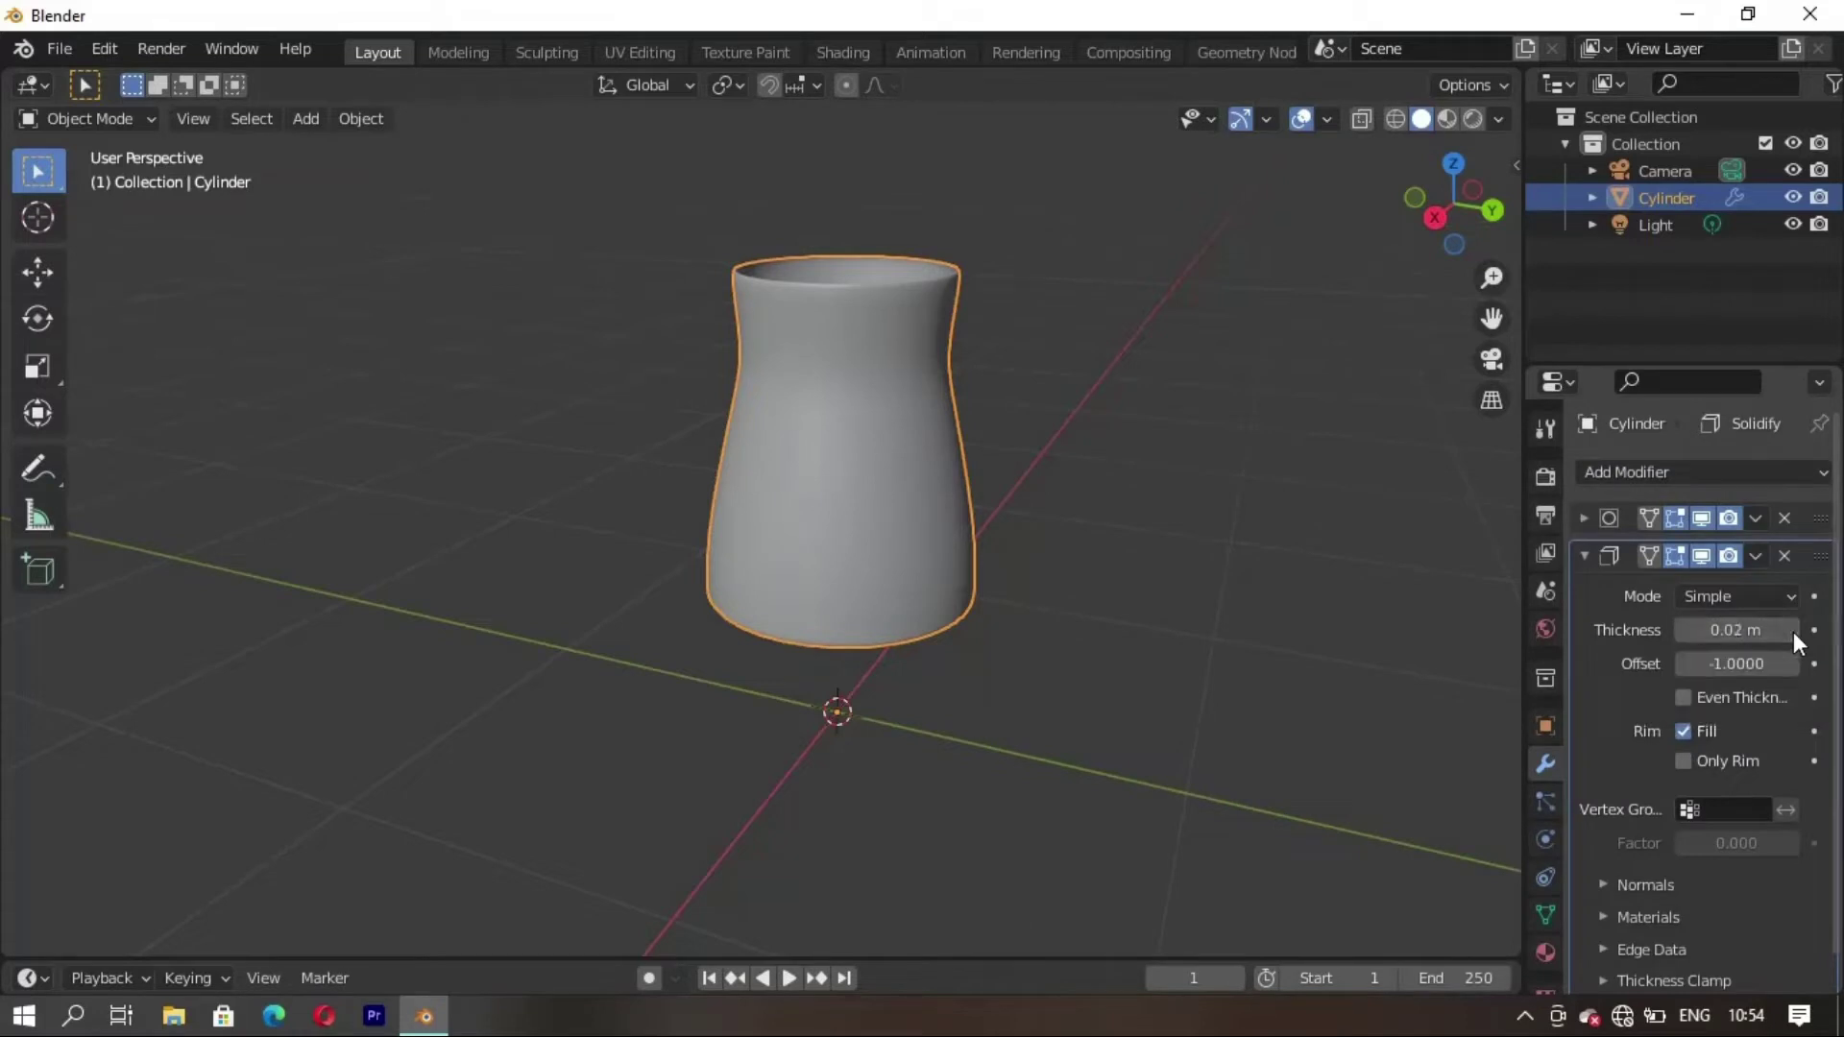
{"action": "left_click", "coordinate": [1794, 632]}
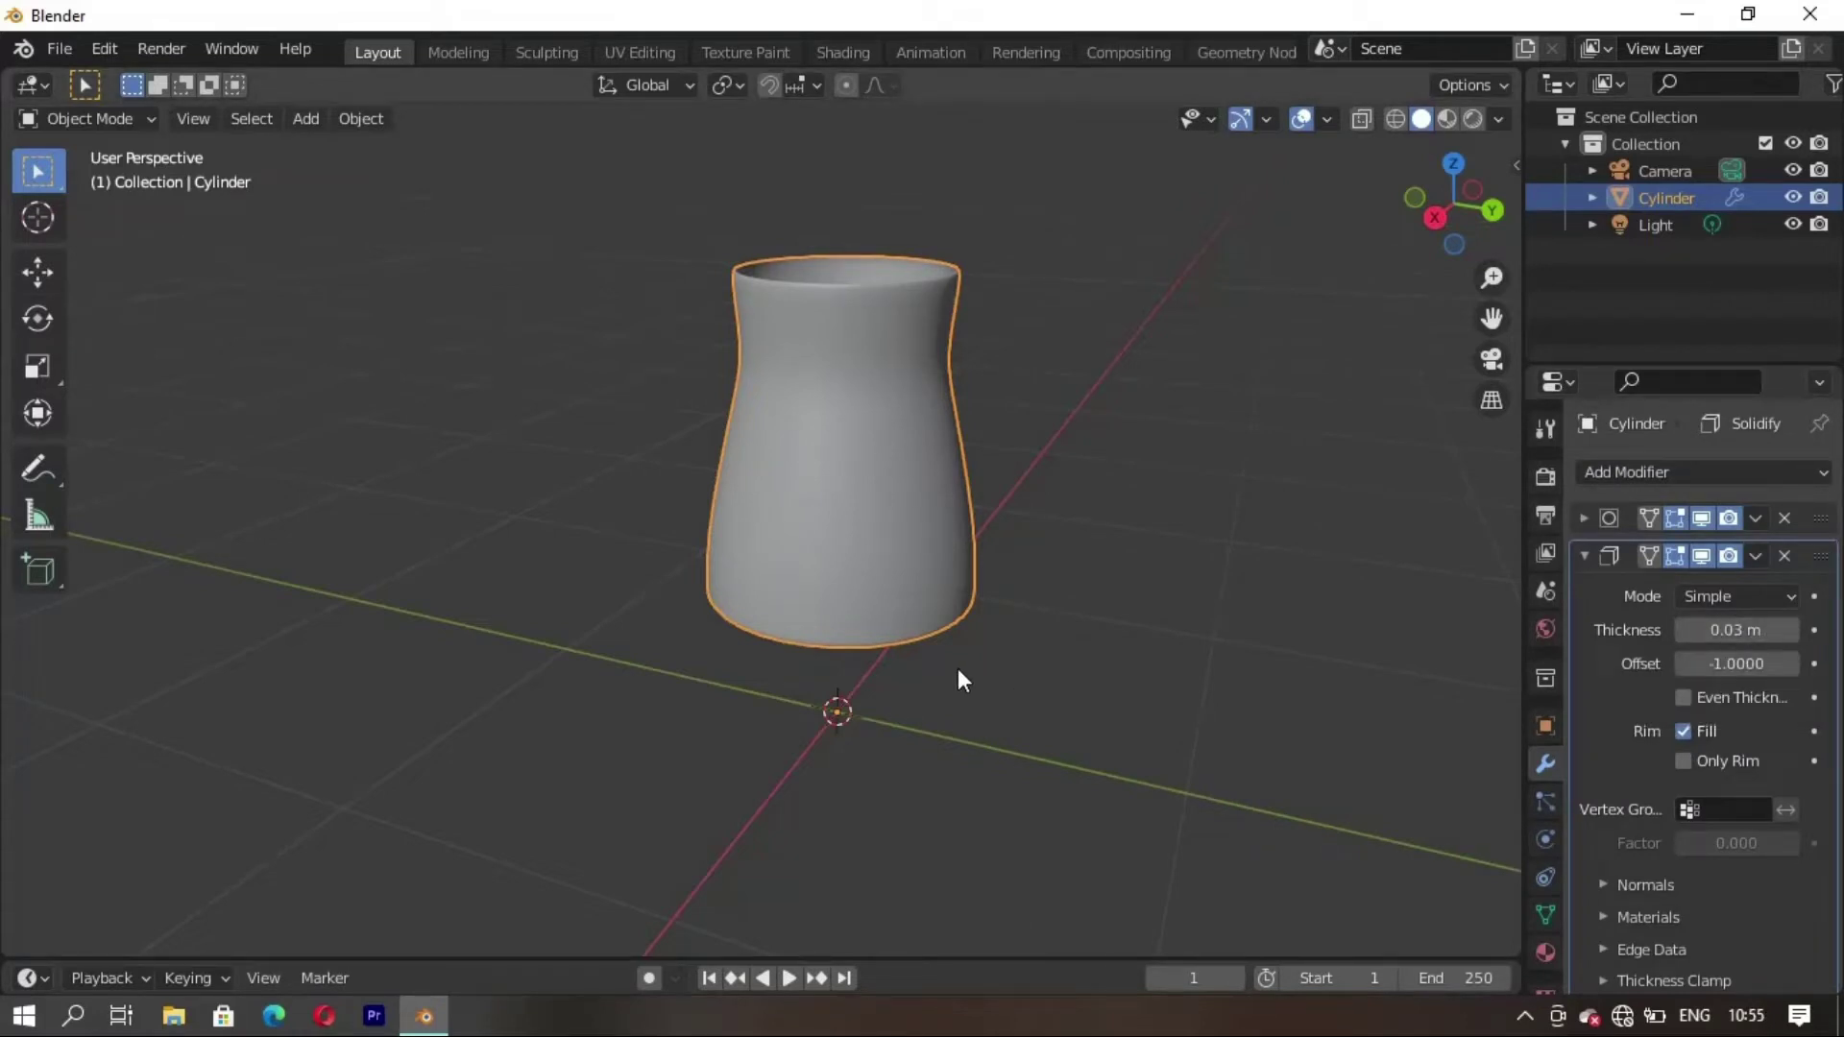
Return to Edit Mode in face select and view the cup from above
{"action": "key", "text": "Tab"}
{"action": "scroll", "coordinate": [913, 662], "scroll_direction": "up", "scroll_amount": 2}
{"action": "scroll", "coordinate": [894, 786], "scroll_direction": "up", "scroll_amount": 2}
{"action": "key", "text": "3"}
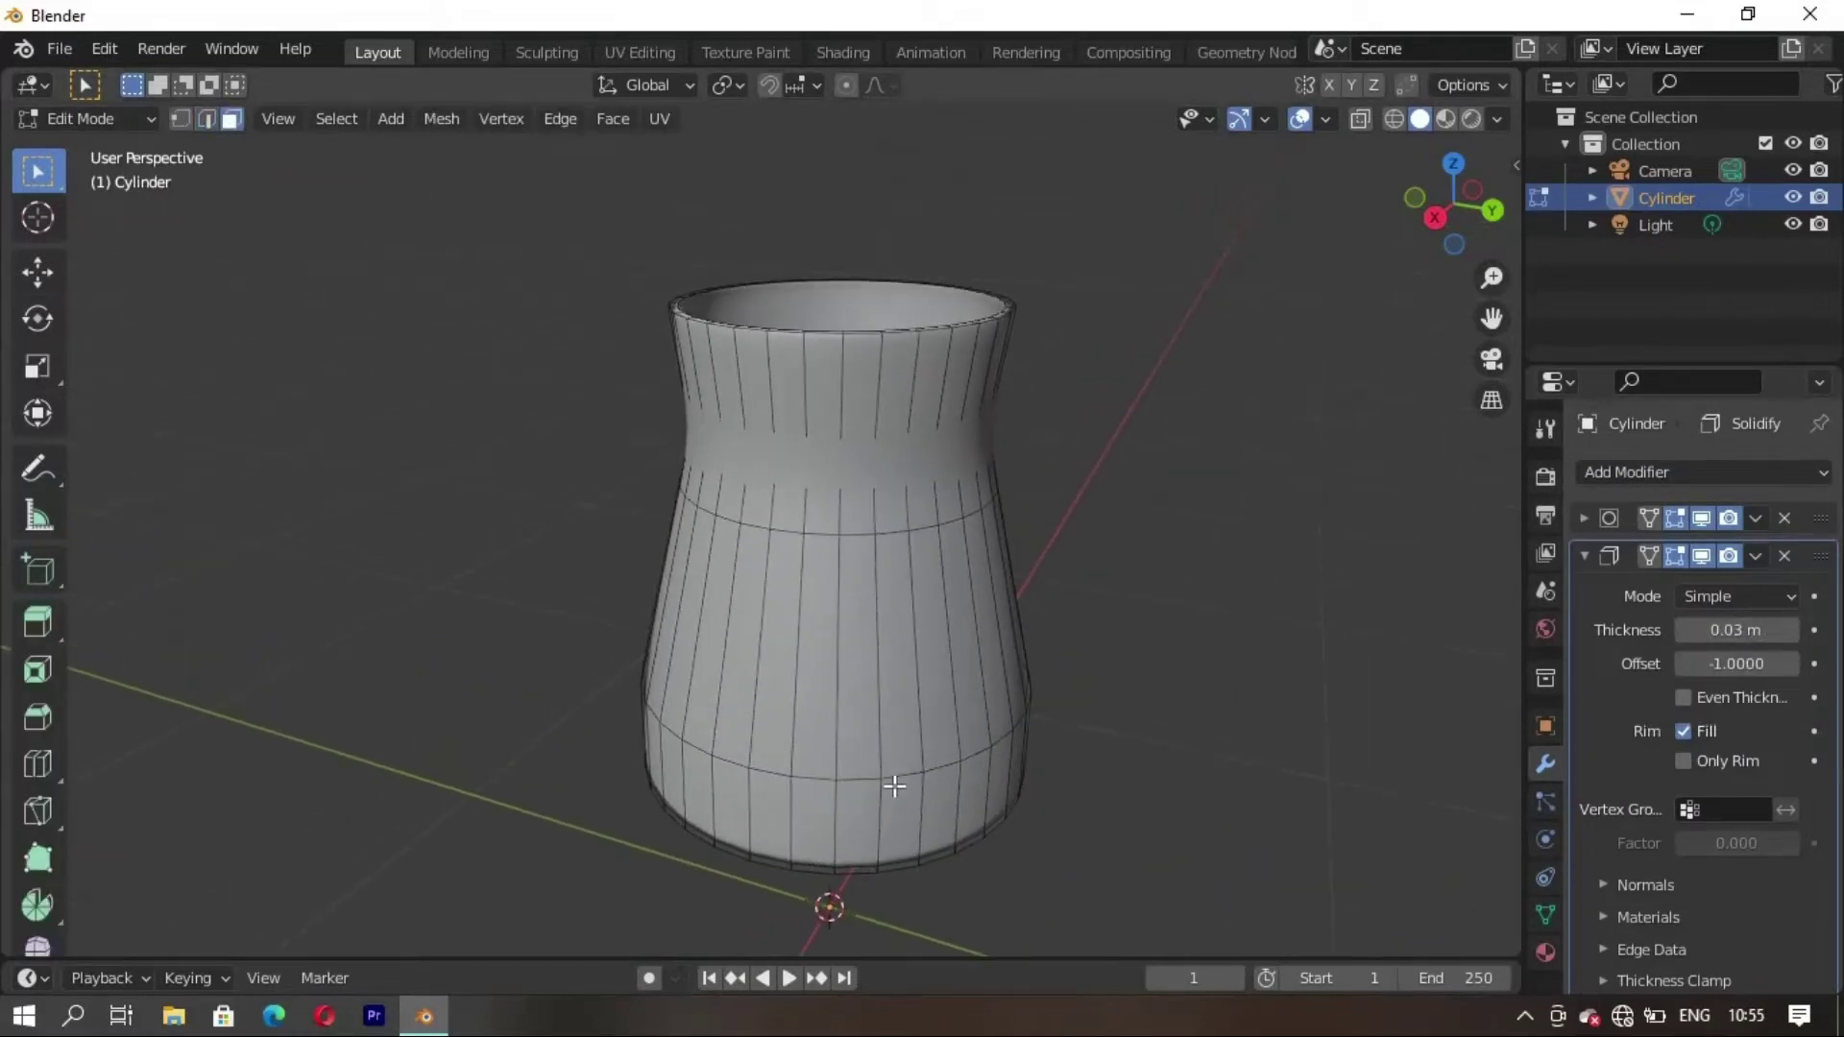
{"action": "mouse_move", "coordinate": [894, 782]}
{"action": "middle_mouse_down"}
{"action": "mouse_move", "coordinate": [951, 798]}
{"action": "mouse_move", "coordinate": [870, 749]}
{"action": "middle_mouse_up"}
{"action": "mouse_move", "coordinate": [945, 811]}
{"action": "middle_mouse_down"}
{"action": "mouse_move", "coordinate": [638, 577]}
{"action": "mouse_move", "coordinate": [632, 660]}
{"action": "mouse_move", "coordinate": [848, 700]}
{"action": "mouse_move", "coordinate": [952, 634]}
{"action": "middle_mouse_up"}
{"action": "scroll", "coordinate": [658, 562], "scroll_direction": "up", "scroll_amount": 3}
Edge-slide the cup's top rim loop fully to -1, then return to Object Mode
{"action": "left_click", "coordinate": [928, 627], "text": "alt"}
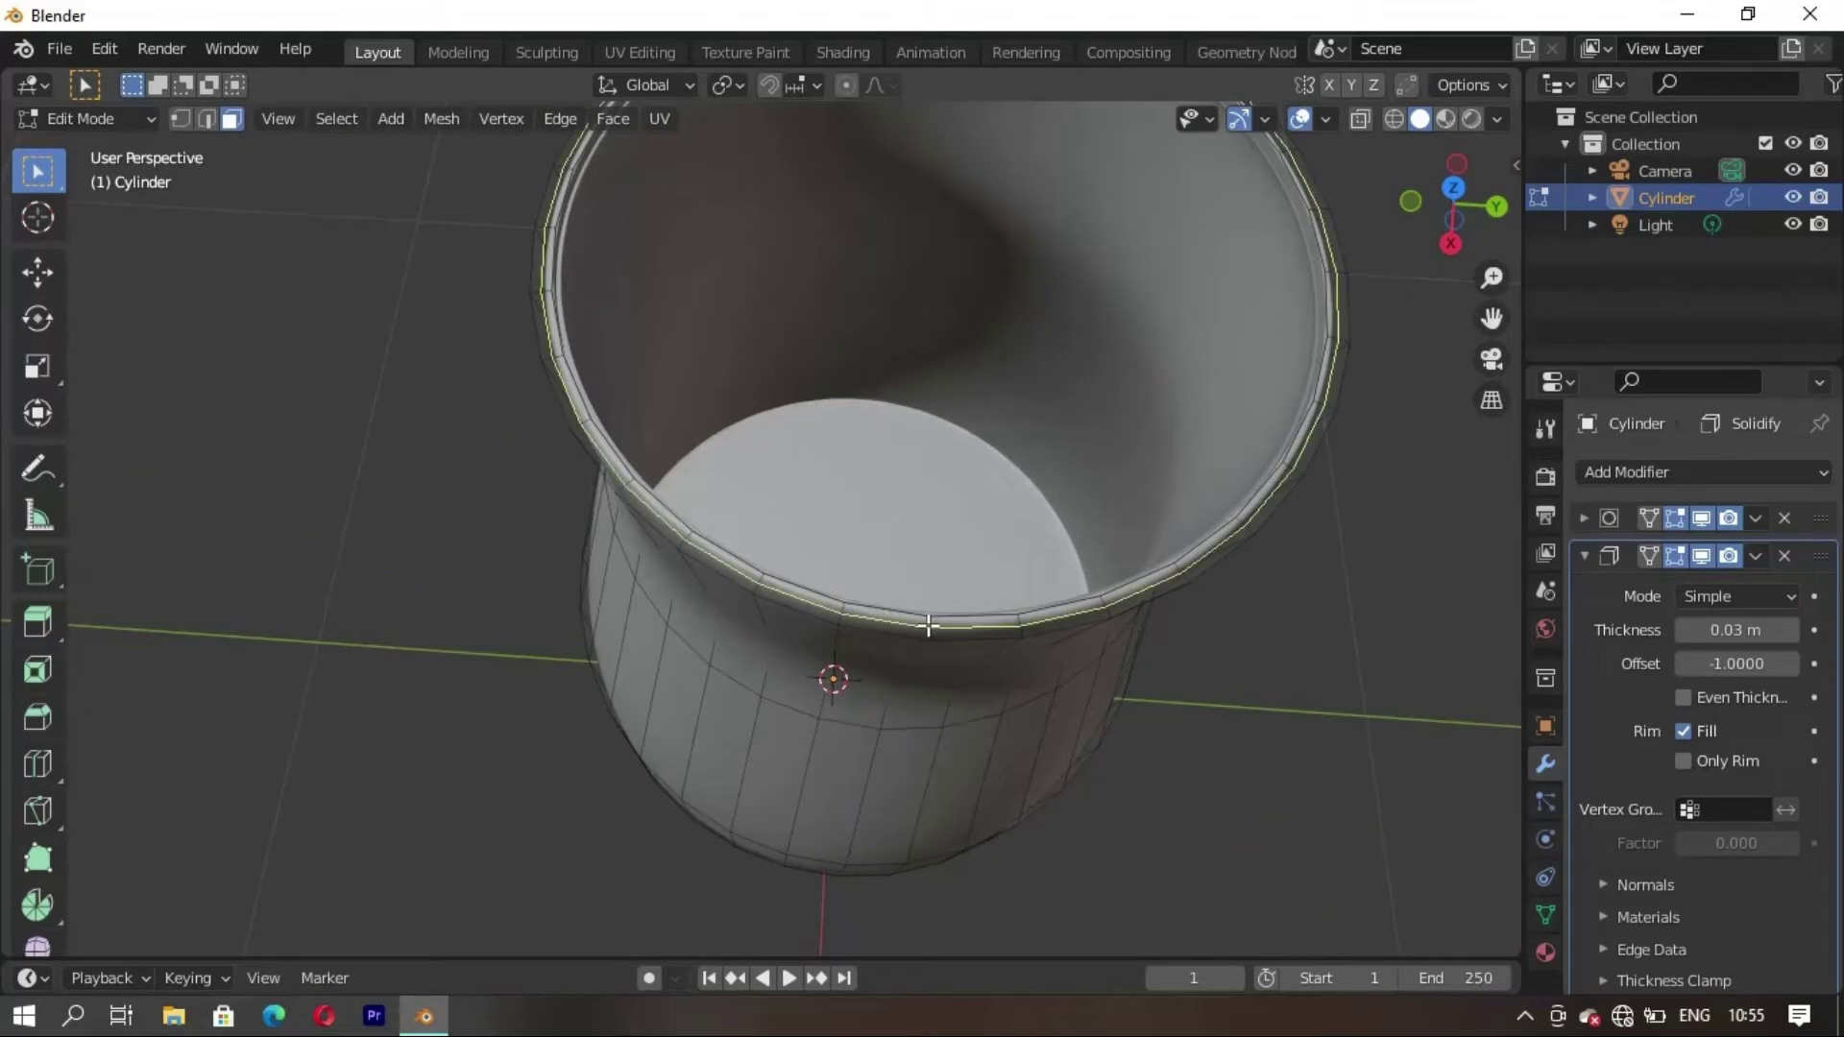
{"action": "key", "text": "g"}
{"action": "key", "text": "g"}
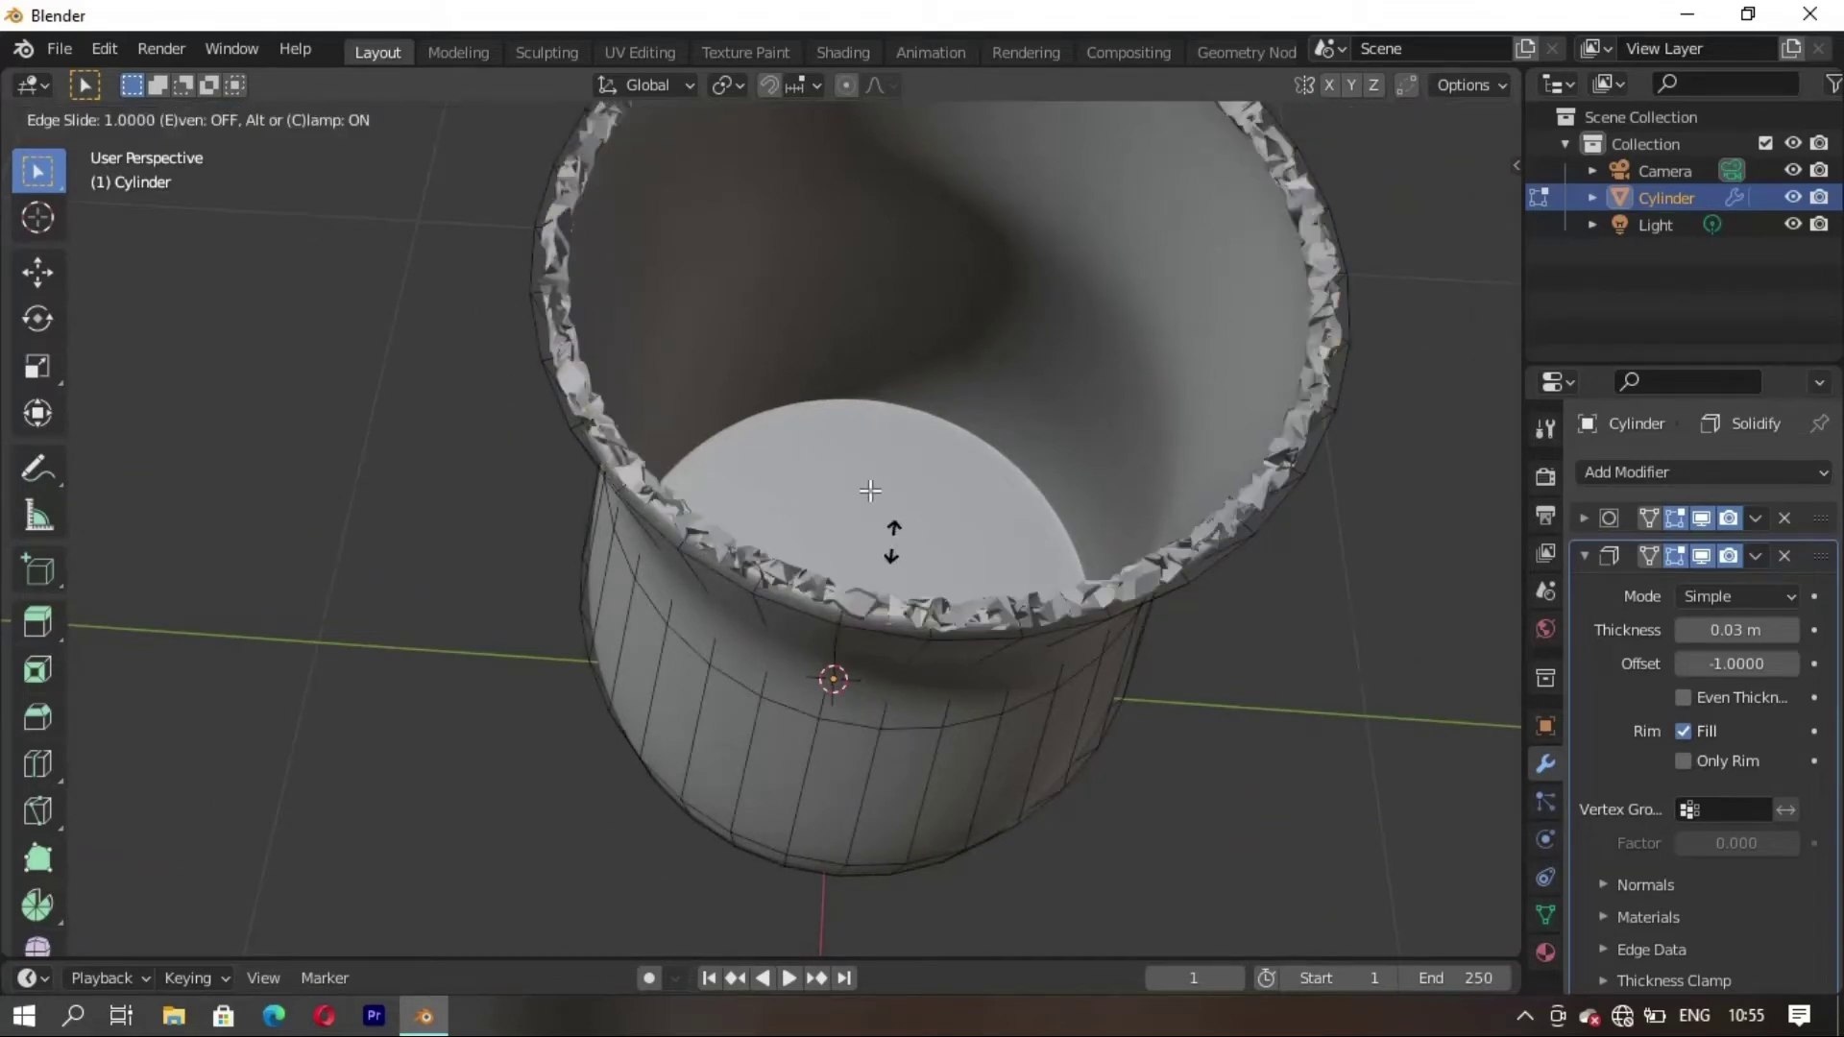
{"action": "left_click", "coordinate": [966, 720]}
{"action": "scroll", "coordinate": [1056, 643], "scroll_direction": "down", "scroll_amount": 5}
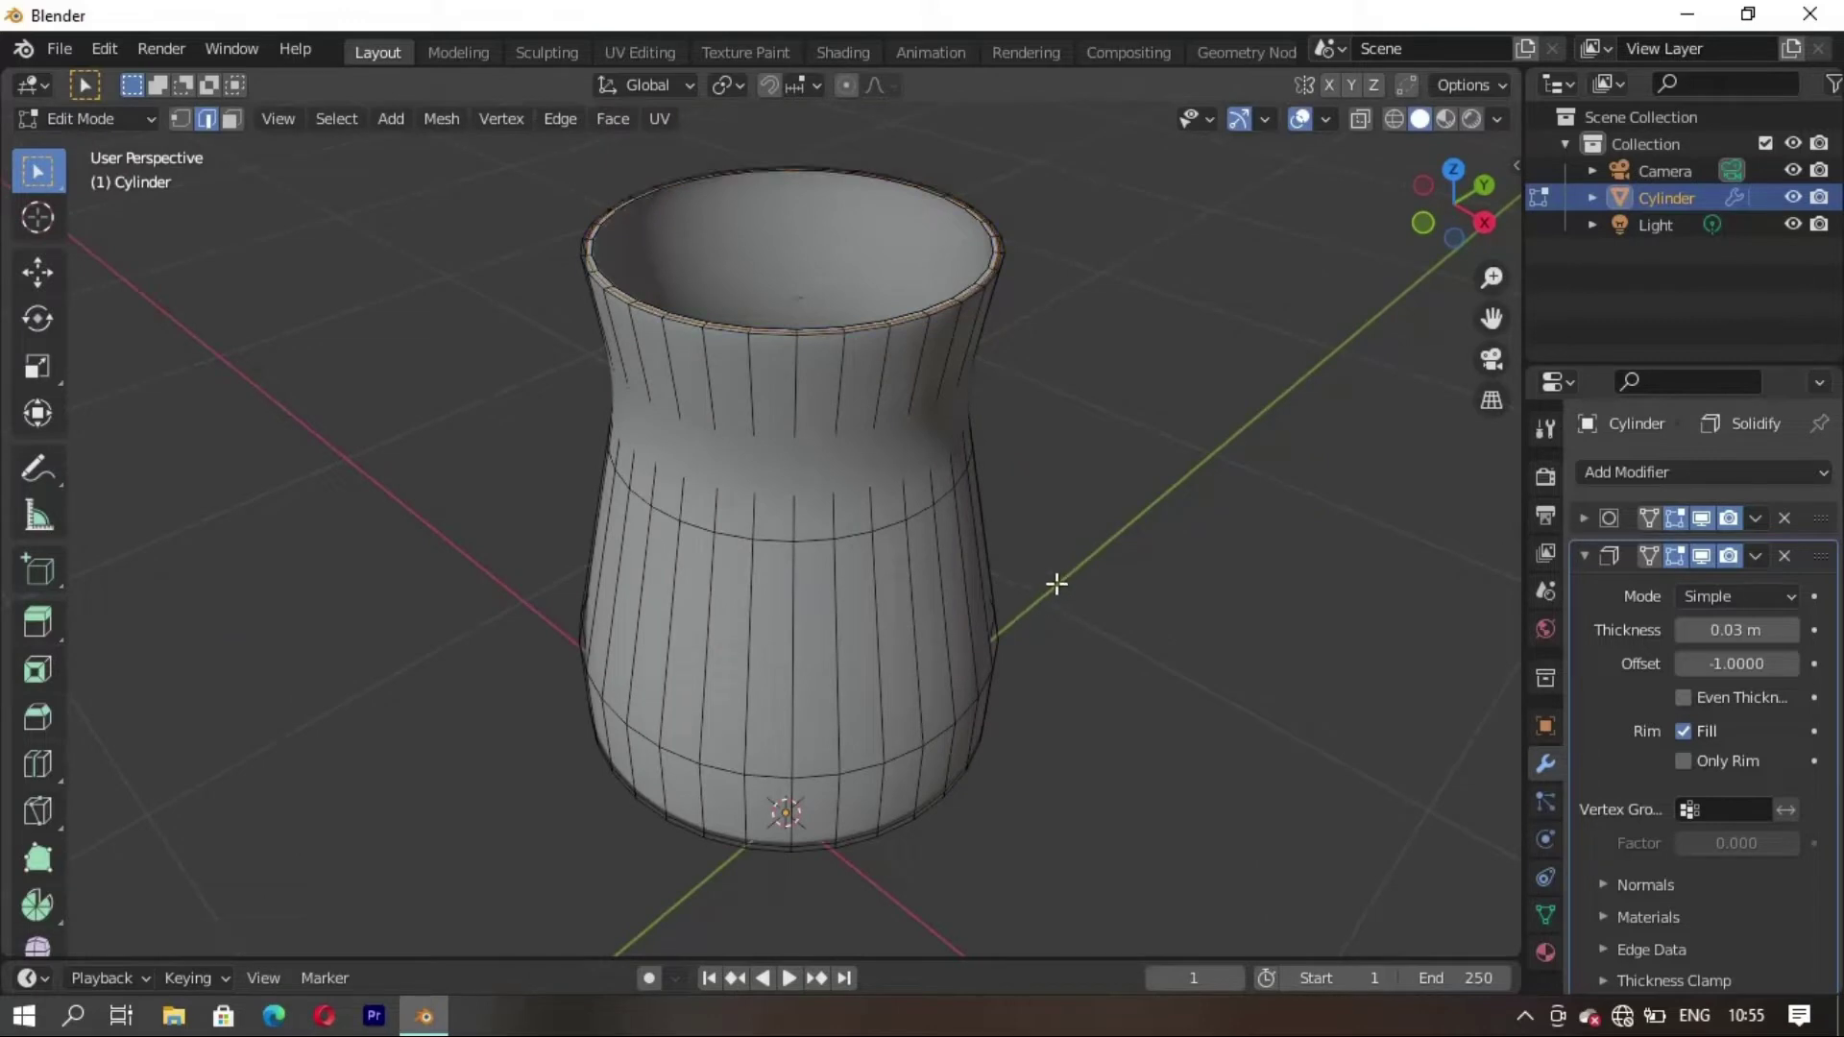
{"action": "key", "text": "Tab"}
{"action": "mouse_move", "coordinate": [849, 594]}
{"action": "middle_mouse_down"}
{"action": "mouse_move", "coordinate": [955, 522]}
{"action": "mouse_move", "coordinate": [544, 538]}
{"action": "middle_mouse_up"}
{"action": "left_click", "coordinate": [543, 537]}
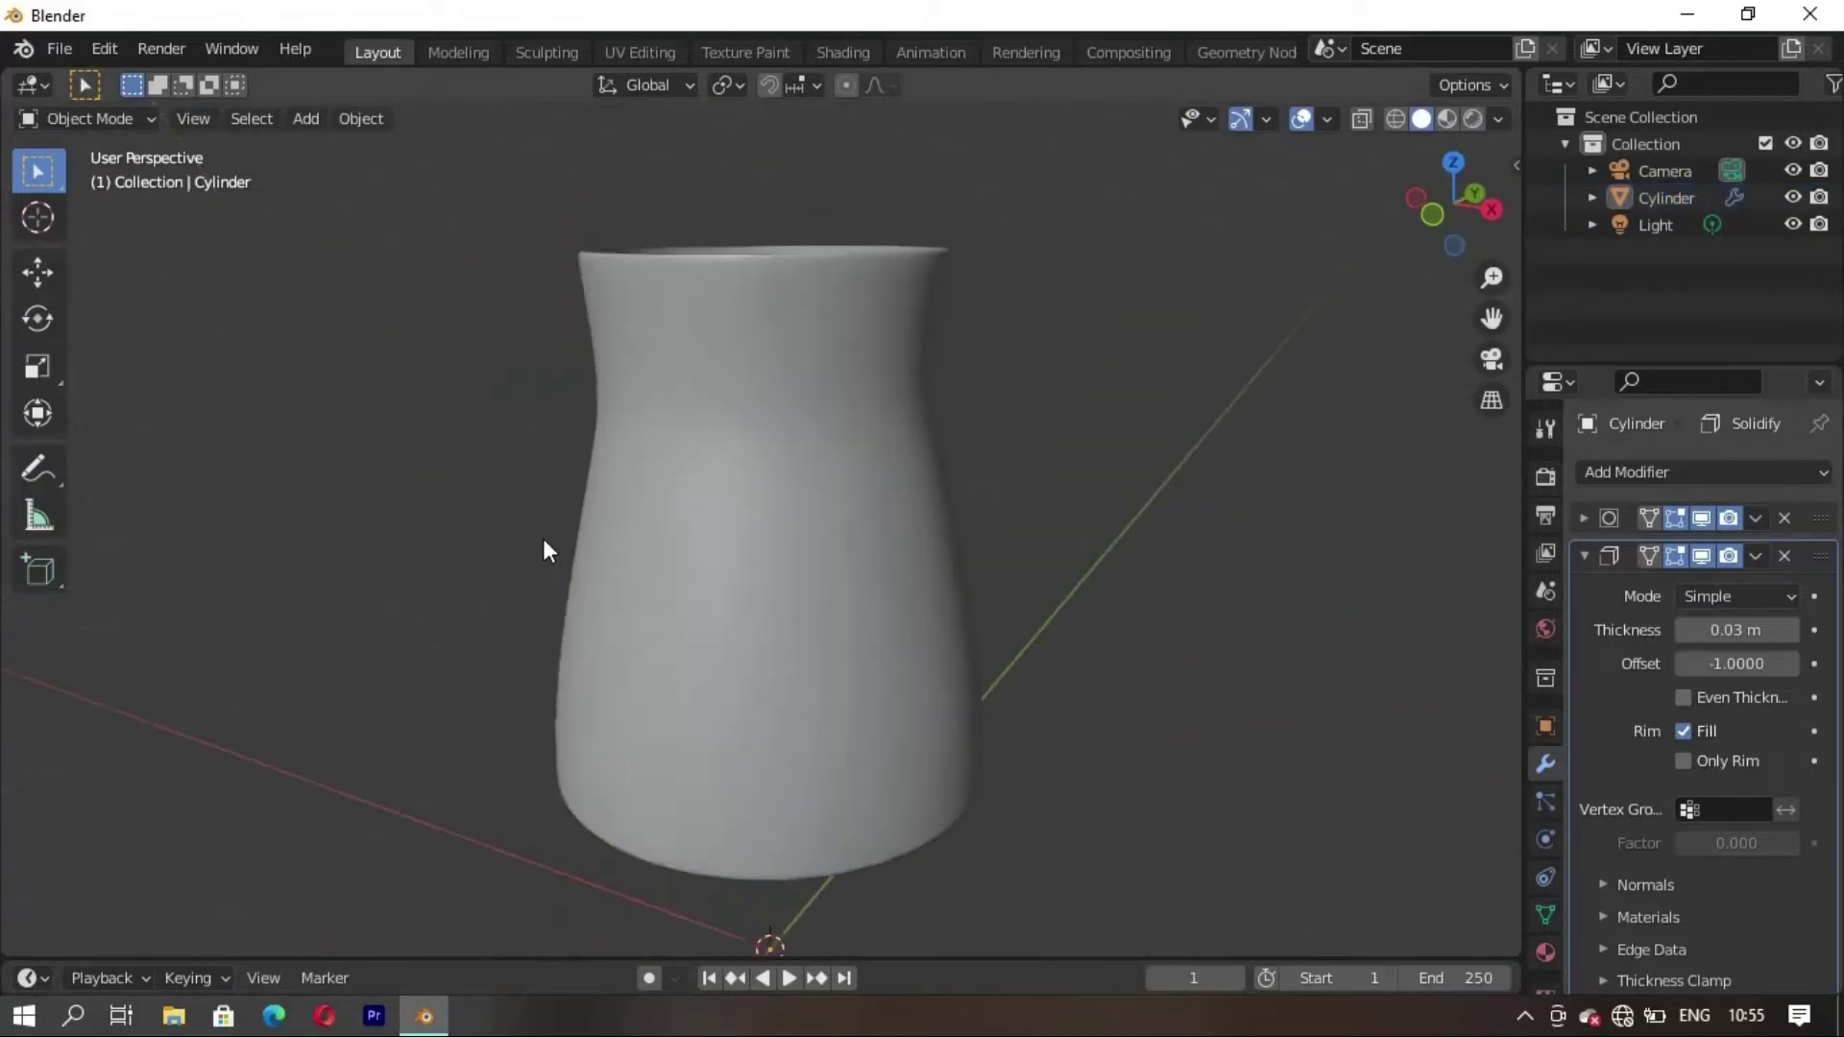
Add about five evenly spaced loop cuts around the vase body between waist and base
{"action": "key", "text": "Tab"}
{"action": "scroll", "coordinate": [739, 720], "scroll_direction": "up", "scroll_amount": 3}
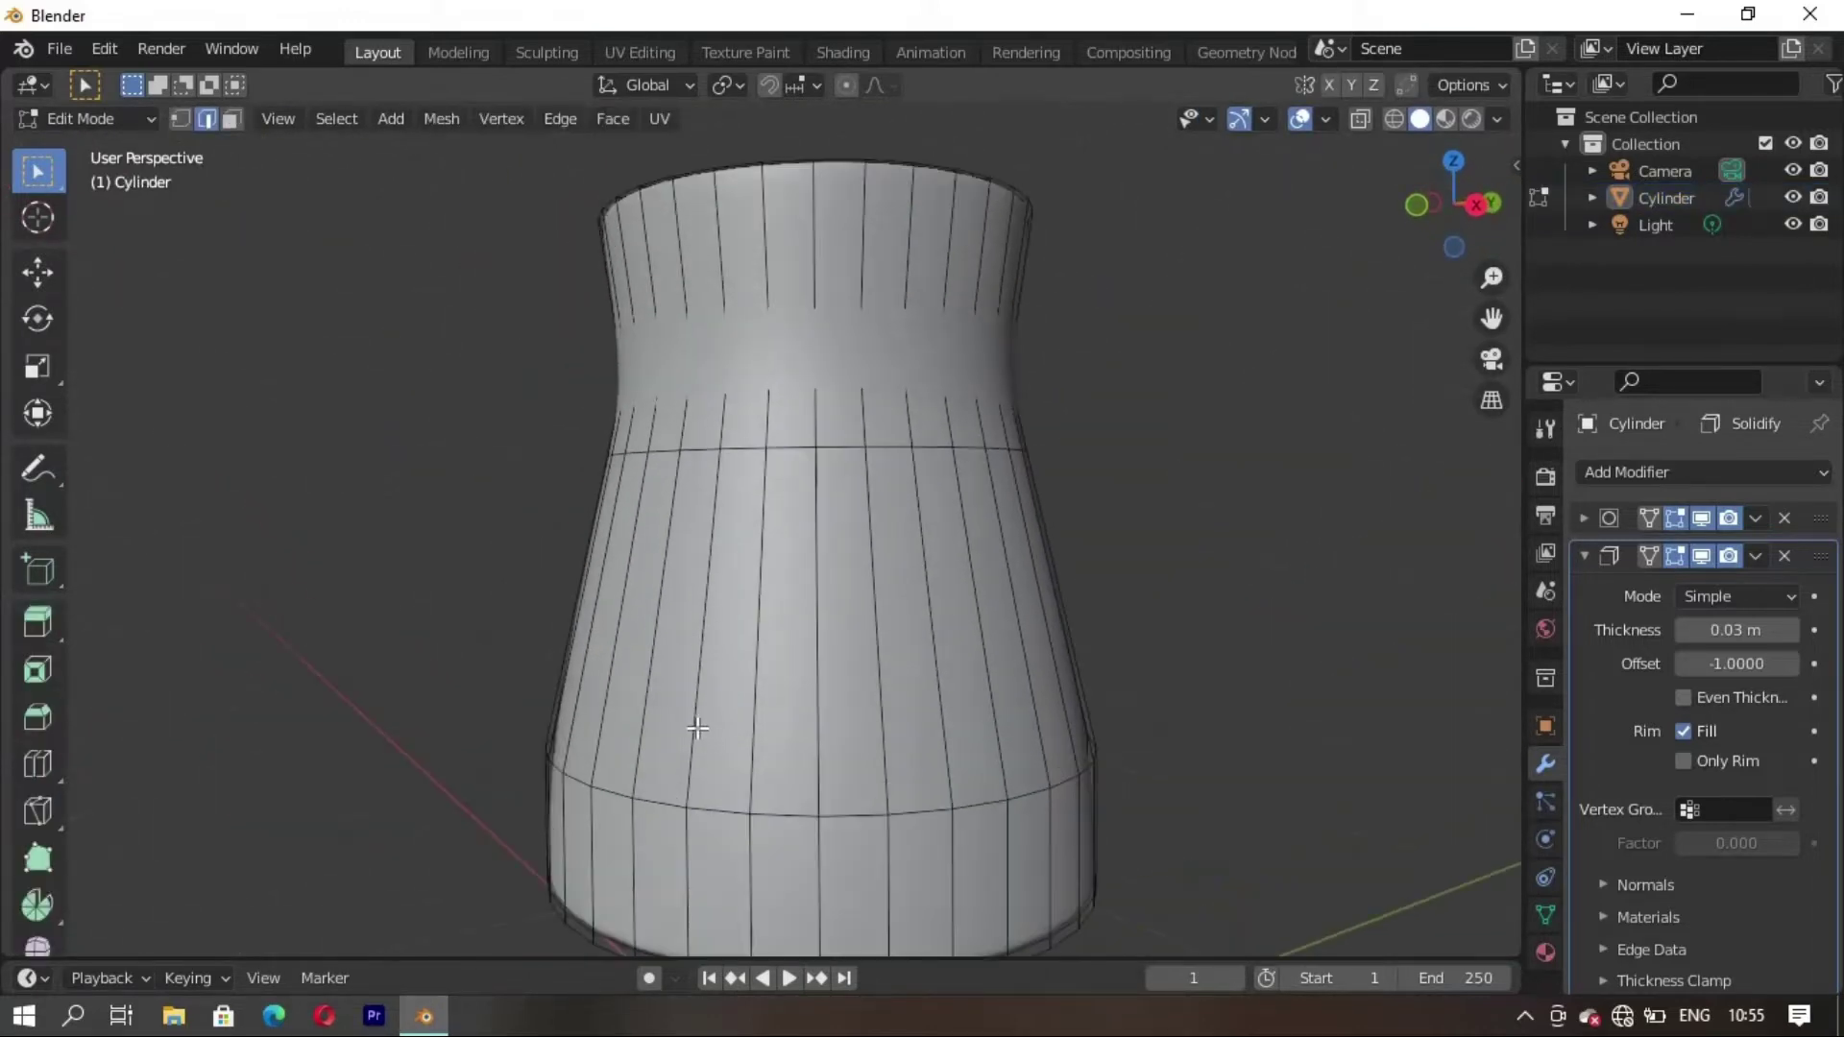
{"action": "key", "text": "ctrl+r"}
{"action": "scroll", "coordinate": [710, 719], "scroll_direction": "up", "scroll_amount": 2}
{"action": "scroll", "coordinate": [710, 718], "scroll_direction": "up", "scroll_amount": 2}
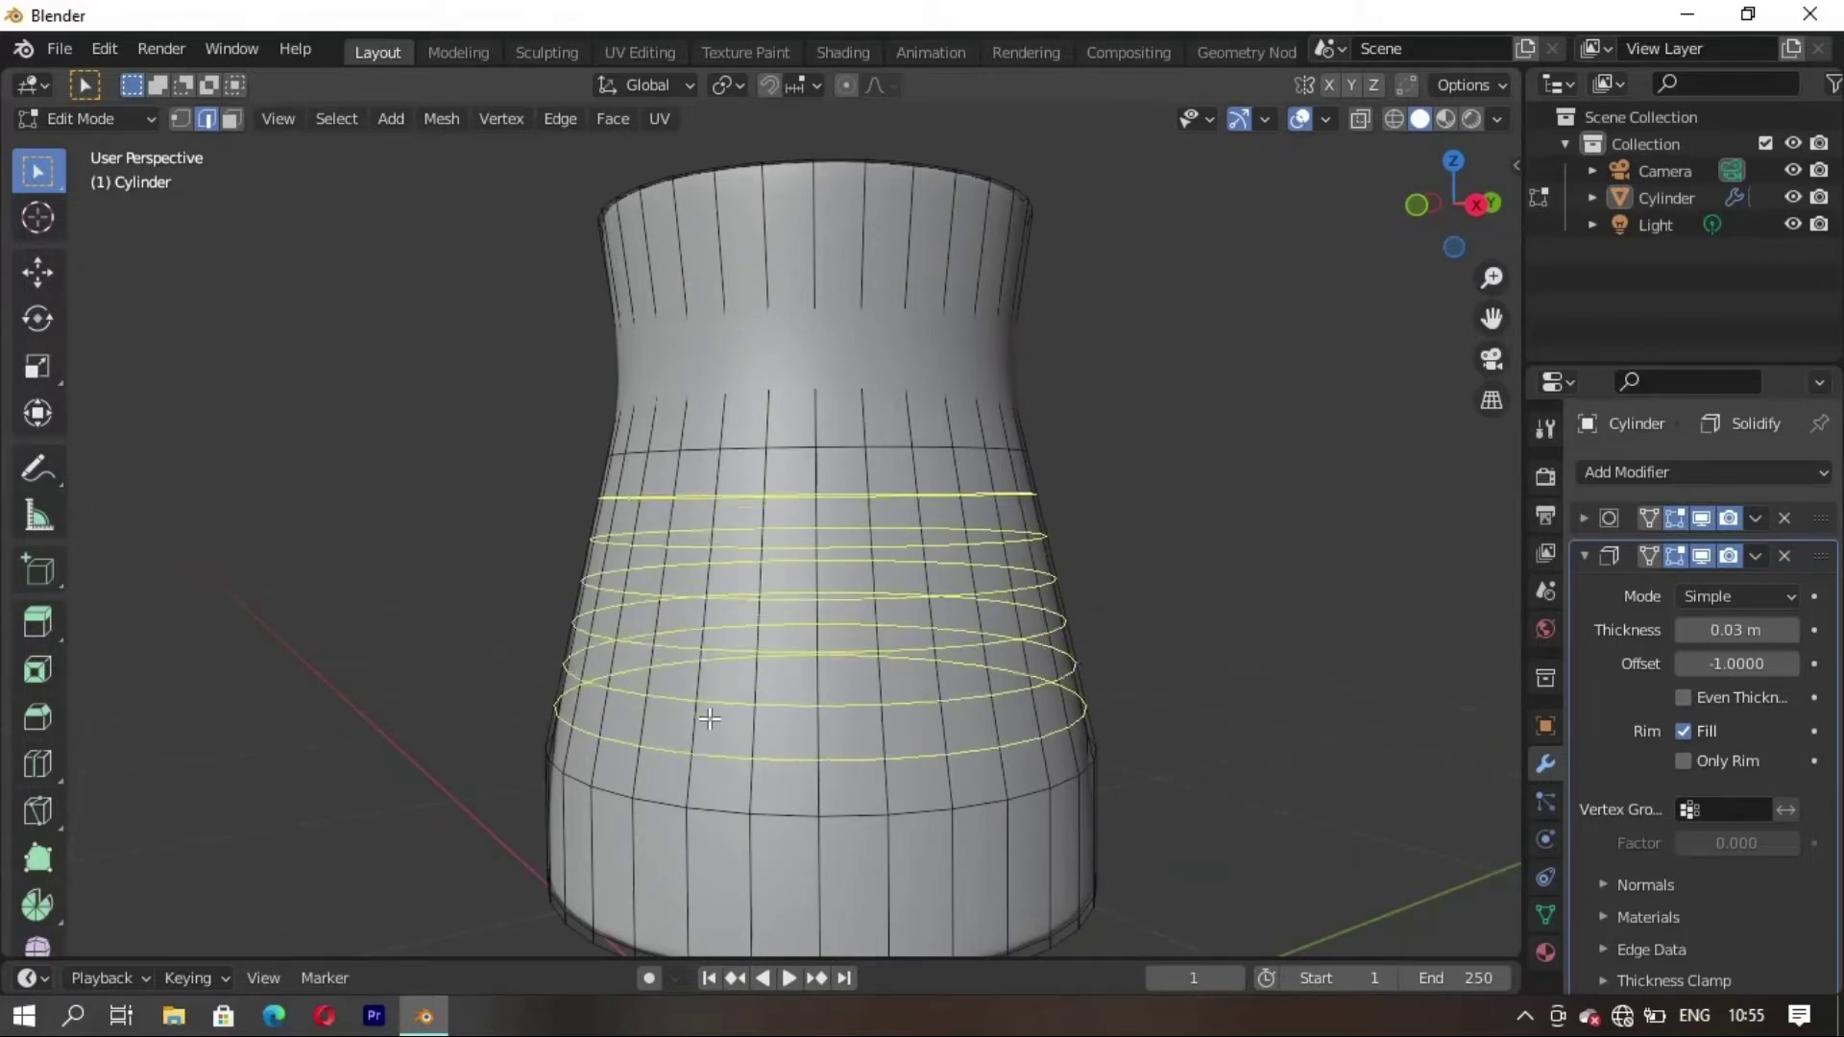
{"action": "left_click", "coordinate": [710, 719]}
{"action": "left_click", "coordinate": [758, 775]}
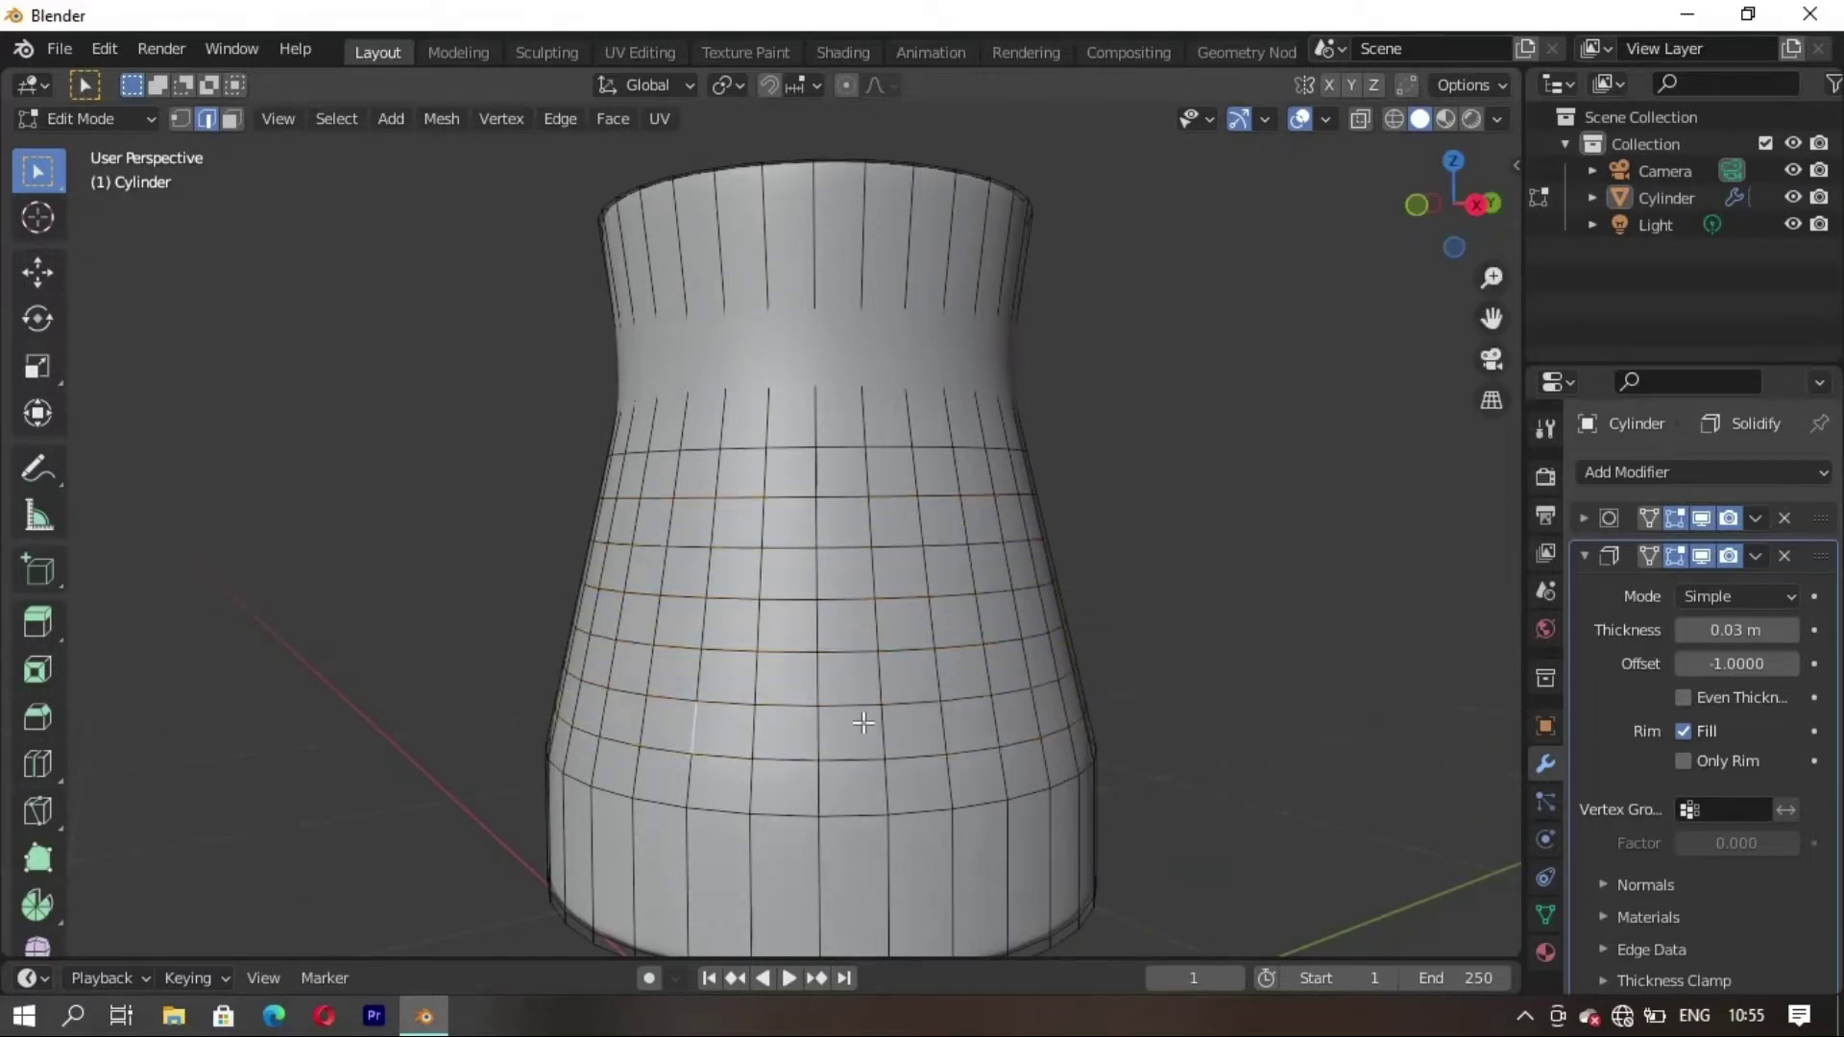
{"action": "mouse_move", "coordinate": [757, 775]}
{"action": "middle_mouse_down"}
{"action": "mouse_move", "coordinate": [776, 749]}
{"action": "mouse_move", "coordinate": [685, 636]}
{"action": "mouse_move", "coordinate": [622, 636]}
{"action": "middle_mouse_up"}
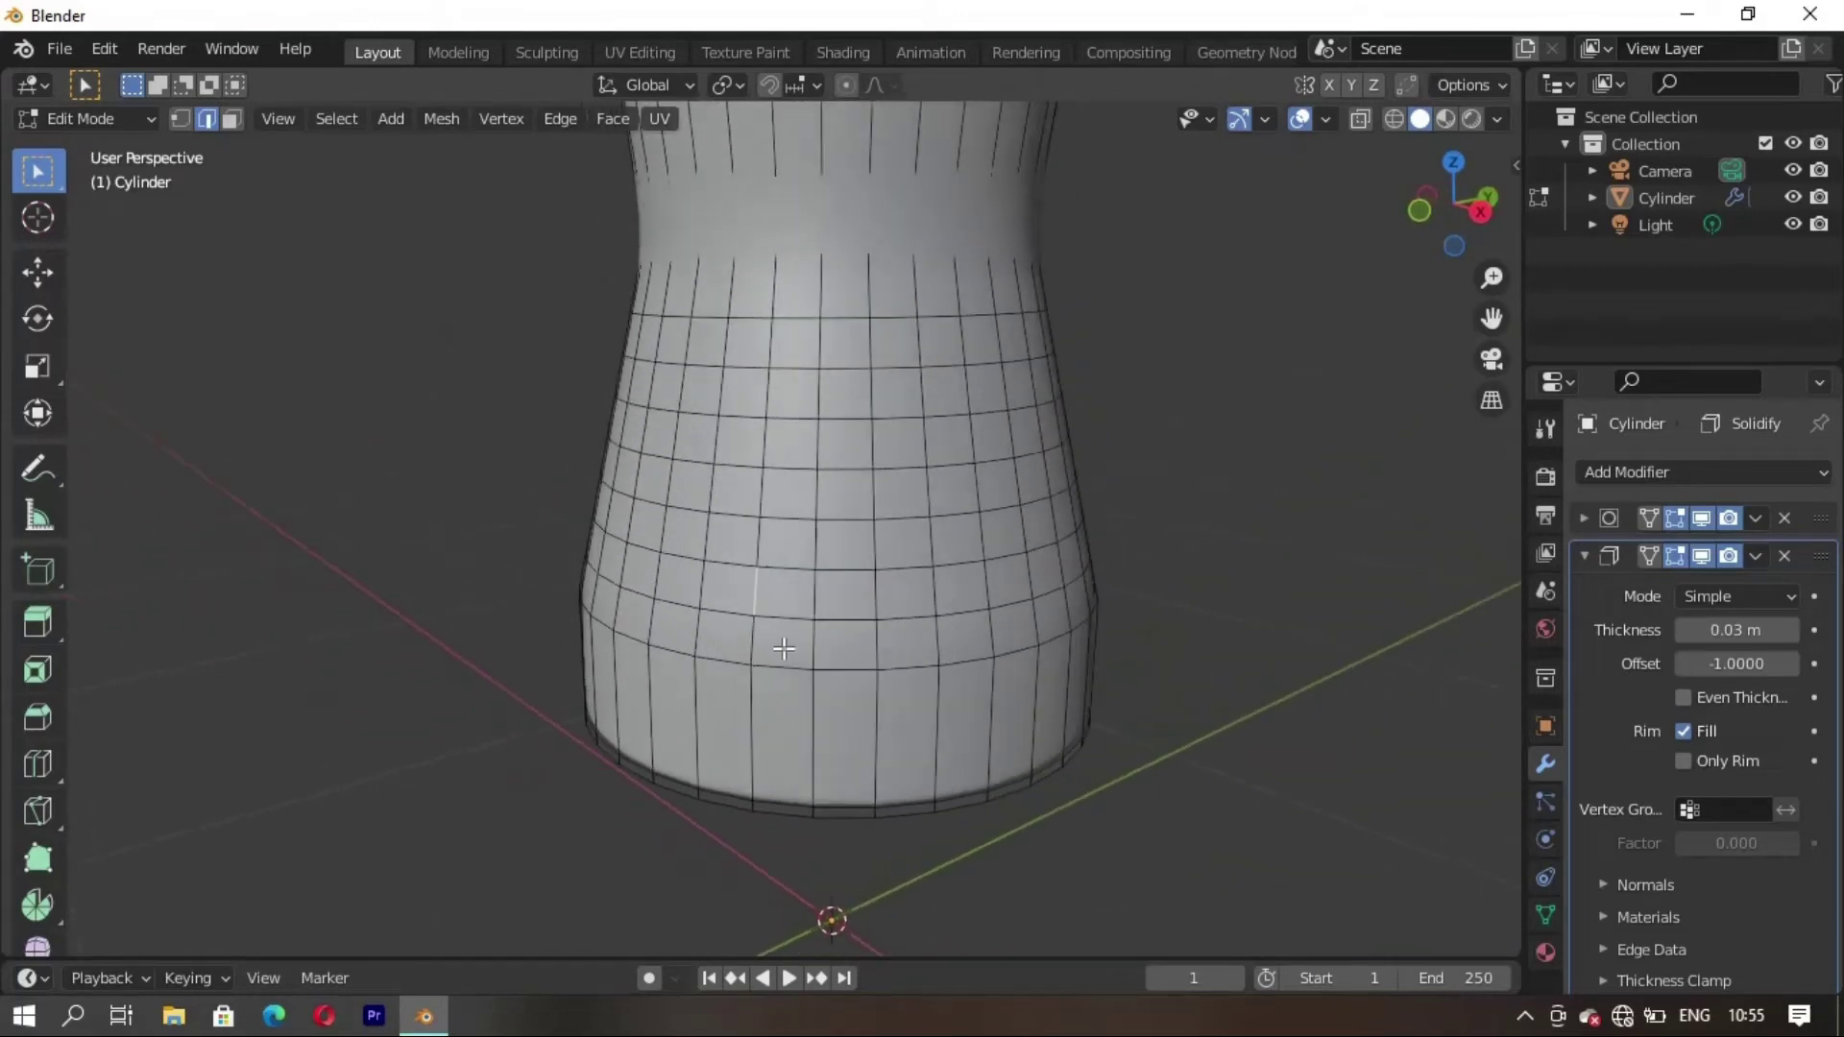
{"action": "middle_click_drag", "start_coordinate": [783, 650], "coordinate": [783, 727], "text": "shift"}
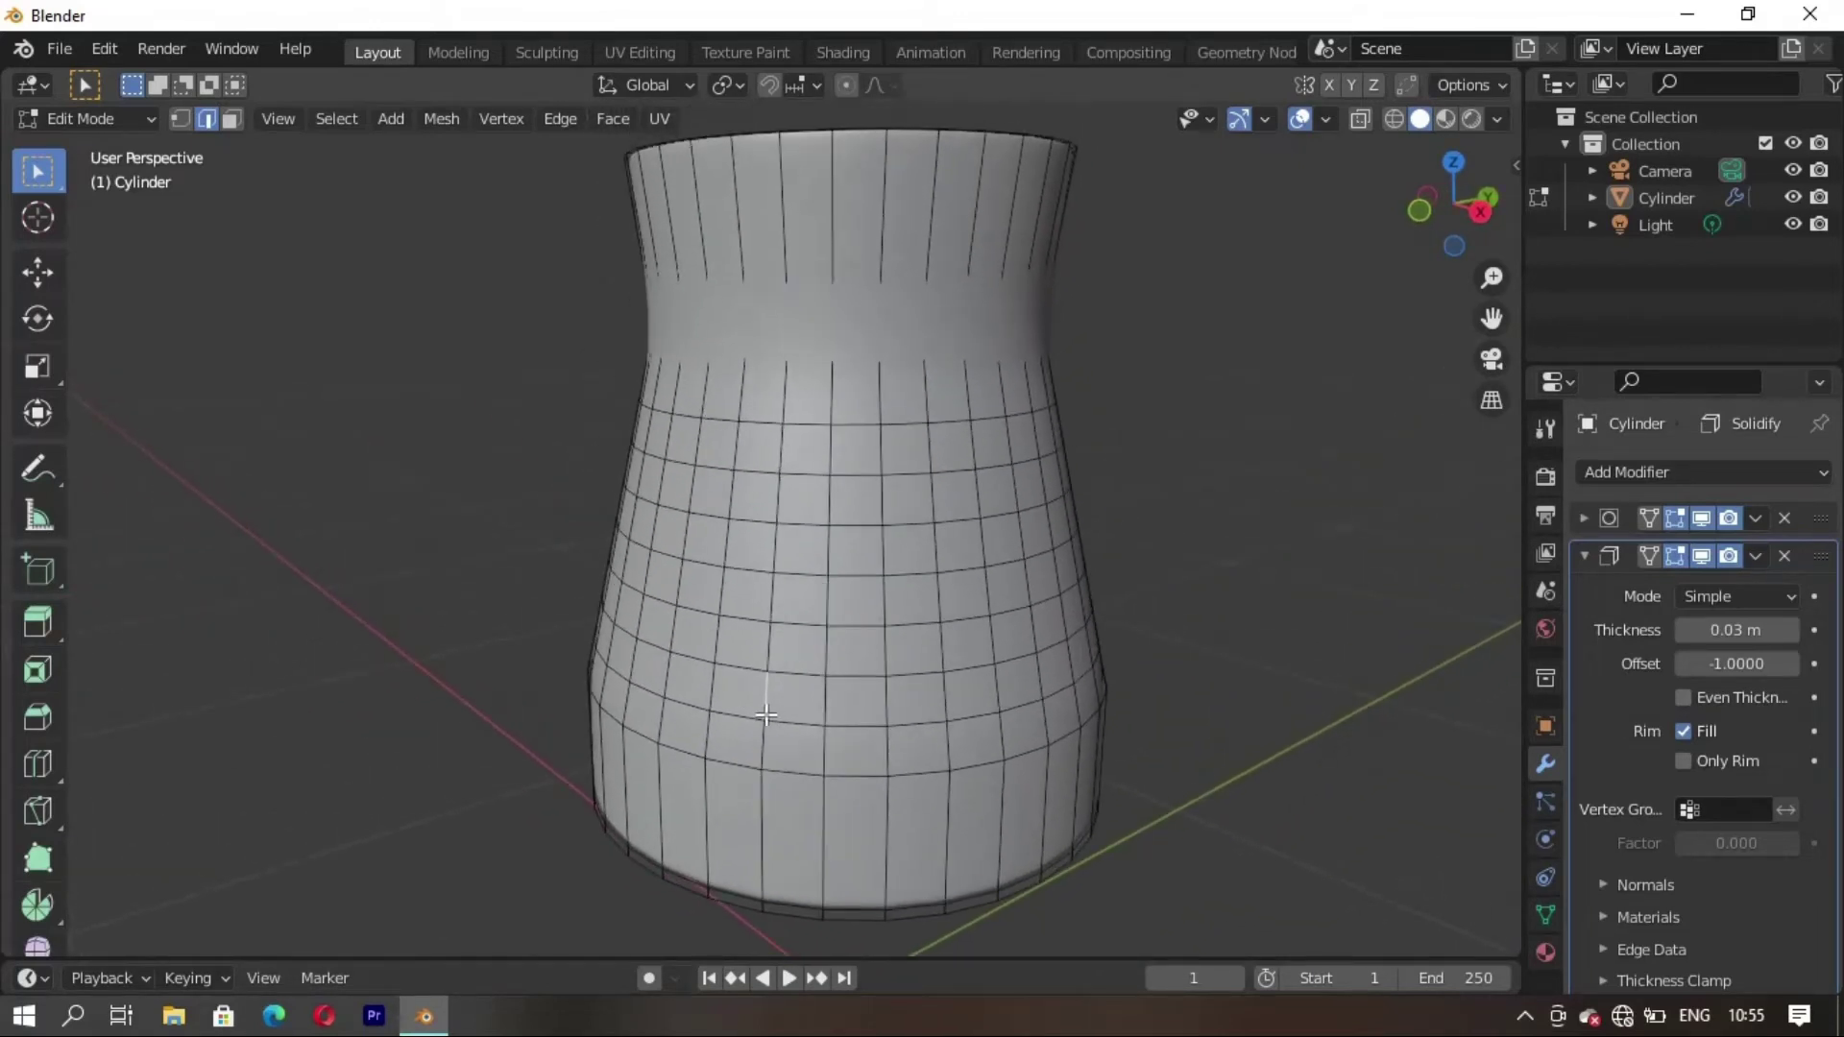
Switch to face select and pick alternating faces up the first columns of the lower body
{"action": "key", "text": "3"}
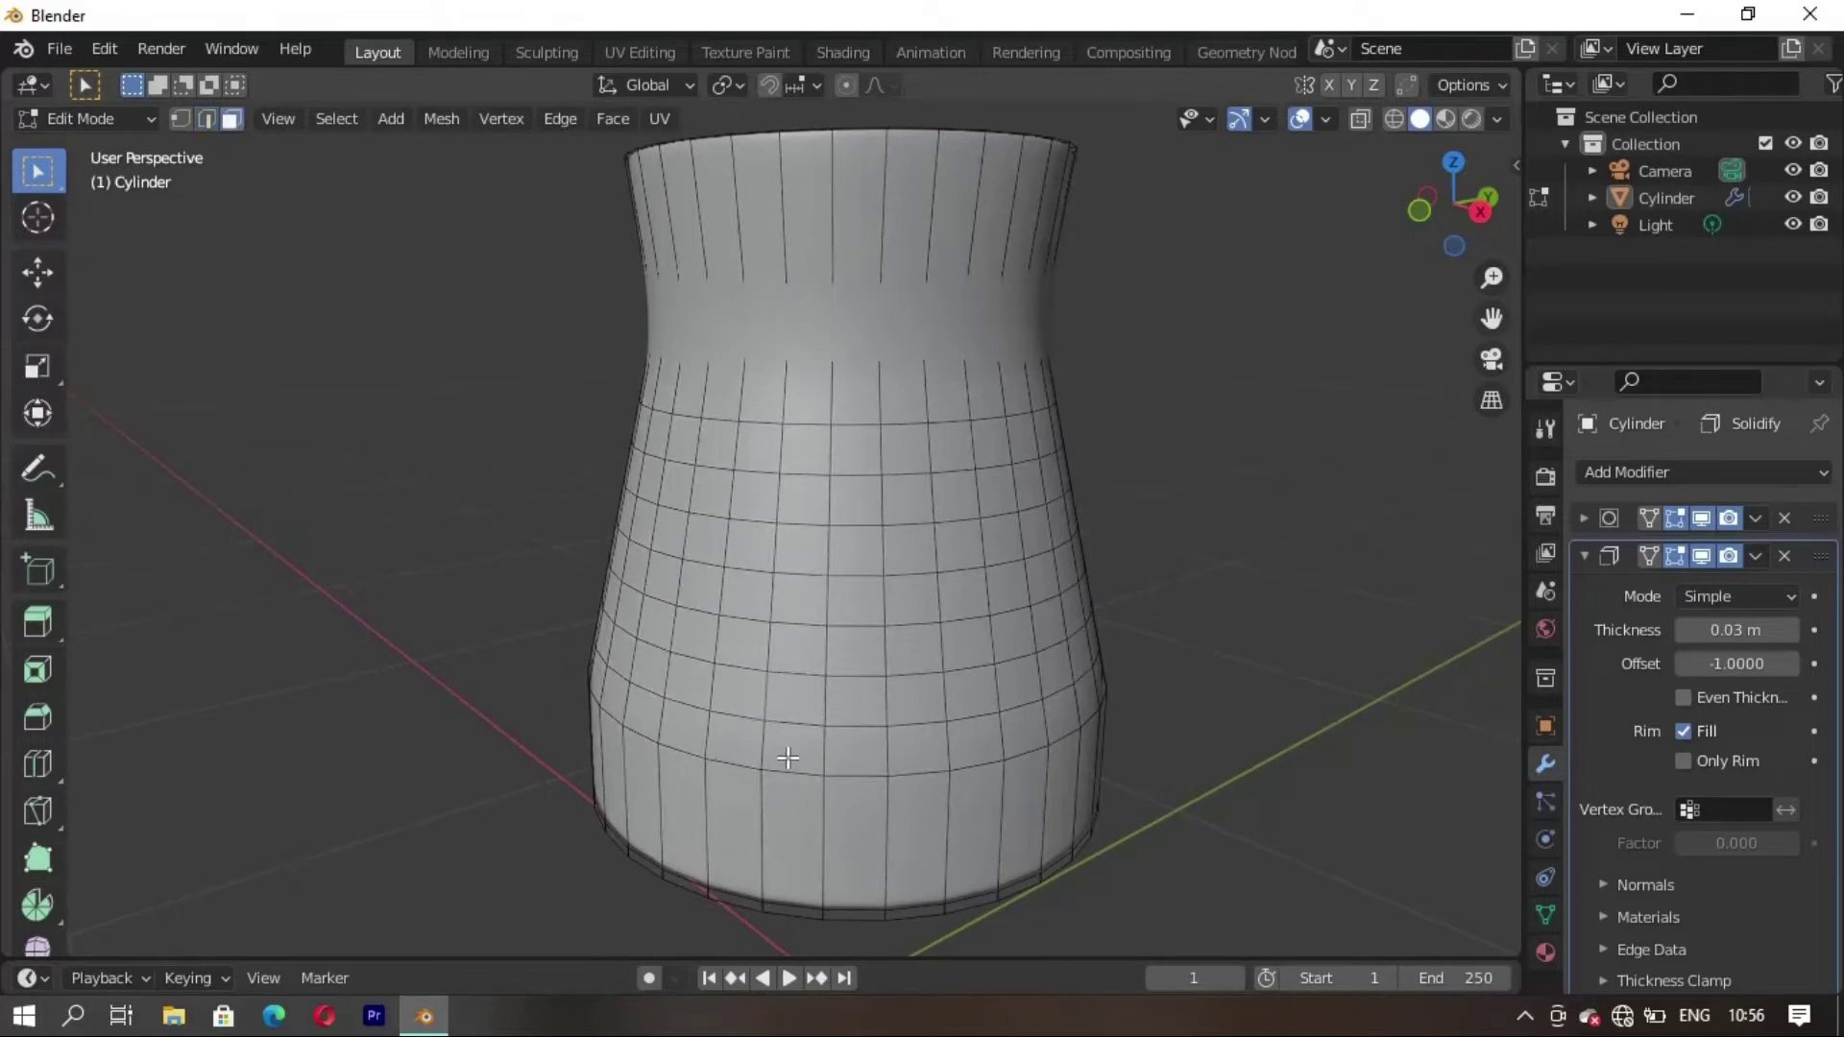
{"action": "left_click", "coordinate": [788, 757]}
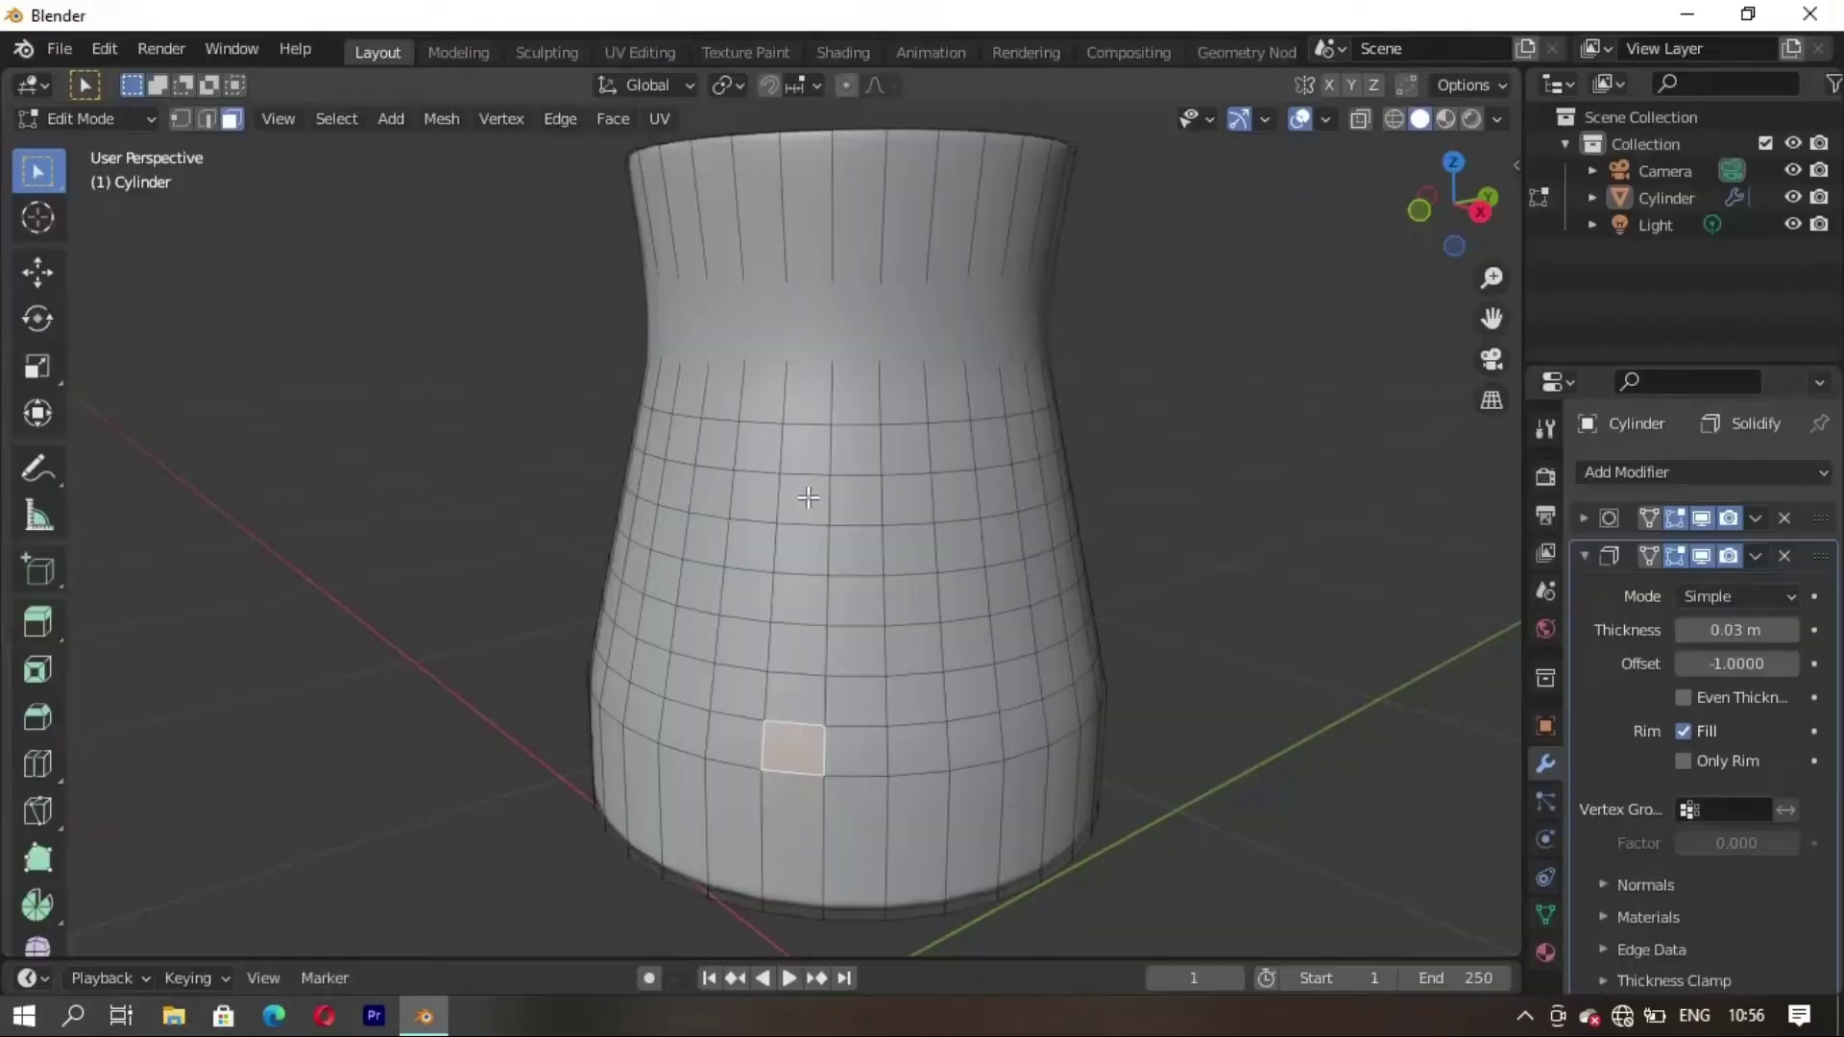
{"action": "left_click", "coordinate": [798, 668], "text": "shift"}
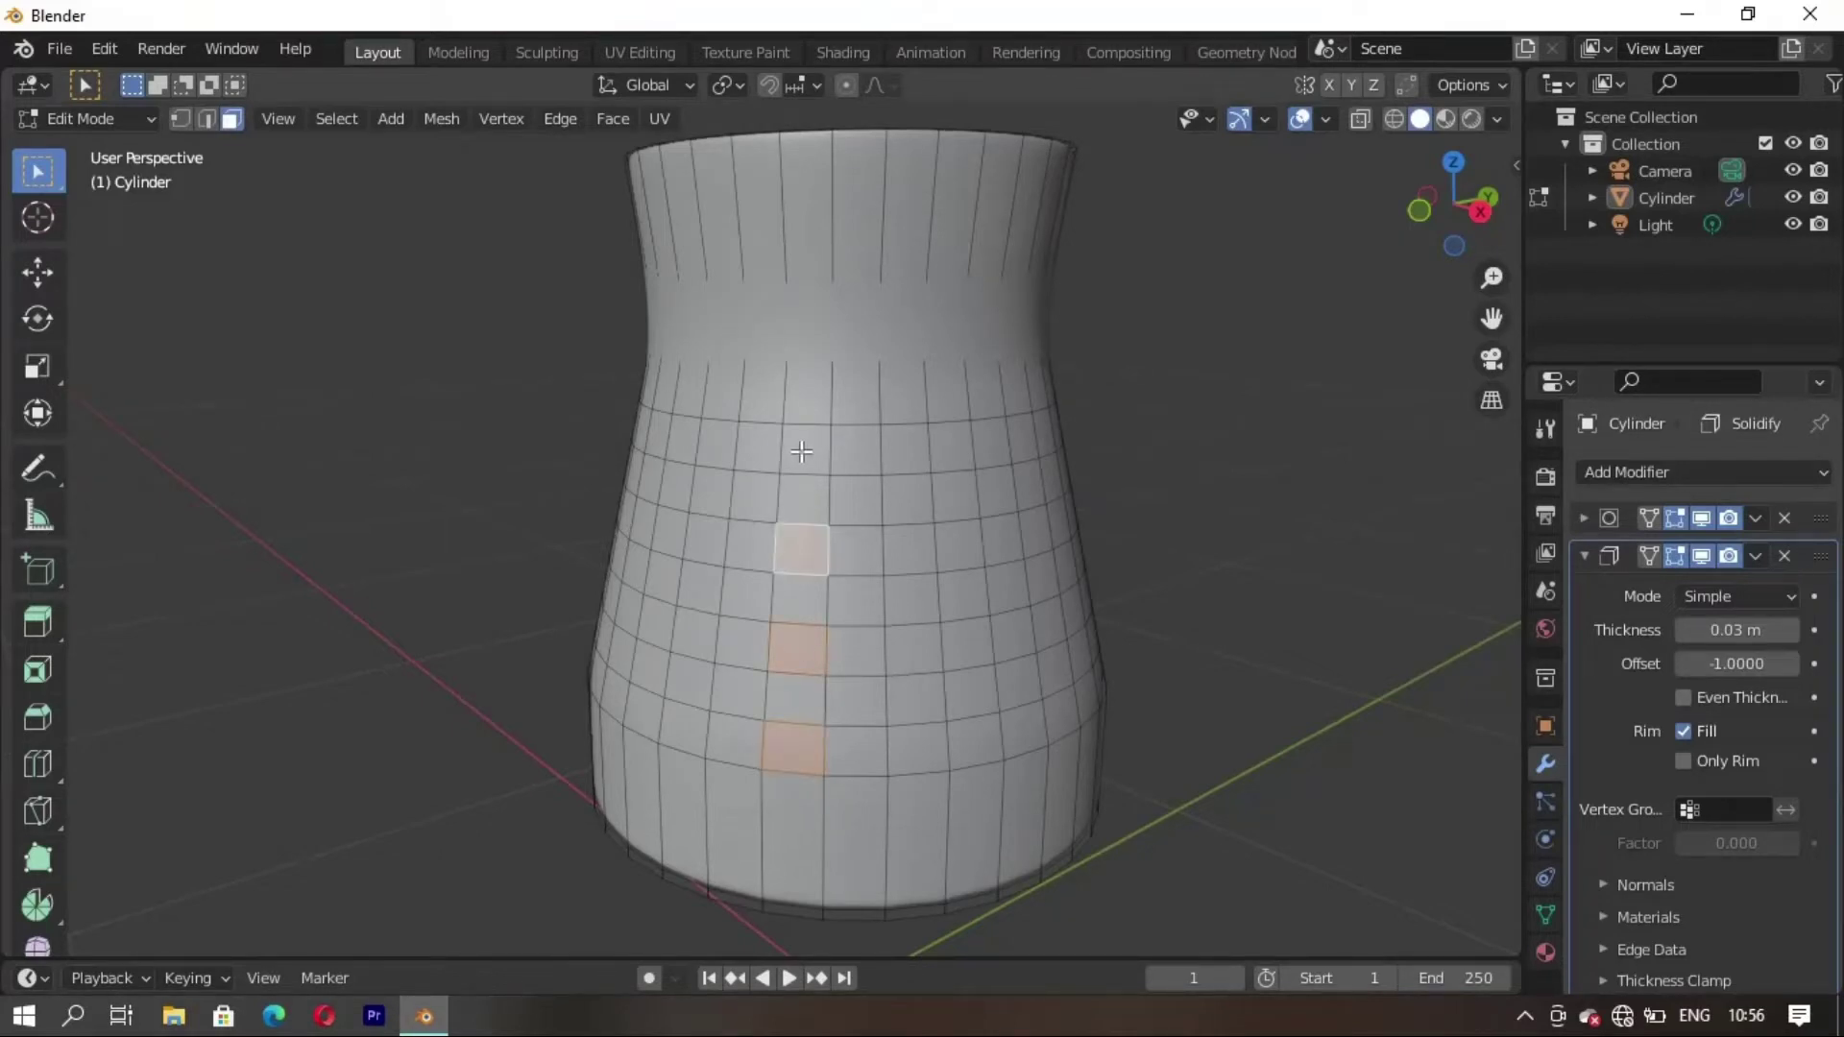
{"action": "left_click", "coordinate": [803, 465], "text": "shift"}
{"action": "middle_click_drag", "start_coordinate": [731, 730], "coordinate": [864, 708]}
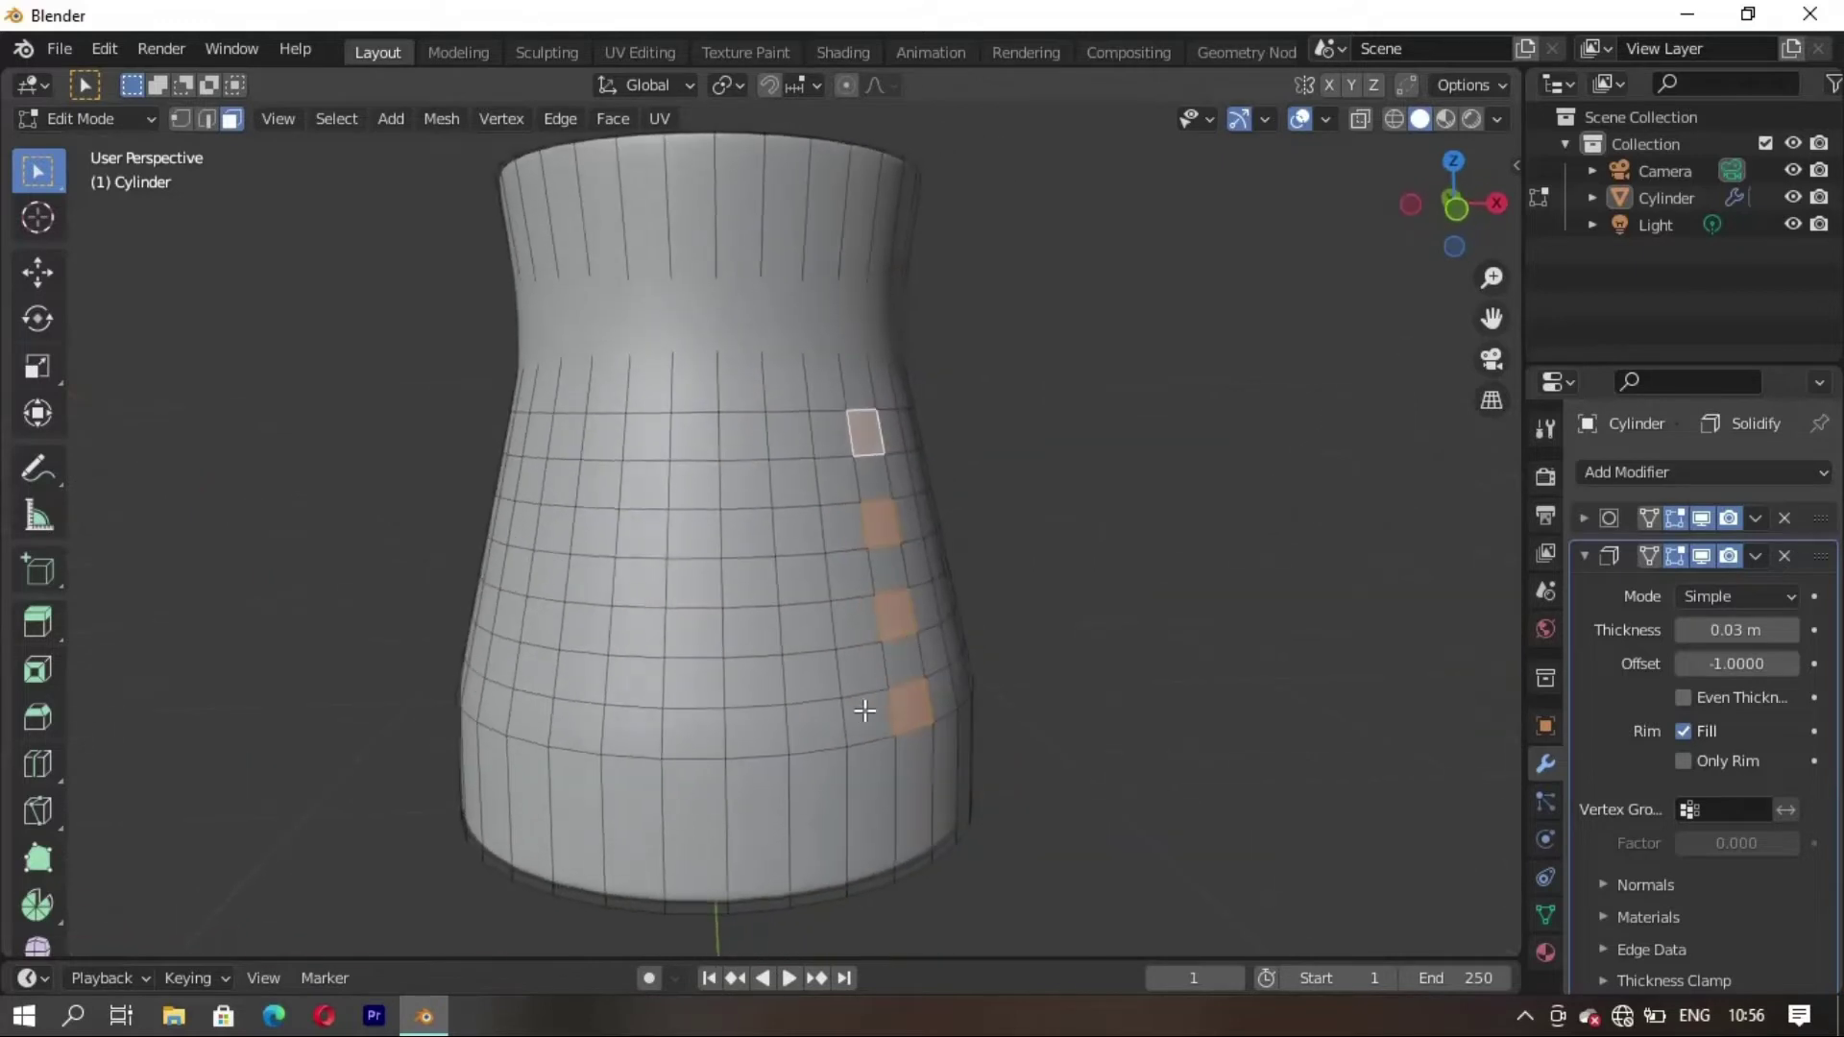
{"action": "left_click", "coordinate": [806, 725], "text": "shift"}
{"action": "left_click", "coordinate": [805, 629], "text": "shift"}
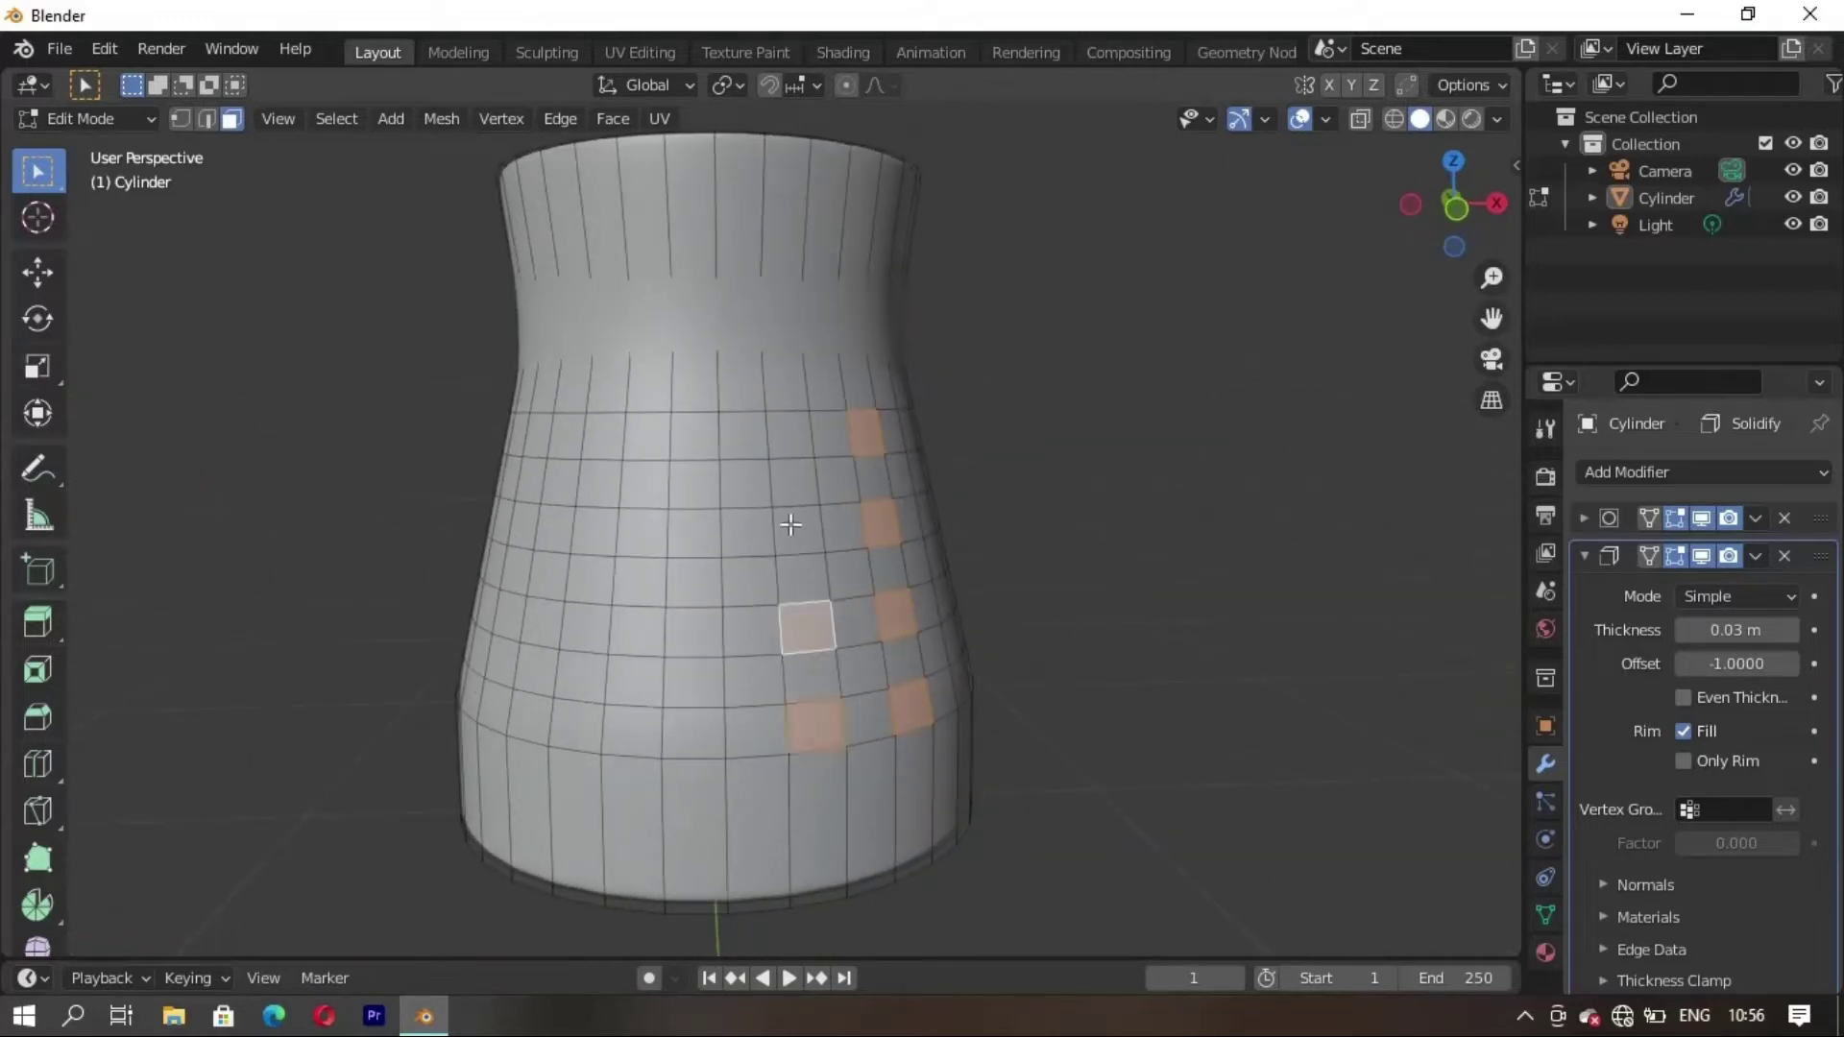
{"action": "left_click", "coordinate": [798, 531], "text": "shift"}
{"action": "left_click", "coordinate": [787, 433], "text": "shift"}
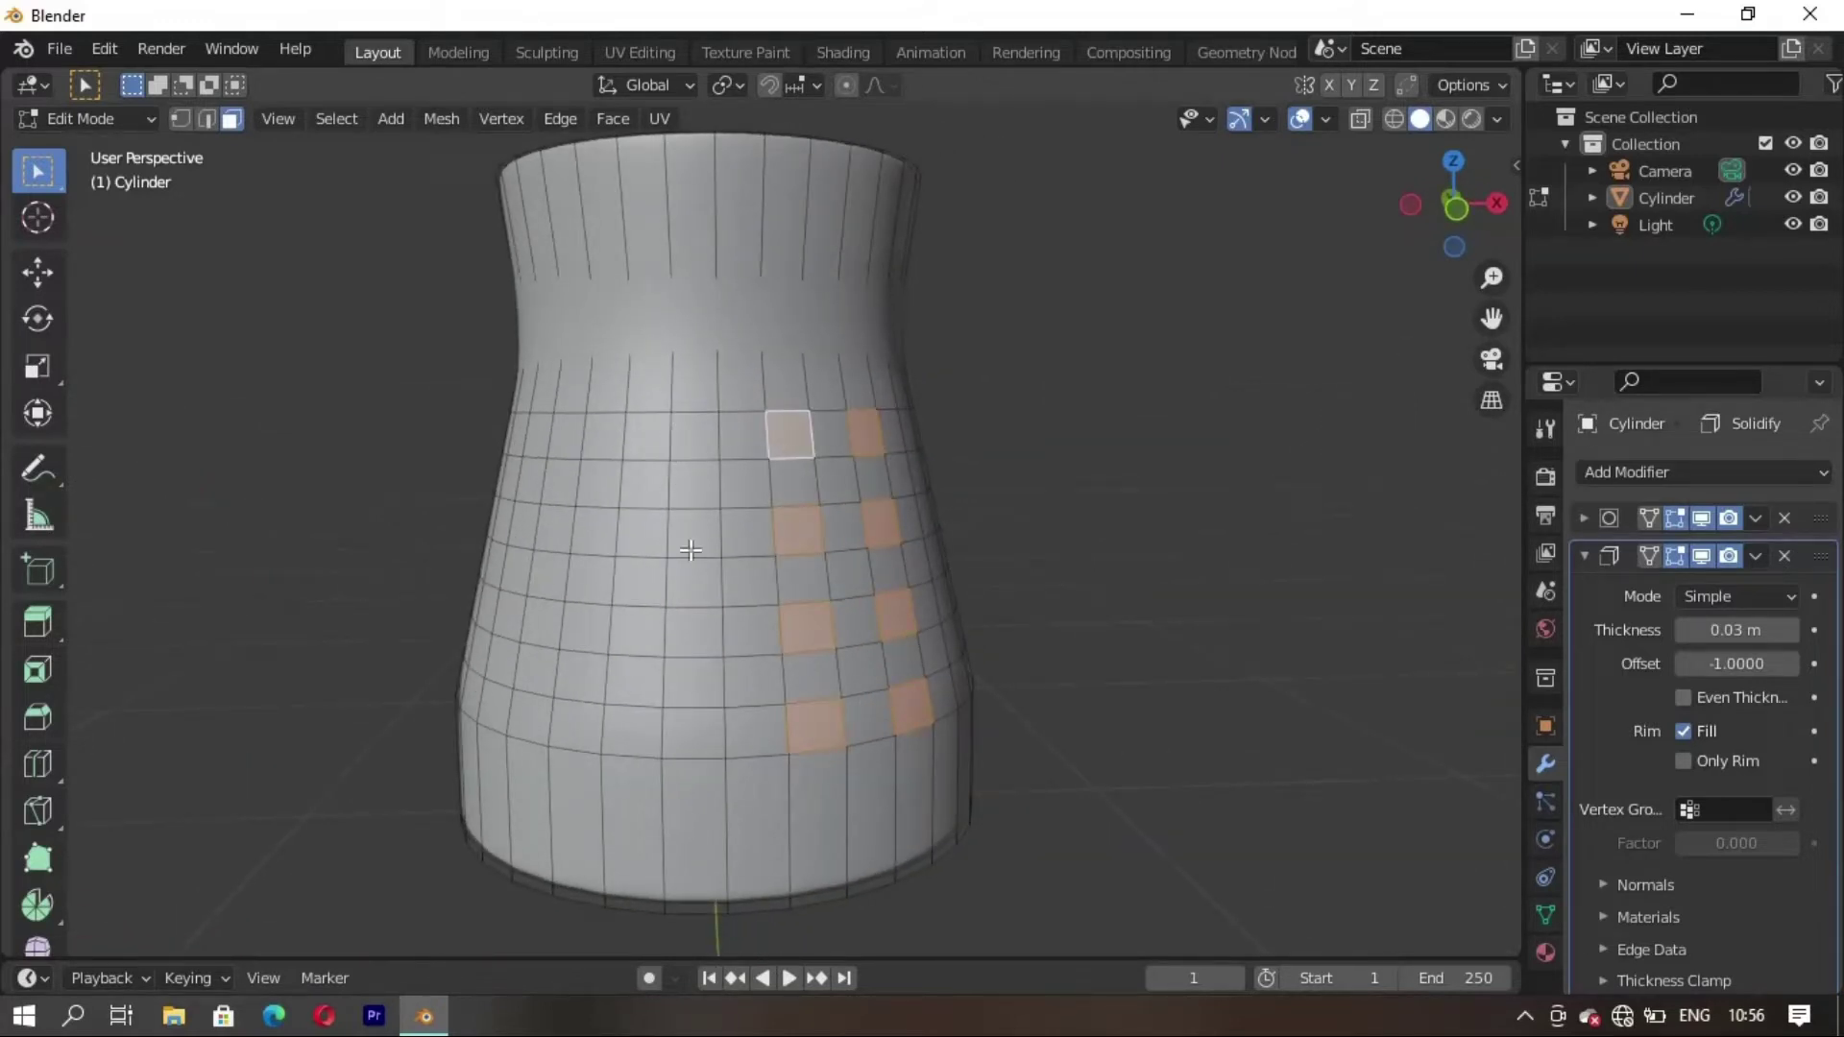
Add staggered faces in the next columns to the left, orbiting round the vase
{"action": "left_click", "coordinate": [694, 437], "text": "shift"}
{"action": "left_click", "coordinate": [694, 733], "text": "shift"}
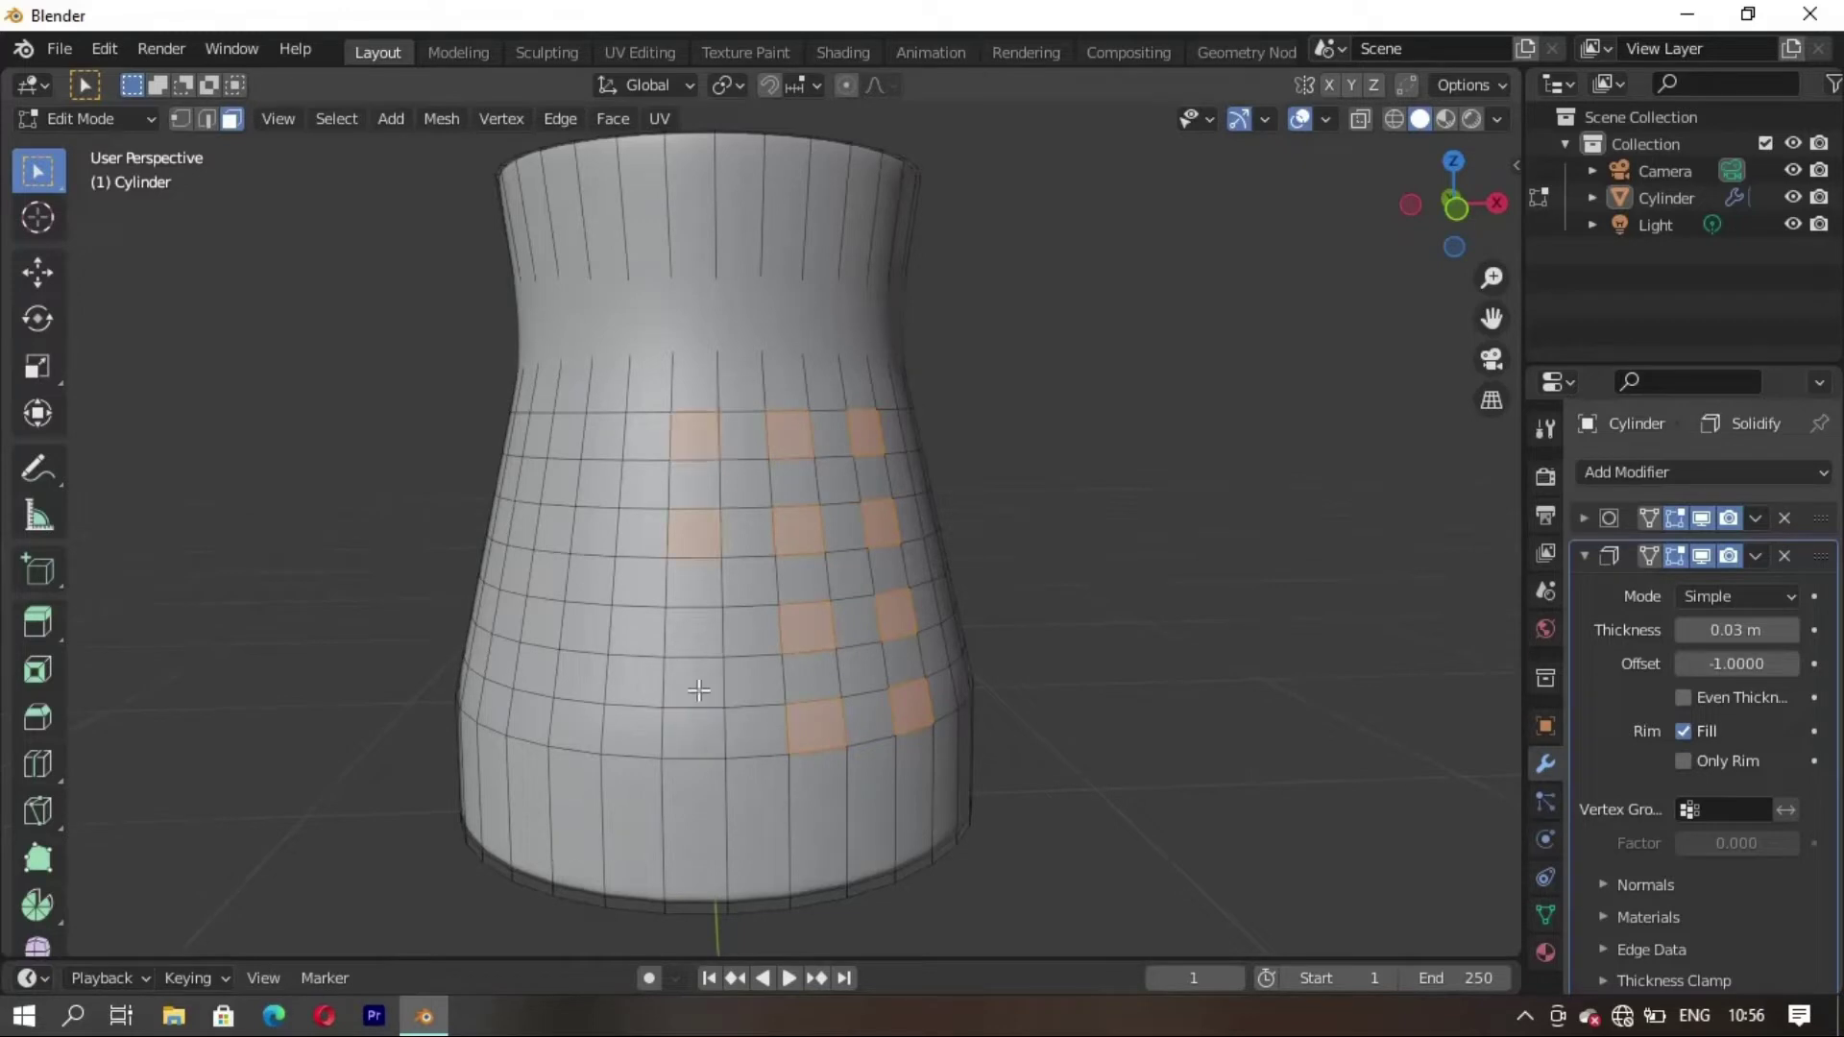
{"action": "left_click", "coordinate": [693, 719], "text": "shift"}
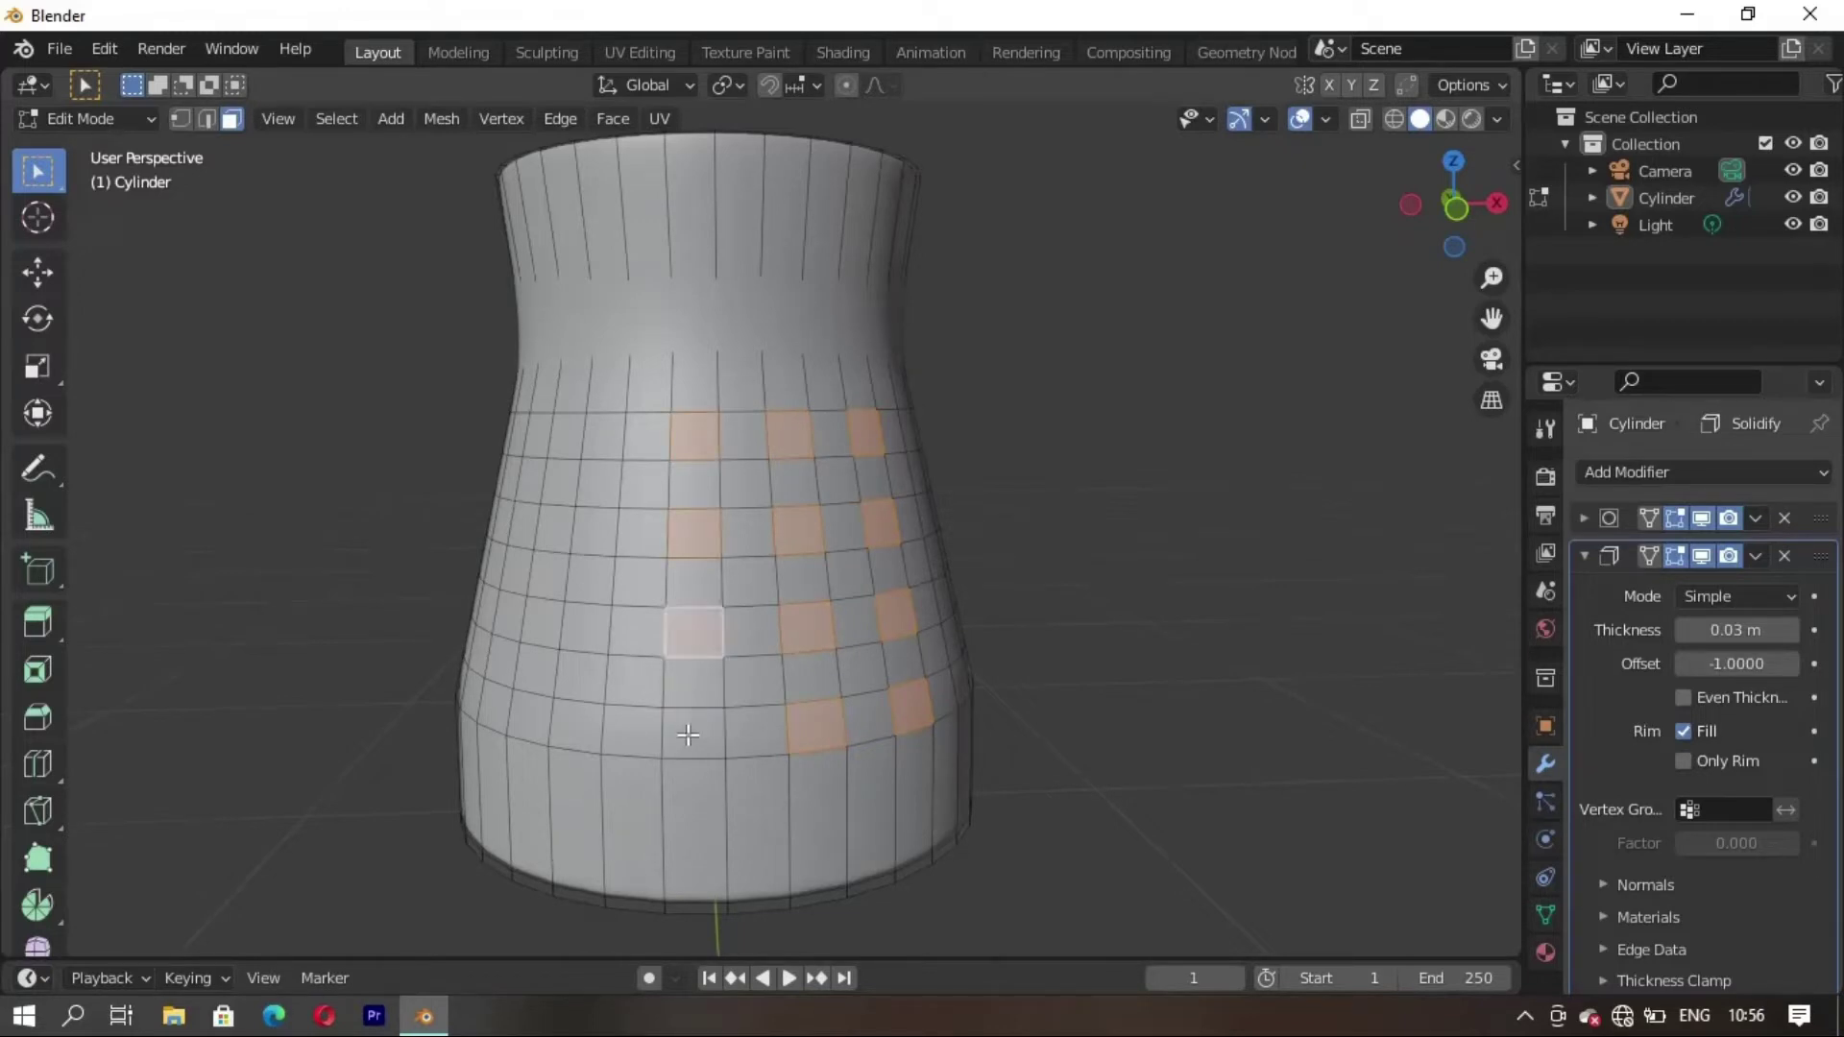
{"action": "middle_click_drag", "start_coordinate": [684, 736], "coordinate": [672, 719]}
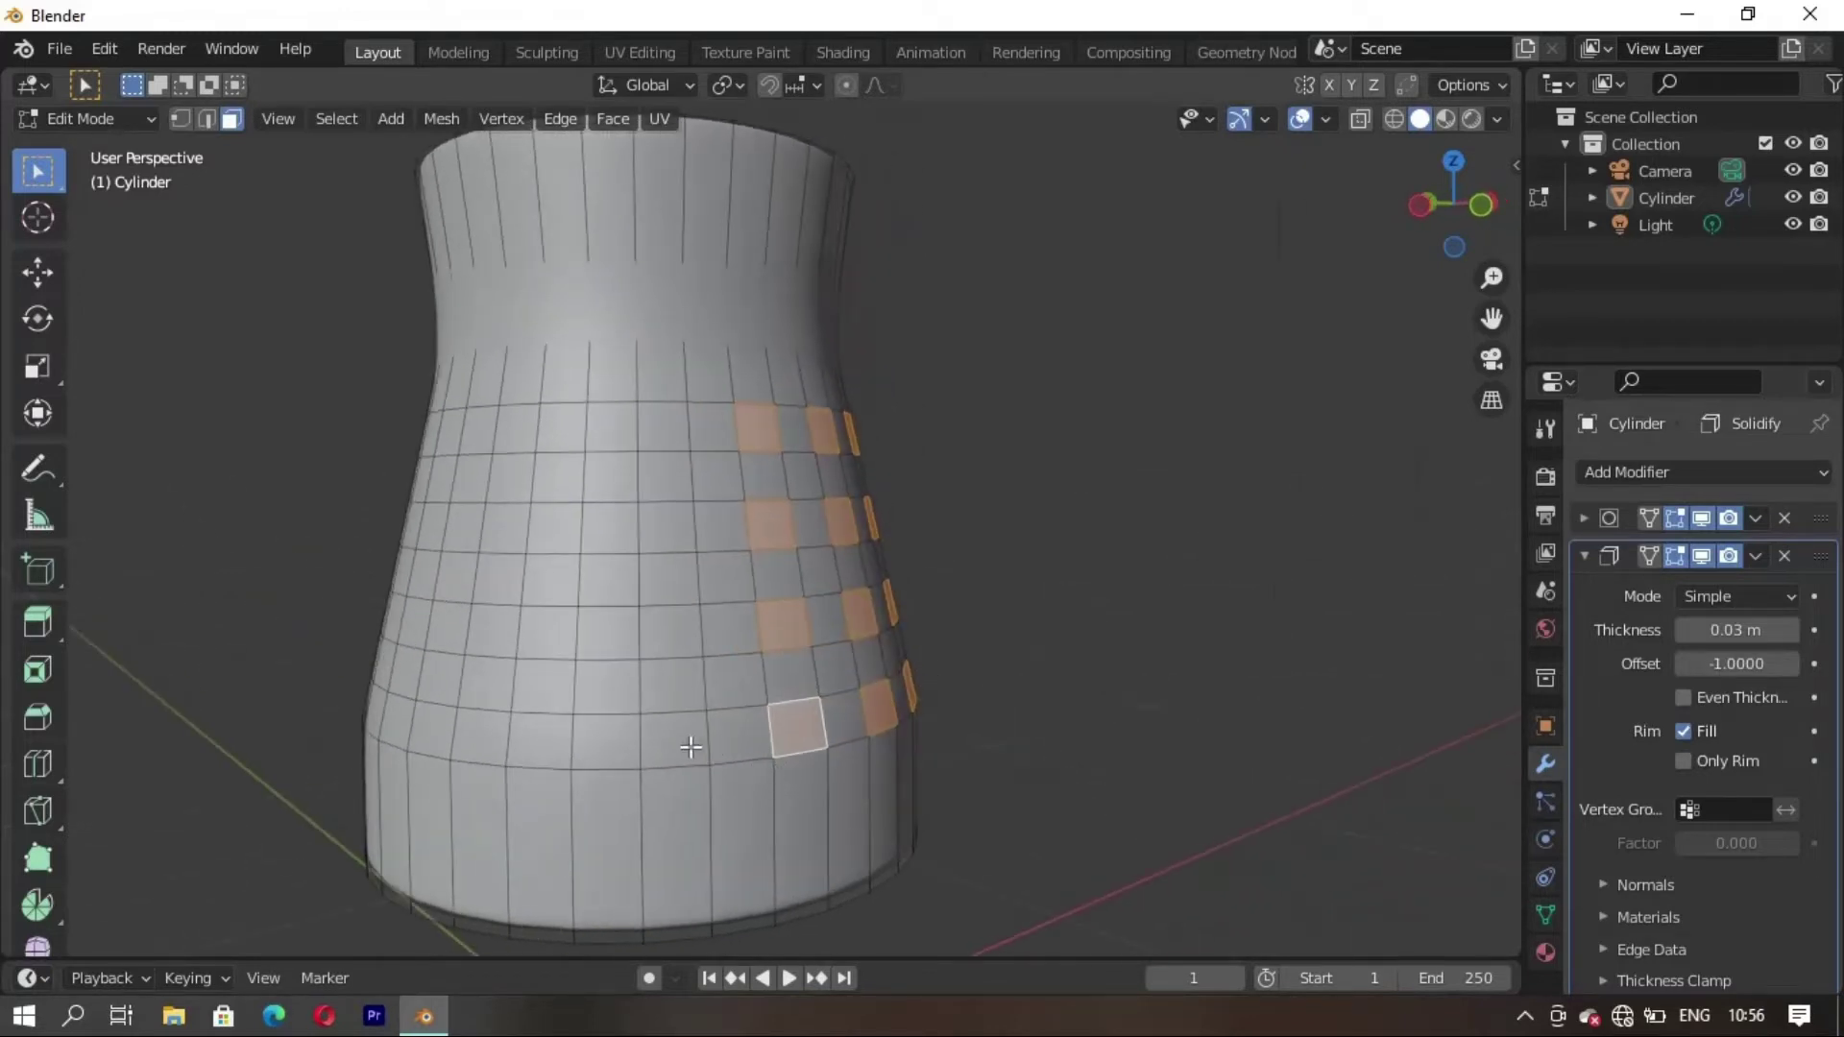
{"action": "left_click", "coordinate": [673, 614], "text": "shift"}
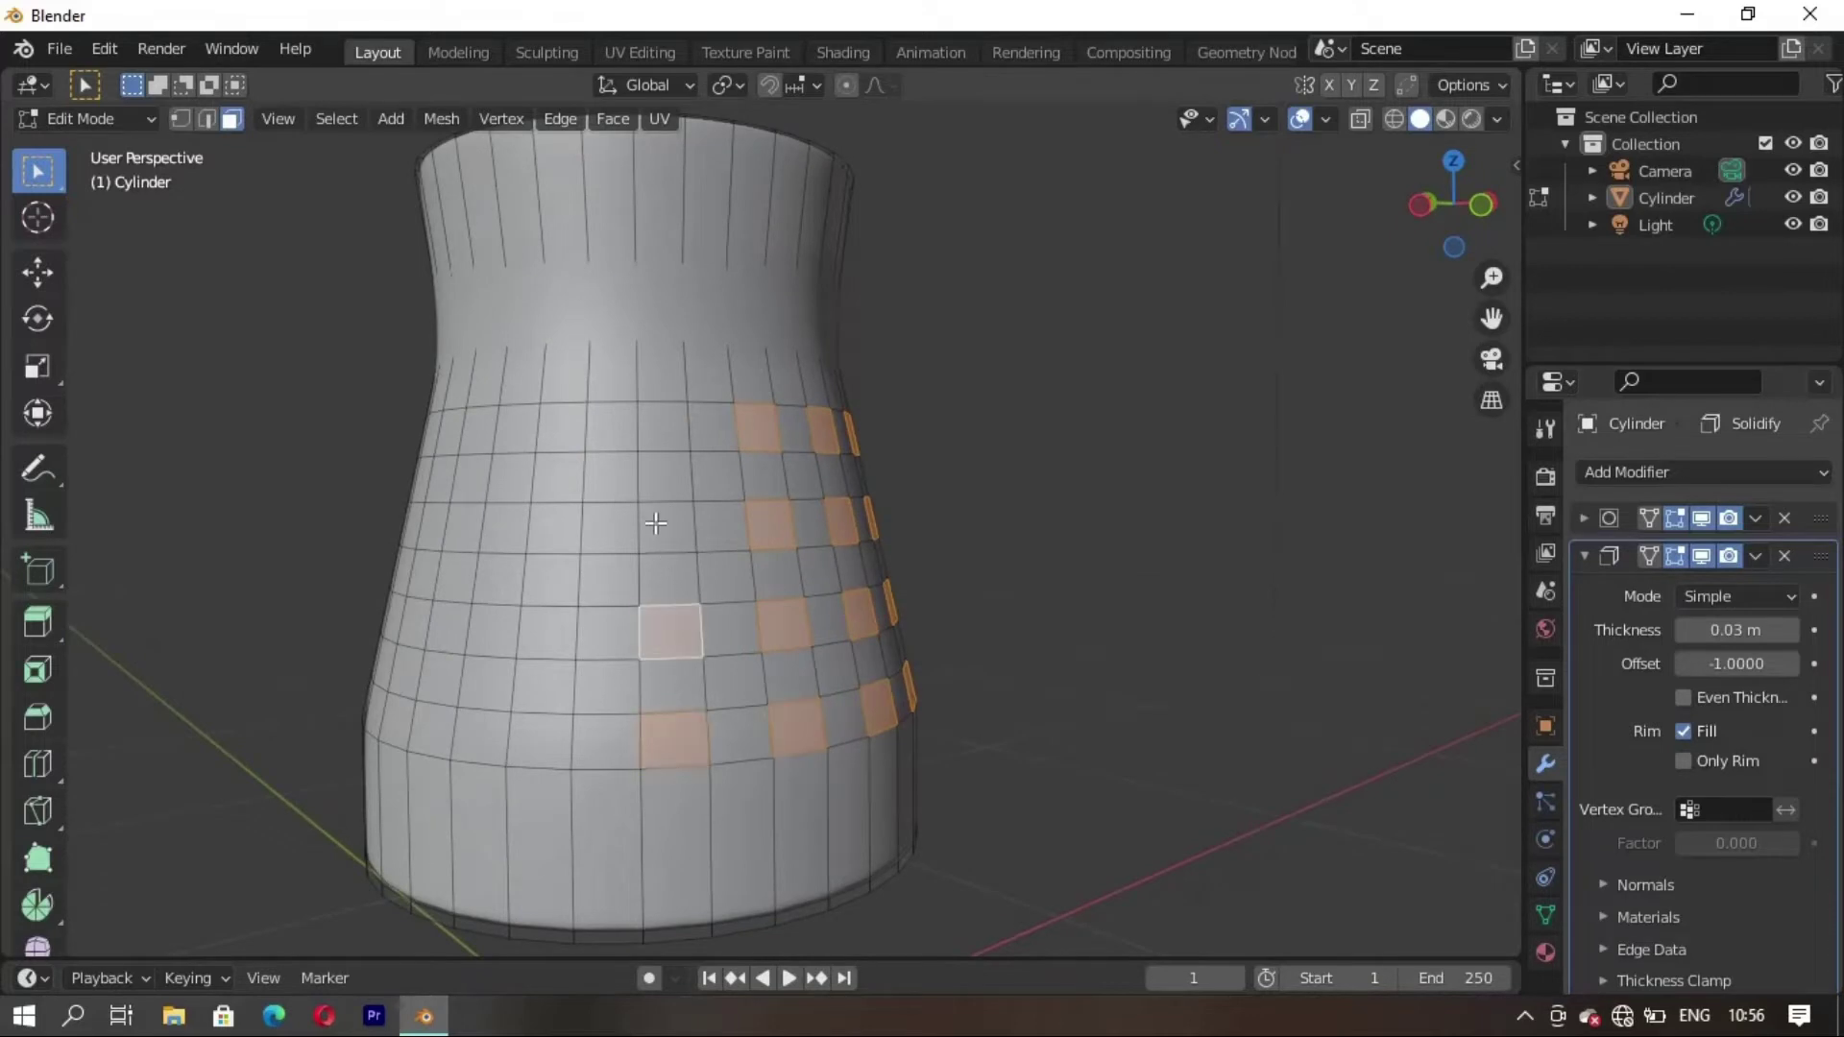
{"action": "left_click", "coordinate": [664, 434], "text": "shift"}
{"action": "left_click", "coordinate": [661, 439], "text": "shift"}
{"action": "middle_click_drag", "start_coordinate": [661, 439], "coordinate": [759, 693]}
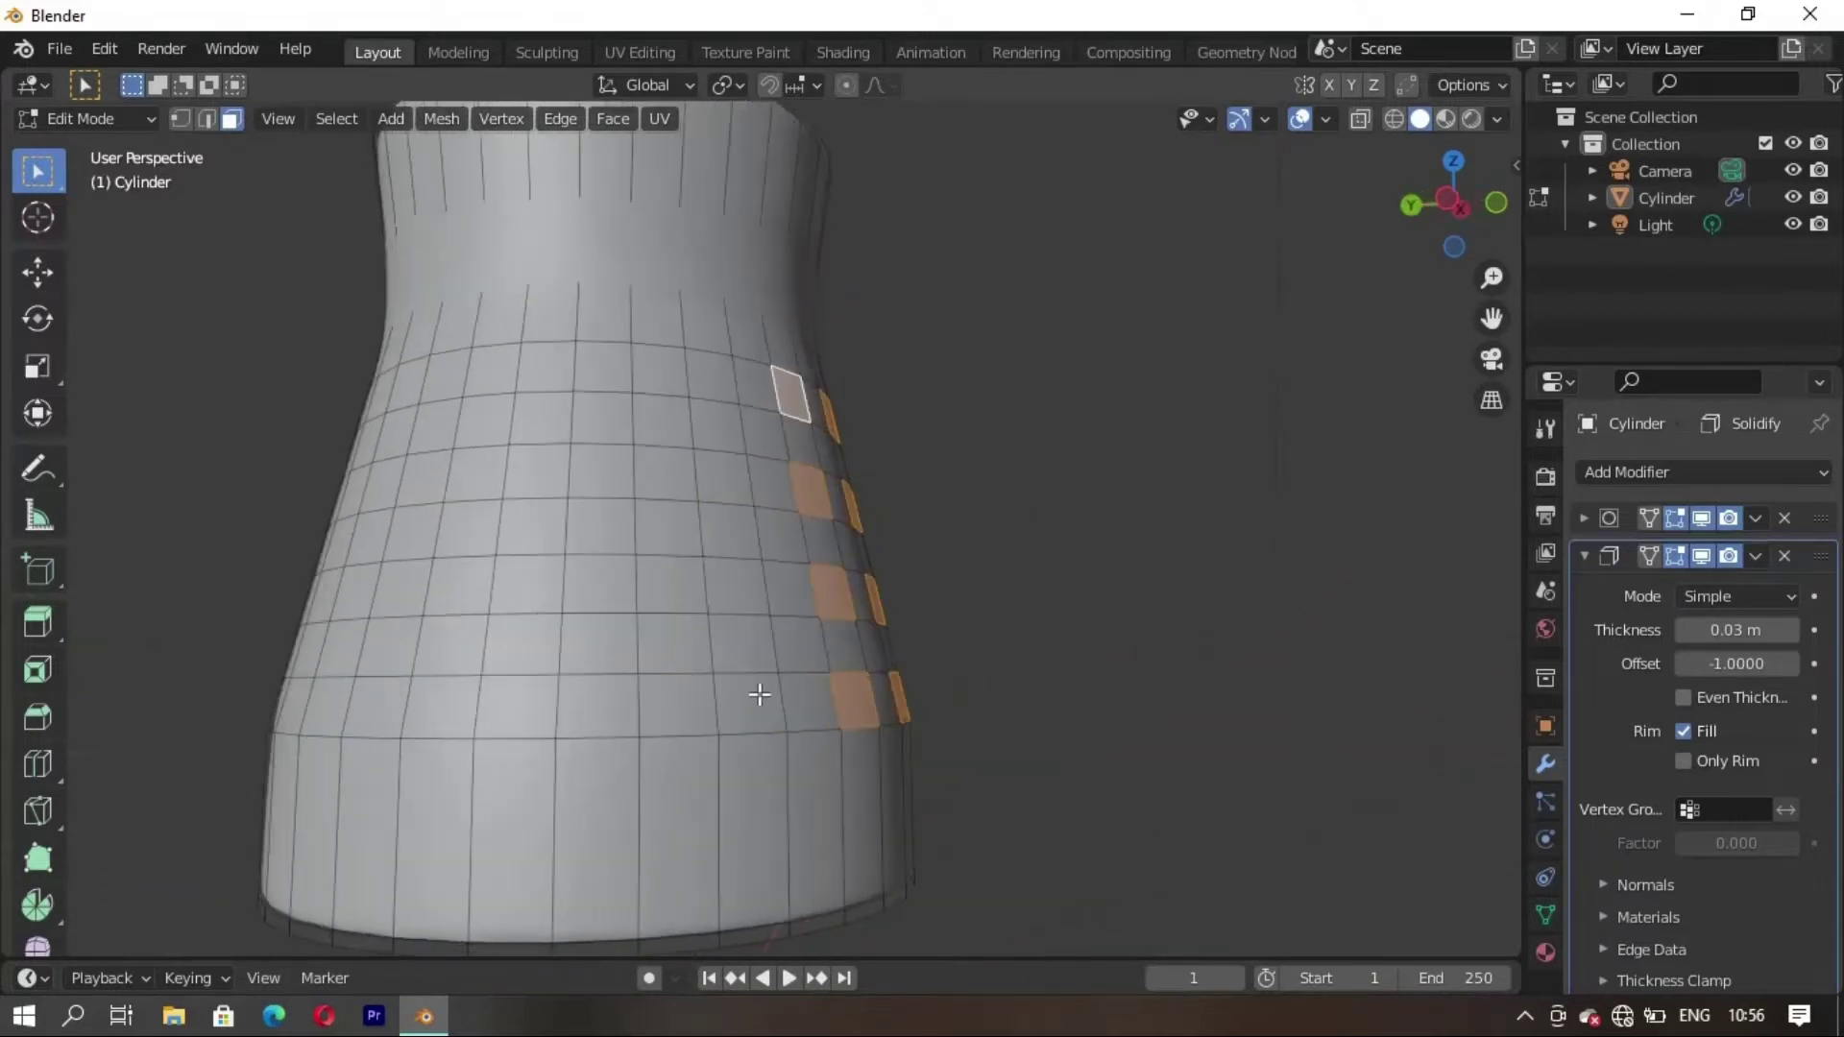
{"action": "left_click", "coordinate": [745, 701], "text": "shift"}
{"action": "left_click", "coordinate": [735, 583], "text": "shift"}
{"action": "left_click", "coordinate": [722, 475], "text": "shift"}
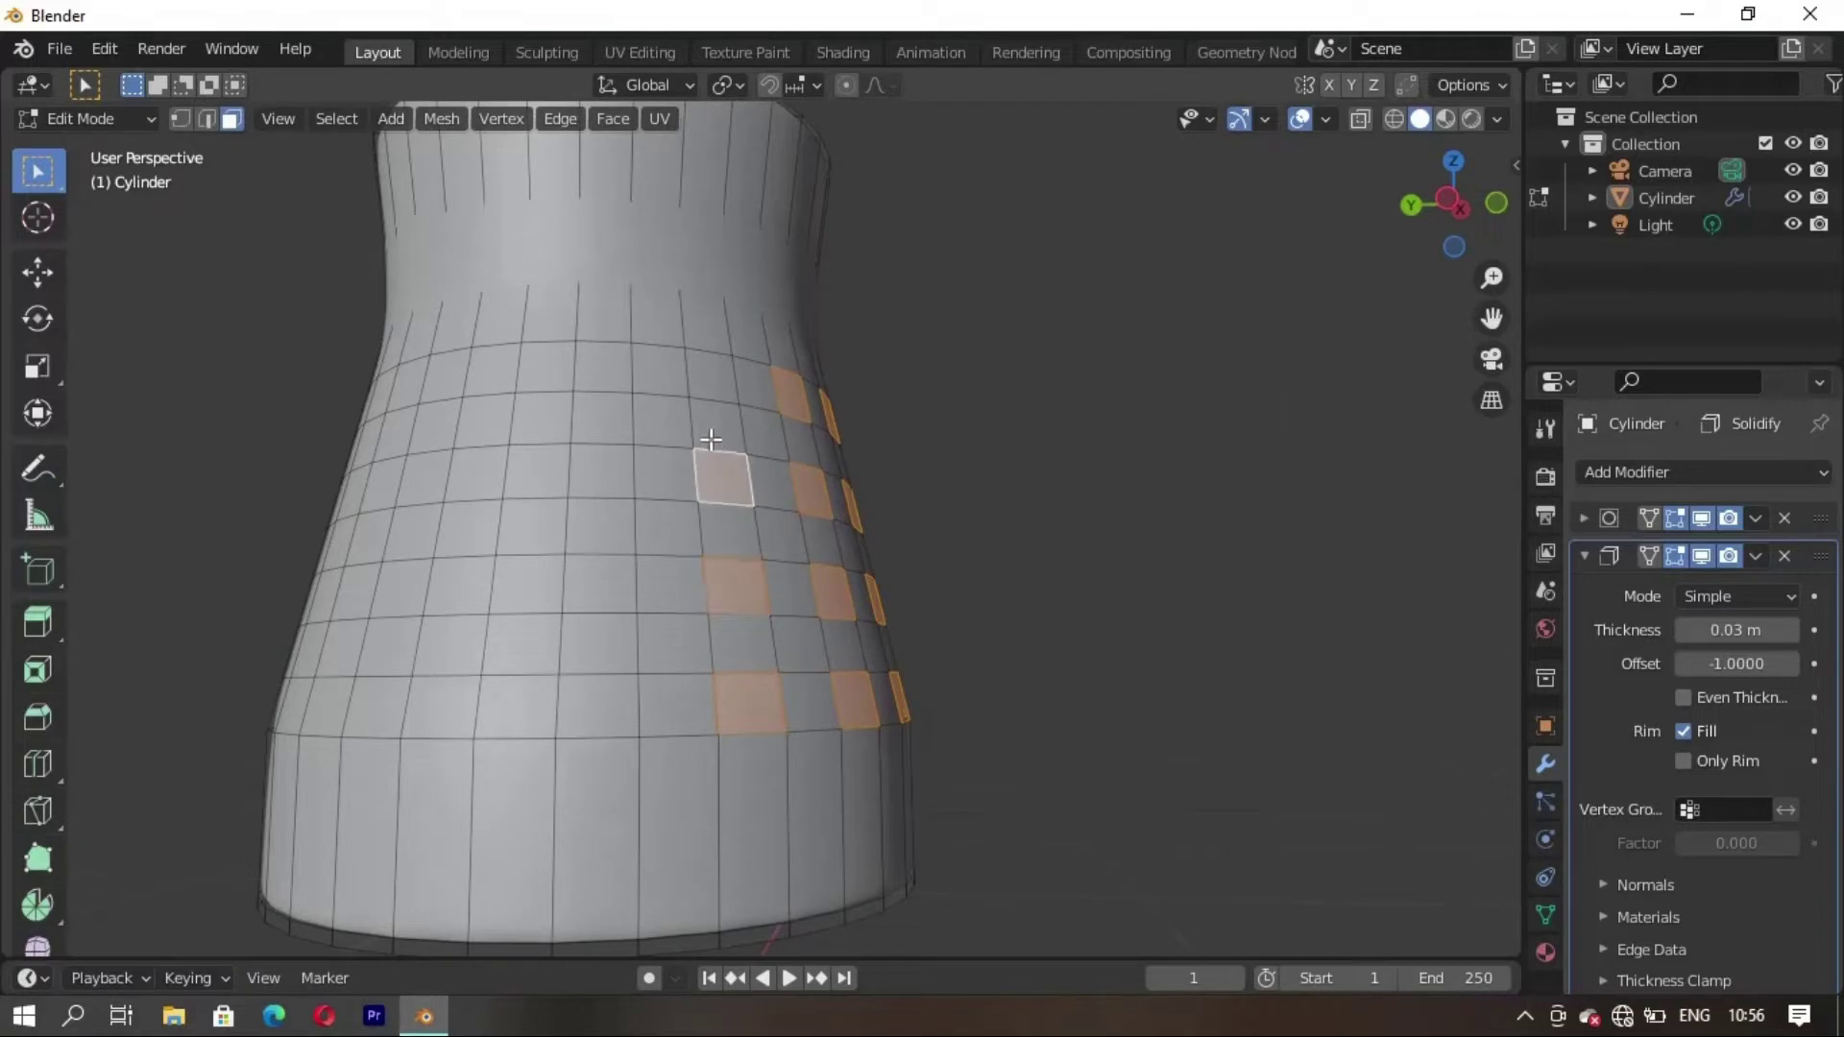
{"action": "left_click", "coordinate": [708, 382], "text": "shift"}
{"action": "left_click", "coordinate": [603, 362], "text": "shift"}
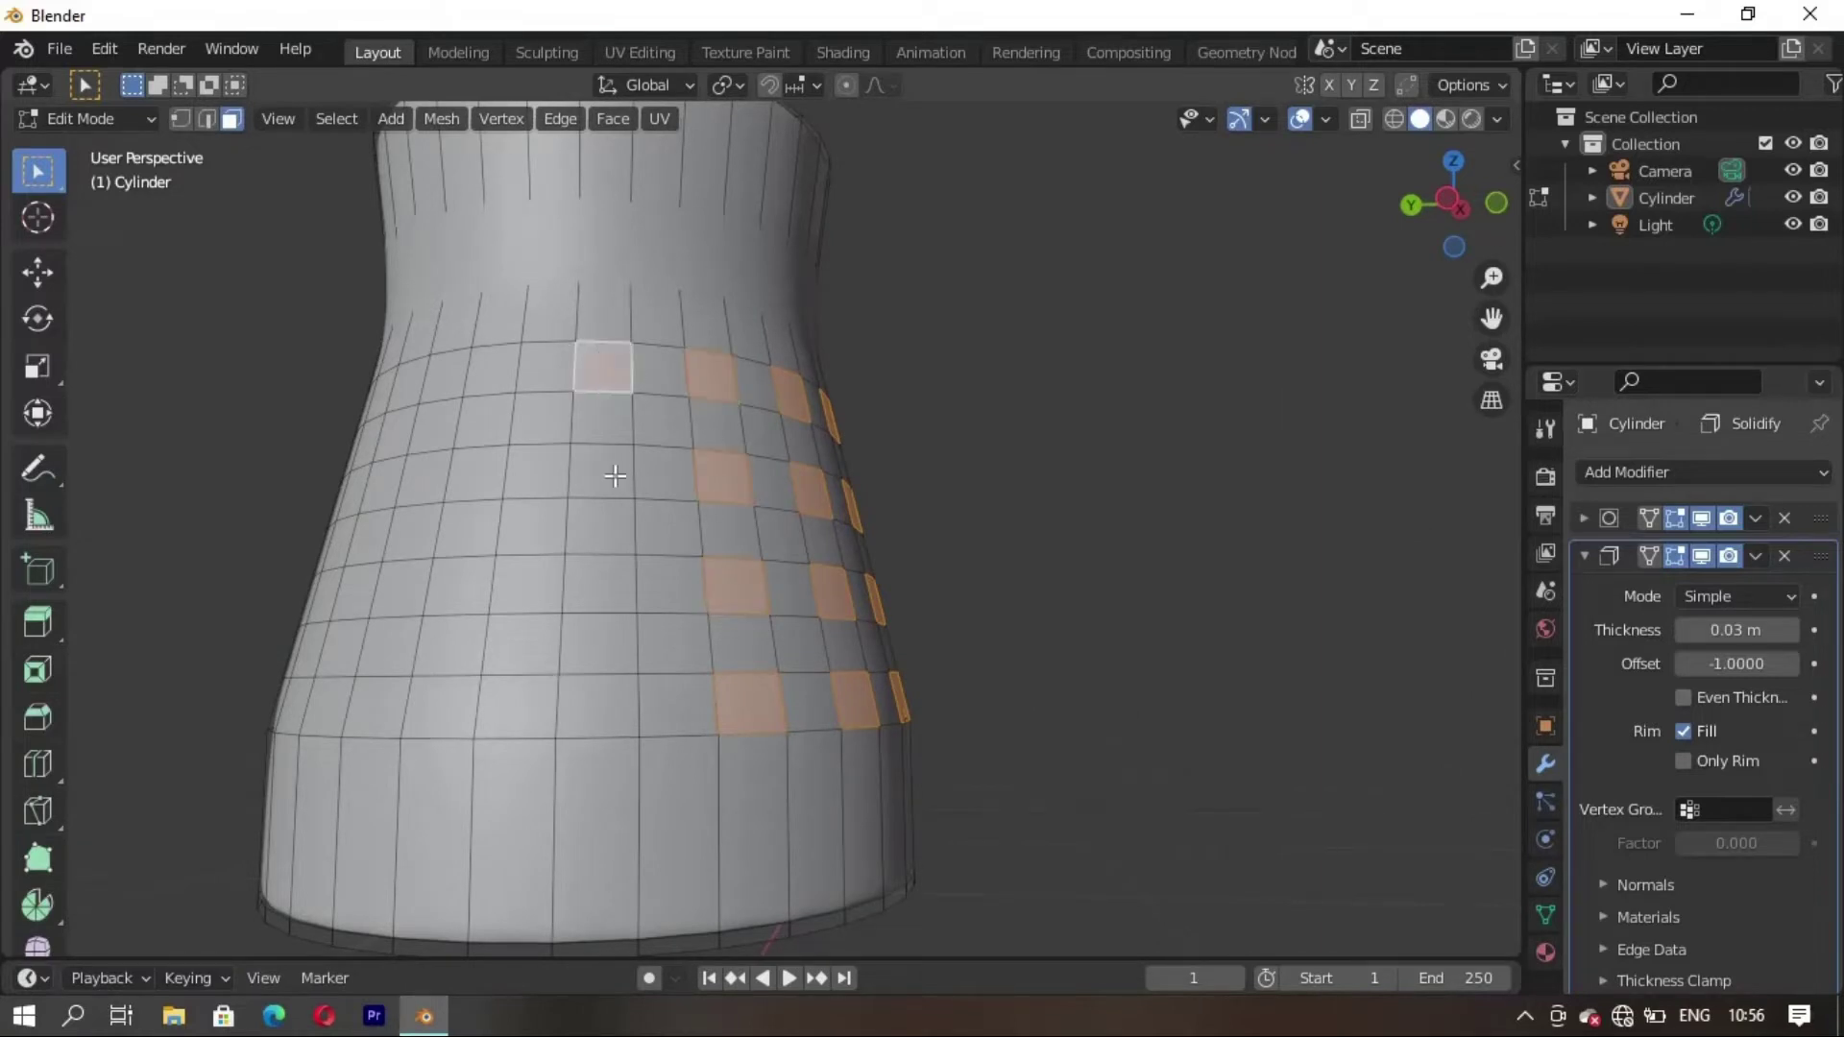
Continue the checkerboard with two more columns, undoing one wrongly added face
{"action": "left_click", "coordinate": [601, 471], "text": "shift"}
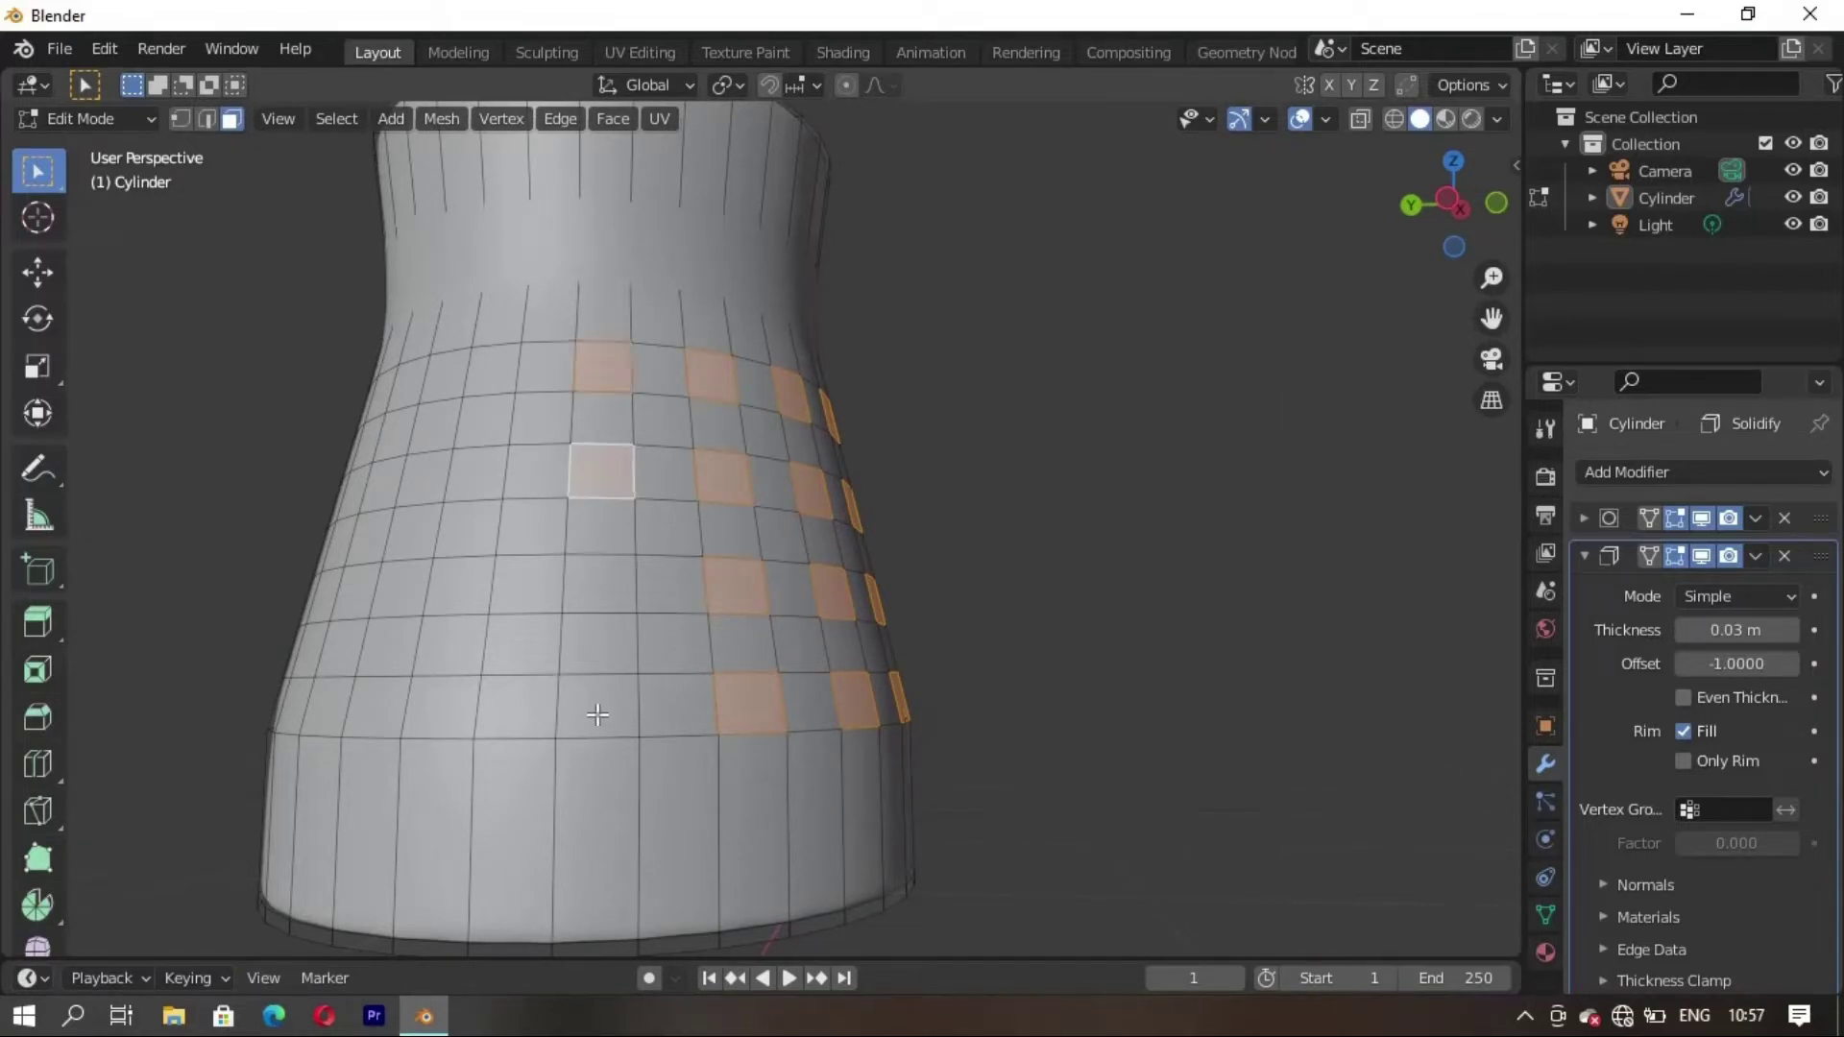
{"action": "left_click", "coordinate": [597, 711], "text": "shift"}
{"action": "key", "text": "ctrl+z"}
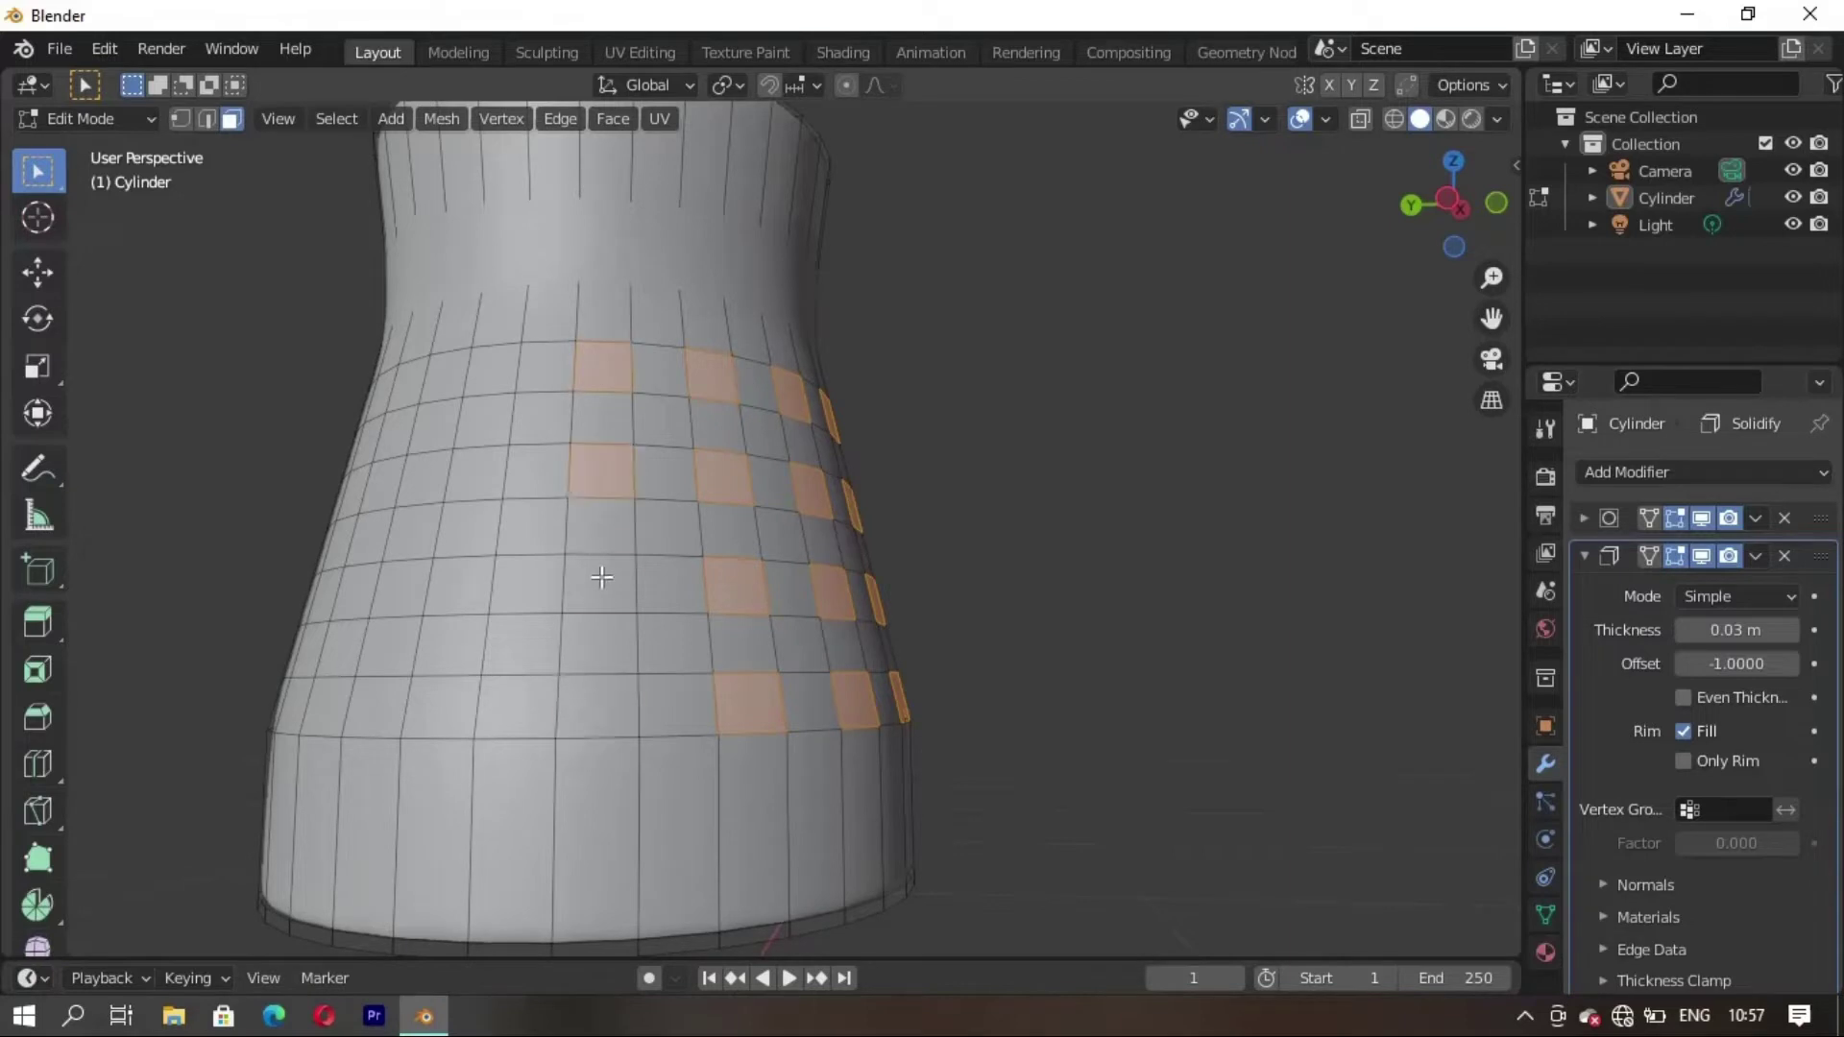
{"action": "left_click", "coordinate": [599, 579], "text": "shift"}
{"action": "middle_click_drag", "start_coordinate": [638, 763], "coordinate": [653, 735]}
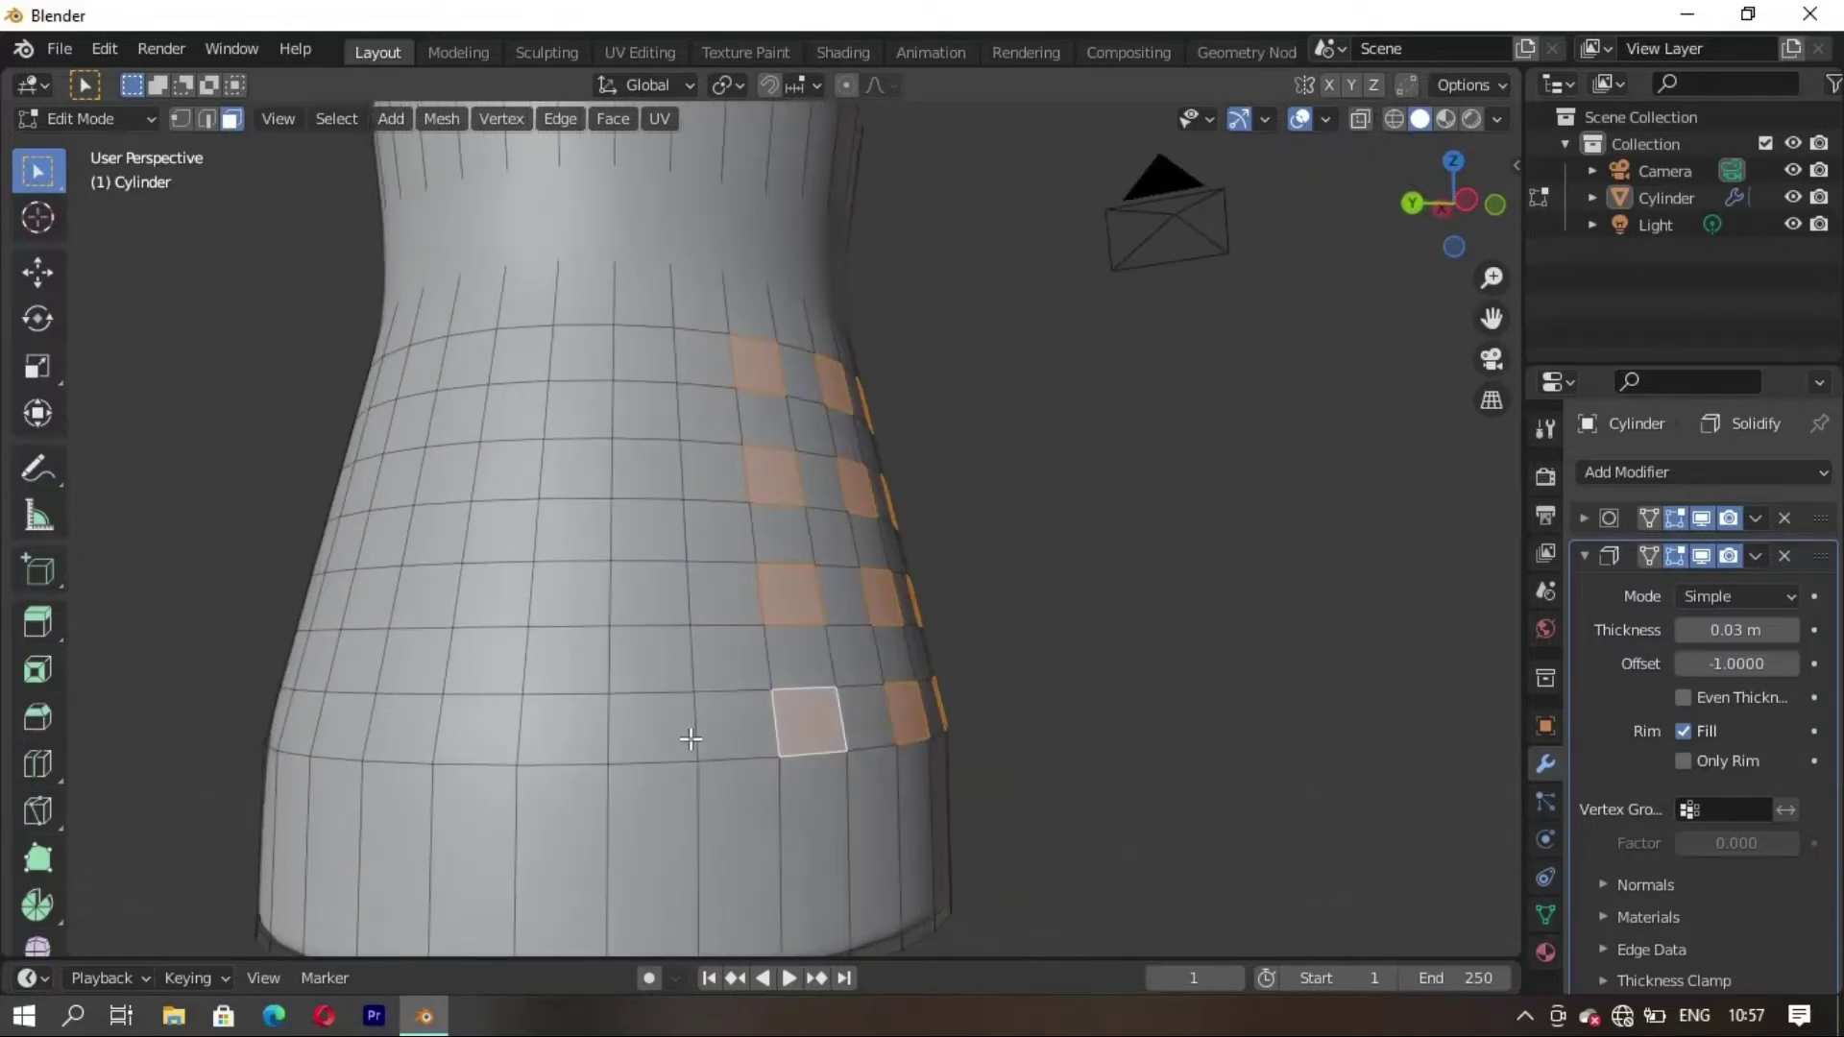
{"action": "left_click", "coordinate": [653, 730], "text": "shift"}
{"action": "left_click", "coordinate": [647, 593], "text": "shift"}
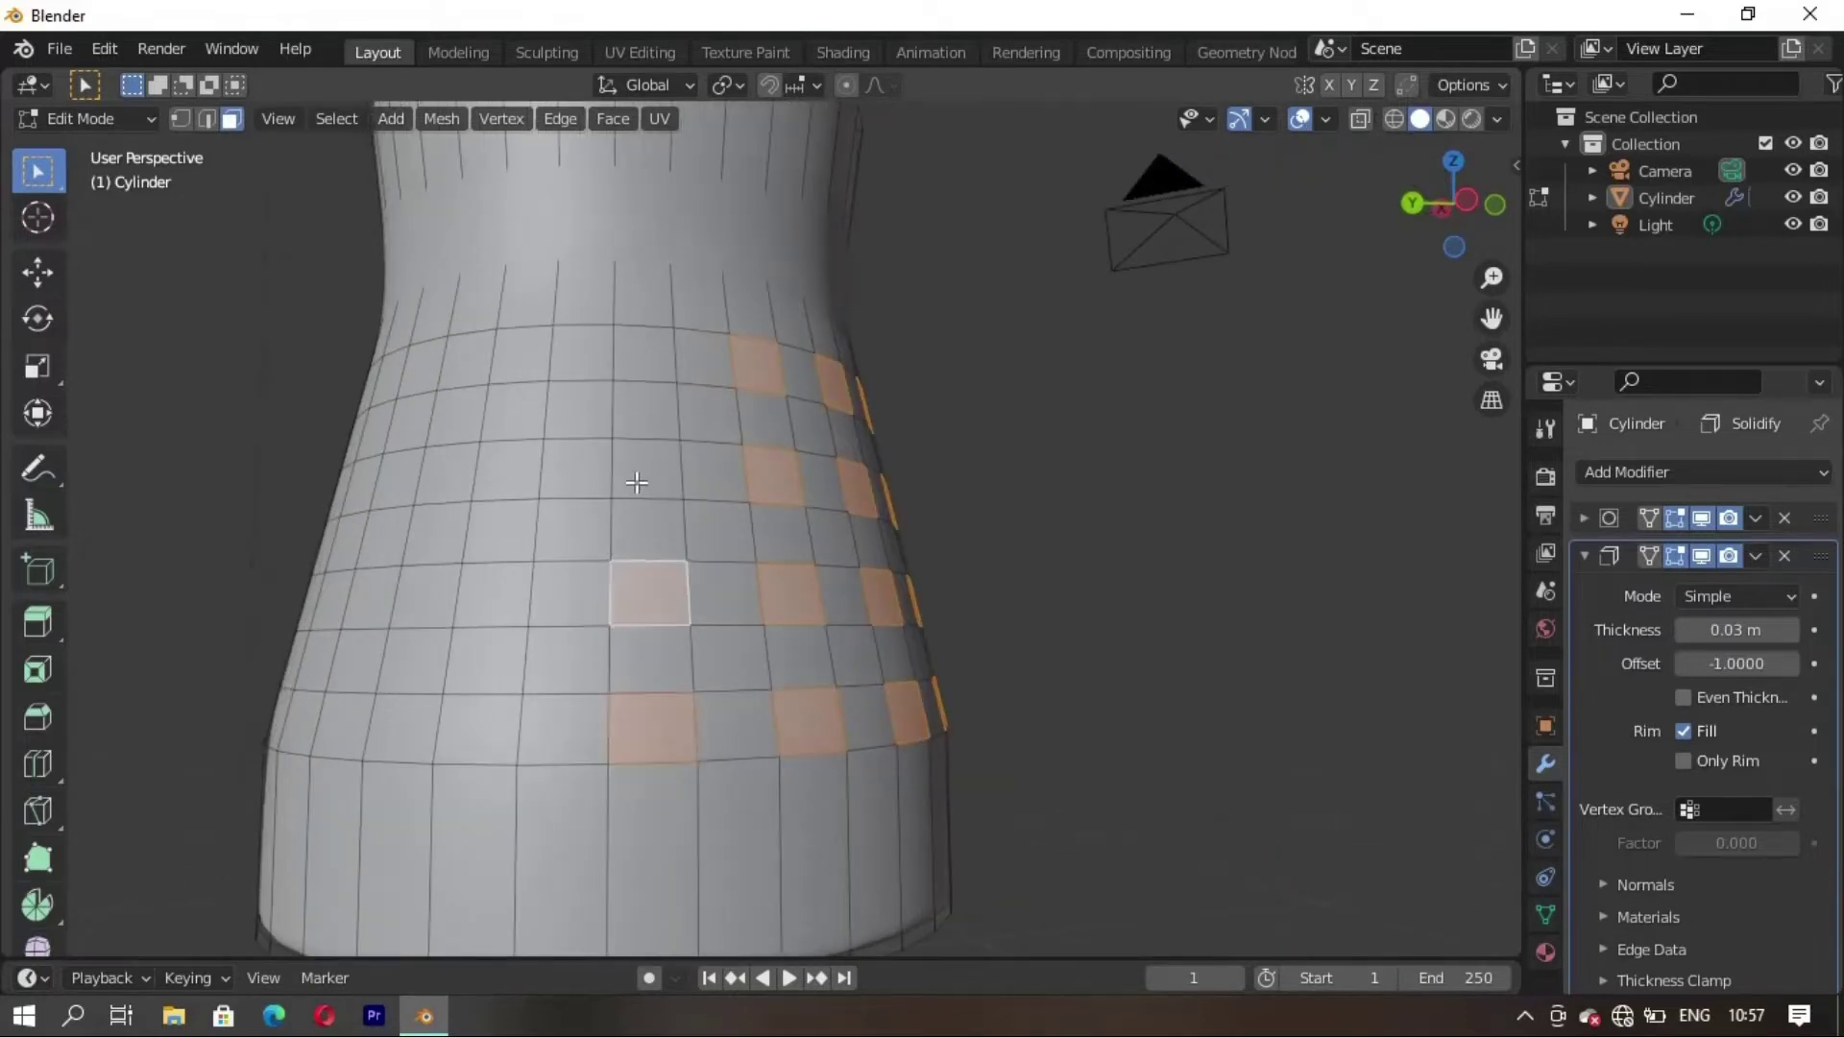
{"action": "left_click", "coordinate": [635, 469], "text": "shift"}
{"action": "left_click", "coordinate": [633, 373], "text": "shift"}
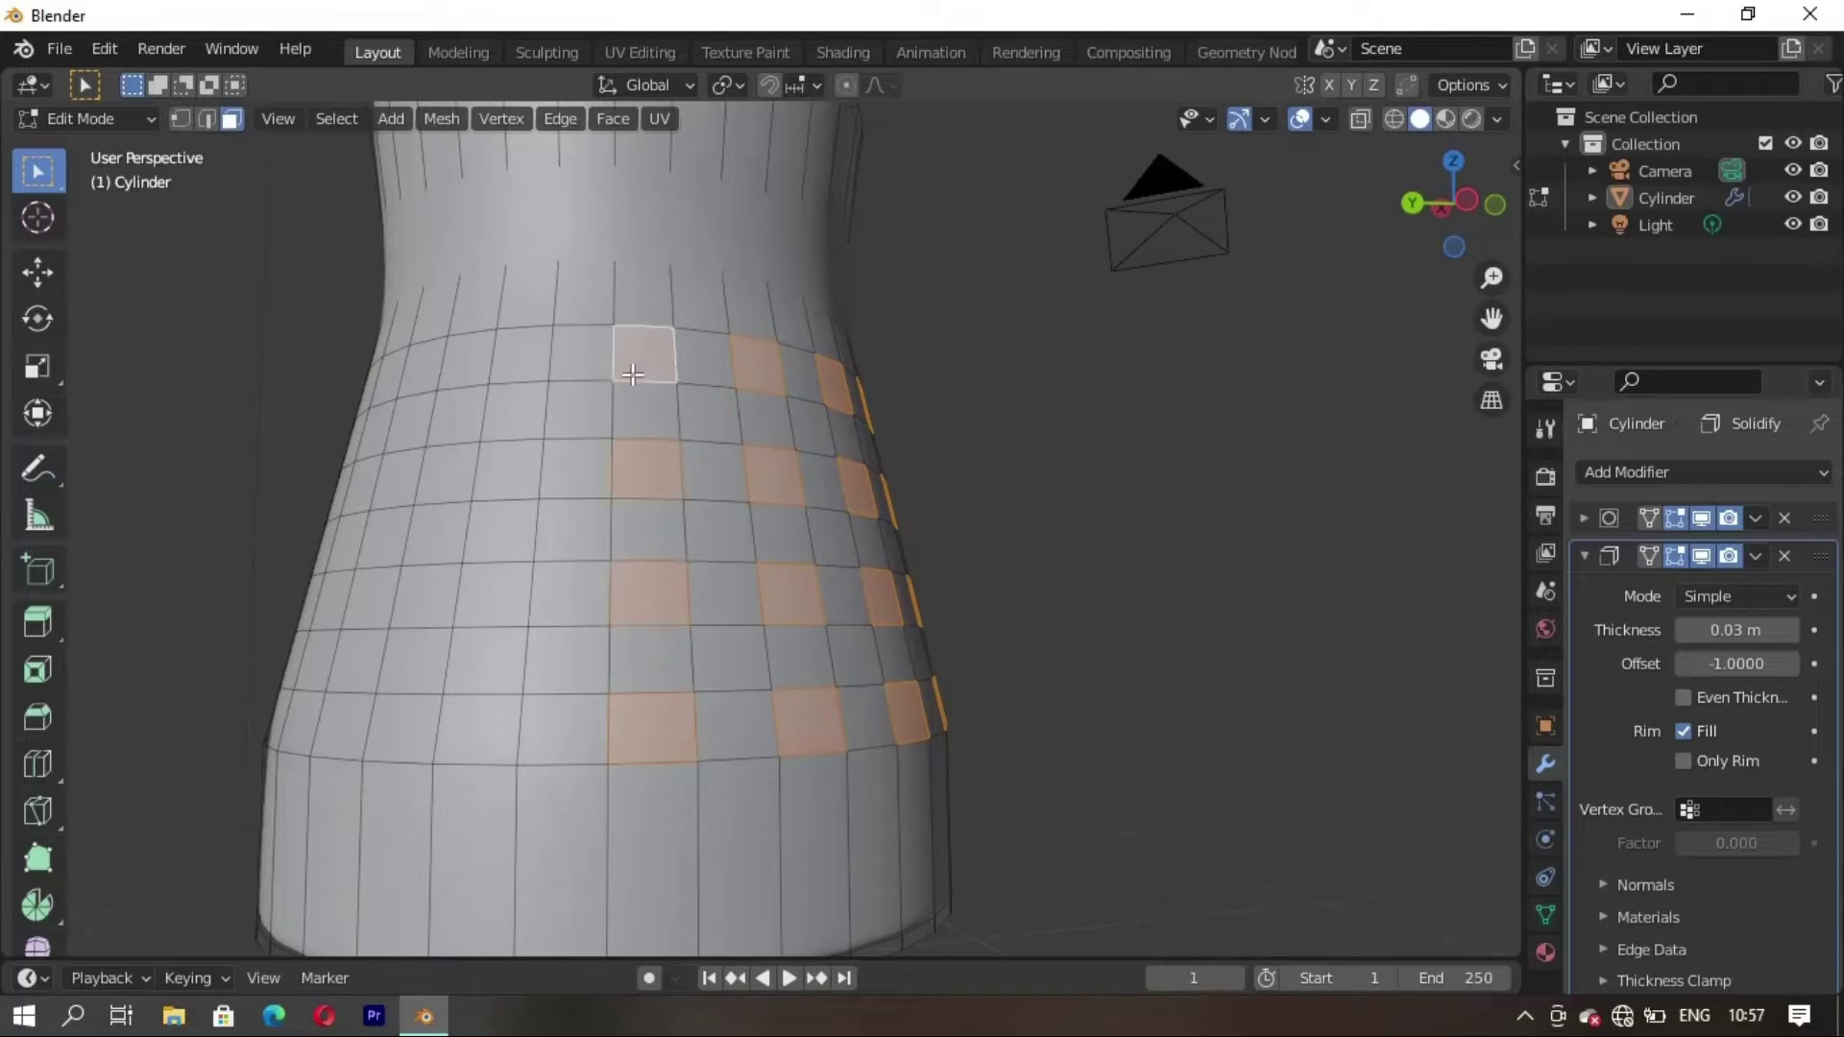
Extend the checker selection to further columns, including faces hidden round the side
{"action": "left_click", "coordinate": [519, 357], "text": "shift"}
{"action": "left_click", "coordinate": [506, 476], "text": "shift"}
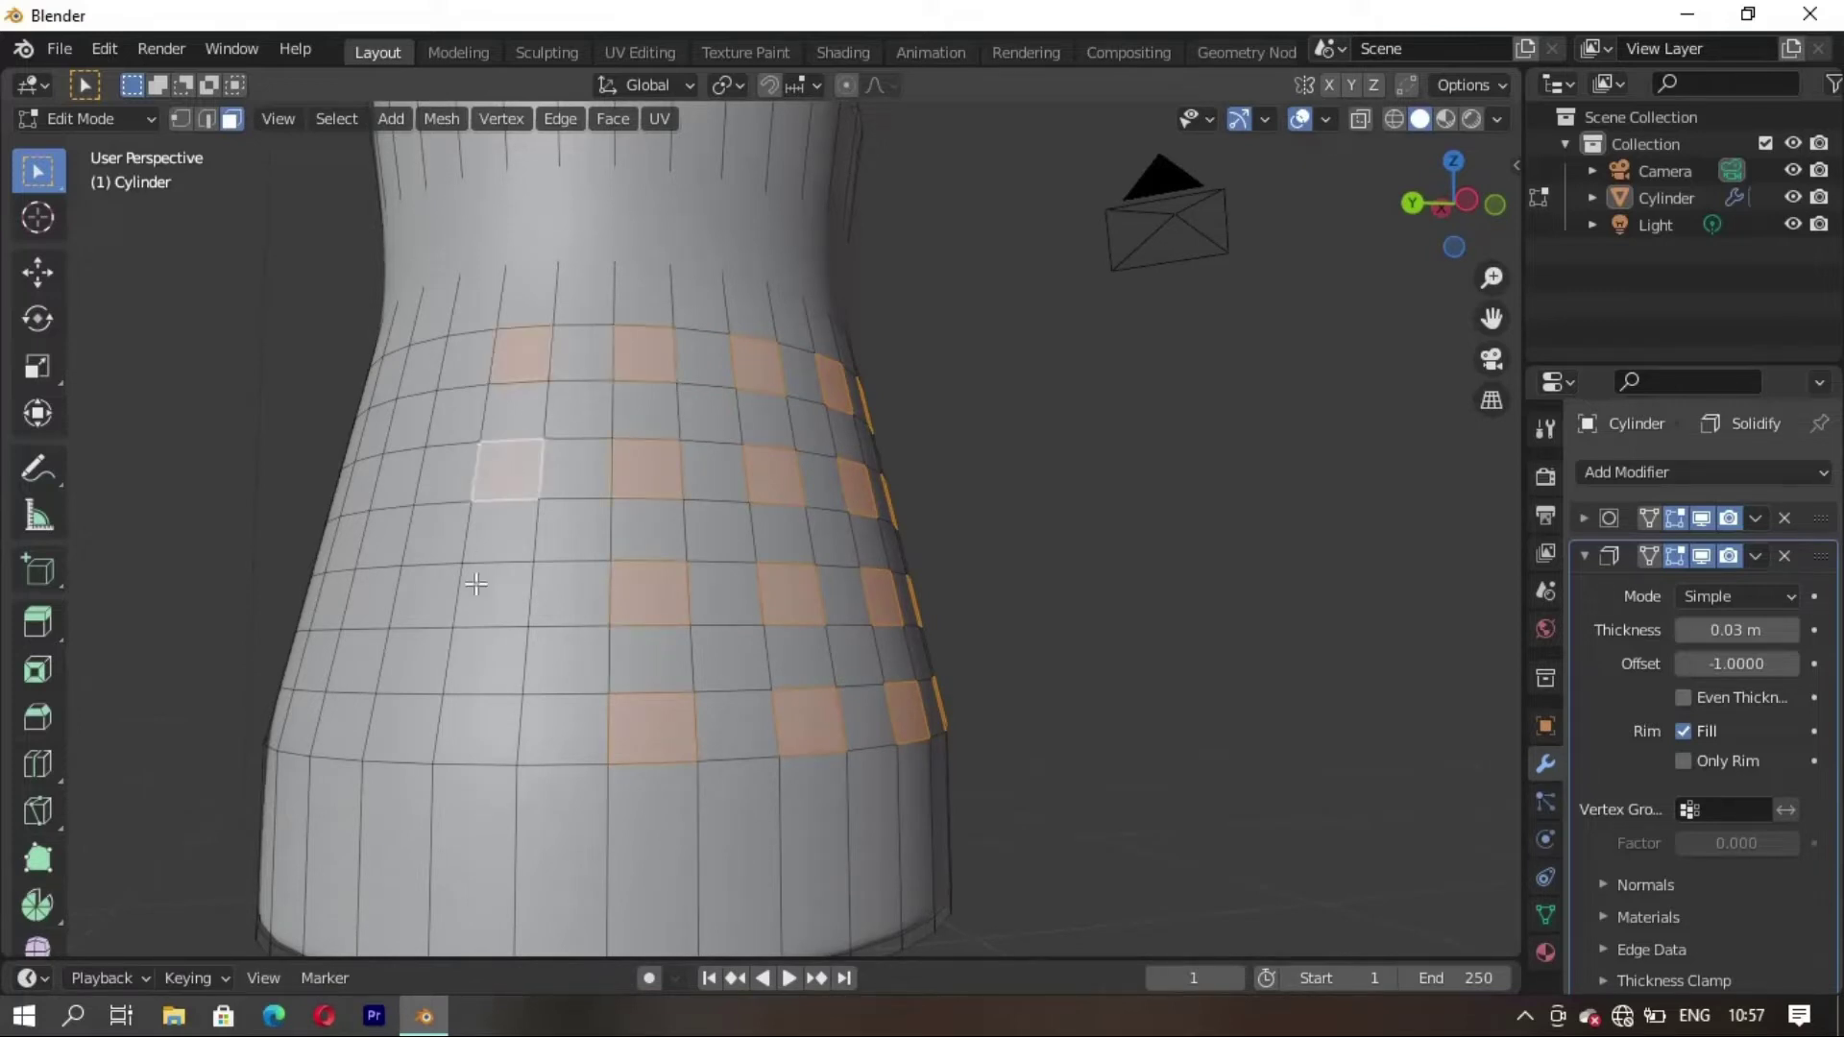
{"action": "left_click", "coordinate": [474, 600], "text": "shift"}
{"action": "left_click", "coordinate": [476, 725], "text": "shift"}
{"action": "middle_click_drag", "start_coordinate": [481, 730], "coordinate": [771, 691]}
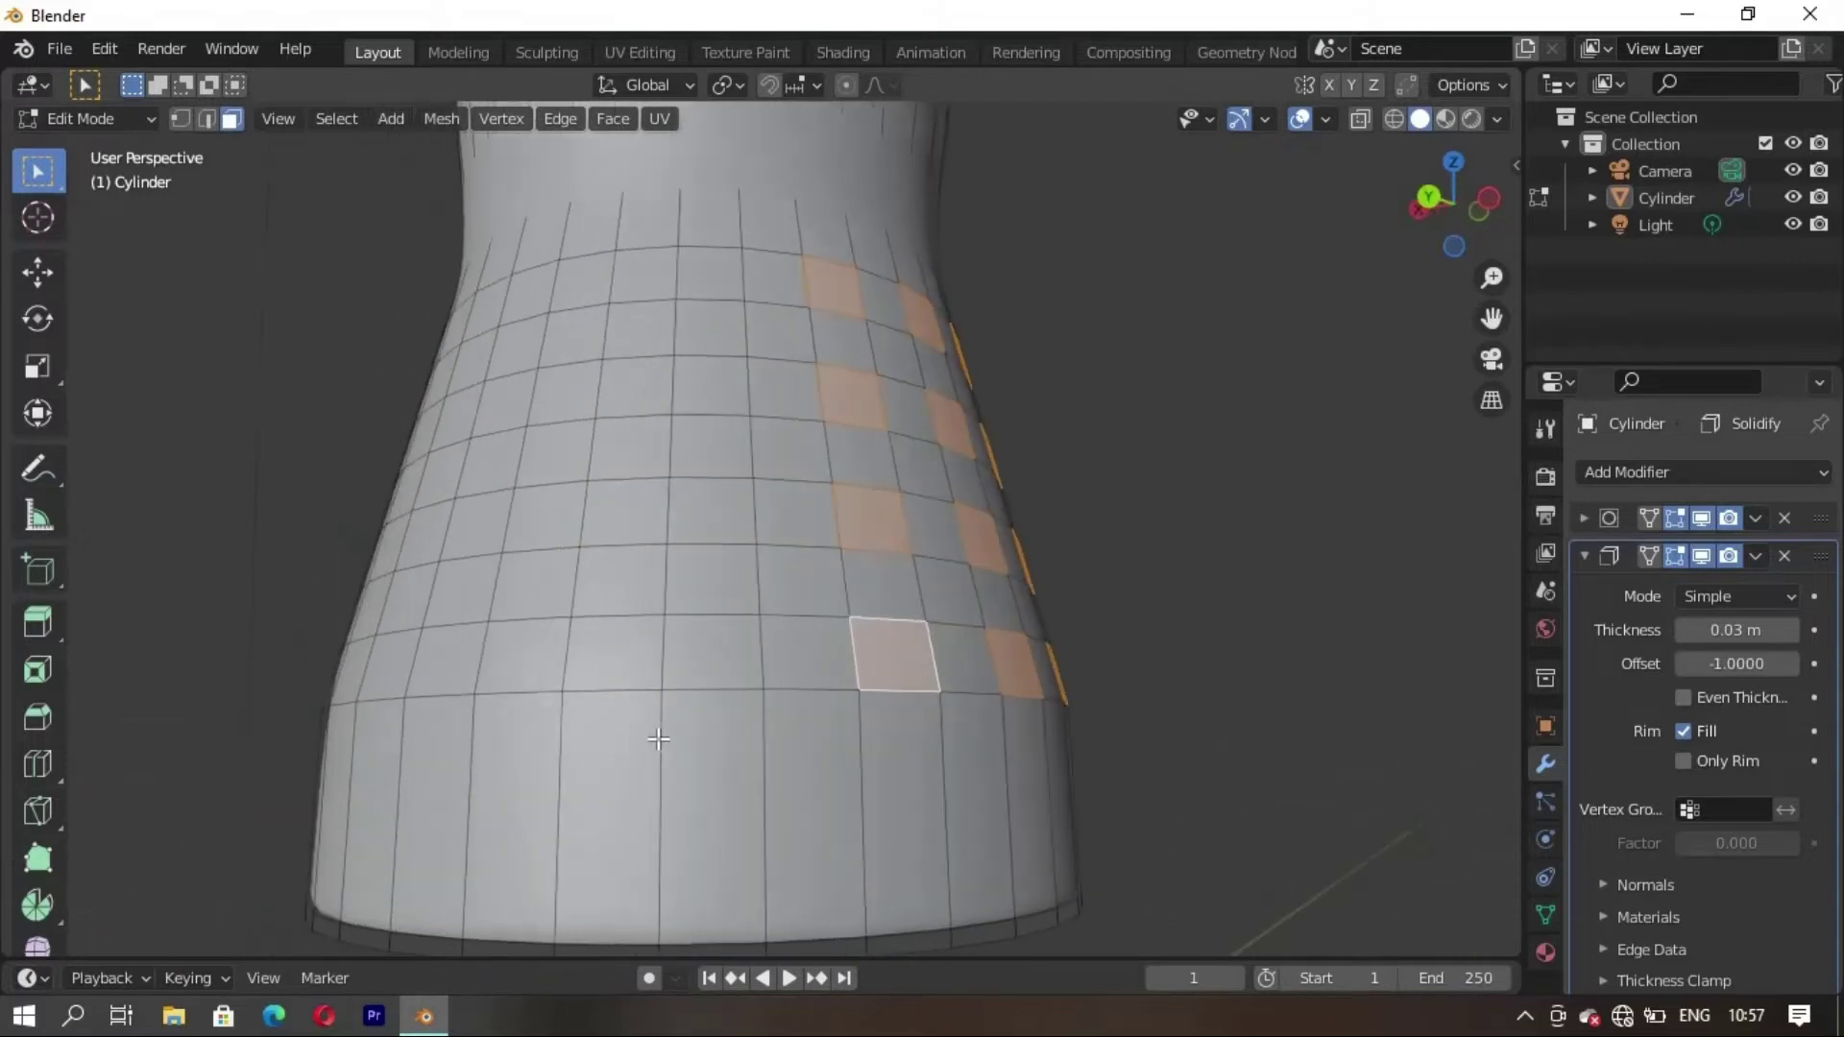
{"action": "left_click", "coordinate": [827, 693], "text": "shift"}
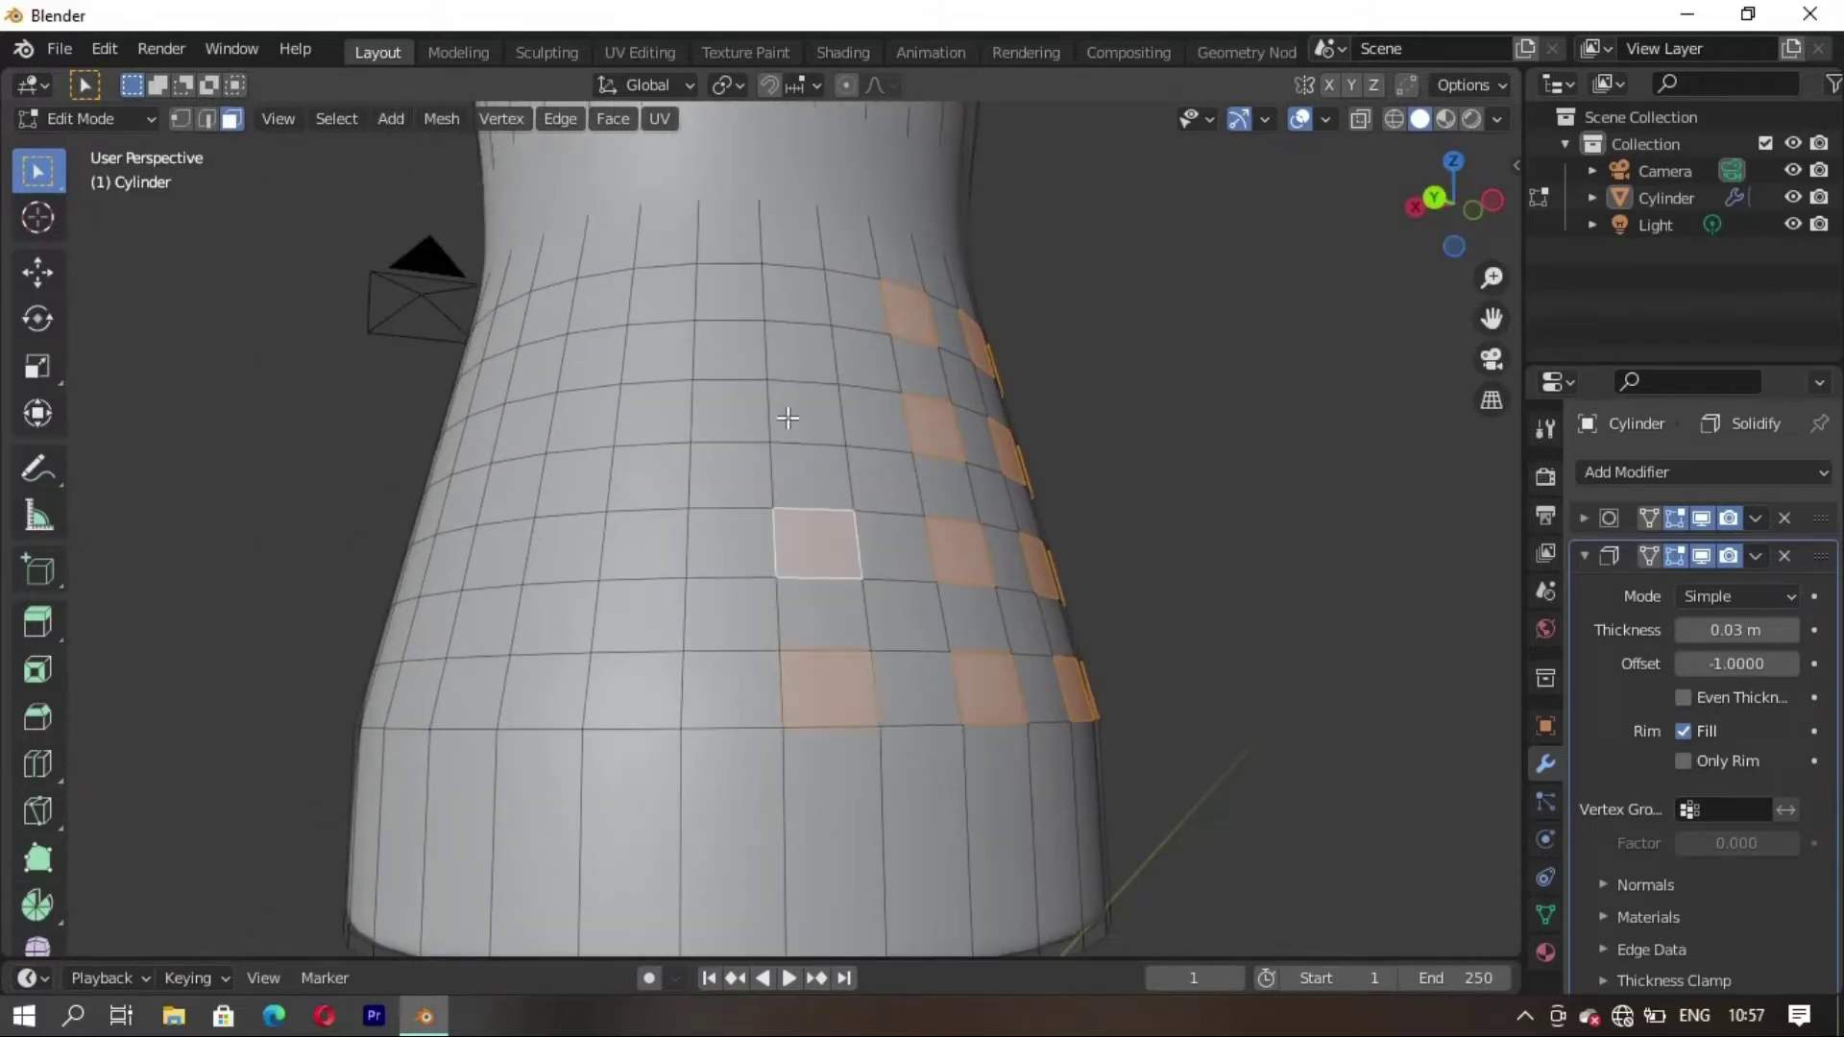
{"action": "left_click", "coordinate": [806, 518], "text": "shift"}
{"action": "left_click", "coordinate": [805, 413], "text": "shift"}
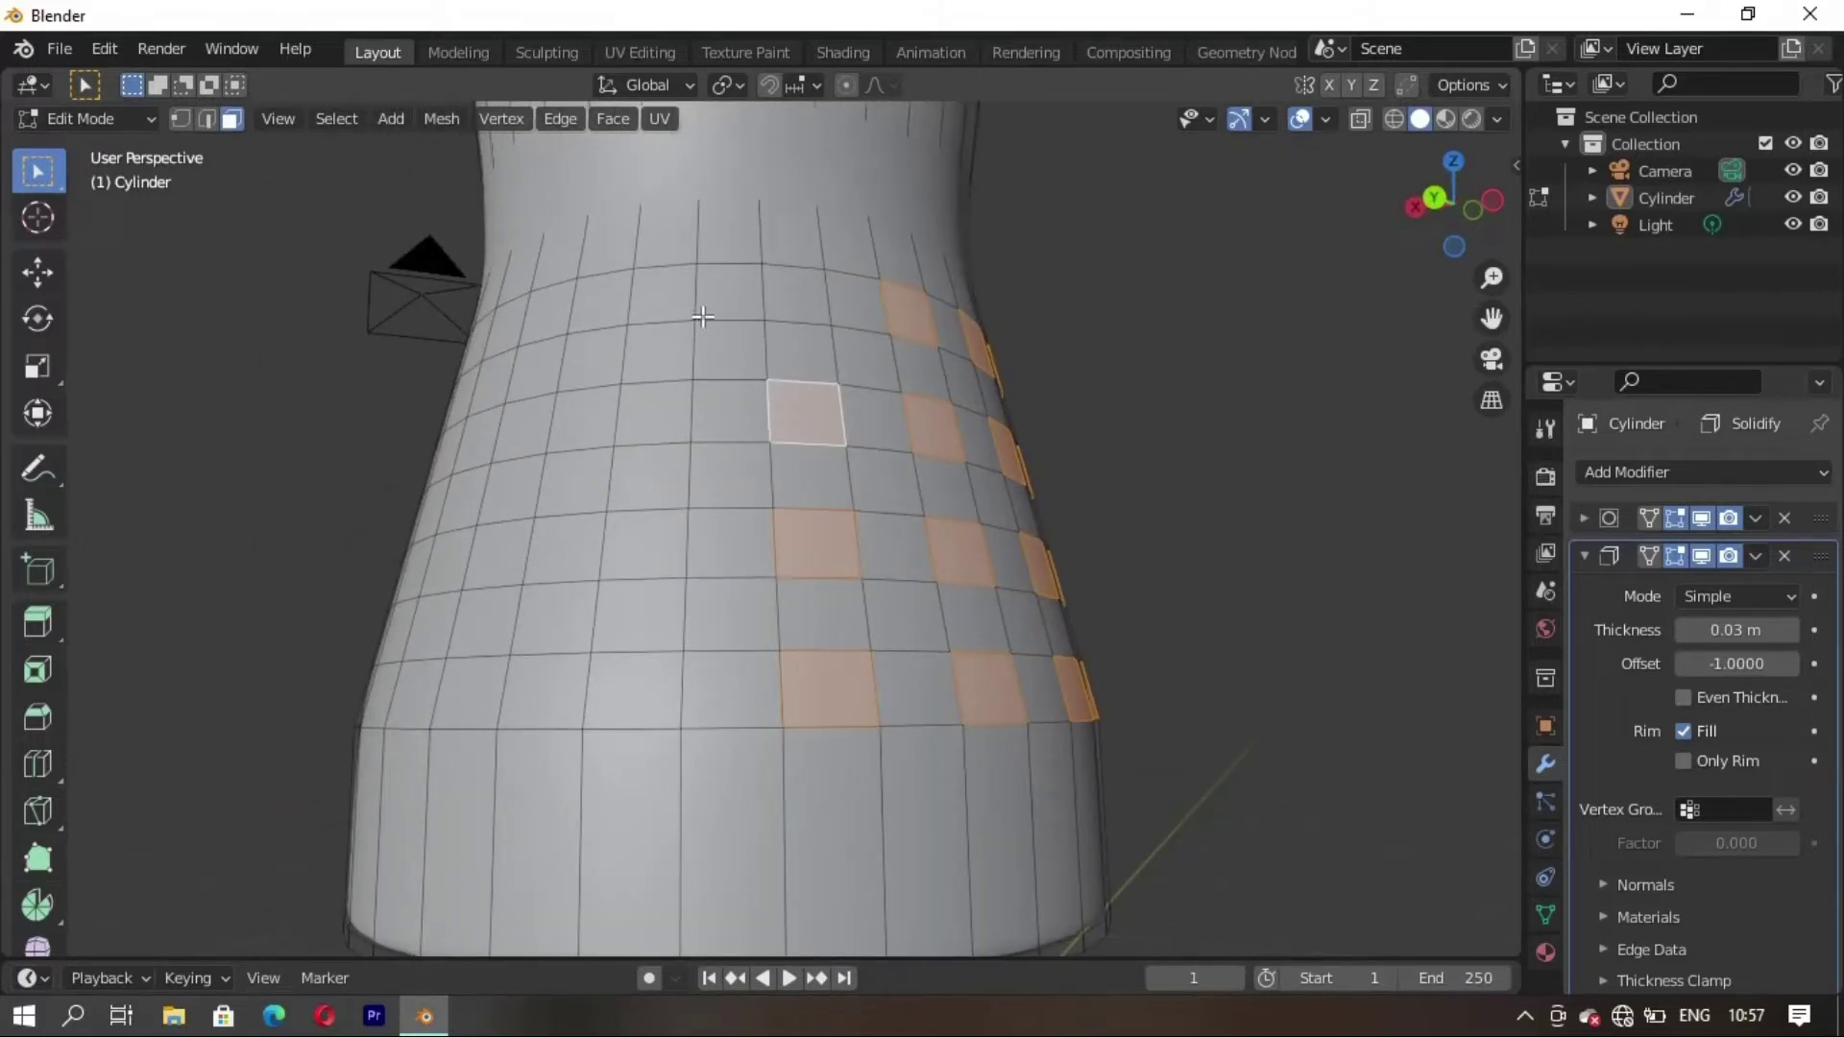
{"action": "left_click", "coordinate": [794, 296], "text": "shift"}
{"action": "left_click", "coordinate": [666, 293], "text": "shift"}
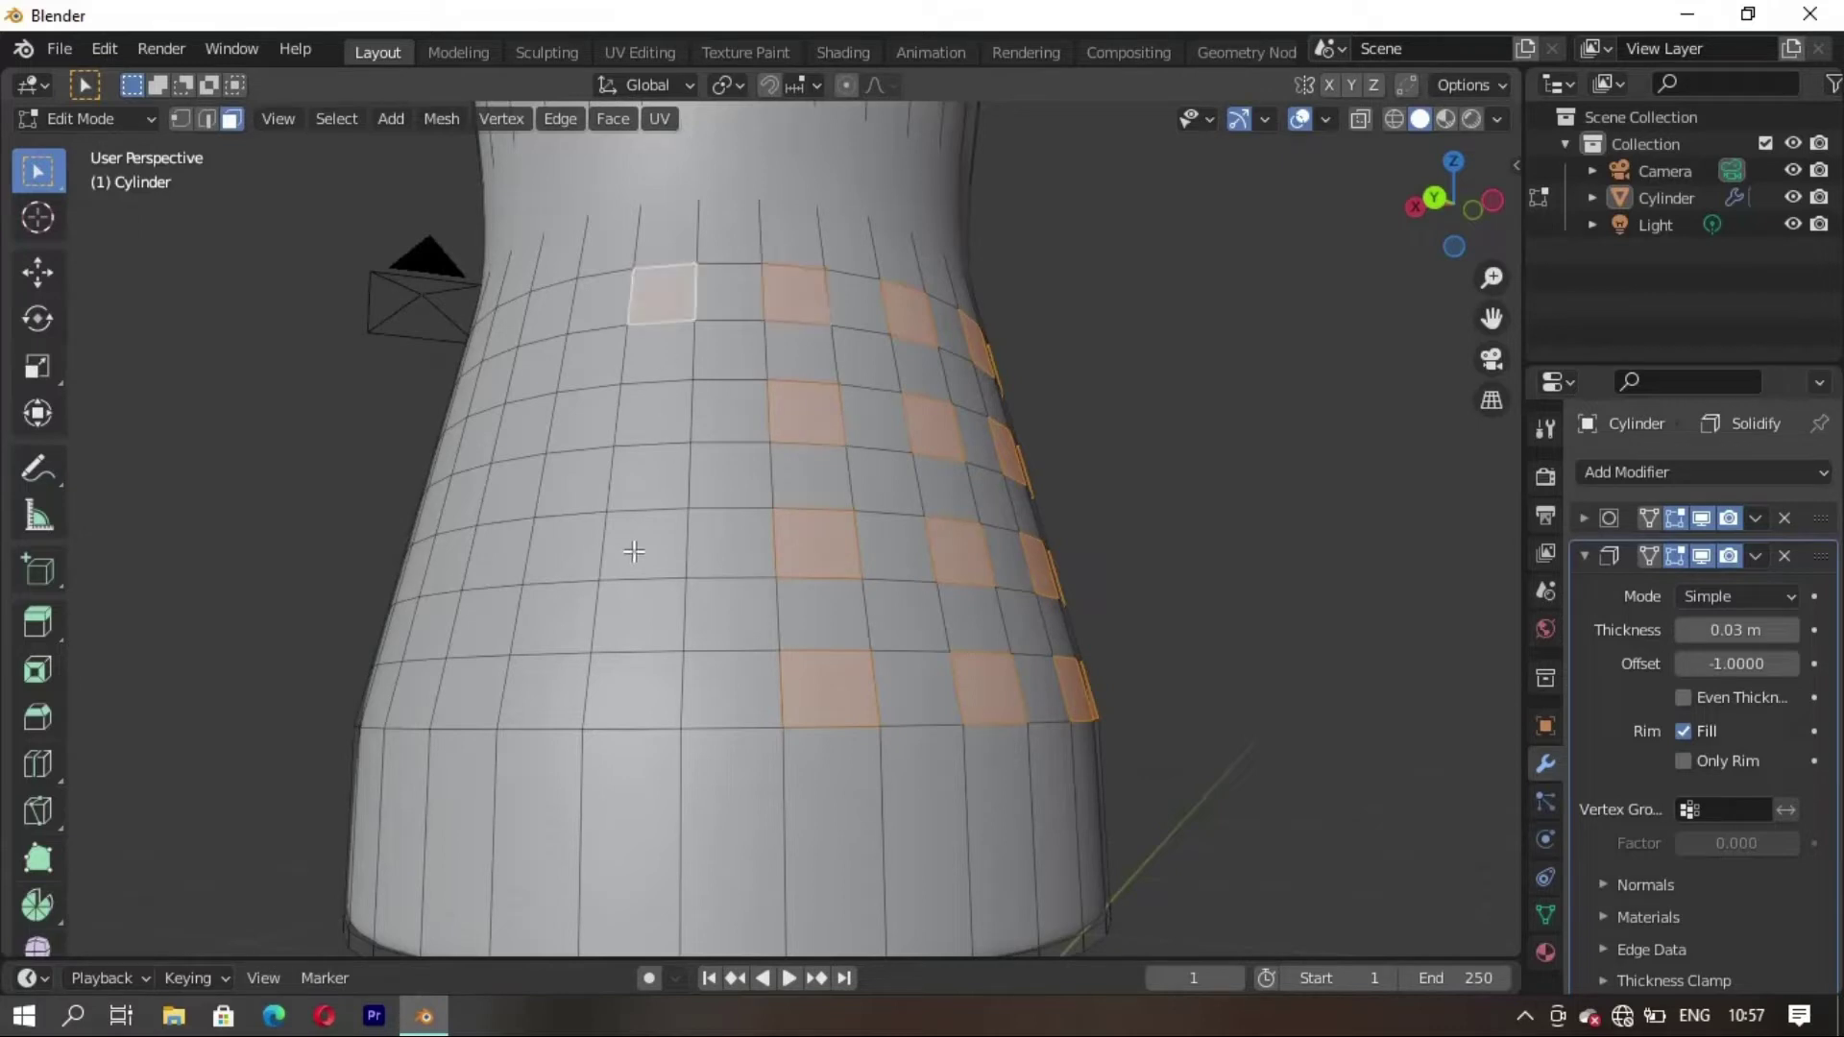
{"action": "left_click", "coordinate": [649, 478], "text": "shift"}
Add alternating faces in the next two columns around the cup's middle band
{"action": "left_click", "coordinate": [629, 689], "text": "shift"}
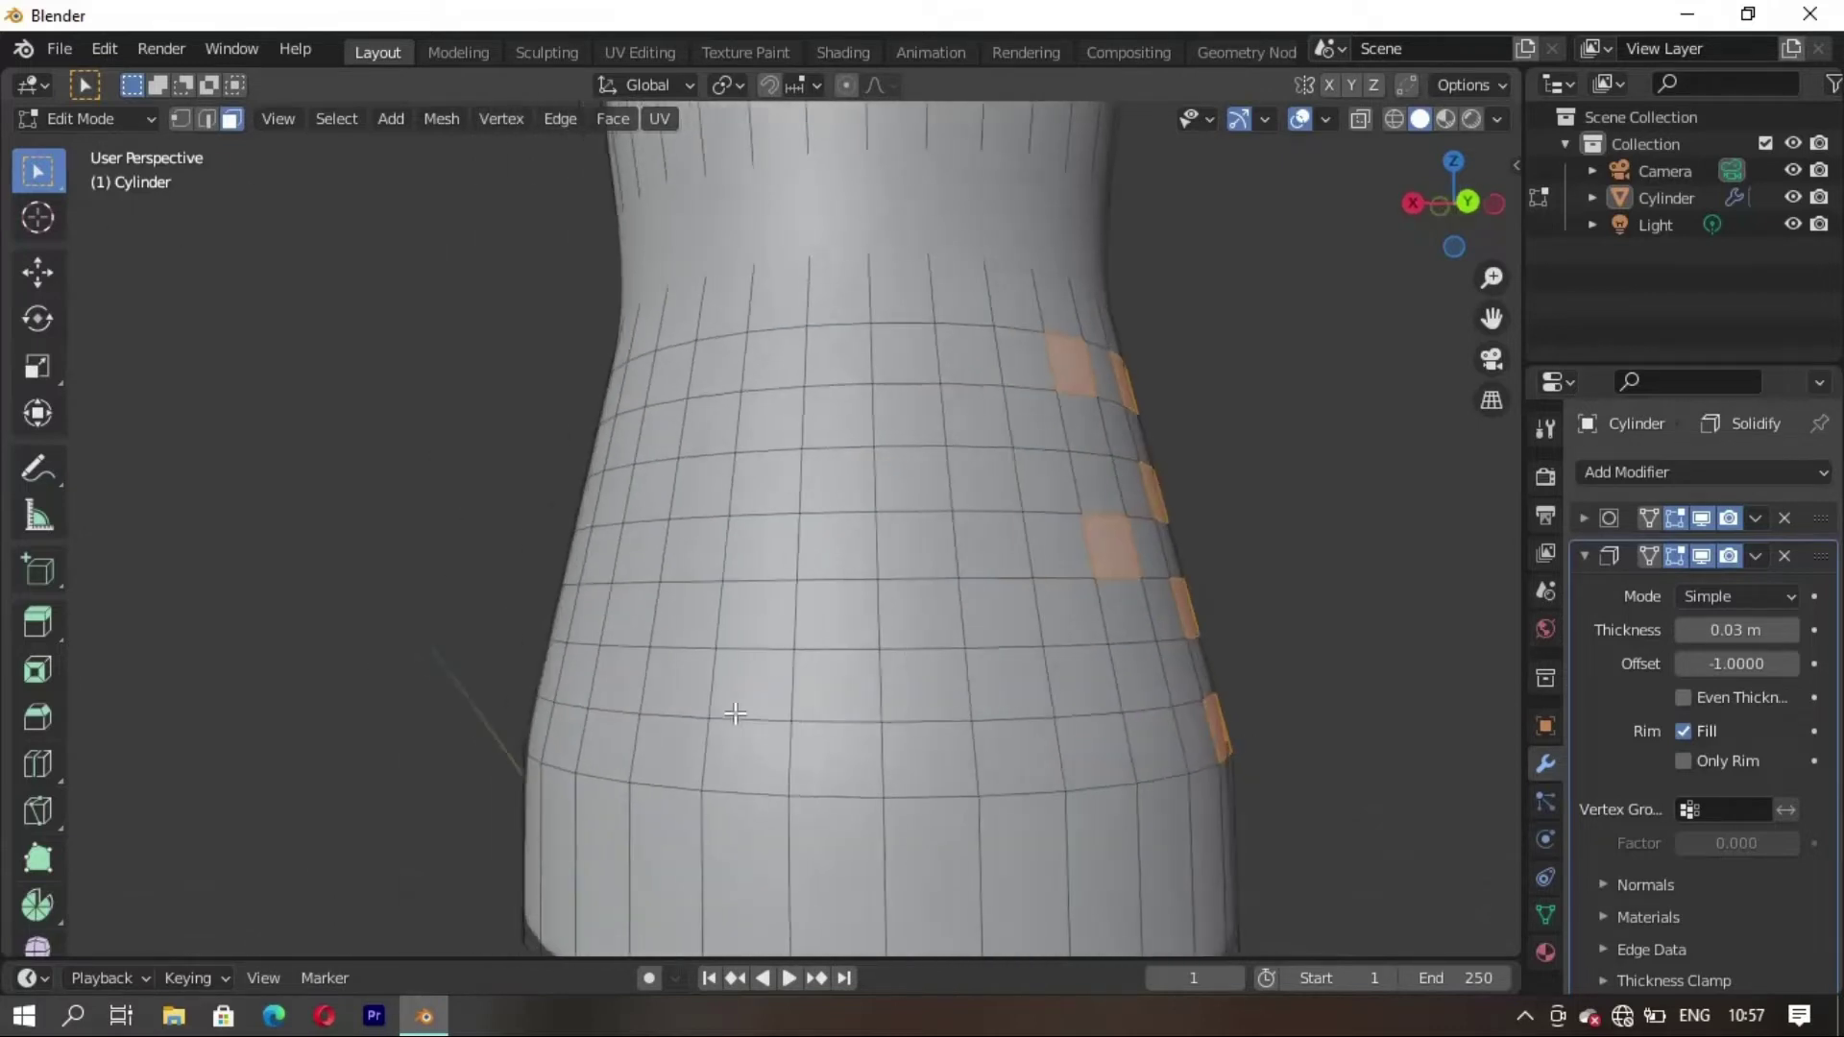
{"action": "middle_click_drag", "start_coordinate": [618, 696], "coordinate": [883, 643]}
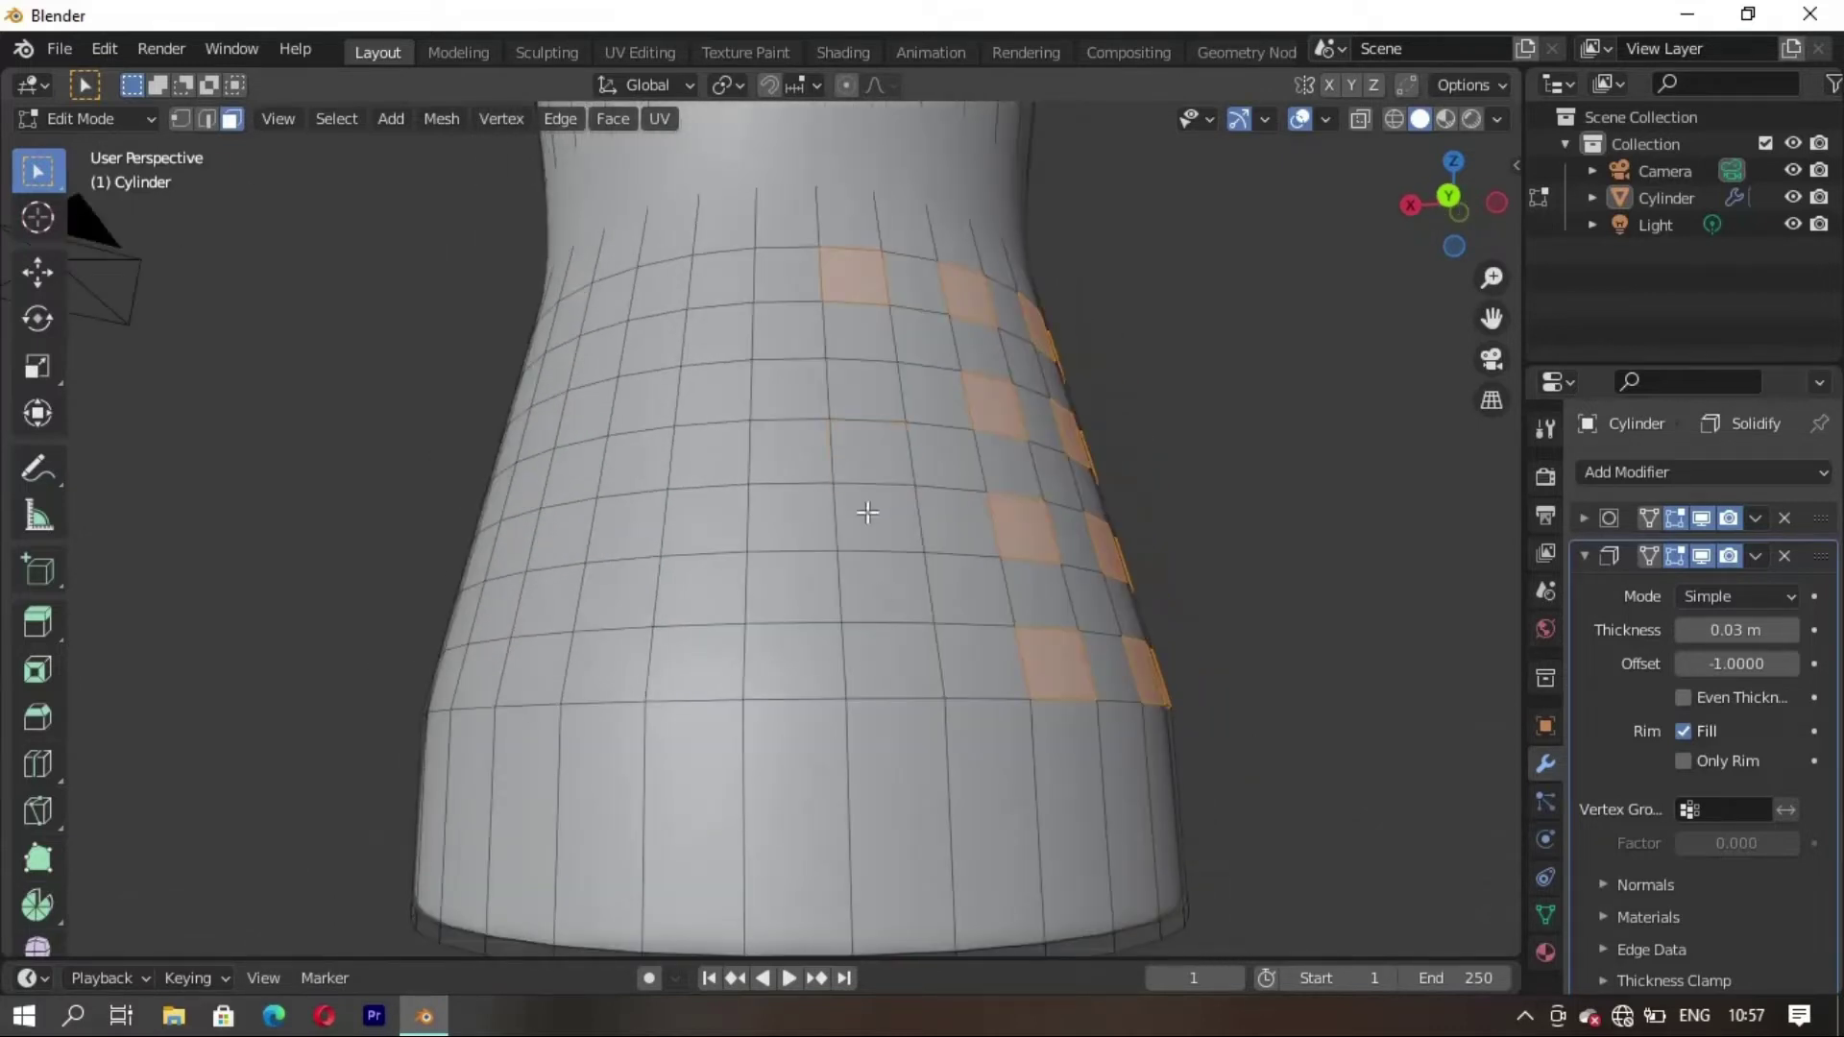
{"action": "left_click", "coordinate": [857, 390], "text": "shift"}
{"action": "left_click", "coordinate": [895, 514], "text": "shift"}
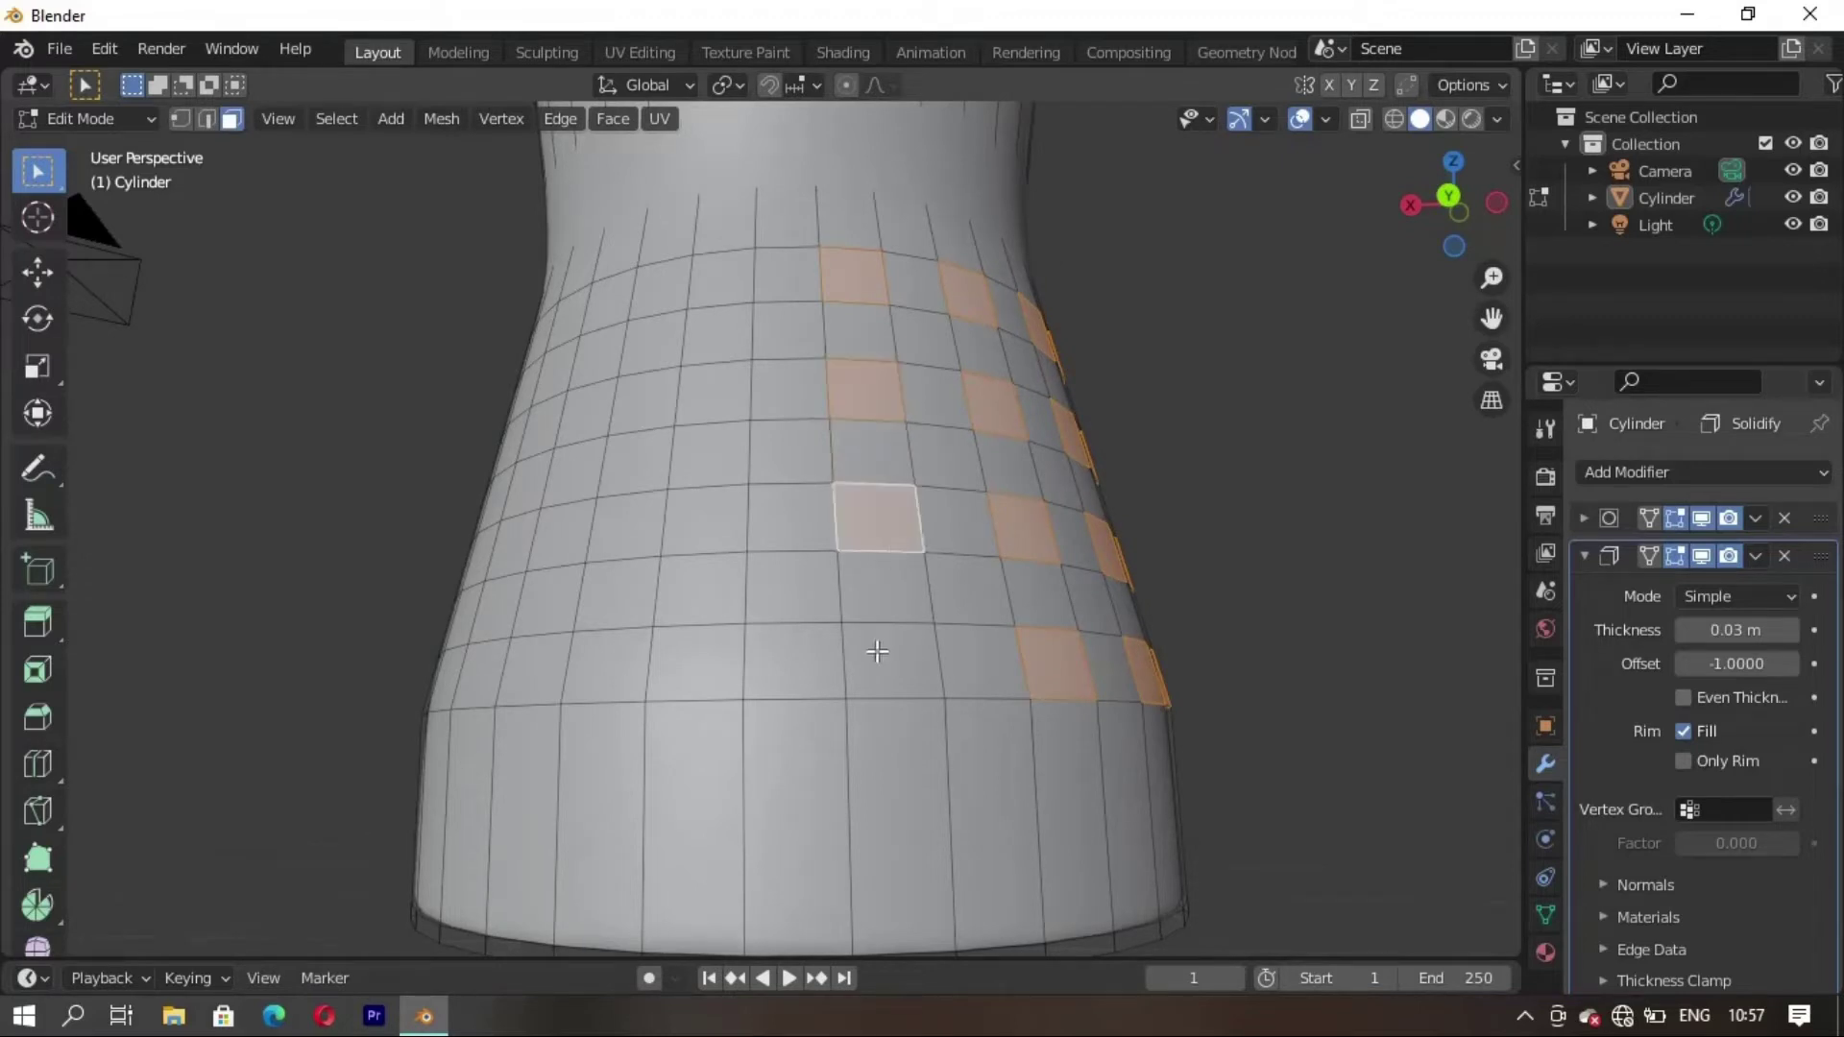
{"action": "left_click", "coordinate": [868, 651], "text": "shift"}
{"action": "mouse_move", "coordinate": [866, 655]}
{"action": "middle_mouse_down"}
{"action": "mouse_move", "coordinate": [909, 733]}
{"action": "mouse_move", "coordinate": [996, 725]}
{"action": "middle_mouse_up"}
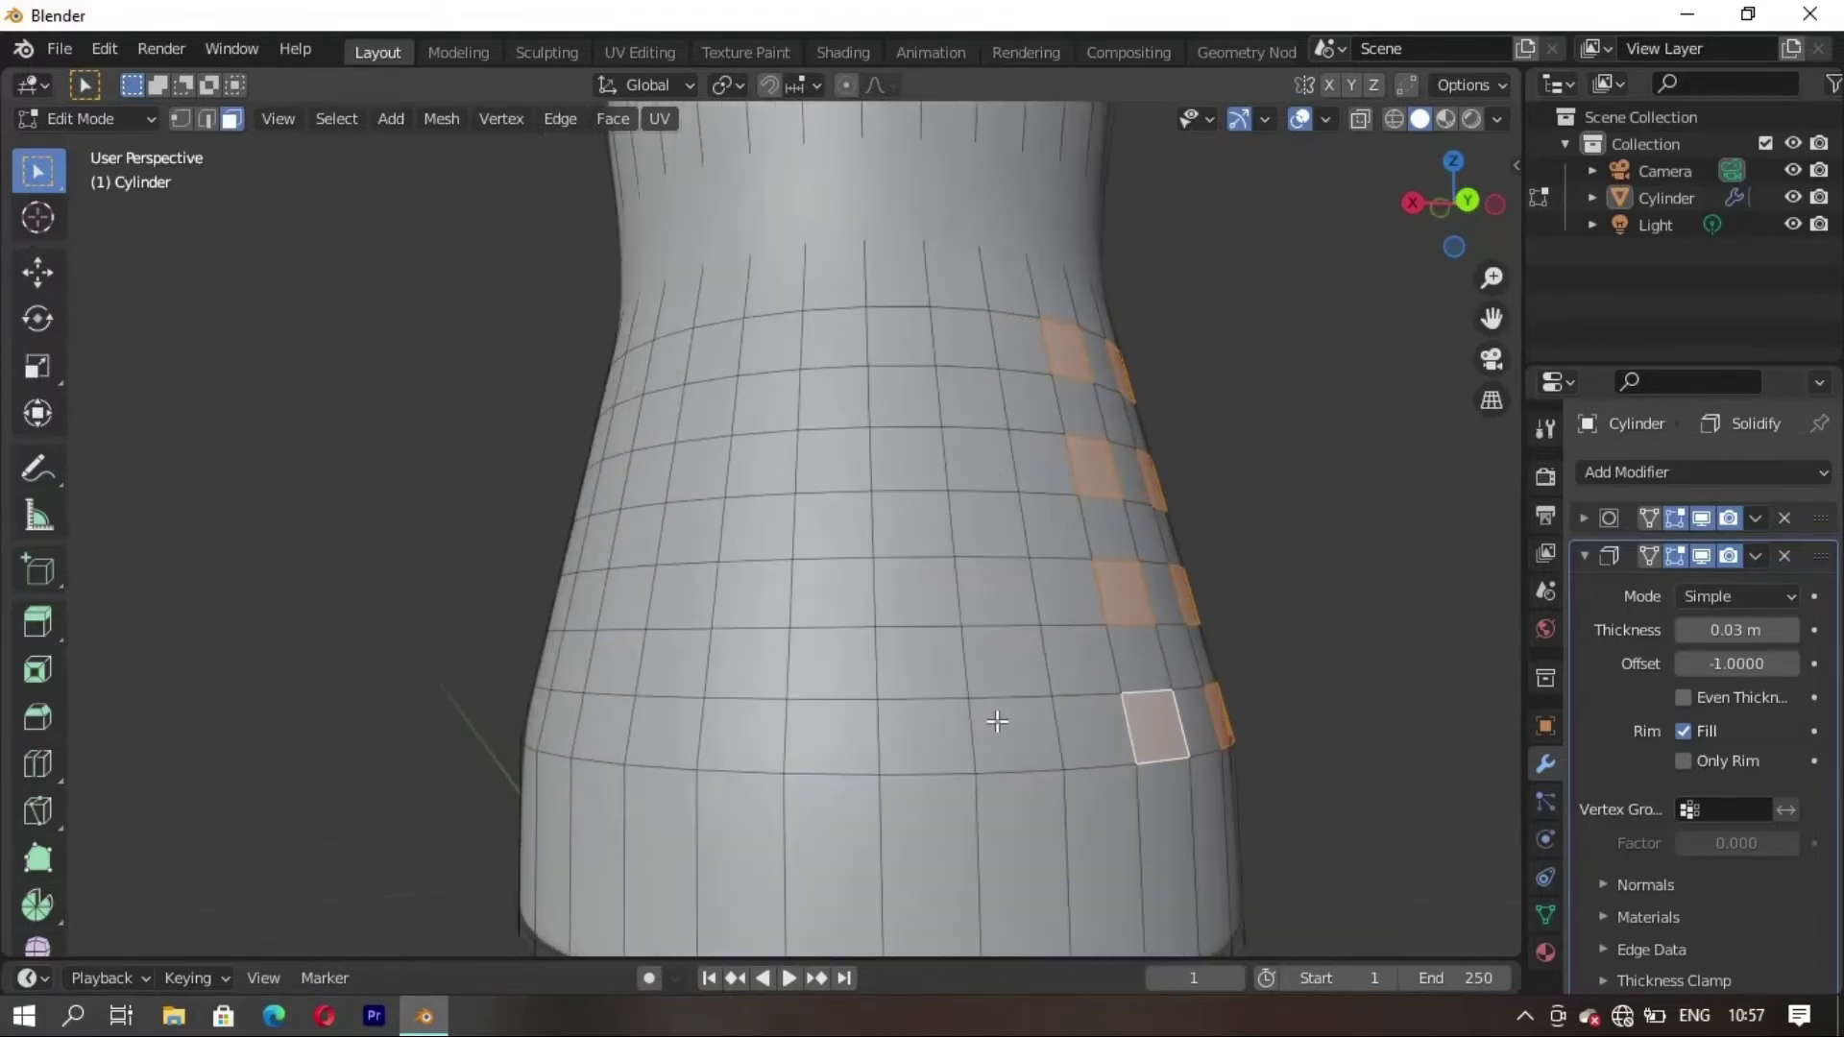
{"action": "left_click", "coordinate": [999, 727], "text": "shift"}
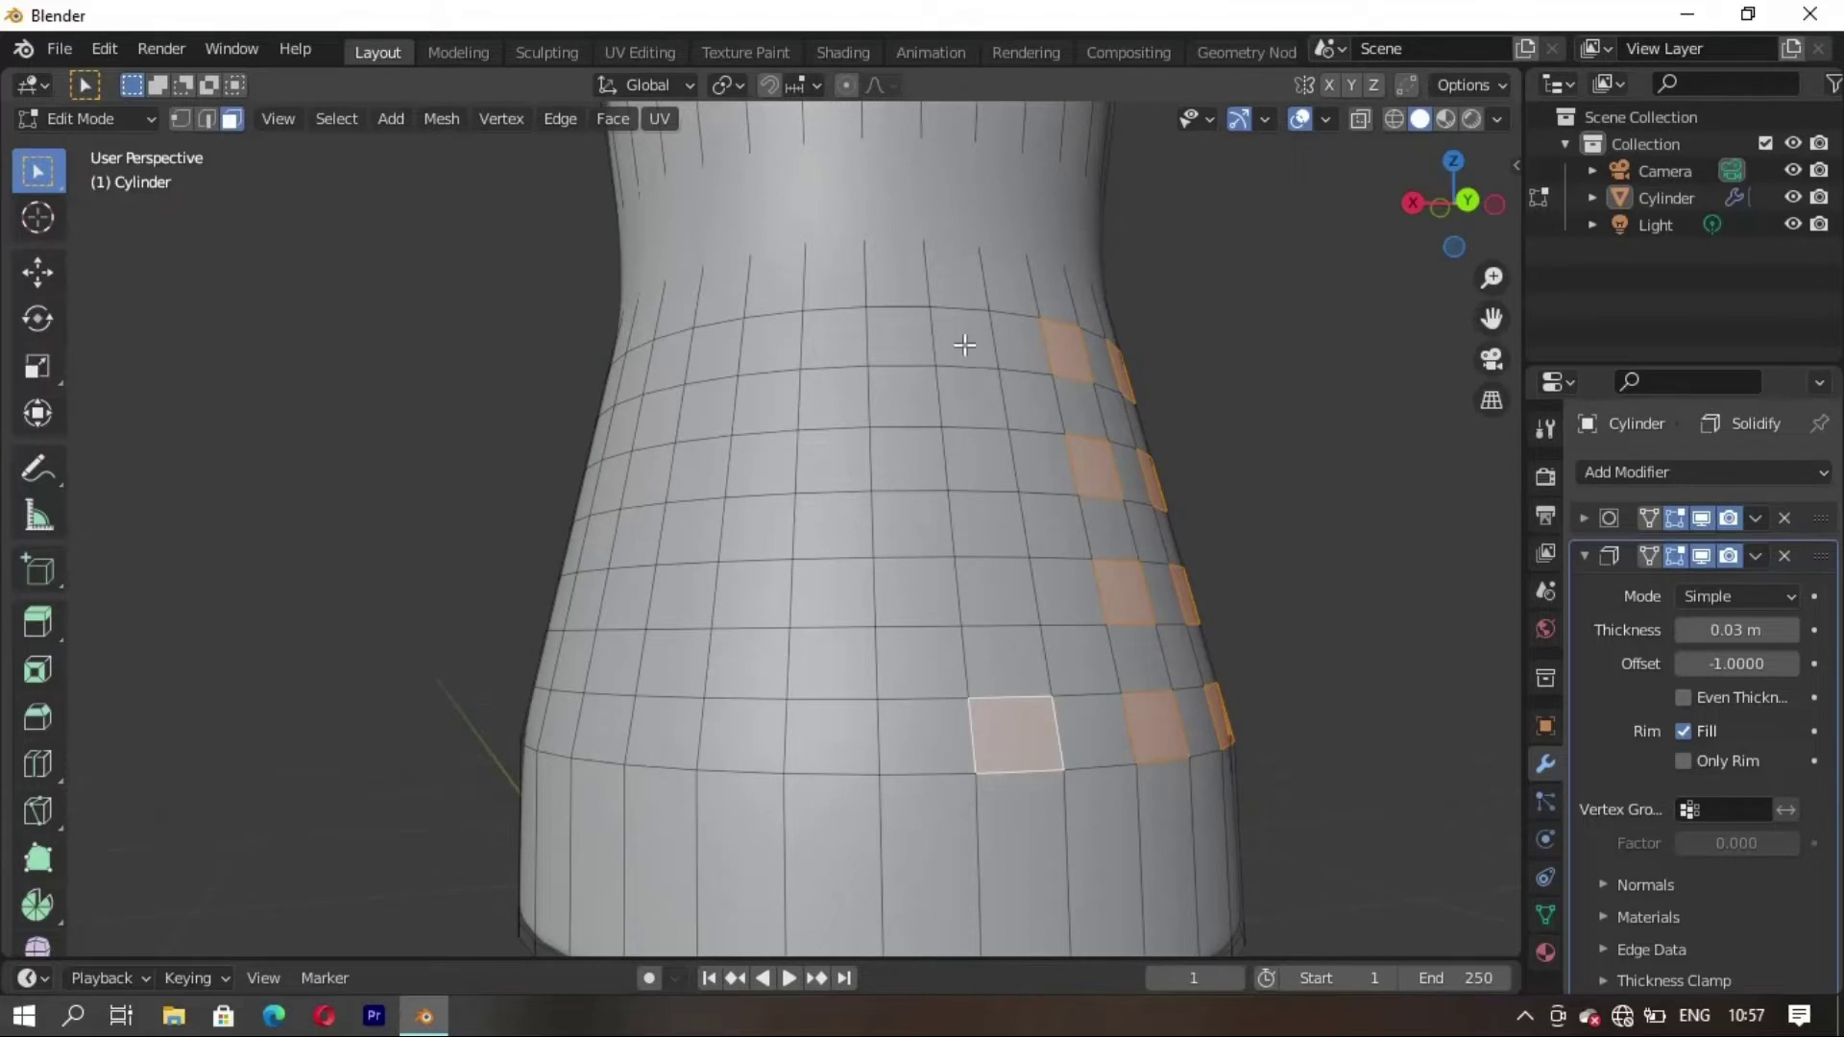
{"action": "left_click", "coordinate": [977, 555], "text": "shift"}
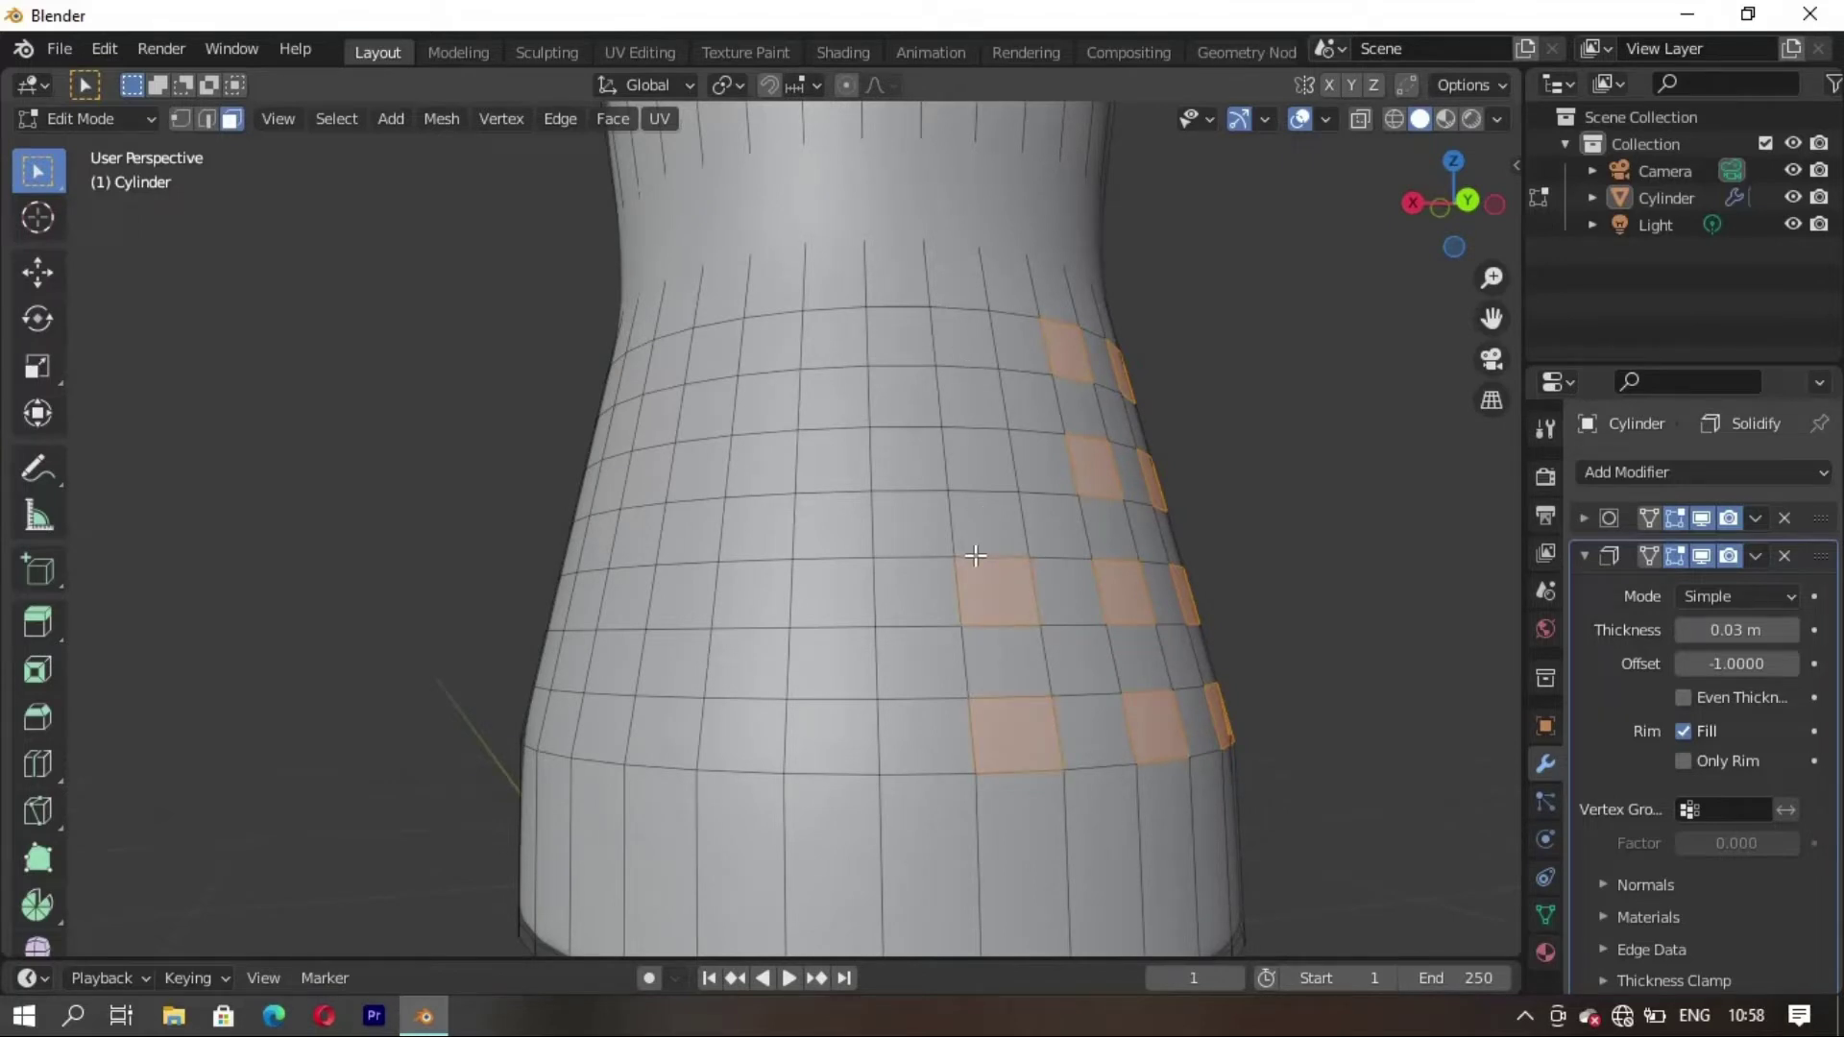
{"action": "left_click", "coordinate": [971, 469], "text": "shift"}
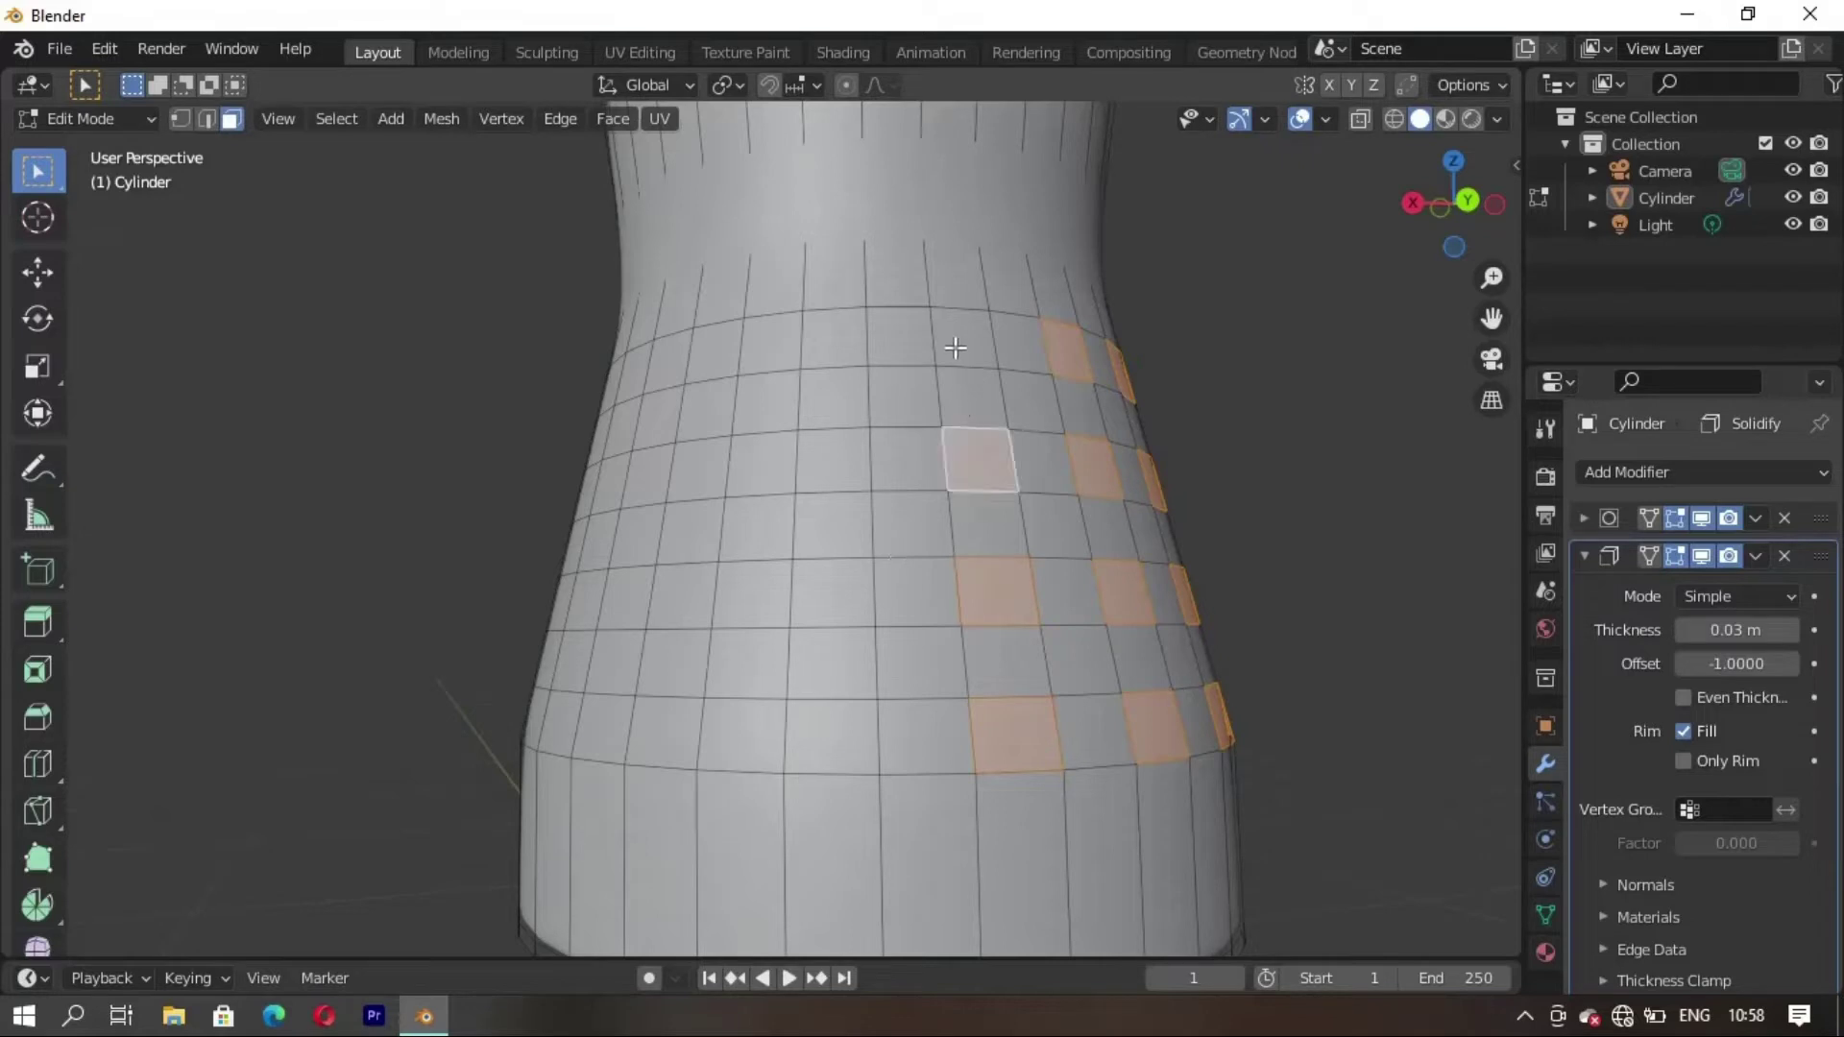
{"action": "left_click", "coordinate": [957, 348], "text": "shift"}
Continue the staggered face pattern across further columns round the band
{"action": "left_click", "coordinate": [834, 354], "text": "shift"}
{"action": "left_click", "coordinate": [824, 459], "text": "shift"}
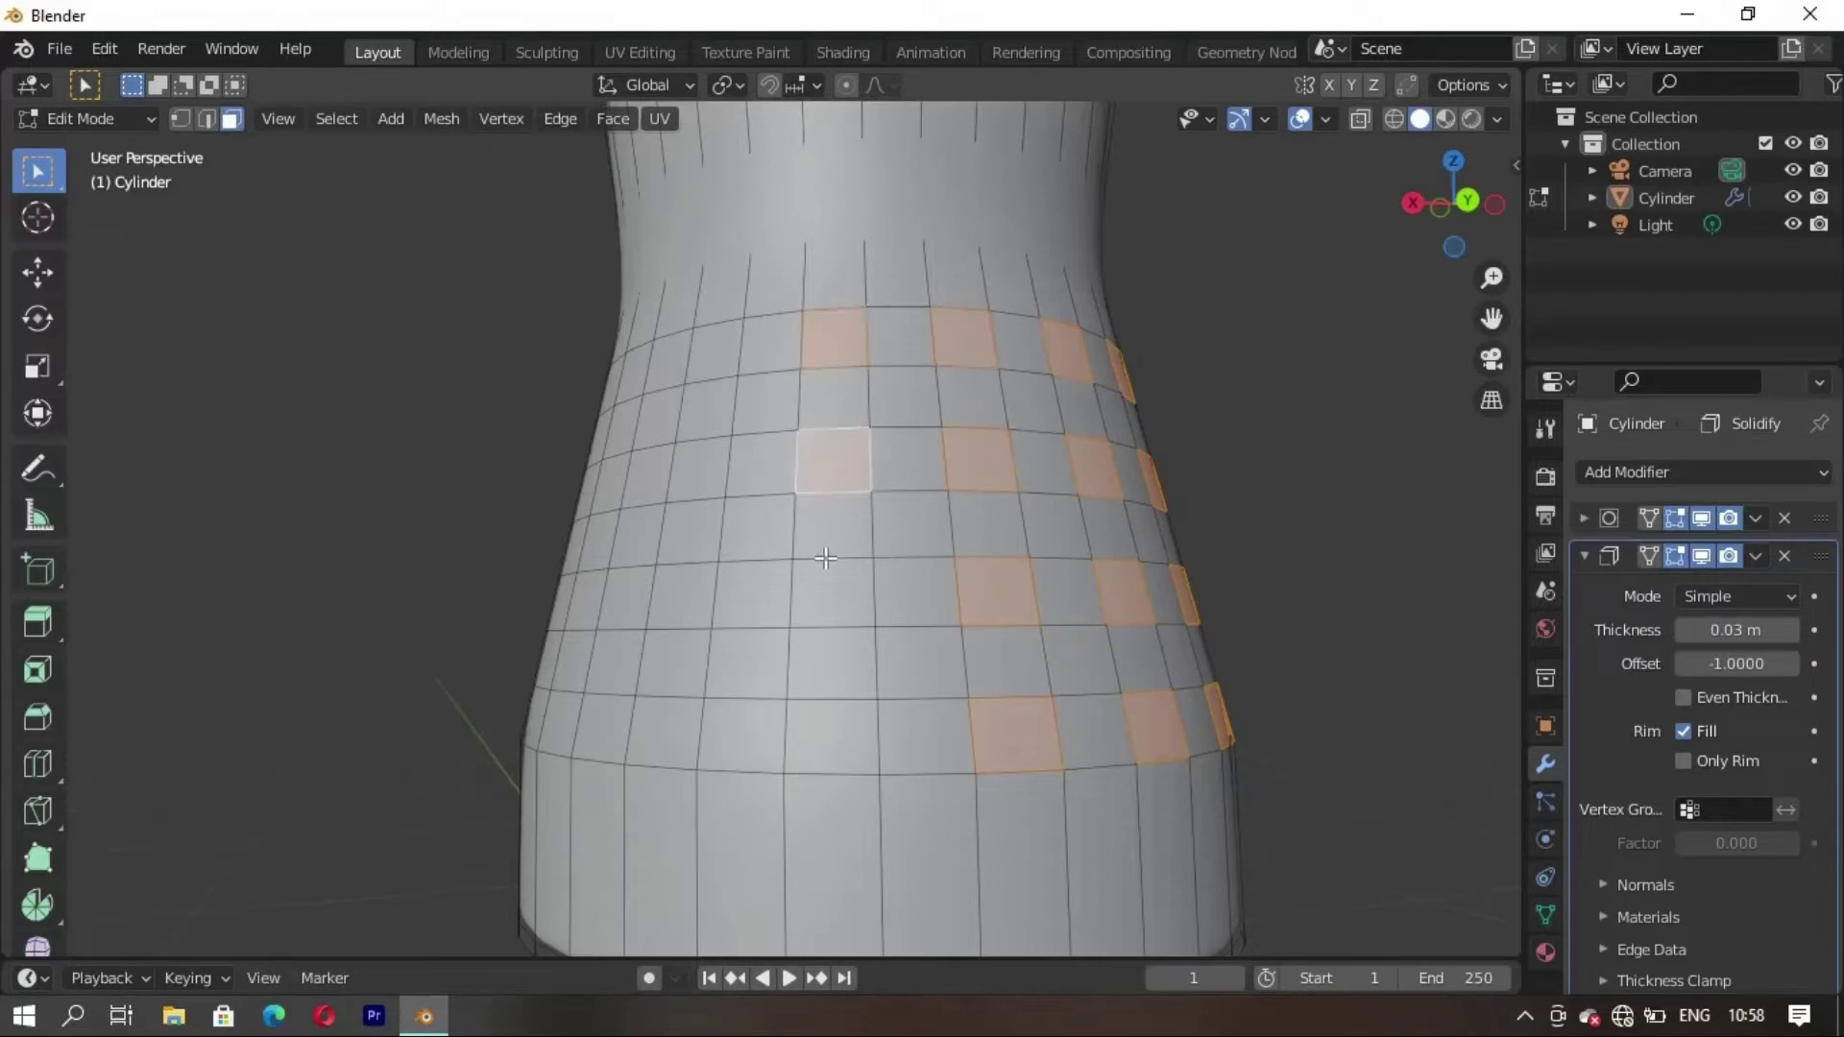
{"action": "left_click", "coordinate": [826, 584], "text": "shift"}
{"action": "left_click", "coordinate": [811, 737], "text": "shift"}
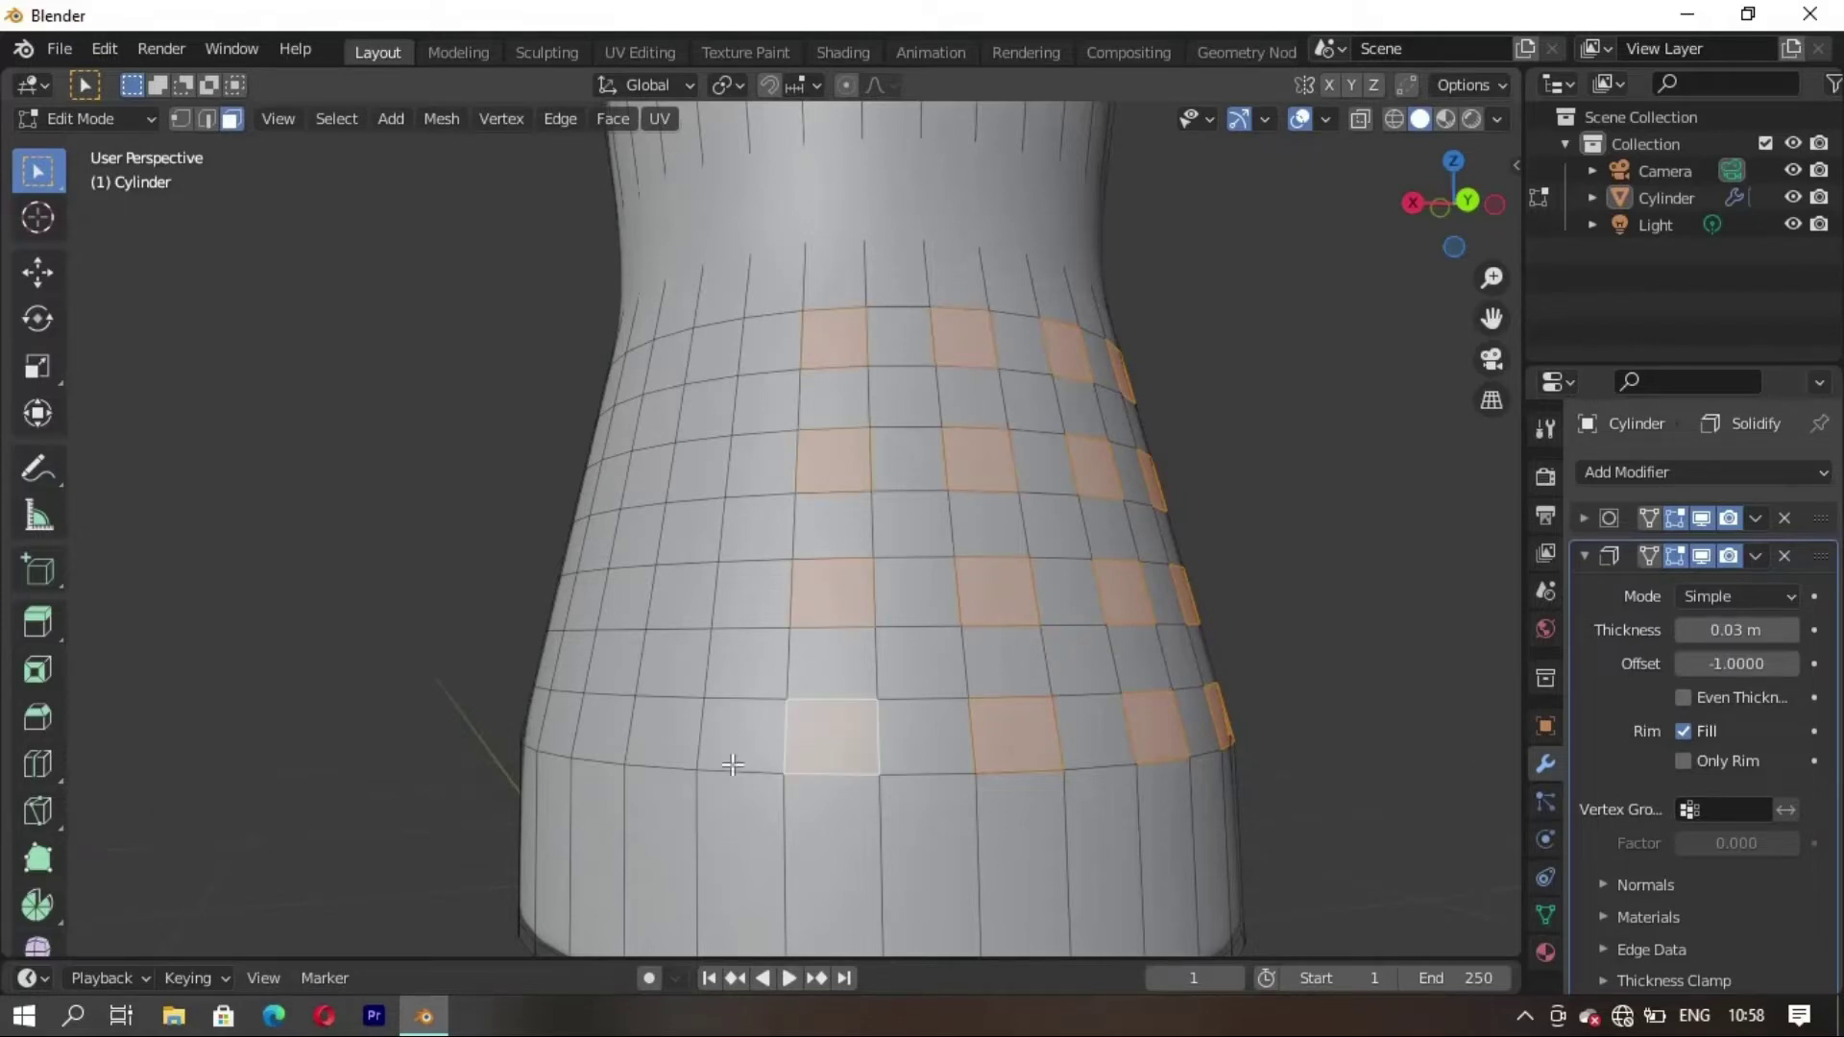
{"action": "middle_click_drag", "start_coordinate": [812, 738], "coordinate": [1006, 723]}
{"action": "left_click", "coordinate": [1009, 687], "text": "shift"}
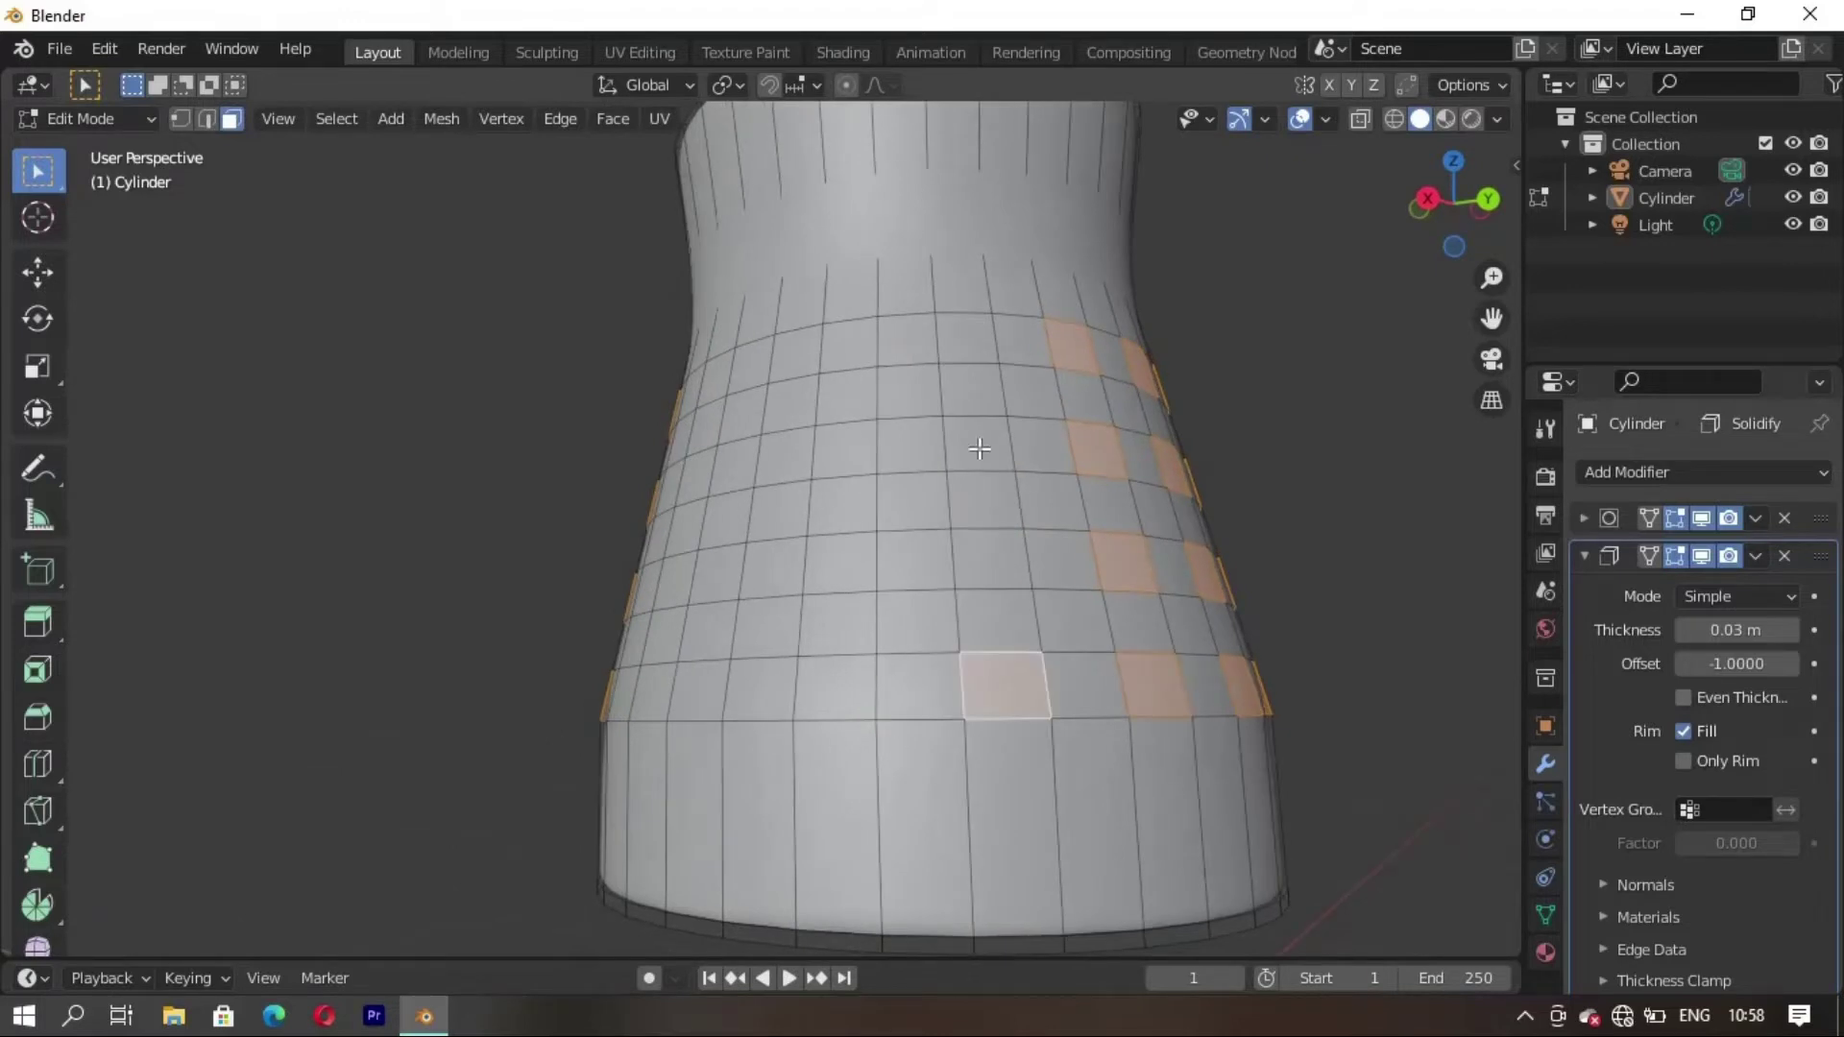
{"action": "left_click", "coordinate": [991, 557], "text": "shift"}
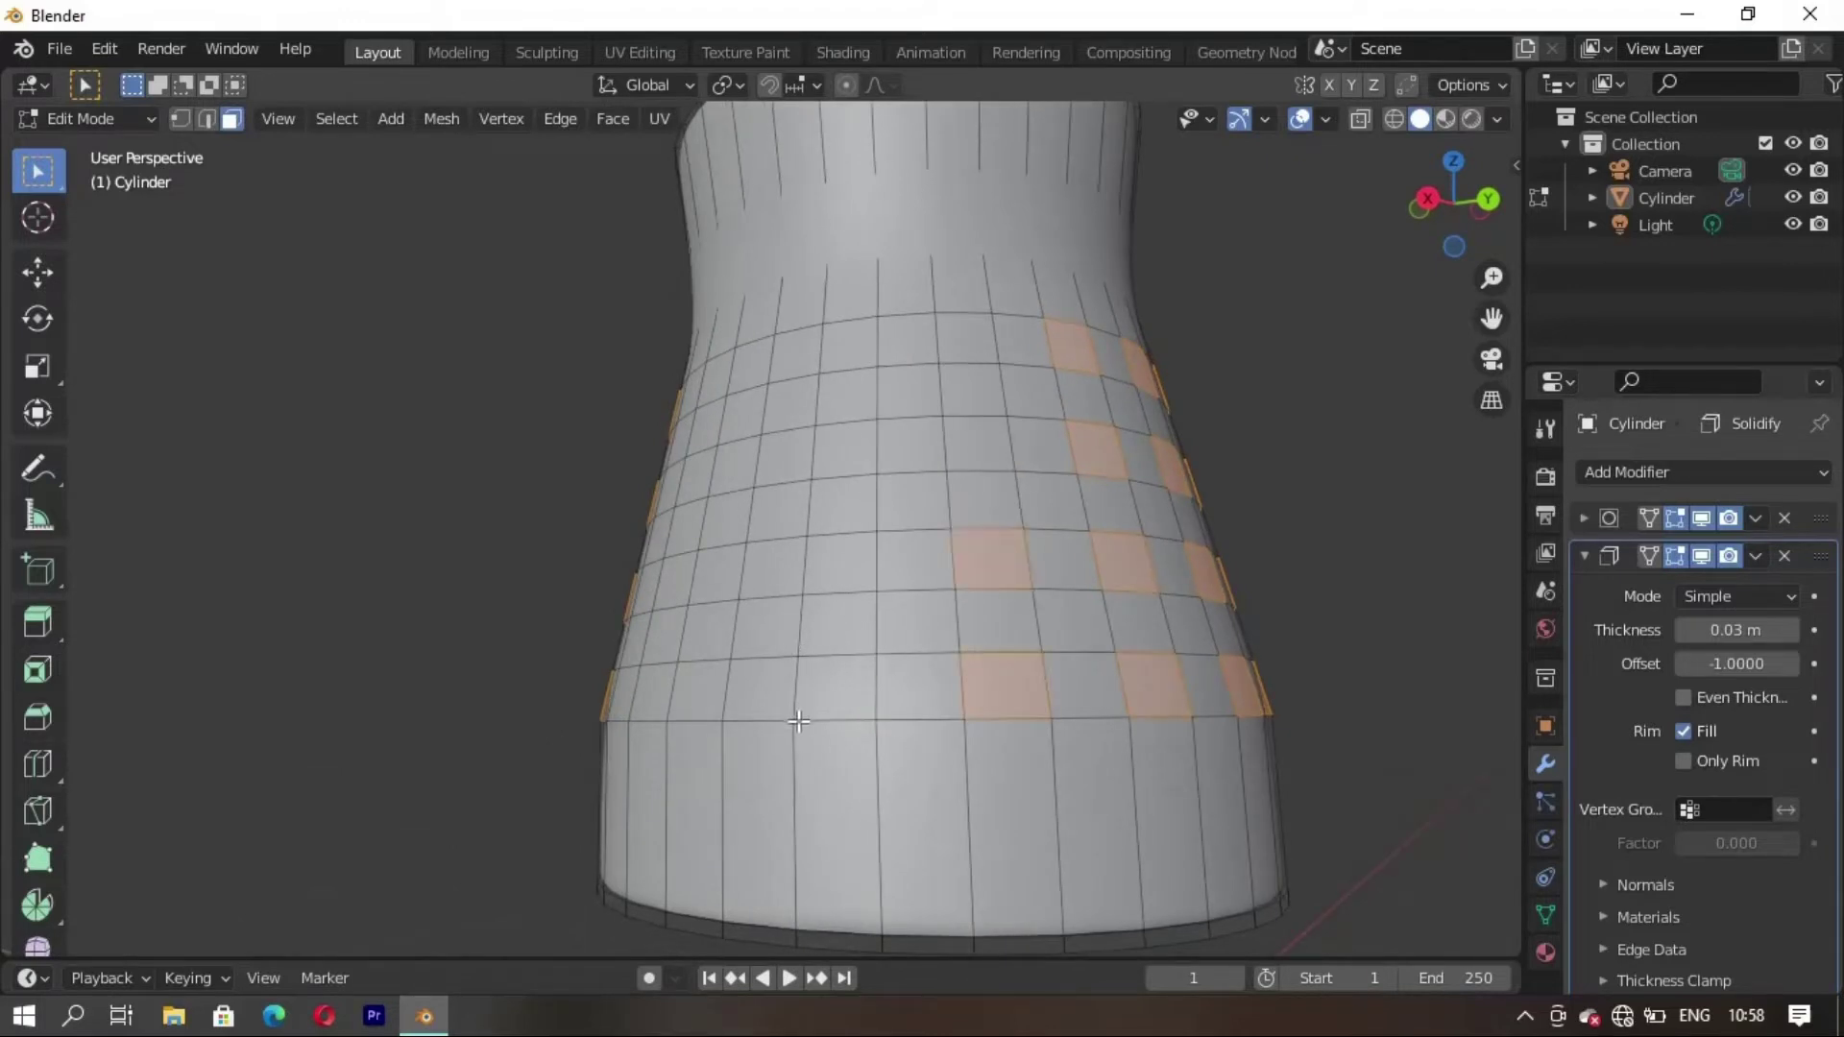
{"action": "middle_click_drag", "start_coordinate": [852, 750], "coordinate": [1129, 689]}
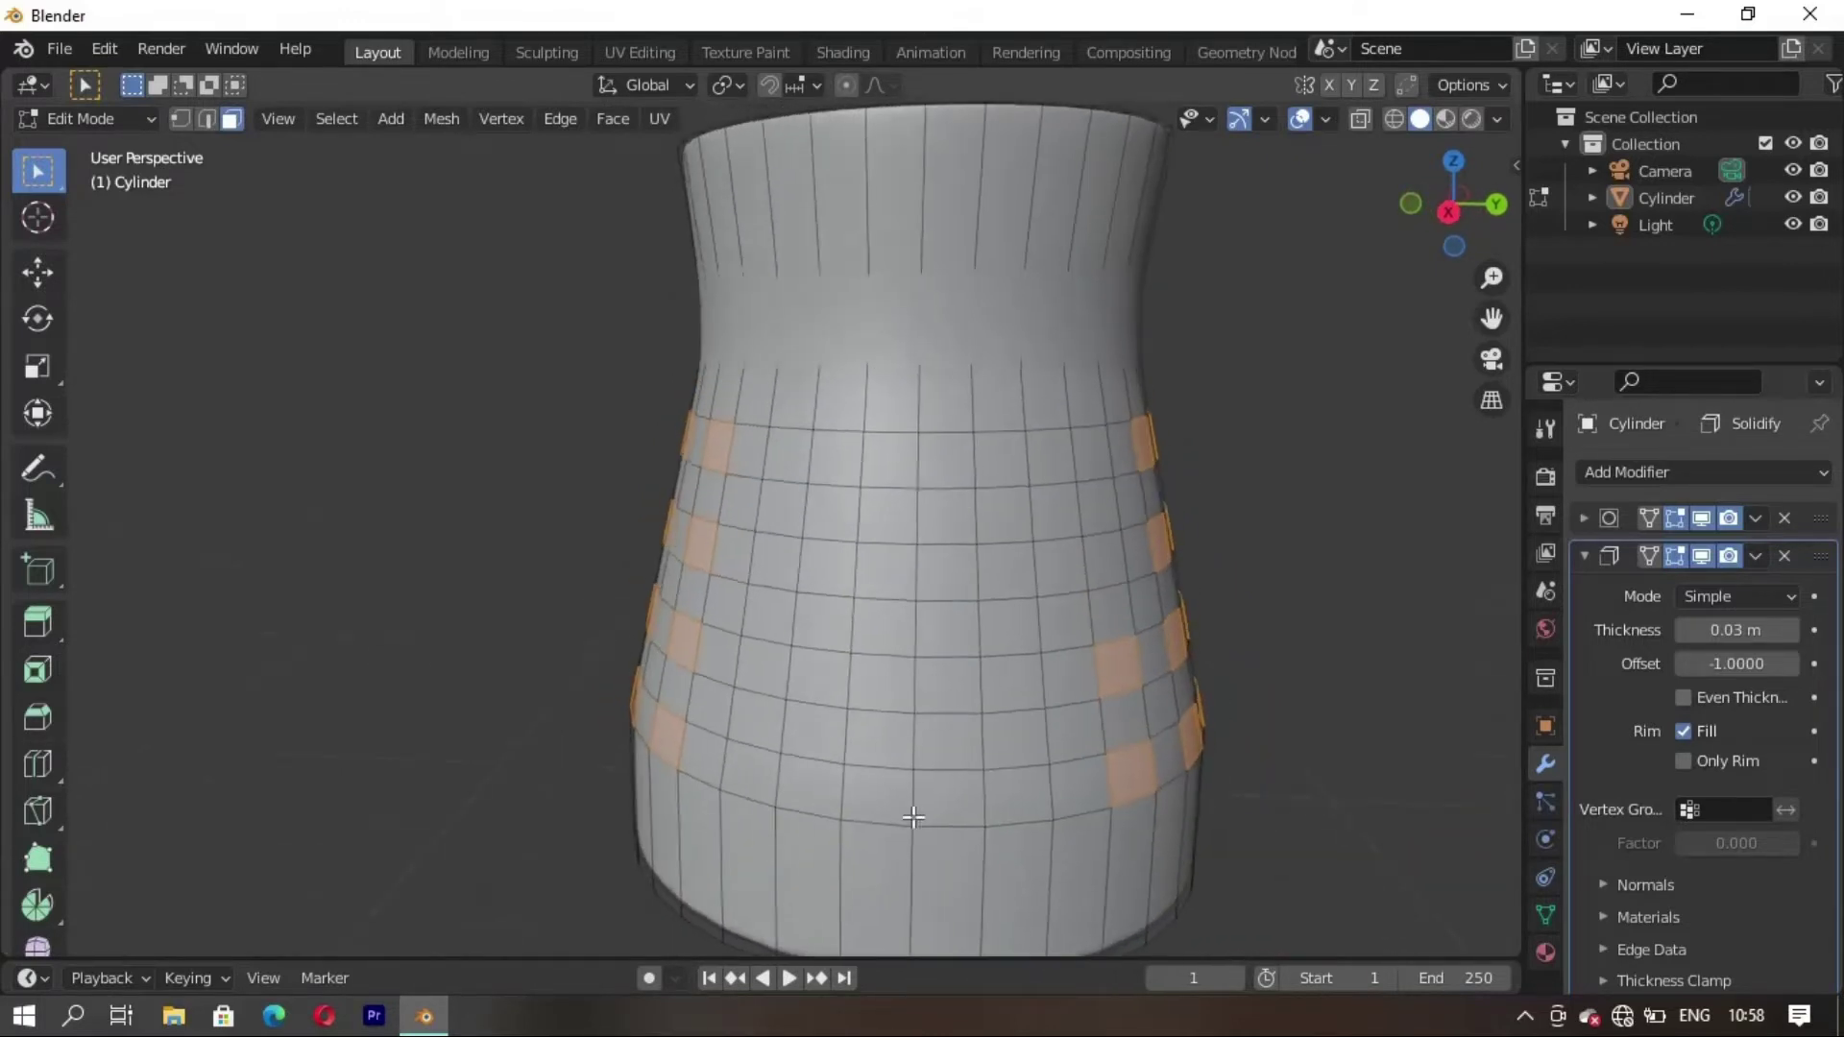
{"action": "left_click", "coordinate": [1098, 573], "text": "shift"}
{"action": "left_click", "coordinate": [1091, 464], "text": "shift"}
{"action": "left_click", "coordinate": [996, 485], "text": "shift"}
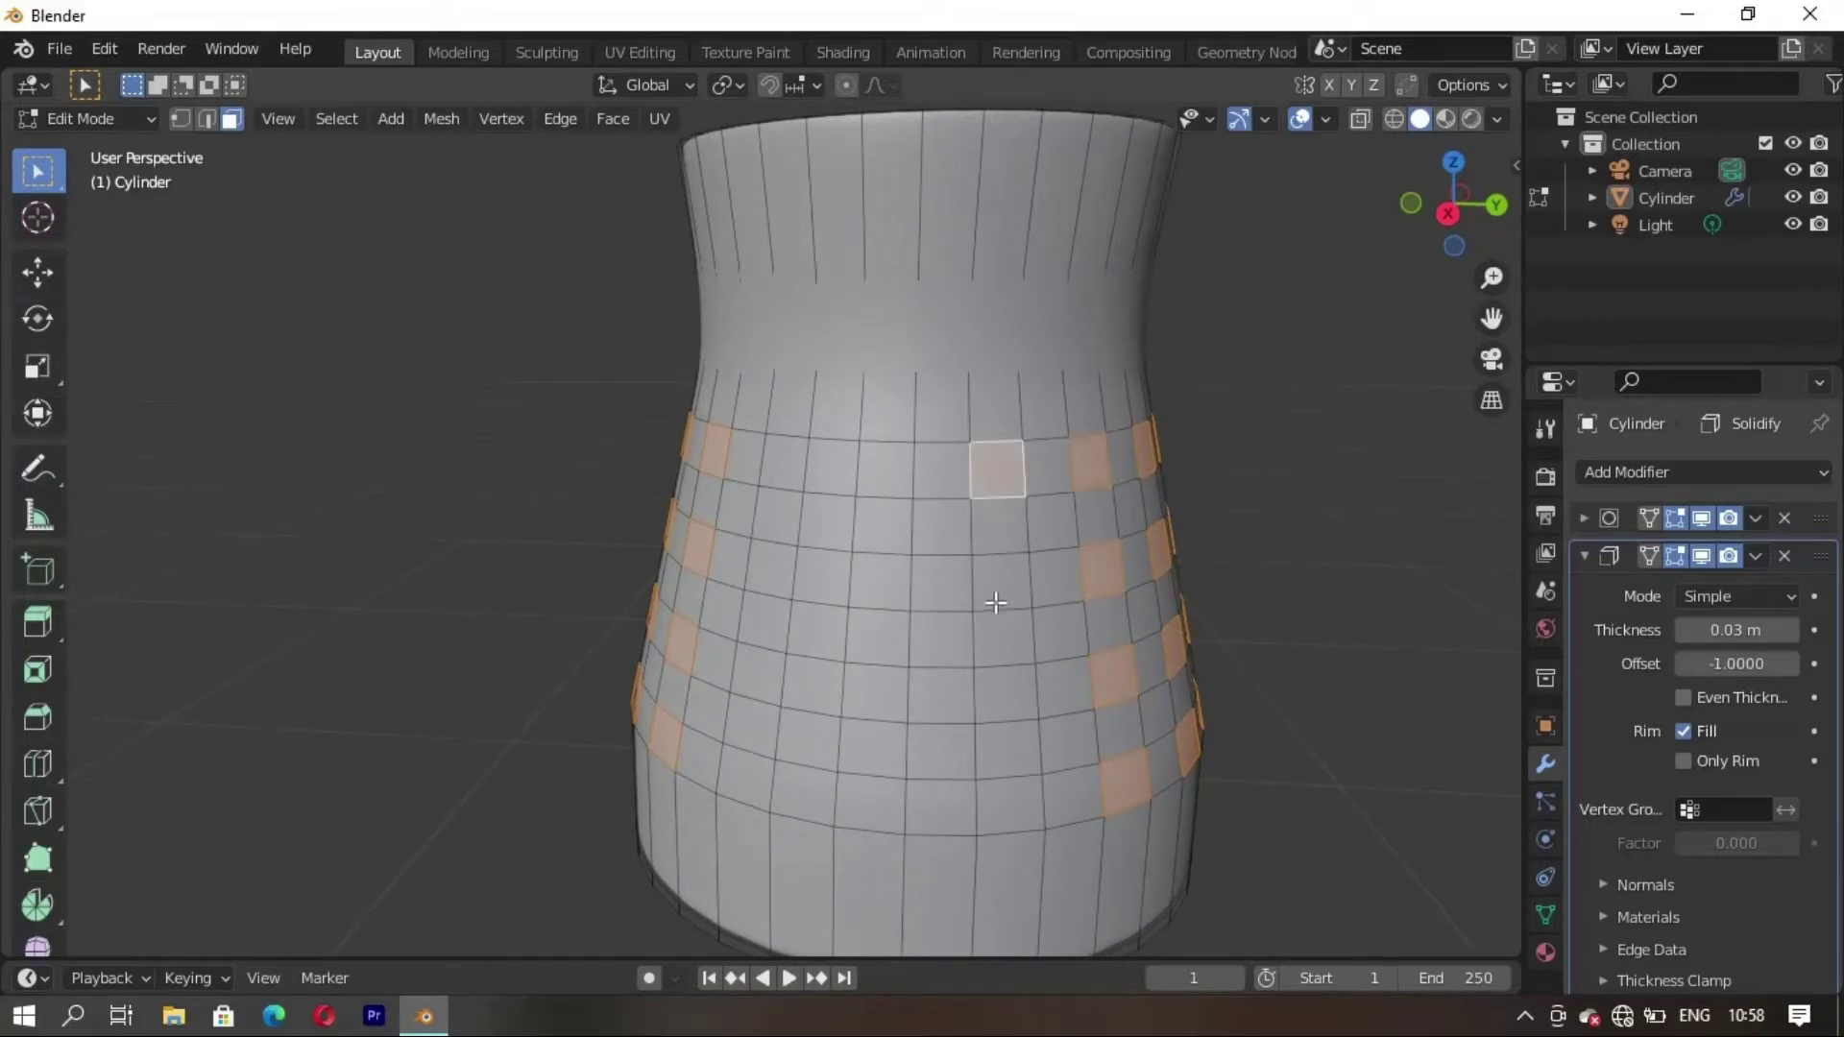
{"action": "left_click", "coordinate": [995, 602], "text": "shift"}
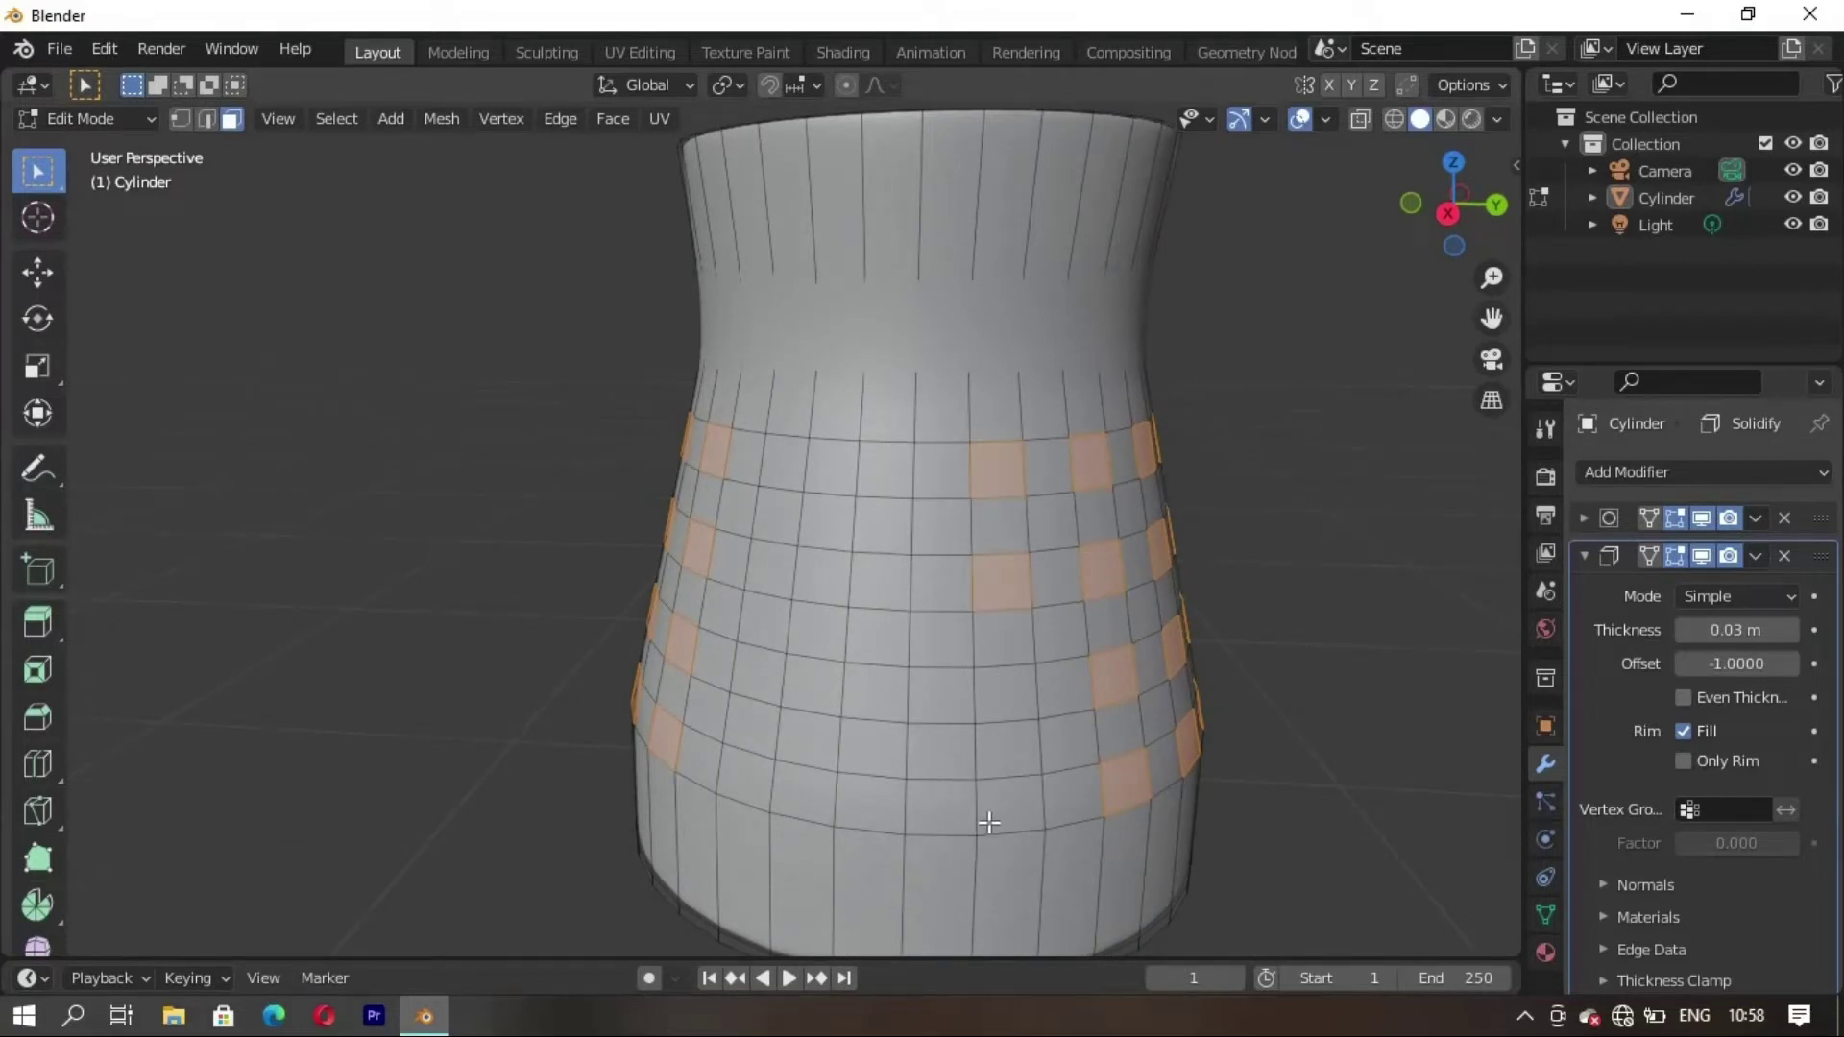
Fill the remaining checker faces around the band, then bring up the pivot point options
{"action": "middle_click_drag", "start_coordinate": [989, 823], "coordinate": [996, 756]}
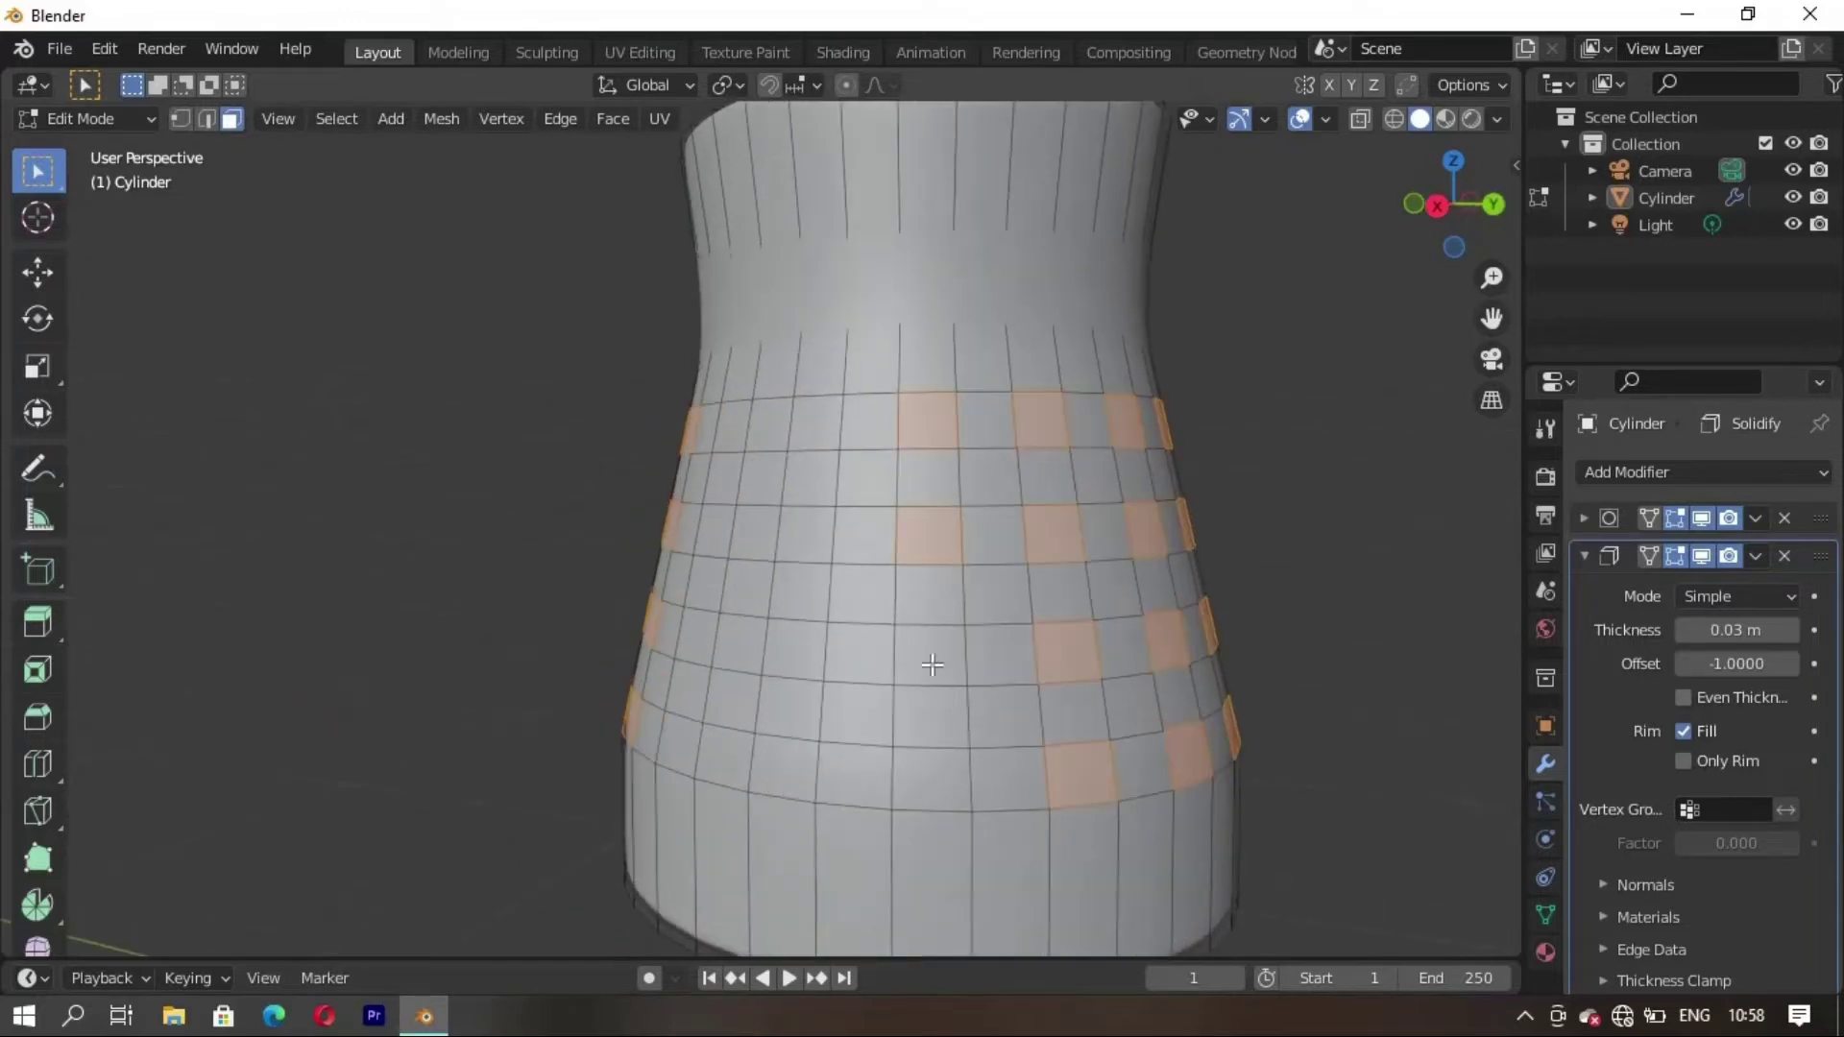
{"action": "left_click", "coordinate": [931, 664], "text": "shift"}
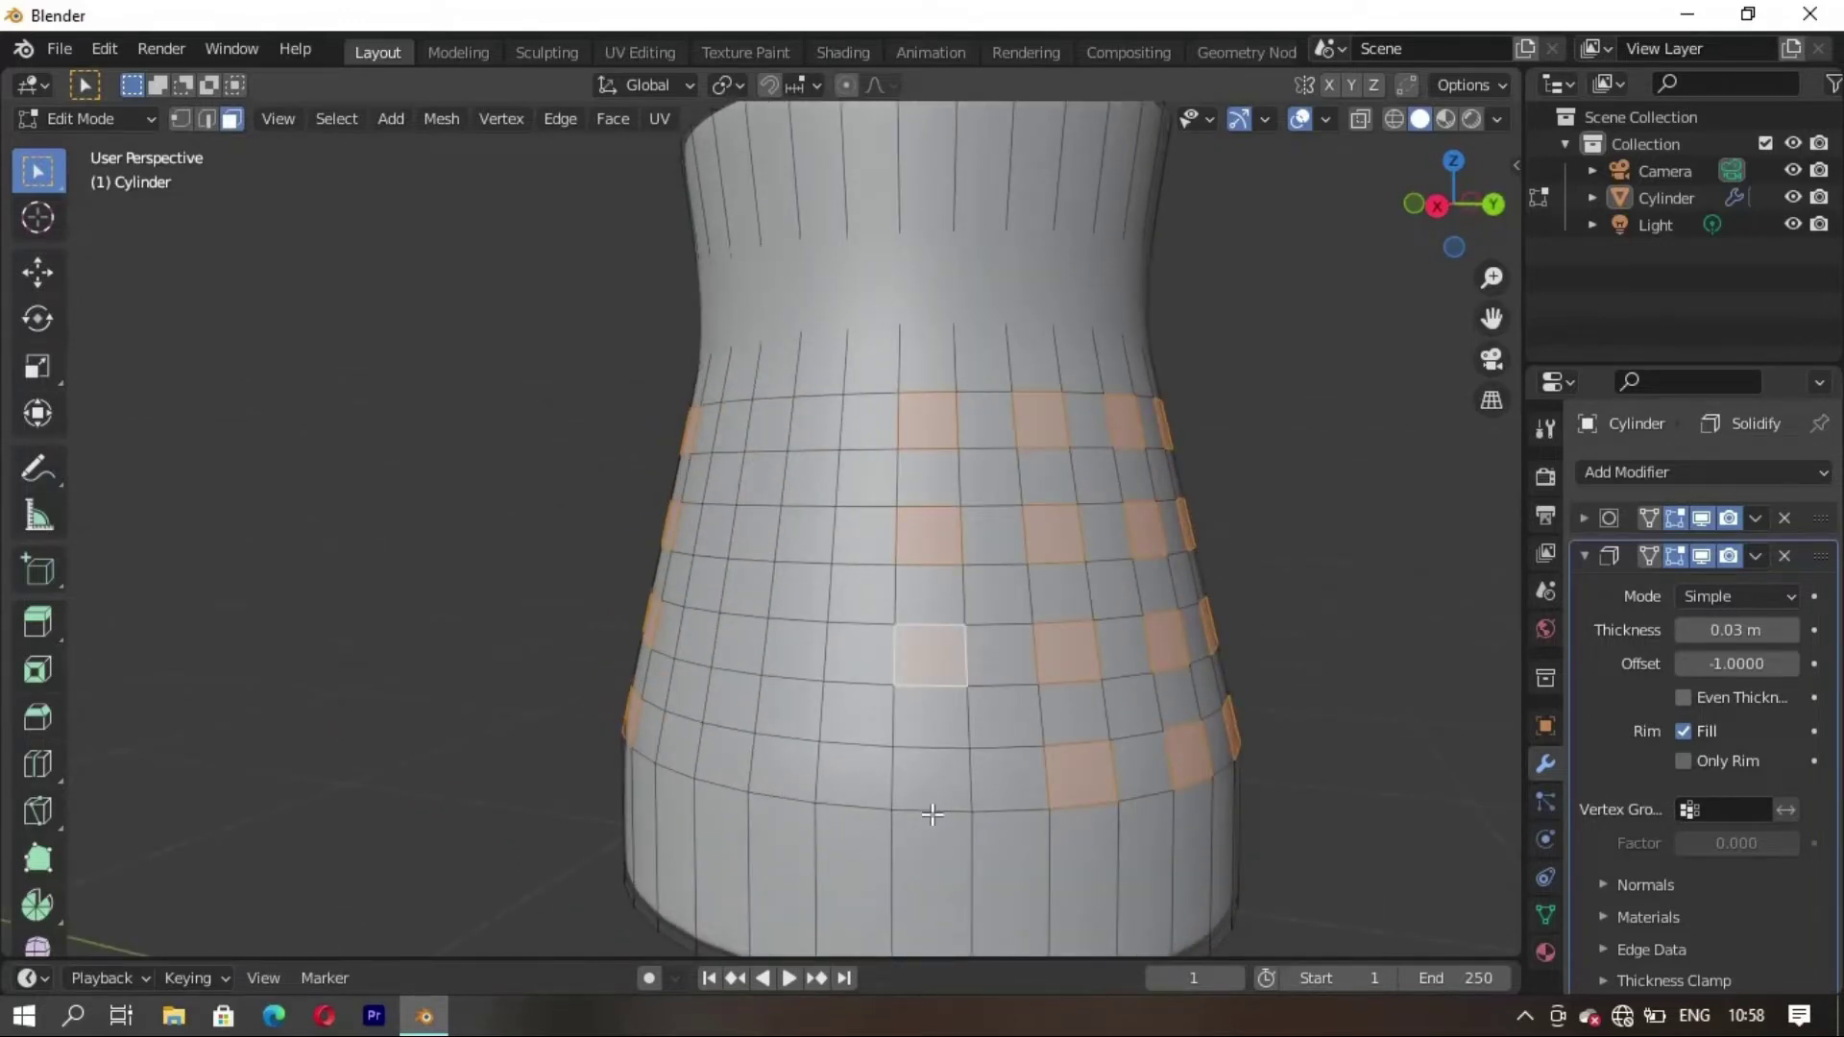
{"action": "left_click", "coordinate": [926, 781], "text": "shift"}
{"action": "middle_click_drag", "start_coordinate": [926, 781], "coordinate": [980, 730]}
{"action": "left_click", "coordinate": [966, 715], "text": "shift"}
{"action": "left_click", "coordinate": [960, 601], "text": "shift"}
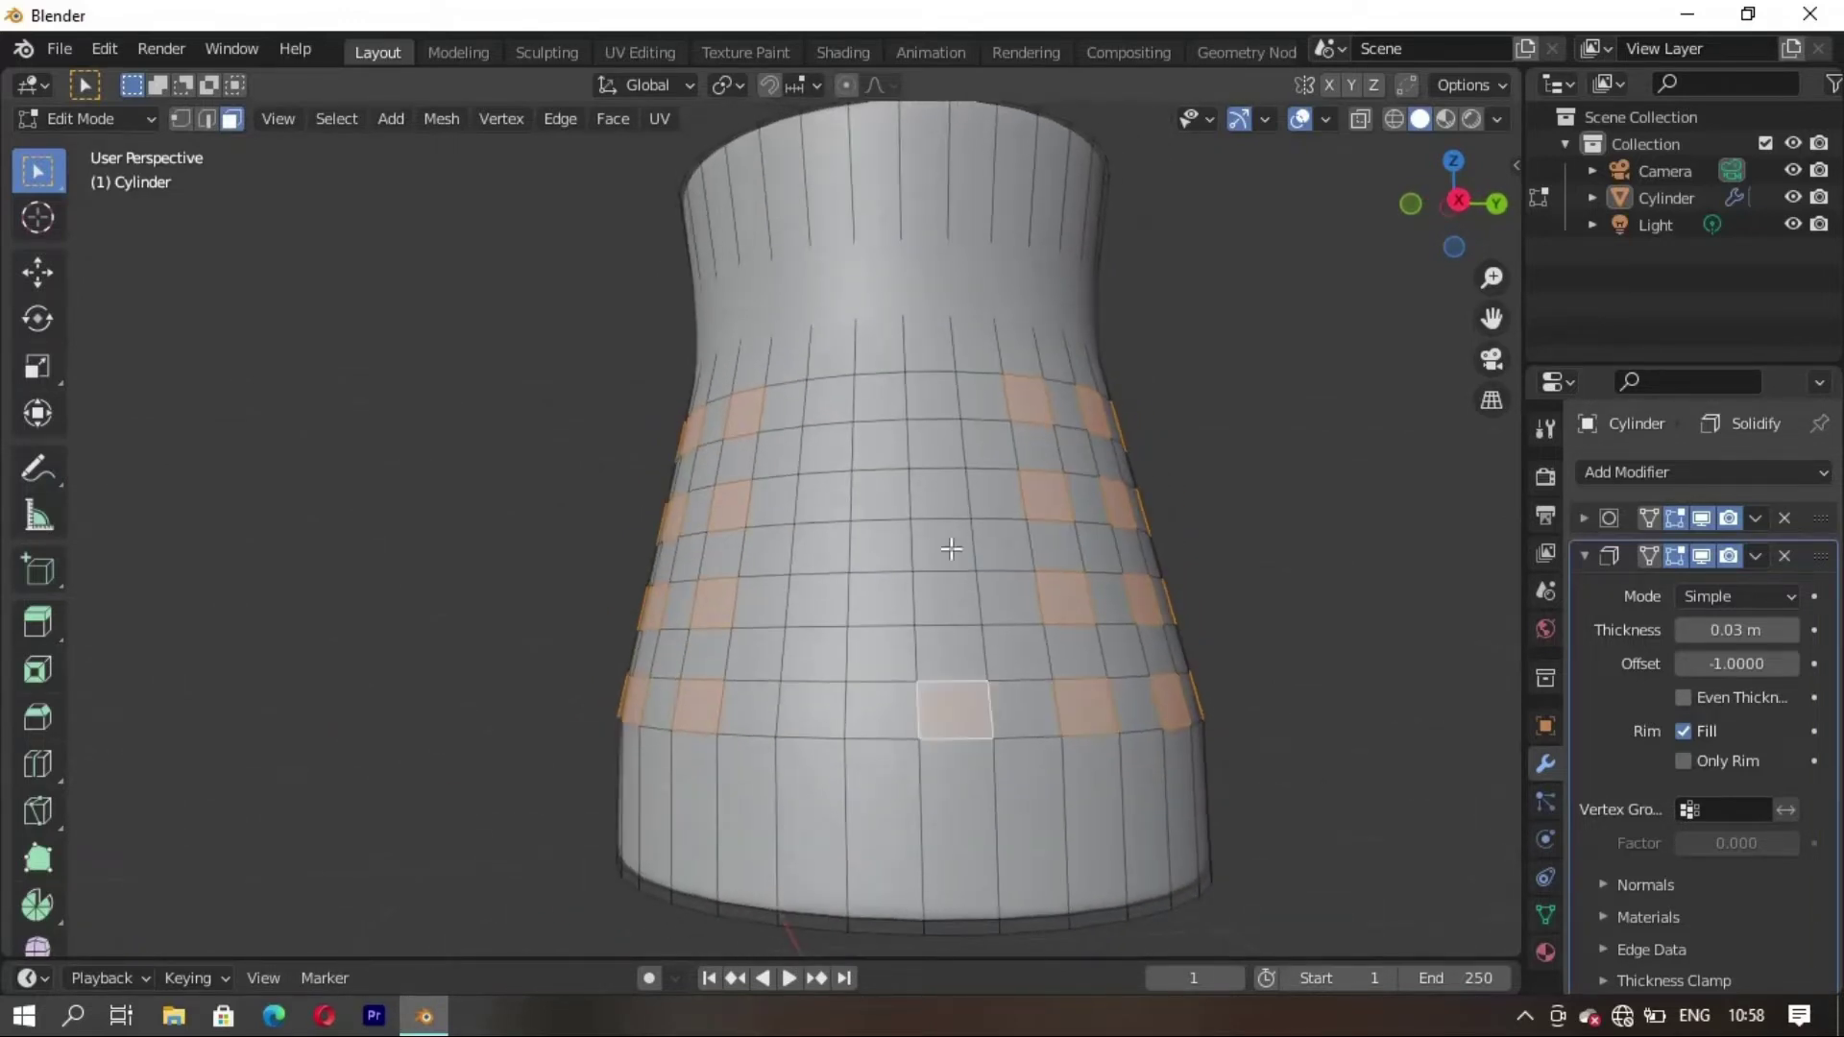
{"action": "left_click", "coordinate": [930, 394], "text": "shift"}
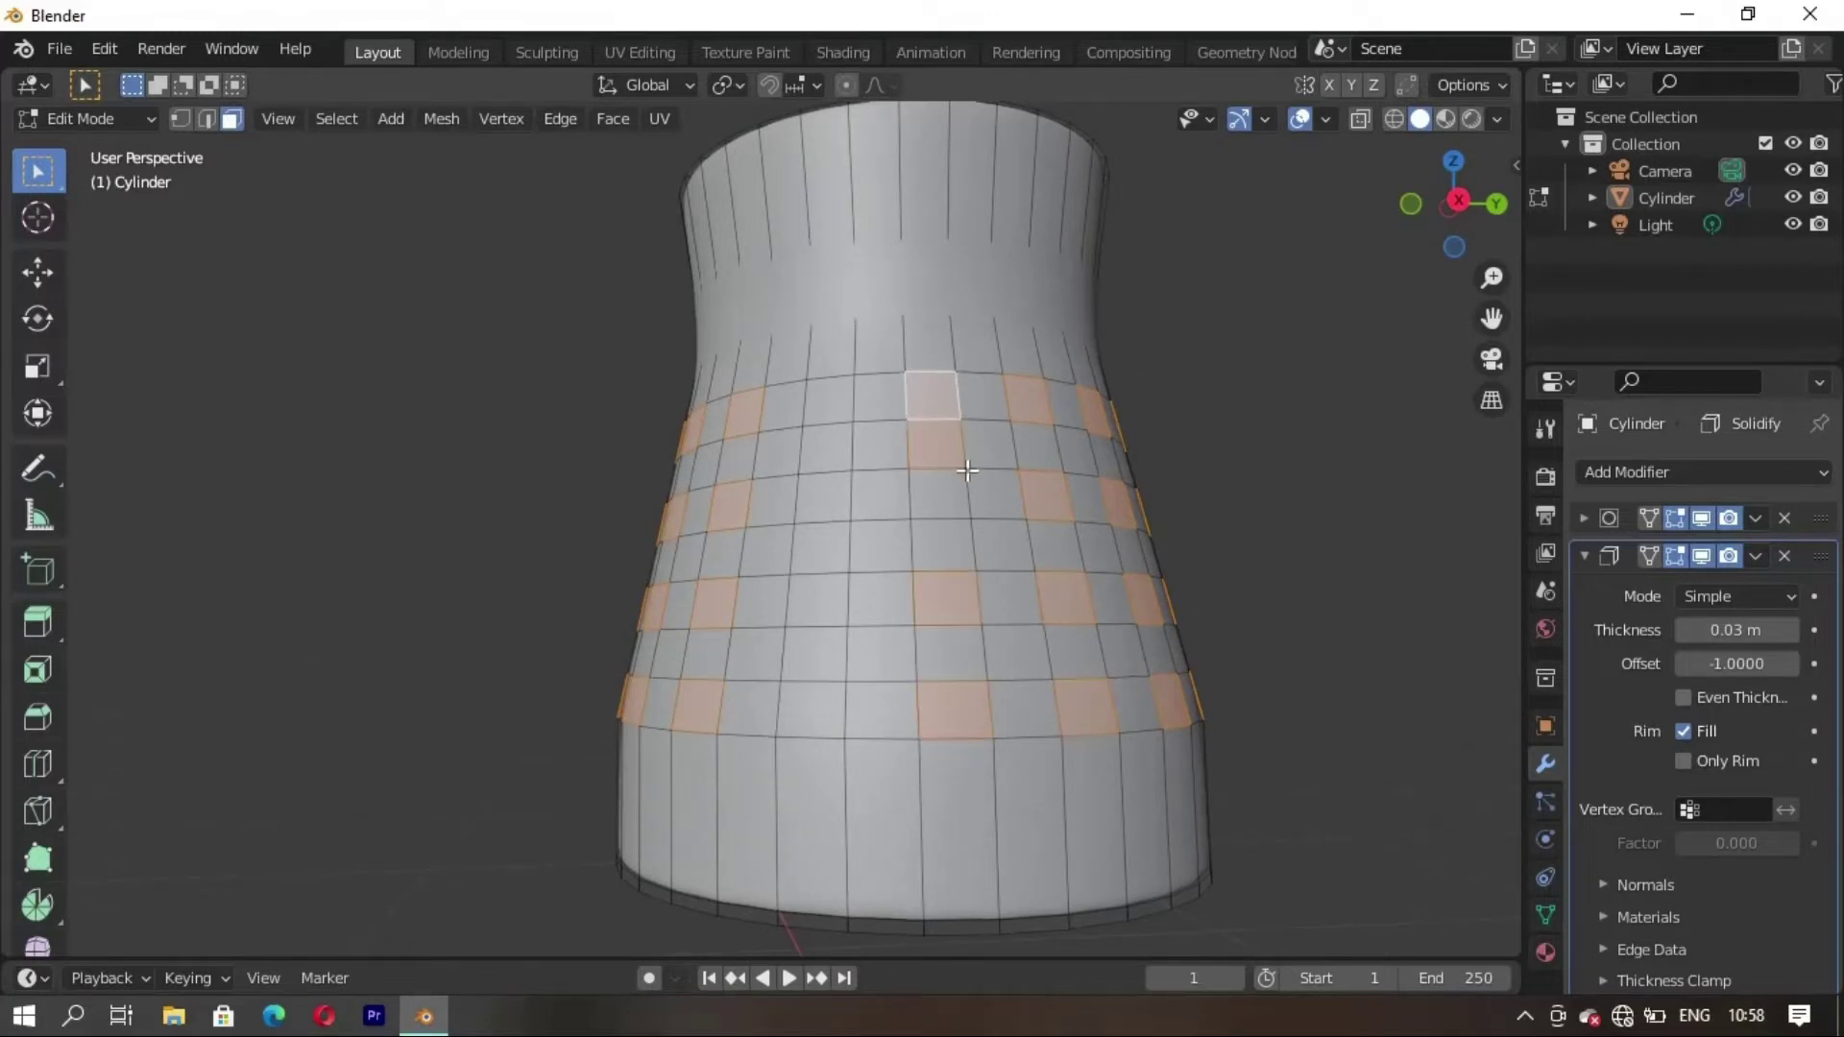
{"action": "left_click", "coordinate": [948, 502], "text": "shift"}
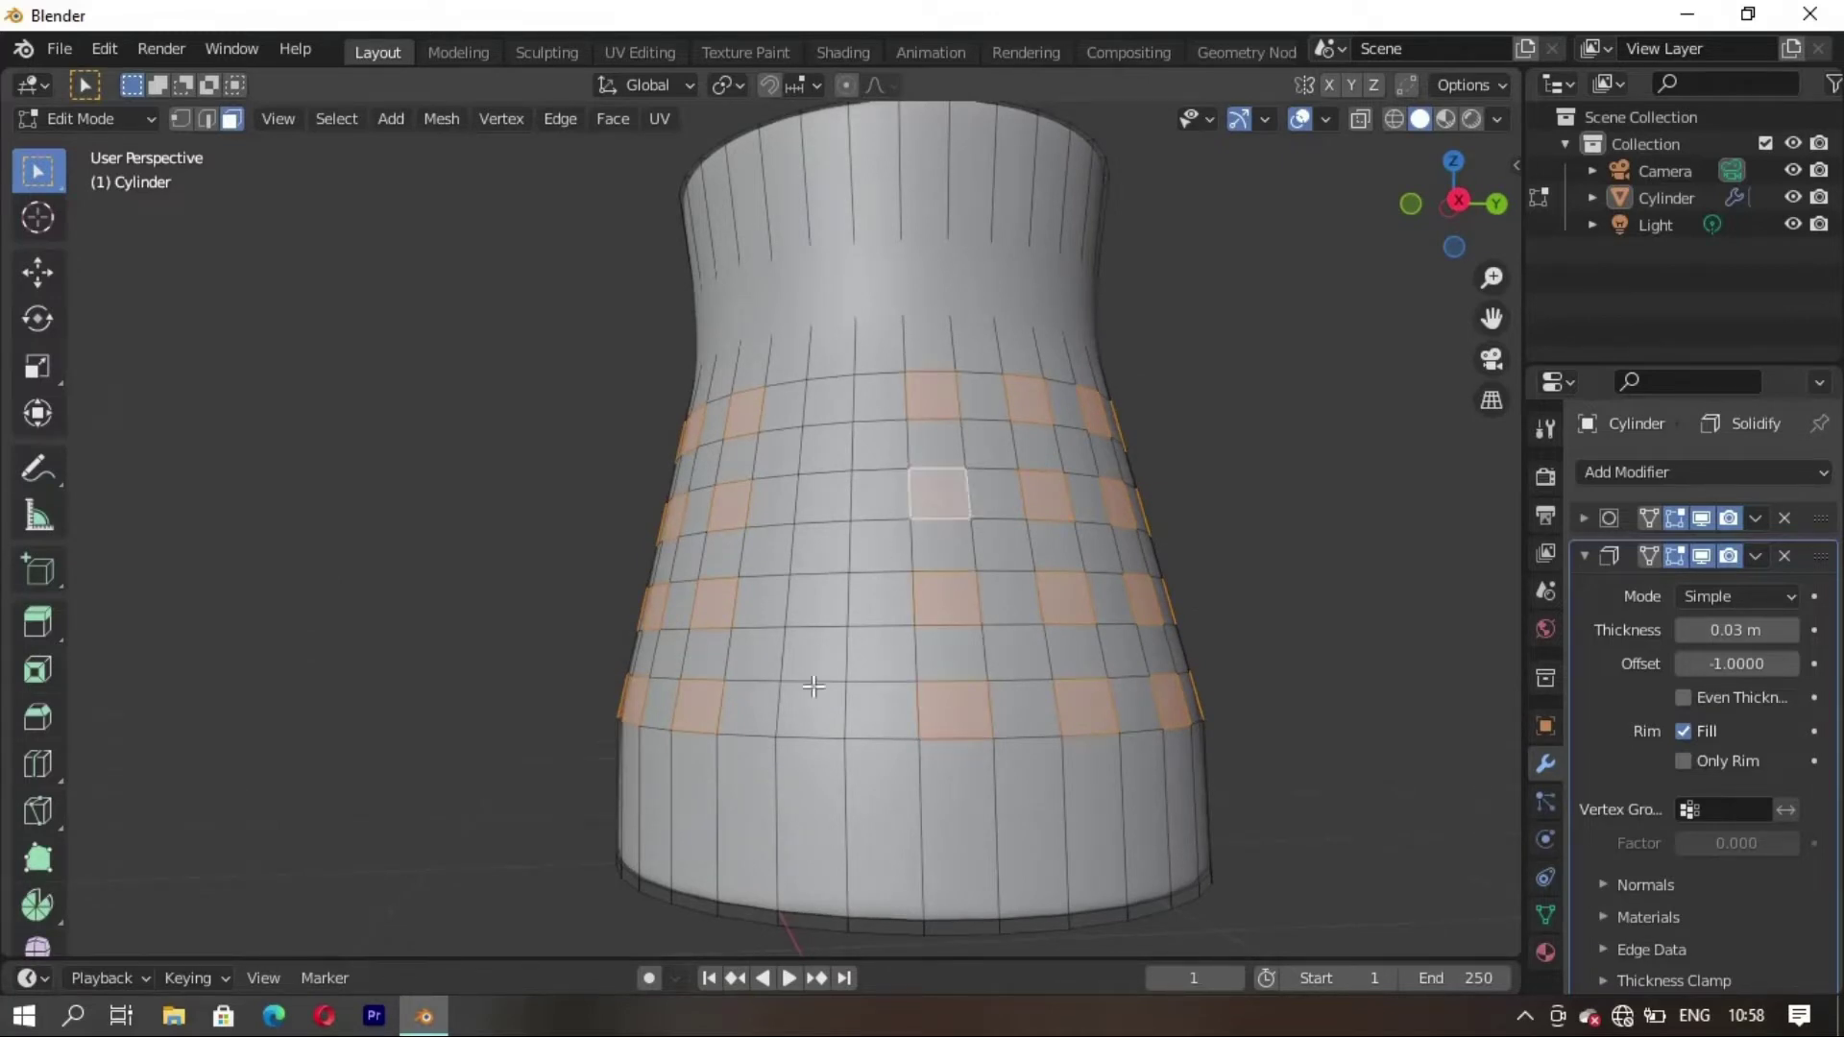
{"action": "left_click", "coordinate": [812, 723], "text": "shift"}
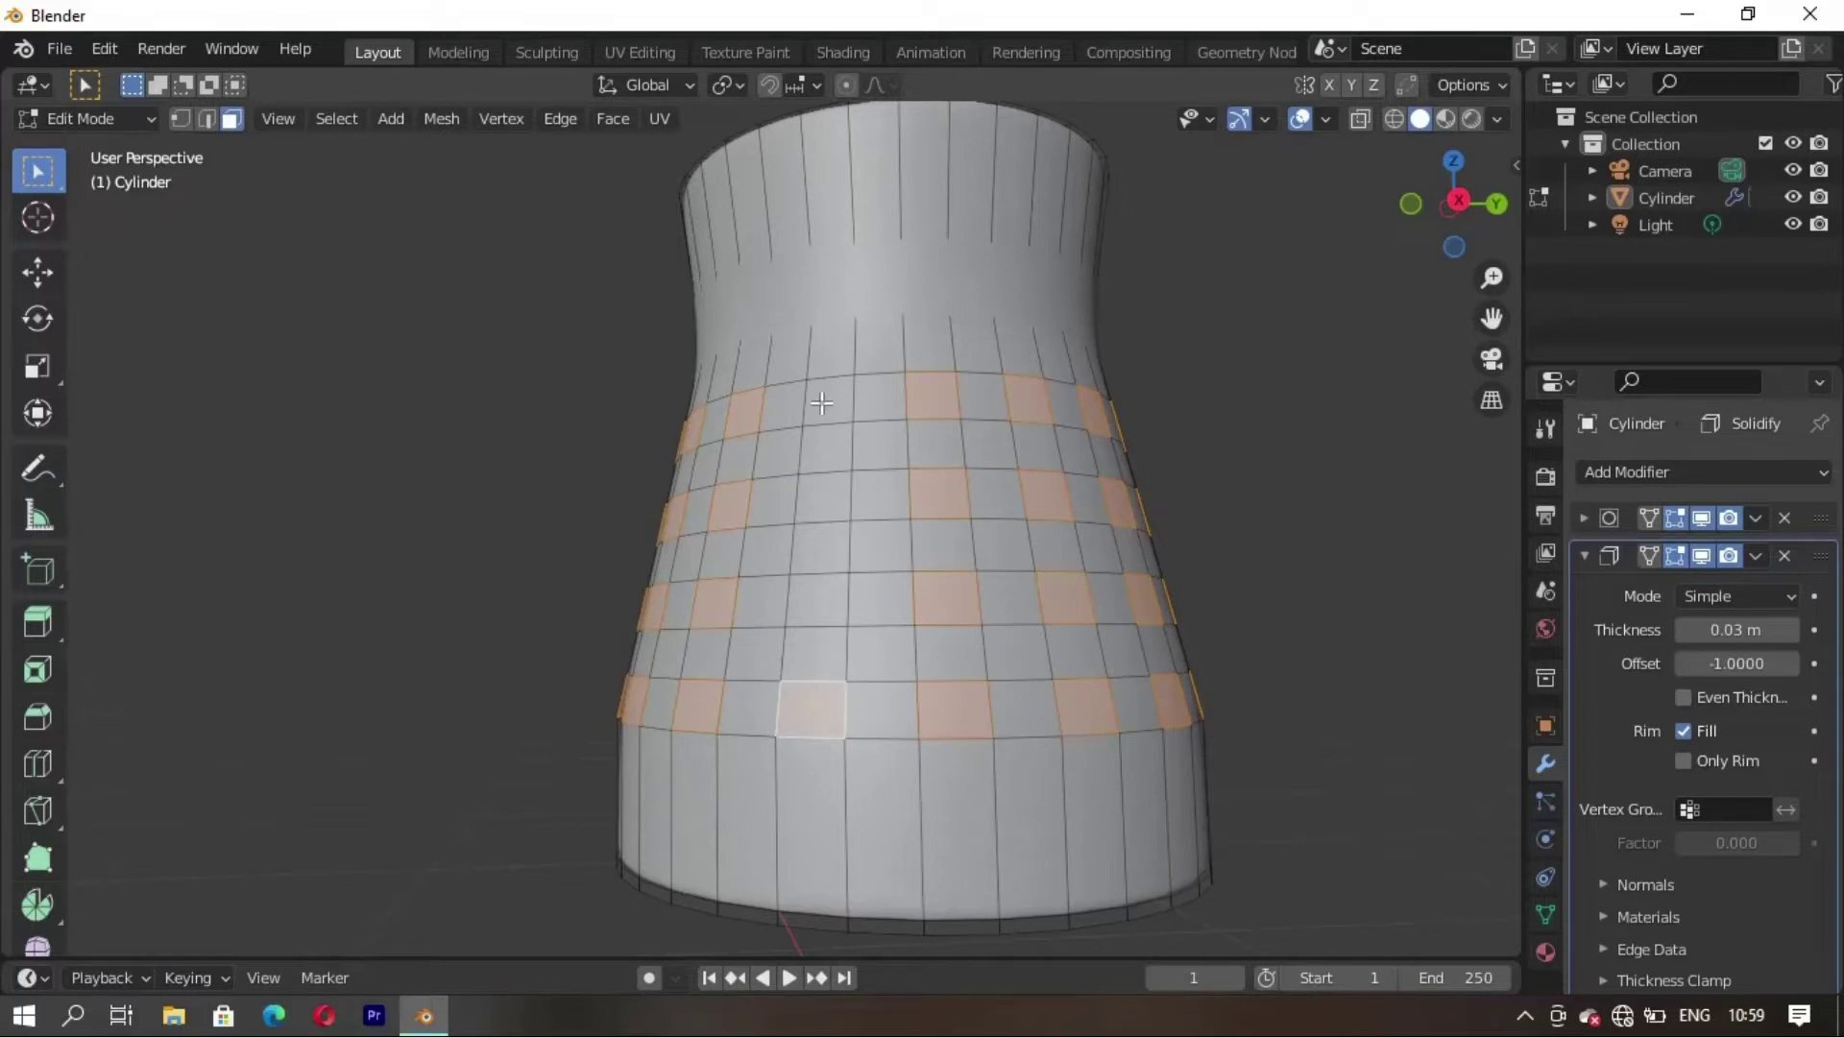
{"action": "left_click", "coordinate": [821, 598], "text": "shift"}
{"action": "left_click", "coordinate": [967, 609], "text": "shift"}
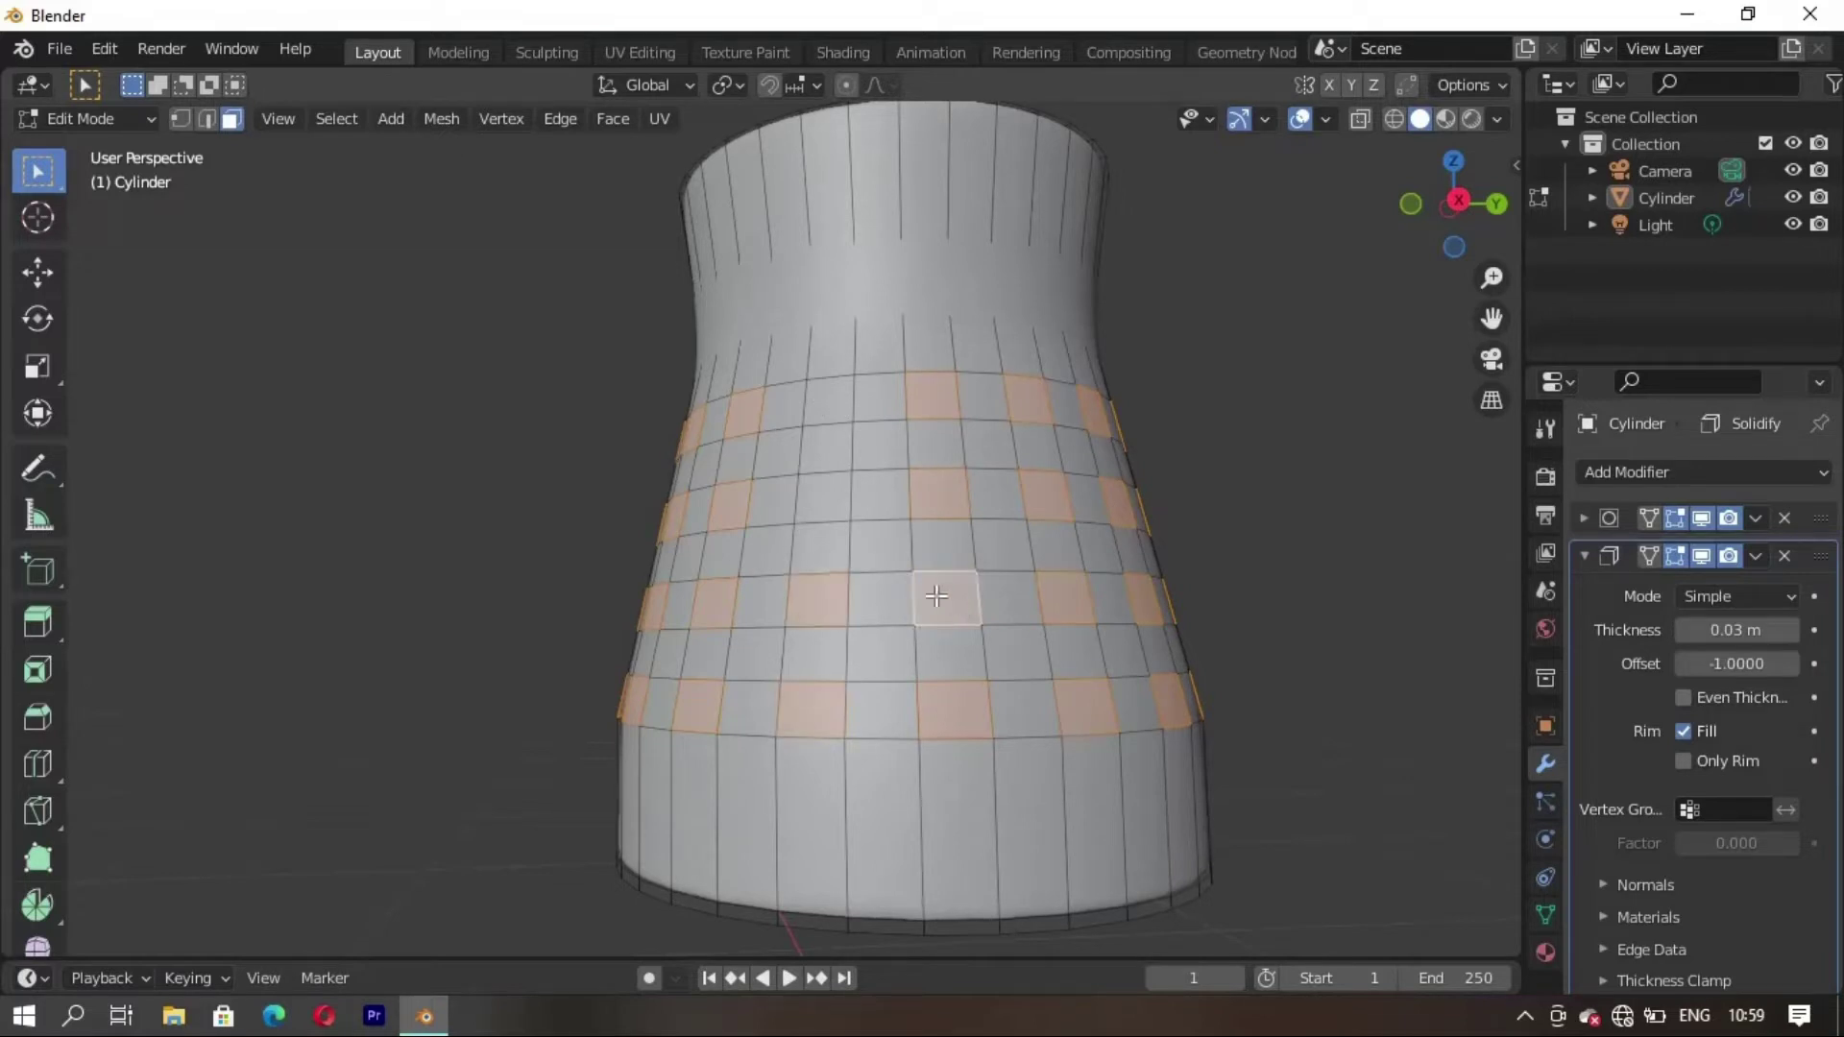
{"action": "left_click", "coordinate": [824, 498], "text": "shift"}
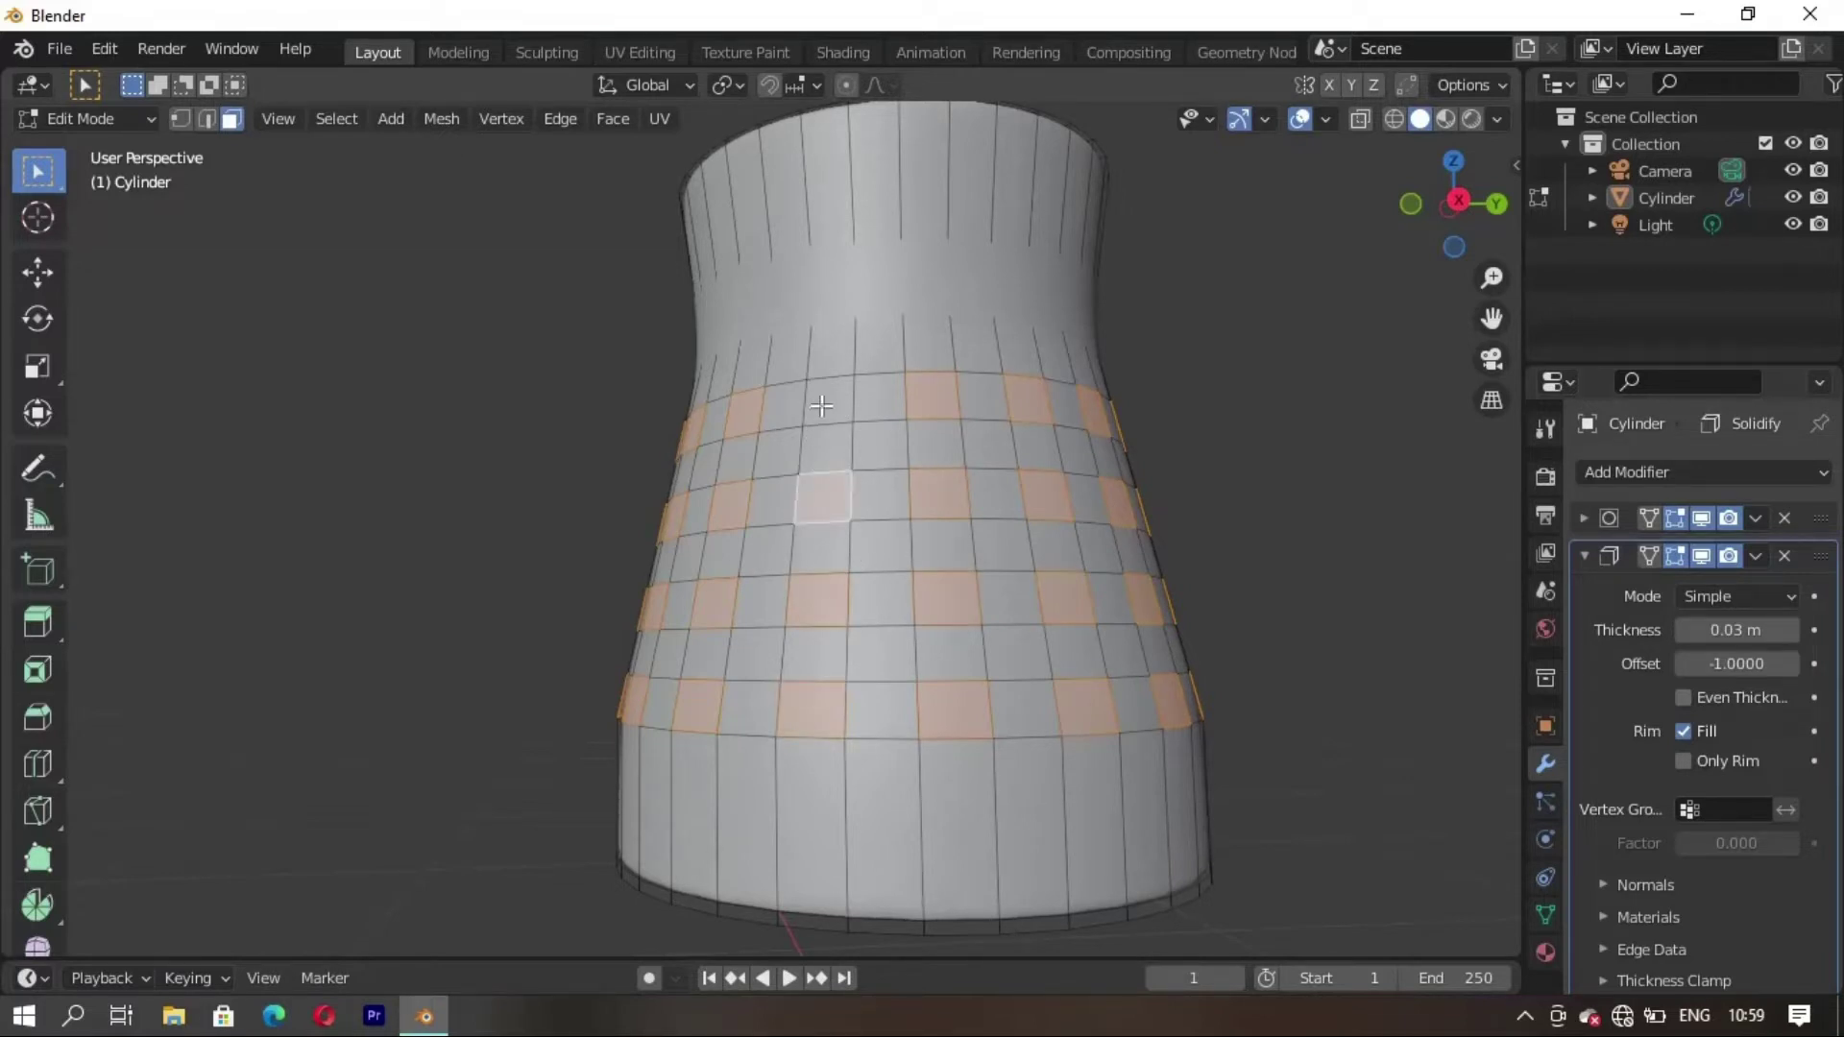
{"action": "left_click", "coordinate": [821, 405], "text": "shift"}
{"action": "mouse_move", "coordinate": [784, 588]}
{"action": "middle_mouse_down"}
{"action": "mouse_move", "coordinate": [913, 638]}
{"action": "mouse_move", "coordinate": [852, 625]}
{"action": "mouse_move", "coordinate": [634, 674]}
{"action": "middle_mouse_up"}
{"action": "left_click", "coordinate": [727, 85]}
Set the pivot and extrude the checkered faces outward into studs, previewing in Object Mode
{"action": "left_click", "coordinate": [762, 182]}
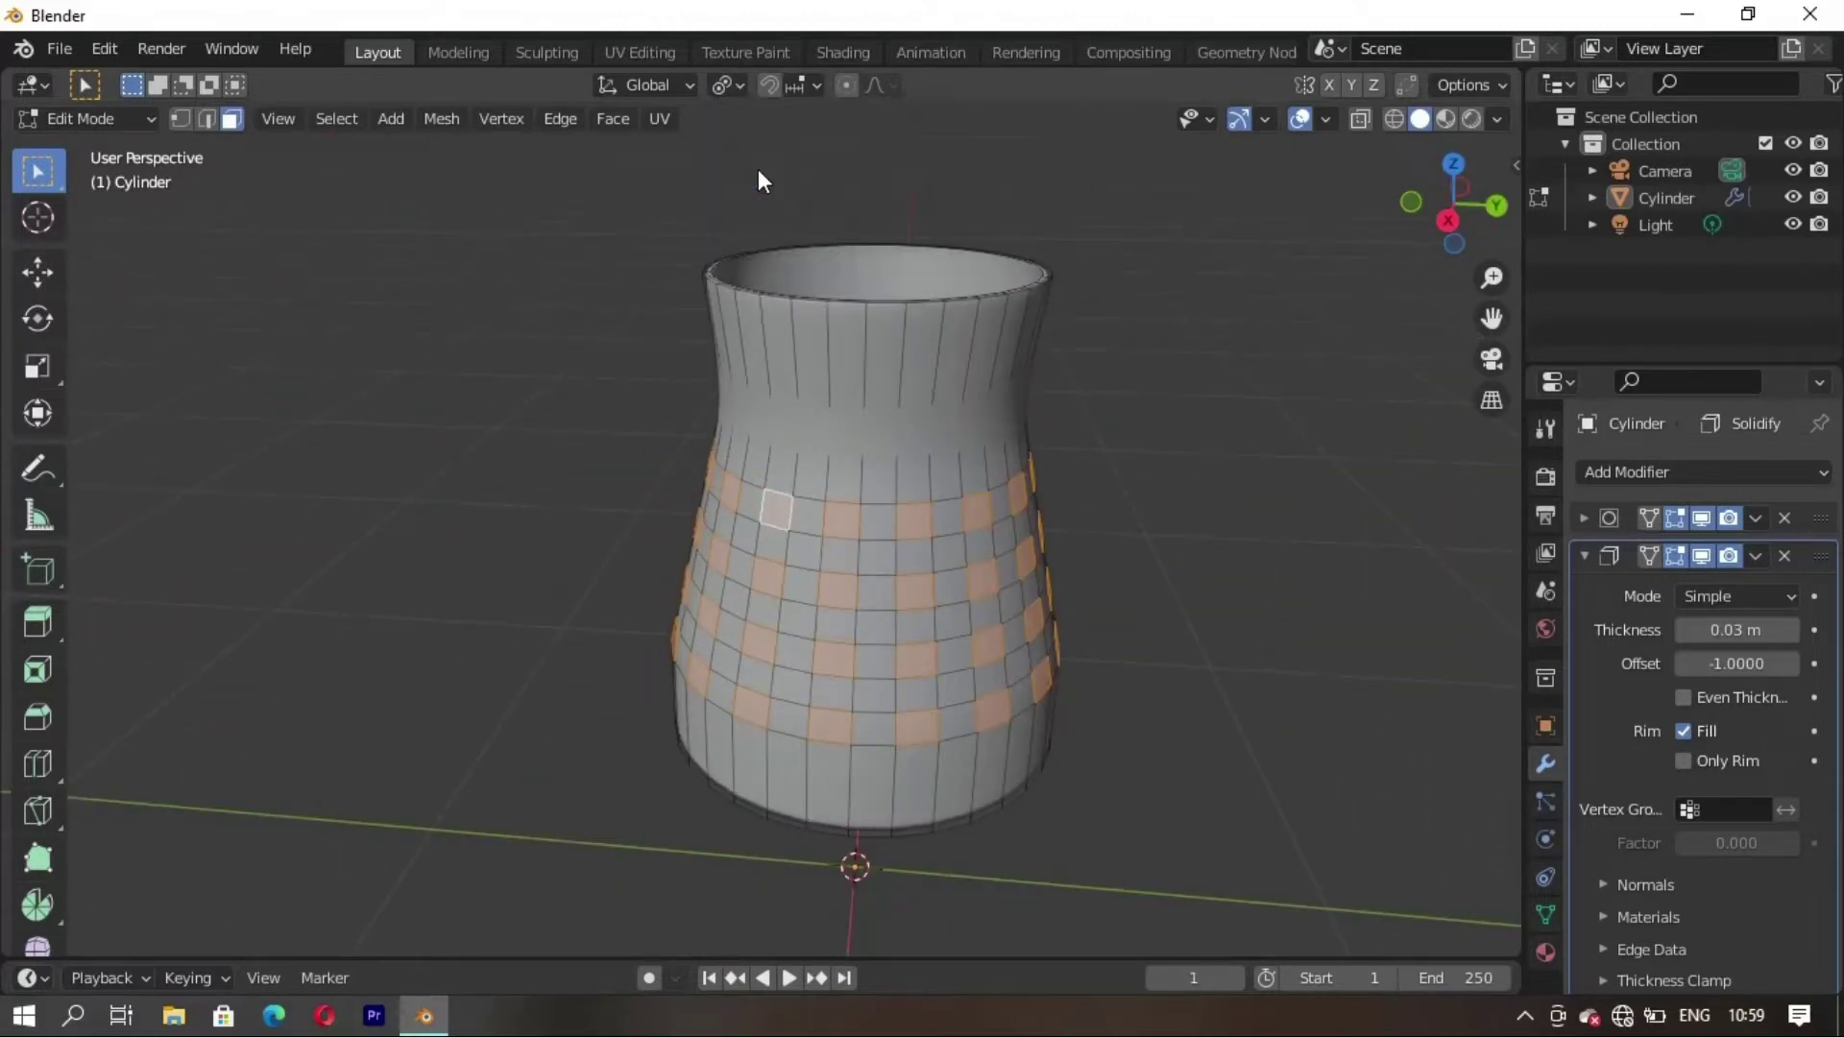
{"action": "key", "text": "e"}
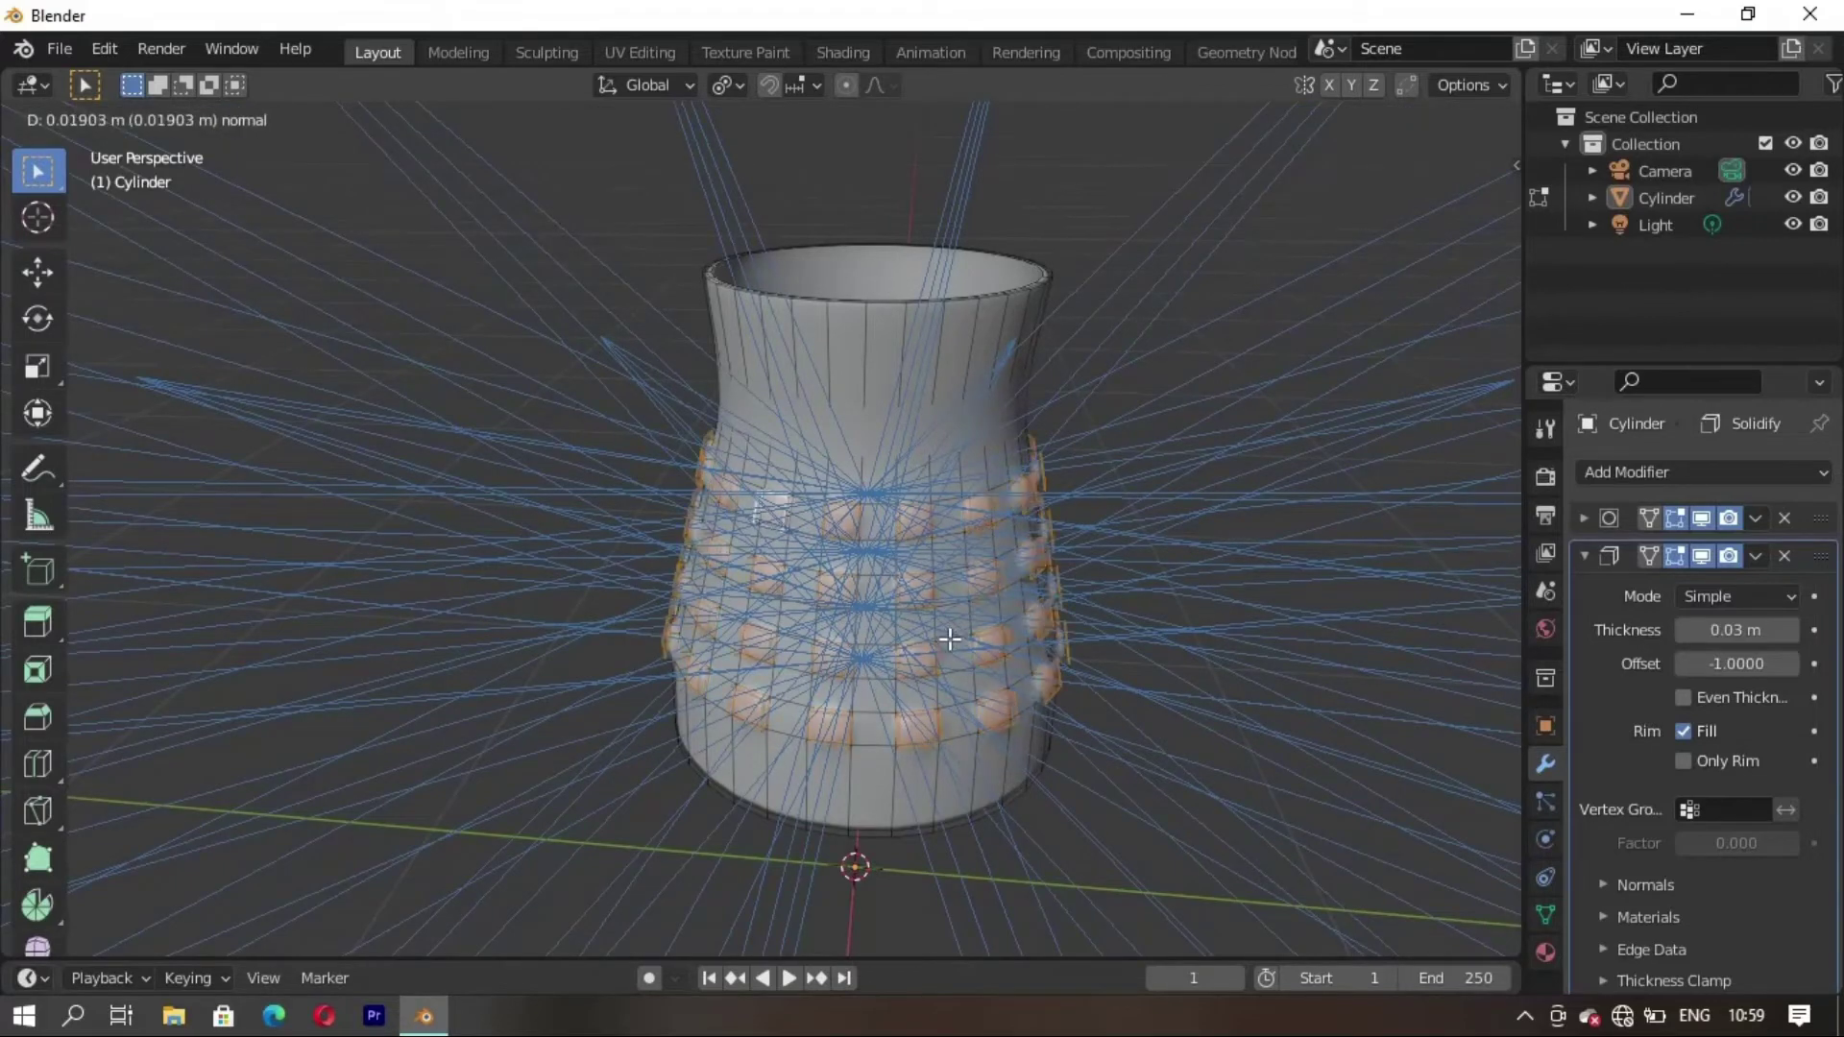
{"action": "left_click", "coordinate": [1006, 716]}
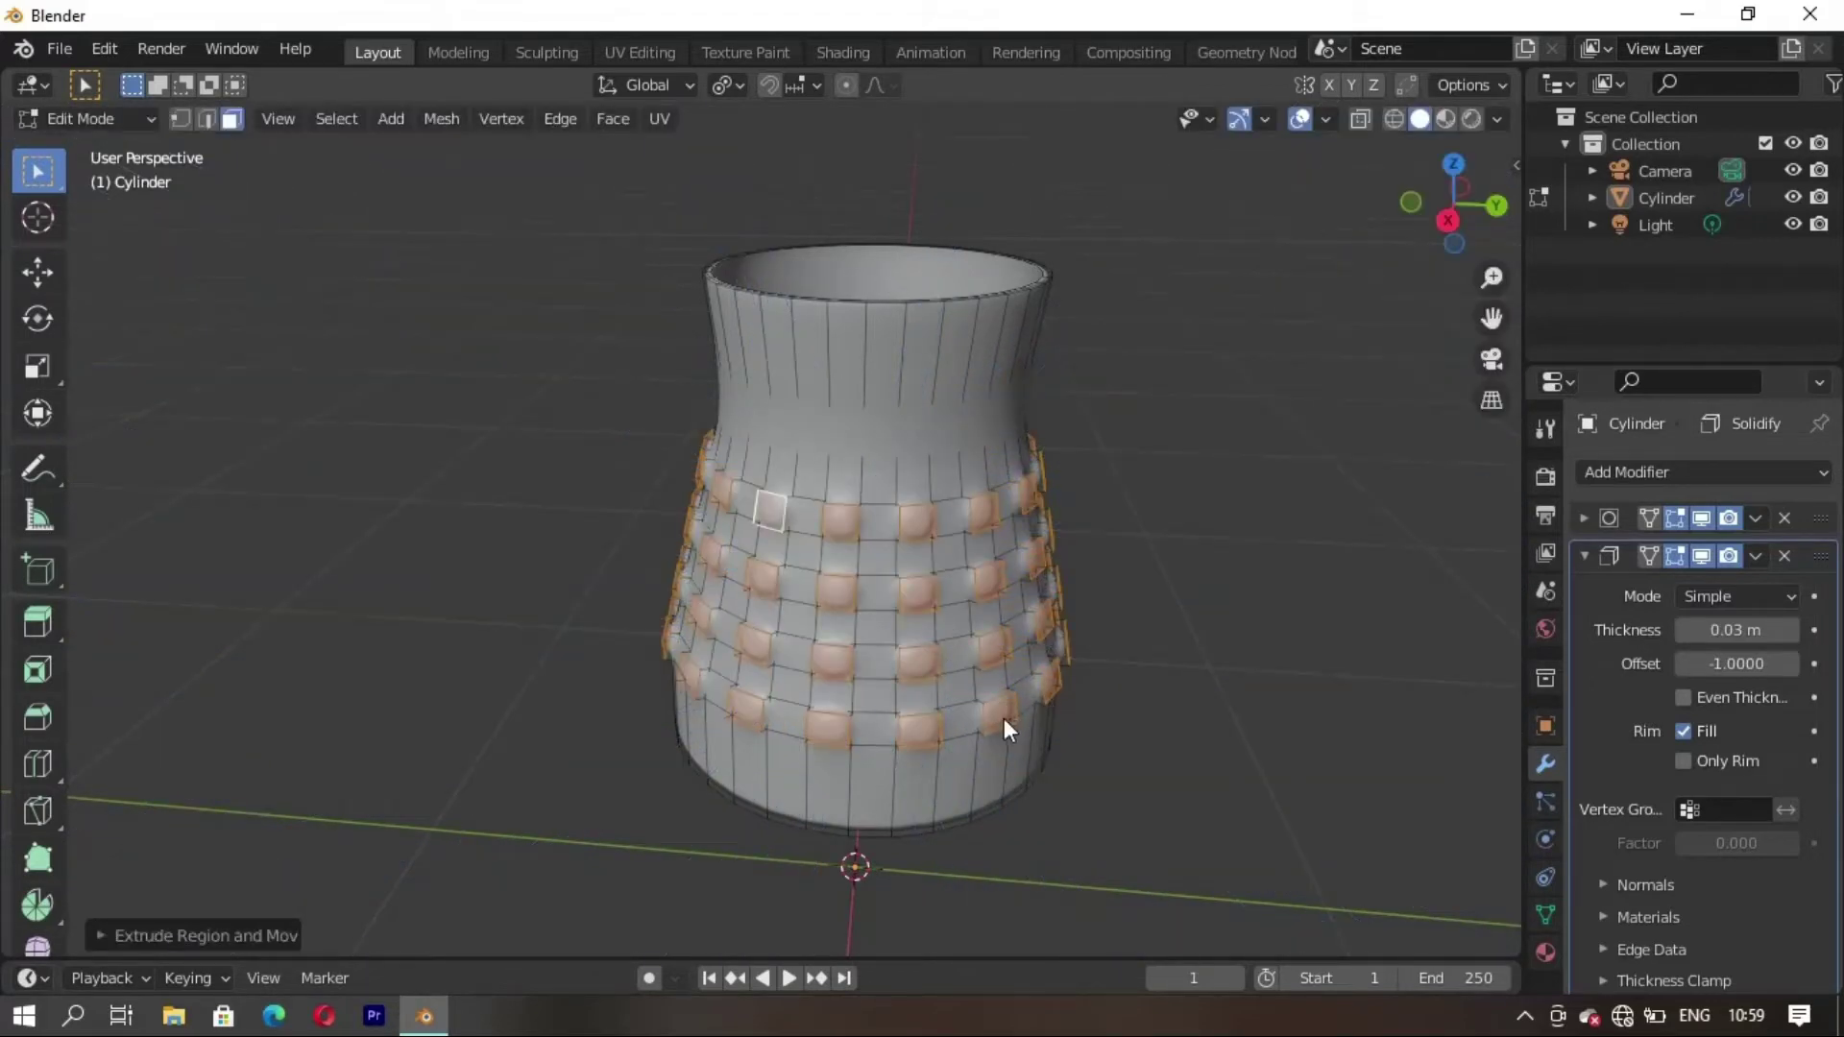
{"action": "key", "text": "Tab"}
{"action": "mouse_move", "coordinate": [971, 765]}
{"action": "middle_mouse_down"}
{"action": "mouse_move", "coordinate": [818, 730]}
{"action": "mouse_move", "coordinate": [1049, 728]}
{"action": "middle_mouse_up"}
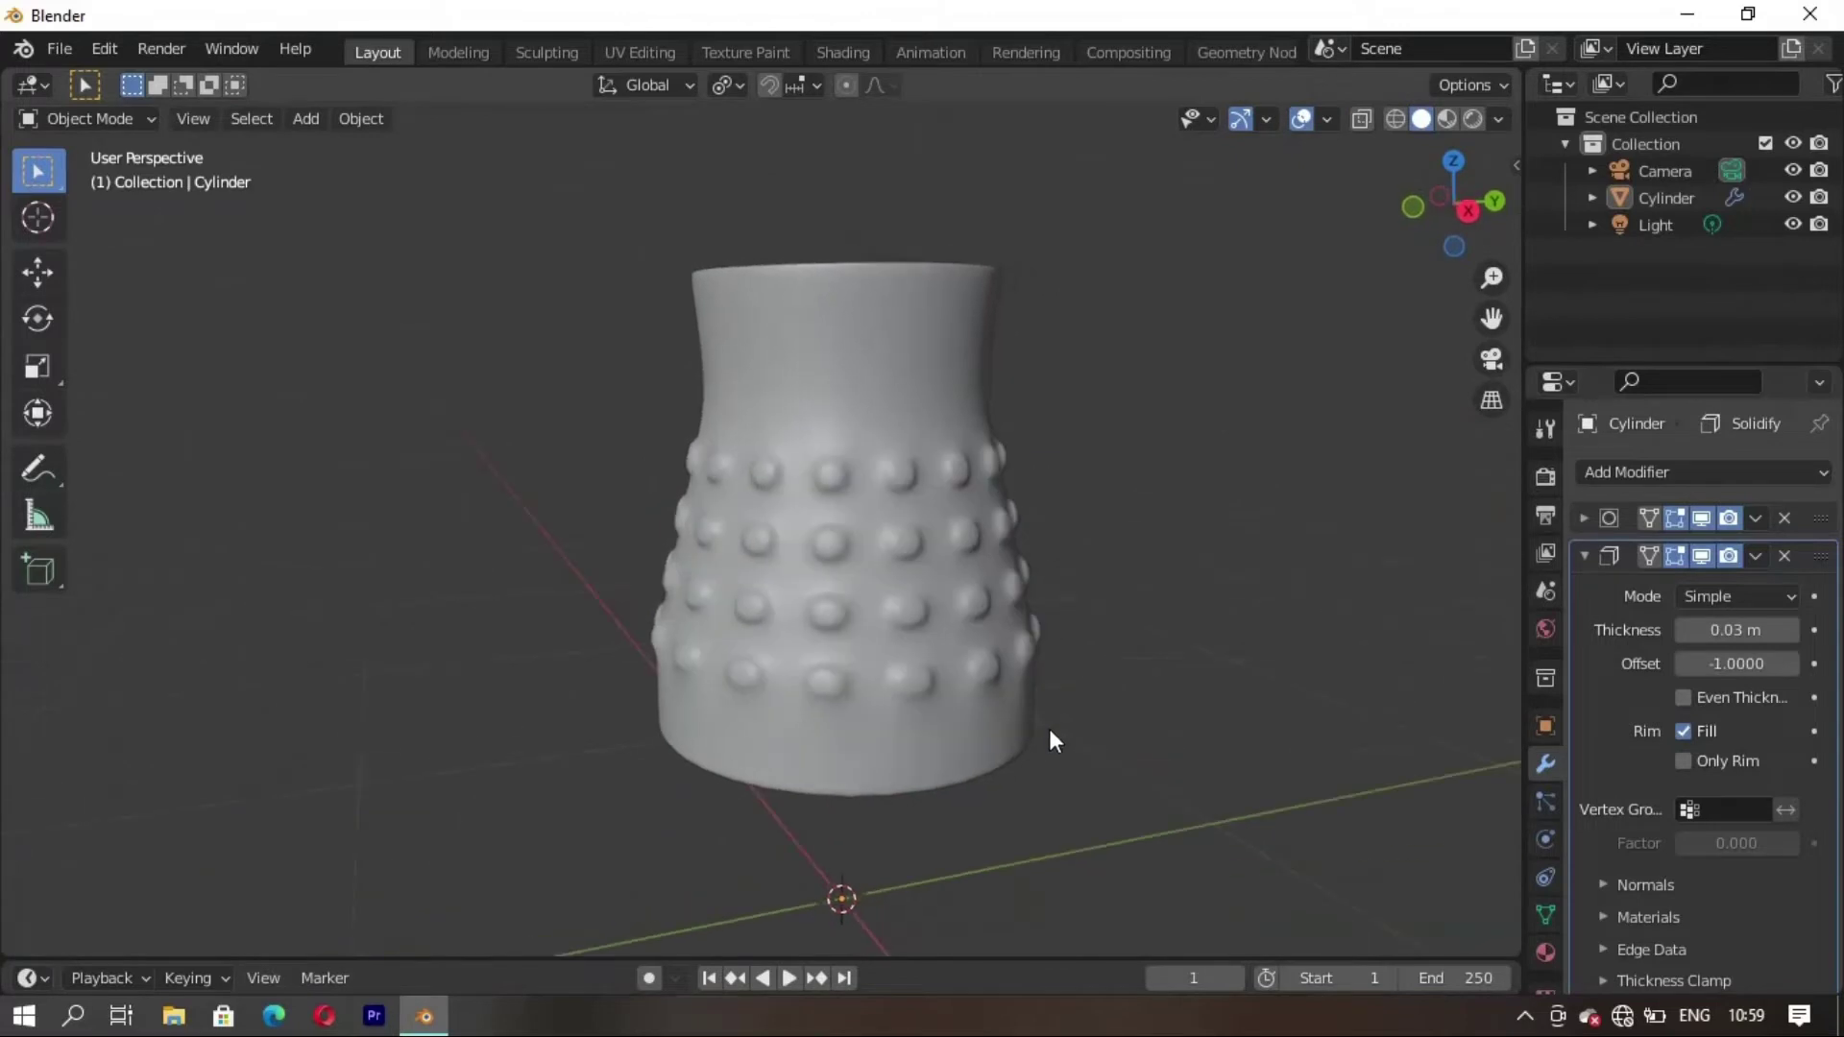
Grow the stud selection over the band and separate it into the new object Cylinder.001
{"action": "key", "text": "Tab"}
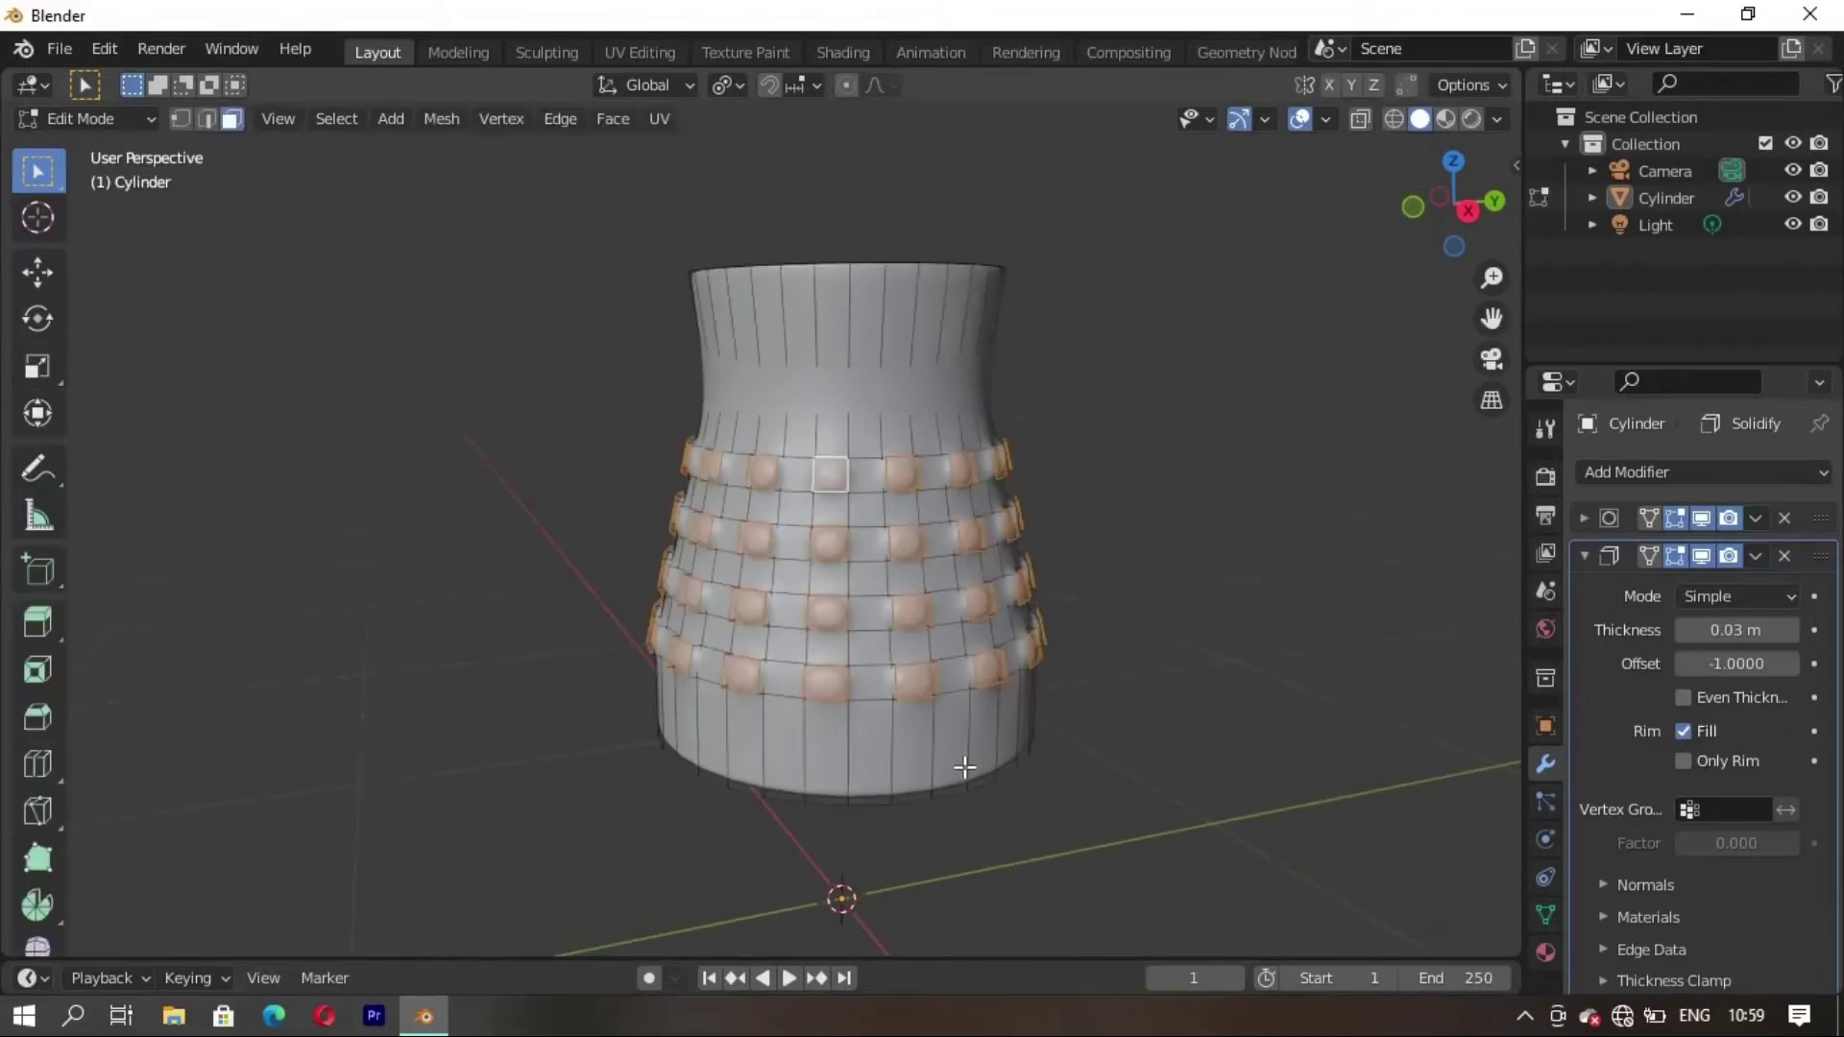
{"action": "key", "text": "ctrl+KP_Add"}
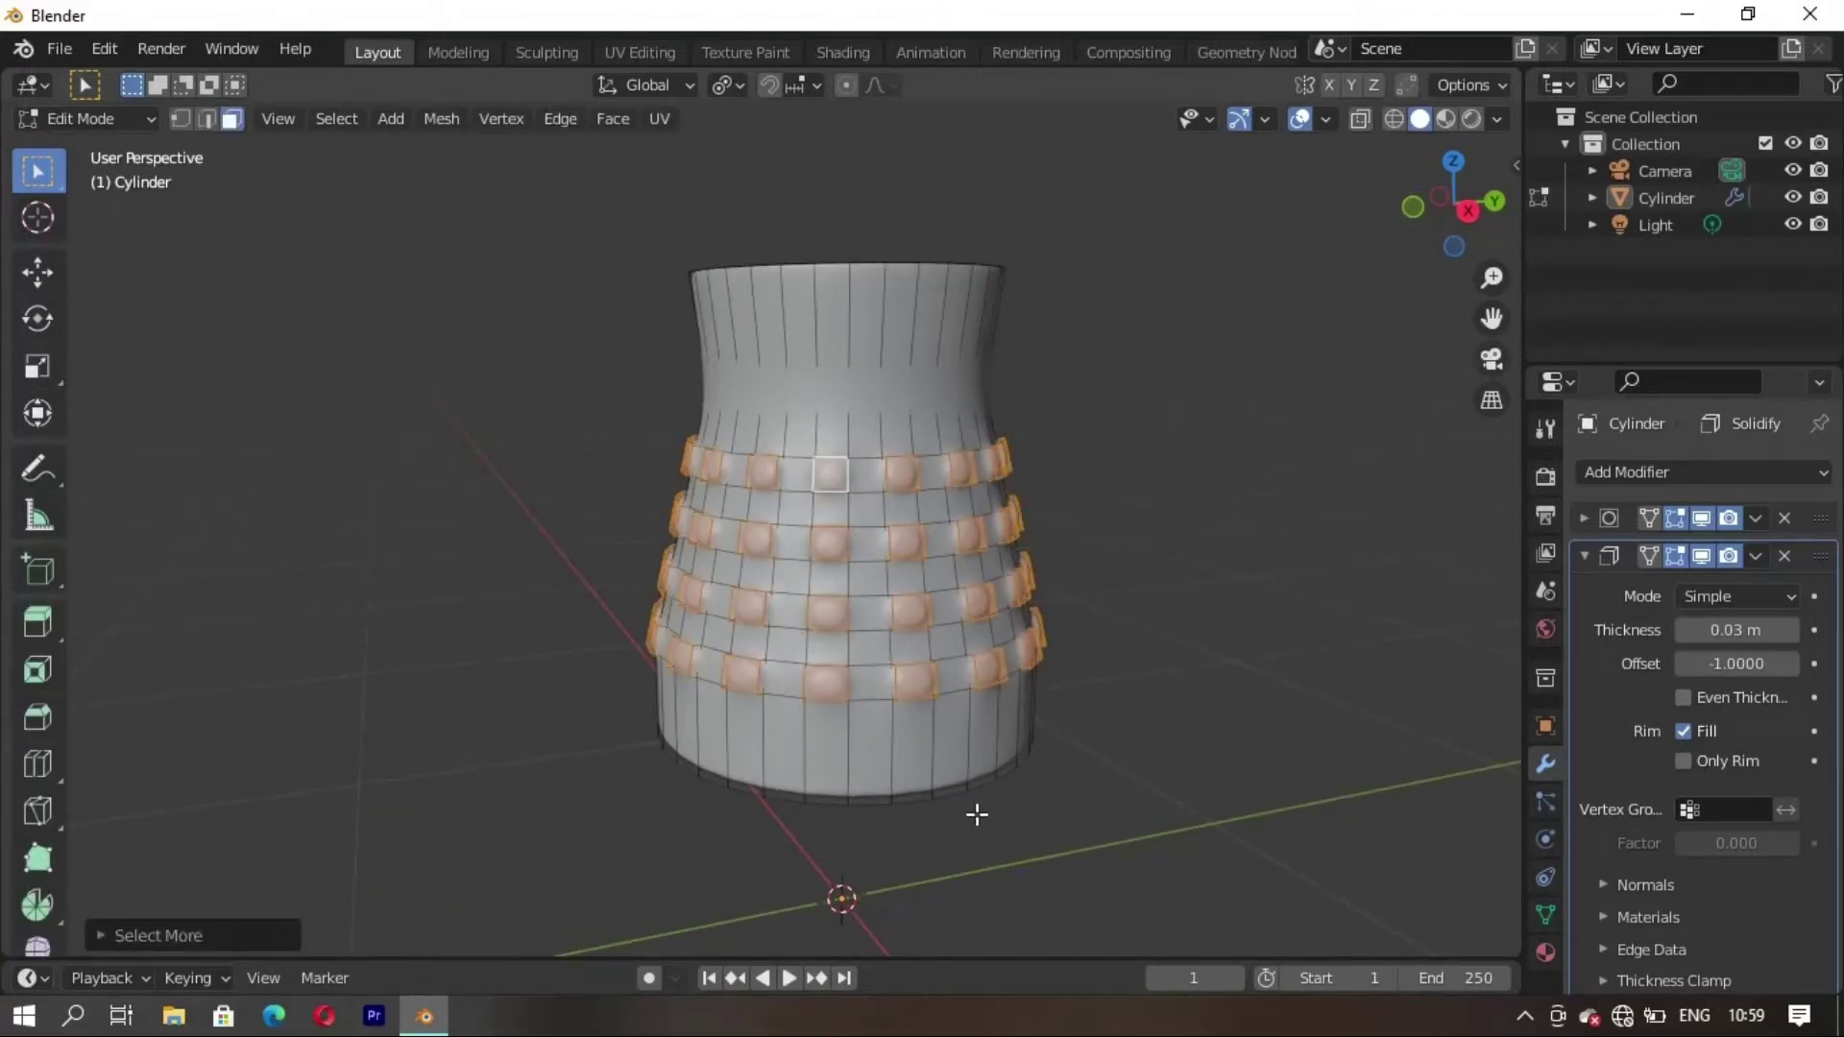
{"action": "key", "text": "ctrl+KP_Add"}
{"action": "key", "text": "ctrl+KP_Subtract"}
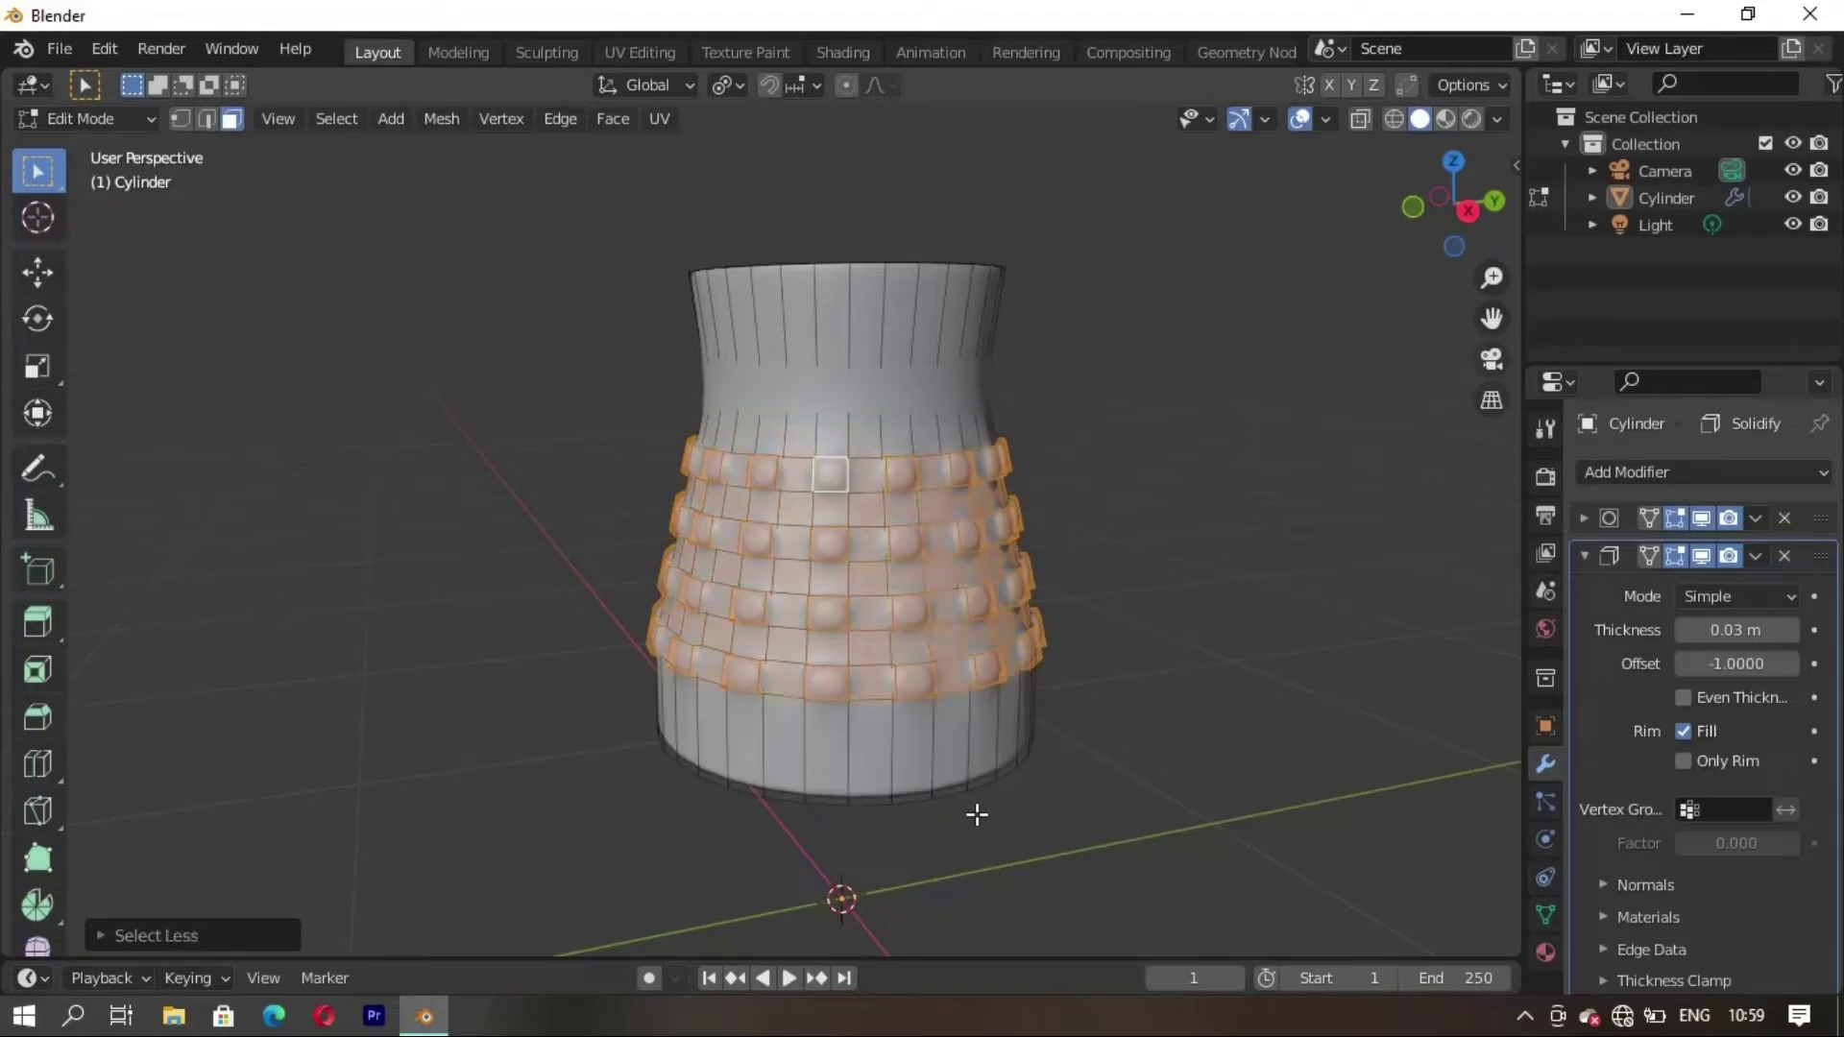
{"action": "key", "text": "p"}
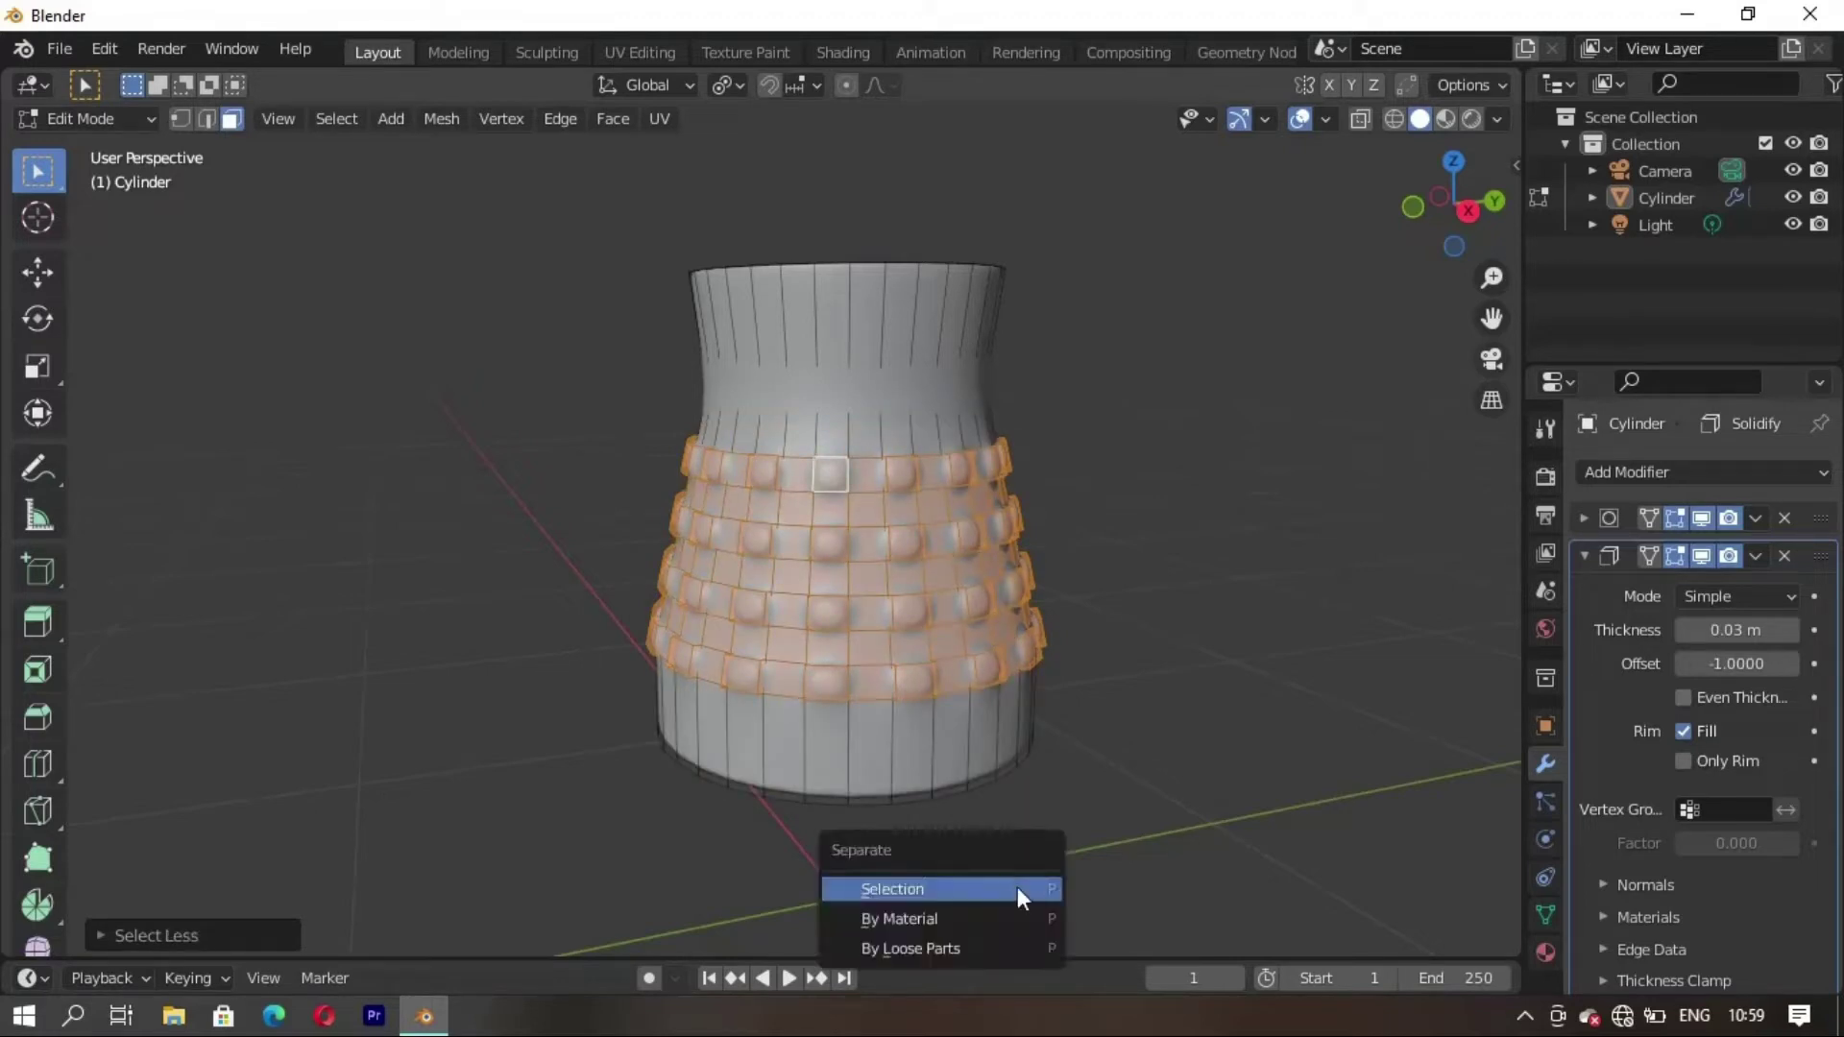
{"action": "left_click", "coordinate": [1017, 885]}
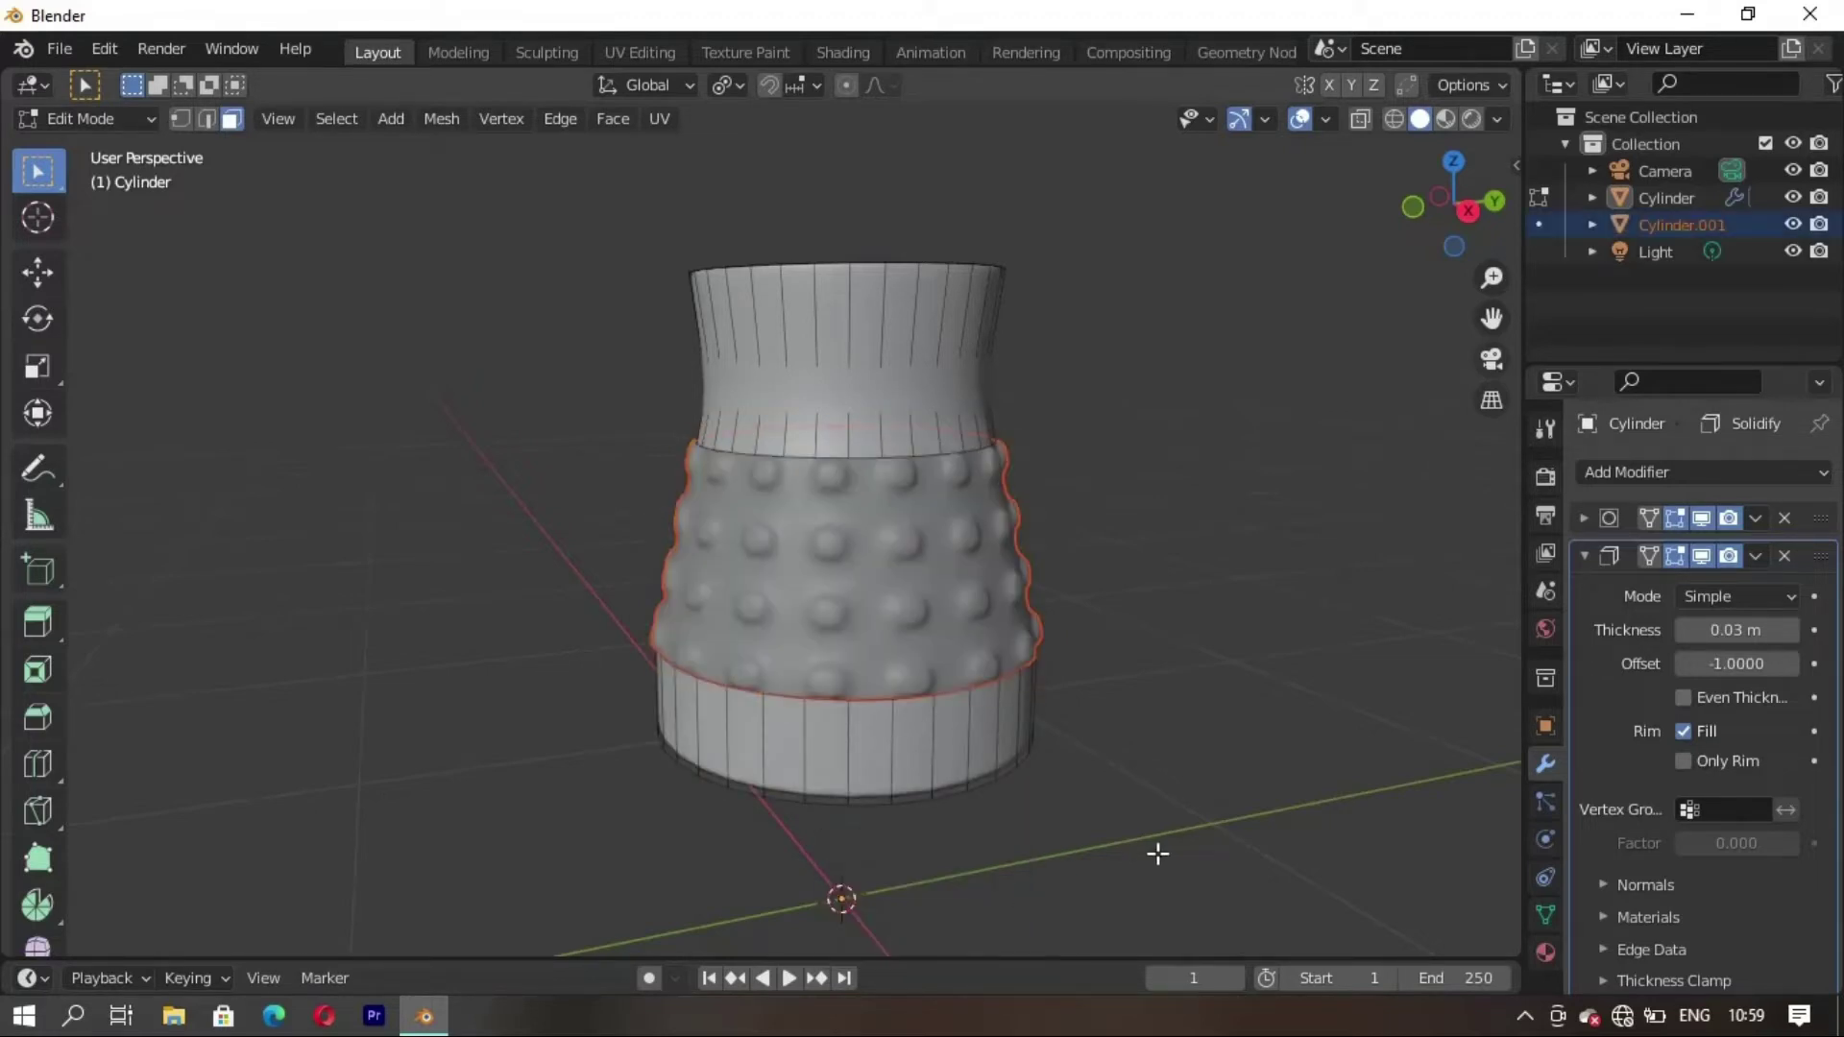
{"action": "key", "text": "Tab"}
{"action": "left_click", "coordinate": [1165, 712]}
Select Cylinder.001 and enter Edit Mode on its mesh
{"action": "middle_click_drag", "start_coordinate": [1111, 734], "coordinate": [814, 698]}
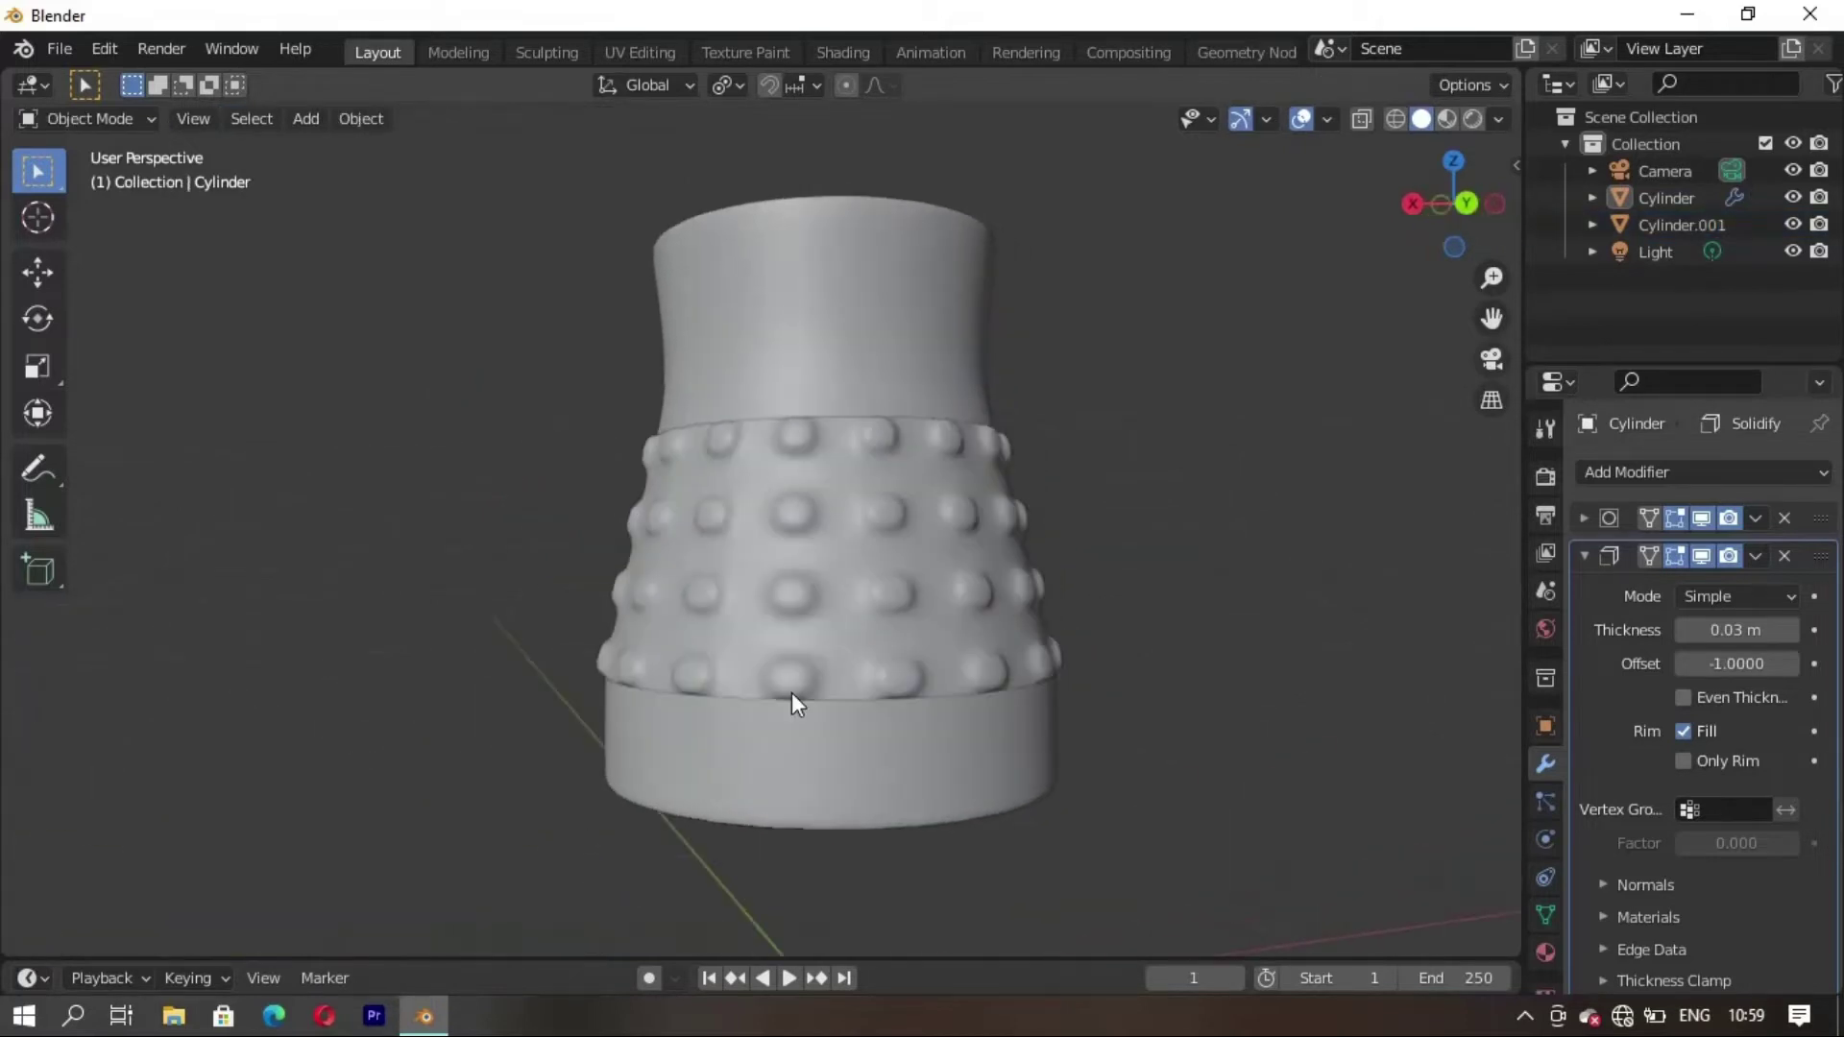
{"action": "left_click", "coordinate": [820, 586]}
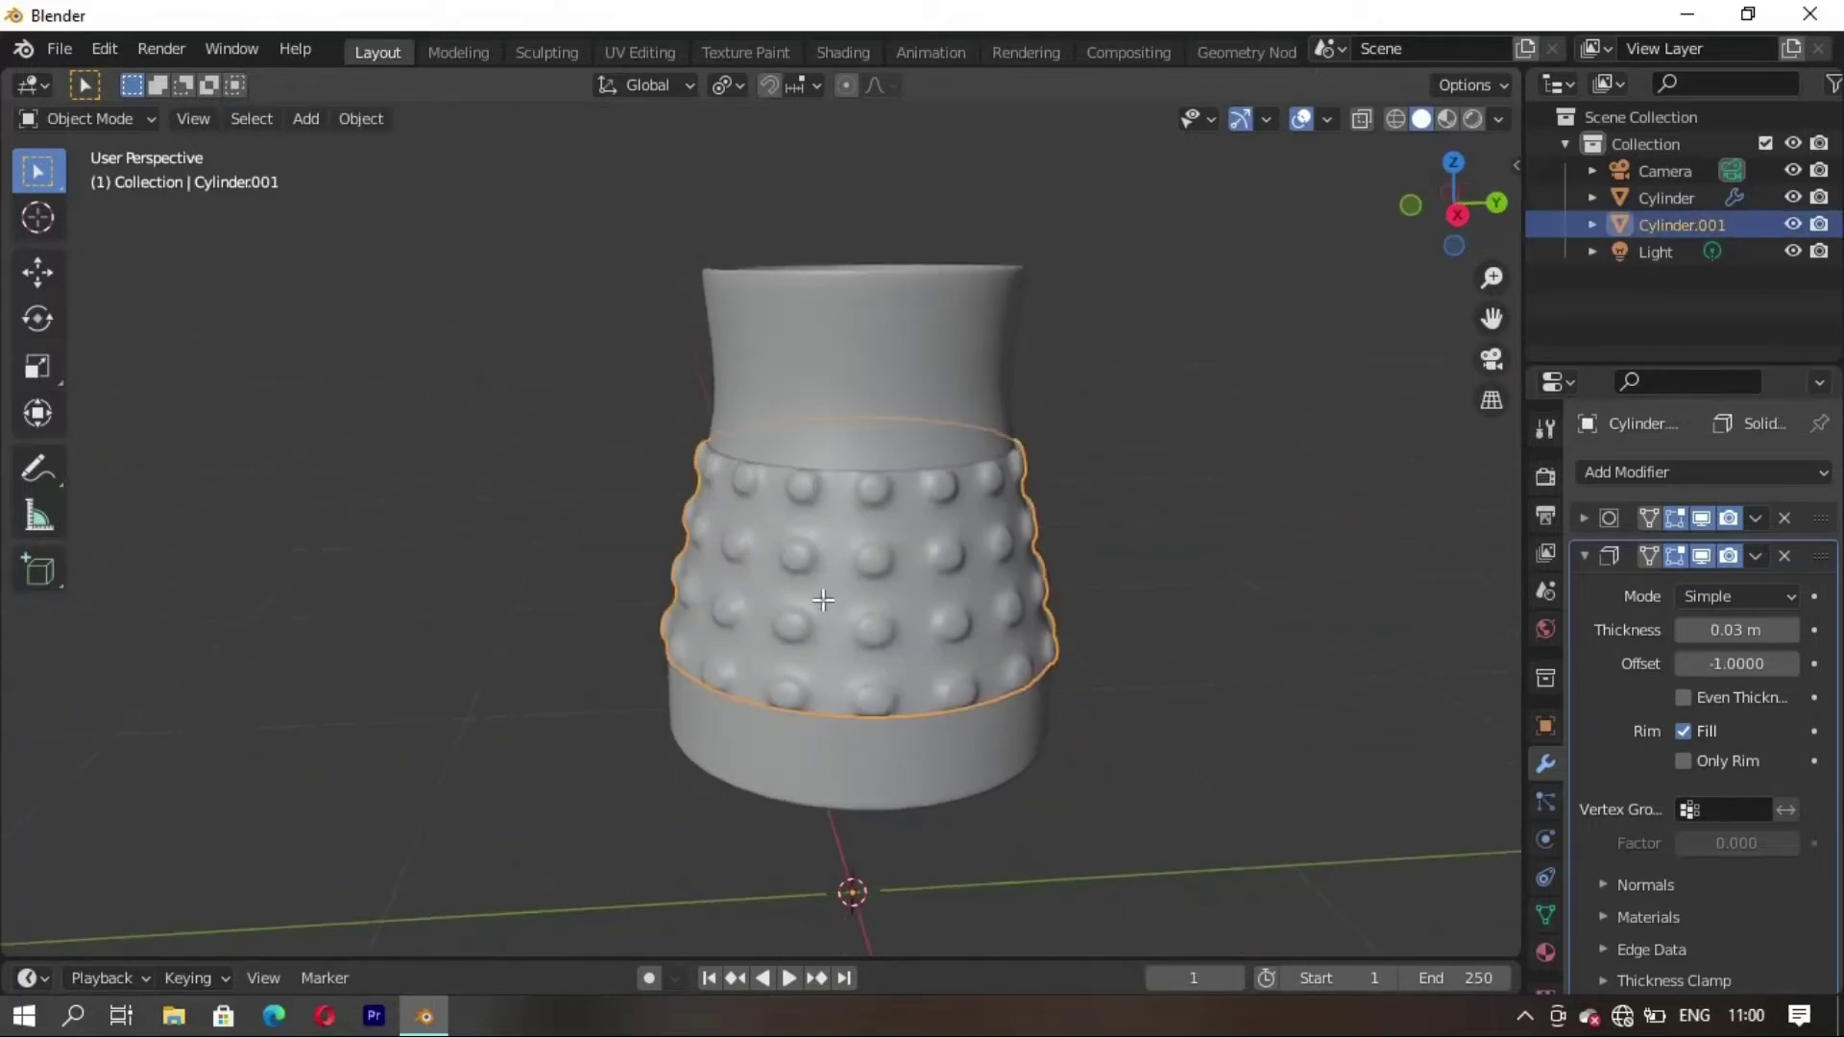
{"action": "key", "text": "Tab"}
{"action": "scroll", "coordinate": [911, 659], "scroll_direction": "up", "scroll_amount": 3}
{"action": "middle_click_drag", "start_coordinate": [911, 659], "coordinate": [911, 538]}
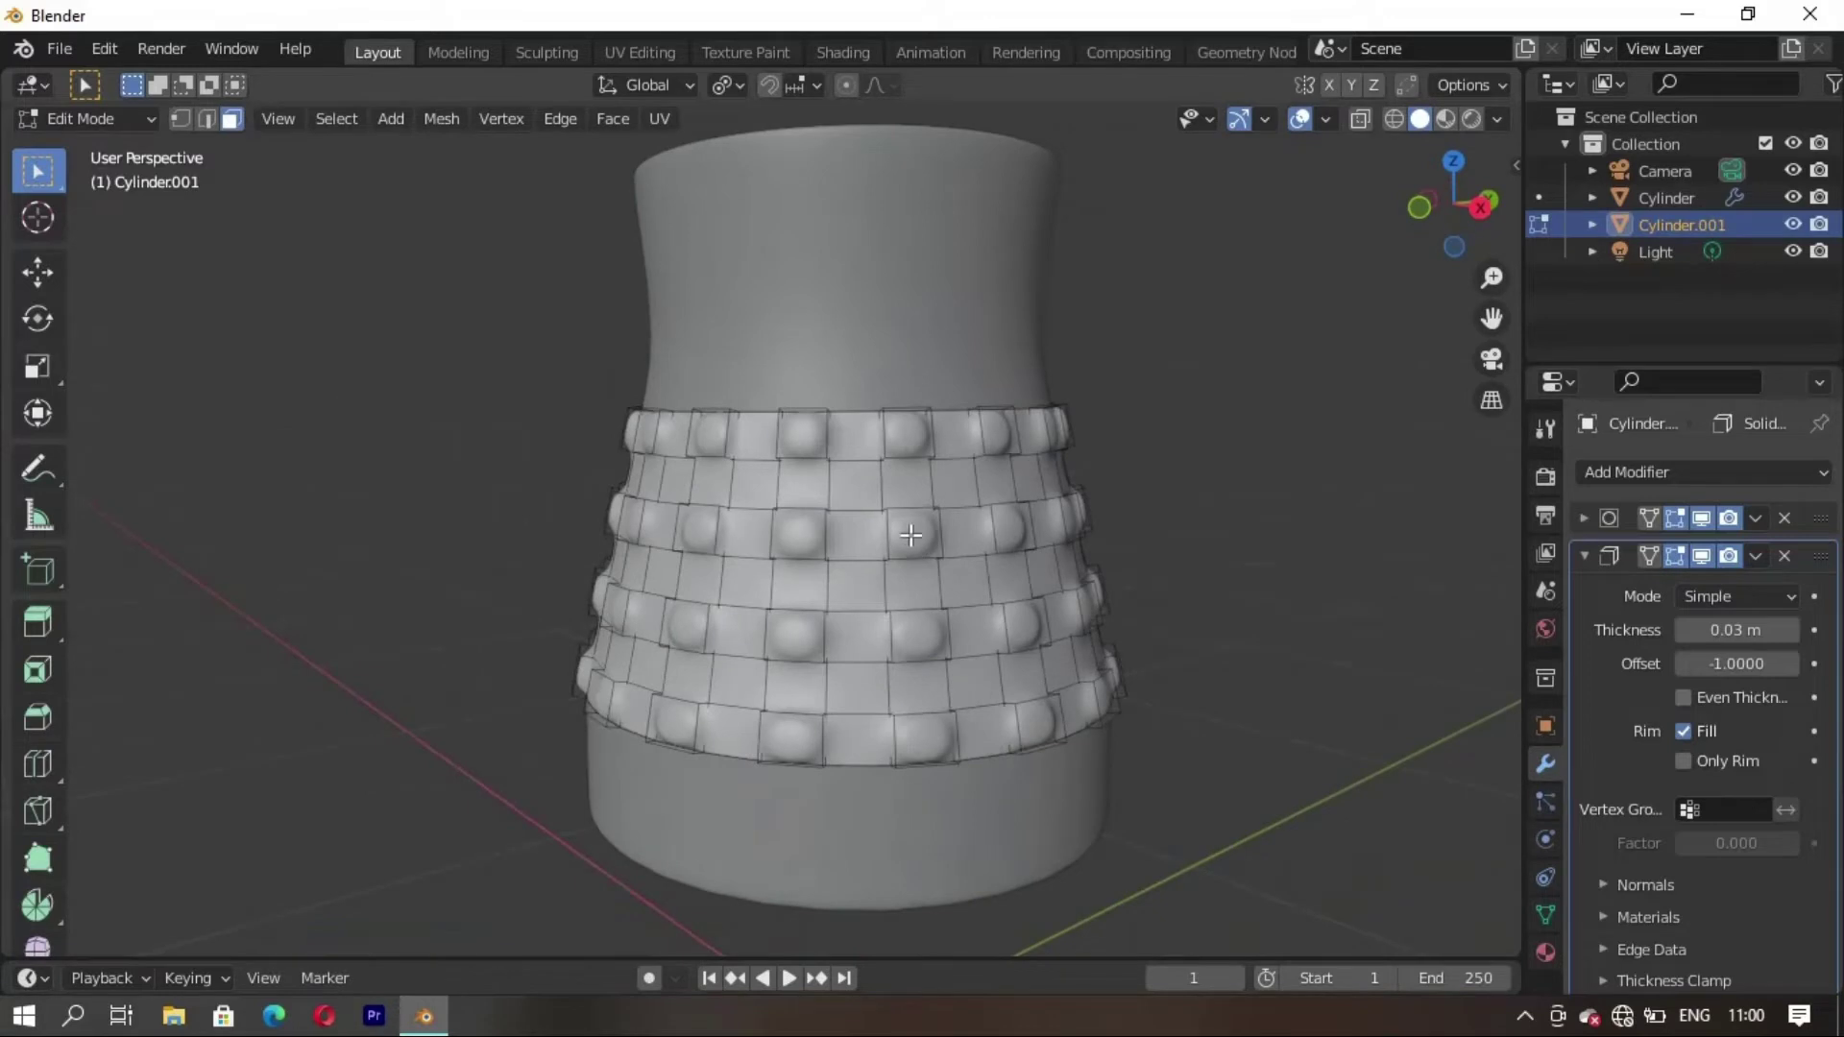
Loop-select the four horizontal stud rings and separate them into their own object
{"action": "left_click", "coordinate": [911, 535], "text": "alt"}
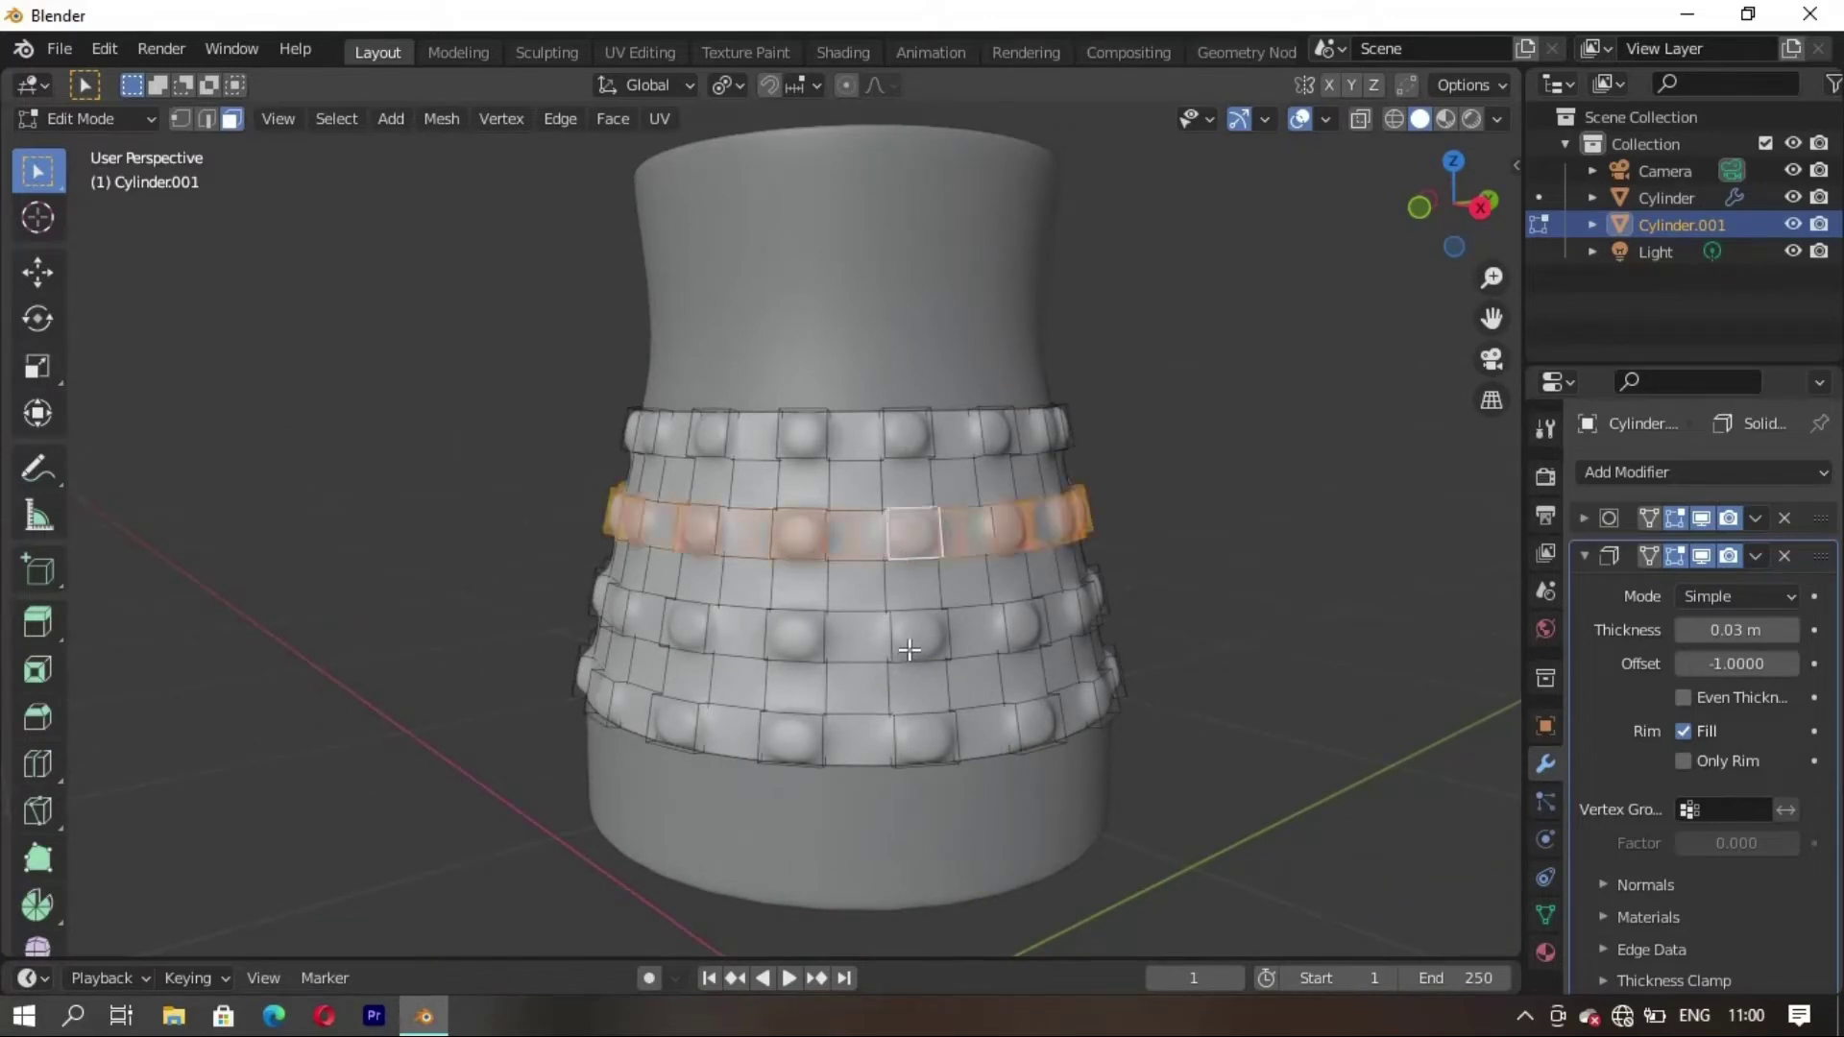
{"action": "left_click", "coordinate": [908, 649], "text": "alt+shift"}
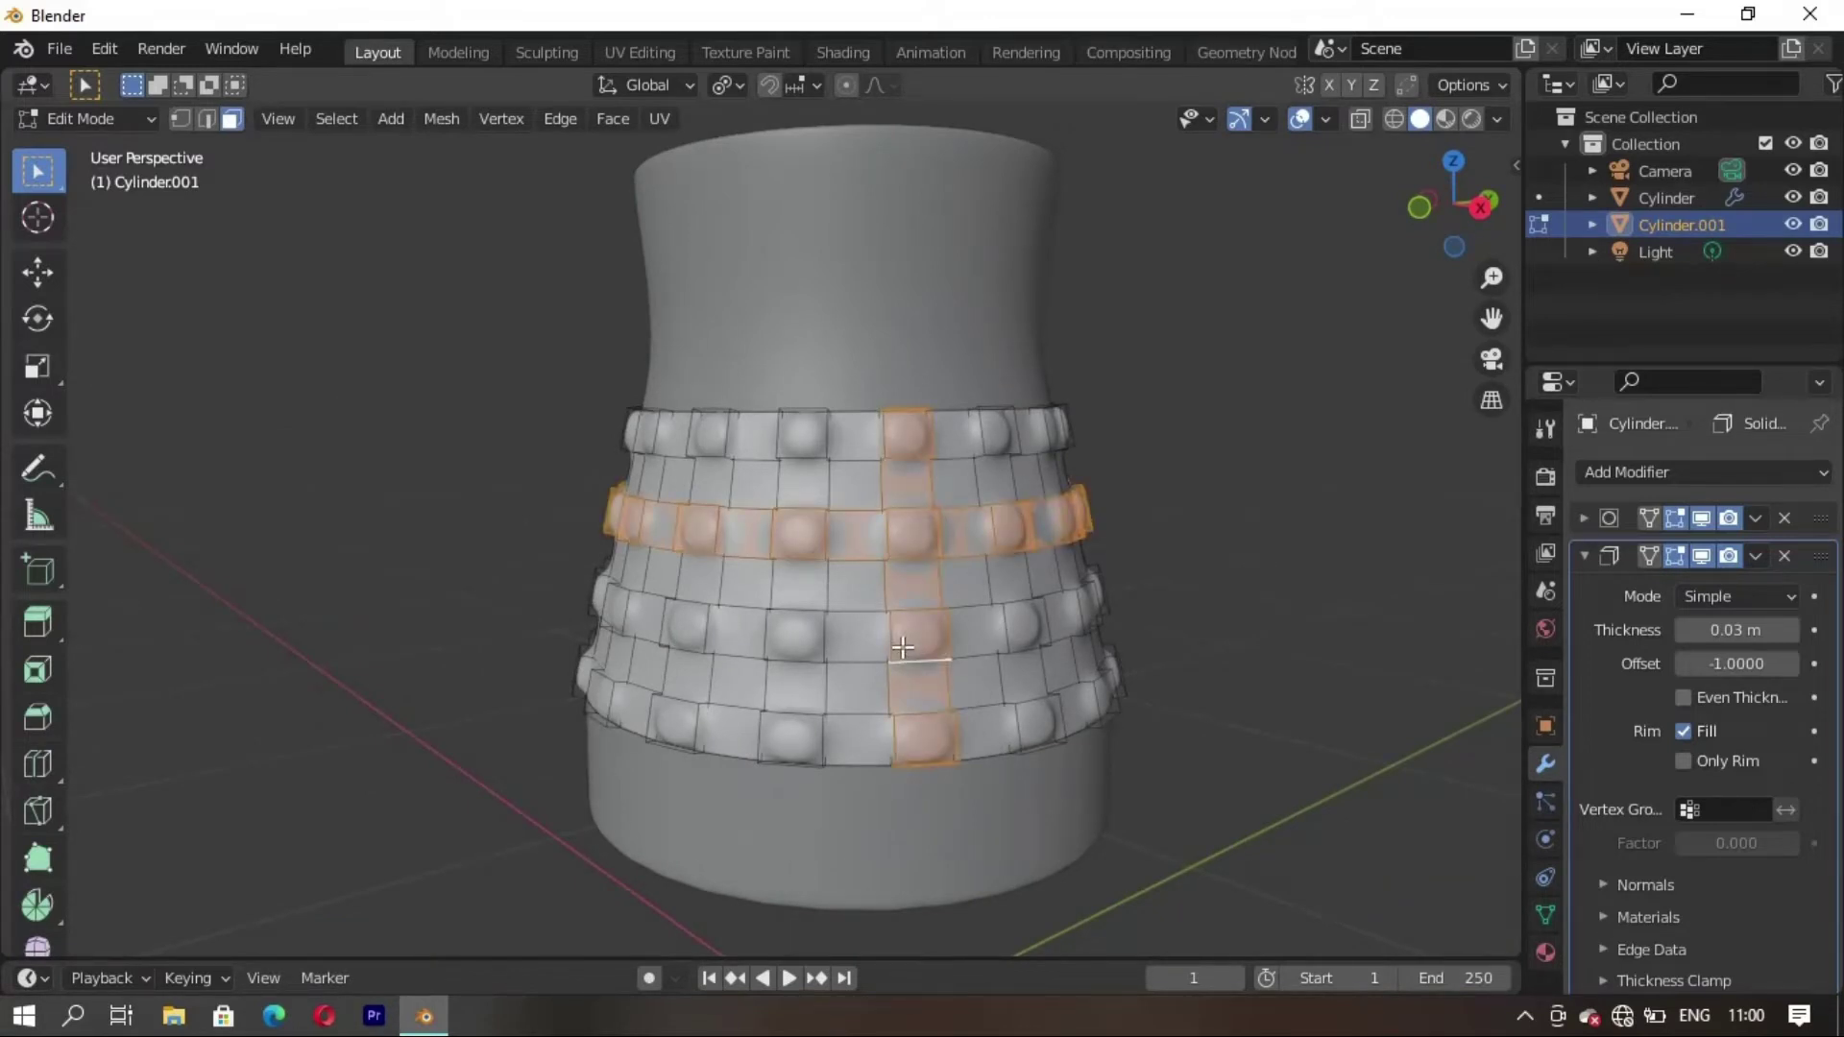
{"action": "left_click", "coordinate": [903, 646], "text": "alt+shift"}
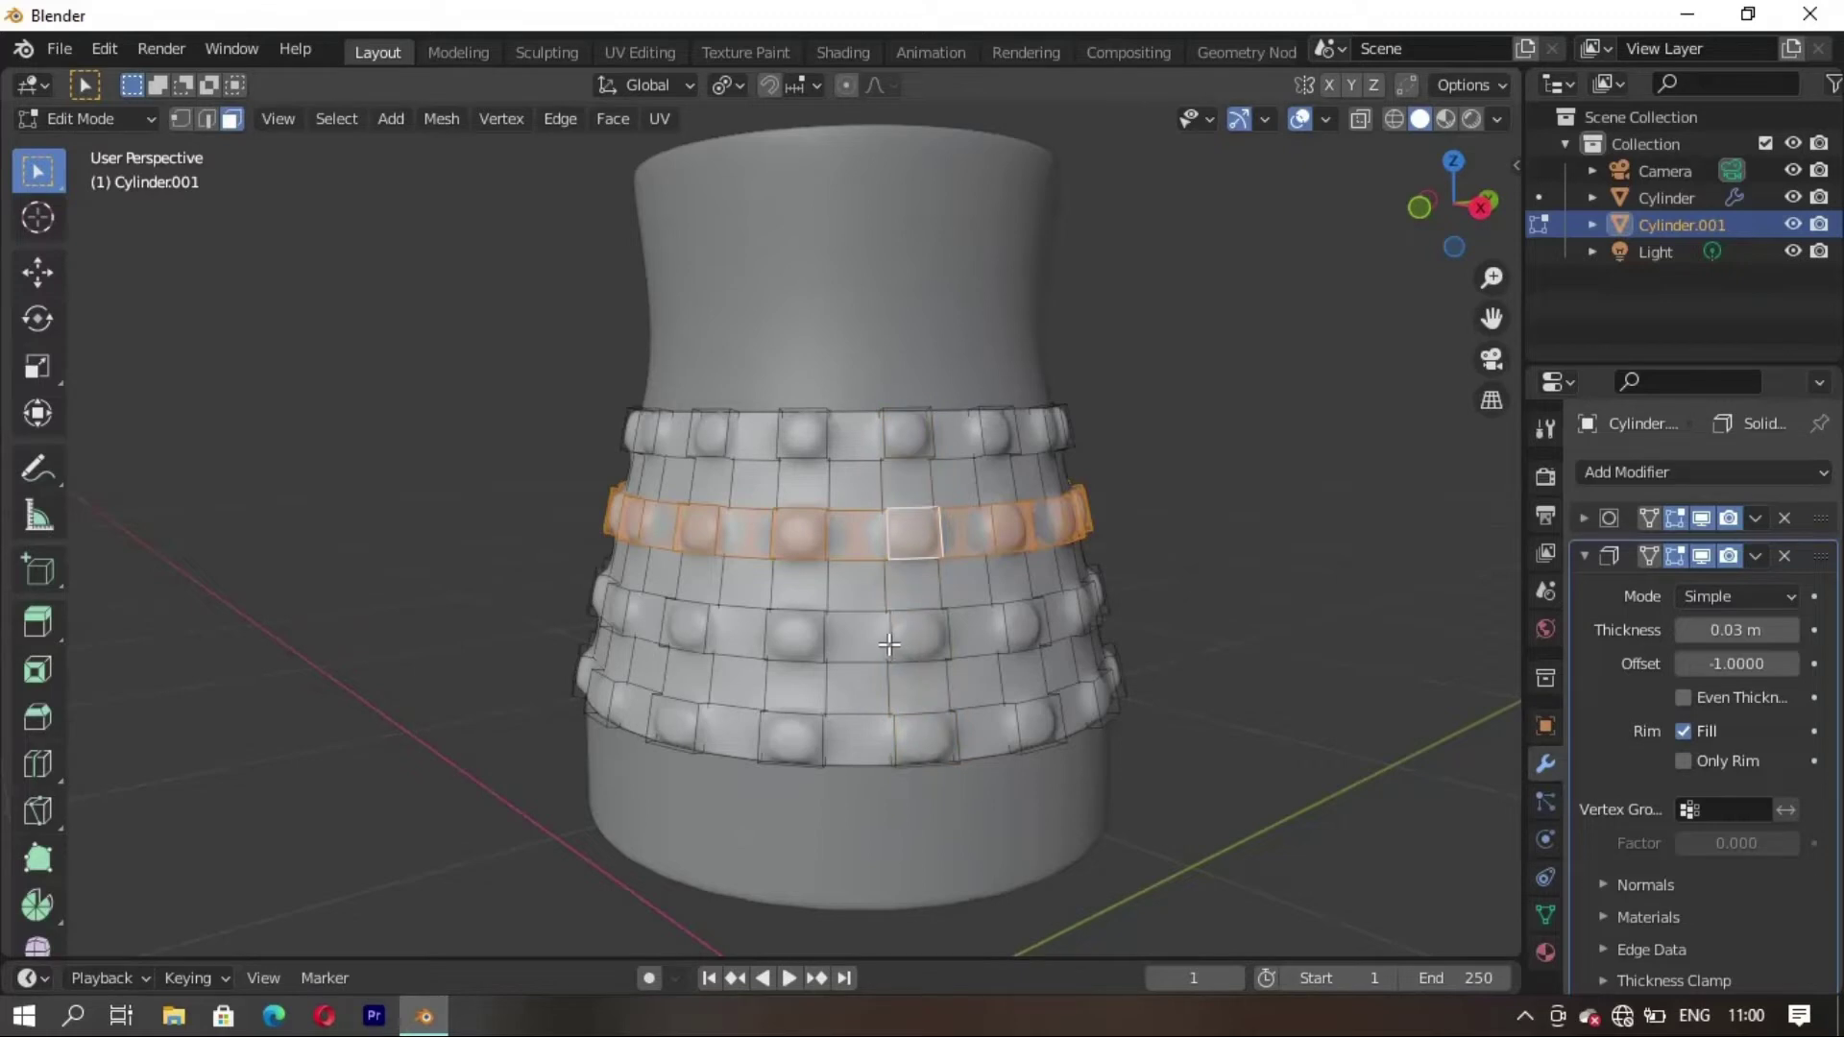
{"action": "left_click", "coordinate": [889, 642], "text": "alt+shift"}
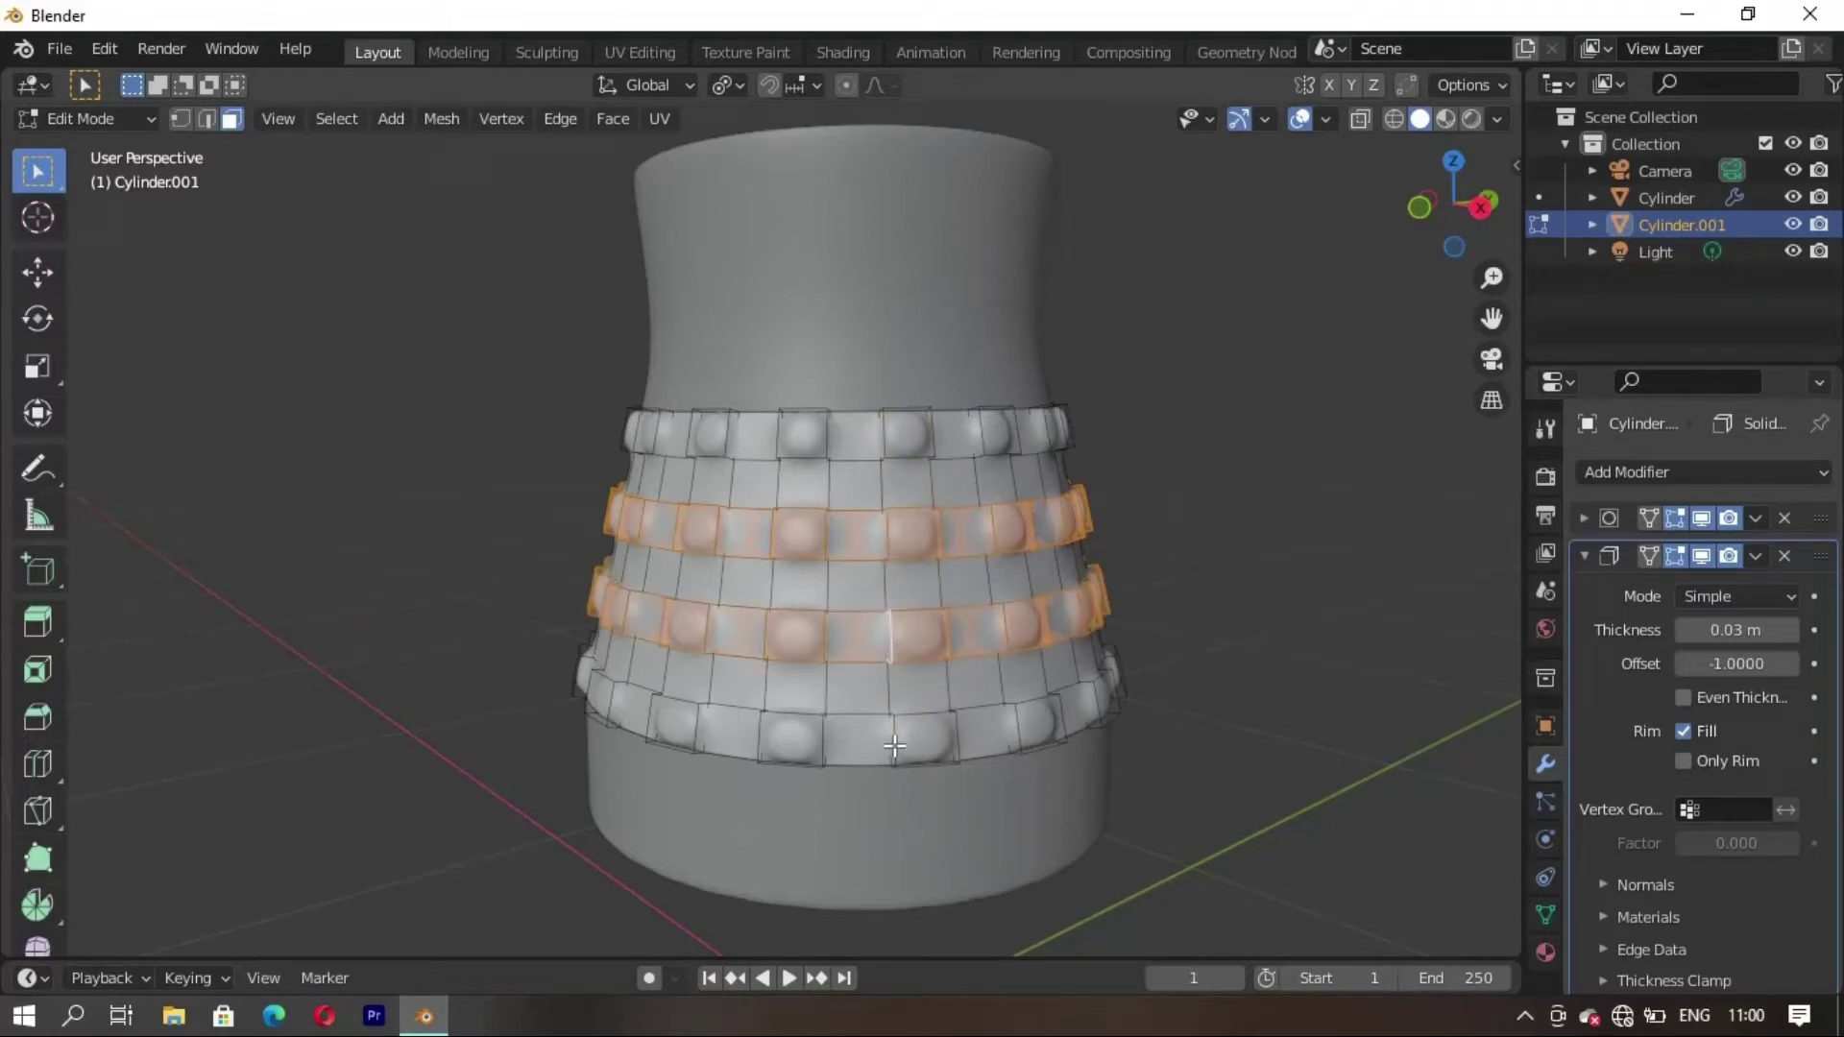
{"action": "left_click", "coordinate": [894, 746], "text": "alt+shift"}
{"action": "left_click", "coordinate": [883, 435], "text": "alt+shift"}
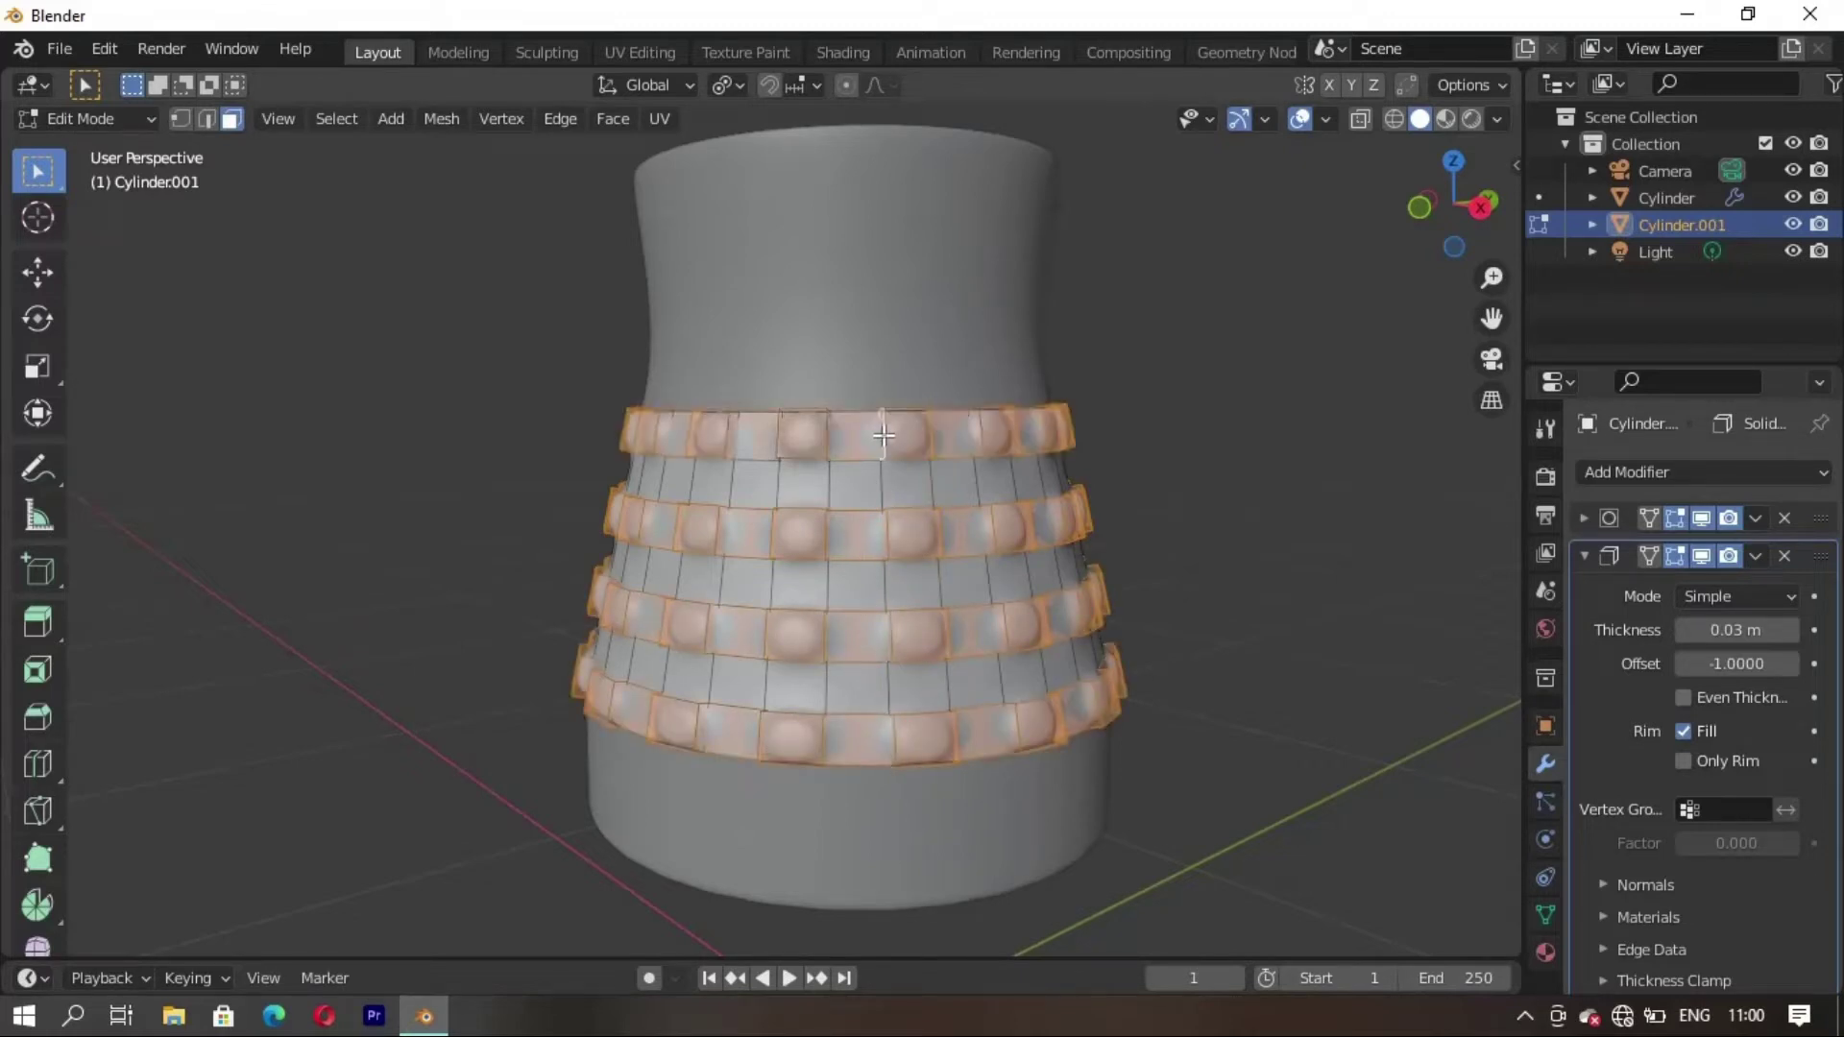
{"action": "mouse_move", "coordinate": [884, 435]}
{"action": "middle_mouse_down"}
{"action": "mouse_move", "coordinate": [758, 783]}
{"action": "mouse_move", "coordinate": [588, 758]}
{"action": "mouse_move", "coordinate": [651, 686]}
{"action": "middle_mouse_up"}
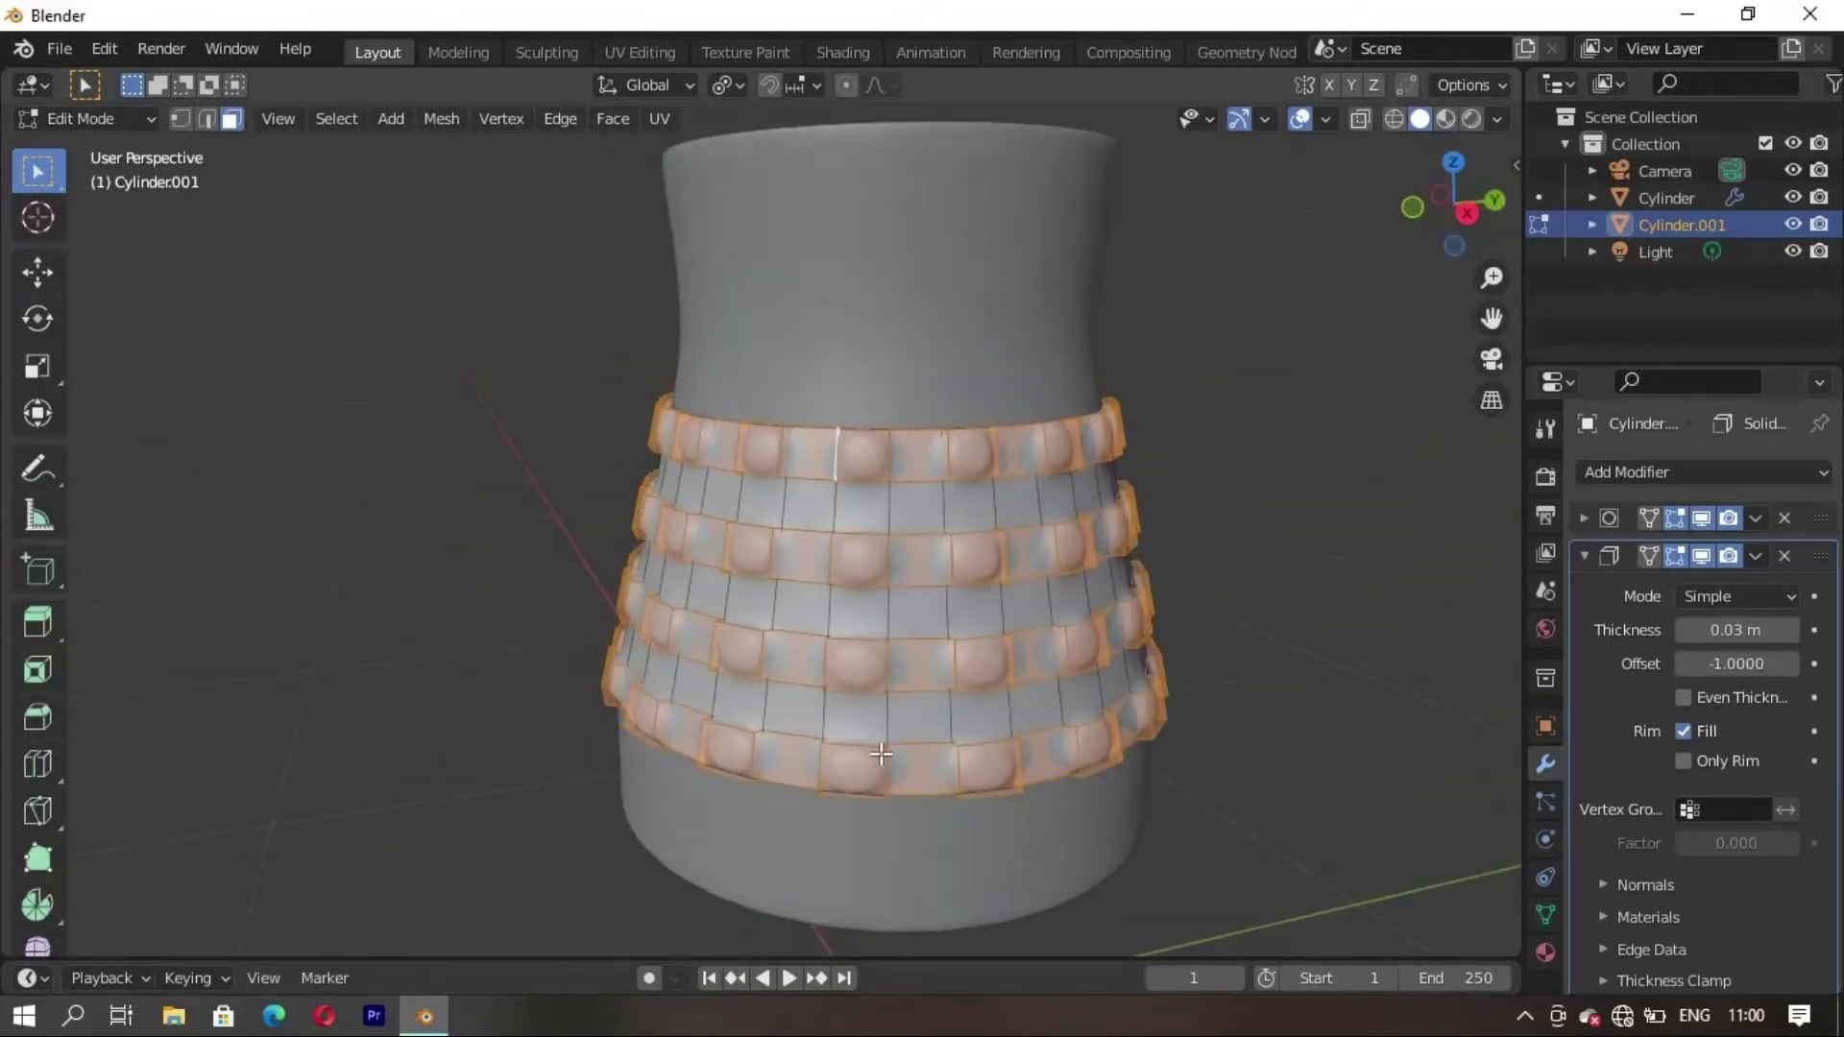
{"action": "key", "text": "p"}
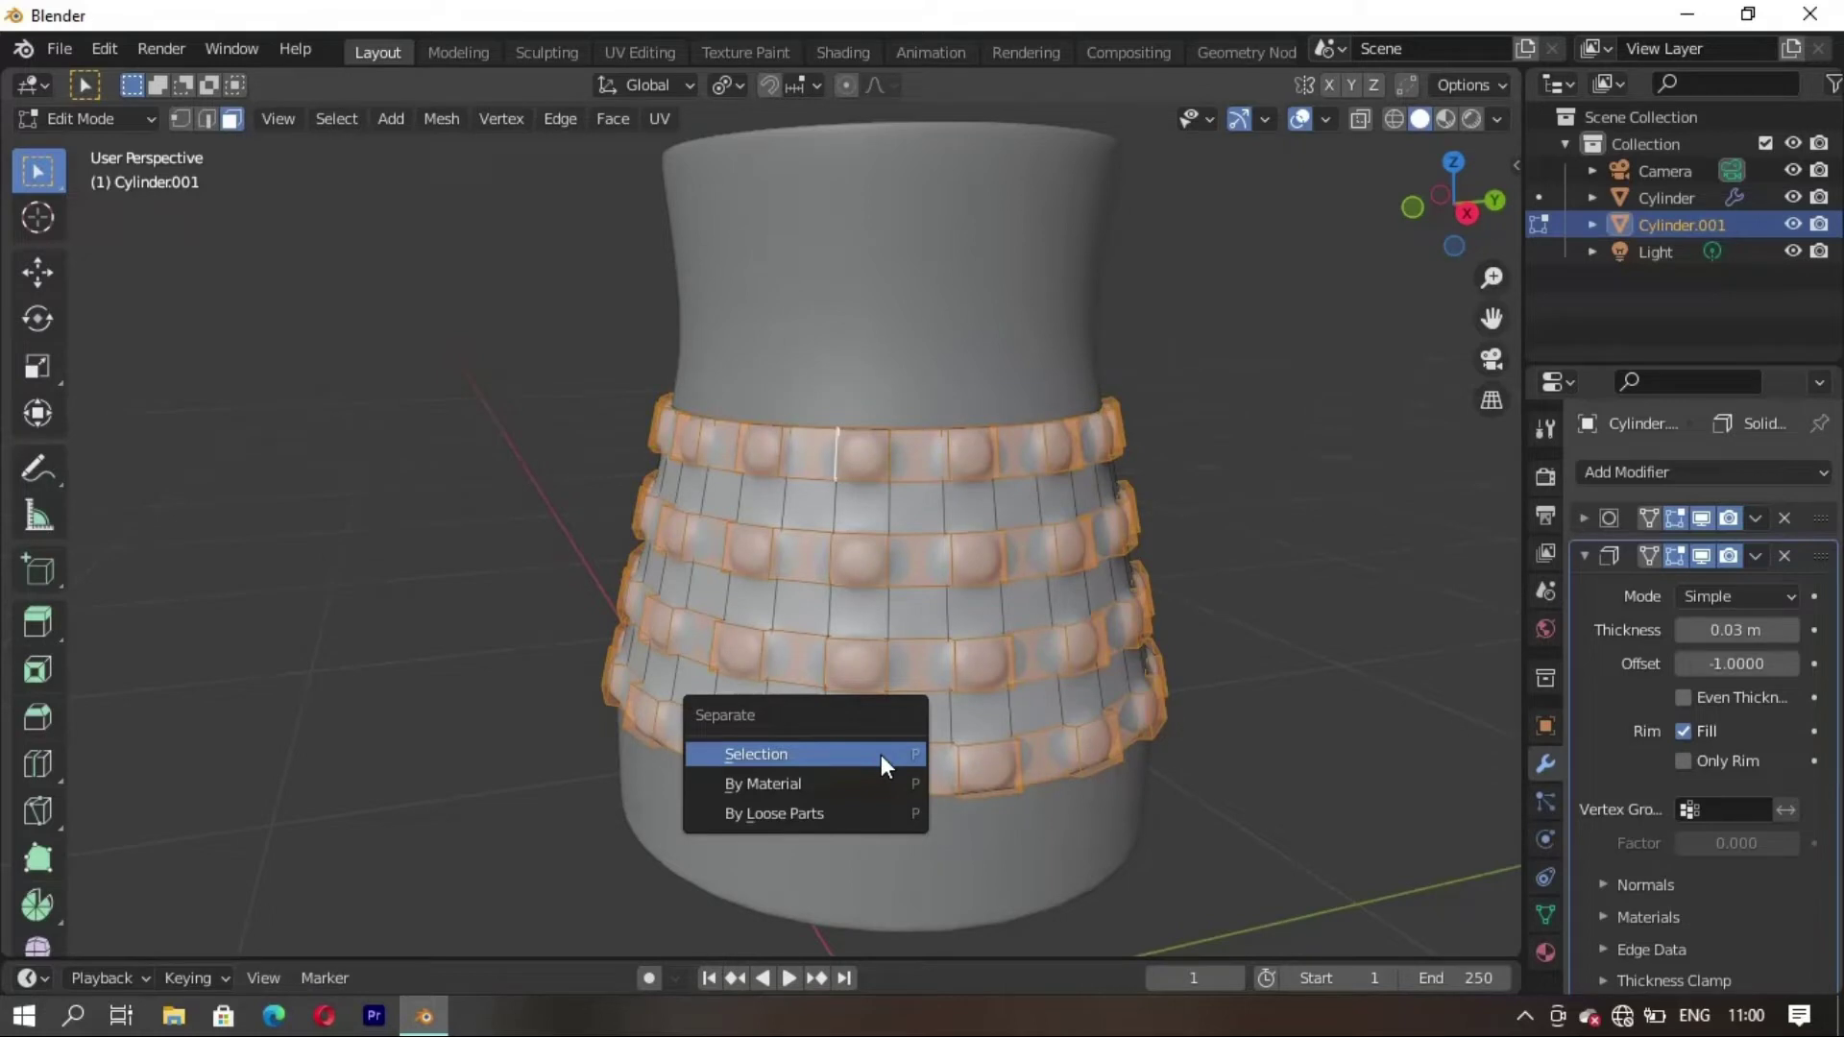
{"action": "left_click", "coordinate": [880, 755]}
Undo the separation so the four stud rings return to Cylinder.001, removing Cylinder.002
{"action": "key", "text": "Tab"}
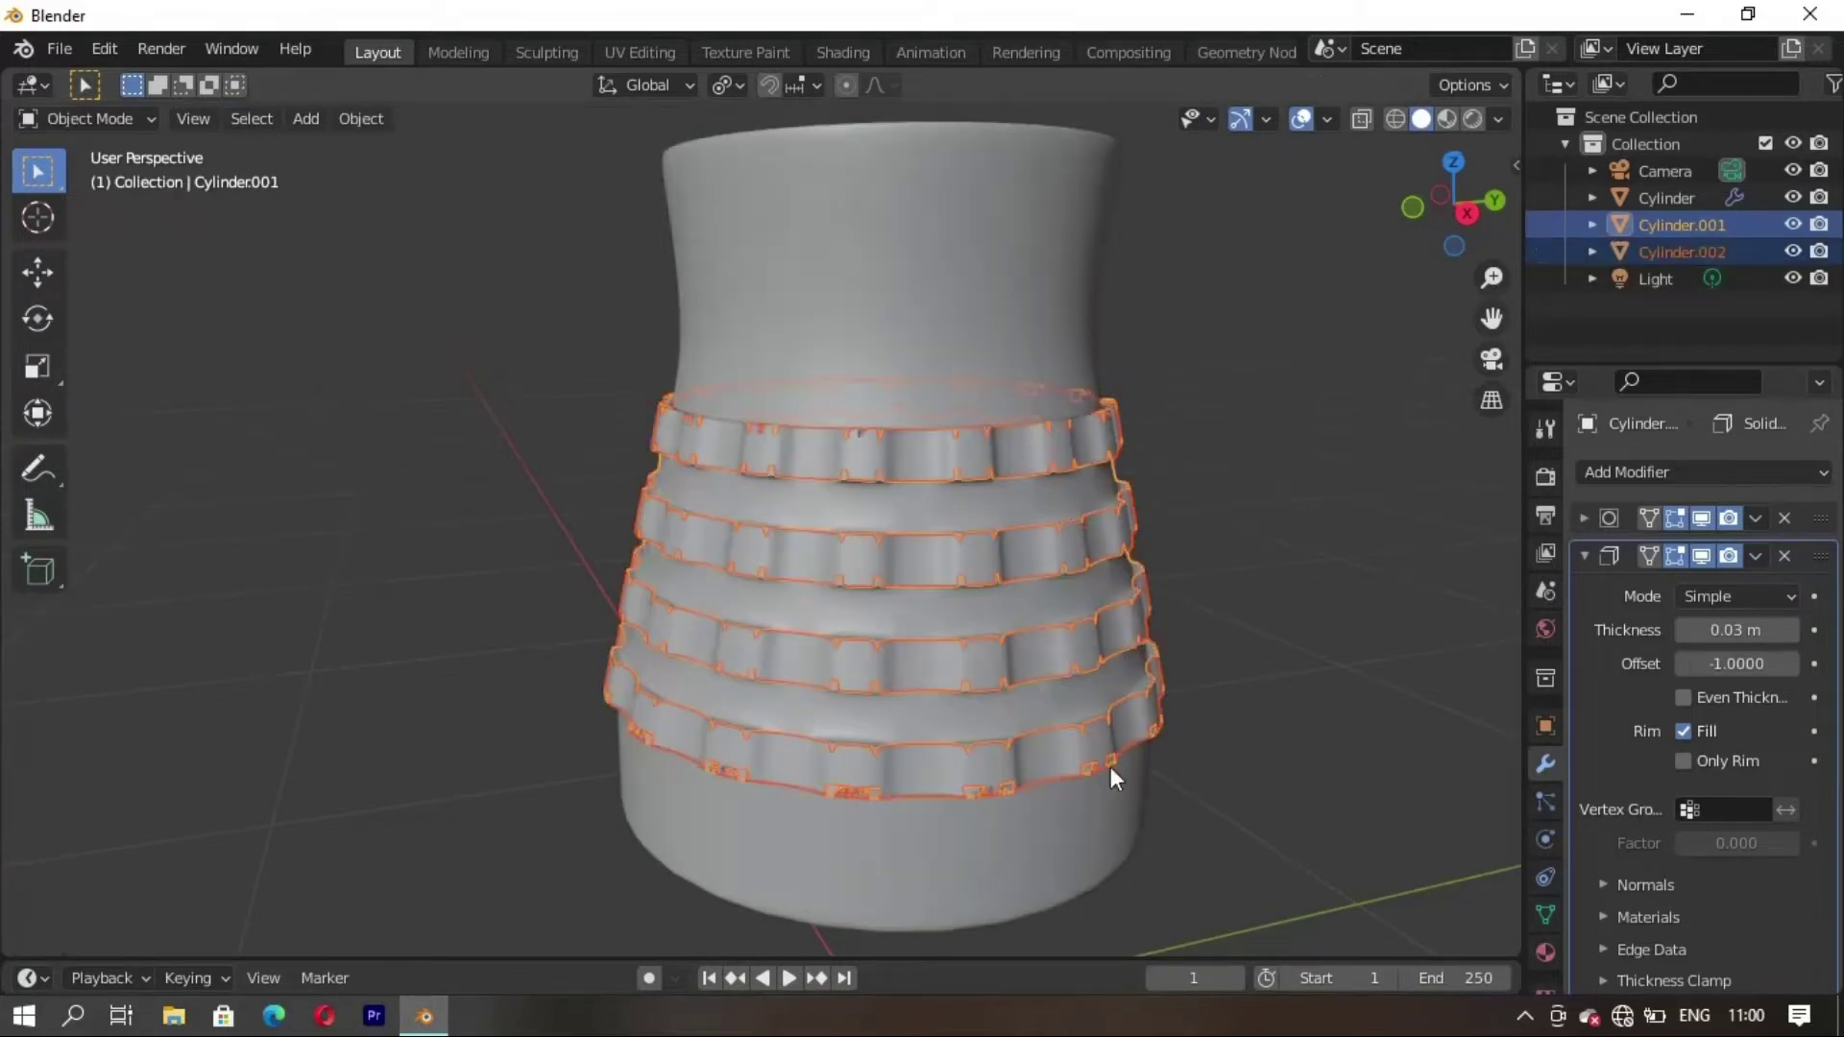
{"action": "left_click", "coordinate": [1292, 601]}
{"action": "mouse_move", "coordinate": [1293, 601]}
{"action": "middle_mouse_down"}
{"action": "mouse_move", "coordinate": [1051, 586]}
{"action": "mouse_move", "coordinate": [883, 711]}
{"action": "mouse_move", "coordinate": [855, 672]}
{"action": "mouse_move", "coordinate": [828, 683]}
{"action": "middle_mouse_up"}
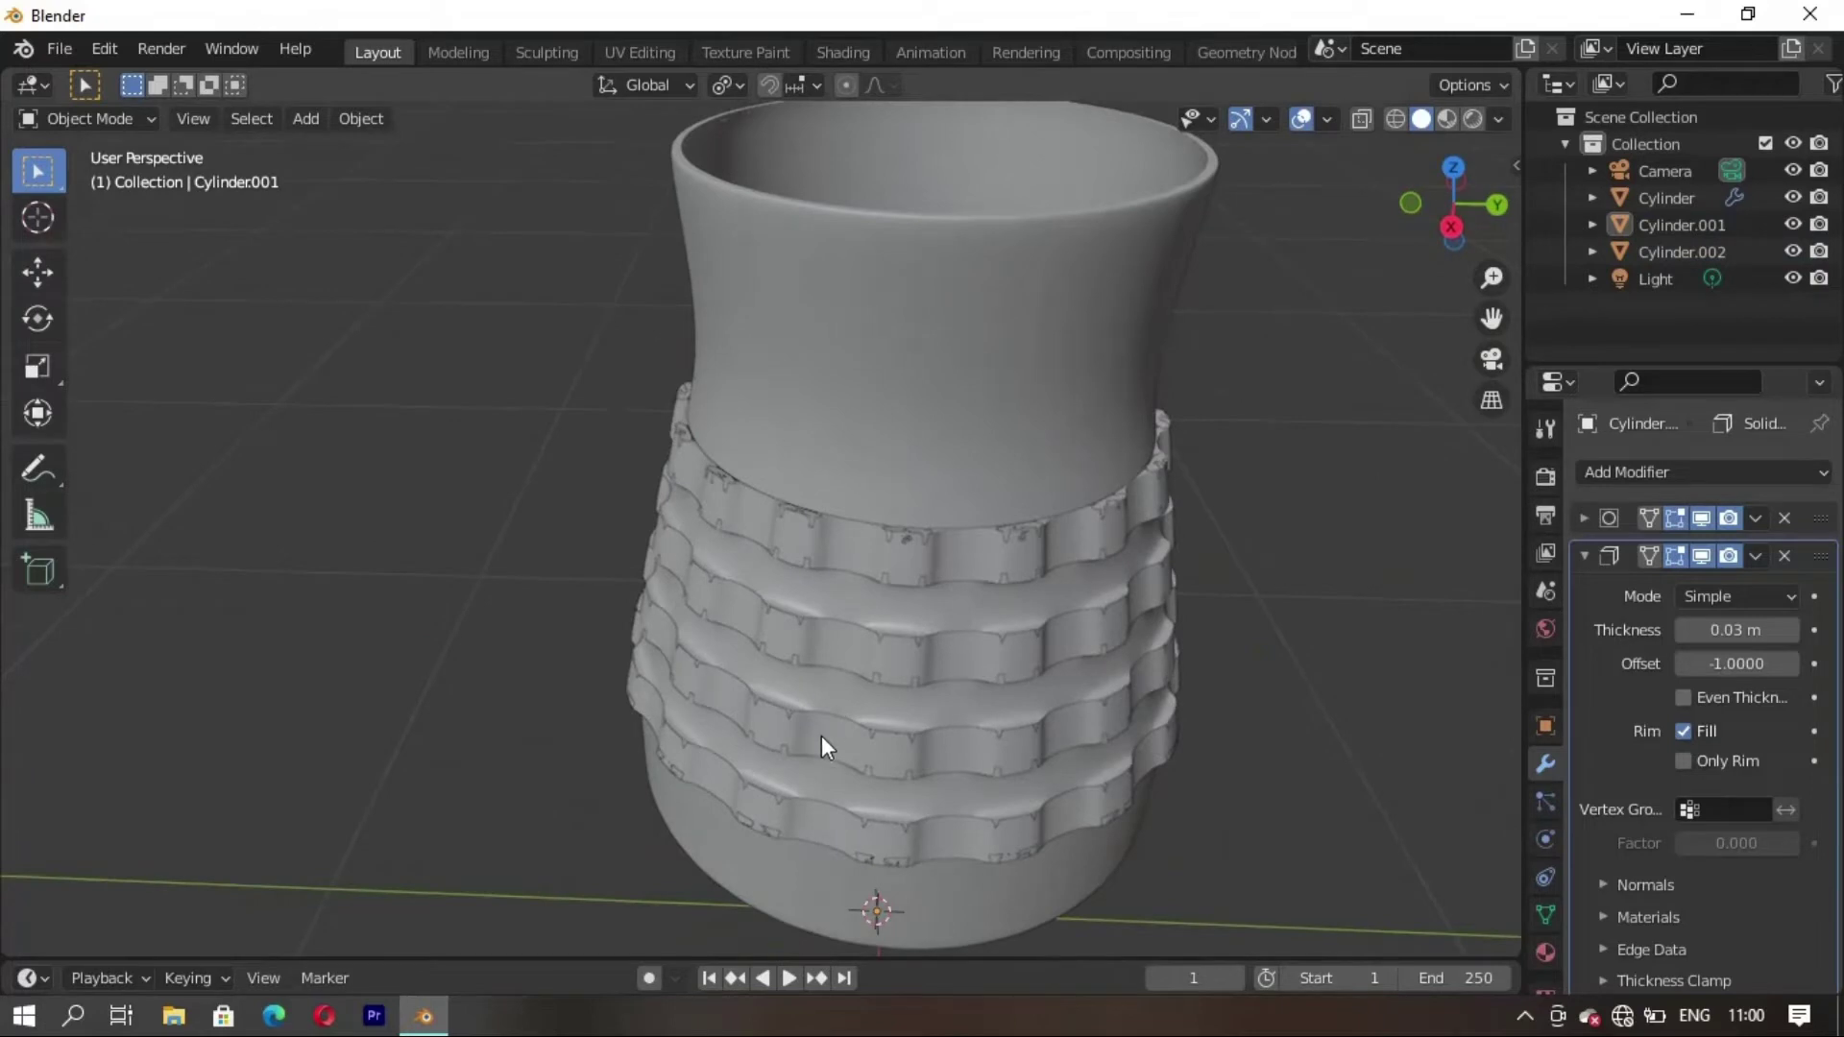
{"action": "key", "text": "ctrl+z"}
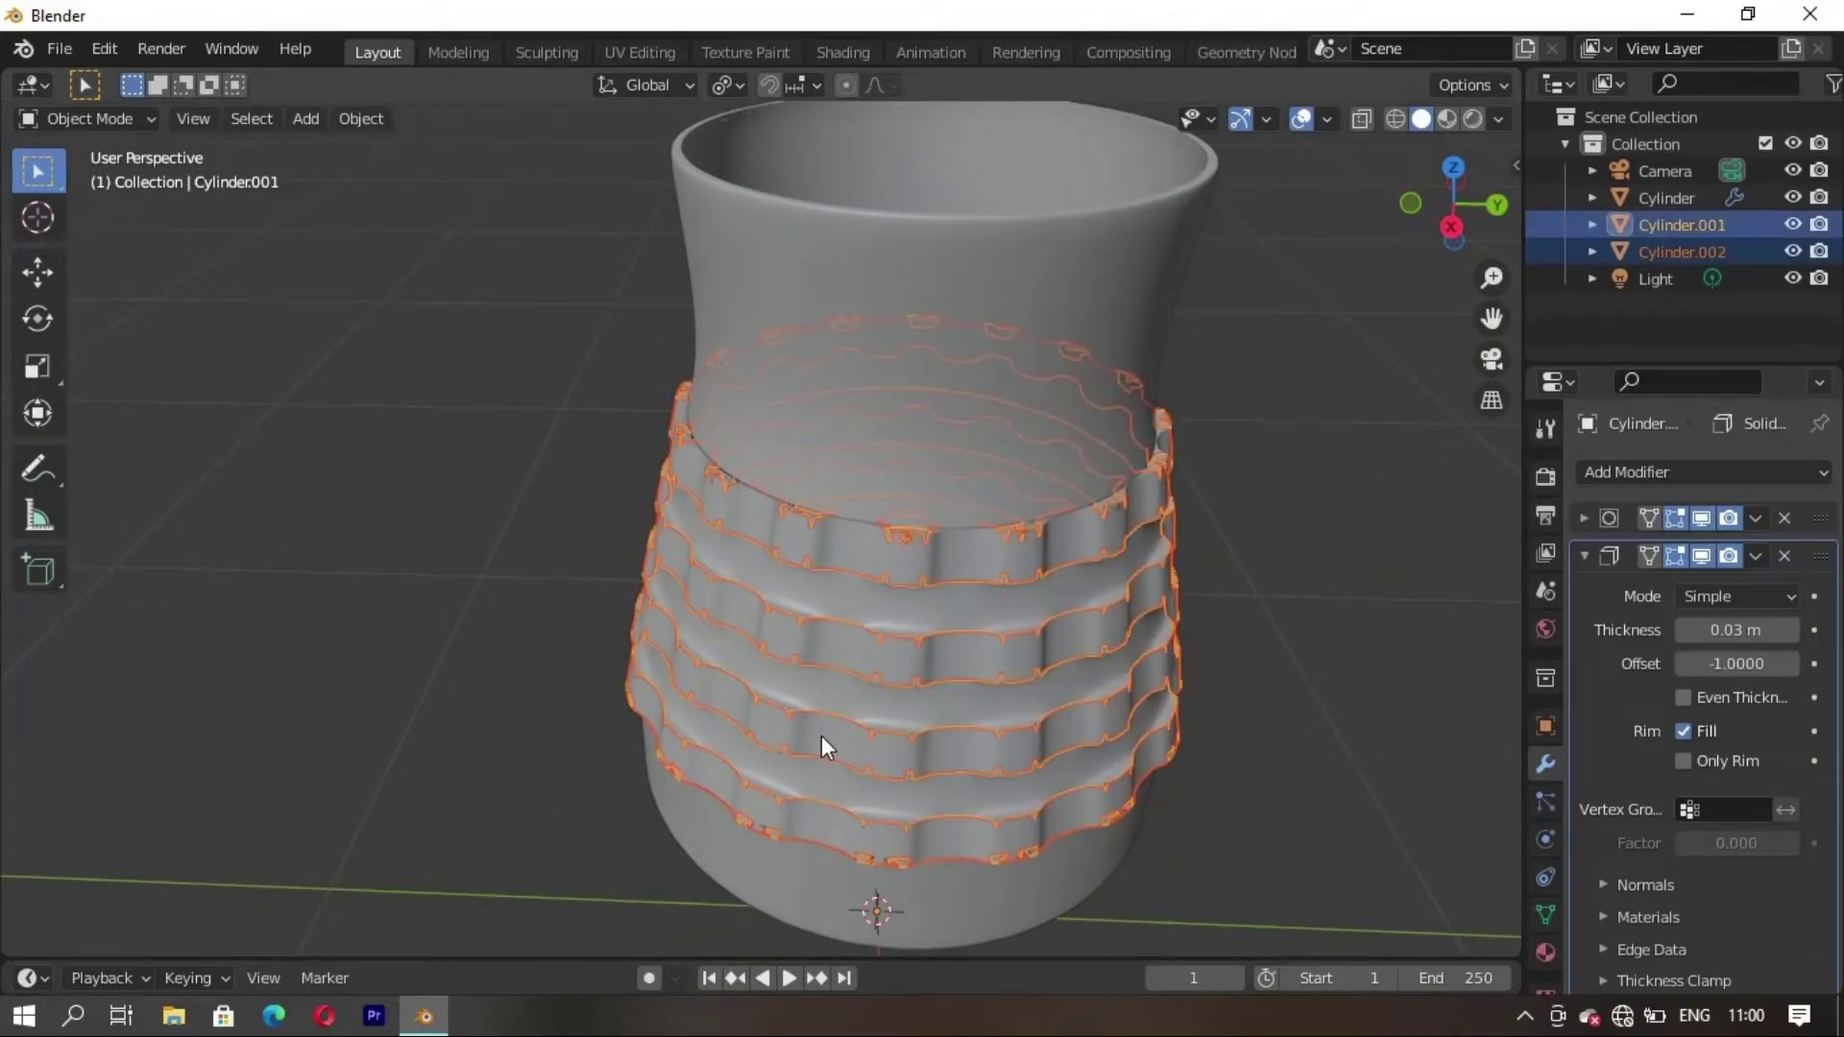
{"action": "key", "text": "Tab"}
{"action": "middle_click_drag", "start_coordinate": [1062, 827], "coordinate": [1145, 708]}
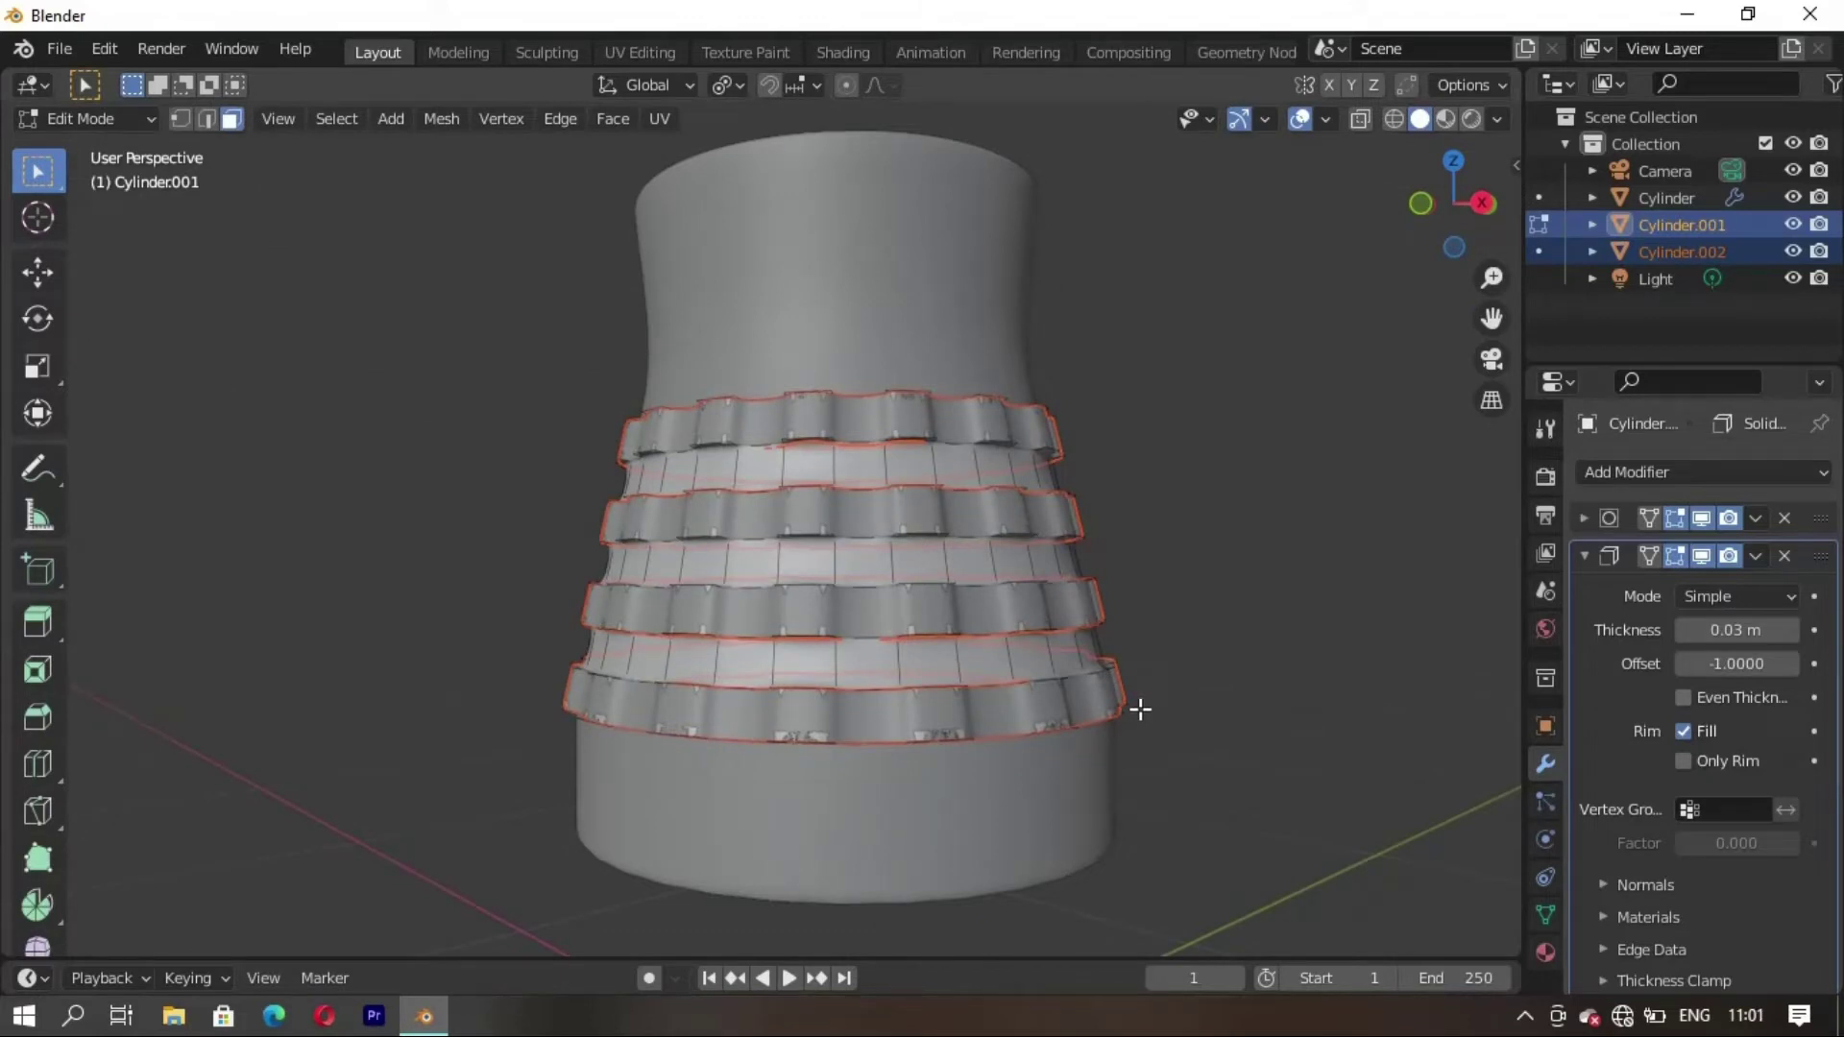
{"action": "key", "text": "ctrl+z"}
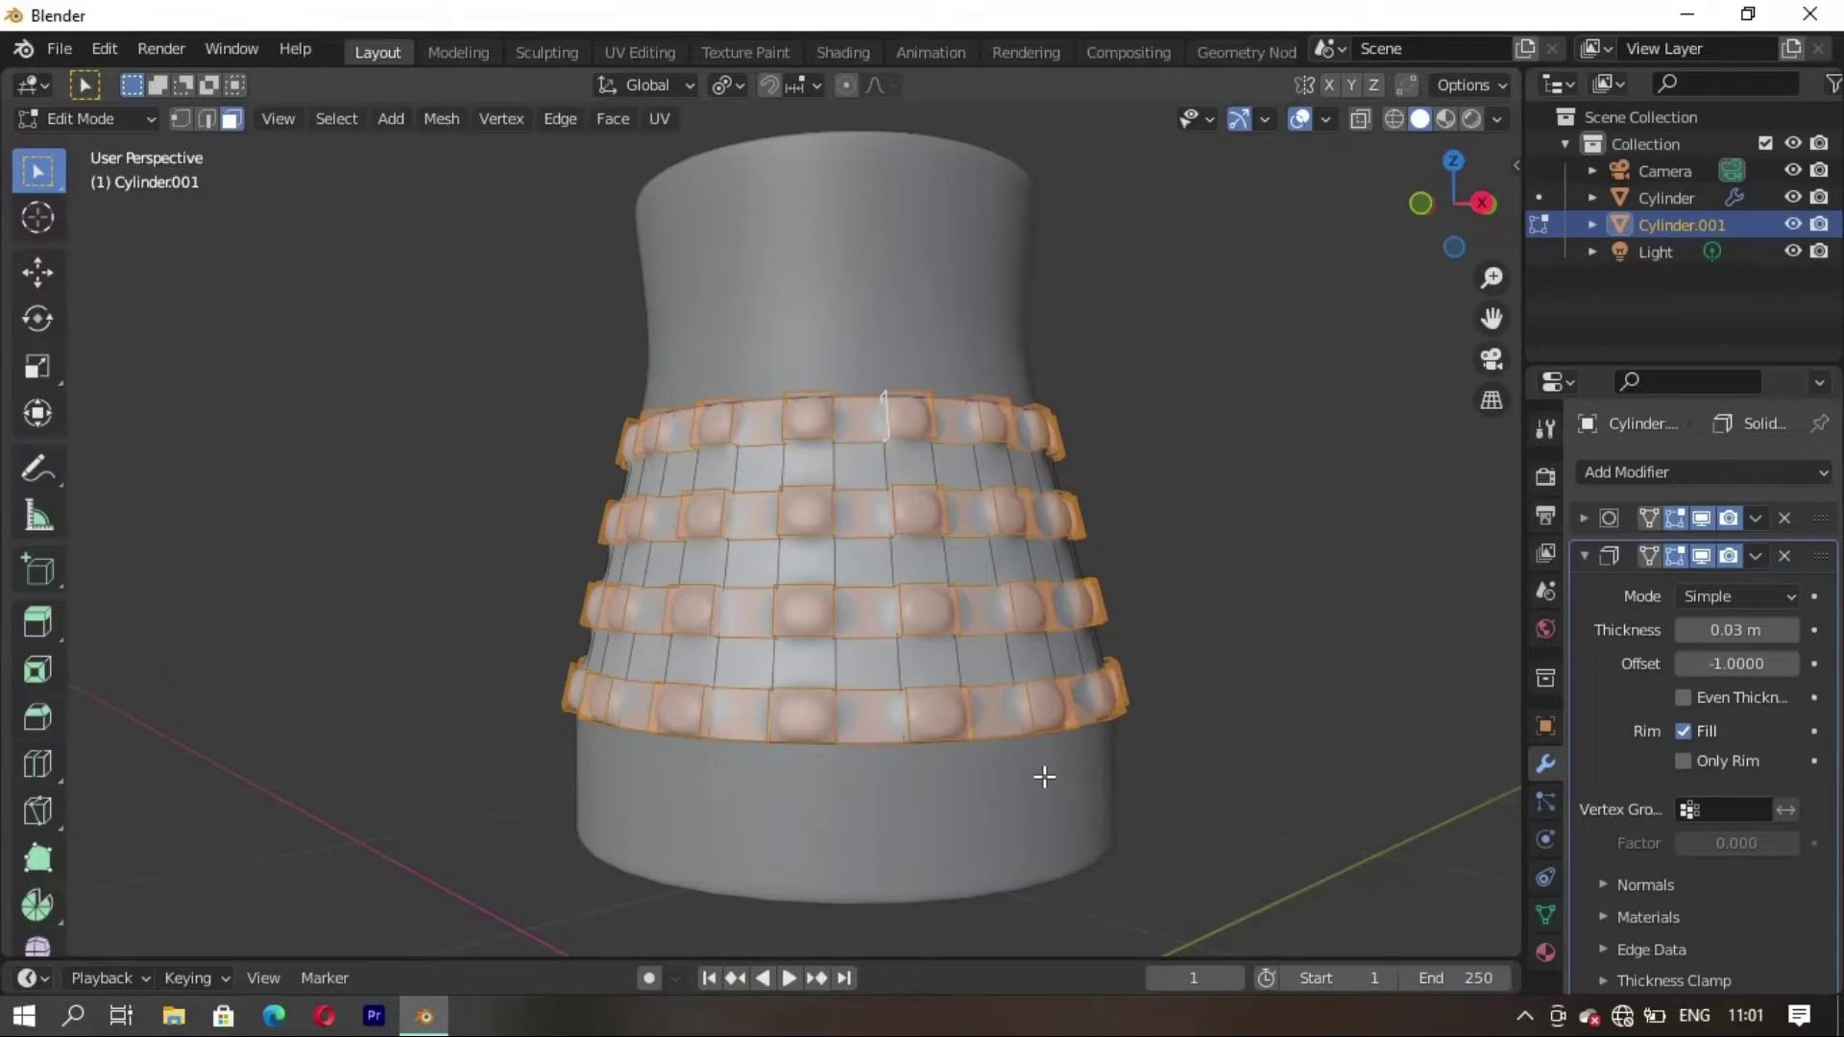
Inset the selected stud-ring faces at 0 m thickness and inspect the tabs in Object Mode
{"action": "key", "text": "i"}
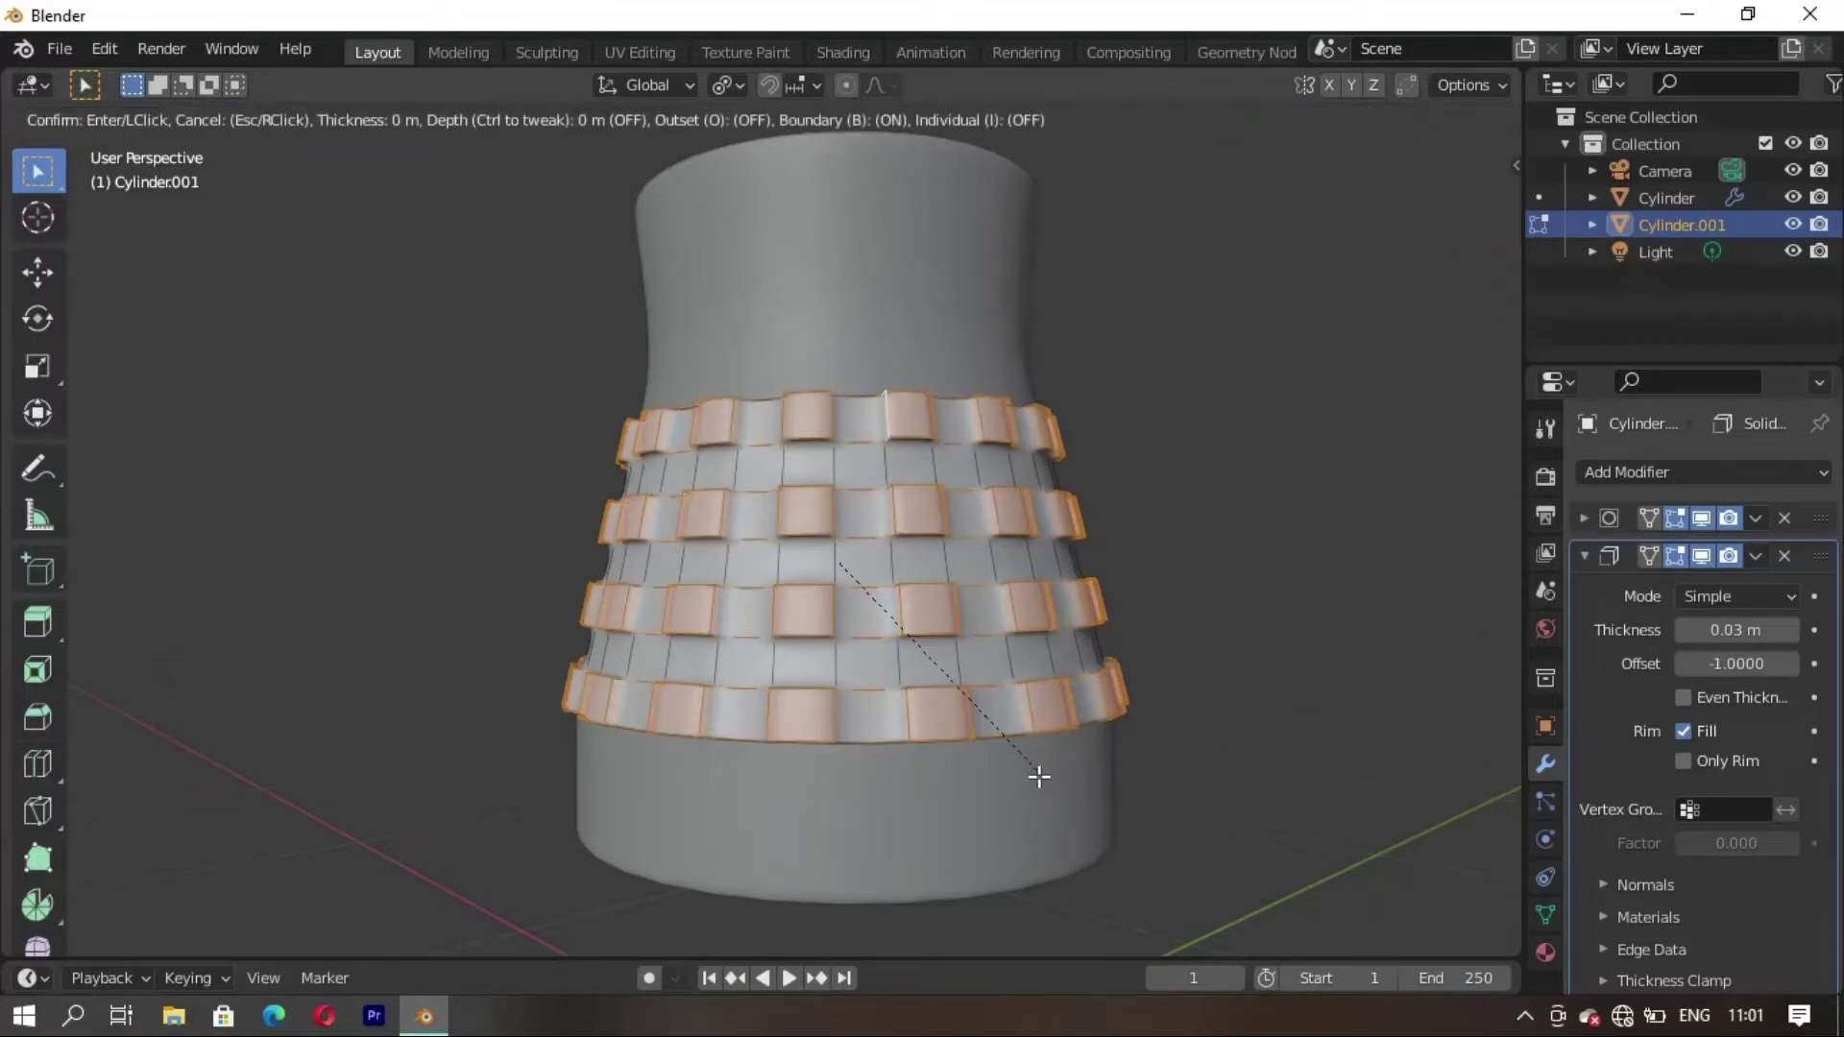
{"action": "left_click", "coordinate": [922, 806]}
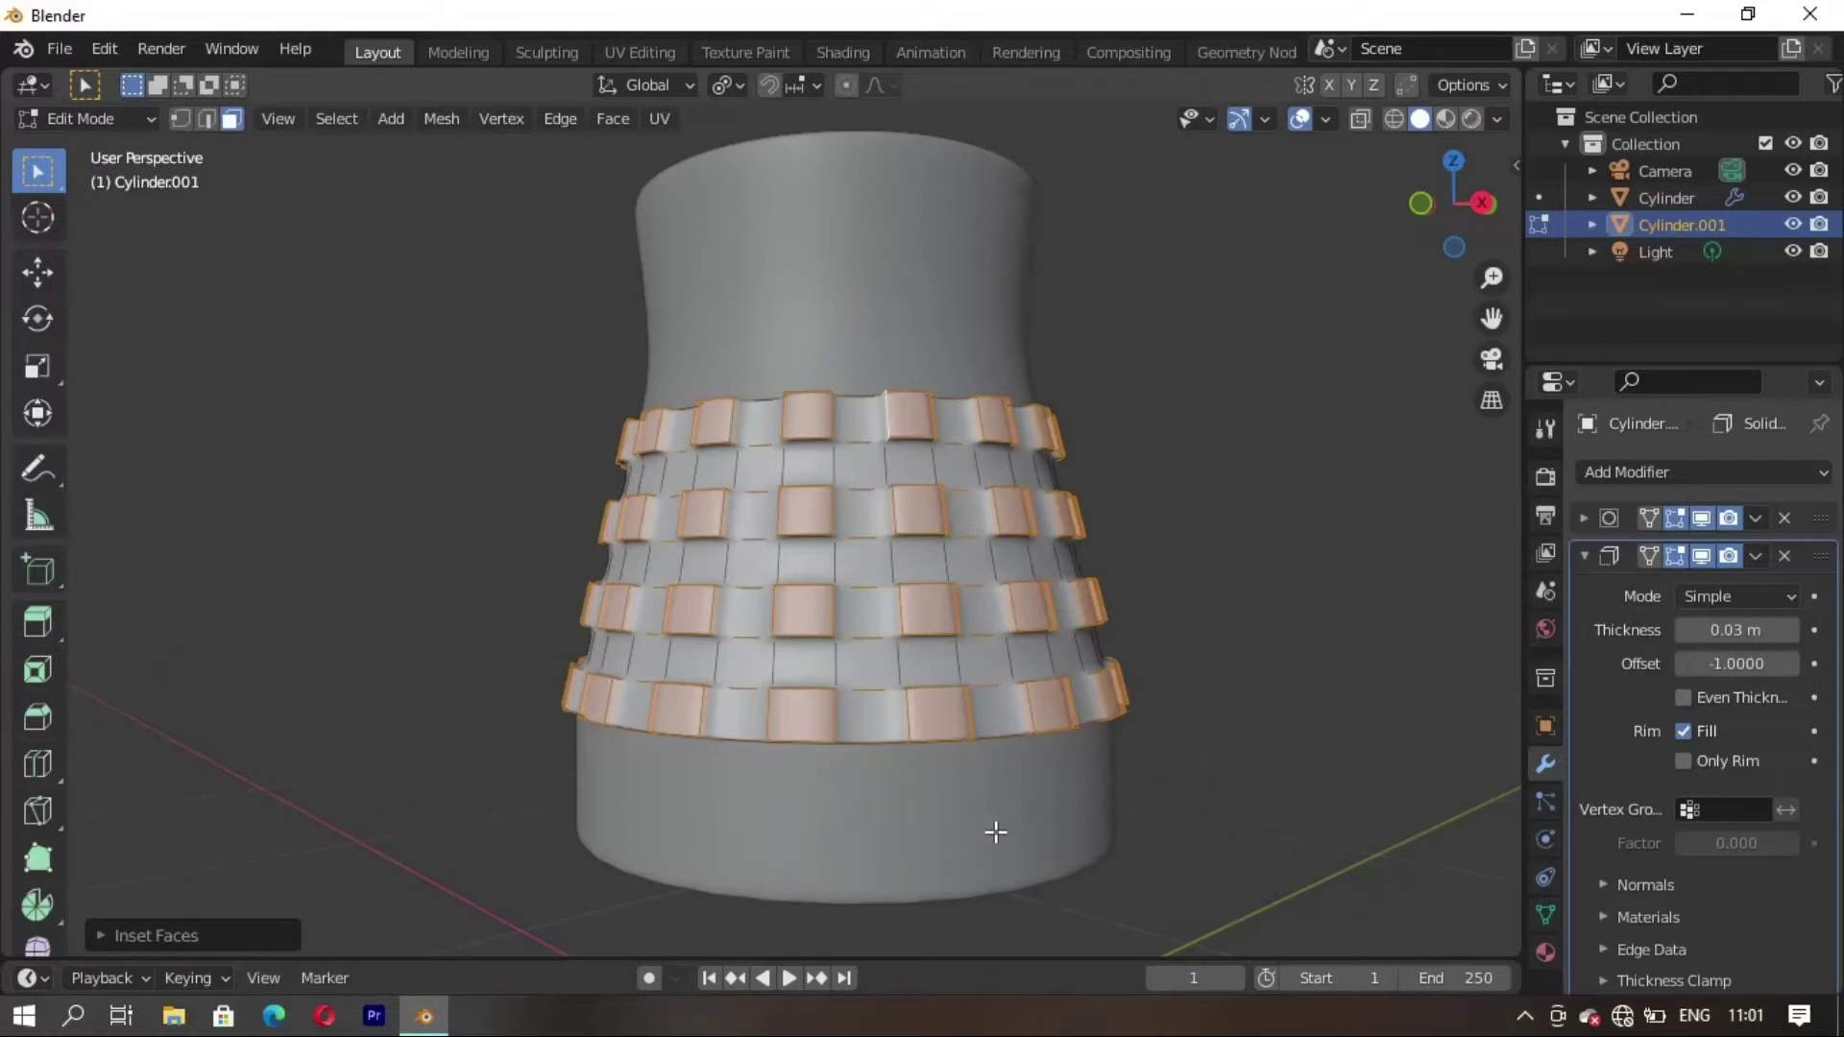
{"action": "key", "text": "Tab"}
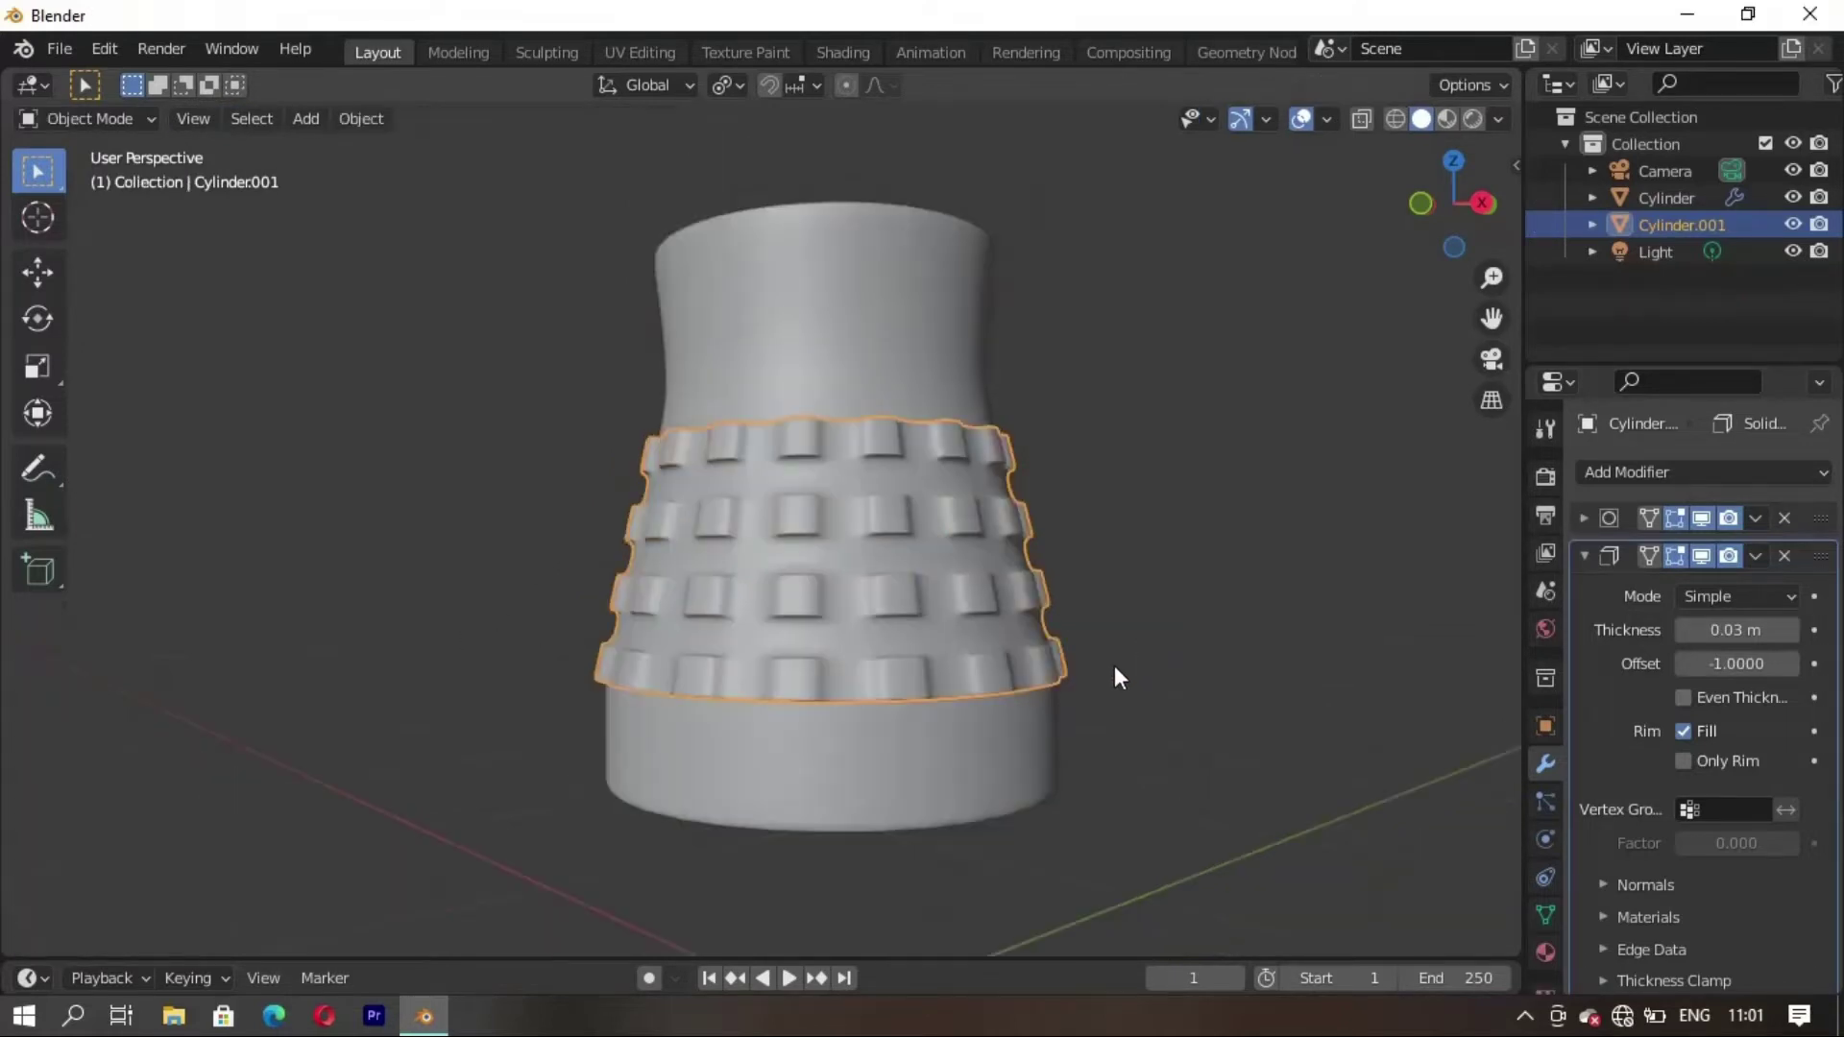
{"action": "left_click", "coordinate": [1187, 596]}
{"action": "mouse_move", "coordinate": [1187, 596]}
{"action": "middle_mouse_down"}
{"action": "mouse_move", "coordinate": [758, 672]}
{"action": "mouse_move", "coordinate": [736, 660]}
{"action": "mouse_move", "coordinate": [886, 747]}
{"action": "mouse_move", "coordinate": [982, 622]}
{"action": "mouse_move", "coordinate": [726, 638]}
{"action": "middle_mouse_up"}
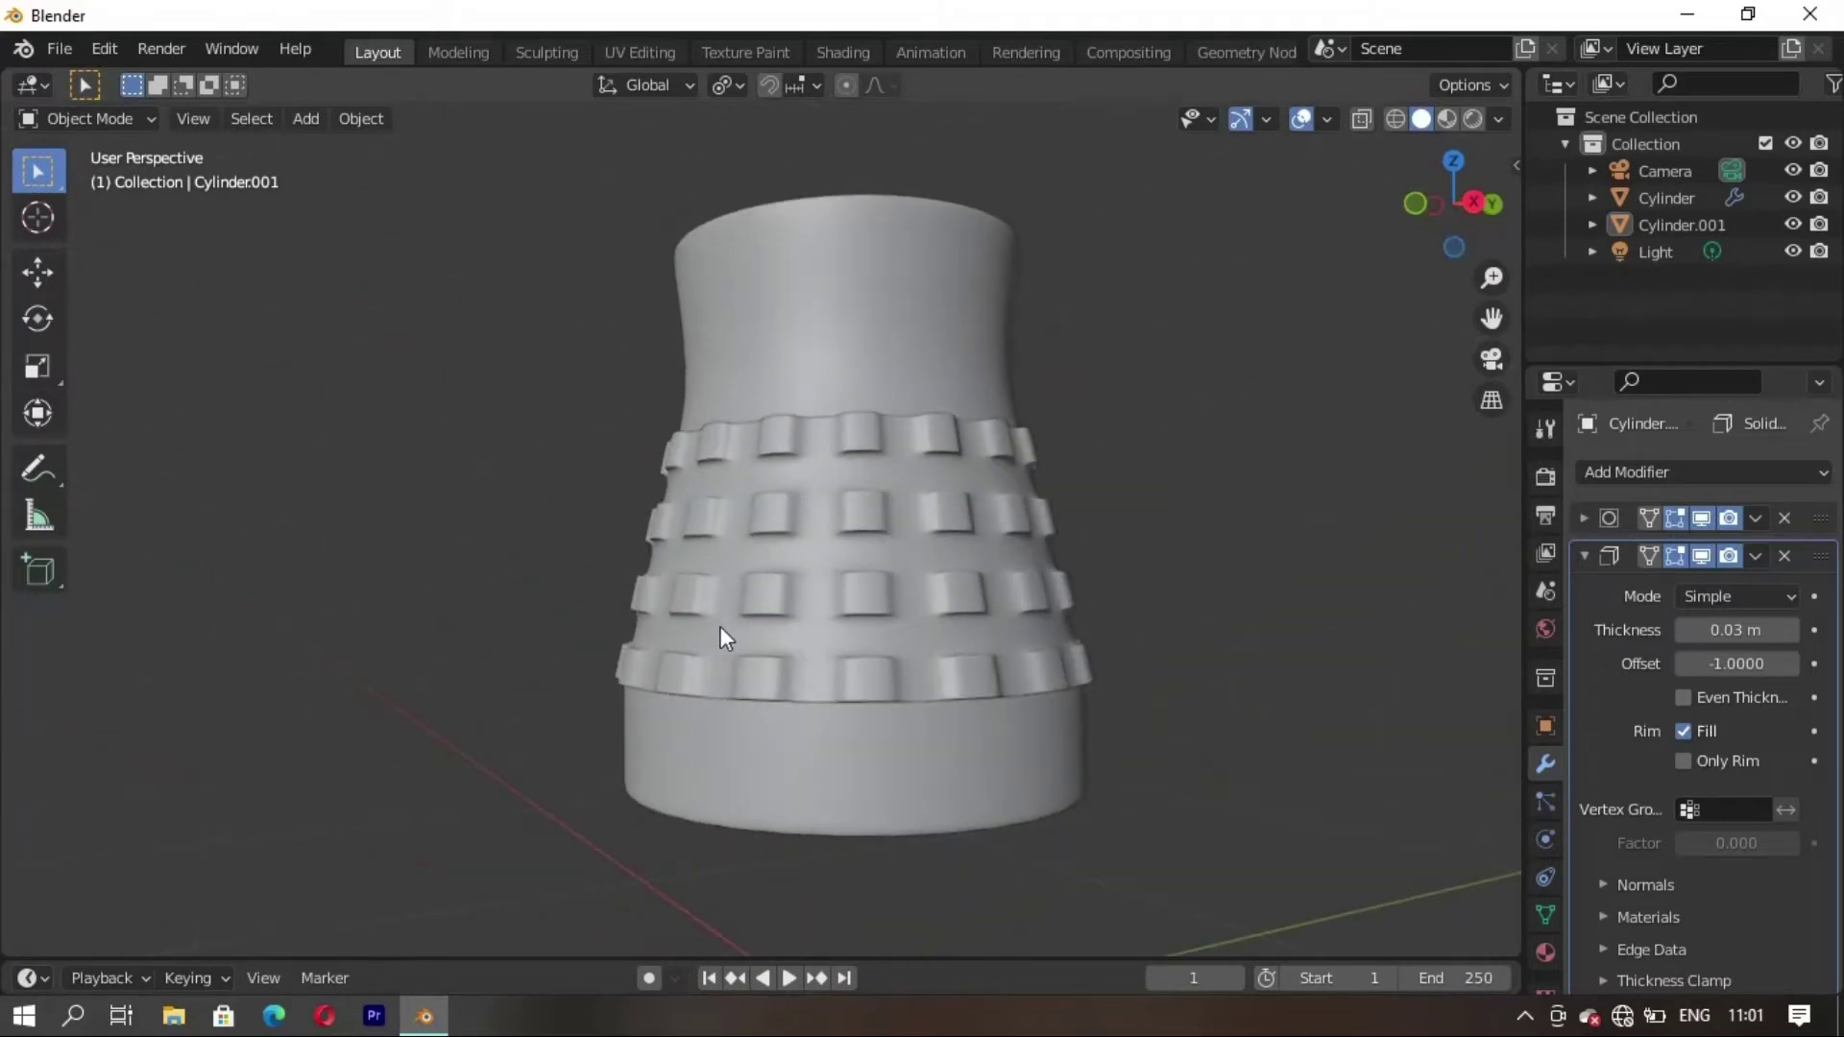
{"action": "key", "text": "Tab"}
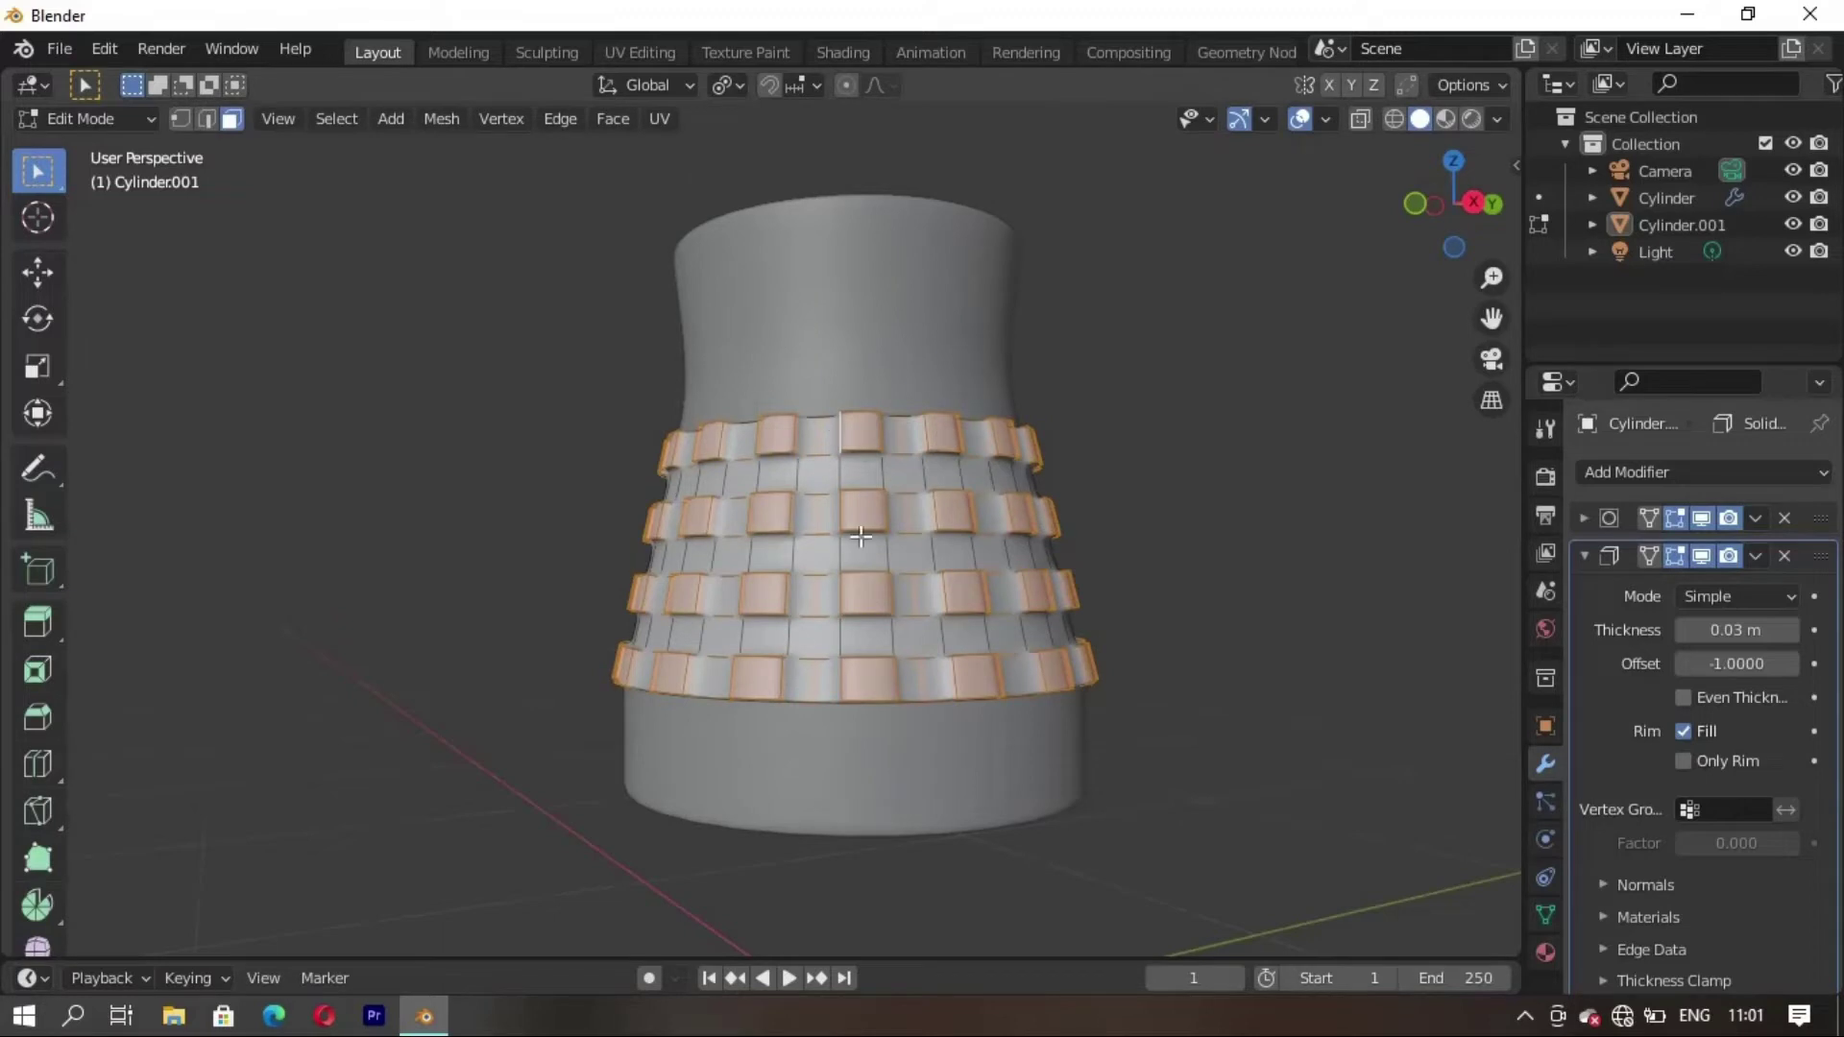
Deselect the second and third rows of tabs, leaving only the top and bottom rows selected
{"action": "left_click", "coordinate": [841, 592], "text": "alt+shift"}
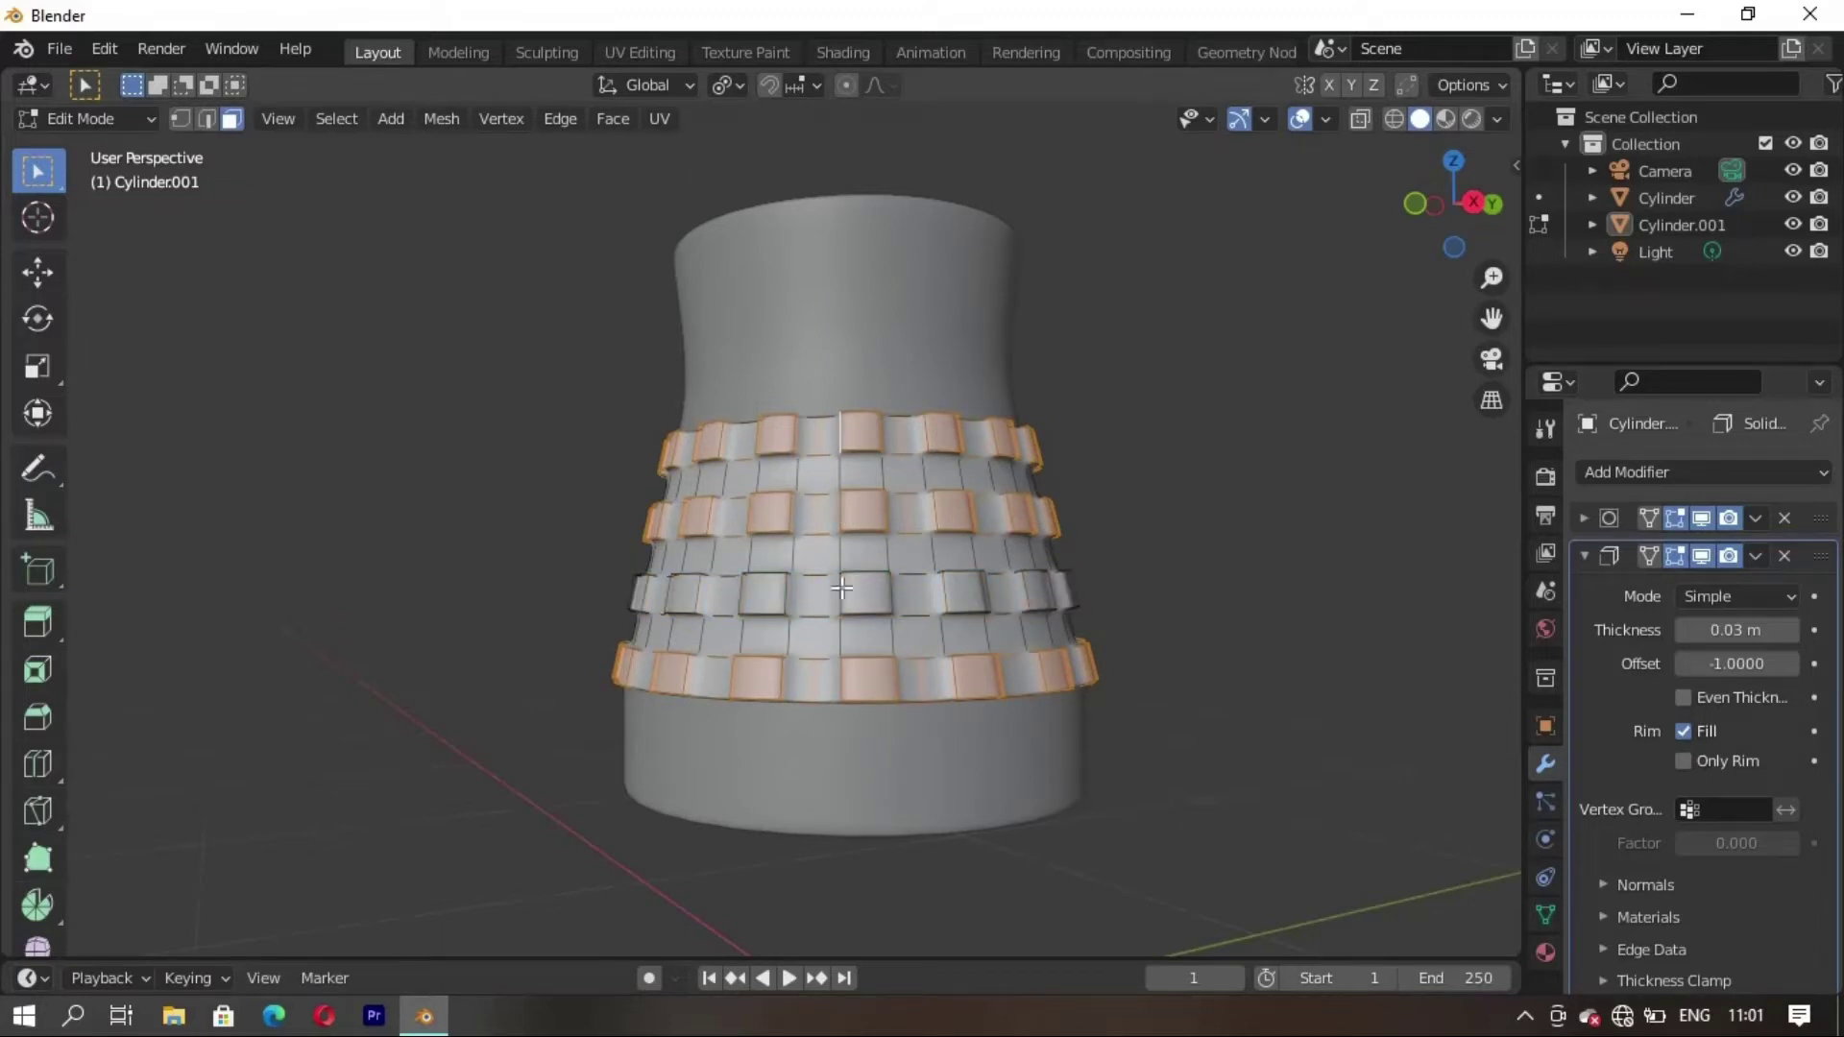
{"action": "left_click", "coordinate": [841, 589], "text": "alt+shift"}
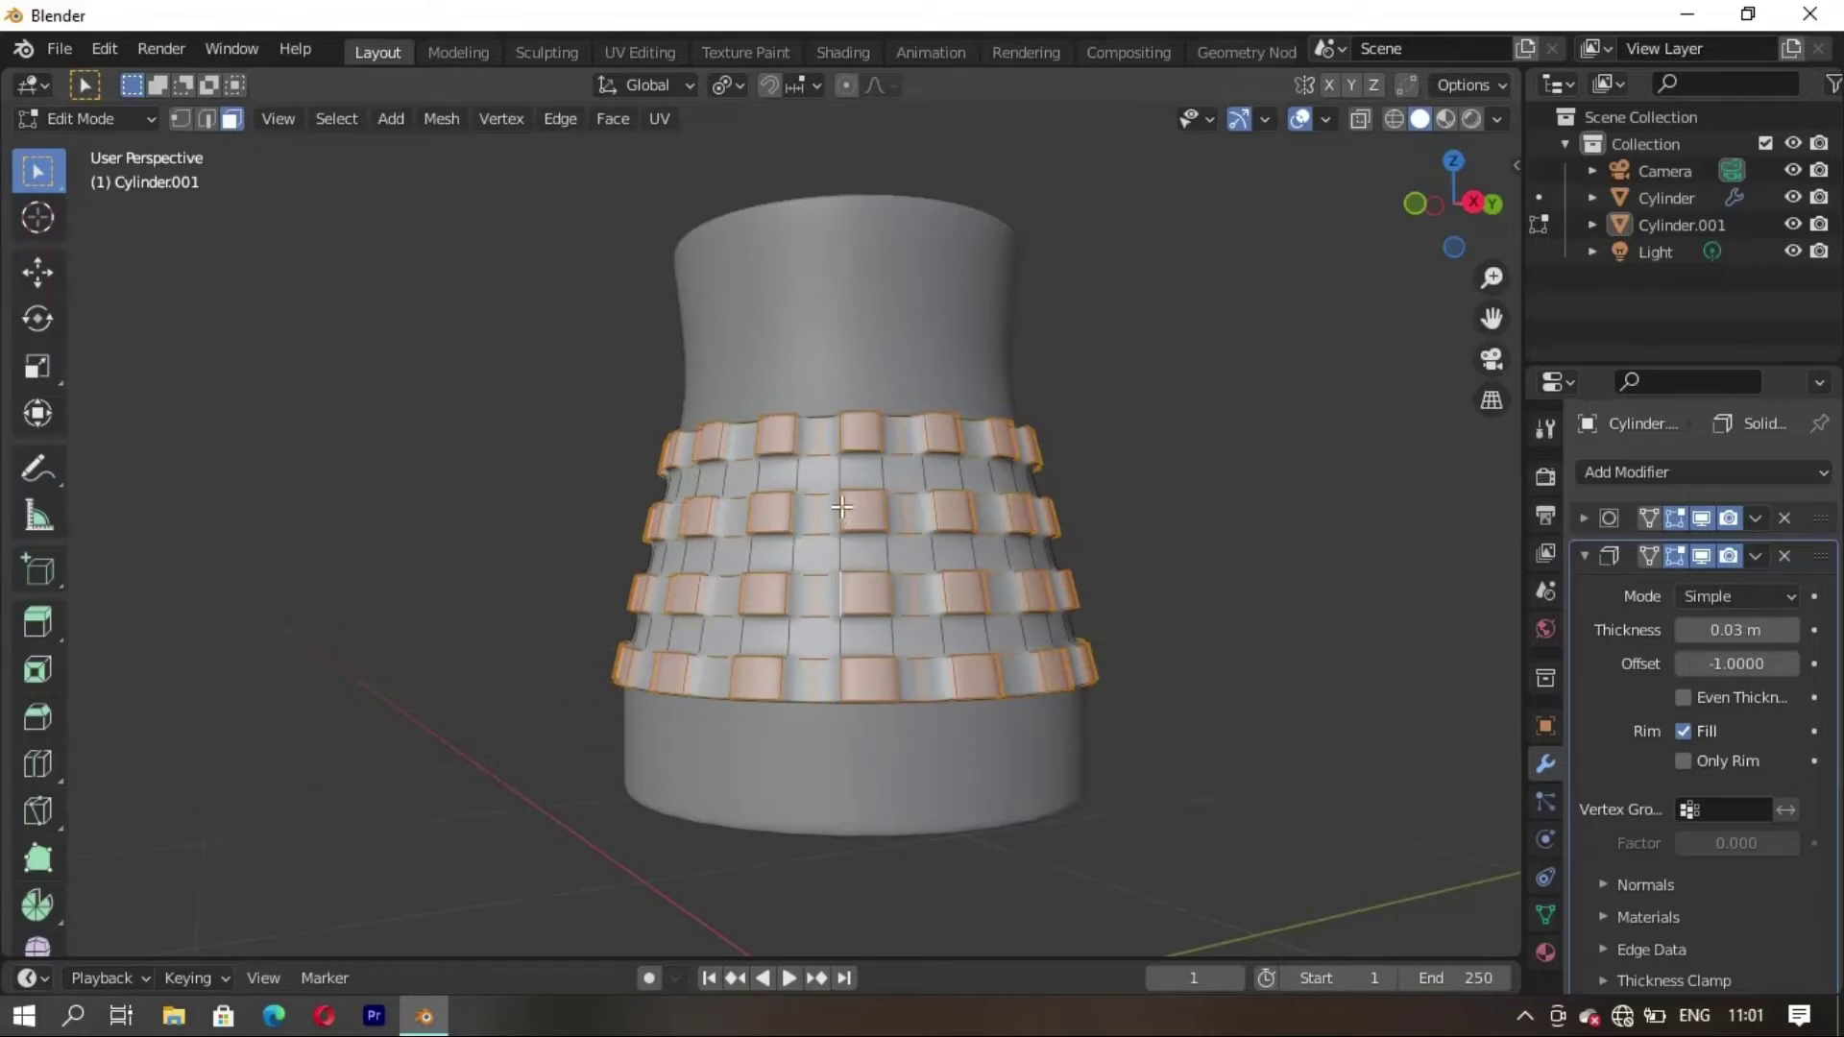
{"action": "left_click", "coordinate": [842, 507], "text": "alt+shift"}
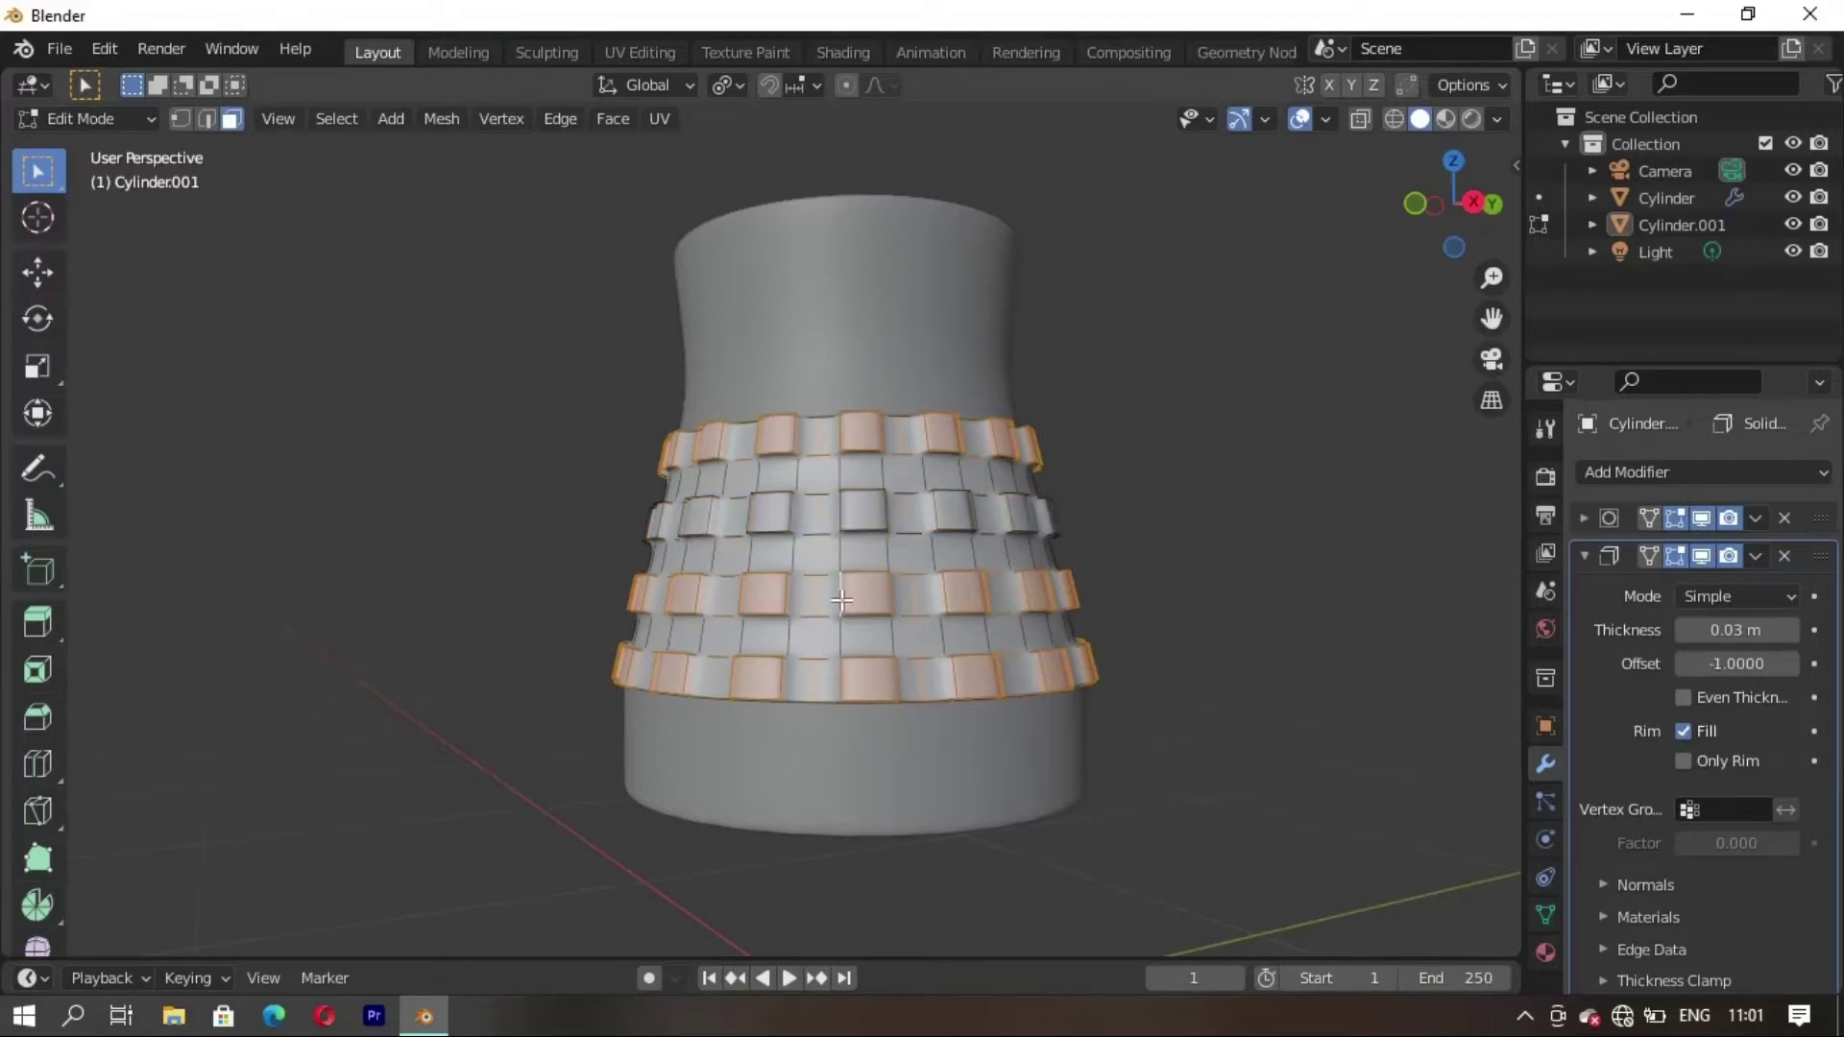
{"action": "middle_click_drag", "start_coordinate": [831, 651], "coordinate": [853, 695]}
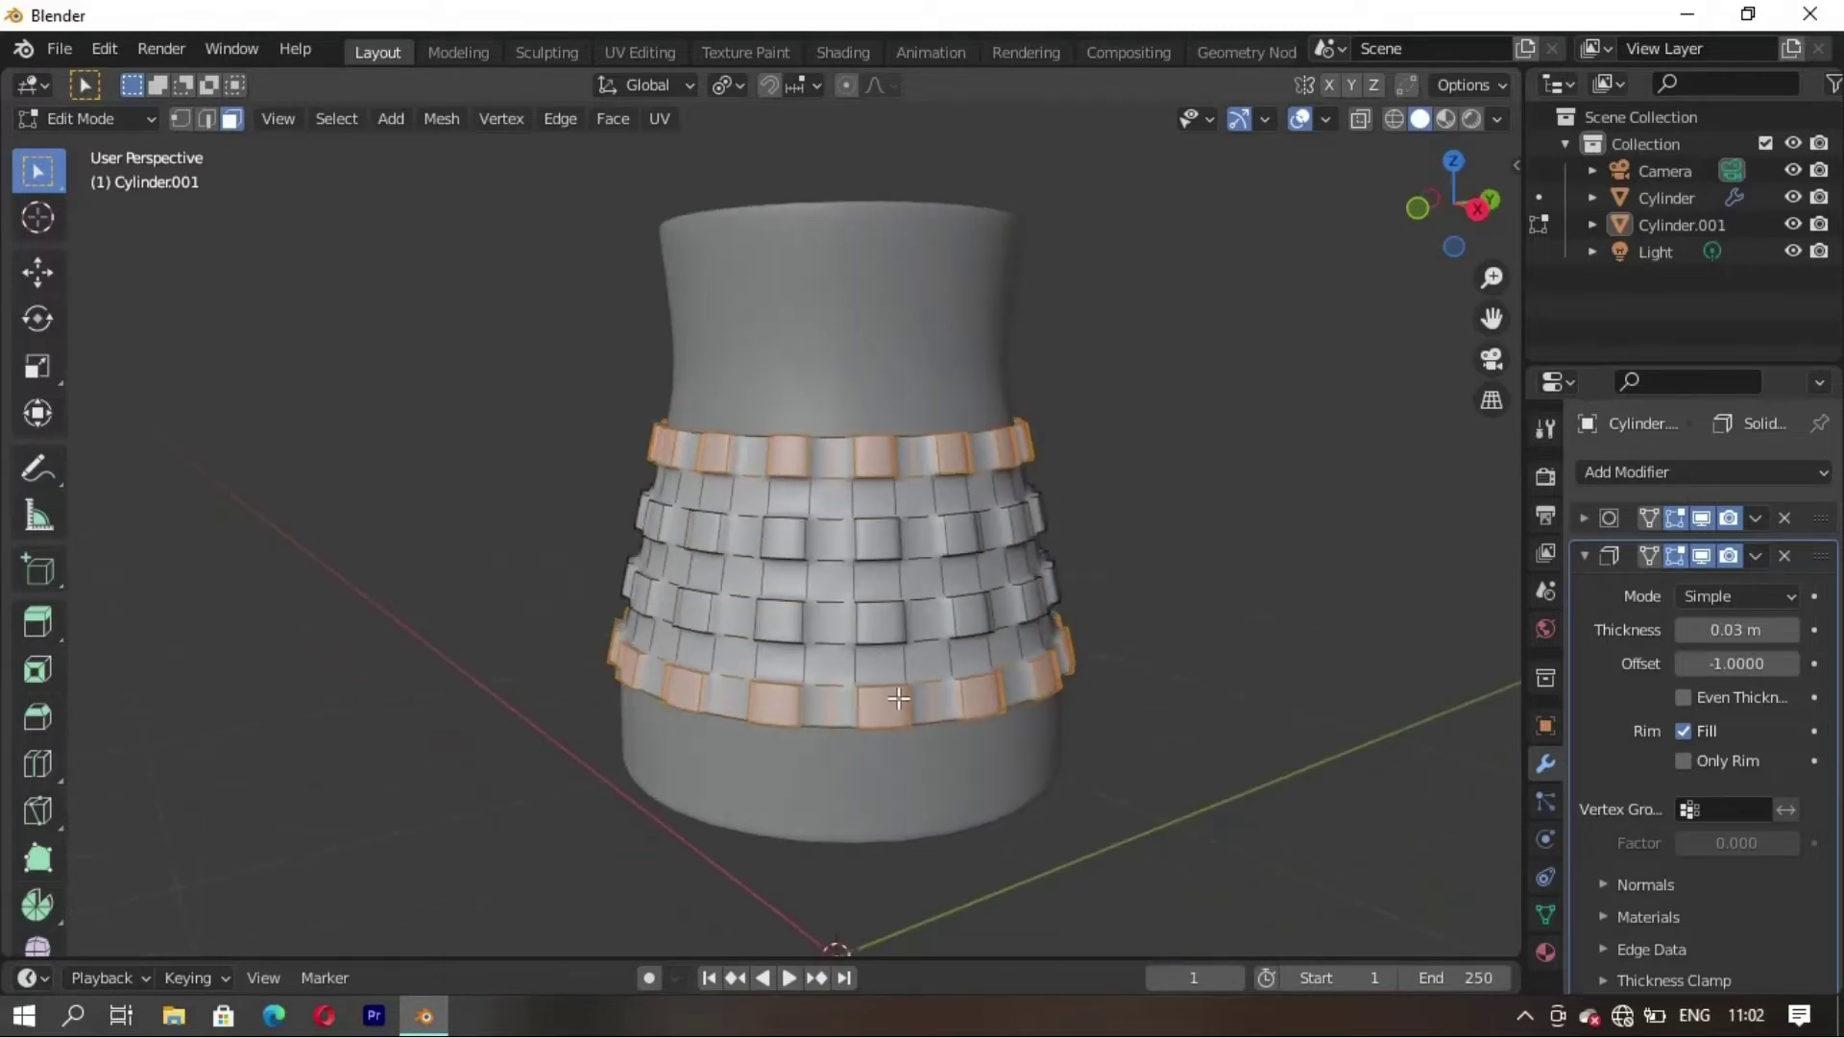
Separate the selected band faces into a new object, Cylinder.002, and select it
{"action": "key", "text": "p"}
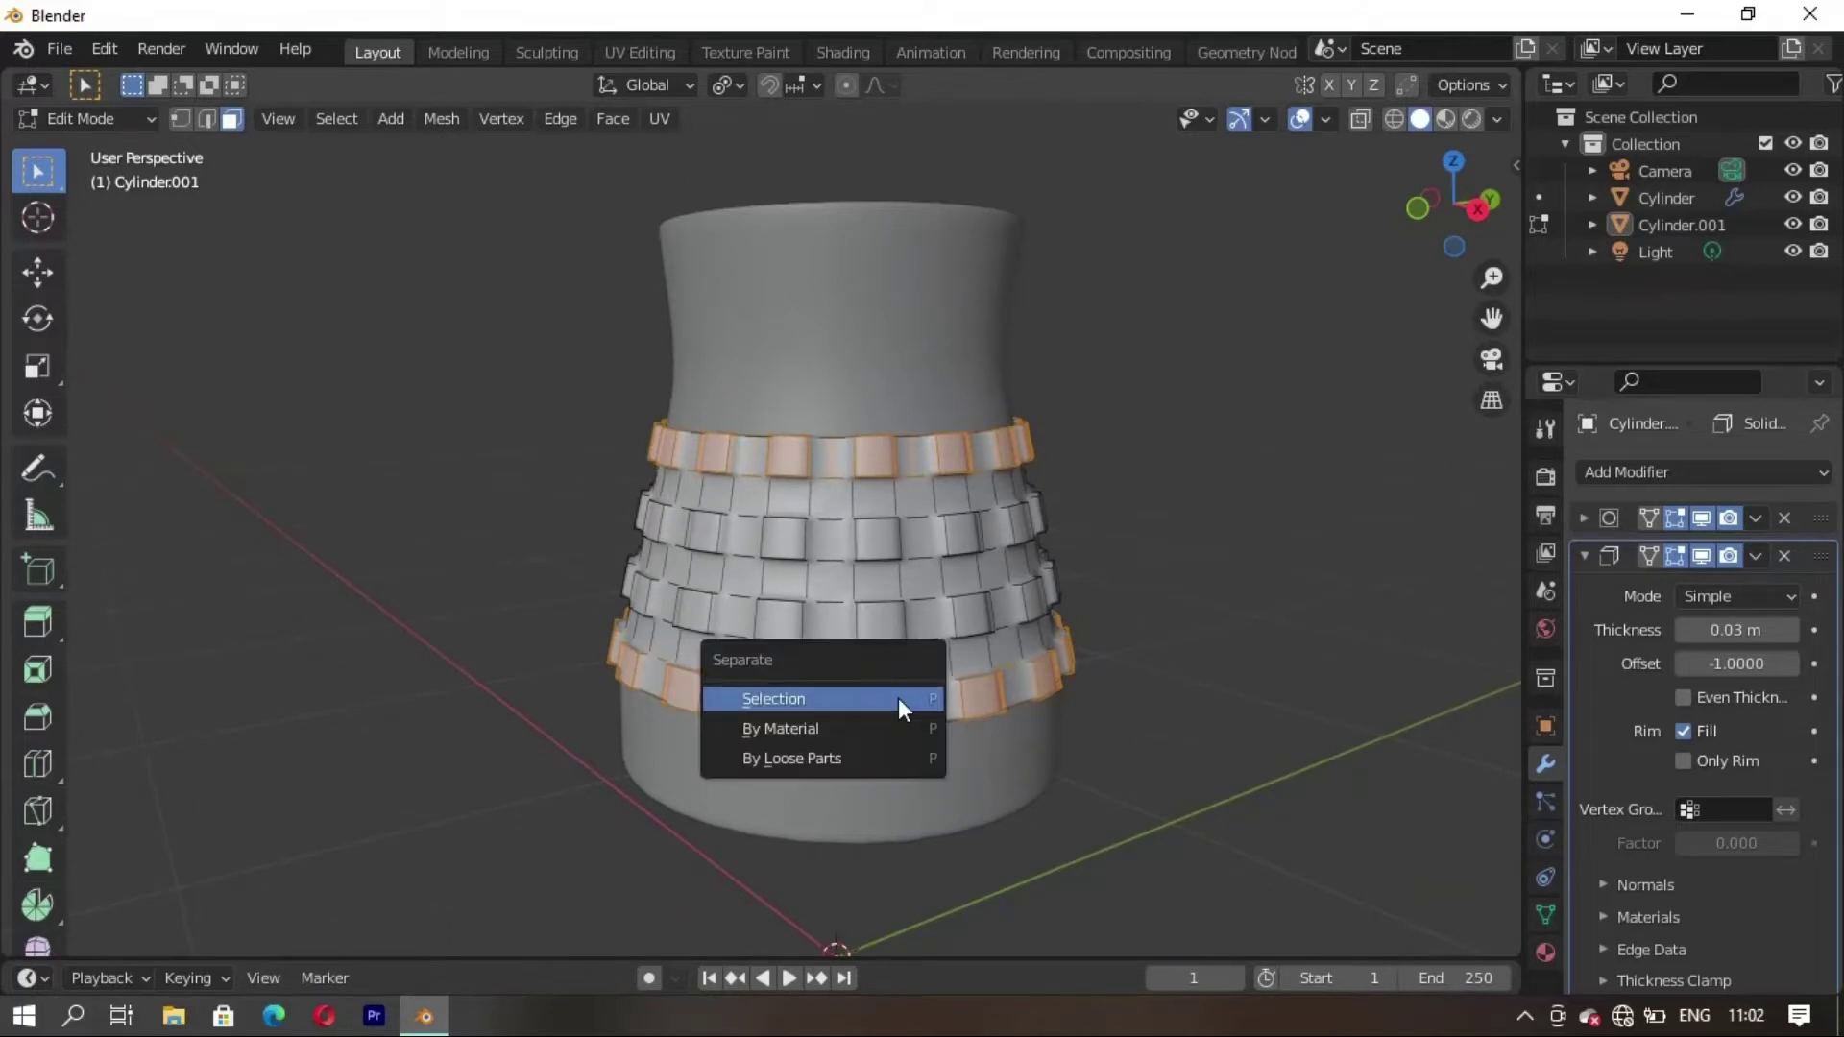
{"action": "left_click", "coordinate": [843, 699]}
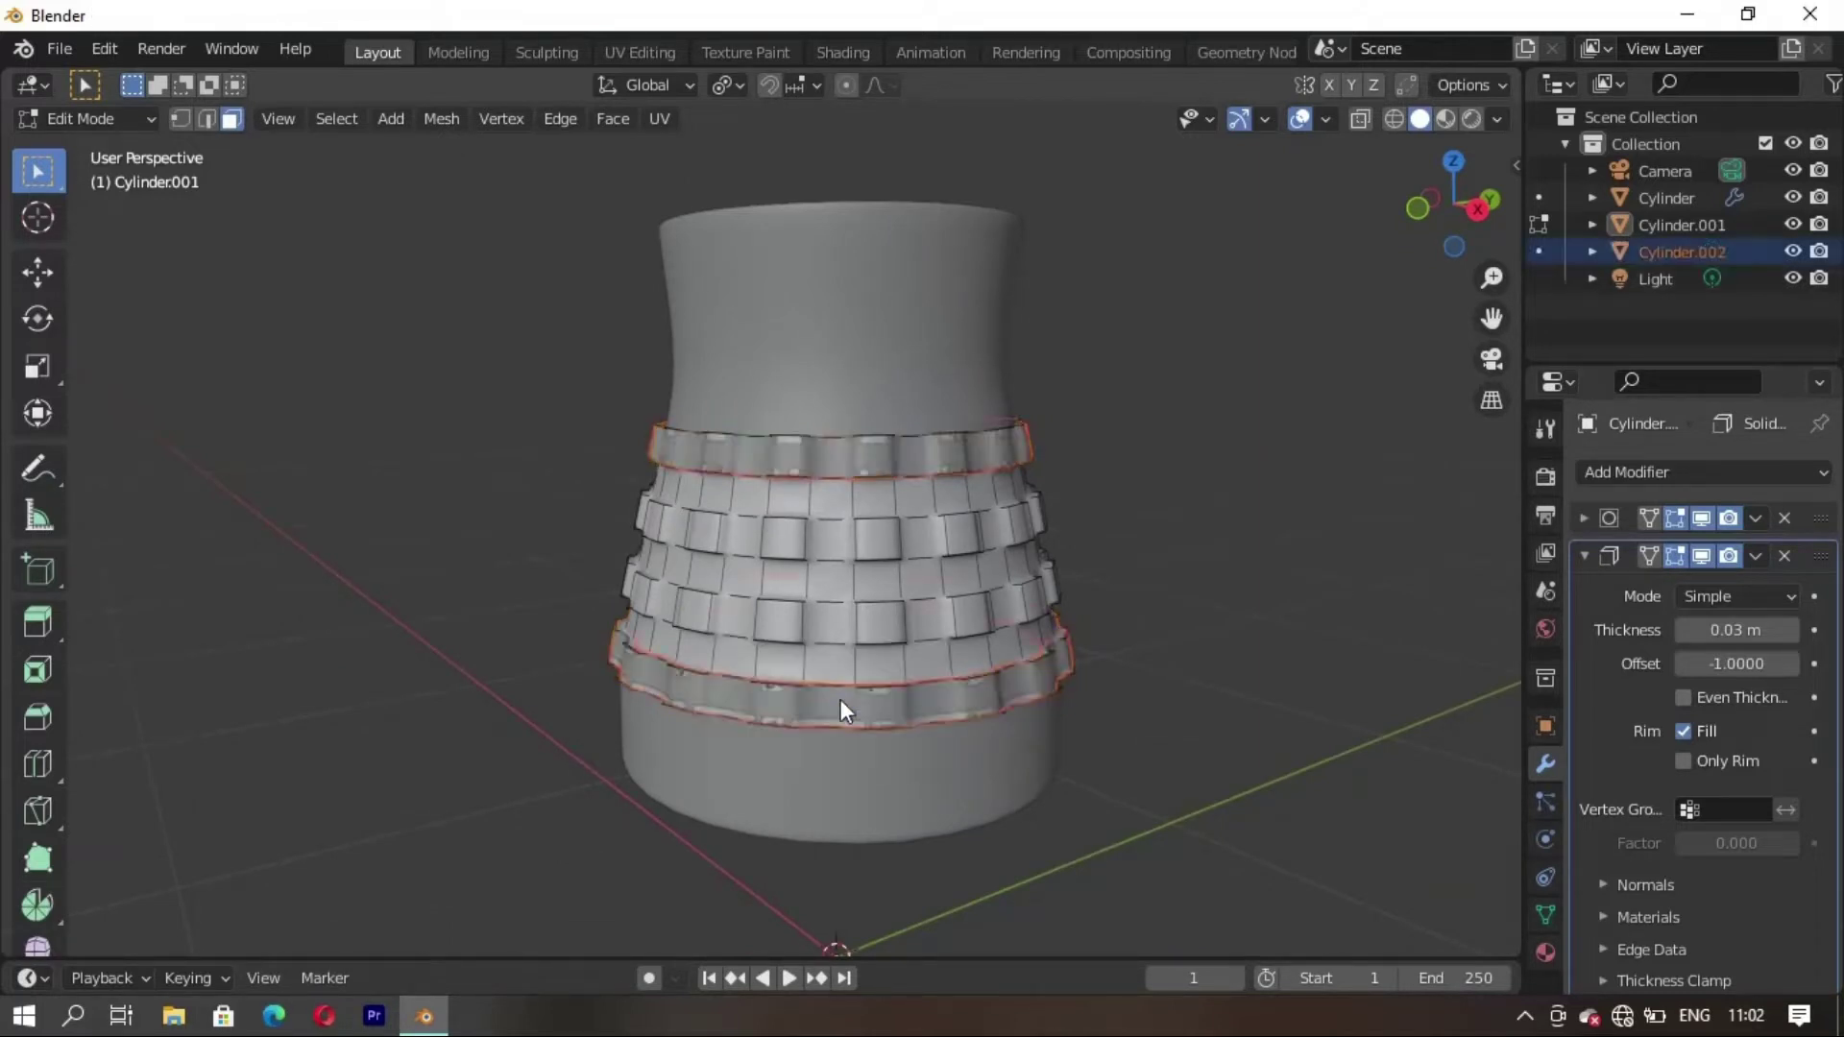
{"action": "middle_click_drag", "start_coordinate": [807, 745], "coordinate": [835, 709]}
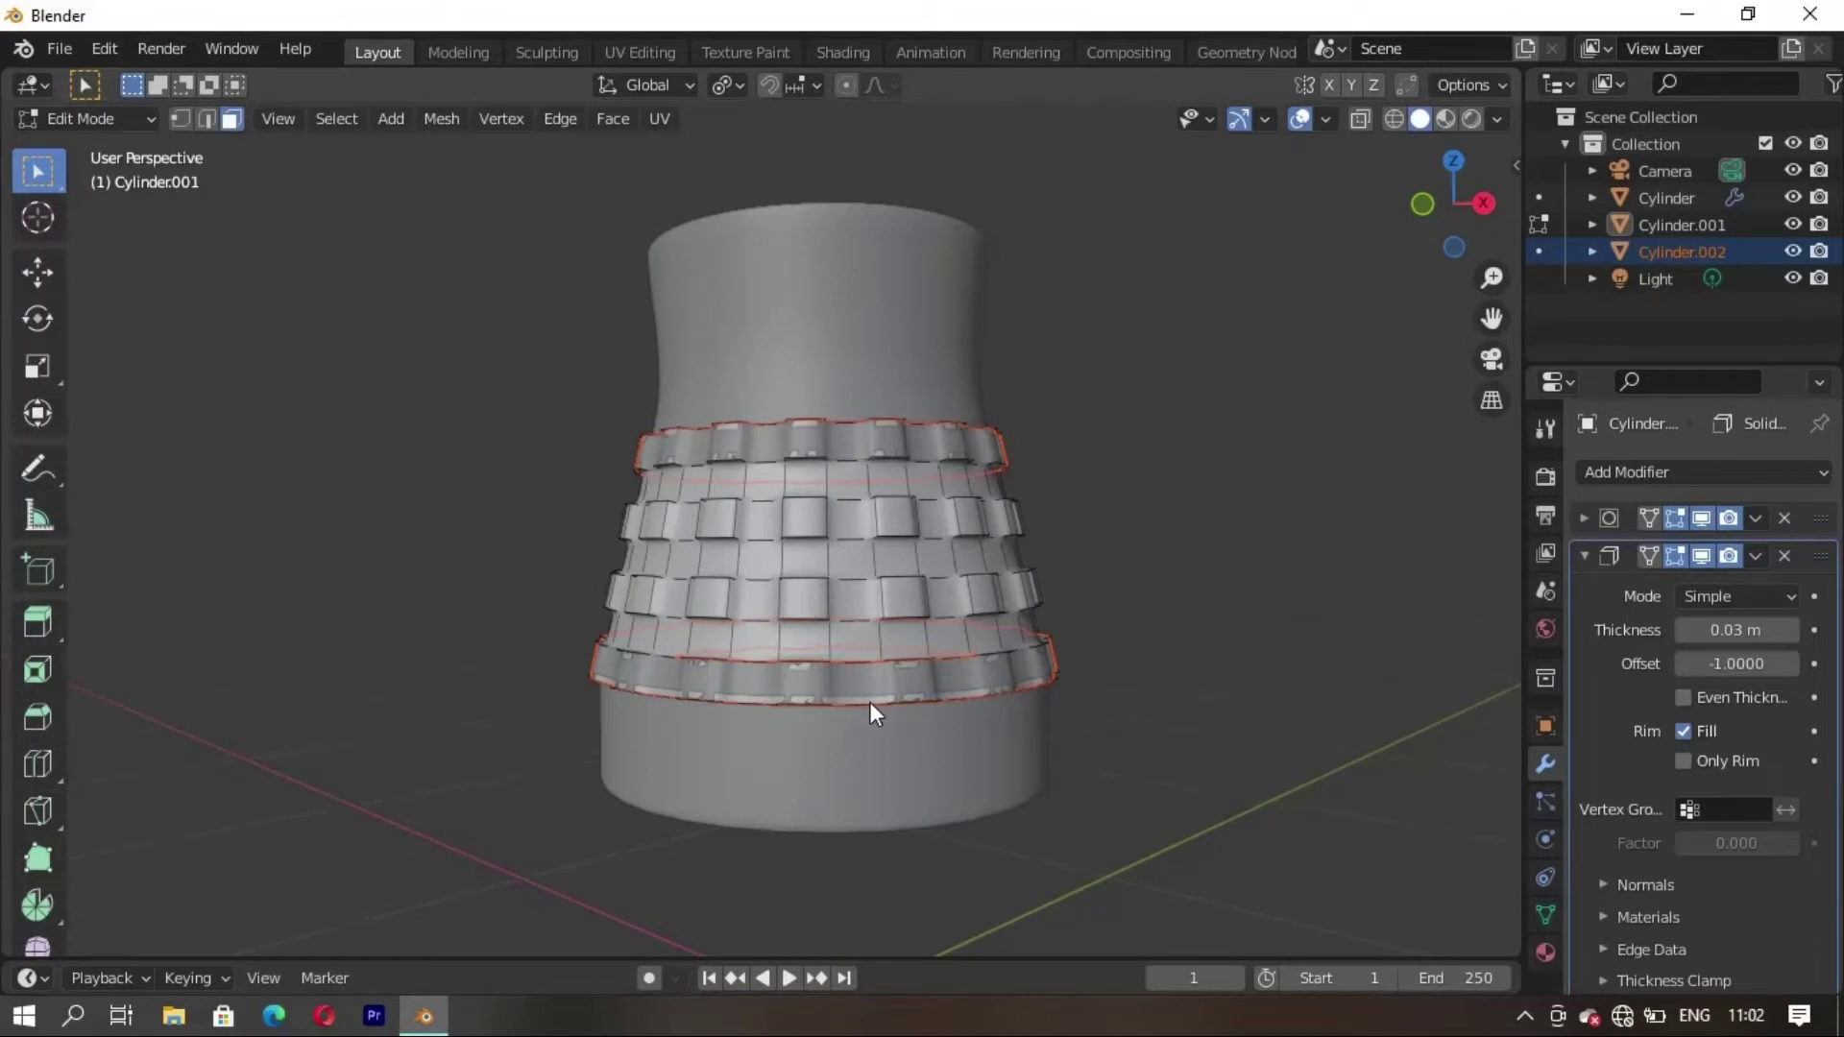
{"action": "key", "text": "Tab"}
{"action": "left_click", "coordinate": [1195, 521]}
{"action": "mouse_move", "coordinate": [971, 630]}
{"action": "middle_mouse_down"}
{"action": "mouse_move", "coordinate": [724, 687]}
{"action": "mouse_move", "coordinate": [838, 690]}
{"action": "mouse_move", "coordinate": [904, 662]}
{"action": "middle_mouse_up"}
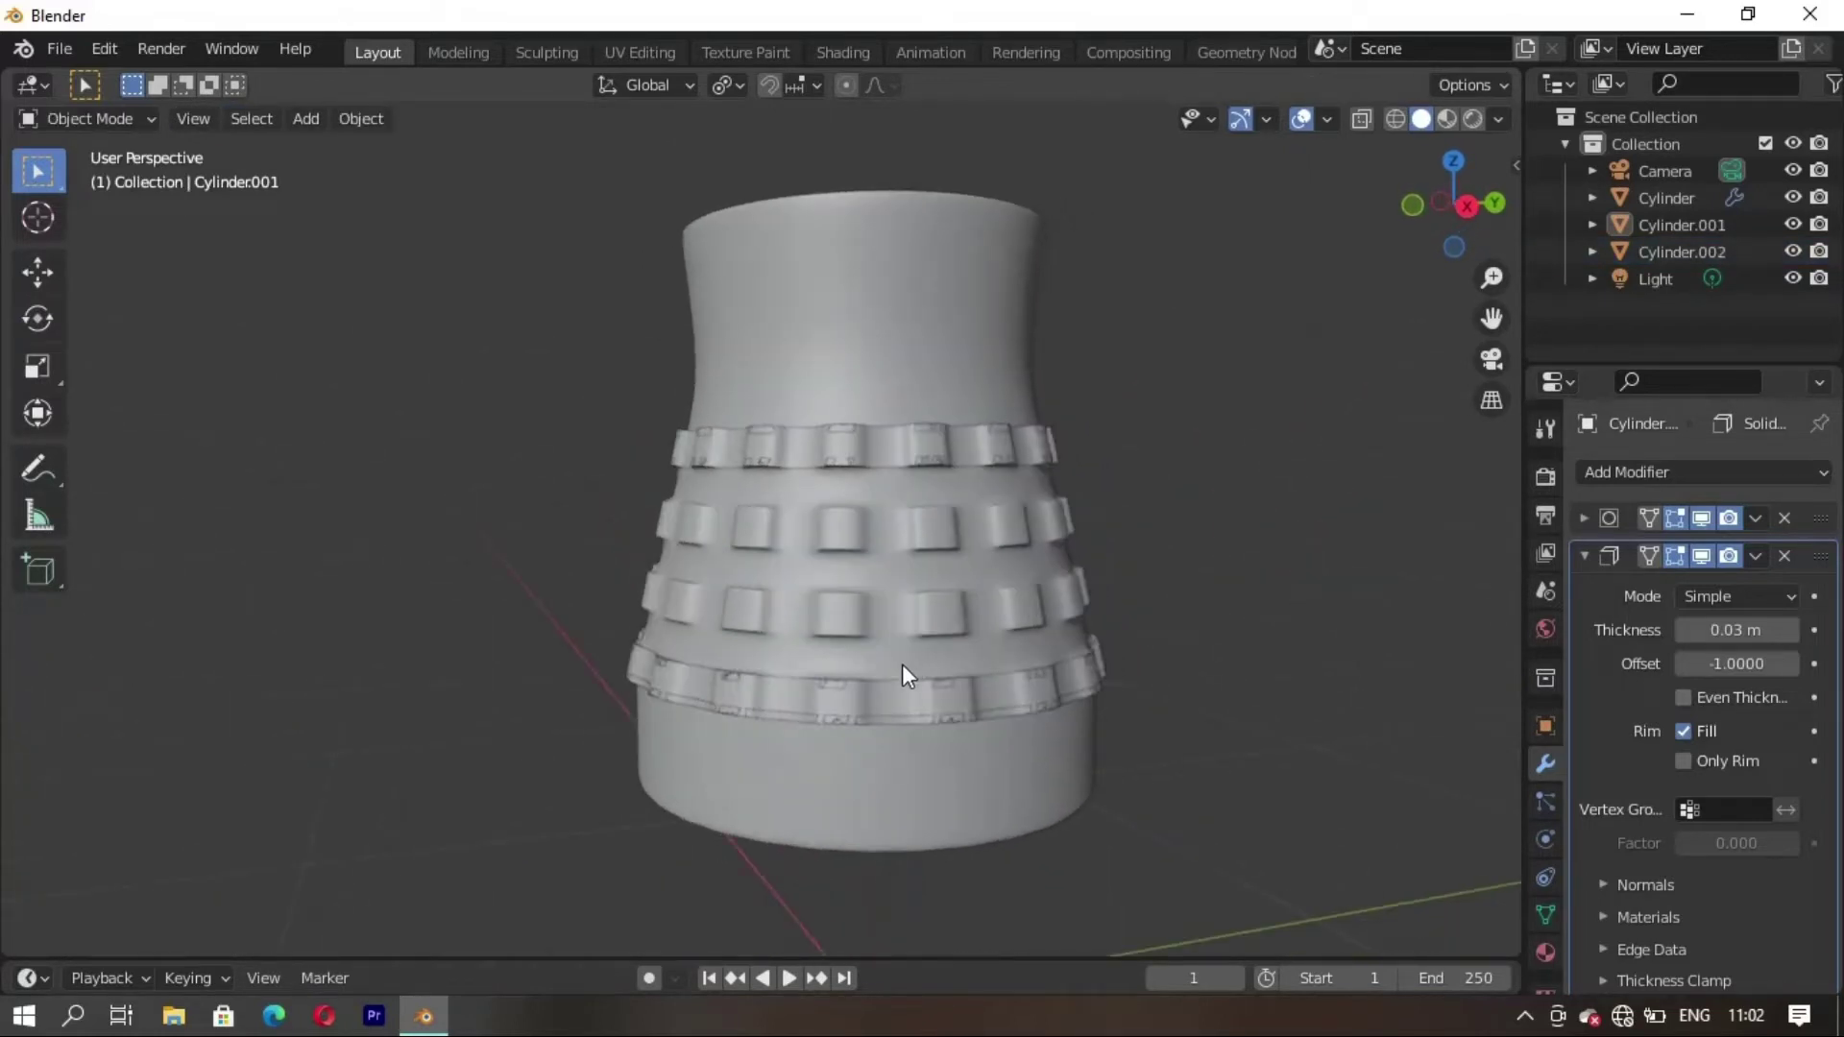
{"action": "left_click", "coordinate": [902, 665]}
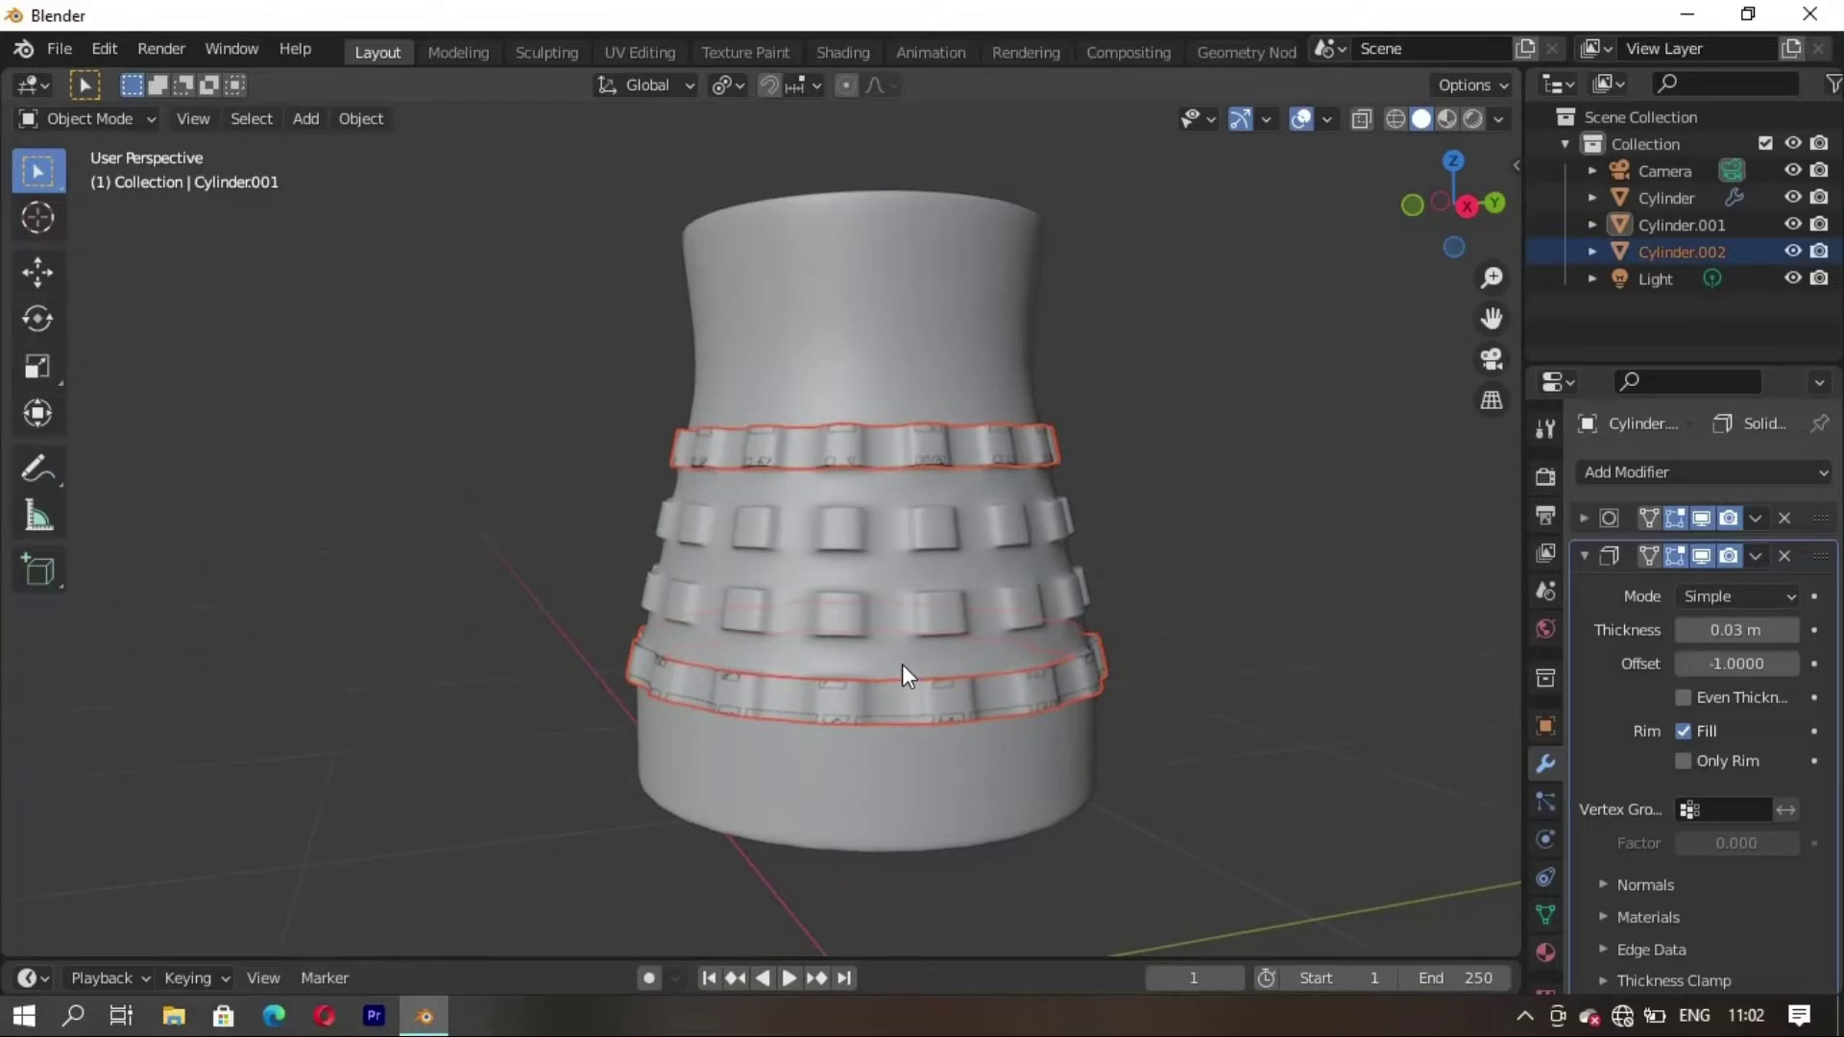
Rejoin the bands into Cylinder.001 and return to Object Mode
{"action": "key", "text": "Tab"}
{"action": "middle_click_drag", "start_coordinate": [731, 668], "coordinate": [956, 711]}
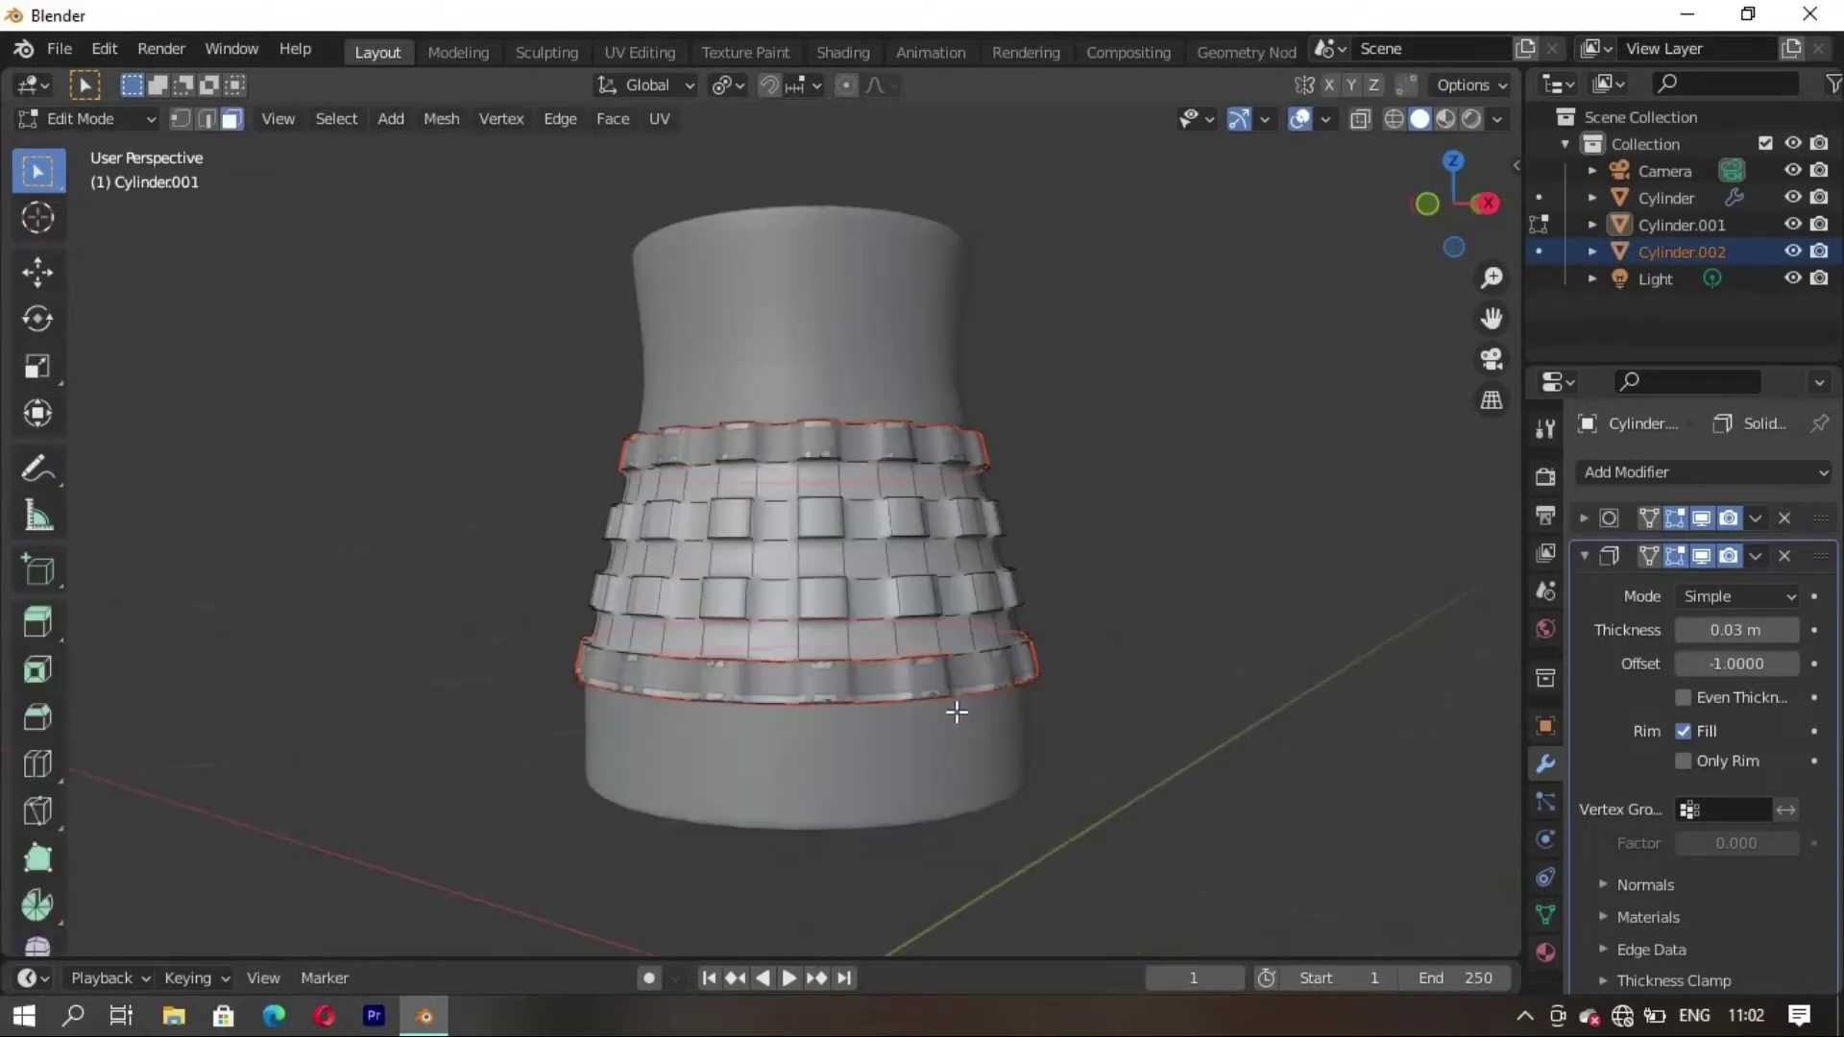
{"action": "key", "text": "ctrl+j"}
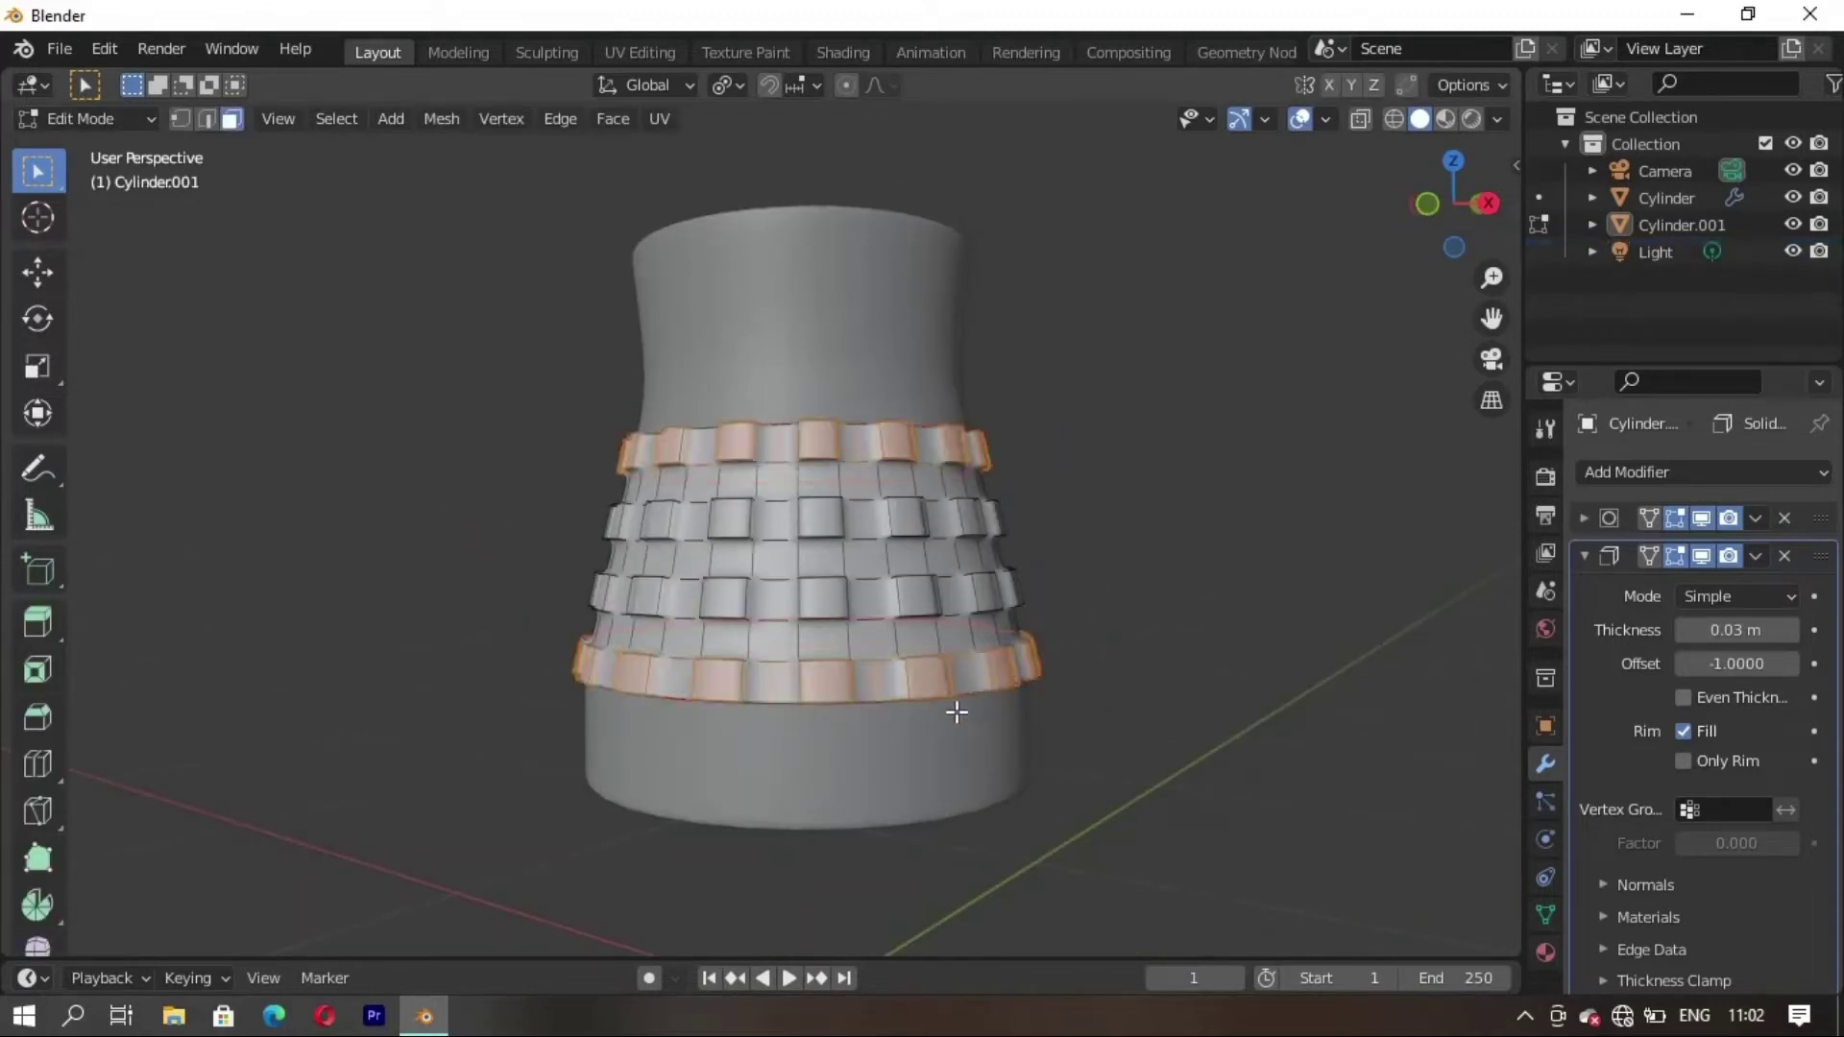
{"action": "left_click", "coordinate": [1222, 601]}
{"action": "middle_click_drag", "start_coordinate": [956, 628], "coordinate": [1004, 599]}
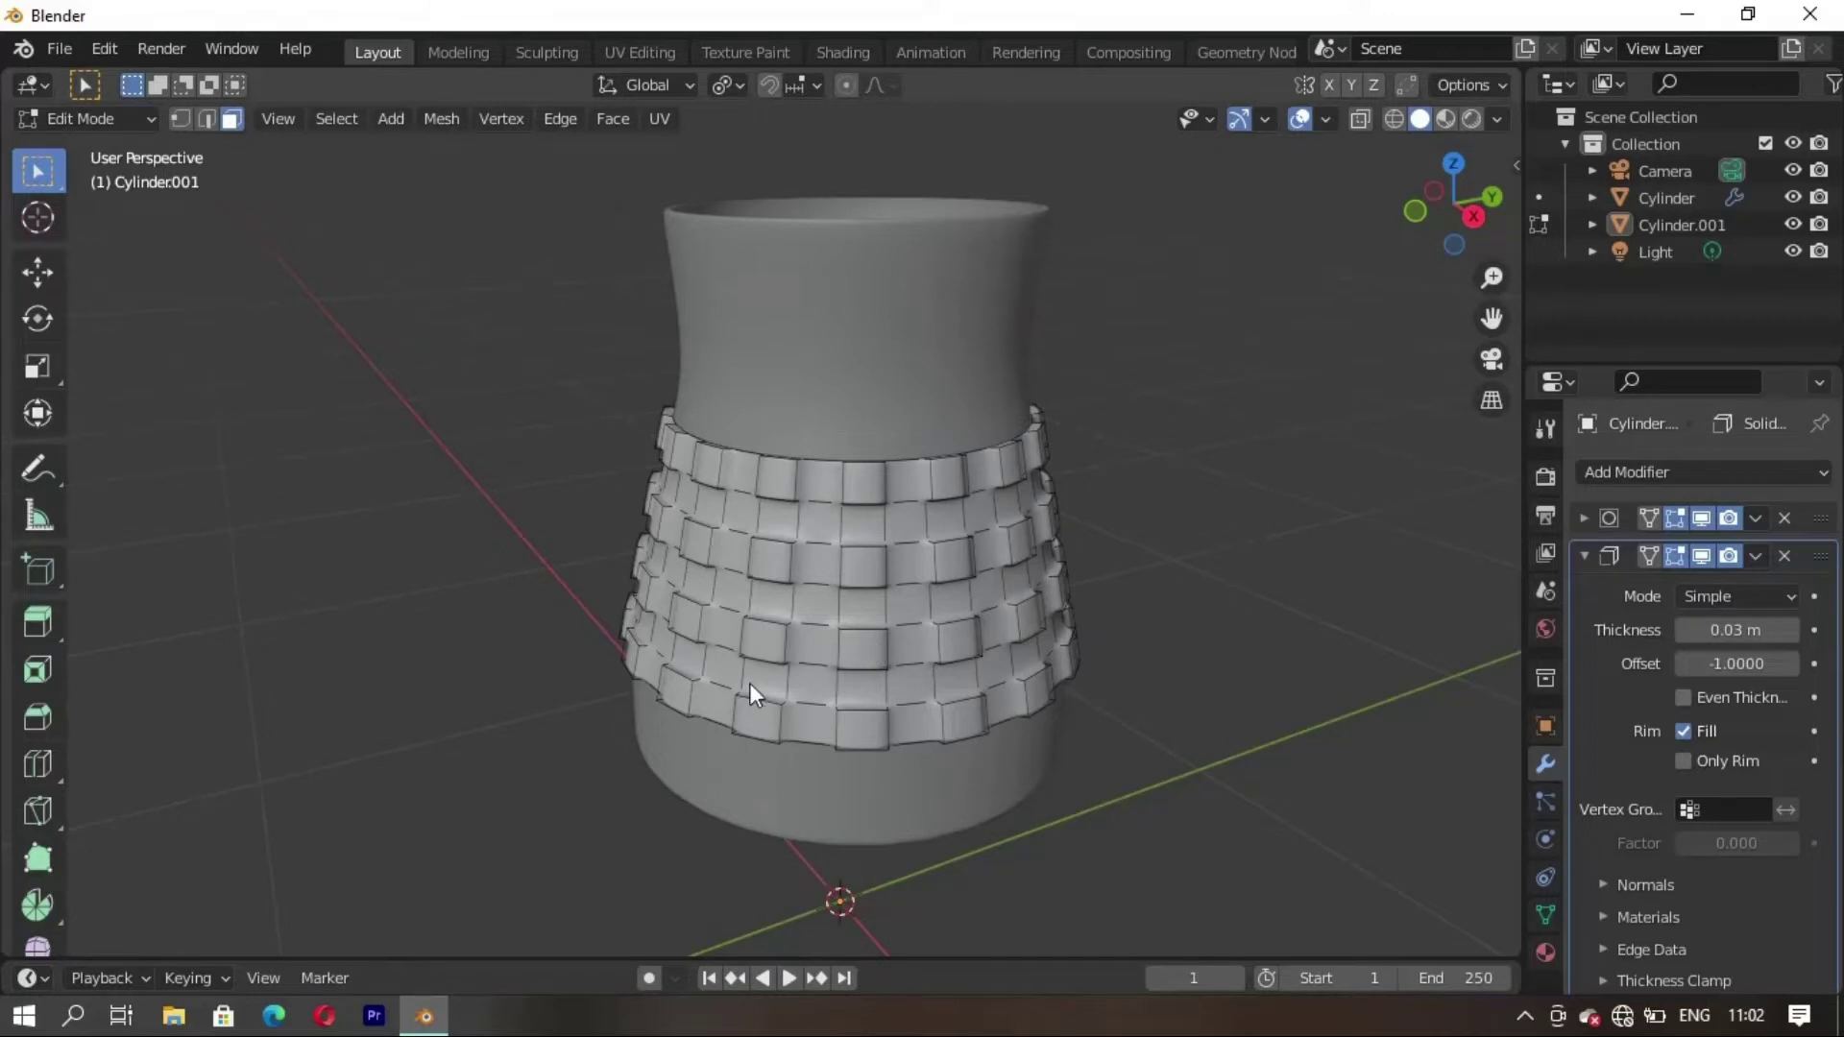
{"action": "key", "text": "Tab"}
Select the Cylinder's bottom face and inset it to leave a ring around a smaller inner face
{"action": "mouse_move", "coordinate": [1183, 534]}
{"action": "middle_mouse_down"}
{"action": "mouse_move", "coordinate": [832, 480]}
{"action": "mouse_move", "coordinate": [816, 706]}
{"action": "mouse_move", "coordinate": [909, 653]}
{"action": "mouse_move", "coordinate": [843, 753]}
{"action": "middle_mouse_up"}
{"action": "left_click", "coordinate": [845, 758]}
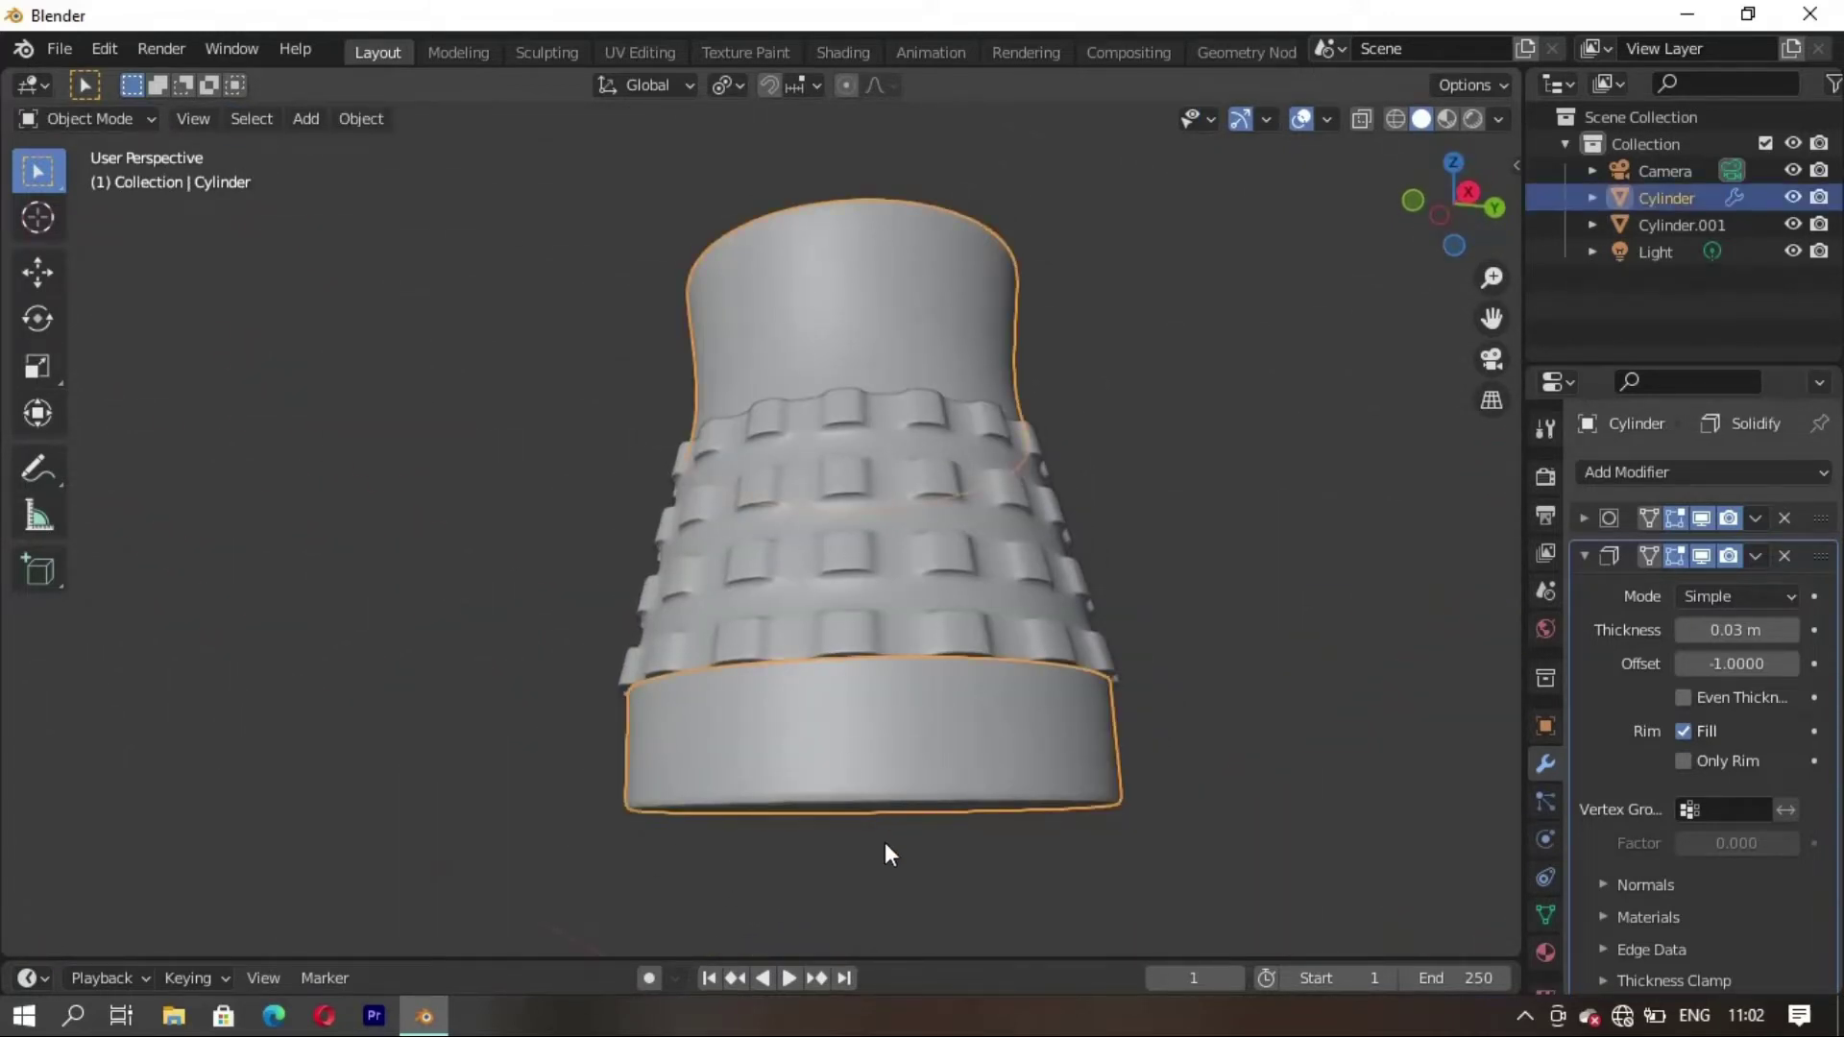
{"action": "key", "text": "Tab"}
{"action": "mouse_move", "coordinate": [885, 850]}
{"action": "middle_mouse_down"}
{"action": "mouse_move", "coordinate": [902, 683]}
{"action": "mouse_move", "coordinate": [880, 759]}
{"action": "middle_mouse_up"}
{"action": "left_click", "coordinate": [881, 758]}
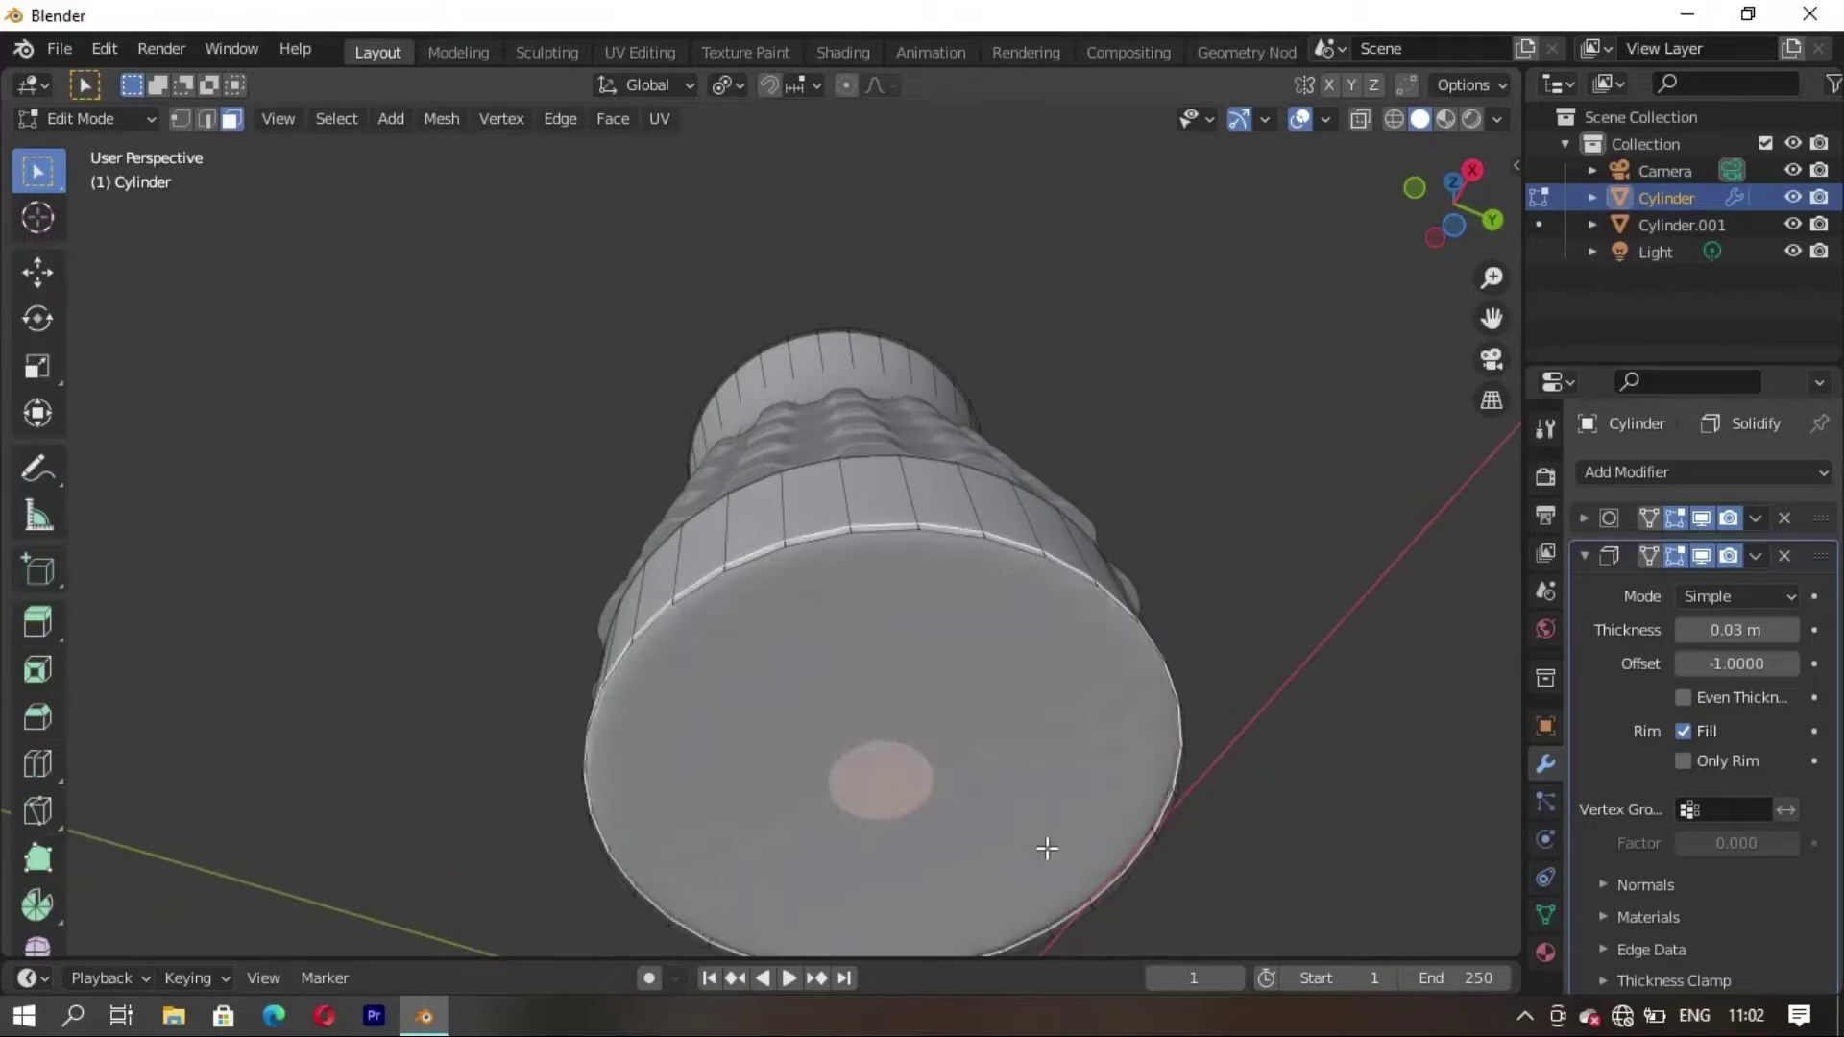
{"action": "key", "text": "i"}
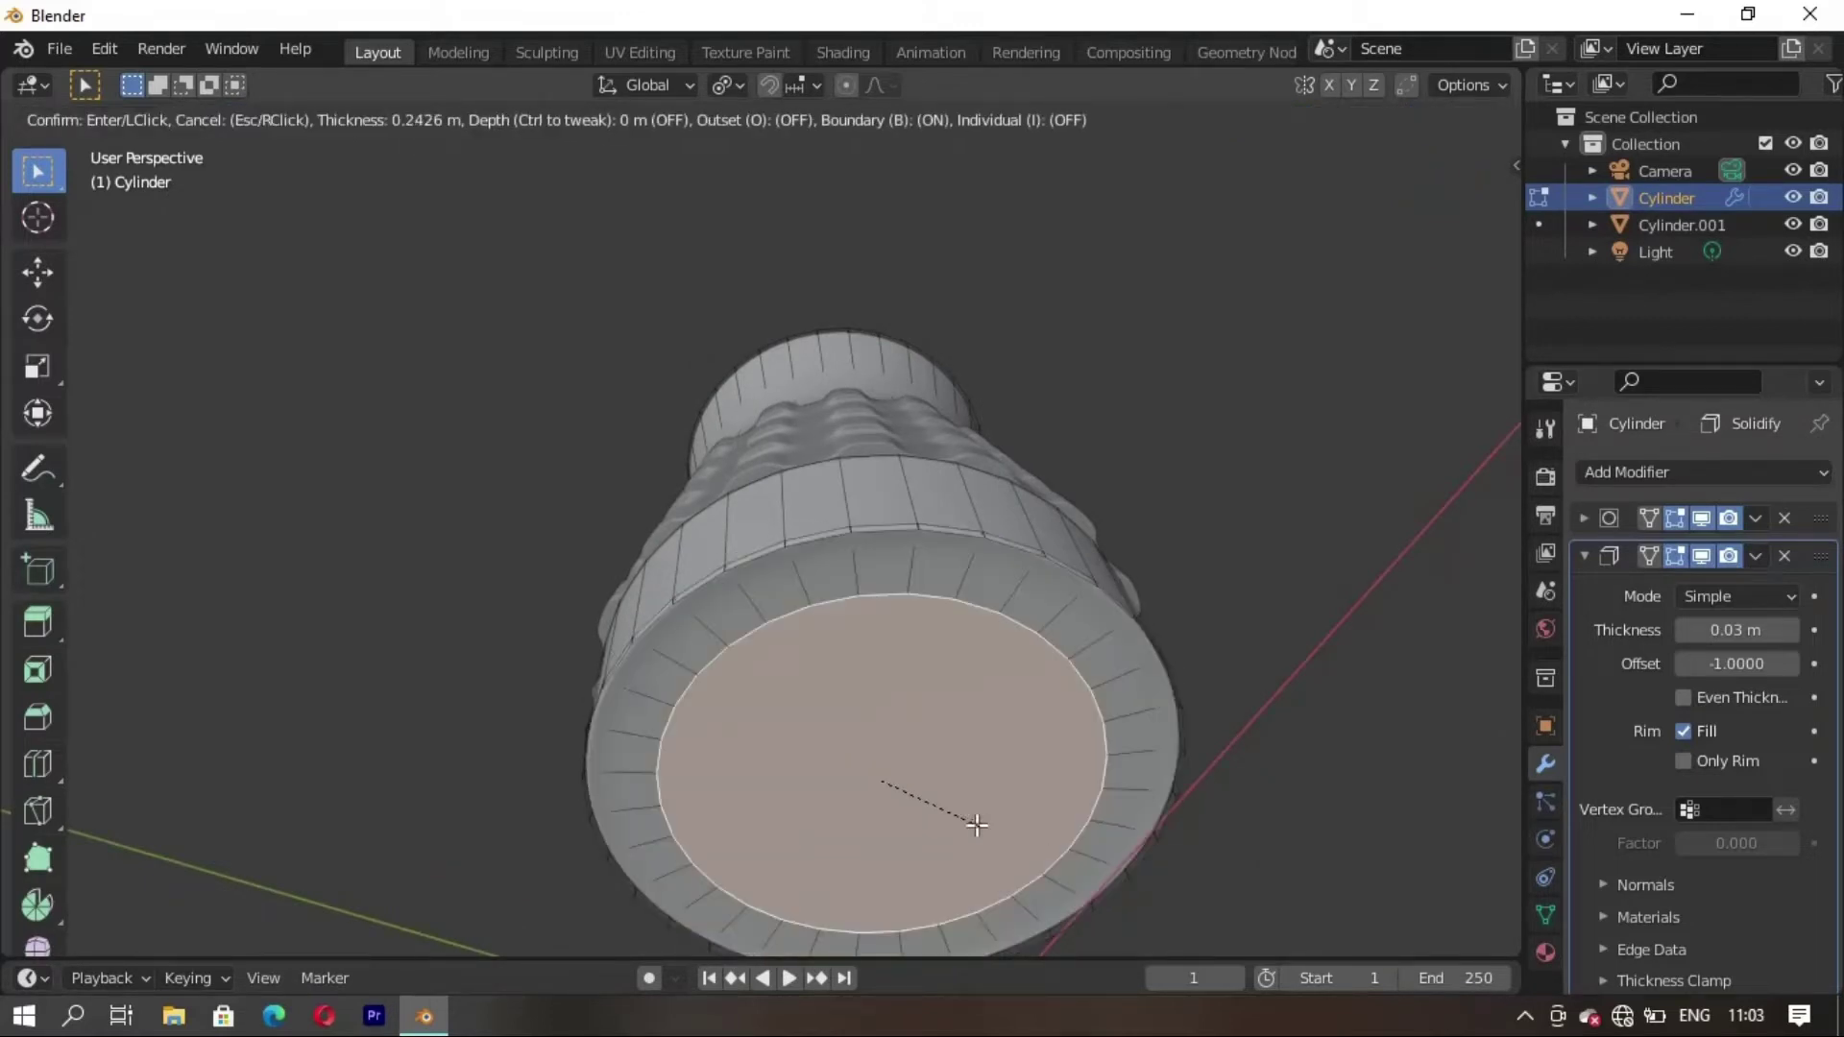
{"action": "left_click", "coordinate": [977, 824]}
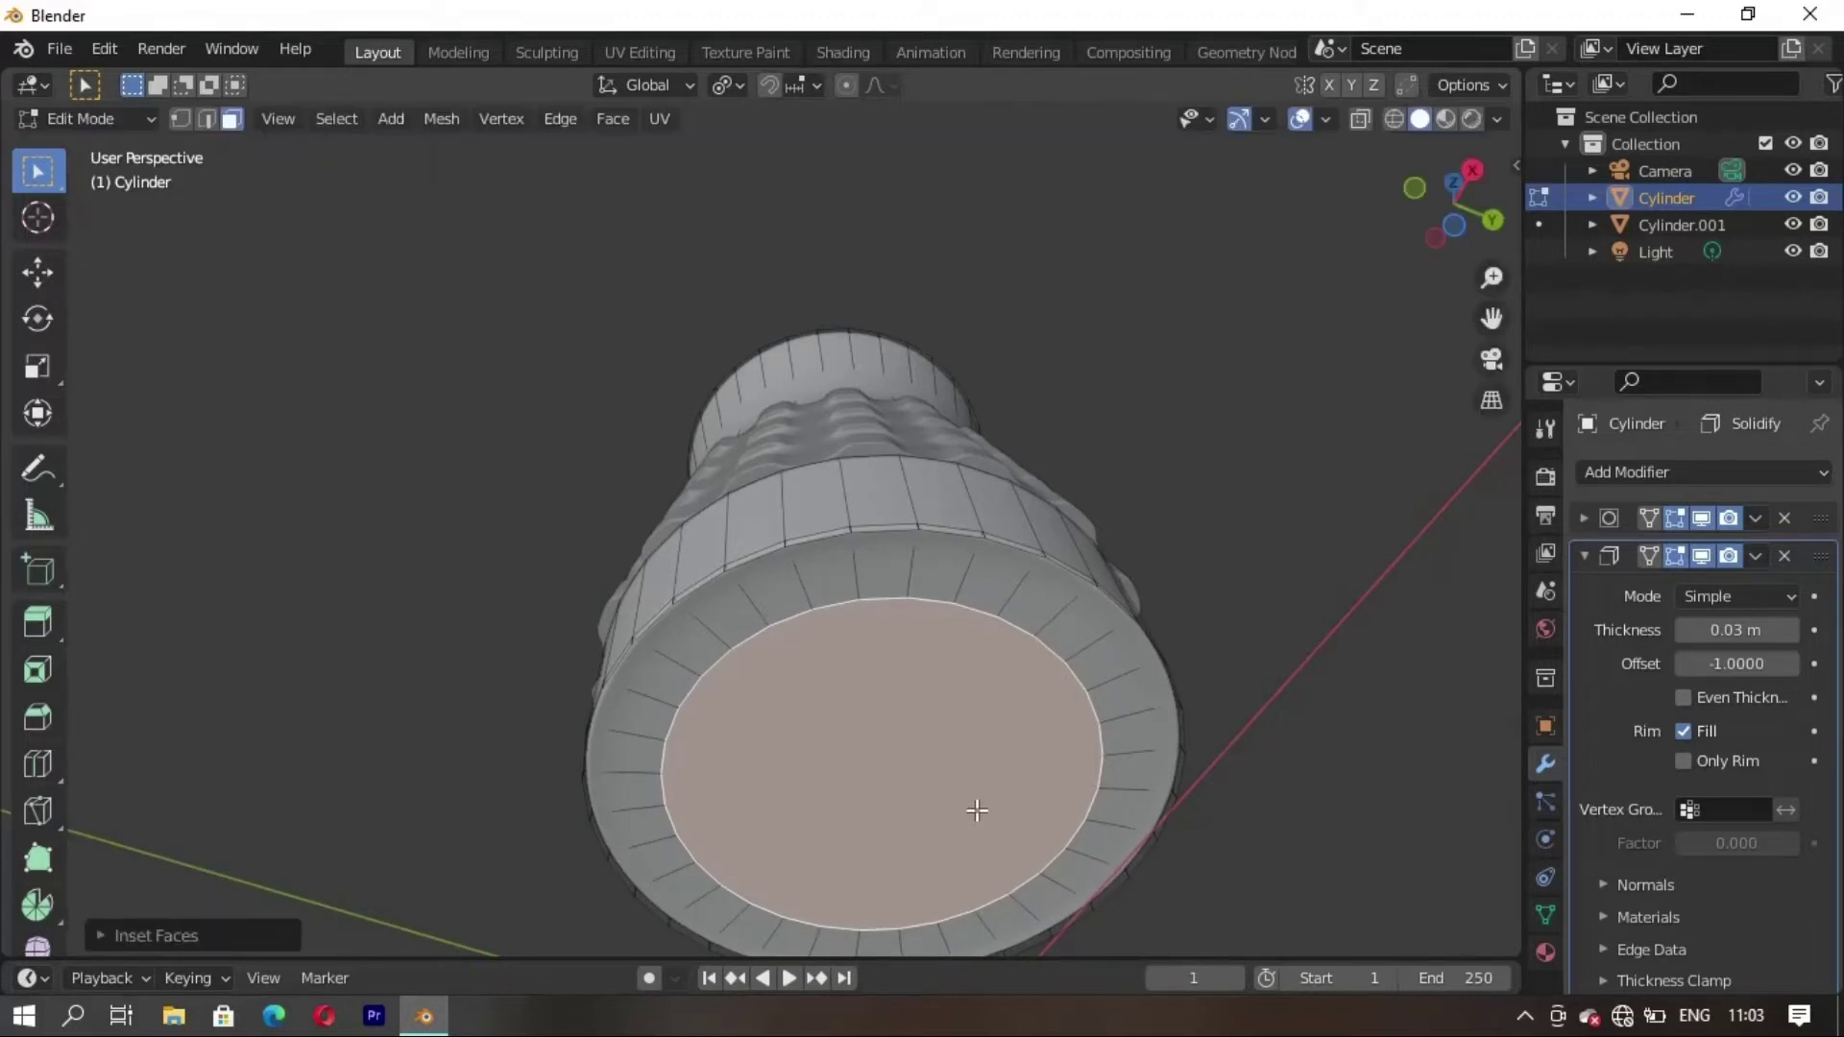
{"action": "scroll", "coordinate": [989, 835], "scroll_direction": "down", "scroll_amount": 5}
{"action": "mouse_move", "coordinate": [1004, 848]}
{"action": "middle_mouse_down"}
{"action": "mouse_move", "coordinate": [844, 695]}
{"action": "mouse_move", "coordinate": [969, 669]}
{"action": "middle_mouse_up"}
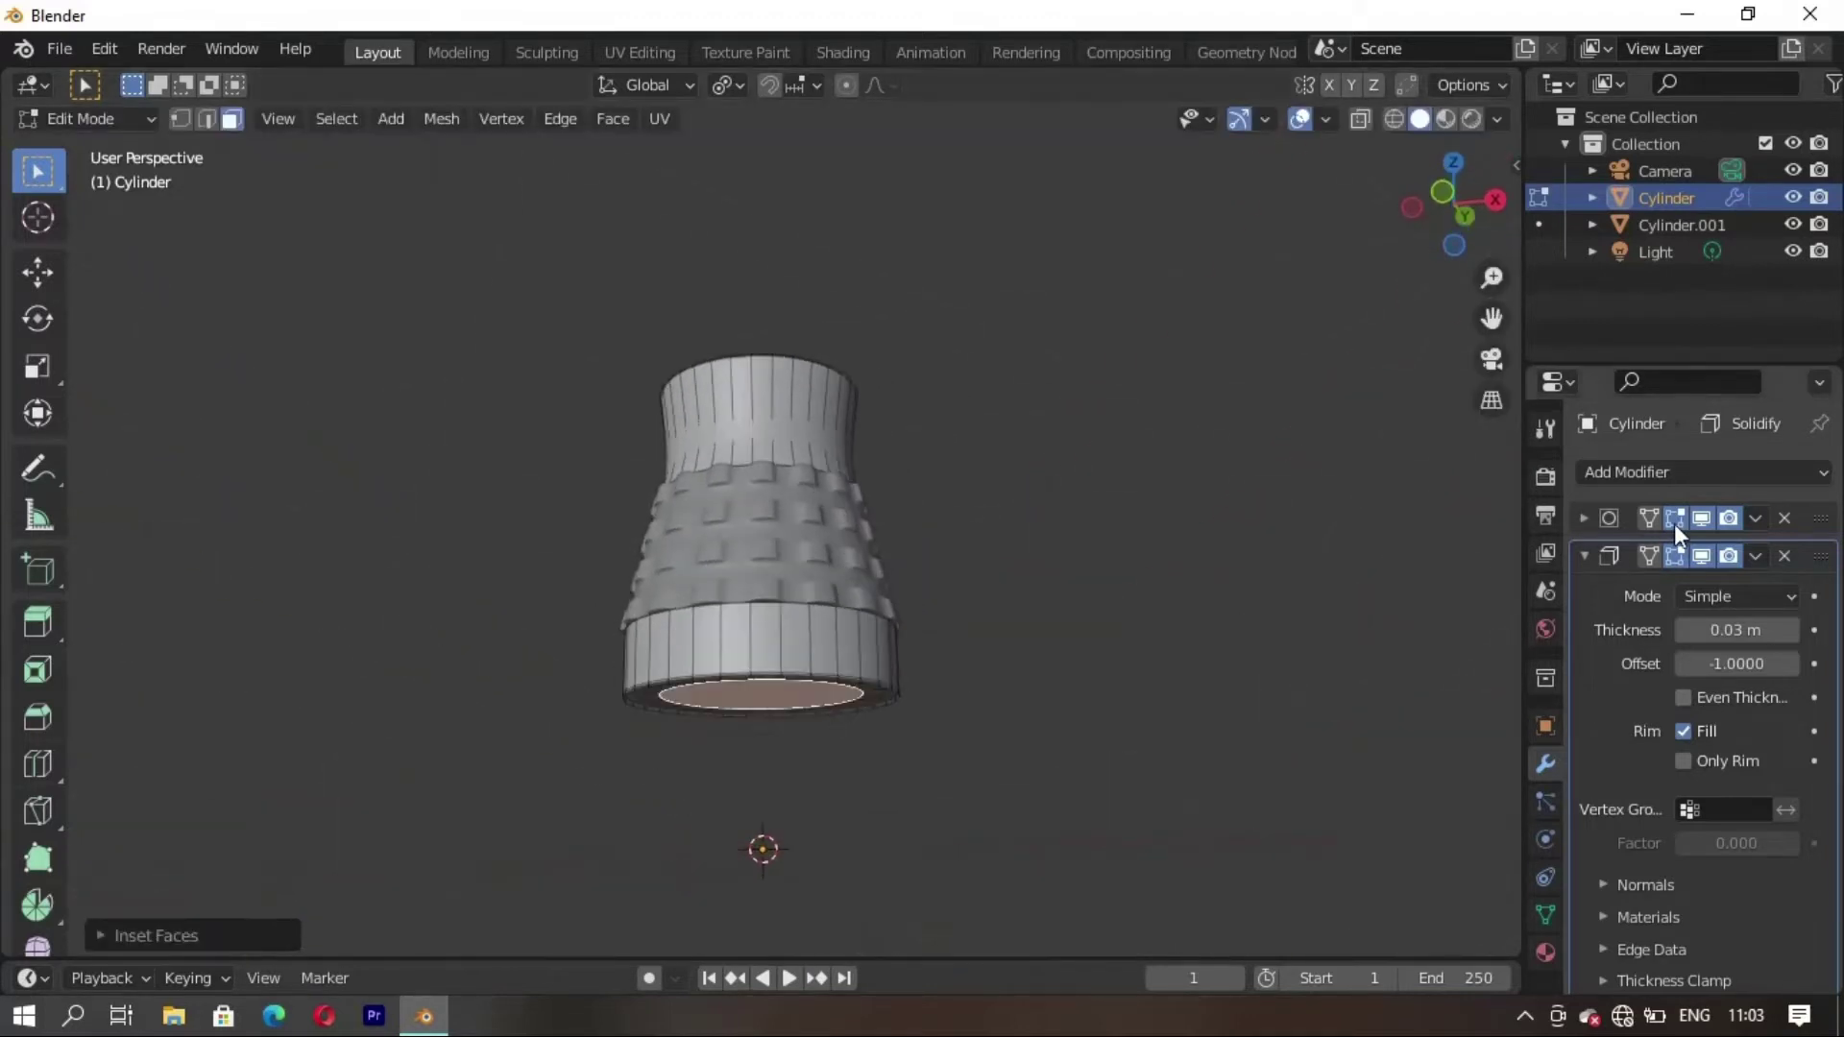
{"action": "mouse_move", "coordinate": [1074, 724]}
{"action": "middle_mouse_down"}
{"action": "mouse_move", "coordinate": [877, 601]}
{"action": "mouse_move", "coordinate": [811, 800]}
{"action": "mouse_move", "coordinate": [798, 721]}
{"action": "mouse_move", "coordinate": [926, 577]}
{"action": "mouse_move", "coordinate": [803, 583]}
{"action": "mouse_move", "coordinate": [774, 663]}
{"action": "mouse_move", "coordinate": [700, 535]}
{"action": "mouse_move", "coordinate": [633, 644]}
{"action": "middle_mouse_up"}
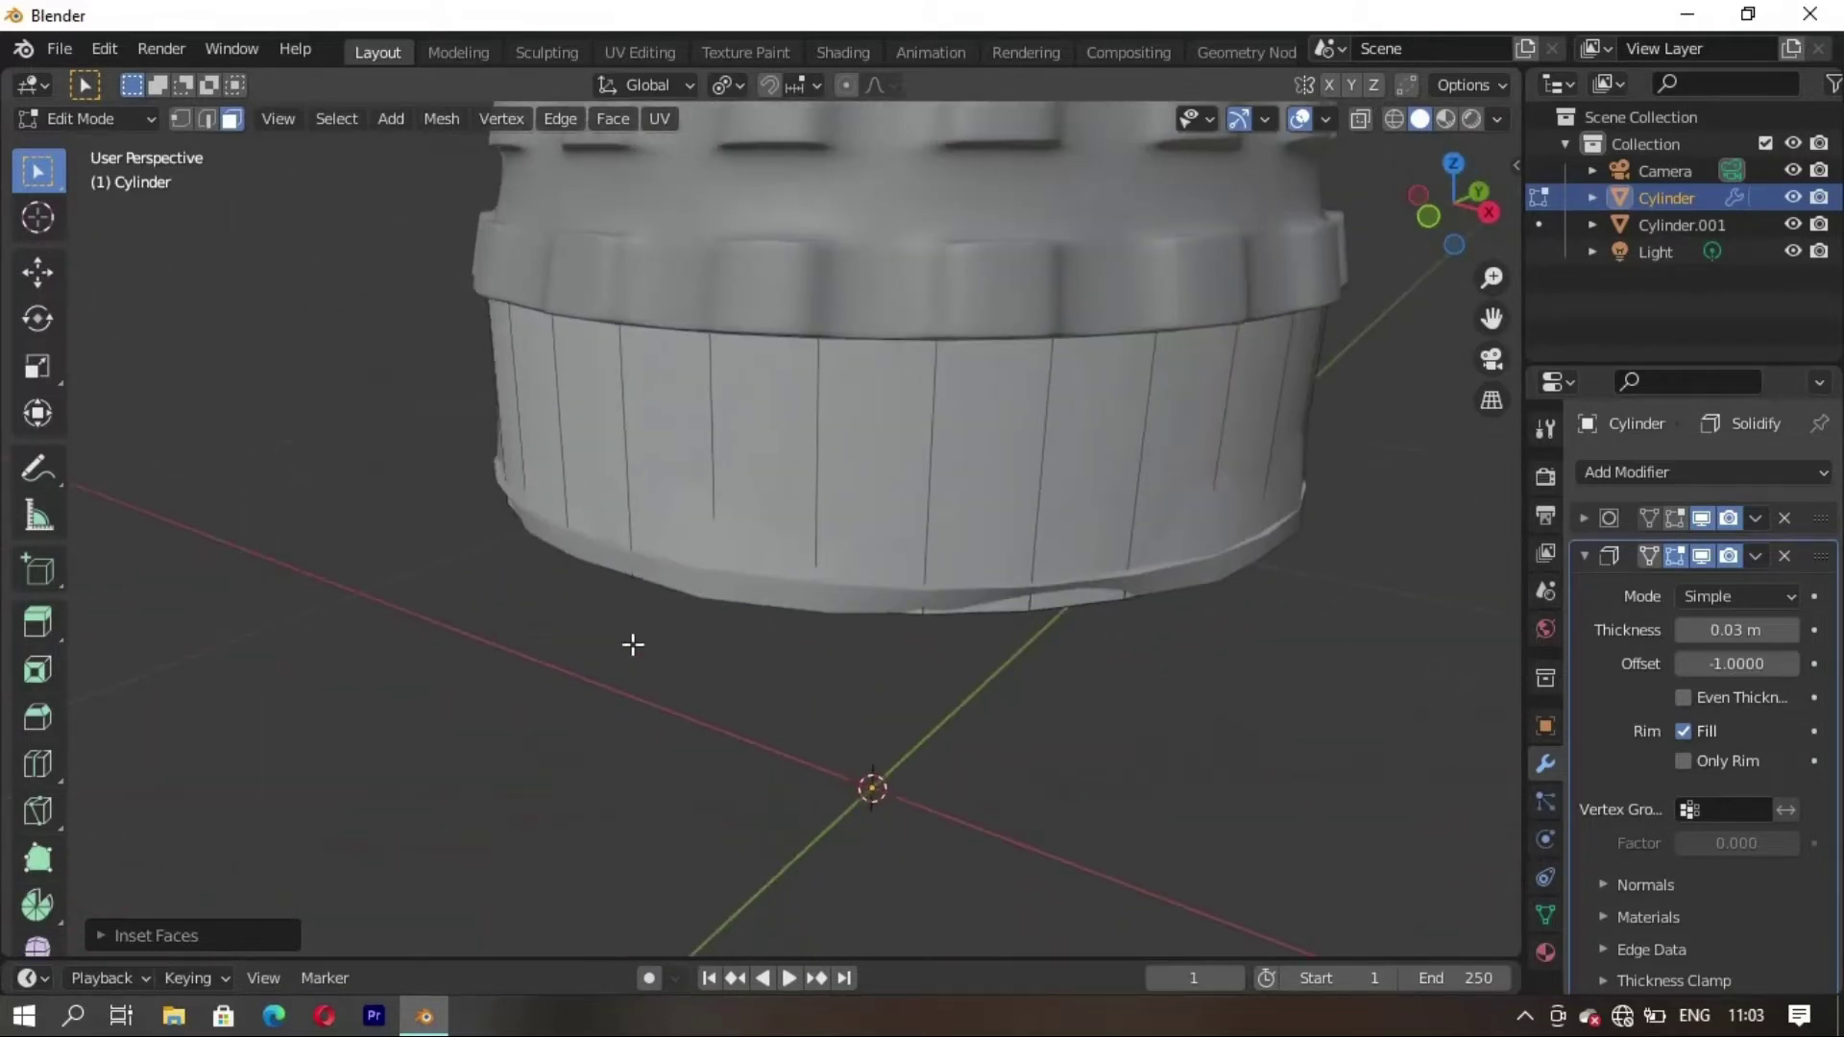
Set the Solidify thickness to 0 m and inset the cylinder's bottom face again
{"action": "left_click", "coordinate": [849, 741]}
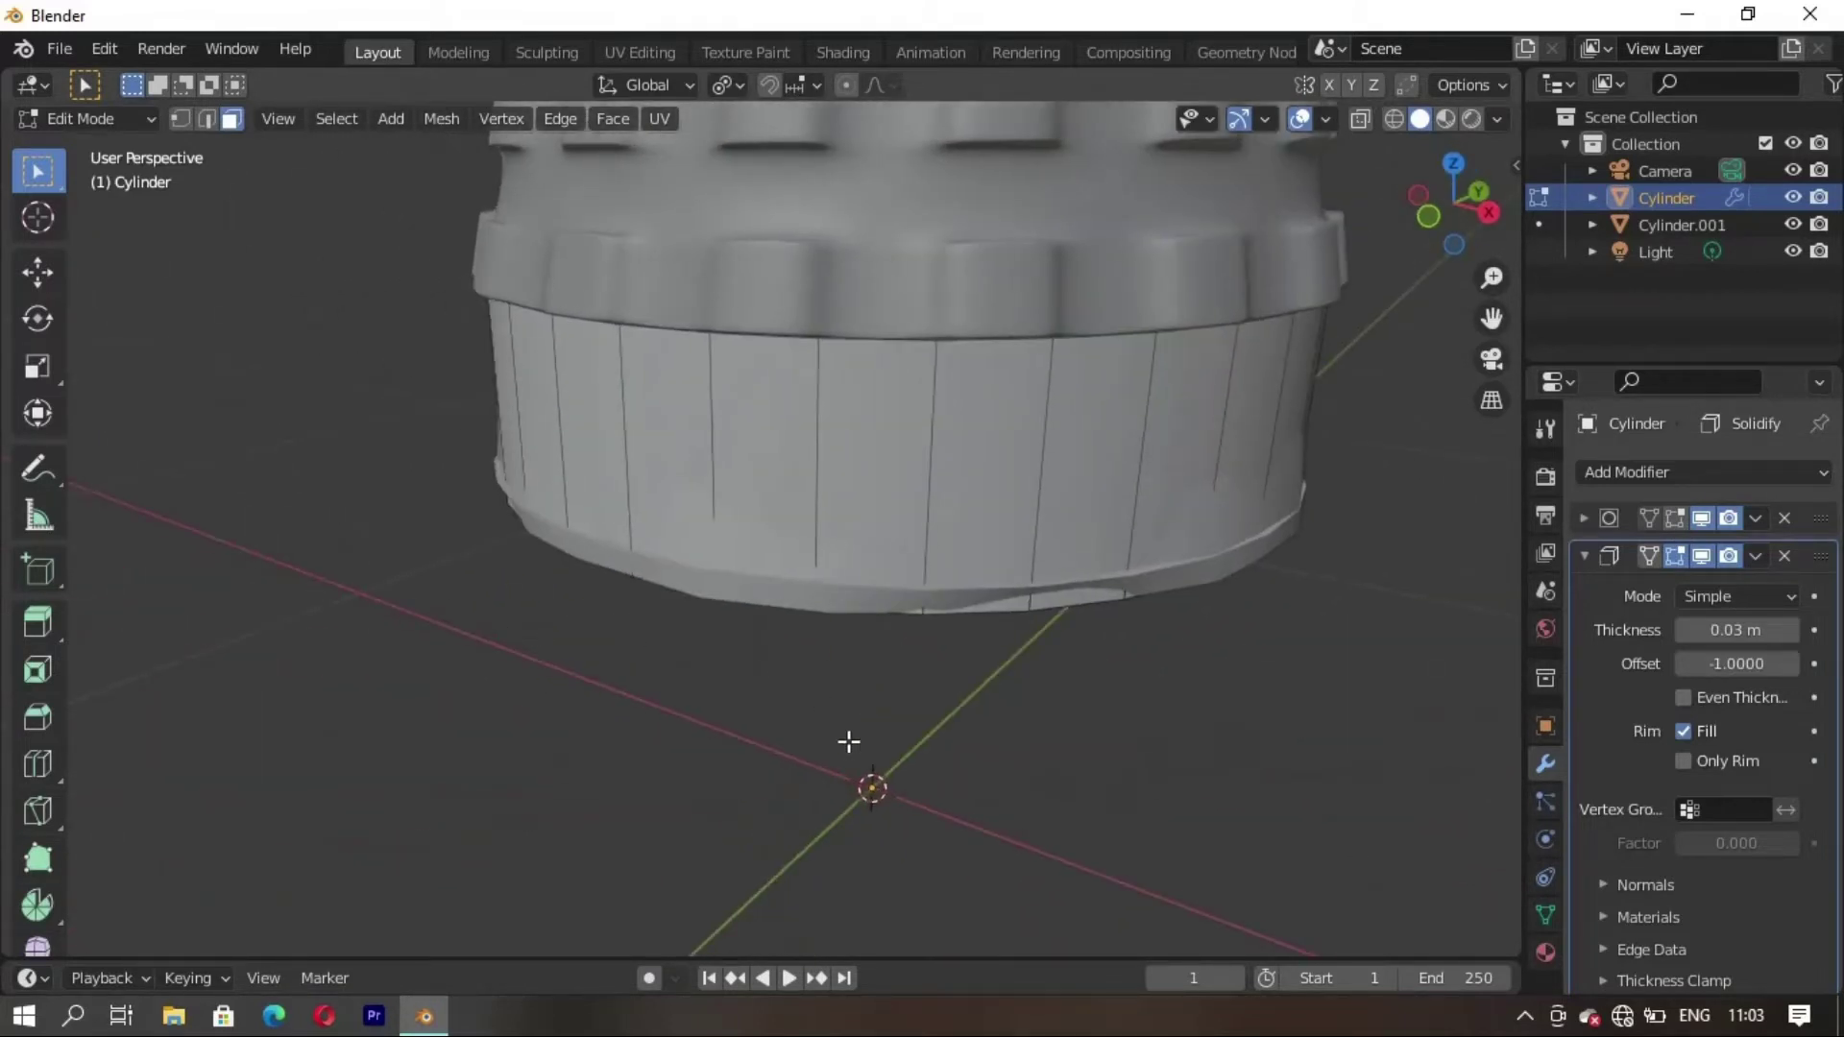
{"action": "left_click", "coordinate": [1685, 631]}
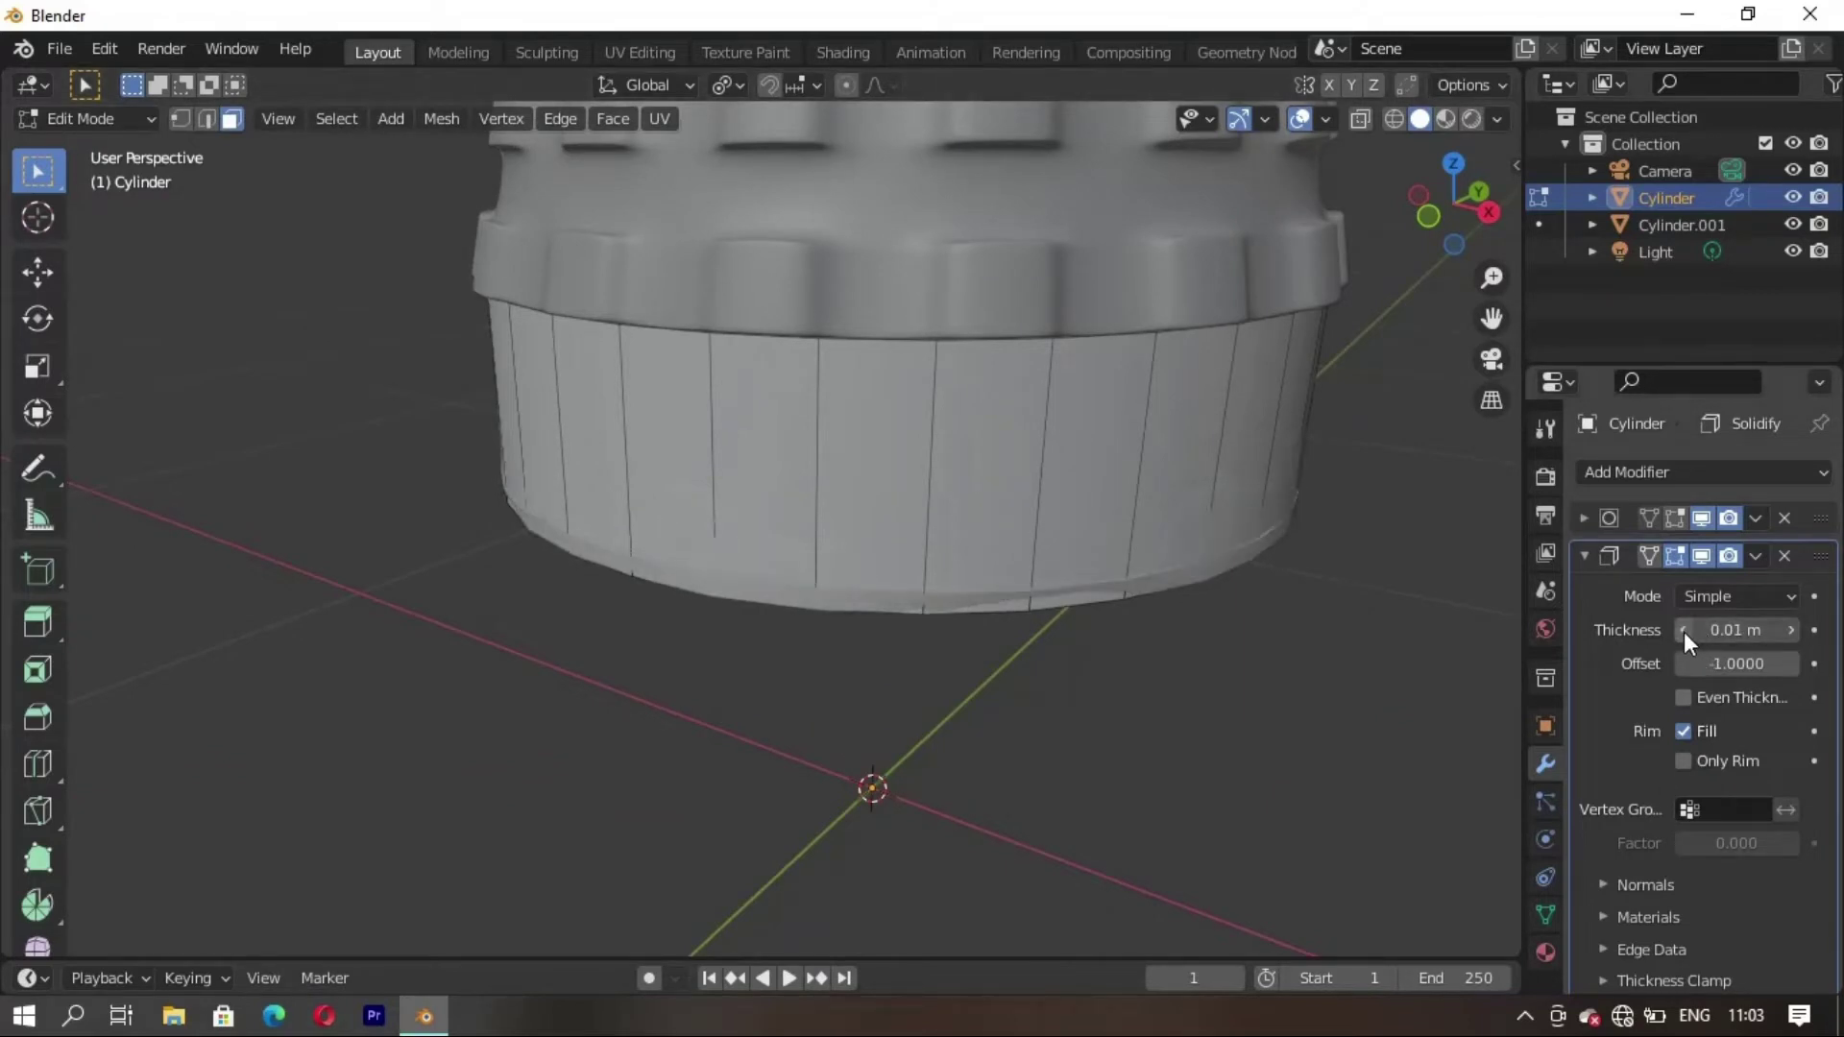
{"action": "left_click", "coordinate": [1685, 631]}
{"action": "mouse_move", "coordinate": [864, 778]}
{"action": "middle_mouse_down"}
{"action": "mouse_move", "coordinate": [923, 610]}
{"action": "mouse_move", "coordinate": [934, 632]}
{"action": "middle_mouse_up"}
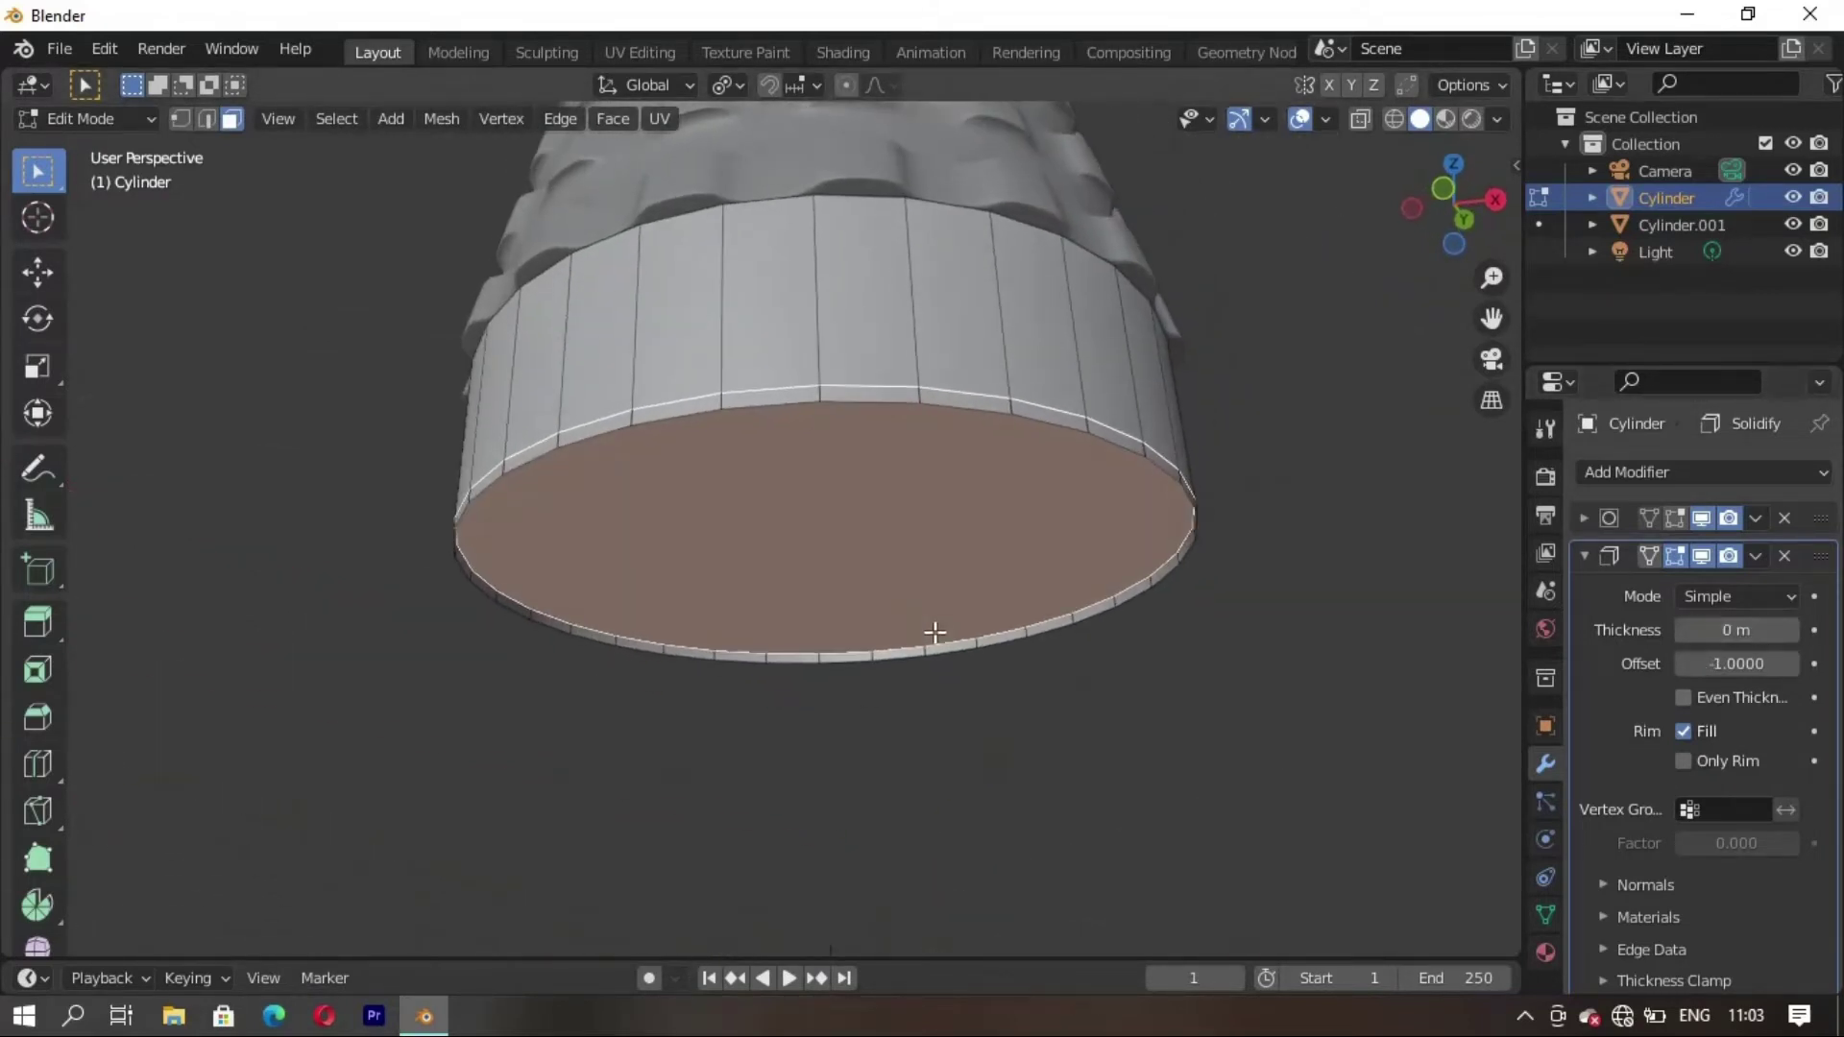
{"action": "key", "text": "i"}
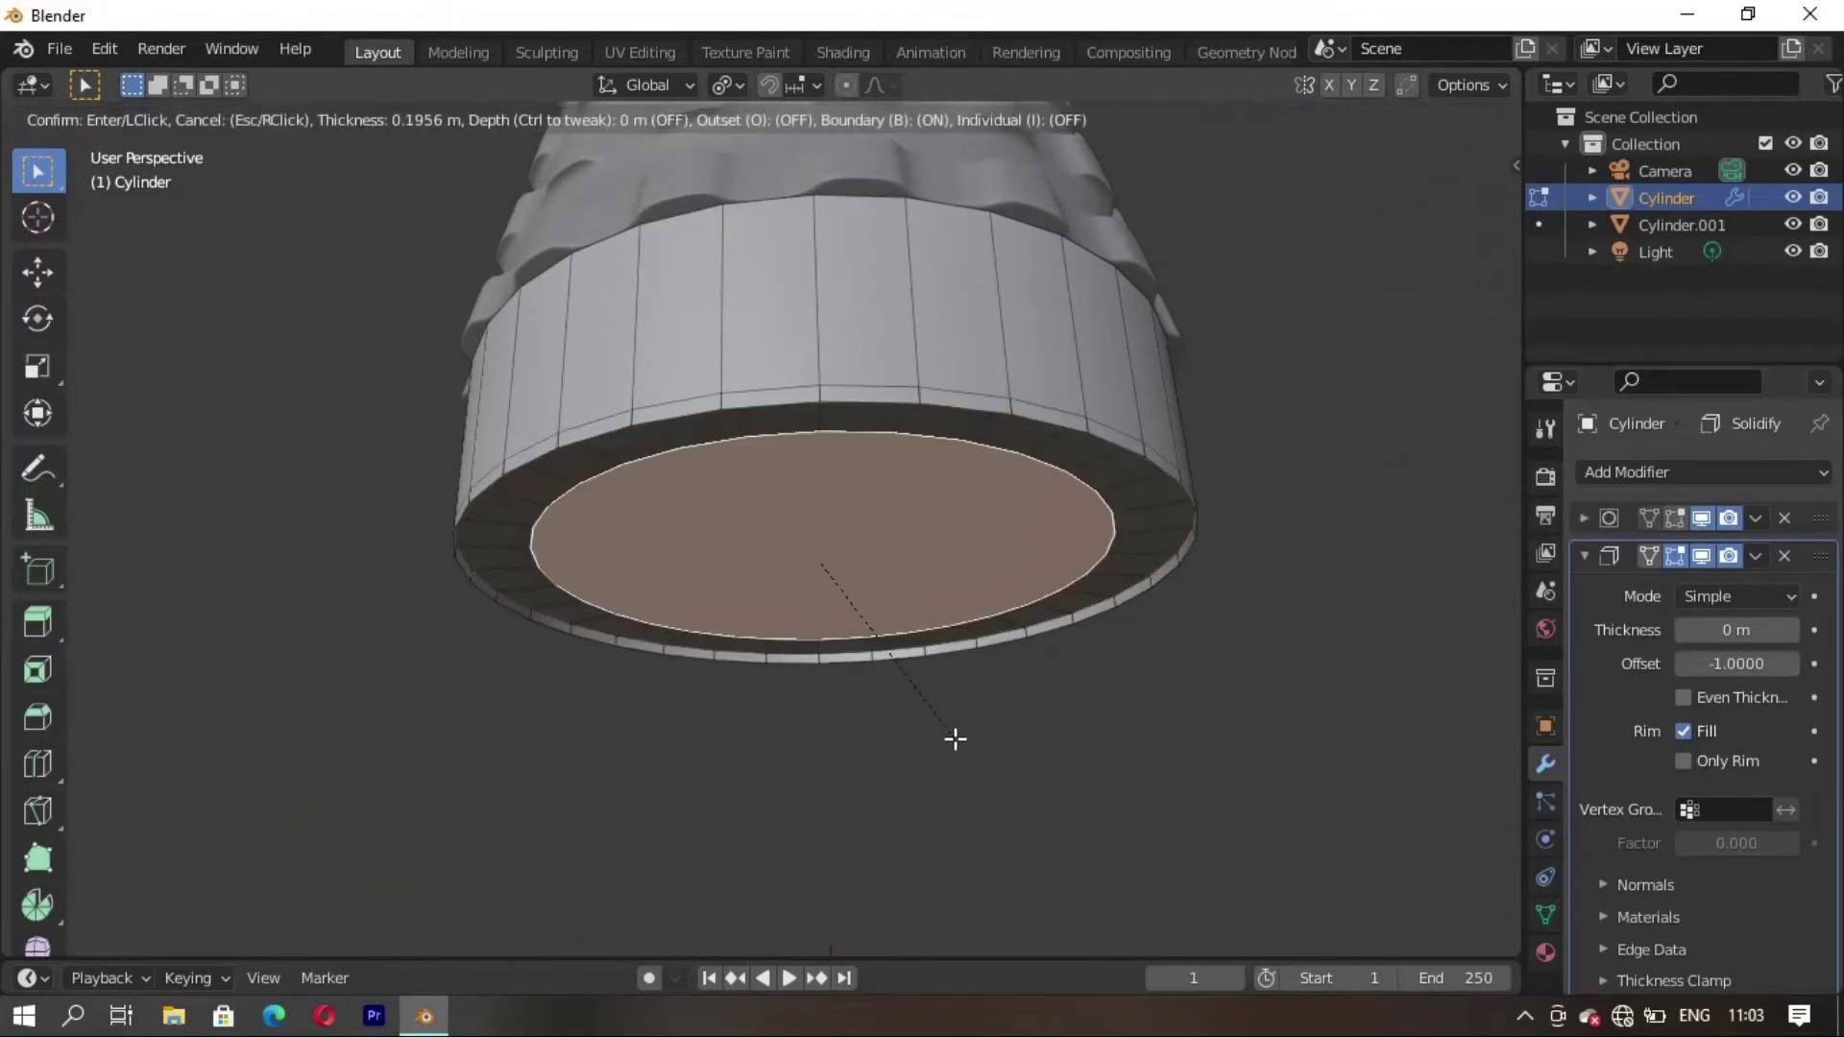
{"action": "left_click", "coordinate": [955, 739]}
Extrude the bottom face downward three times to build a long stem
{"action": "key", "text": "e"}
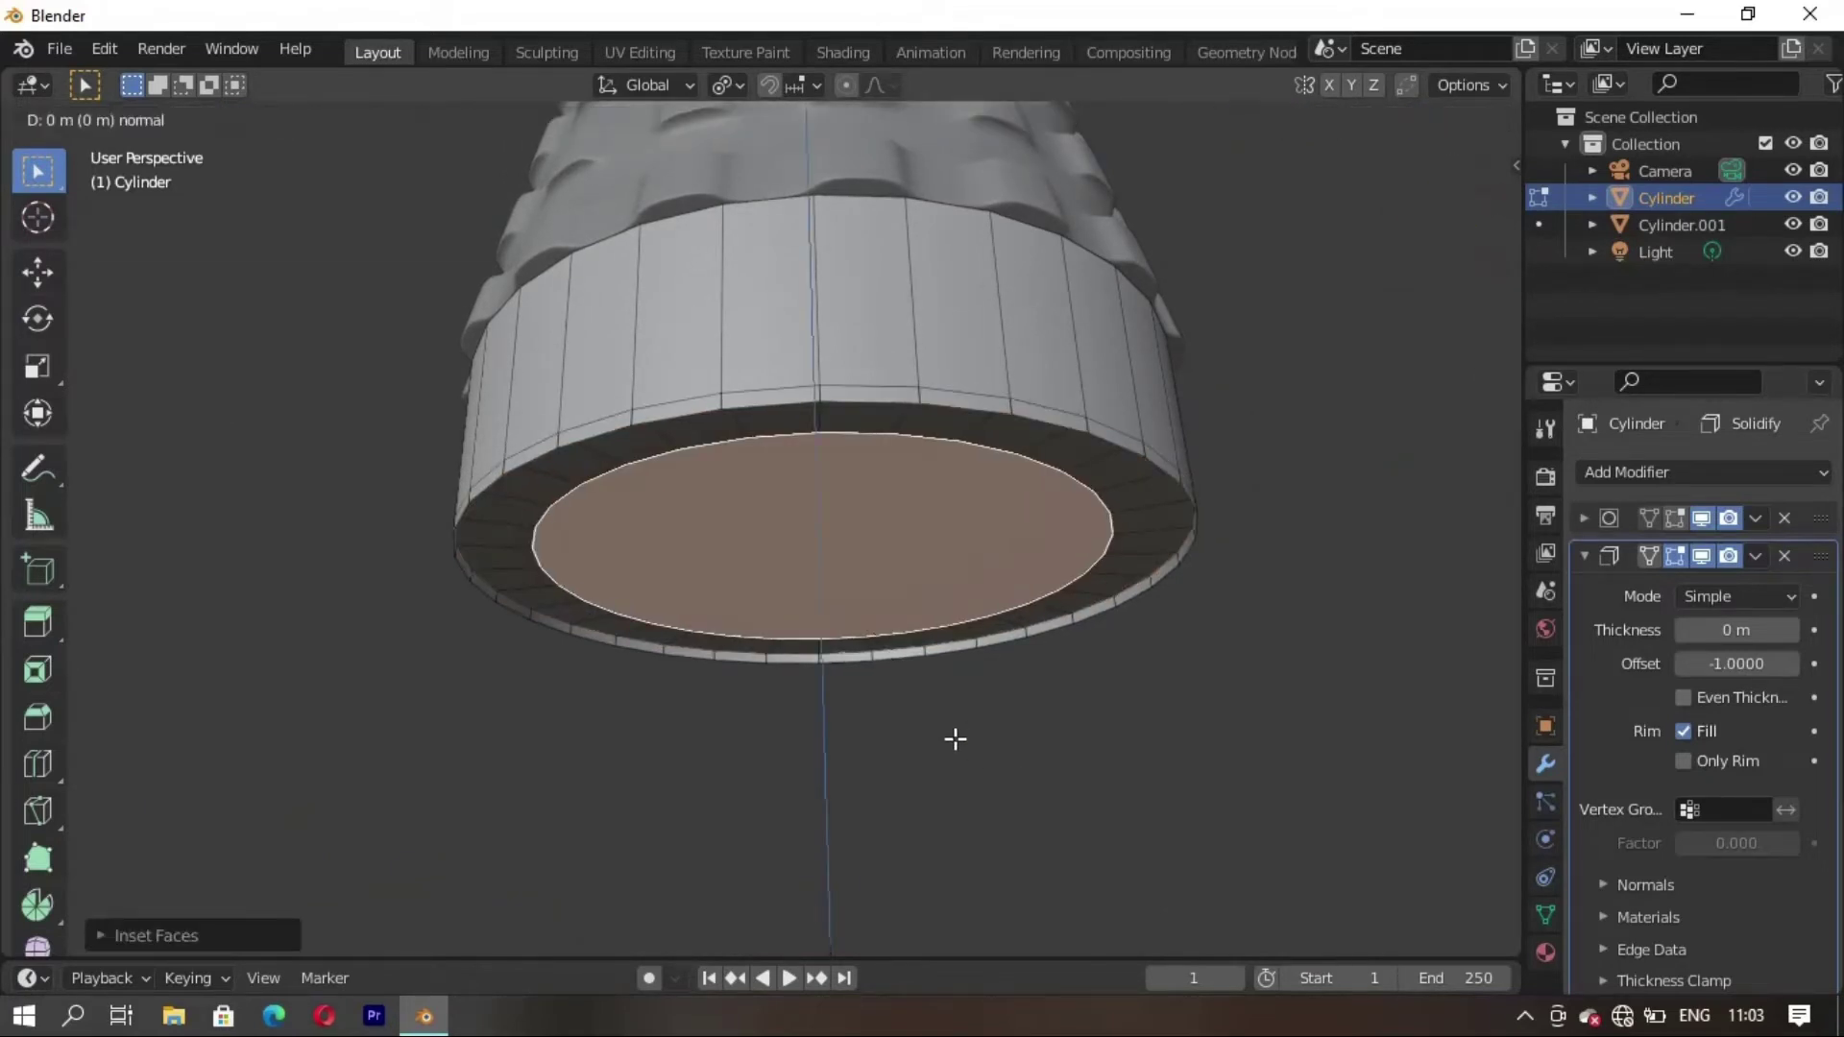
{"action": "left_click", "coordinate": [980, 924]}
{"action": "scroll", "coordinate": [795, 663], "scroll_direction": "down", "scroll_amount": 4}
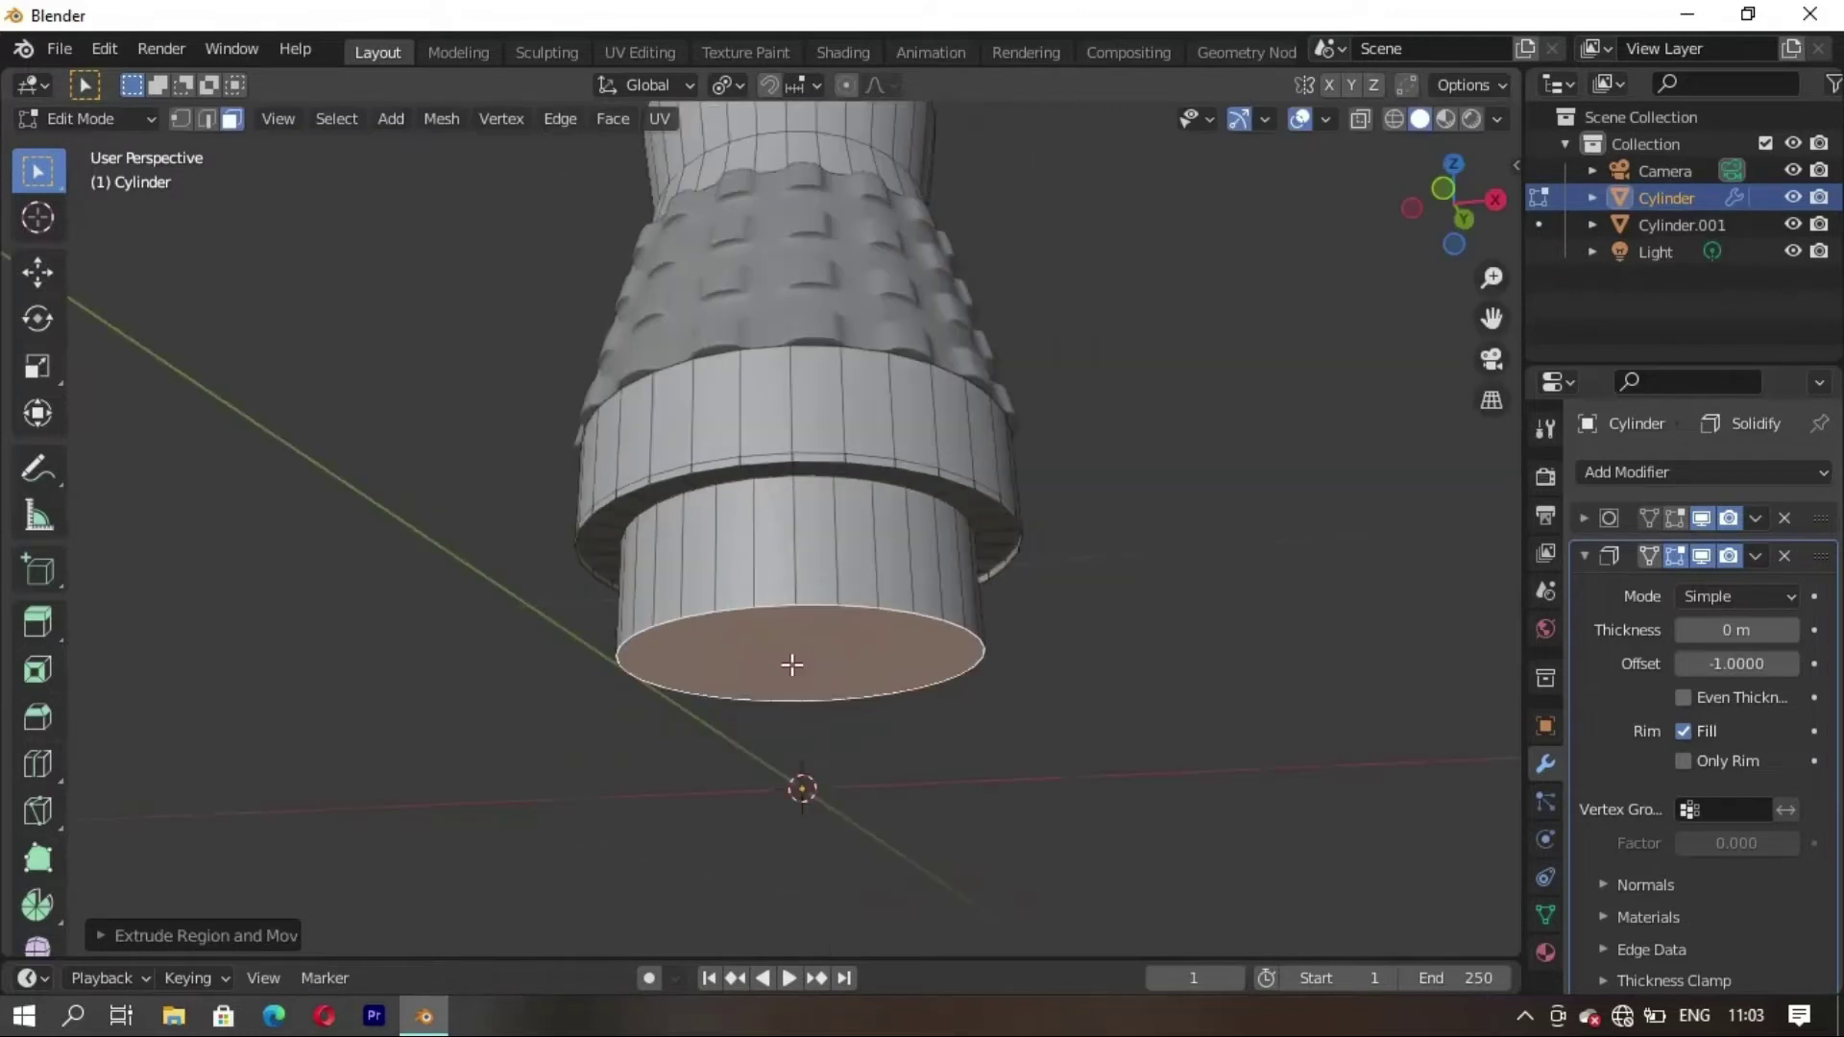
{"action": "middle_click_drag", "start_coordinate": [794, 663], "coordinate": [815, 791]}
{"action": "key", "text": "e"}
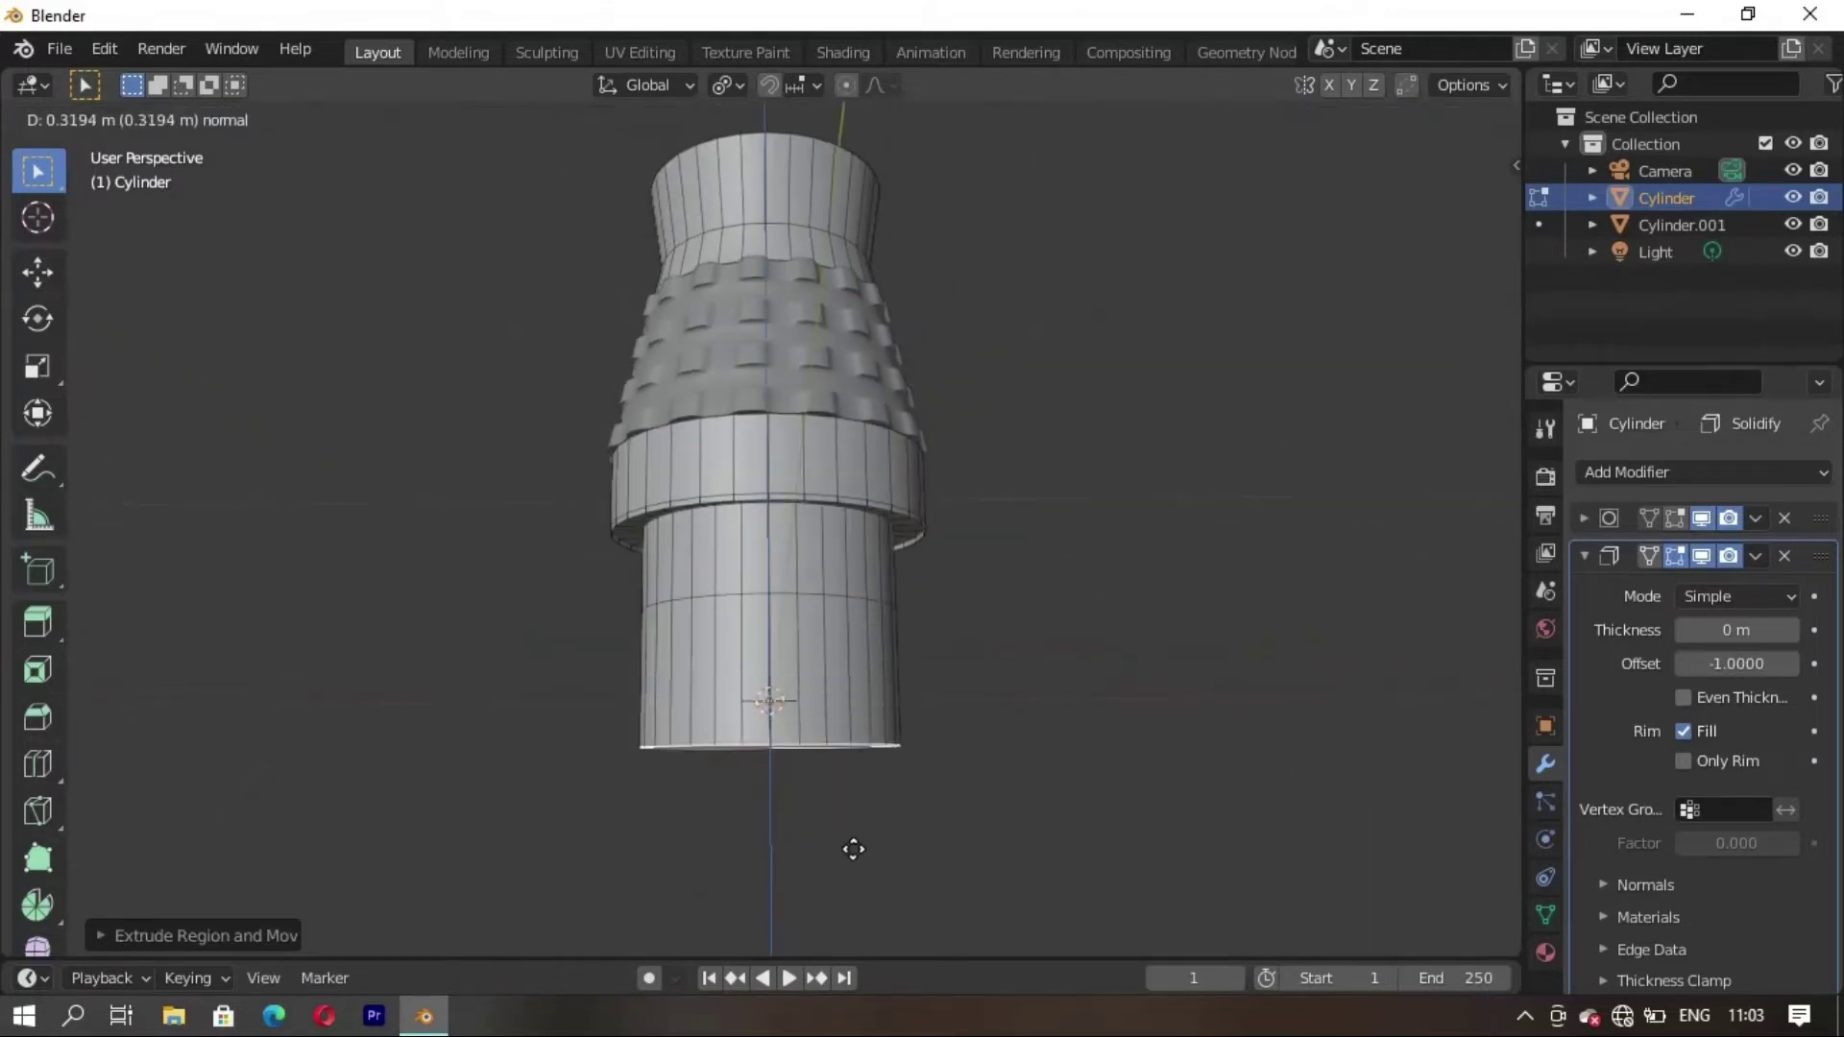
{"action": "left_click", "coordinate": [862, 831]}
{"action": "middle_click_drag", "start_coordinate": [862, 831], "coordinate": [979, 720]}
{"action": "scroll", "coordinate": [756, 761], "scroll_direction": "down", "scroll_amount": 3}
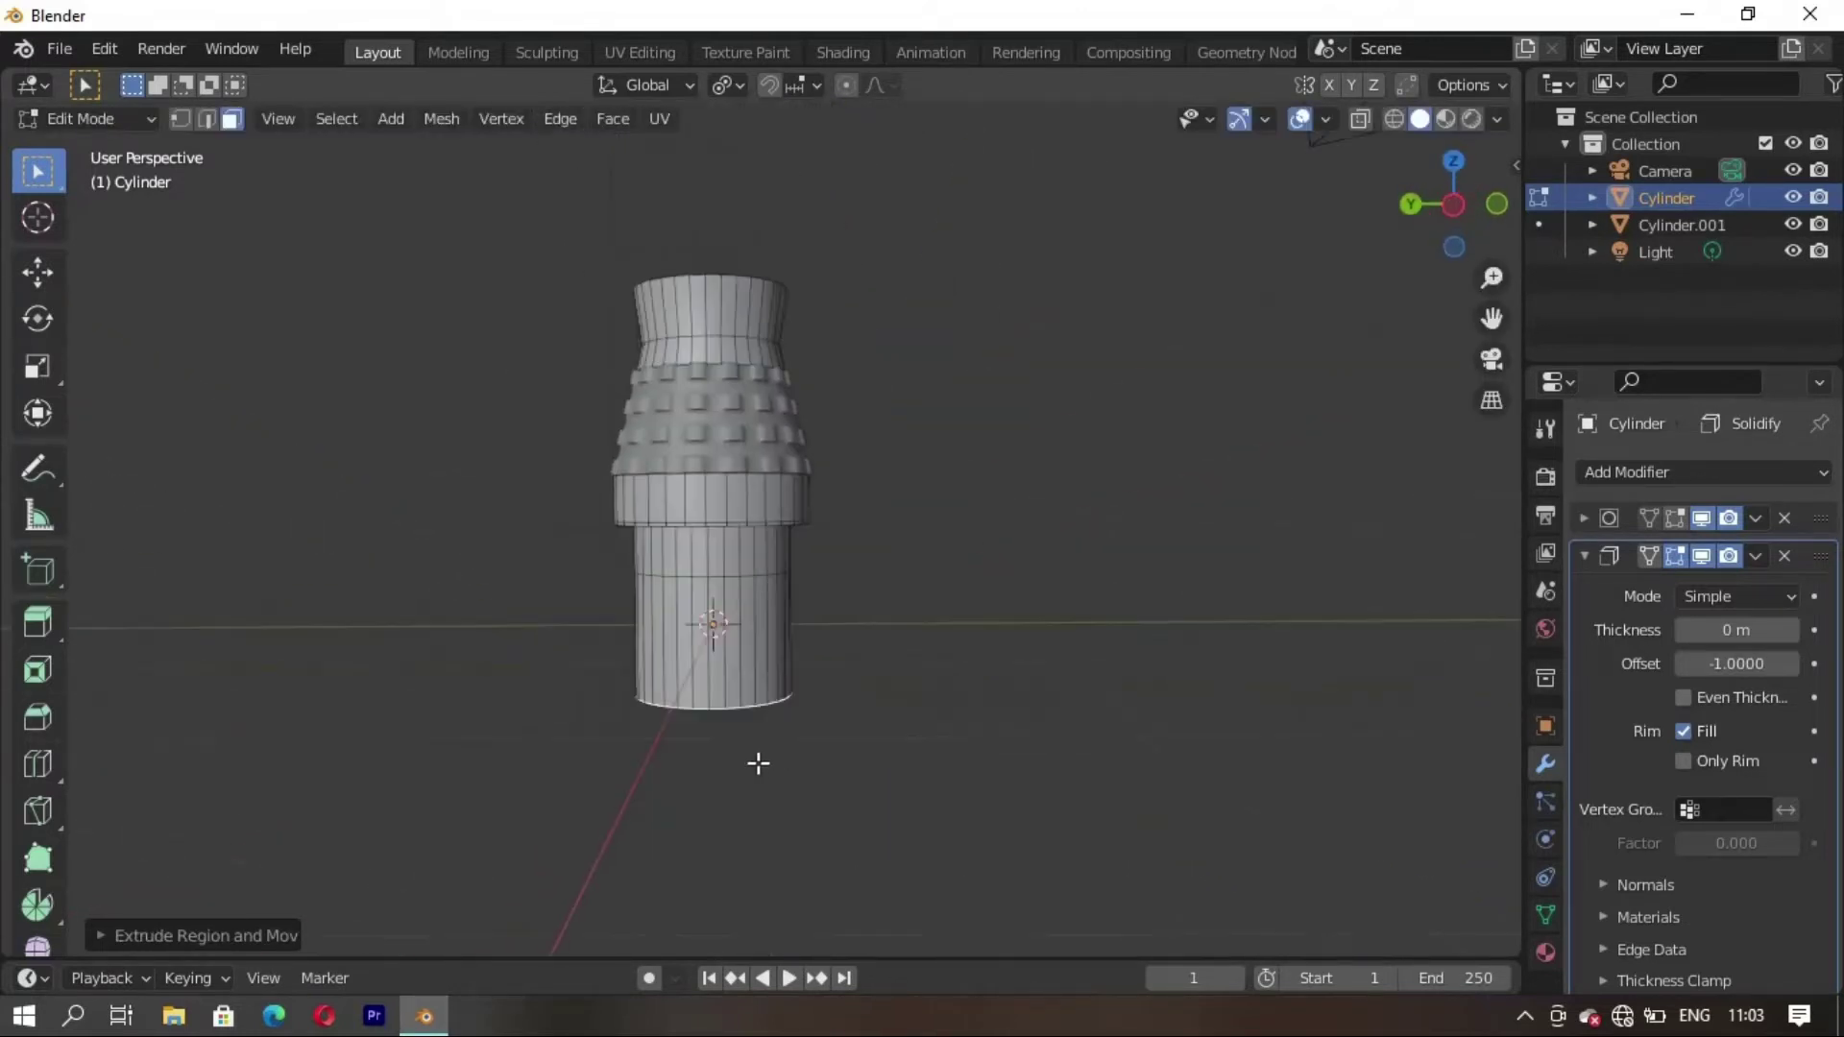
{"action": "key", "text": "e"}
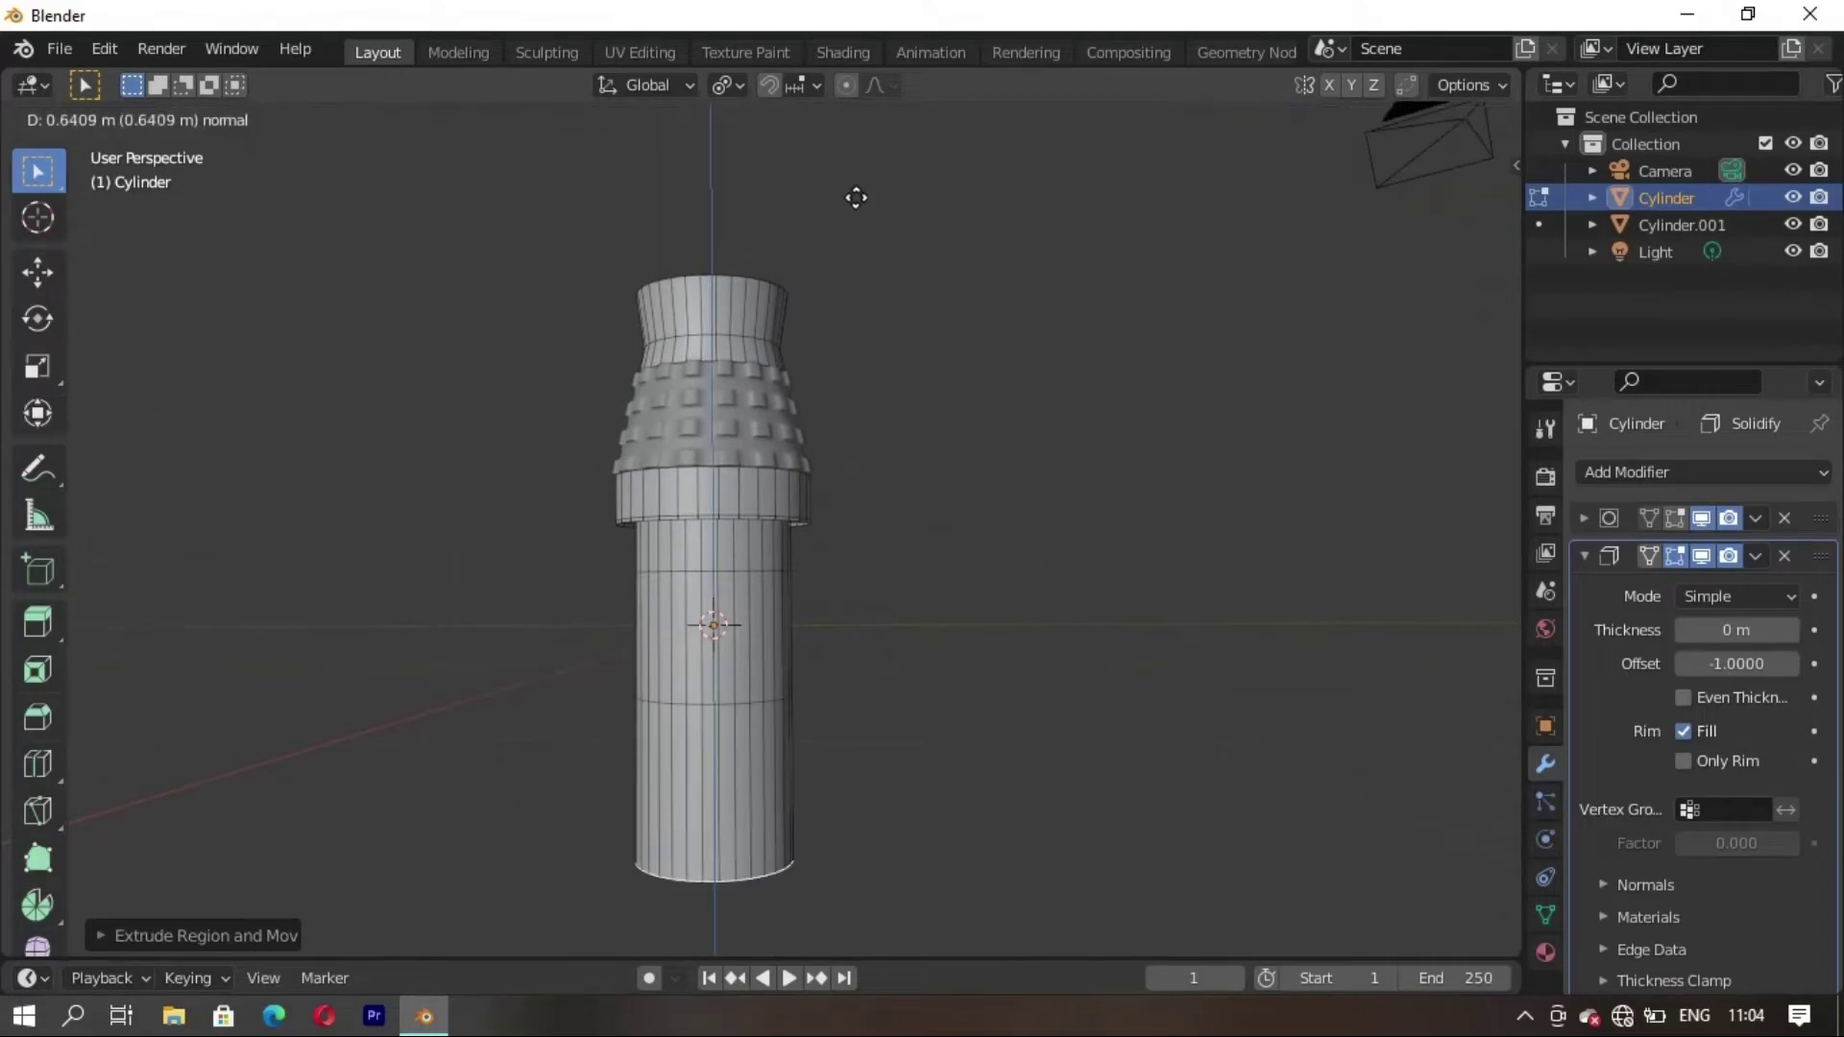
{"action": "left_click", "coordinate": [827, 300]}
{"action": "scroll", "coordinate": [666, 701], "scroll_direction": "down", "scroll_amount": 2}
{"action": "scroll", "coordinate": [667, 700], "scroll_direction": "up", "scroll_amount": 3}
{"action": "middle_click_drag", "start_coordinate": [667, 700], "coordinate": [761, 576]}
{"action": "scroll", "coordinate": [761, 576], "scroll_direction": "up", "scroll_amount": 2}
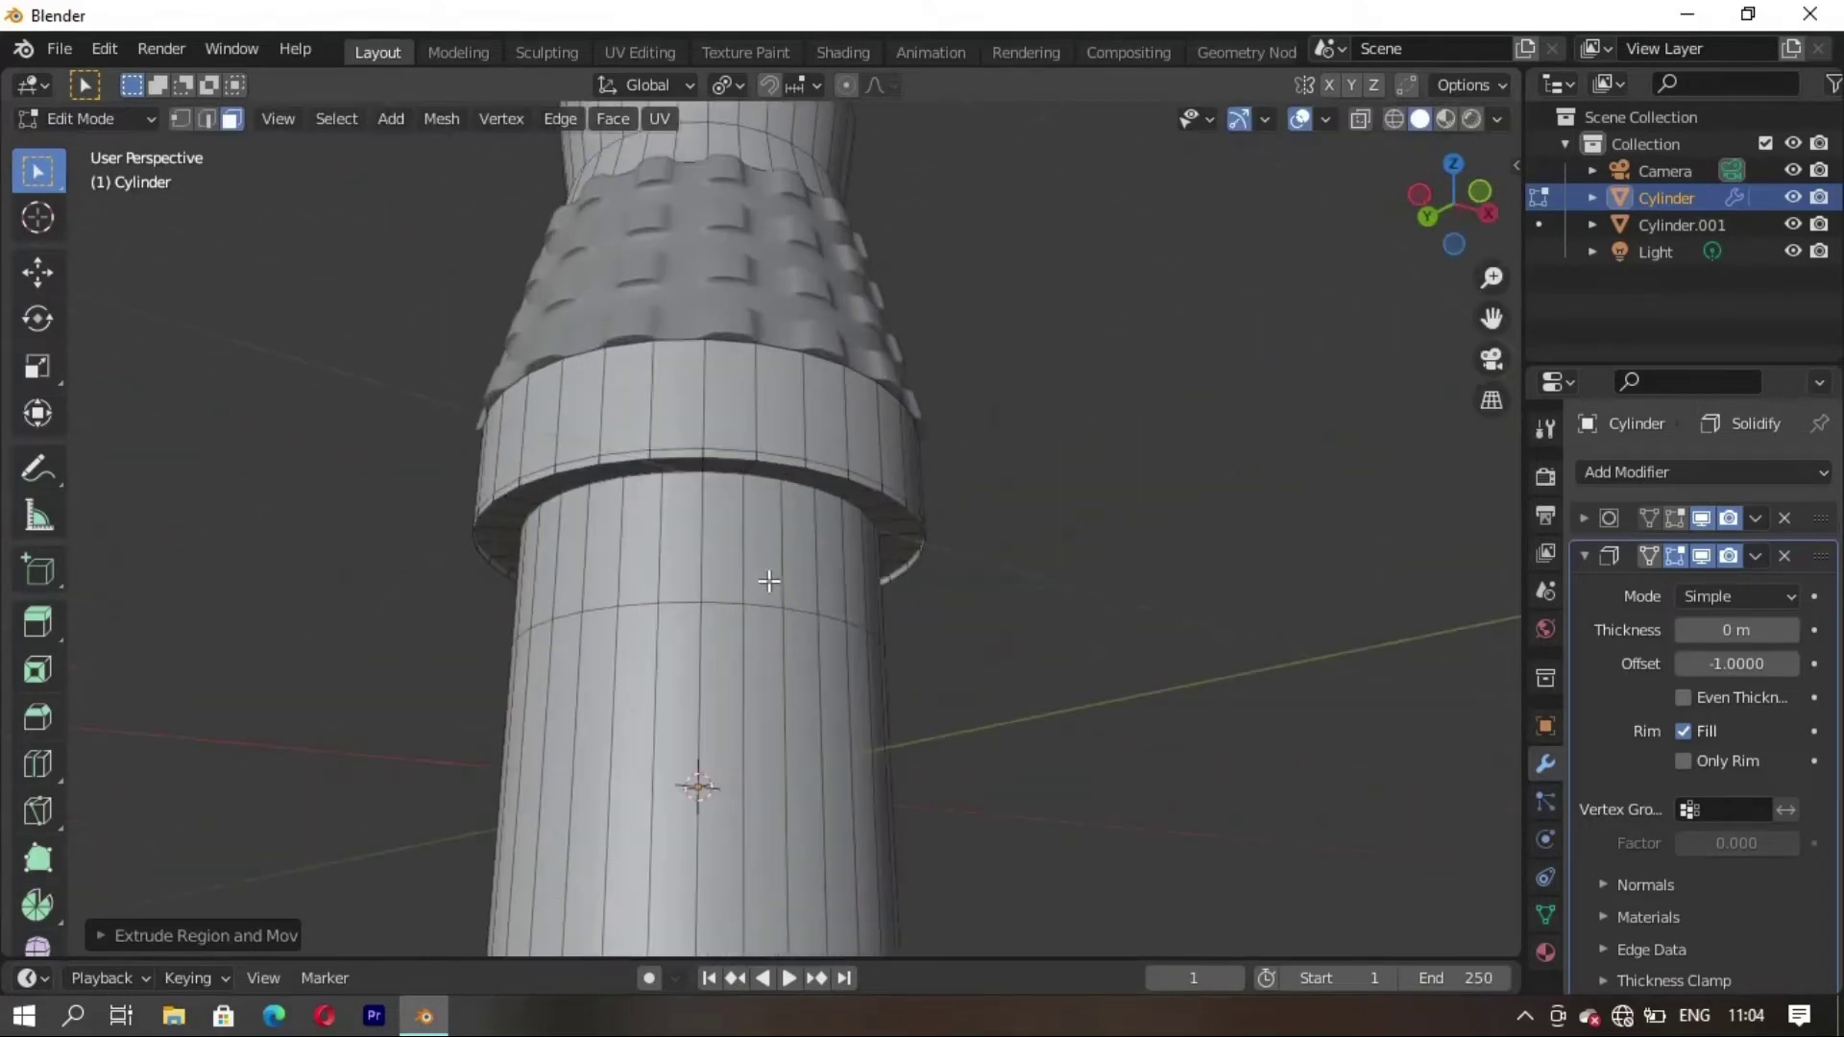
In edge select mode, scale the upper stem's edge loop down twice into a slender waist
{"action": "key", "text": "2"}
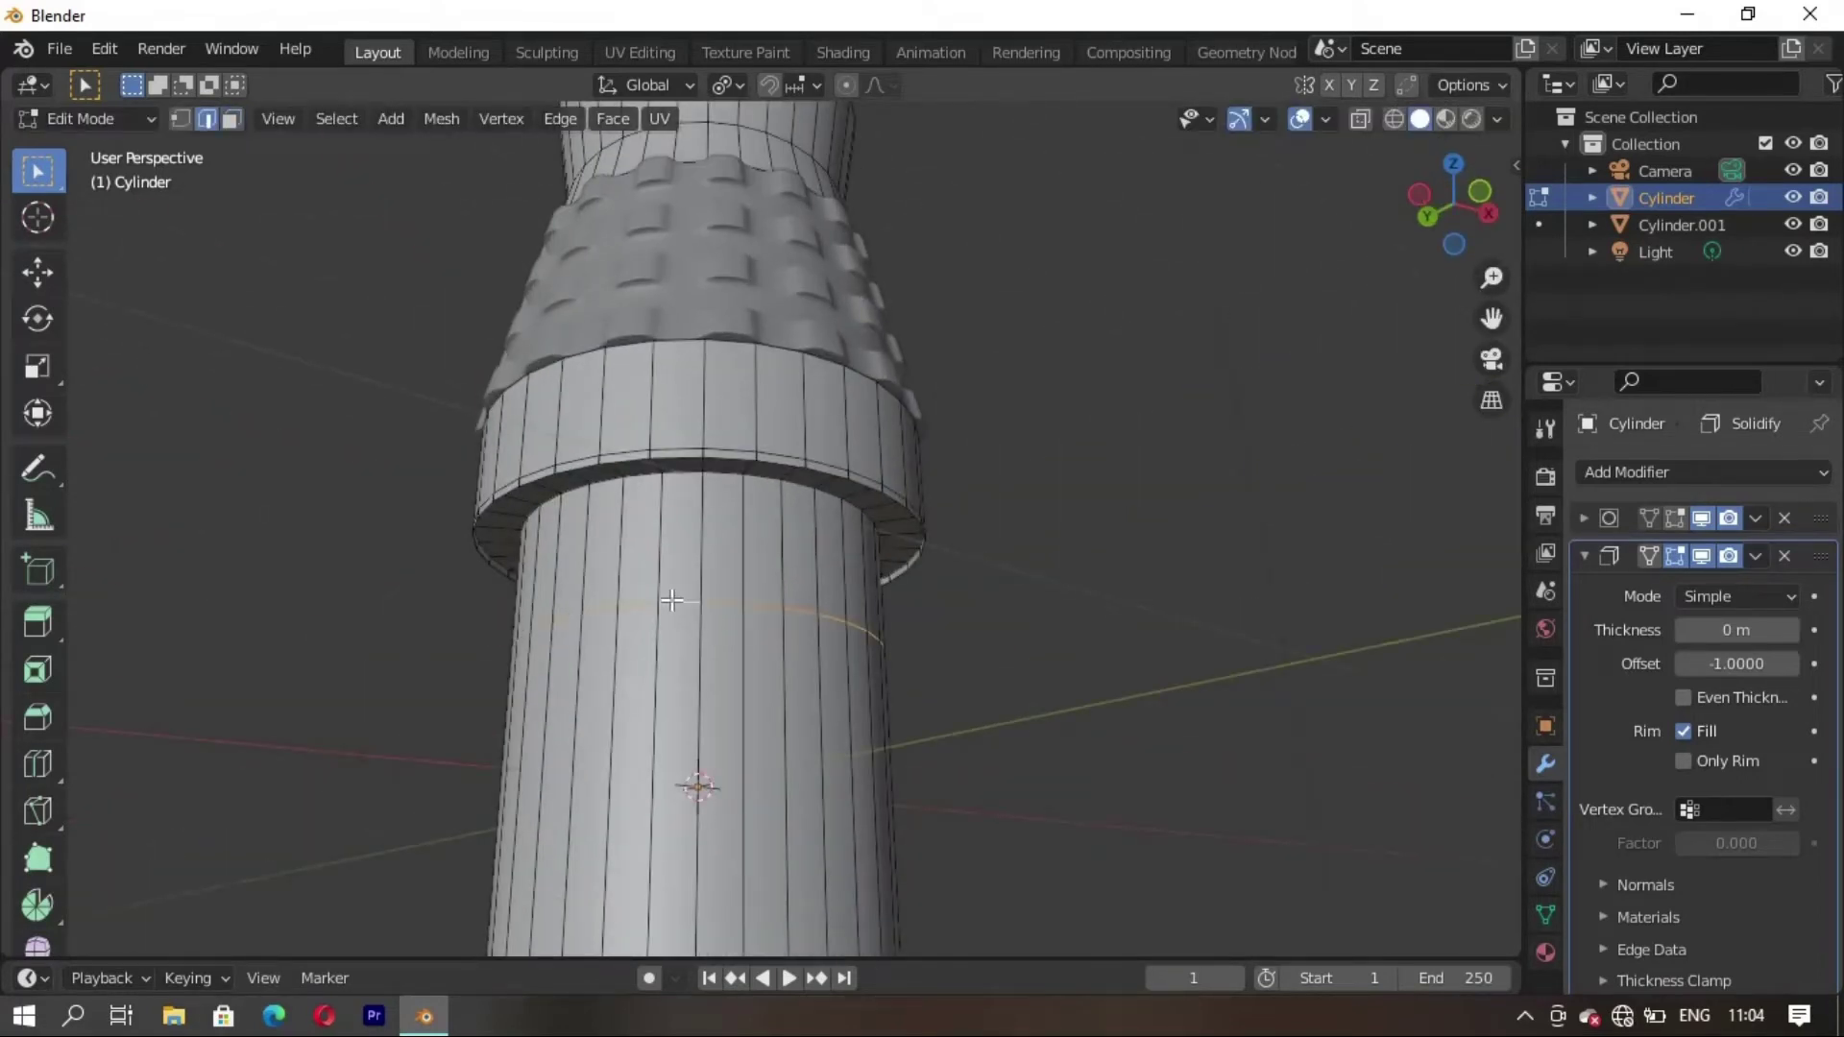
{"action": "scroll", "coordinate": [672, 600], "scroll_direction": "down", "scroll_amount": 2}
{"action": "mouse_move", "coordinate": [672, 600]}
{"action": "middle_mouse_down"}
{"action": "mouse_move", "coordinate": [819, 493]}
{"action": "mouse_move", "coordinate": [824, 515]}
{"action": "middle_mouse_up"}
{"action": "scroll", "coordinate": [824, 514], "scroll_direction": "up", "scroll_amount": 3}
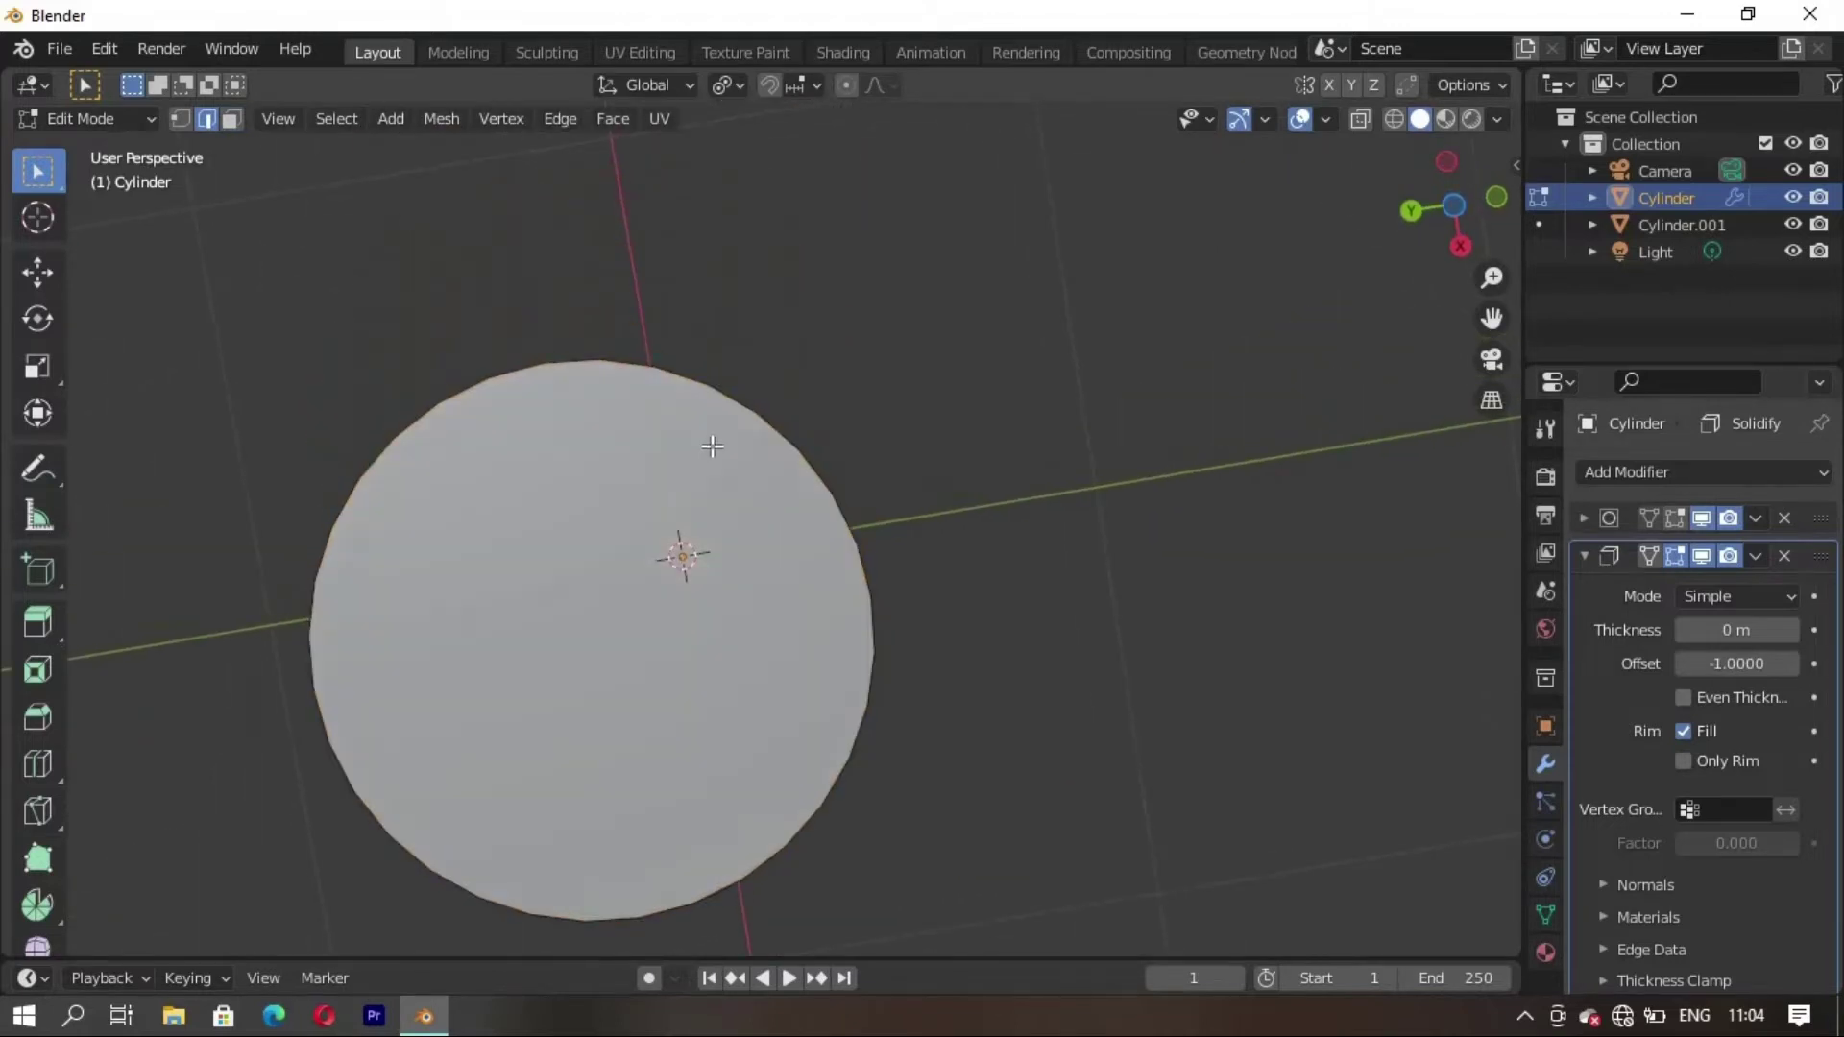
{"action": "middle_click_drag", "start_coordinate": [712, 446], "coordinate": [737, 531]}
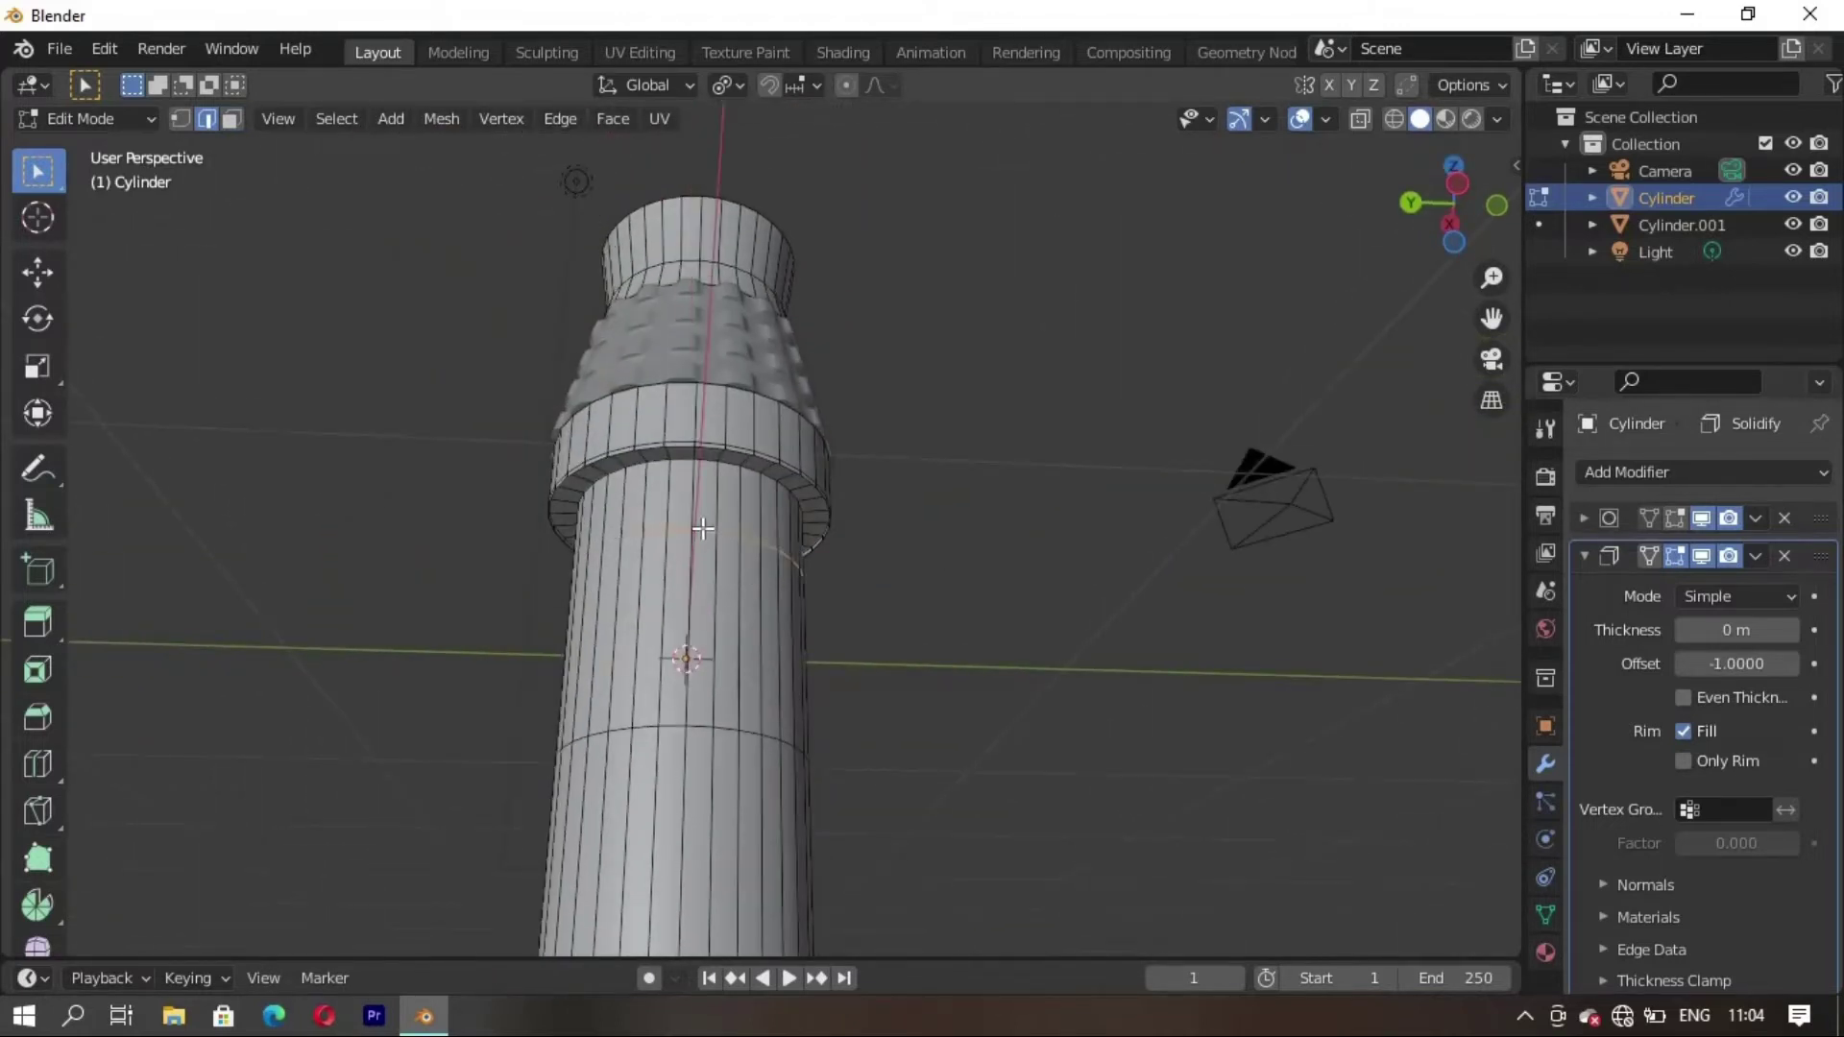
{"action": "key", "text": "s"}
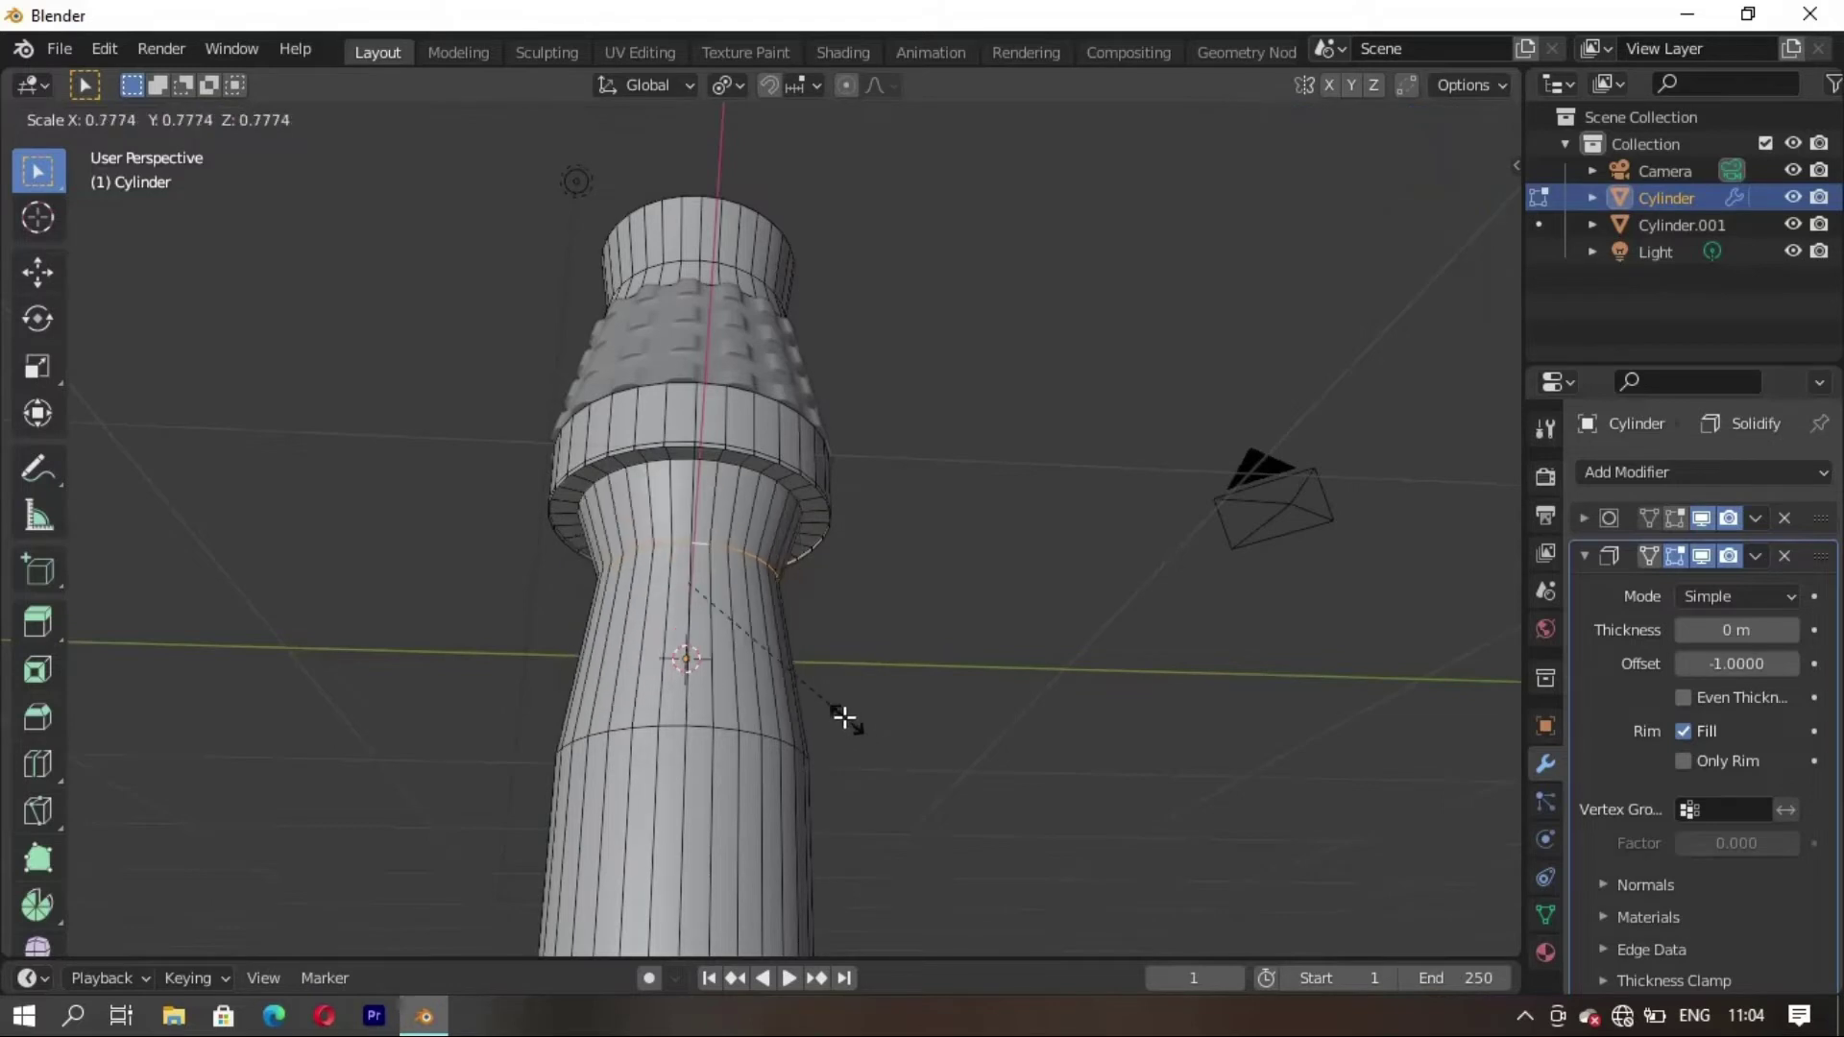
{"action": "left_click", "coordinate": [753, 639]}
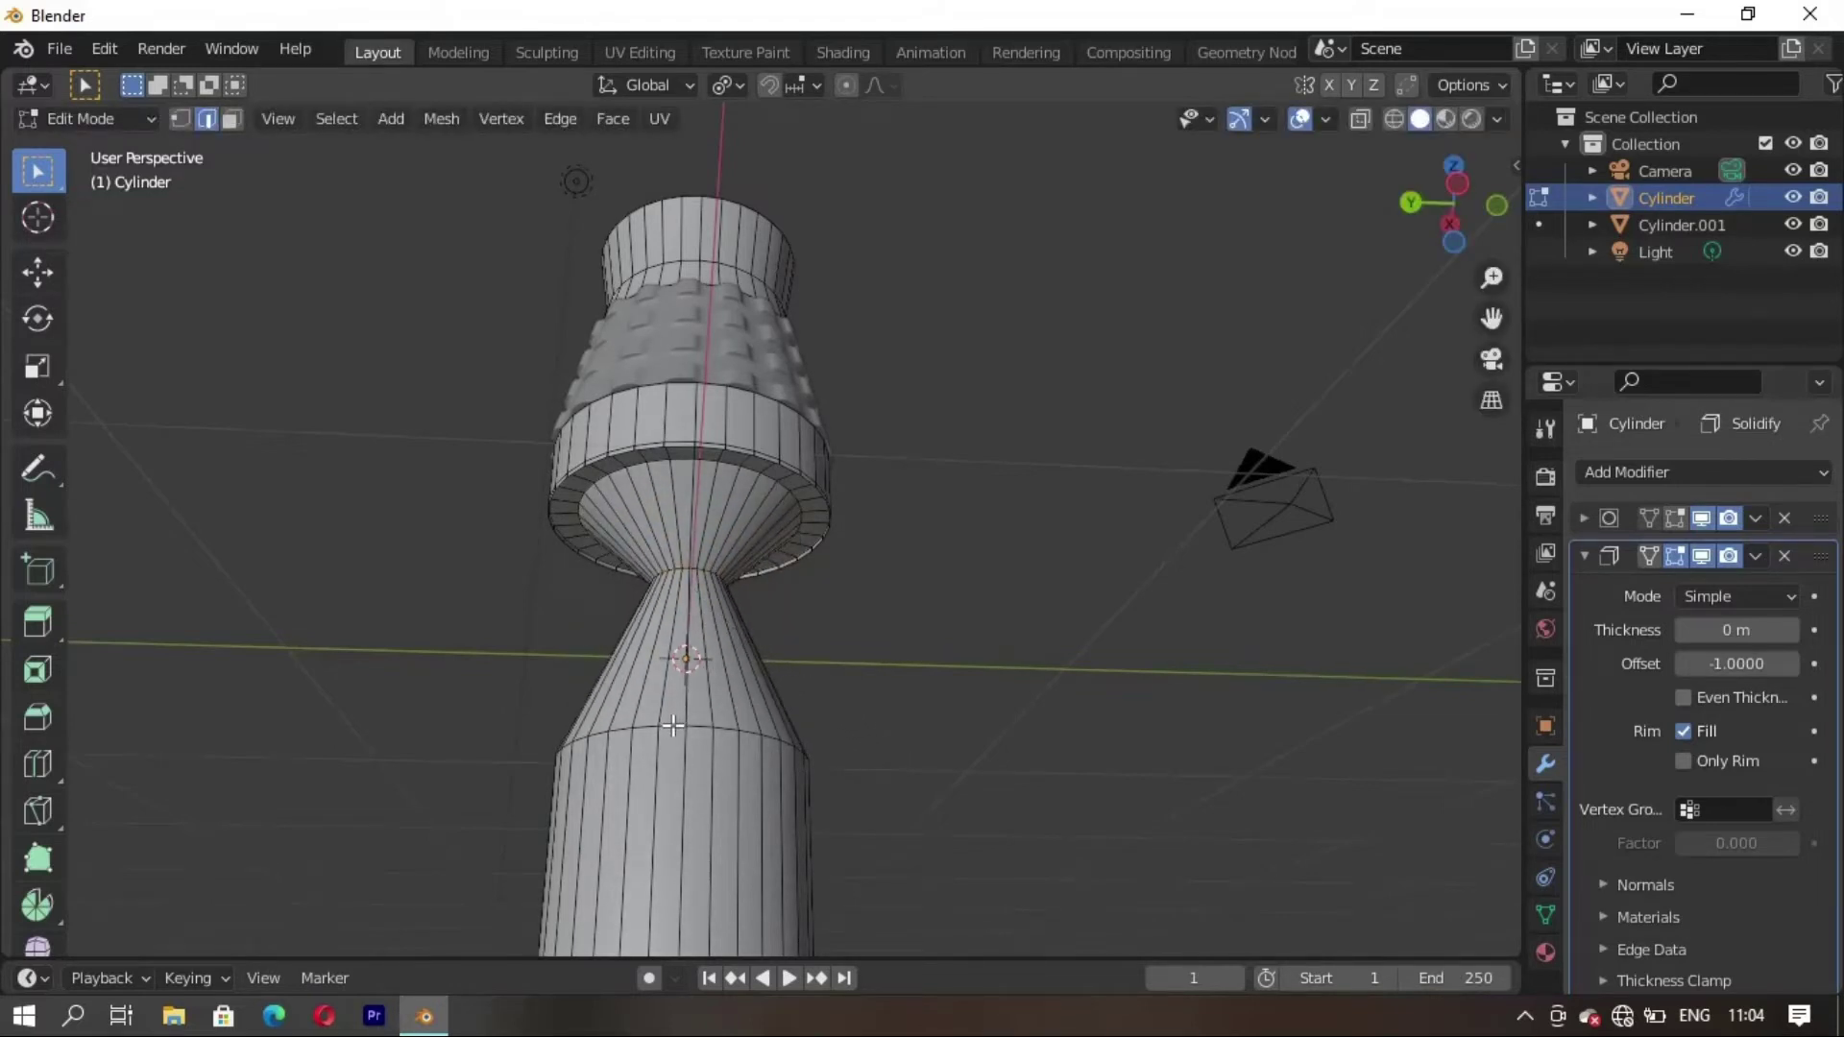
{"action": "key", "text": "s"}
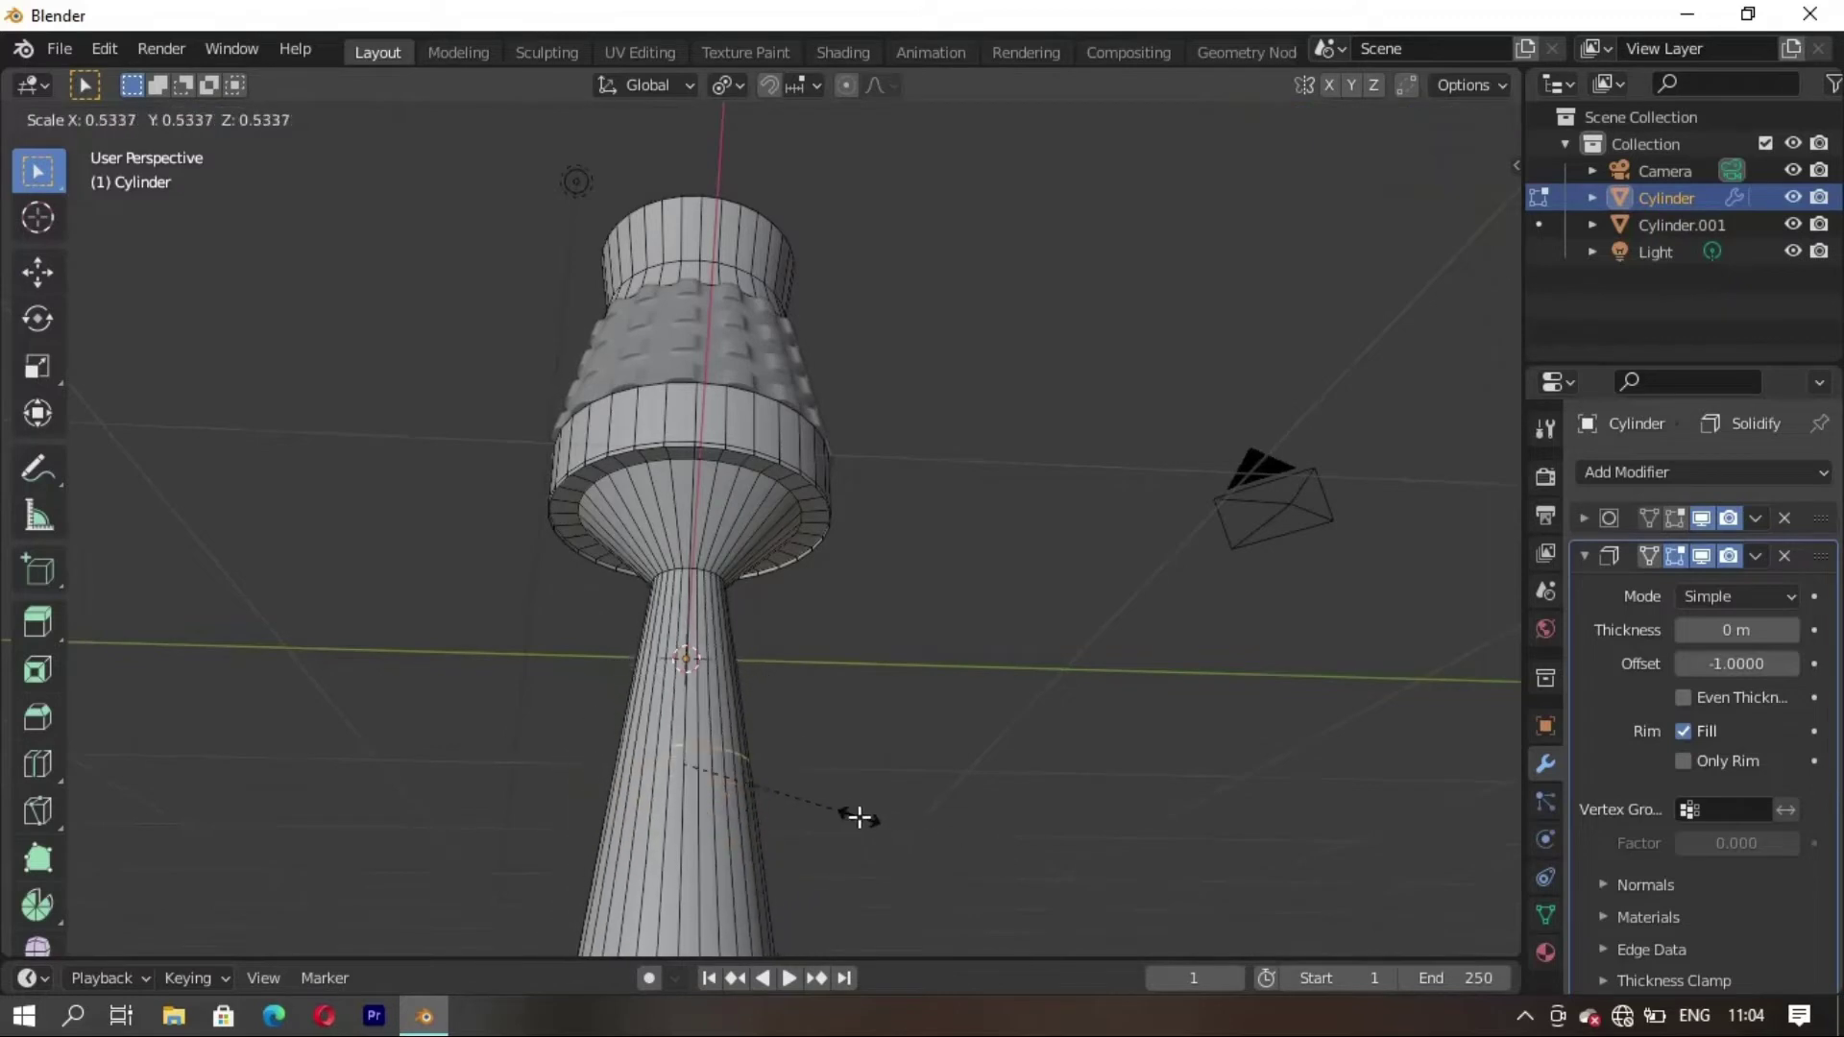
{"action": "left_click", "coordinate": [843, 810]}
{"action": "mouse_move", "coordinate": [754, 808]}
{"action": "middle_mouse_down"}
{"action": "mouse_move", "coordinate": [783, 474]}
{"action": "mouse_move", "coordinate": [626, 685]}
{"action": "middle_mouse_up"}
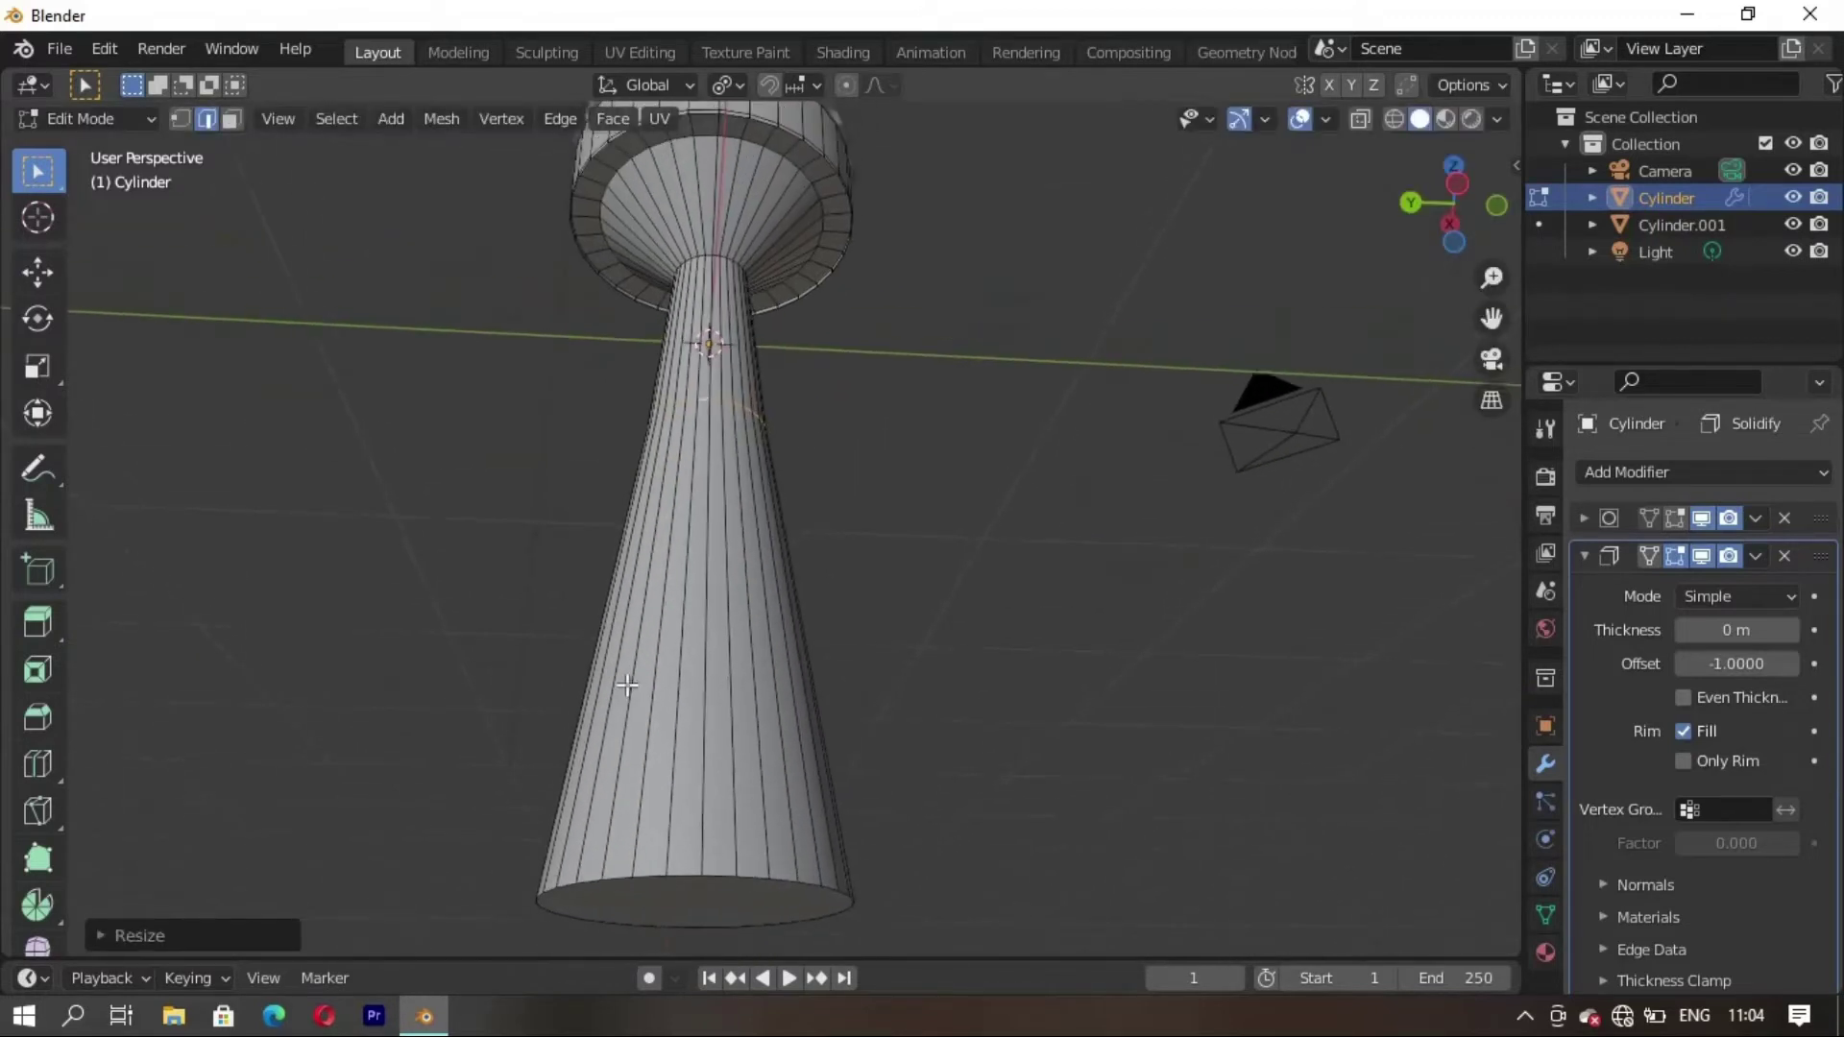
Add a loop cut across the lower stem and scale it down to slim the stem
{"action": "left_click", "coordinate": [645, 731]}
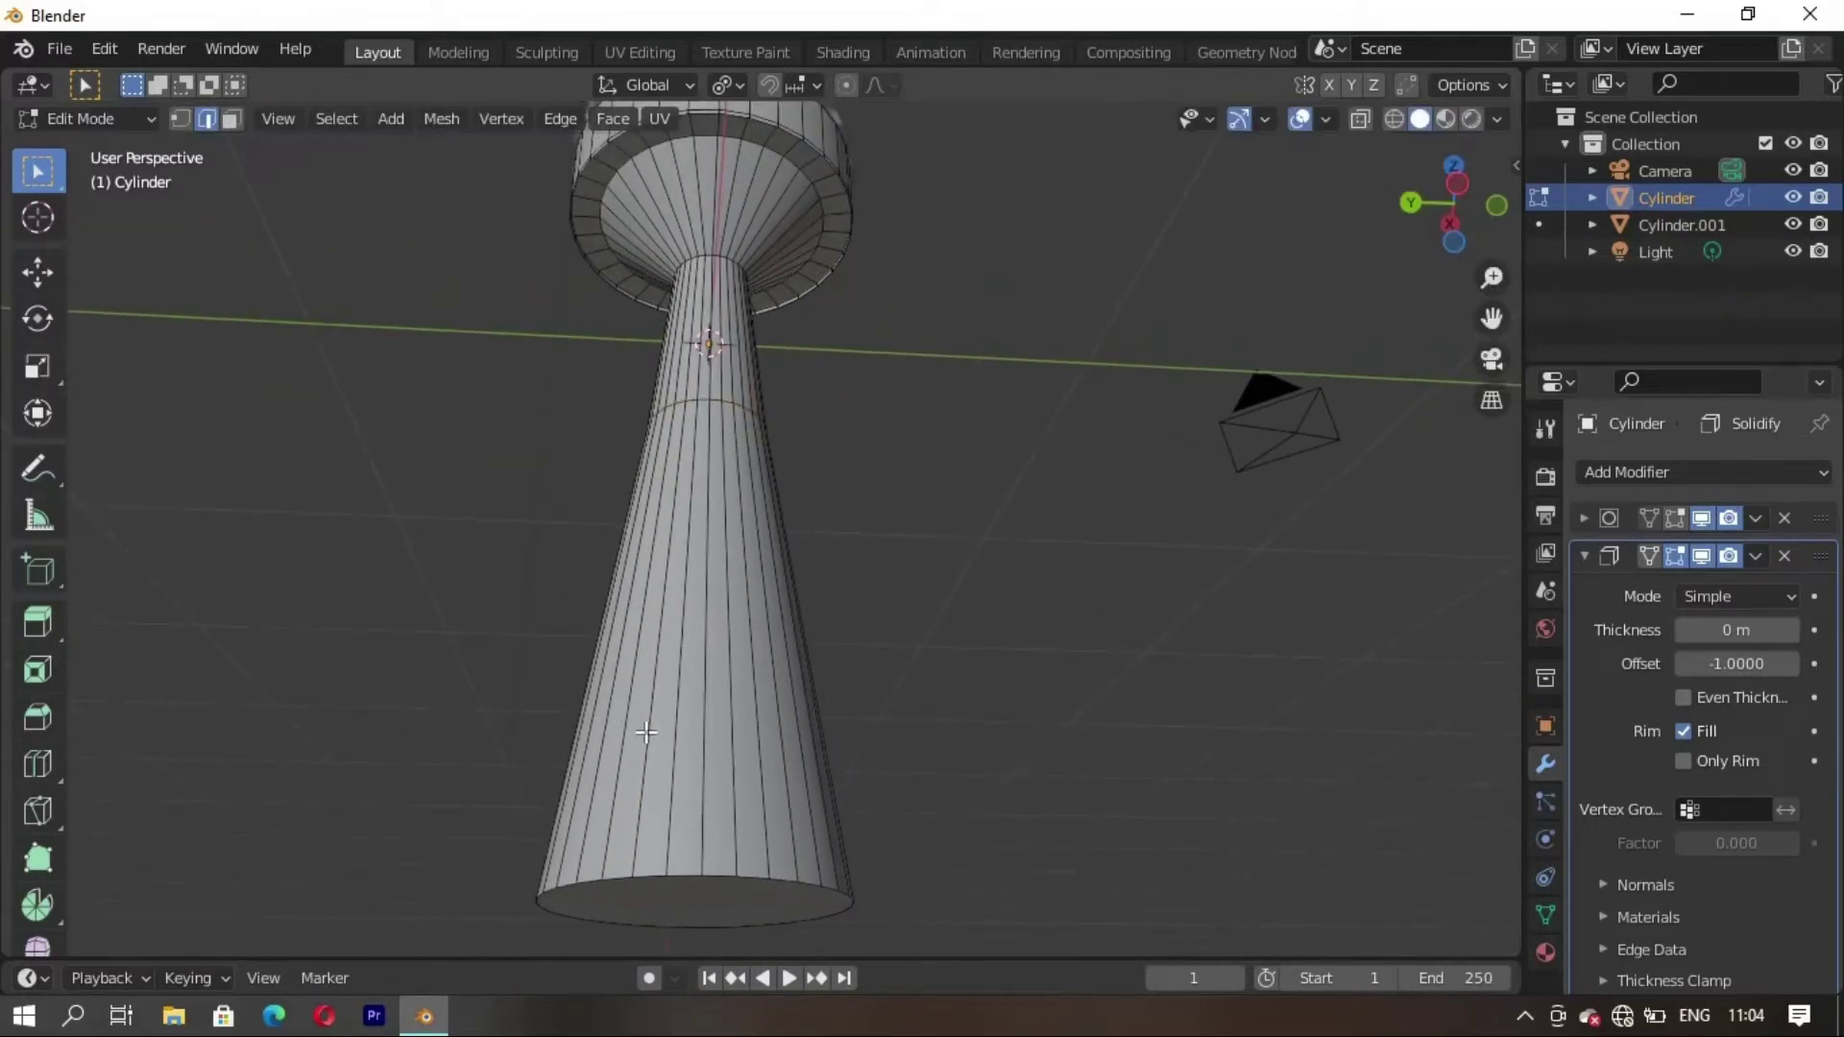
{"action": "left_click", "coordinate": [688, 643]}
{"action": "left_click", "coordinate": [700, 710]}
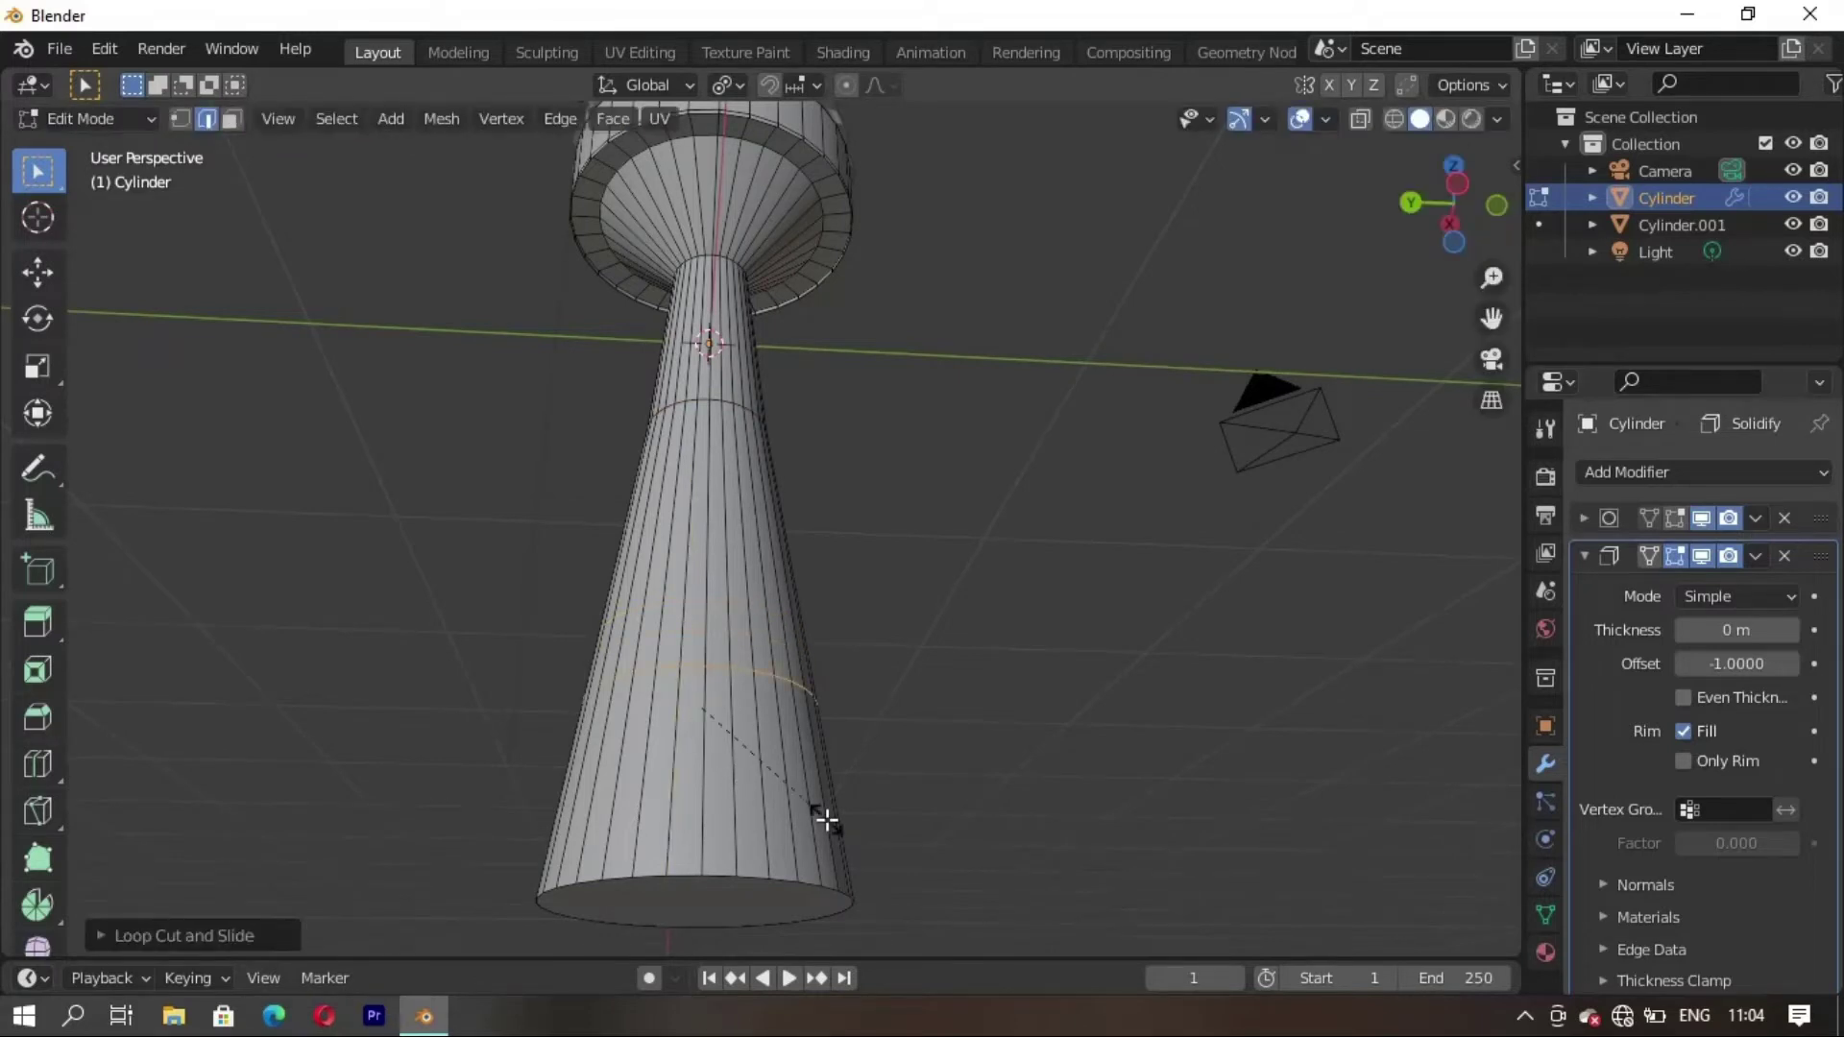
{"action": "left_click", "coordinate": [750, 754]}
{"action": "mouse_move", "coordinate": [749, 759]}
{"action": "middle_mouse_down"}
{"action": "mouse_move", "coordinate": [816, 799]}
{"action": "mouse_move", "coordinate": [795, 840]}
{"action": "mouse_move", "coordinate": [750, 774]}
{"action": "mouse_move", "coordinate": [688, 782]}
{"action": "mouse_move", "coordinate": [712, 757]}
{"action": "middle_mouse_up"}
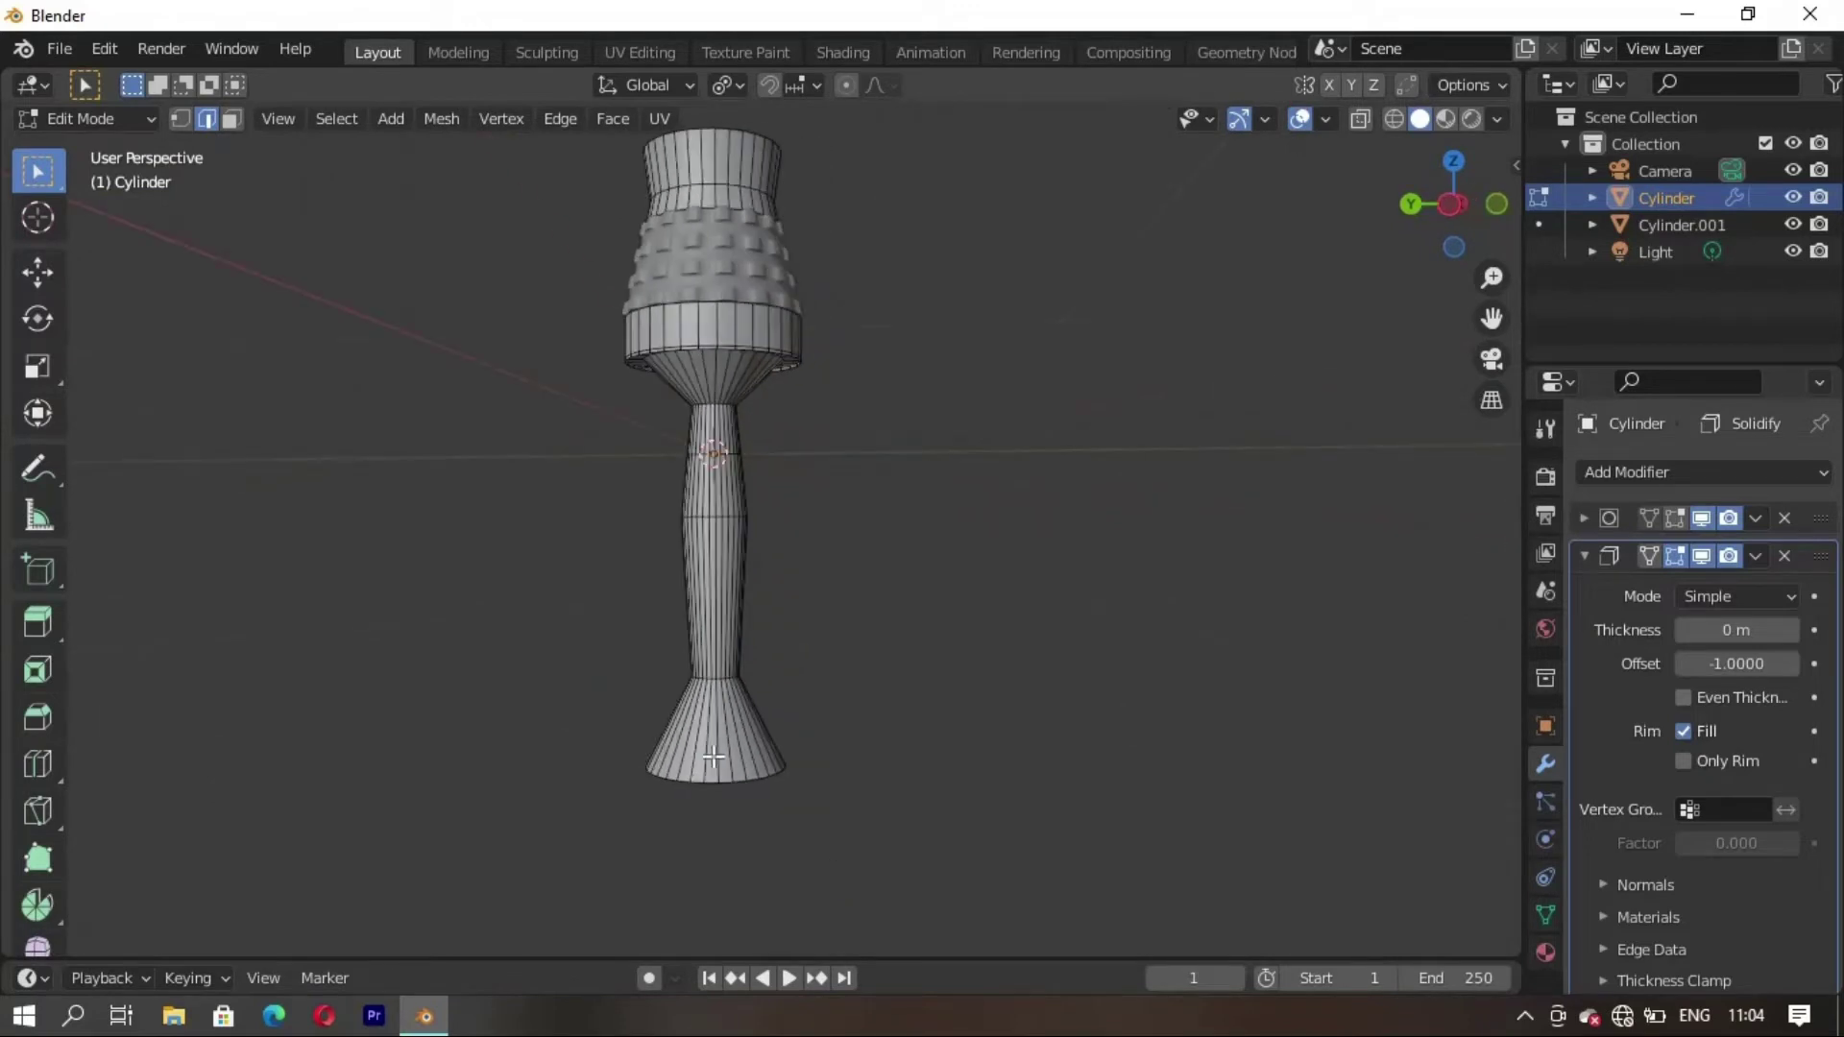
Select the base faces, widen them, and extrude them lower along Z
{"action": "key", "text": "3"}
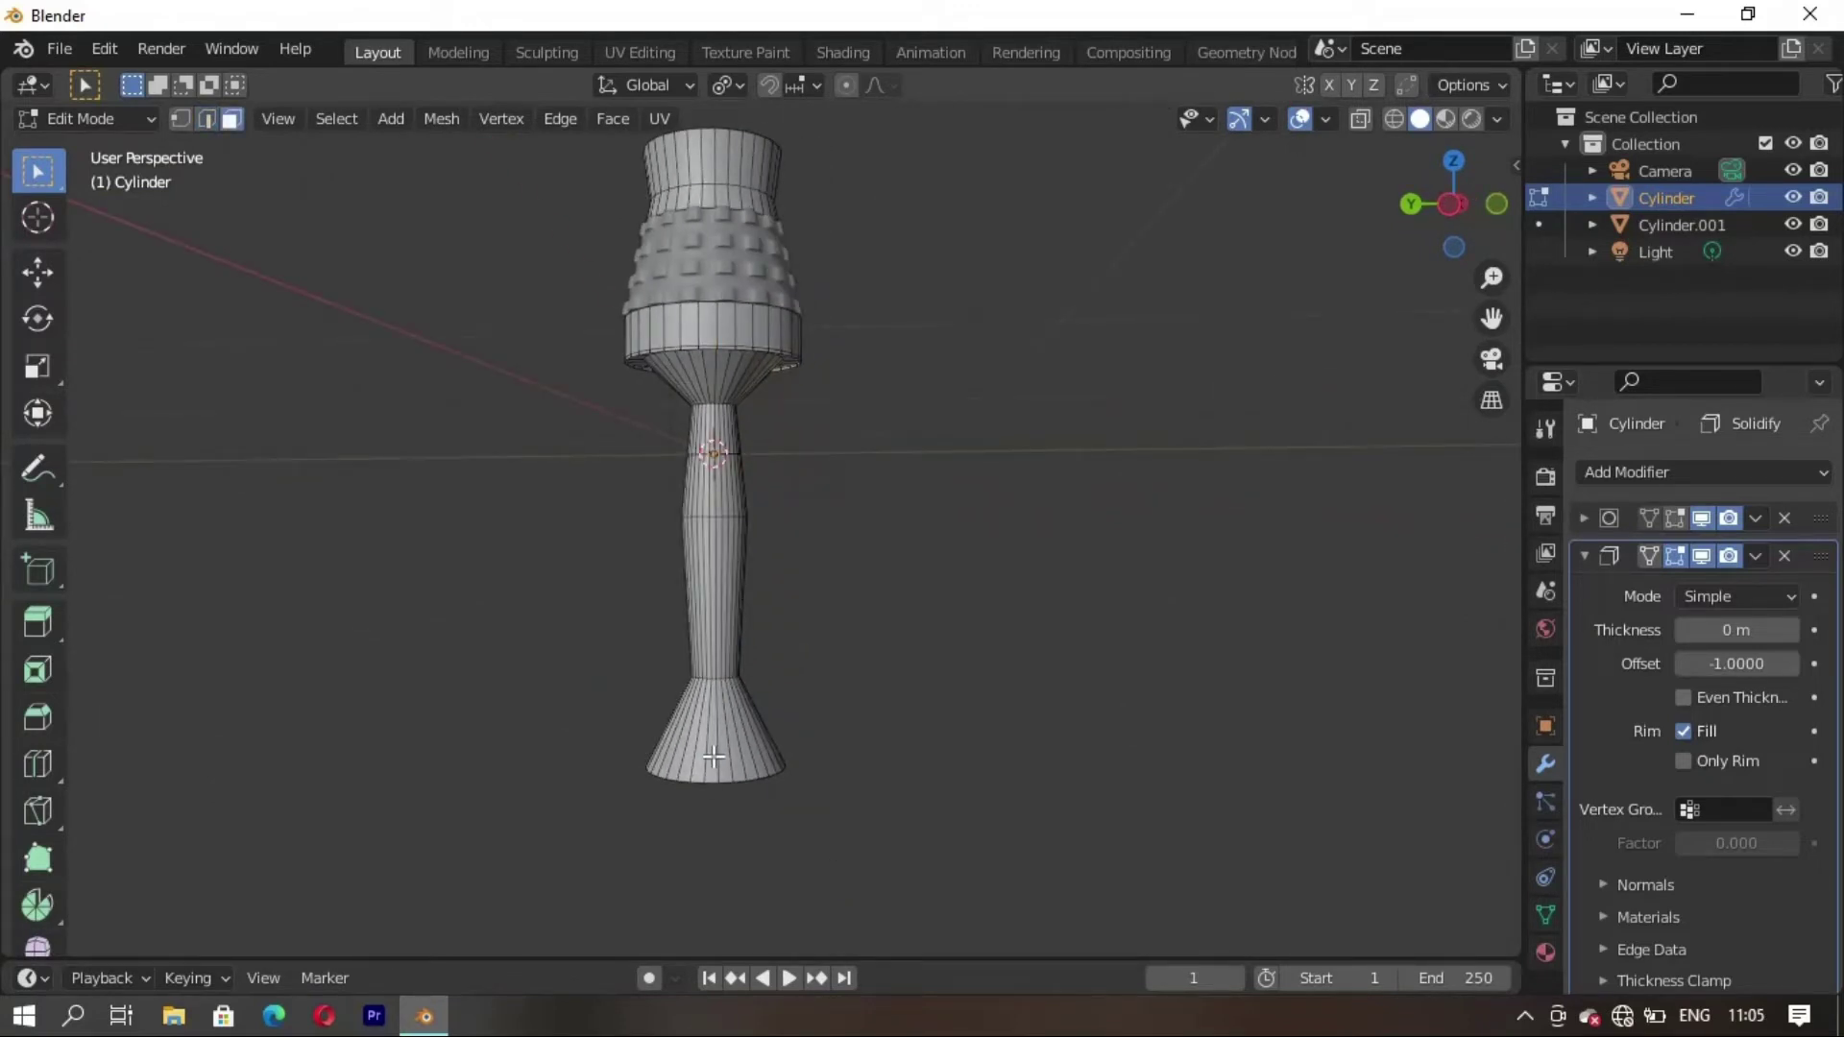
{"action": "left_click", "coordinate": [737, 784], "text": "alt"}
{"action": "key", "text": "s"}
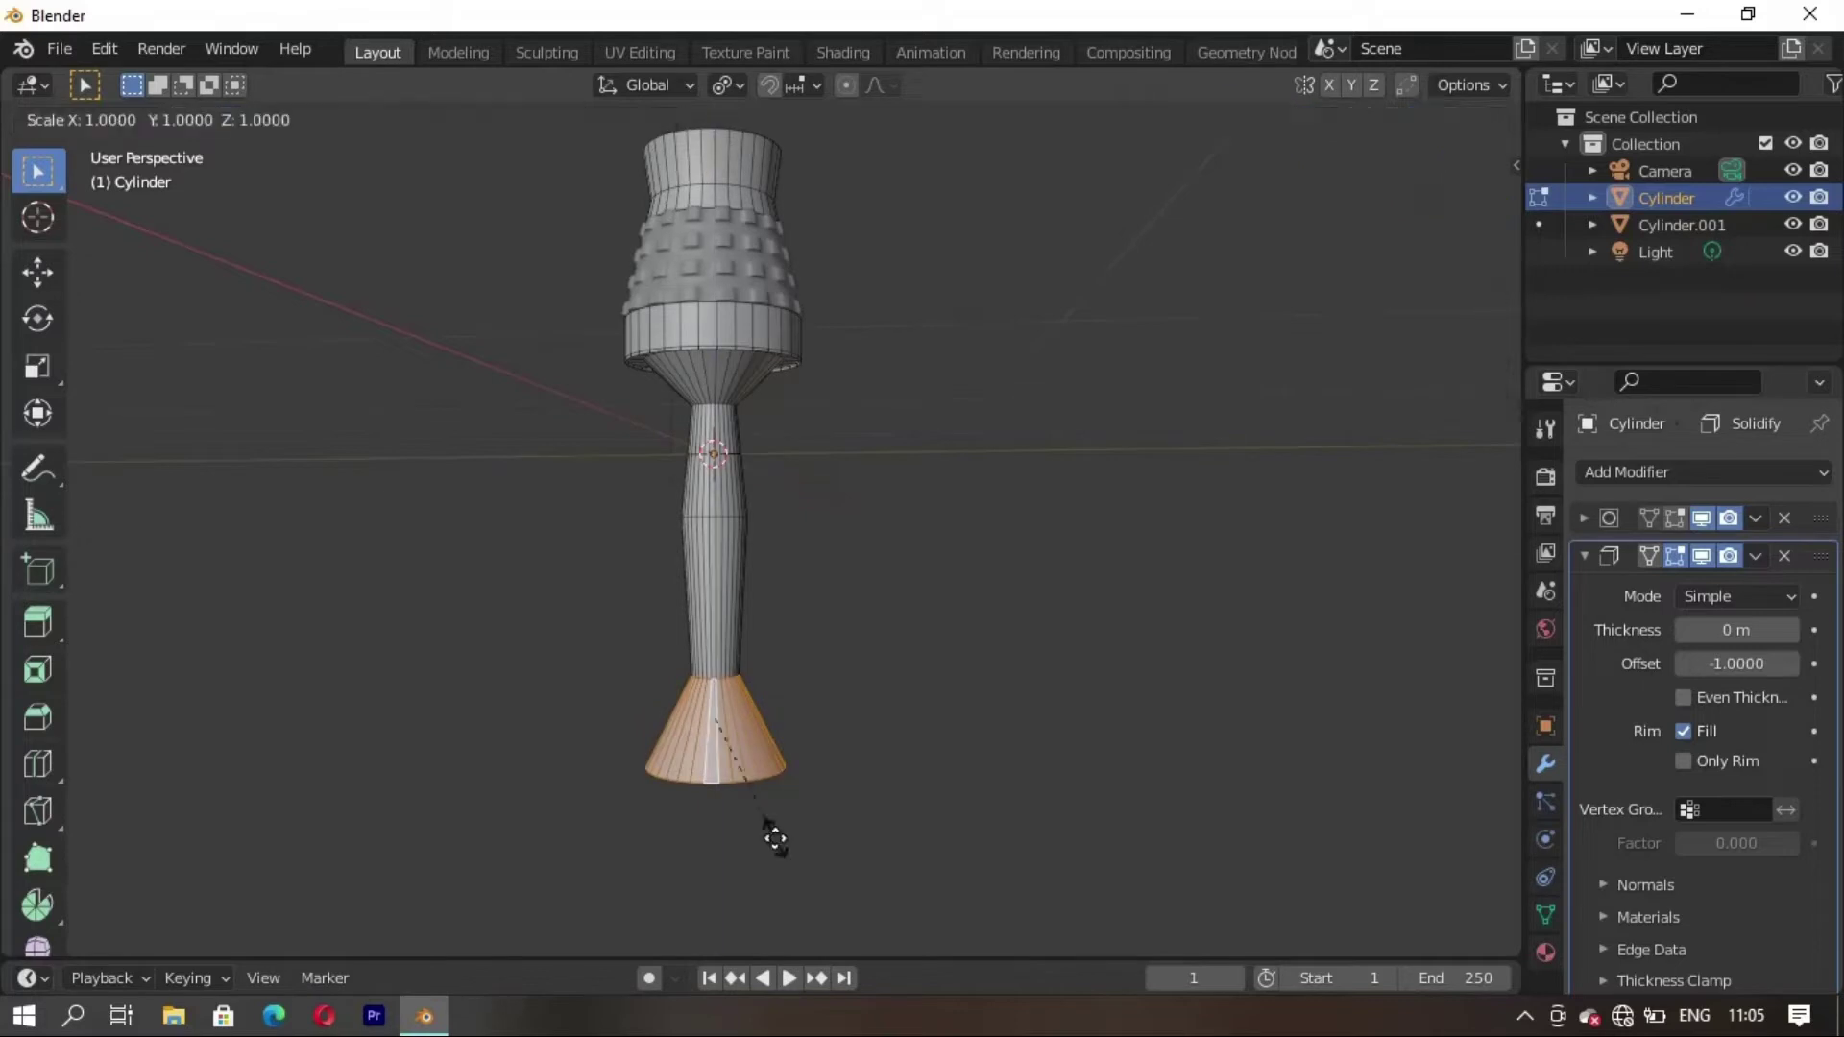
{"action": "left_click", "coordinate": [819, 928]}
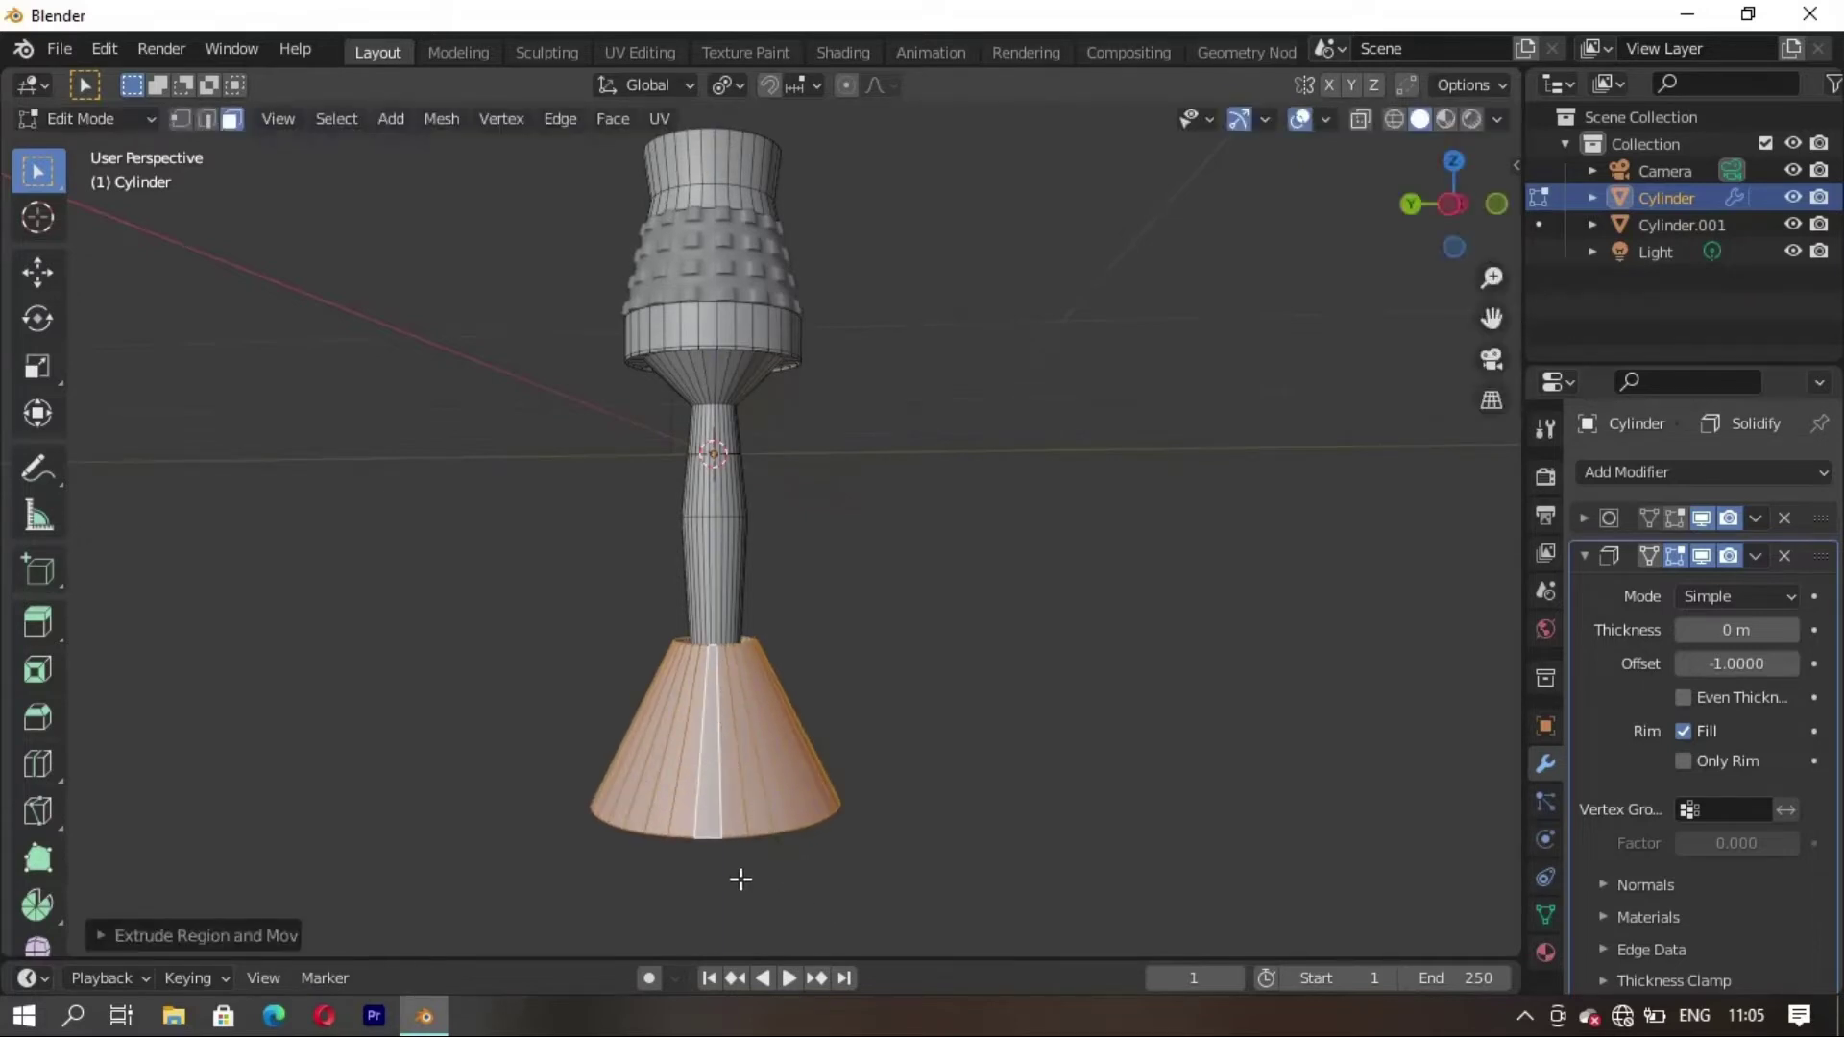
{"action": "key", "text": "g"}
{"action": "key", "text": "z"}
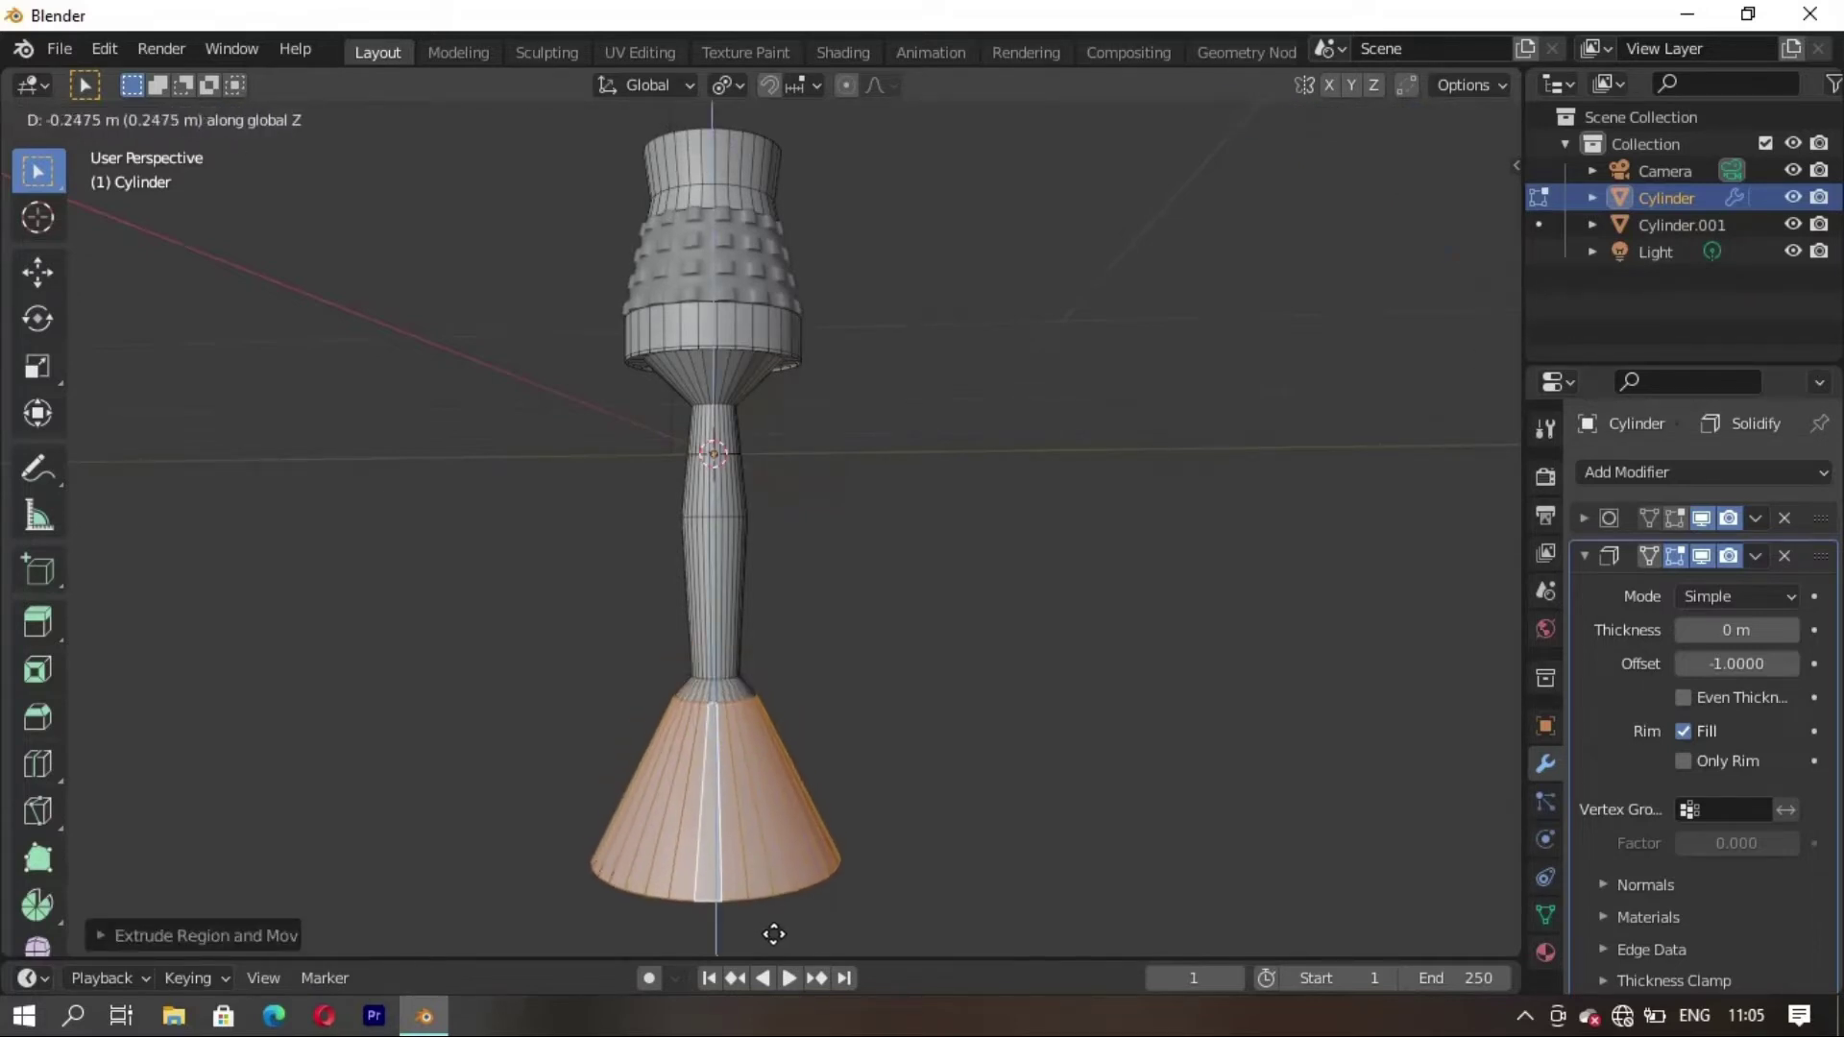
{"action": "left_click", "coordinate": [774, 933]}
Scale the base up about 1.31 times into a cone foot and adjust its height along Z
{"action": "key", "text": "s"}
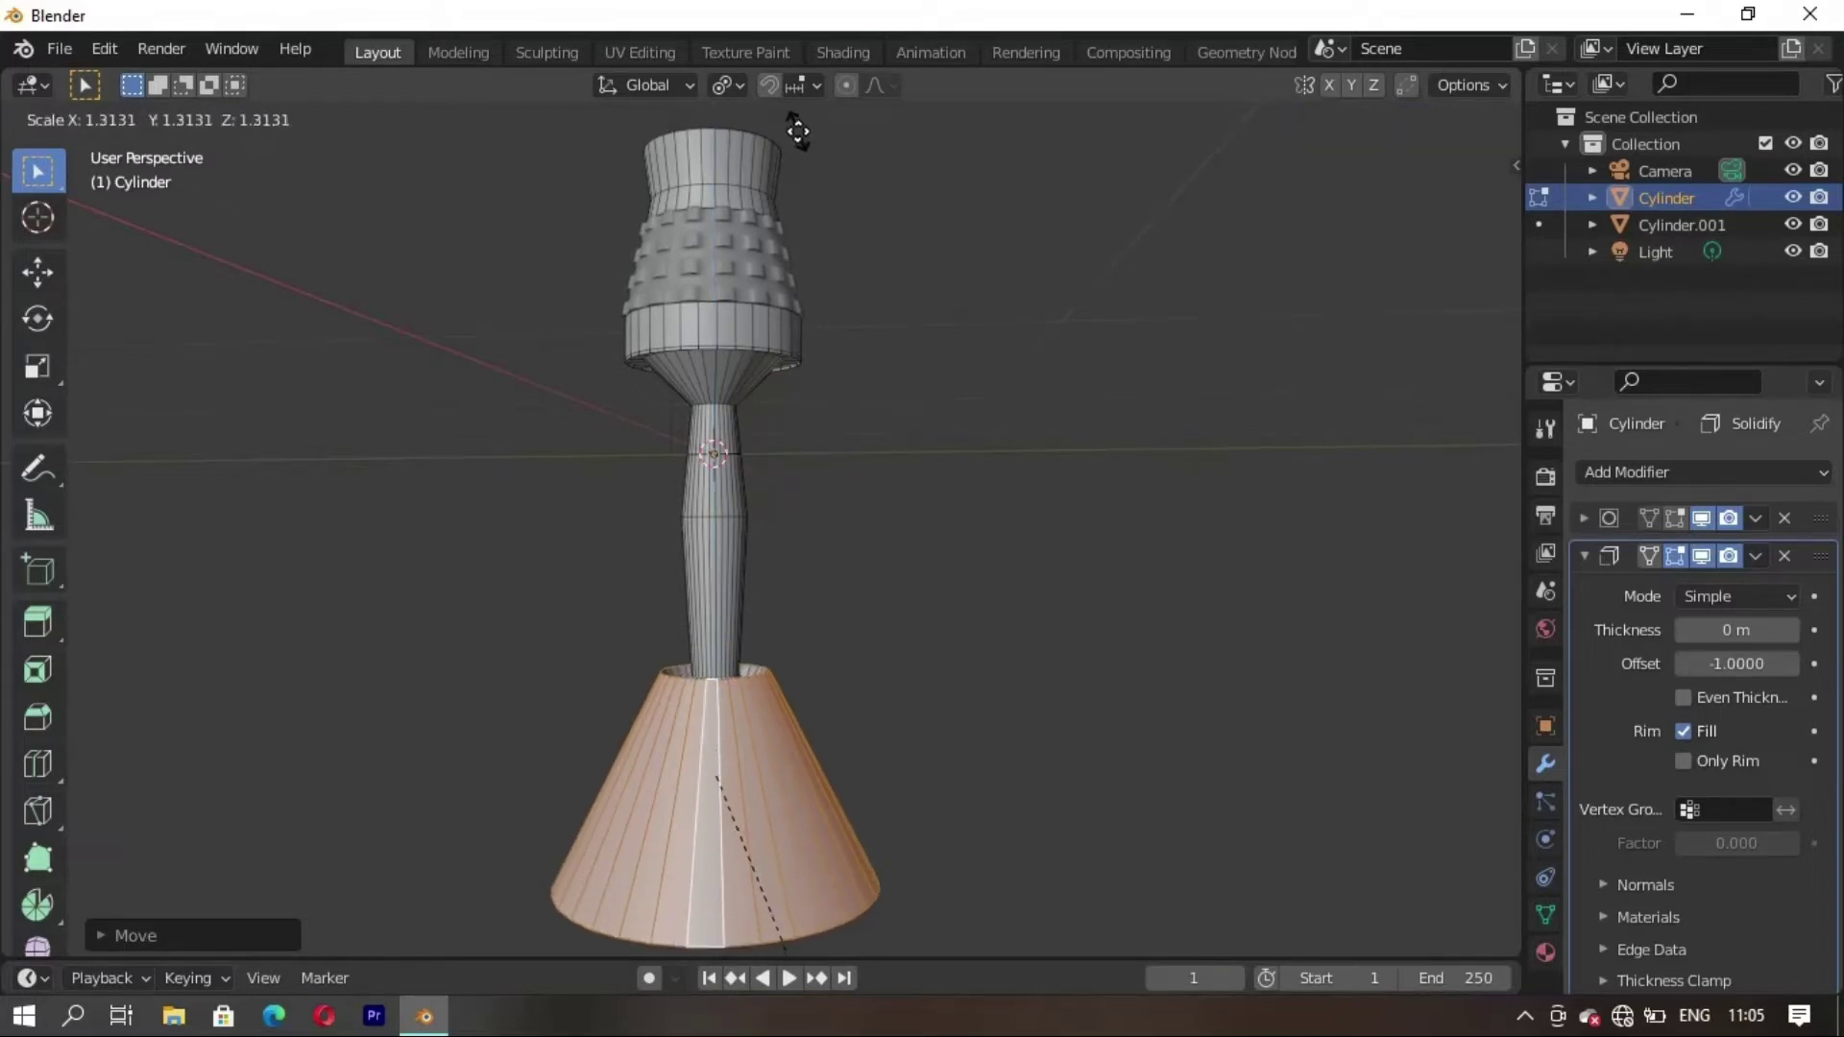
{"action": "left_click", "coordinate": [803, 144]}
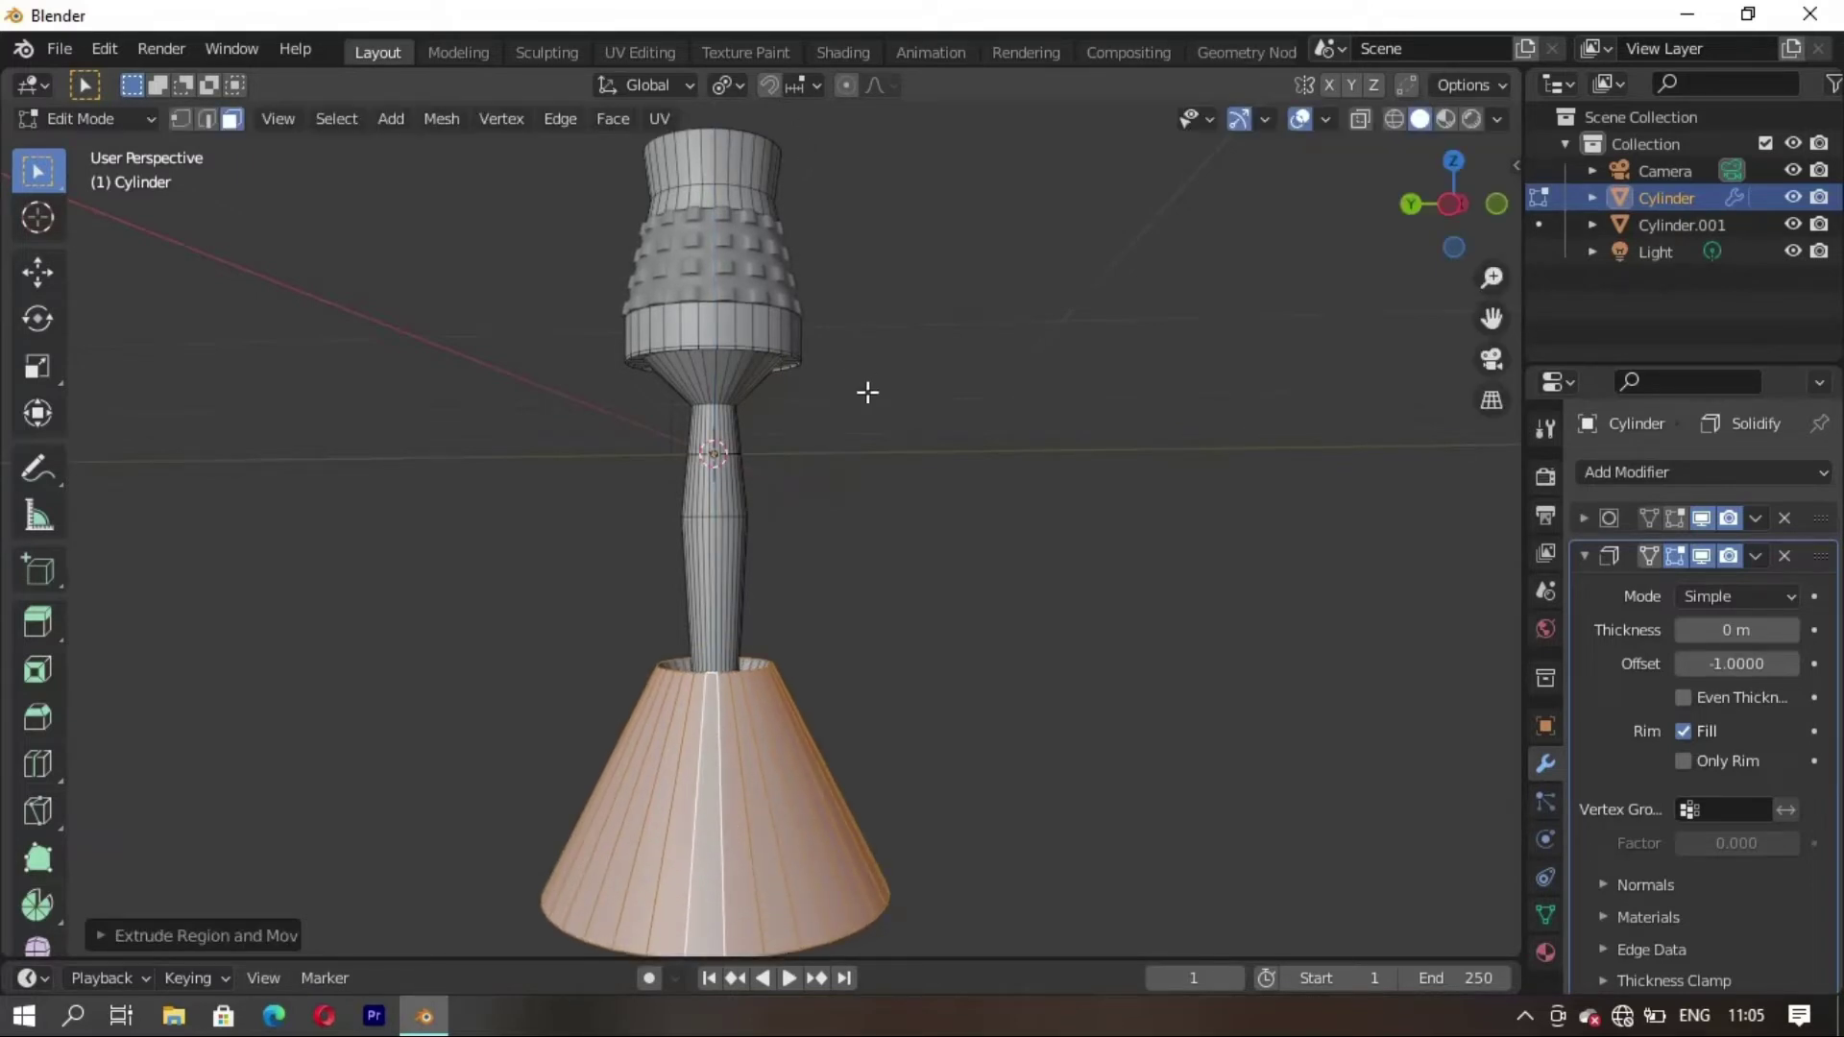
{"action": "key", "text": "g"}
{"action": "key", "text": "z"}
{"action": "left_click", "coordinate": [874, 434]}
{"action": "scroll", "coordinate": [761, 700], "scroll_direction": "down", "scroll_amount": 3}
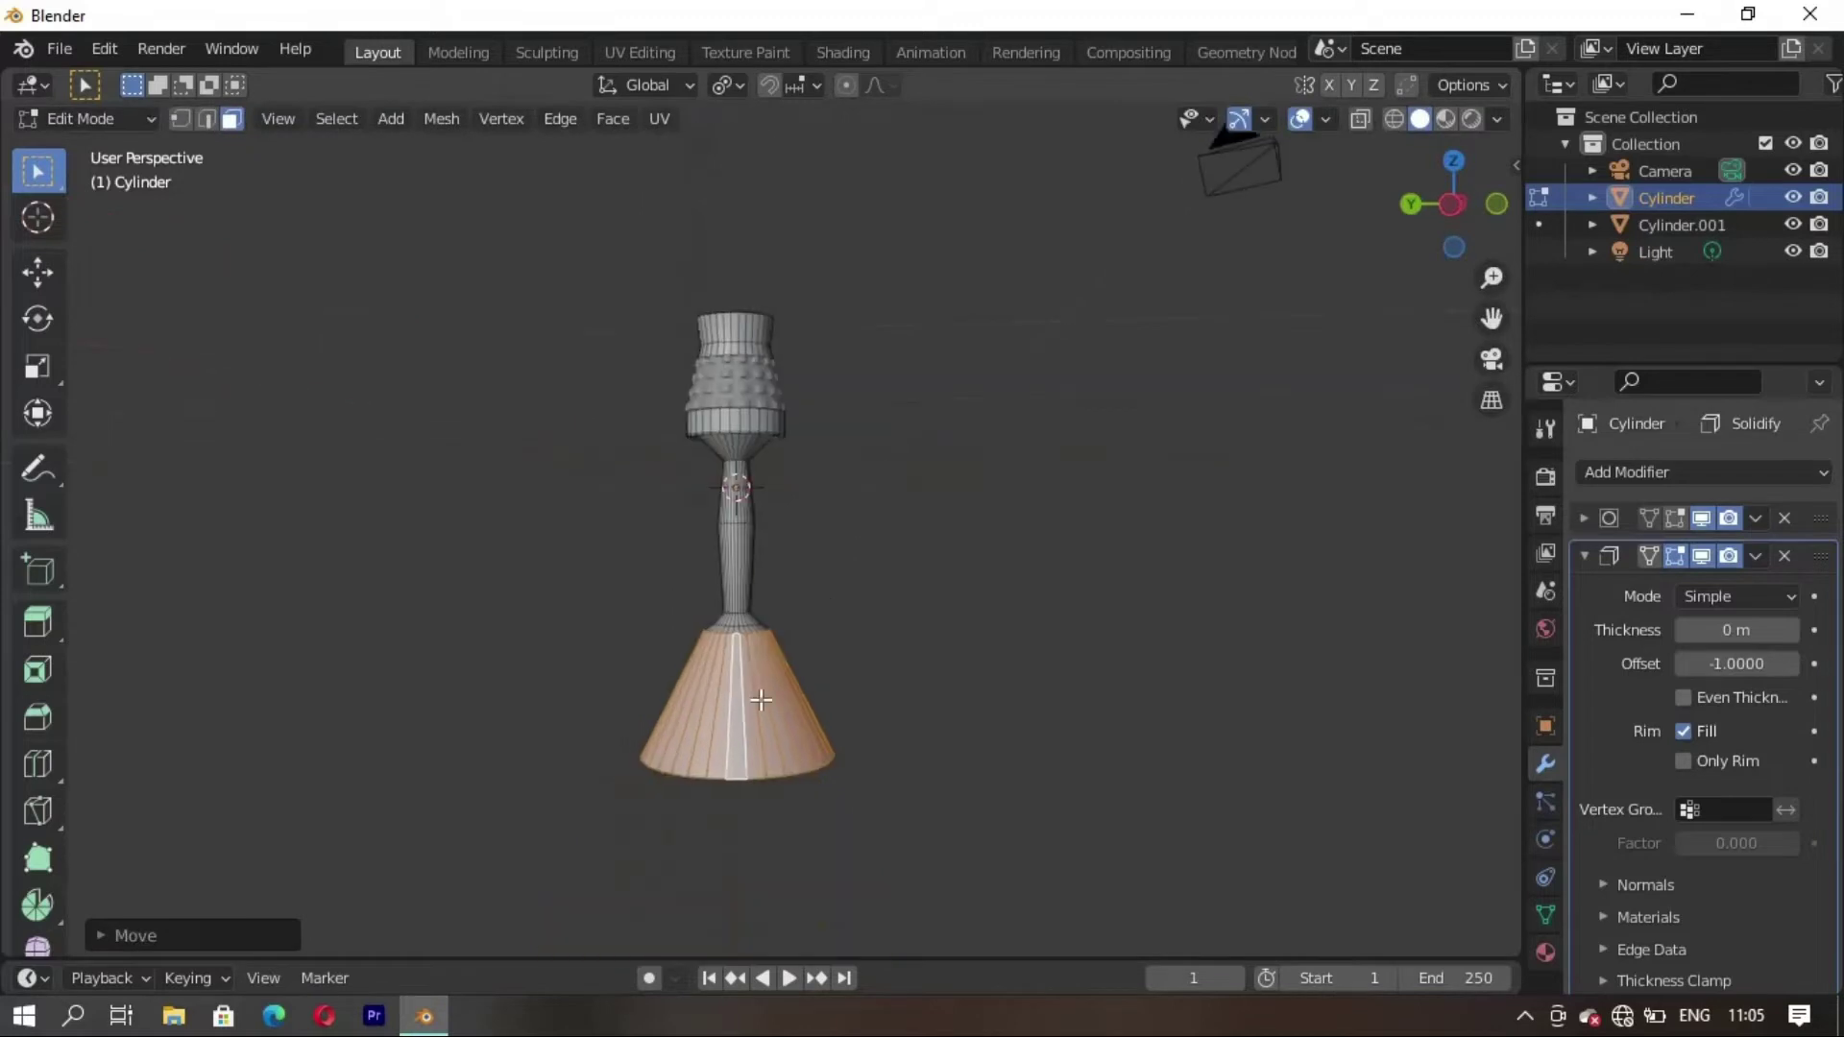
{"action": "mouse_move", "coordinate": [760, 700]}
{"action": "middle_mouse_down"}
{"action": "mouse_move", "coordinate": [843, 733]}
{"action": "mouse_move", "coordinate": [871, 501]}
{"action": "middle_mouse_up"}
{"action": "scroll", "coordinate": [843, 726], "scroll_direction": "up", "scroll_amount": 3}
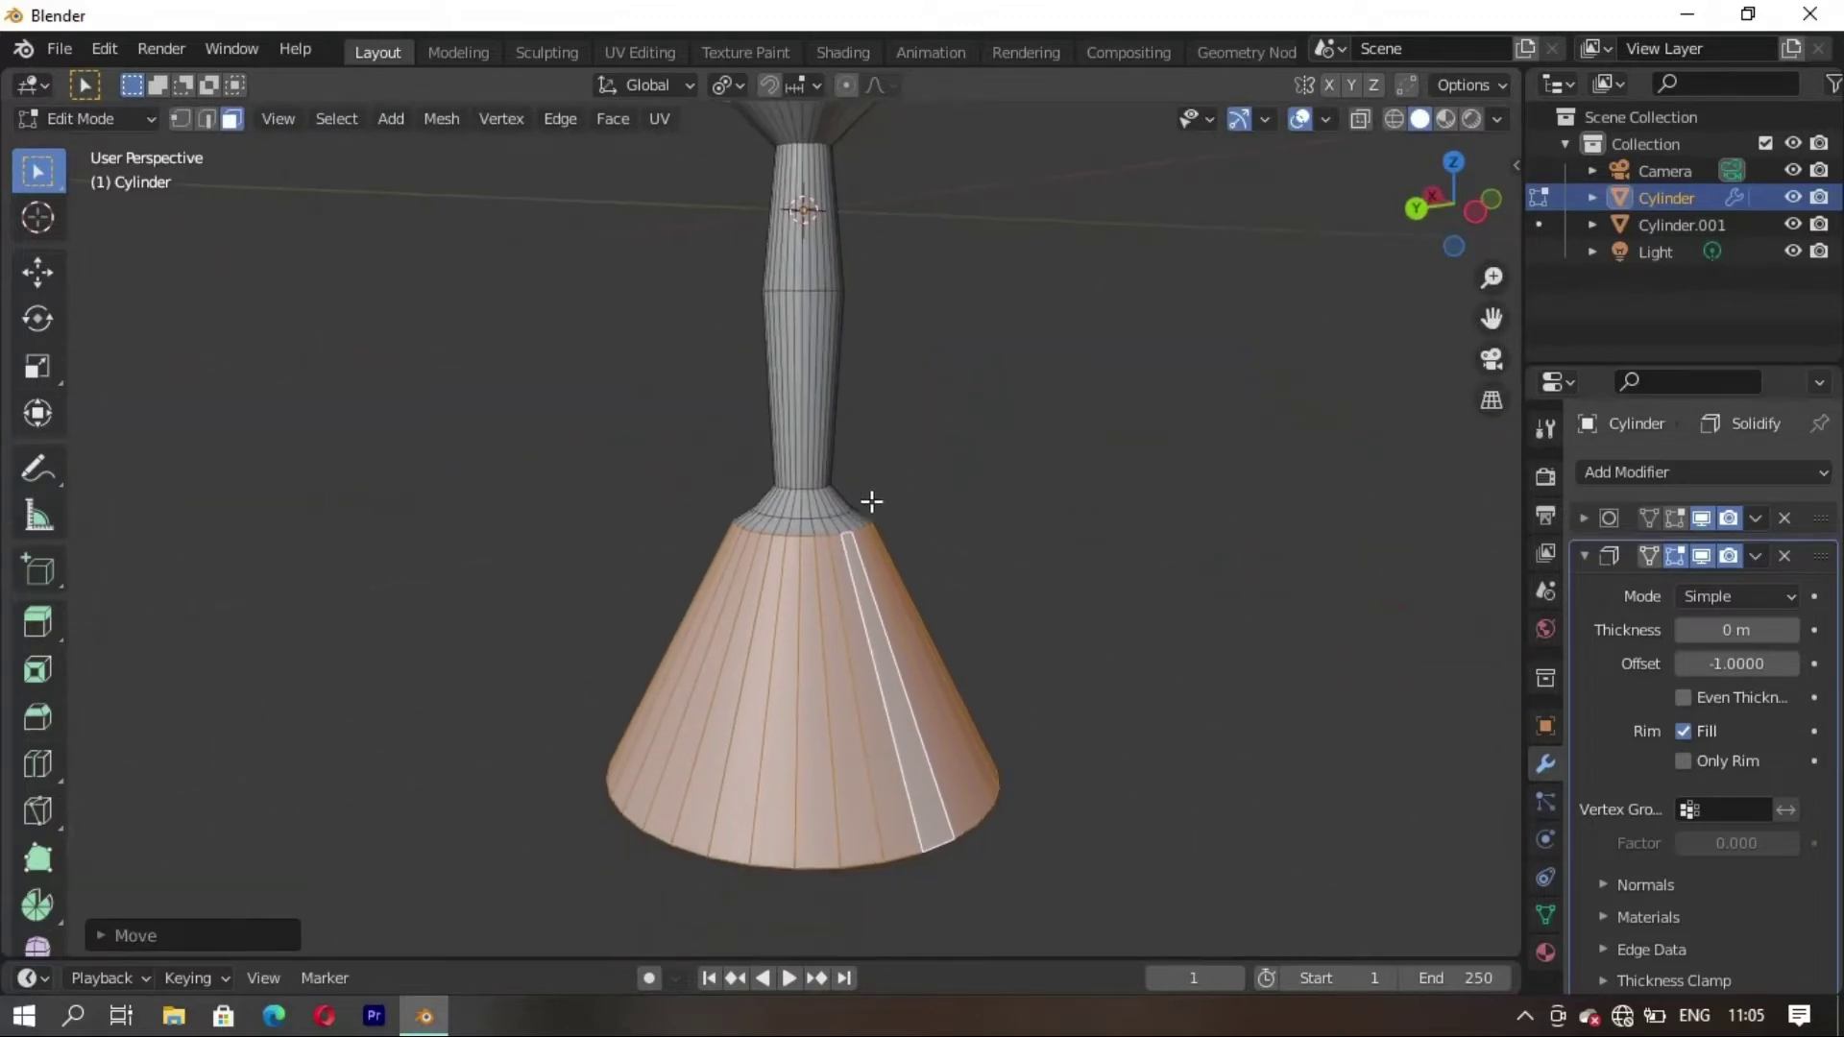
Separate the cone foot into its own object, Cylinder.002
{"action": "key", "text": "p"}
{"action": "left_click", "coordinate": [932, 735]}
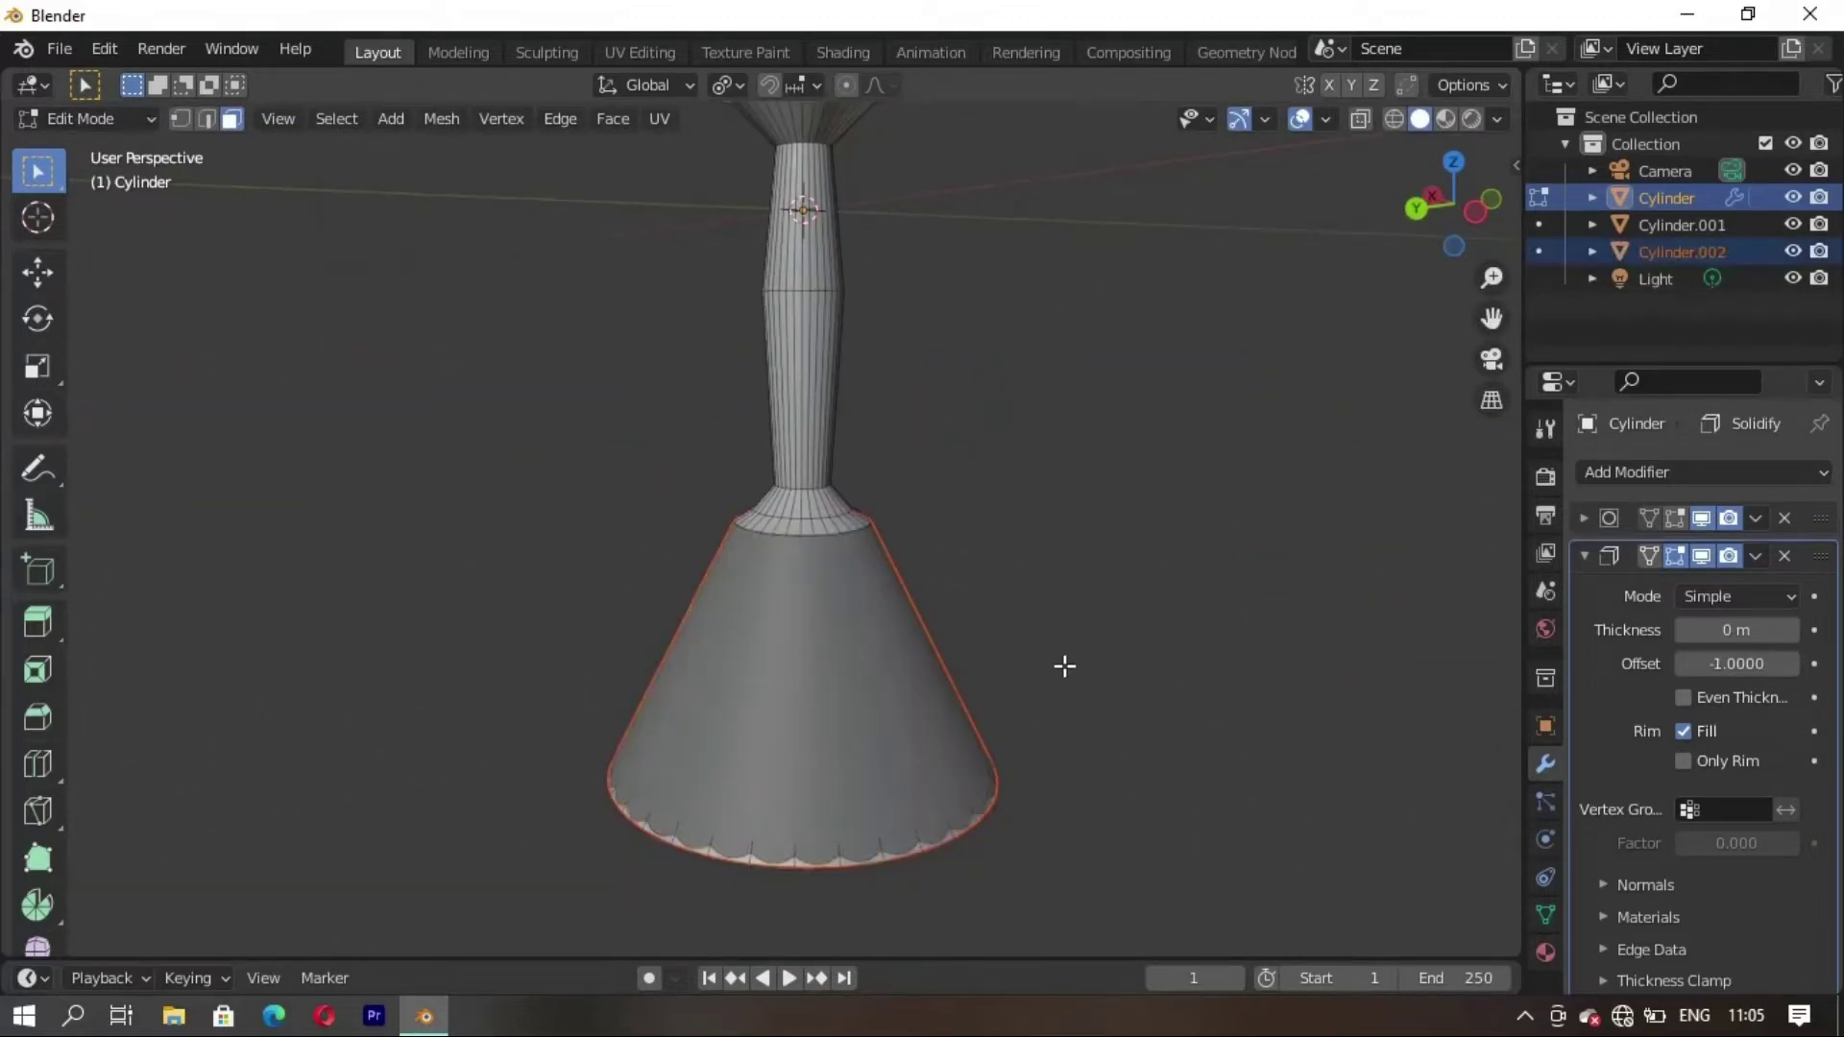
{"action": "key", "text": "Tab"}
{"action": "left_click", "coordinate": [1068, 615]}
{"action": "left_click", "coordinate": [892, 673]}
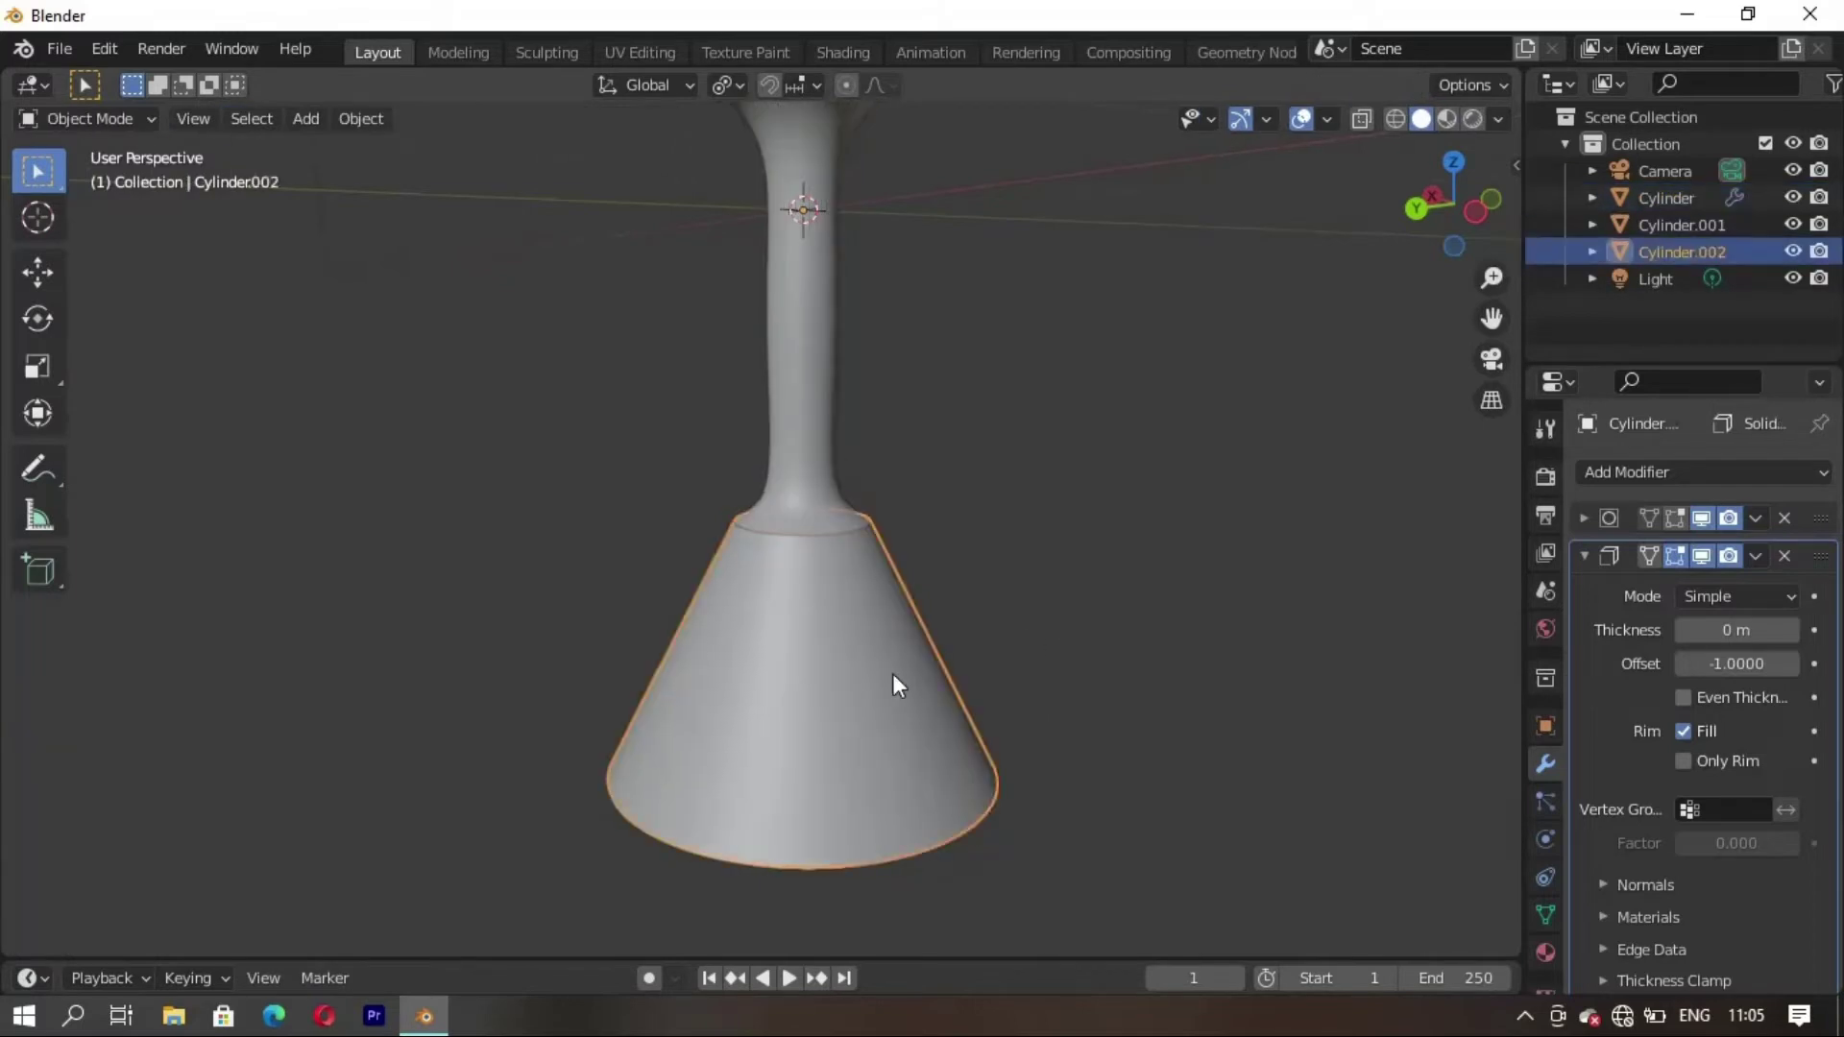
{"action": "key", "text": "Tab"}
{"action": "middle_click_drag", "start_coordinate": [839, 728], "coordinate": [976, 708]}
{"action": "scroll", "coordinate": [851, 745], "scroll_direction": "down", "scroll_amount": 3}
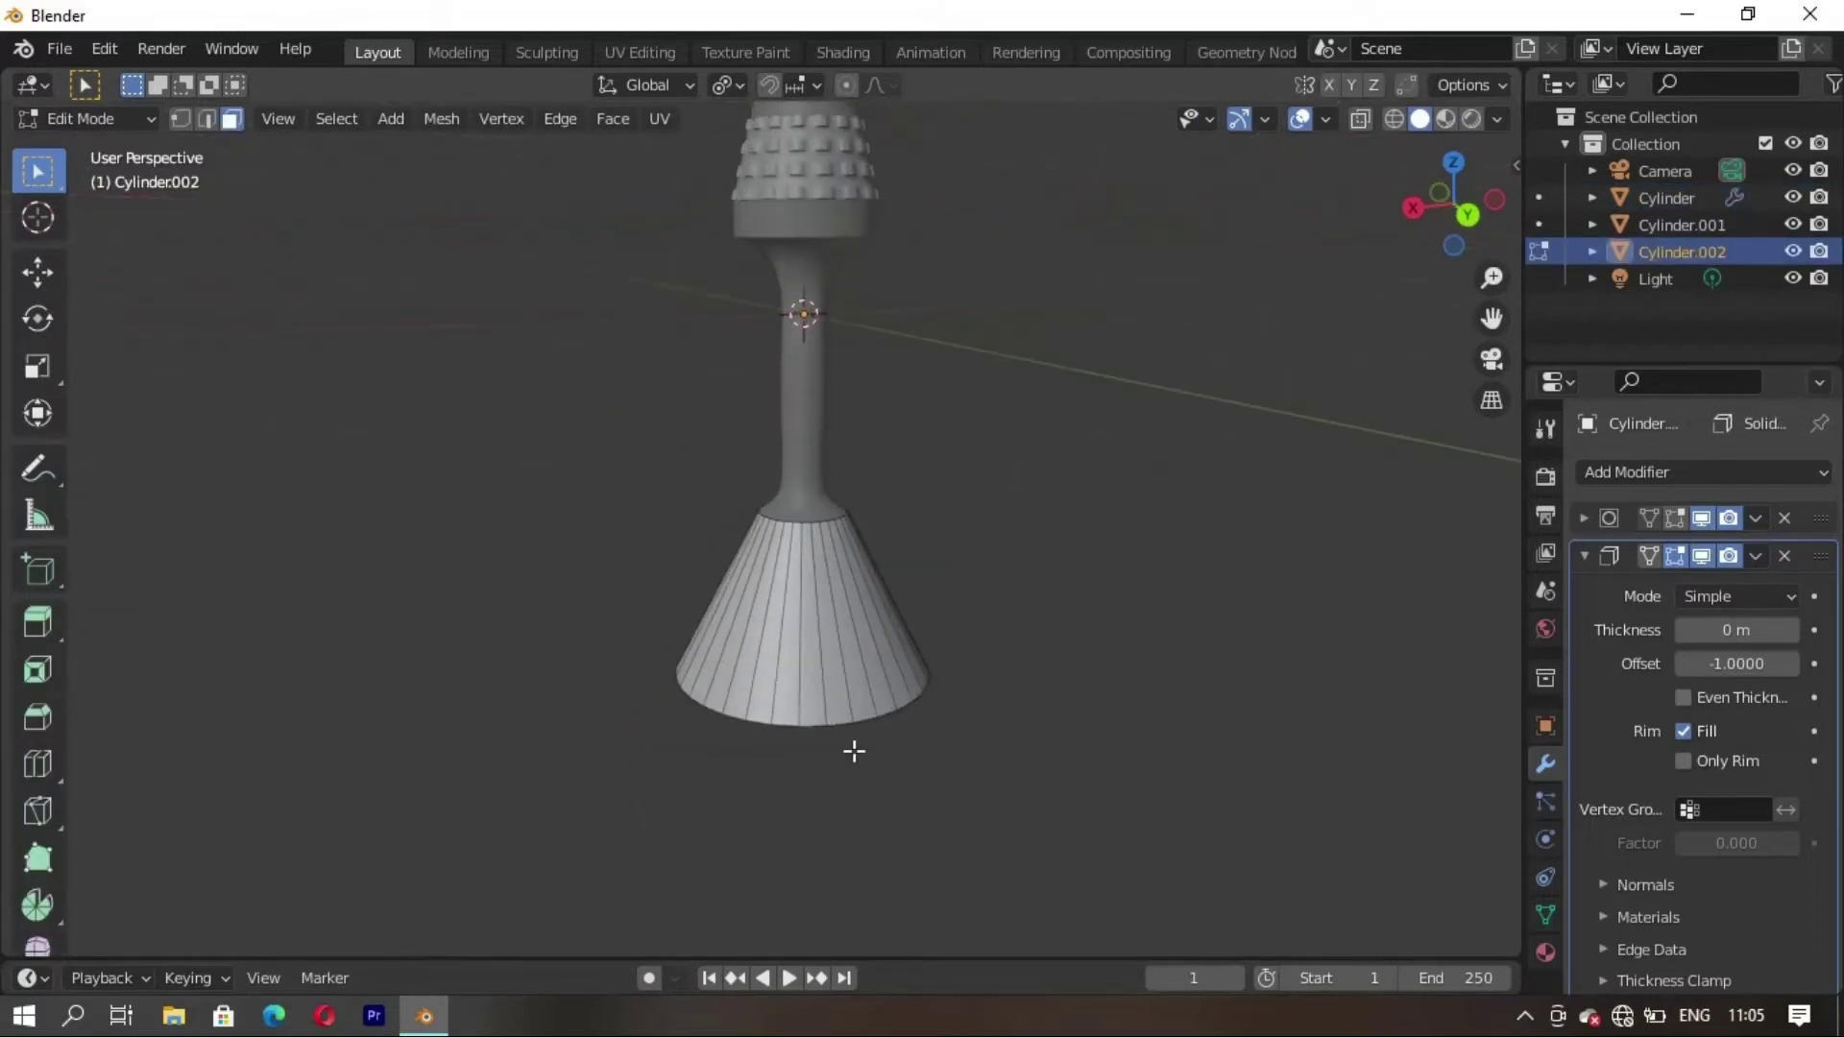
{"action": "mouse_move", "coordinate": [852, 746]}
{"action": "middle_mouse_down"}
{"action": "mouse_move", "coordinate": [824, 716]}
{"action": "mouse_move", "coordinate": [855, 630]}
{"action": "mouse_move", "coordinate": [659, 659]}
{"action": "middle_mouse_up"}
{"action": "scroll", "coordinate": [819, 510], "scroll_direction": "up", "scroll_amount": 3}
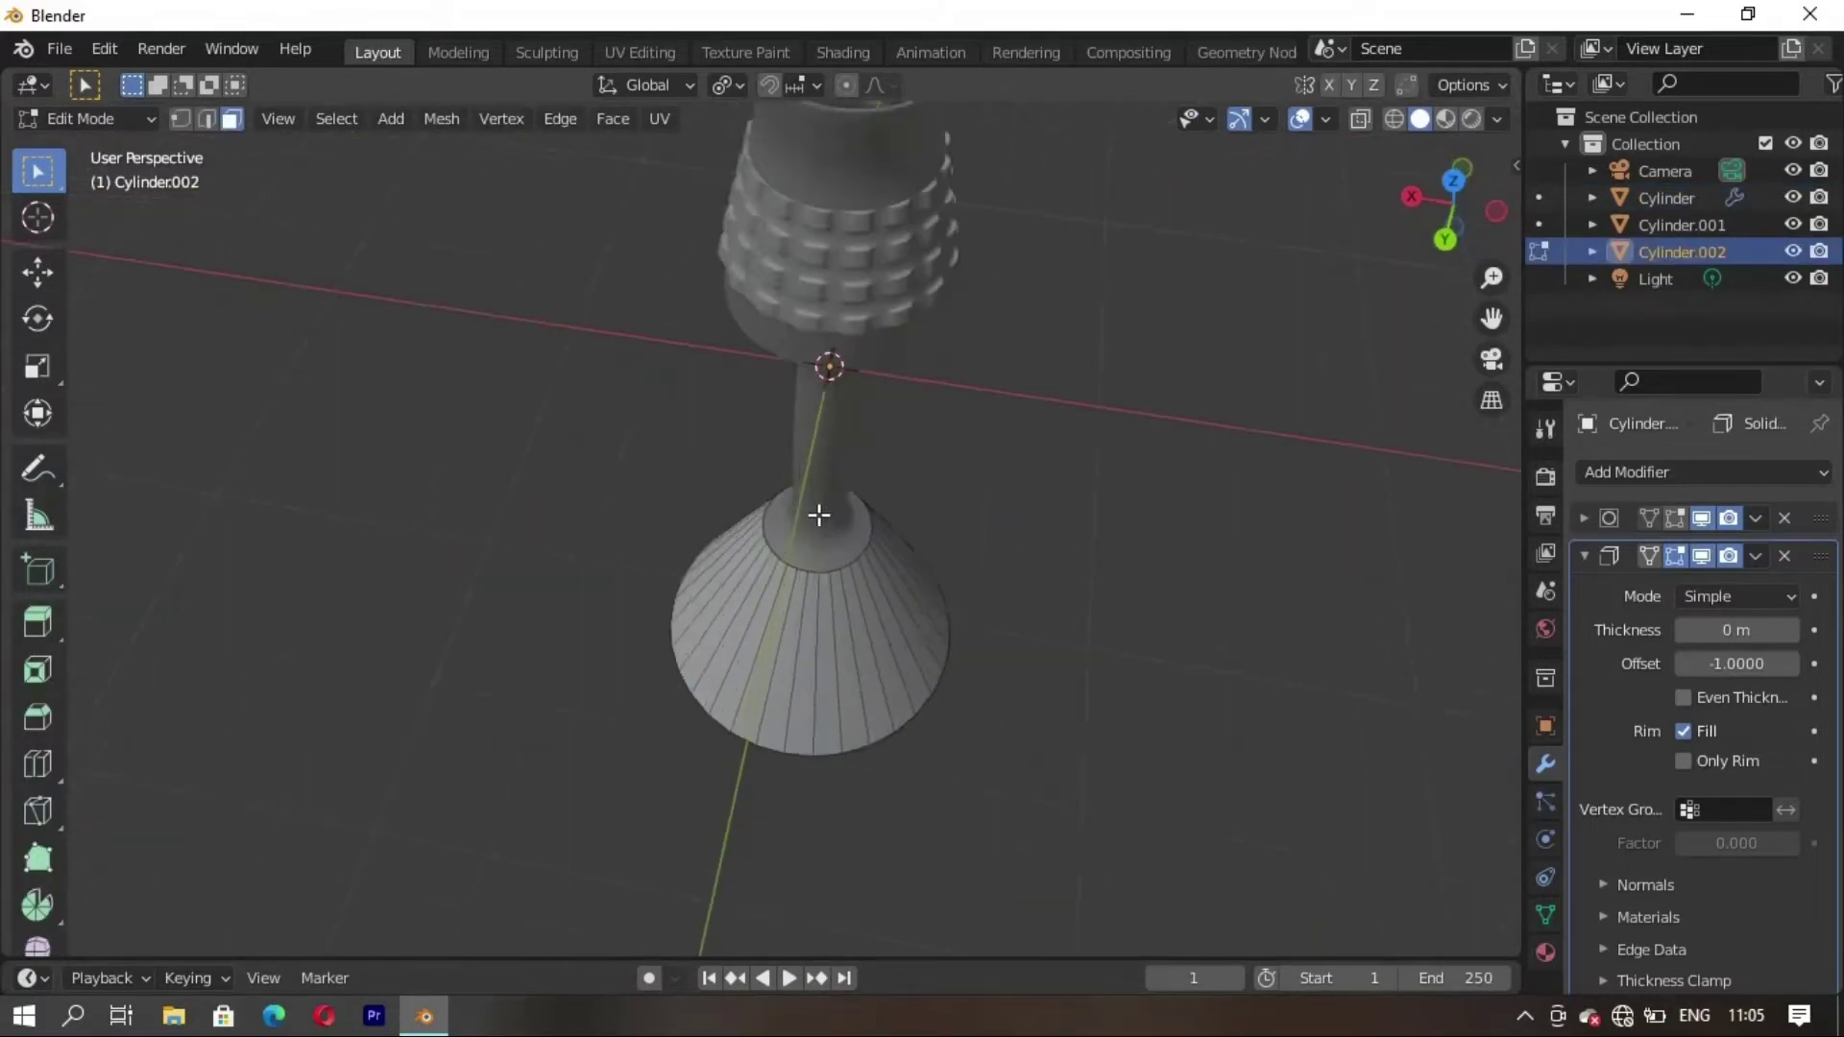
{"action": "scroll", "coordinate": [819, 510], "scroll_direction": "down", "scroll_amount": 4}
{"action": "left_click_drag", "start_coordinate": [701, 301], "coordinate": [1003, 774]}
{"action": "key", "text": "Tab"}
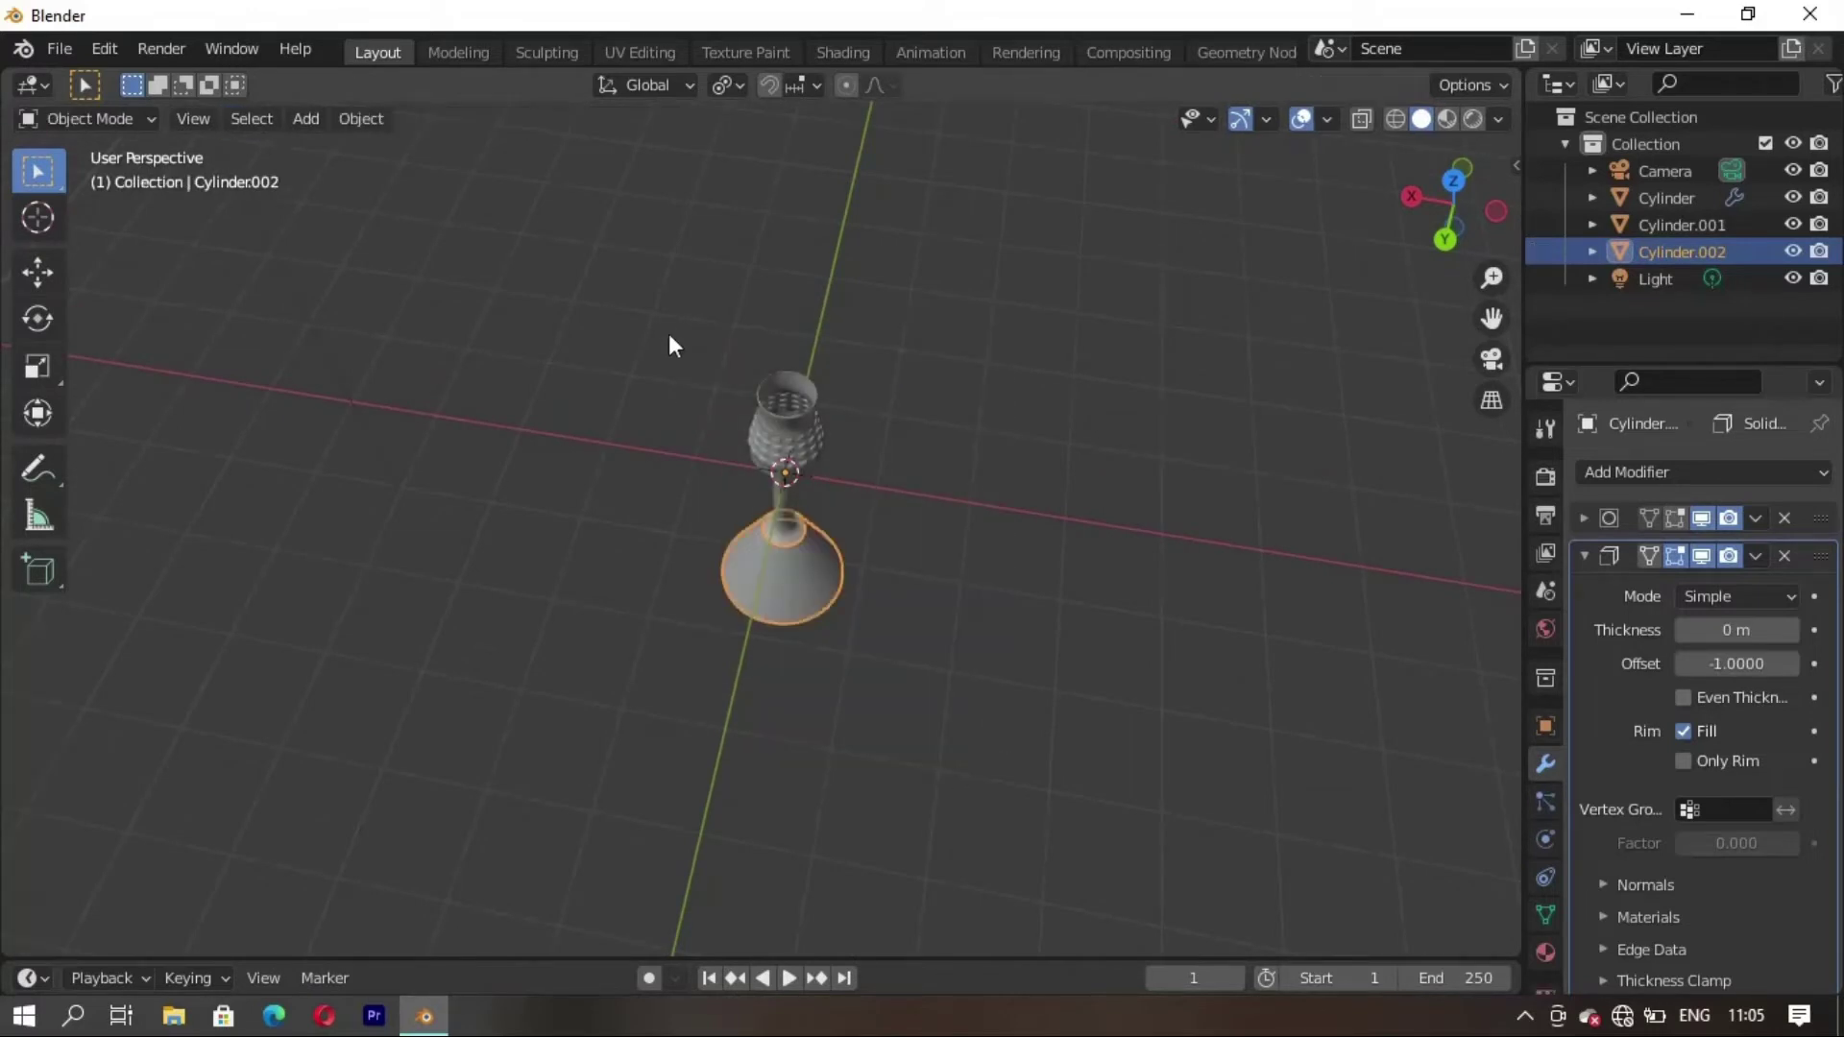
Select all three lamp parts in front view and raise them along Z onto the grid
{"action": "left_click_drag", "start_coordinate": [669, 307], "coordinate": [997, 789]}
{"action": "key", "text": "KP_1"}
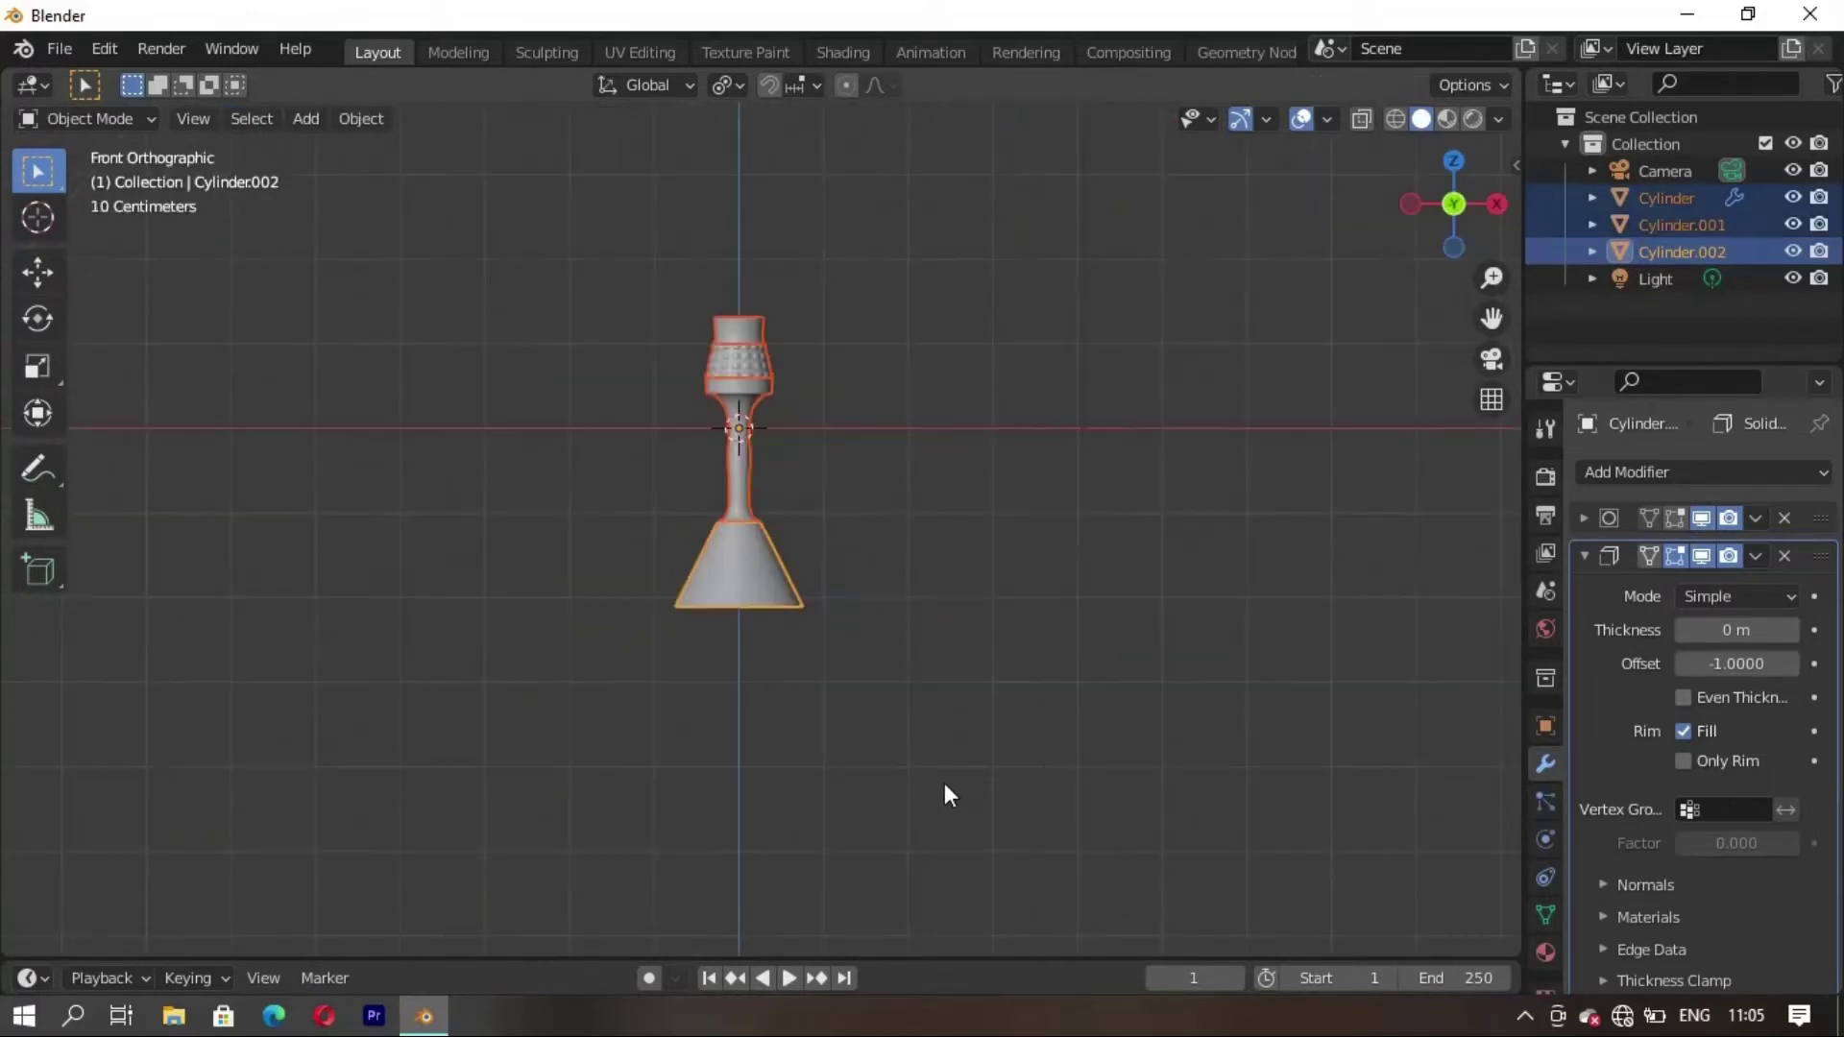
{"action": "scroll", "coordinate": [944, 782], "scroll_direction": "down", "scroll_amount": 3}
{"action": "key", "text": "g"}
{"action": "key", "text": "z"}
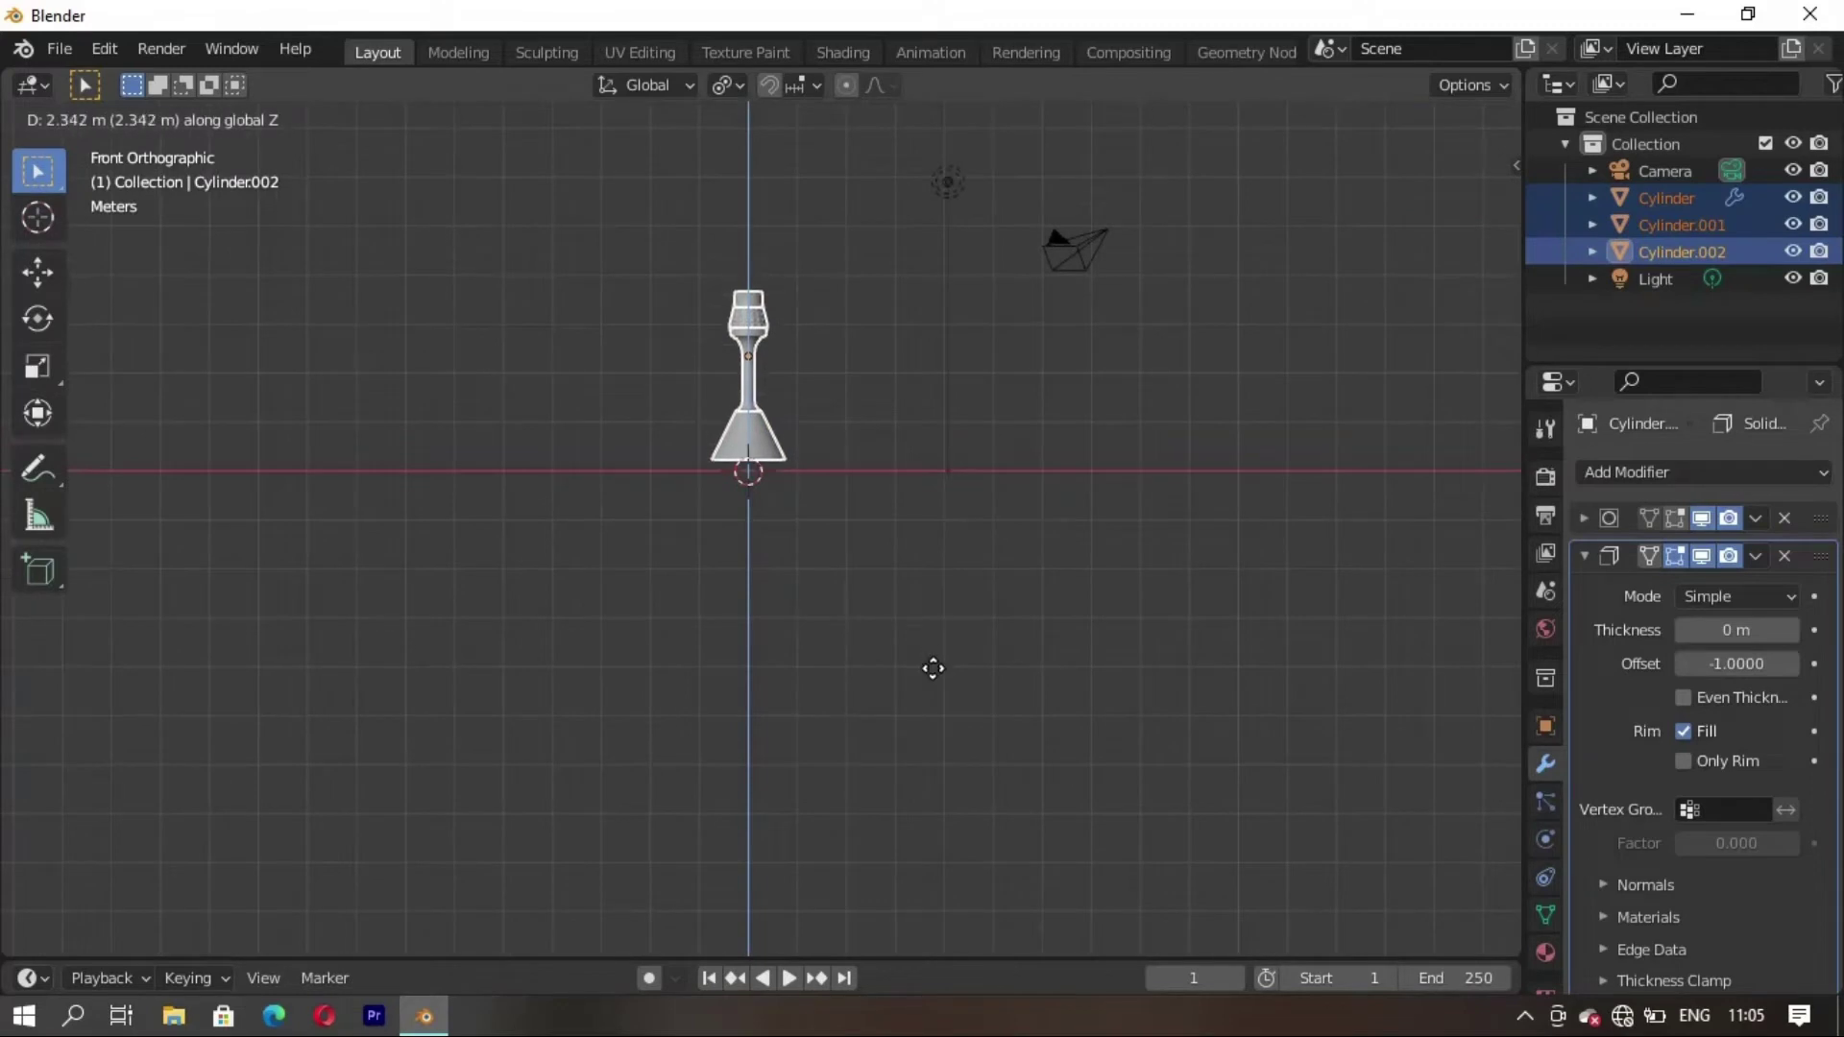
{"action": "left_click", "coordinate": [933, 689]}
Deselect the lamp parts and reframe the view around the lamp
{"action": "left_click", "coordinate": [856, 404]}
{"action": "scroll", "coordinate": [857, 404], "scroll_direction": "up", "scroll_amount": 3}
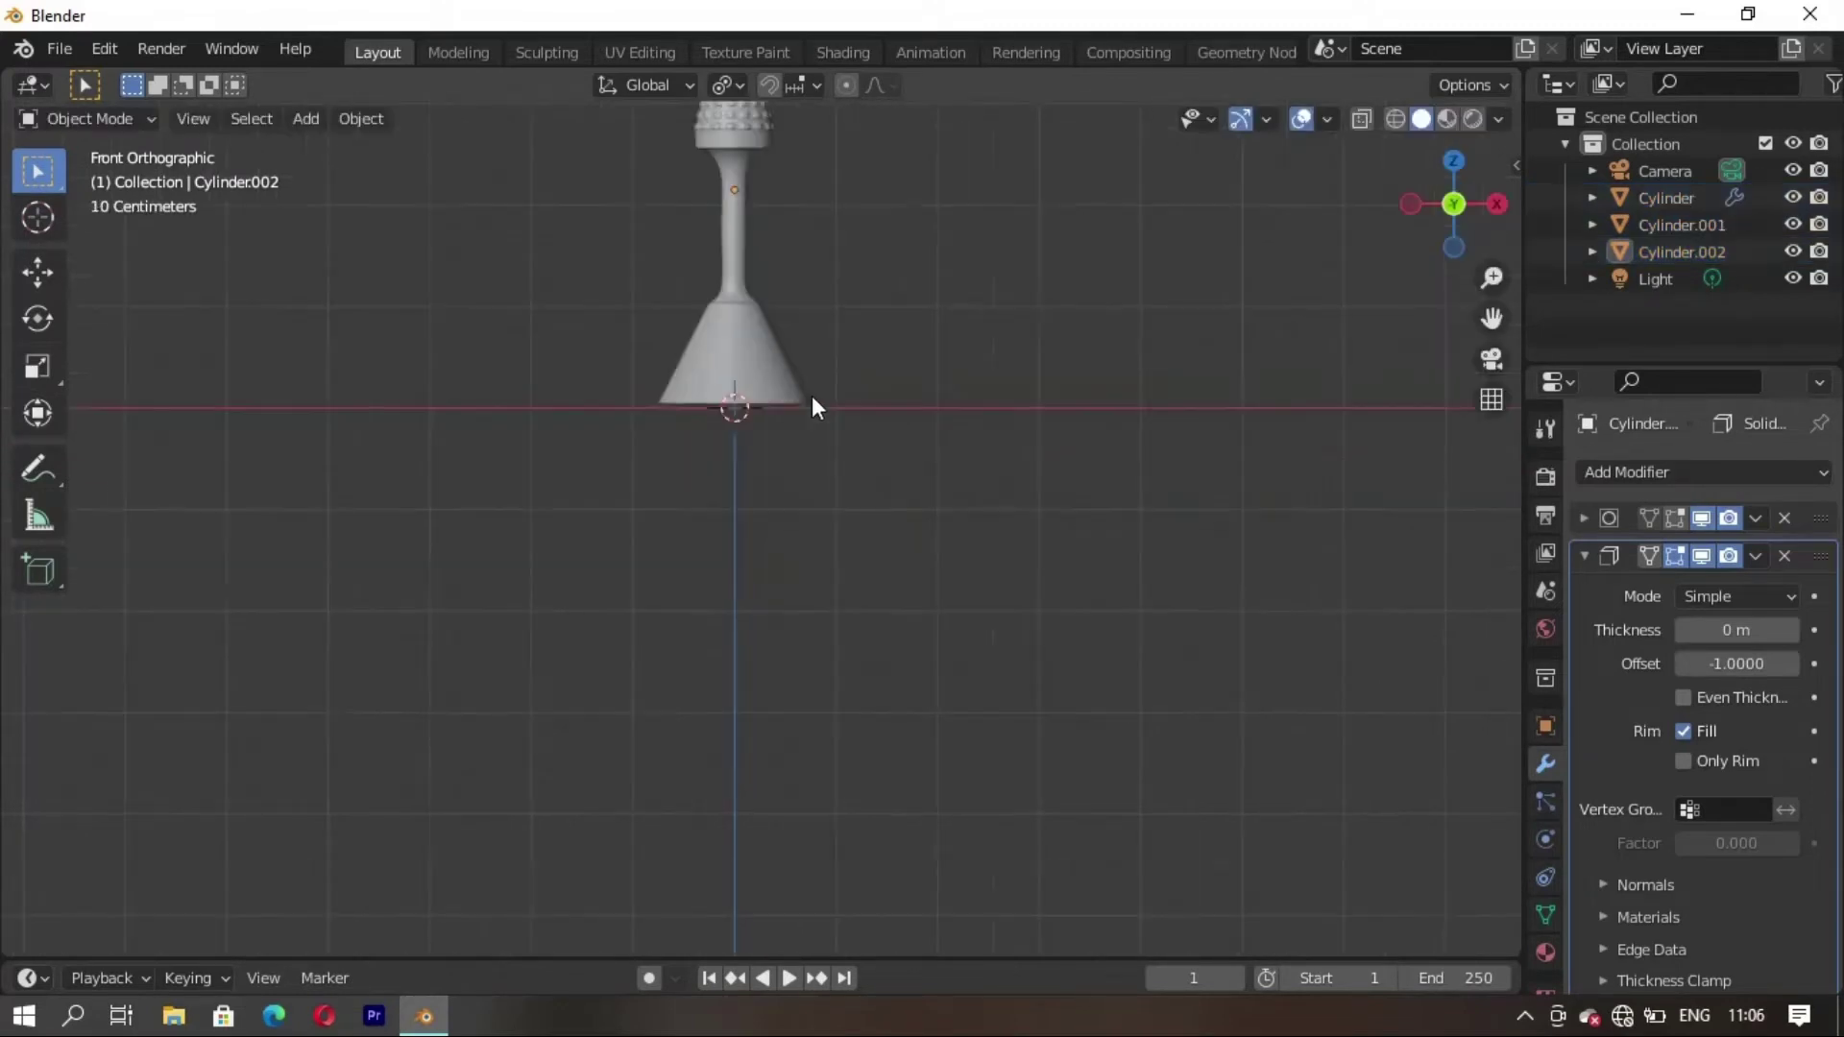
{"action": "mouse_move", "coordinate": [845, 494]}
{"action": "middle_mouse_down", "text": "shift"}
{"action": "mouse_move", "coordinate": [832, 788]}
{"action": "mouse_move", "coordinate": [774, 764]}
{"action": "mouse_move", "coordinate": [874, 707]}
{"action": "mouse_move", "coordinate": [781, 544]}
{"action": "mouse_move", "coordinate": [722, 579]}
{"action": "mouse_move", "coordinate": [699, 532]}
{"action": "mouse_move", "coordinate": [745, 453]}
{"action": "mouse_move", "coordinate": [899, 469]}
{"action": "mouse_move", "coordinate": [798, 625]}
{"action": "mouse_move", "coordinate": [834, 637]}
{"action": "mouse_move", "coordinate": [849, 463]}
{"action": "mouse_move", "coordinate": [781, 671]}
{"action": "mouse_move", "coordinate": [688, 630]}
{"action": "mouse_move", "coordinate": [851, 695]}
{"action": "mouse_move", "coordinate": [786, 672]}
{"action": "mouse_move", "coordinate": [837, 577]}
{"action": "middle_mouse_up", "text": "shift"}
{"action": "scroll", "coordinate": [773, 523], "scroll_direction": "up", "scroll_amount": 4}
{"action": "scroll", "coordinate": [899, 470], "scroll_direction": "down", "scroll_amount": 3}
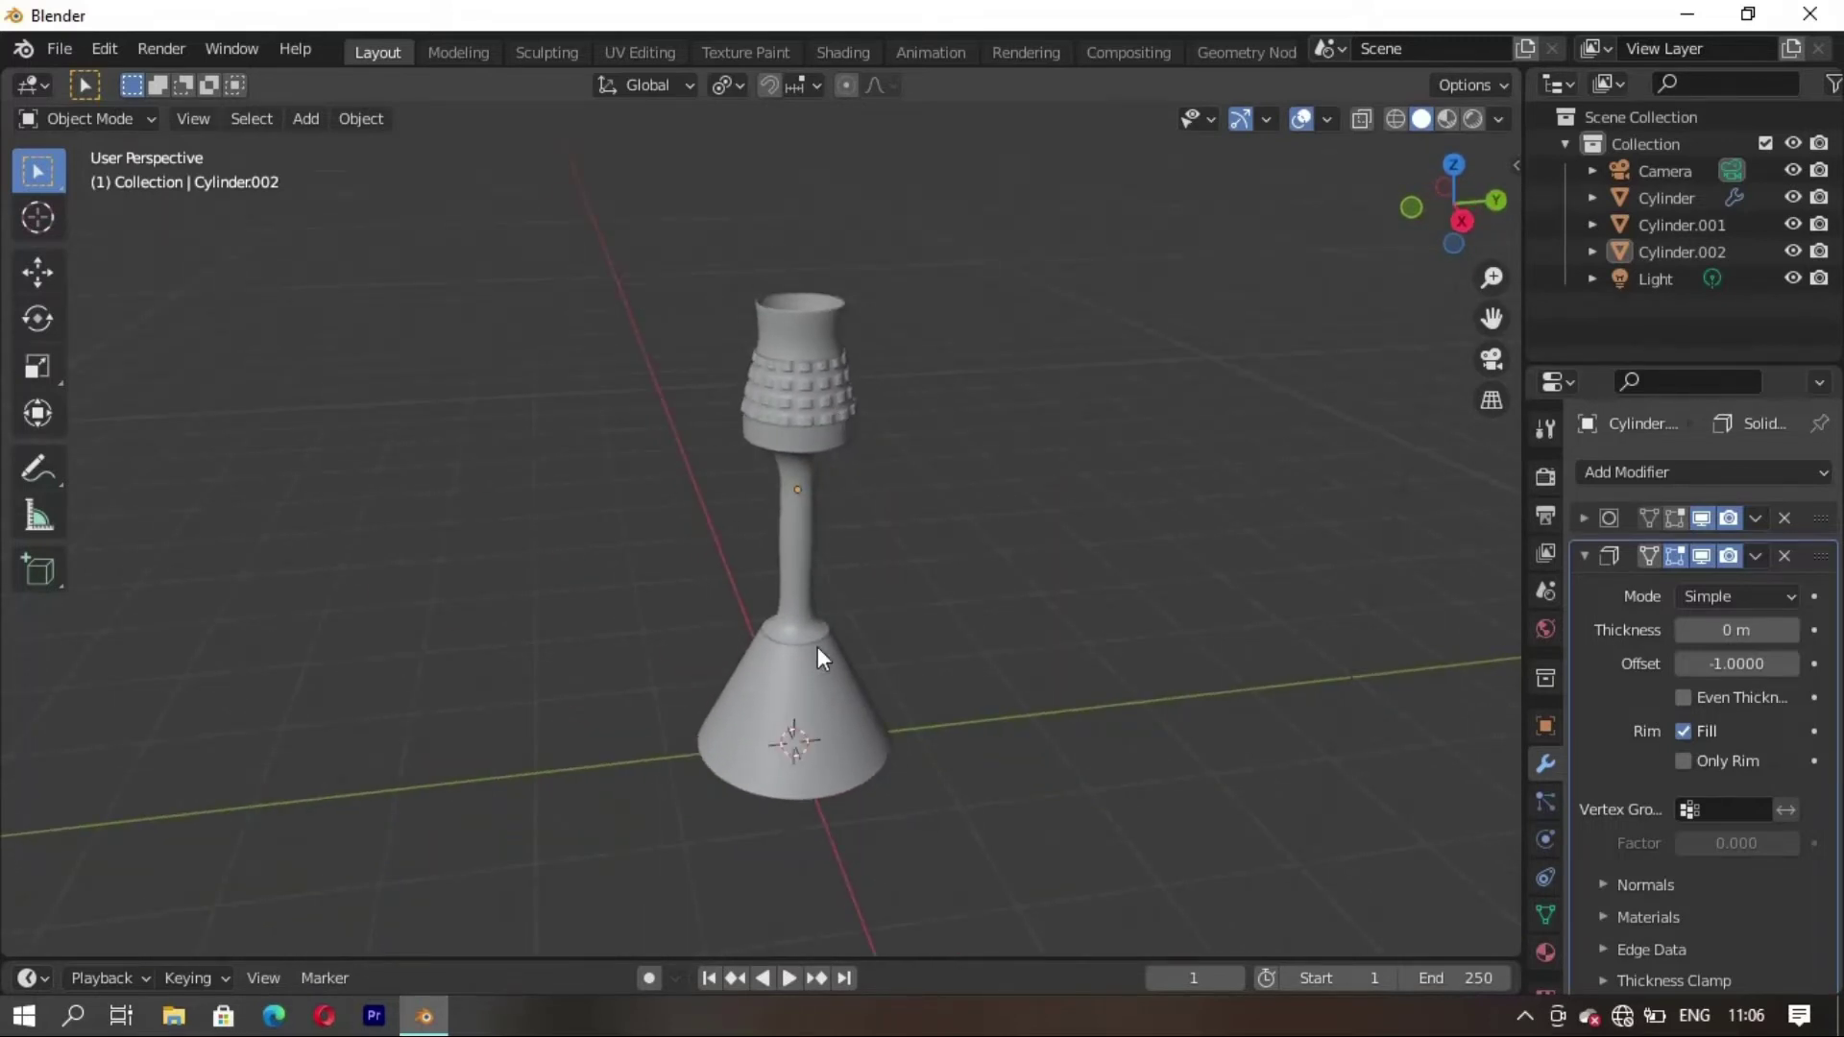
Add a cube, shrink it, stretch it tall along Z, and lift it into the cup
{"action": "key", "text": "shift+a"}
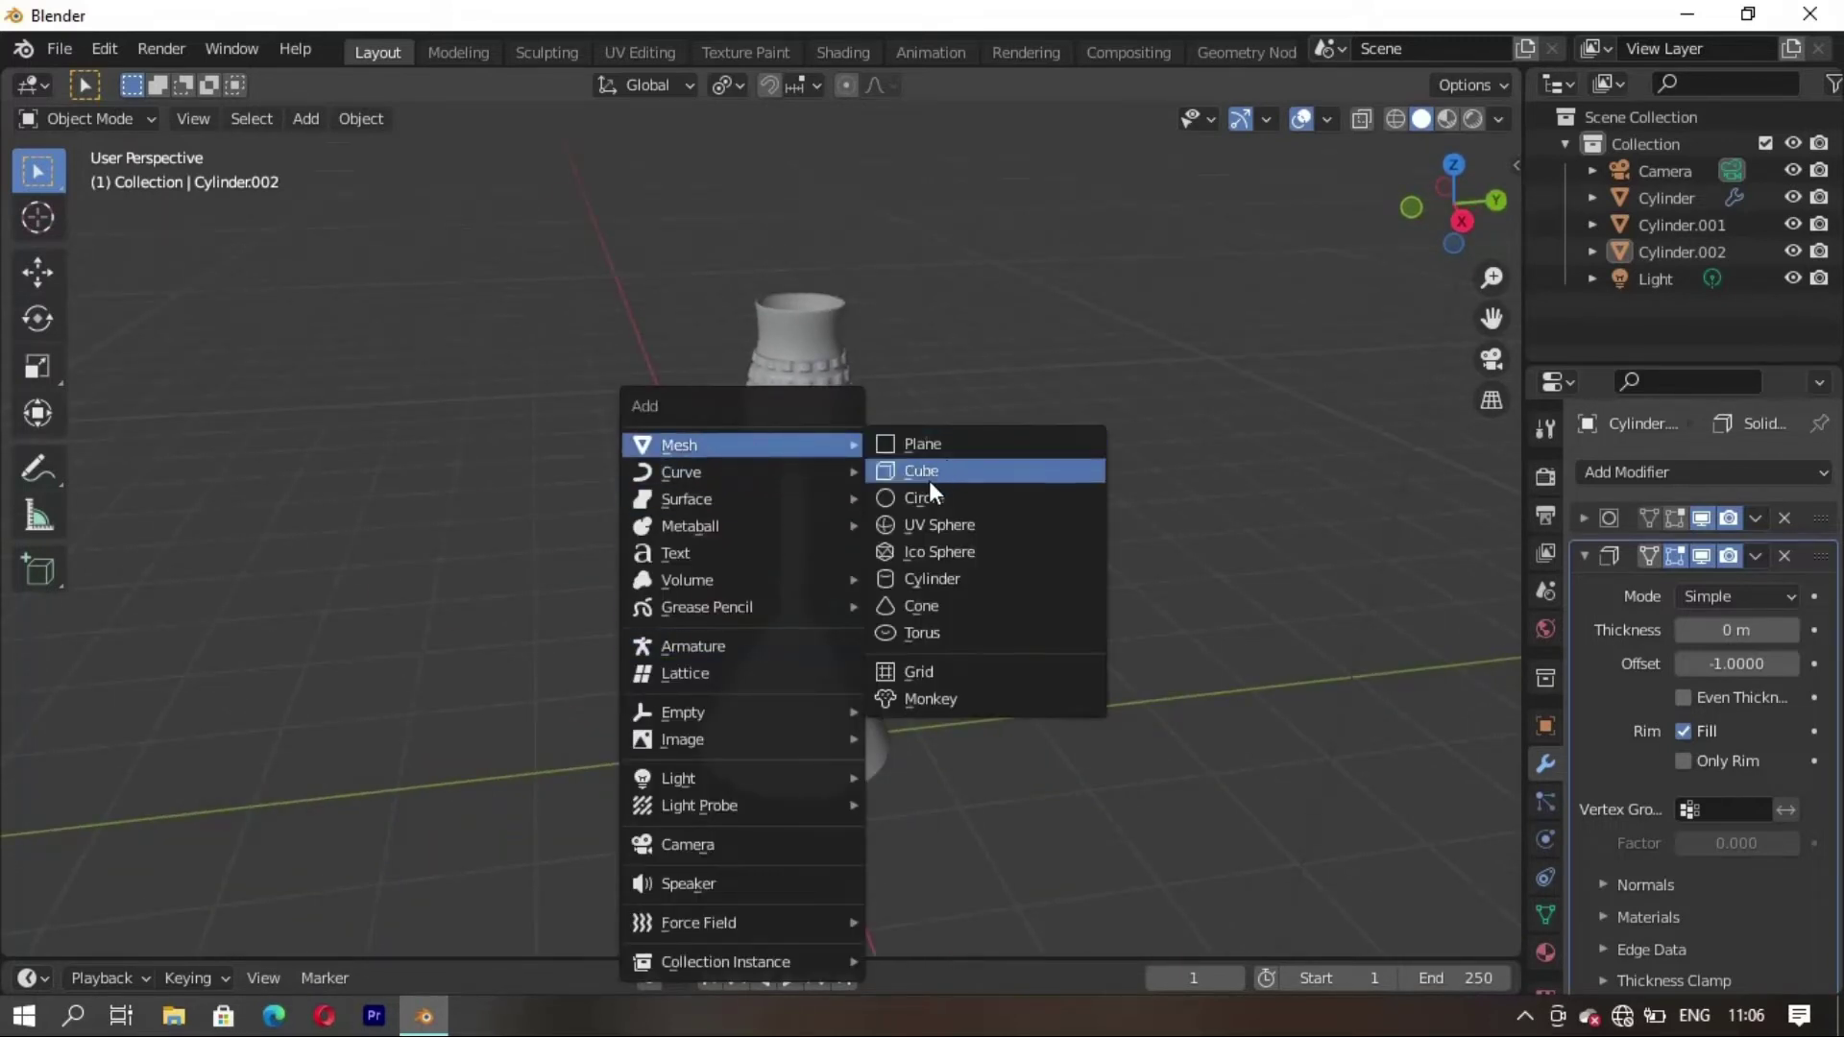
{"action": "left_click", "coordinate": [930, 476]}
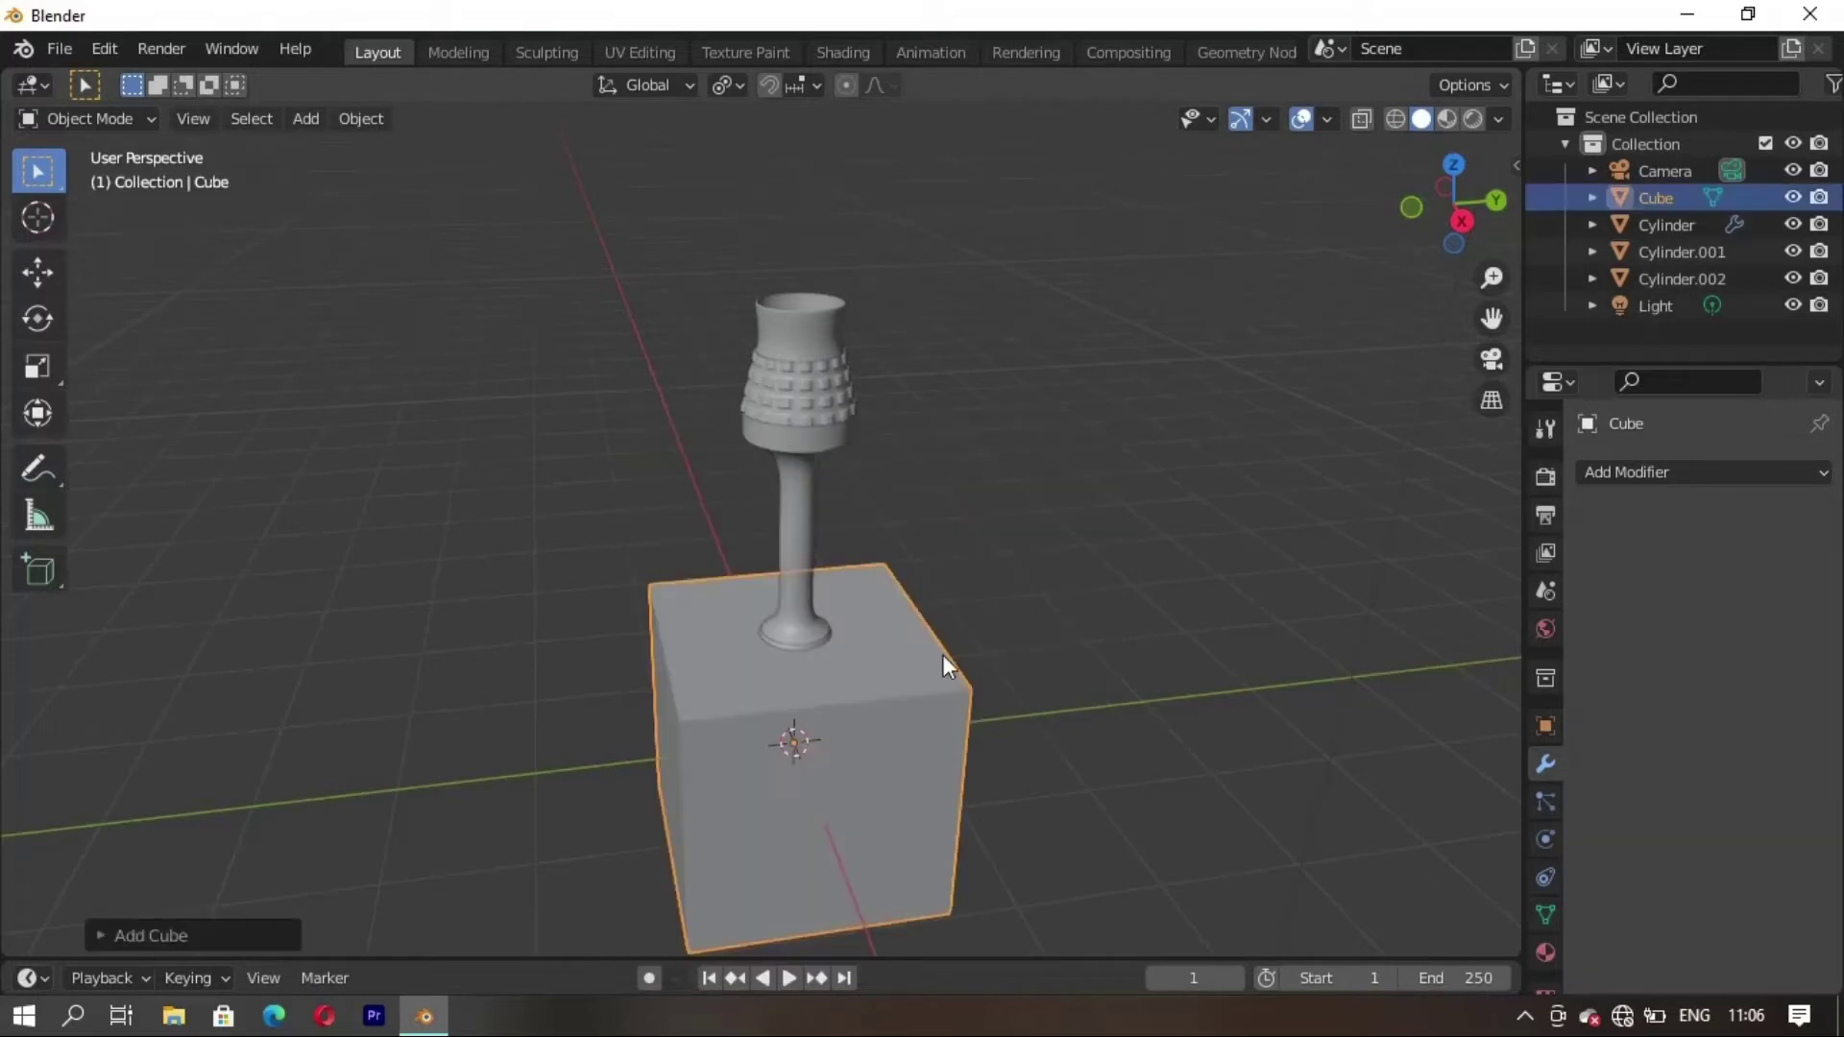
{"action": "key", "text": "s"}
{"action": "left_click", "coordinate": [828, 718]}
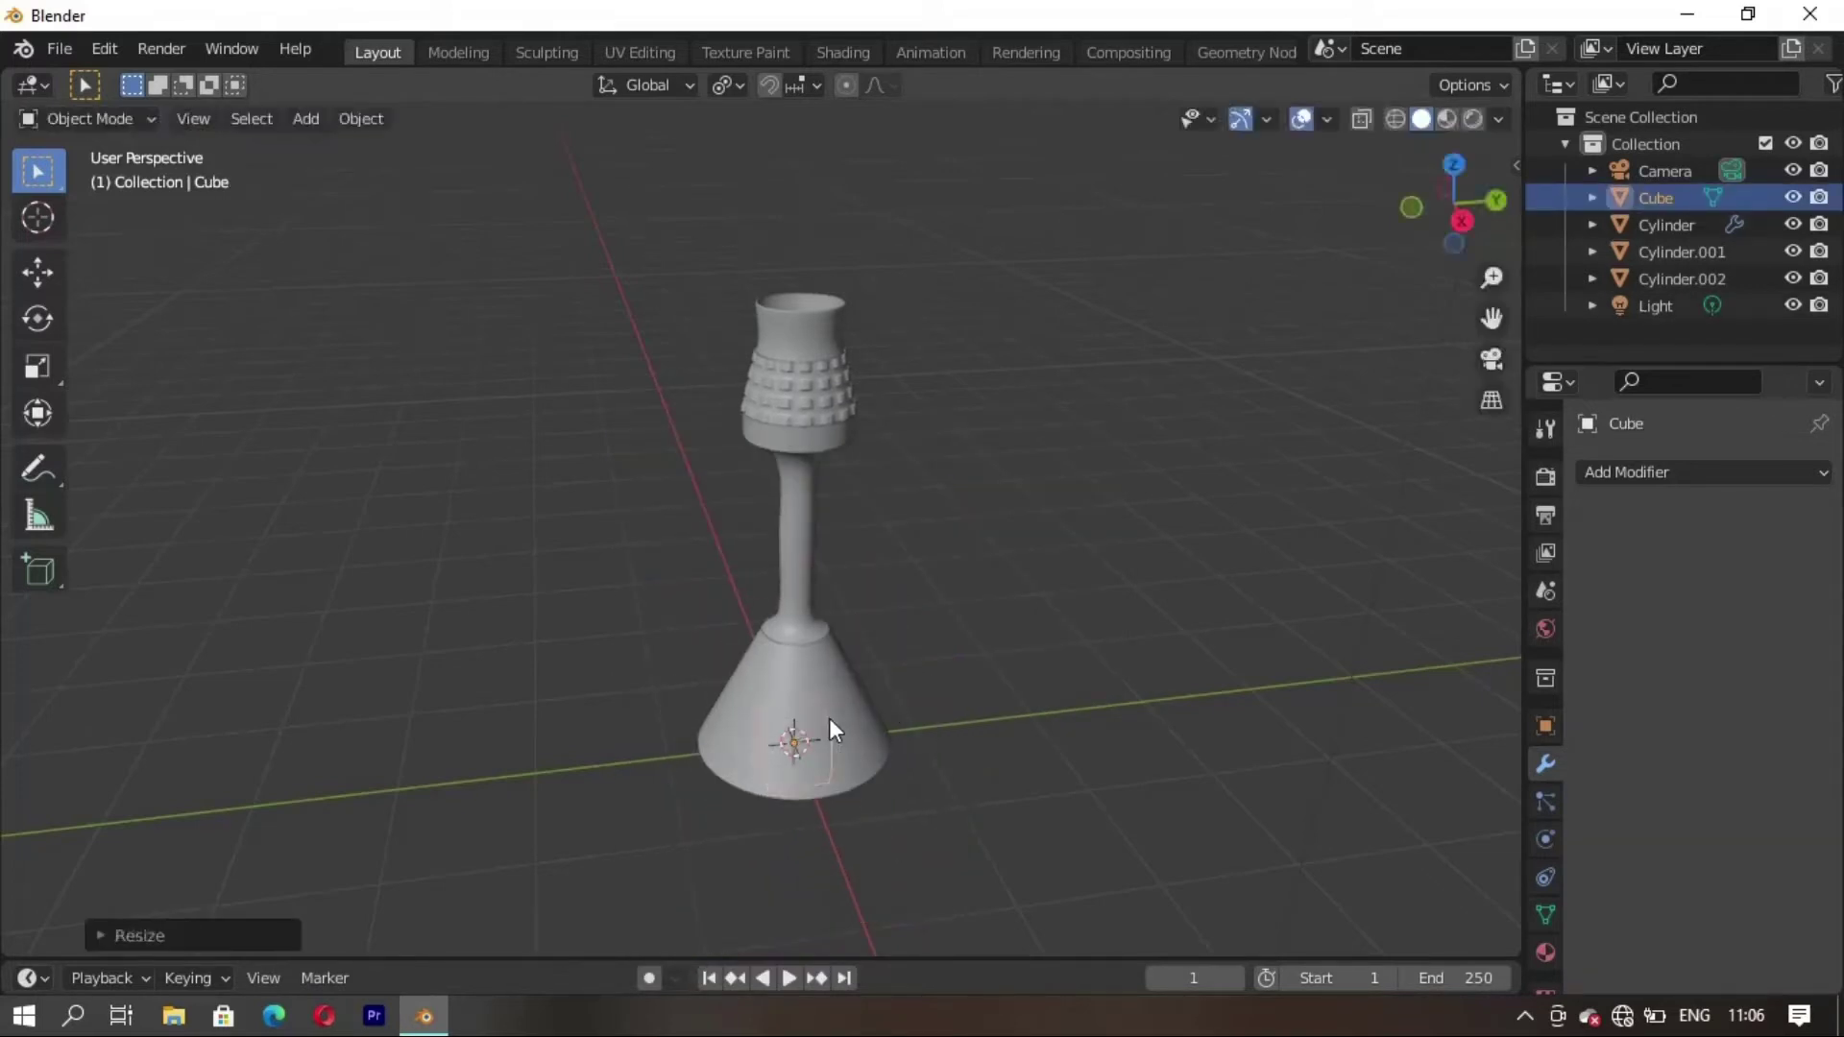
{"action": "key", "text": "s"}
{"action": "key", "text": "z"}
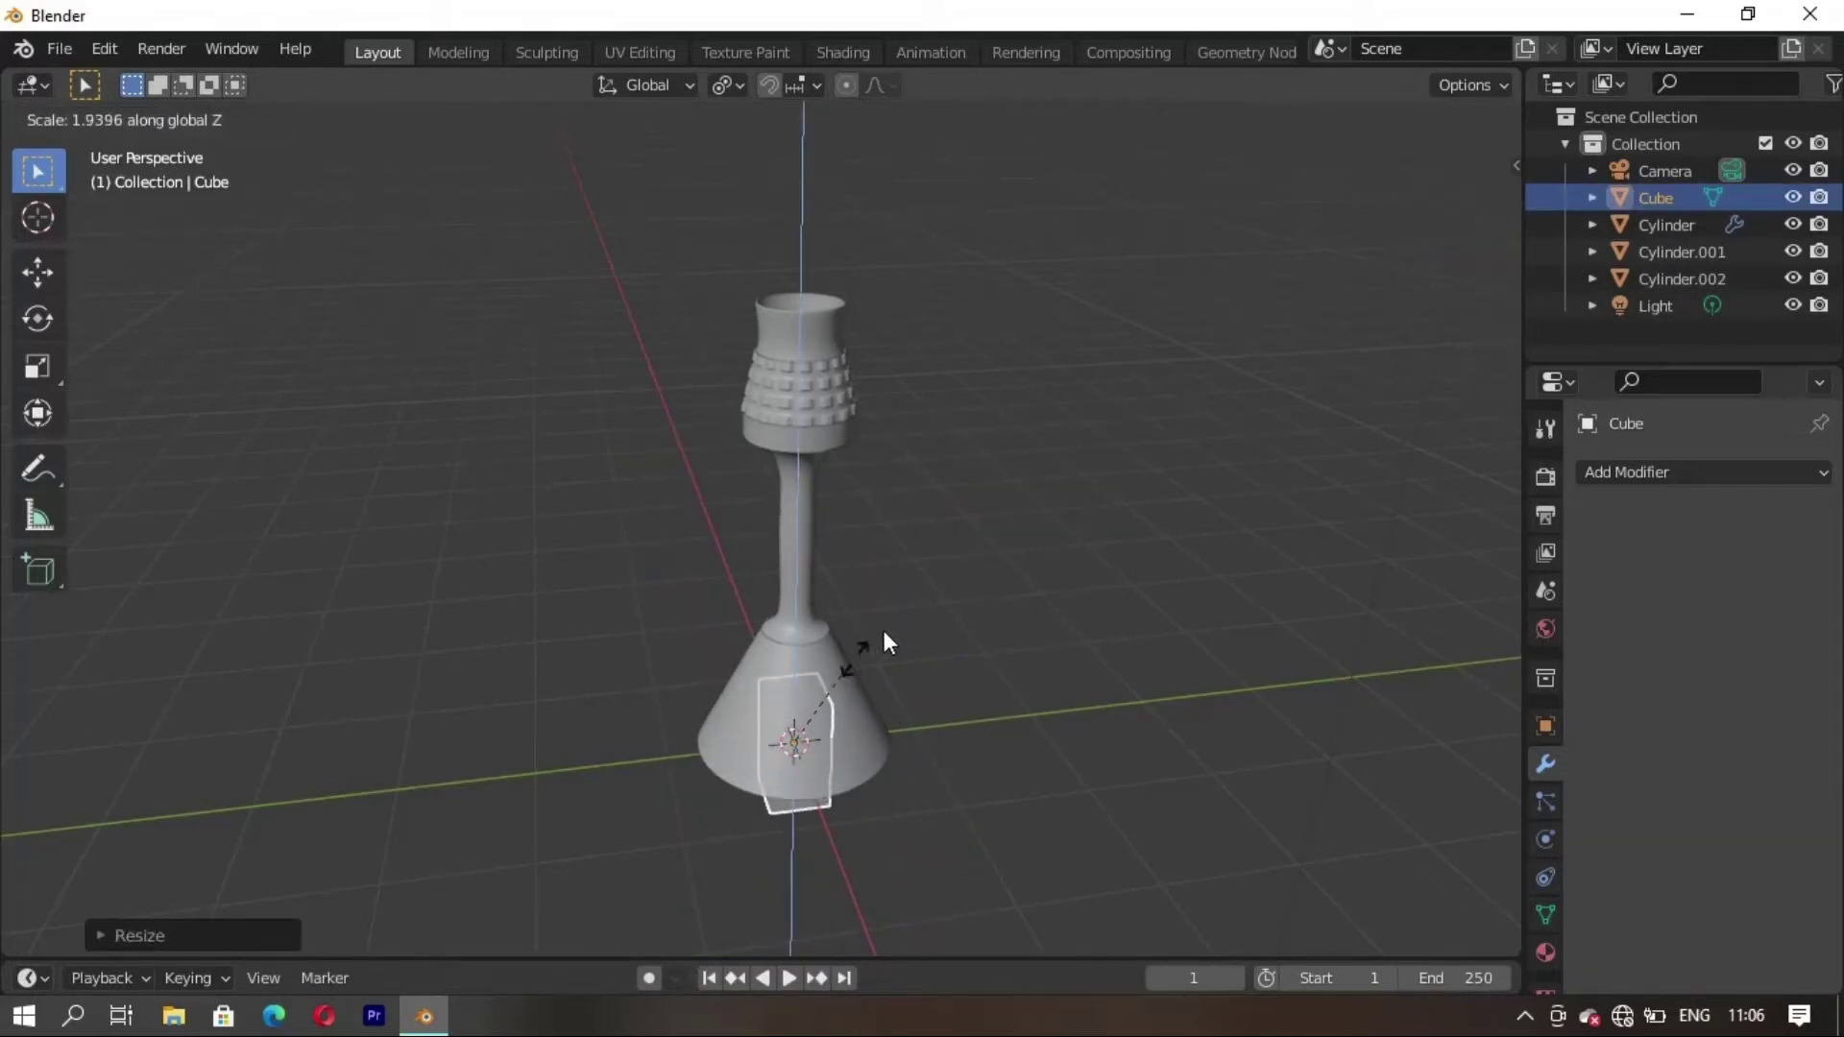
{"action": "left_click", "coordinate": [970, 572]}
{"action": "key", "text": "g"}
{"action": "key", "text": "z"}
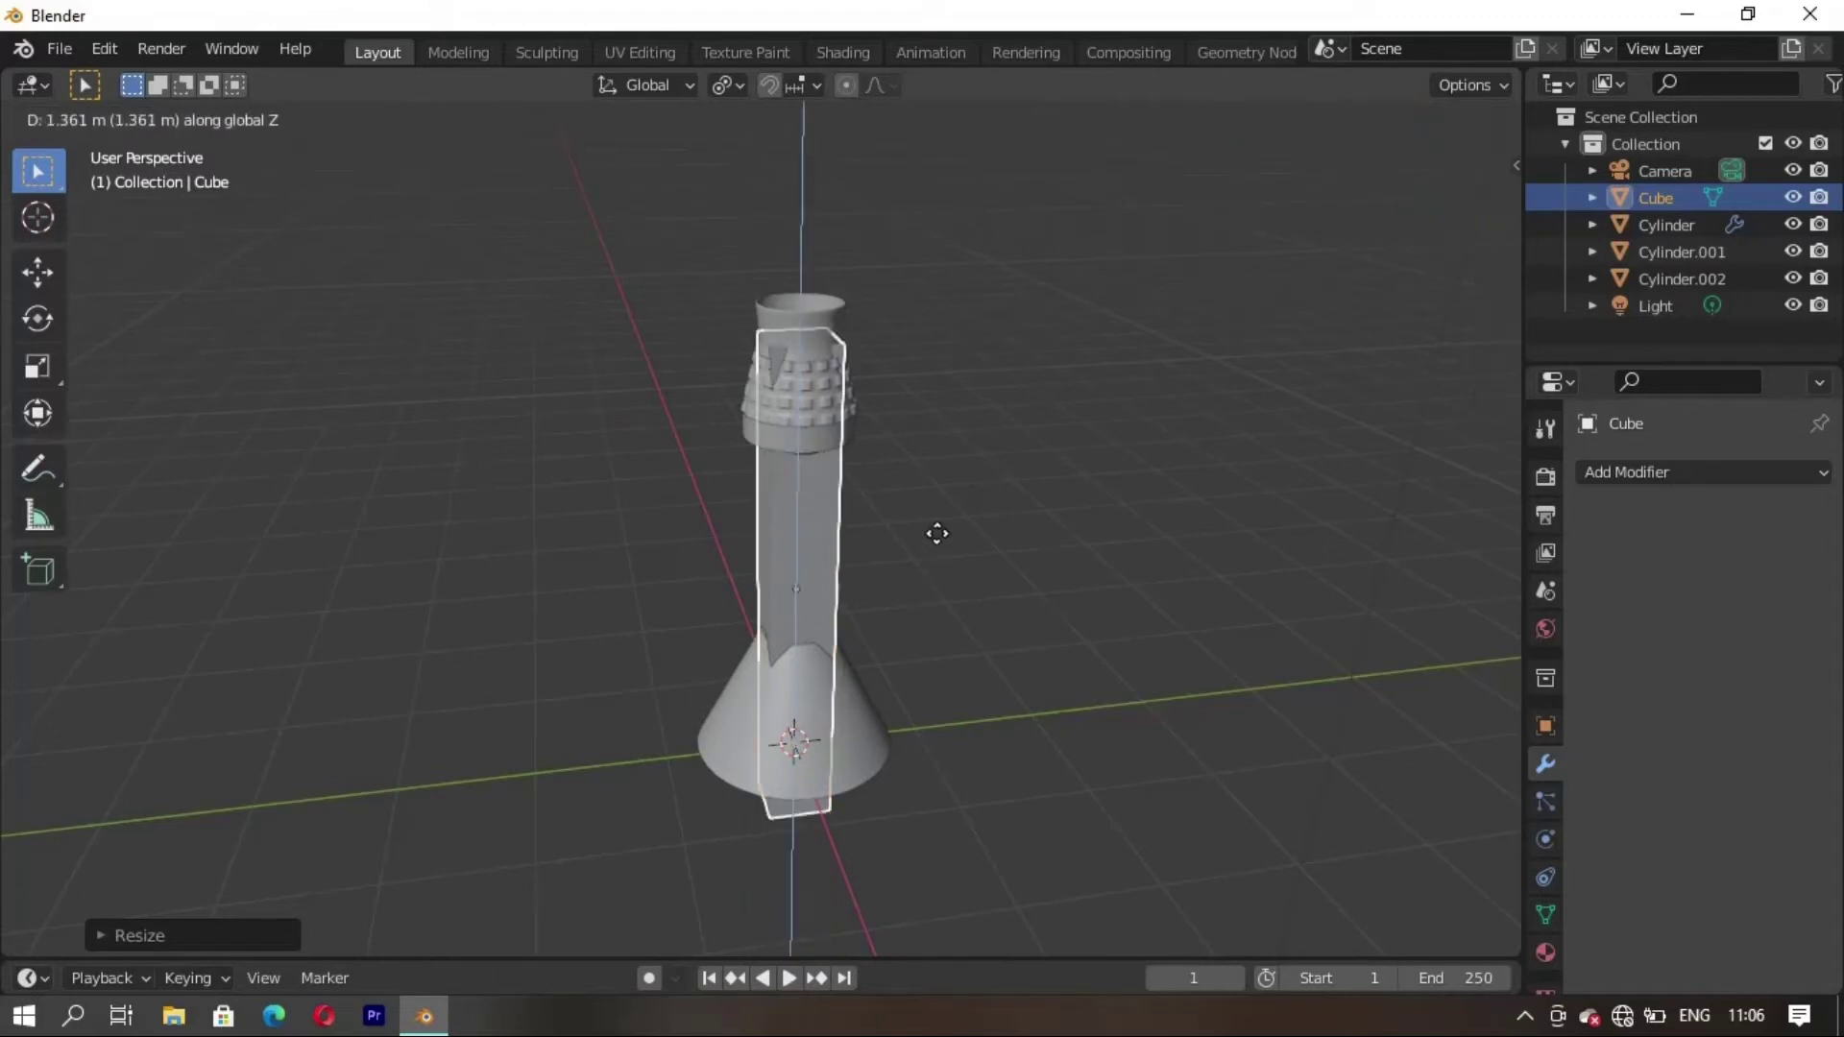
{"action": "left_click", "coordinate": [968, 366]}
Slim the rod further, stretch it taller along Z, and apply Shade Smooth
{"action": "key", "text": "s"}
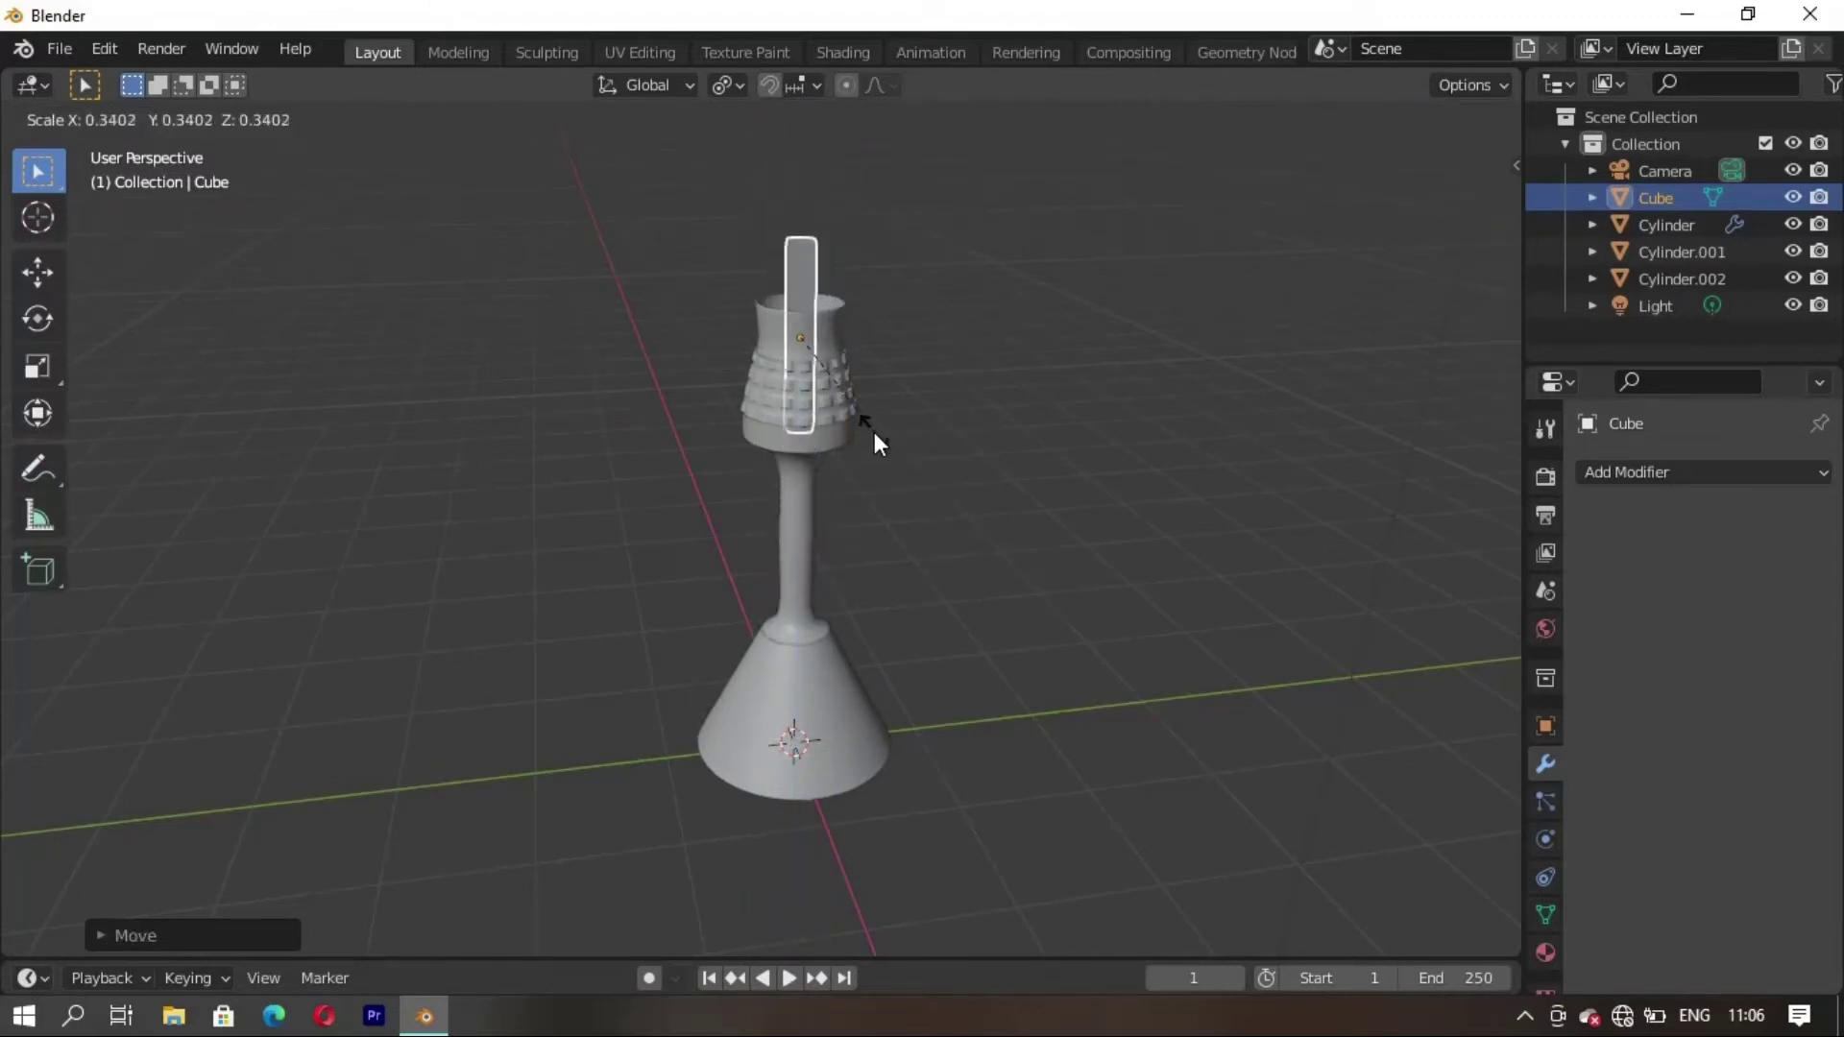
{"action": "left_click", "coordinate": [869, 430]}
{"action": "key", "text": "s"}
{"action": "key", "text": "z"}
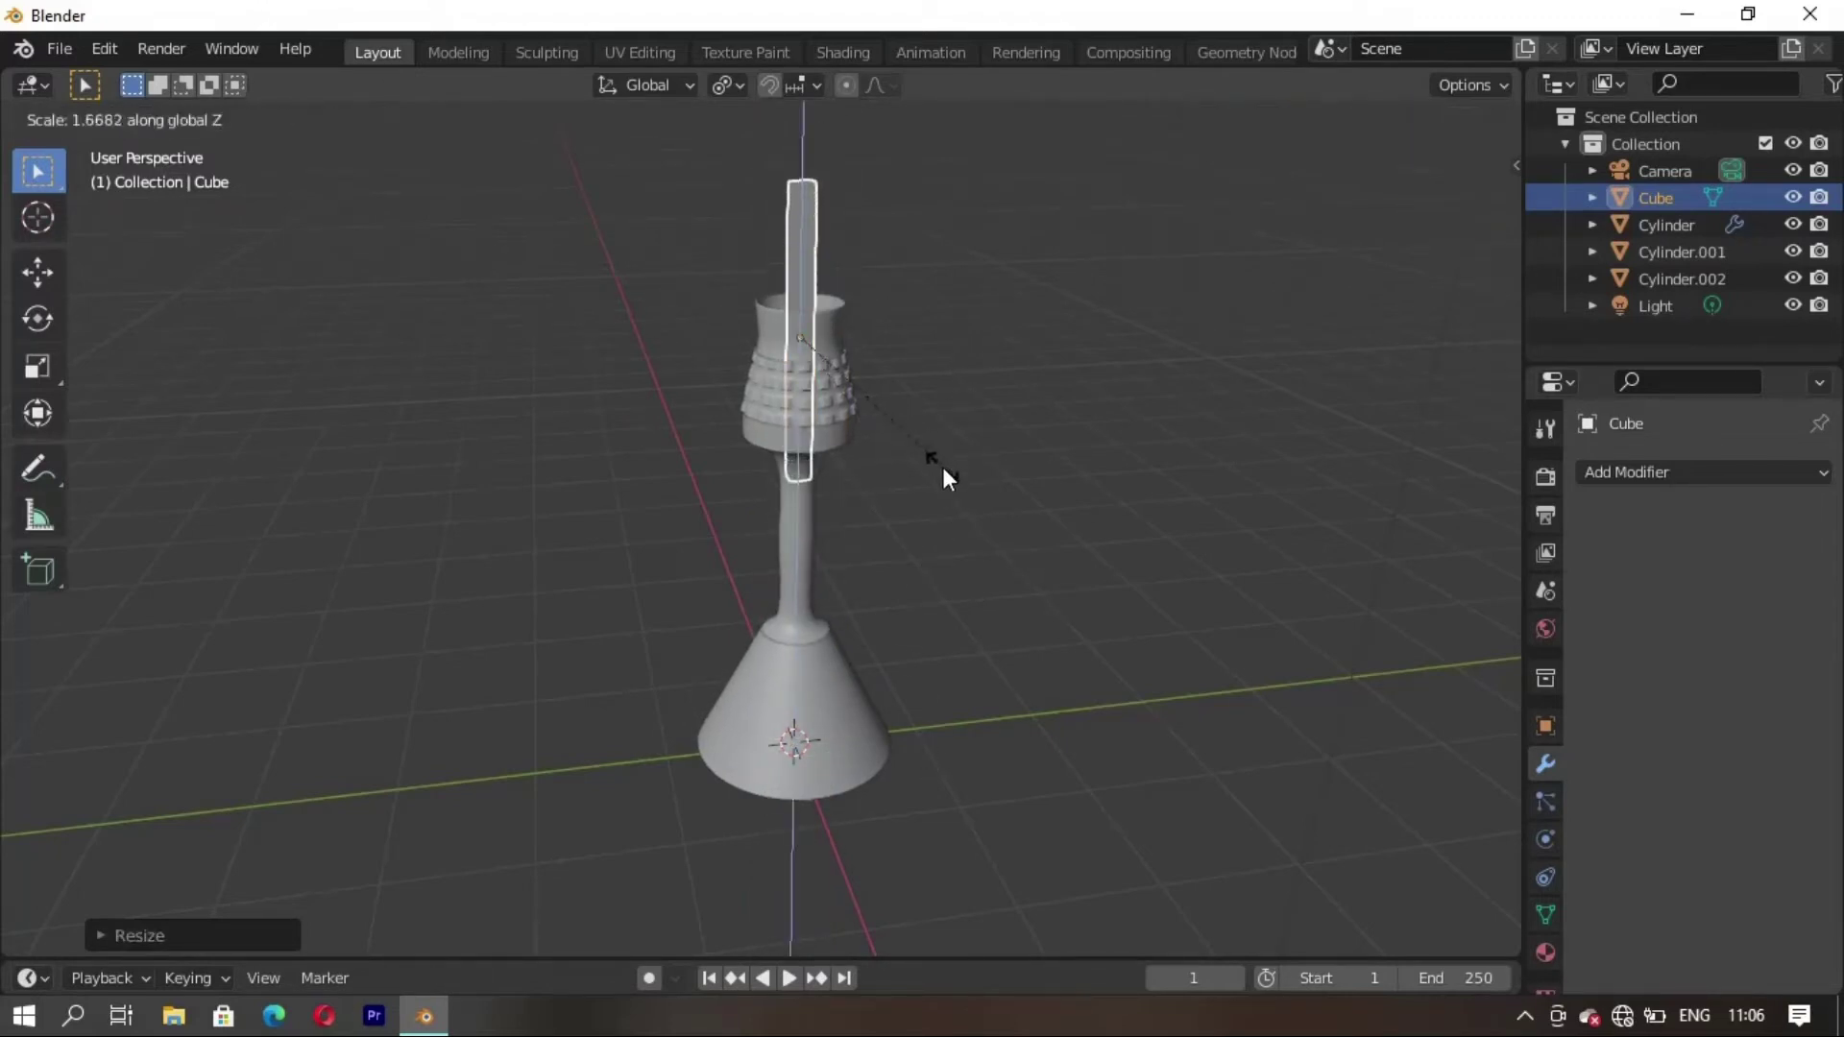
{"action": "left_click", "coordinate": [950, 524]}
{"action": "key", "text": "s"}
{"action": "left_click", "coordinate": [870, 544]}
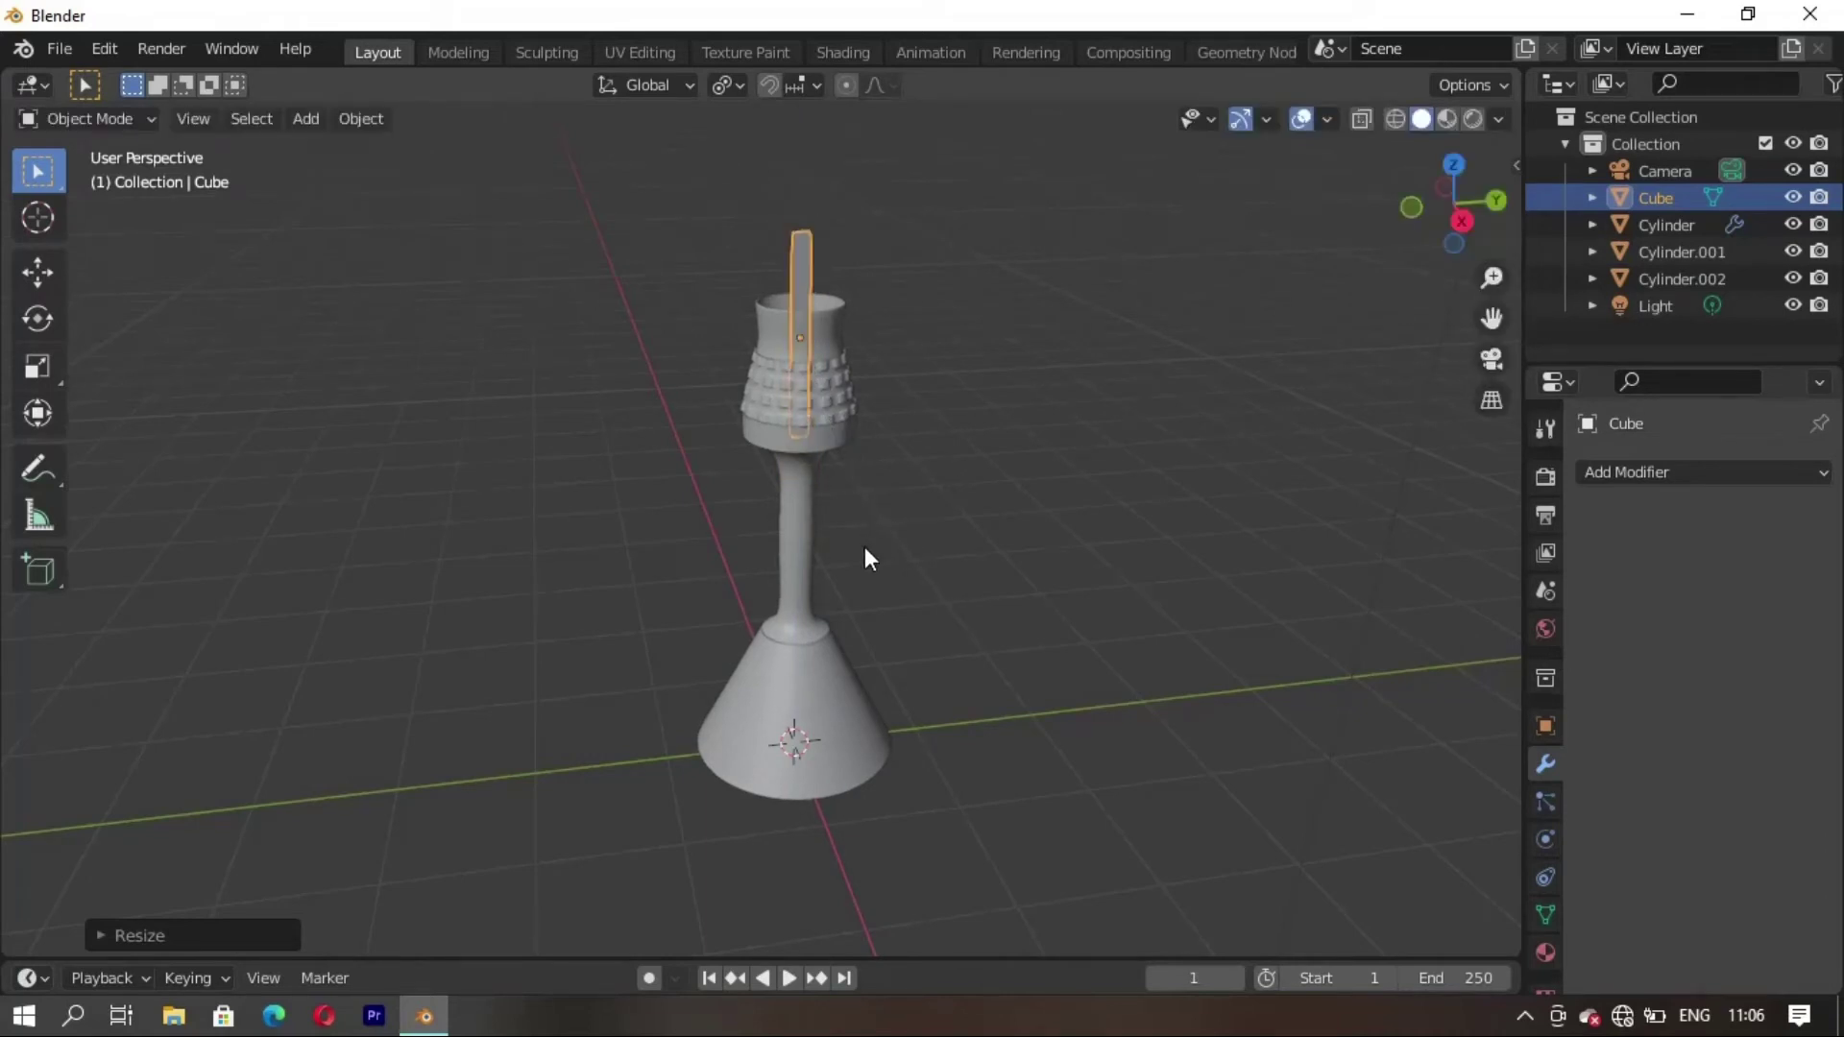
{"action": "mouse_move", "coordinate": [864, 545]}
{"action": "middle_mouse_down", "text": "shift"}
{"action": "mouse_move", "coordinate": [809, 740]}
{"action": "mouse_move", "coordinate": [1046, 487]}
{"action": "middle_mouse_up", "text": "shift"}
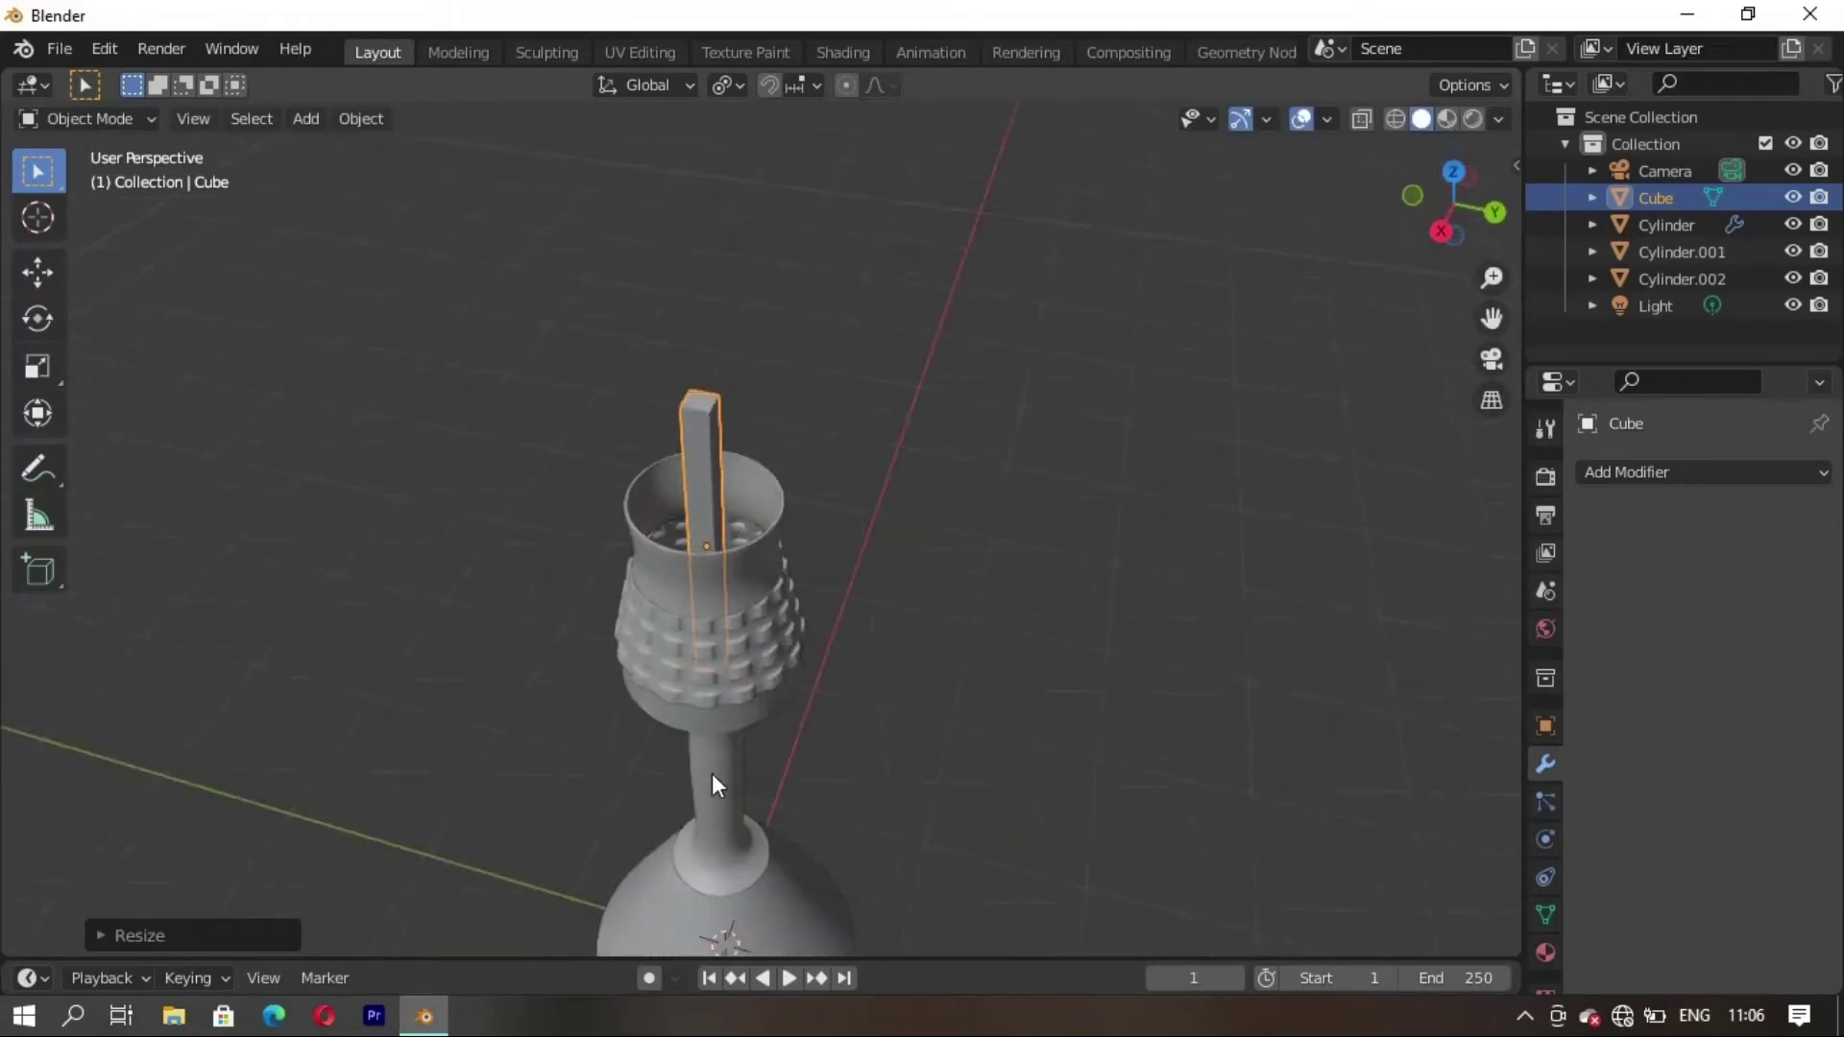
{"action": "right_click", "coordinate": [1056, 475]}
{"action": "left_click", "coordinate": [1075, 455]}
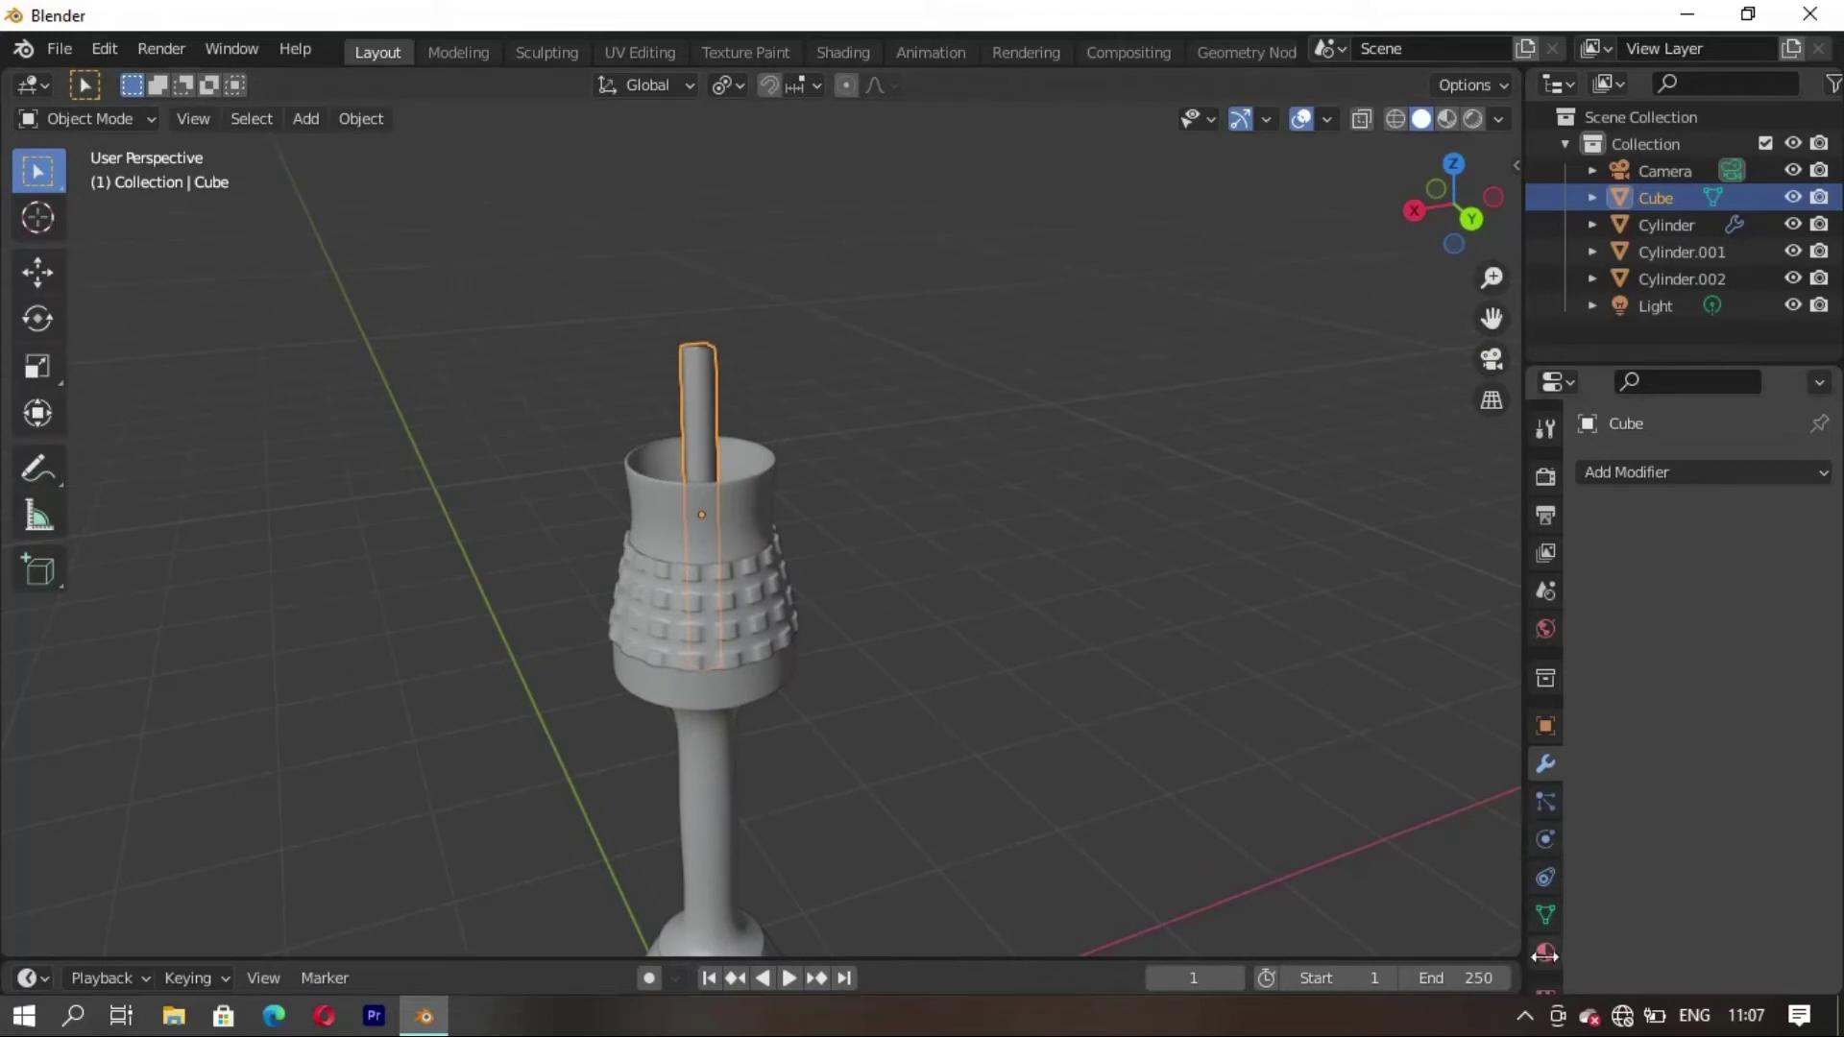
Enable Auto Smooth on the rod and add a Subdivision Surface modifier at viewport level 3
{"action": "left_click", "coordinate": [1546, 878]}
{"action": "scroll", "coordinate": [1652, 865], "scroll_direction": "down", "scroll_amount": 3}
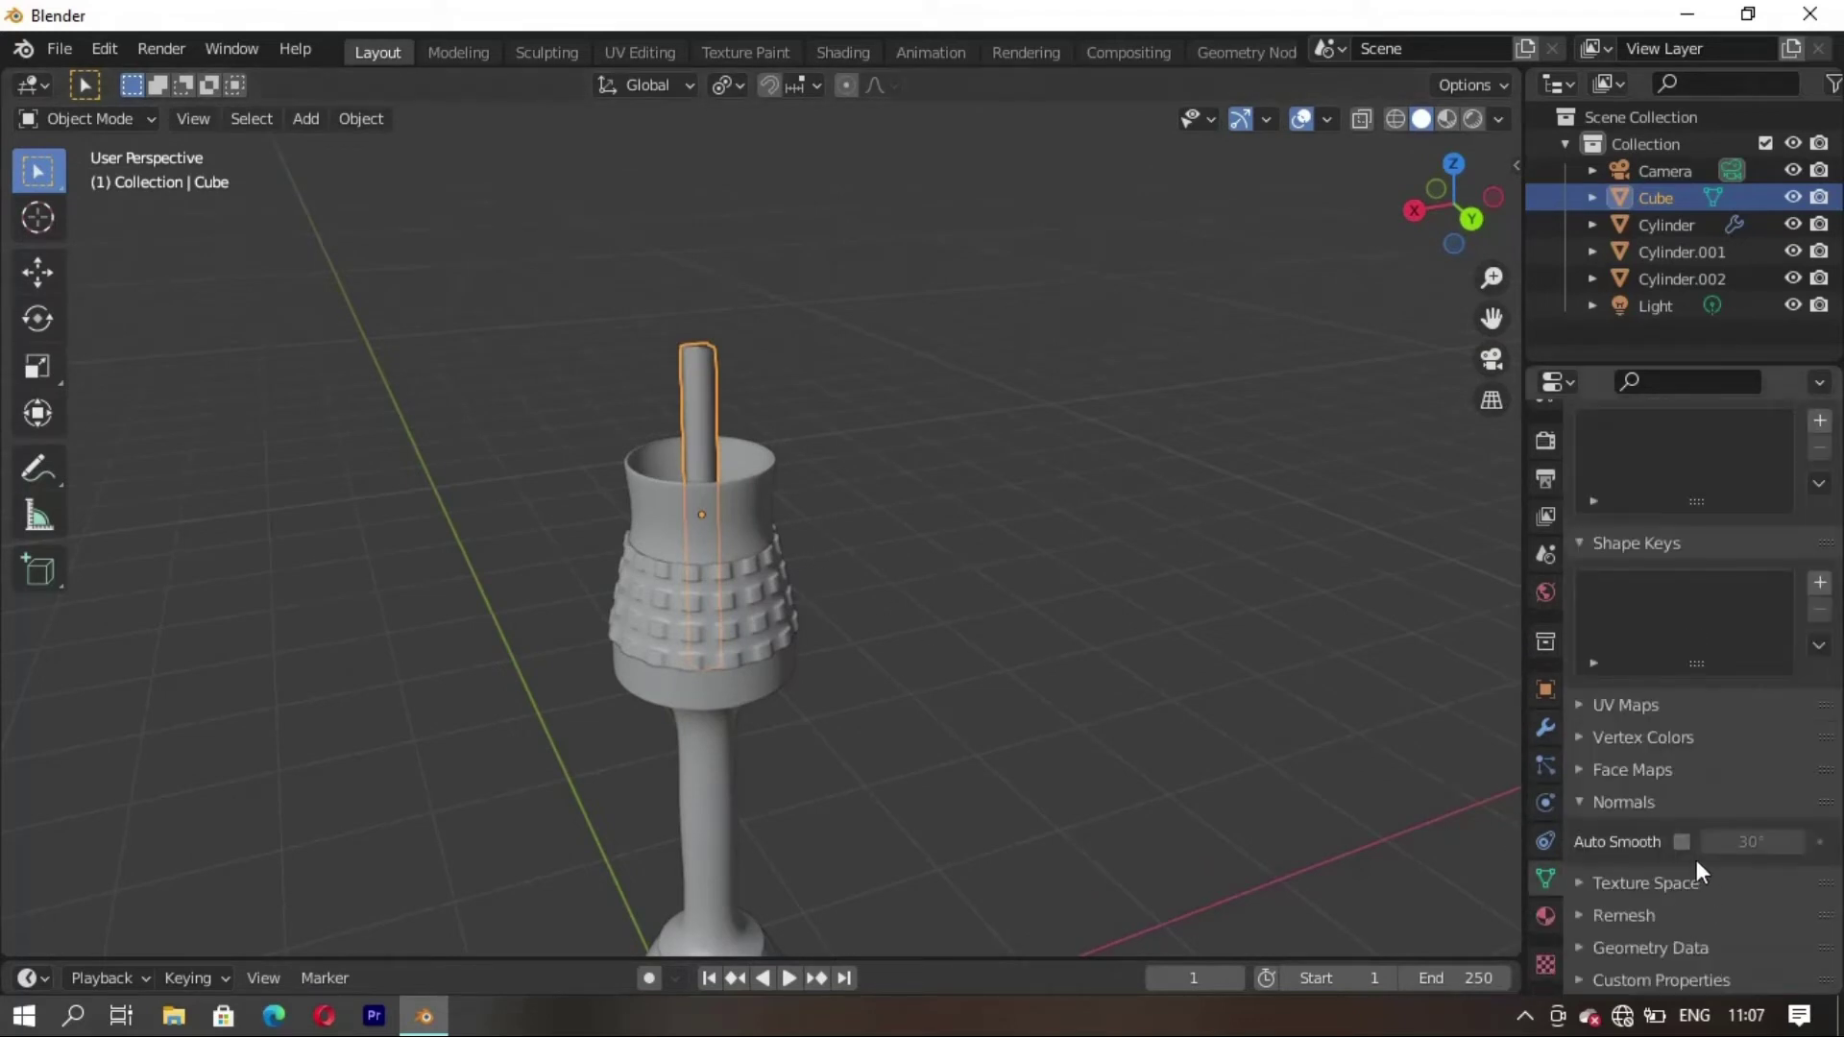
{"action": "left_click", "coordinate": [1681, 842]}
{"action": "left_click", "coordinate": [1546, 727]}
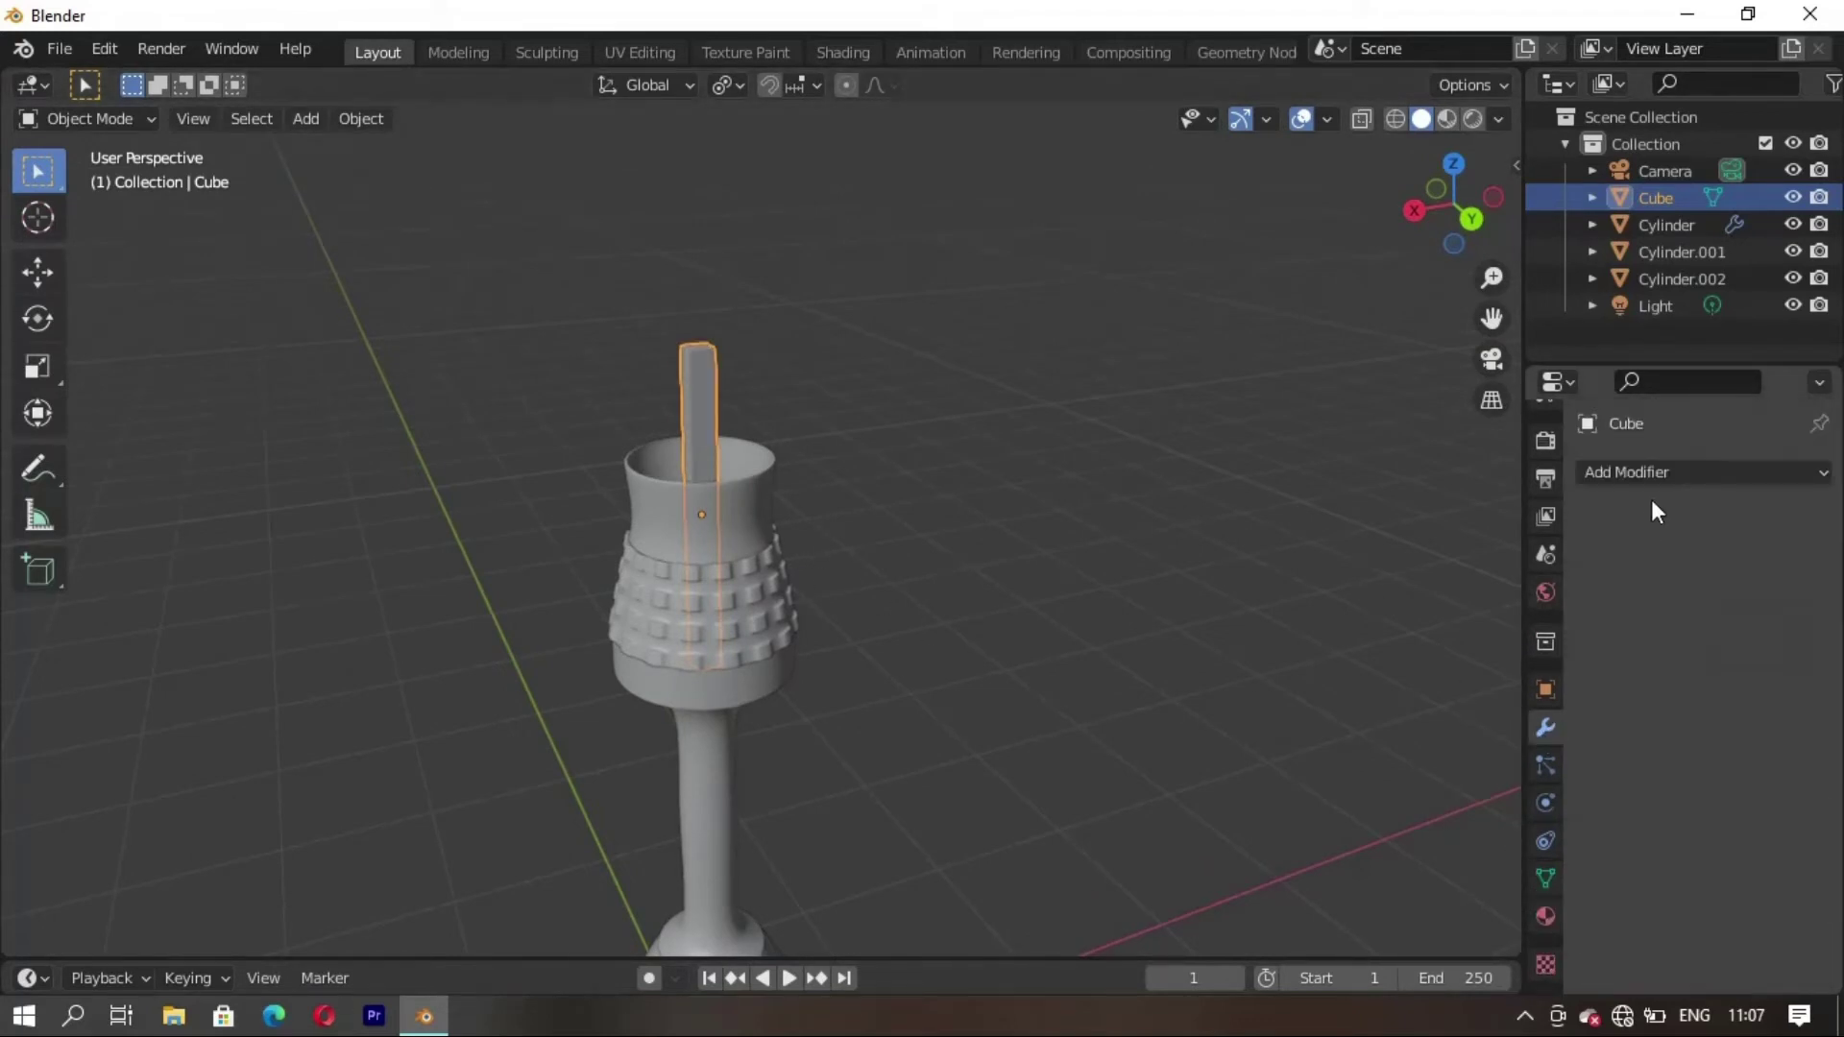
{"action": "left_click", "coordinate": [1652, 472]}
{"action": "scroll", "coordinate": [1332, 926], "scroll_direction": "down", "scroll_amount": 1}
{"action": "left_click", "coordinate": [1356, 920]}
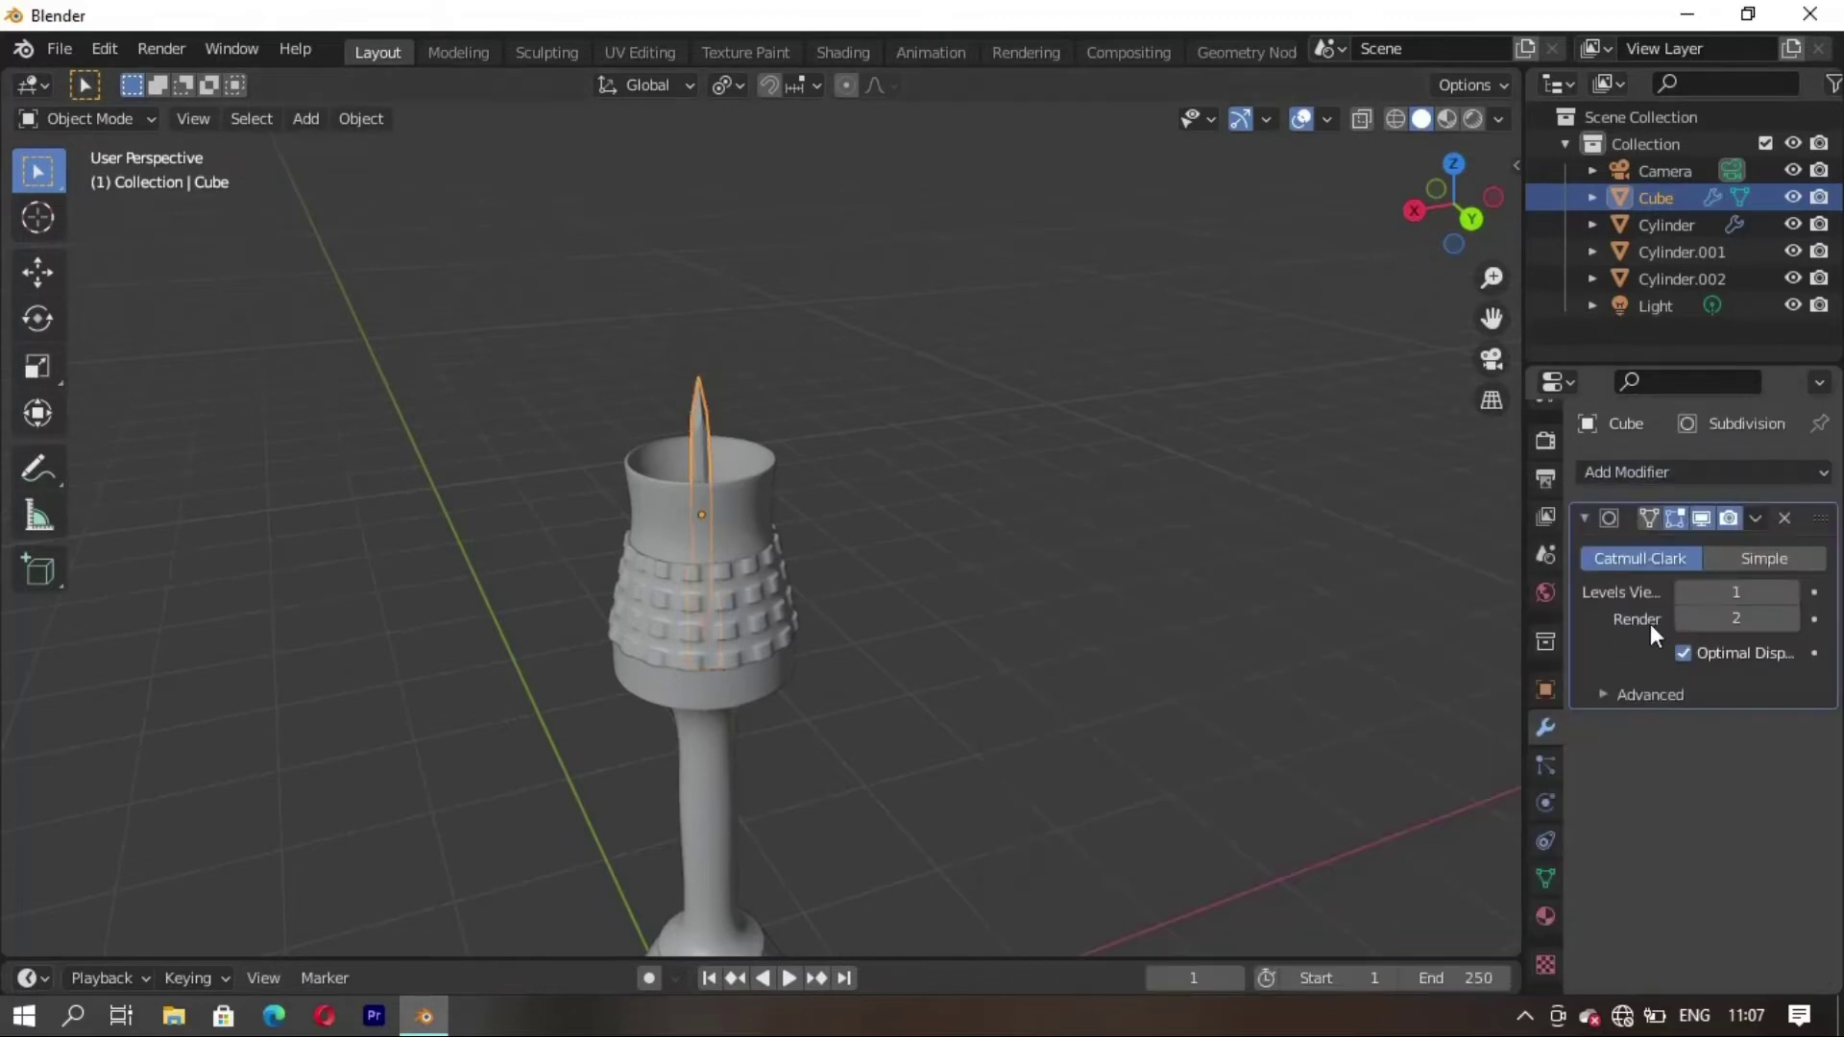
{"action": "left_click", "coordinate": [1793, 592]}
{"action": "left_click", "coordinate": [1792, 591]}
In Edit Mode, add two edge loops across the isolated rod and scale them along Z toward its ends
{"action": "key", "text": "Tab"}
{"action": "mouse_move", "coordinate": [828, 614]}
{"action": "middle_mouse_down"}
{"action": "mouse_move", "coordinate": [625, 625]}
{"action": "mouse_move", "coordinate": [652, 599]}
{"action": "middle_mouse_up"}
{"action": "key", "text": "KP_Divide"}
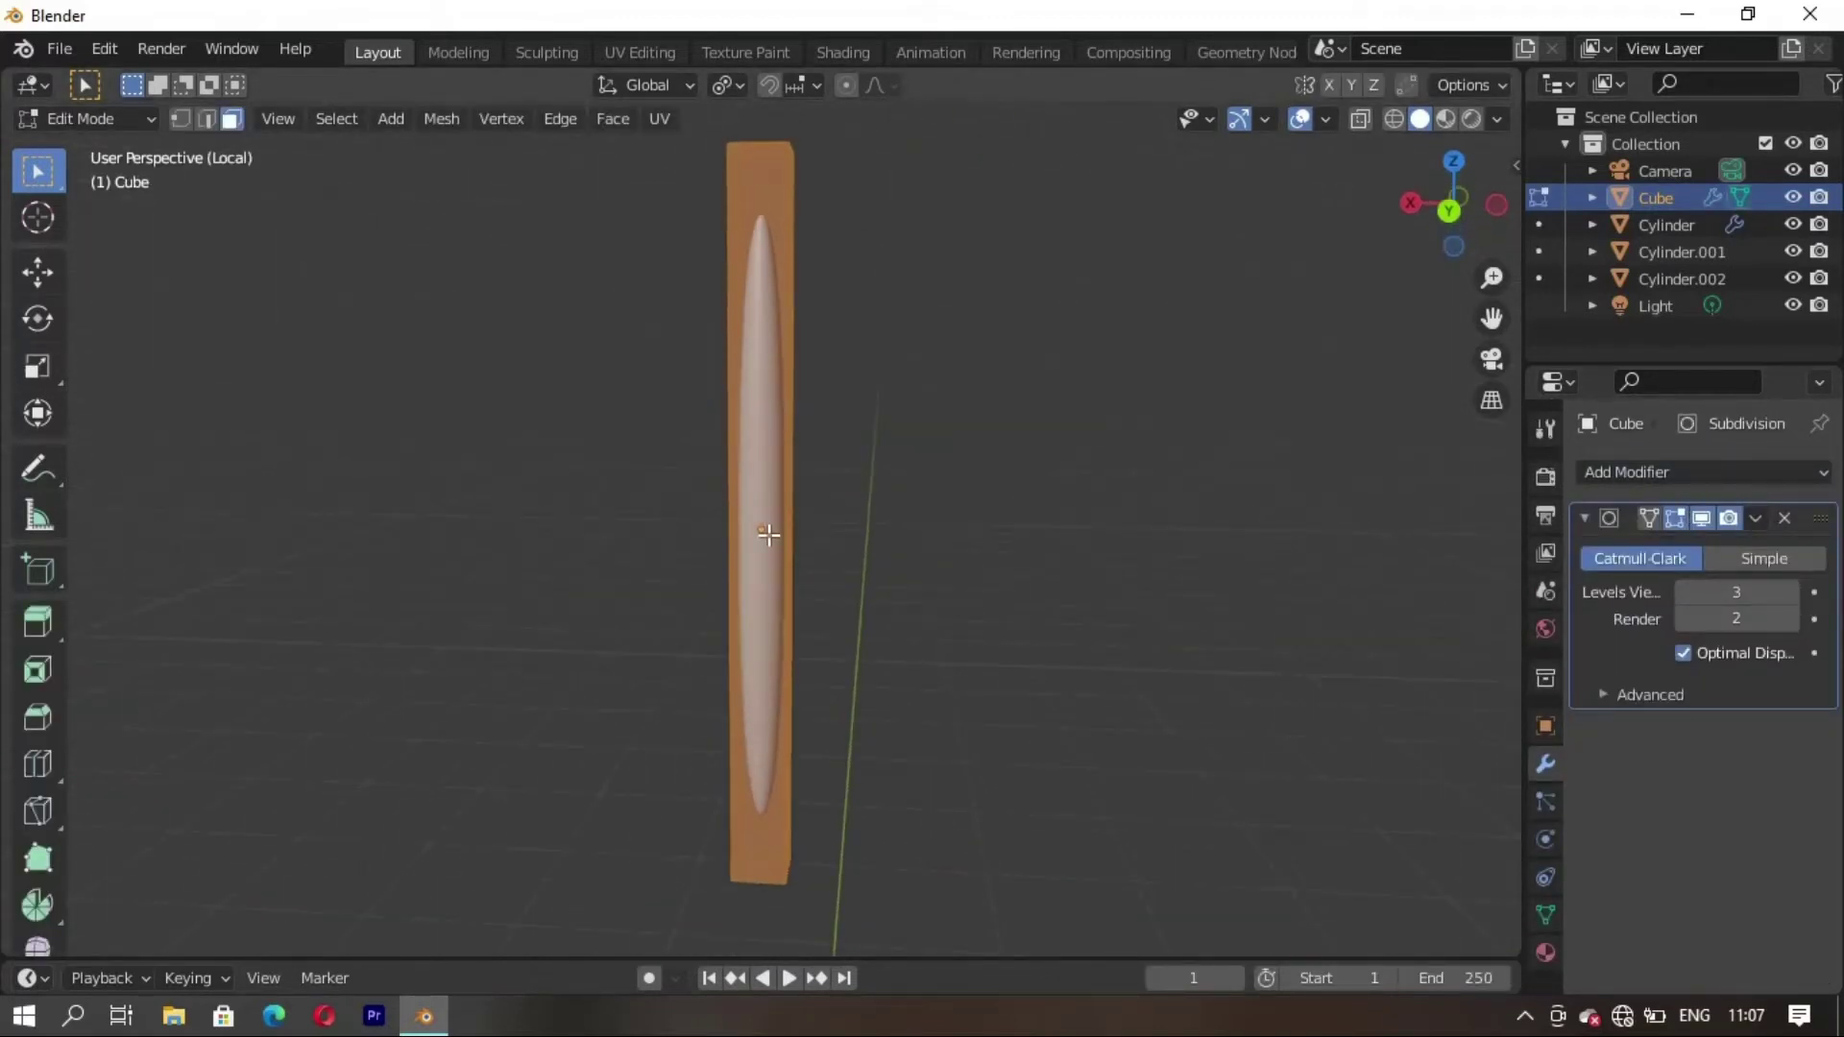
{"action": "left_click", "coordinate": [768, 535]}
{"action": "right_click", "coordinate": [763, 529]}
{"action": "key", "text": "s"}
{"action": "key", "text": "z"}
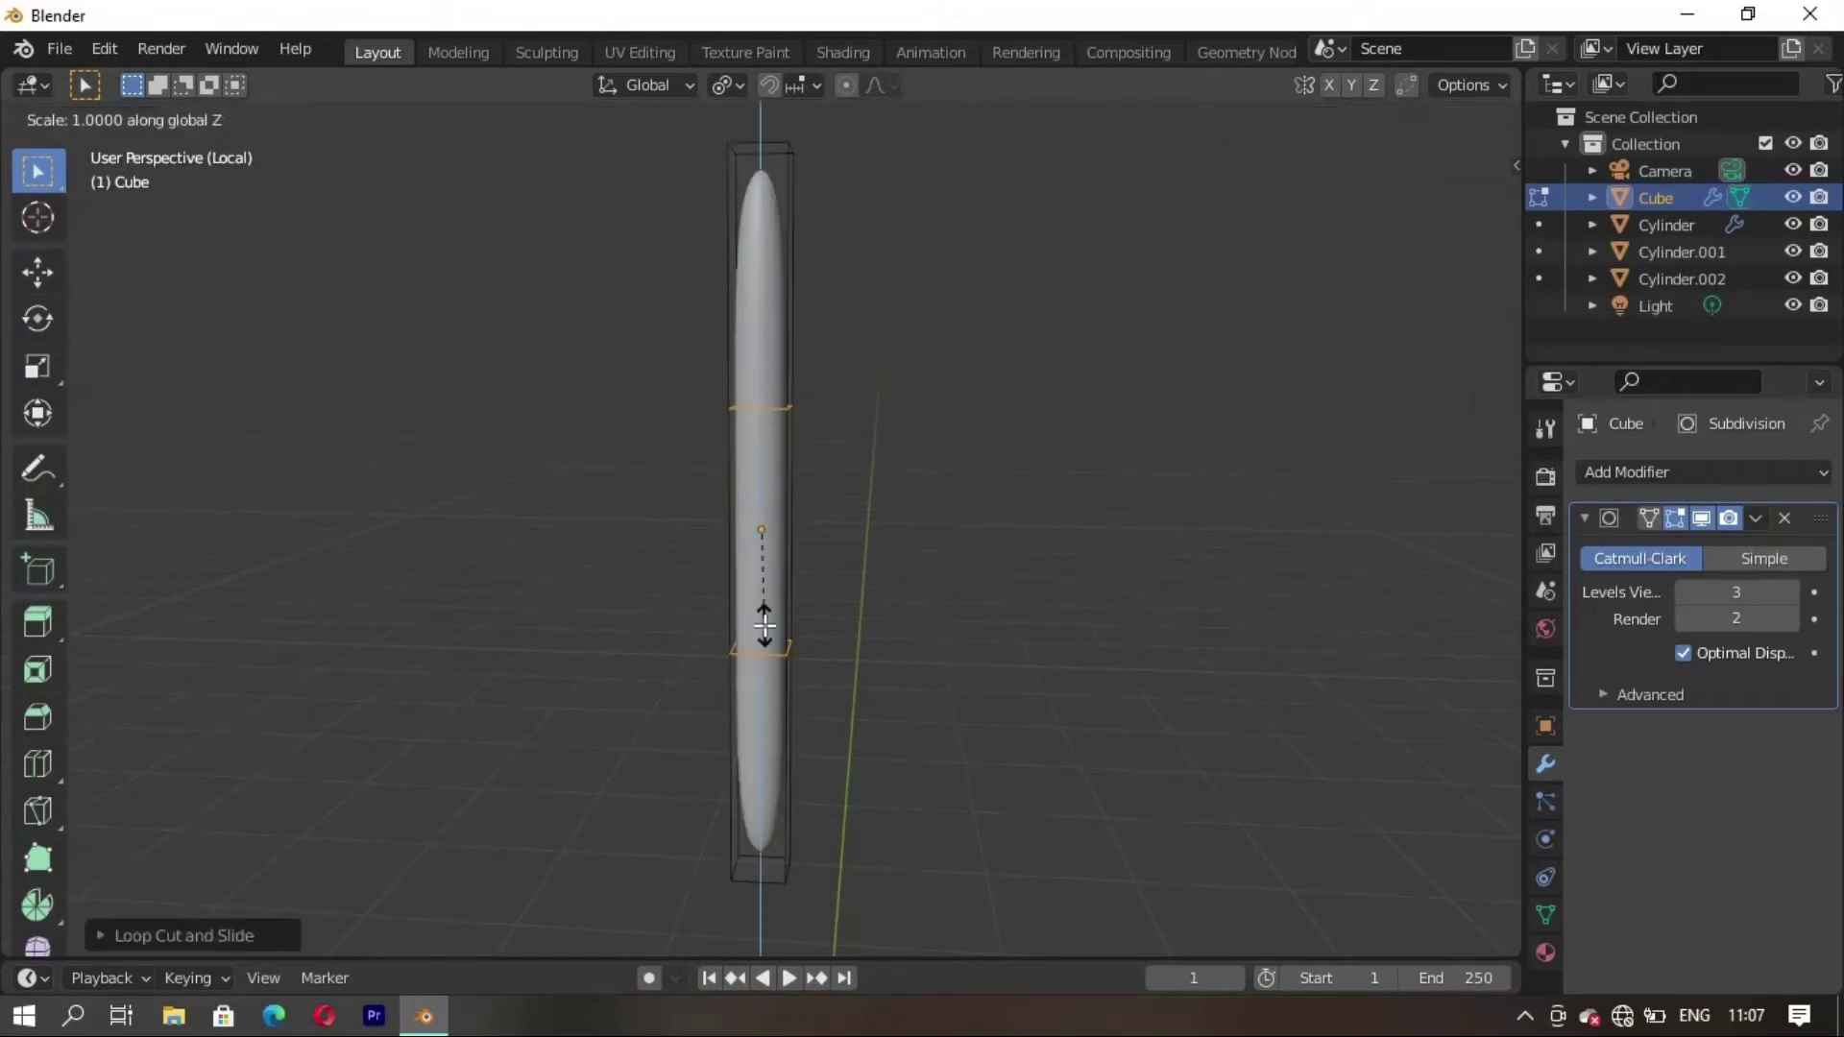
{"action": "left_click", "coordinate": [788, 946]}
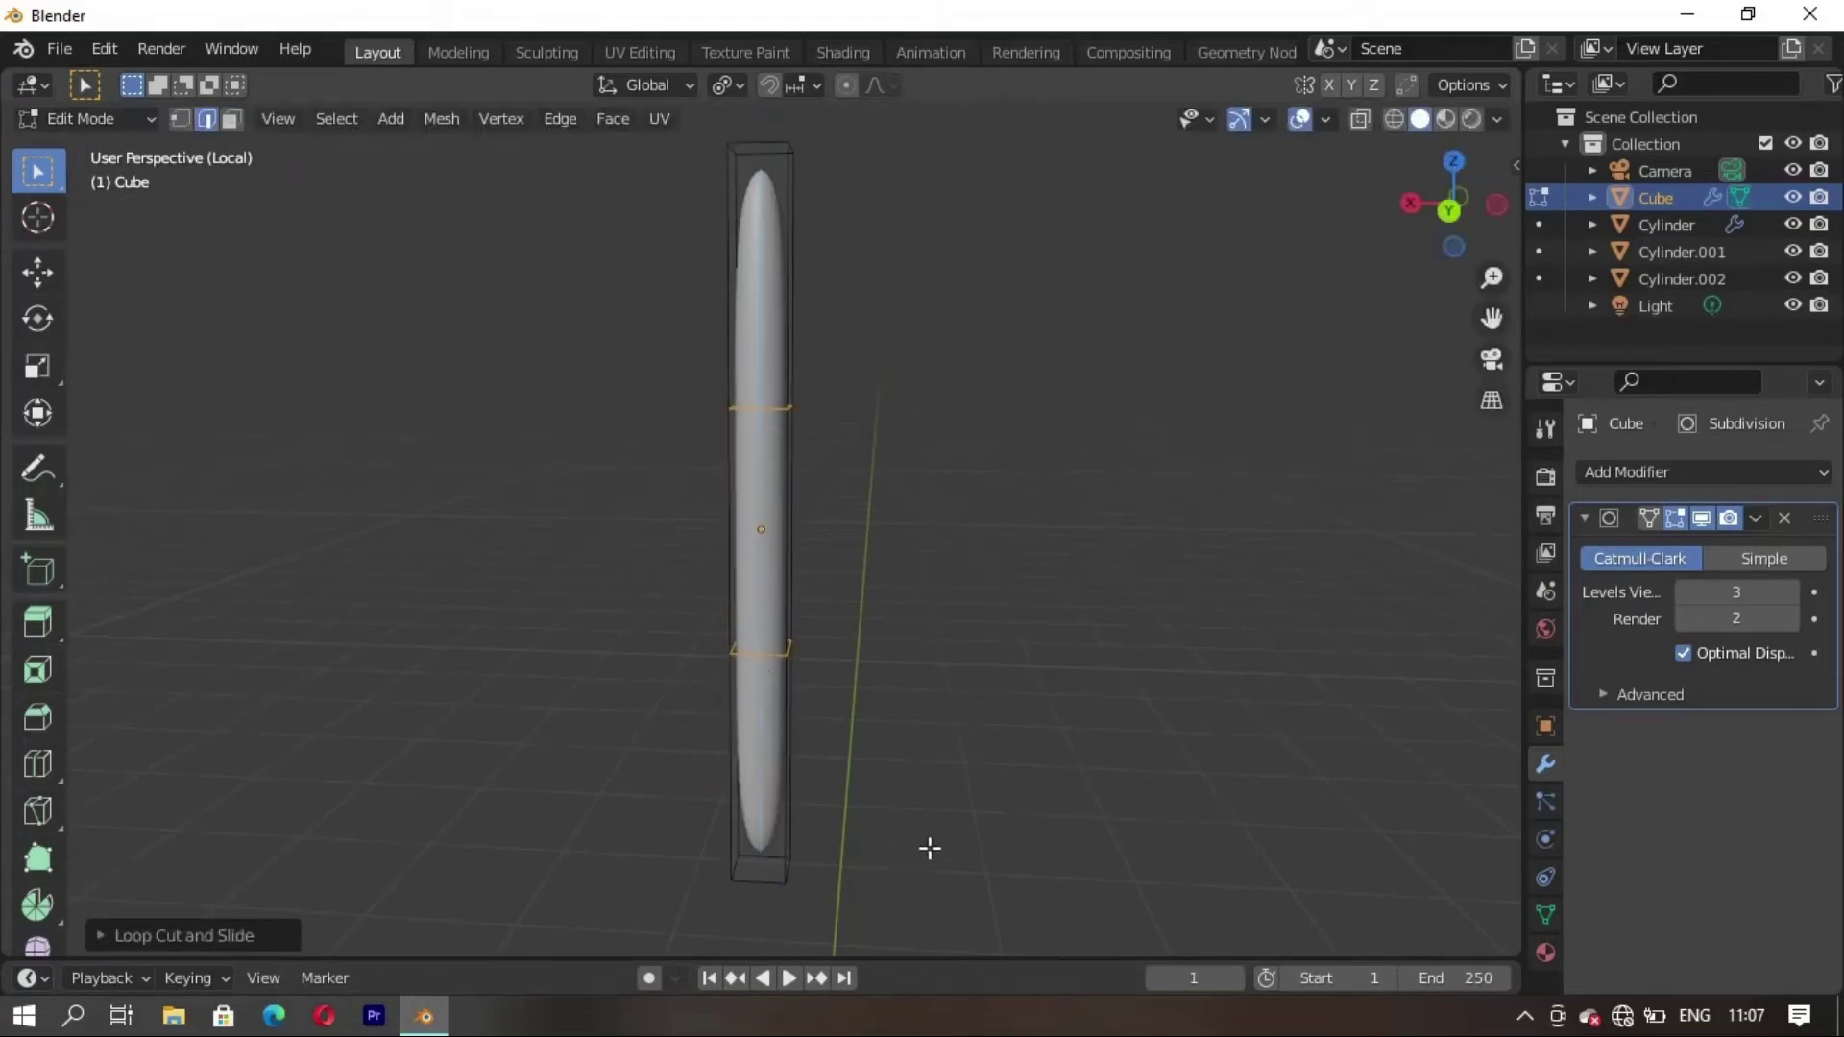
Try extra loop cuts near the rod's top and bottom, undoing the last one
{"action": "key", "text": "a"}
{"action": "key", "text": "ctrl+r"}
{"action": "left_click", "coordinate": [775, 496]}
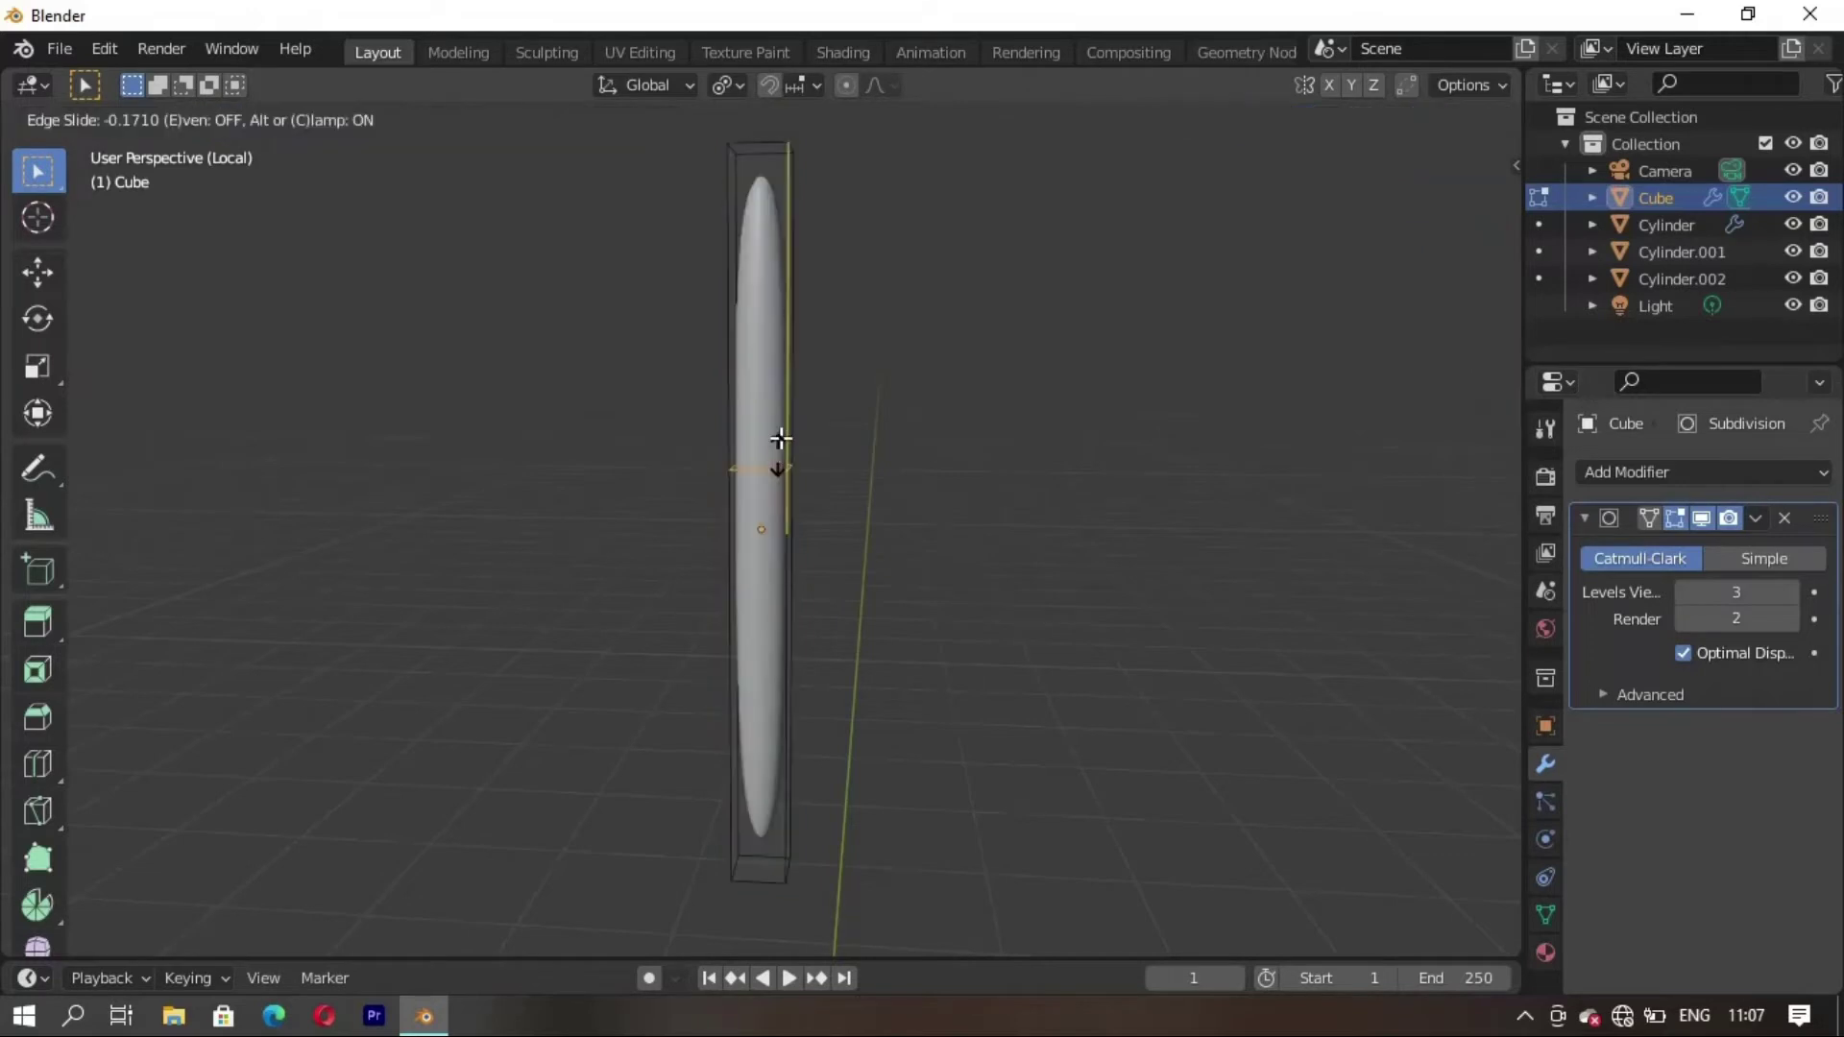
{"action": "left_click", "coordinate": [851, 197]}
{"action": "key", "text": "ctrl+z"}
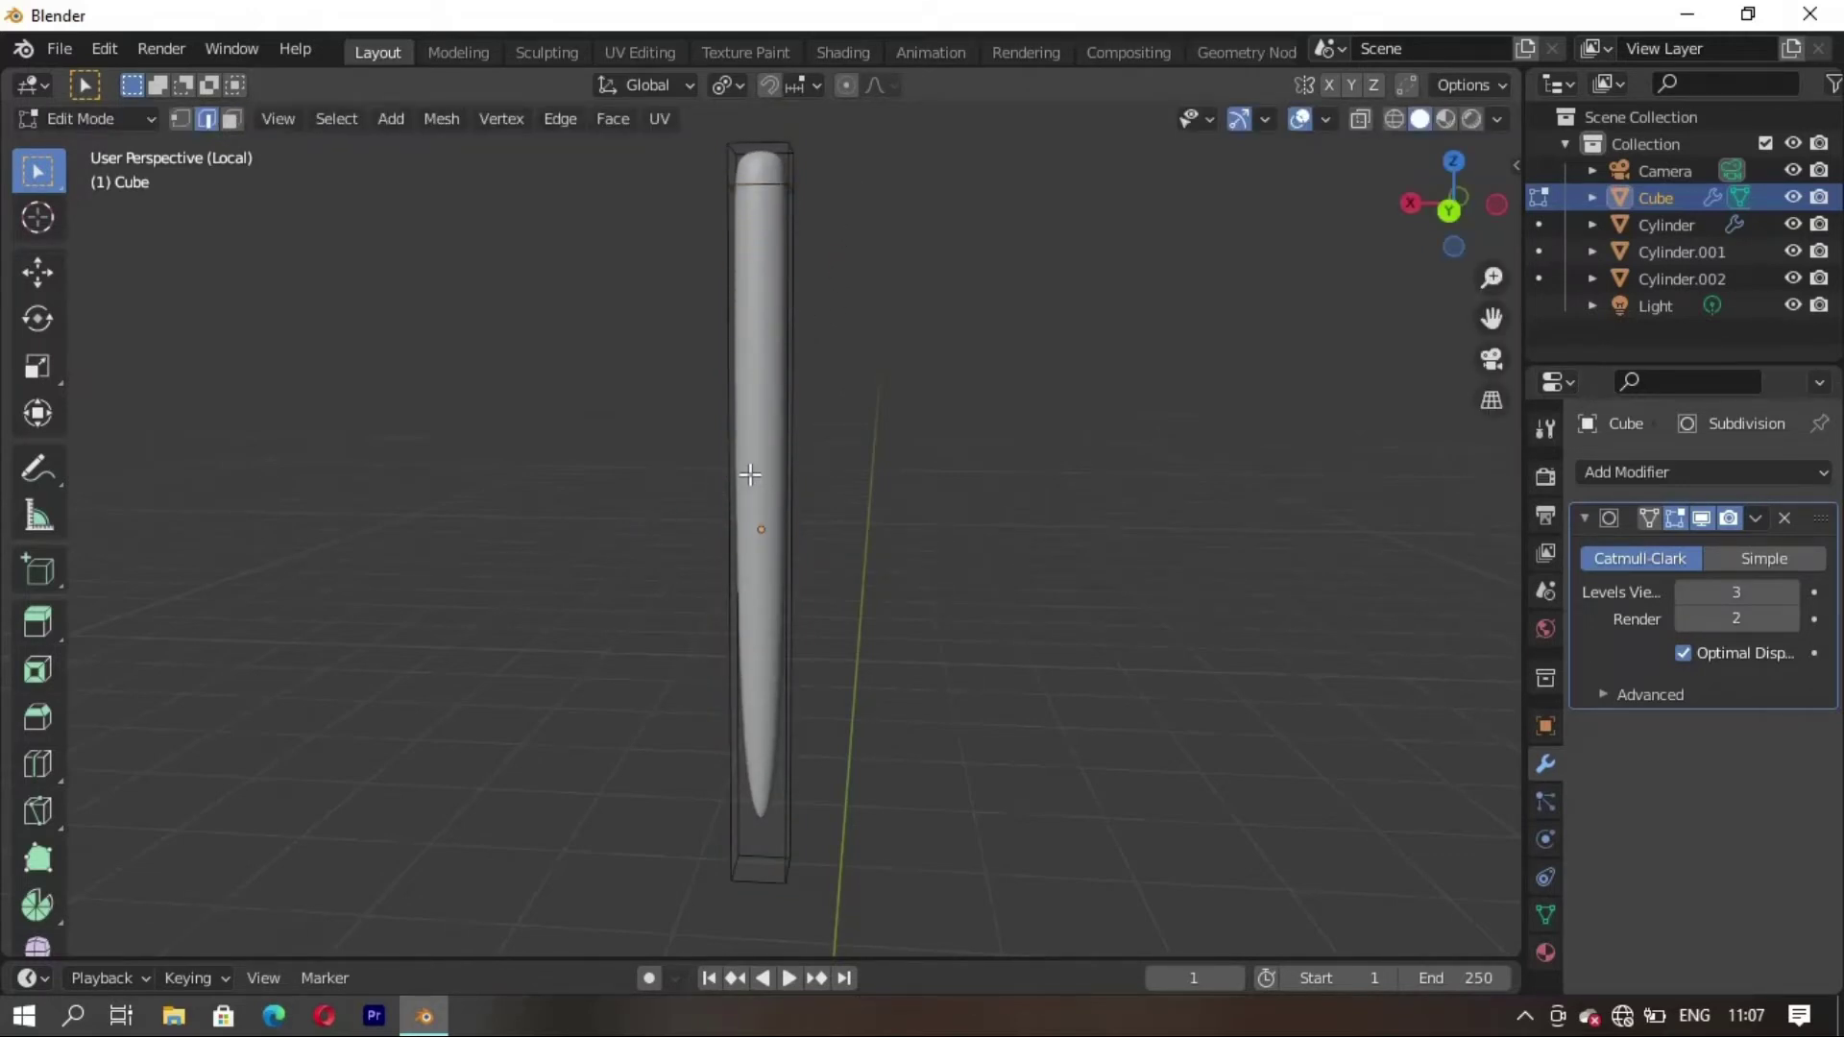
{"action": "left_click", "coordinate": [760, 548]}
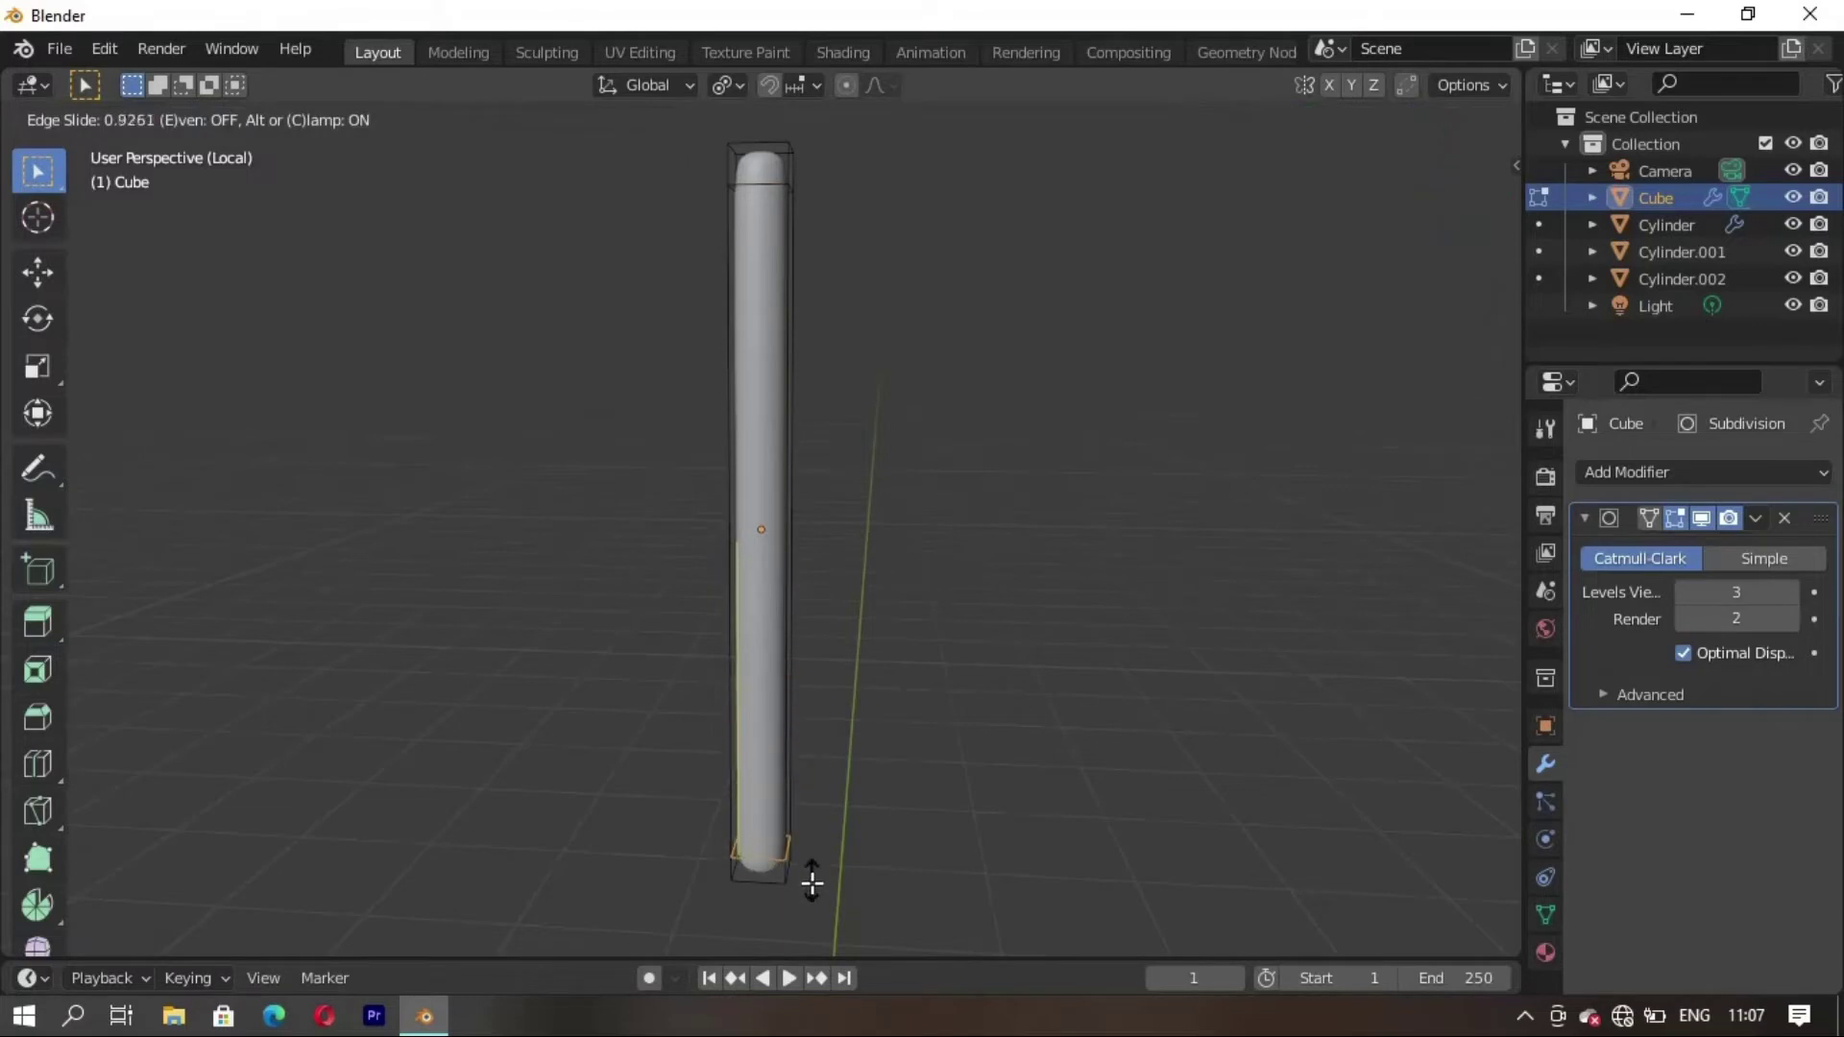
{"action": "left_click", "coordinate": [813, 893]}
{"action": "key", "text": "ctrl+z"}
{"action": "mouse_move", "coordinate": [844, 893]}
{"action": "middle_mouse_down"}
{"action": "mouse_move", "coordinate": [452, 840]}
{"action": "mouse_move", "coordinate": [616, 778]}
{"action": "mouse_move", "coordinate": [1004, 687]}
{"action": "middle_mouse_up"}
Exit Edit Mode, restore the full lamp view, and raise the rod vertically along Z
{"action": "key", "text": "Tab"}
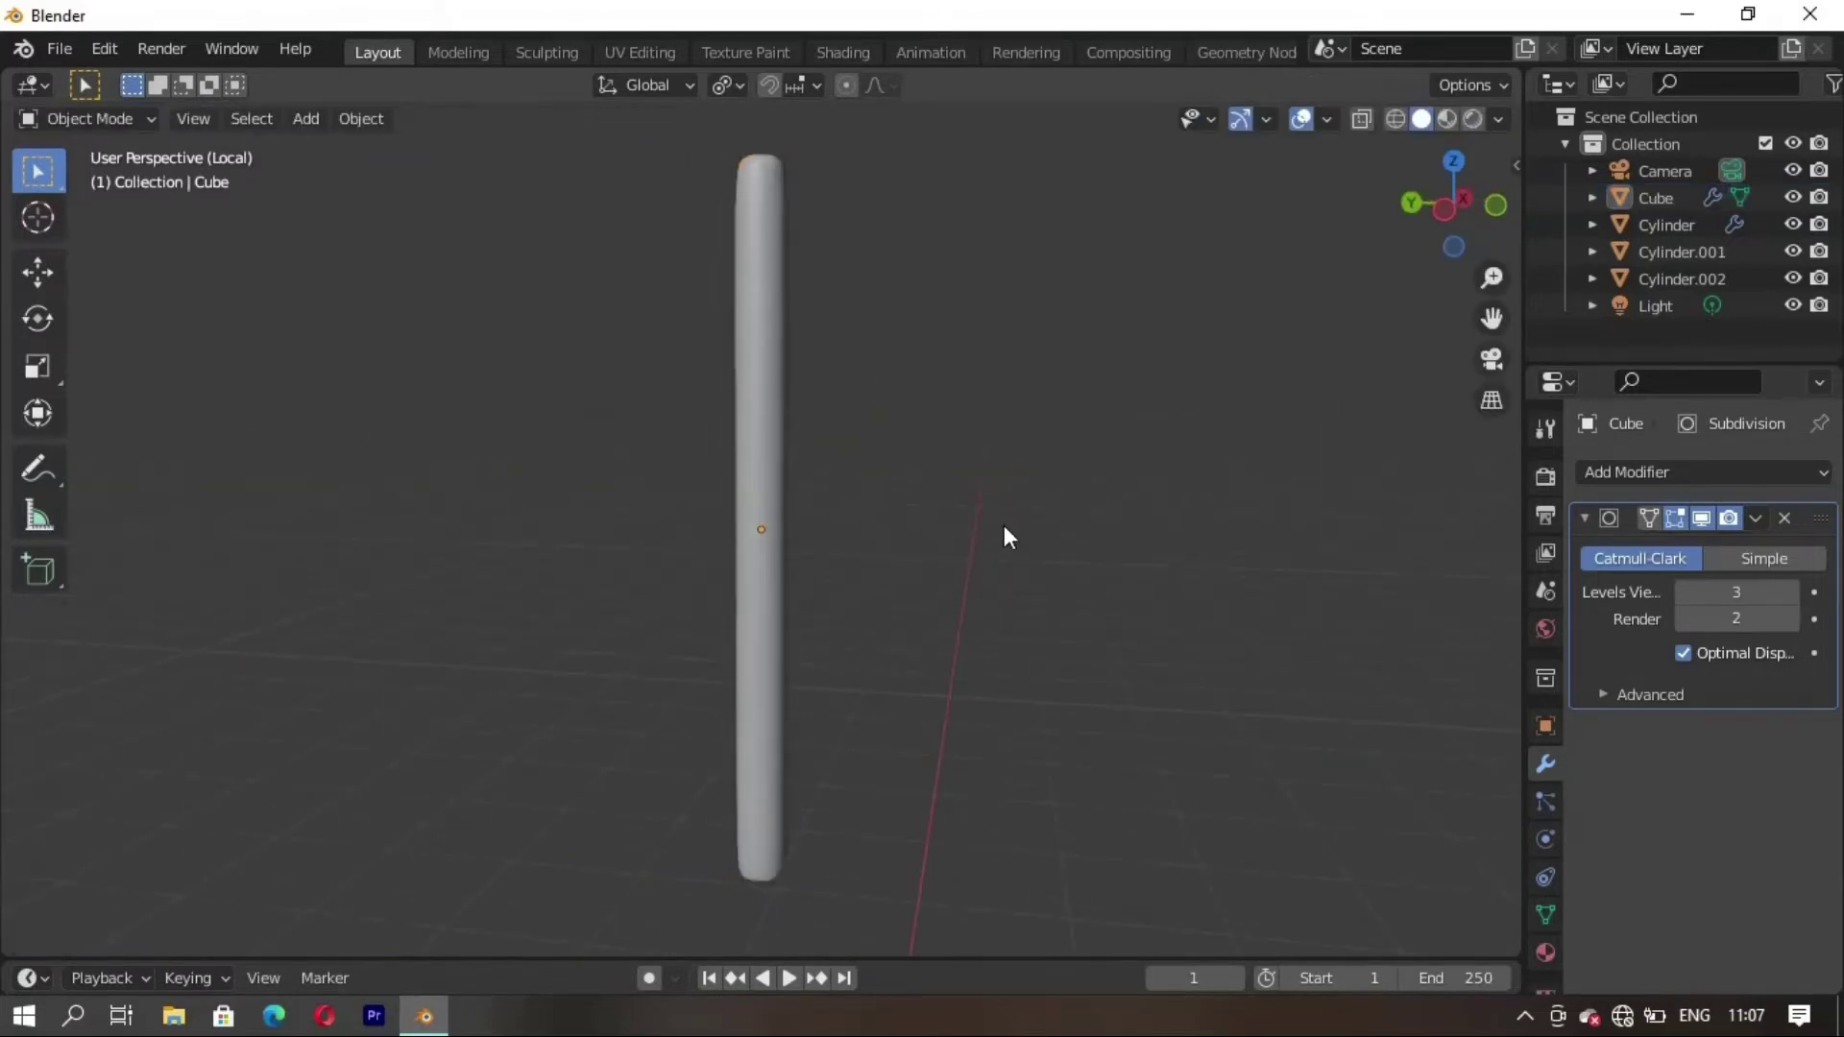
{"action": "middle_click_drag", "start_coordinate": [812, 604], "coordinate": [625, 620]}
{"action": "key", "text": "KP_Divide"}
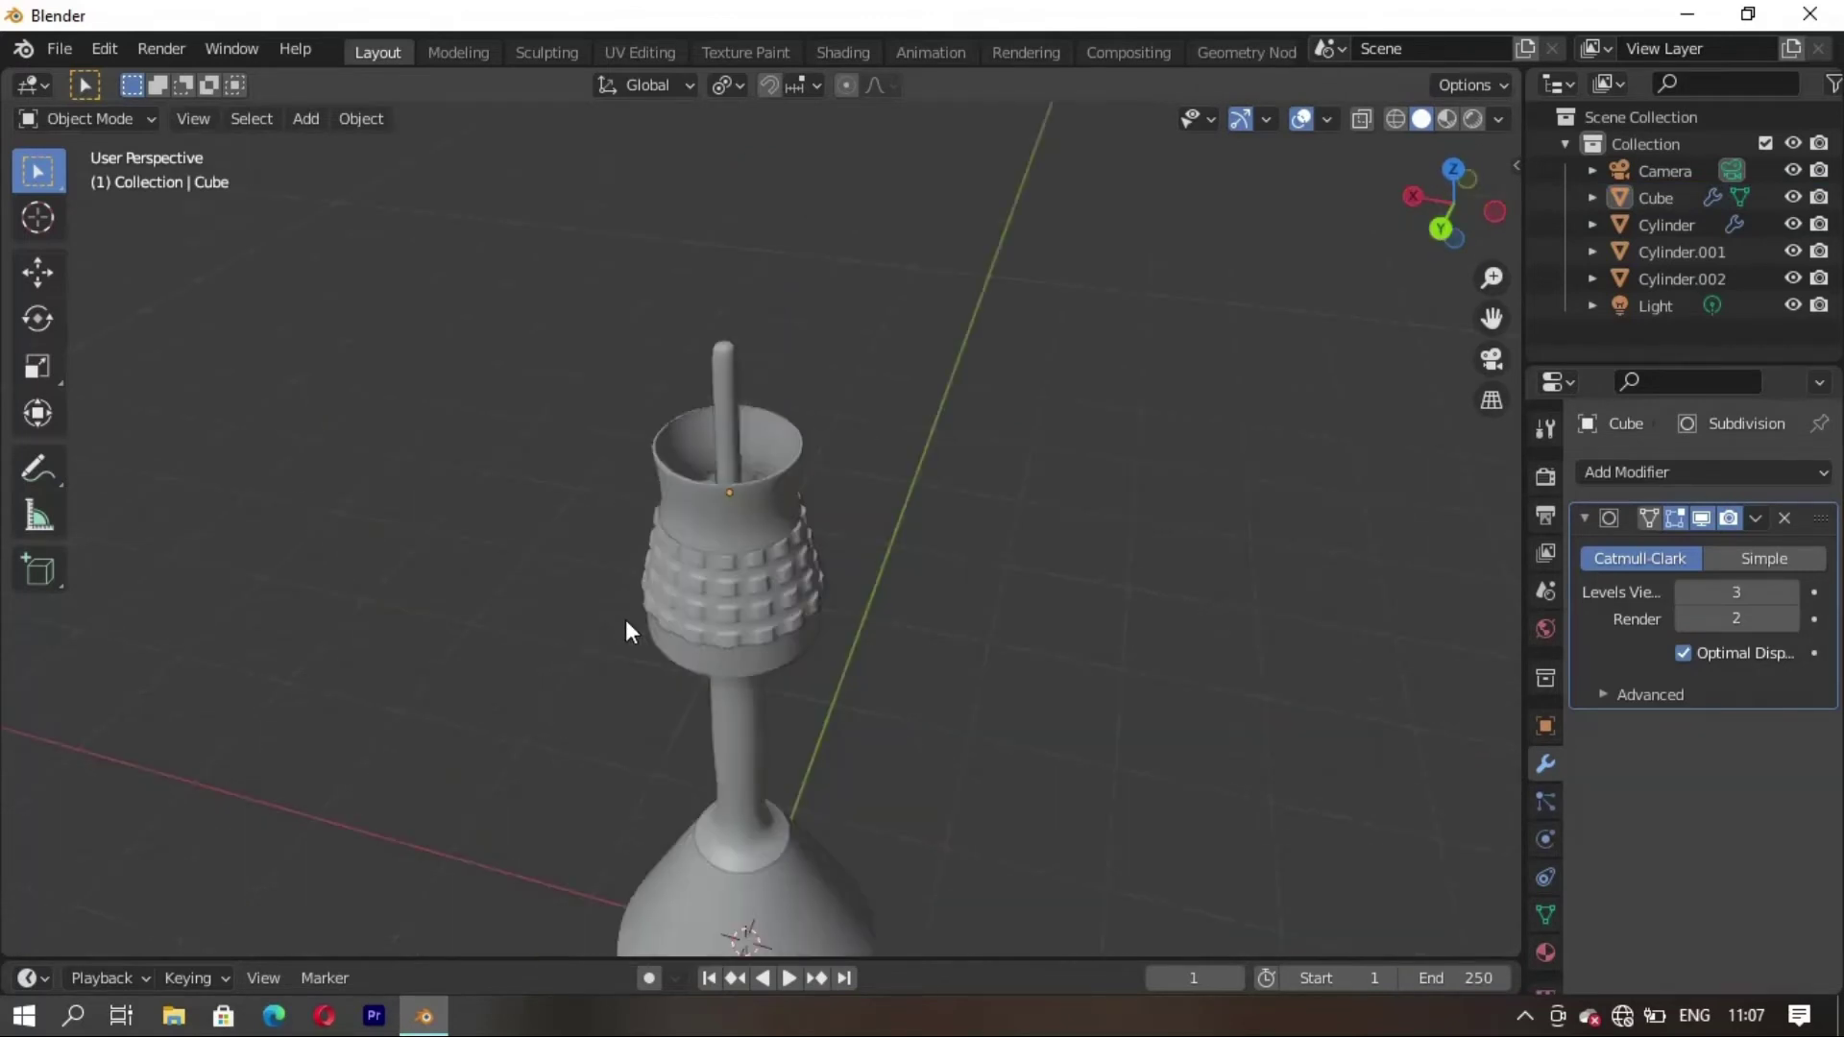
{"action": "mouse_move", "coordinate": [626, 533]}
{"action": "middle_mouse_down"}
{"action": "mouse_move", "coordinate": [782, 506]}
{"action": "mouse_move", "coordinate": [638, 490]}
{"action": "mouse_move", "coordinate": [724, 394]}
{"action": "middle_mouse_up"}
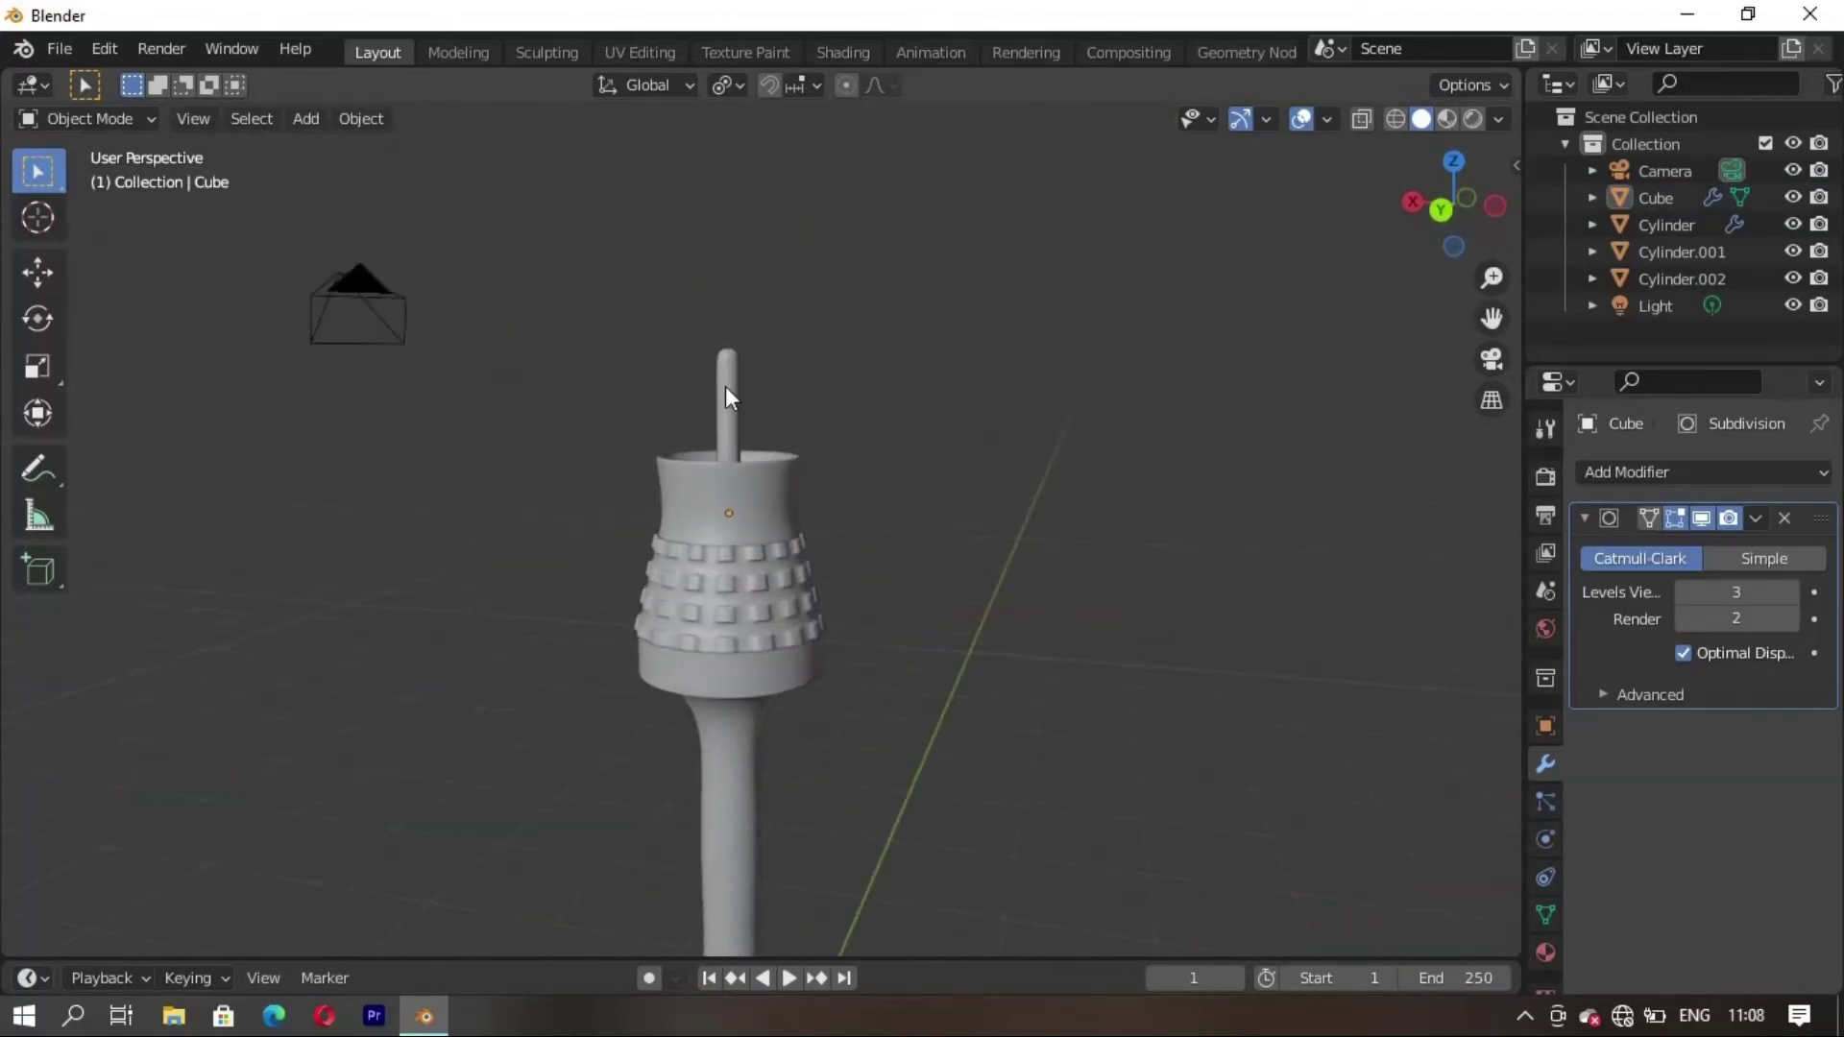
{"action": "left_click", "coordinate": [722, 386]}
{"action": "key", "text": "g"}
{"action": "key", "text": "z"}
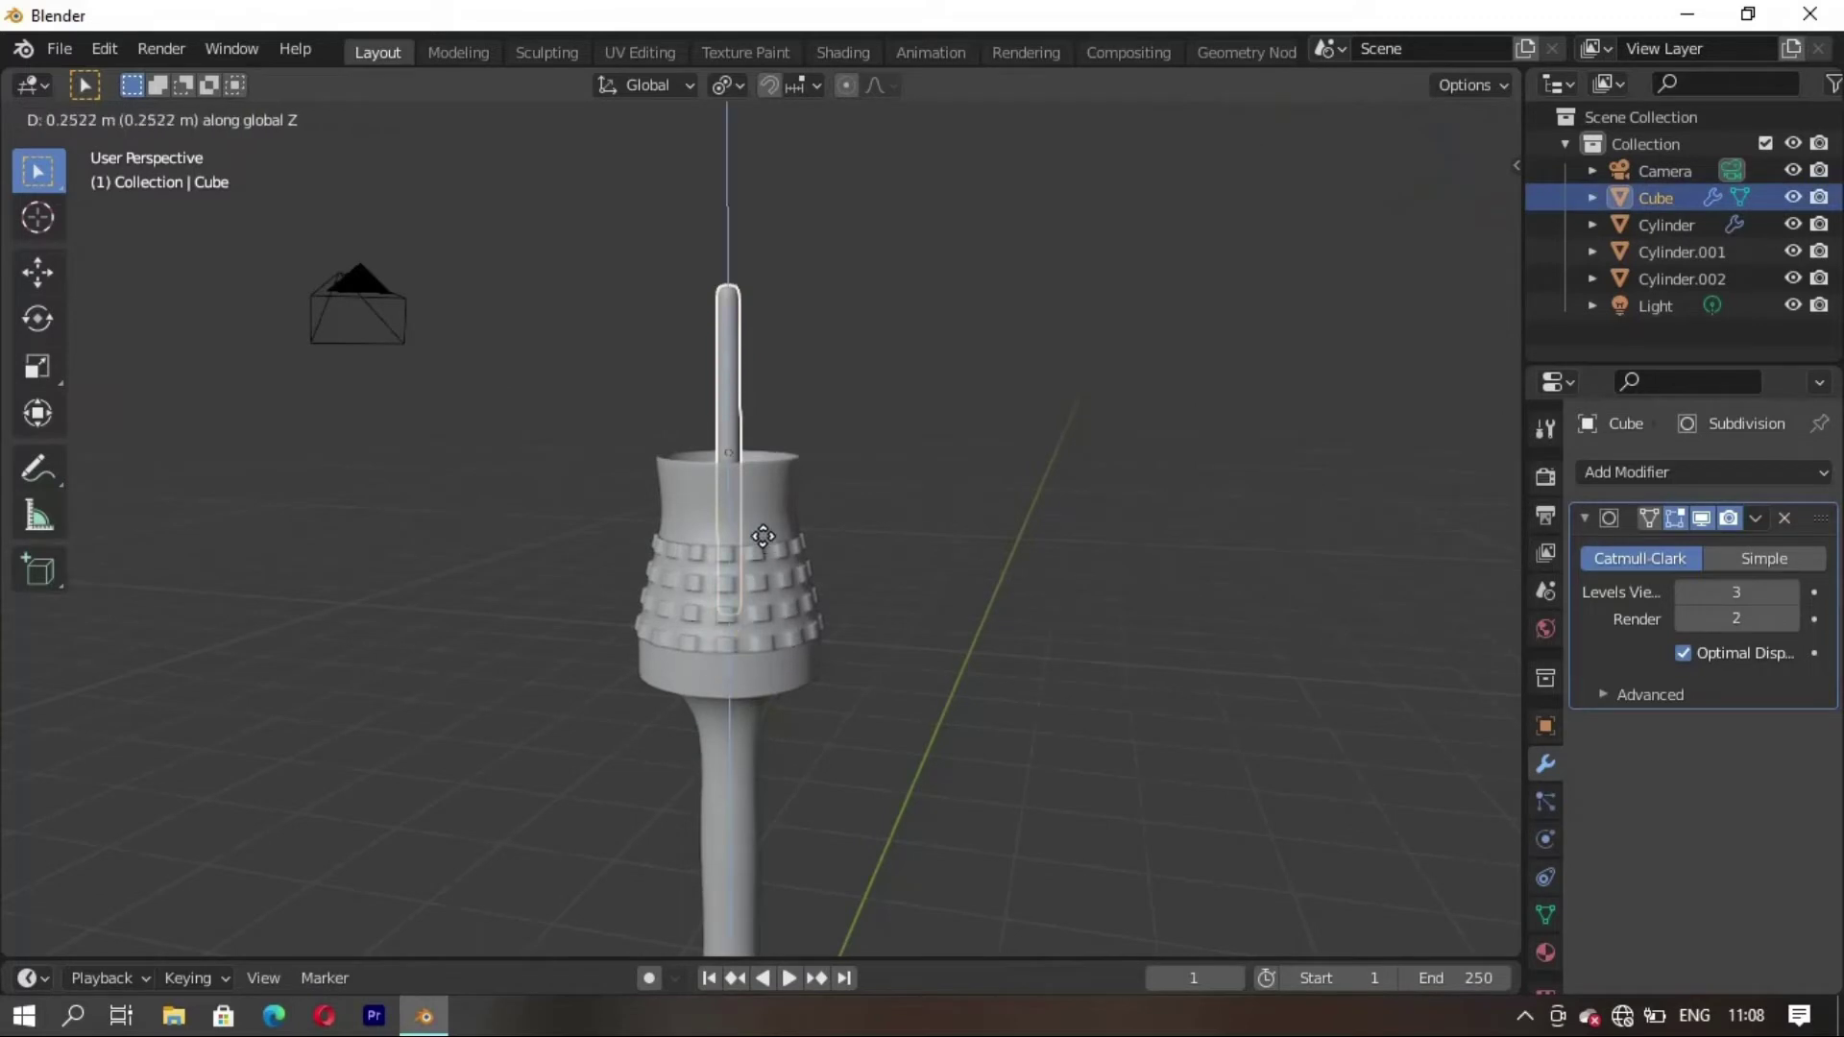
{"action": "left_click", "coordinate": [756, 521]}
Duplicate the rod twice, sliding each copy sideways along X
{"action": "key", "text": "shift+d"}
{"action": "key", "text": "x"}
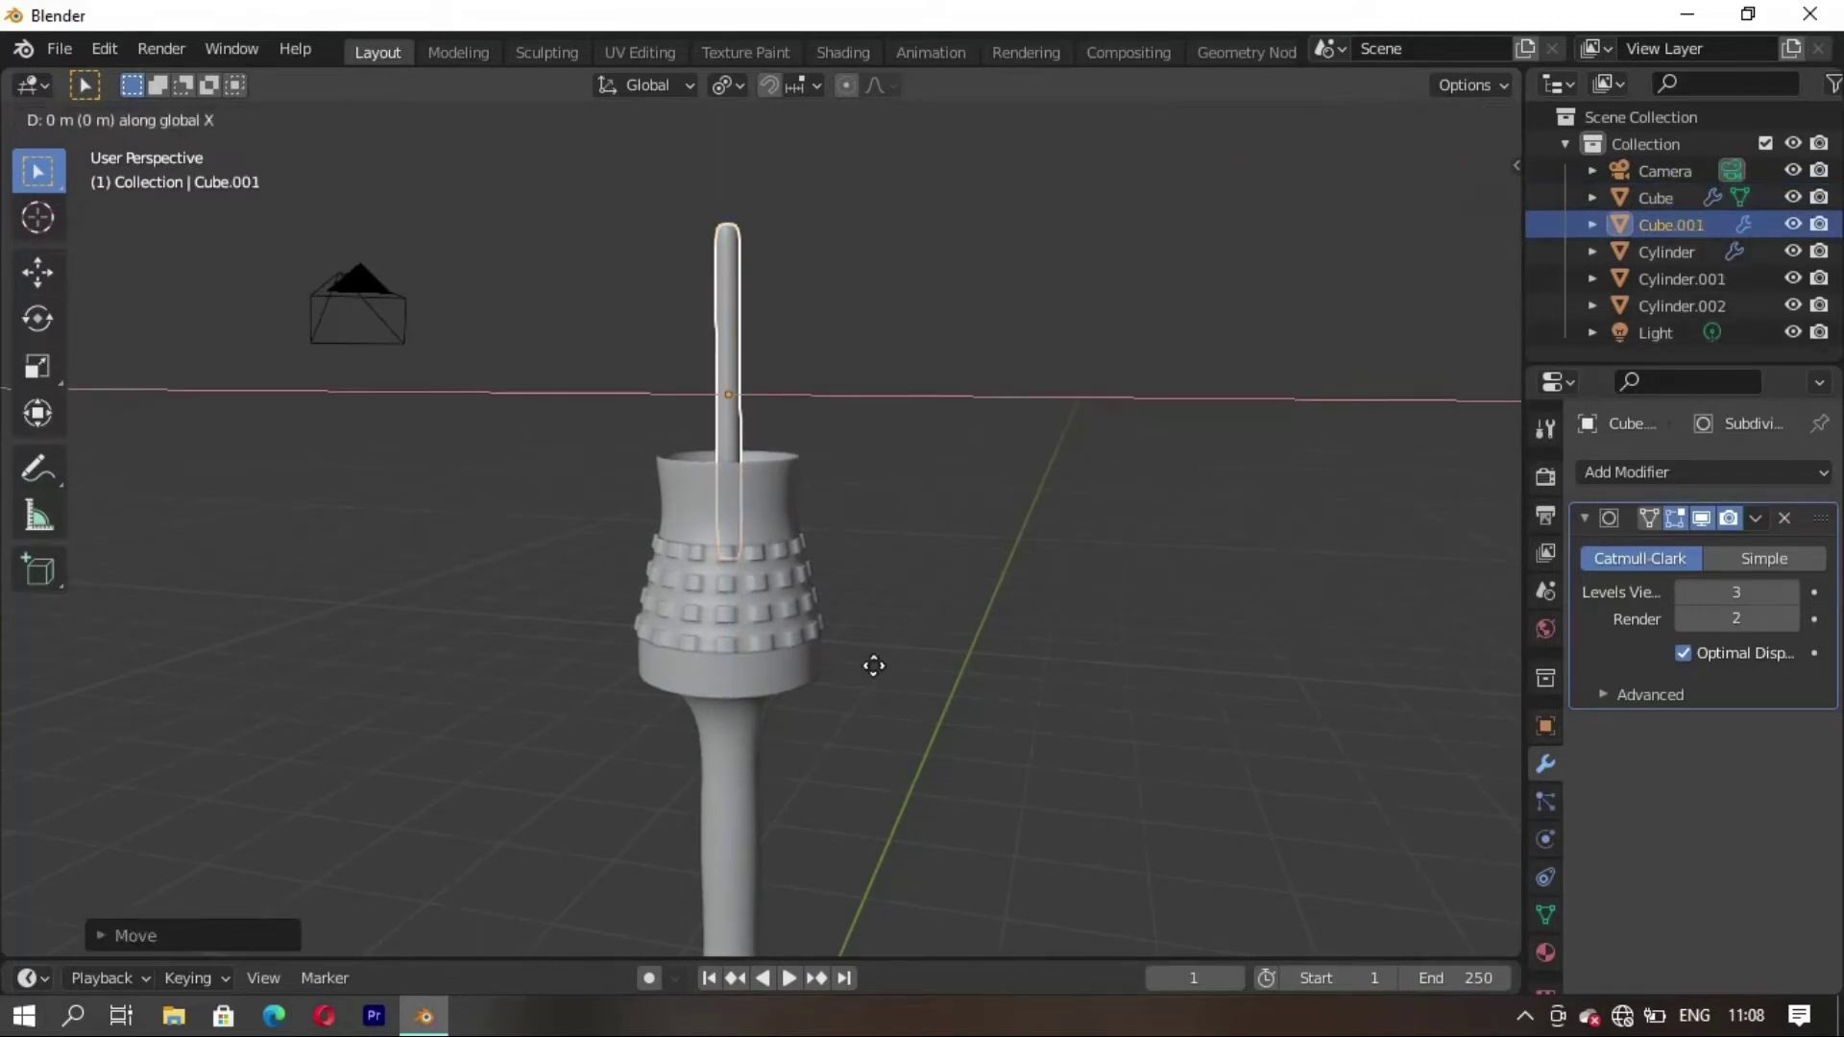
{"action": "left_click", "coordinate": [835, 666]}
{"action": "key", "text": "shift+d"}
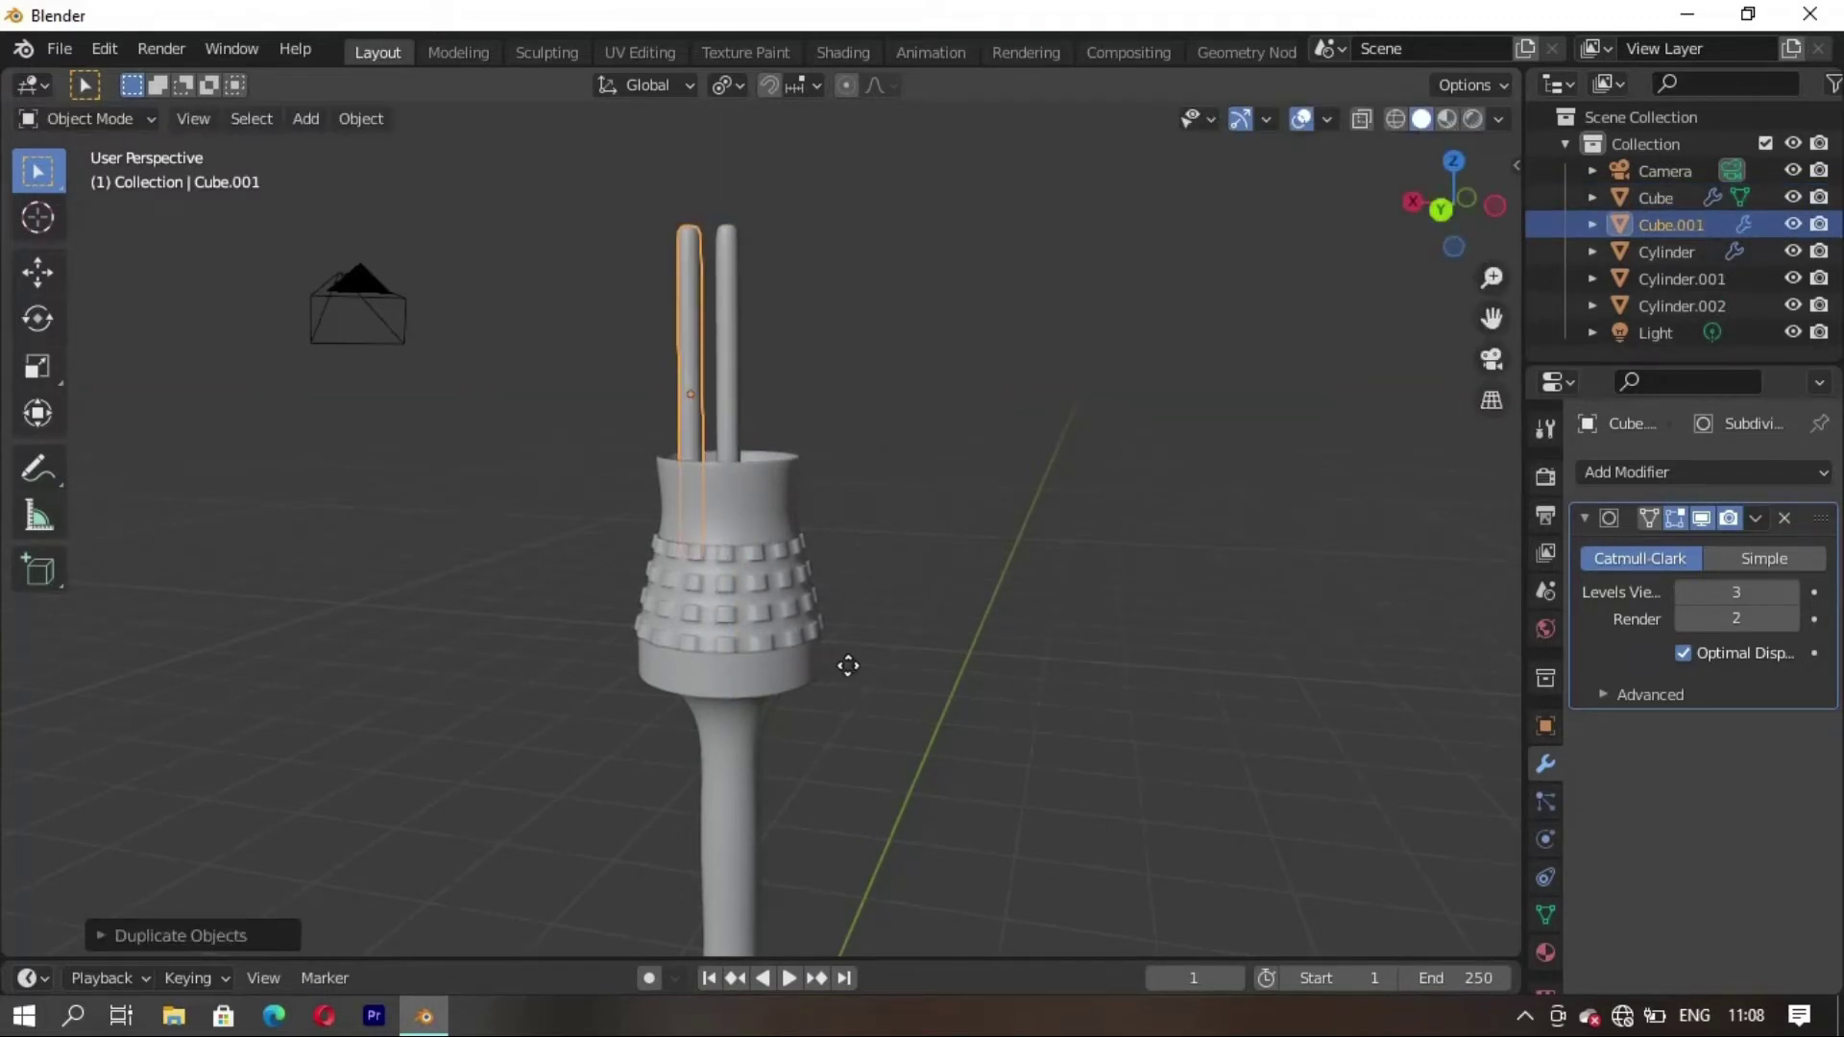
{"action": "key", "text": "x"}
{"action": "left_click", "coordinate": [905, 669]}
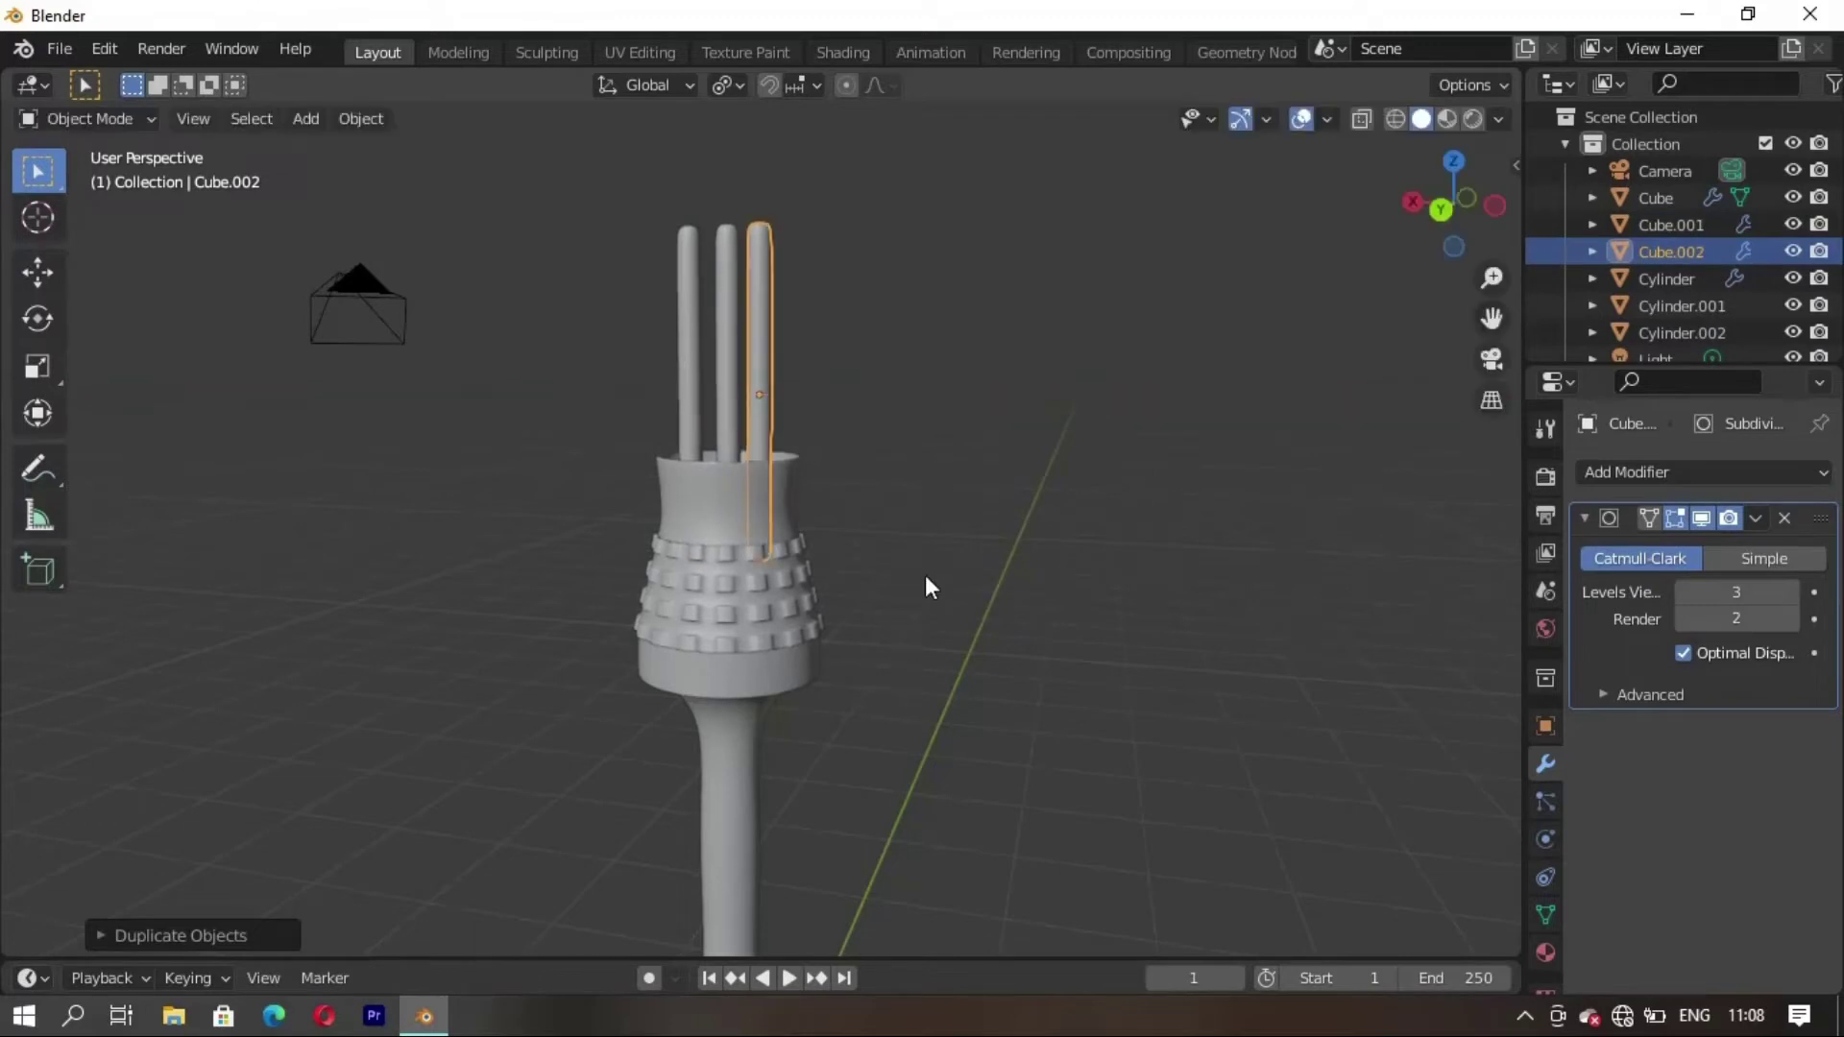
{"action": "mouse_move", "coordinate": [926, 584]}
{"action": "middle_mouse_down"}
{"action": "mouse_move", "coordinate": [563, 695]}
{"action": "mouse_move", "coordinate": [823, 651]}
{"action": "middle_mouse_up"}
Add three more rod copies, placing one along Y and two along X
{"action": "key", "text": "shift+d"}
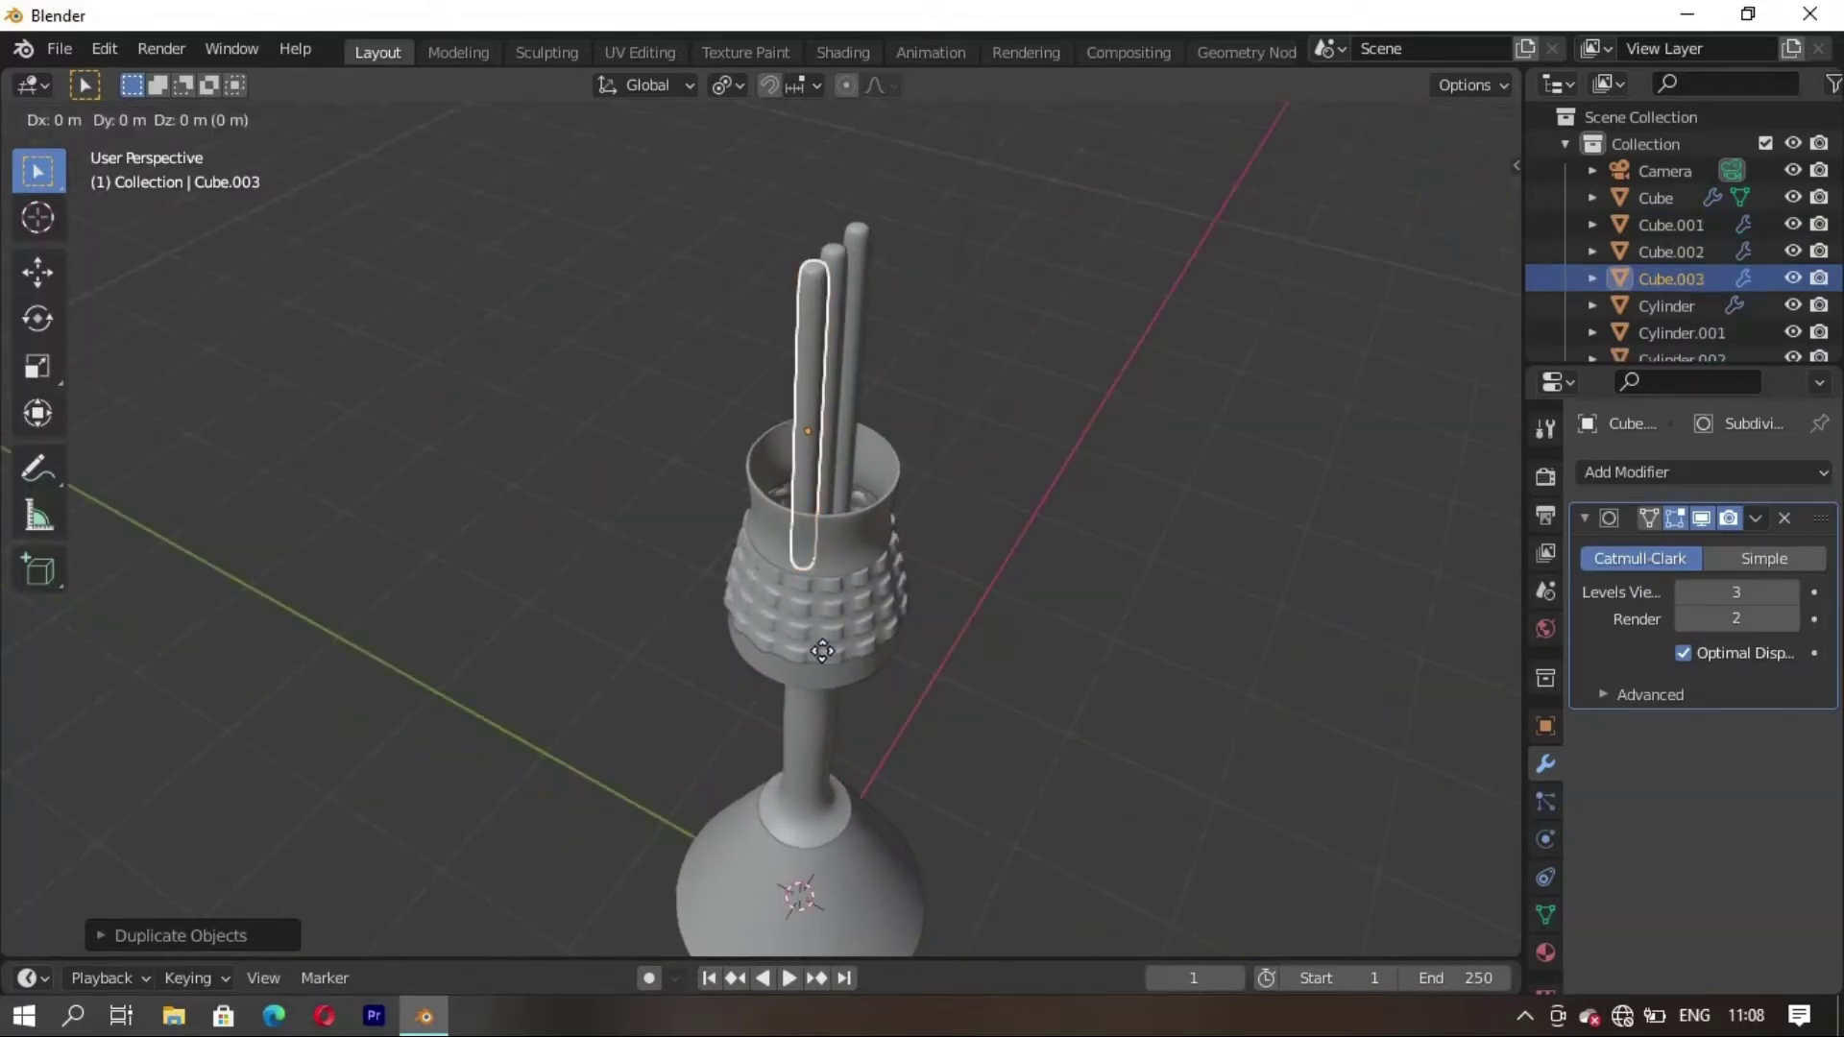
{"action": "key", "text": "y"}
{"action": "left_click", "coordinate": [860, 656]}
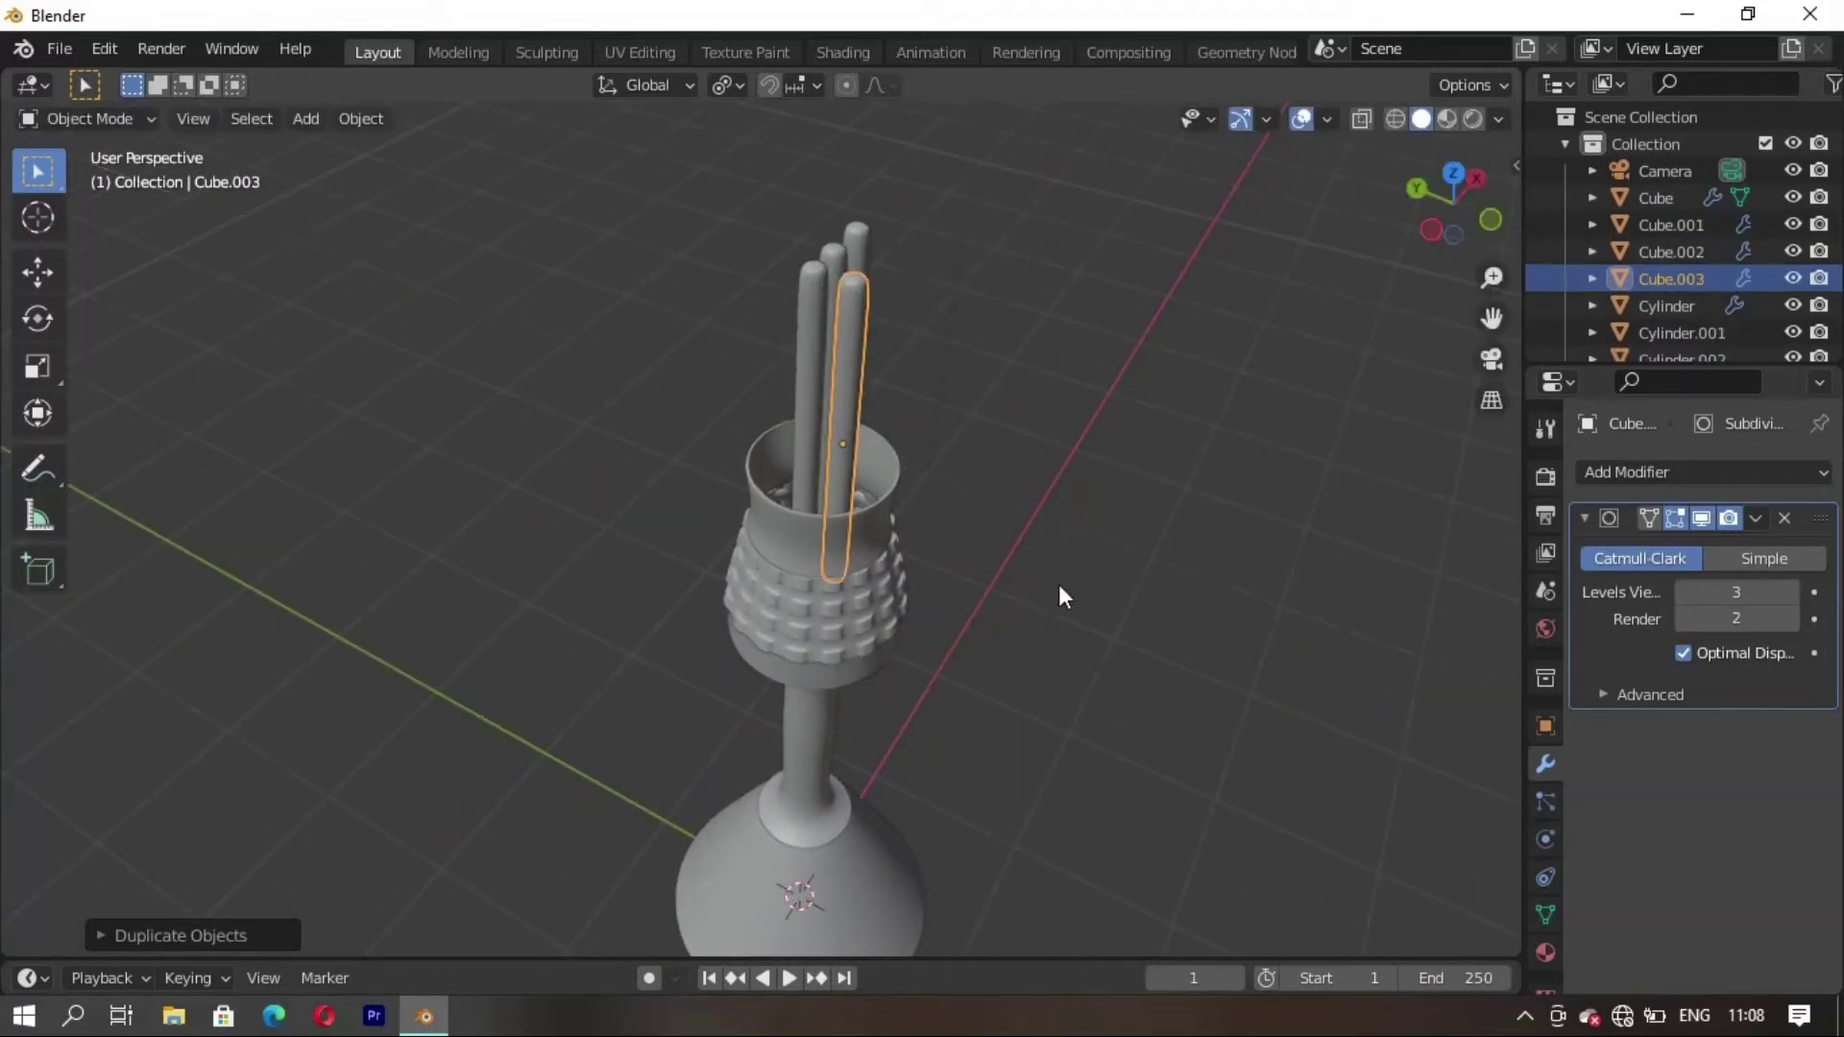
{"action": "middle_click_drag", "start_coordinate": [1058, 584], "coordinate": [765, 603]}
{"action": "key", "text": "shift+d"}
{"action": "key", "text": "x"}
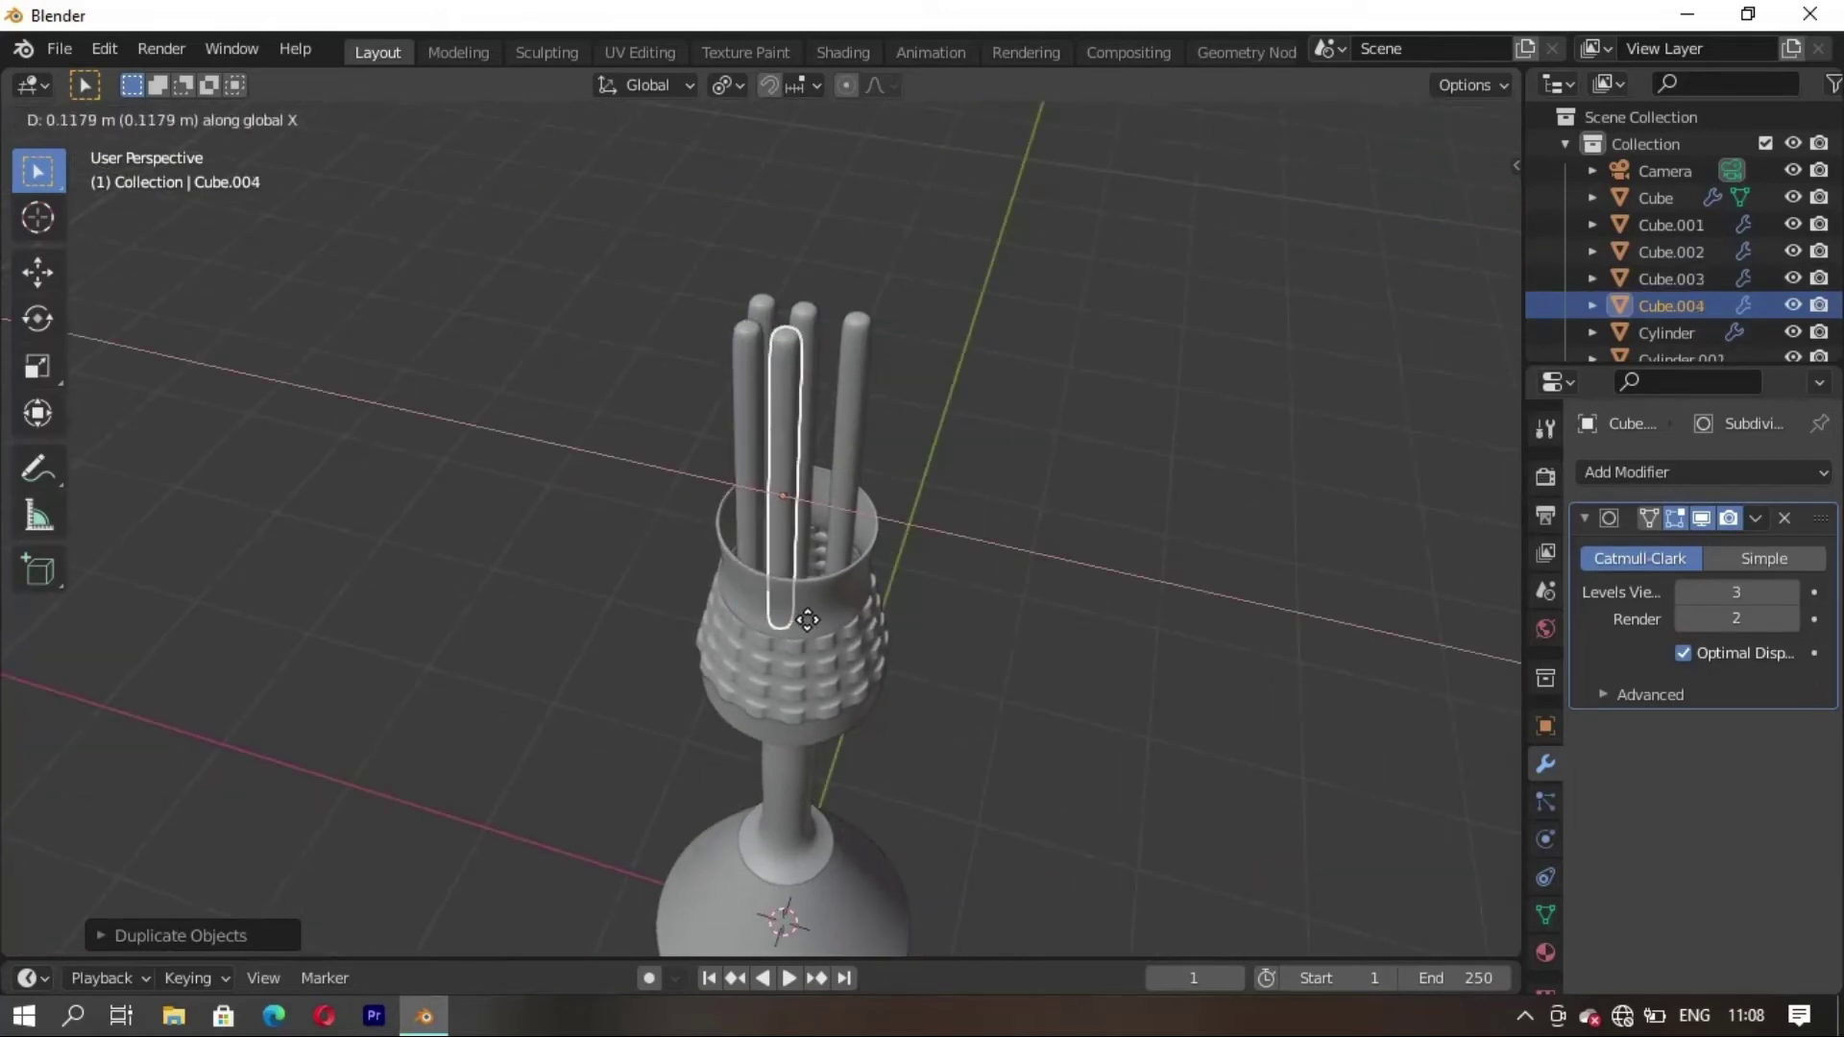
{"action": "left_click", "coordinate": [815, 637]}
{"action": "key", "text": "shift+d"}
{"action": "key", "text": "x"}
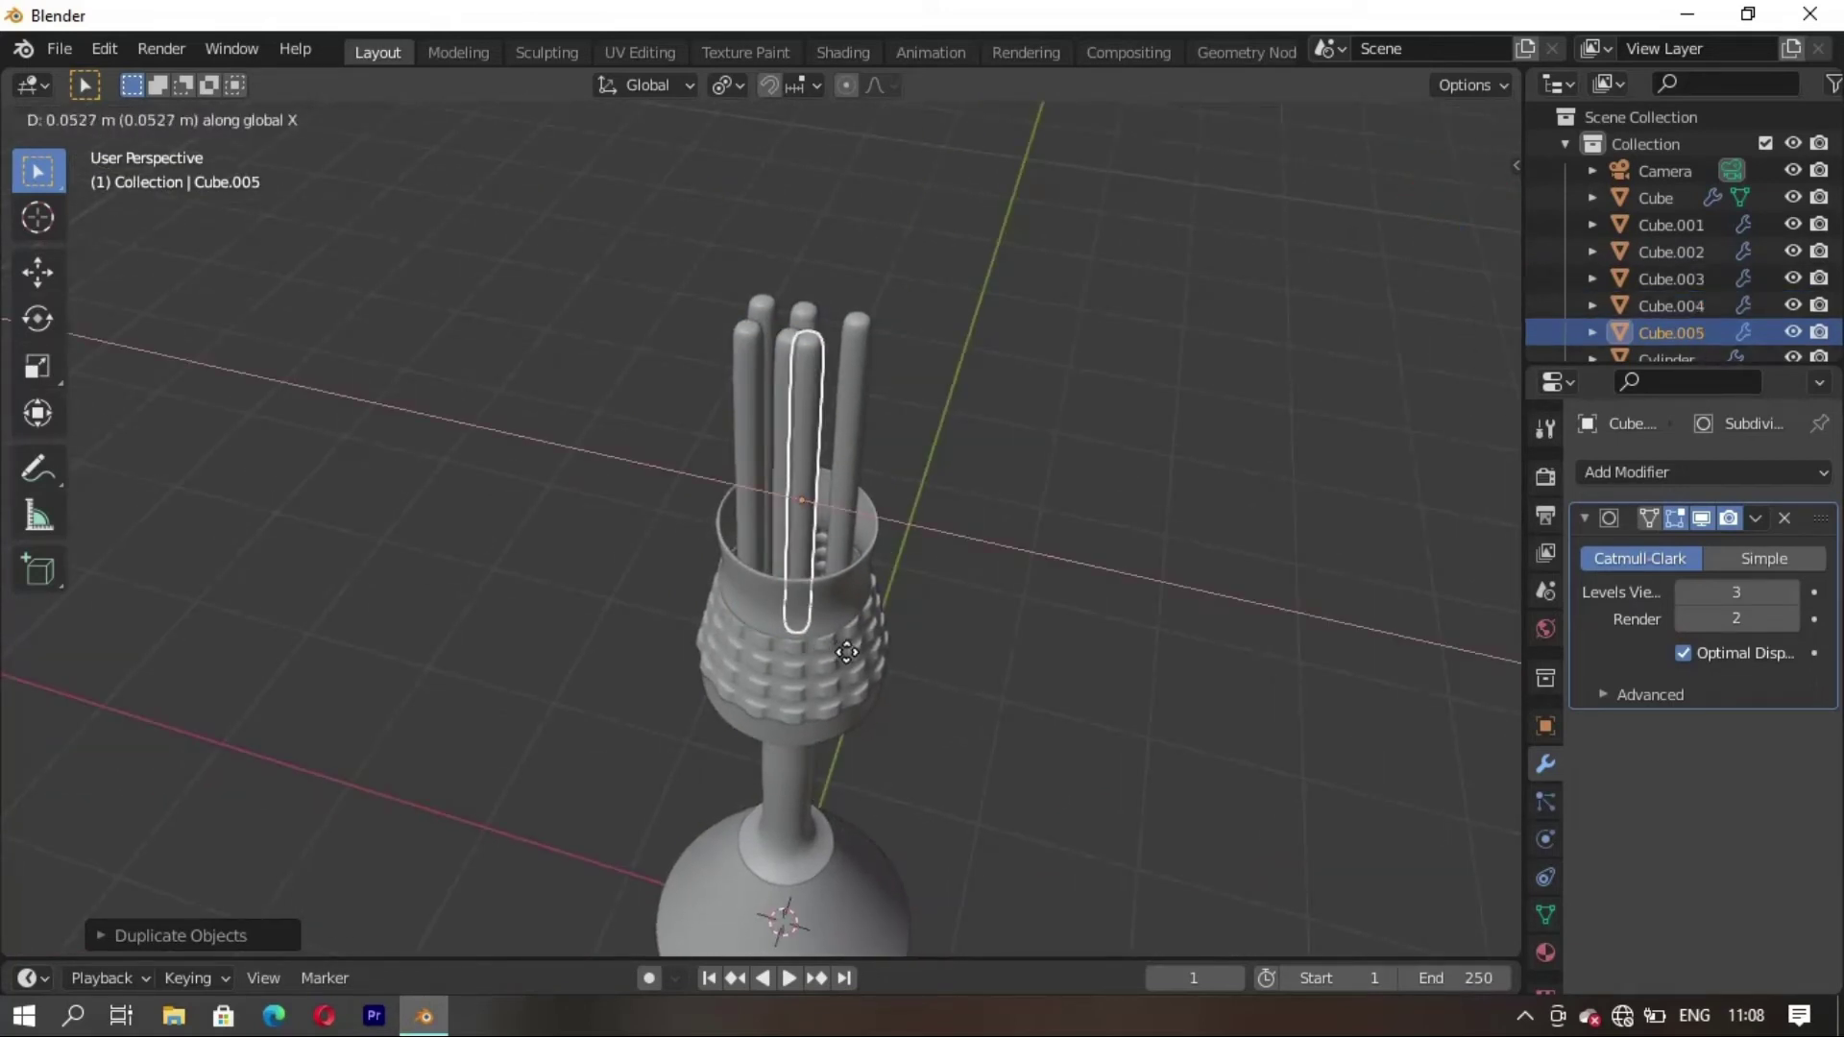
{"action": "left_click", "coordinate": [842, 649]}
{"action": "middle_click_drag", "start_coordinate": [841, 649], "coordinate": [520, 730]}
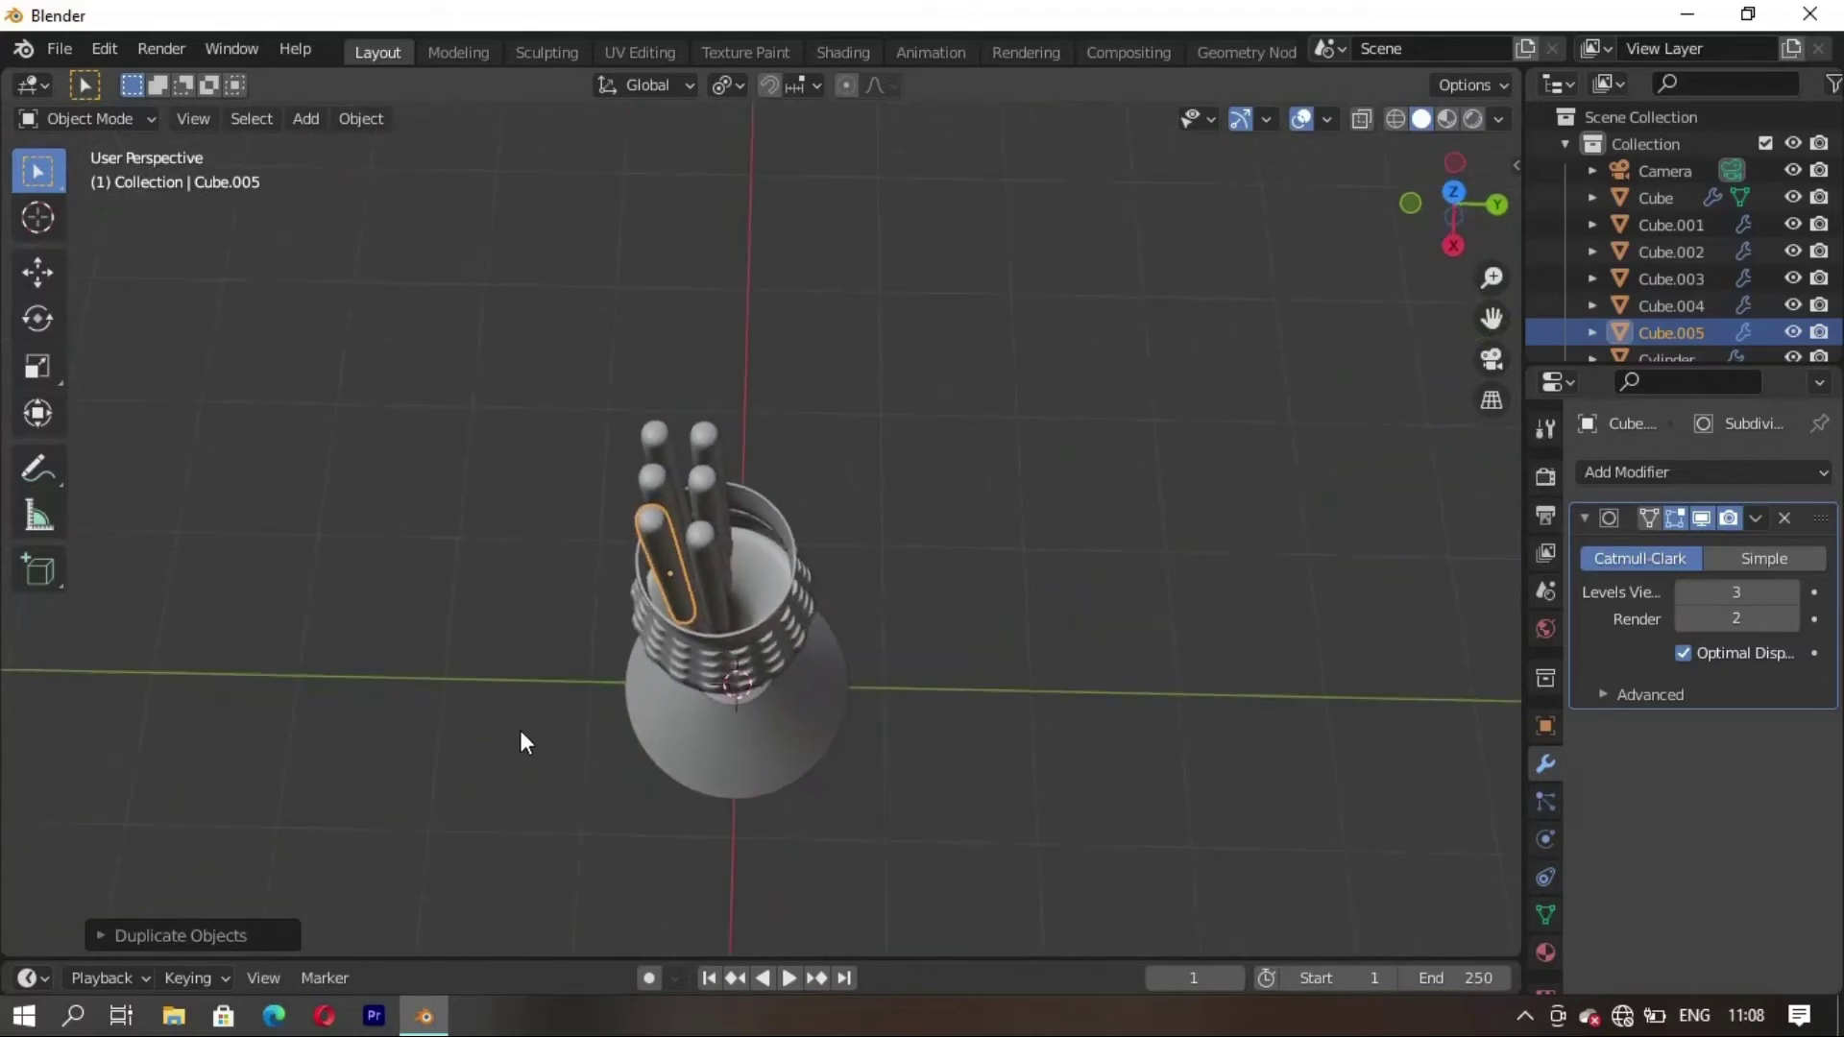
Duplicate three more rods along Y into the cup, up to Cube.008
{"action": "key", "text": "shift+d"}
{"action": "key", "text": "x"}
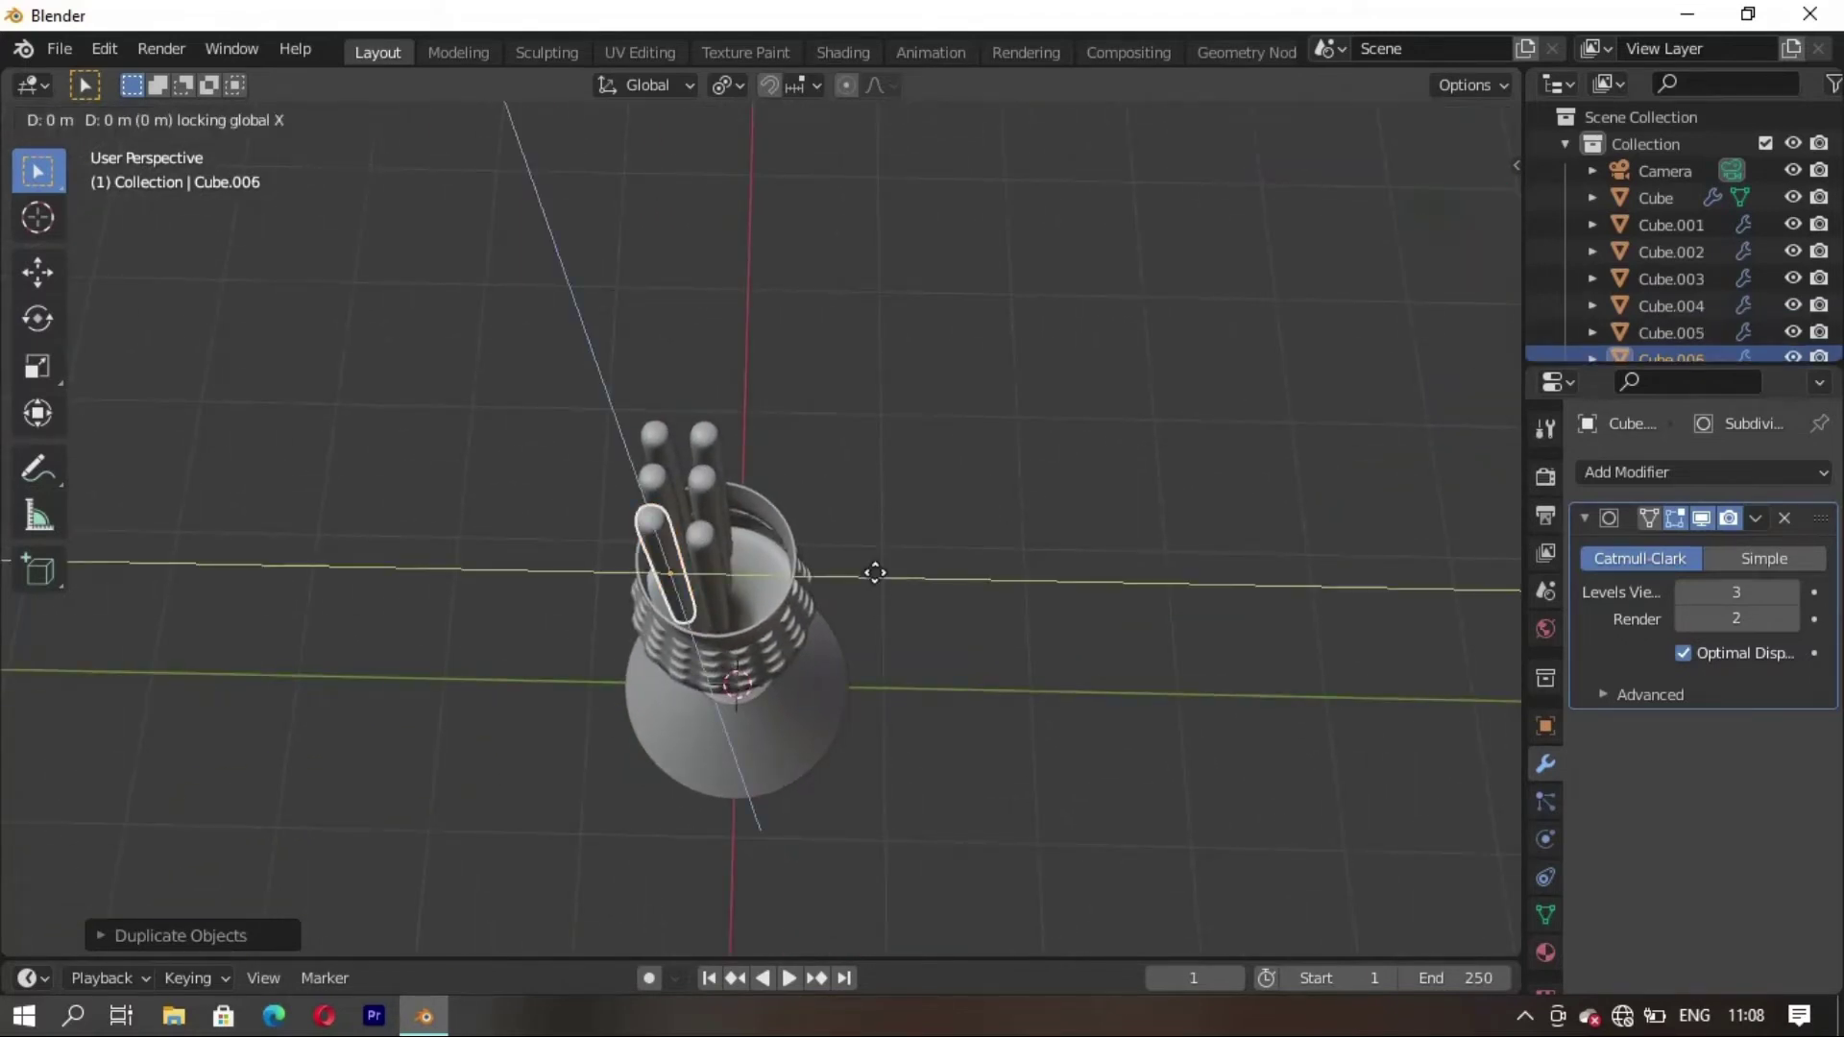
{"action": "key", "text": "y"}
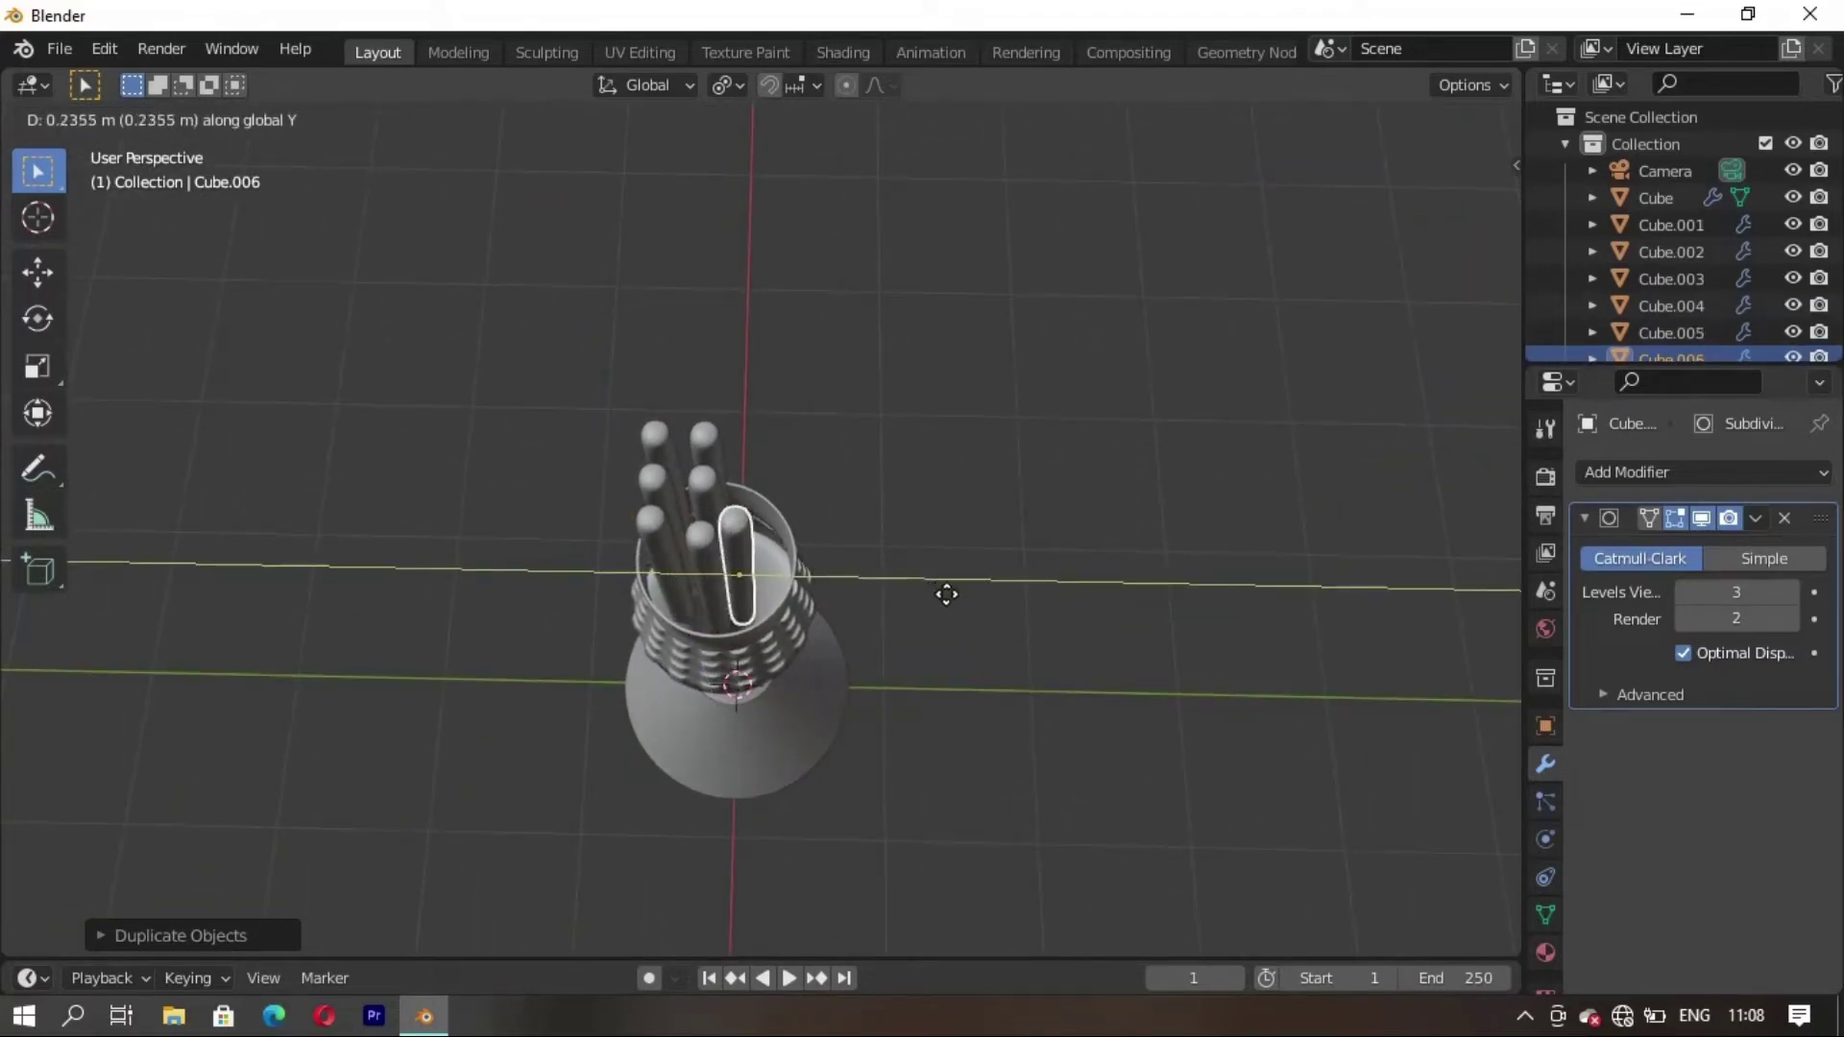
{"action": "left_click", "coordinate": [949, 595]}
{"action": "mouse_move", "coordinate": [949, 595]}
{"action": "middle_mouse_down"}
{"action": "mouse_move", "coordinate": [781, 641]}
{"action": "mouse_move", "coordinate": [734, 619]}
{"action": "middle_mouse_up"}
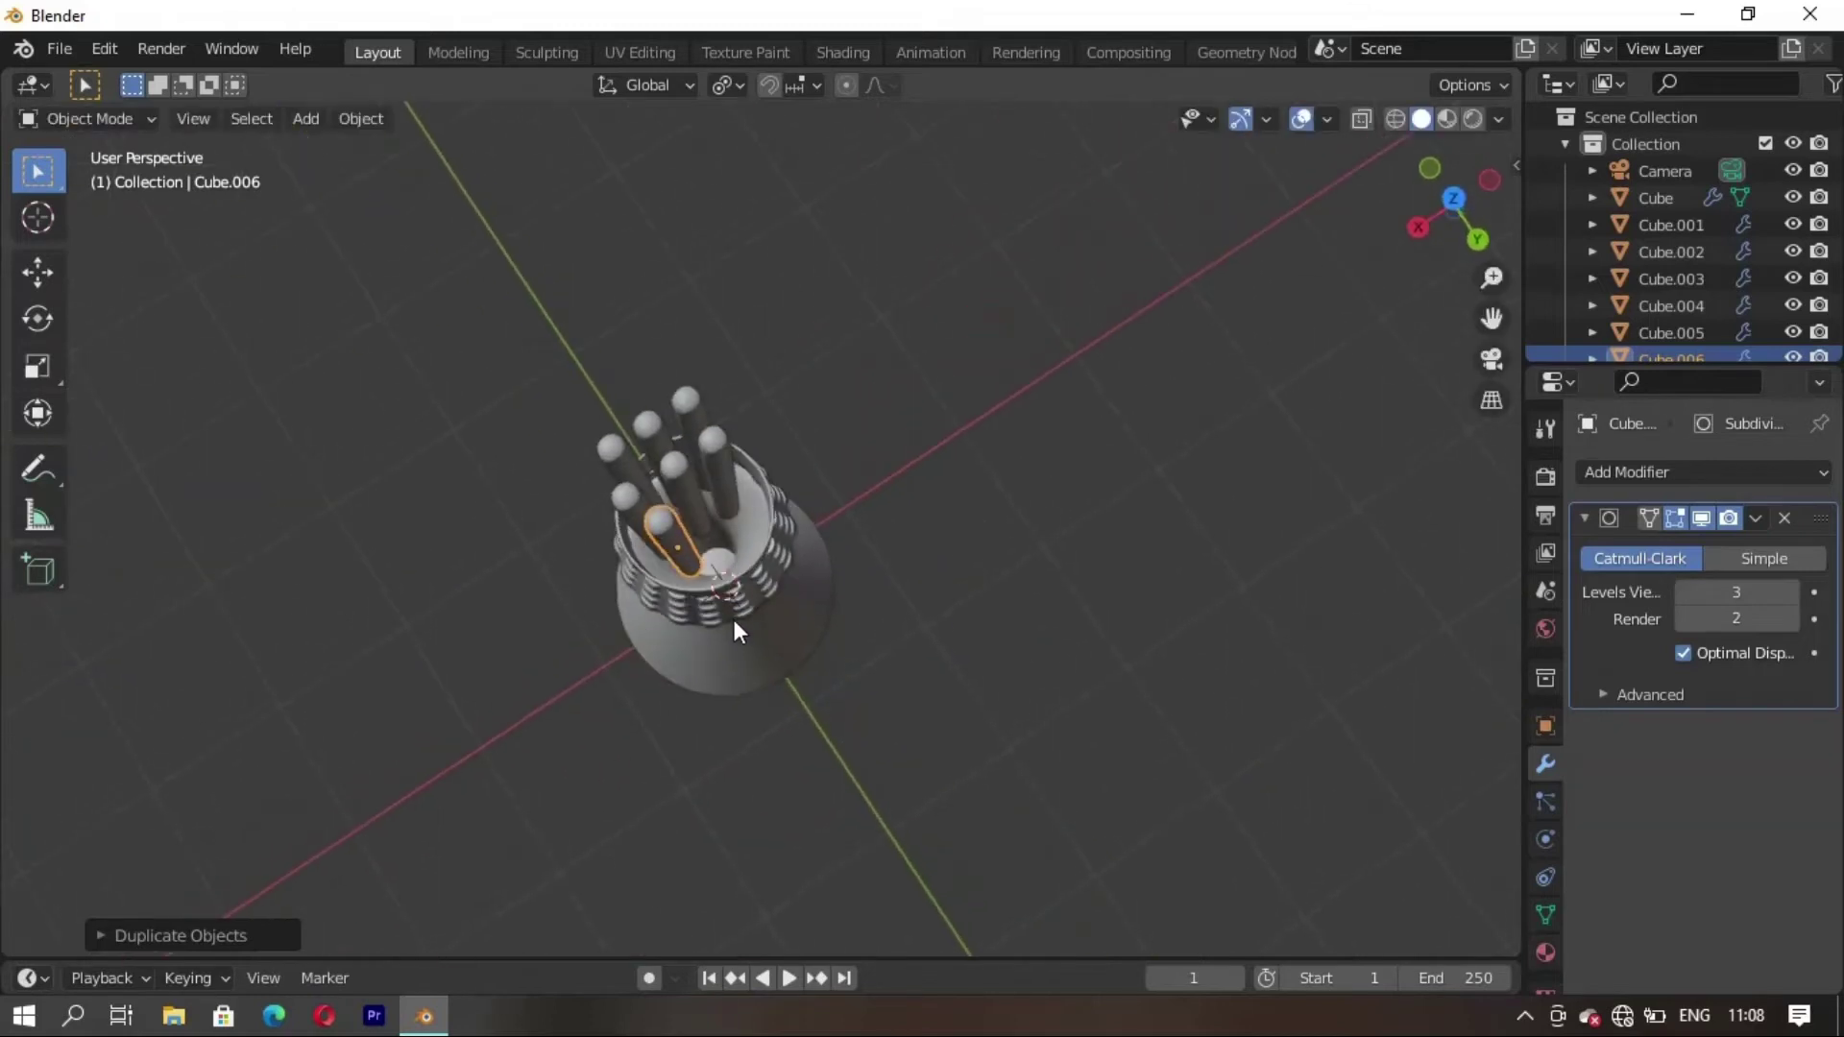
{"action": "key", "text": "shift+d"}
{"action": "key", "text": "y"}
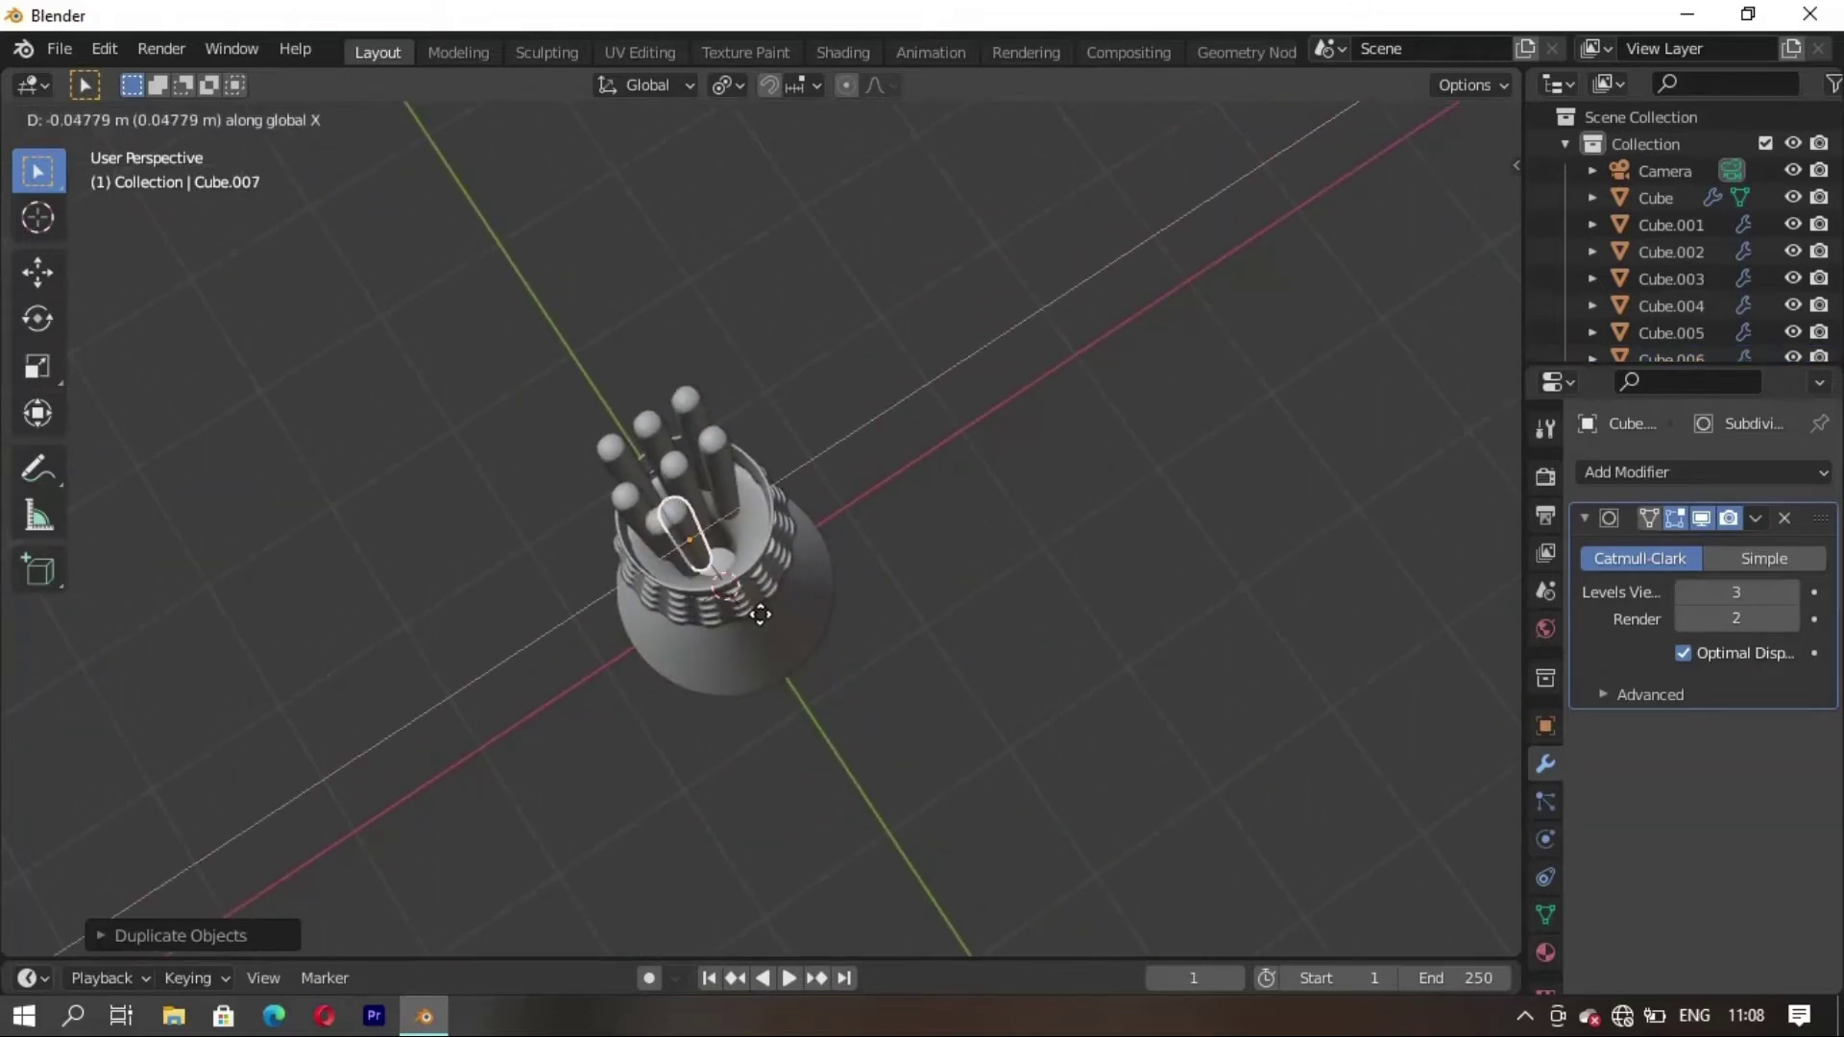
{"action": "left_click", "coordinate": [913, 584]}
{"action": "key", "text": "shift+d"}
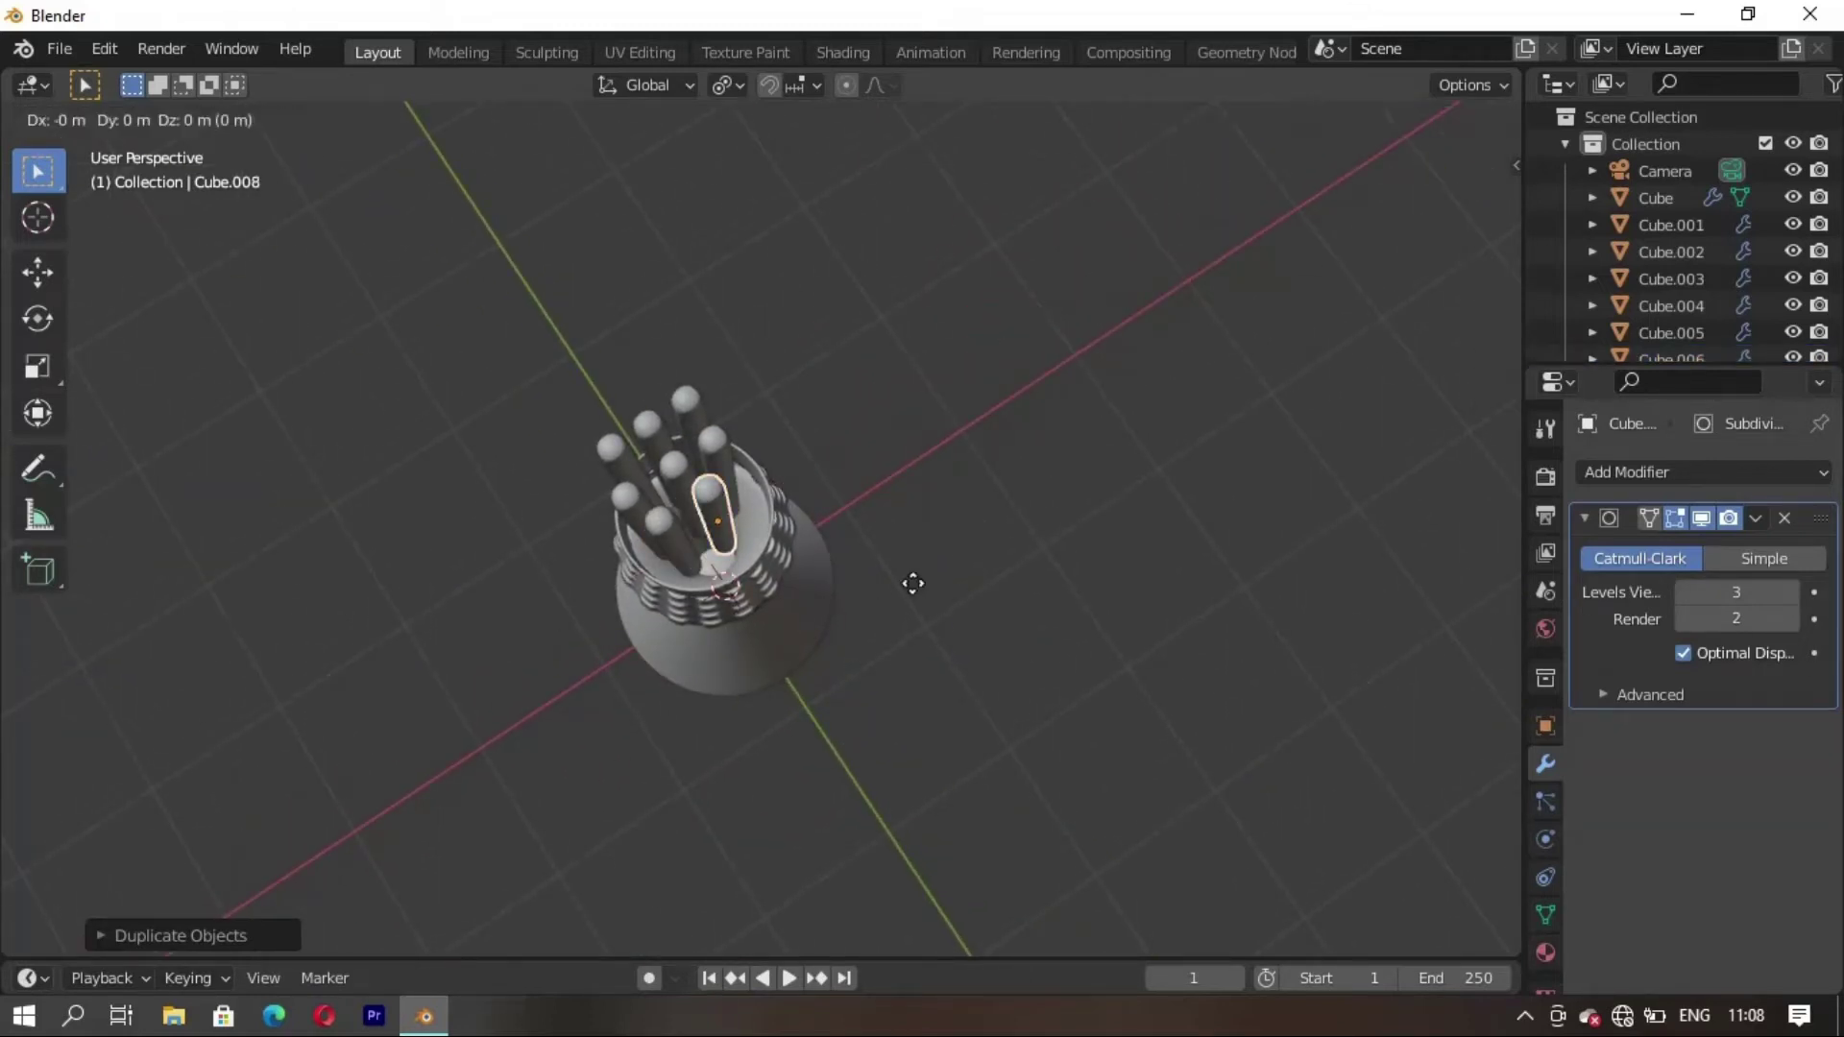
{"action": "key", "text": "y"}
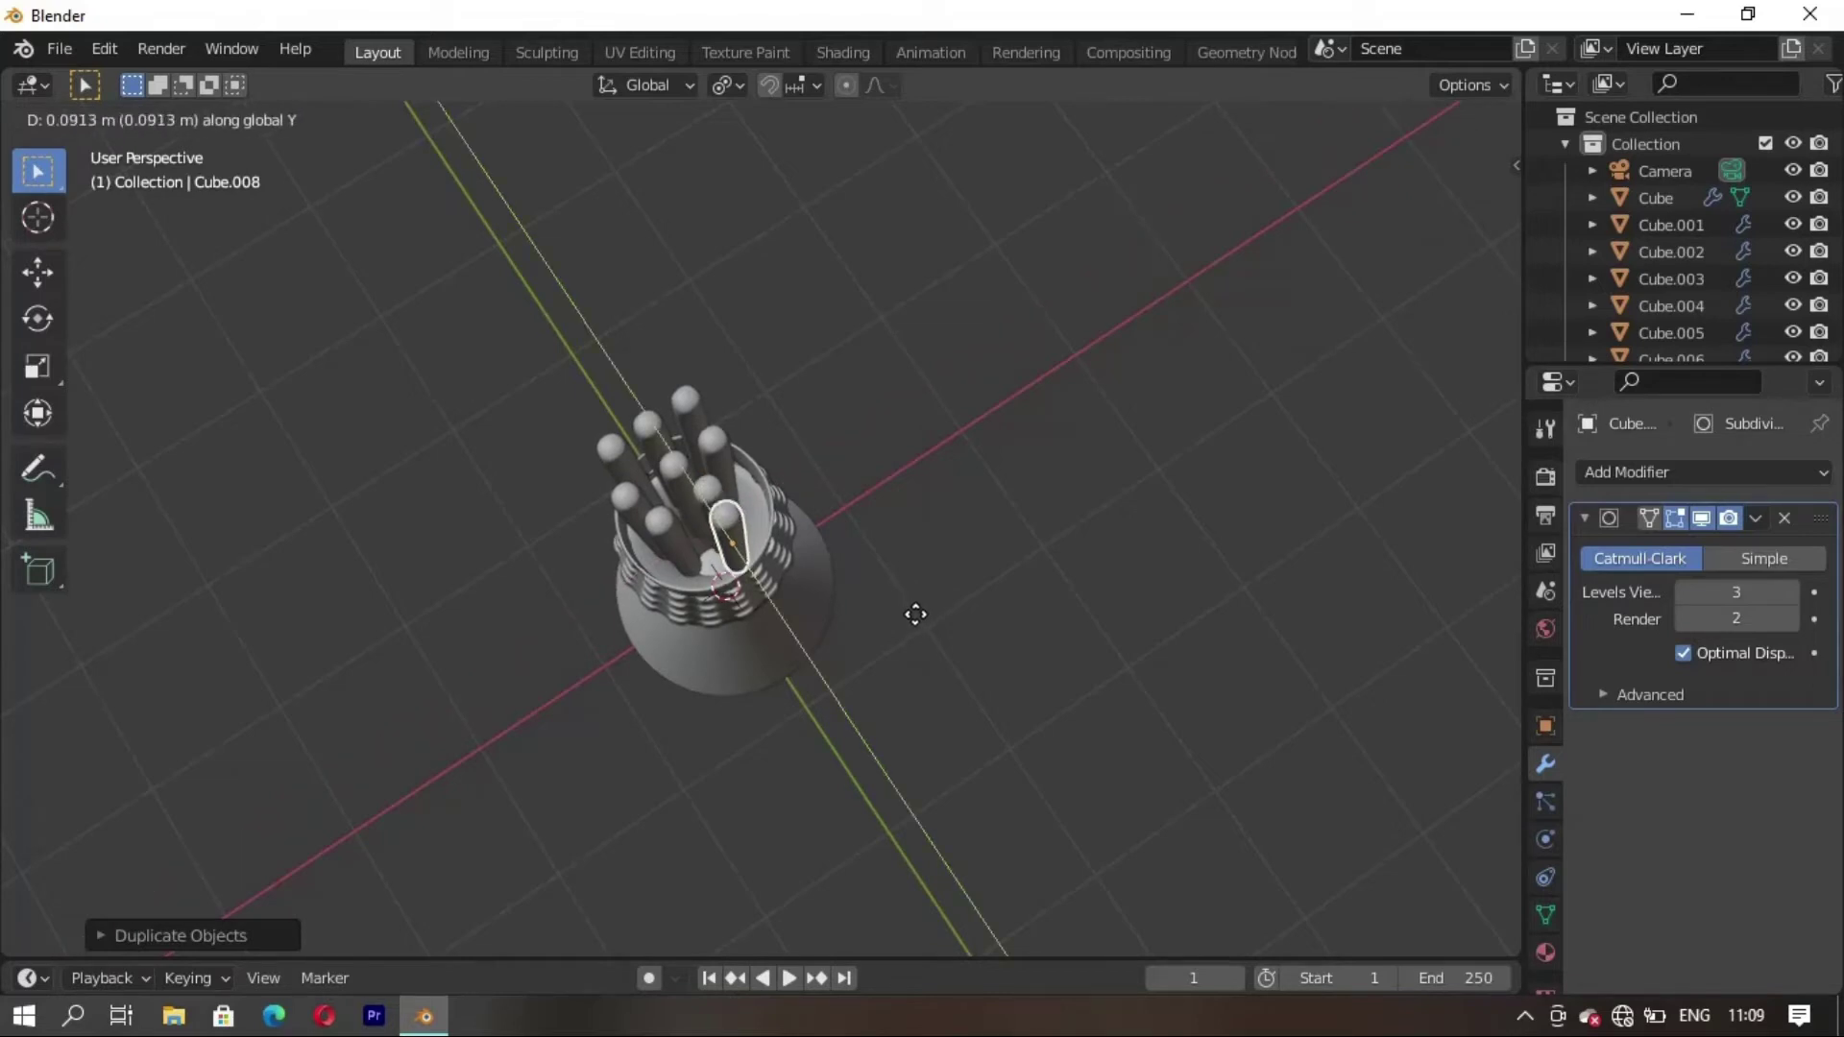
{"action": "left_click", "coordinate": [914, 613]}
Add two more rod copies along X, Cube.009 and Cube.010
{"action": "key", "text": "shift+d"}
{"action": "key", "text": "x"}
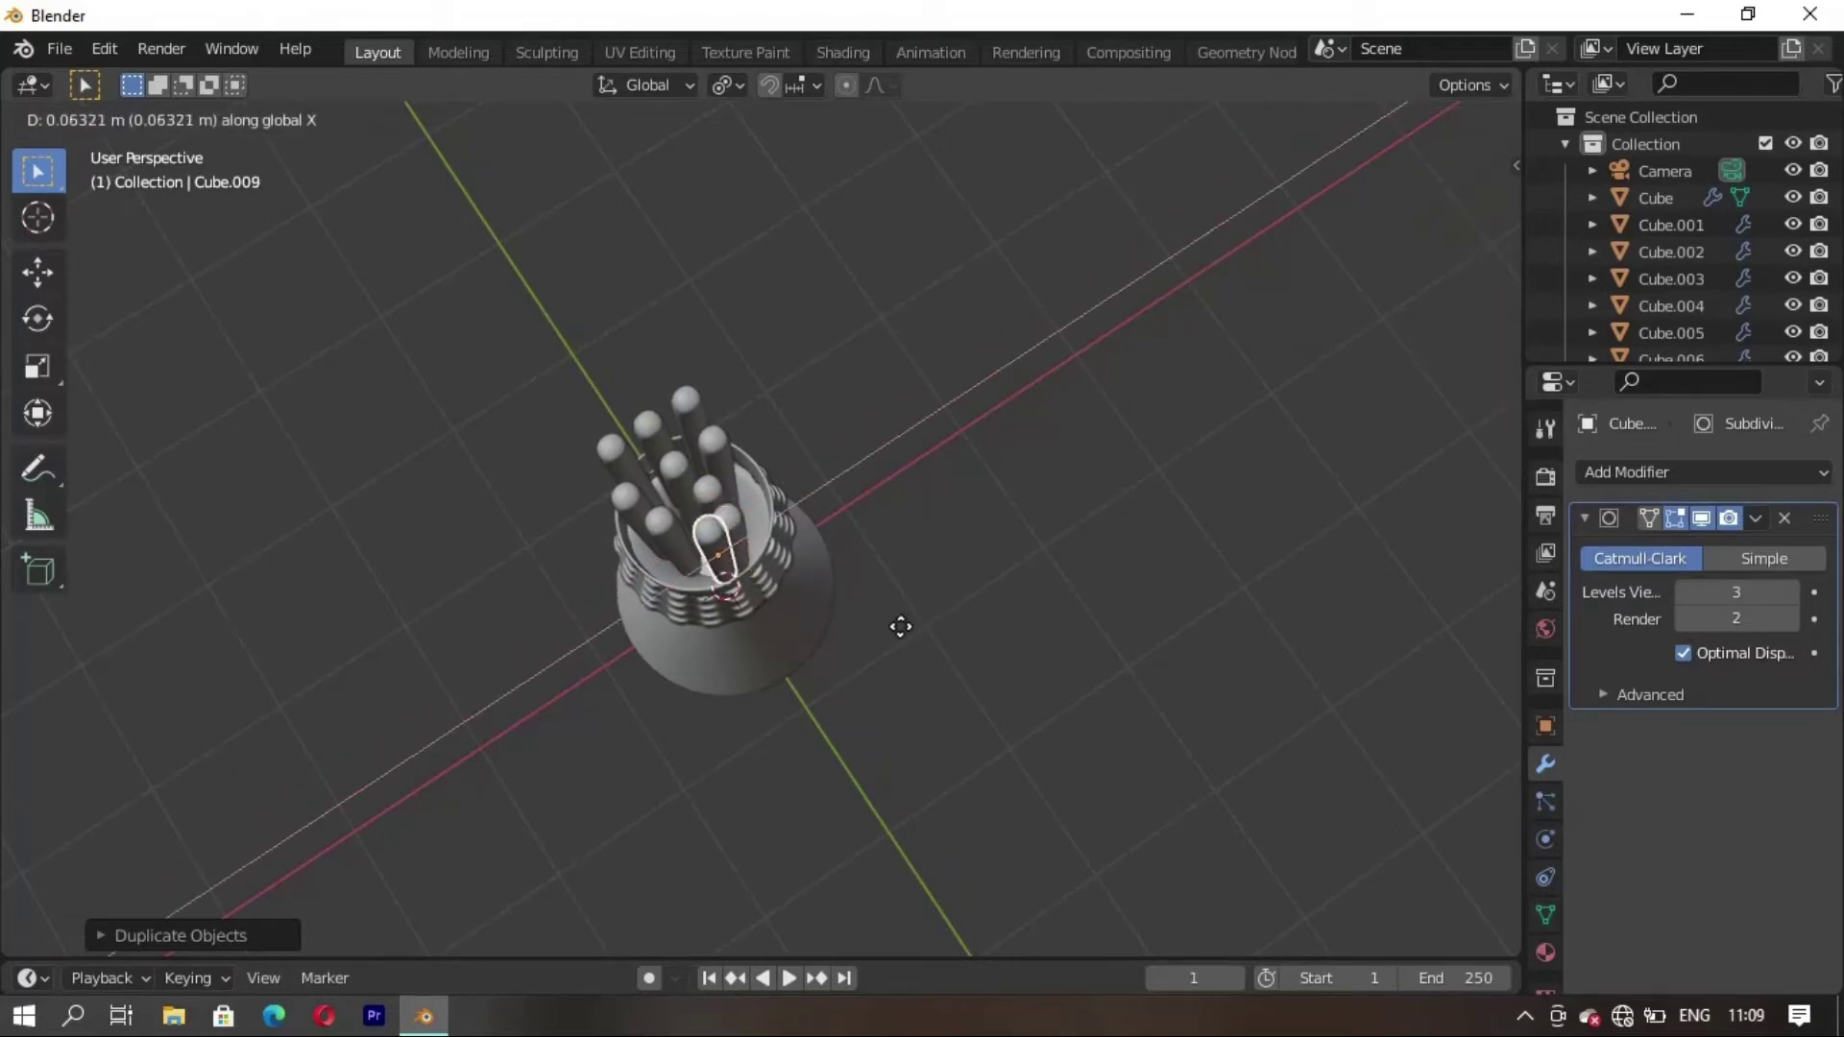
{"action": "left_click", "coordinate": [888, 633]}
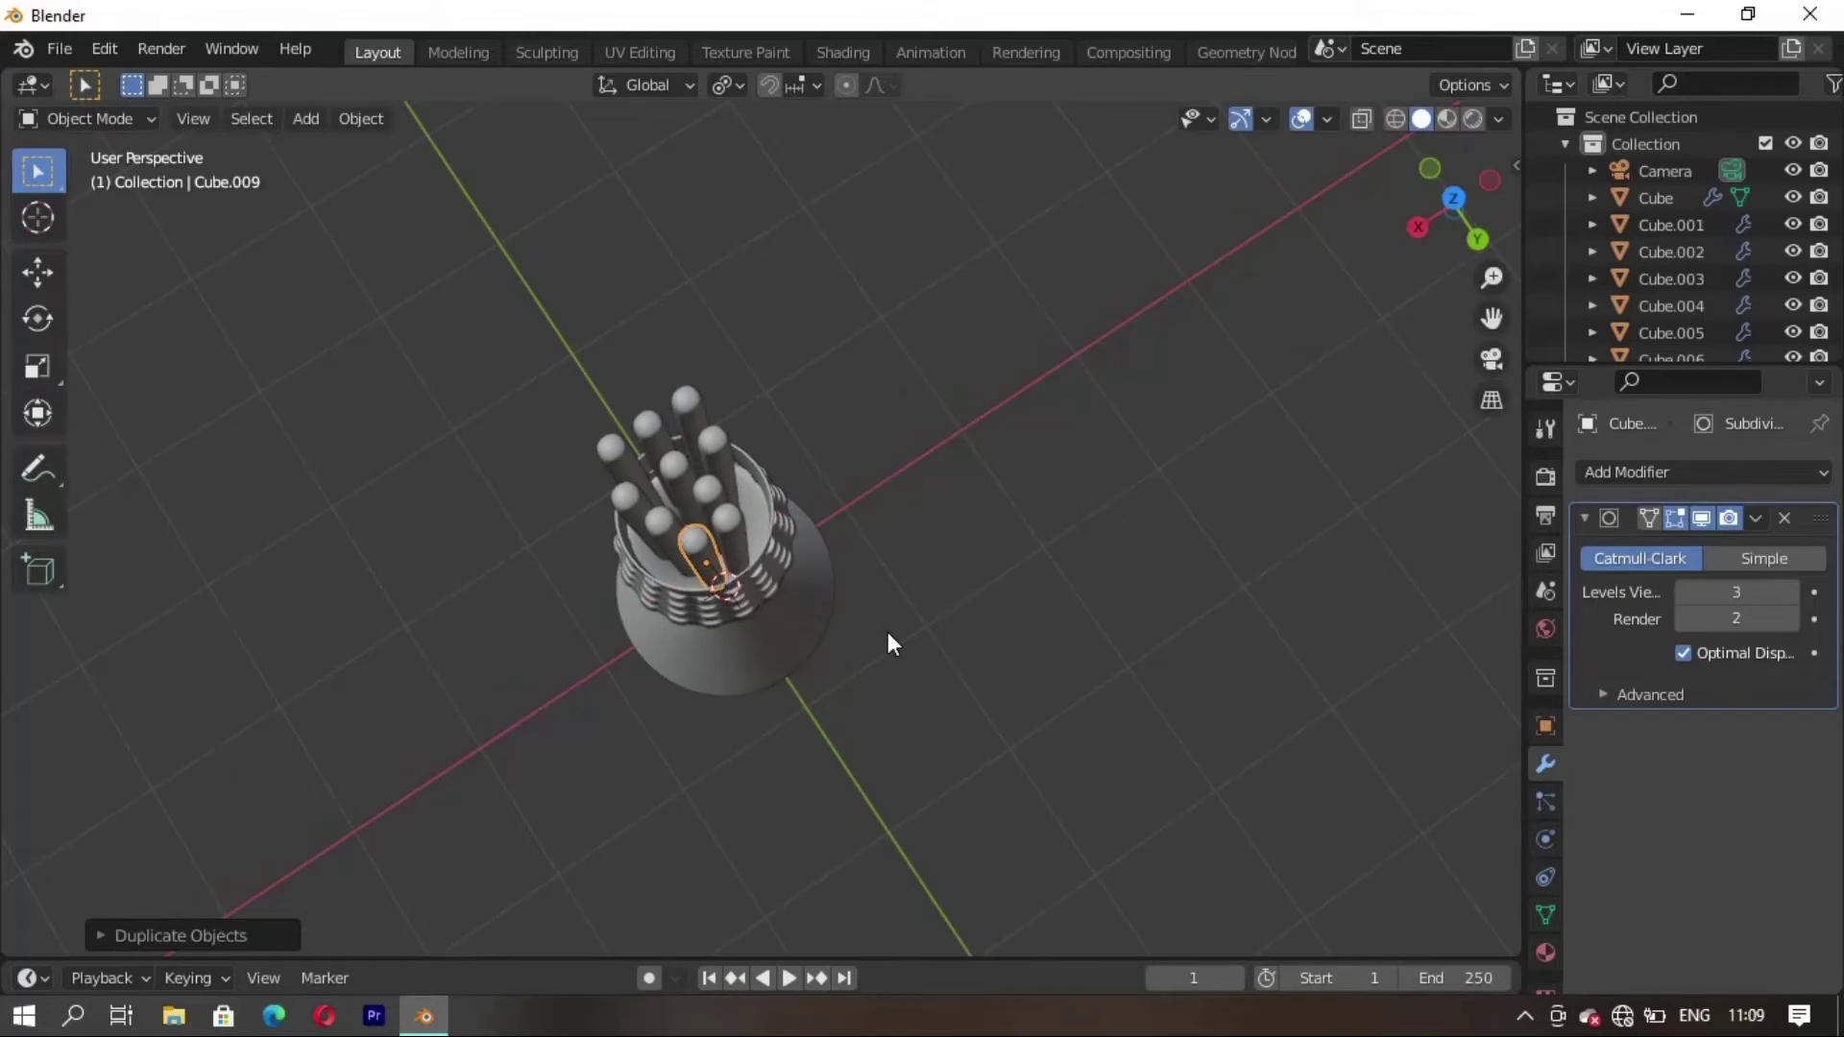
{"action": "key", "text": "shift+d"}
{"action": "key", "text": "x"}
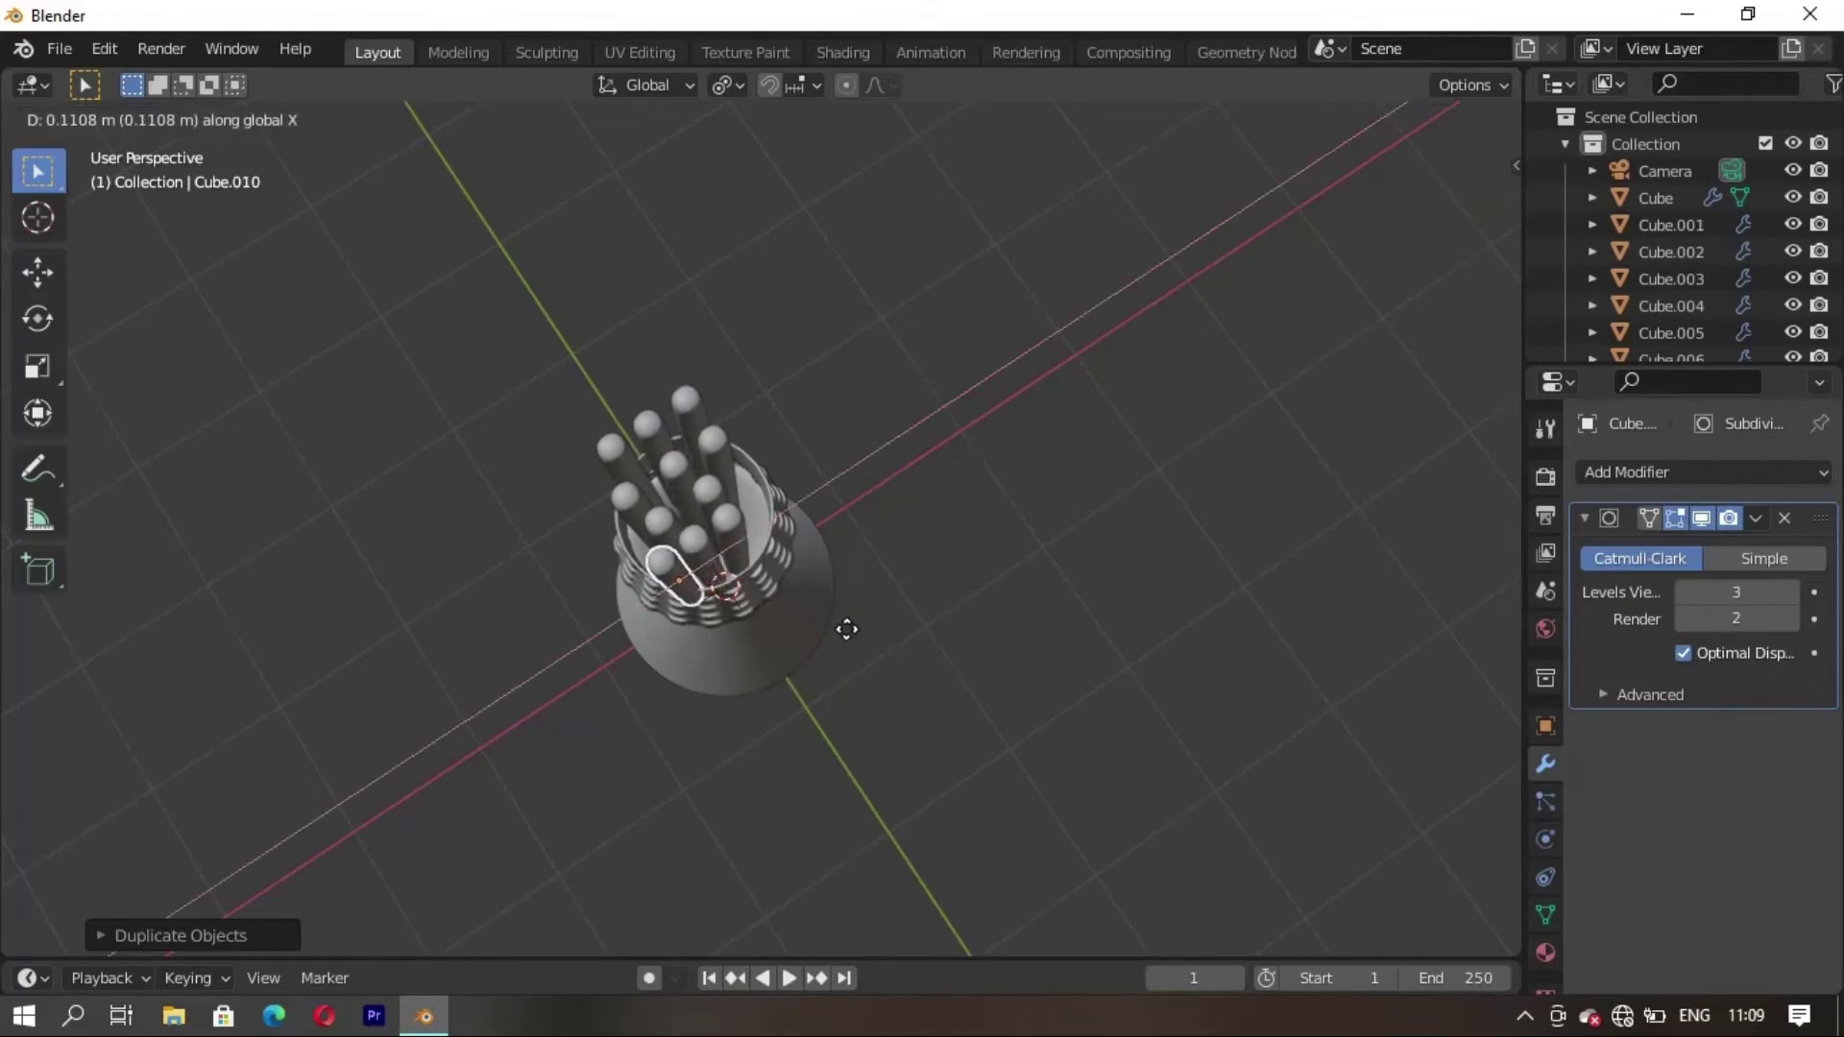
{"action": "left_click", "coordinate": [848, 632]}
Reposition Cube.010 with successive moves along Y, X and Y
{"action": "key", "text": "g"}
{"action": "key", "text": "y"}
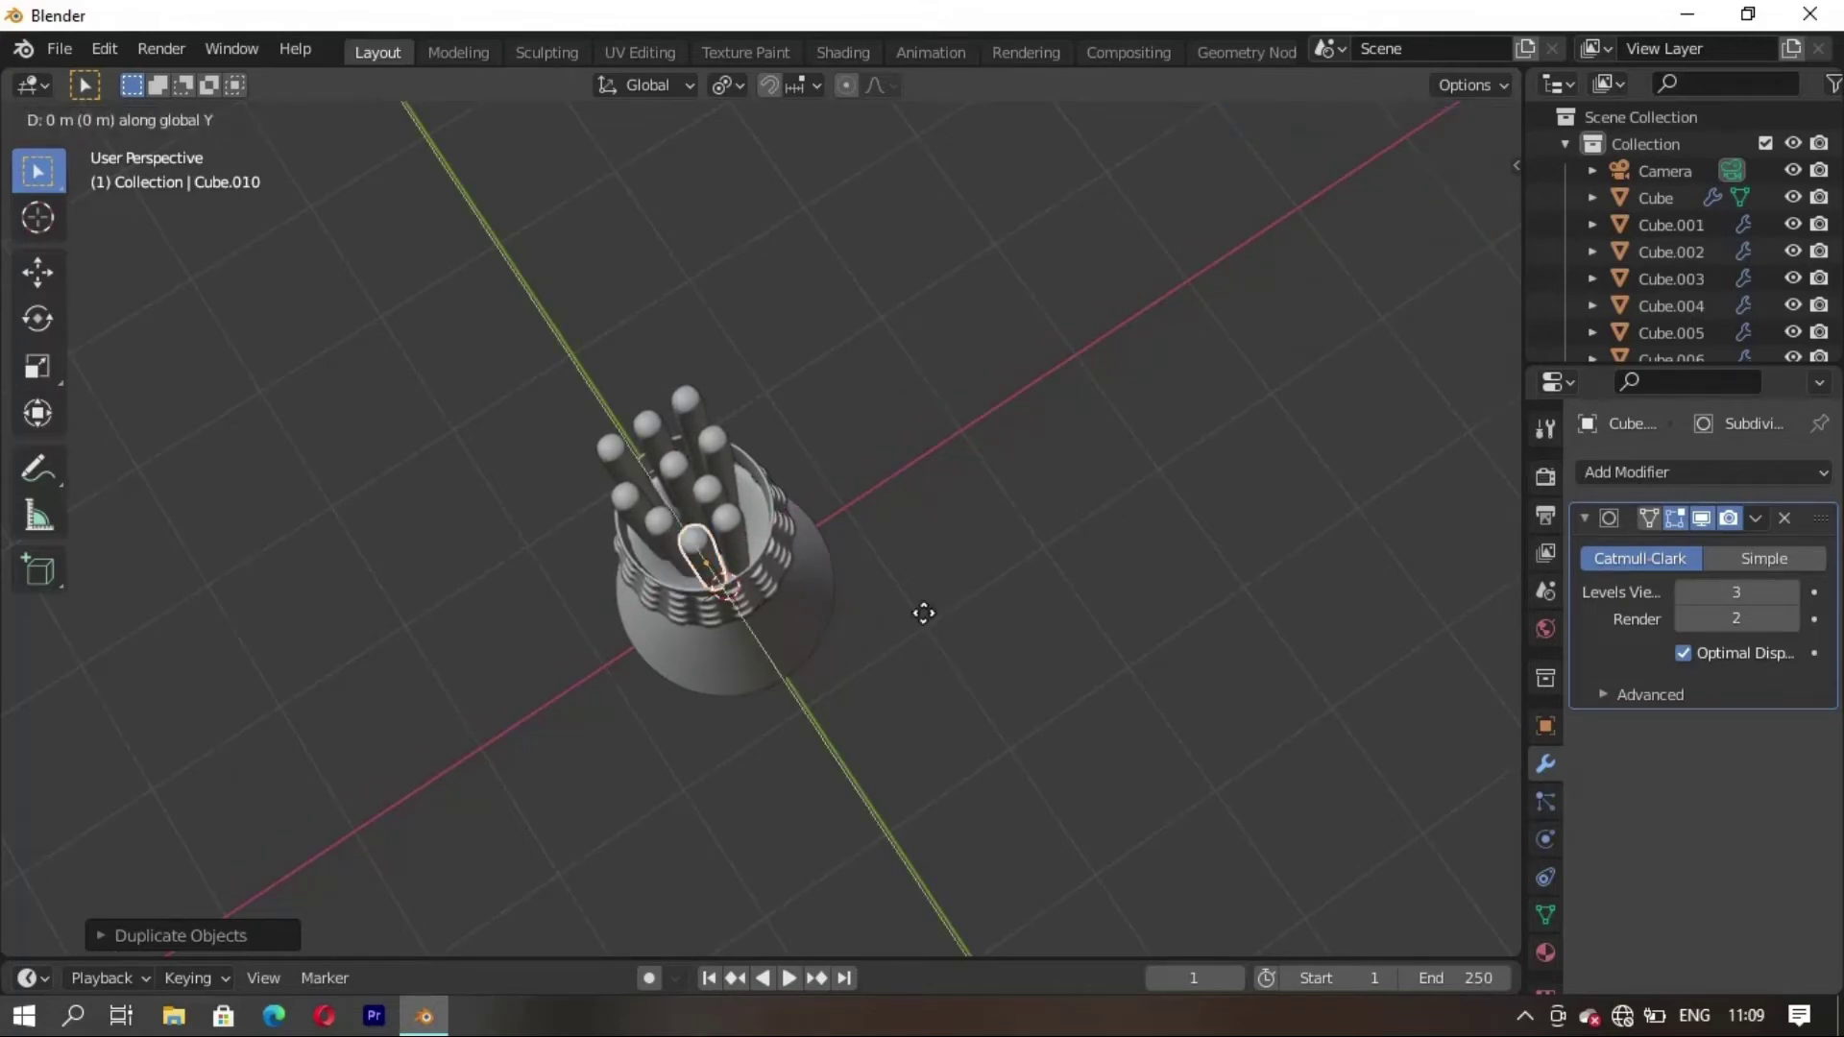
{"action": "left_click", "coordinate": [907, 596]}
{"action": "key", "text": "g"}
{"action": "key", "text": "x"}
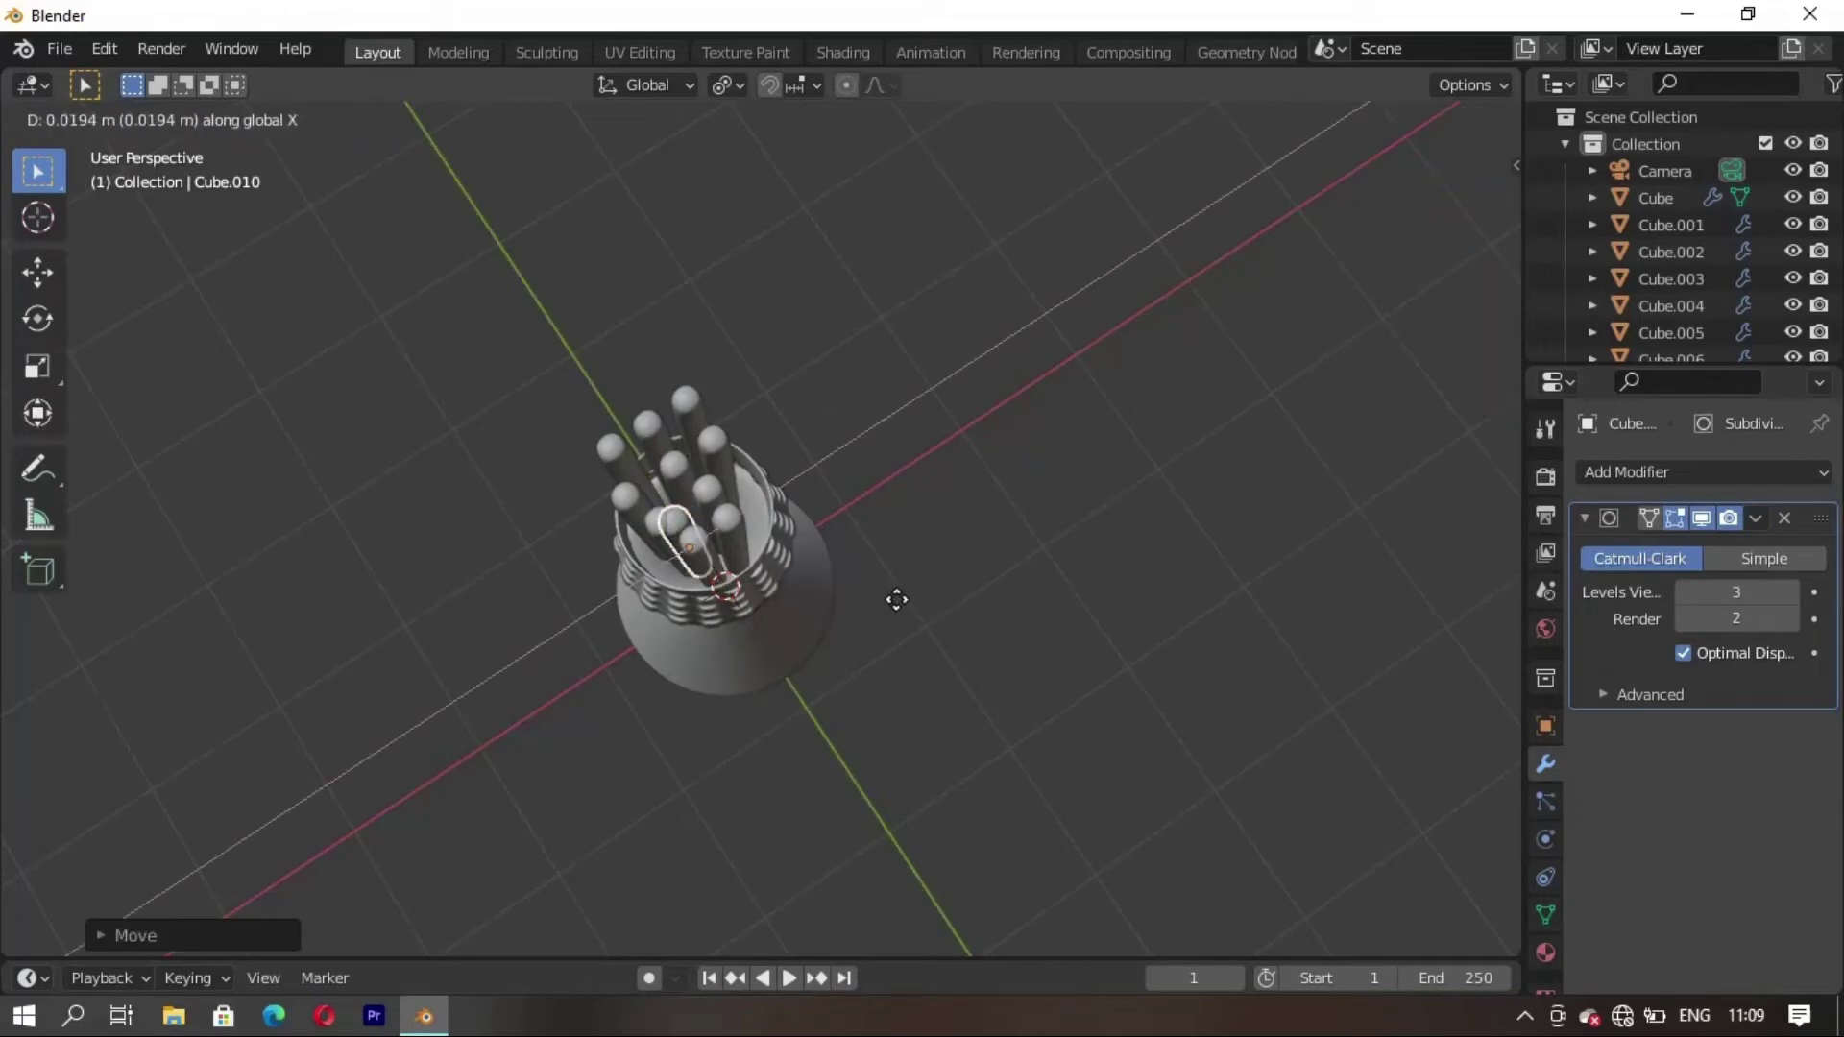
{"action": "left_click", "coordinate": [874, 609]}
{"action": "key", "text": "g"}
{"action": "key", "text": "y"}
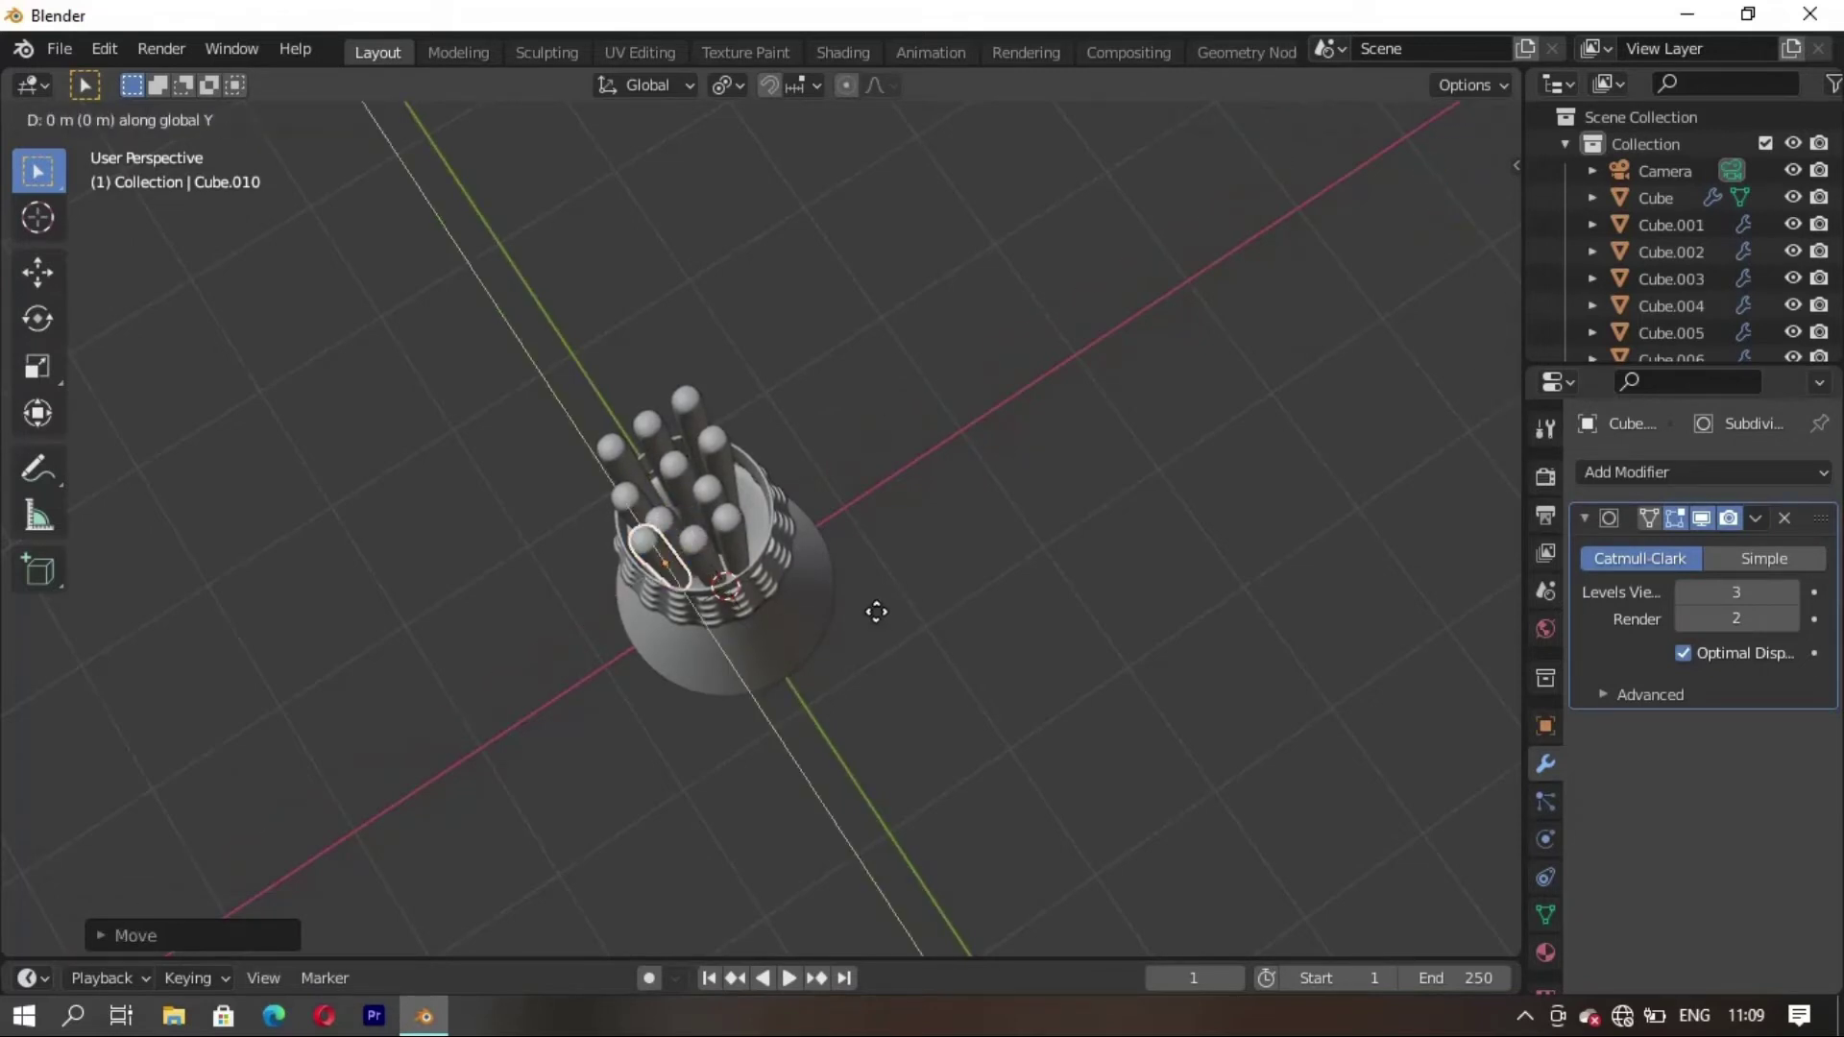
{"action": "left_click", "coordinate": [712, 482]}
Move the neighbouring rod Cube.011 along X
{"action": "left_click", "coordinate": [709, 488]}
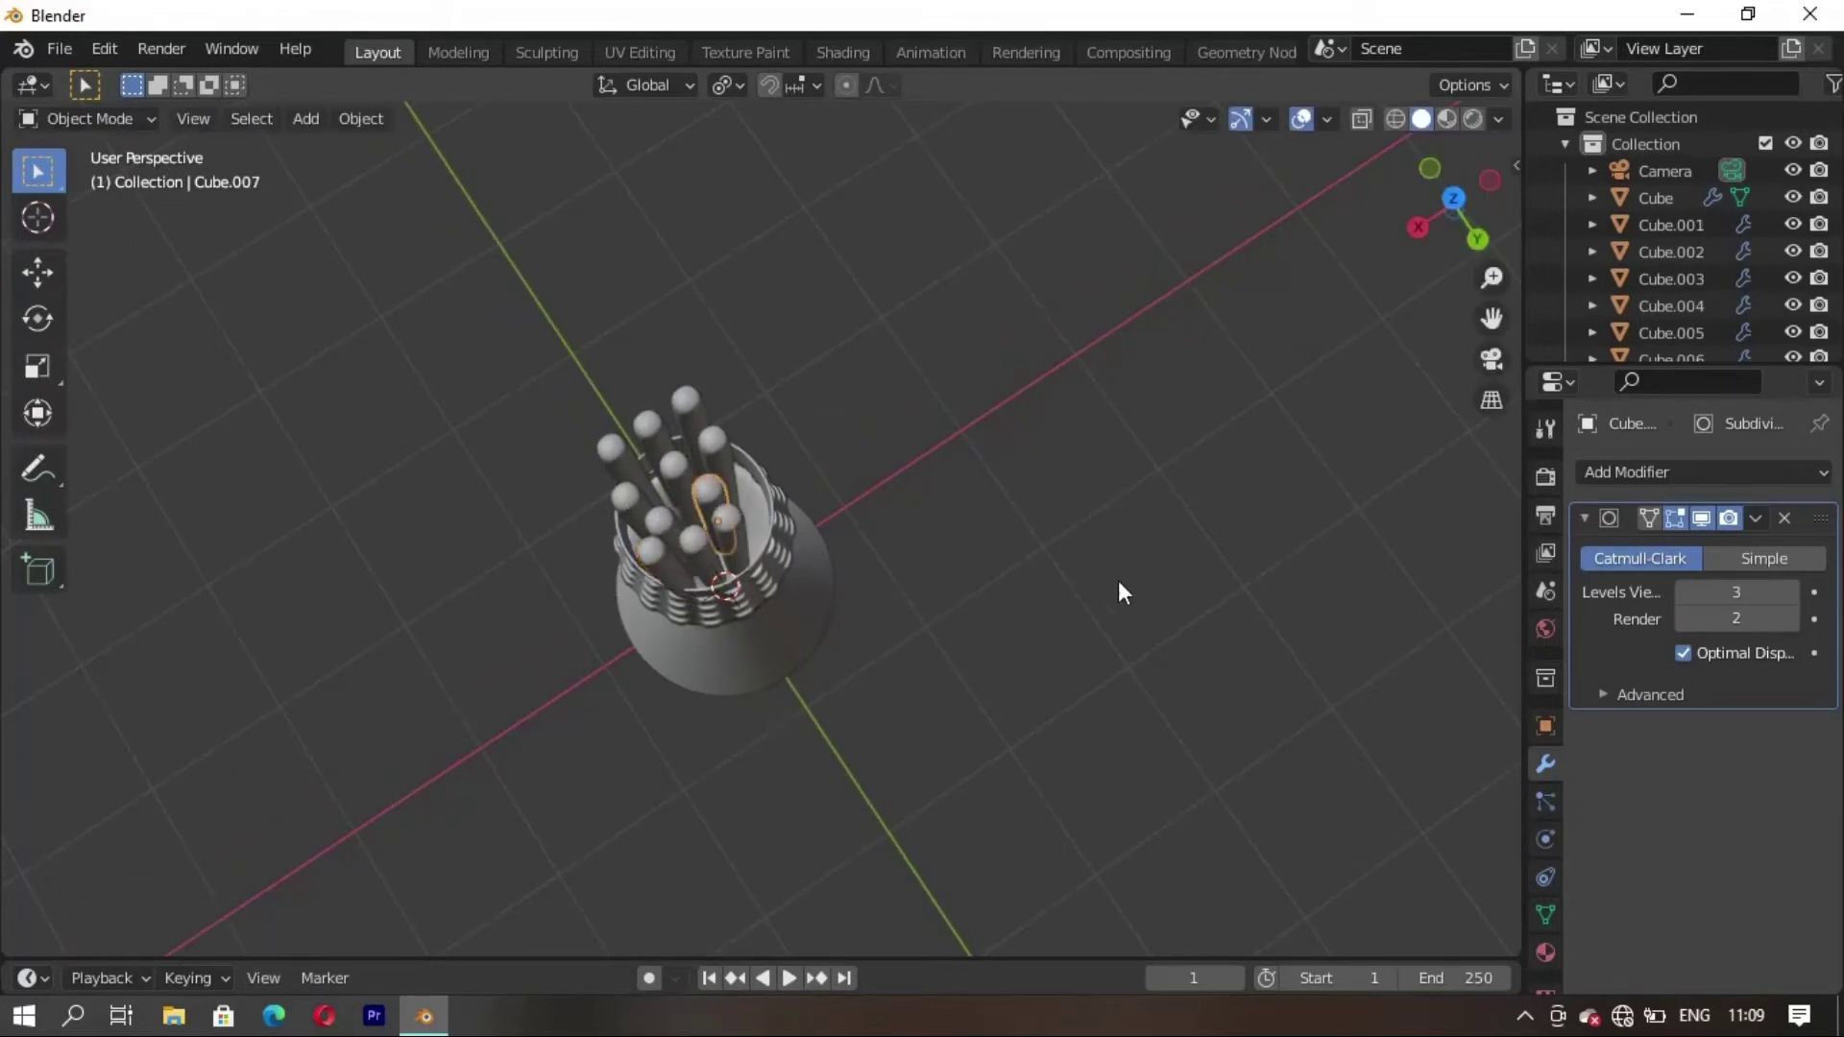
{"action": "key", "text": "g"}
{"action": "key", "text": "x"}
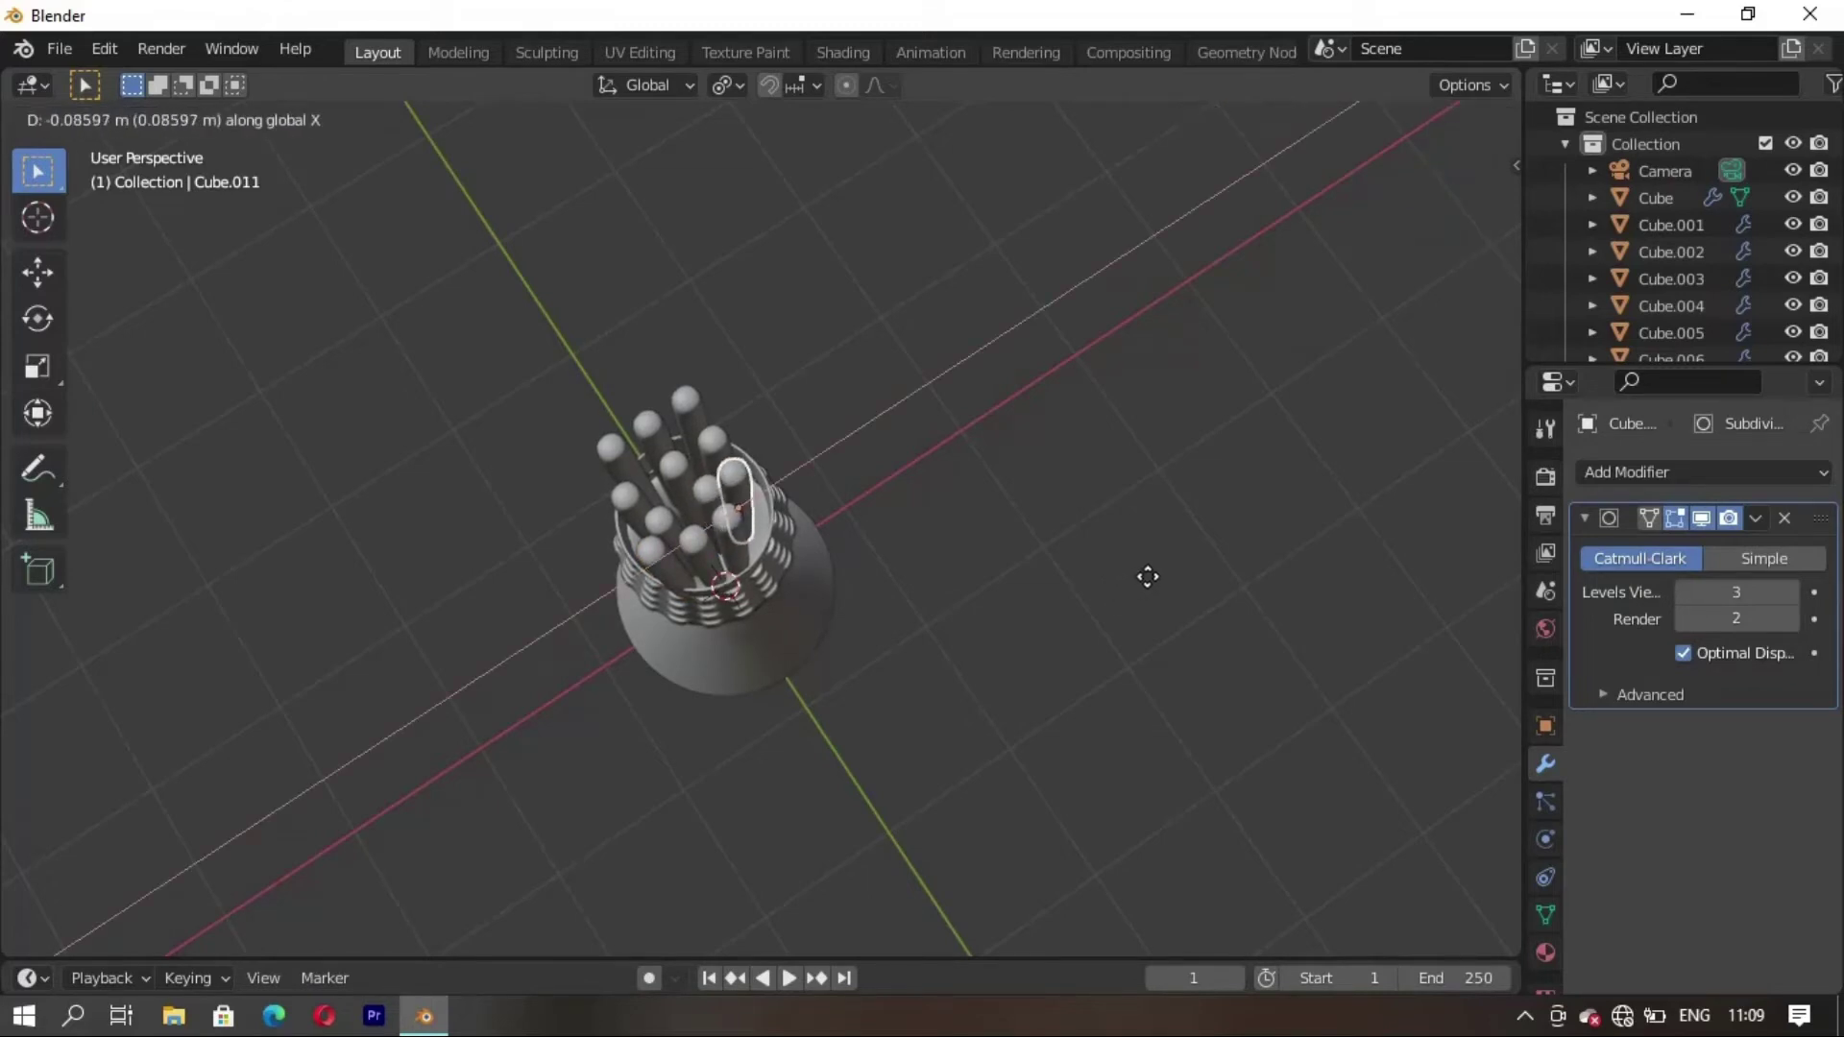
{"action": "left_click", "coordinate": [1041, 487]}
Delete the stray rod seen from a low side view, then select a rod in the cluster
{"action": "mouse_move", "coordinate": [1041, 487]}
{"action": "middle_mouse_down"}
{"action": "mouse_move", "coordinate": [780, 557]}
{"action": "mouse_move", "coordinate": [855, 393]}
{"action": "mouse_move", "coordinate": [788, 379]}
{"action": "mouse_move", "coordinate": [851, 499]}
{"action": "mouse_move", "coordinate": [901, 535]}
{"action": "mouse_move", "coordinate": [769, 528]}
{"action": "mouse_move", "coordinate": [970, 548]}
{"action": "middle_mouse_up"}
{"action": "mouse_move", "coordinate": [791, 573]}
{"action": "middle_mouse_down"}
{"action": "mouse_move", "coordinate": [723, 413]}
{"action": "mouse_move", "coordinate": [858, 712]}
{"action": "mouse_move", "coordinate": [872, 659]}
{"action": "mouse_move", "coordinate": [774, 491]}
{"action": "middle_mouse_up"}
{"action": "left_click", "coordinate": [670, 336]}
{"action": "key", "text": "Delete"}
{"action": "left_click", "coordinate": [770, 501]}
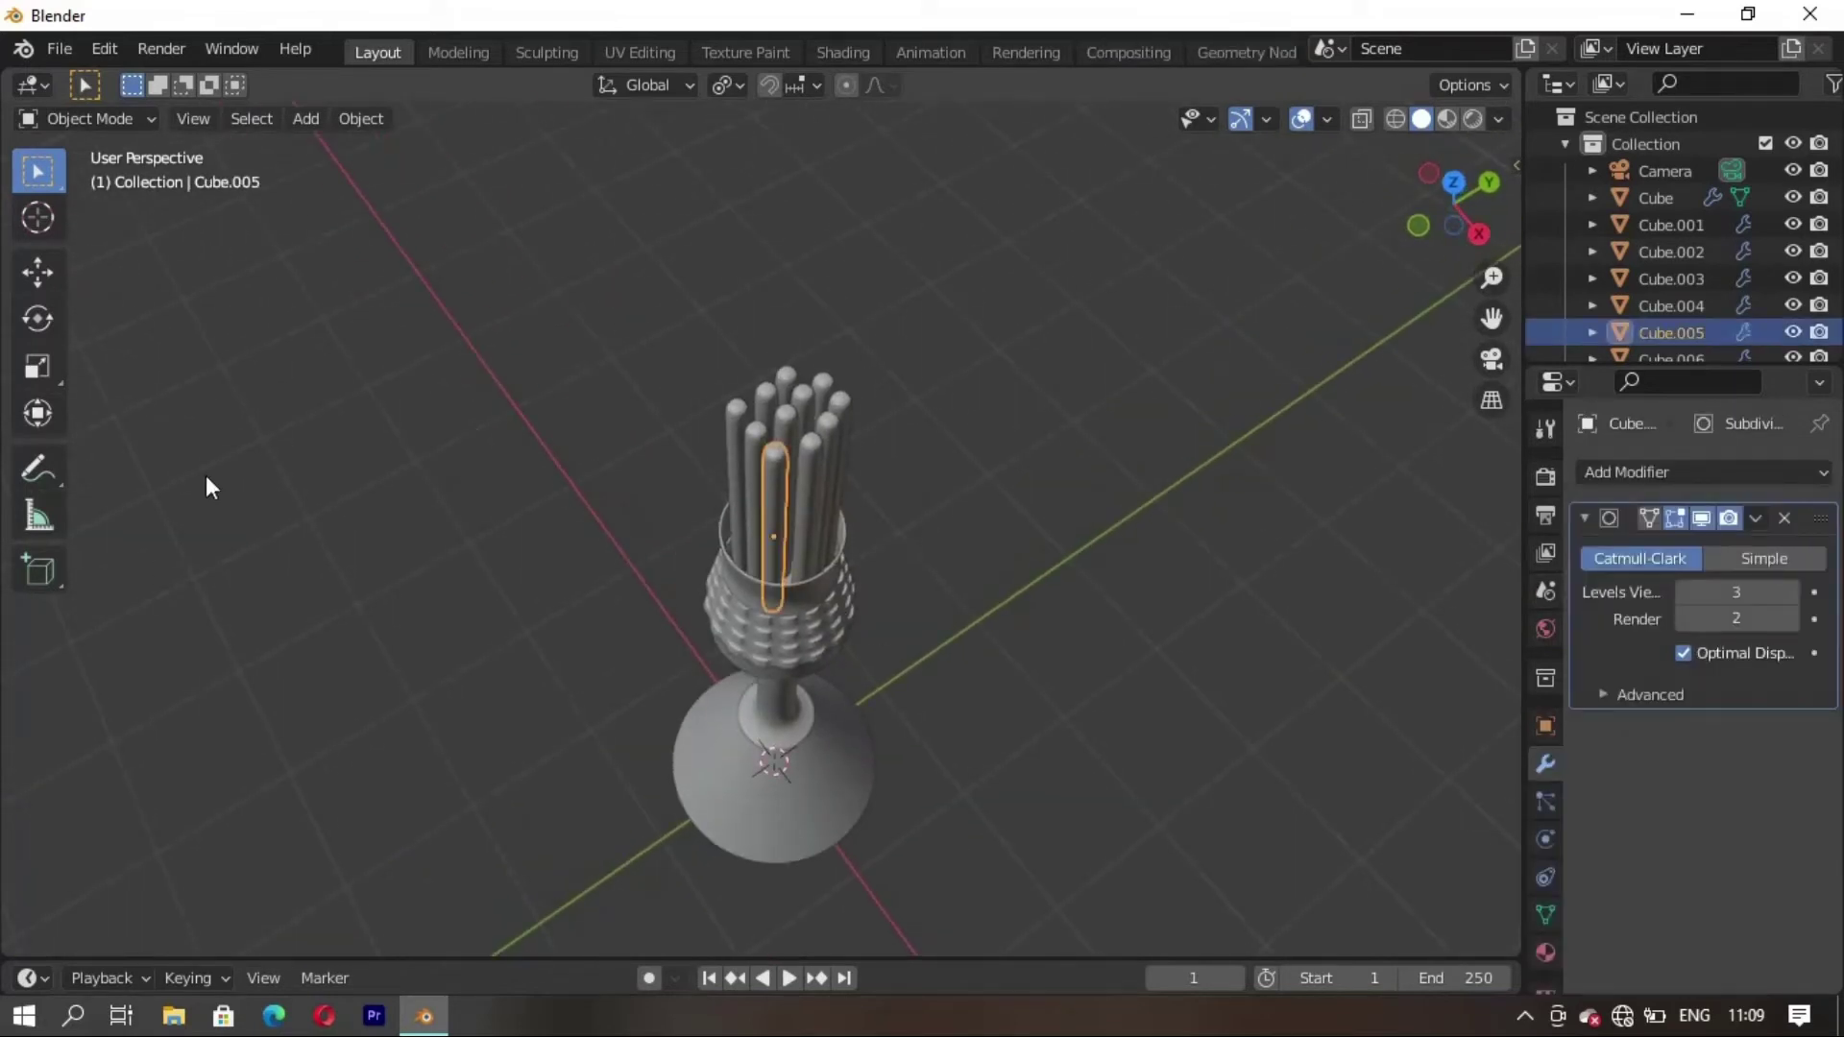
Rotate rod Cube.005 slightly with the Transform tool, then return to Select Box and deselect
{"action": "left_click", "coordinate": [54, 431]}
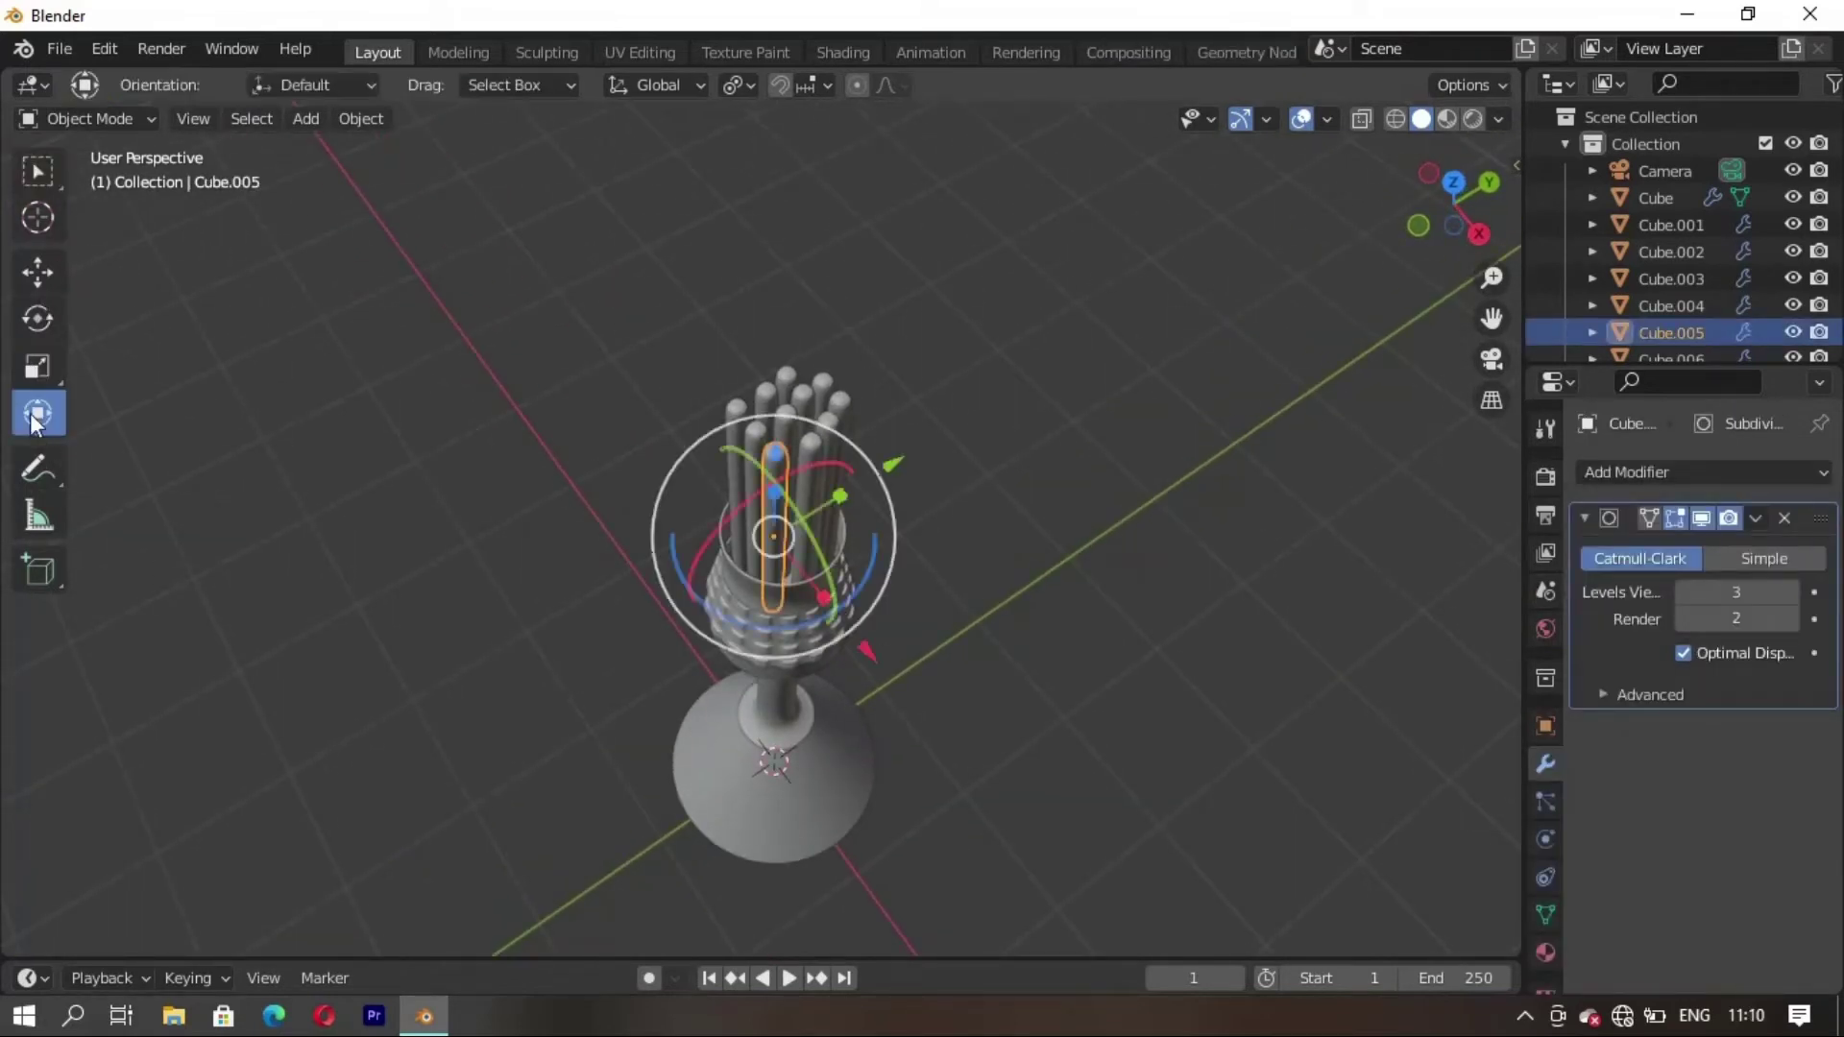
{"action": "left_click_drag", "start_coordinate": [709, 530], "coordinate": [709, 531]}
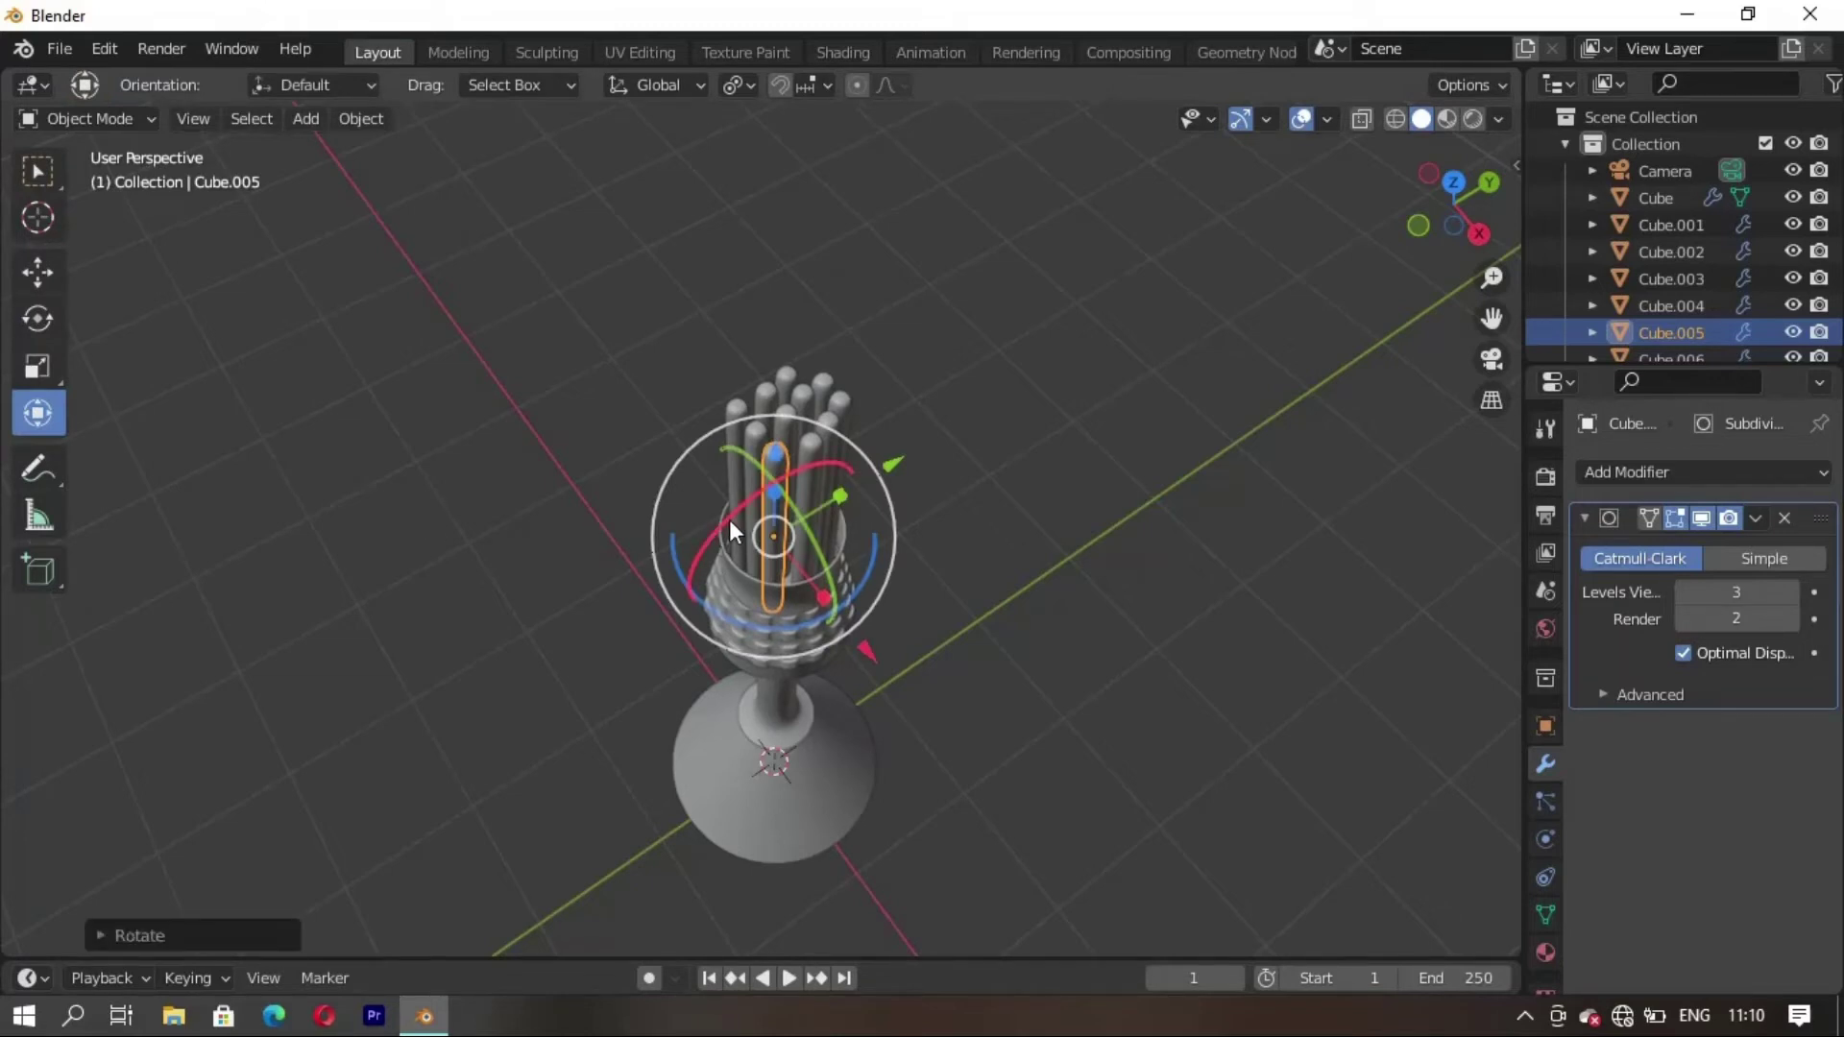
{"action": "left_click", "coordinate": [1095, 486]}
{"action": "left_click", "coordinate": [39, 171]}
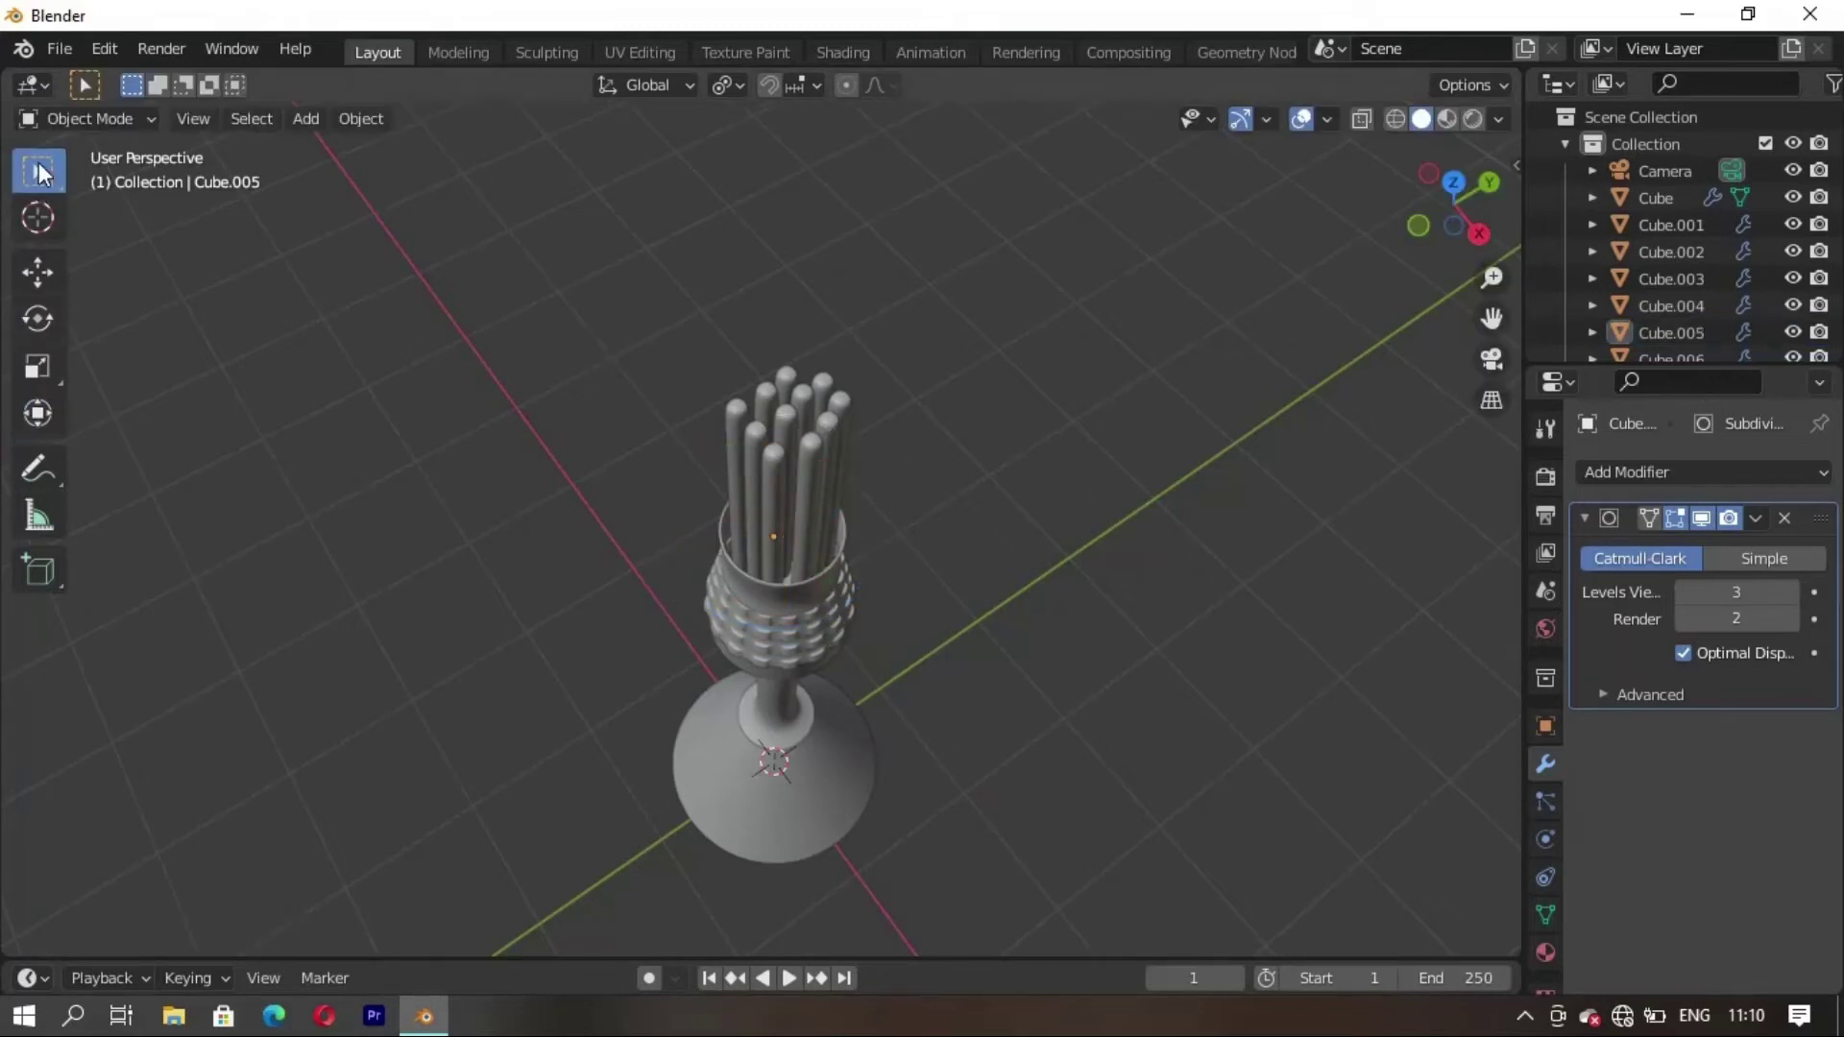
{"action": "mouse_move", "coordinate": [1057, 499]}
{"action": "middle_mouse_down"}
{"action": "mouse_move", "coordinate": [922, 457]}
{"action": "mouse_move", "coordinate": [683, 334]}
{"action": "mouse_move", "coordinate": [609, 490]}
{"action": "mouse_move", "coordinate": [786, 453]}
{"action": "mouse_move", "coordinate": [717, 499]}
{"action": "mouse_move", "coordinate": [798, 589]}
{"action": "mouse_move", "coordinate": [847, 540]}
{"action": "mouse_move", "coordinate": [797, 579]}
{"action": "mouse_move", "coordinate": [794, 534]}
{"action": "middle_mouse_up"}
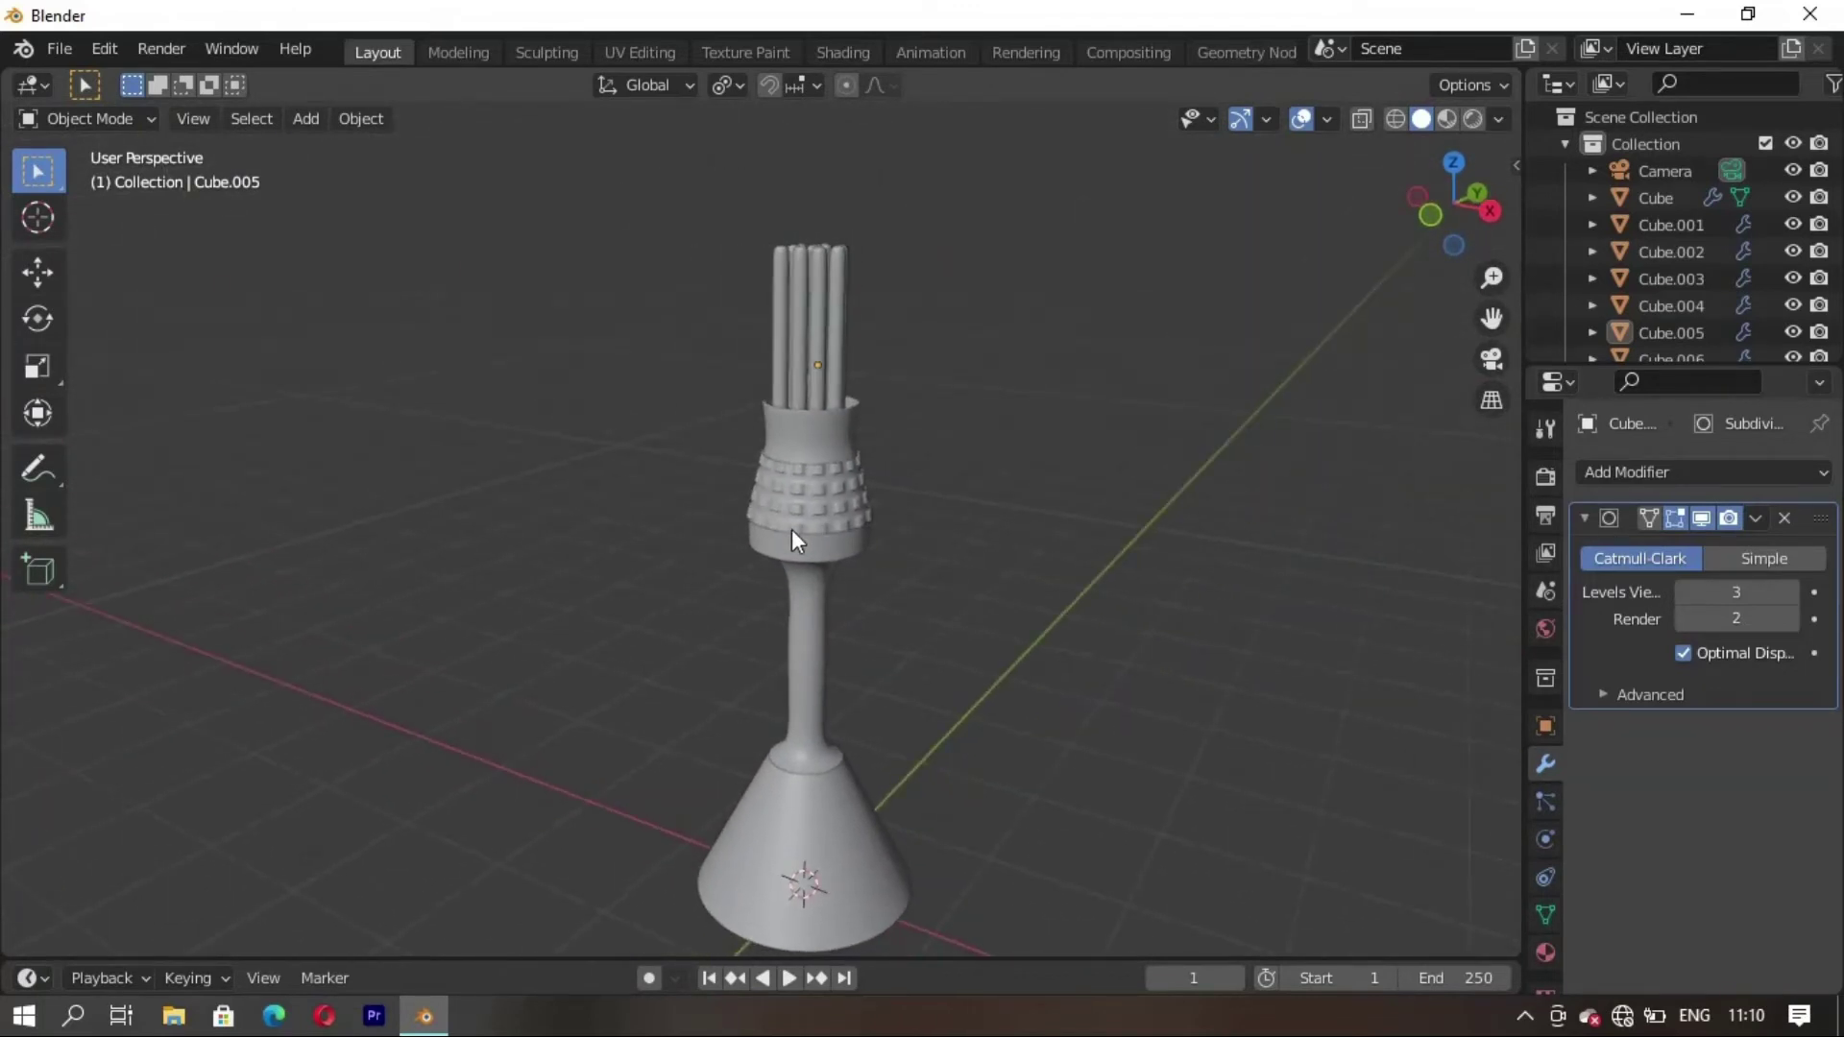
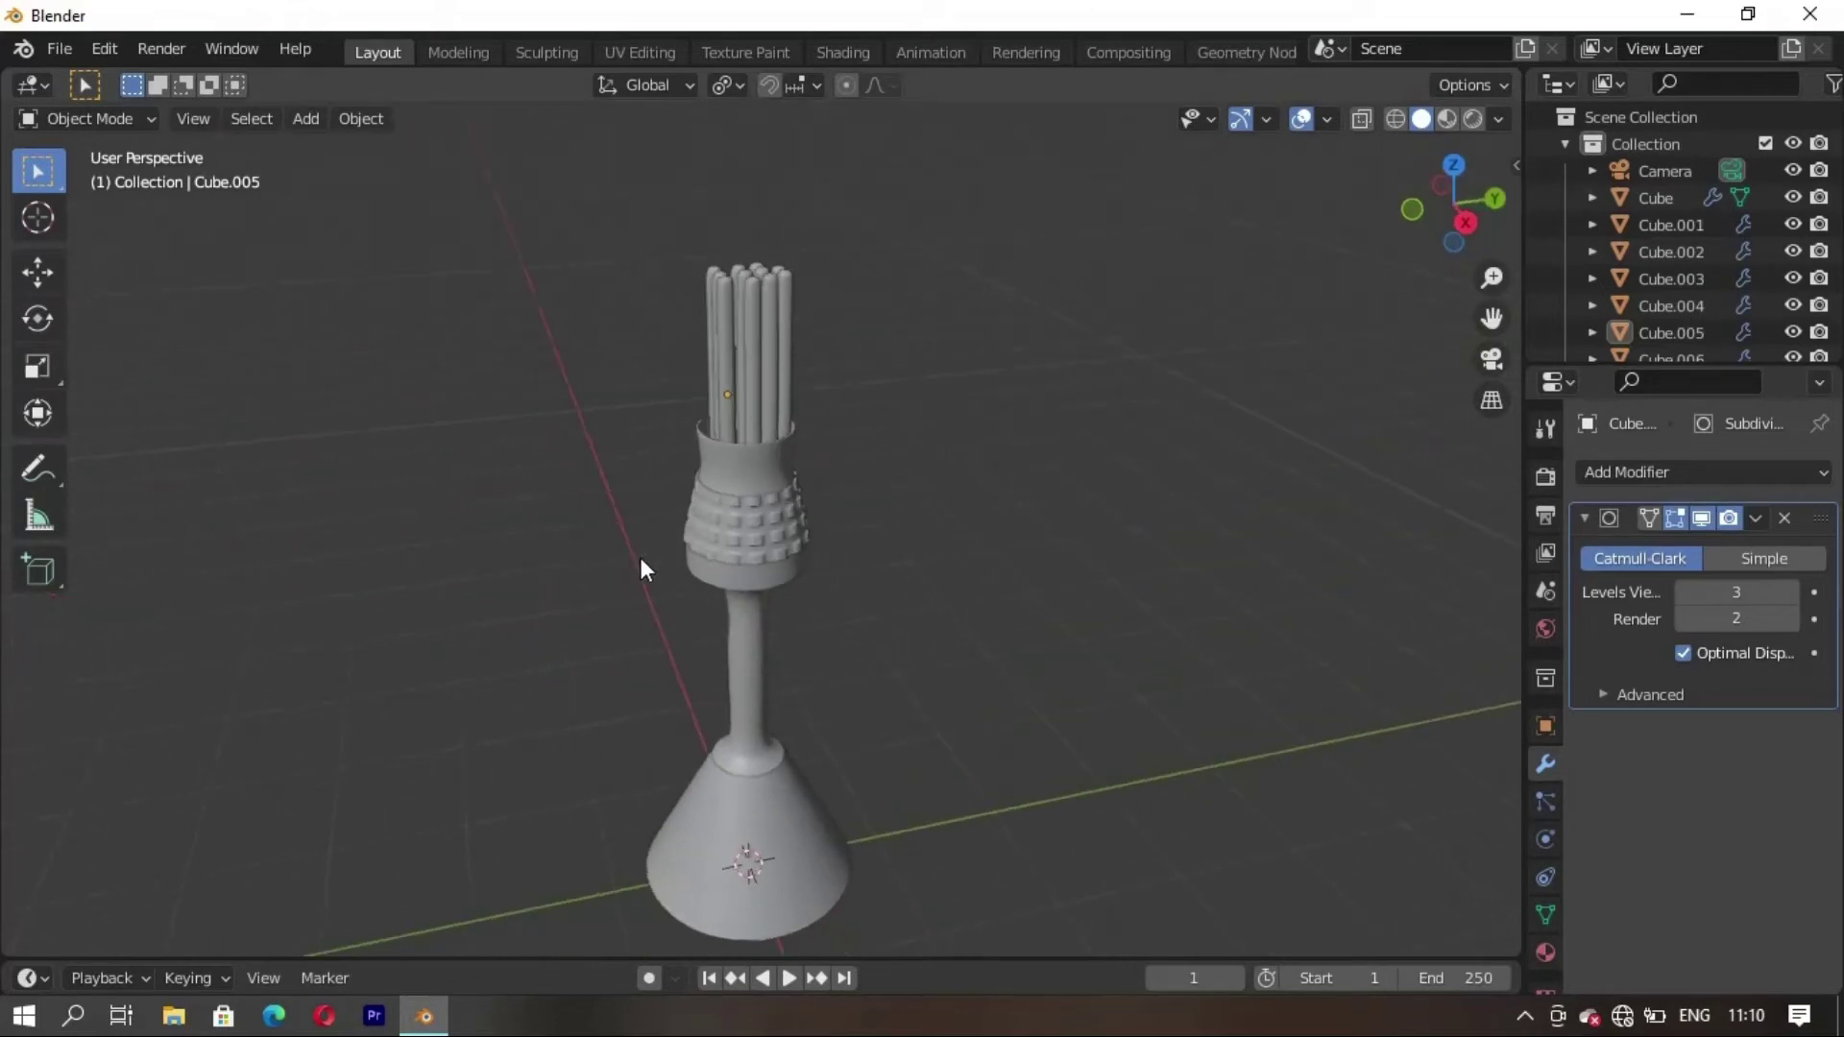
With the Rotate tool, tilt the first two rods slightly outward from the bundle
{"action": "middle_click_drag", "start_coordinate": [723, 404], "coordinate": [868, 476]}
{"action": "left_click", "coordinate": [868, 476]}
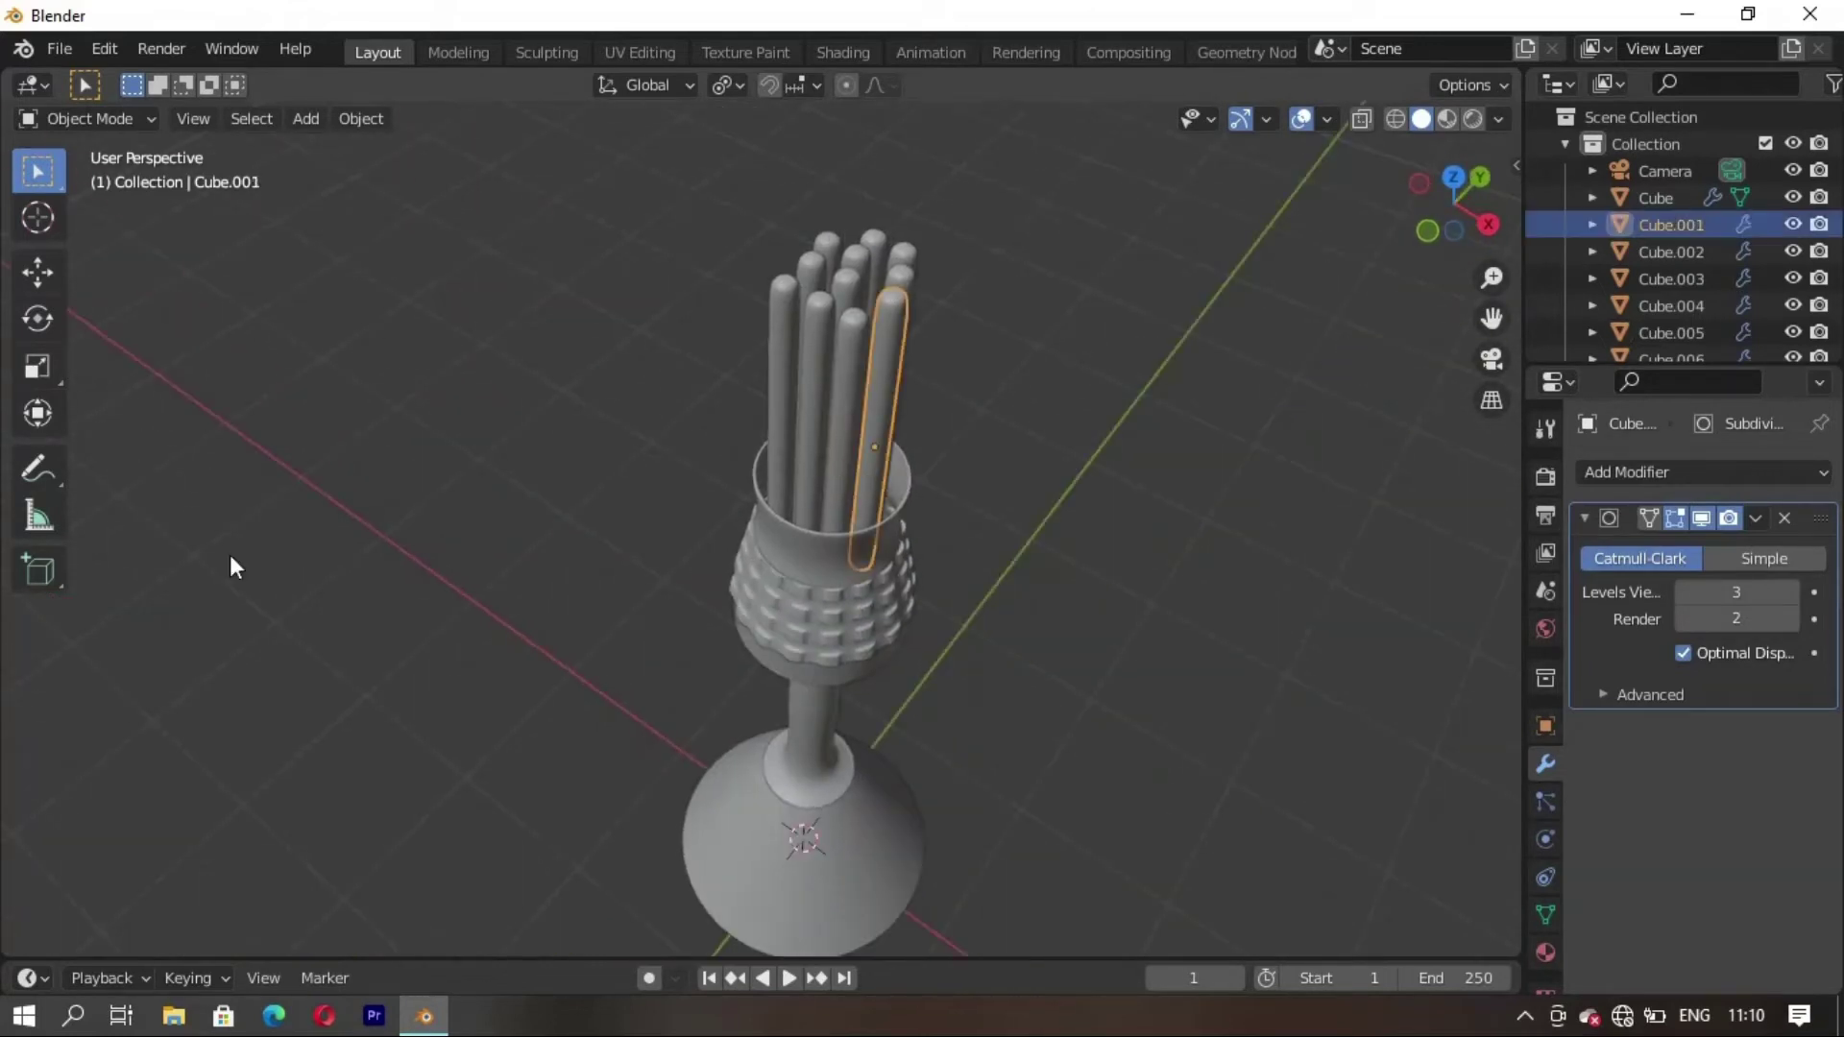
{"action": "left_click", "coordinate": [39, 319]}
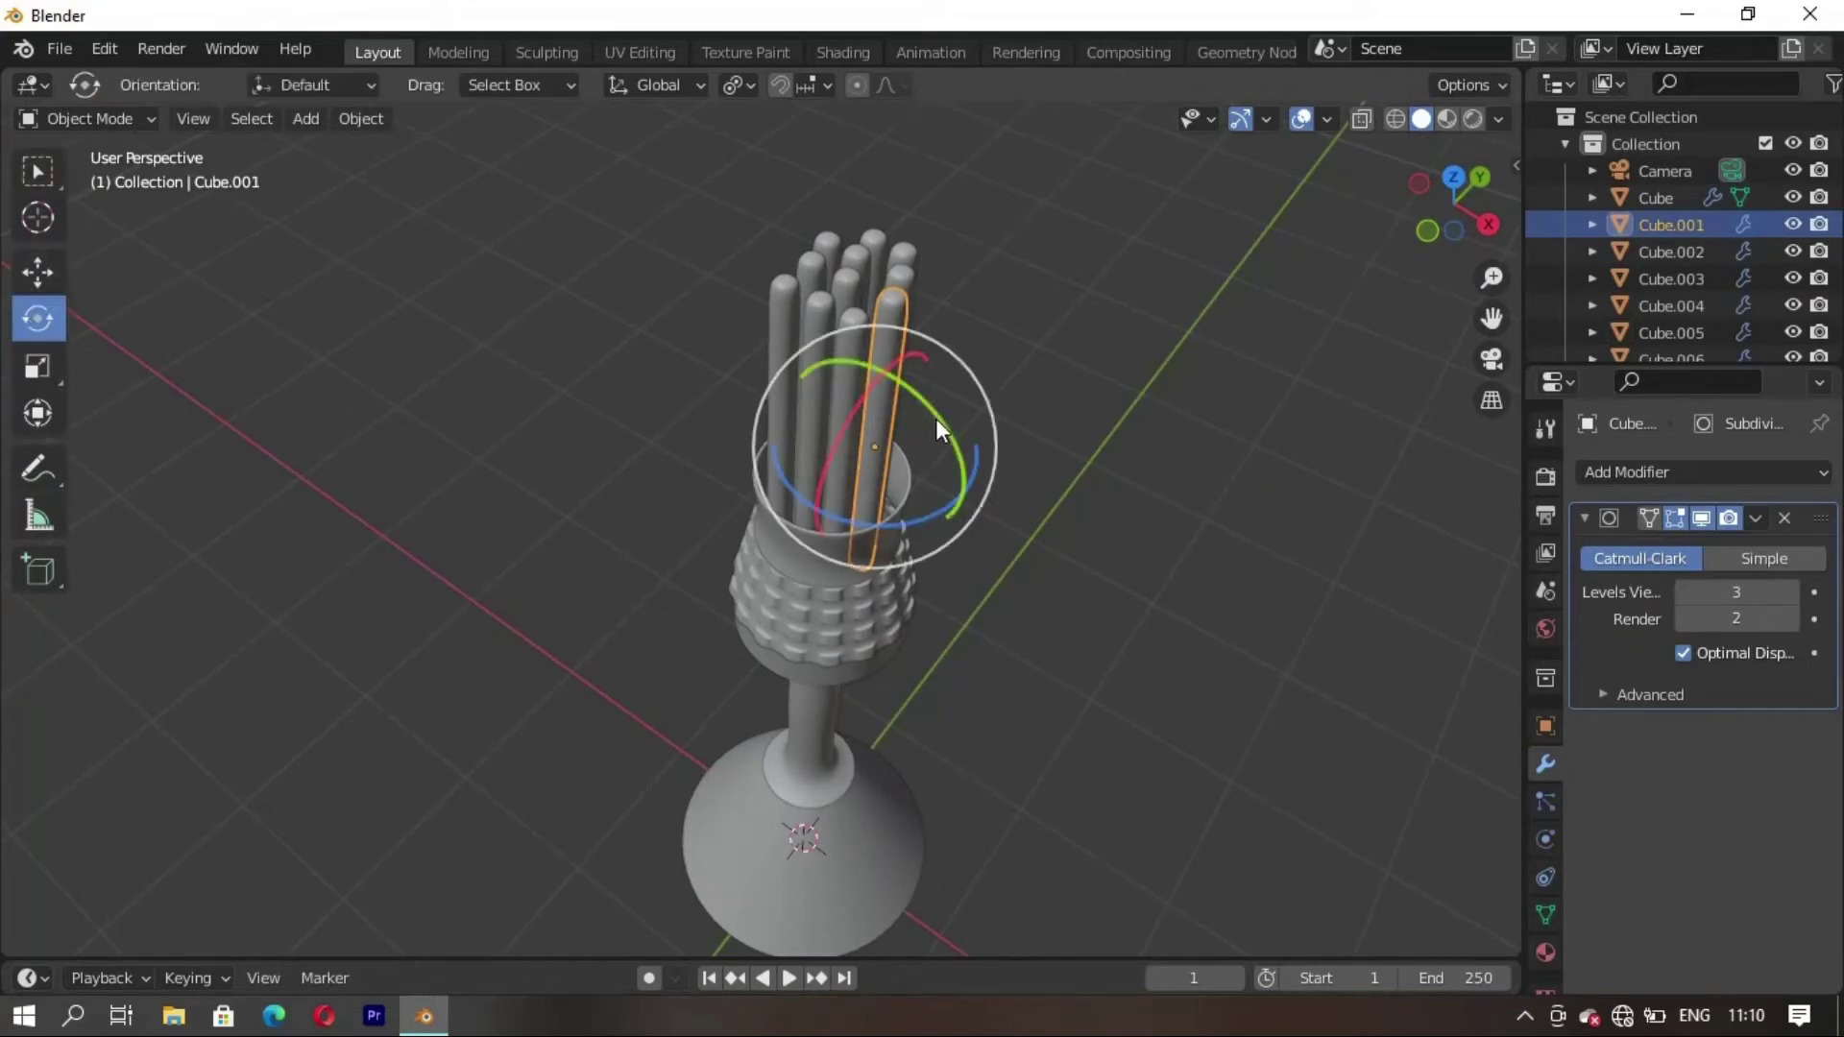
{"action": "left_click_drag", "start_coordinate": [941, 416], "coordinate": [942, 421]}
{"action": "left_click", "coordinate": [769, 354]}
{"action": "left_click_drag", "start_coordinate": [774, 364], "coordinate": [761, 378]}
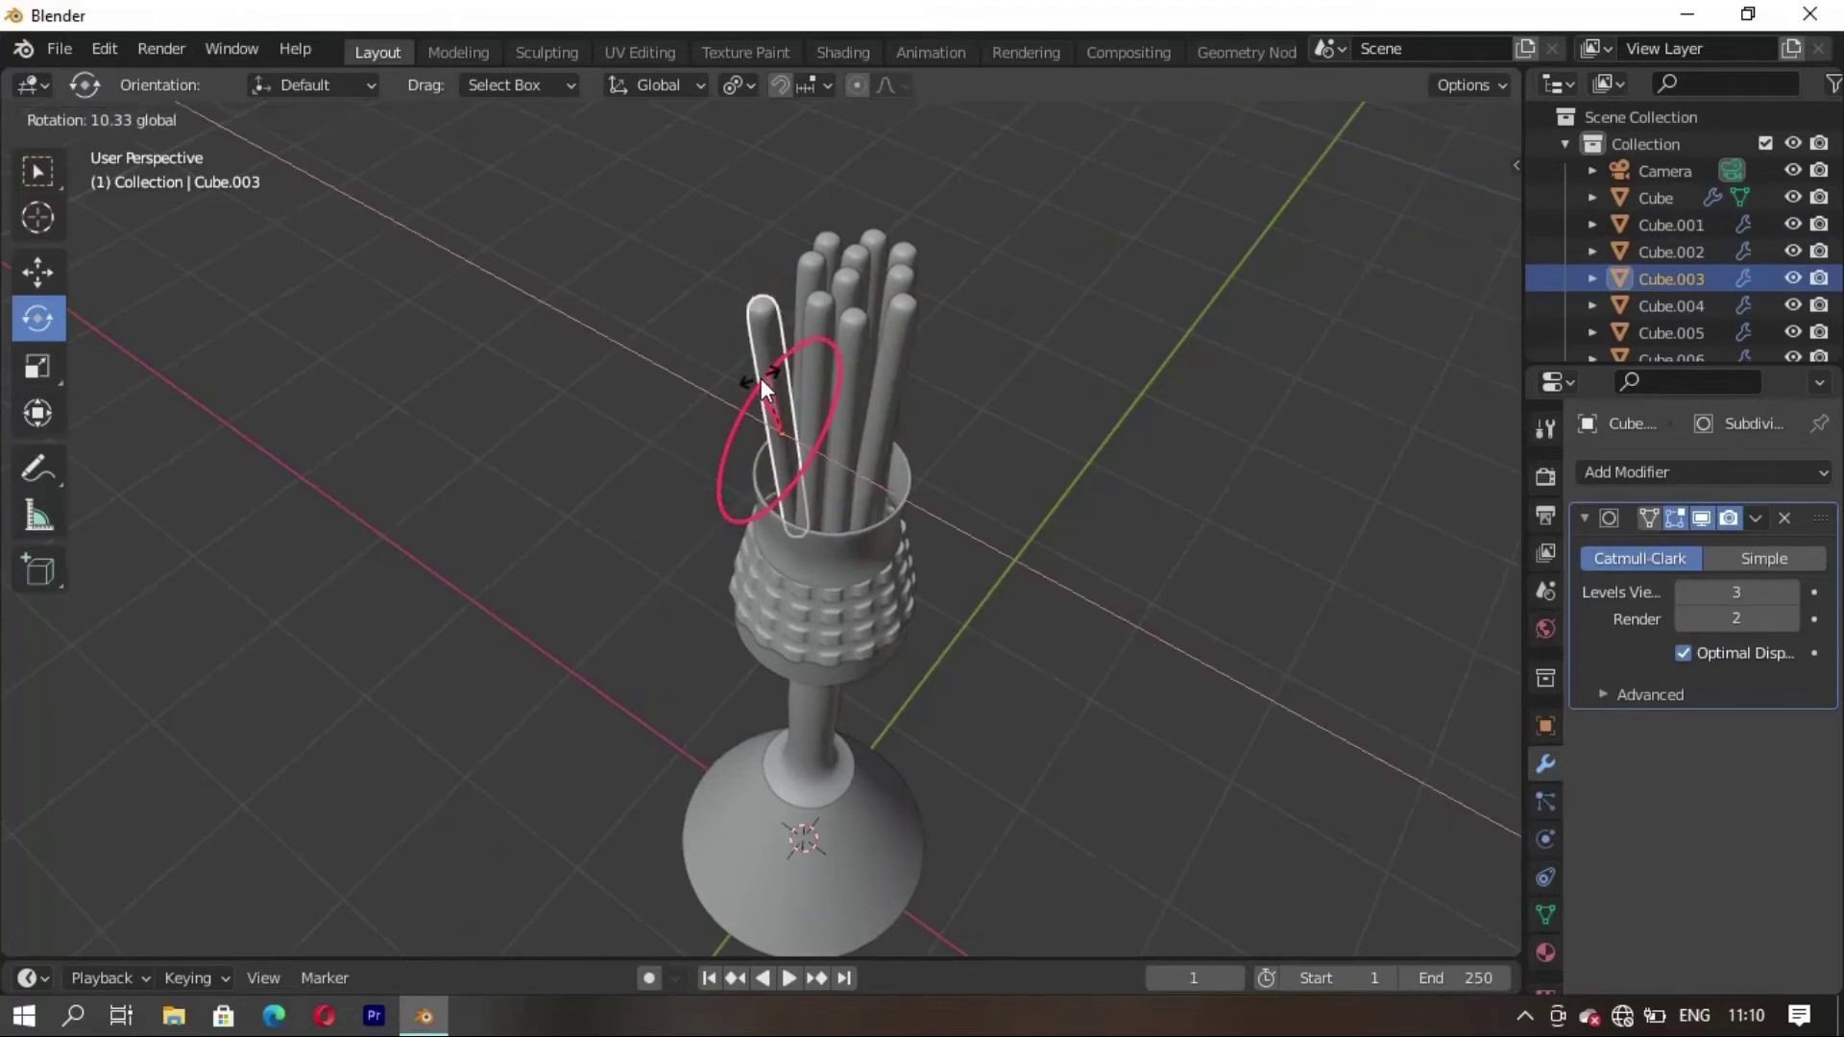
Tilt the centre rod and a rod at the bundle's edge outward
{"action": "middle_click_drag", "start_coordinate": [863, 395], "coordinate": [714, 442]}
{"action": "left_click", "coordinate": [713, 431]}
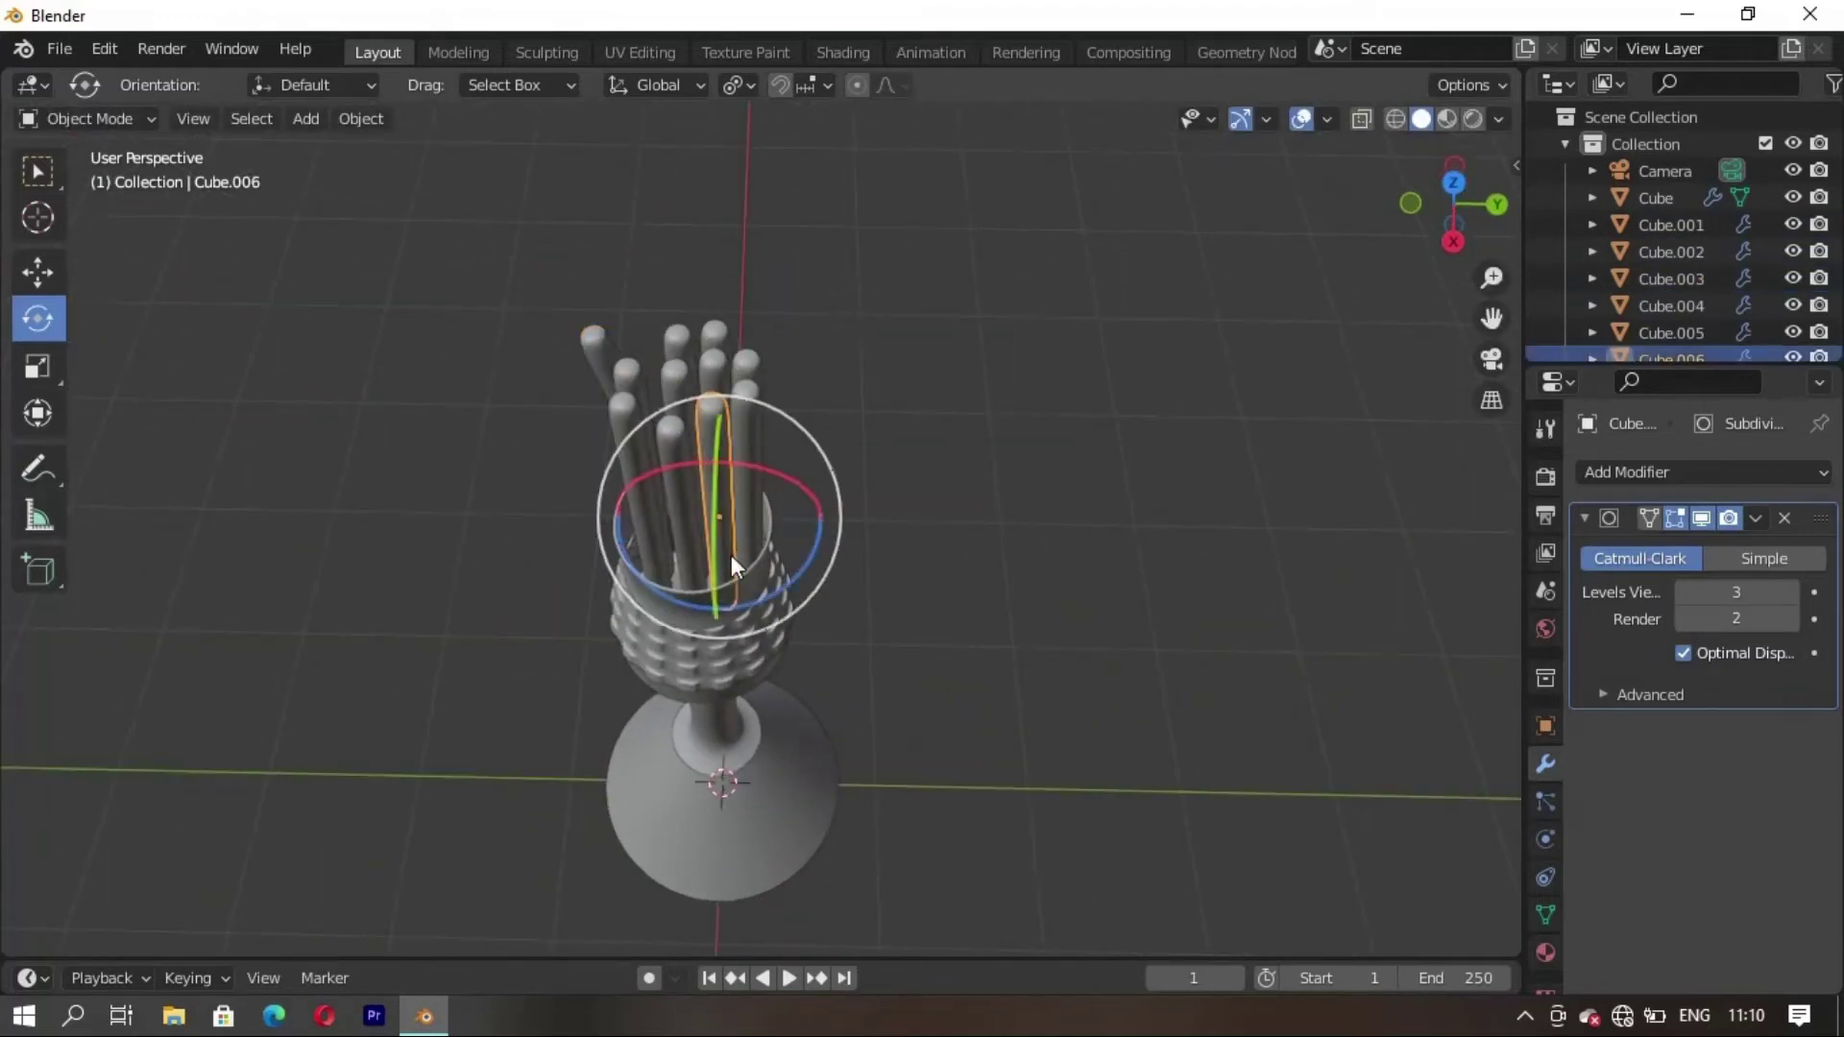
{"action": "left_click_drag", "start_coordinate": [758, 463], "coordinate": [772, 466]}
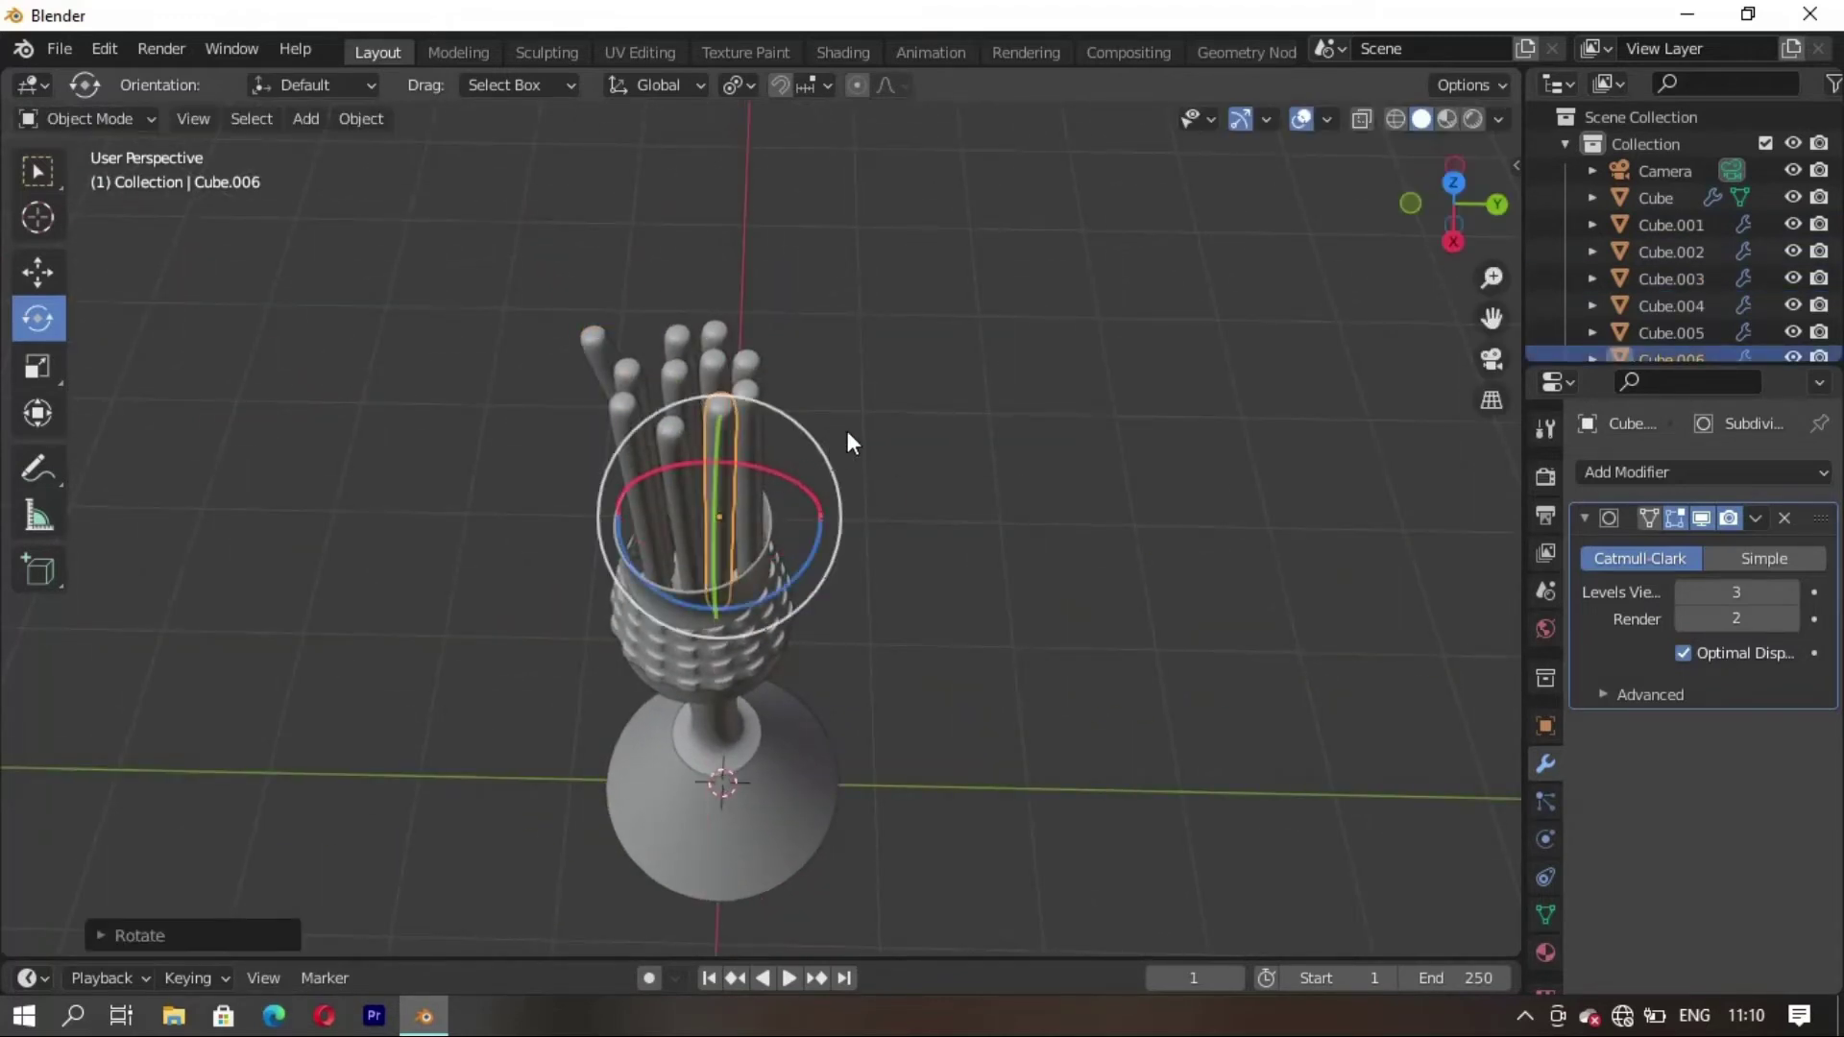
{"action": "middle_click_drag", "start_coordinate": [869, 400], "coordinate": [824, 356]}
{"action": "left_click", "coordinate": [807, 313]}
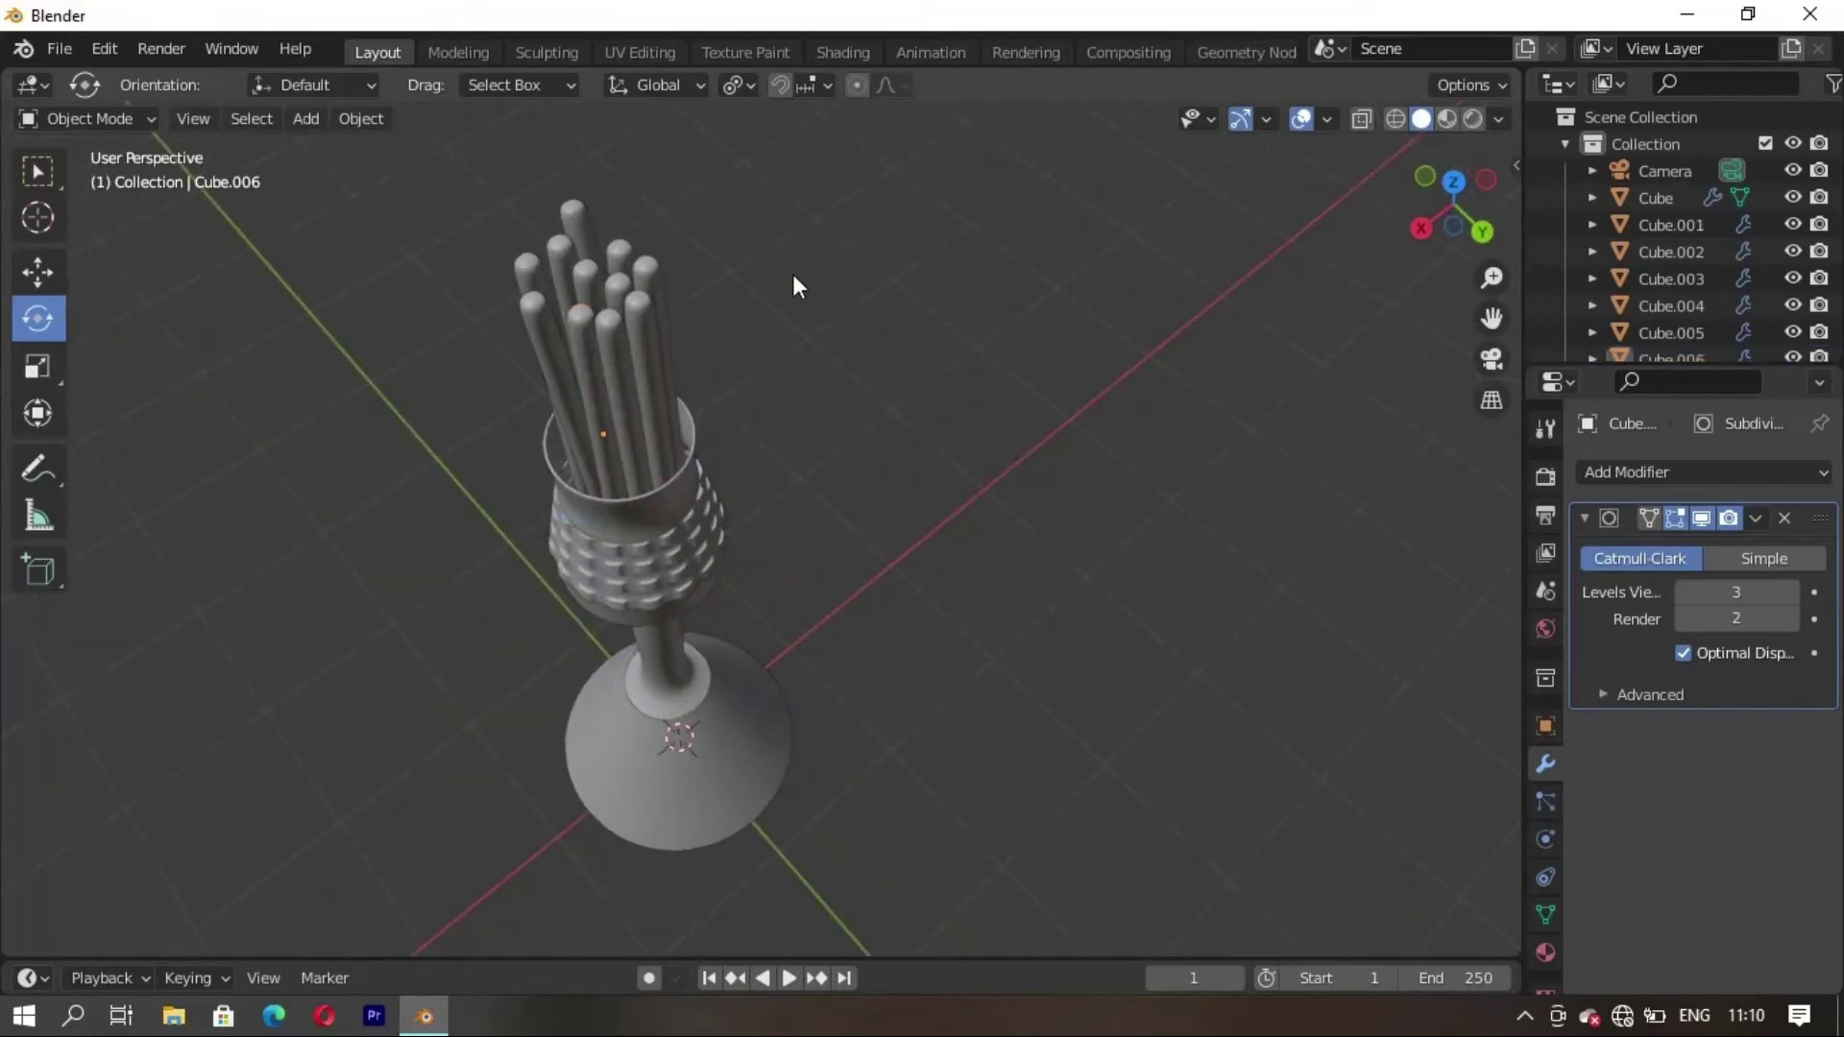
{"action": "left_click", "coordinate": [645, 309]}
{"action": "mouse_move", "coordinate": [650, 342]}
{"action": "left_mouse_down"}
{"action": "mouse_move", "coordinate": [672, 378]}
{"action": "mouse_move", "coordinate": [621, 339]}
{"action": "left_mouse_up"}
Tilt a rod back upright with trackball rotation and shift it along X
{"action": "mouse_move", "coordinate": [882, 340]}
{"action": "middle_mouse_down"}
{"action": "mouse_move", "coordinate": [662, 457]}
{"action": "mouse_move", "coordinate": [585, 429]}
{"action": "middle_mouse_up"}
{"action": "left_click", "coordinate": [656, 411]}
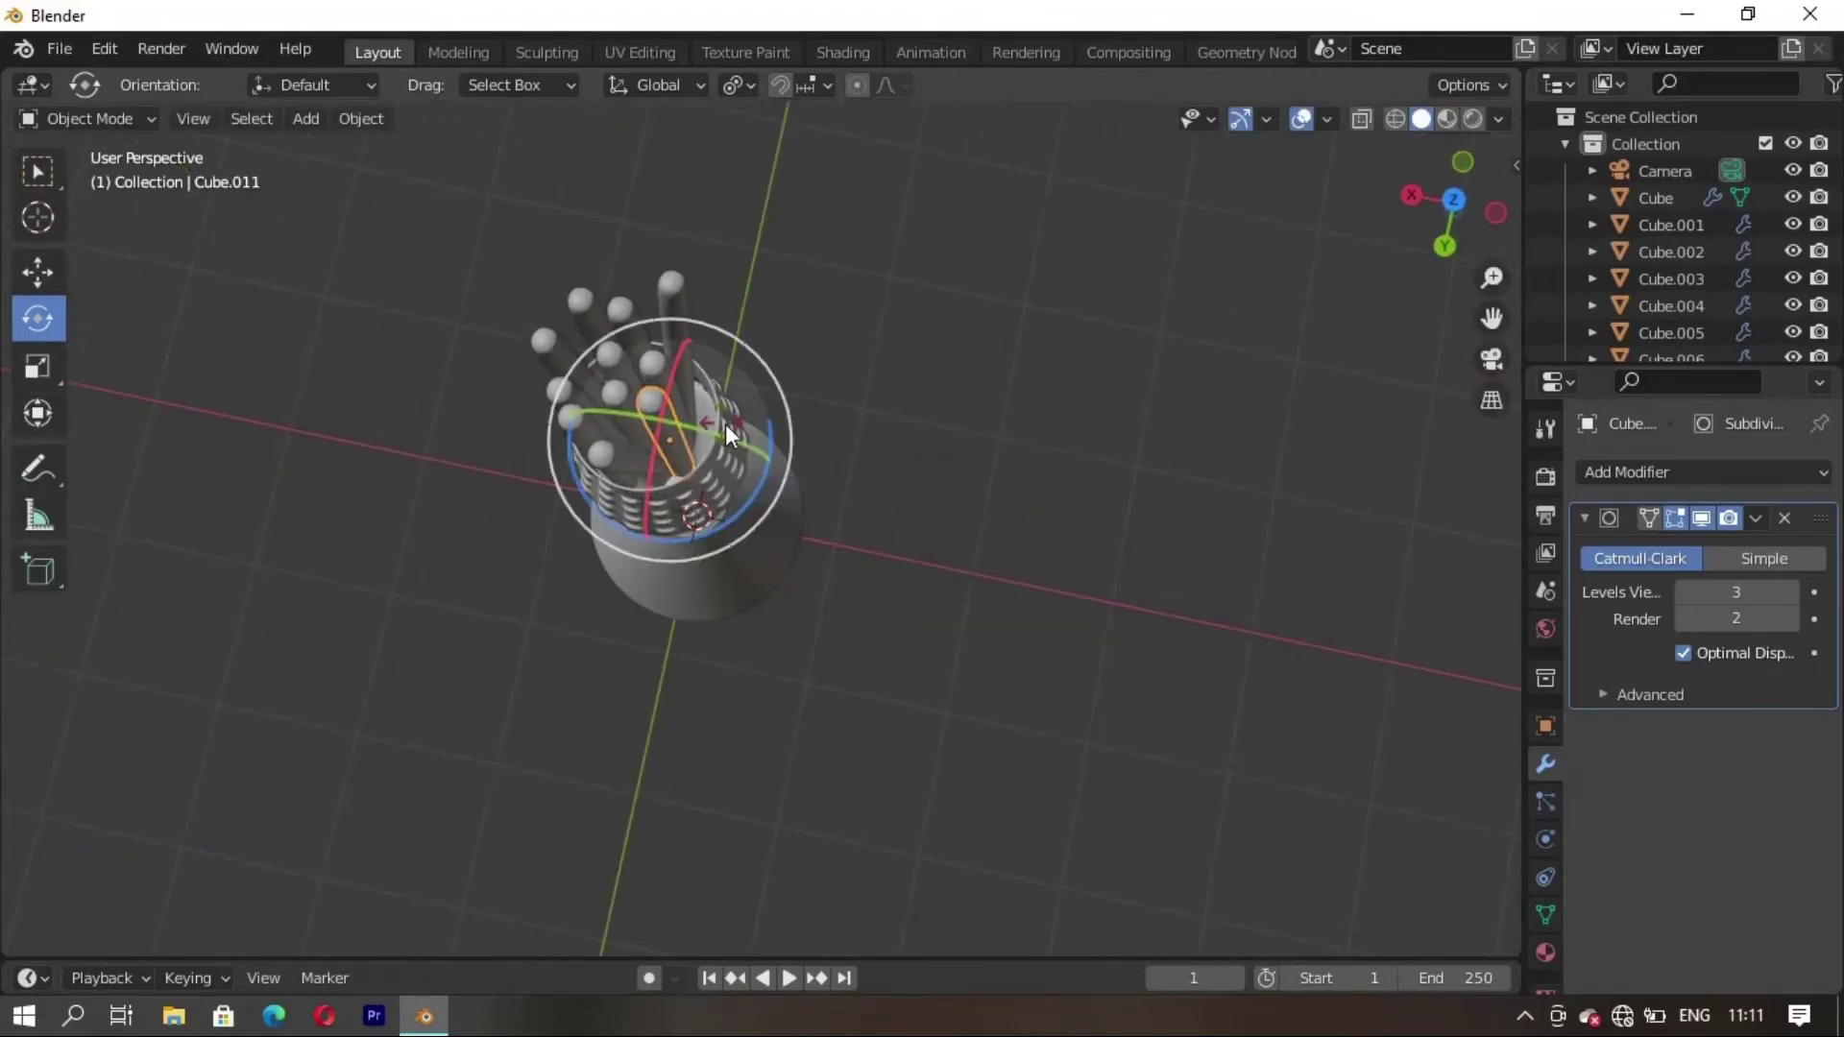
{"action": "left_click_drag", "start_coordinate": [724, 424], "coordinate": [750, 431]}
{"action": "key", "text": "g"}
{"action": "key", "text": "y"}
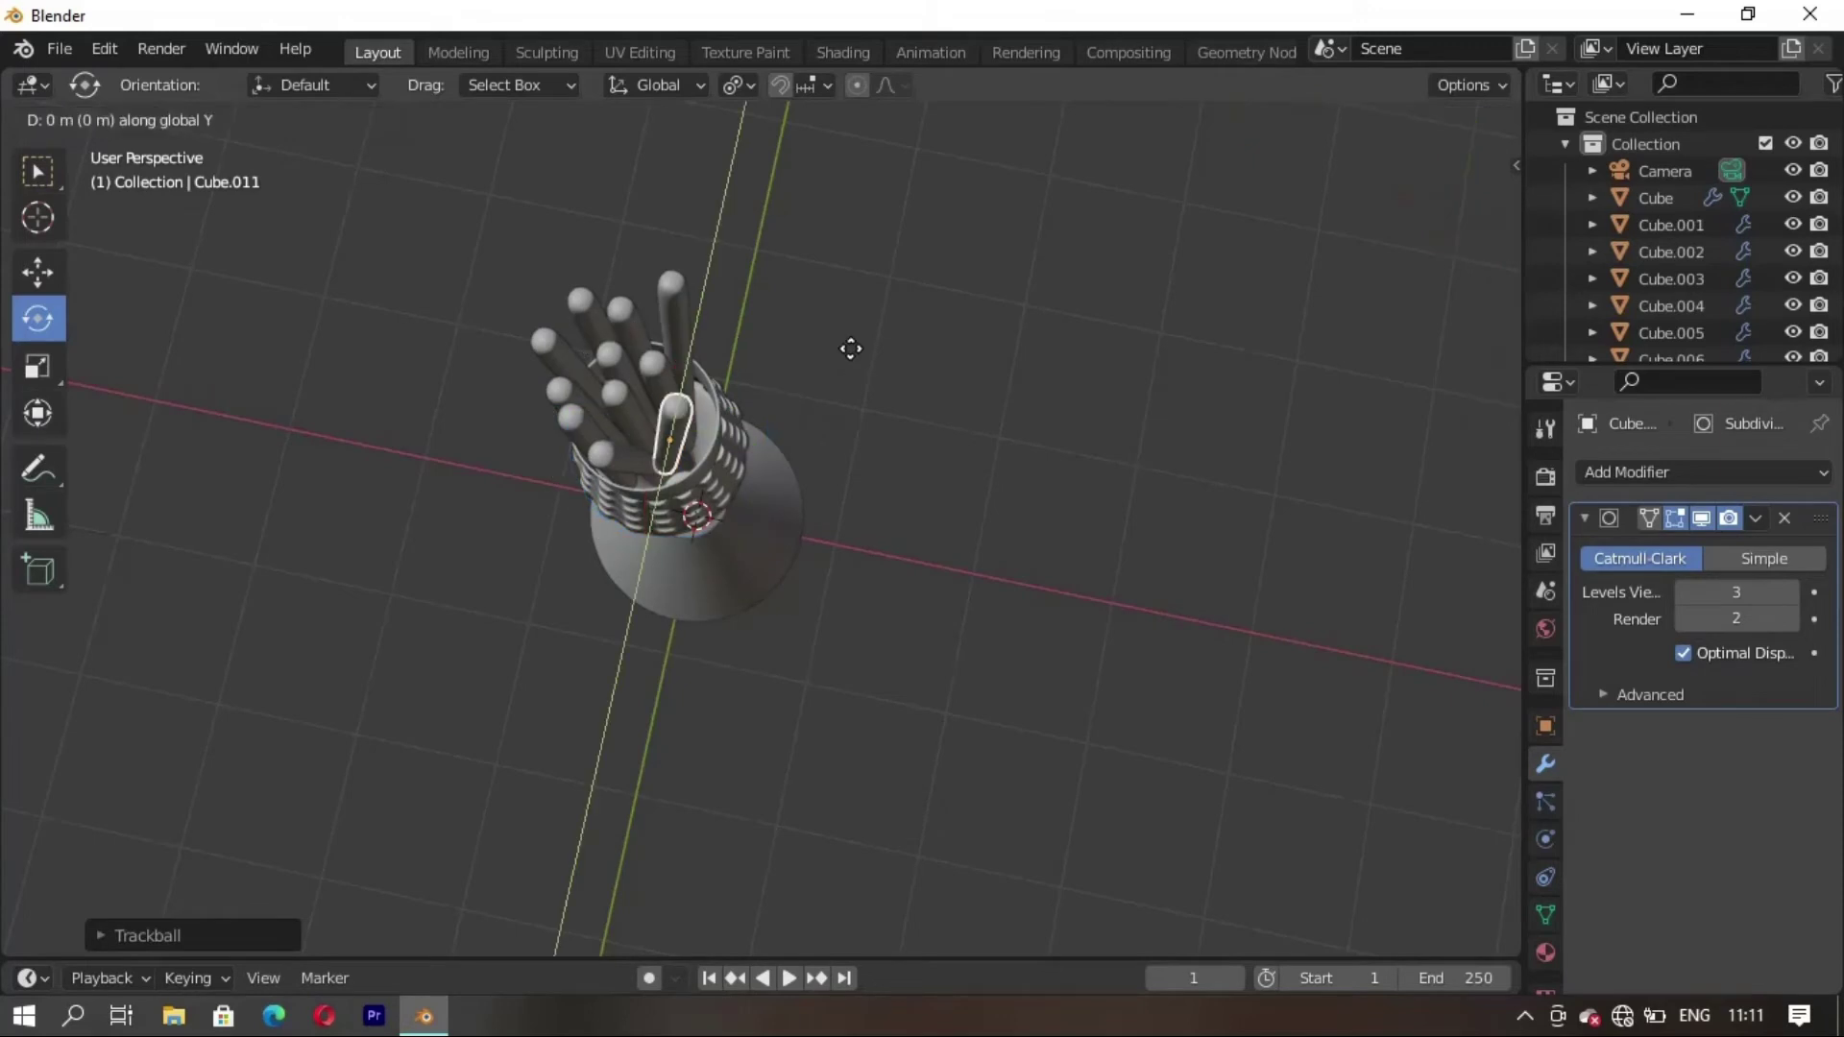
{"action": "key", "text": "x"}
{"action": "left_click", "coordinate": [868, 361]}
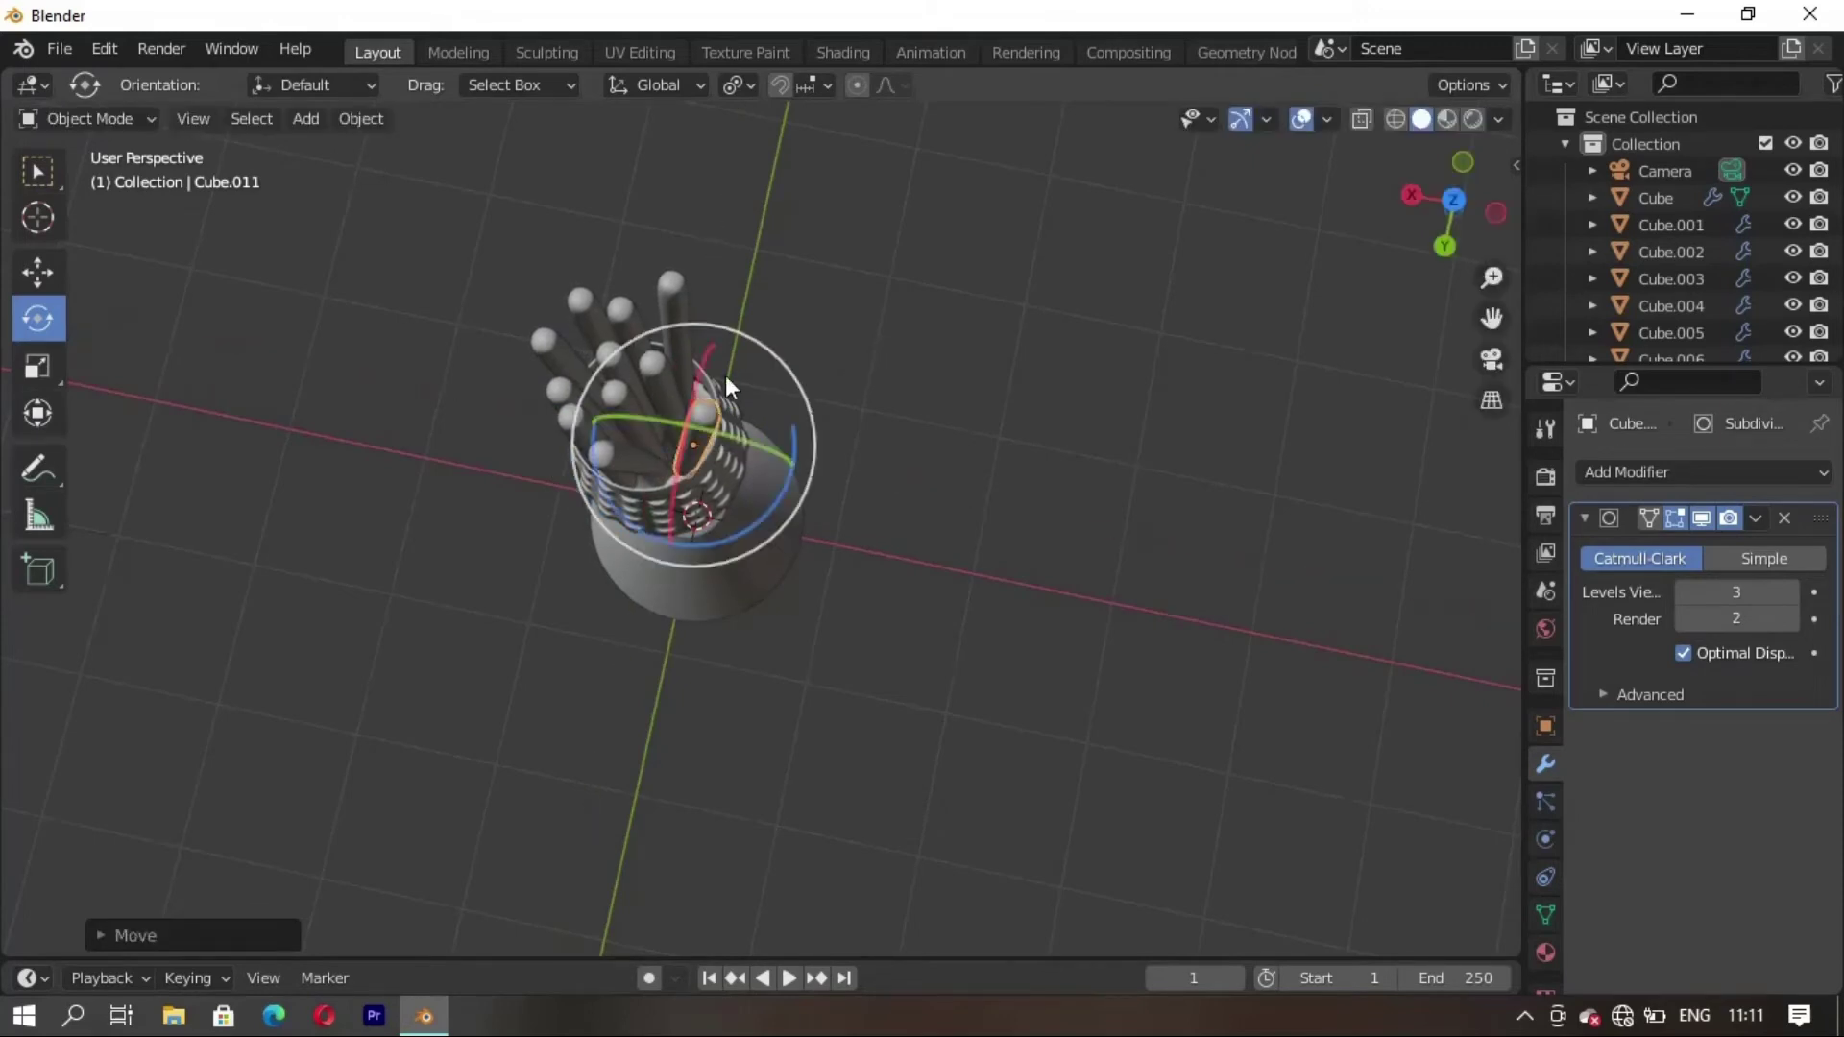
{"action": "left_click", "coordinate": [443, 383]}
Nudge another rod in the bundle along the X axis
{"action": "left_click", "coordinate": [616, 389]}
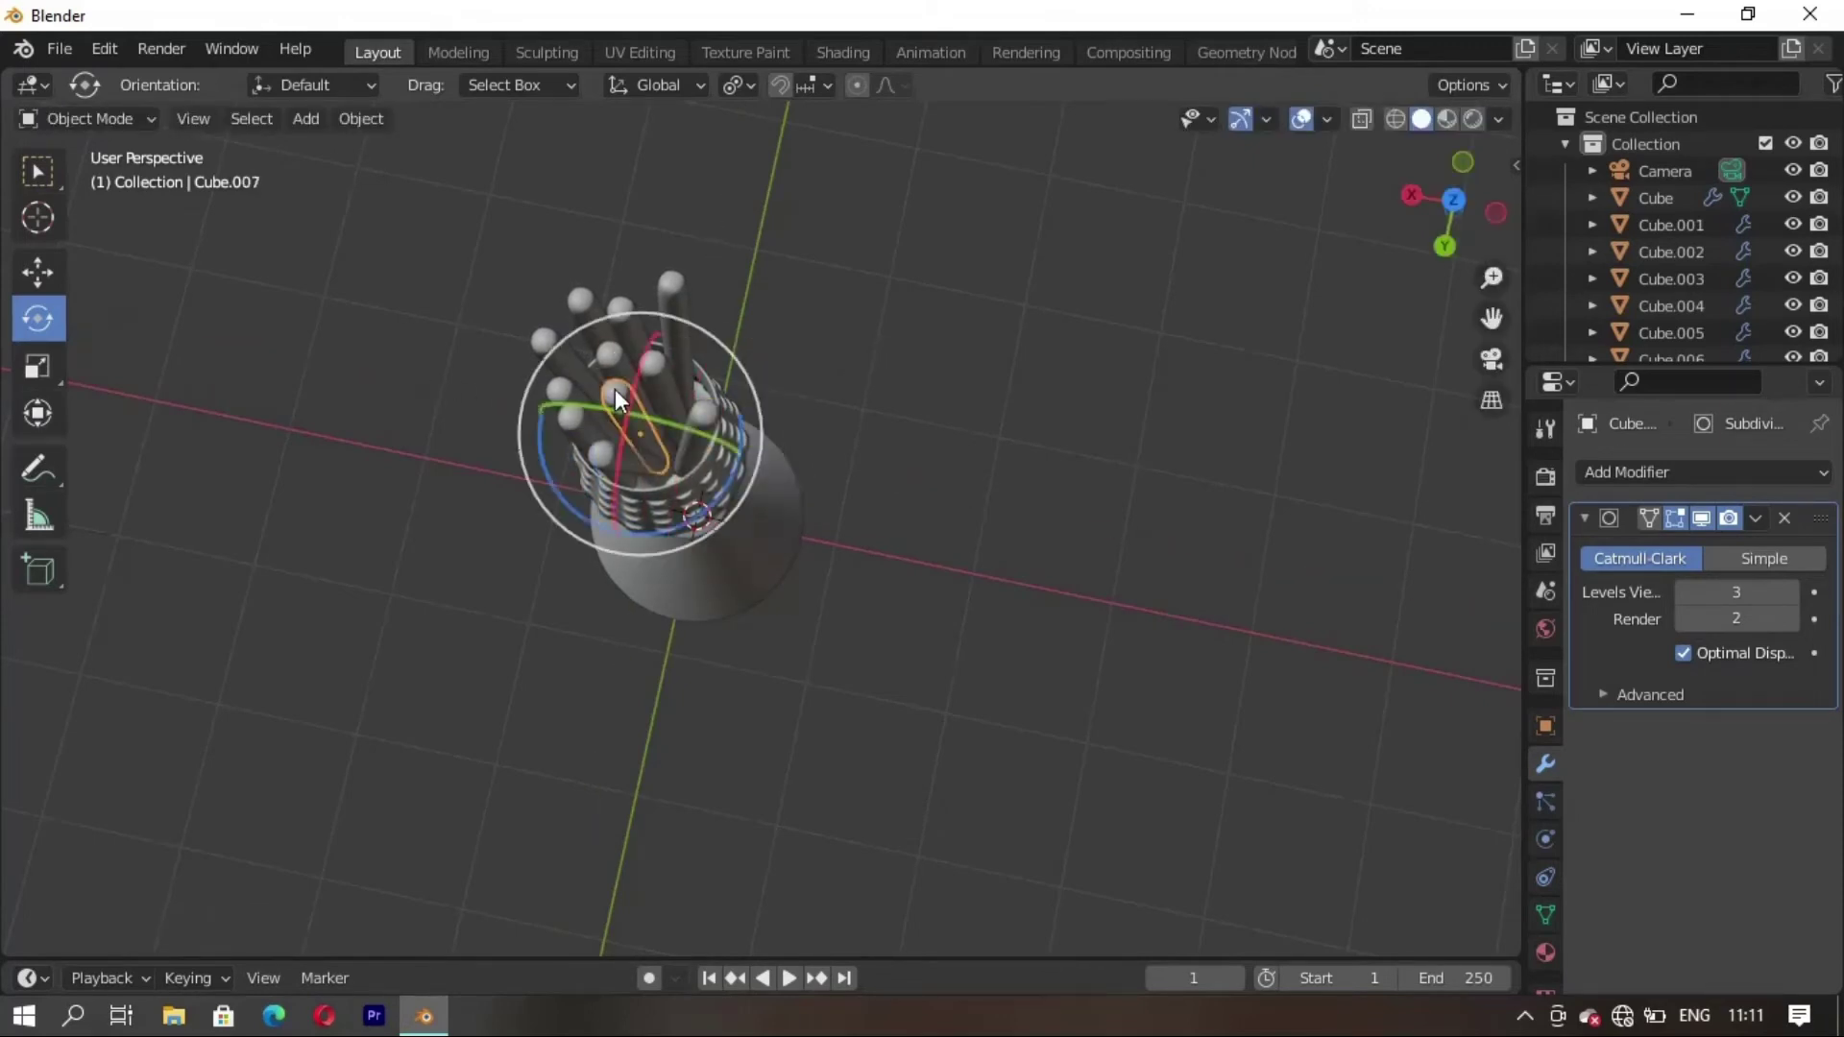
{"action": "key", "text": "g"}
{"action": "key", "text": "y"}
{"action": "key", "text": "x"}
{"action": "left_click", "coordinate": [788, 641]}
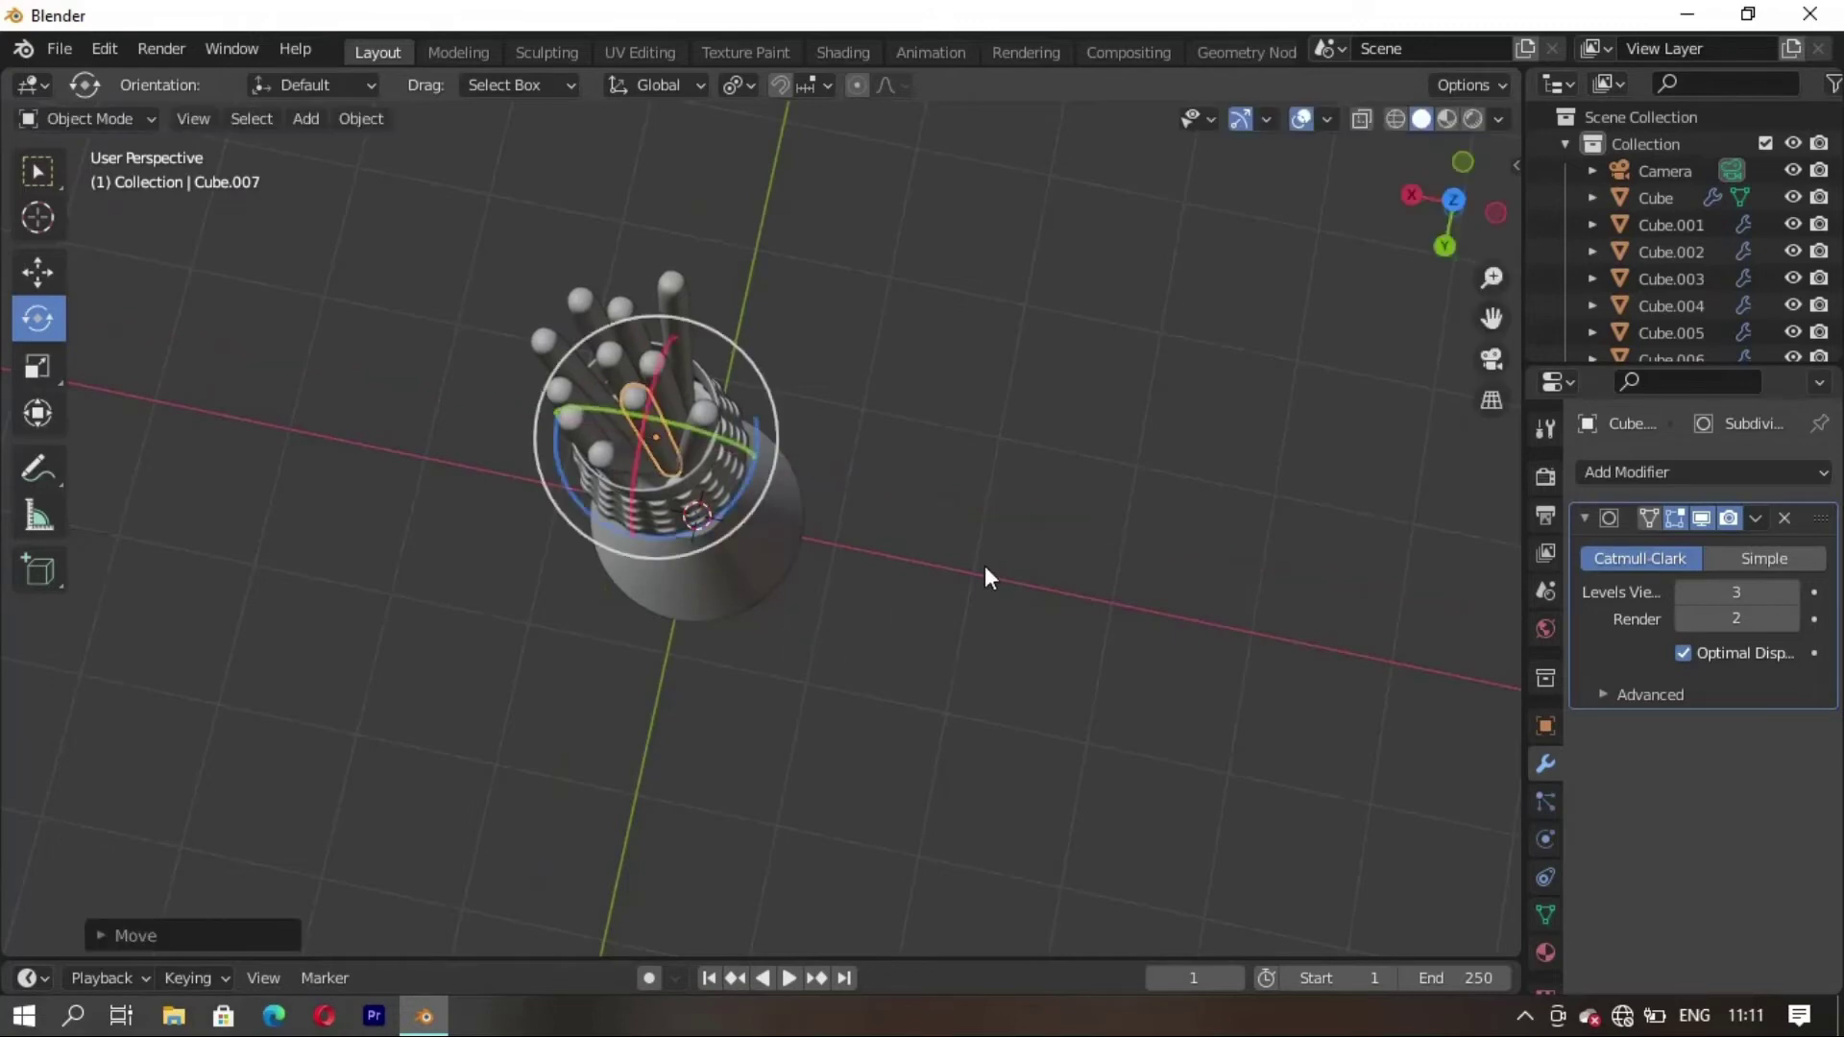
{"action": "left_click", "coordinate": [983, 566]}
Move a third rod along Y and tilt it around its green axis
{"action": "left_click", "coordinate": [647, 359]}
{"action": "key", "text": "g"}
{"action": "key", "text": "y"}
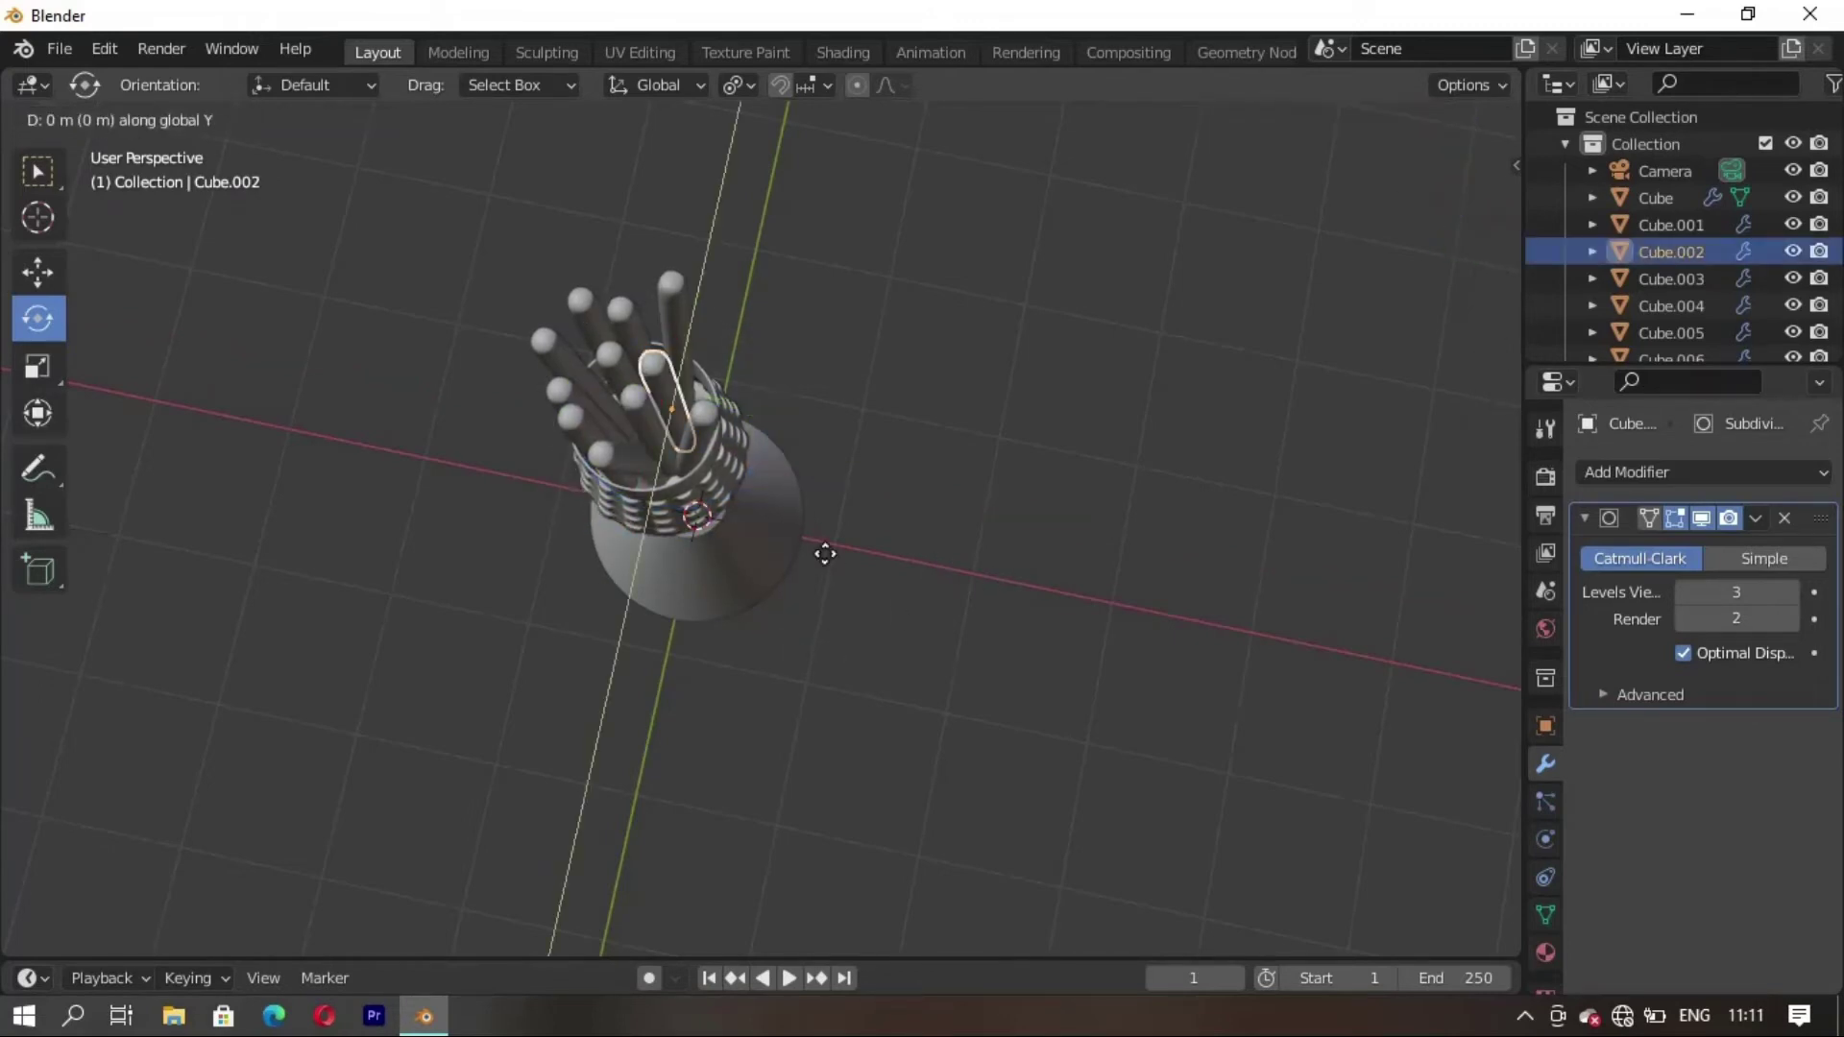
{"action": "left_click", "coordinate": [842, 554]}
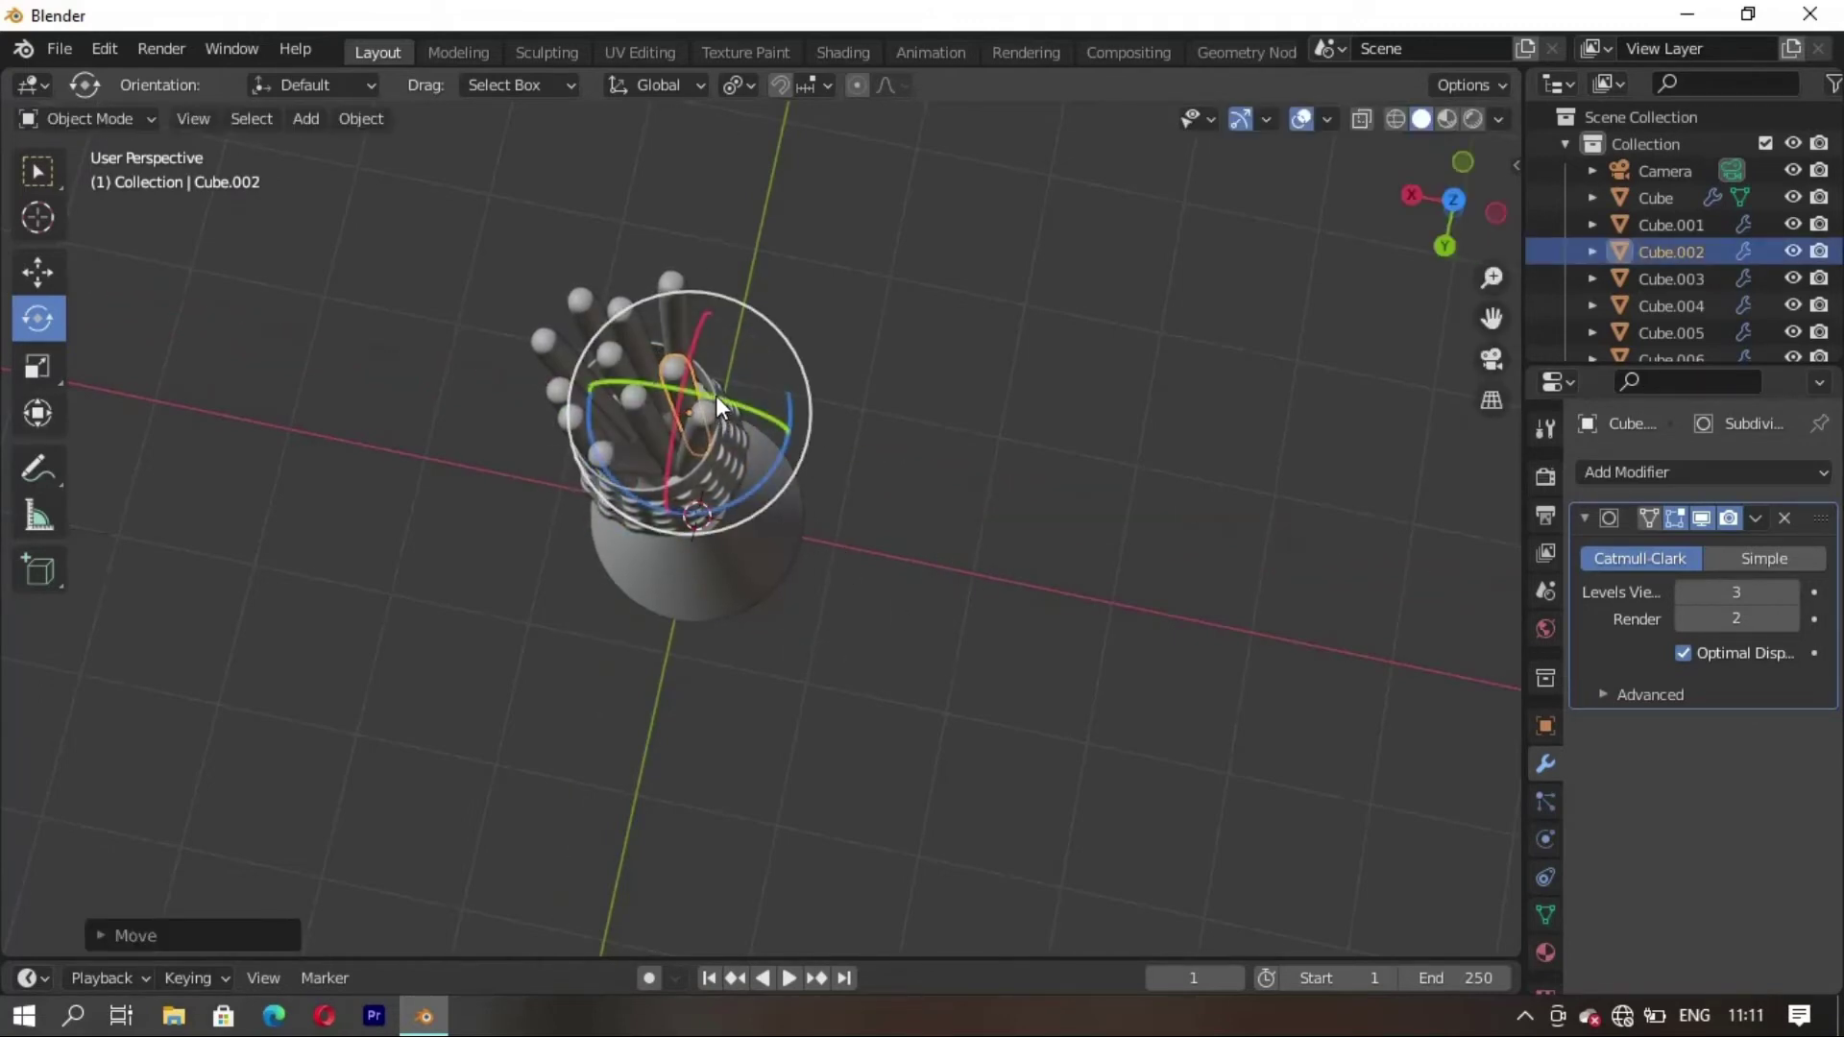
{"action": "left_click_drag", "start_coordinate": [727, 394], "coordinate": [732, 396]}
{"action": "left_click", "coordinate": [883, 389]}
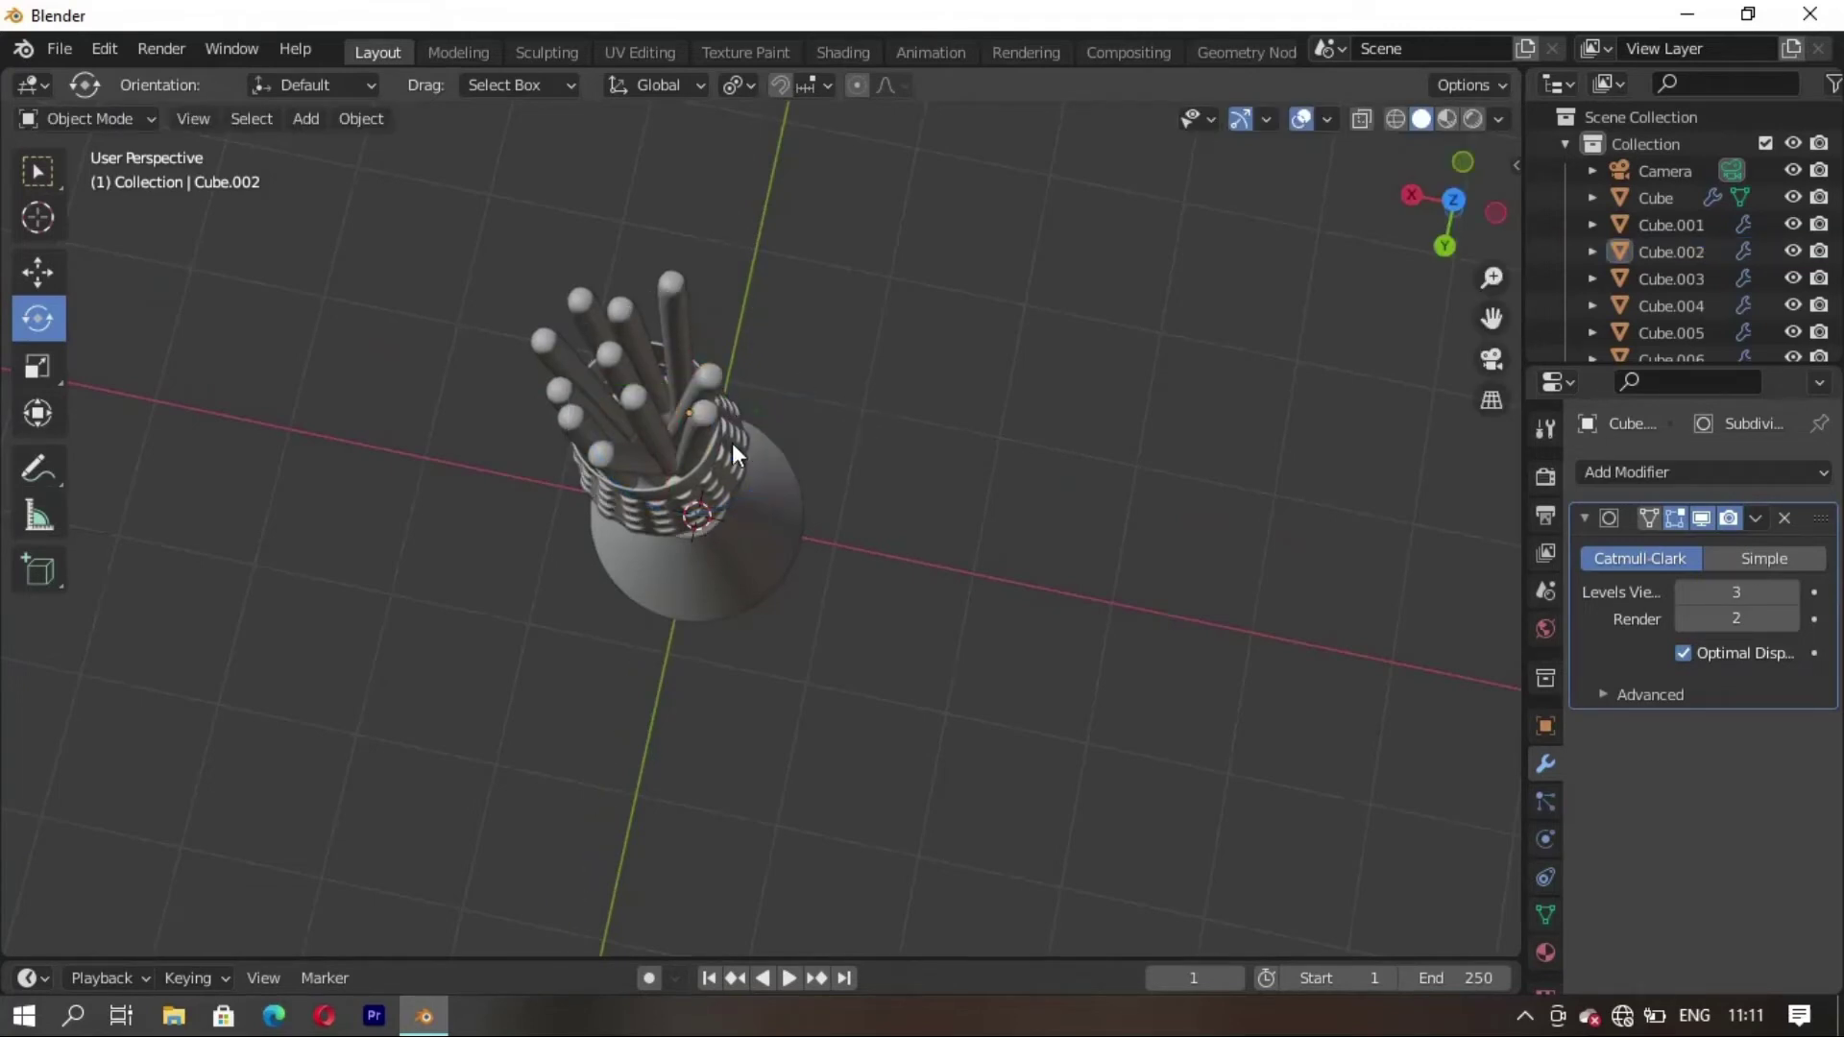
{"action": "mouse_move", "coordinate": [733, 443]}
{"action": "middle_mouse_down"}
{"action": "mouse_move", "coordinate": [593, 422]}
{"action": "mouse_move", "coordinate": [793, 343]}
{"action": "mouse_move", "coordinate": [858, 560]}
{"action": "mouse_move", "coordinate": [782, 619]}
{"action": "mouse_move", "coordinate": [690, 538]}
{"action": "middle_mouse_up"}
Shift a rod along the X axis in two small moves
{"action": "left_click", "coordinate": [678, 486]}
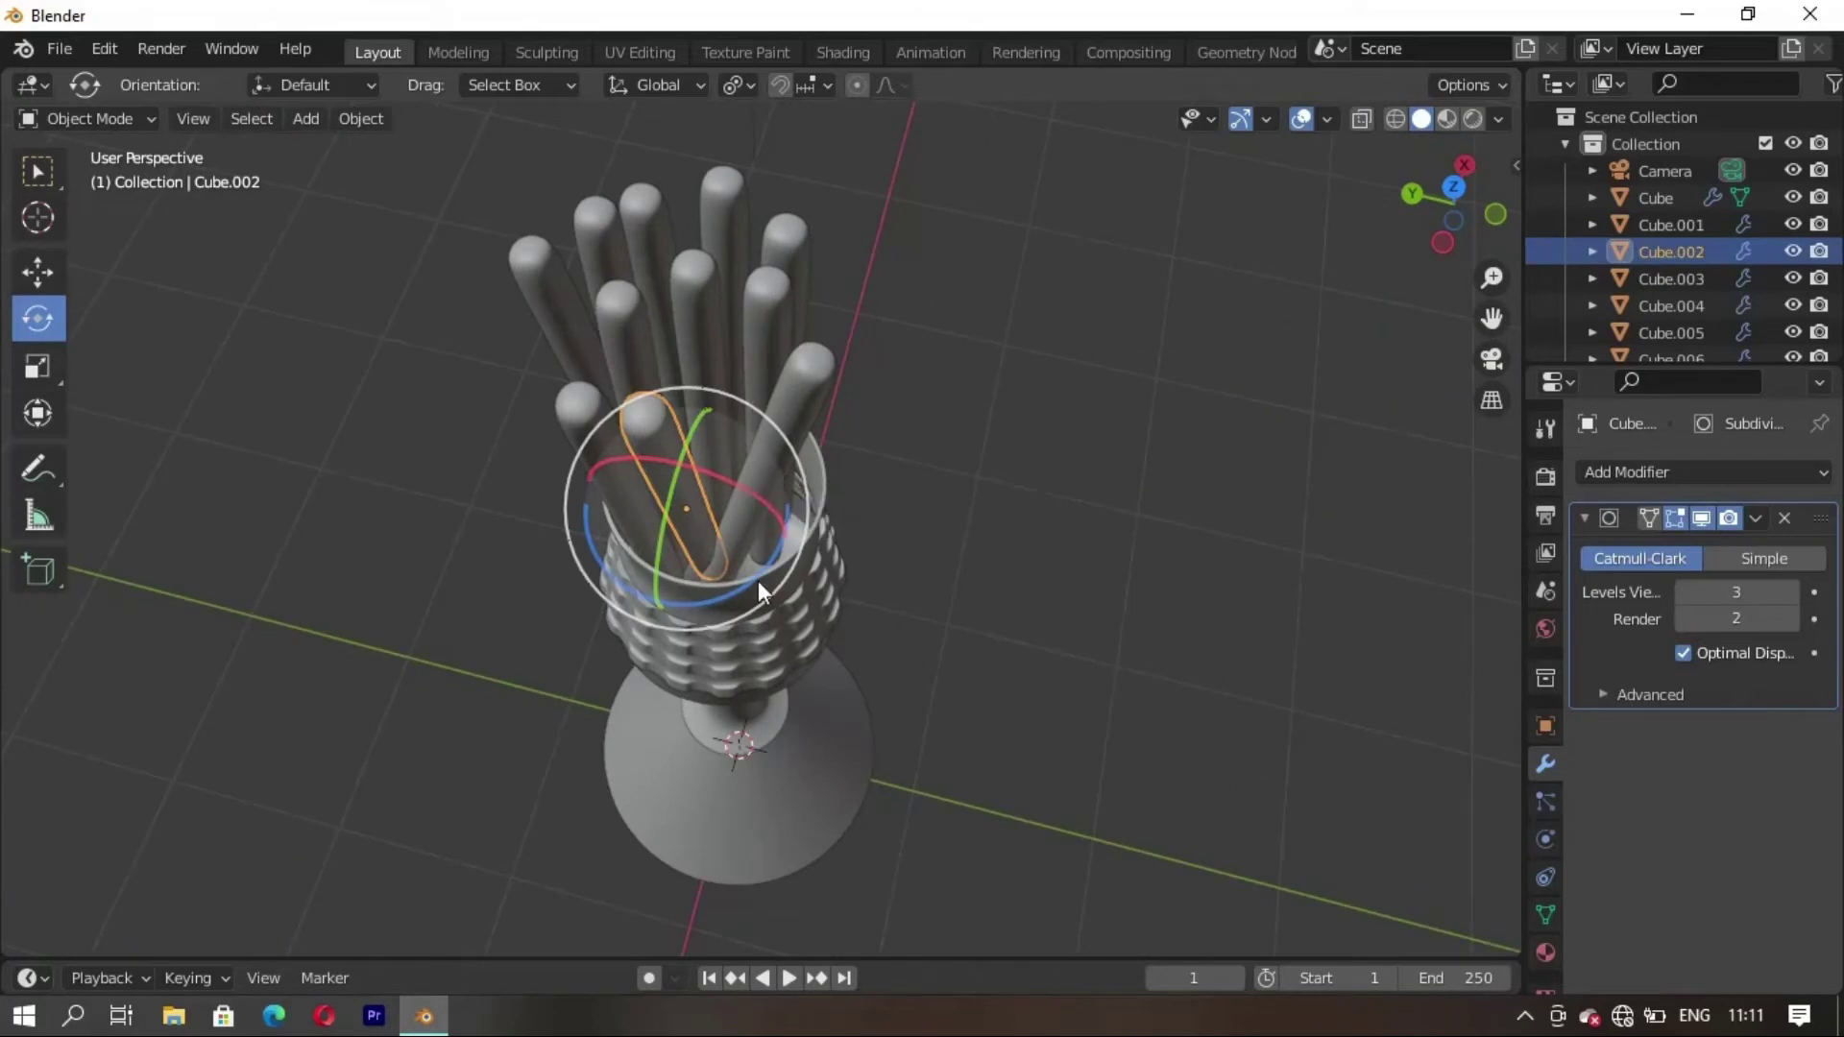
{"action": "key", "text": "g"}
{"action": "key", "text": "x"}
{"action": "left_click", "coordinate": [779, 601]}
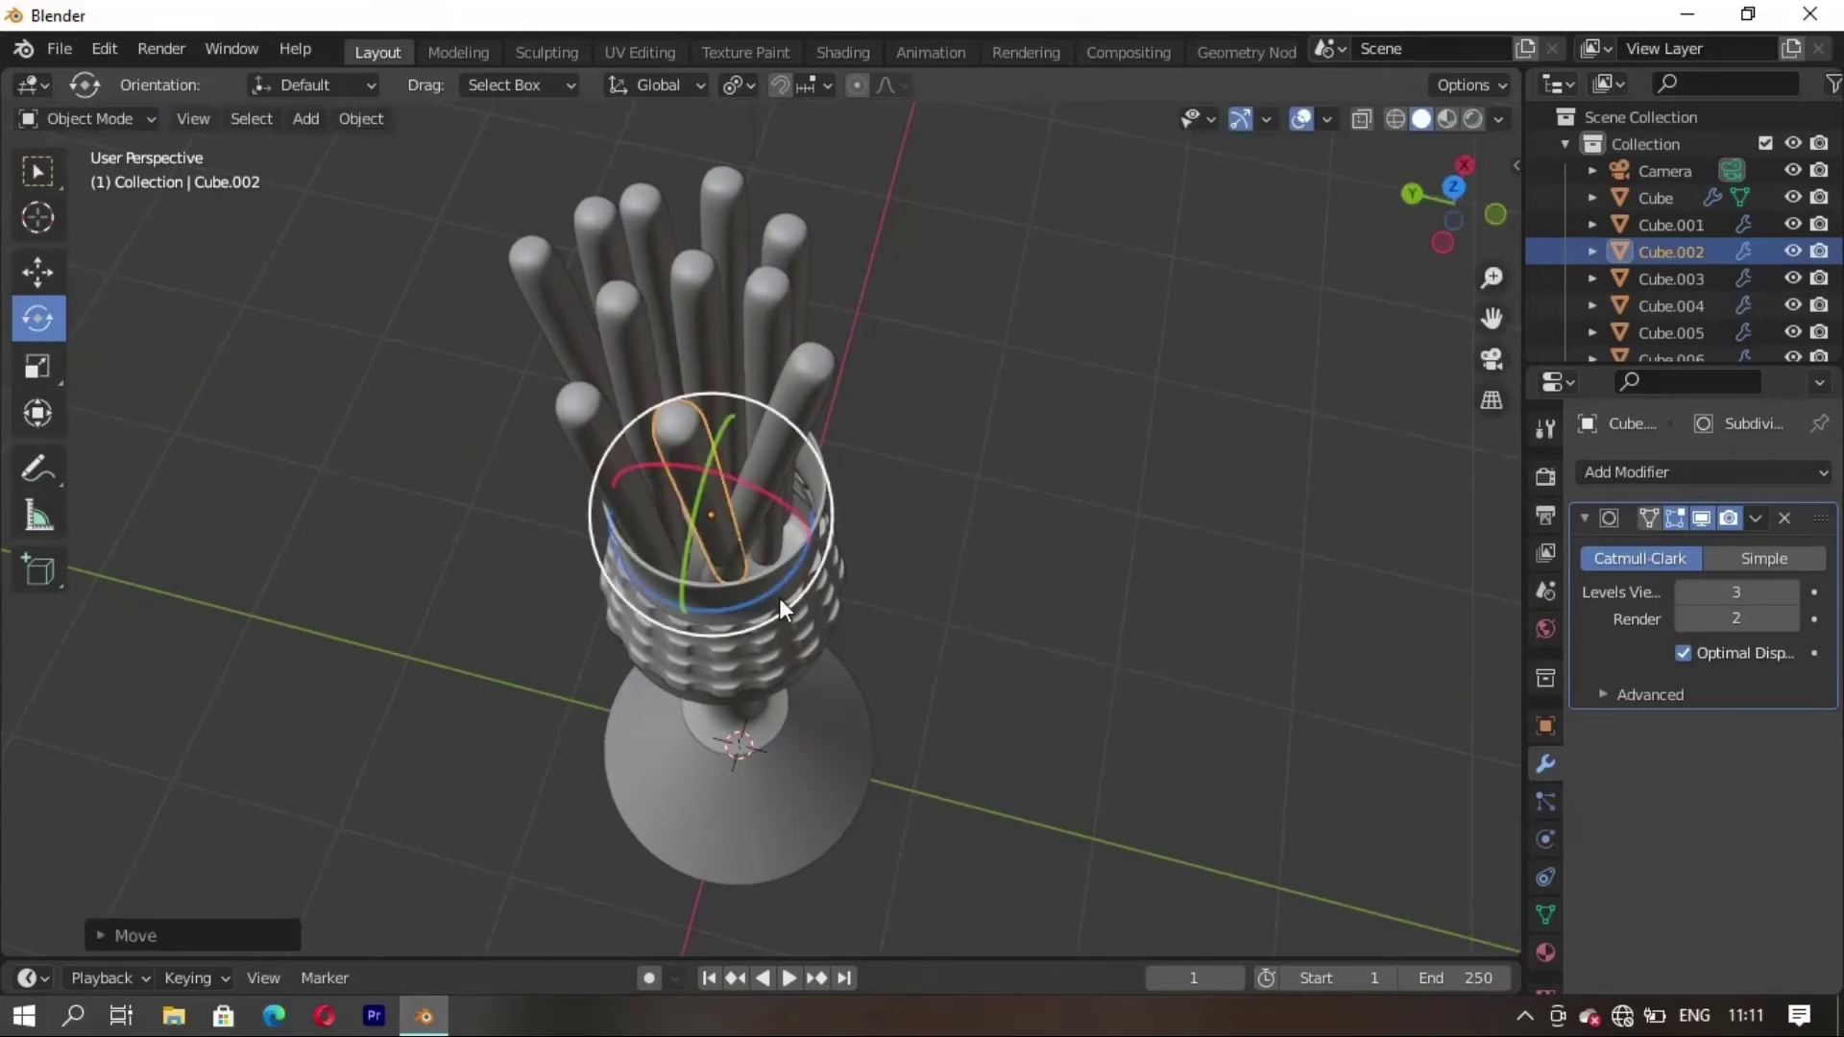
{"action": "key", "text": "g"}
{"action": "key", "text": "x"}
{"action": "left_click", "coordinate": [808, 416]}
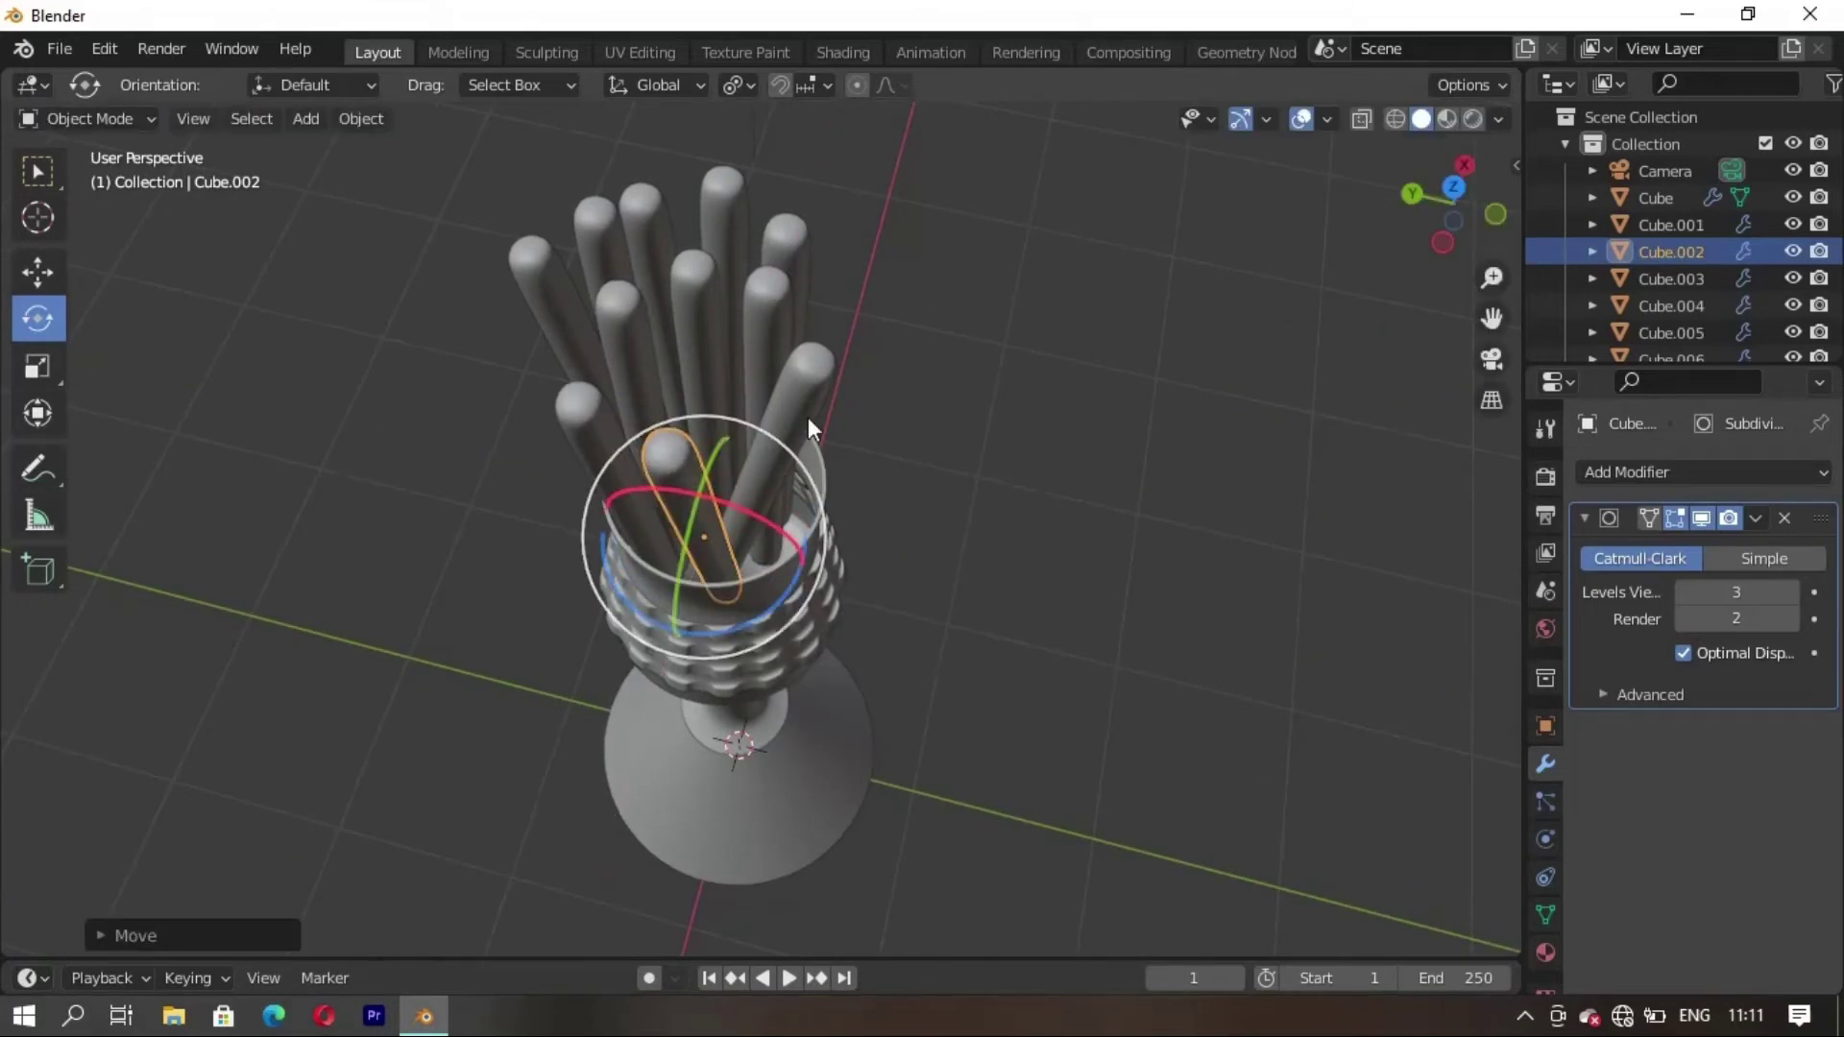
Move another rod along the Y axis
{"action": "left_click", "coordinate": [805, 394]}
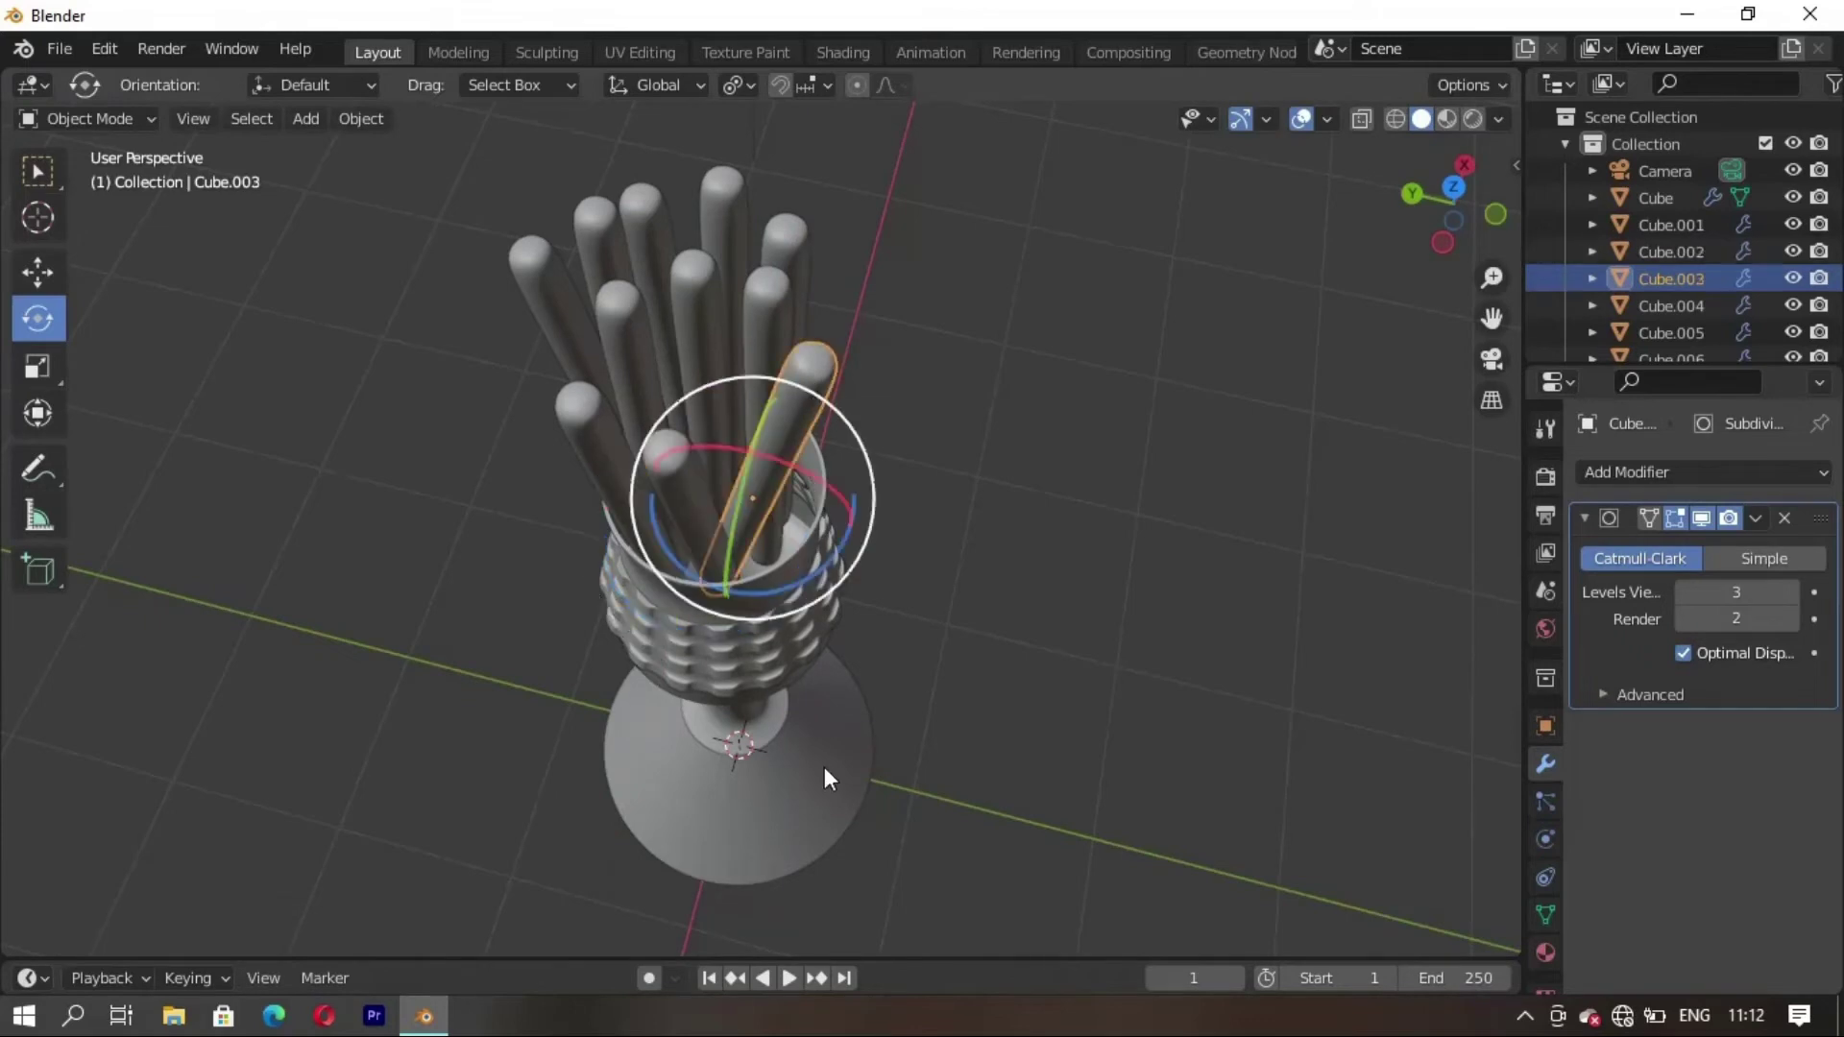
{"action": "key", "text": "g"}
{"action": "key", "text": "y"}
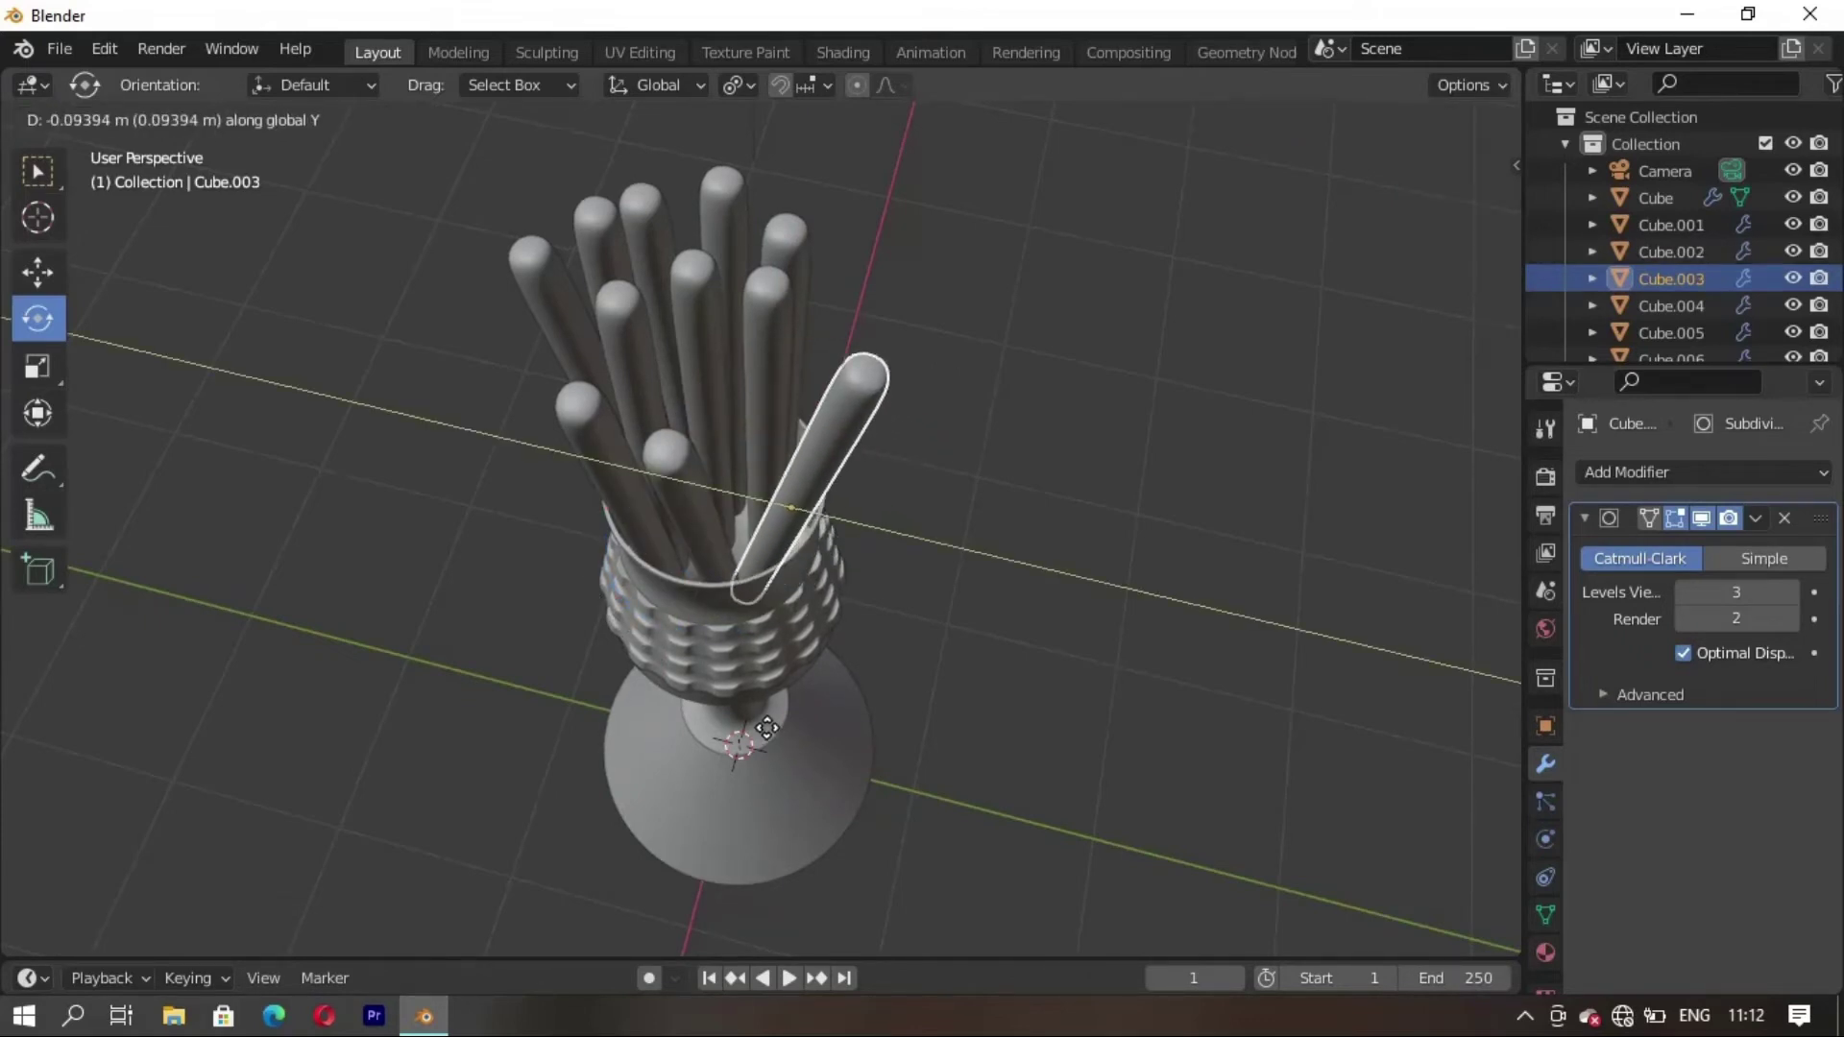
{"action": "left_click", "coordinate": [767, 727]}
{"action": "left_click", "coordinate": [871, 594]}
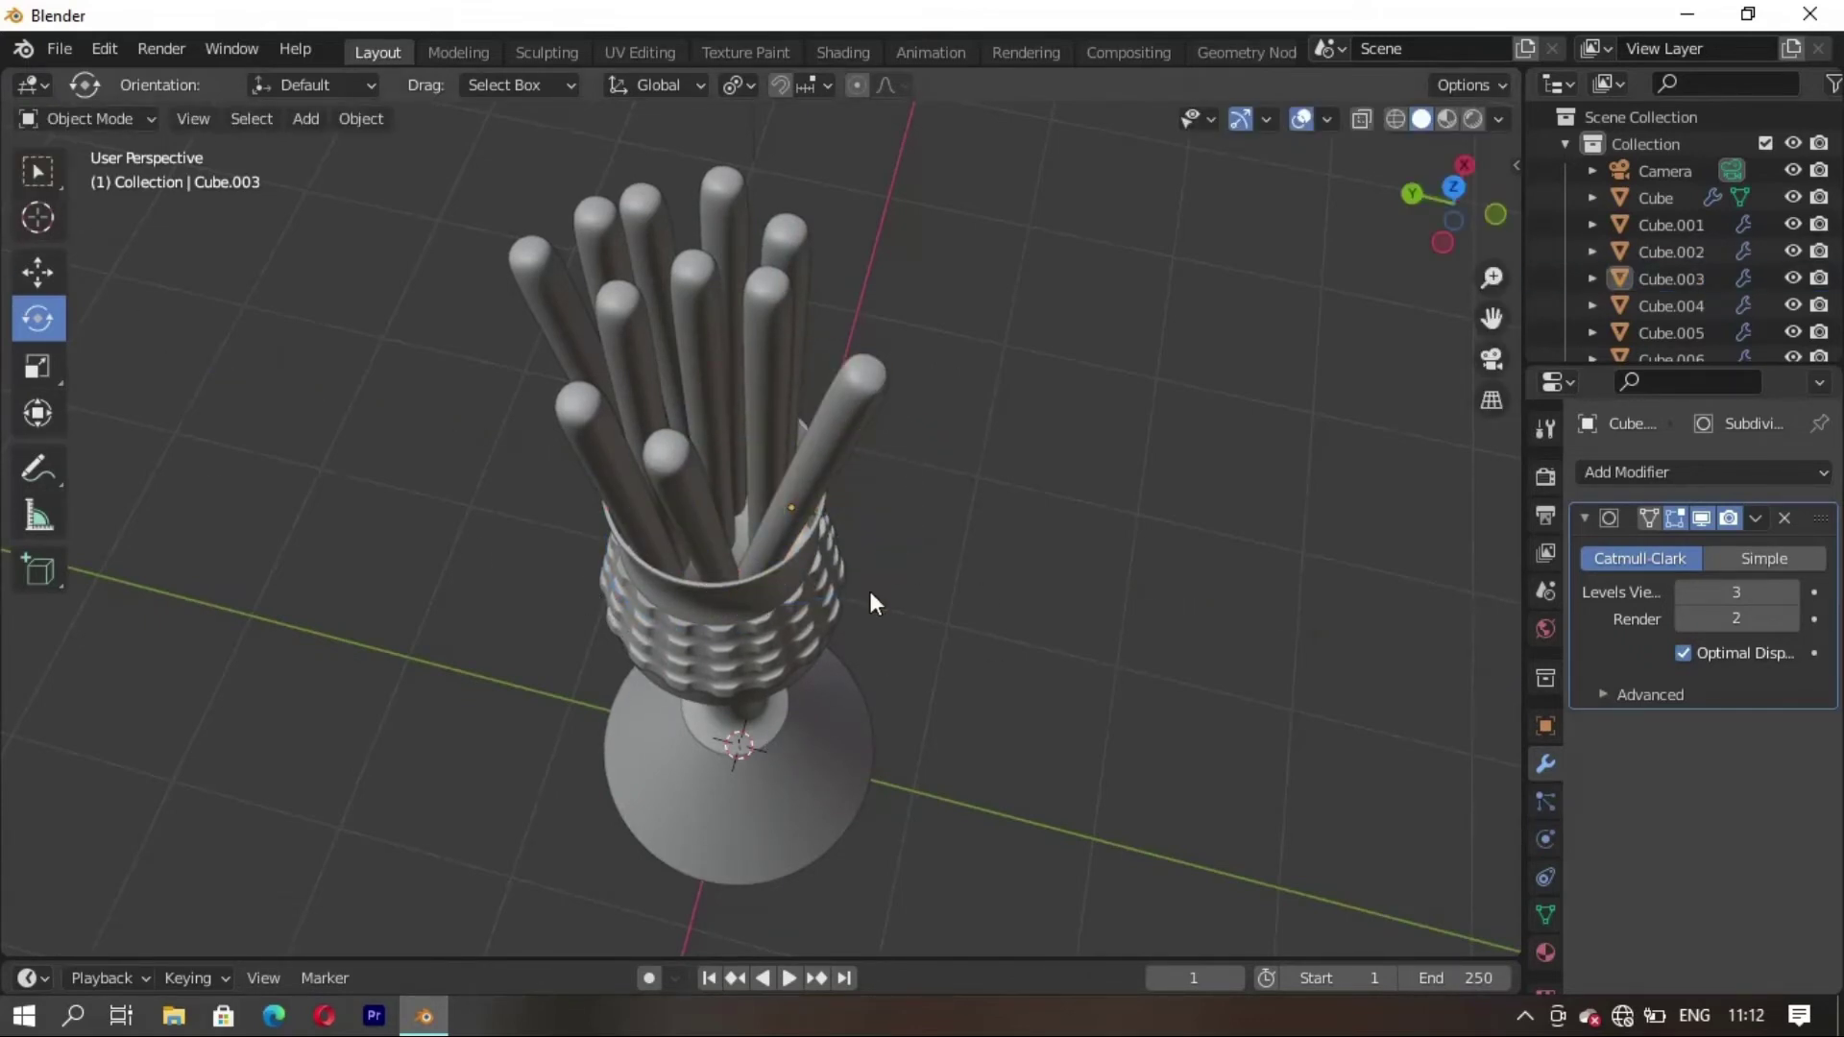
{"action": "mouse_move", "coordinate": [869, 591]}
{"action": "middle_mouse_down"}
{"action": "mouse_move", "coordinate": [1018, 526]}
{"action": "mouse_move", "coordinate": [865, 536]}
{"action": "mouse_move", "coordinate": [826, 424]}
{"action": "middle_mouse_up"}
Reposition a different rod along the X axis
{"action": "left_click", "coordinate": [824, 423]}
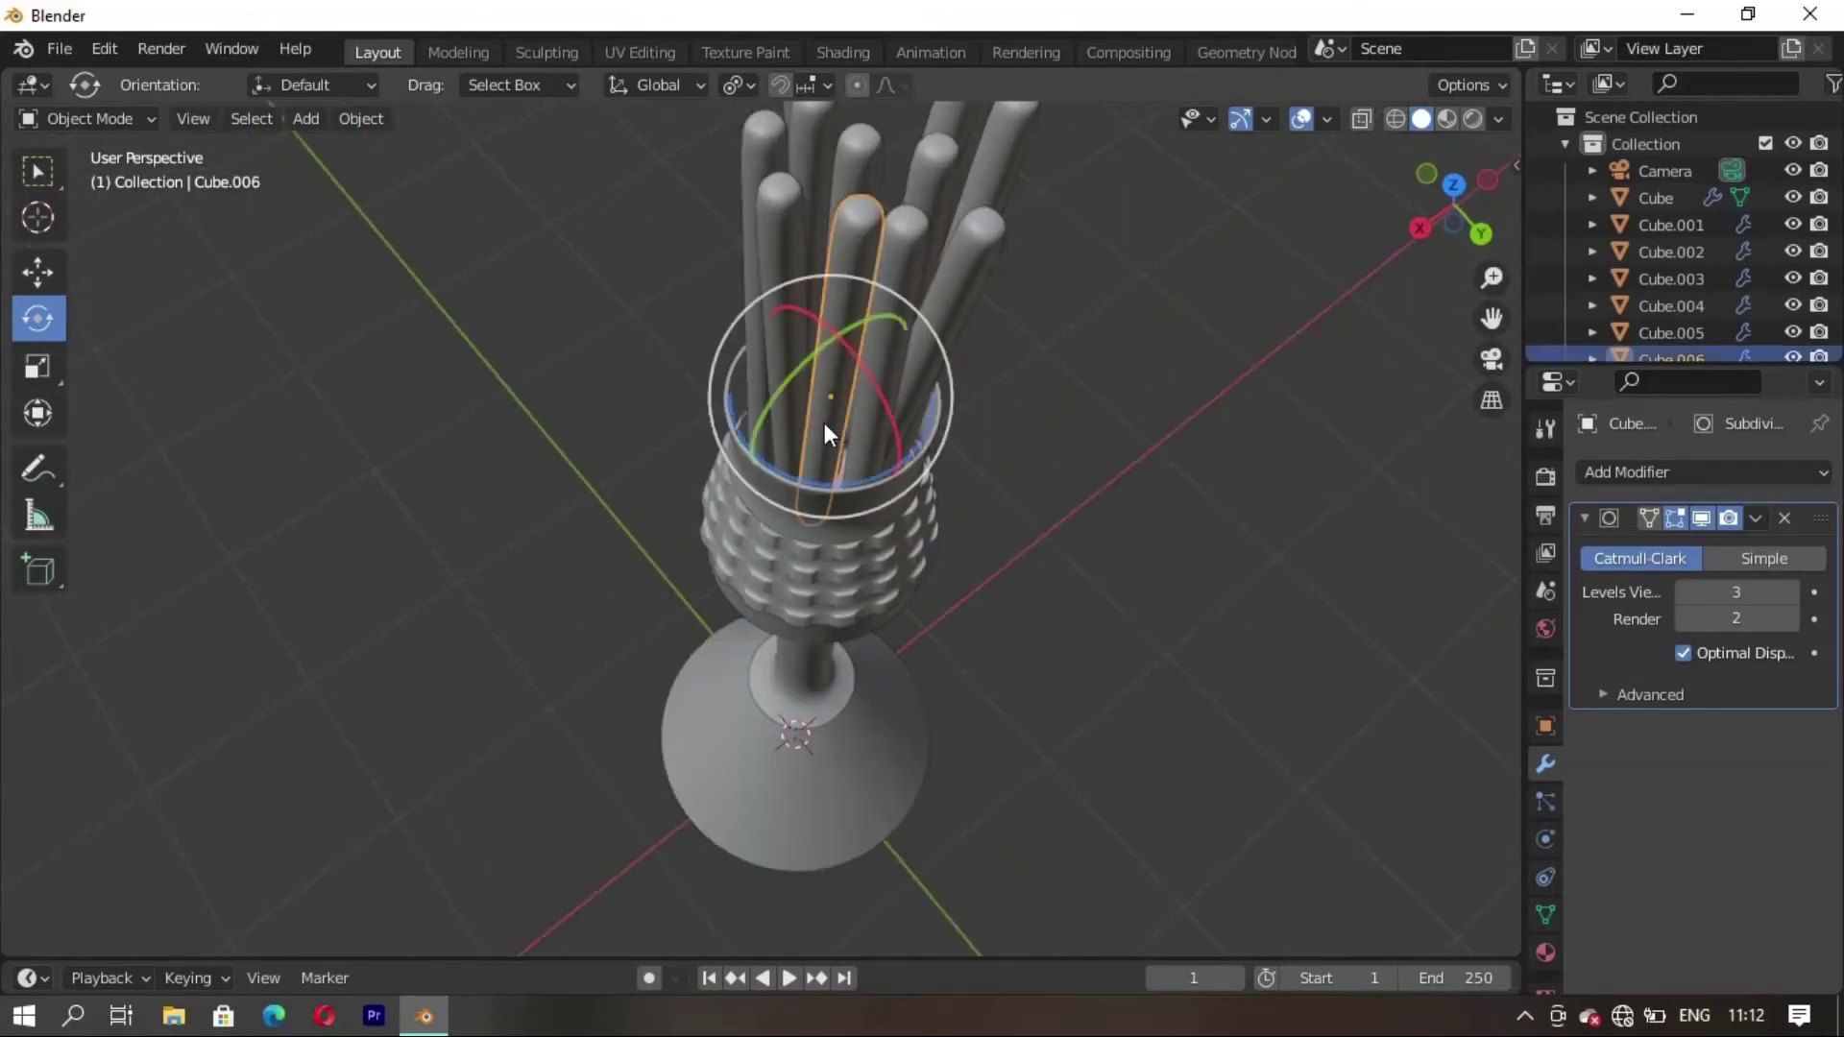
{"action": "left_click", "coordinate": [779, 230]}
{"action": "key", "text": "g"}
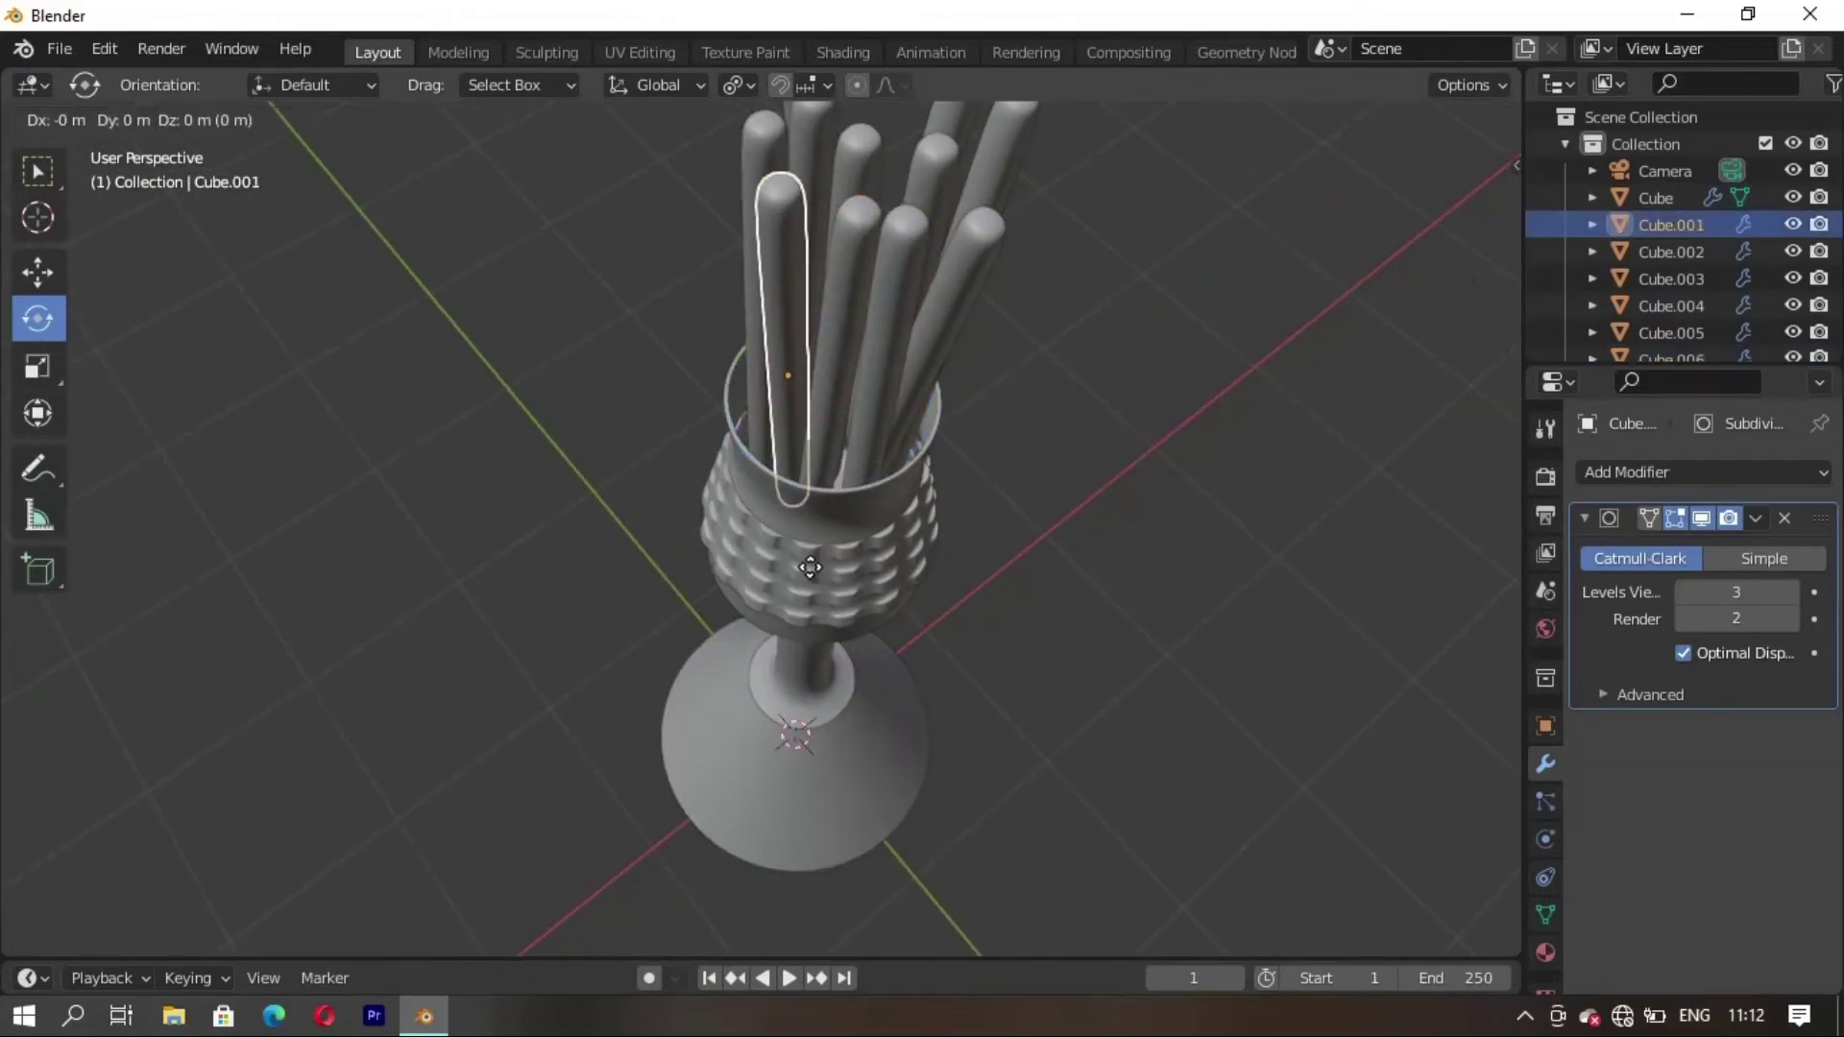
{"action": "key", "text": "y"}
{"action": "key", "text": "x"}
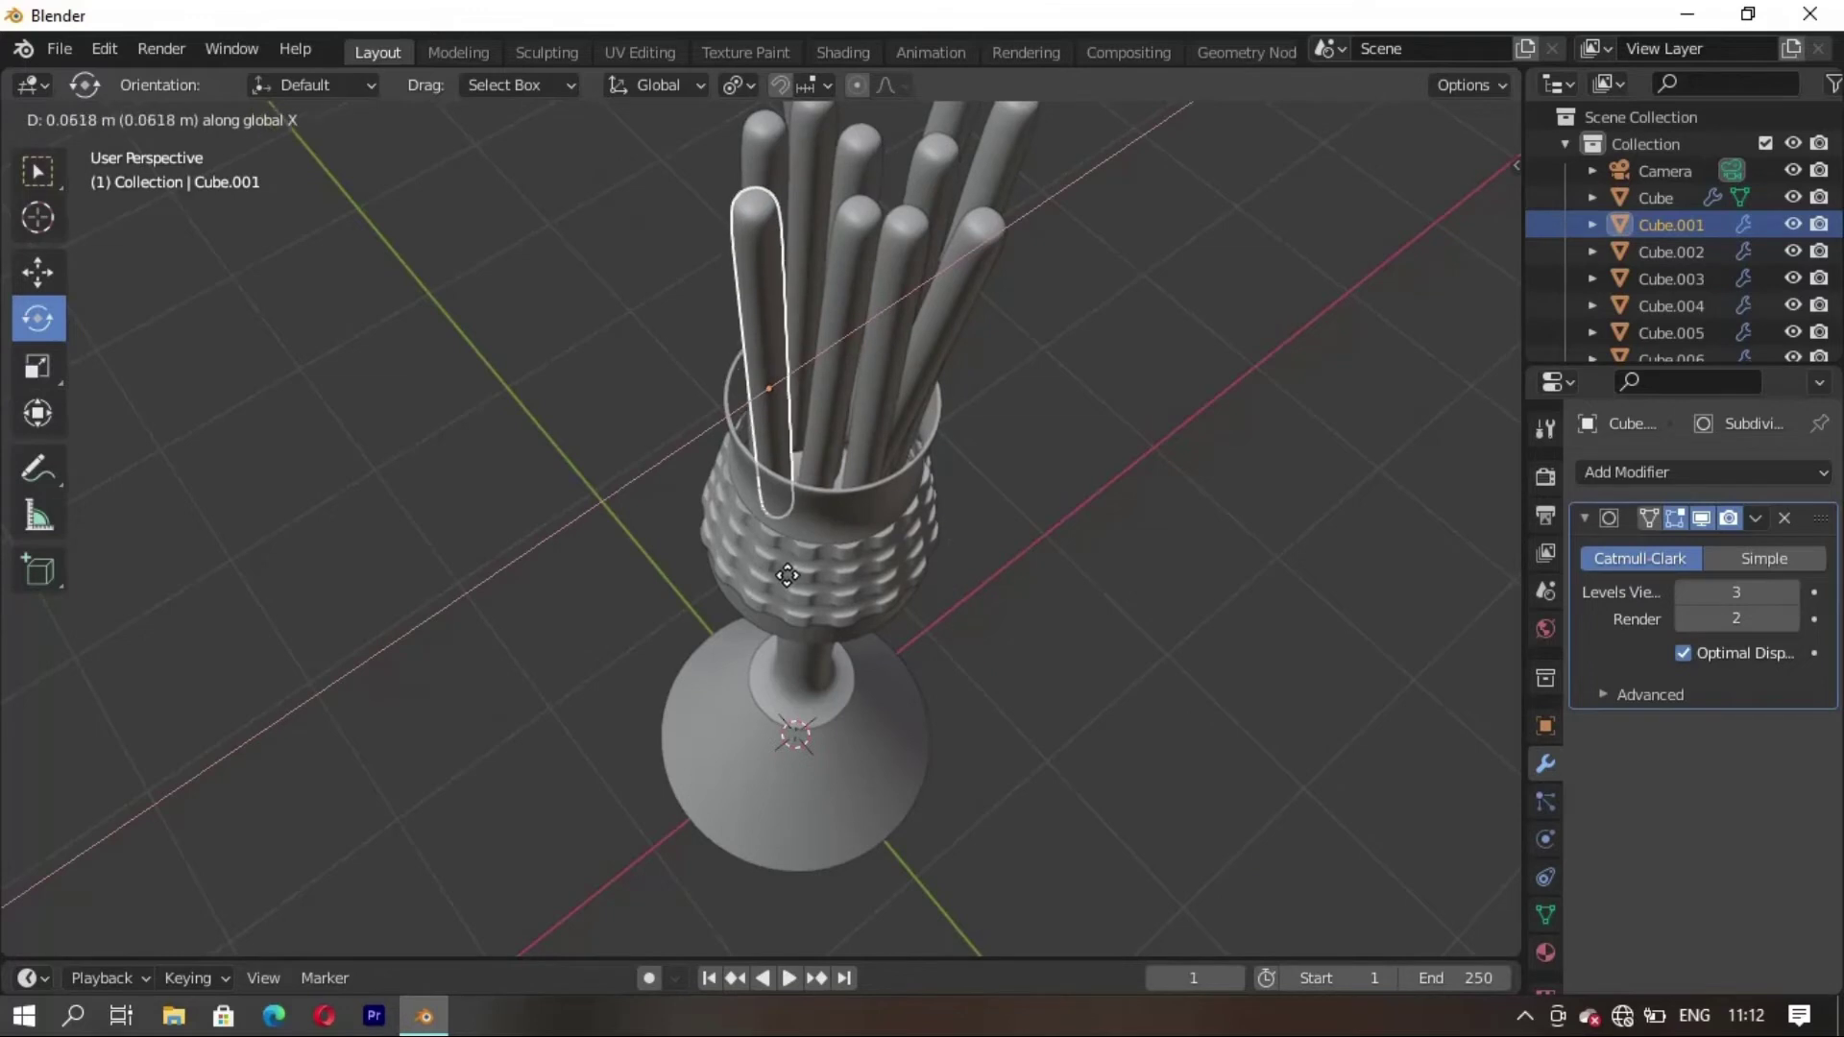
{"action": "left_click", "coordinate": [789, 575]}
Move another rod along X and tilt it slightly
{"action": "left_click", "coordinate": [862, 231]}
{"action": "key", "text": "g"}
{"action": "key", "text": "x"}
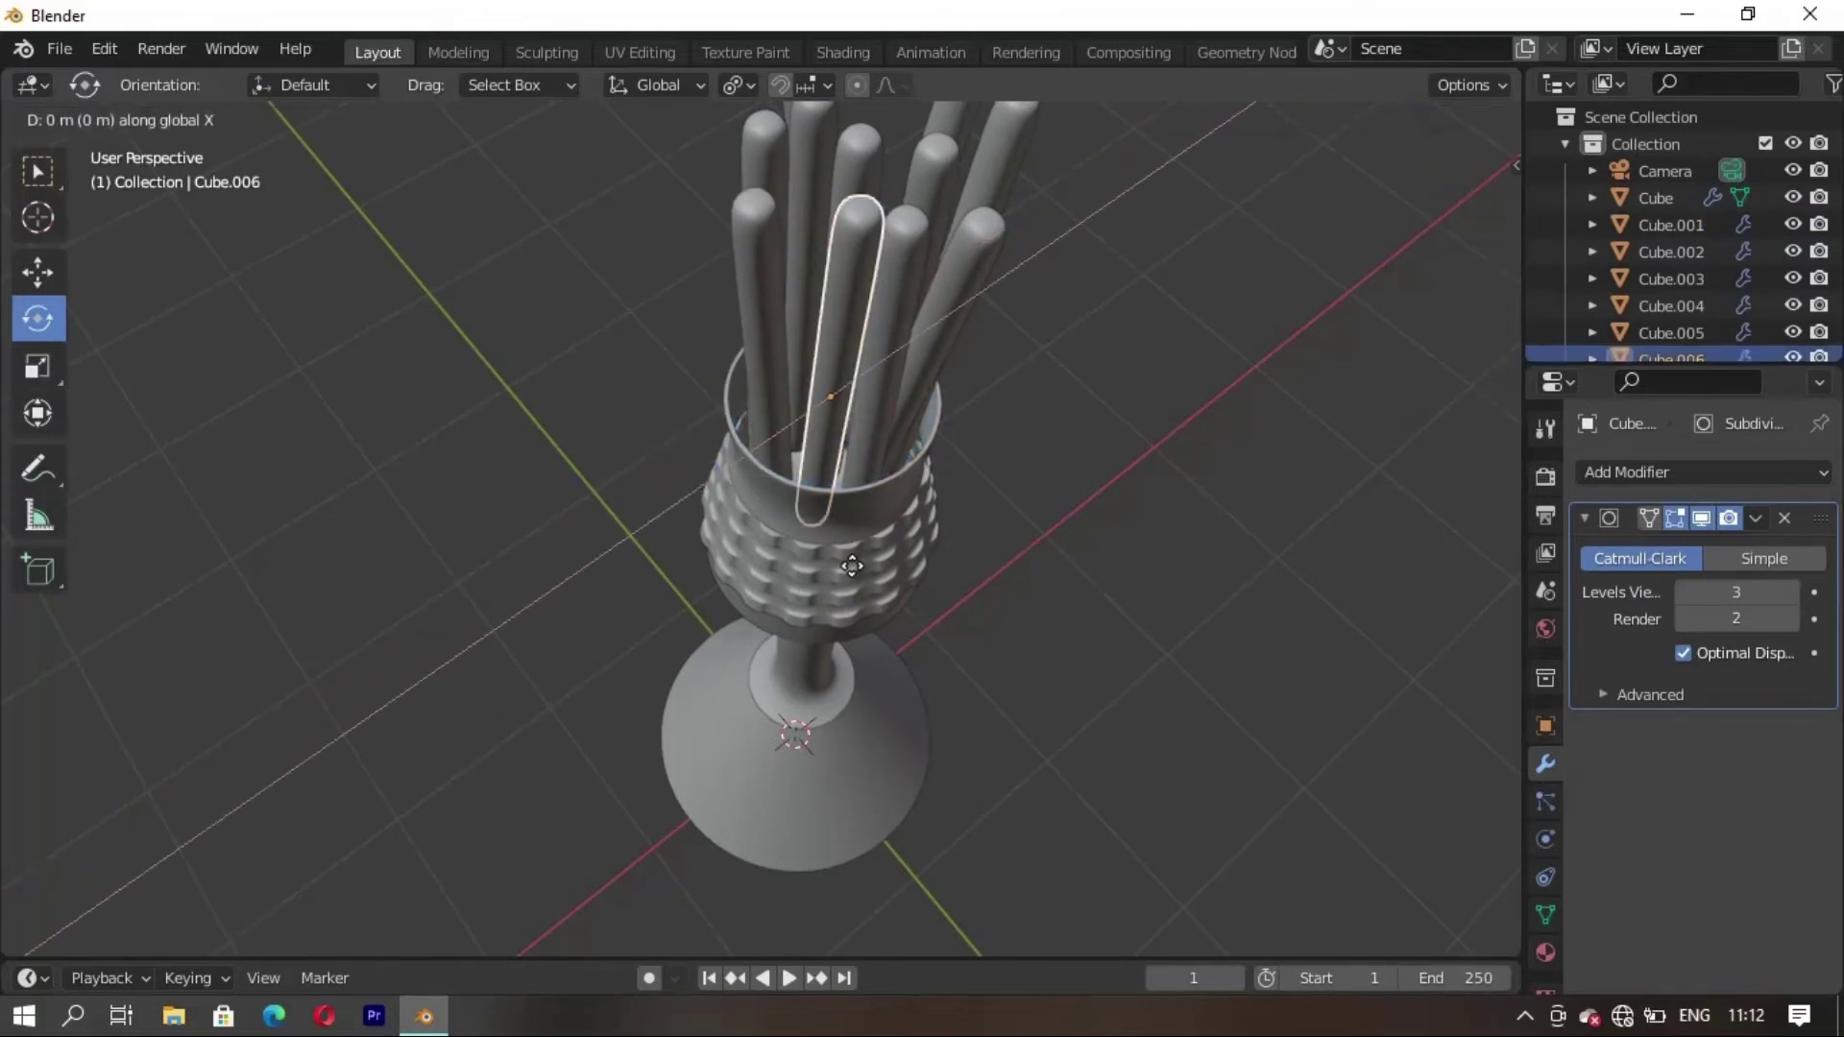
{"action": "left_click", "coordinate": [837, 586]}
{"action": "left_click_drag", "start_coordinate": [811, 353], "coordinate": [797, 362]}
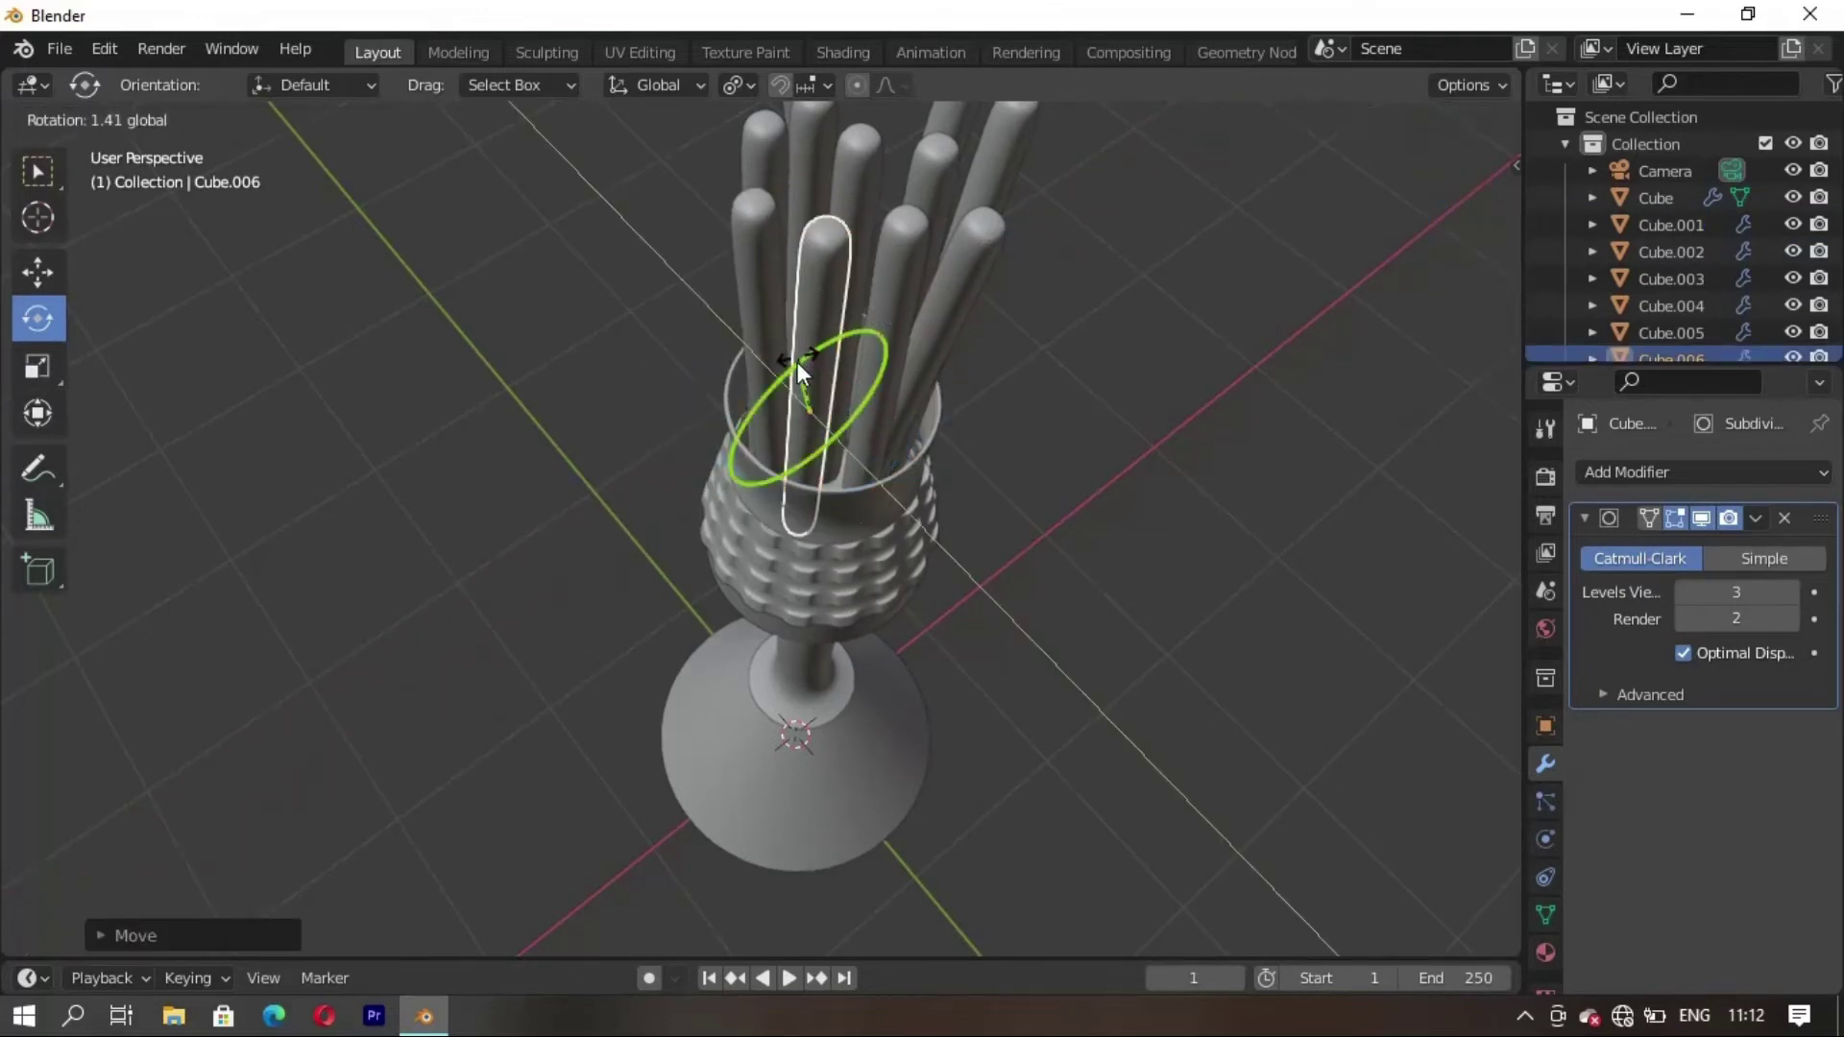
Shift Cube.009 along Y twice, tilting it further outward after each move
{"action": "left_click", "coordinate": [892, 243]}
{"action": "key", "text": "g"}
{"action": "key", "text": "y"}
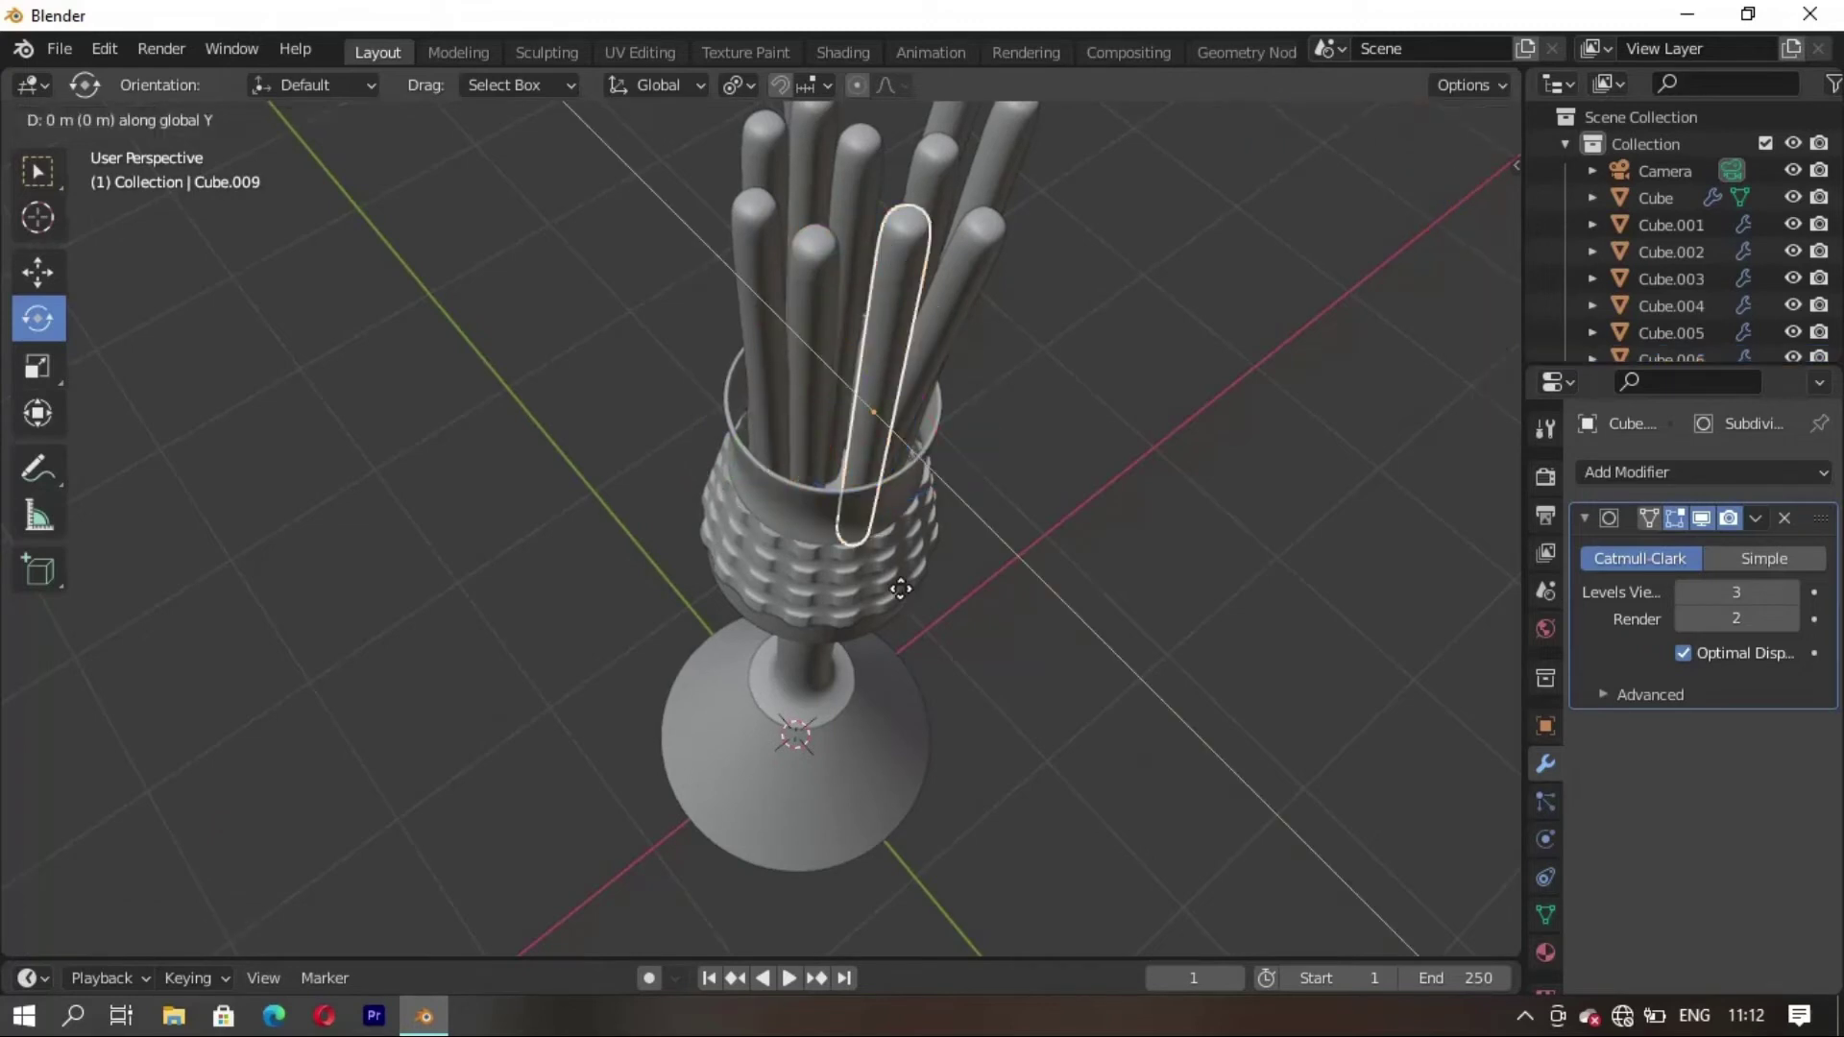
{"action": "left_click", "coordinate": [906, 459]}
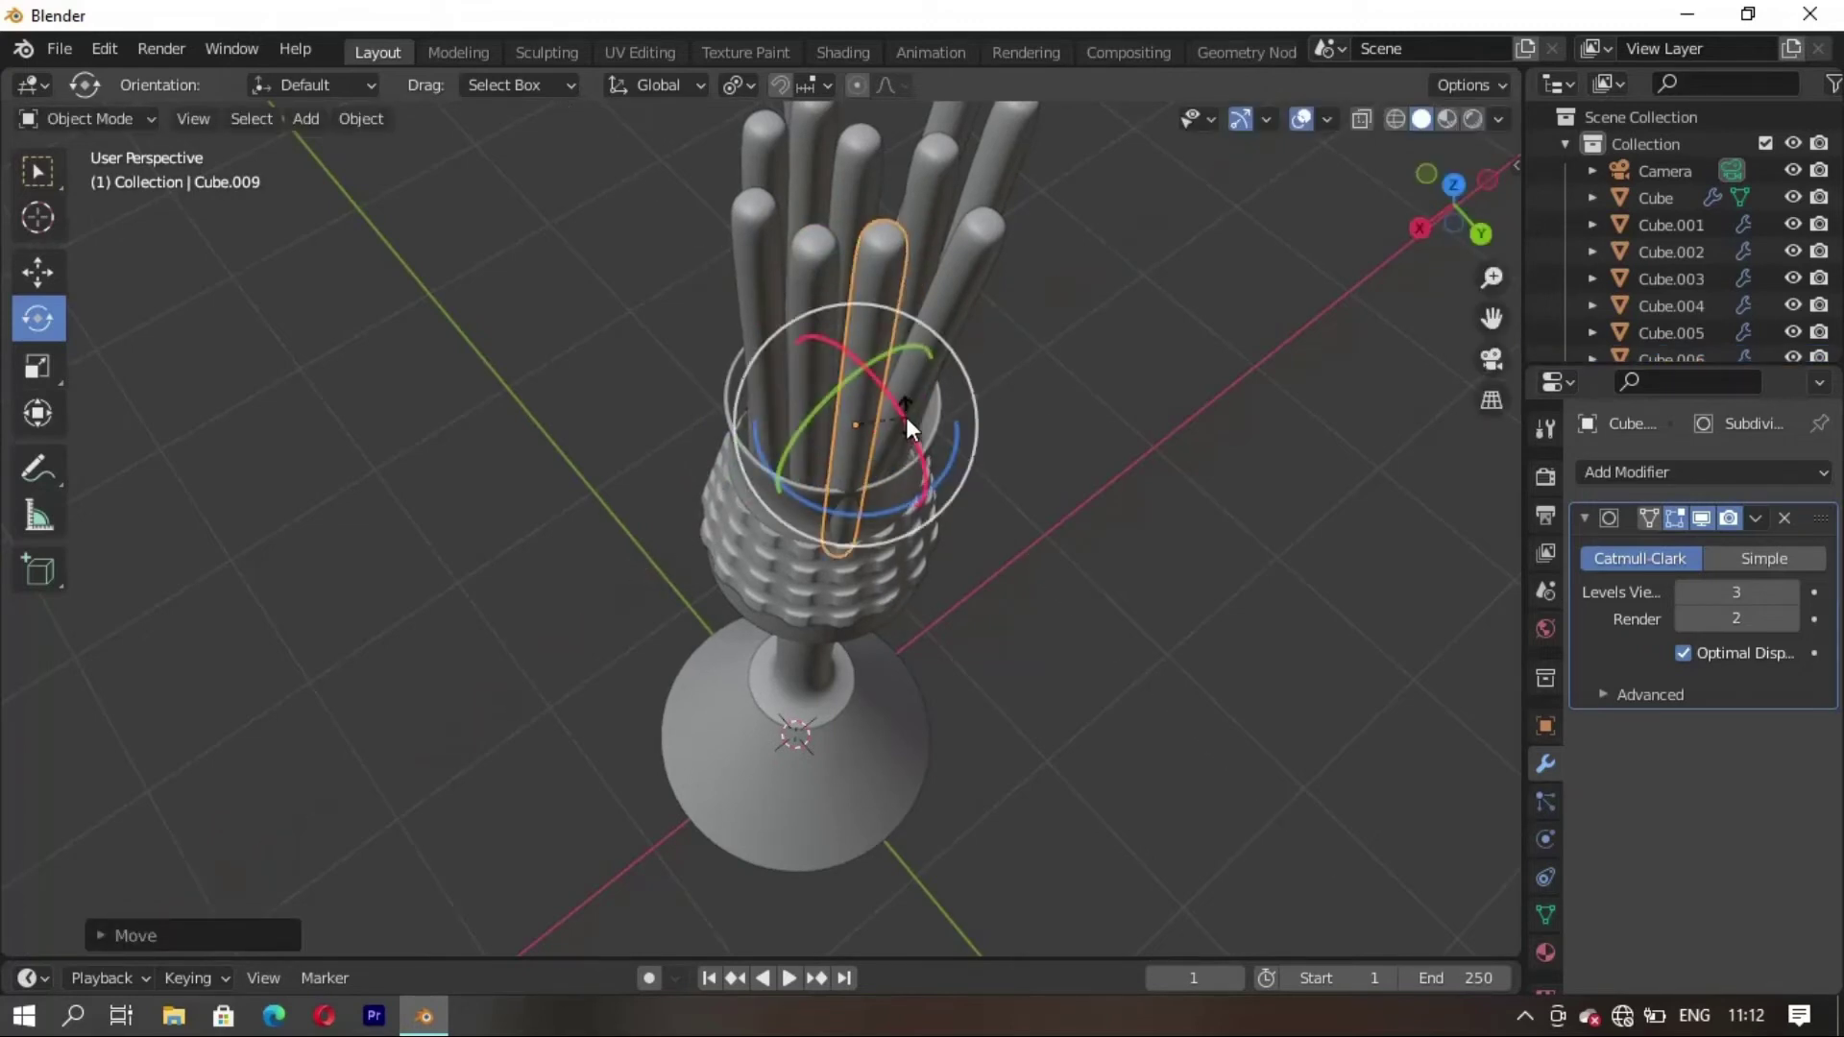
{"action": "left_click_drag", "start_coordinate": [906, 417], "coordinate": [913, 432]}
{"action": "key", "text": "g"}
{"action": "key", "text": "y"}
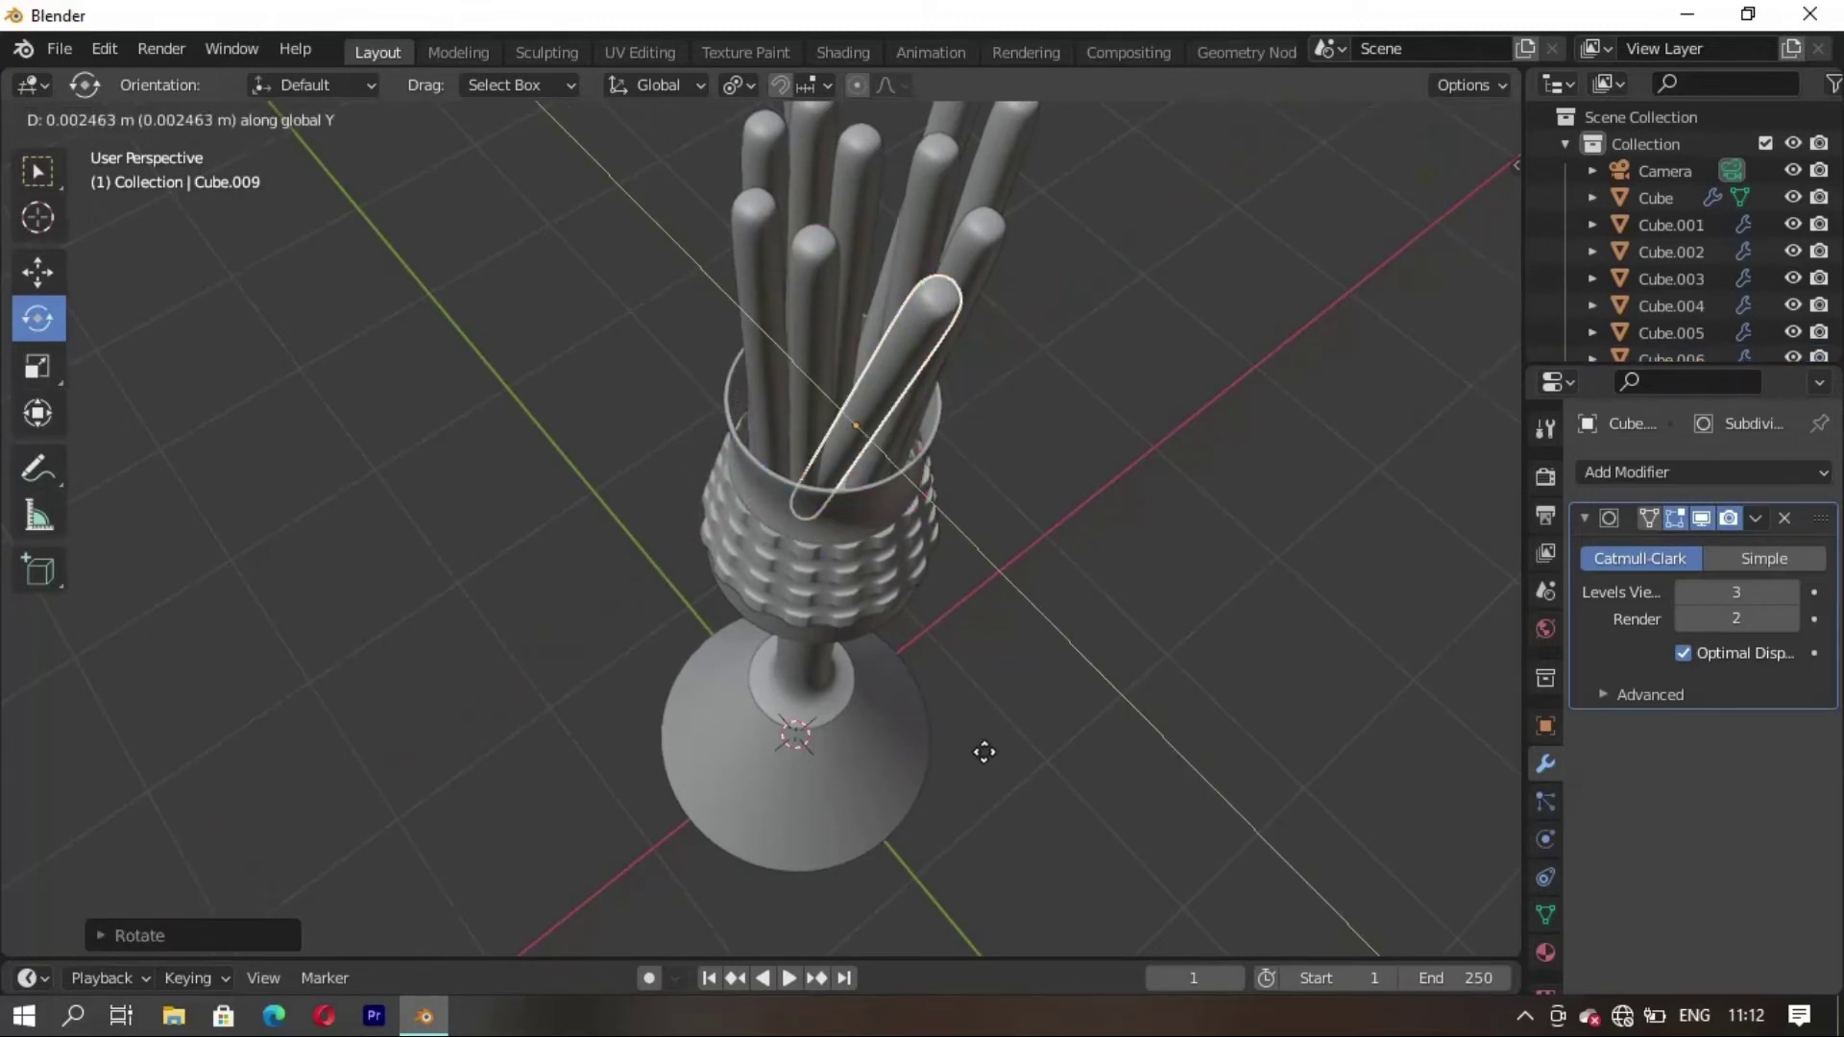
{"action": "left_click", "coordinate": [996, 751]}
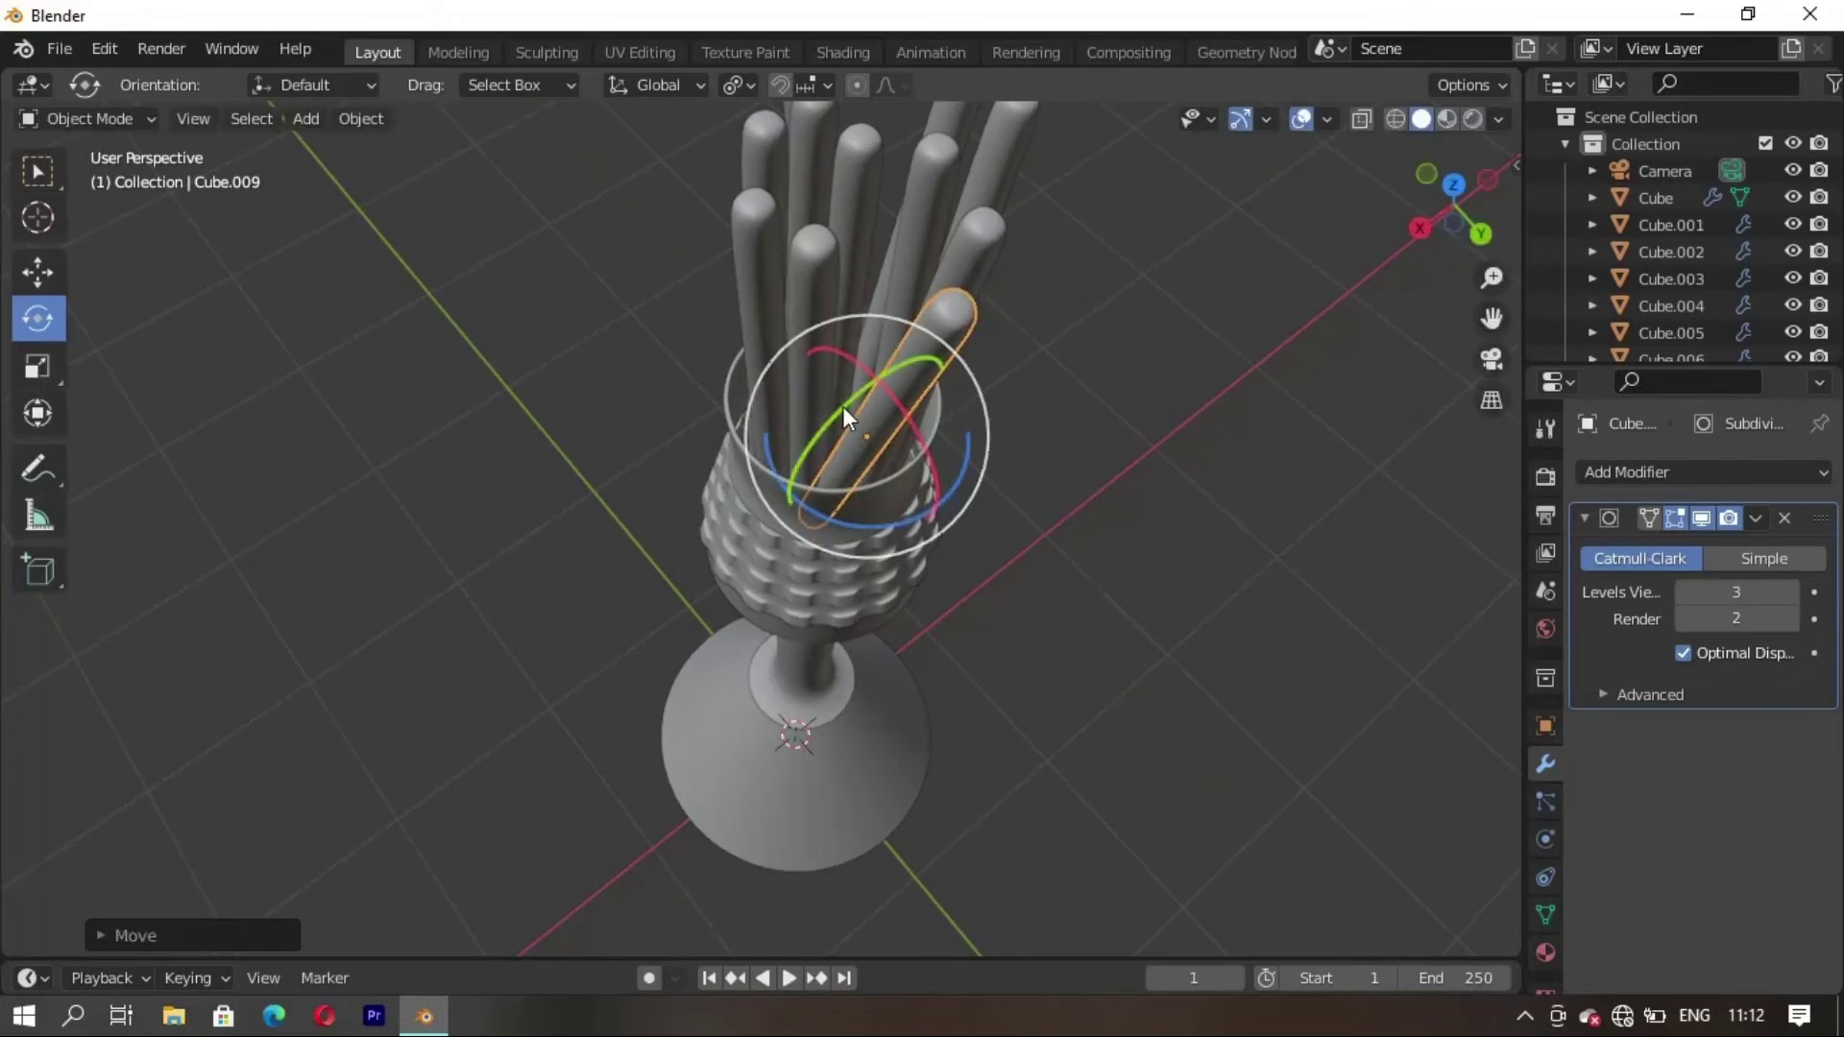
{"action": "left_click_drag", "start_coordinate": [834, 414], "coordinate": [839, 418]}
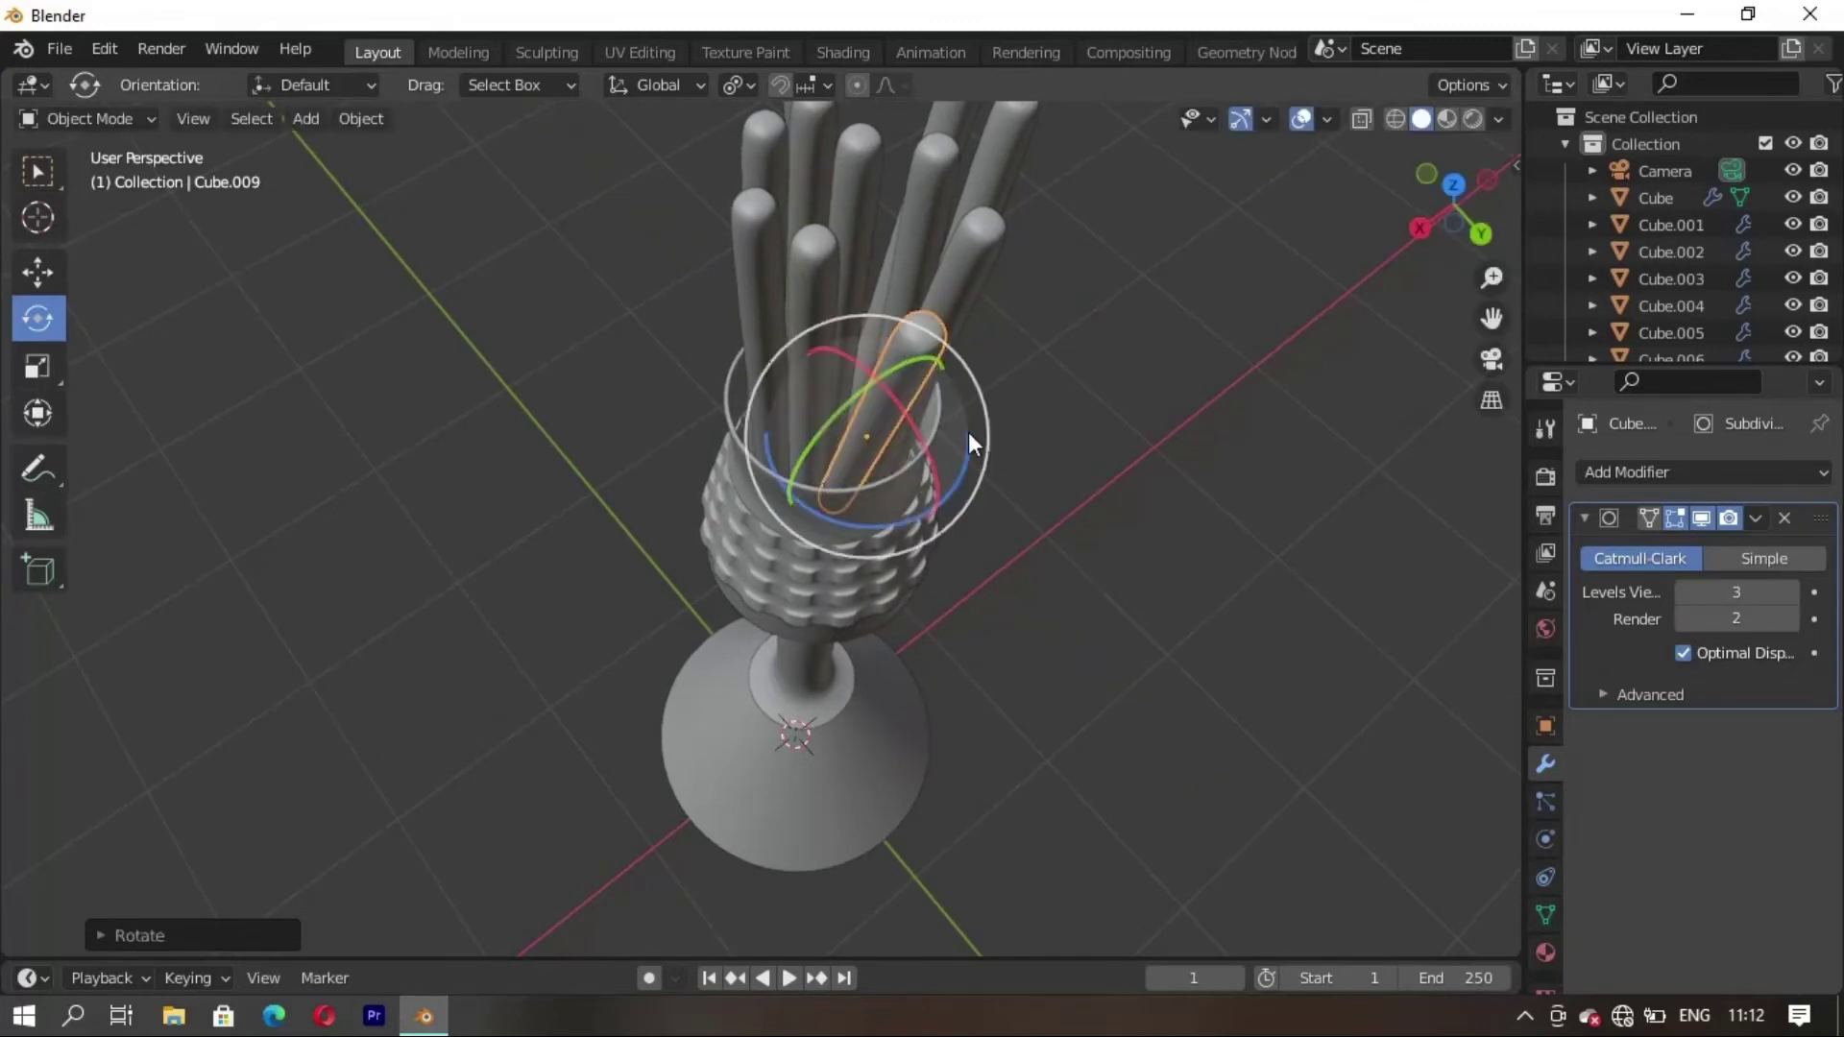
{"action": "left_click", "coordinate": [1071, 488]}
{"action": "mouse_move", "coordinate": [1070, 488]}
{"action": "middle_mouse_down"}
{"action": "mouse_move", "coordinate": [581, 627]}
{"action": "mouse_move", "coordinate": [766, 619]}
{"action": "mouse_move", "coordinate": [546, 590]}
{"action": "mouse_move", "coordinate": [823, 679]}
{"action": "mouse_move", "coordinate": [727, 598]}
{"action": "mouse_move", "coordinate": [824, 596]}
{"action": "mouse_move", "coordinate": [734, 745]}
{"action": "mouse_move", "coordinate": [956, 773]}
{"action": "mouse_move", "coordinate": [722, 757]}
{"action": "mouse_move", "coordinate": [992, 746]}
{"action": "mouse_move", "coordinate": [701, 759]}
{"action": "mouse_move", "coordinate": [988, 759]}
{"action": "mouse_move", "coordinate": [771, 783]}
{"action": "mouse_move", "coordinate": [785, 811]}
{"action": "mouse_move", "coordinate": [885, 397]}
{"action": "middle_mouse_up"}
Tilt a rod about 13 degrees and move it along Y
{"action": "scroll", "coordinate": [824, 679], "scroll_direction": "down", "scroll_amount": 3}
{"action": "scroll", "coordinate": [749, 679], "scroll_direction": "up", "scroll_amount": 3}
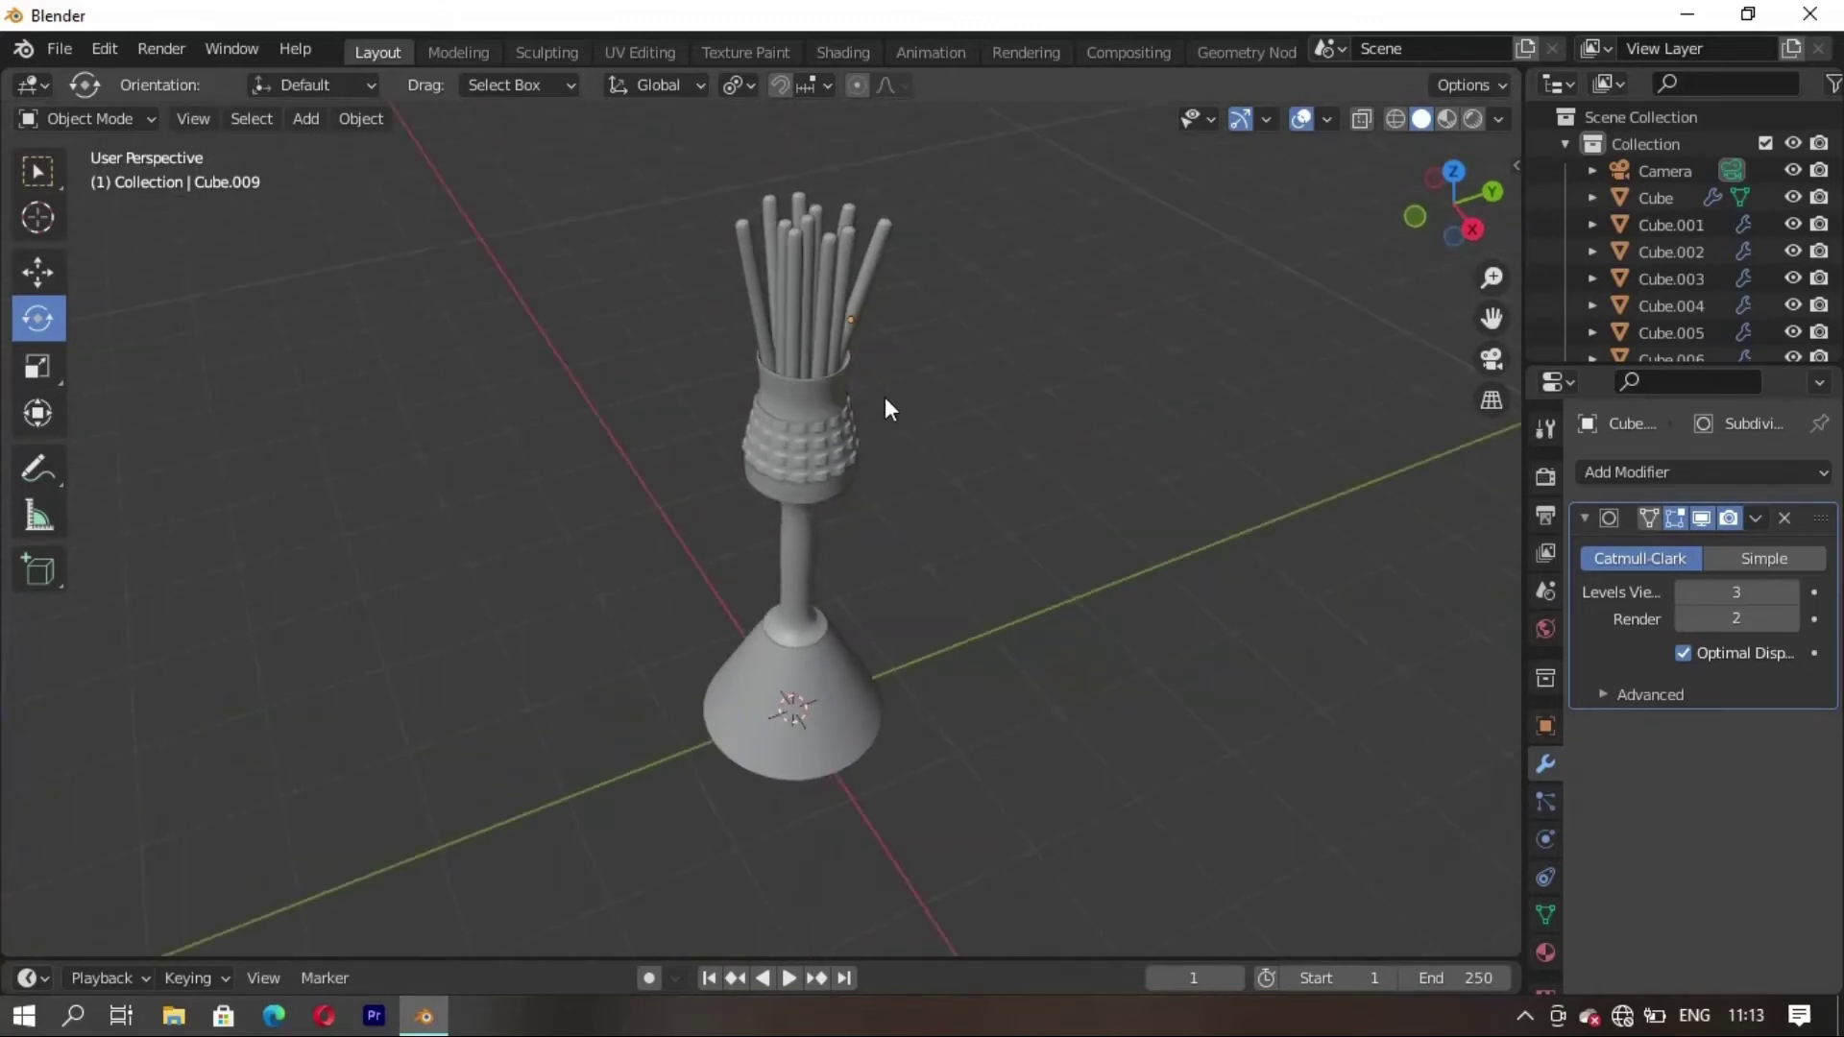
{"action": "left_click", "coordinate": [828, 273]}
{"action": "left_click_drag", "start_coordinate": [856, 290], "coordinate": [865, 322]}
{"action": "key", "text": "g"}
{"action": "key", "text": "y"}
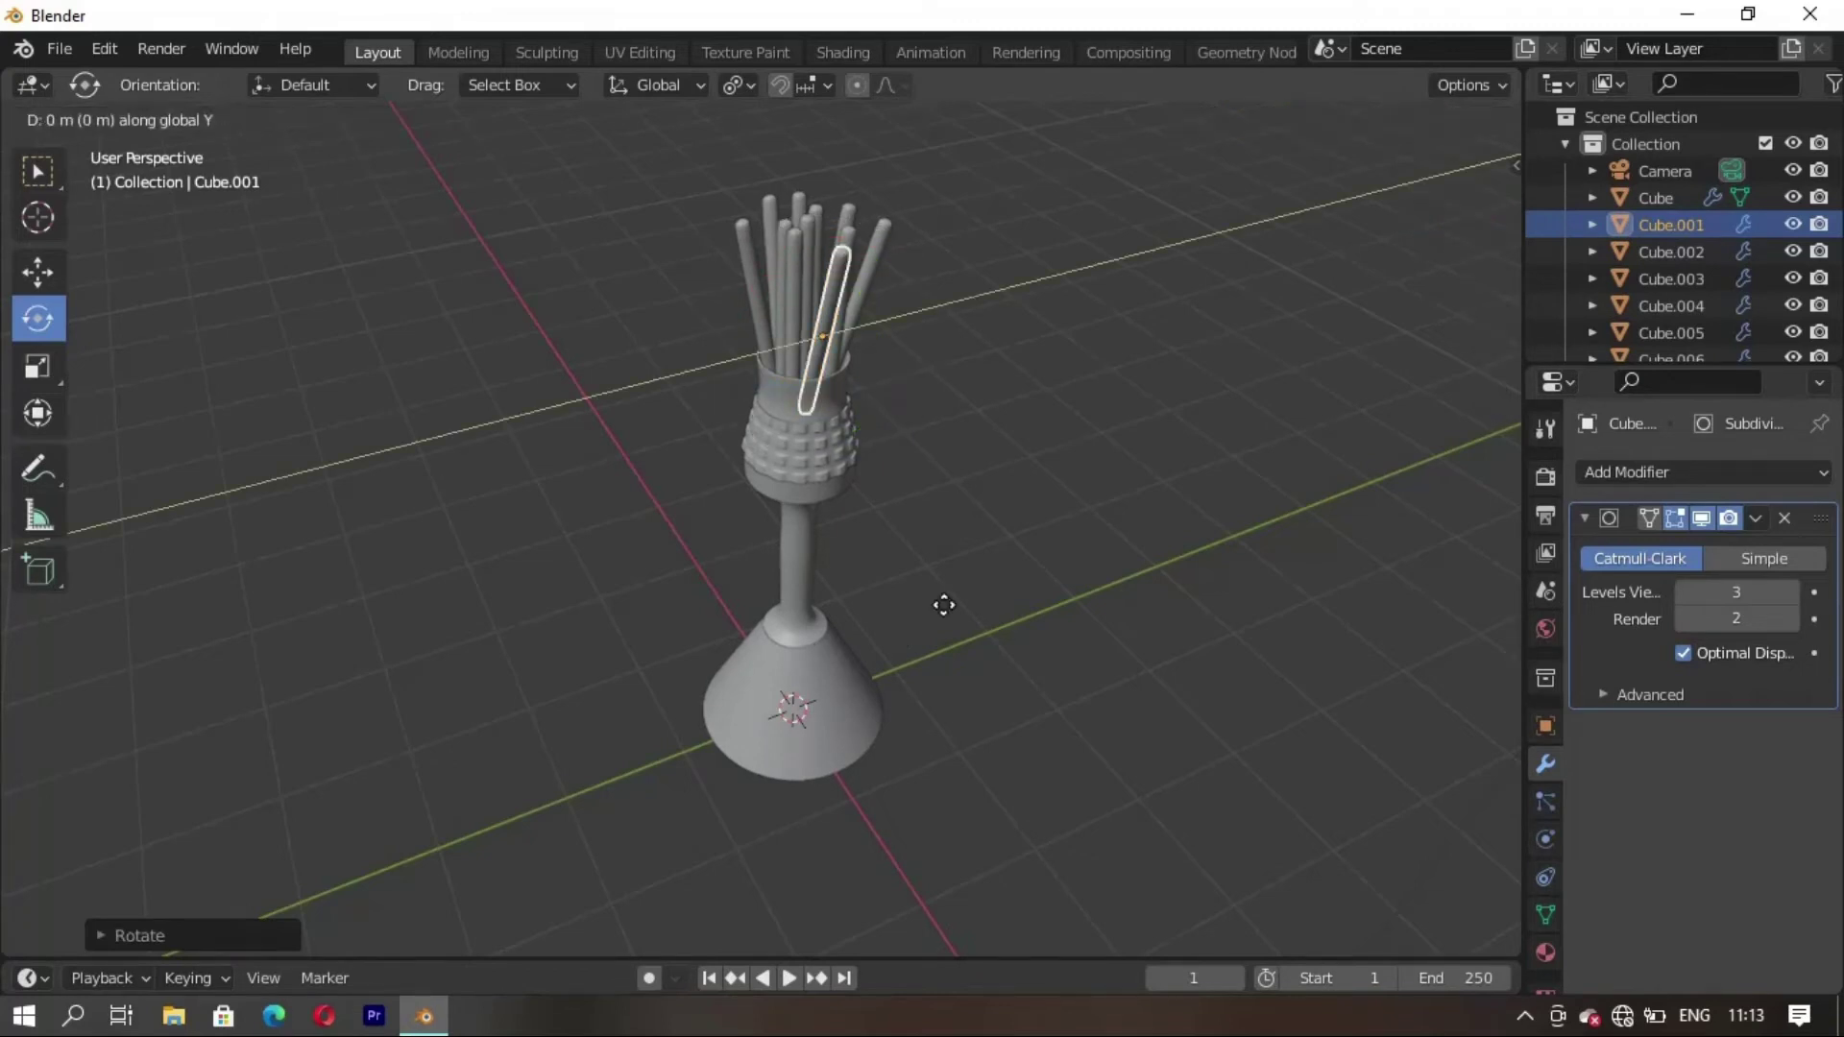
{"action": "left_click", "coordinate": [951, 626]}
Tilt a left-side rod toward the upper left and move it along Y
{"action": "scroll", "coordinate": [1057, 414], "scroll_direction": "up", "scroll_amount": 3}
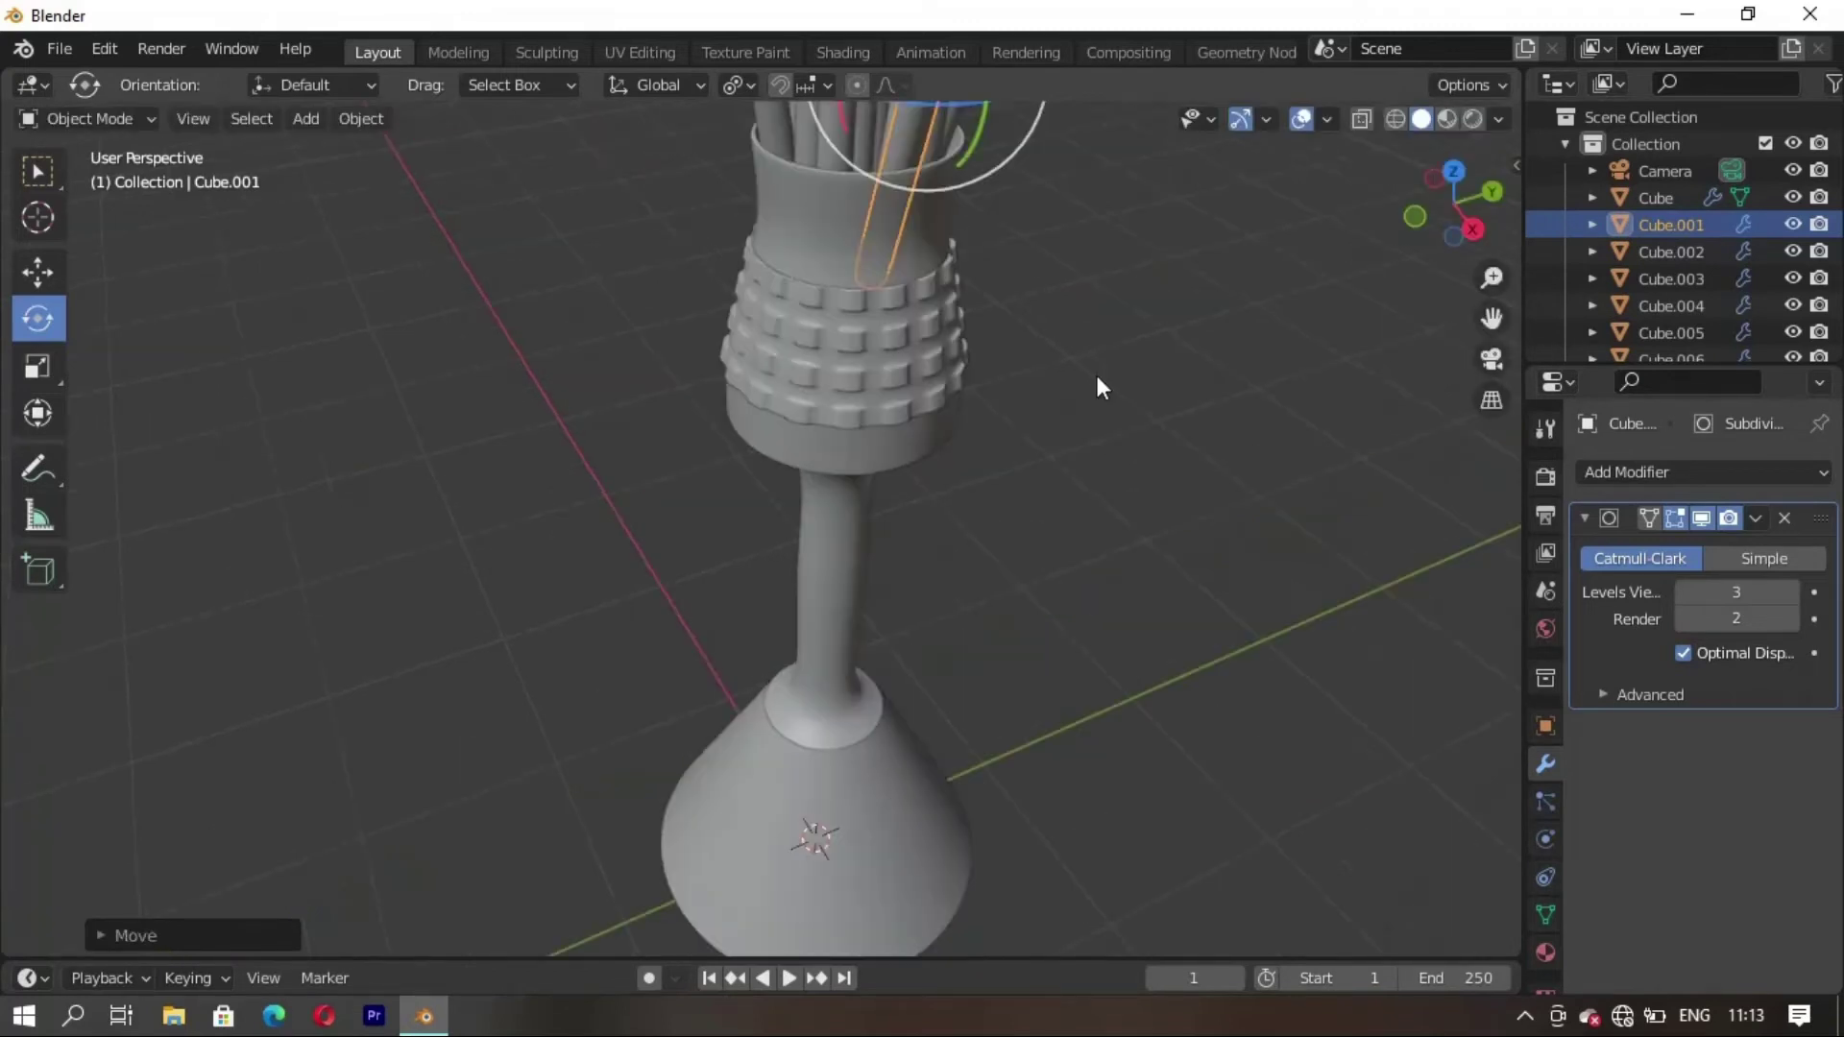
{"action": "left_click", "coordinate": [1096, 375]}
{"action": "scroll", "coordinate": [1096, 377], "scroll_direction": "down", "scroll_amount": 2}
{"action": "middle_click_drag", "start_coordinate": [1095, 375], "coordinate": [909, 581]}
{"action": "scroll", "coordinate": [798, 519], "scroll_direction": "up", "scroll_amount": 3}
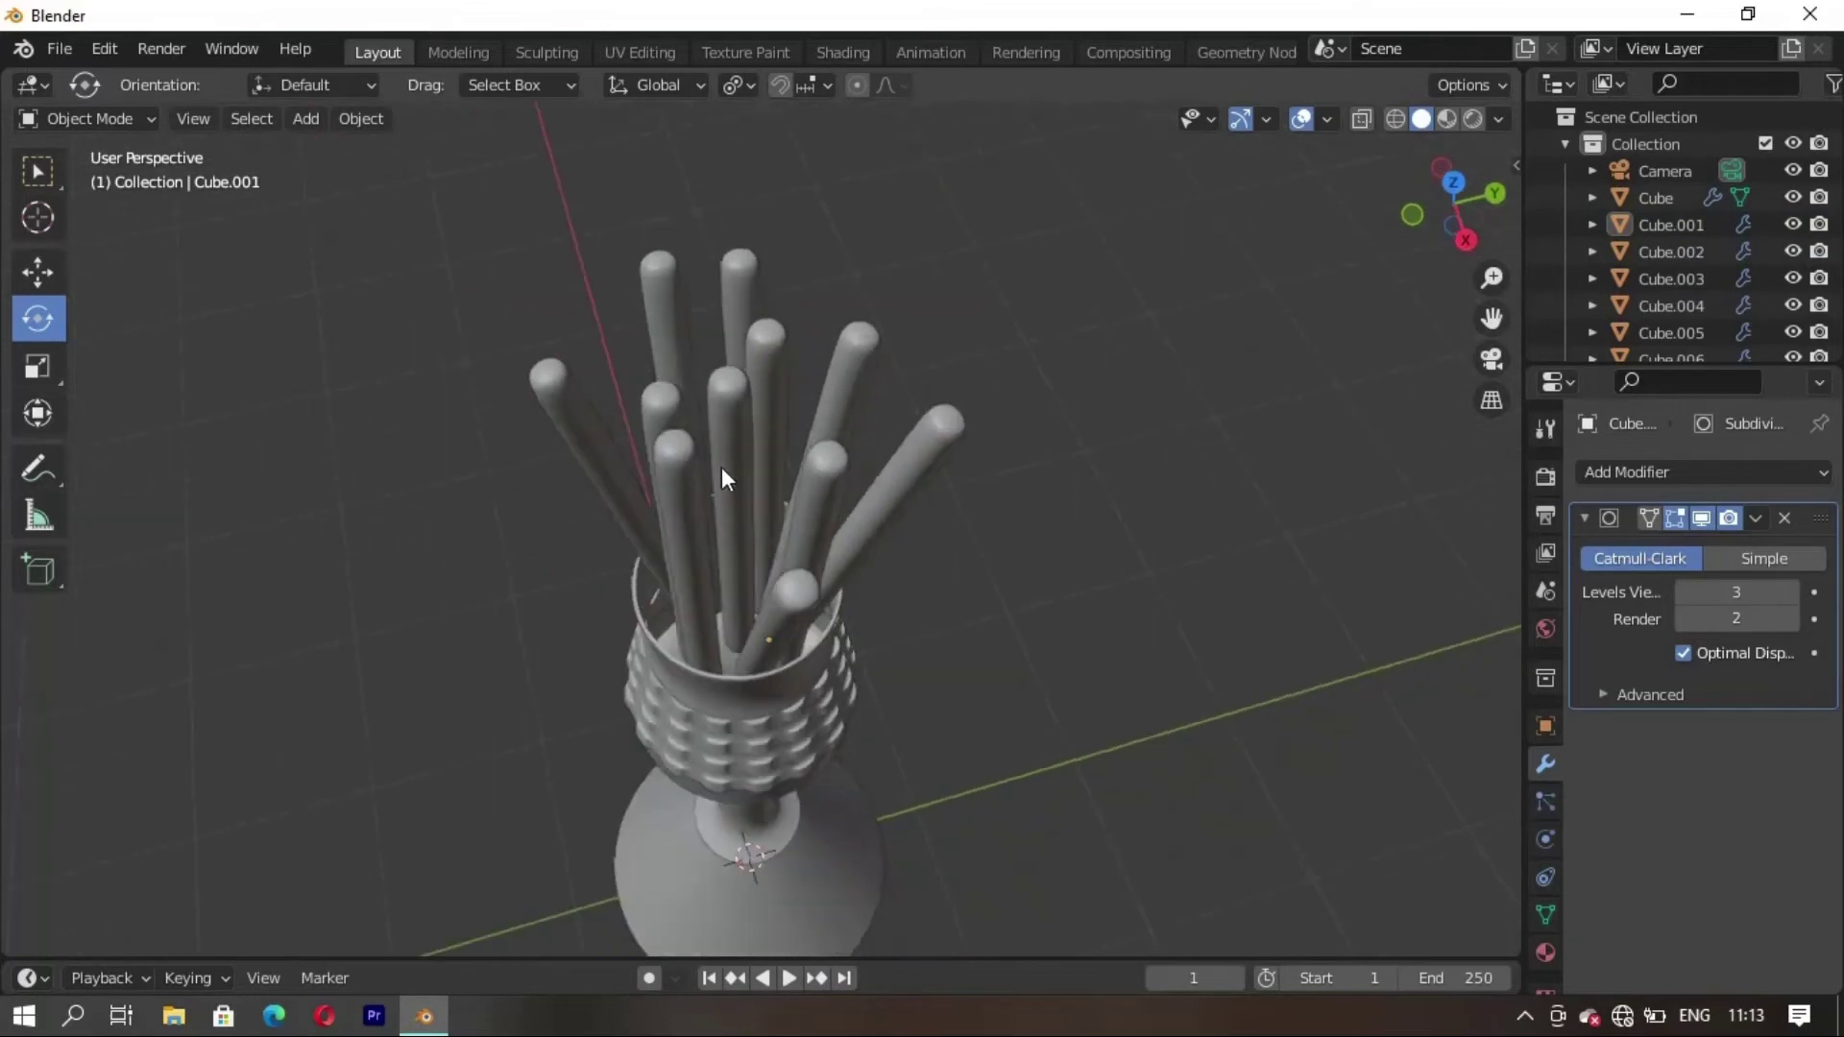
{"action": "middle_click_drag", "start_coordinate": [722, 467], "coordinate": [685, 492]}
{"action": "left_click", "coordinate": [686, 492]}
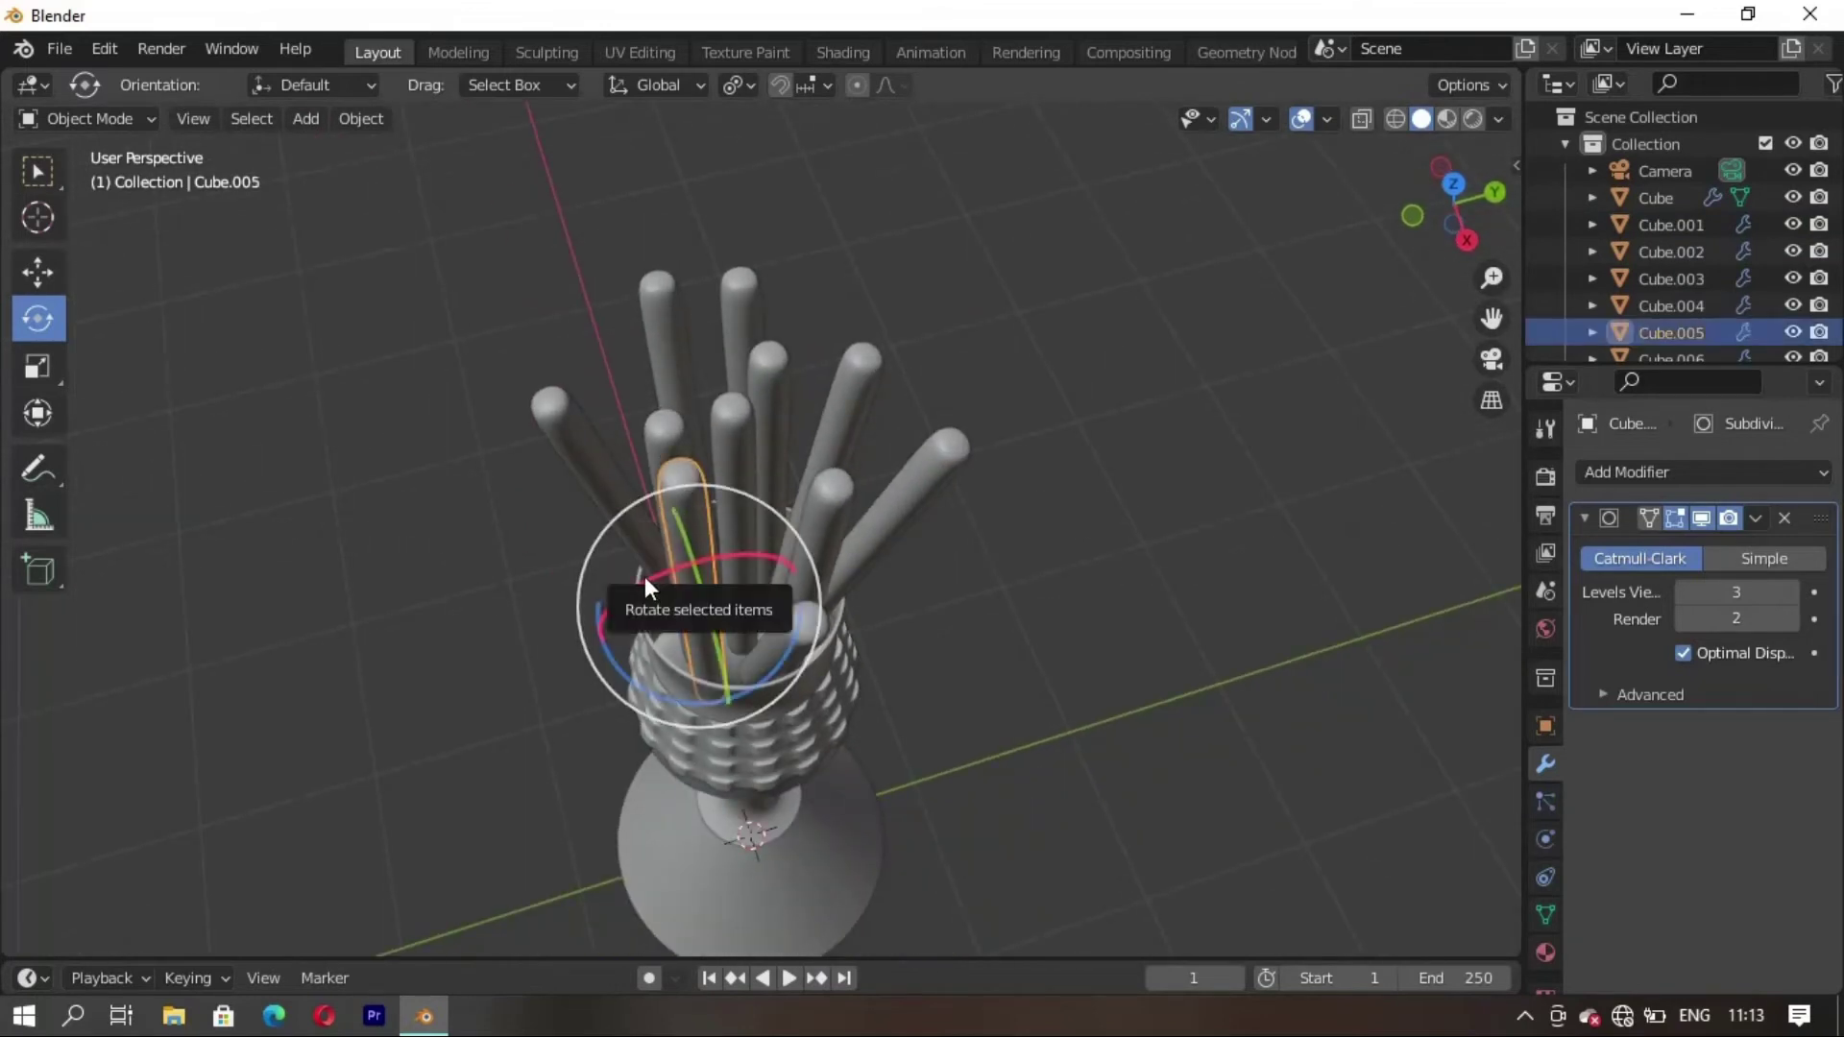
{"action": "left_click_drag", "start_coordinate": [643, 577], "coordinate": [633, 590]}
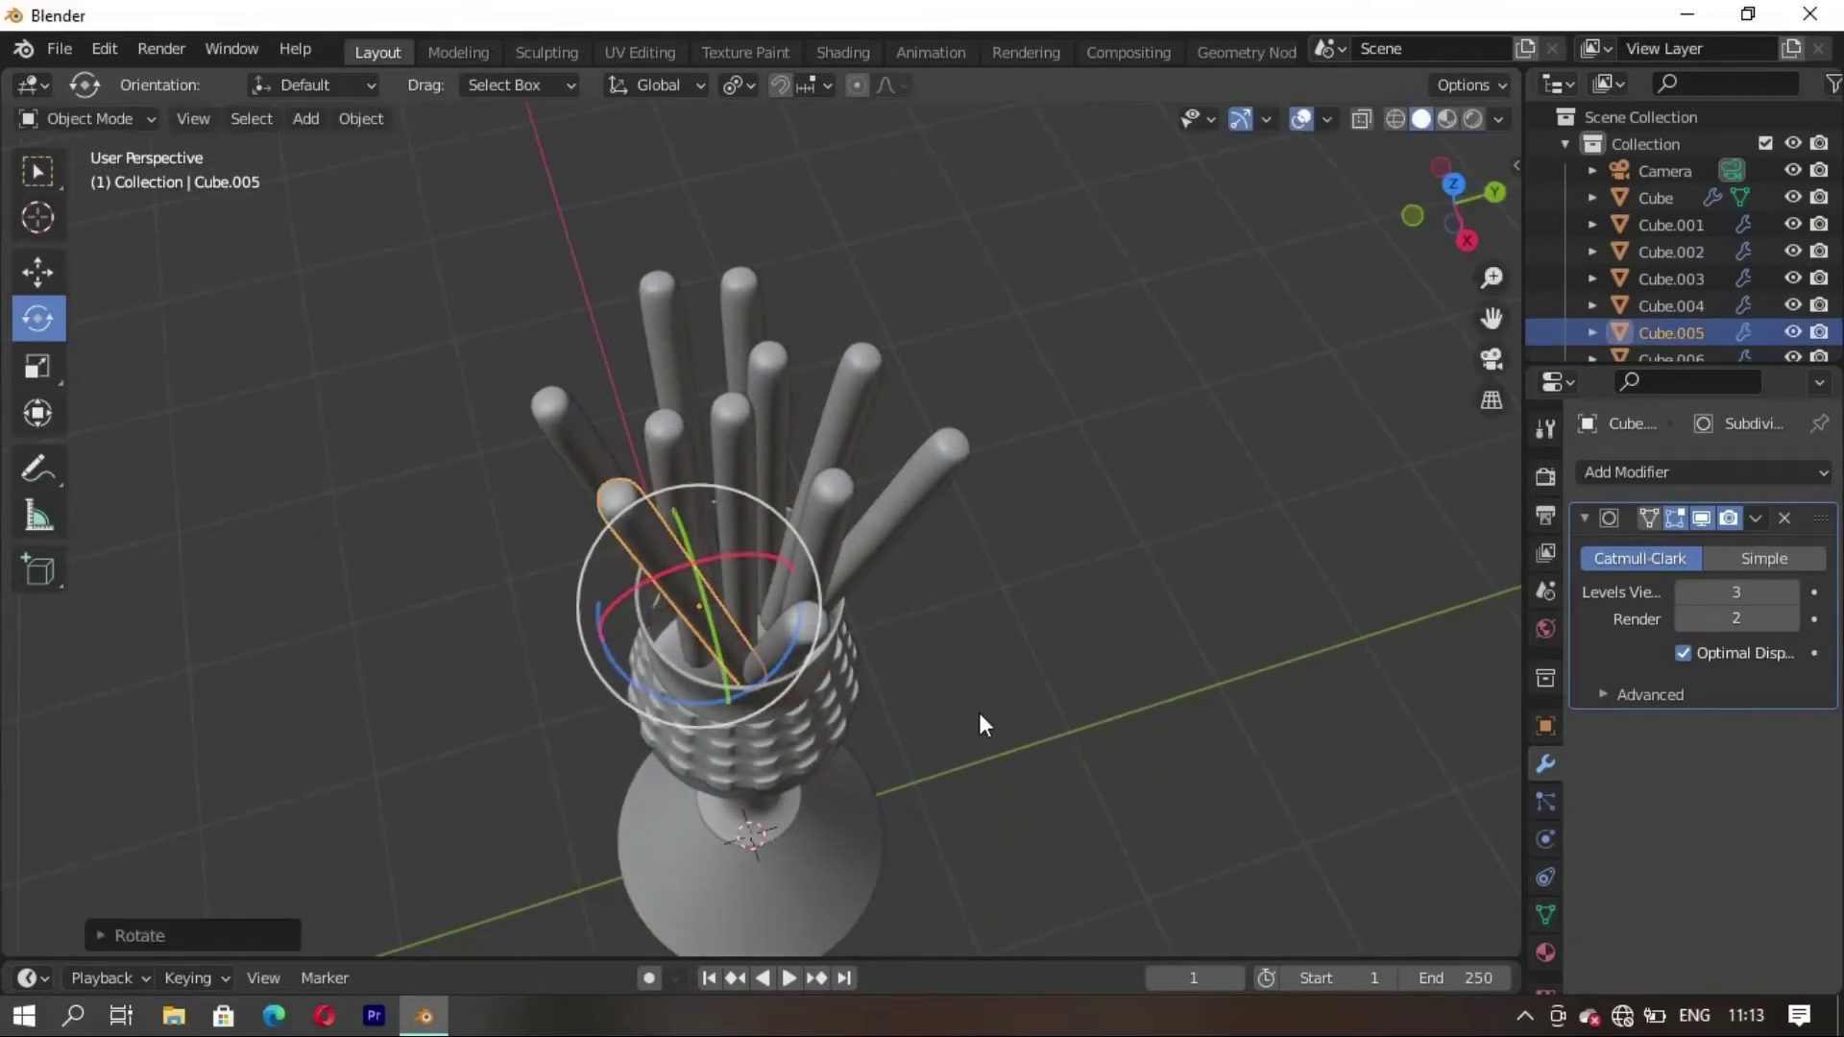
{"action": "key", "text": "g"}
{"action": "key", "text": "y"}
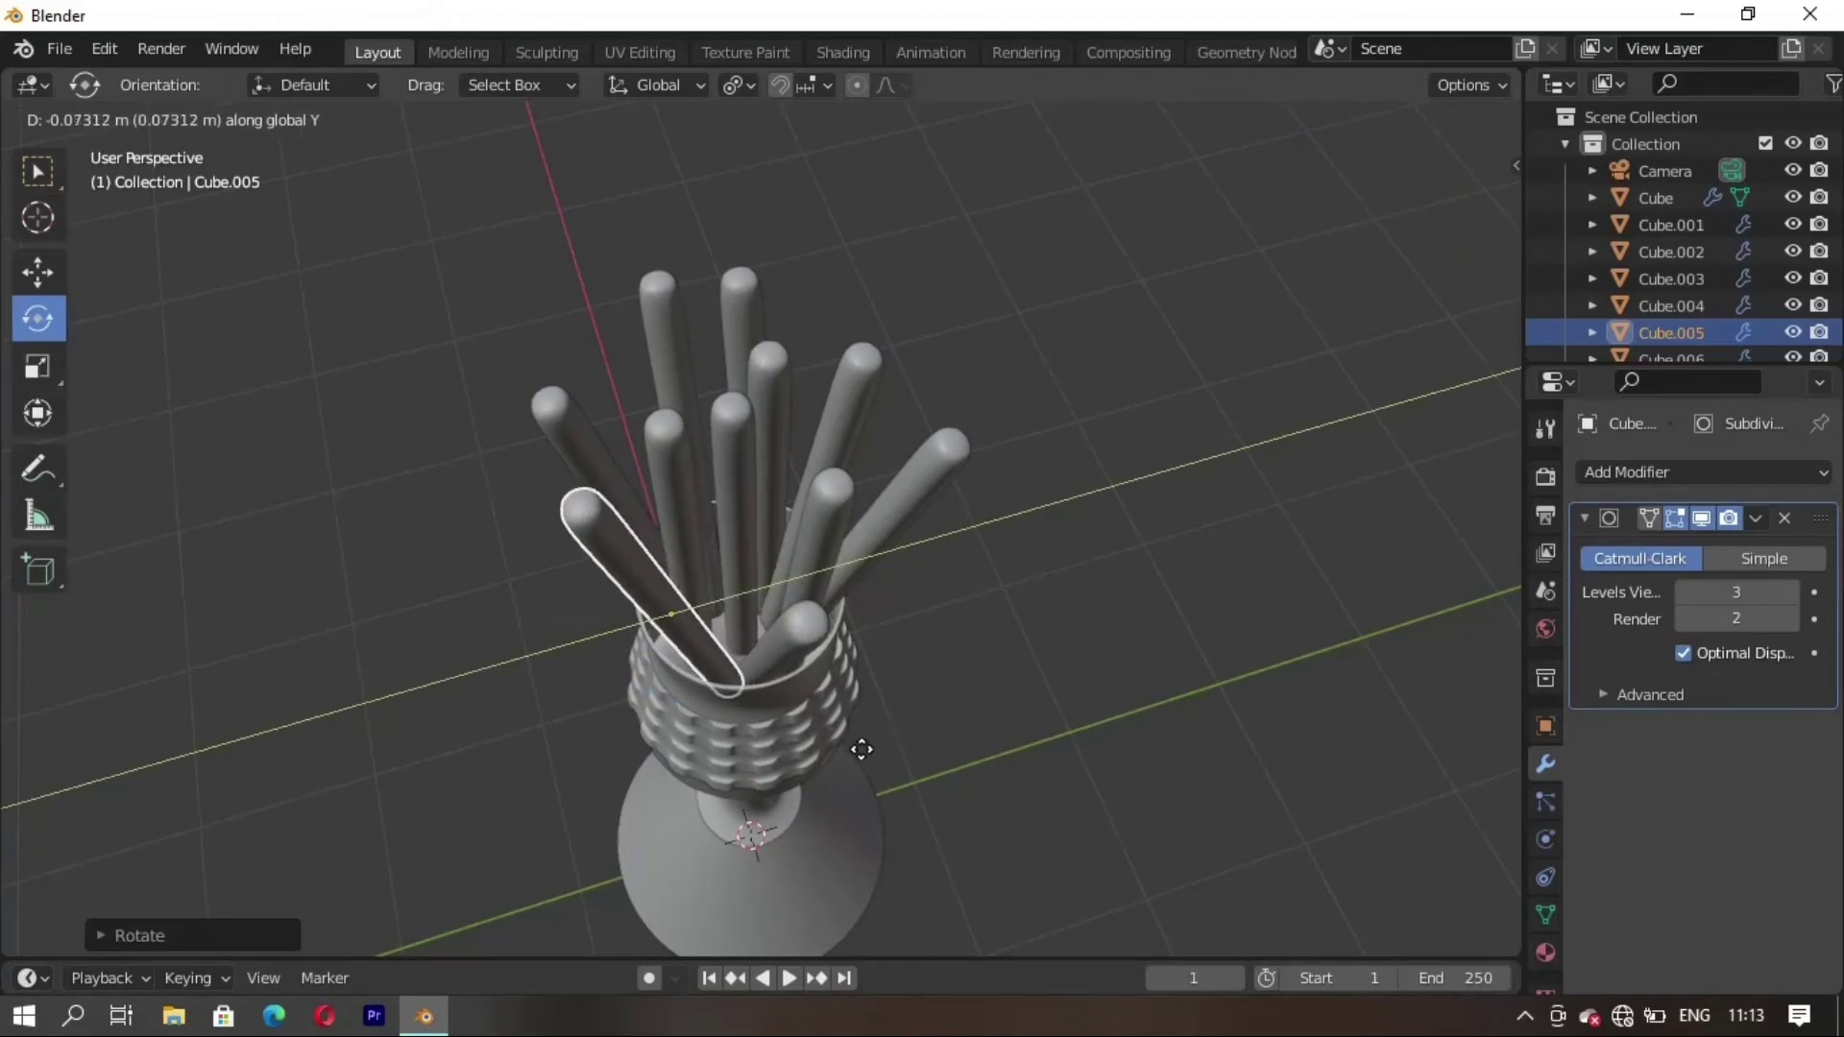
{"action": "left_click", "coordinate": [861, 749]}
{"action": "left_click", "coordinate": [884, 575]}
Tilt a middle rod outward around the X axis
{"action": "left_click", "coordinate": [670, 452]}
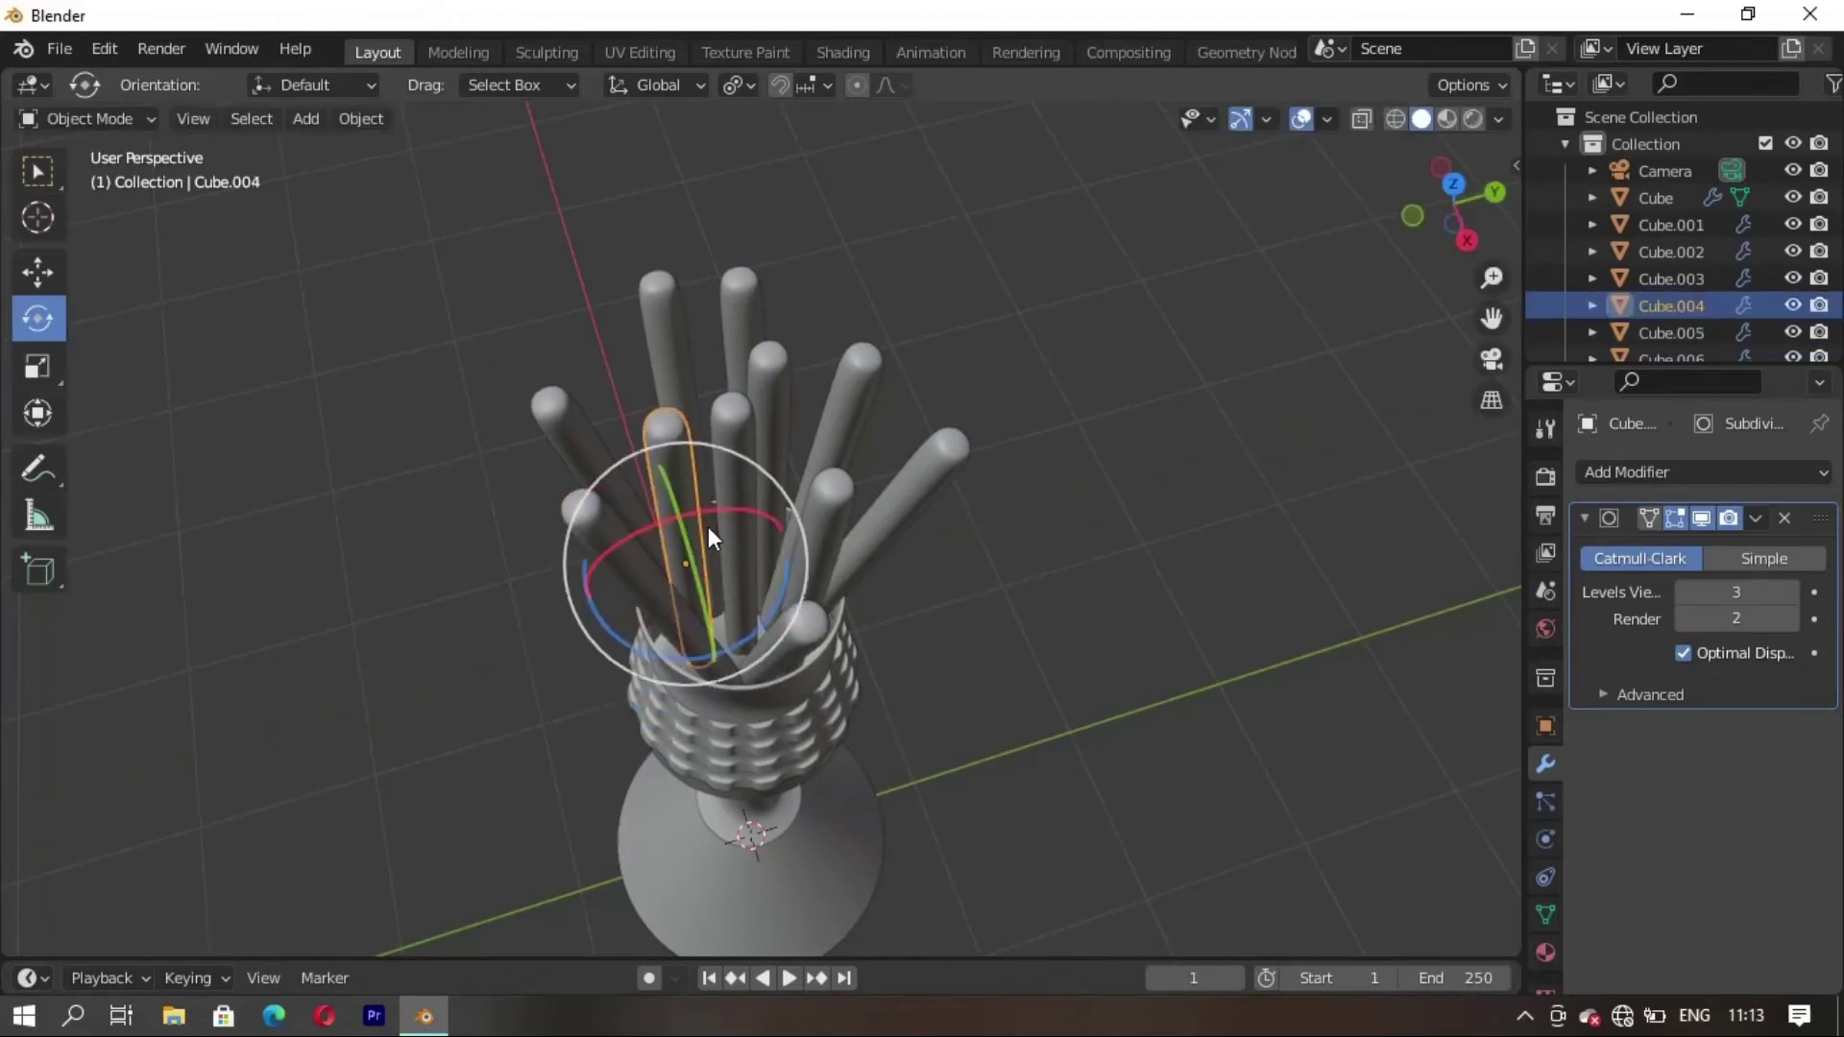
{"action": "left_click_drag", "start_coordinate": [690, 514], "coordinate": [777, 584]}
{"action": "left_click", "coordinate": [1009, 581]}
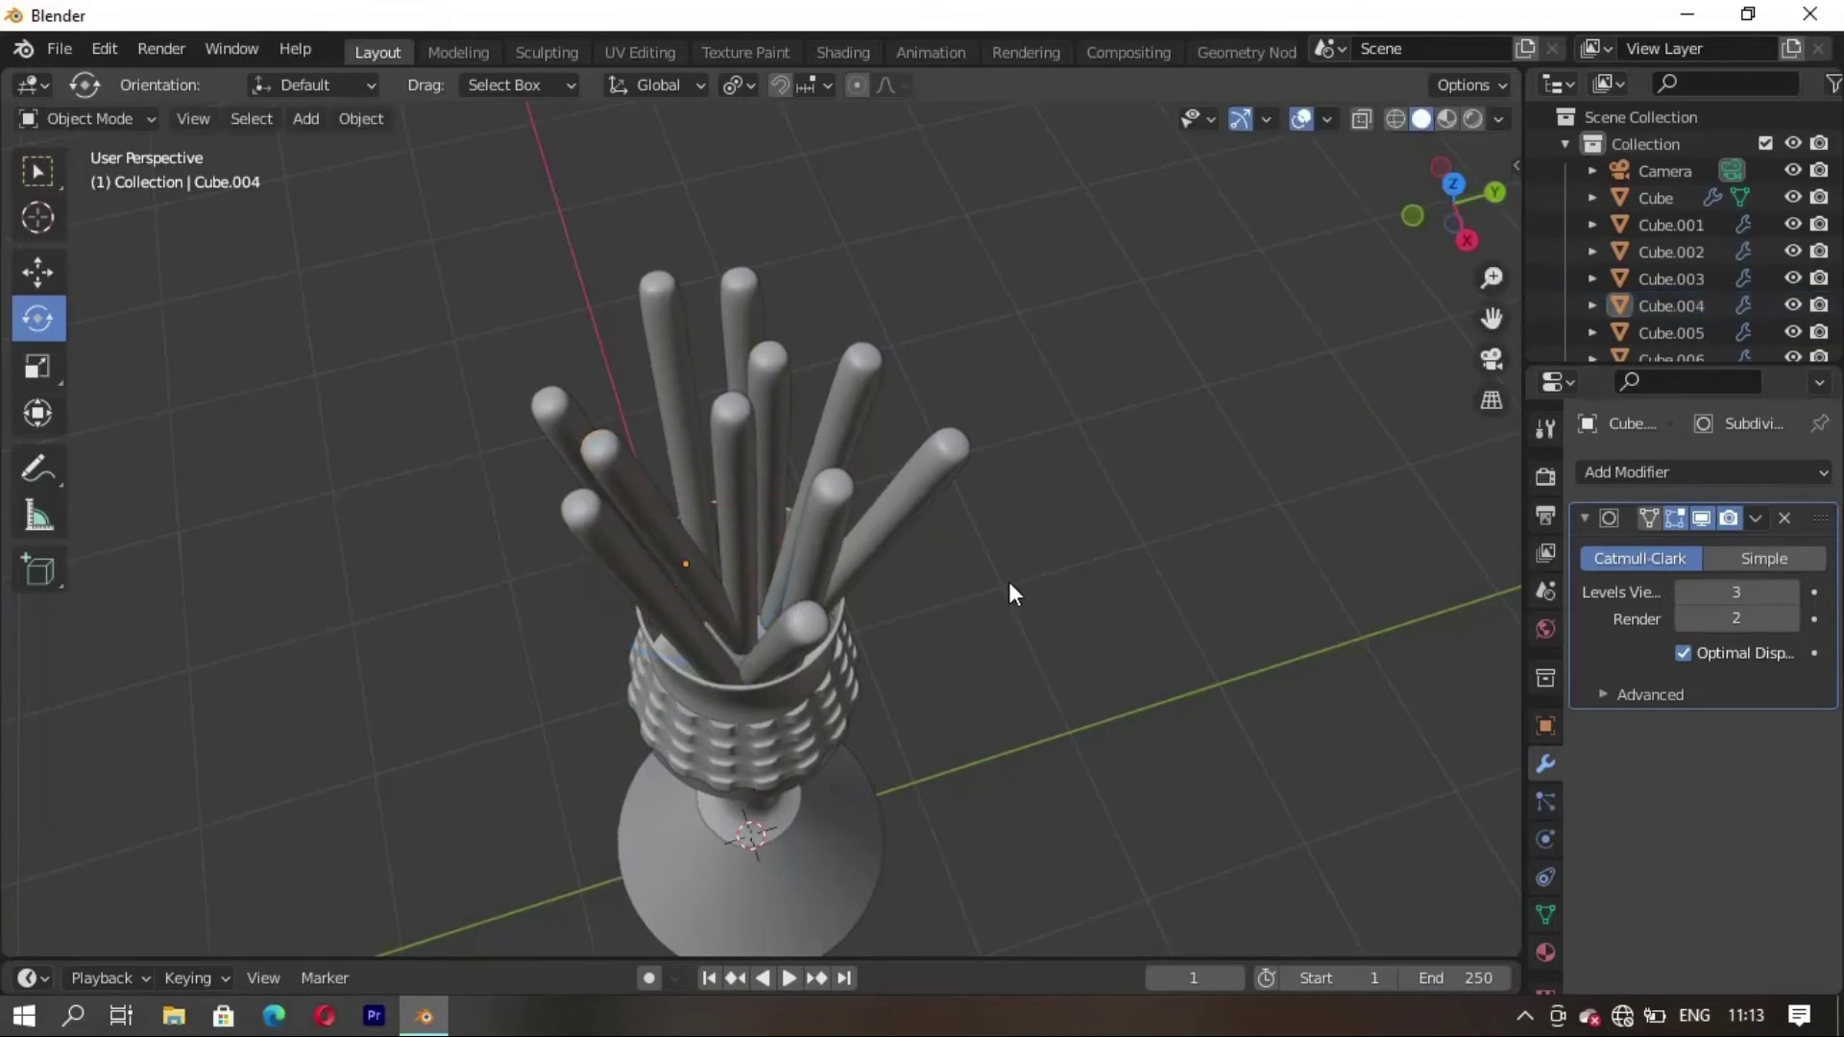
{"action": "mouse_move", "coordinate": [953, 641]}
{"action": "middle_mouse_down"}
{"action": "mouse_move", "coordinate": [663, 557]}
{"action": "mouse_move", "coordinate": [746, 497]}
{"action": "mouse_move", "coordinate": [542, 534]}
{"action": "mouse_move", "coordinate": [702, 525]}
{"action": "mouse_move", "coordinate": [758, 613]}
{"action": "mouse_move", "coordinate": [710, 582]}
{"action": "mouse_move", "coordinate": [788, 611]}
{"action": "mouse_move", "coordinate": [702, 543]}
{"action": "mouse_move", "coordinate": [740, 548]}
{"action": "mouse_move", "coordinate": [729, 559]}
{"action": "middle_mouse_up"}
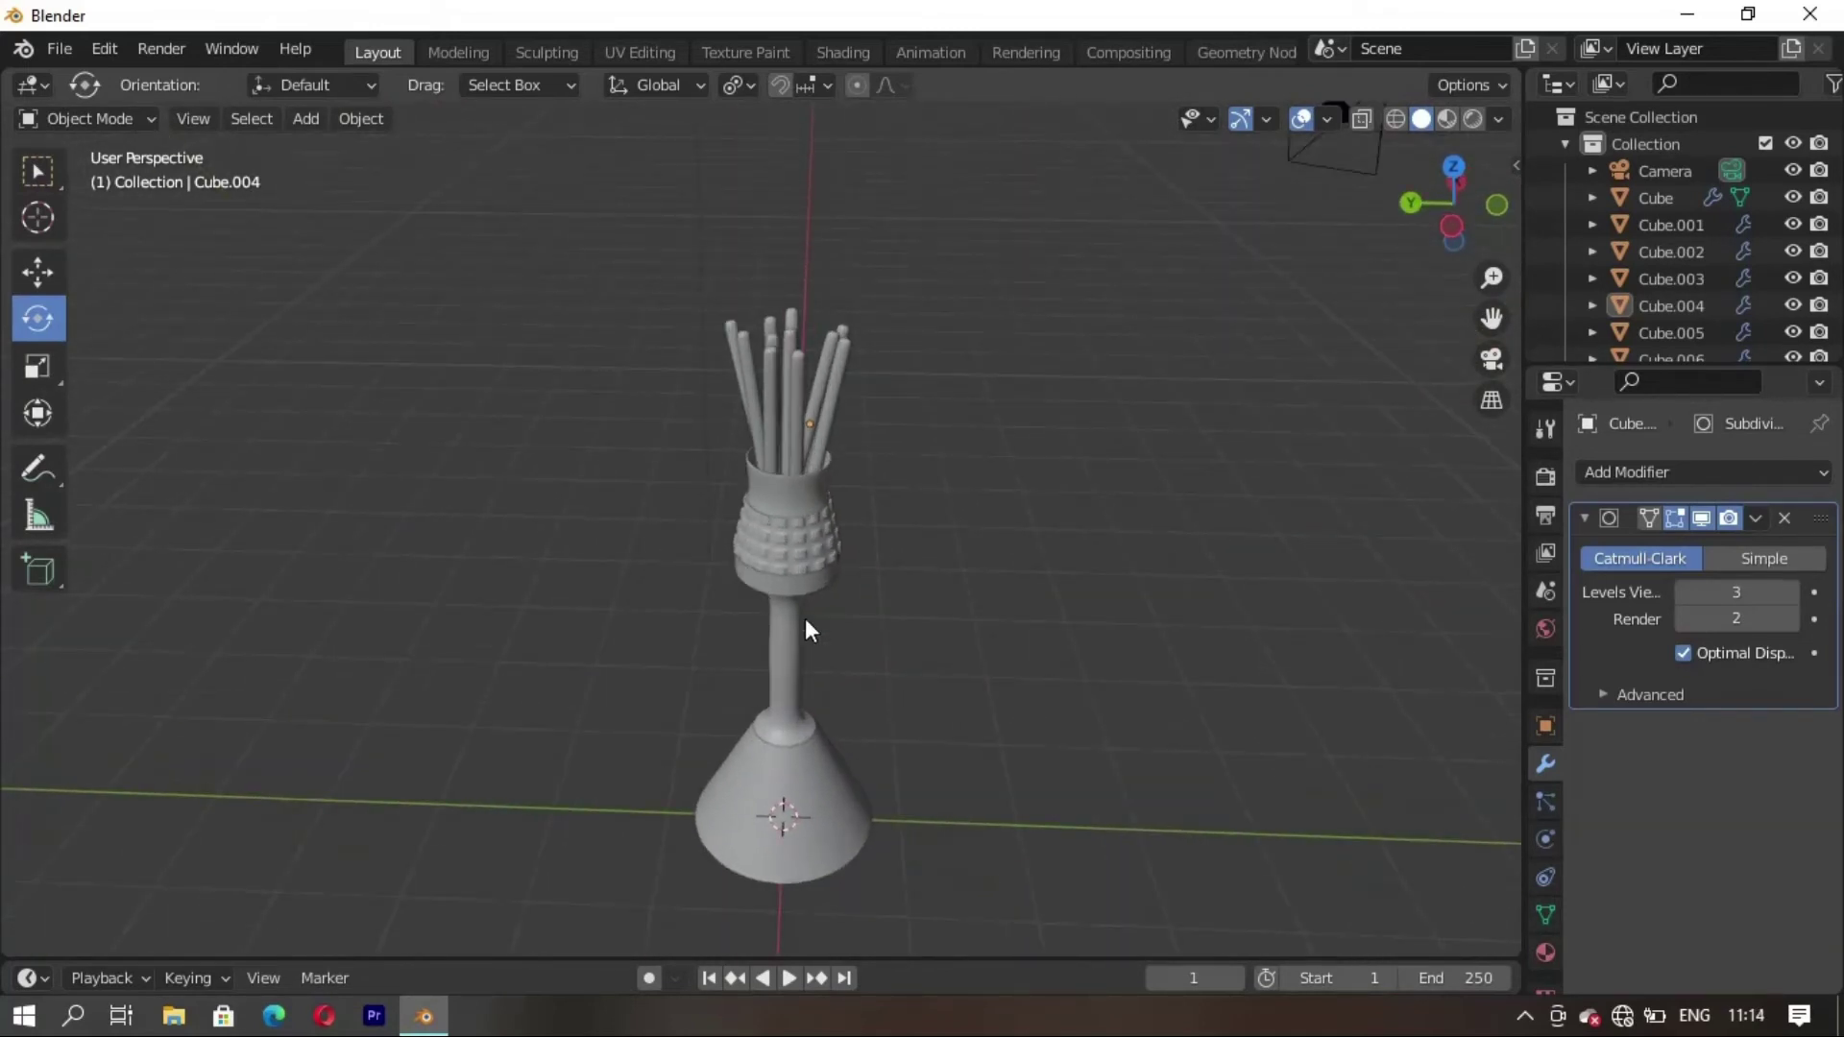
{"action": "mouse_move", "coordinate": [806, 618]}
{"action": "middle_mouse_down"}
{"action": "mouse_move", "coordinate": [667, 605]}
{"action": "mouse_move", "coordinate": [829, 597]}
{"action": "mouse_move", "coordinate": [704, 638]}
{"action": "mouse_move", "coordinate": [727, 603]}
{"action": "mouse_move", "coordinate": [840, 576]}
{"action": "mouse_move", "coordinate": [629, 553]}
{"action": "mouse_move", "coordinate": [805, 530]}
{"action": "mouse_move", "coordinate": [585, 624]}
{"action": "mouse_move", "coordinate": [667, 509]}
{"action": "mouse_move", "coordinate": [859, 607]}
{"action": "mouse_move", "coordinate": [711, 530]}
{"action": "mouse_move", "coordinate": [814, 376]}
{"action": "middle_mouse_up"}
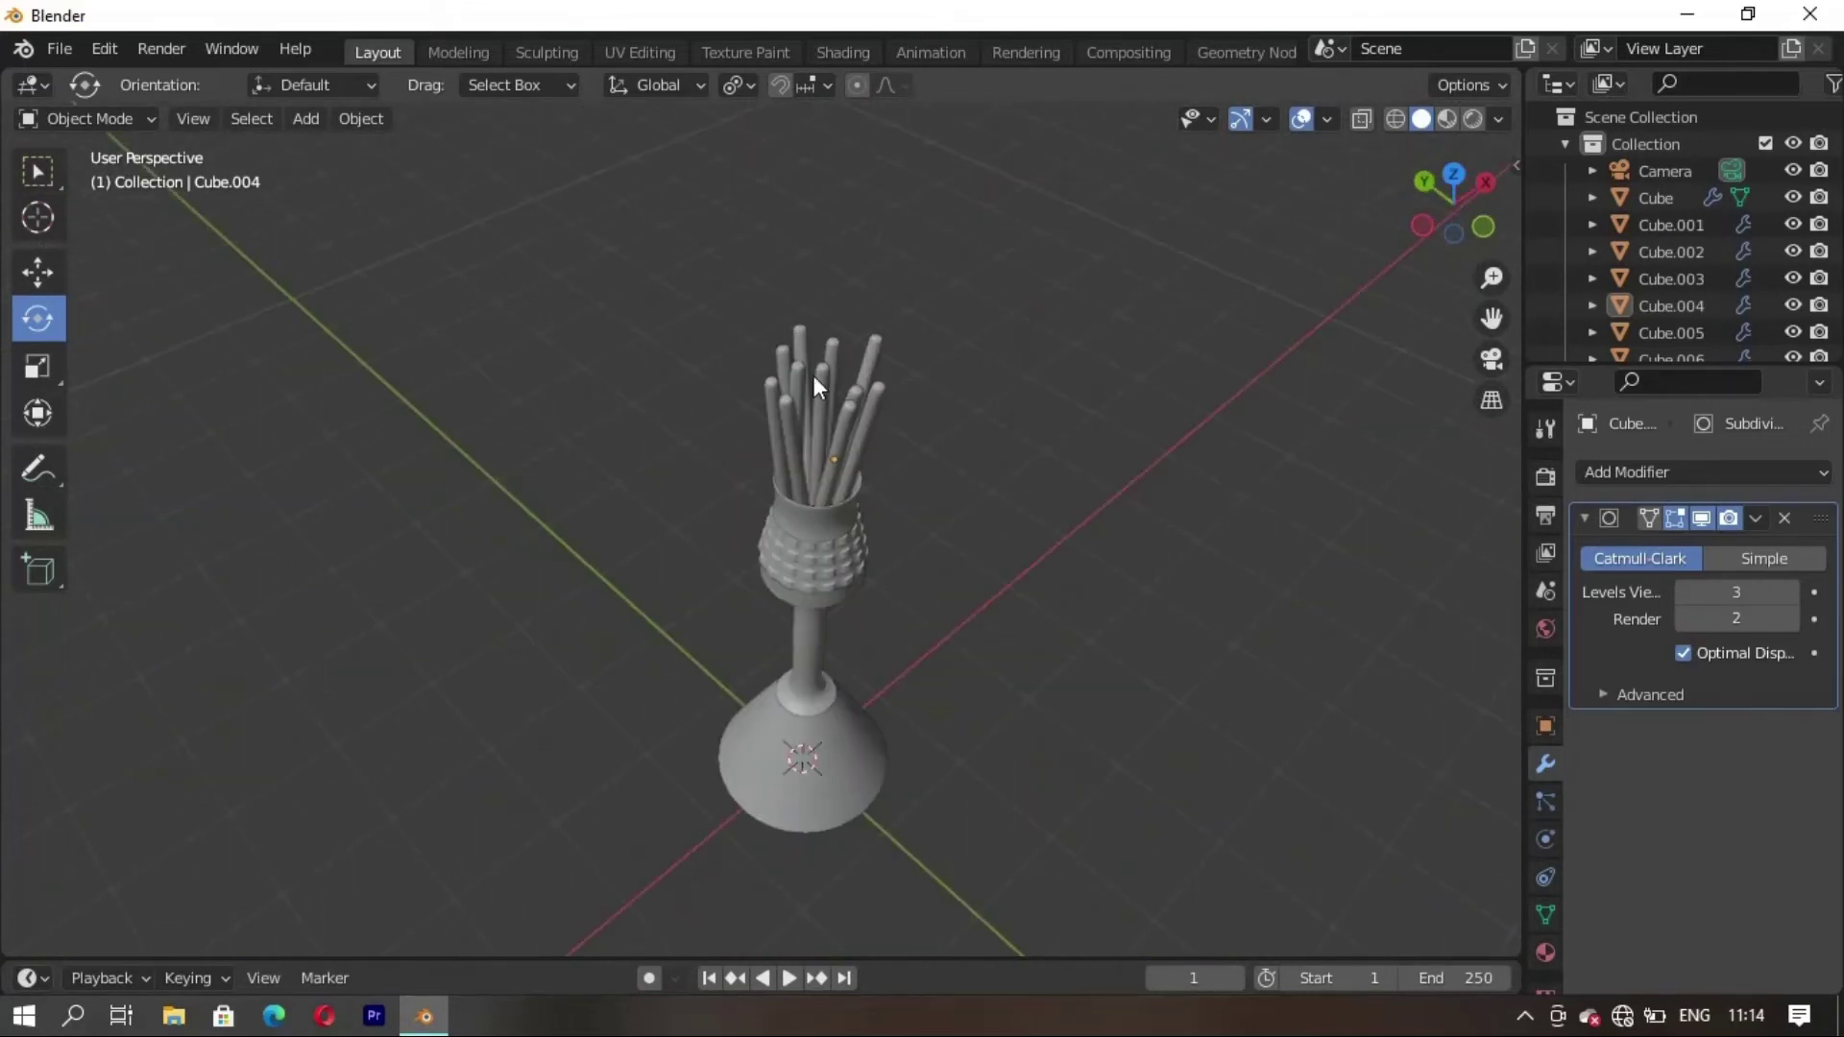
In the Shading workspace, create a new material named 'gghh' on Cylinder.001
{"action": "left_click", "coordinate": [843, 51]}
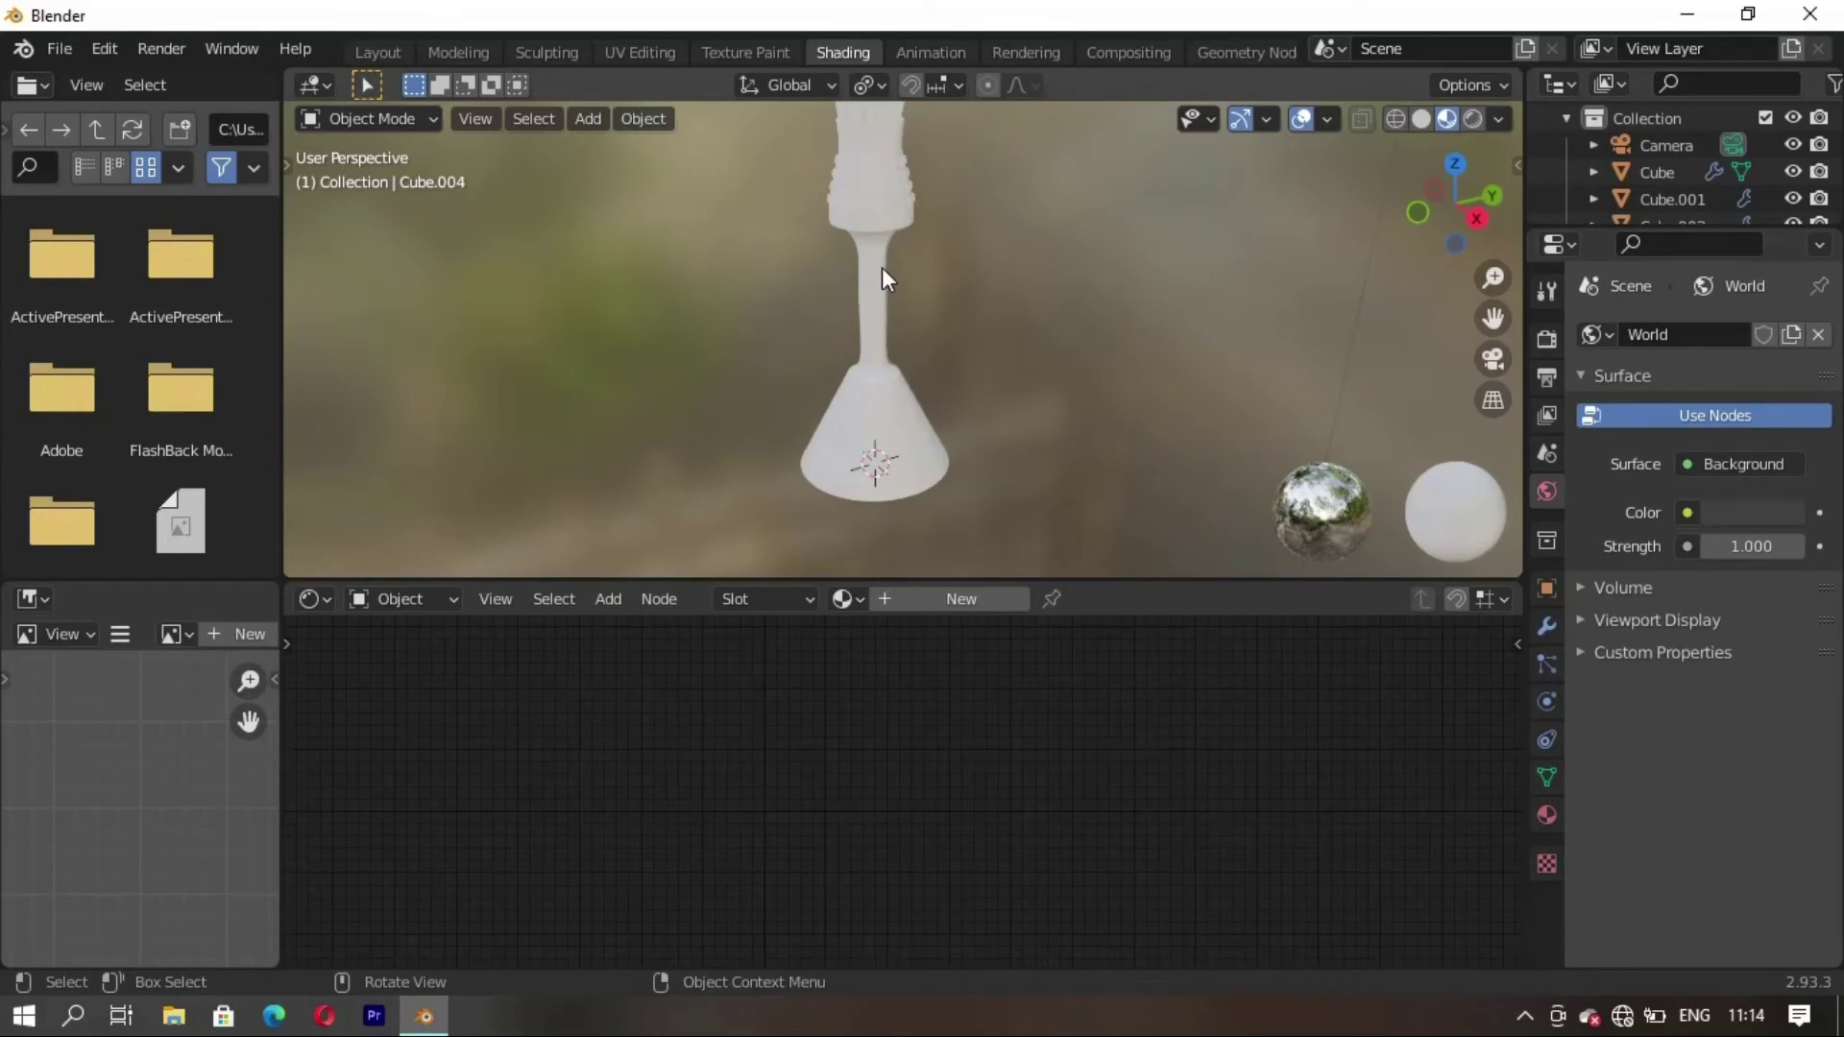
{"action": "scroll", "coordinate": [920, 390], "scroll_direction": "up", "scroll_amount": 5, "text": "shift"}
{"action": "left_click", "coordinate": [934, 336]}
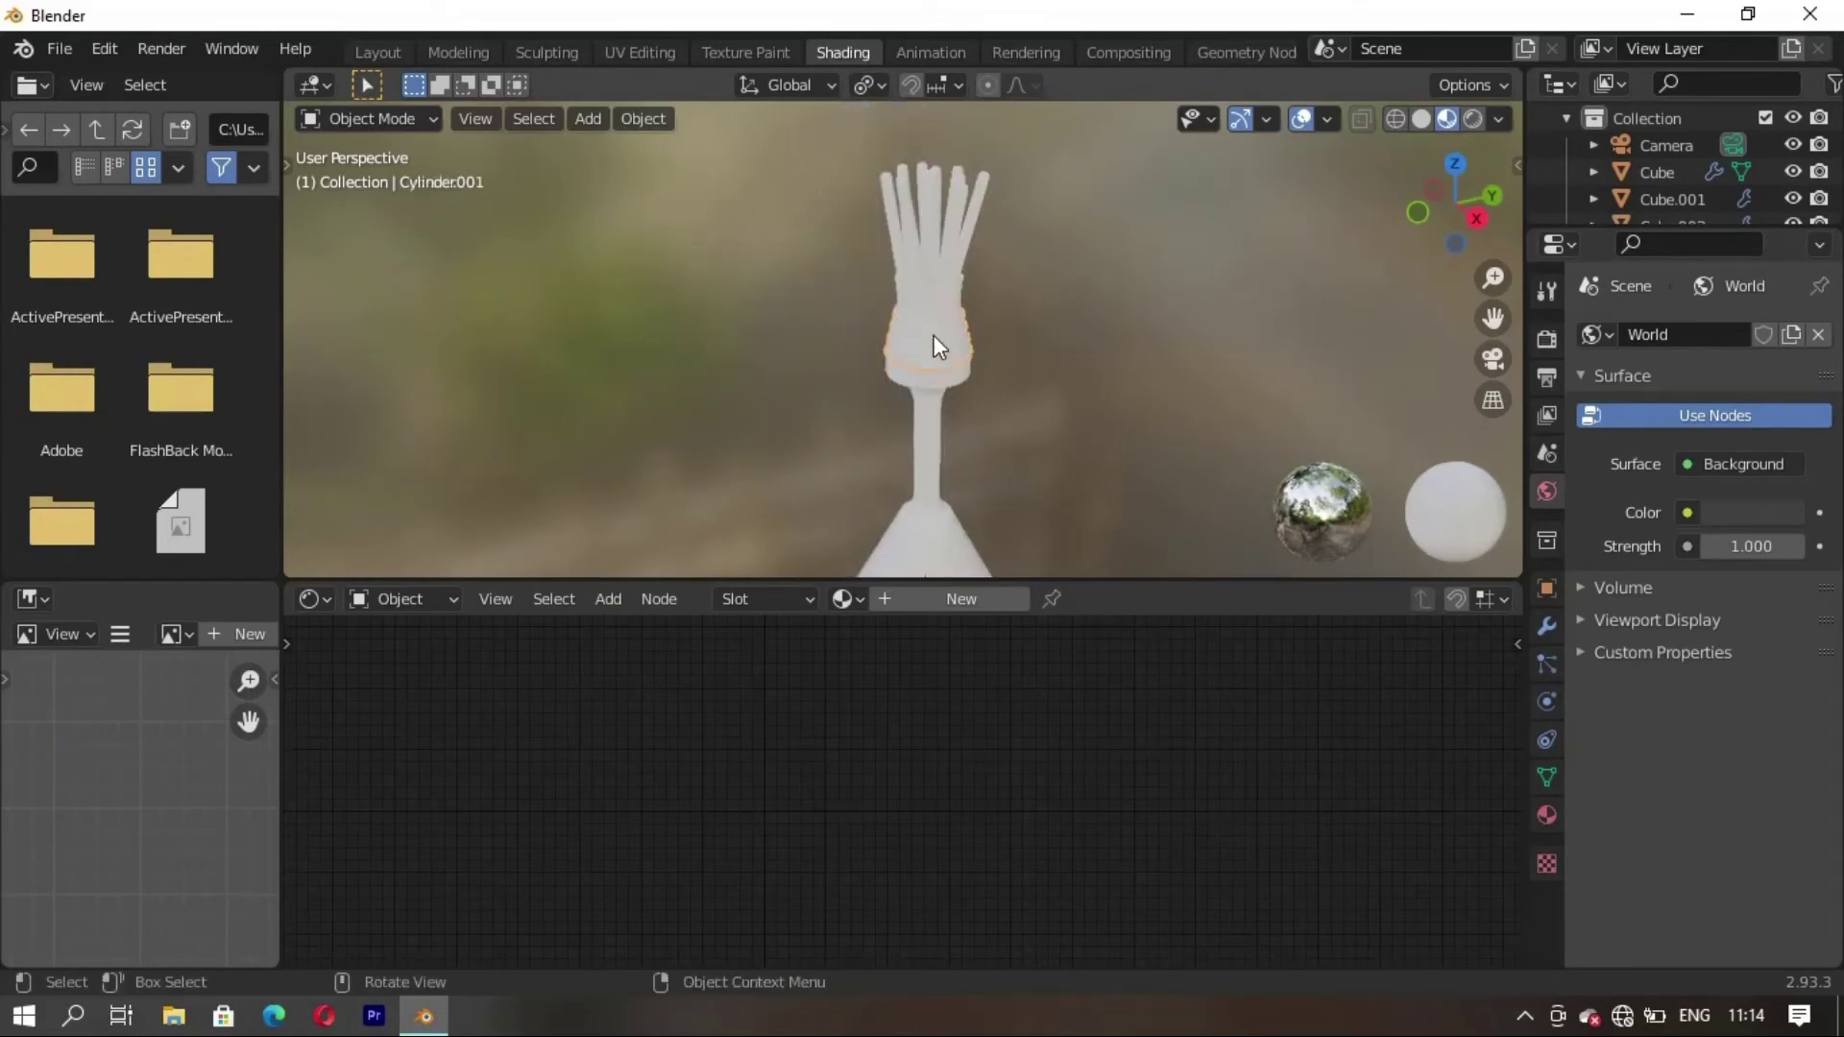
{"action": "left_click", "coordinate": [998, 601]}
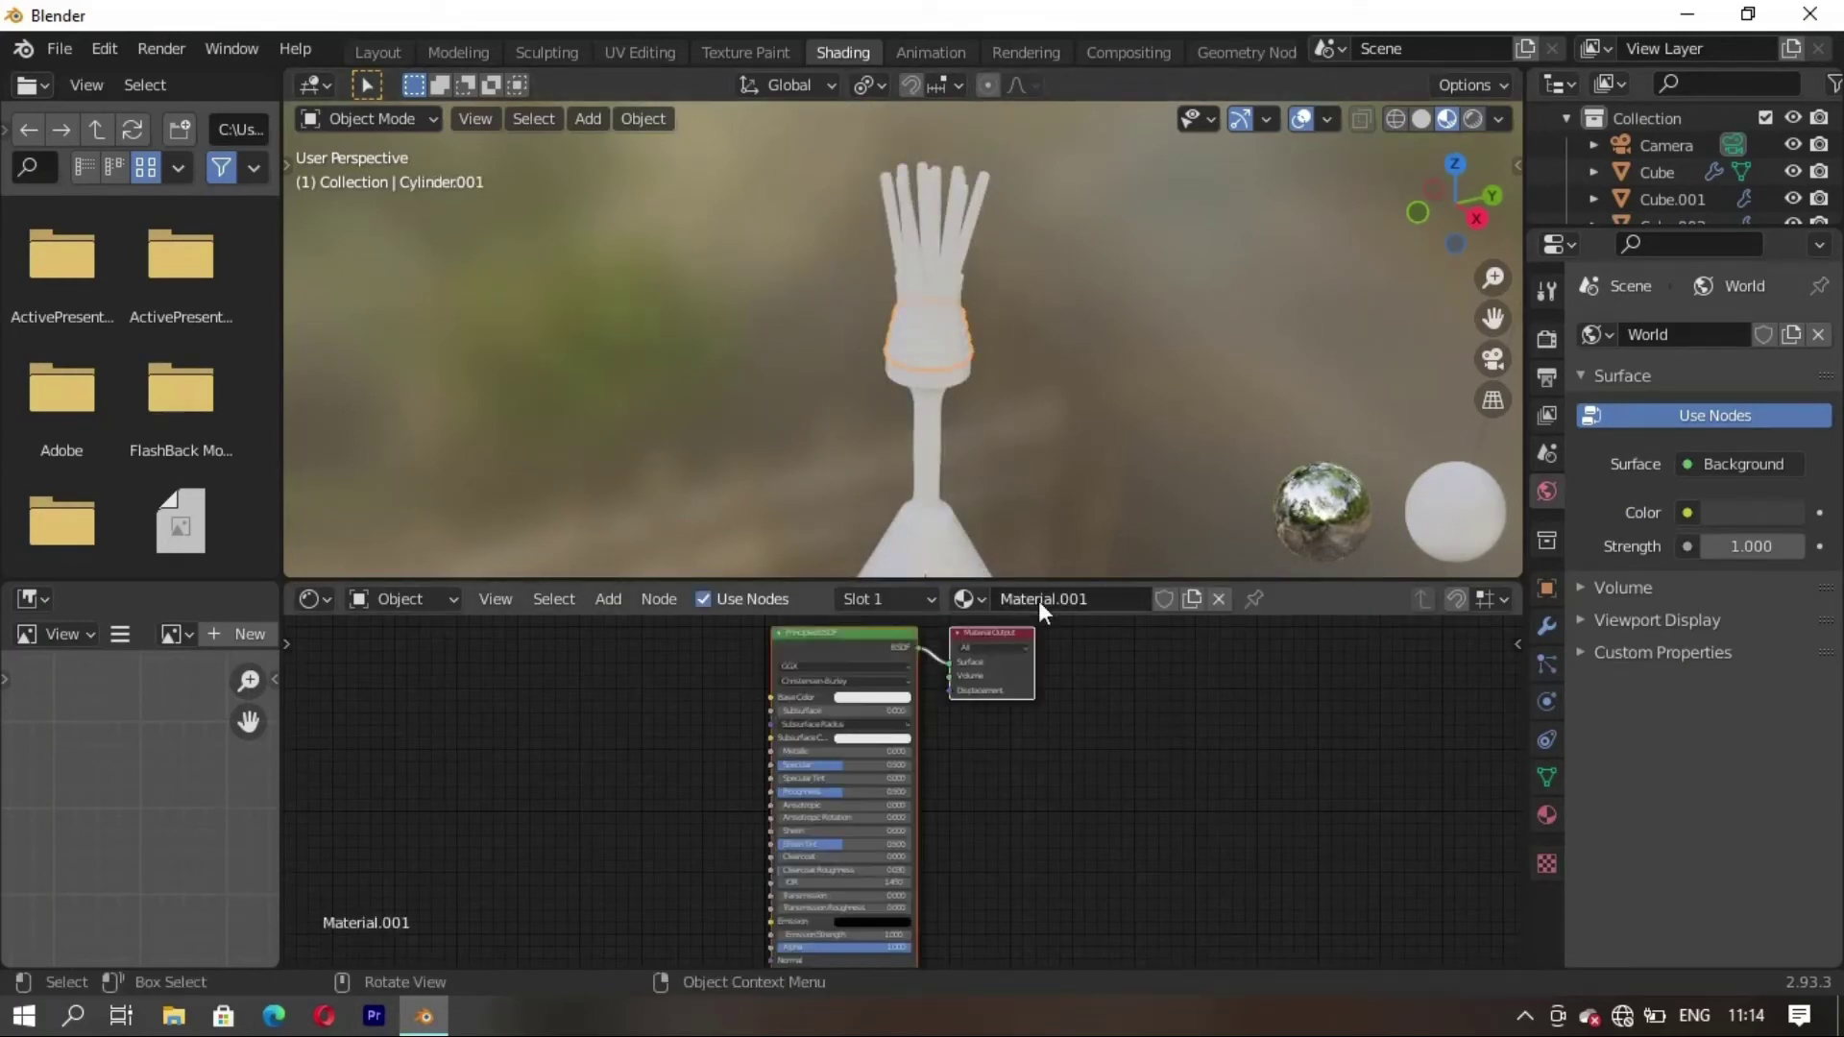
{"action": "double_click", "coordinate": [1039, 601]}
{"action": "key", "text": "BackSpace"}
{"action": "type", "text": "gghh"}
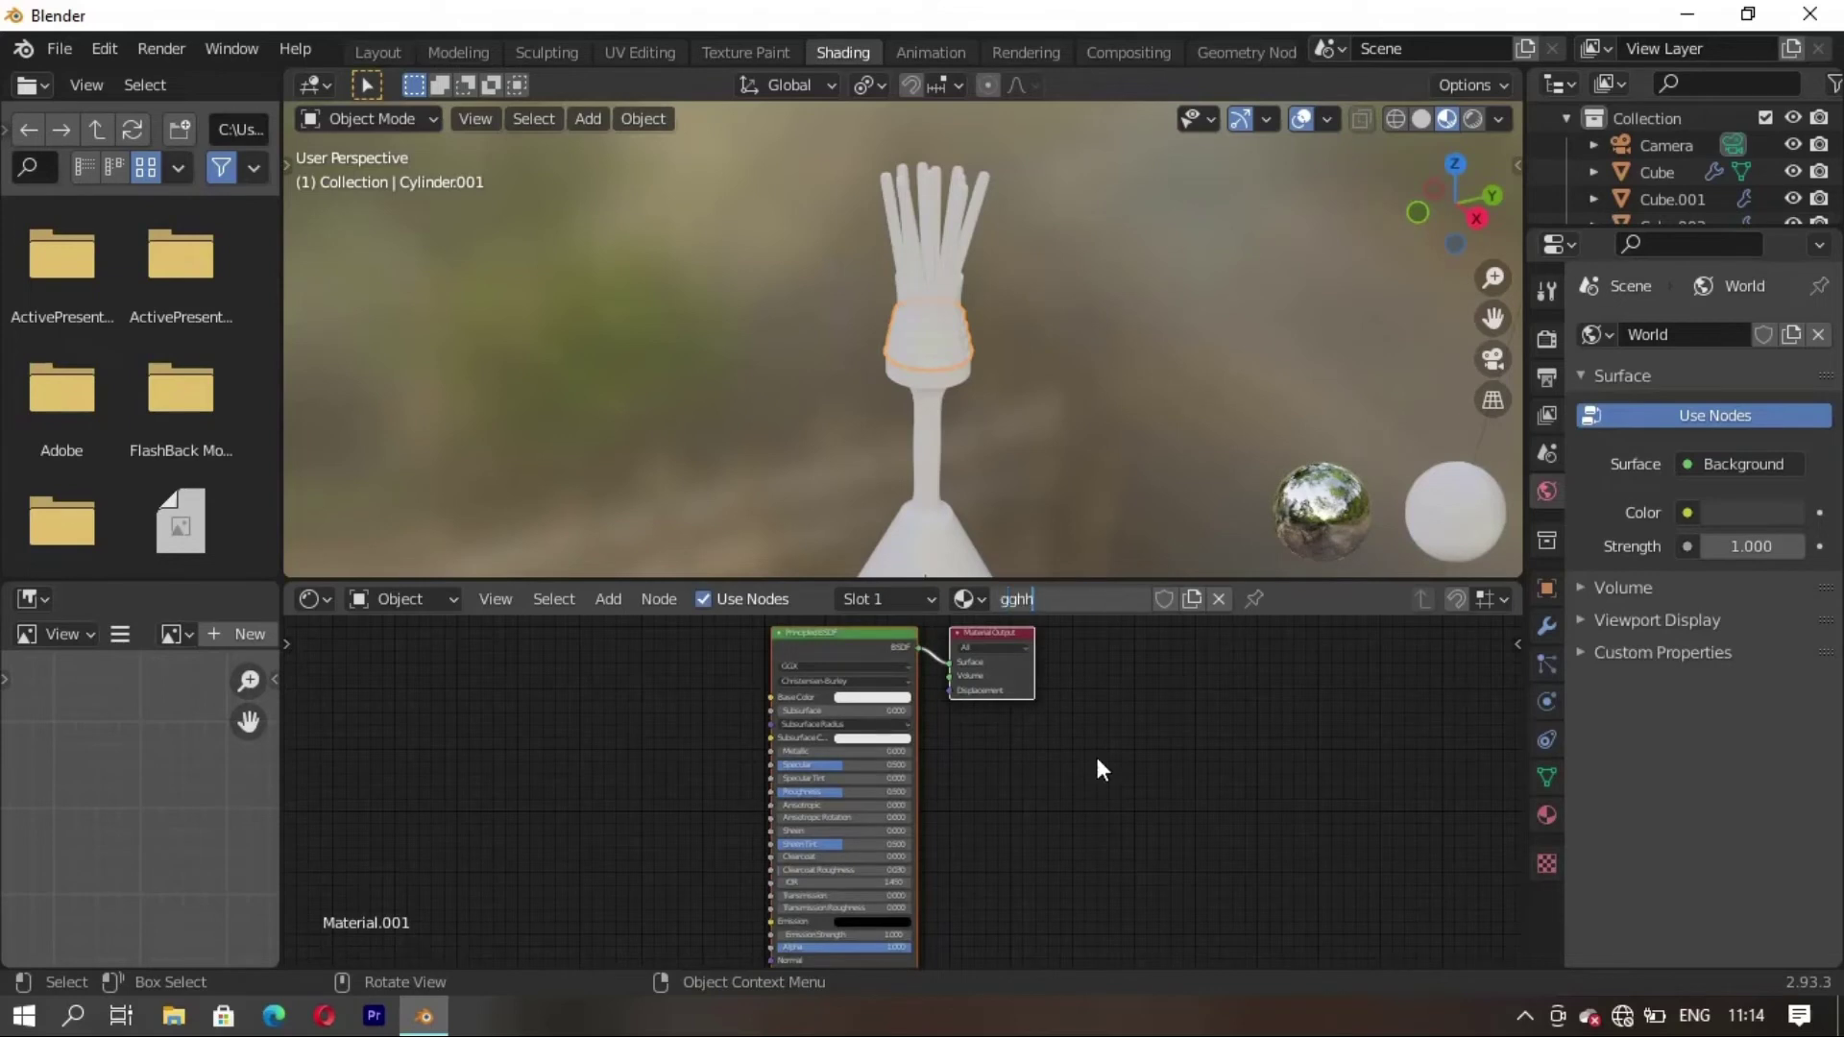
{"action": "key", "text": "Return"}
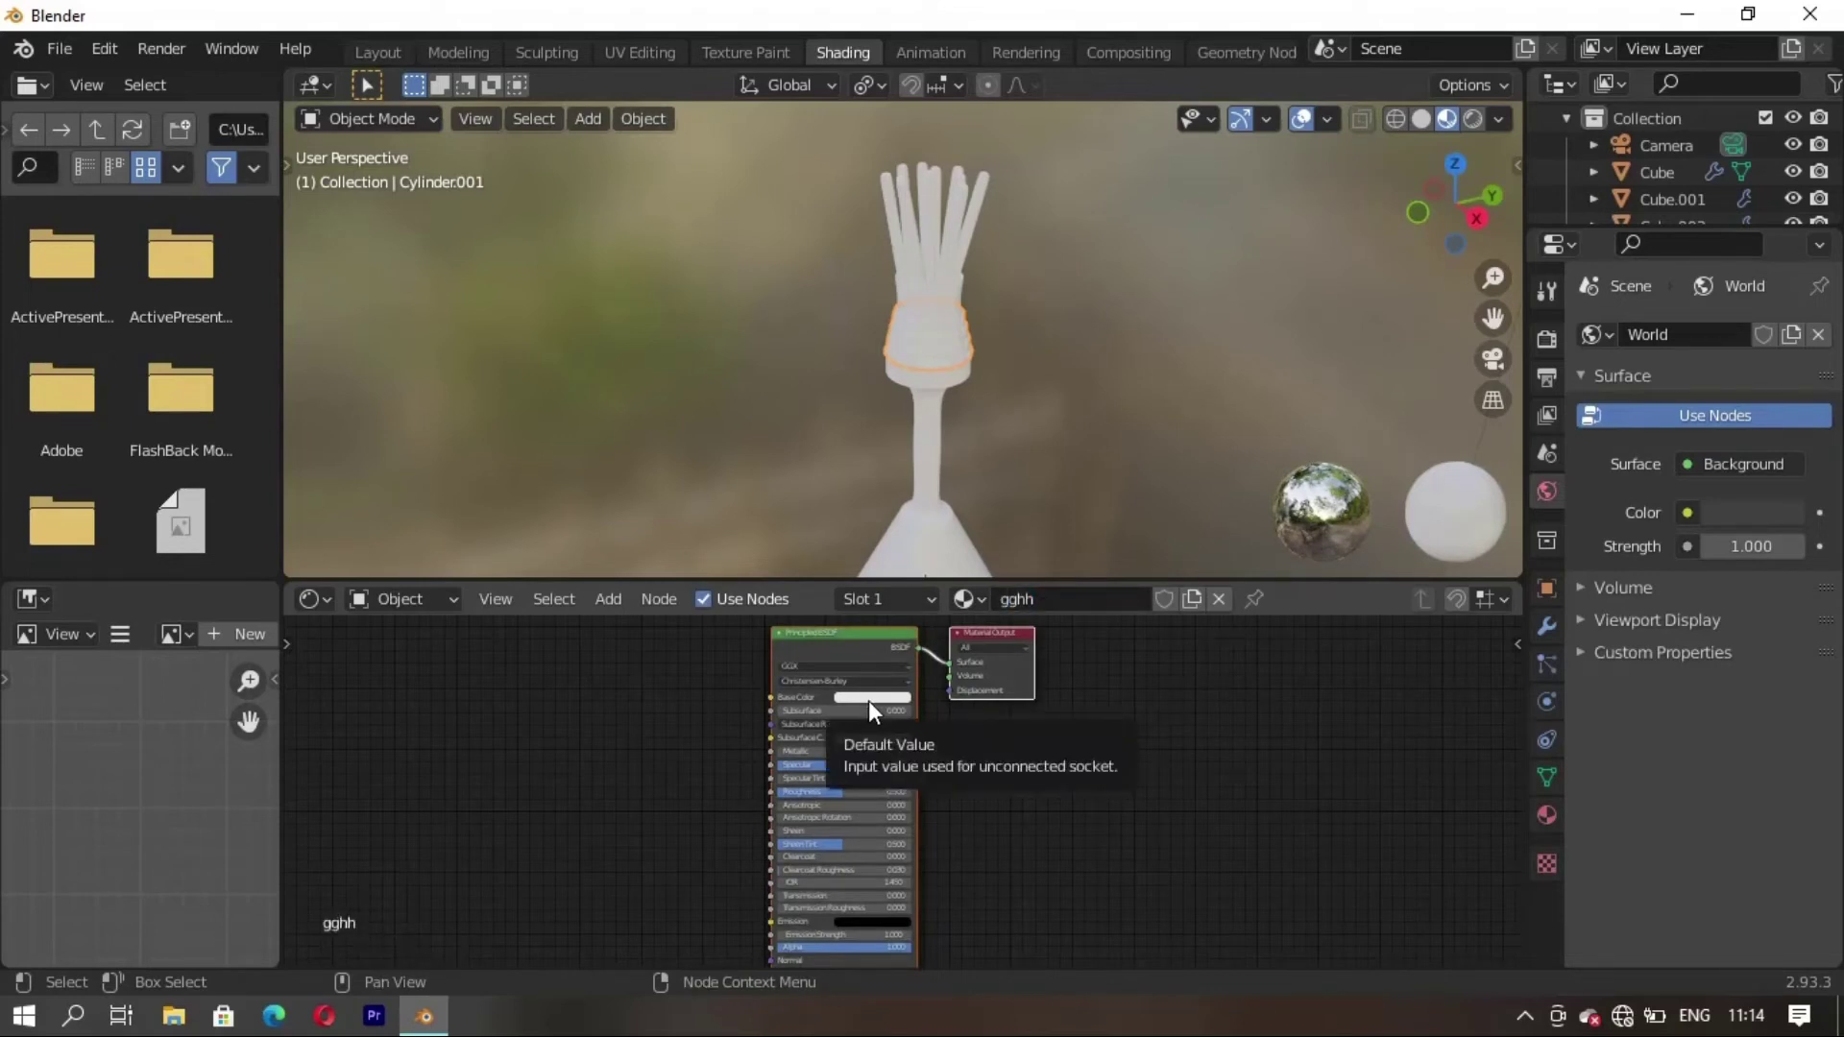
Set the 'gghh' base colour to dark red and Metallic to 1
{"action": "left_click", "coordinate": [870, 699]}
{"action": "left_click_drag", "start_coordinate": [883, 559], "coordinate": [890, 604]}
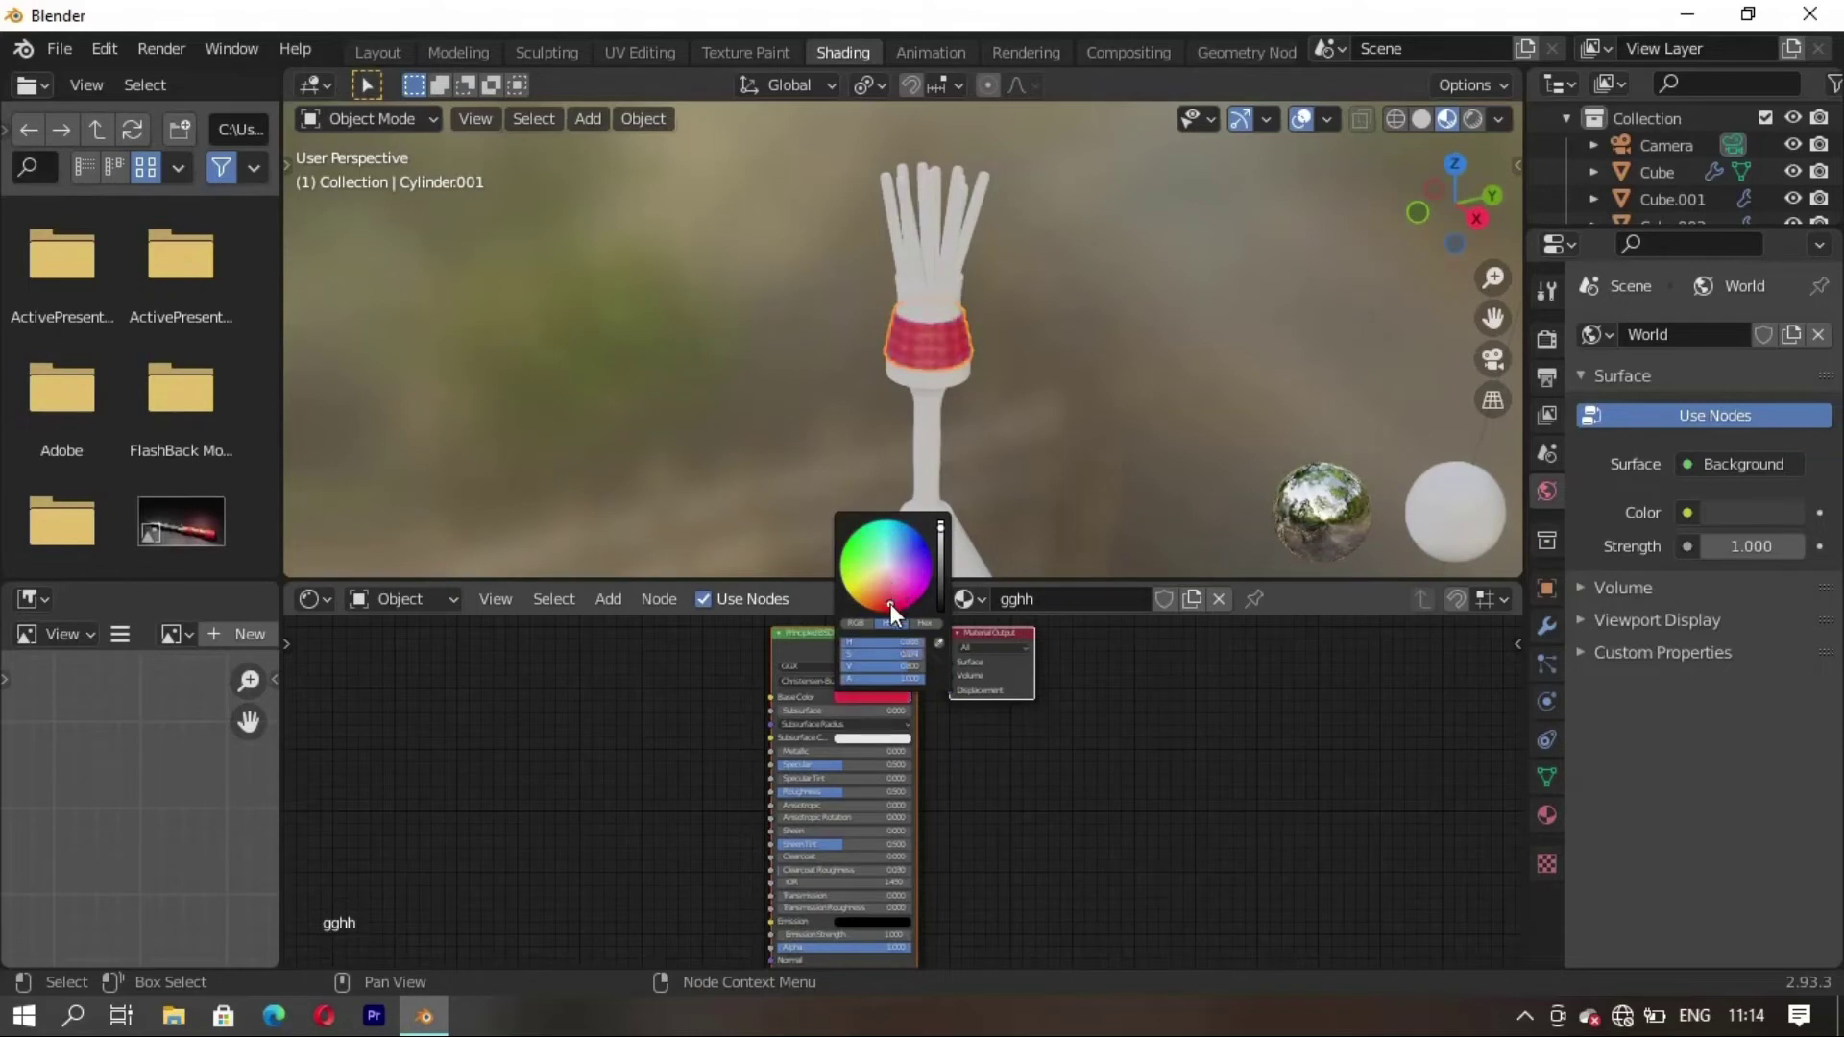
{"action": "left_click", "coordinate": [942, 559]}
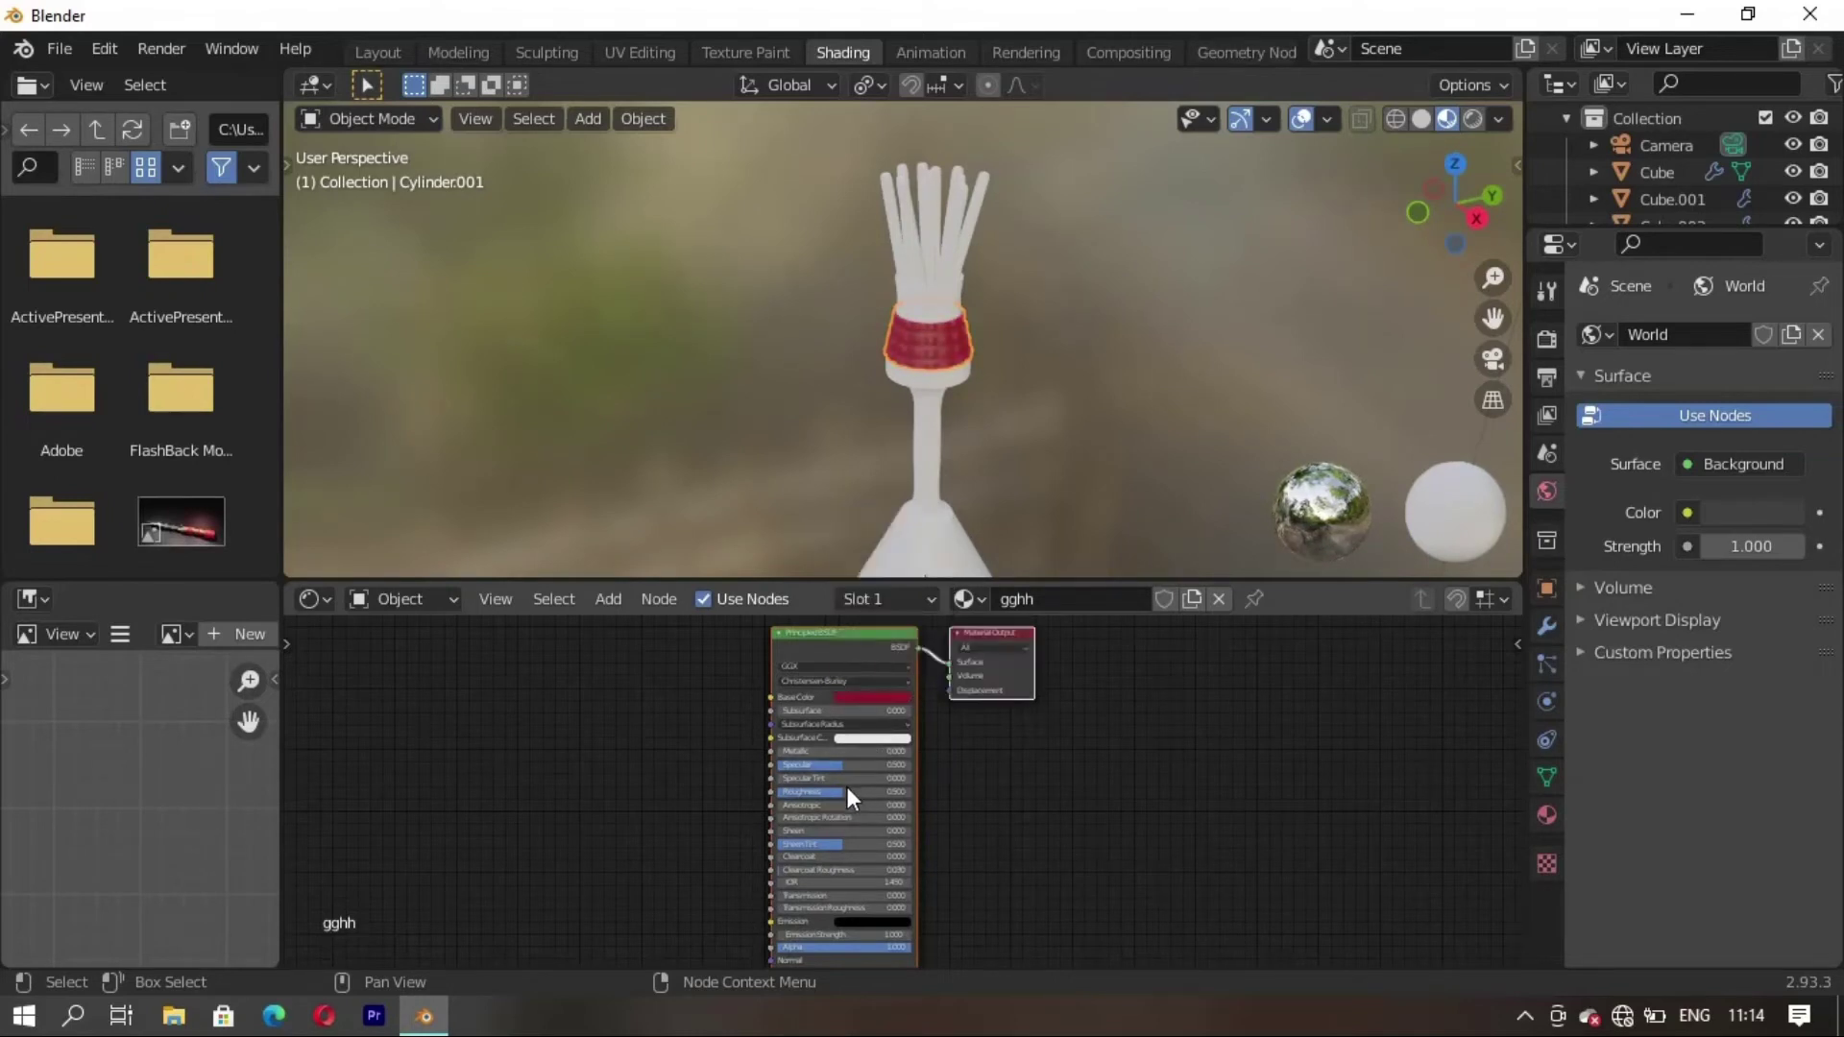
{"action": "left_click_drag", "start_coordinate": [785, 751], "coordinate": [970, 754]}
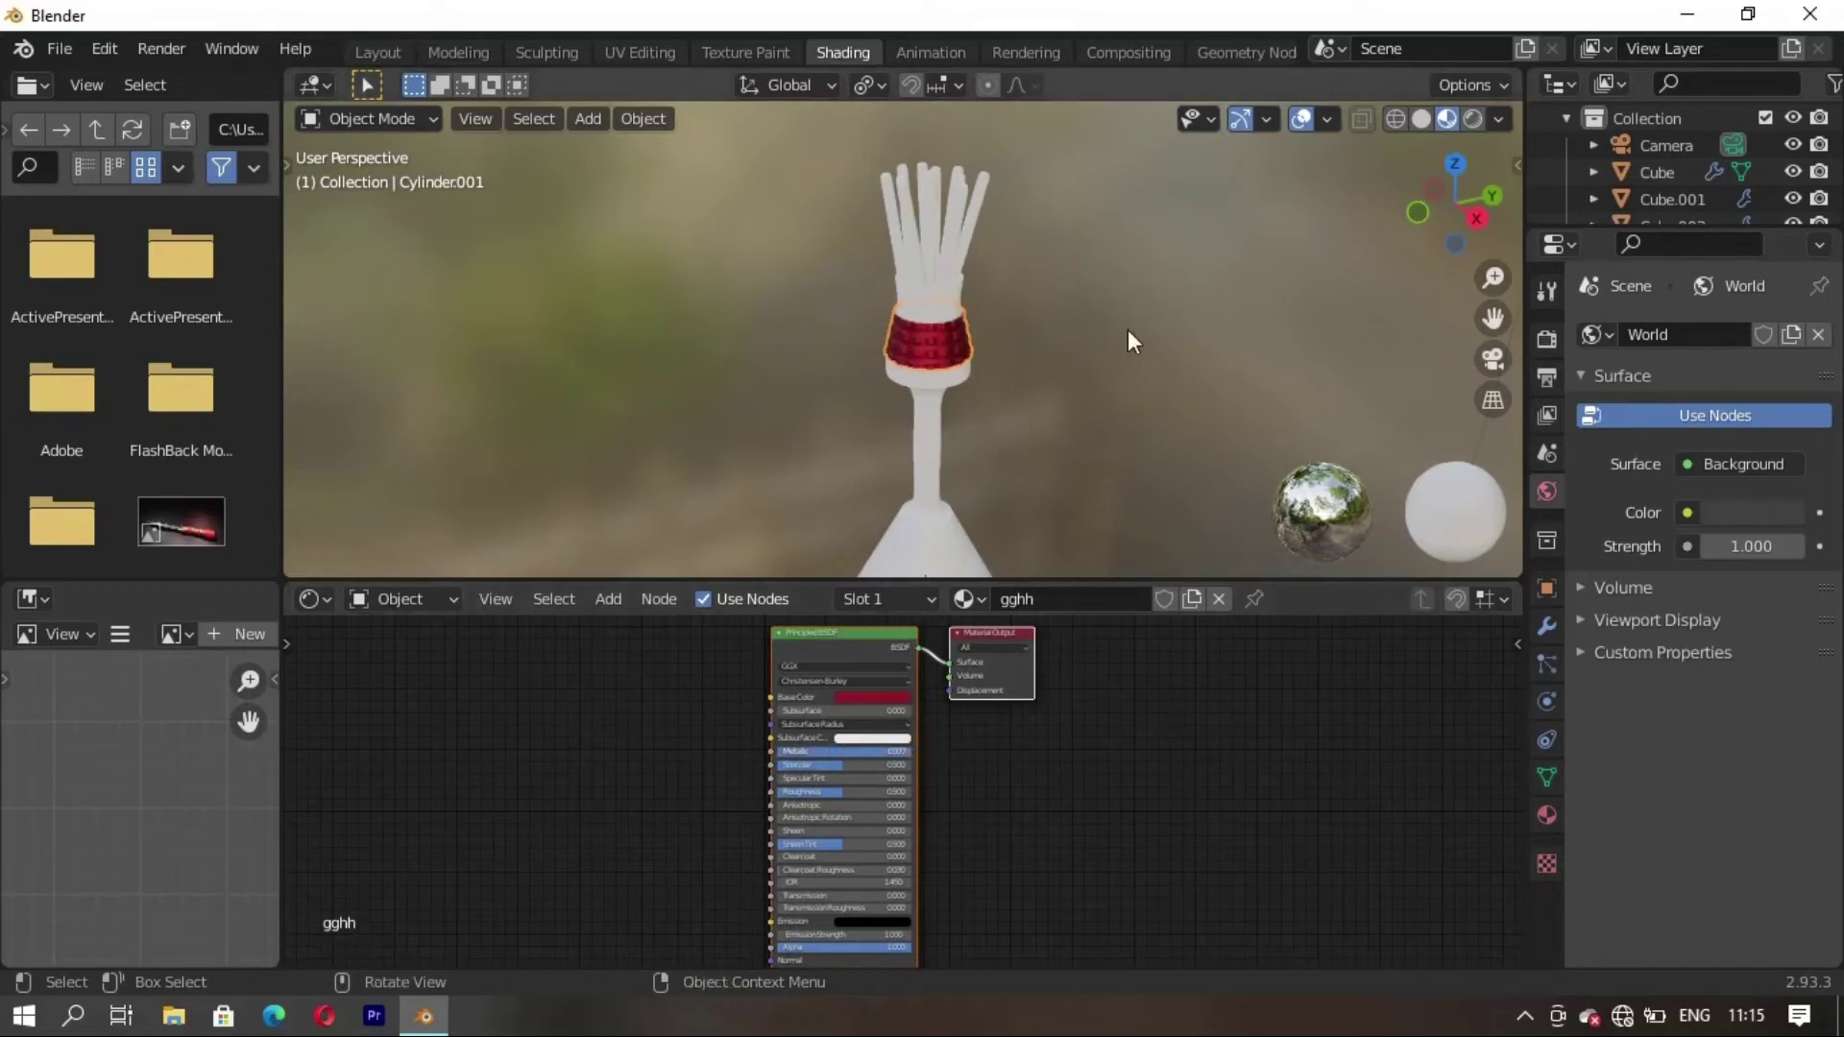
{"action": "scroll", "coordinate": [965, 310], "scroll_direction": "up", "scroll_amount": 5}
Create a new material named 'eer' on Cylinder, the holder body and stem
{"action": "left_click", "coordinate": [979, 244]}
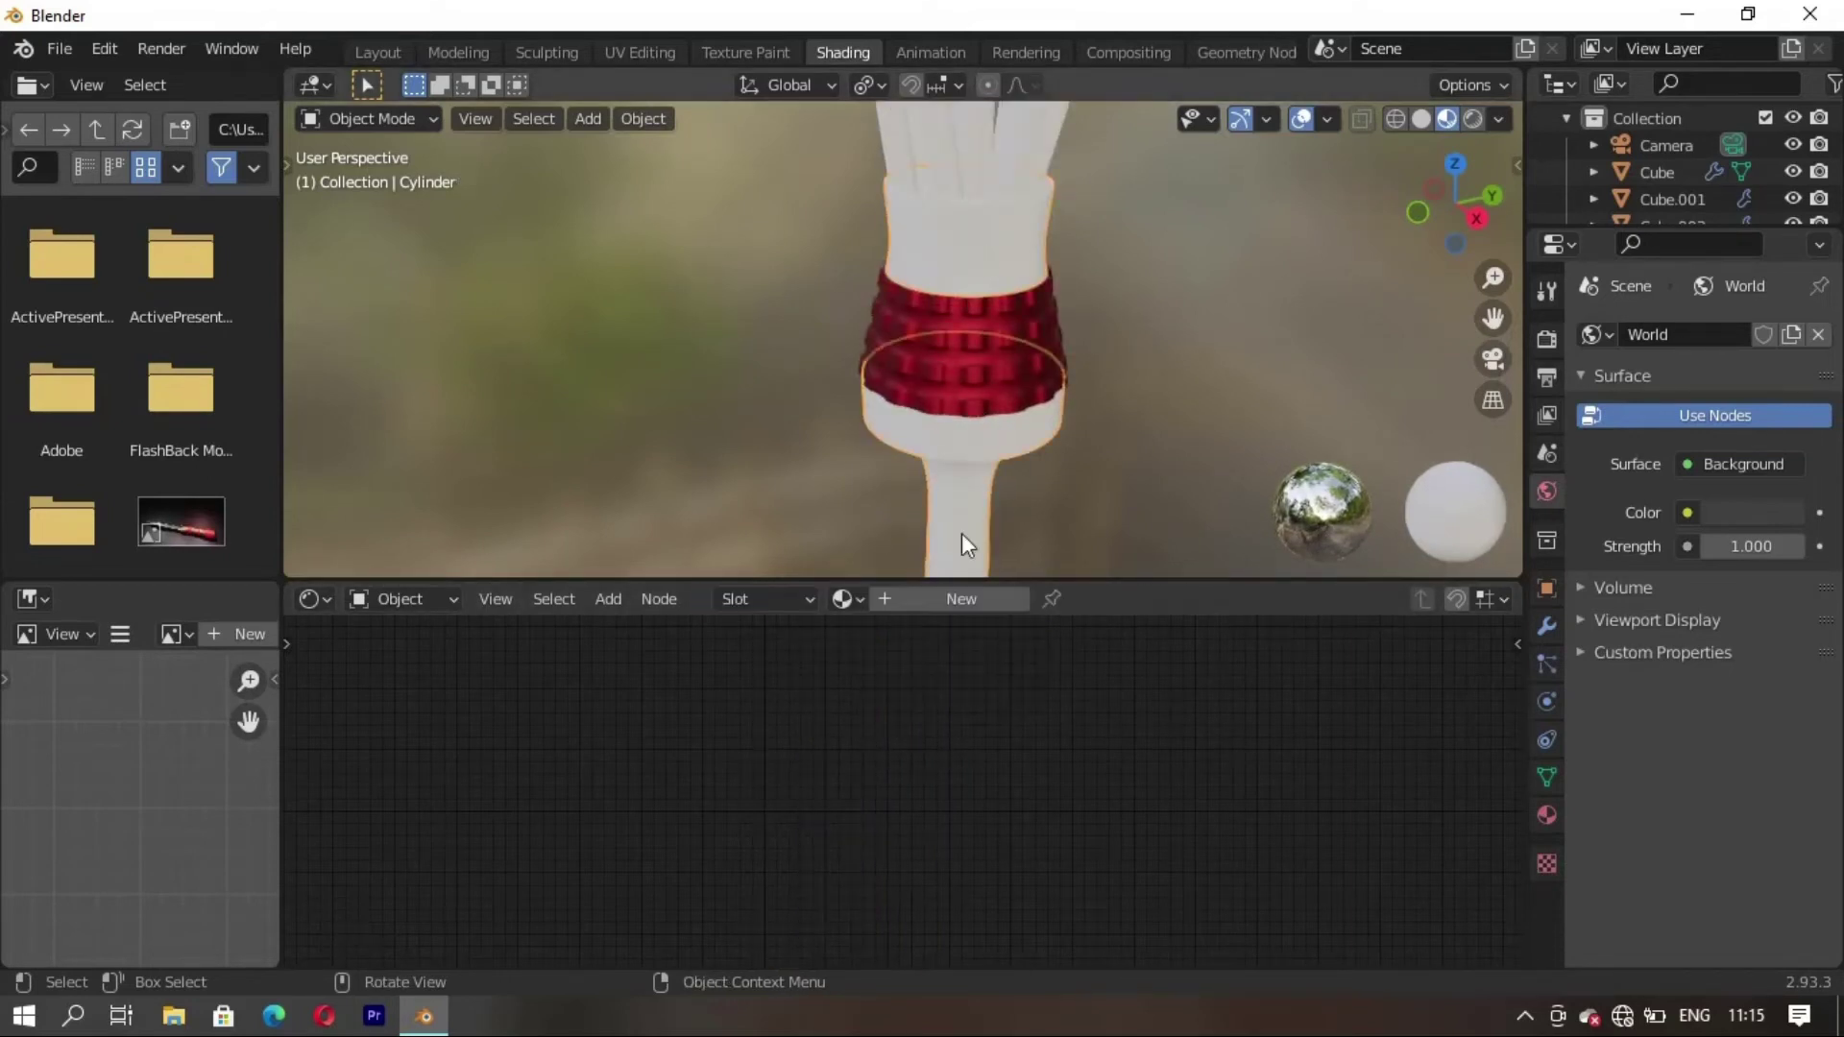
{"action": "left_click", "coordinate": [975, 601]}
{"action": "left_click", "coordinate": [971, 599]}
{"action": "left_click", "coordinate": [1111, 591]}
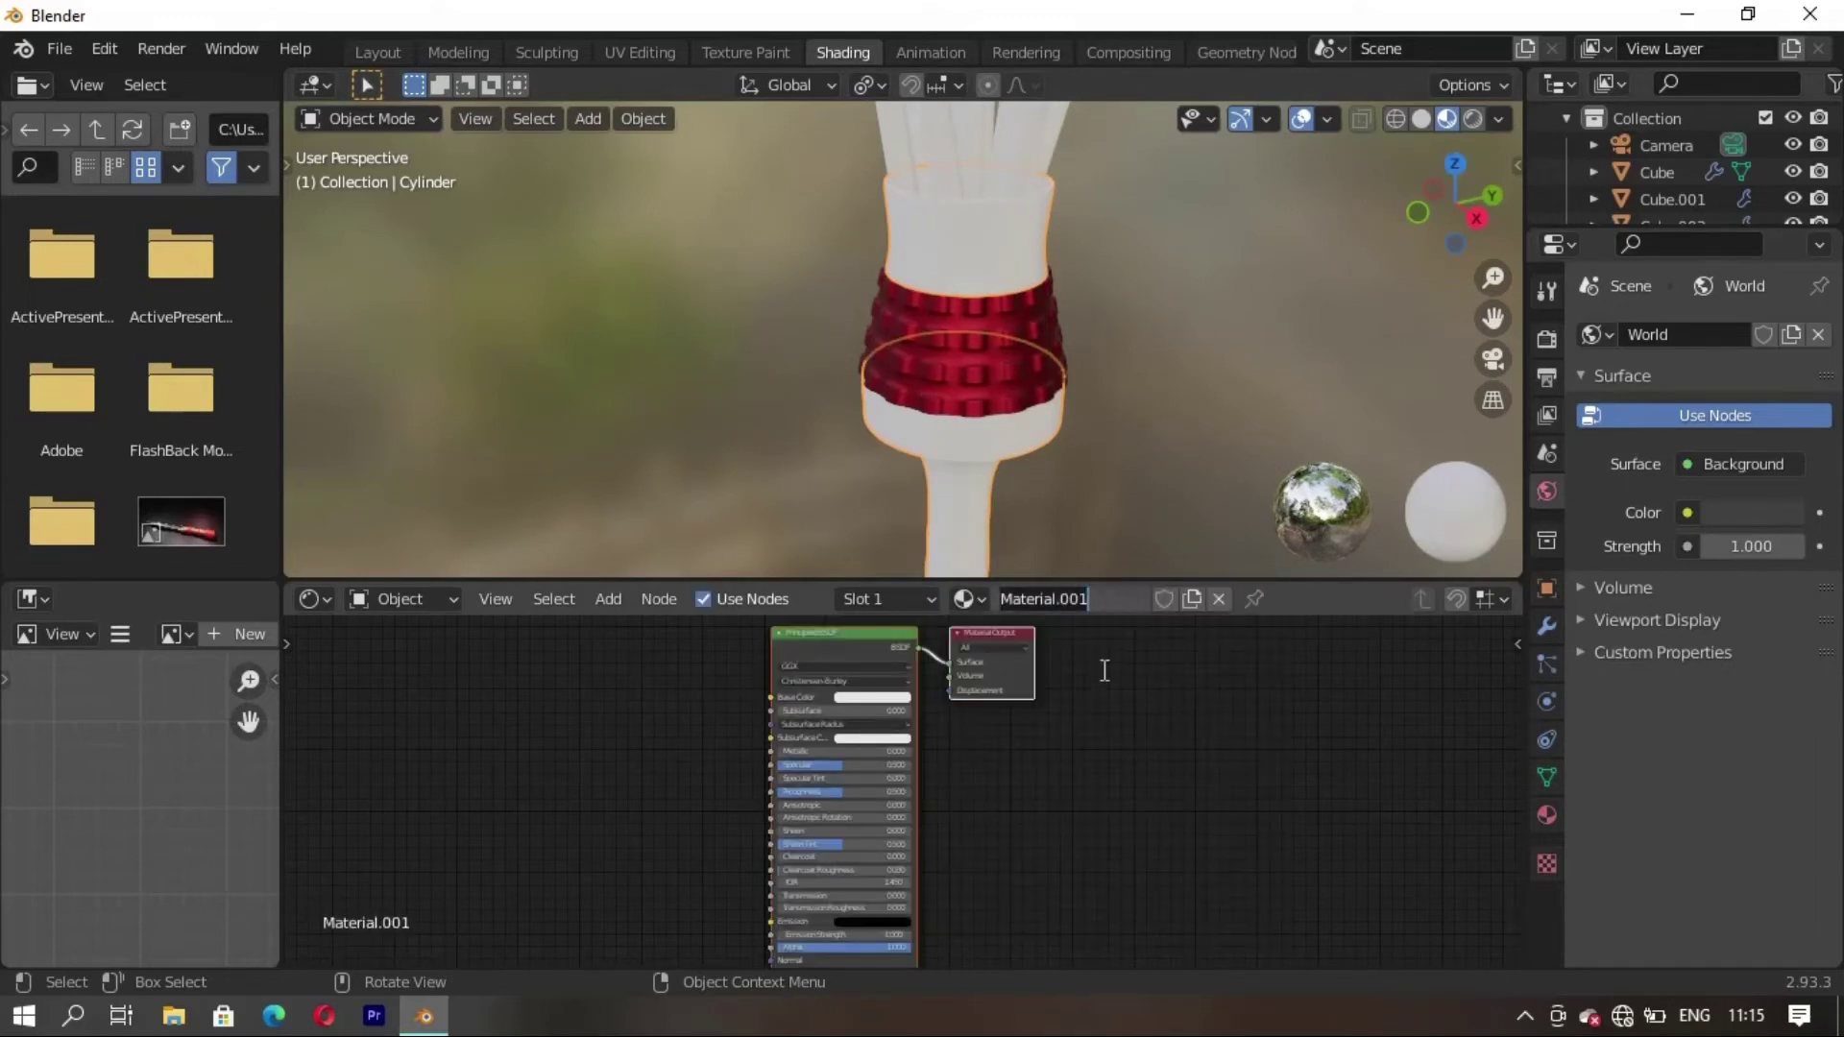
{"action": "type", "text": "eer"}
{"action": "key", "text": "Return"}
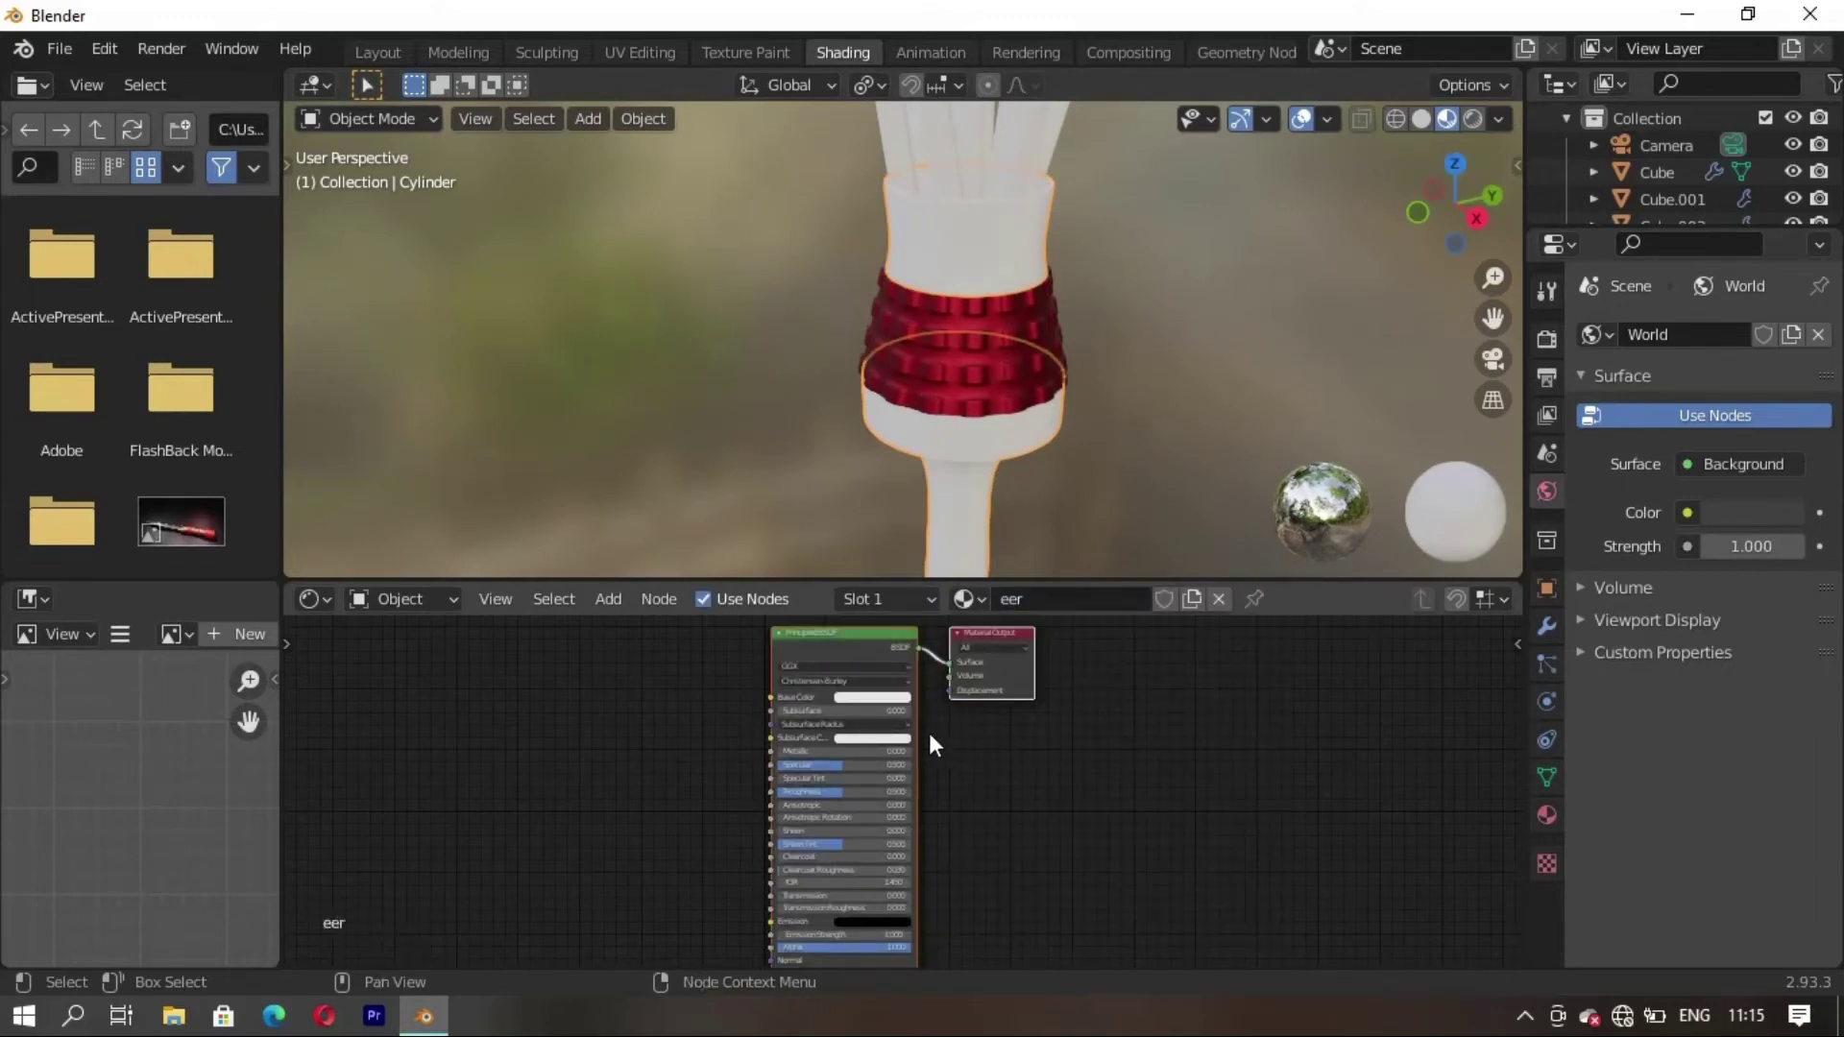
Set the 'eer' base colour to magenta and Metallic to about 0.86
{"action": "left_click", "coordinate": [876, 702]}
{"action": "left_click_drag", "start_coordinate": [885, 564], "coordinate": [909, 586]}
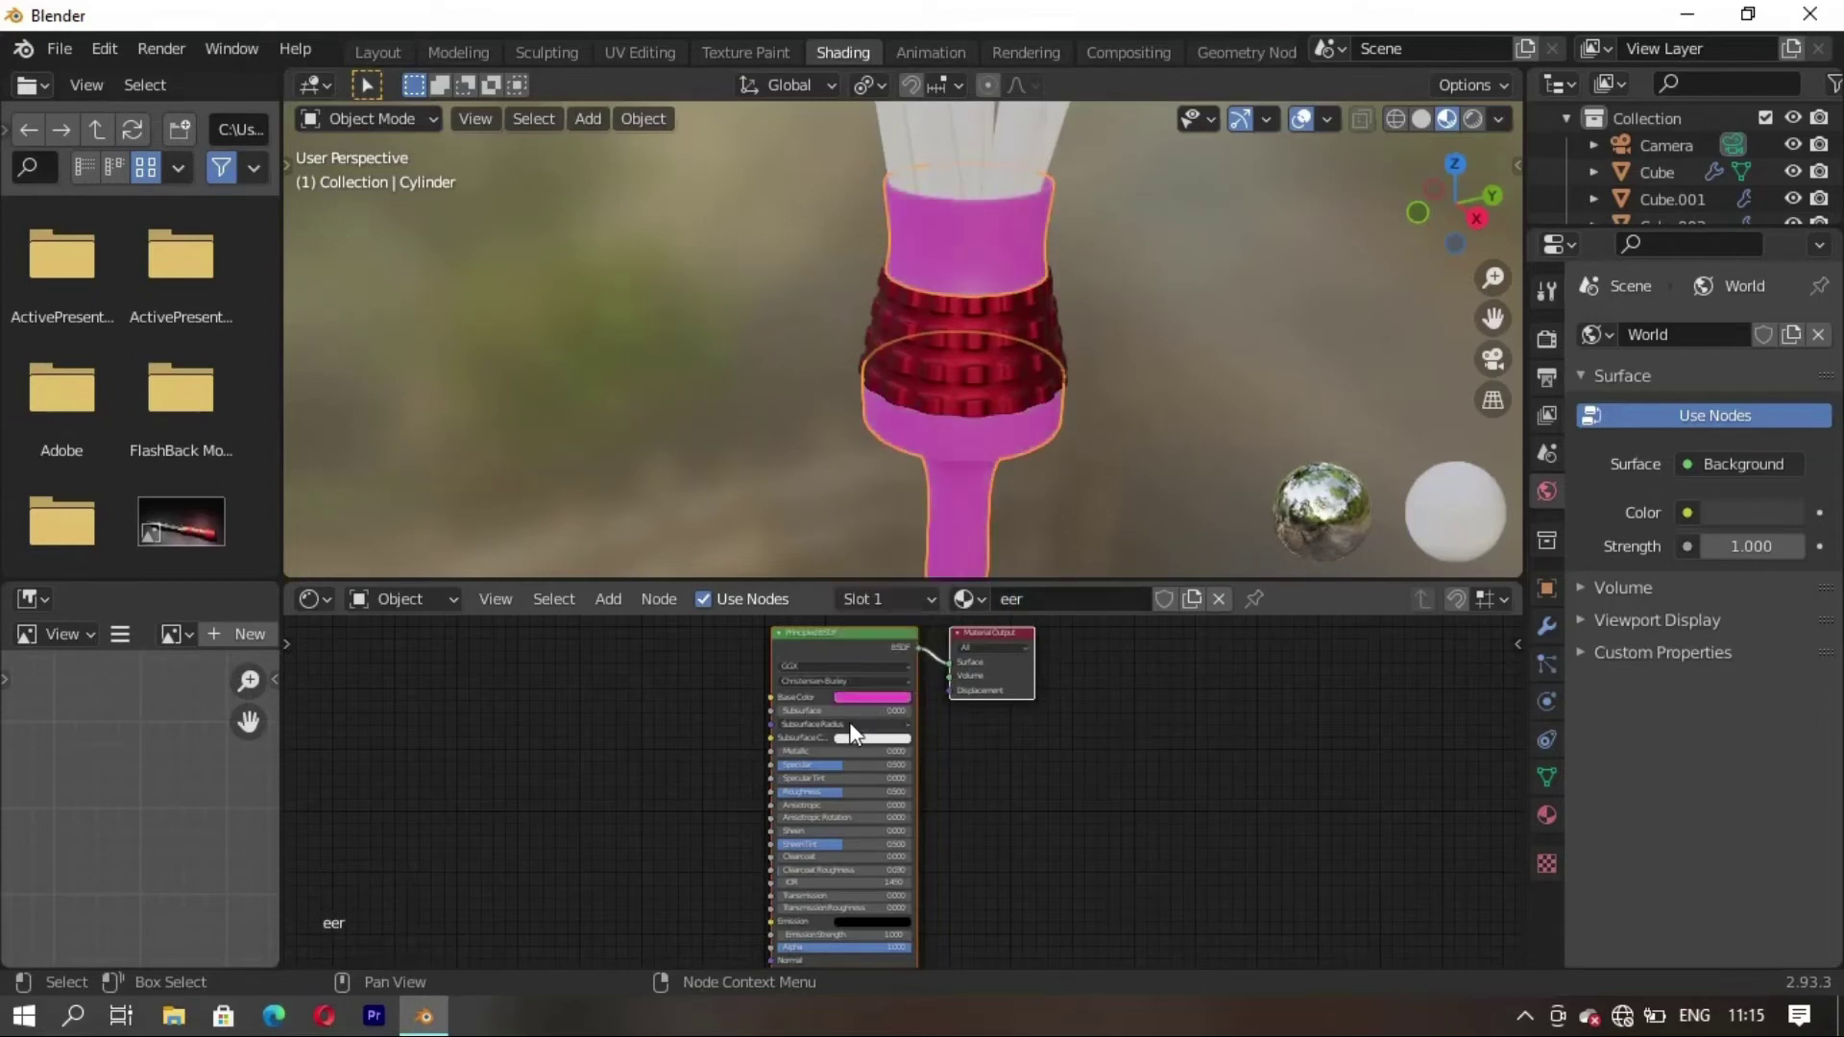
{"action": "left_click_drag", "start_coordinate": [789, 750], "coordinate": [875, 751]}
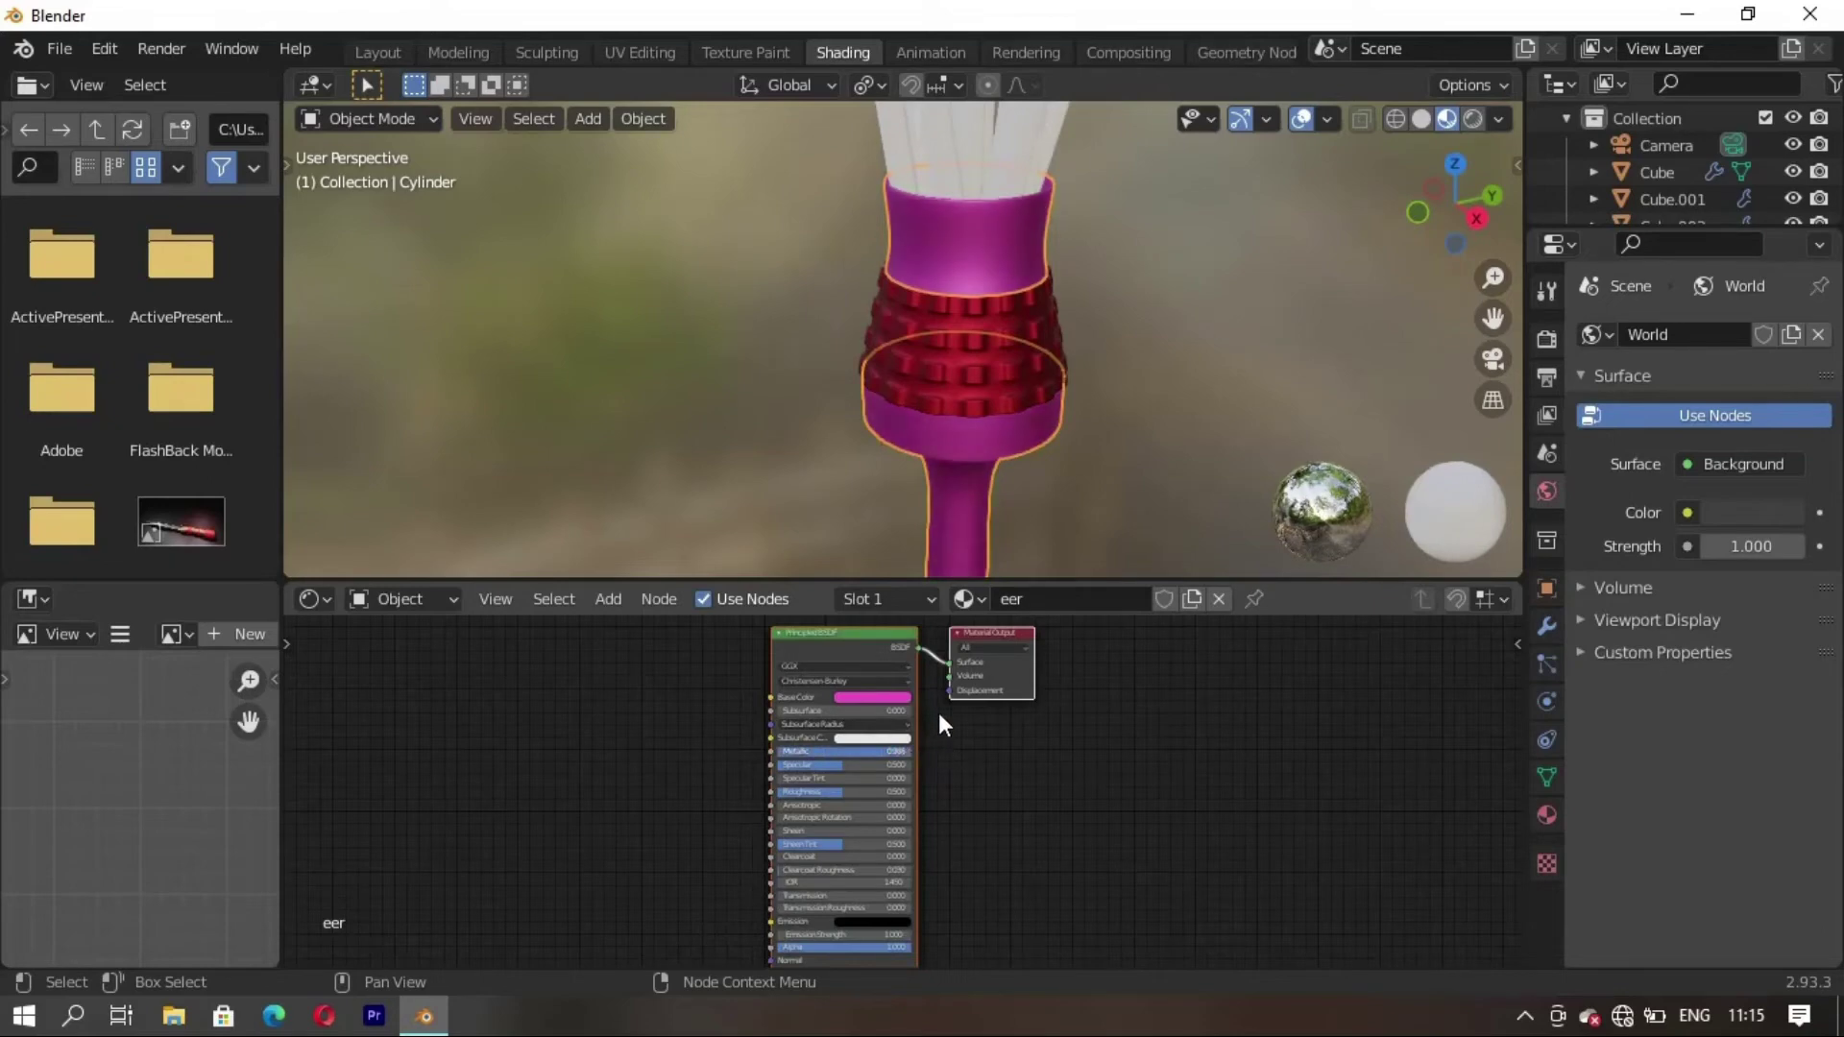
{"action": "scroll", "coordinate": [1152, 379], "scroll_direction": "down", "scroll_amount": 3}
{"action": "mouse_move", "coordinate": [969, 408]}
{"action": "middle_mouse_down"}
{"action": "mouse_move", "coordinate": [952, 413]}
{"action": "mouse_move", "coordinate": [1062, 383]}
{"action": "middle_mouse_up"}
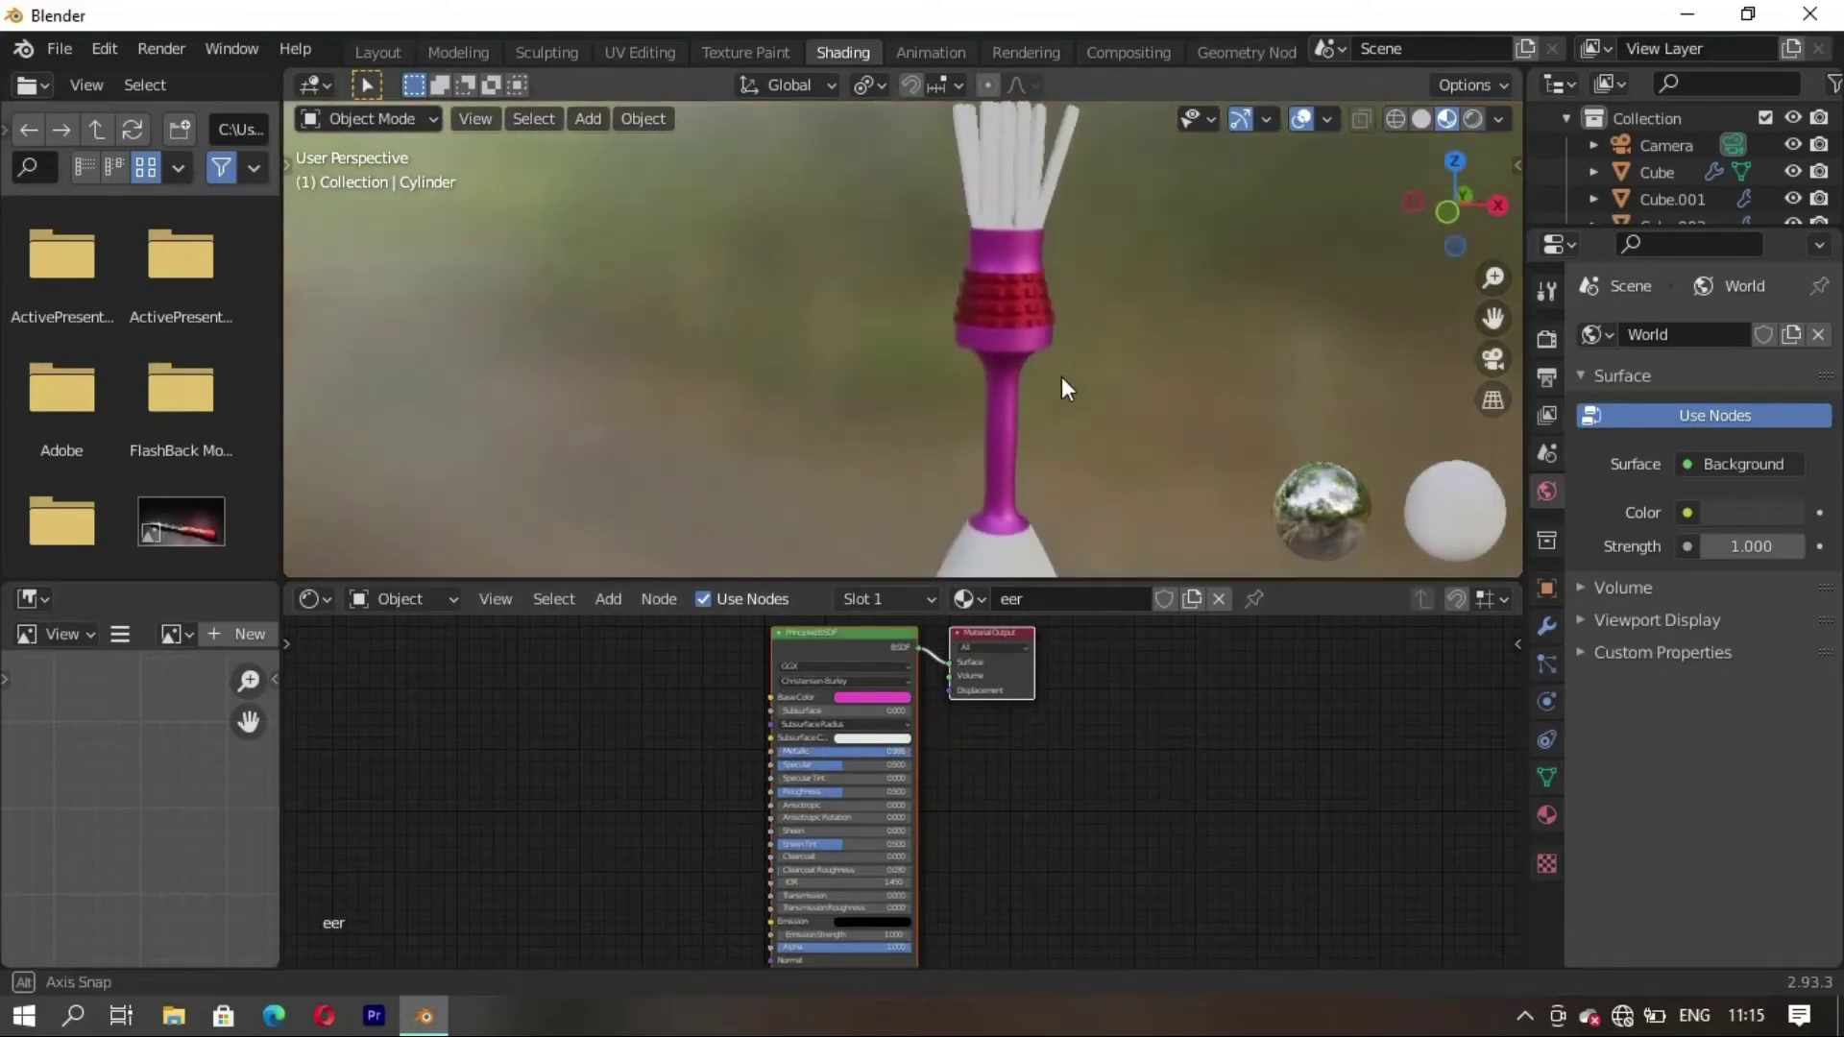
{"action": "scroll", "coordinate": [966, 403], "scroll_direction": "up", "scroll_amount": 3}
{"action": "scroll", "coordinate": [1022, 392], "scroll_direction": "down", "scroll_amount": 3}
{"action": "scroll", "coordinate": [1004, 290], "scroll_direction": "up", "scroll_amount": 3}
{"action": "mouse_move", "coordinate": [1004, 290]}
{"action": "middle_mouse_down"}
{"action": "mouse_move", "coordinate": [911, 347]}
{"action": "mouse_move", "coordinate": [965, 383]}
{"action": "middle_mouse_up"}
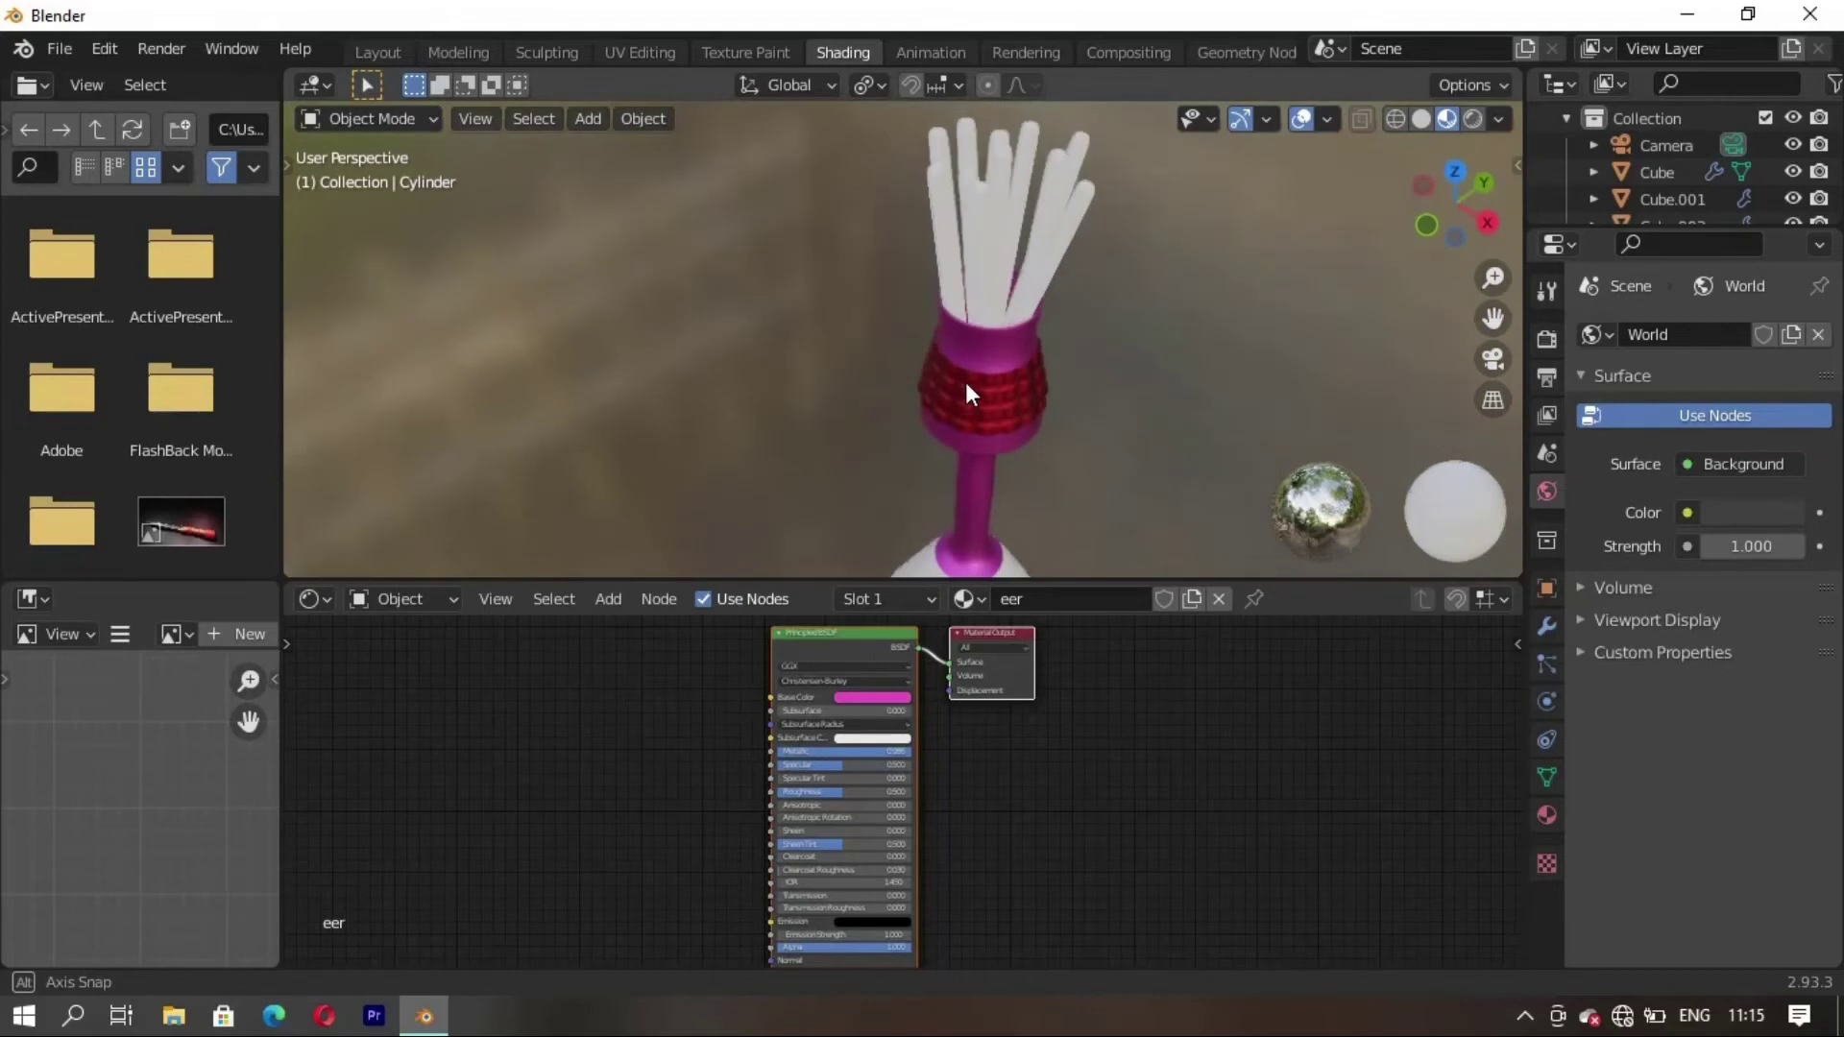
Give one white rod a new material named mmk with a red base colour and Metallic 1
{"action": "left_click", "coordinate": [984, 249]}
{"action": "left_click", "coordinate": [965, 598]}
{"action": "key", "text": "ctrl+a"}
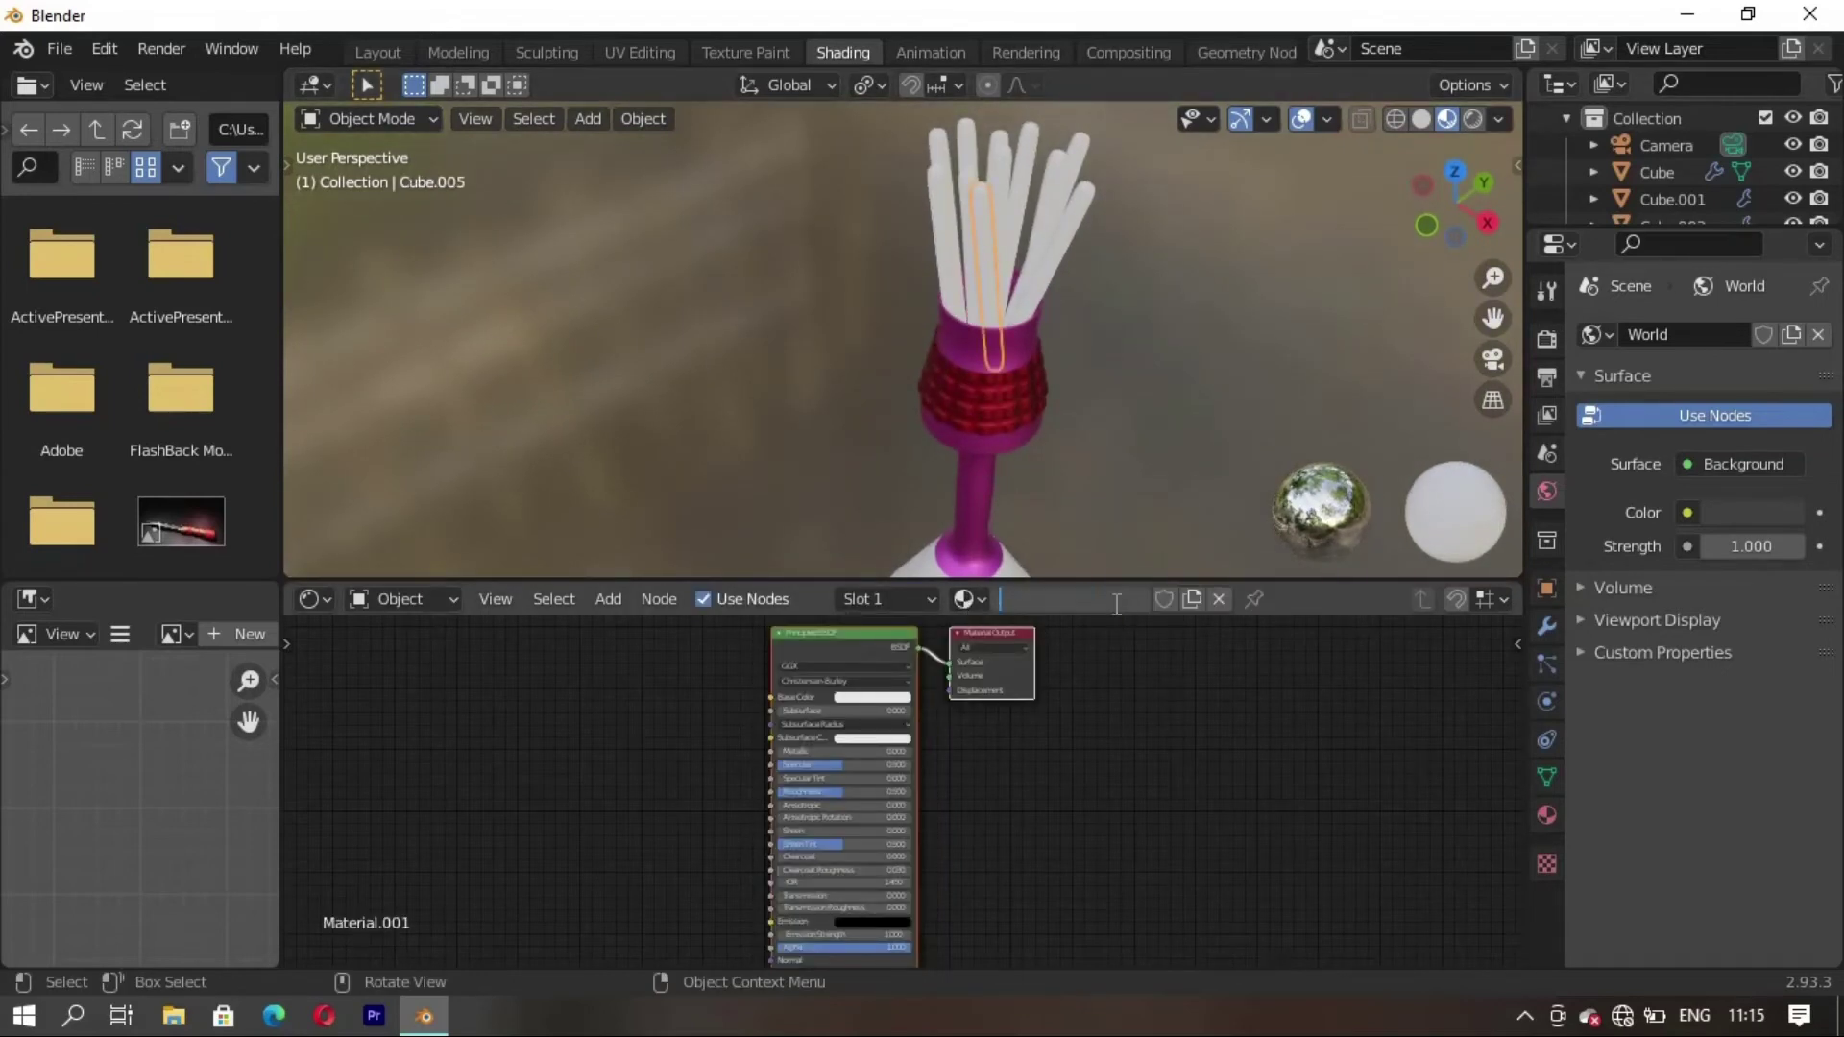
{"action": "type", "text": "mmk"}
{"action": "key", "text": "Return"}
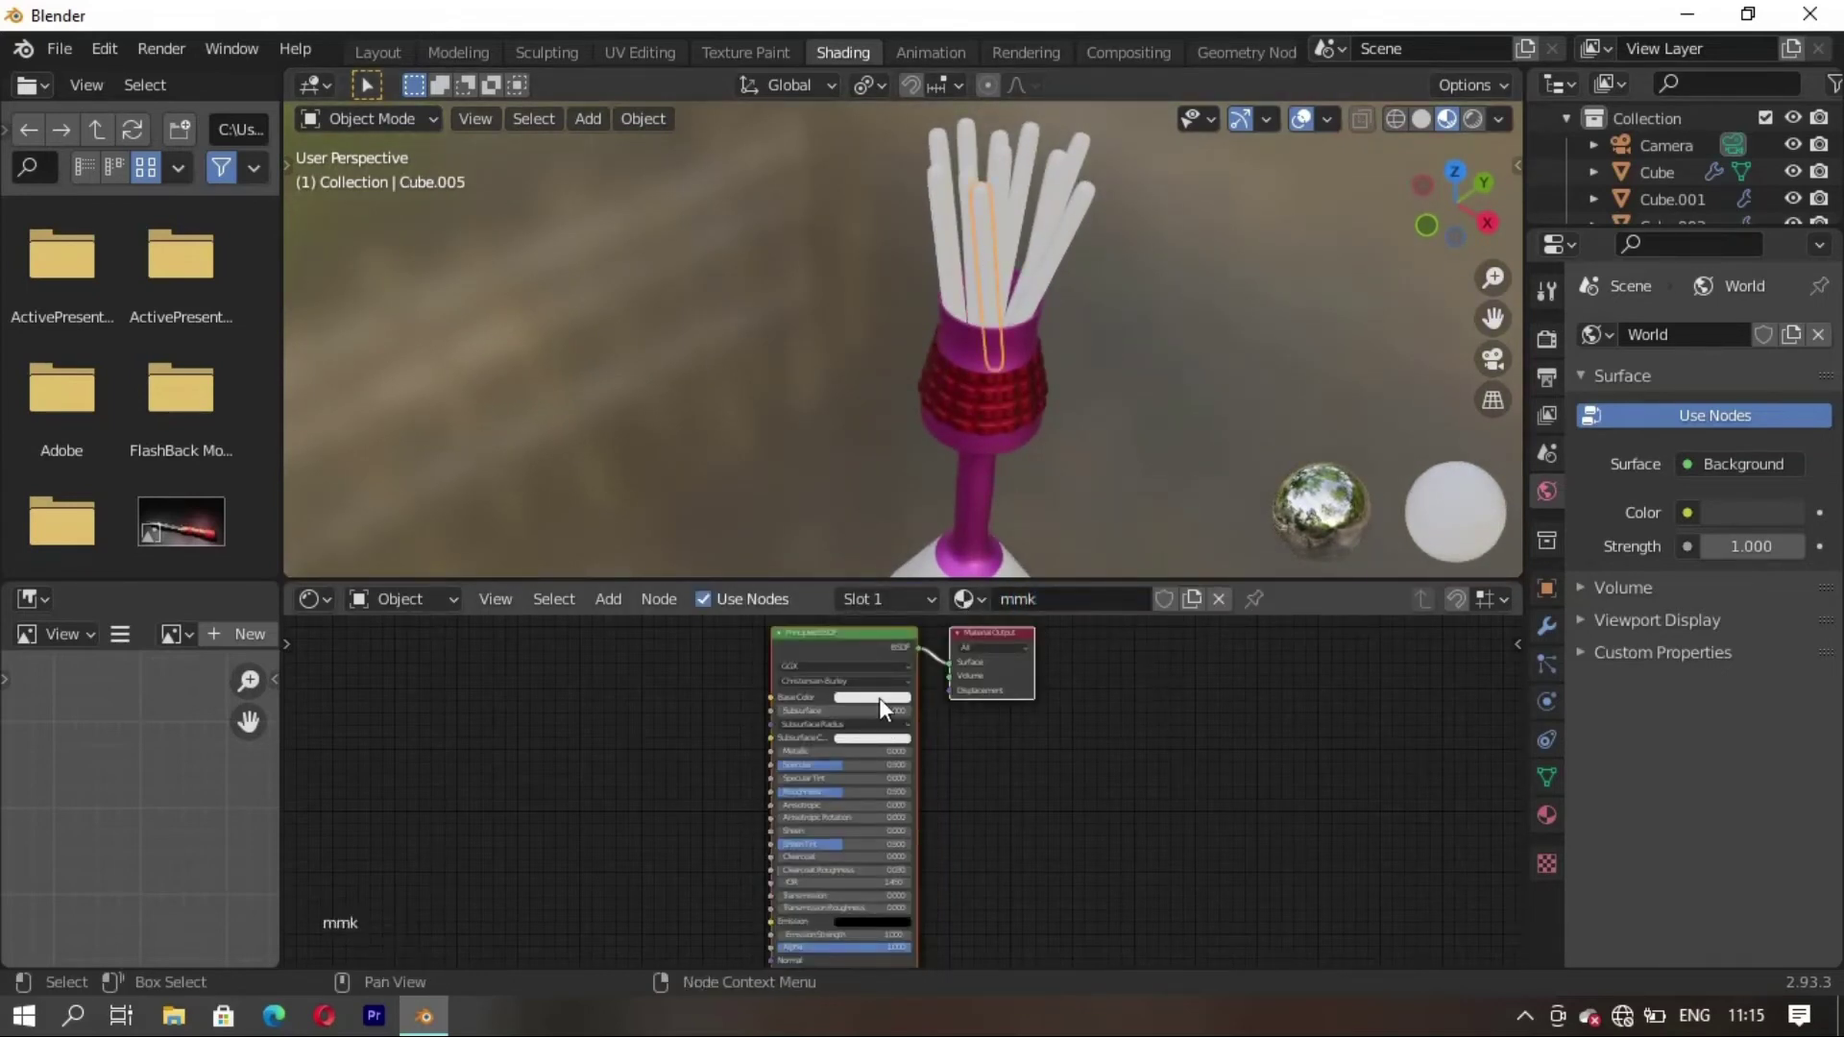
{"action": "left_click", "coordinate": [878, 697]}
{"action": "left_click", "coordinate": [878, 590]}
{"action": "left_click_drag", "start_coordinate": [877, 598], "coordinate": [878, 607]}
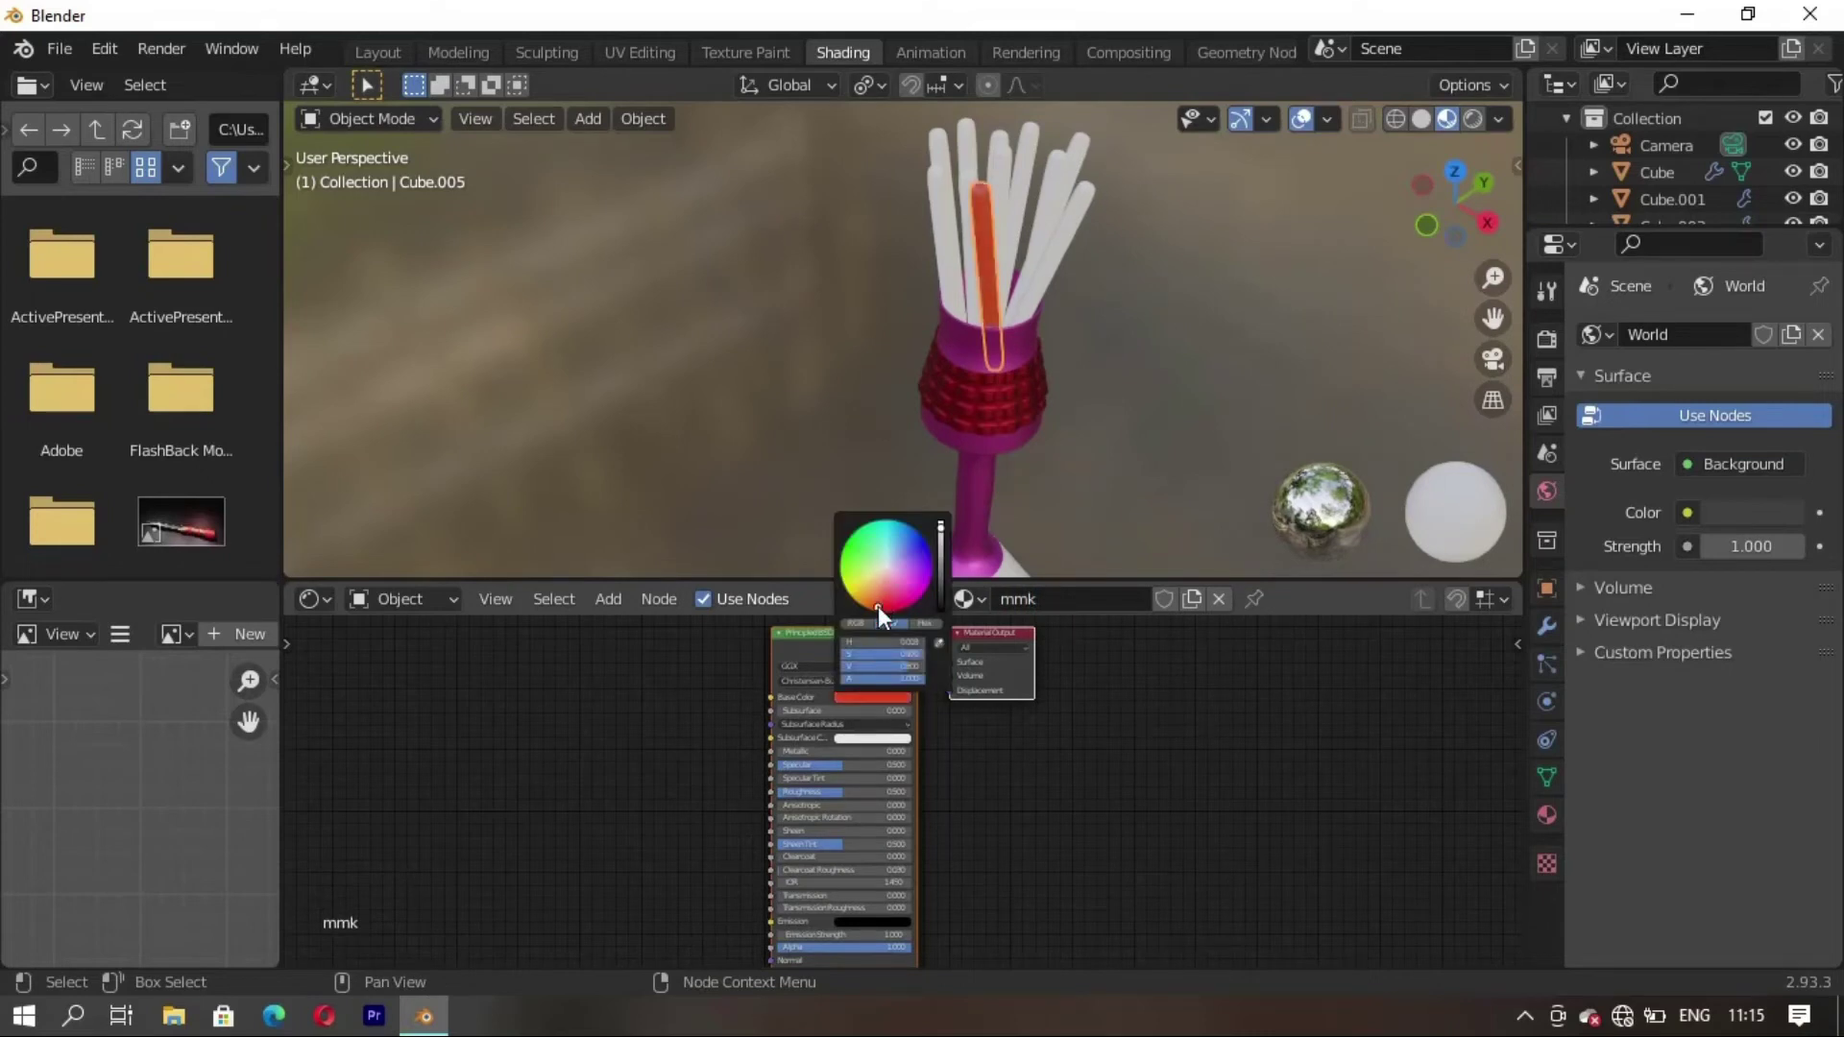
{"action": "left_click_drag", "start_coordinate": [900, 736], "coordinate": [912, 757]}
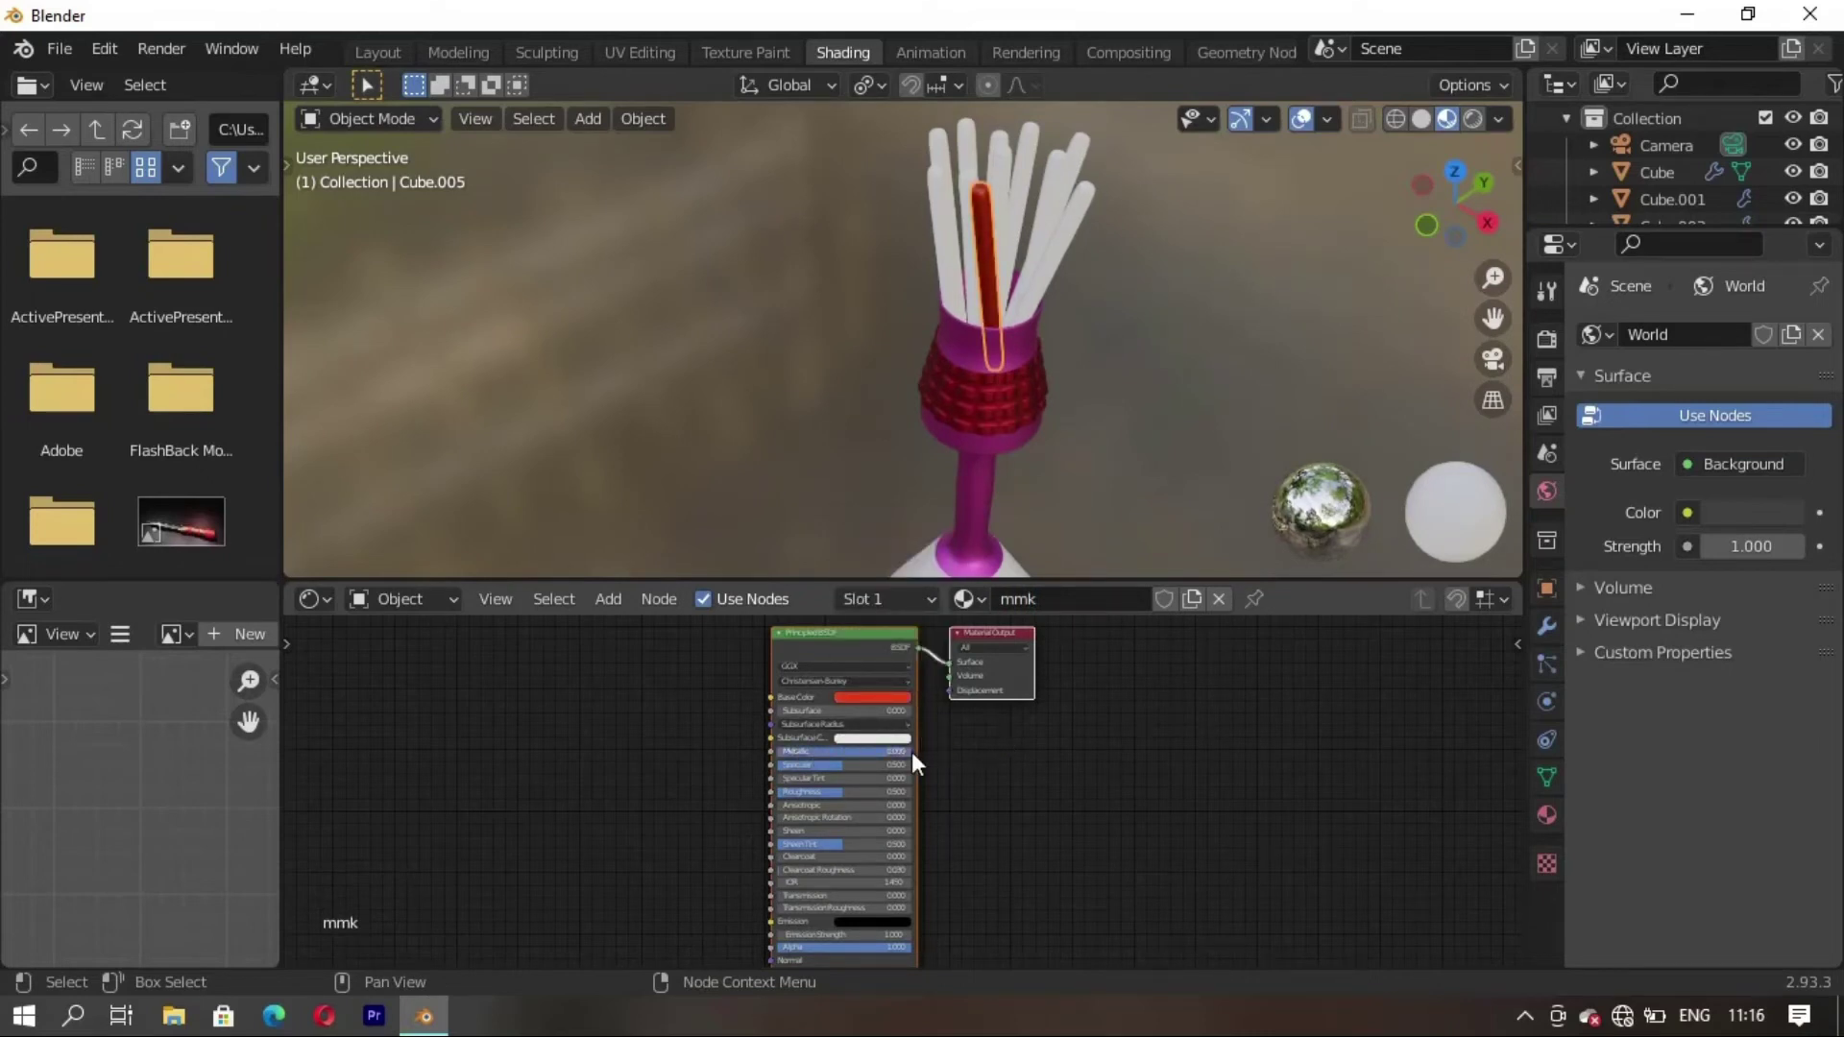
{"action": "left_click", "coordinate": [1038, 772]}
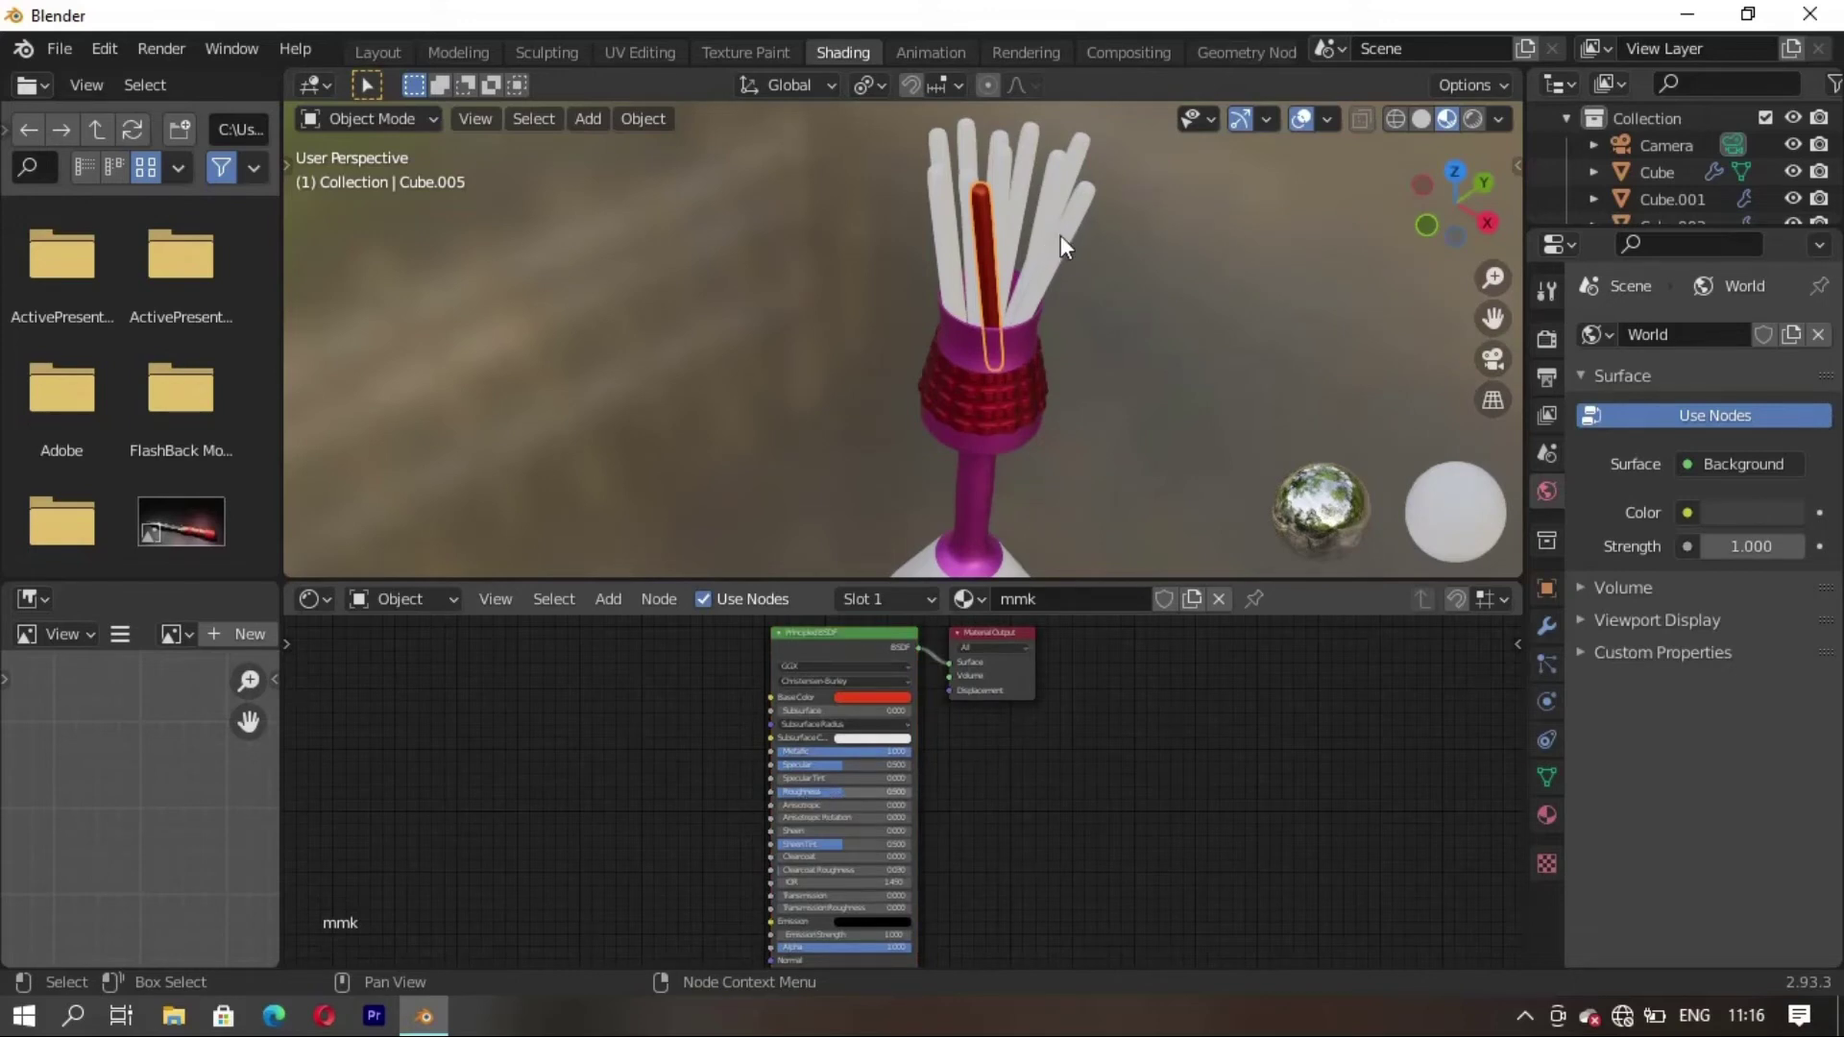
Give another rod on the right a new material named eer with a yellow base colour
{"action": "left_click", "coordinate": [1061, 259]}
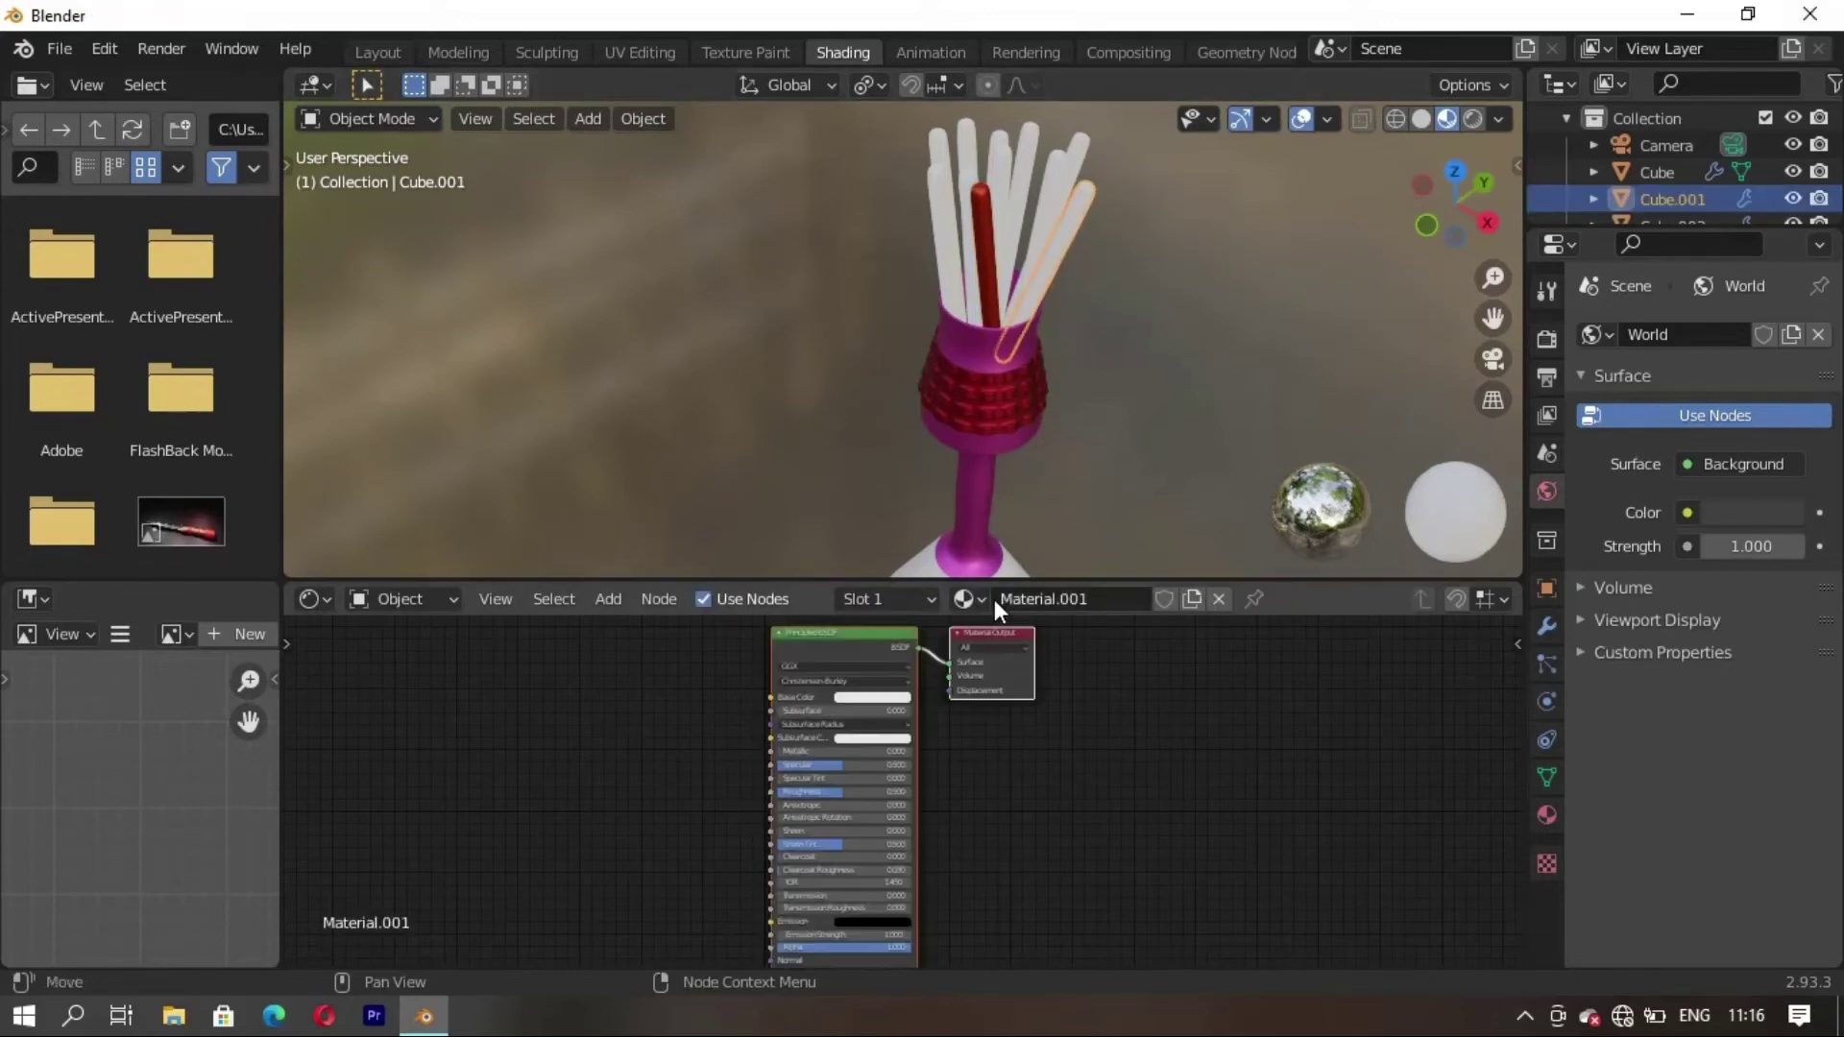
{"action": "left_click", "coordinate": [995, 599]}
{"action": "key", "text": "BackSpace"}
{"action": "type", "text": "eer"}
{"action": "key", "text": "Return"}
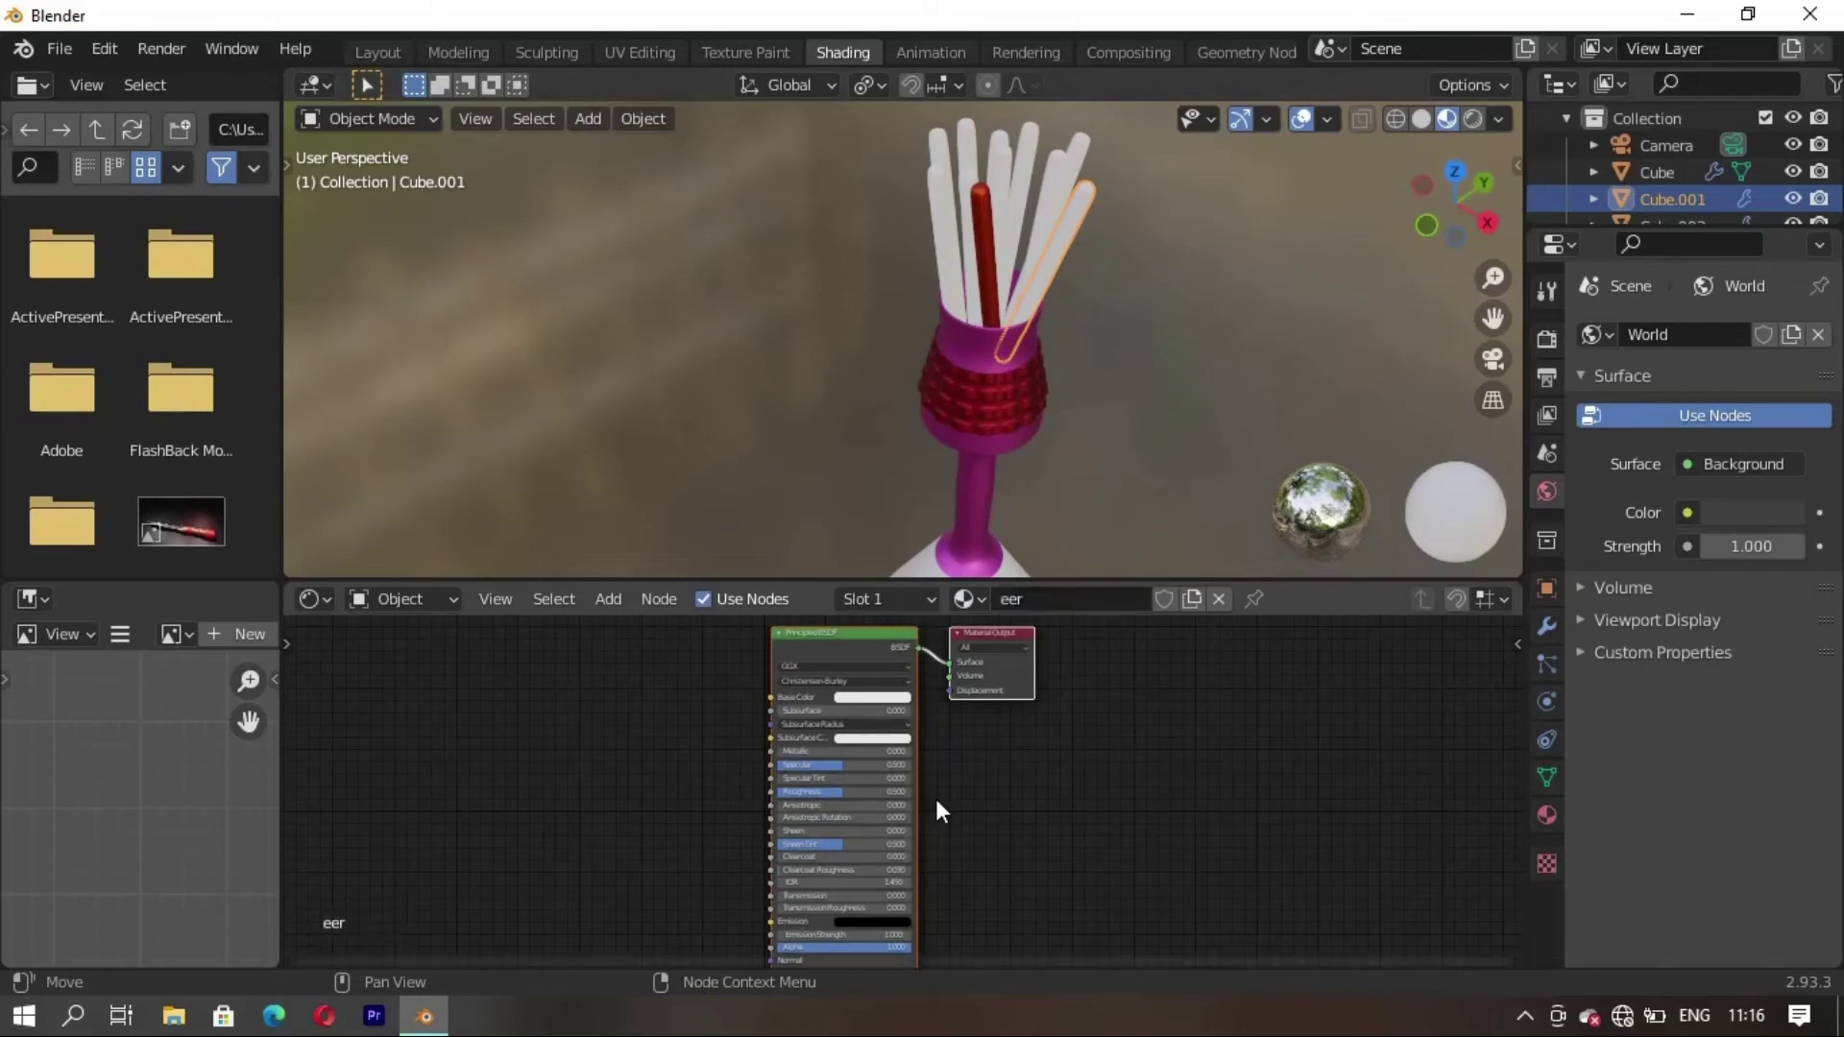
{"action": "left_click", "coordinate": [879, 696]}
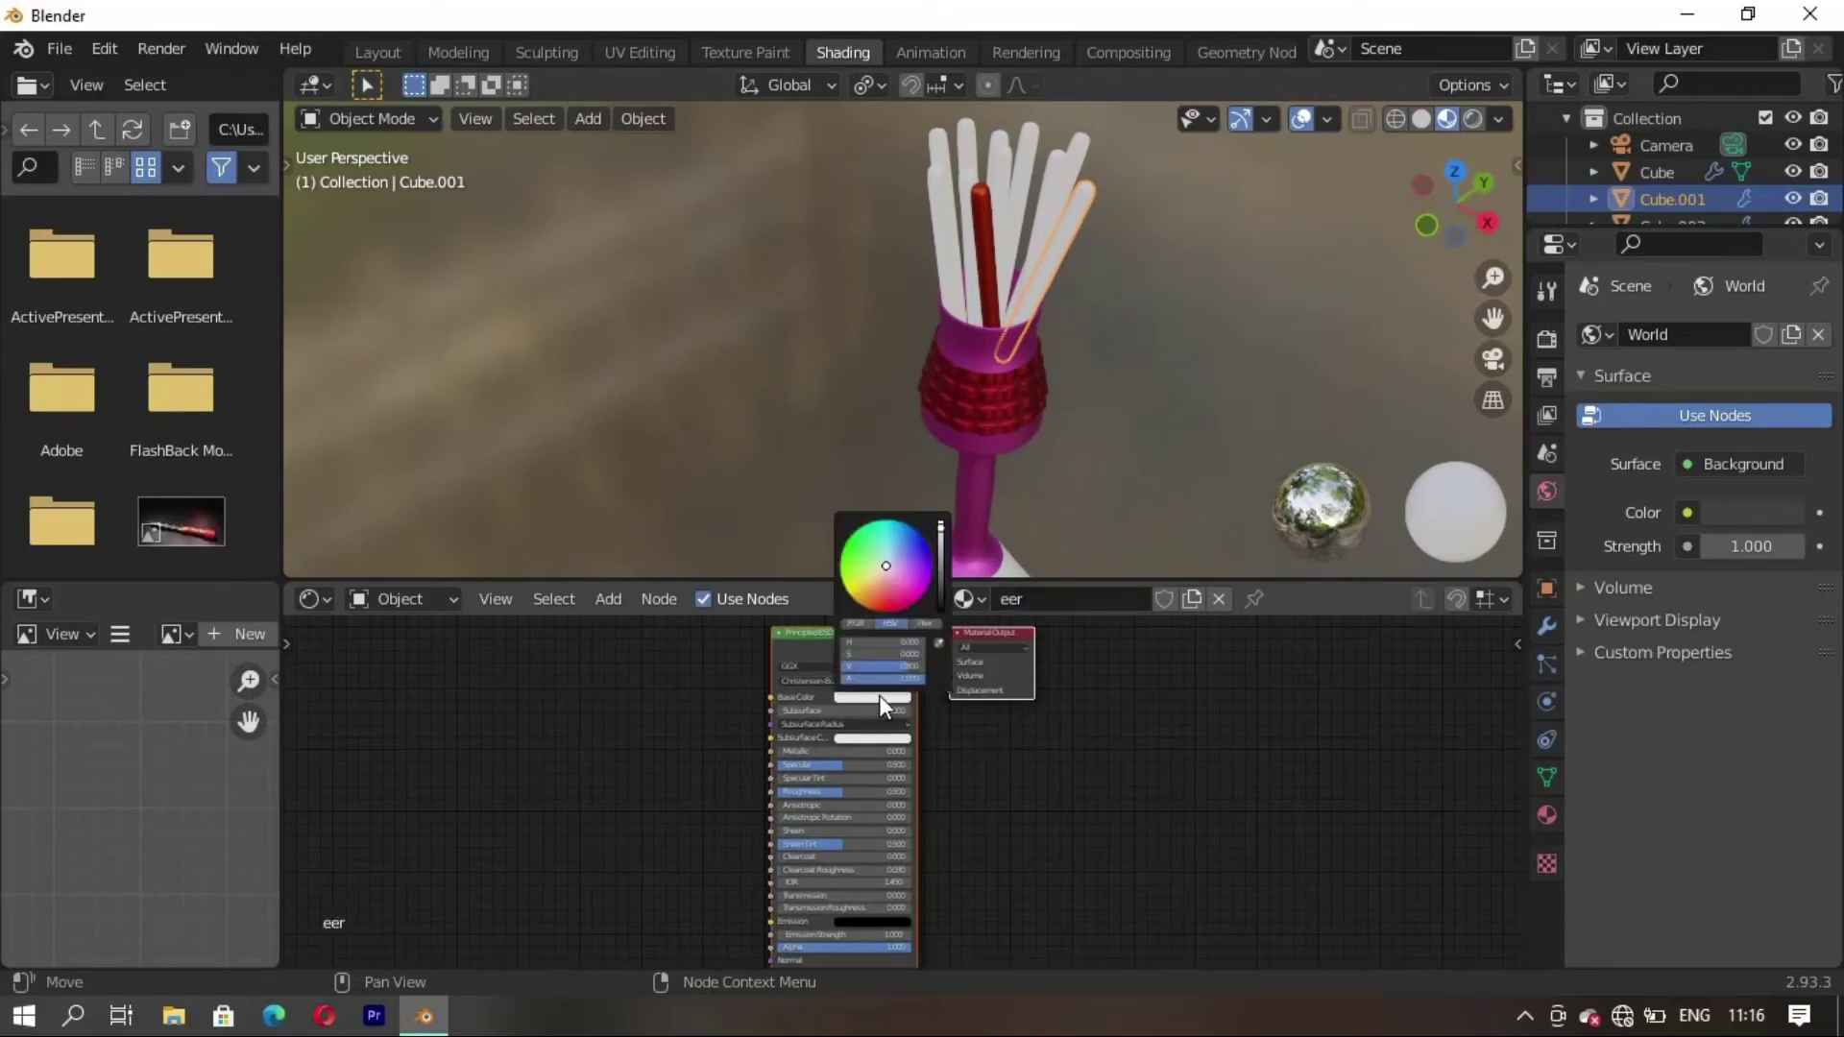
{"action": "left_click", "coordinate": [852, 595]}
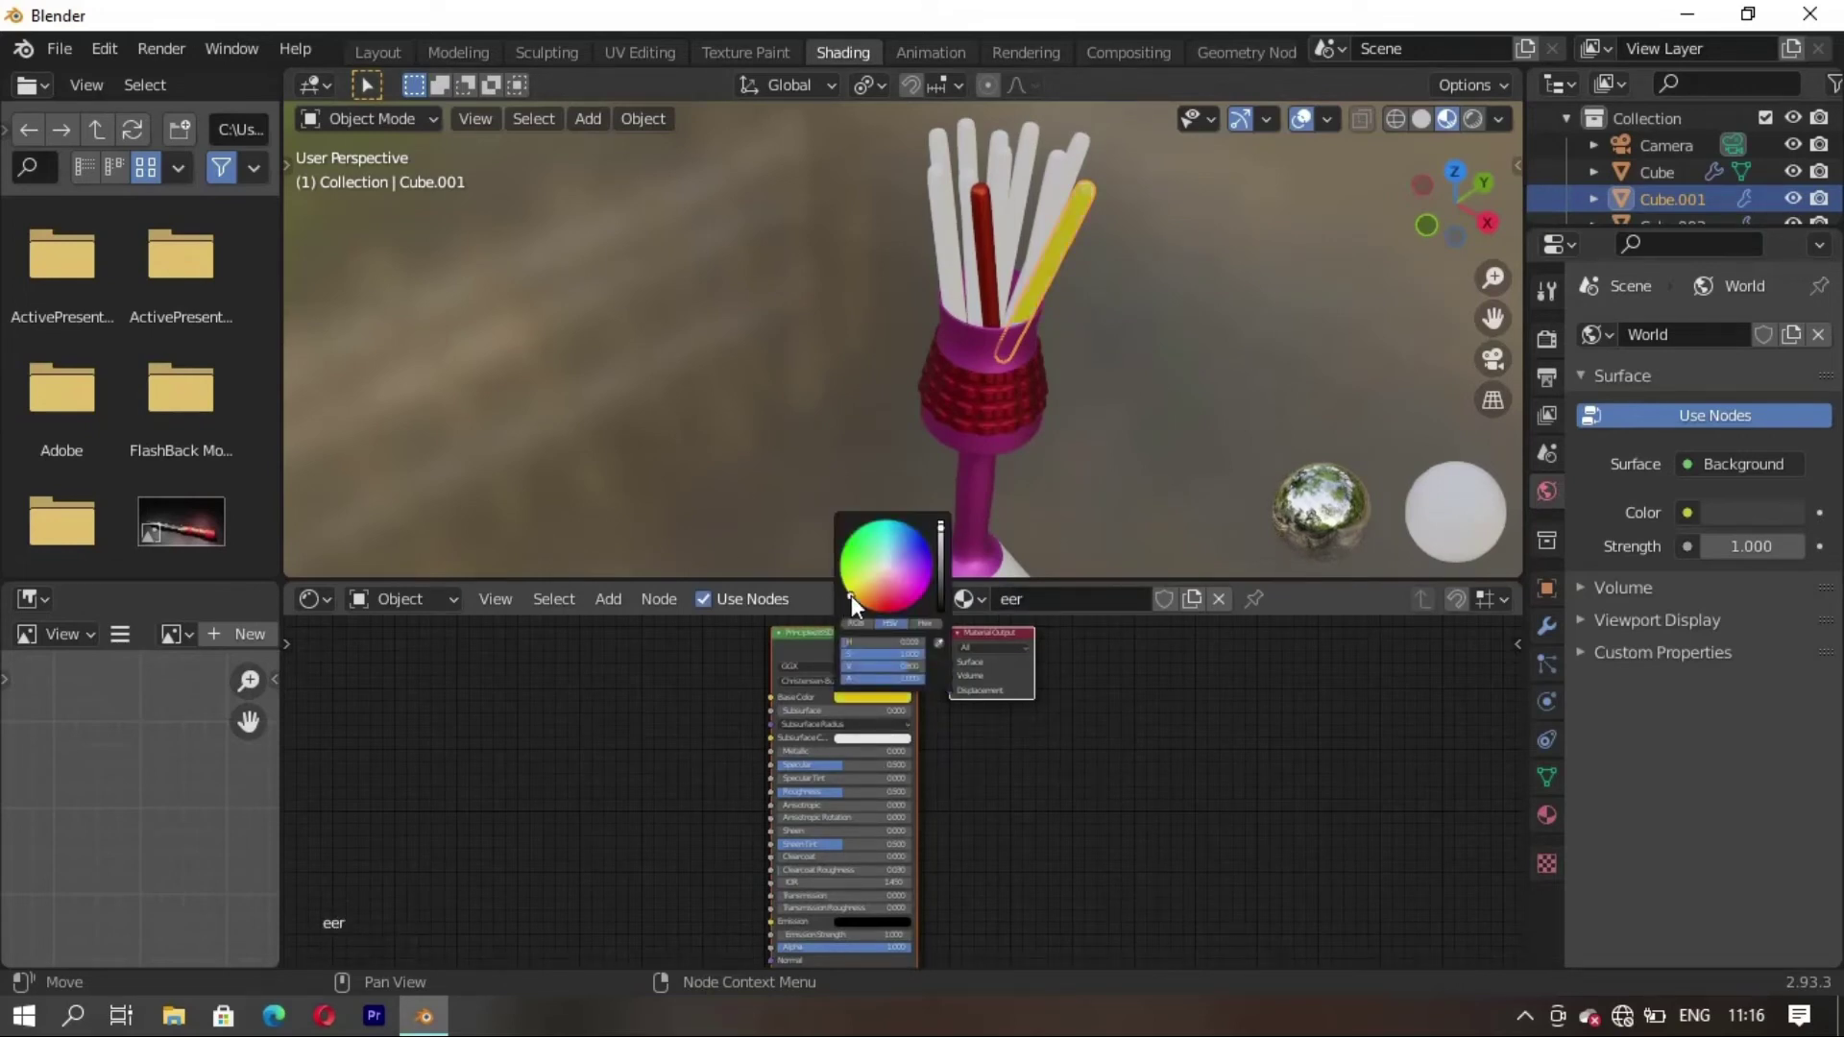
{"action": "left_click", "coordinate": [942, 551]}
{"action": "left_click", "coordinate": [941, 570]}
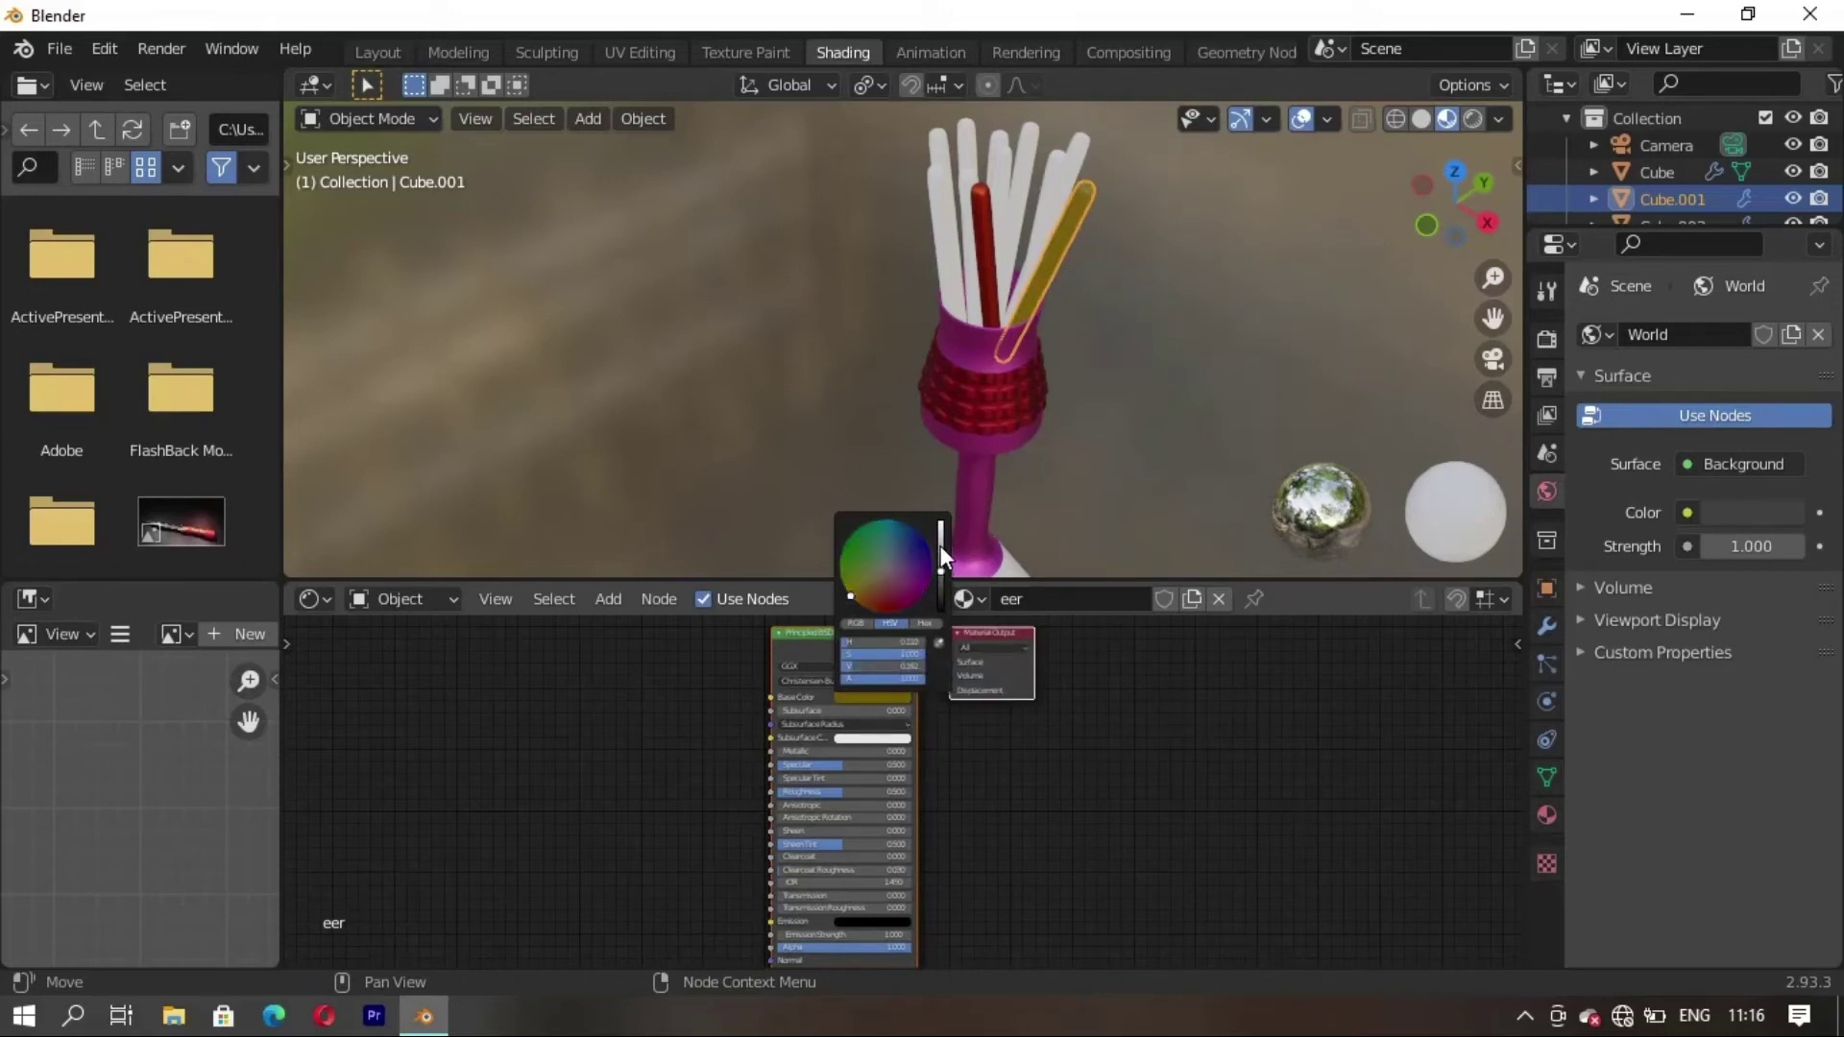
{"action": "left_click", "coordinate": [941, 547]}
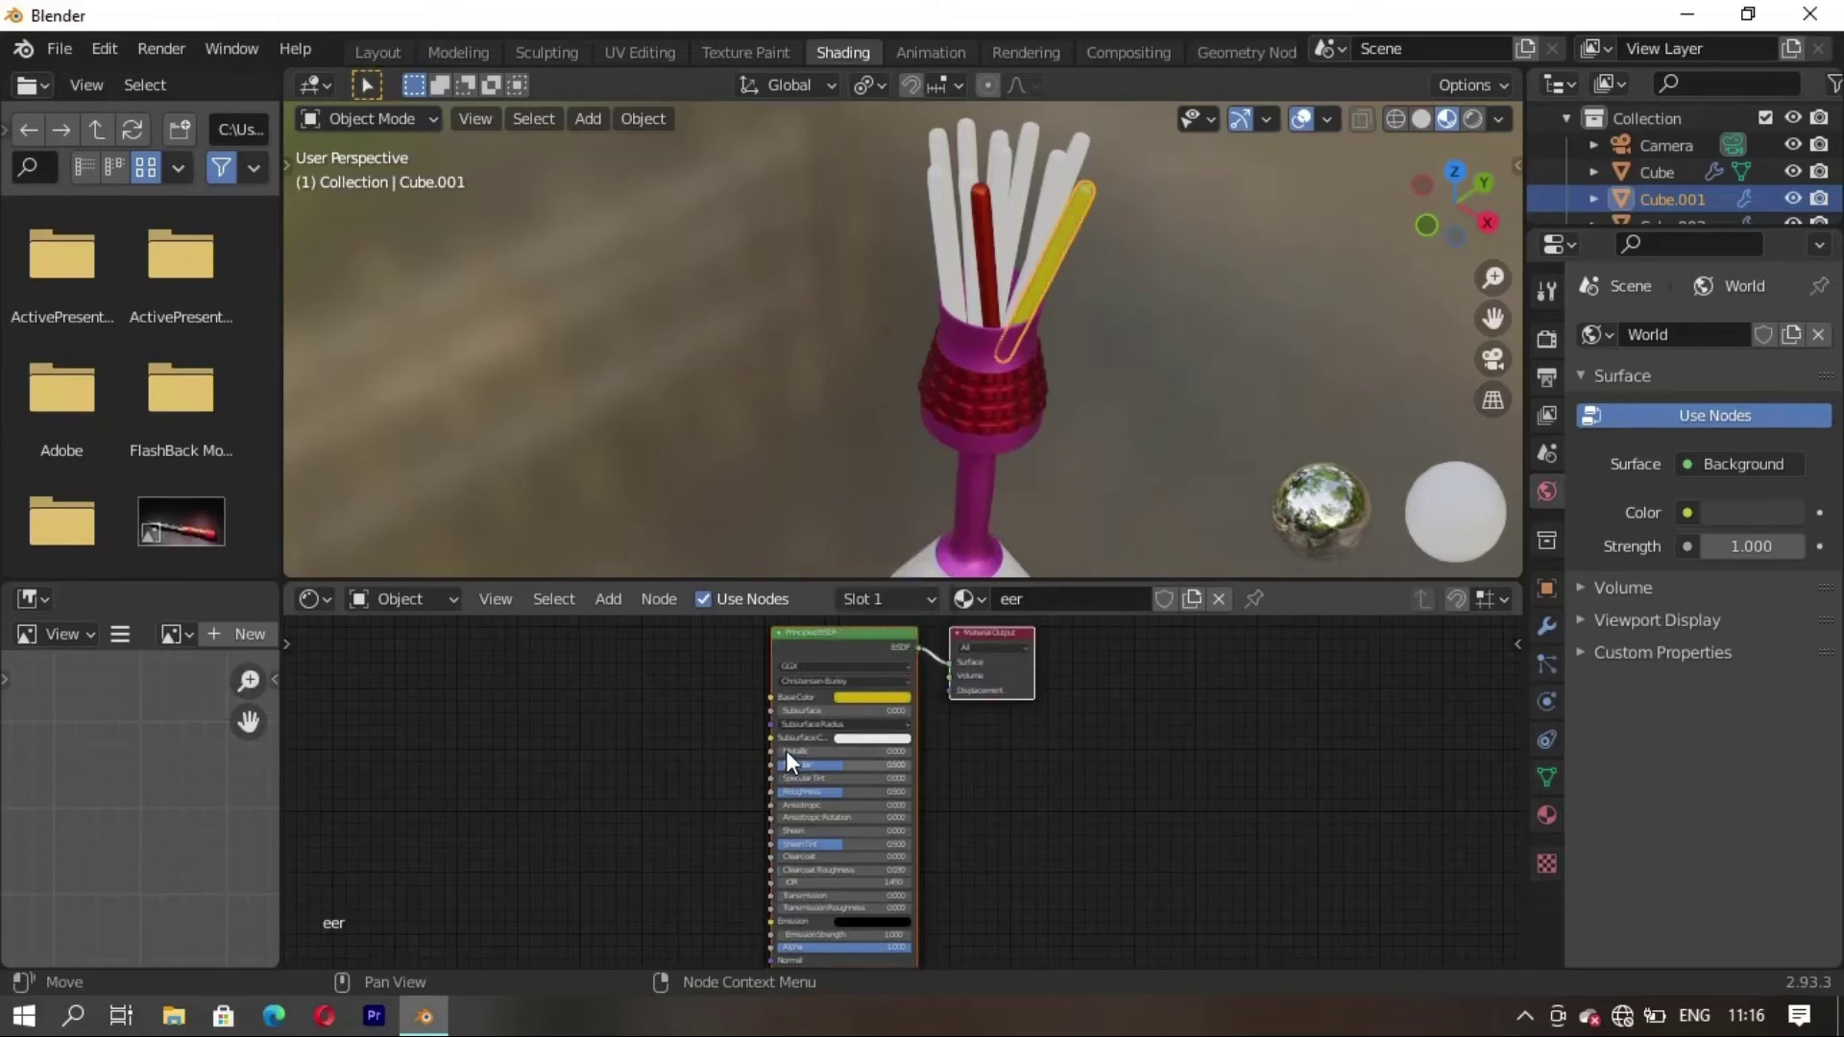
{"action": "left_click_drag", "start_coordinate": [786, 751], "coordinate": [922, 744]}
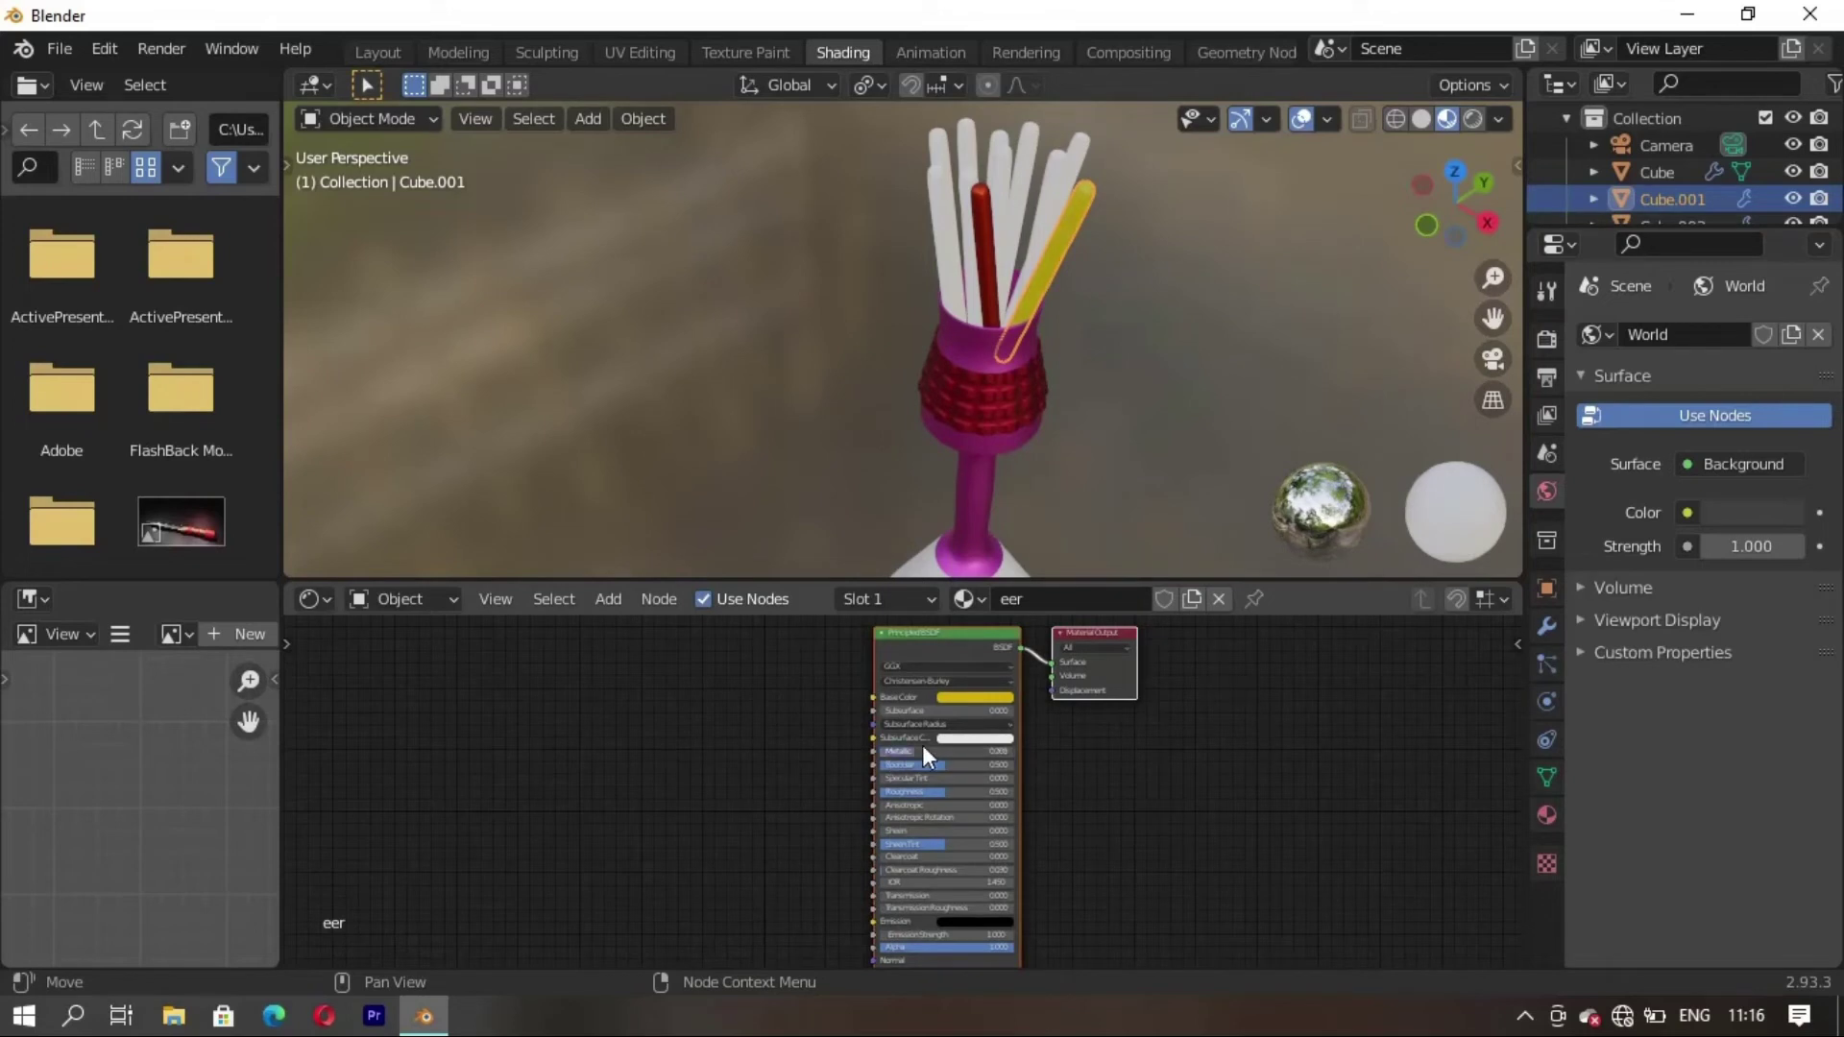
Deselect the yellow rod and select another white rod
{"action": "left_click", "coordinate": [1136, 481]}
{"action": "middle_click_drag", "start_coordinate": [1085, 454], "coordinate": [915, 493]}
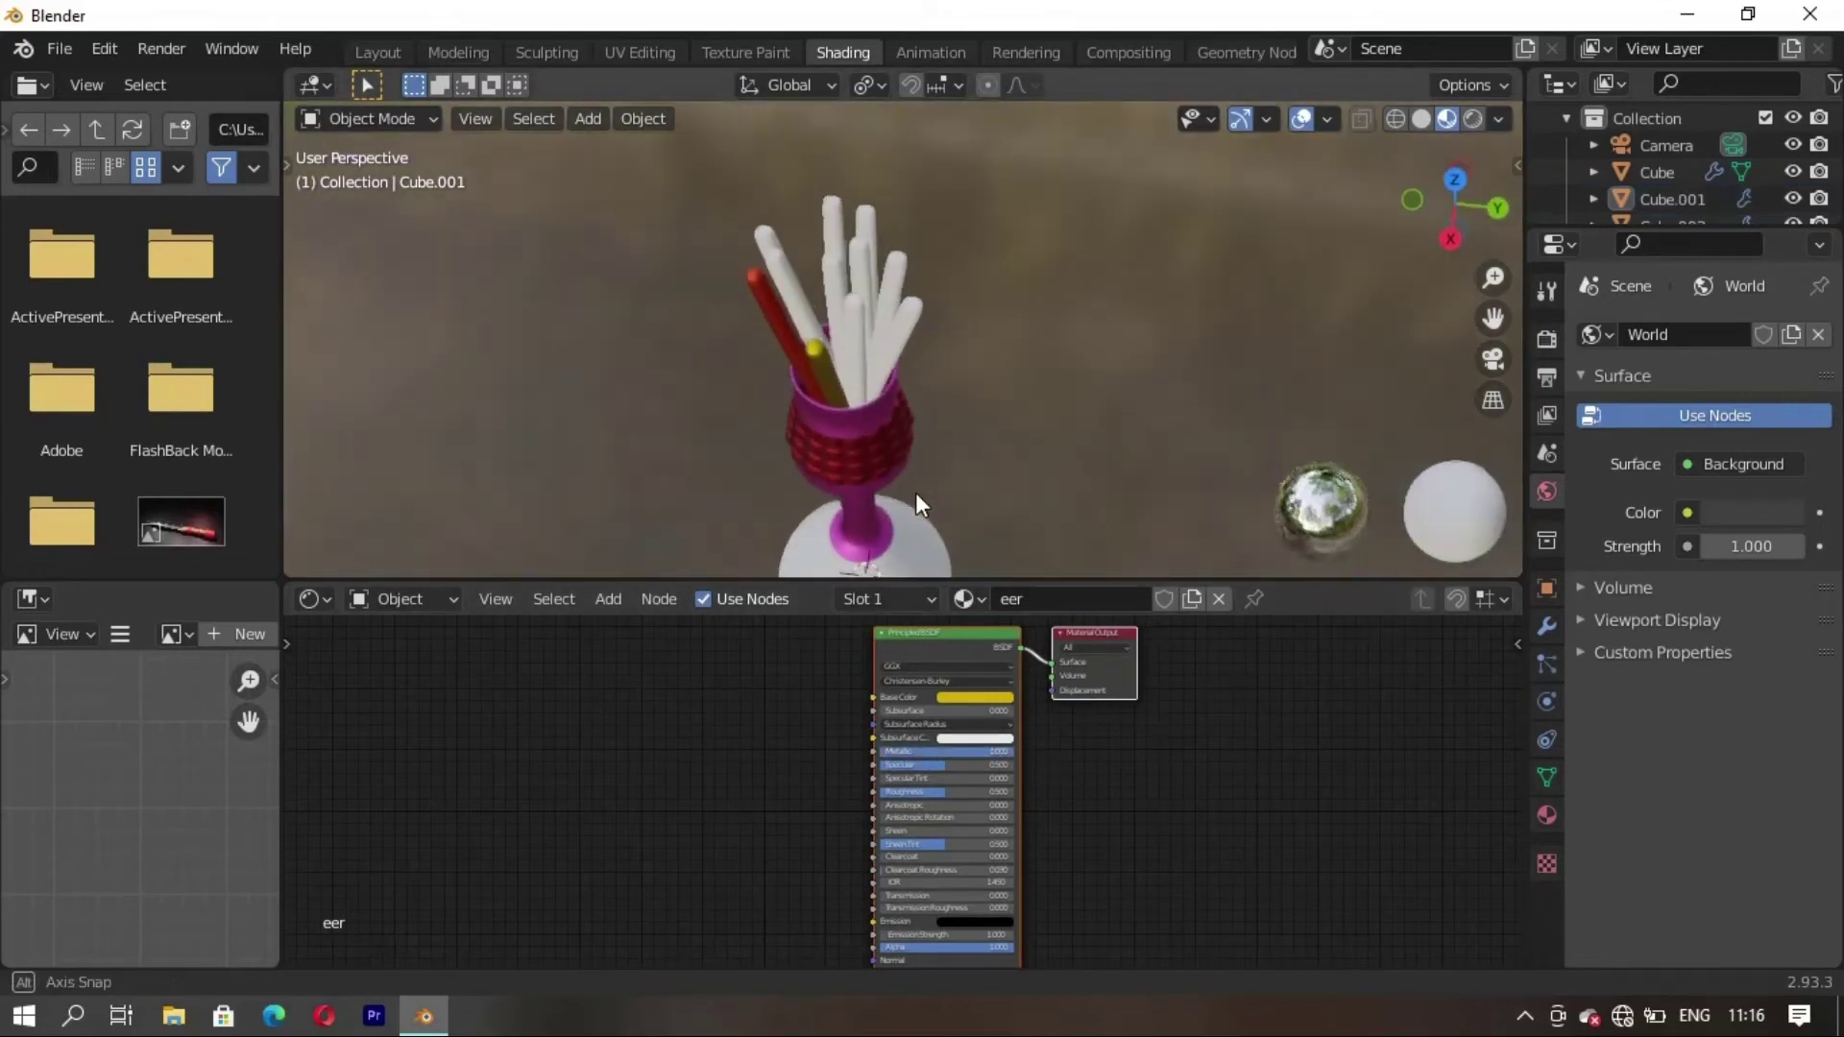
{"action": "left_click", "coordinate": [878, 368]}
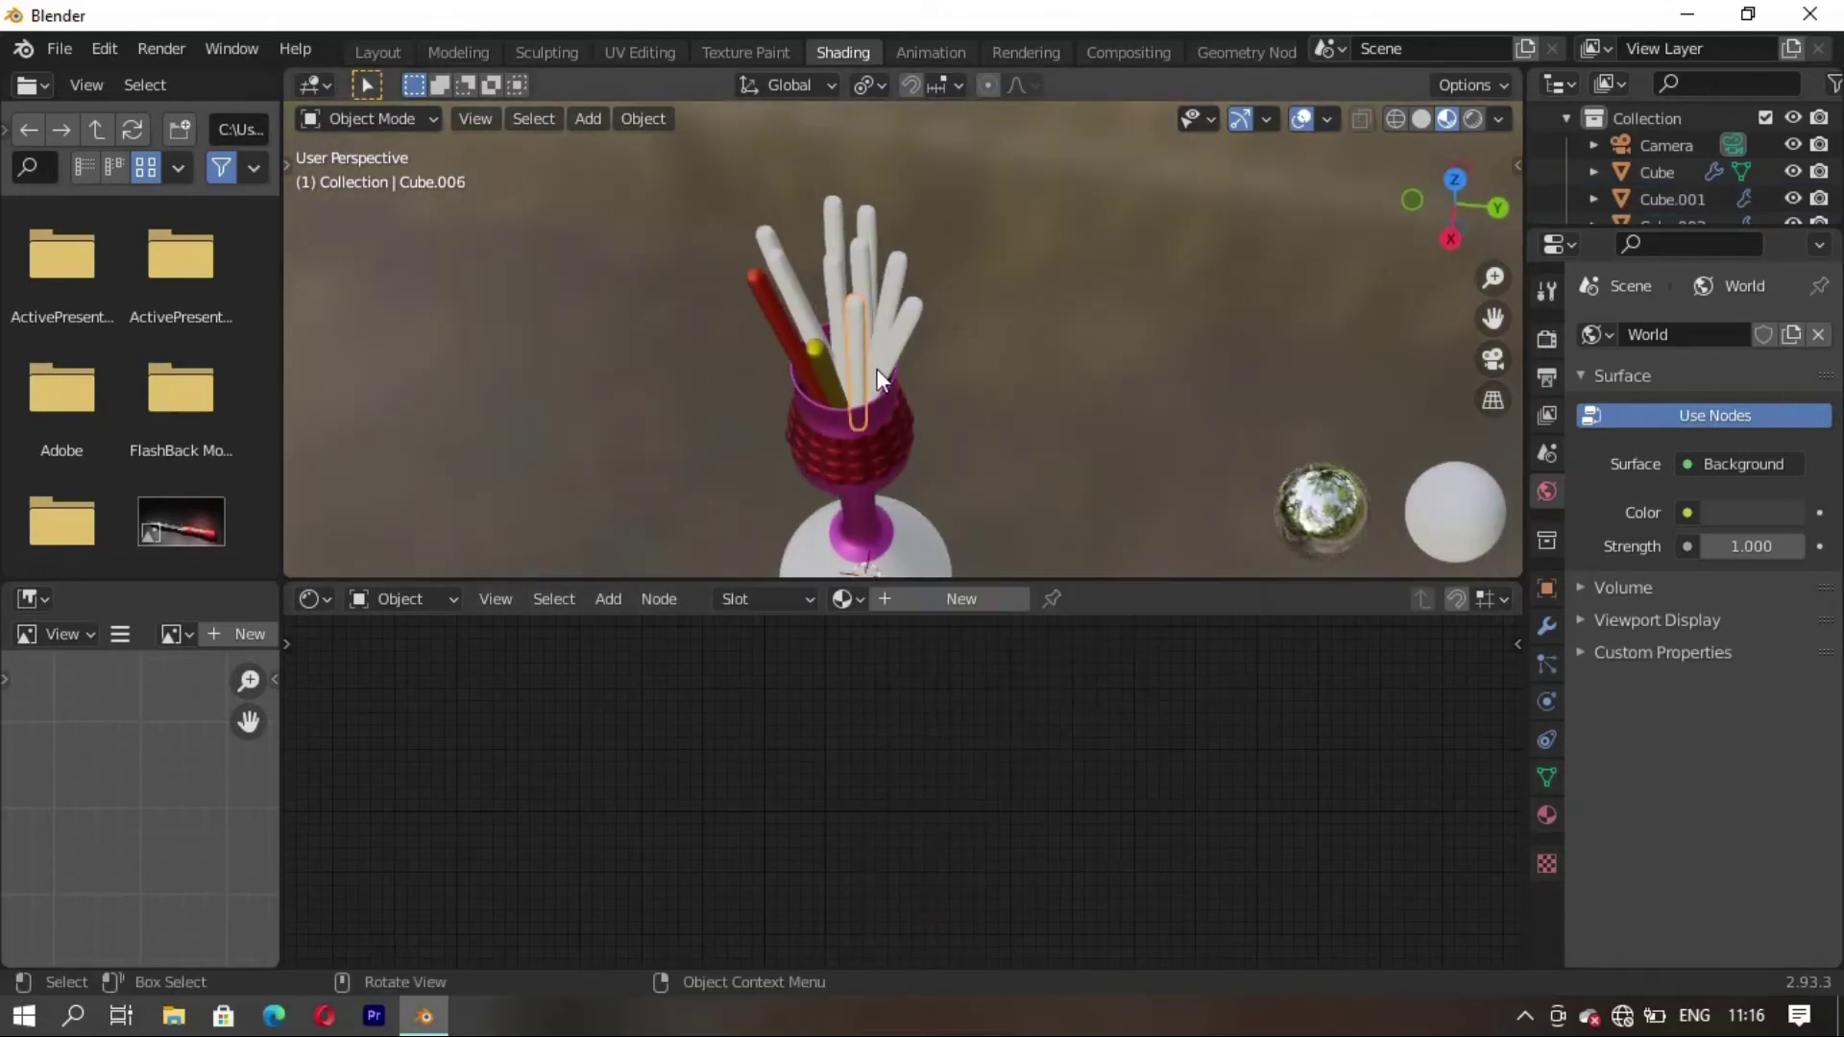
Give the selected rod a new purple, fully metallic material named kkl
{"action": "left_click", "coordinate": [1012, 601]}
{"action": "double_click", "coordinate": [1093, 602]}
{"action": "type", "text": "kkl"}
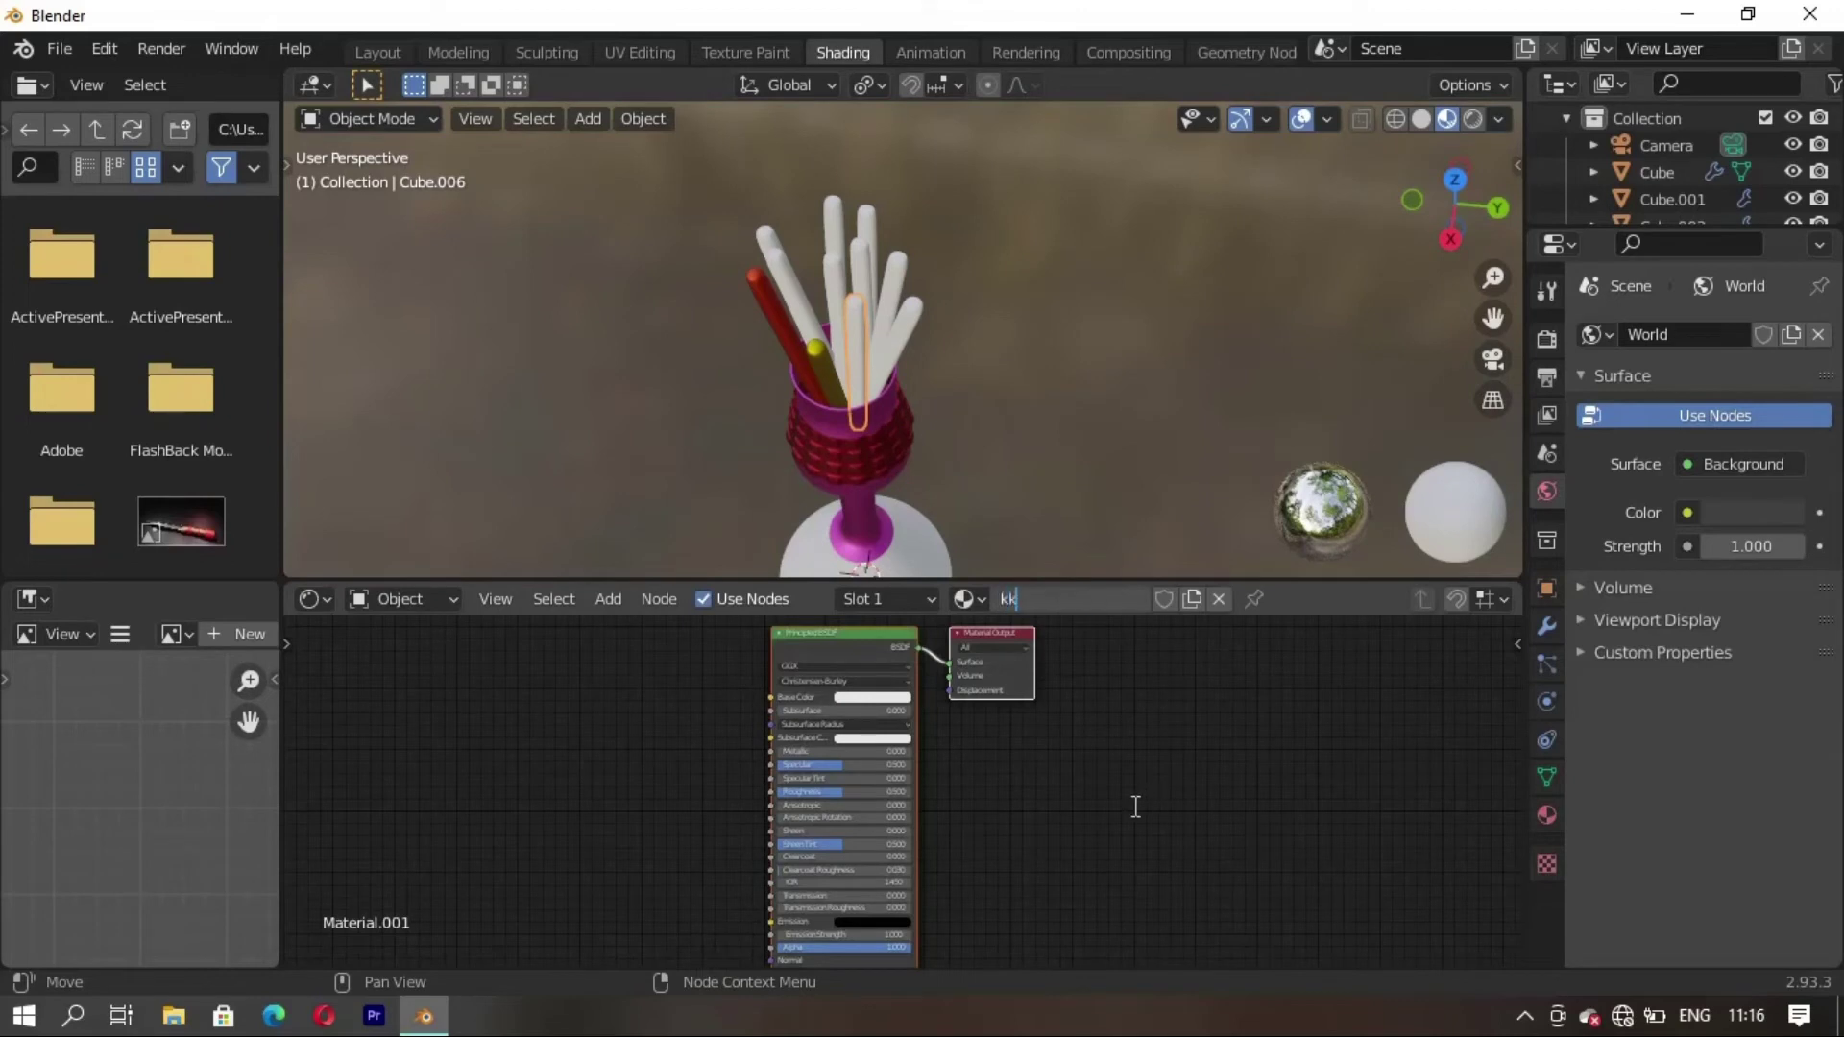
{"action": "key", "text": "Return"}
{"action": "left_click", "coordinate": [877, 699]}
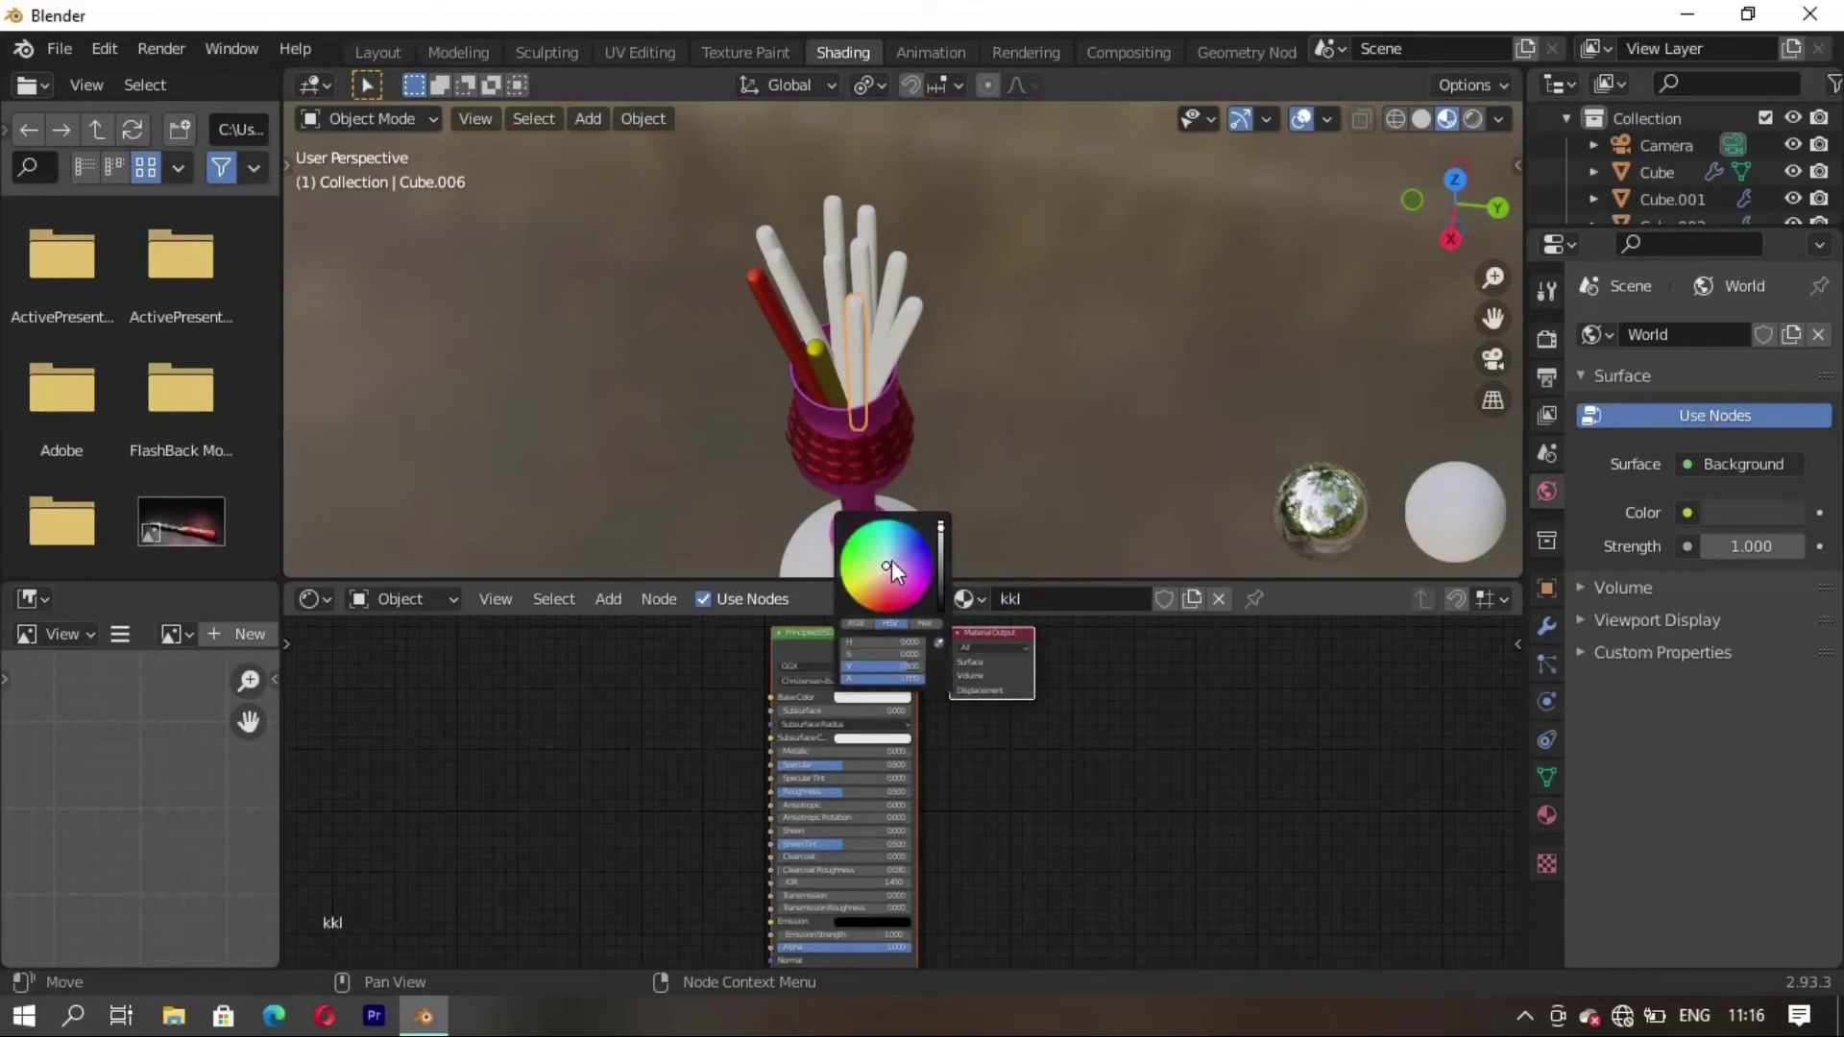
{"action": "left_click_drag", "start_coordinate": [893, 564], "coordinate": [984, 551]}
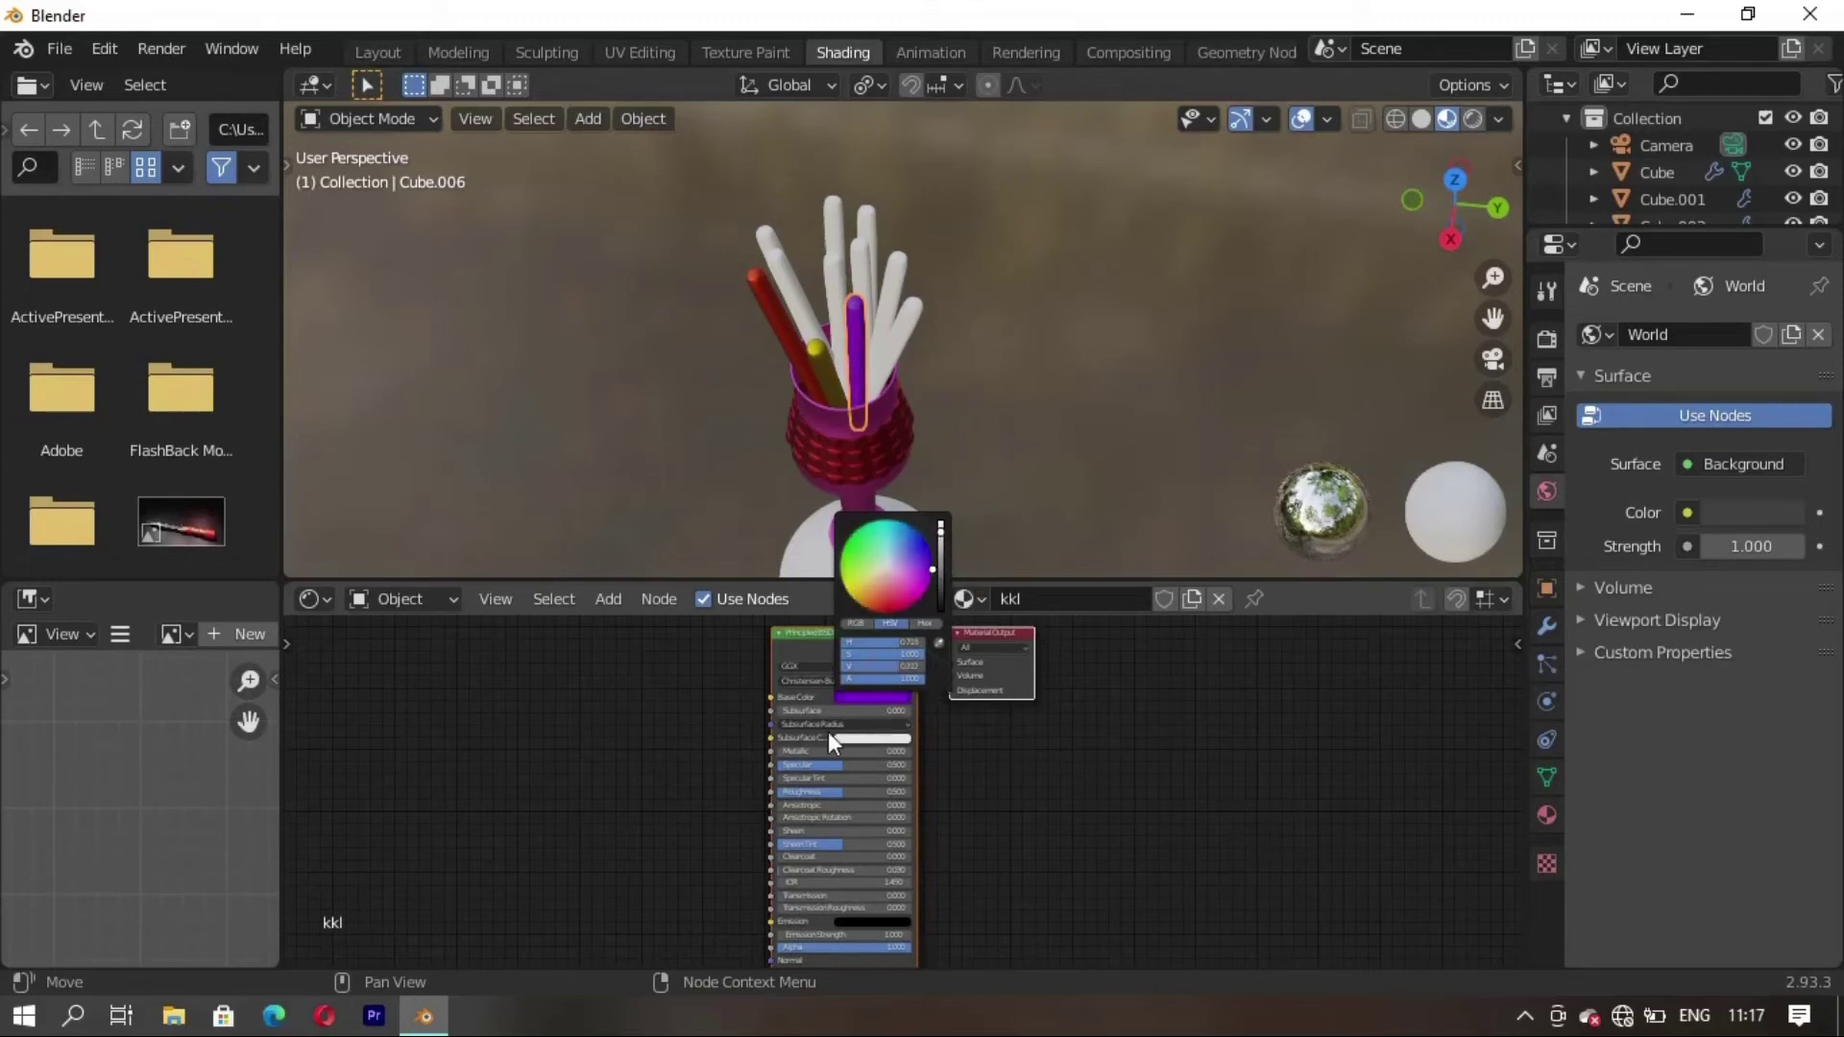
{"action": "left_click_drag", "start_coordinate": [844, 751], "coordinate": [979, 722]}
{"action": "mouse_move", "coordinate": [1041, 405]}
{"action": "middle_mouse_down"}
{"action": "mouse_move", "coordinate": [702, 421]}
{"action": "mouse_move", "coordinate": [768, 347]}
{"action": "middle_mouse_up"}
Give another white rod a new teal material named rrt
{"action": "left_click", "coordinate": [964, 602]}
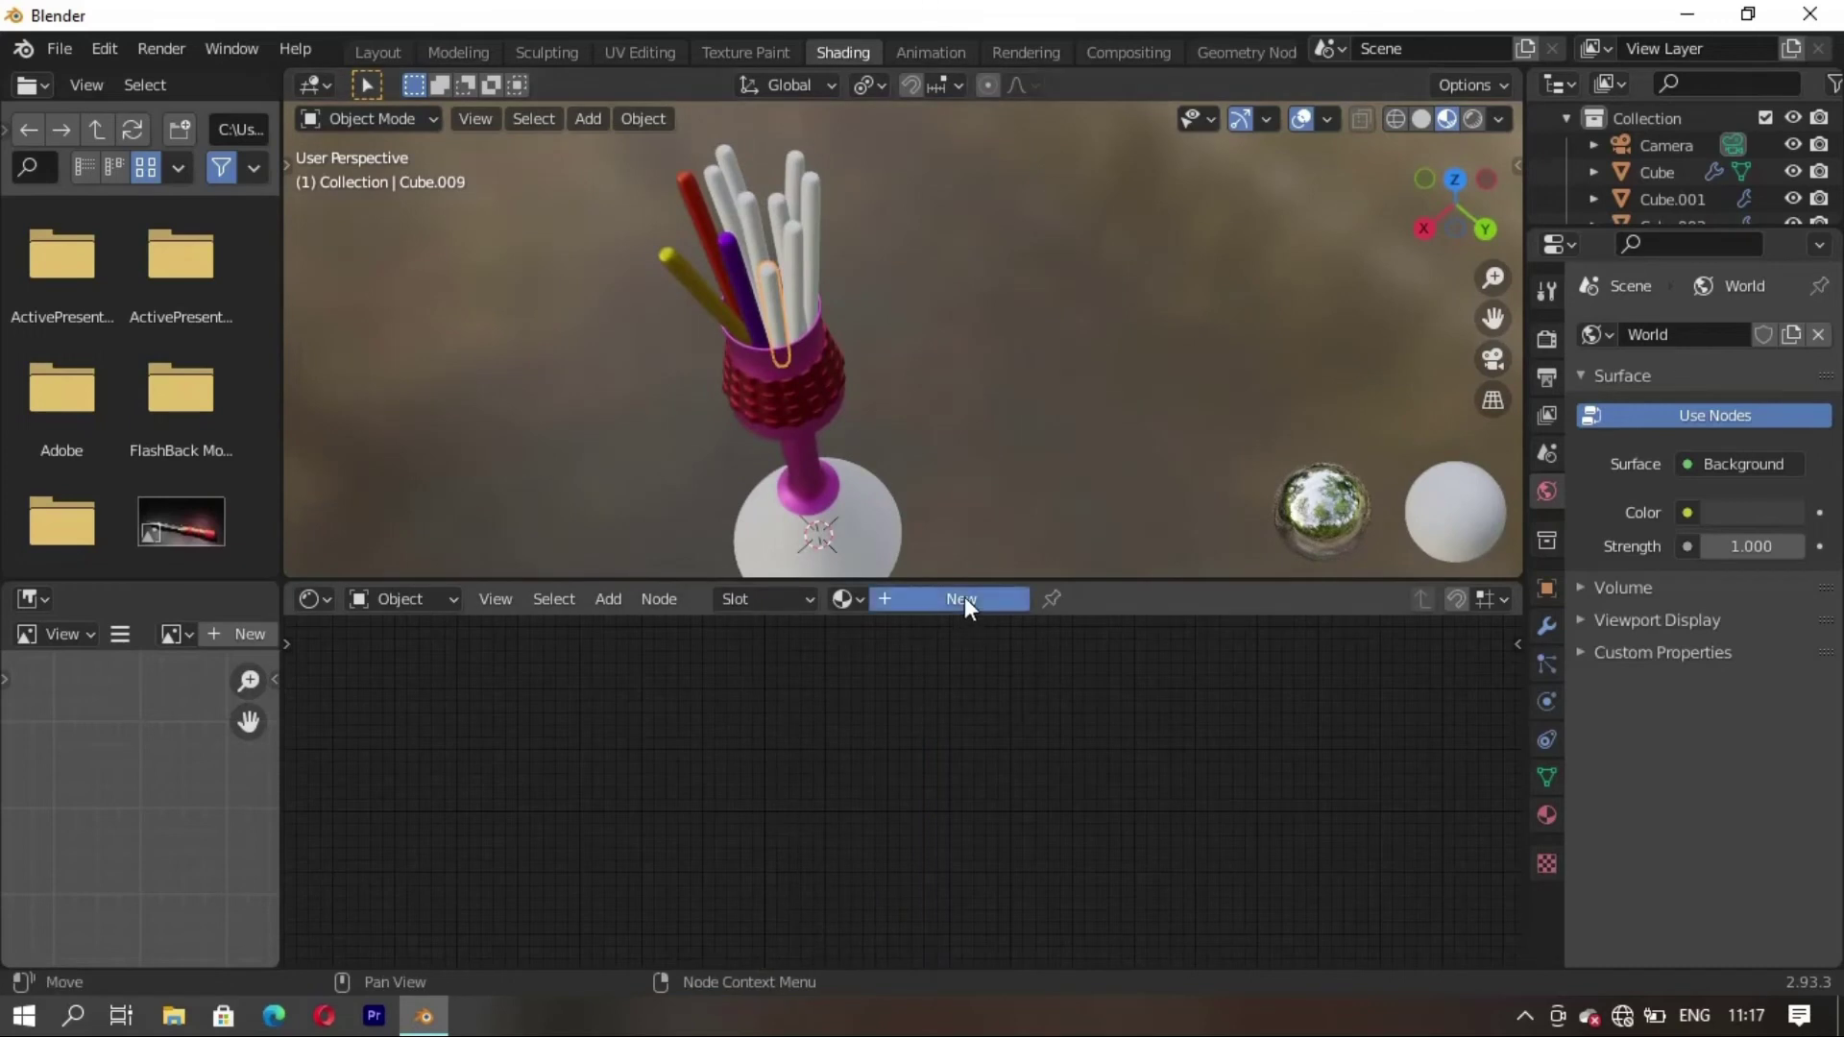
{"action": "double_click", "coordinate": [1104, 599]}
{"action": "key", "text": "BackSpace"}
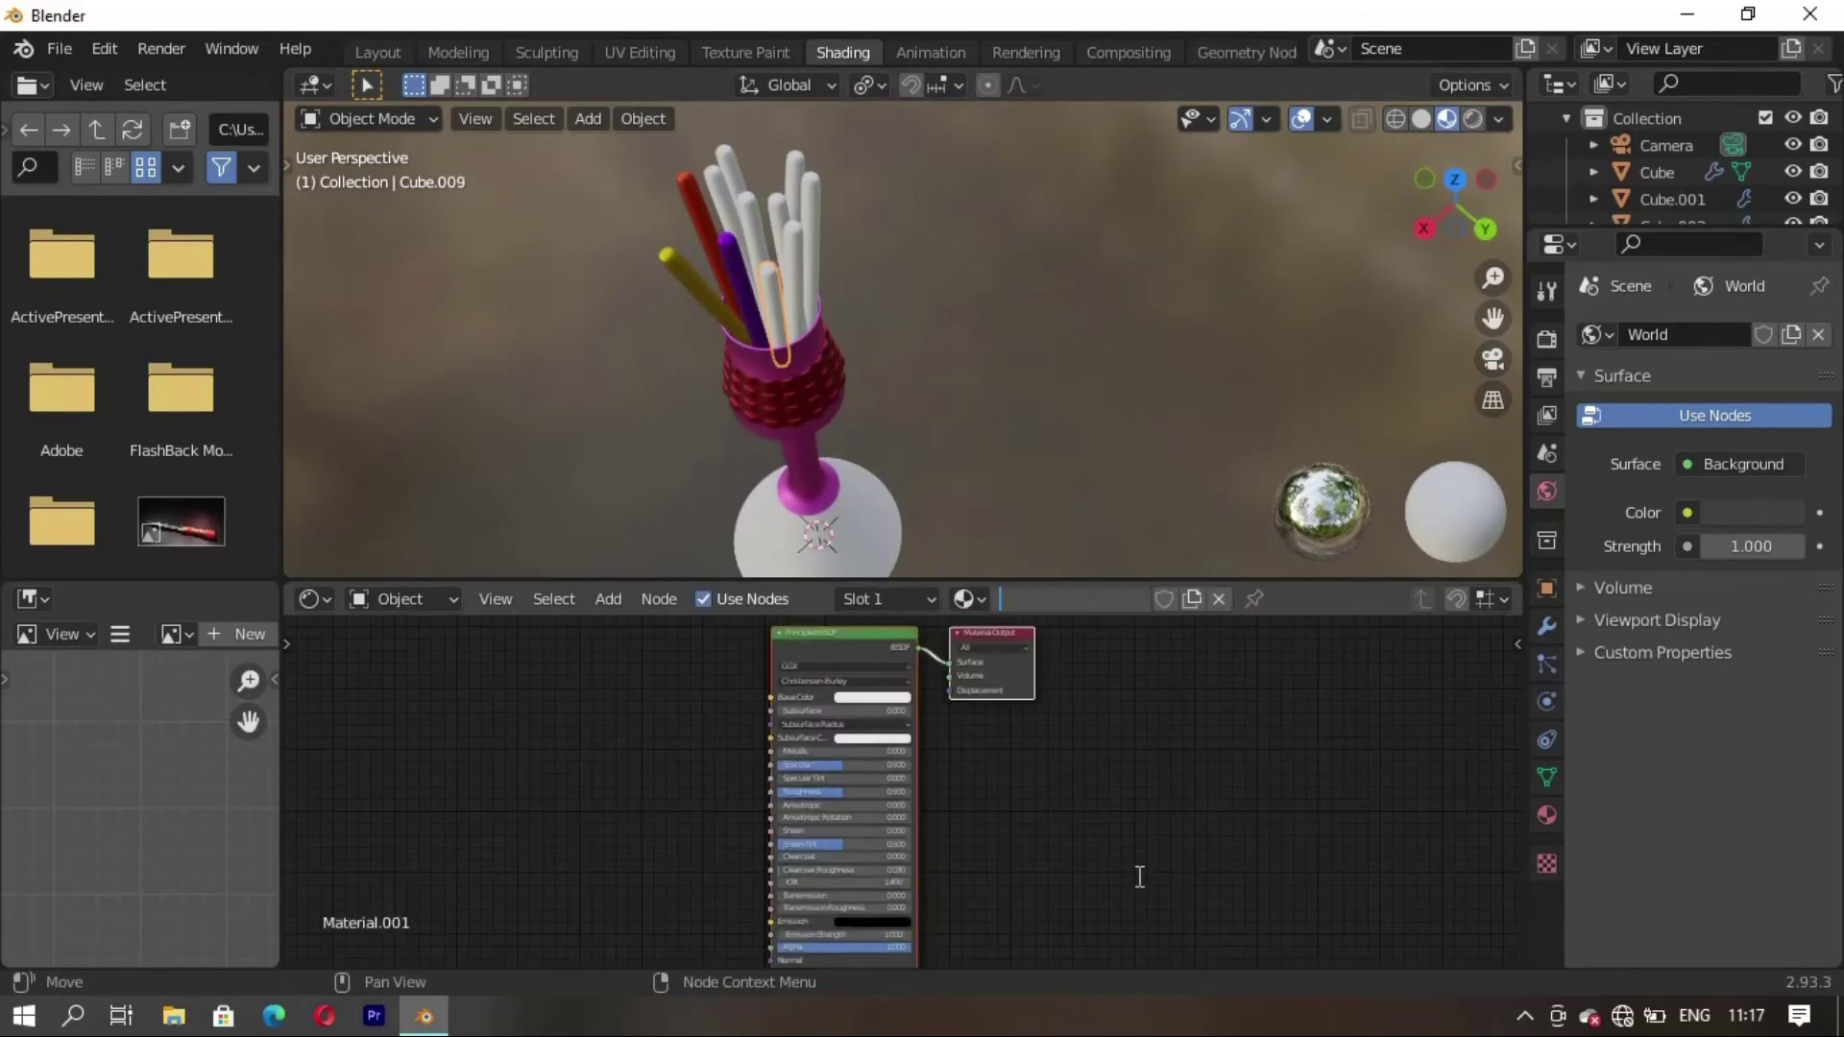
{"action": "type", "text": "rt"}
{"action": "key", "text": "Return"}
{"action": "left_click", "coordinate": [884, 698]}
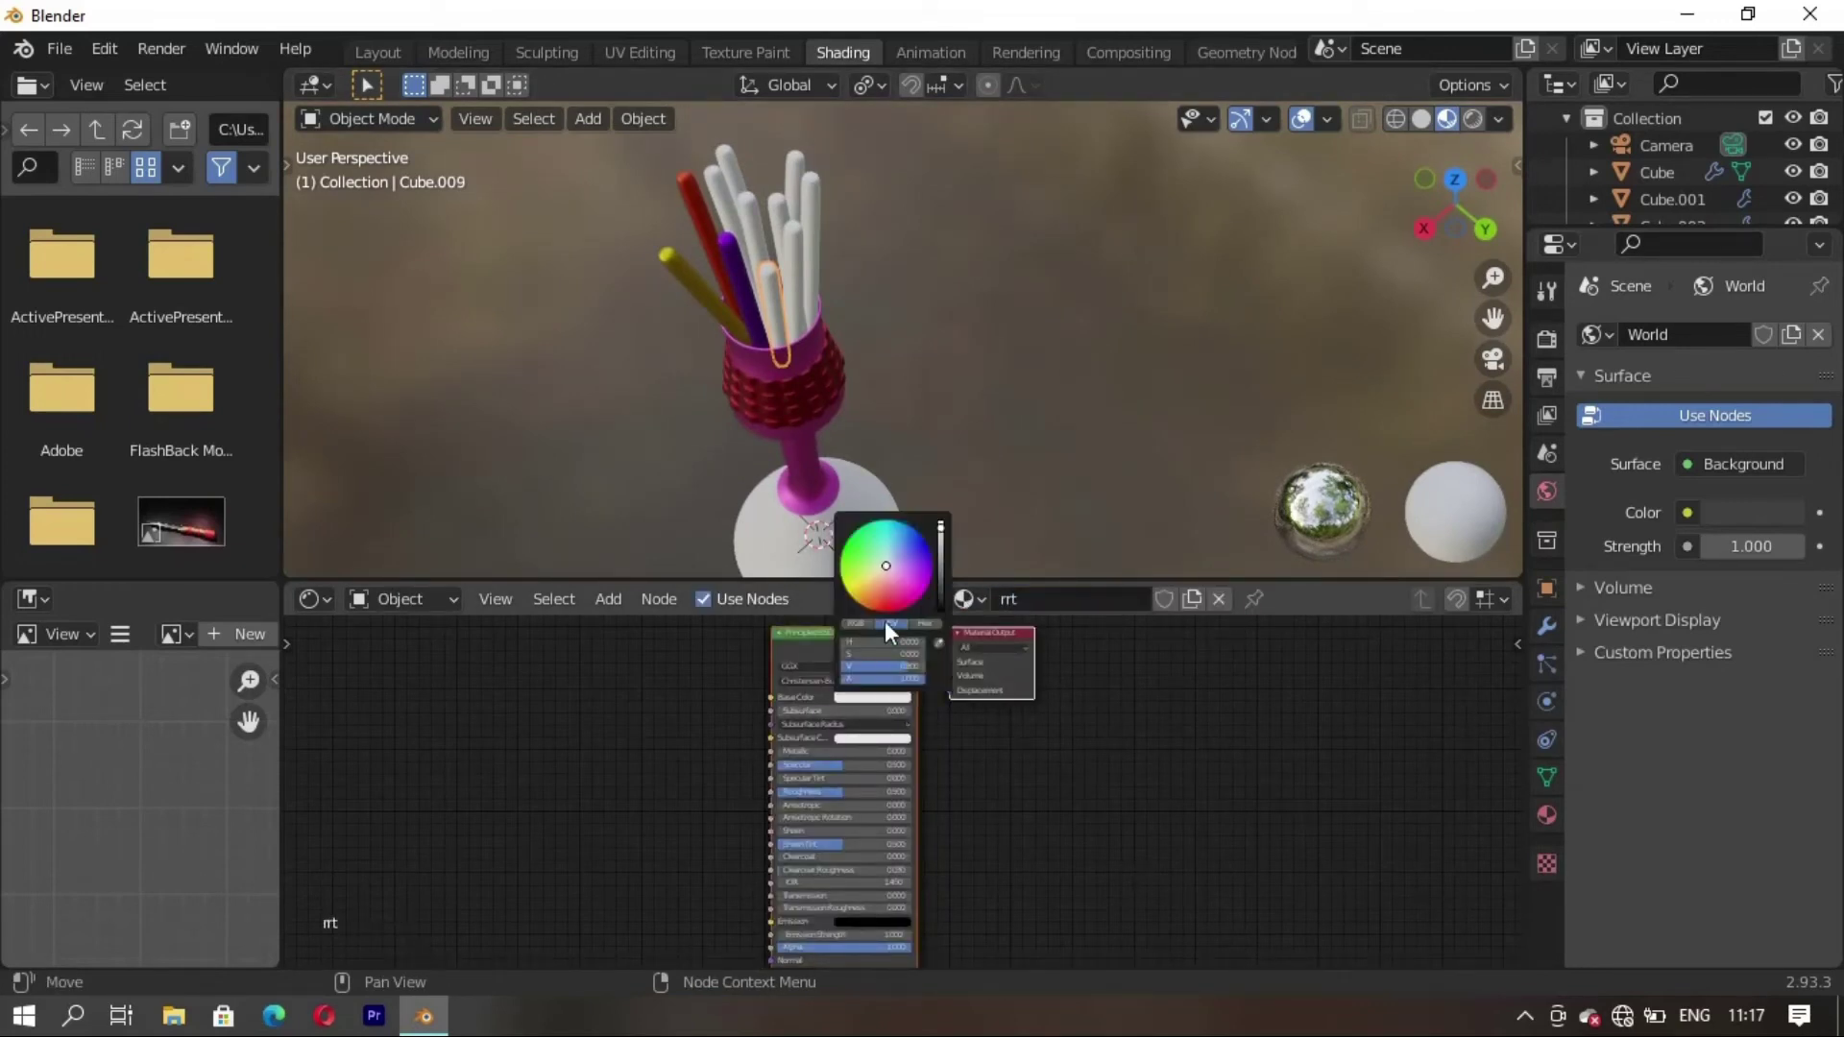
{"action": "left_click_drag", "start_coordinate": [884, 565], "coordinate": [885, 523]}
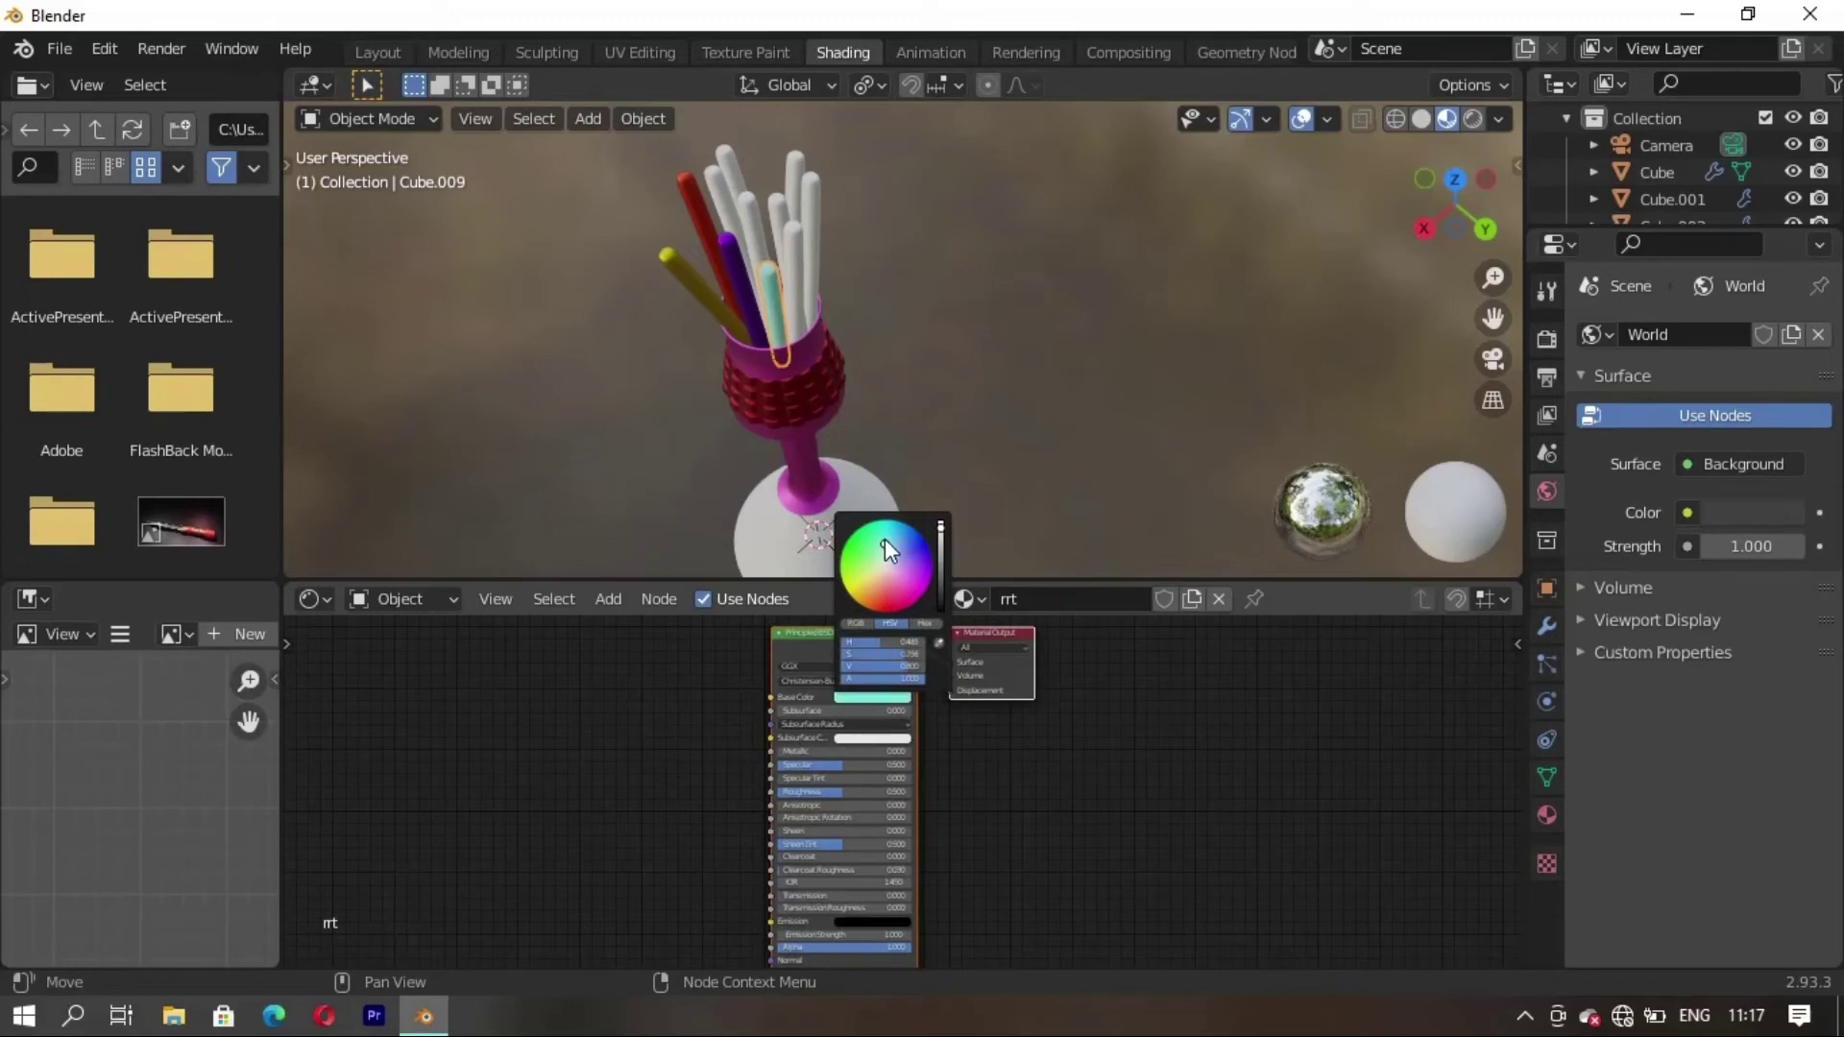
{"action": "left_click", "coordinate": [940, 569]}
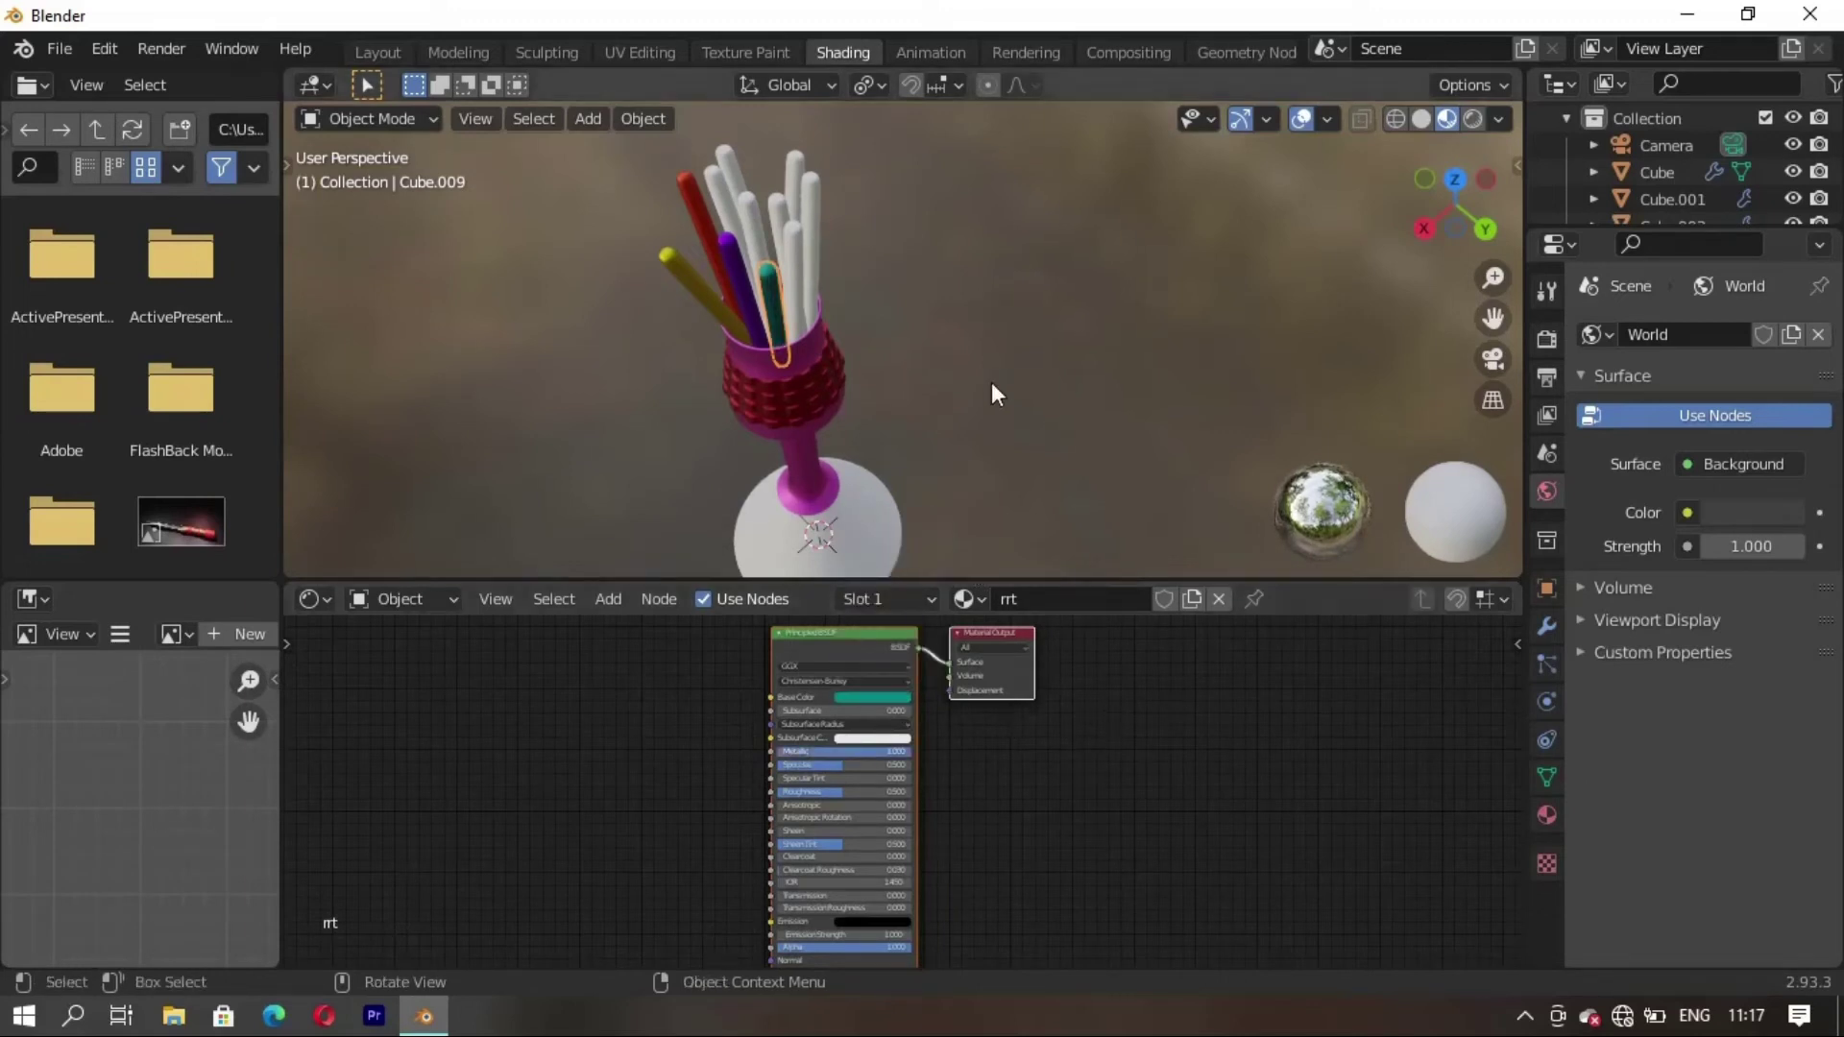
Give another rod a new cyan, fully metallic material named yyuu
{"action": "left_click", "coordinate": [792, 251]}
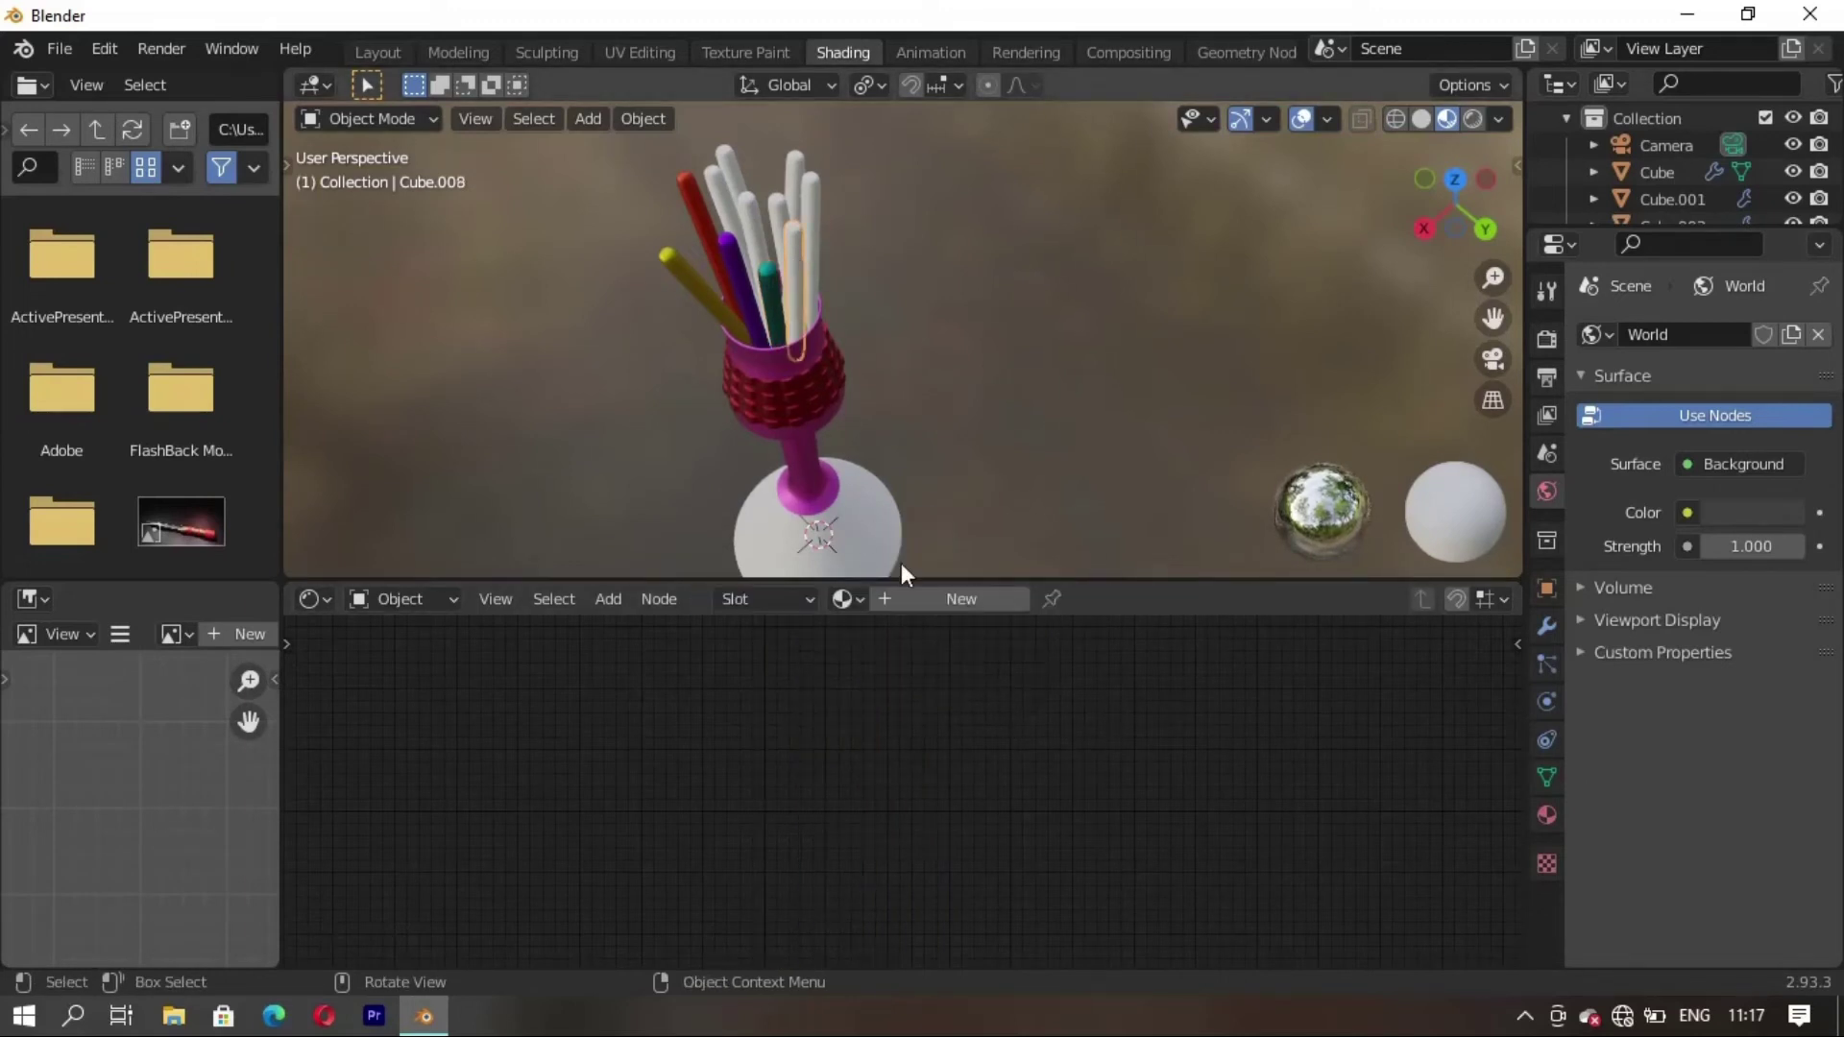
{"action": "left_click", "coordinate": [989, 599]}
{"action": "left_click", "coordinate": [1085, 600]}
{"action": "key", "text": "BackSpace"}
{"action": "type", "text": "yy"}
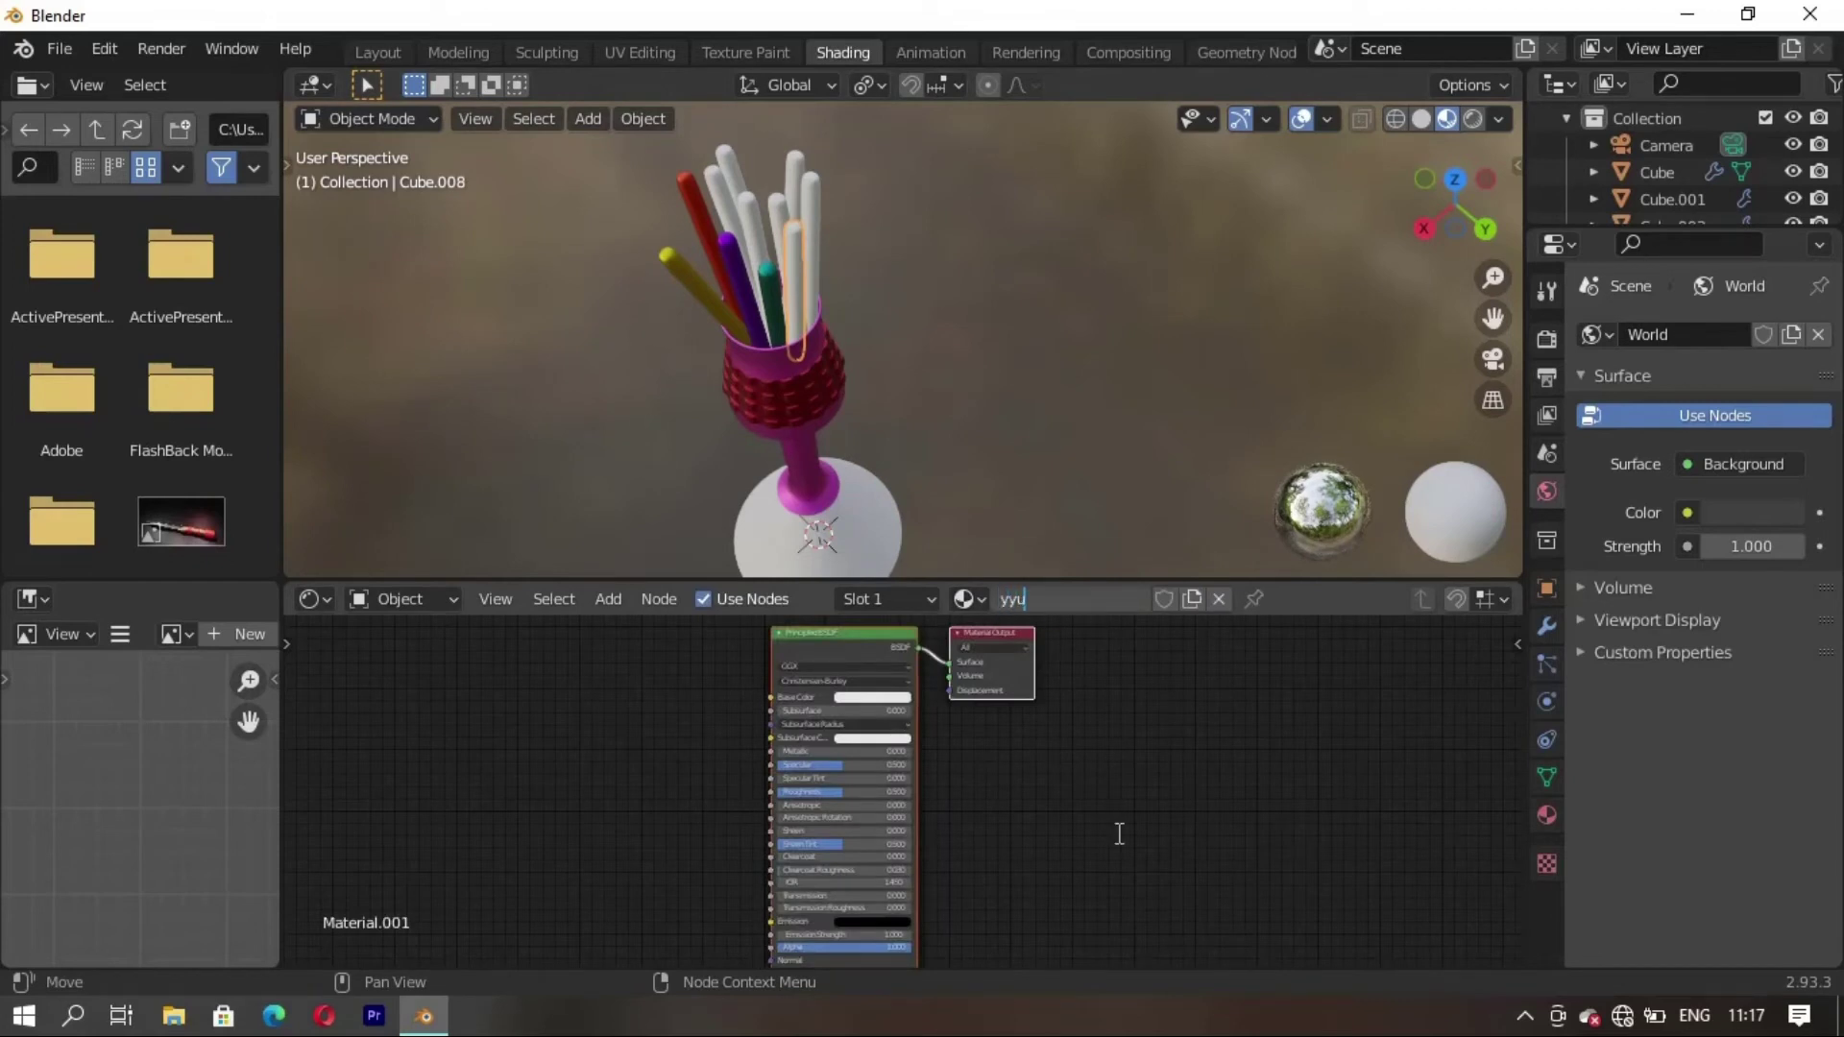
{"action": "type", "text": "u"}
{"action": "key", "text": "Return"}
{"action": "left_click", "coordinate": [868, 697]}
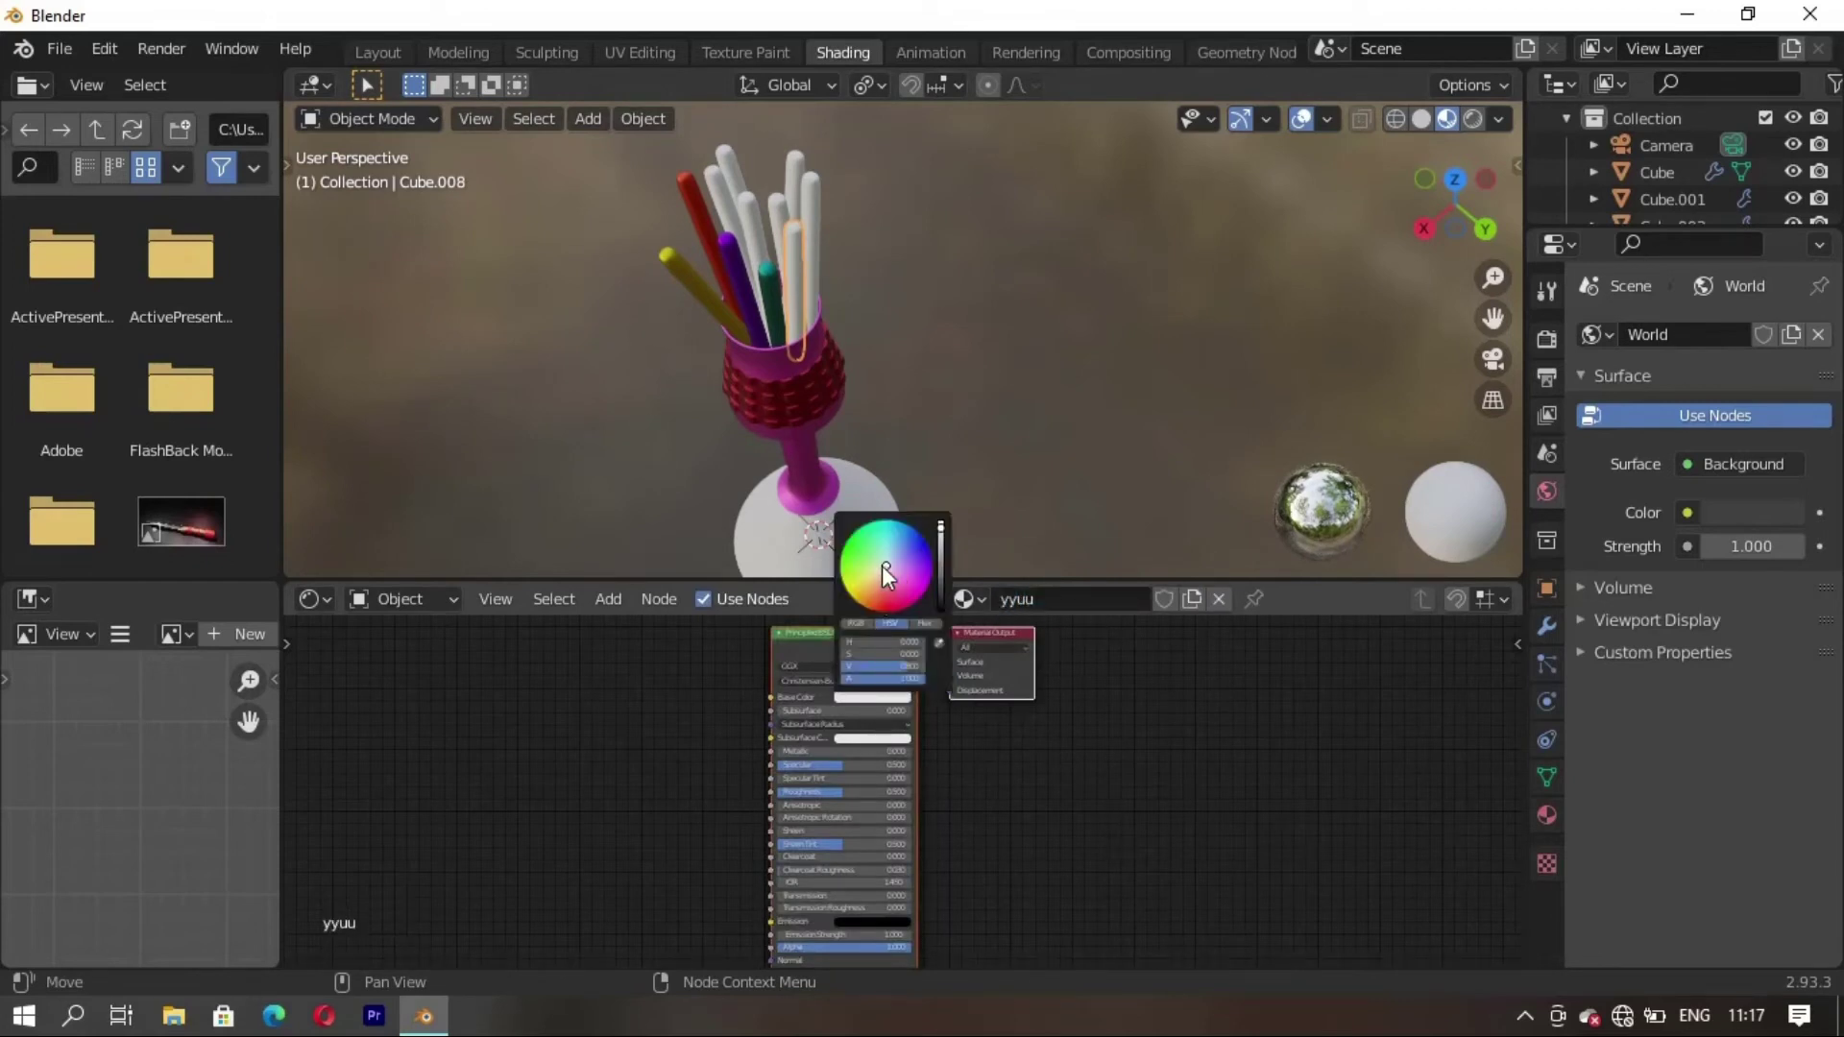
{"action": "left_click_drag", "start_coordinate": [889, 543], "coordinate": [909, 457]}
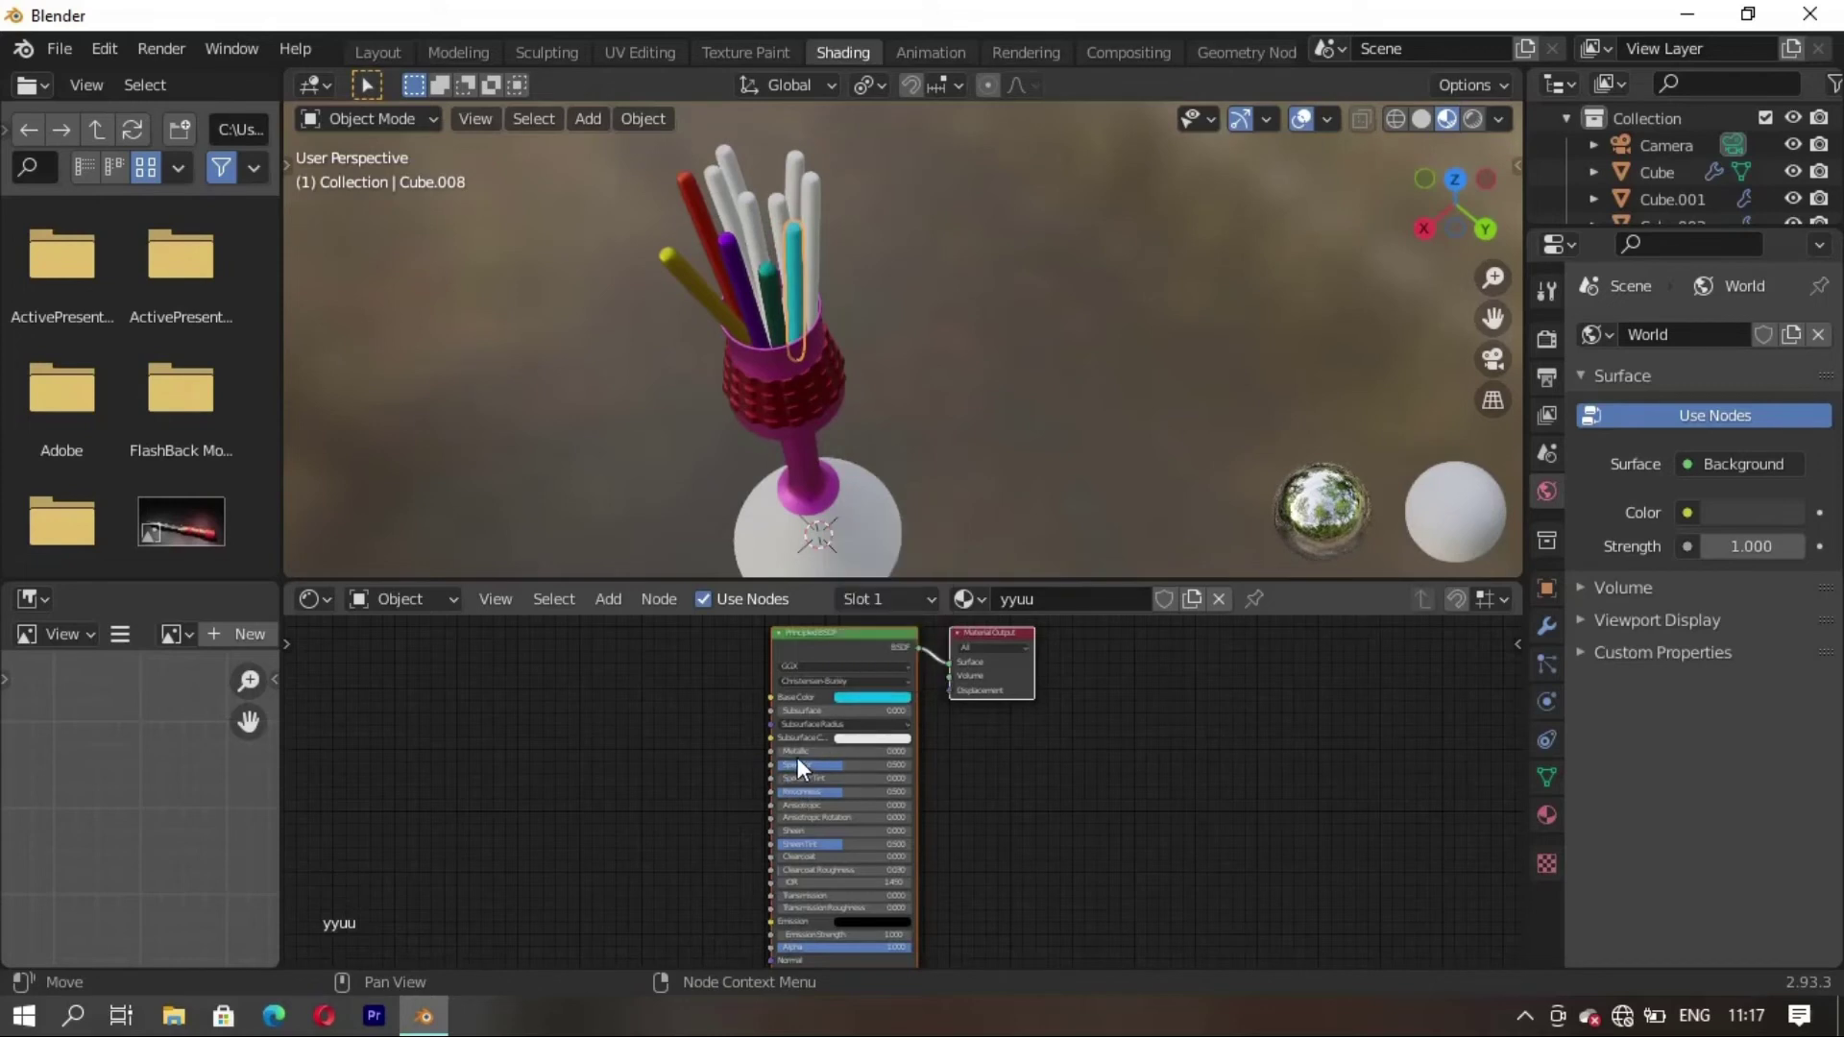
{"action": "left_click_drag", "start_coordinate": [790, 752], "coordinate": [854, 739]}
{"action": "middle_click_drag", "start_coordinate": [1050, 437], "coordinate": [768, 481]}
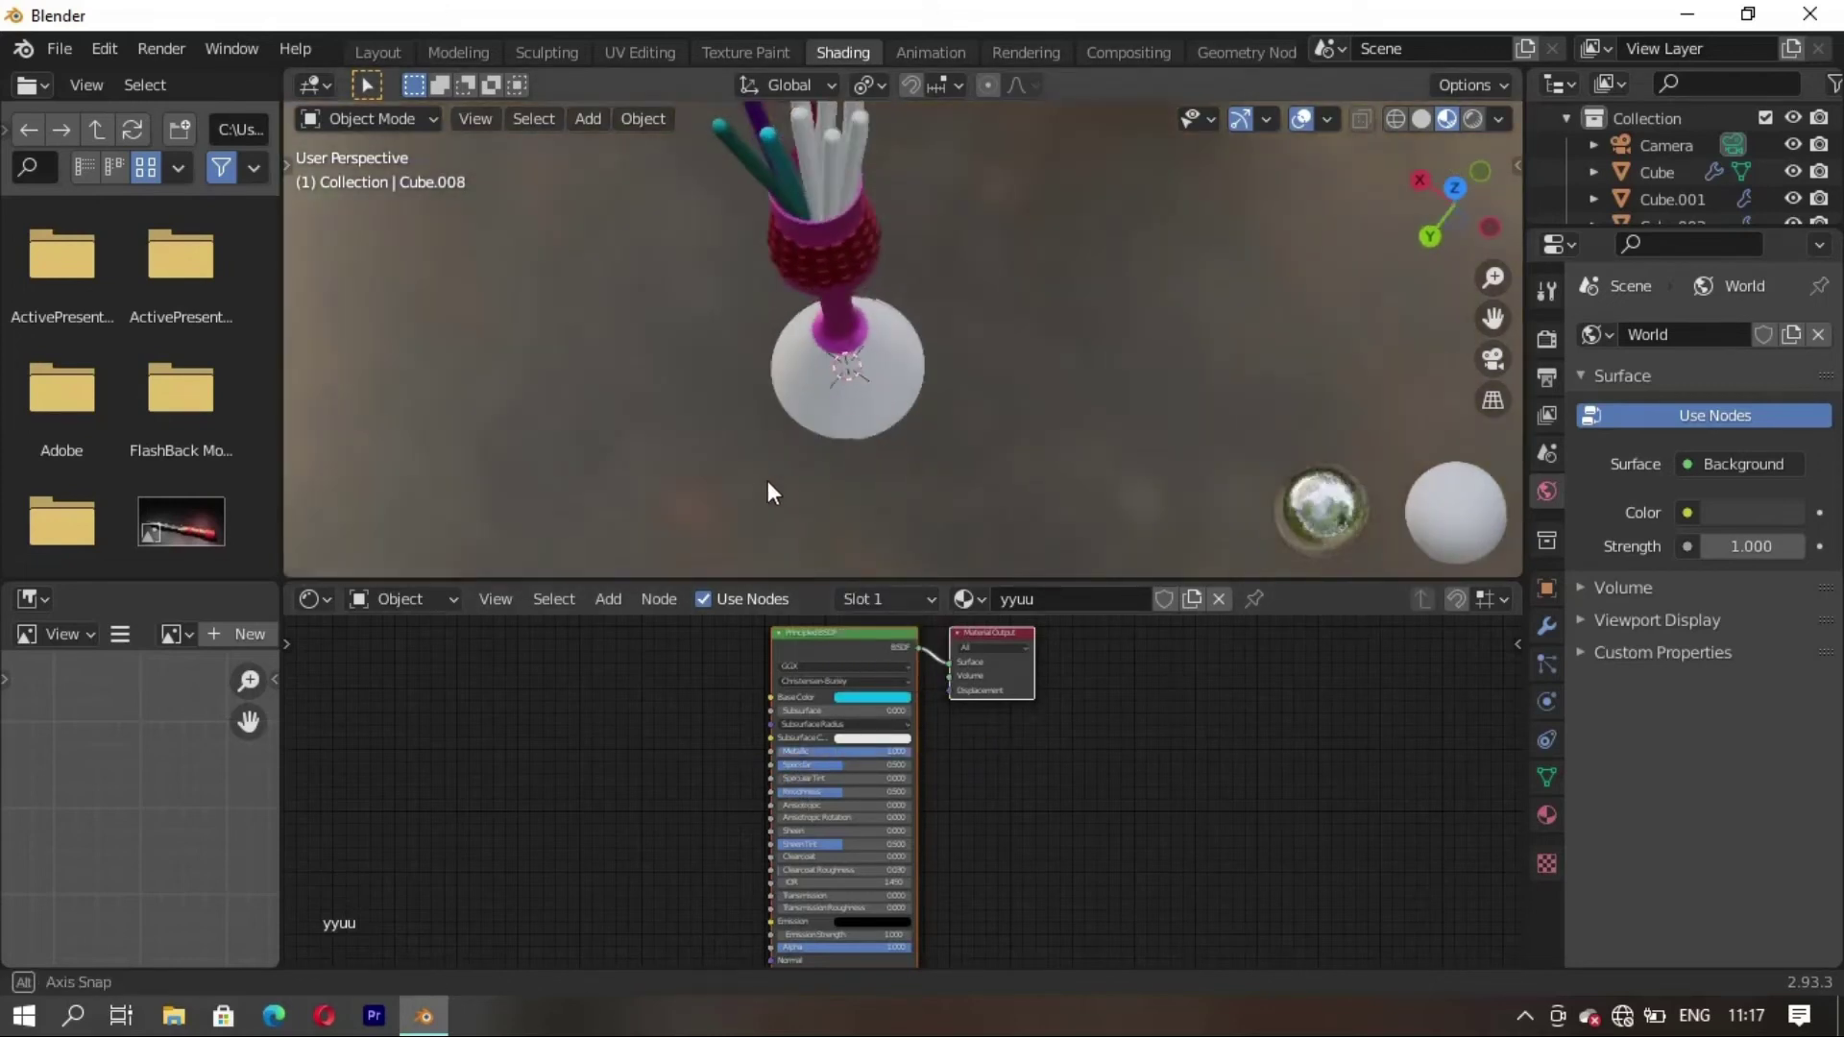
{"action": "mouse_move", "coordinate": [805, 370]}
{"action": "middle_mouse_down"}
{"action": "mouse_move", "coordinate": [841, 465]}
{"action": "mouse_move", "coordinate": [773, 437]}
{"action": "mouse_move", "coordinate": [863, 312]}
{"action": "middle_mouse_up"}
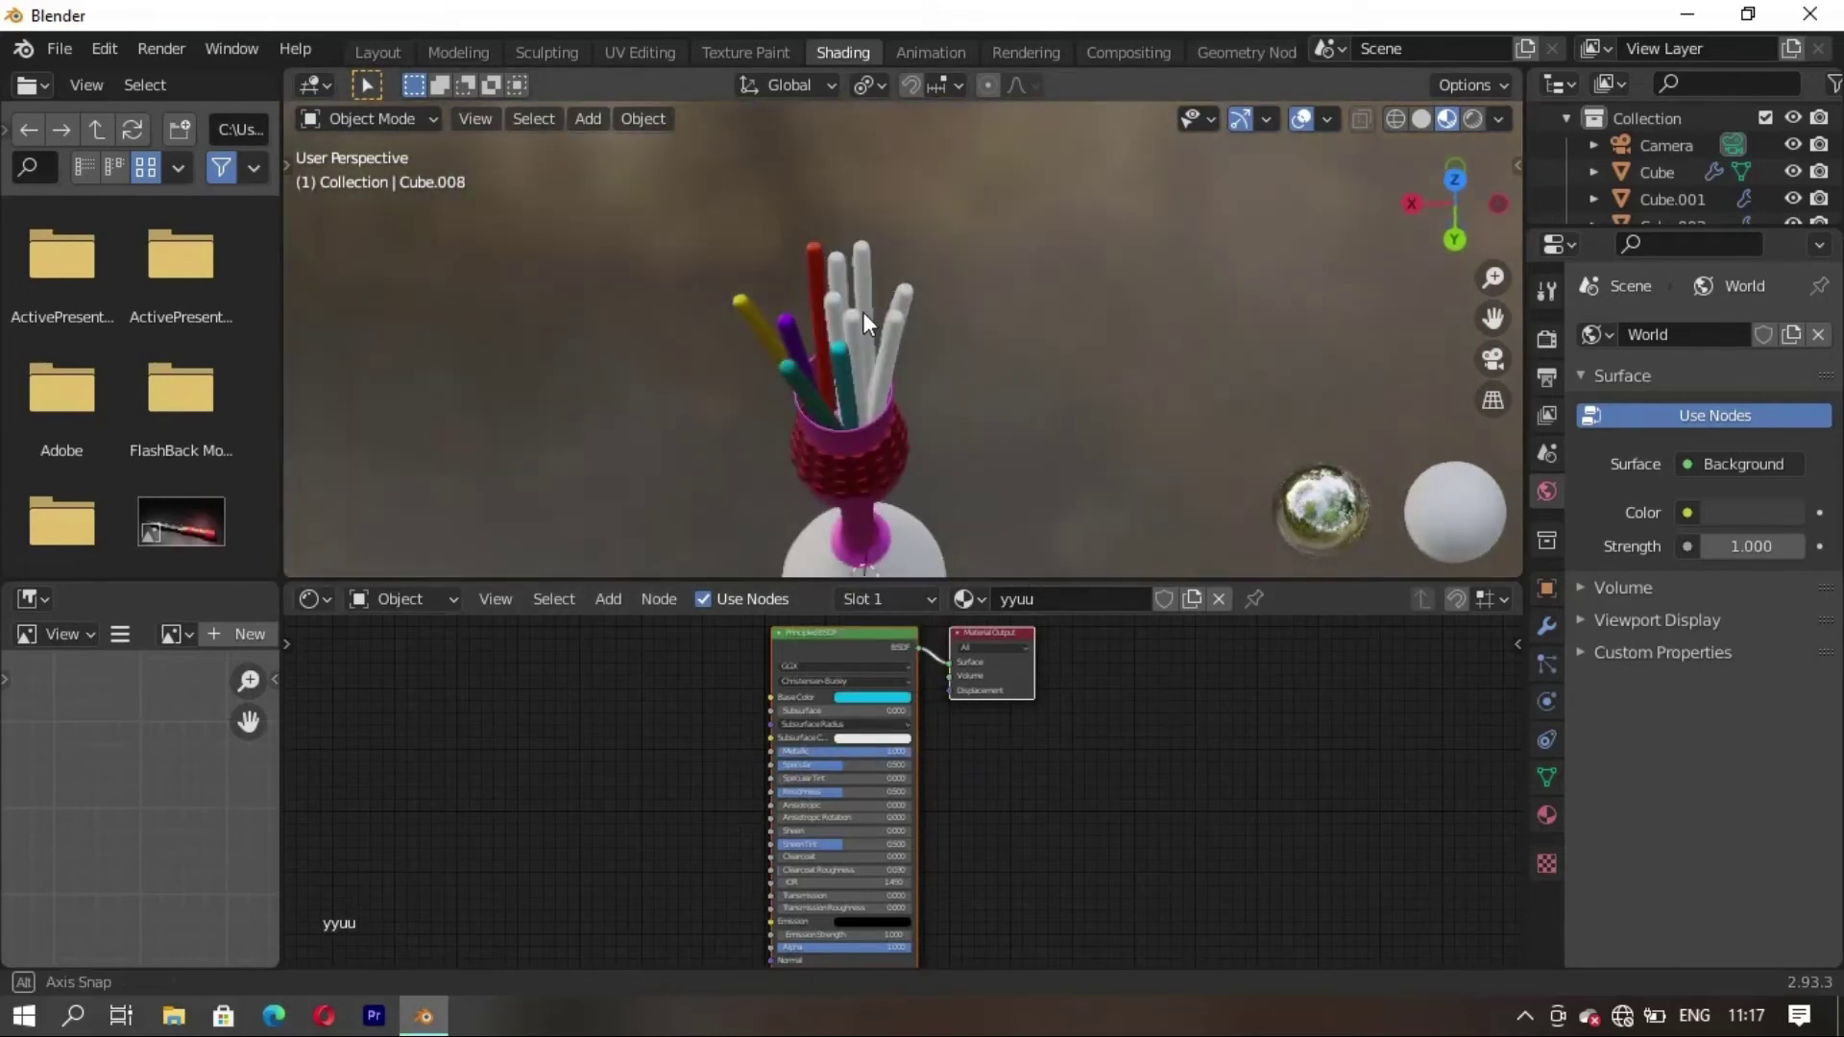
Give a white pencil a new dark blue material named sssdd
{"action": "left_click", "coordinate": [848, 321]}
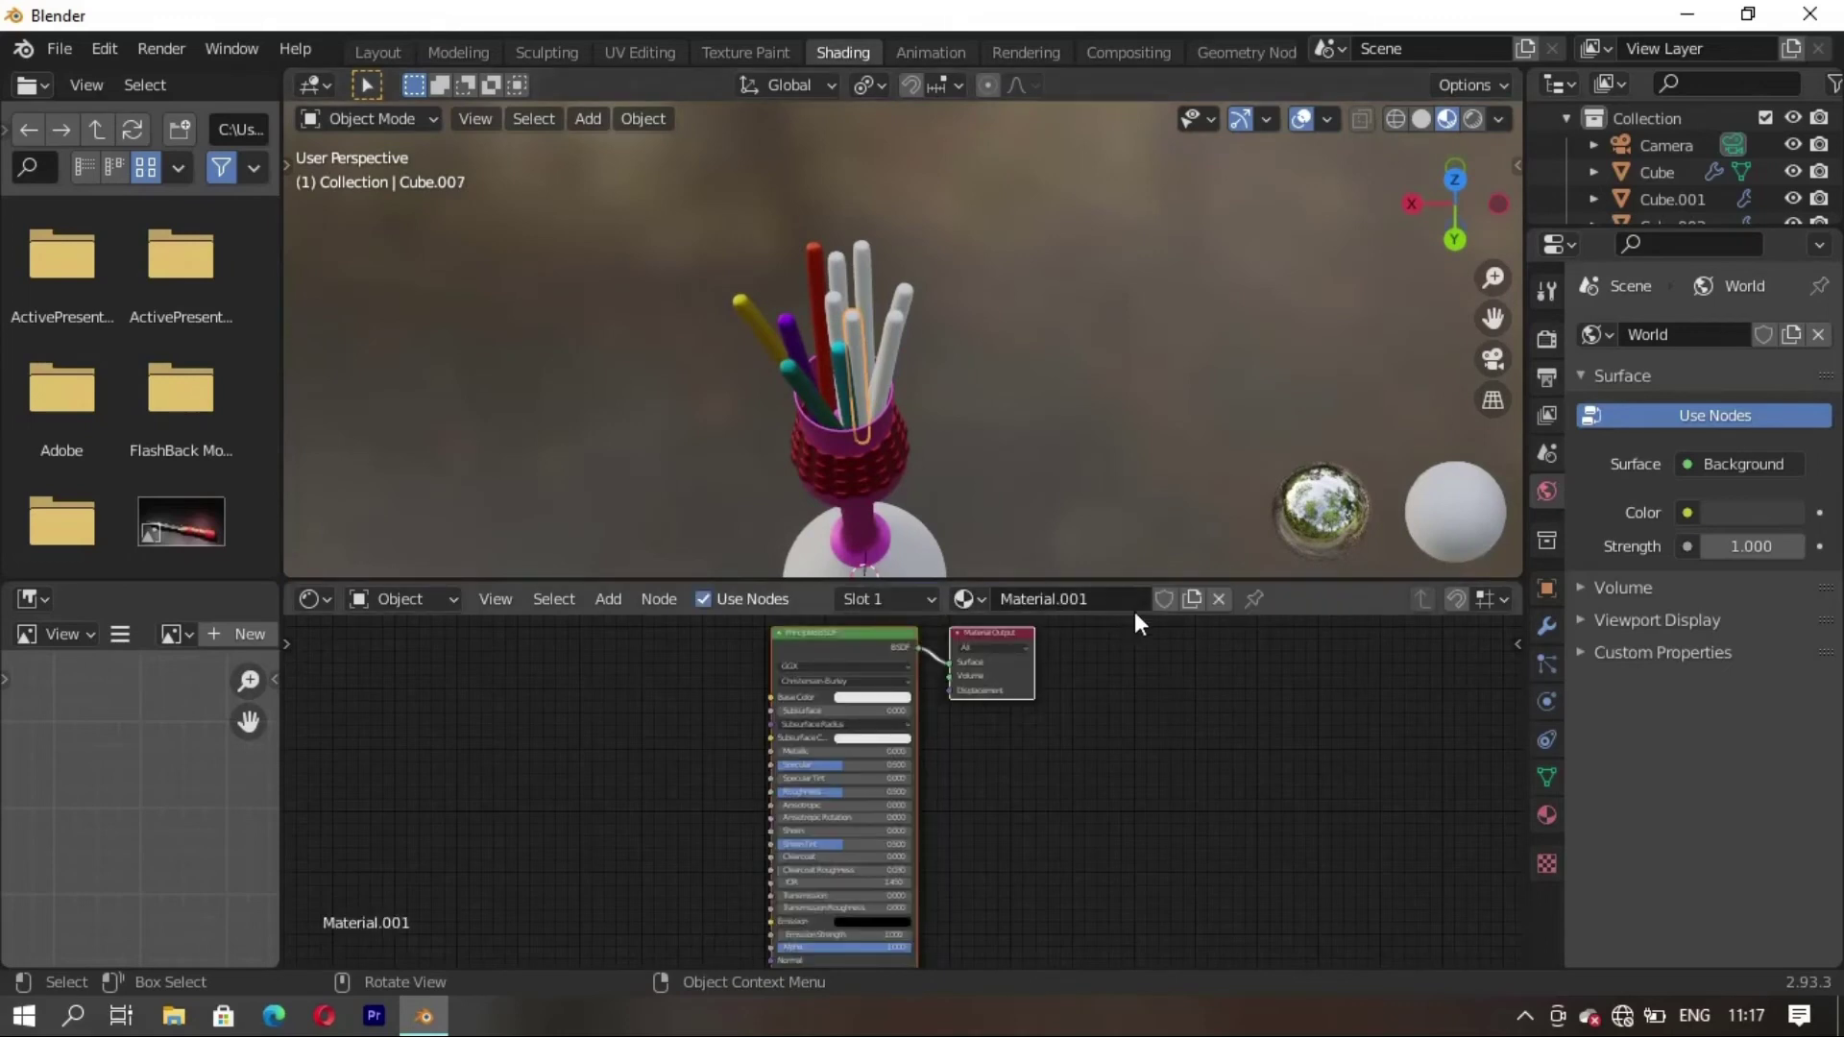
{"action": "key", "text": "ctrl+a"}
{"action": "key", "text": "BackSpace"}
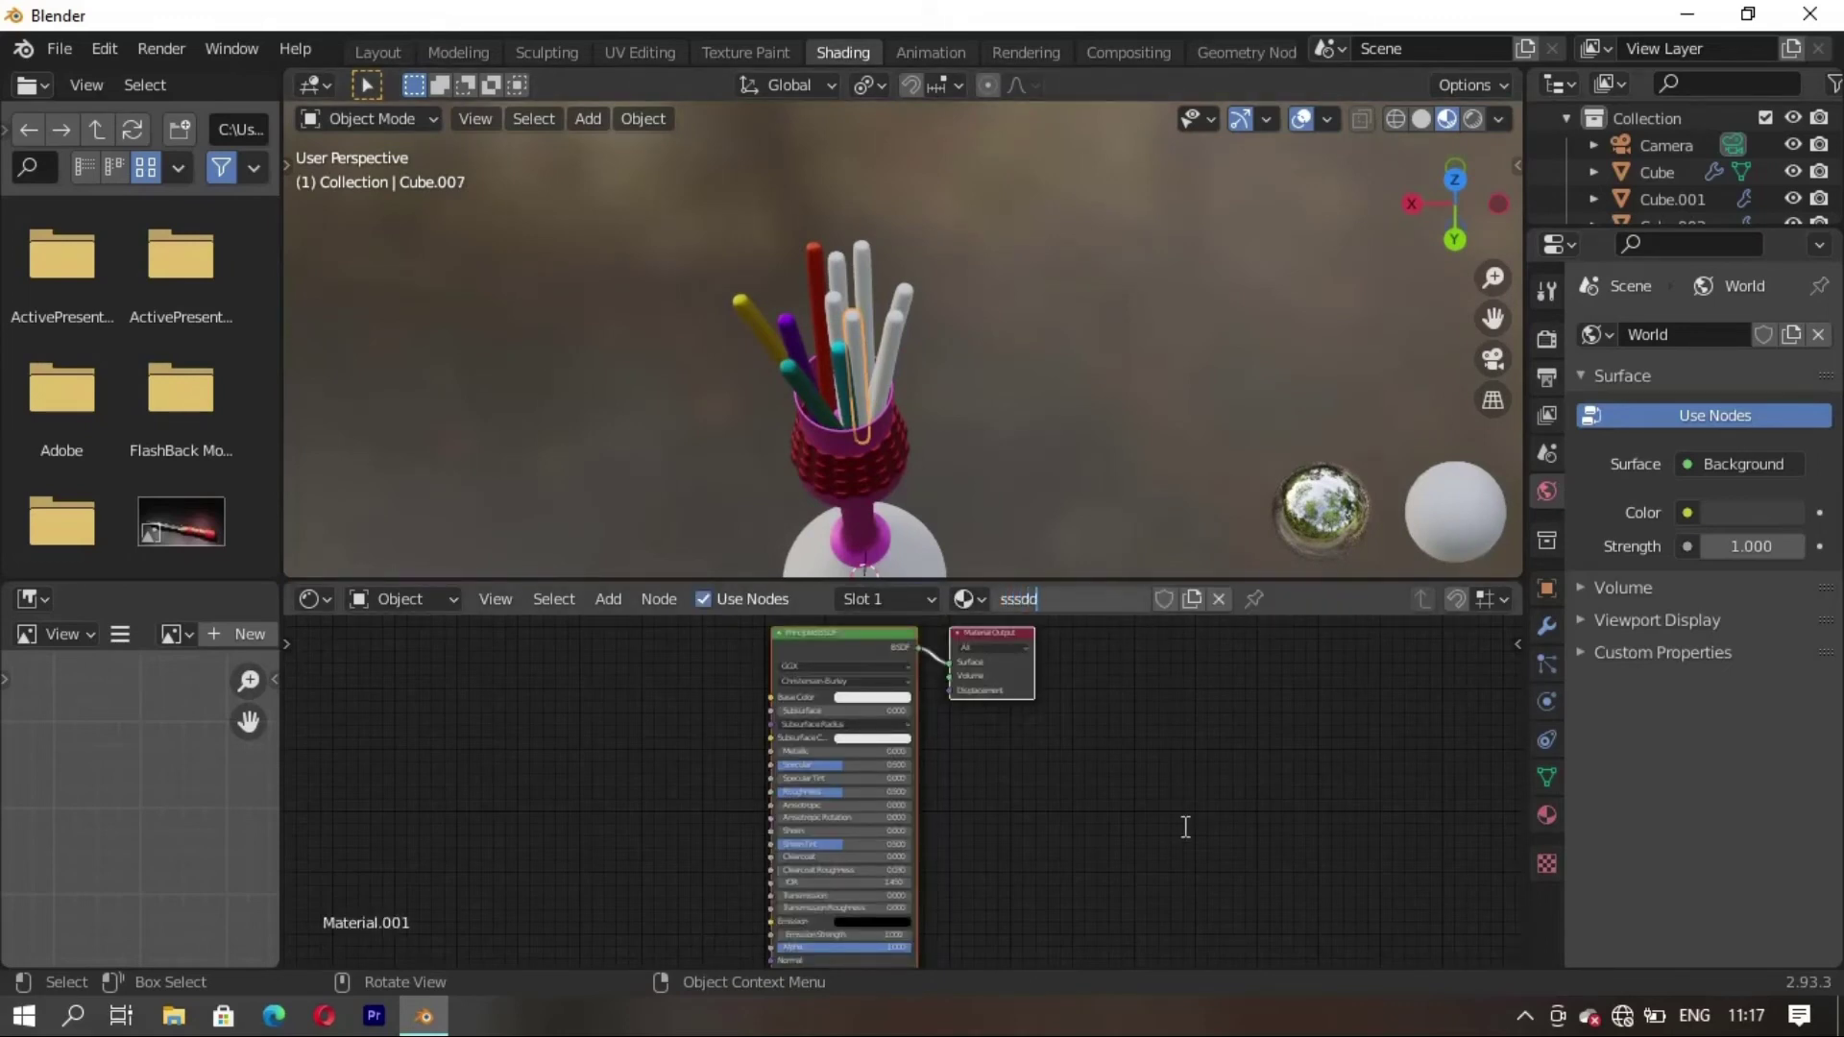
{"action": "key", "text": "Return"}
{"action": "left_click", "coordinate": [865, 696]}
{"action": "left_click_drag", "start_coordinate": [888, 564], "coordinate": [918, 521]}
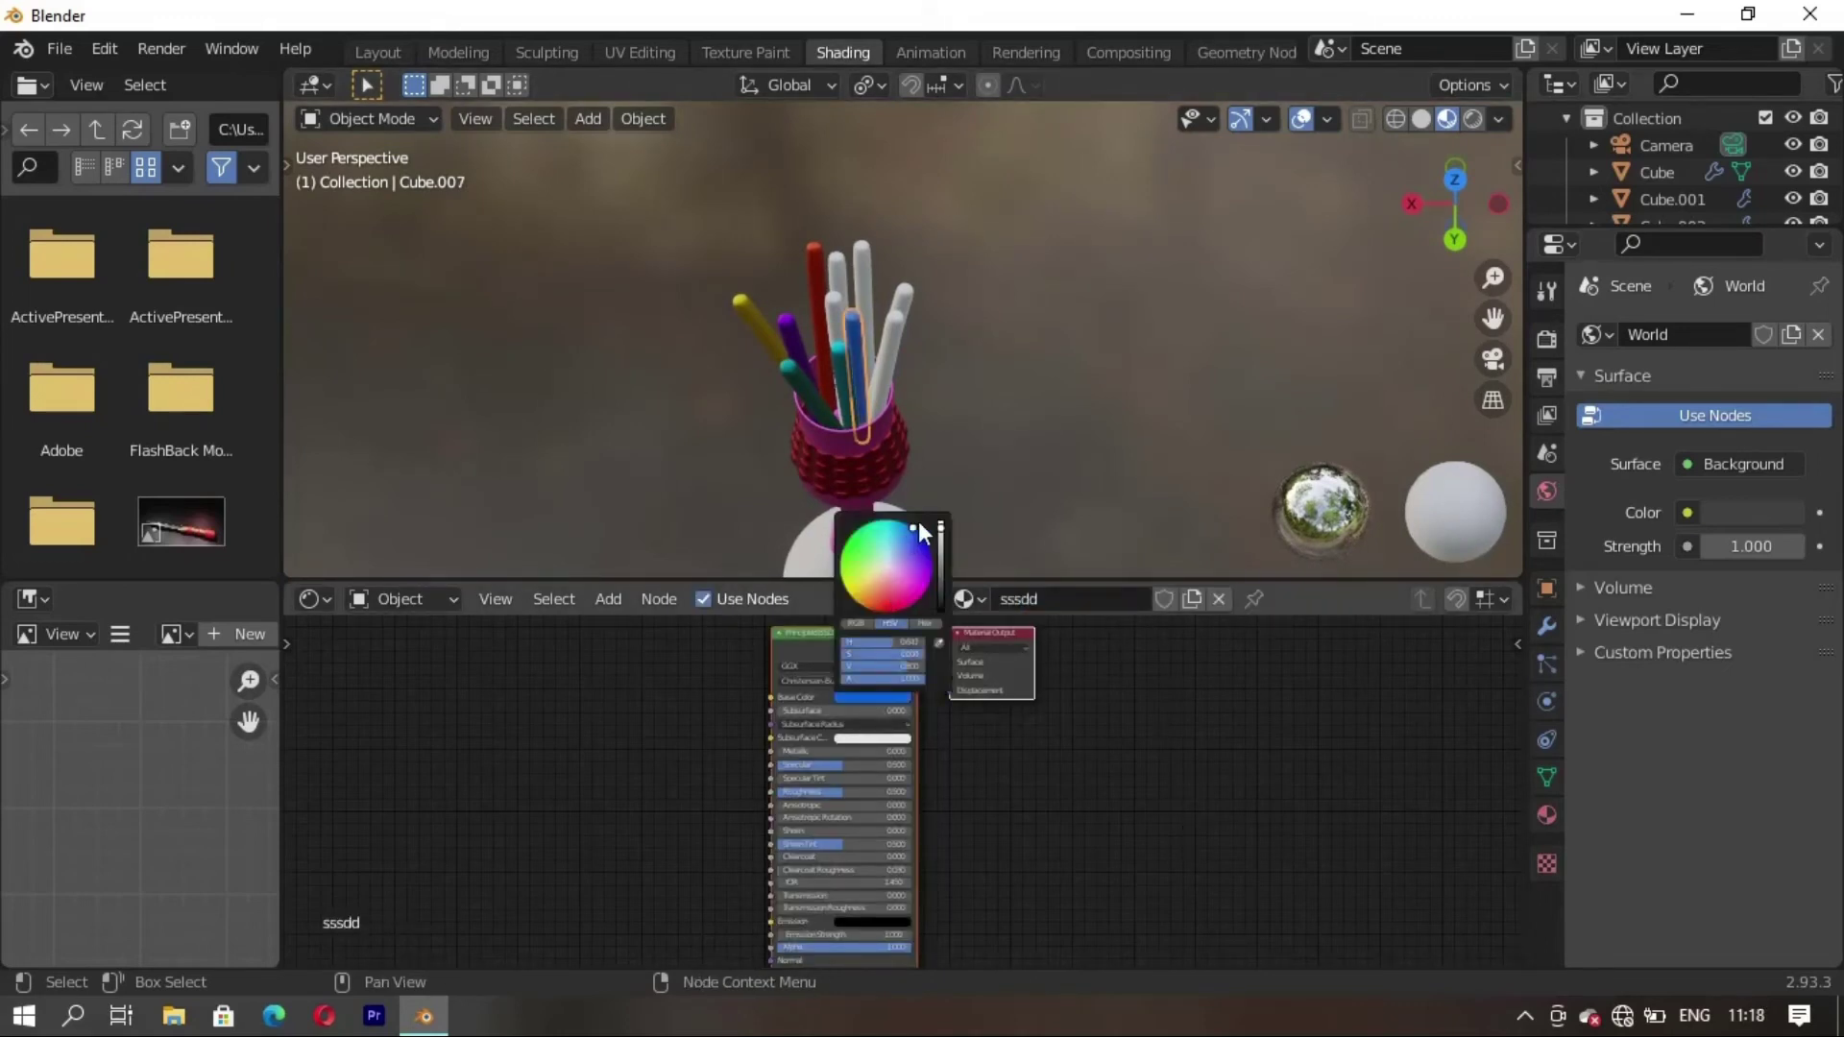
{"action": "left_click", "coordinate": [941, 567]}
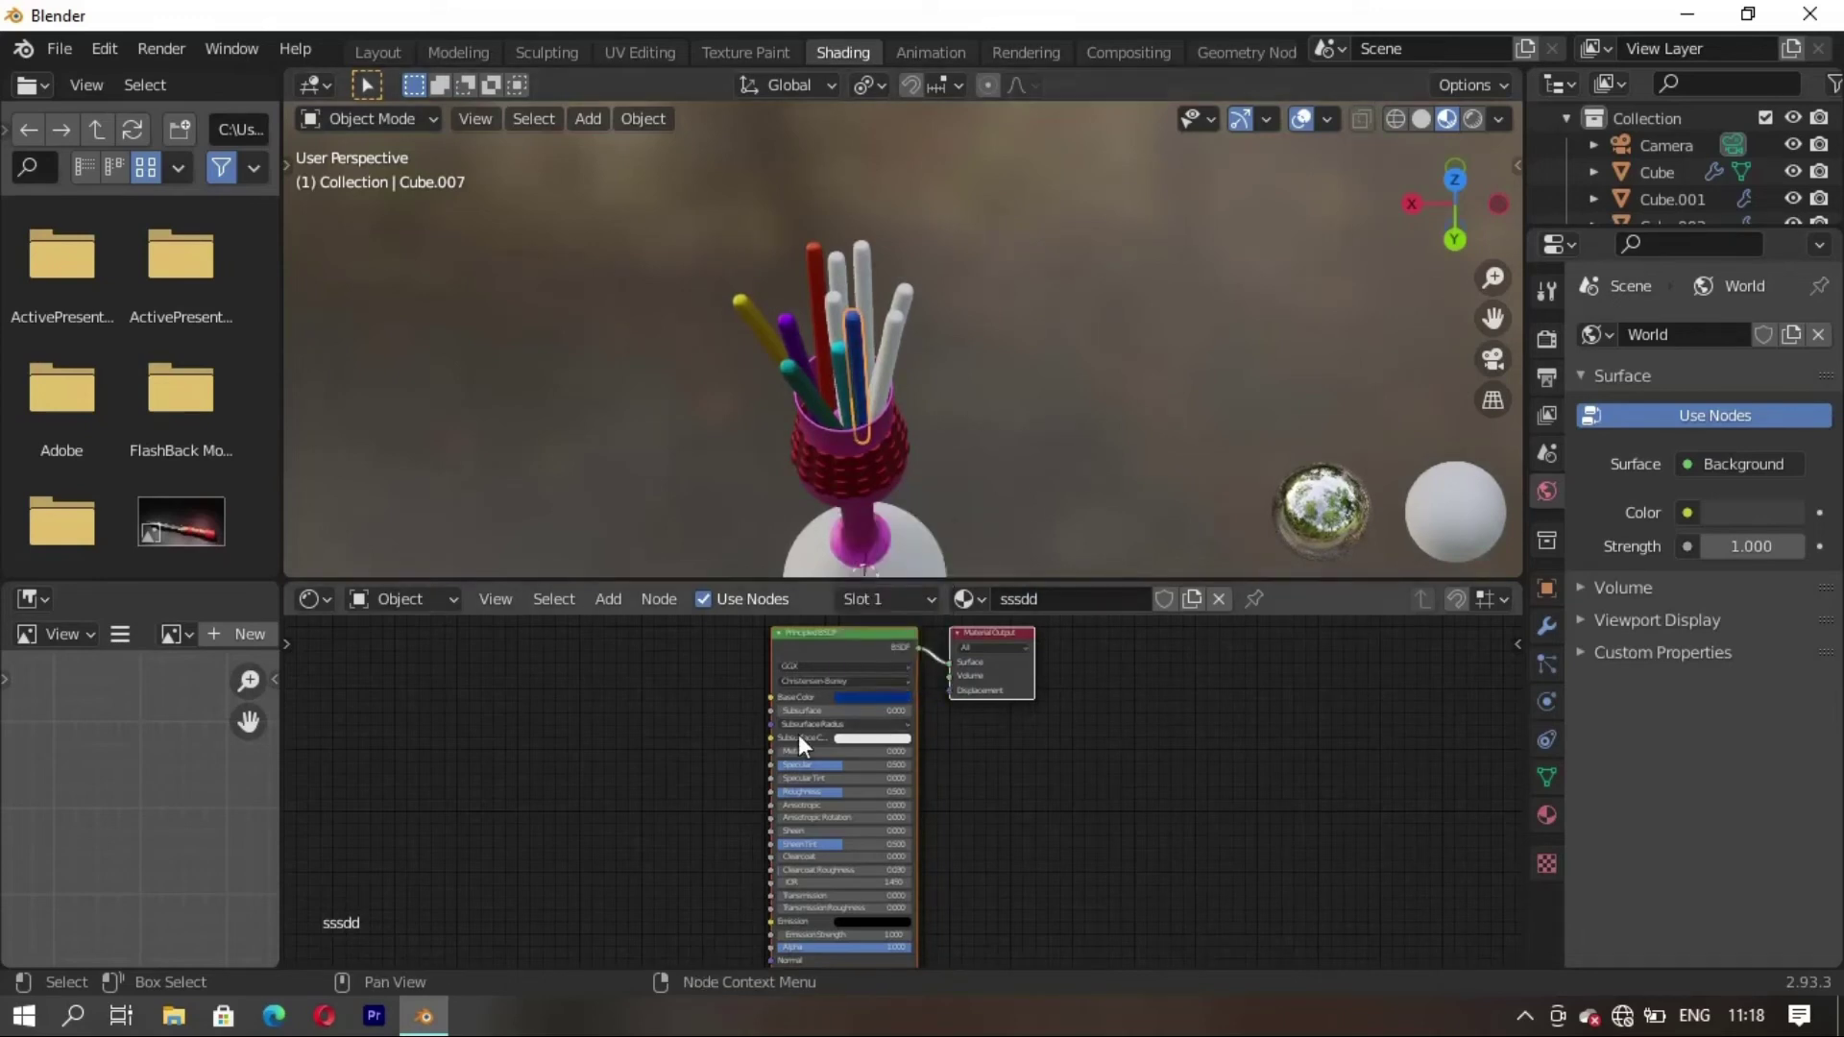
{"action": "left_click", "coordinate": [891, 697]}
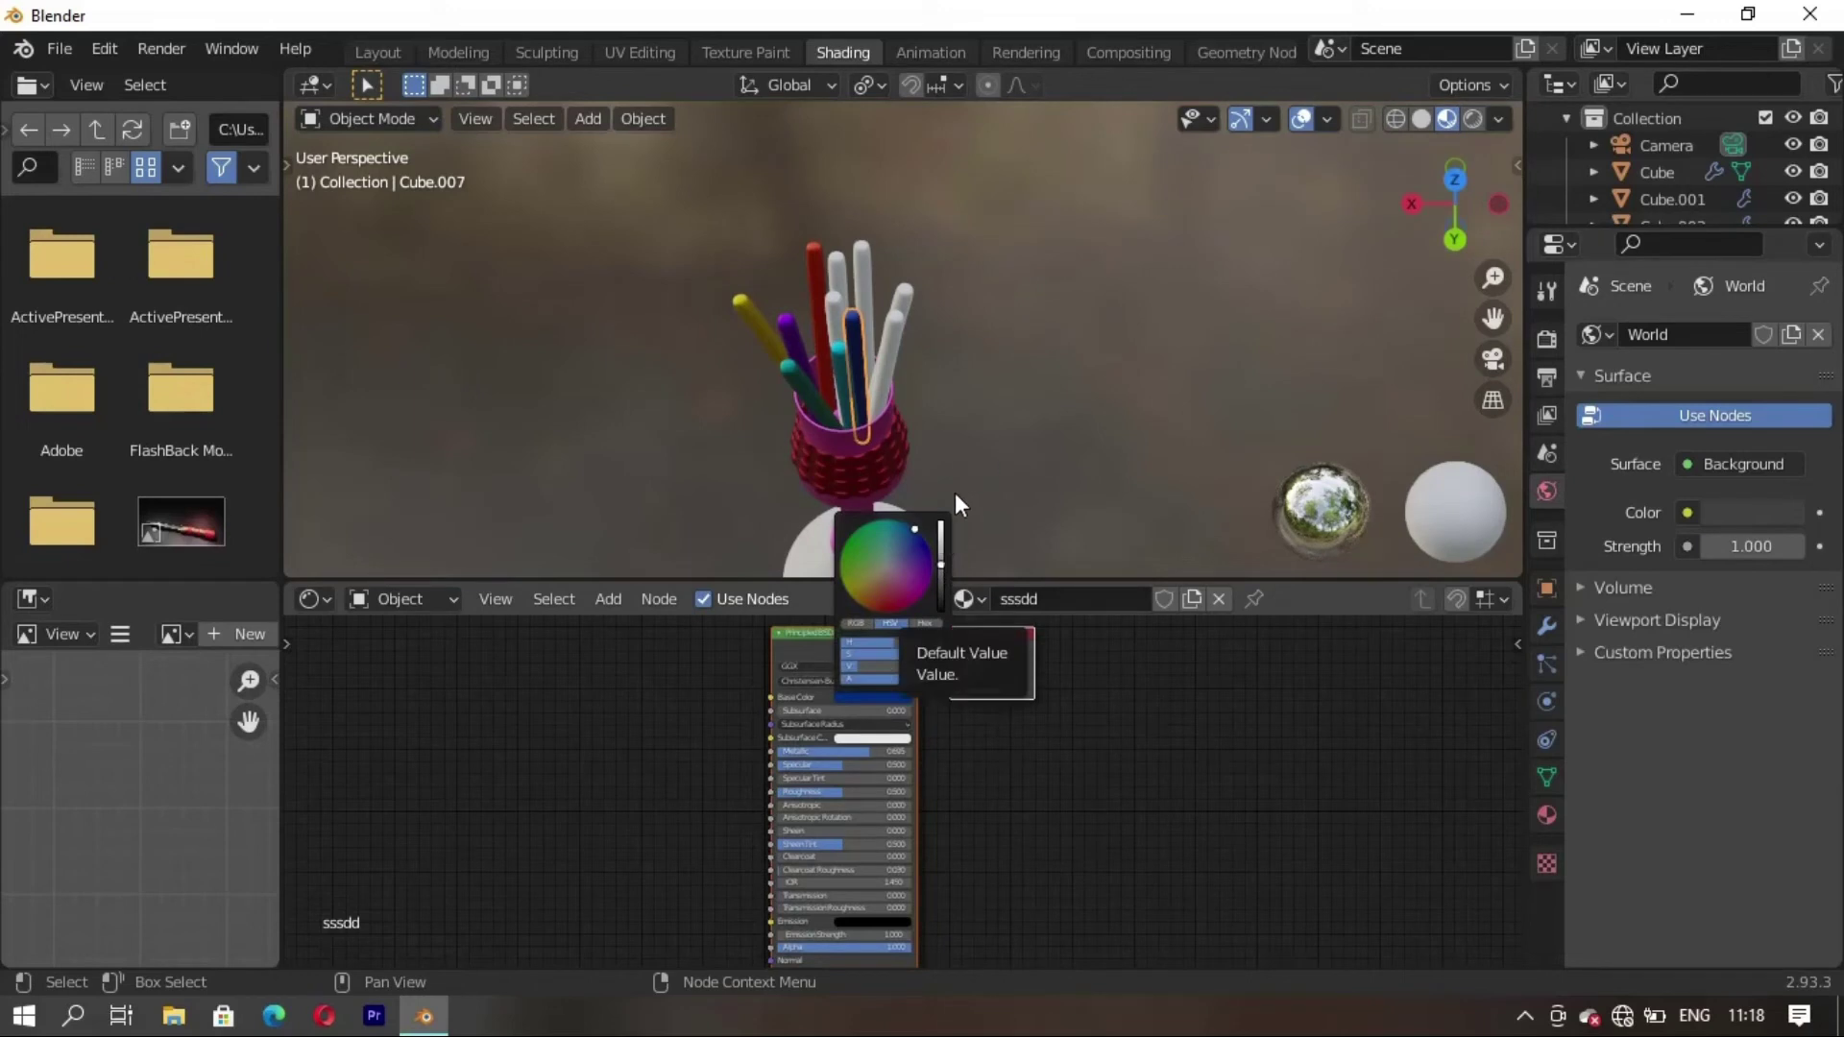
{"action": "left_click", "coordinate": [908, 501]}
{"action": "middle_click_drag", "start_coordinate": [953, 564], "coordinate": [788, 257]}
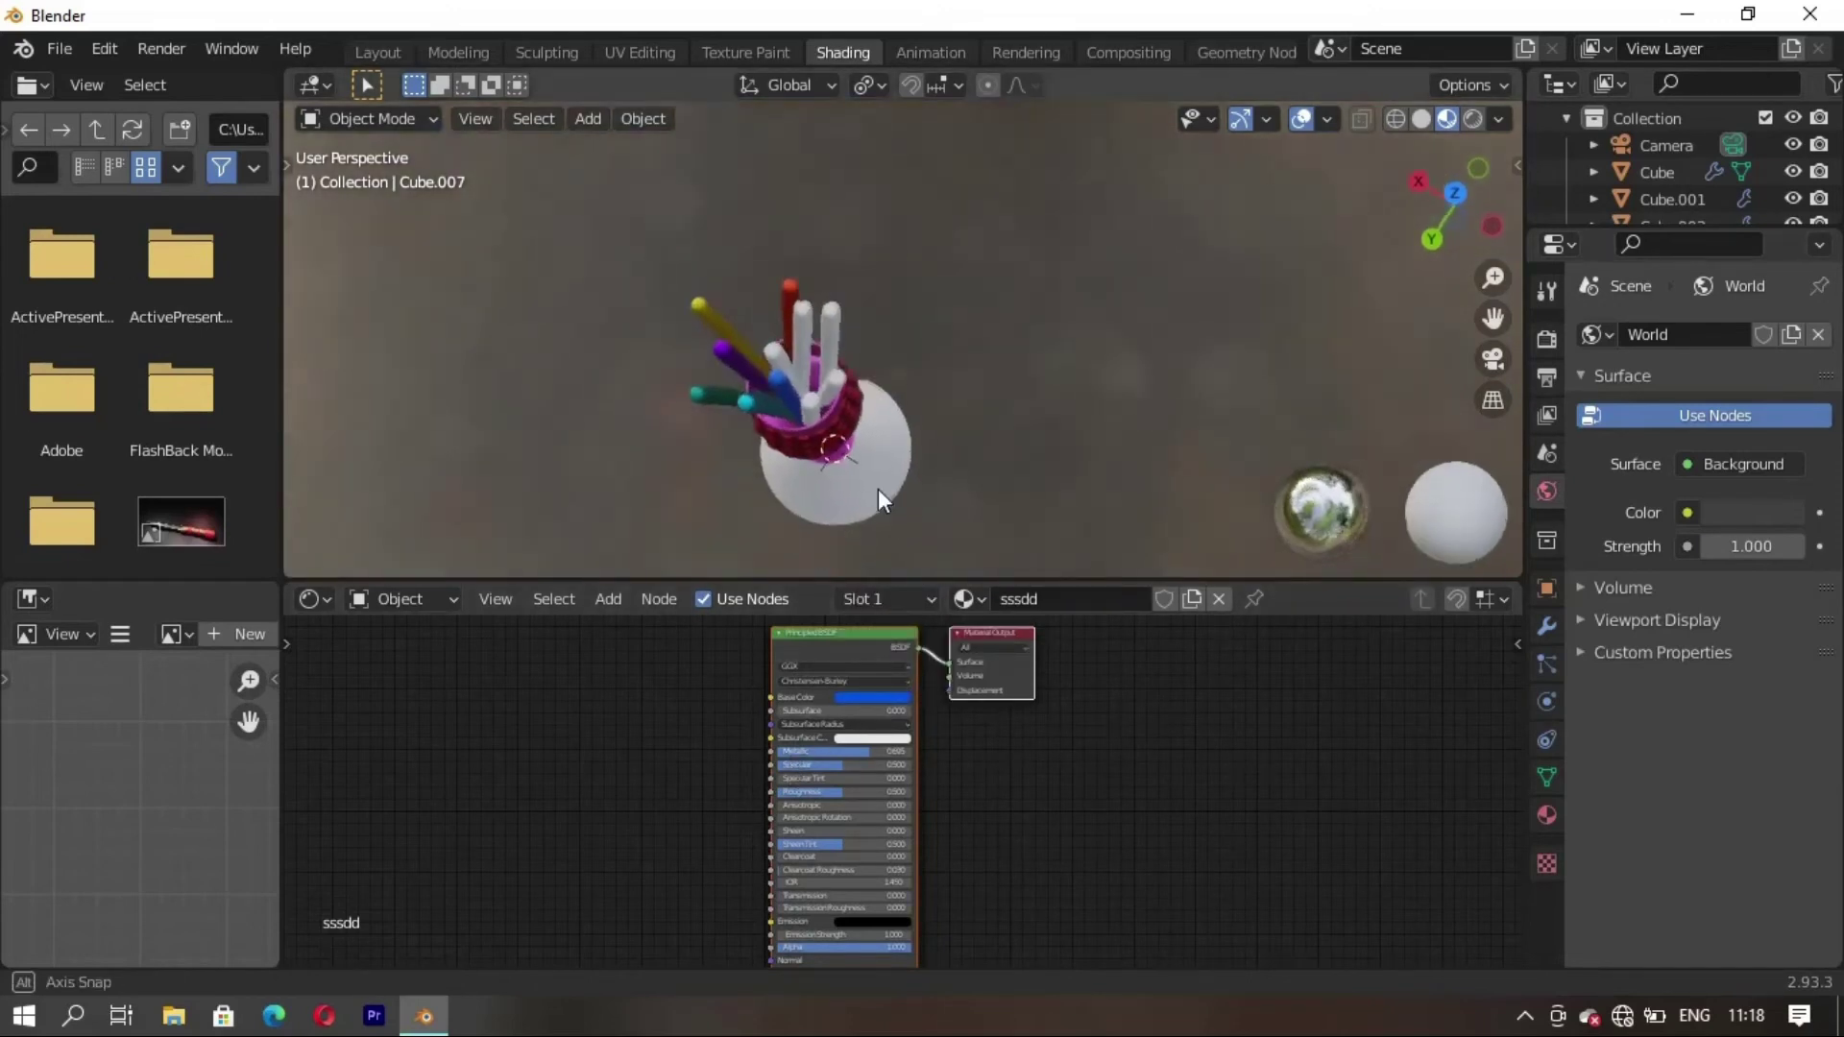
{"action": "left_click", "coordinate": [788, 258]}
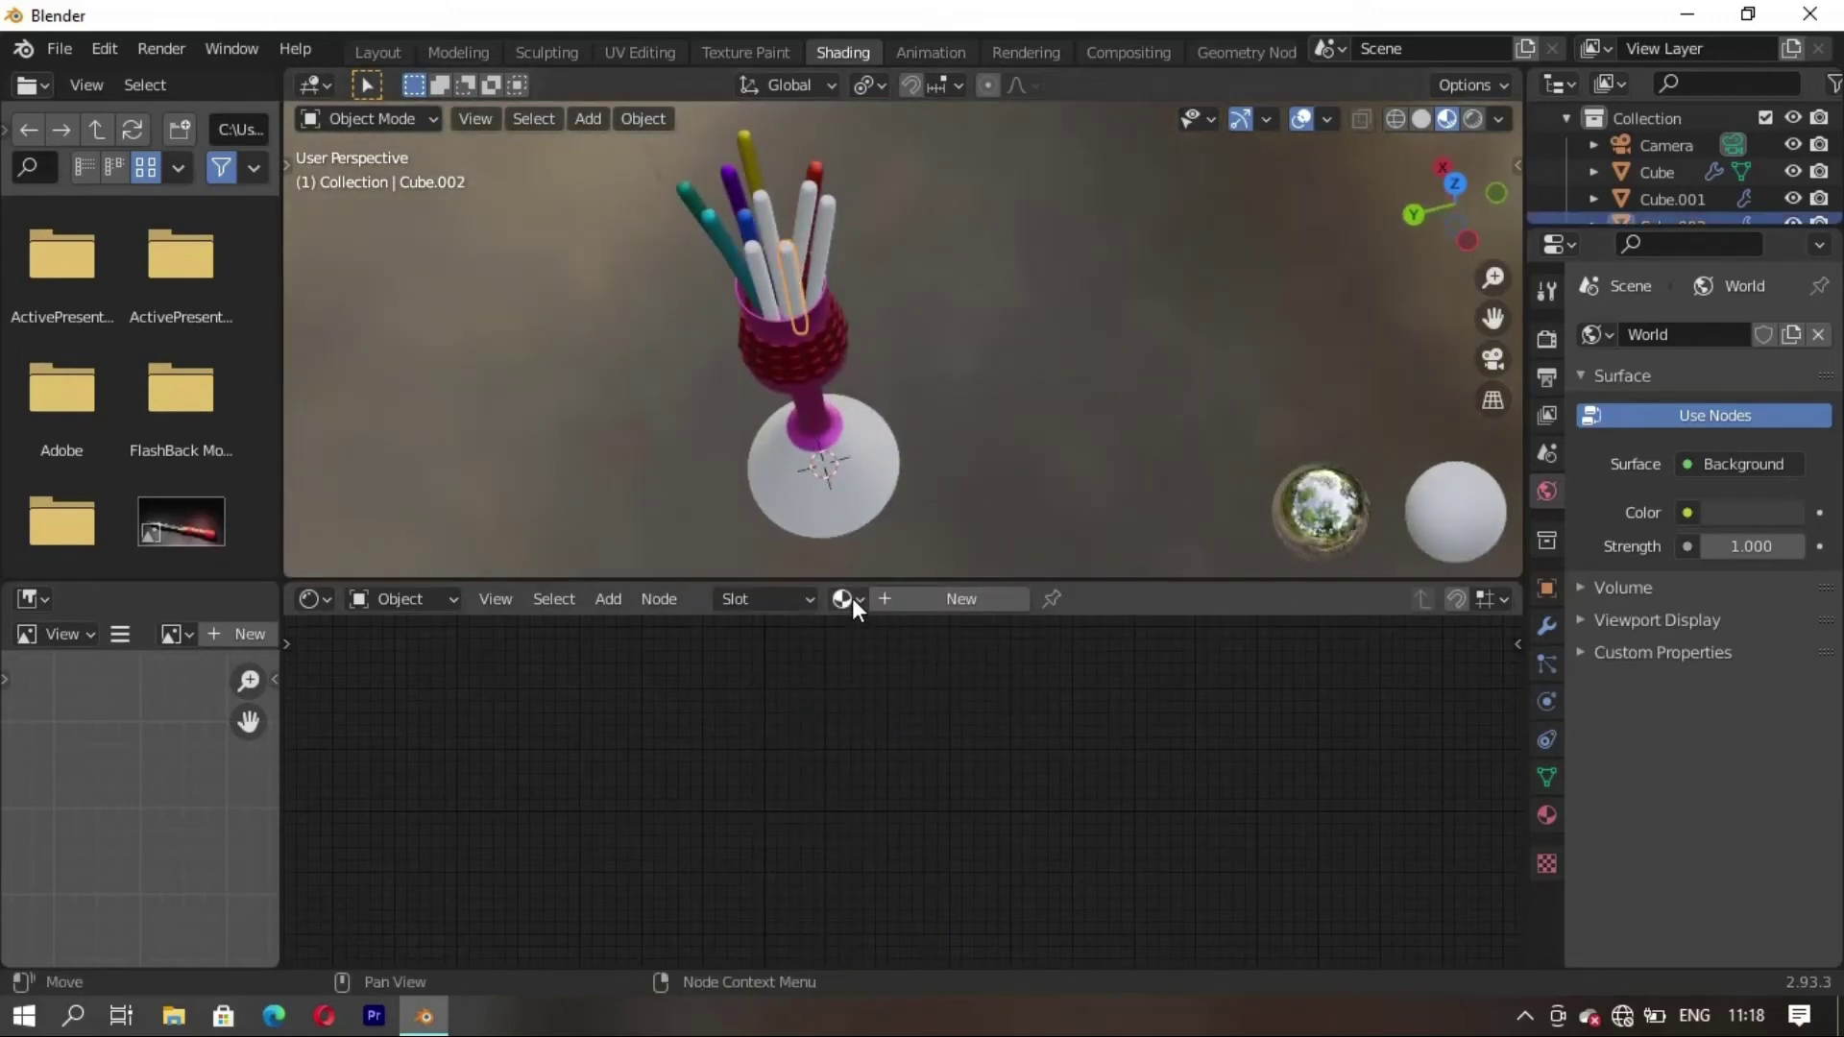
Assign the existing eer material to two white pens and kkl to a third
{"action": "left_click", "coordinate": [843, 598]}
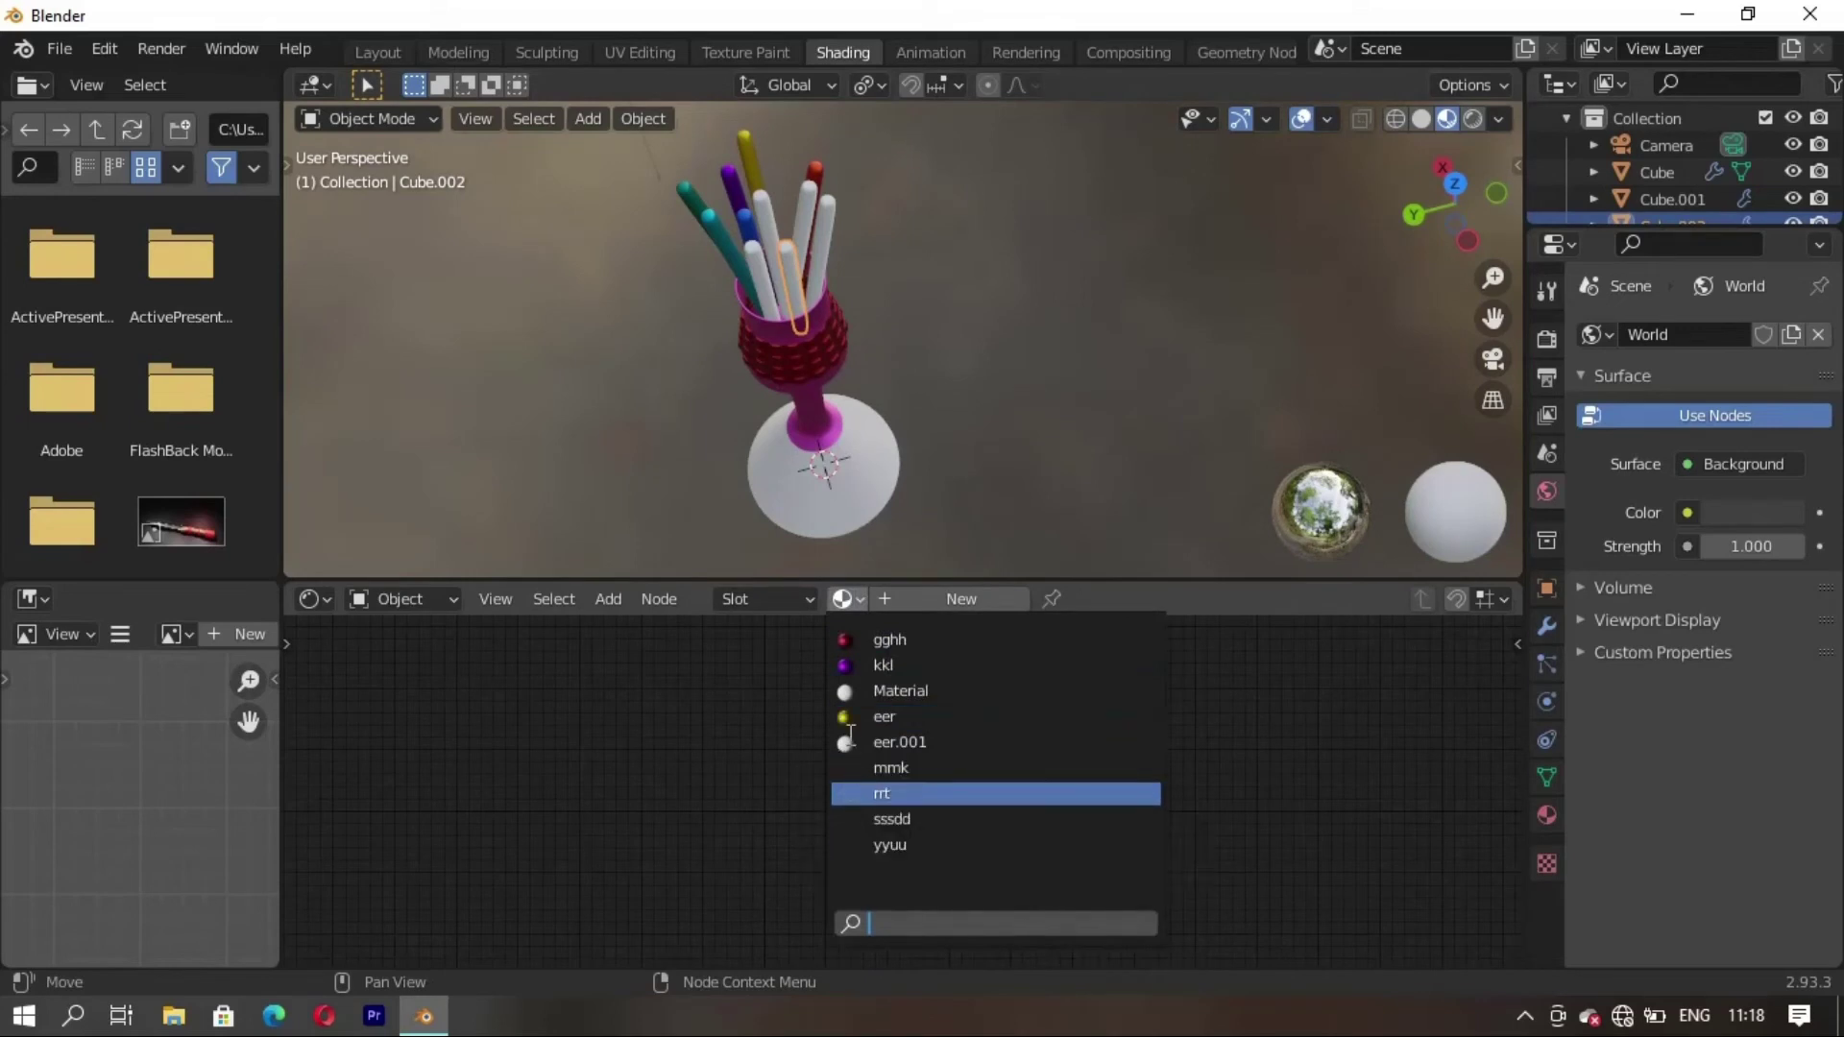
{"action": "left_click", "coordinate": [846, 717]}
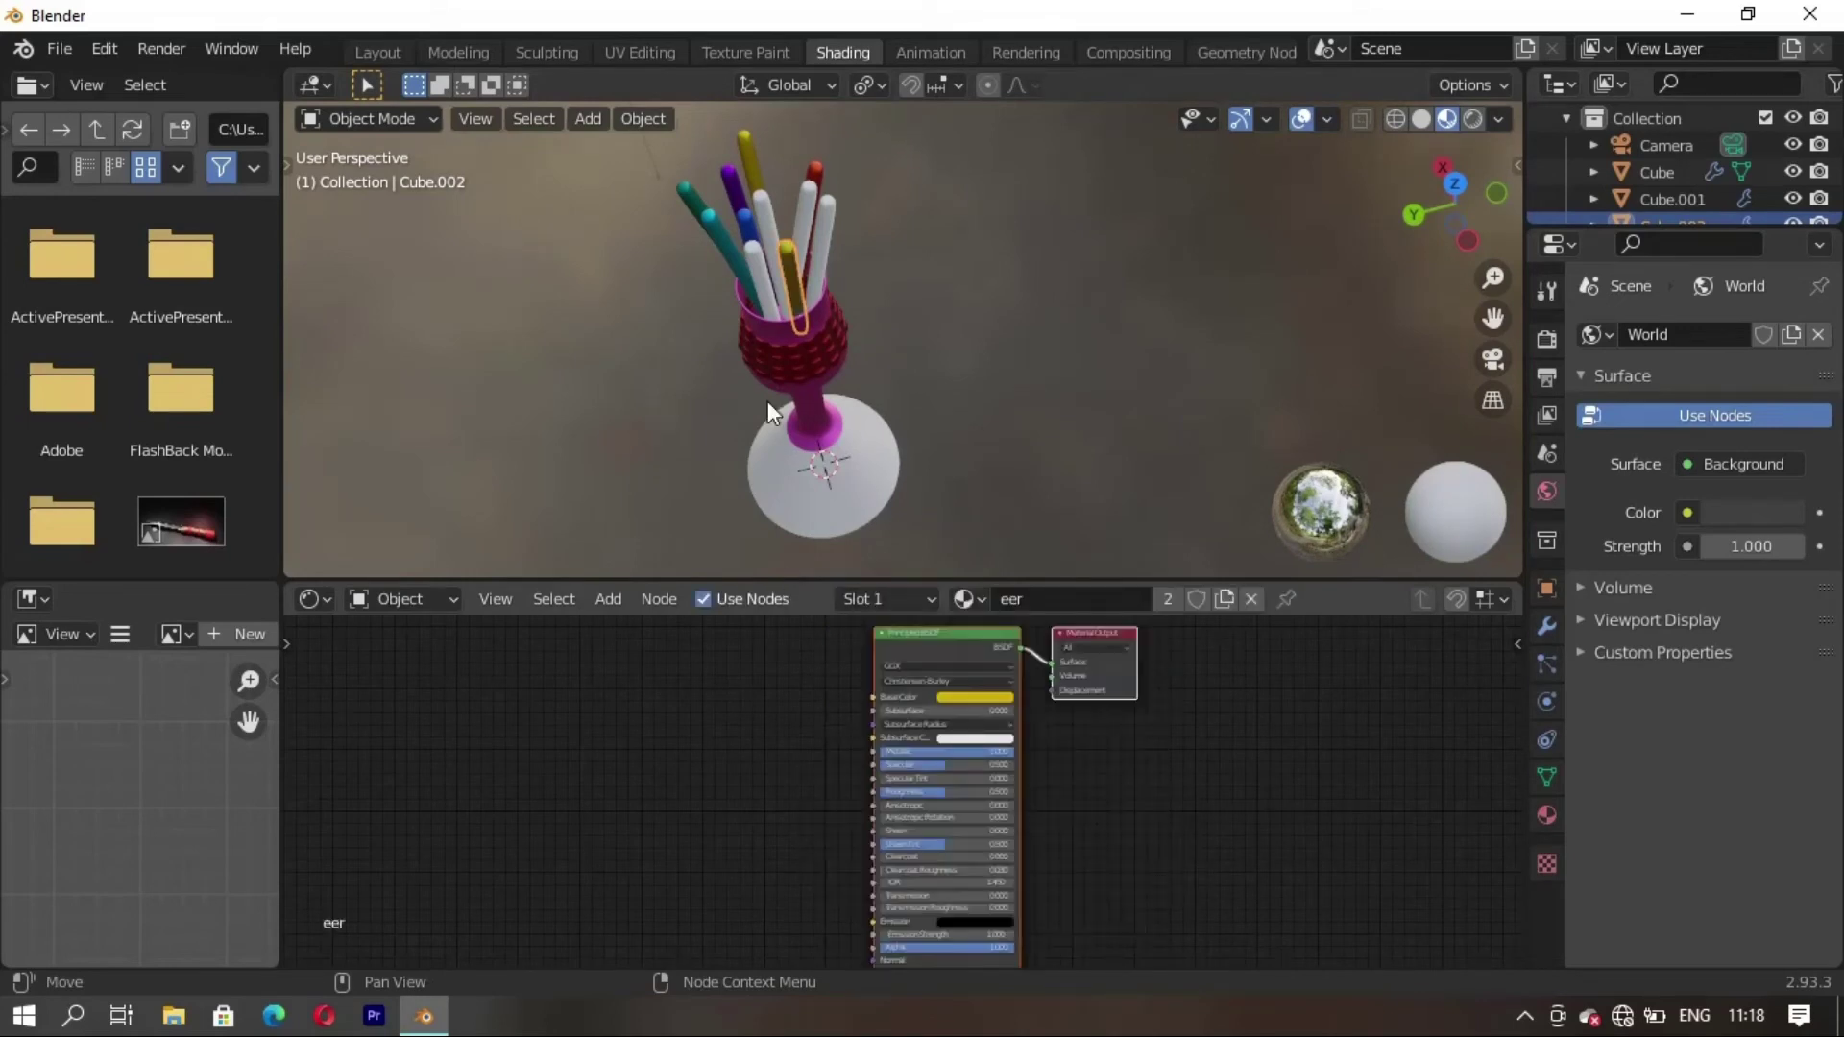
{"action": "left_click", "coordinate": [806, 188]}
{"action": "left_click", "coordinate": [858, 601]}
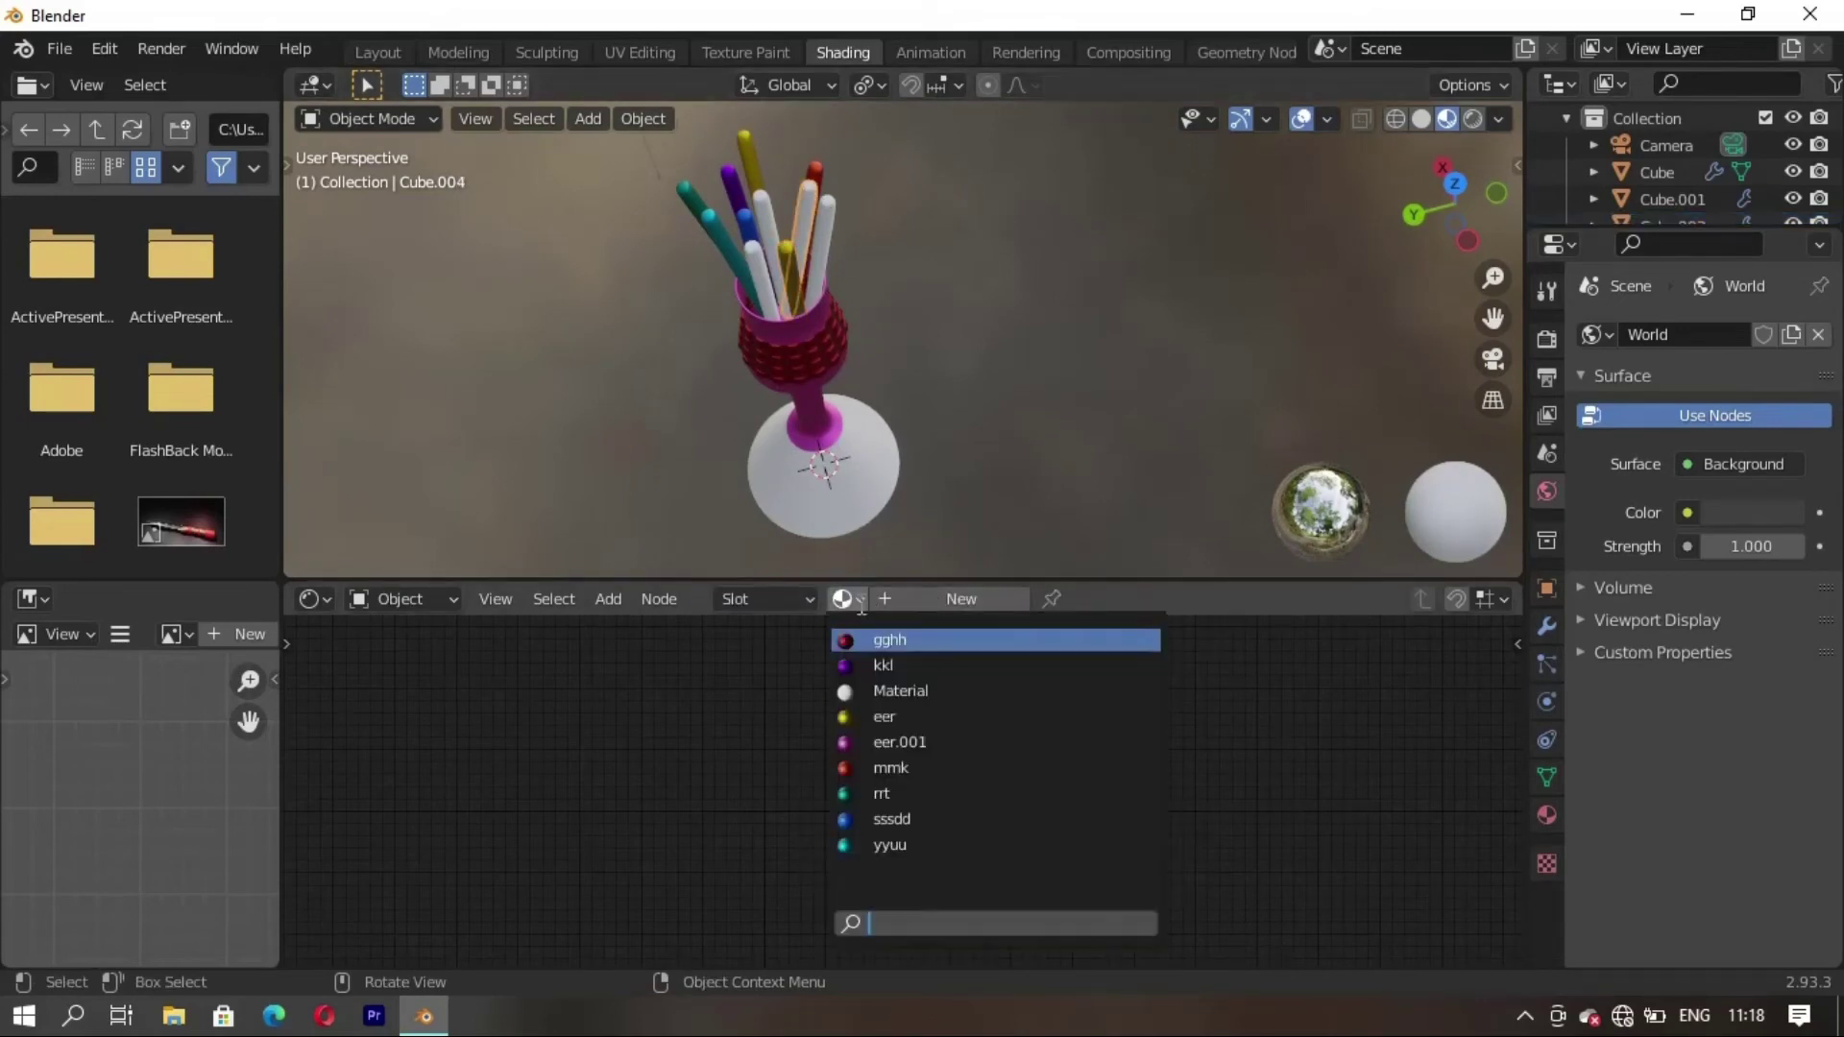
{"action": "left_click", "coordinate": [861, 711]}
{"action": "left_click", "coordinate": [748, 250]}
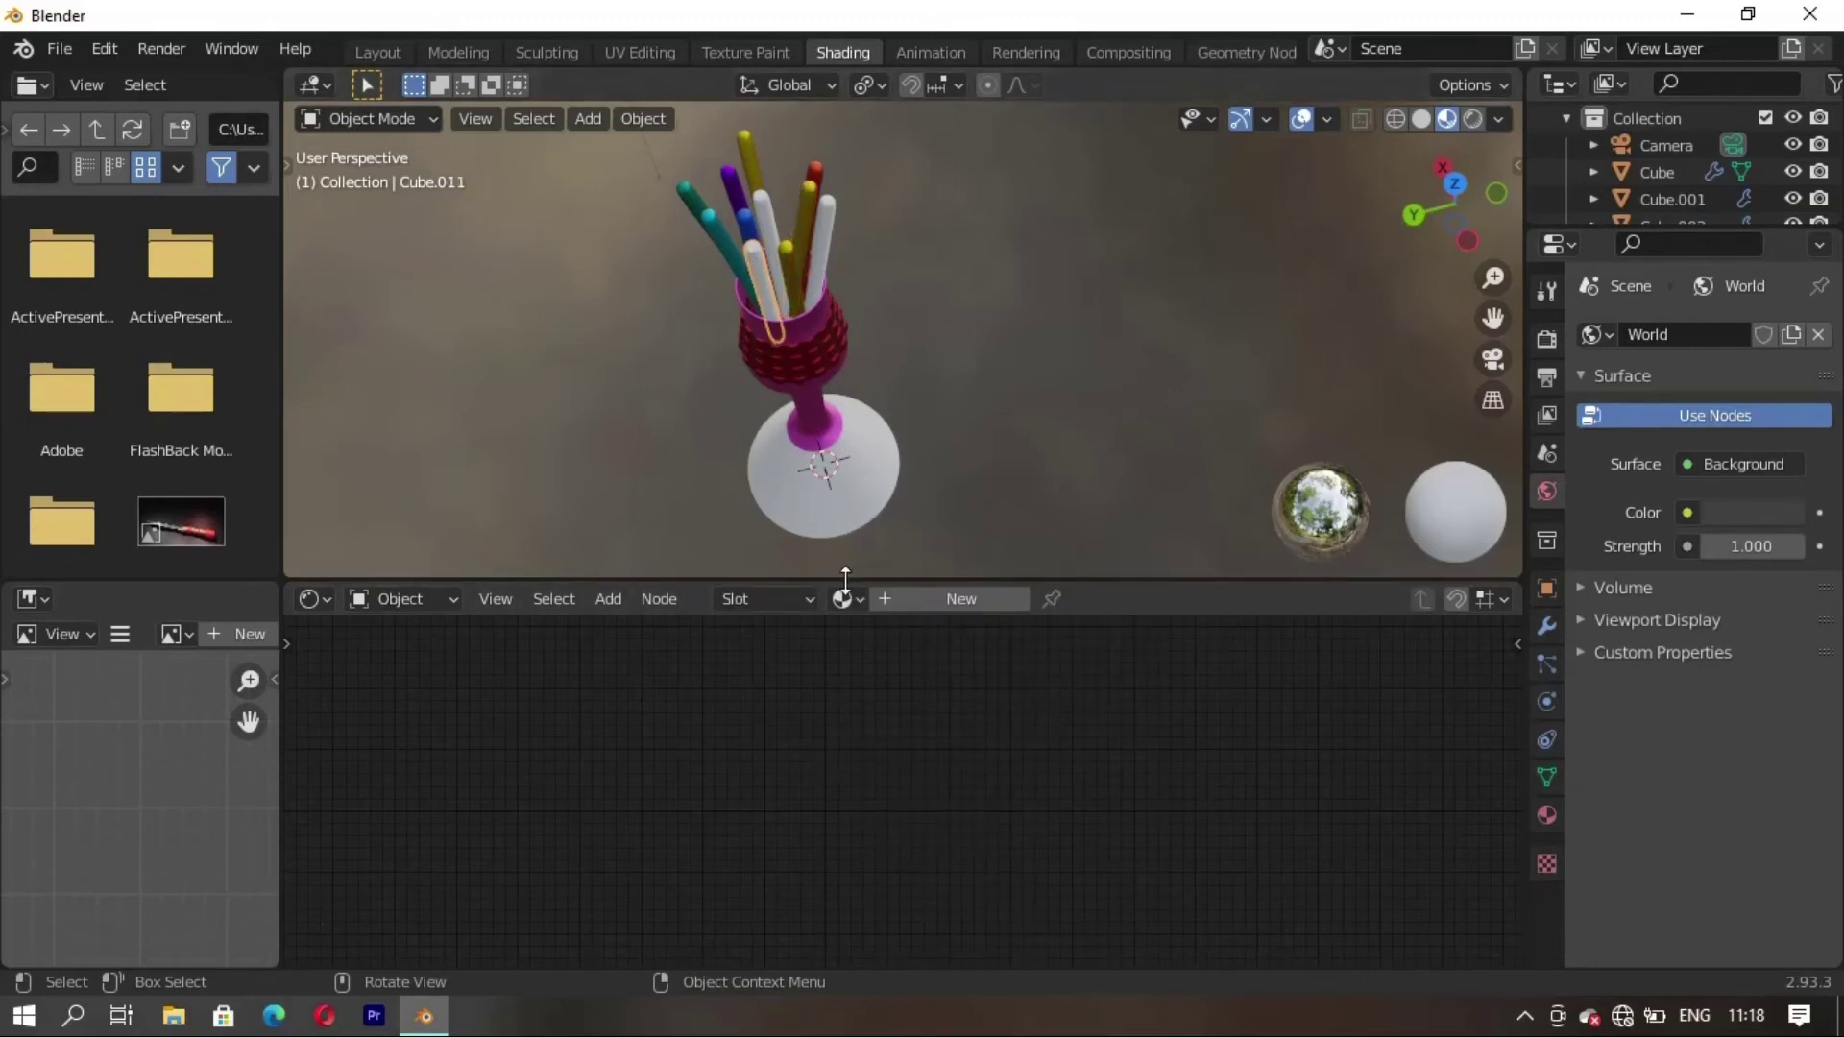
{"action": "left_click", "coordinate": [844, 597]}
{"action": "left_click", "coordinate": [845, 666]}
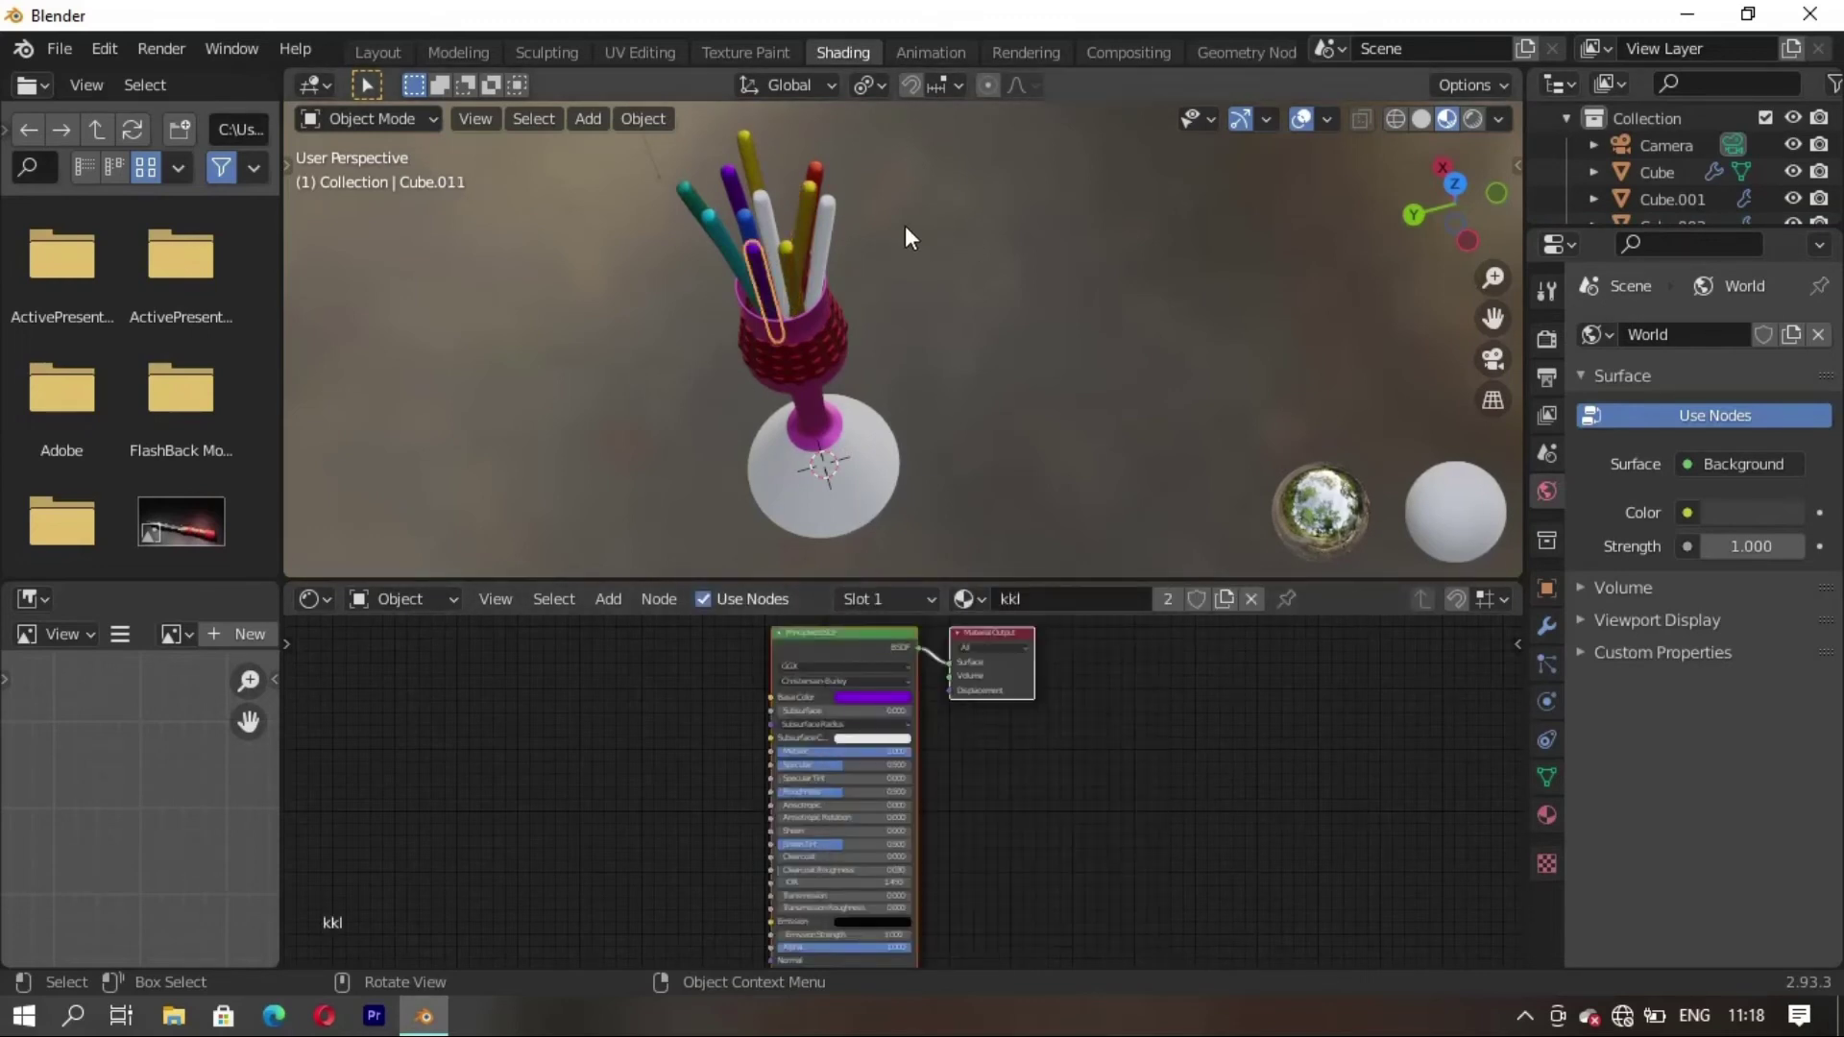
Assign the mmk material to one white pen and yyuu to the last
{"action": "left_click", "coordinate": [826, 224]}
{"action": "left_click", "coordinate": [844, 598]}
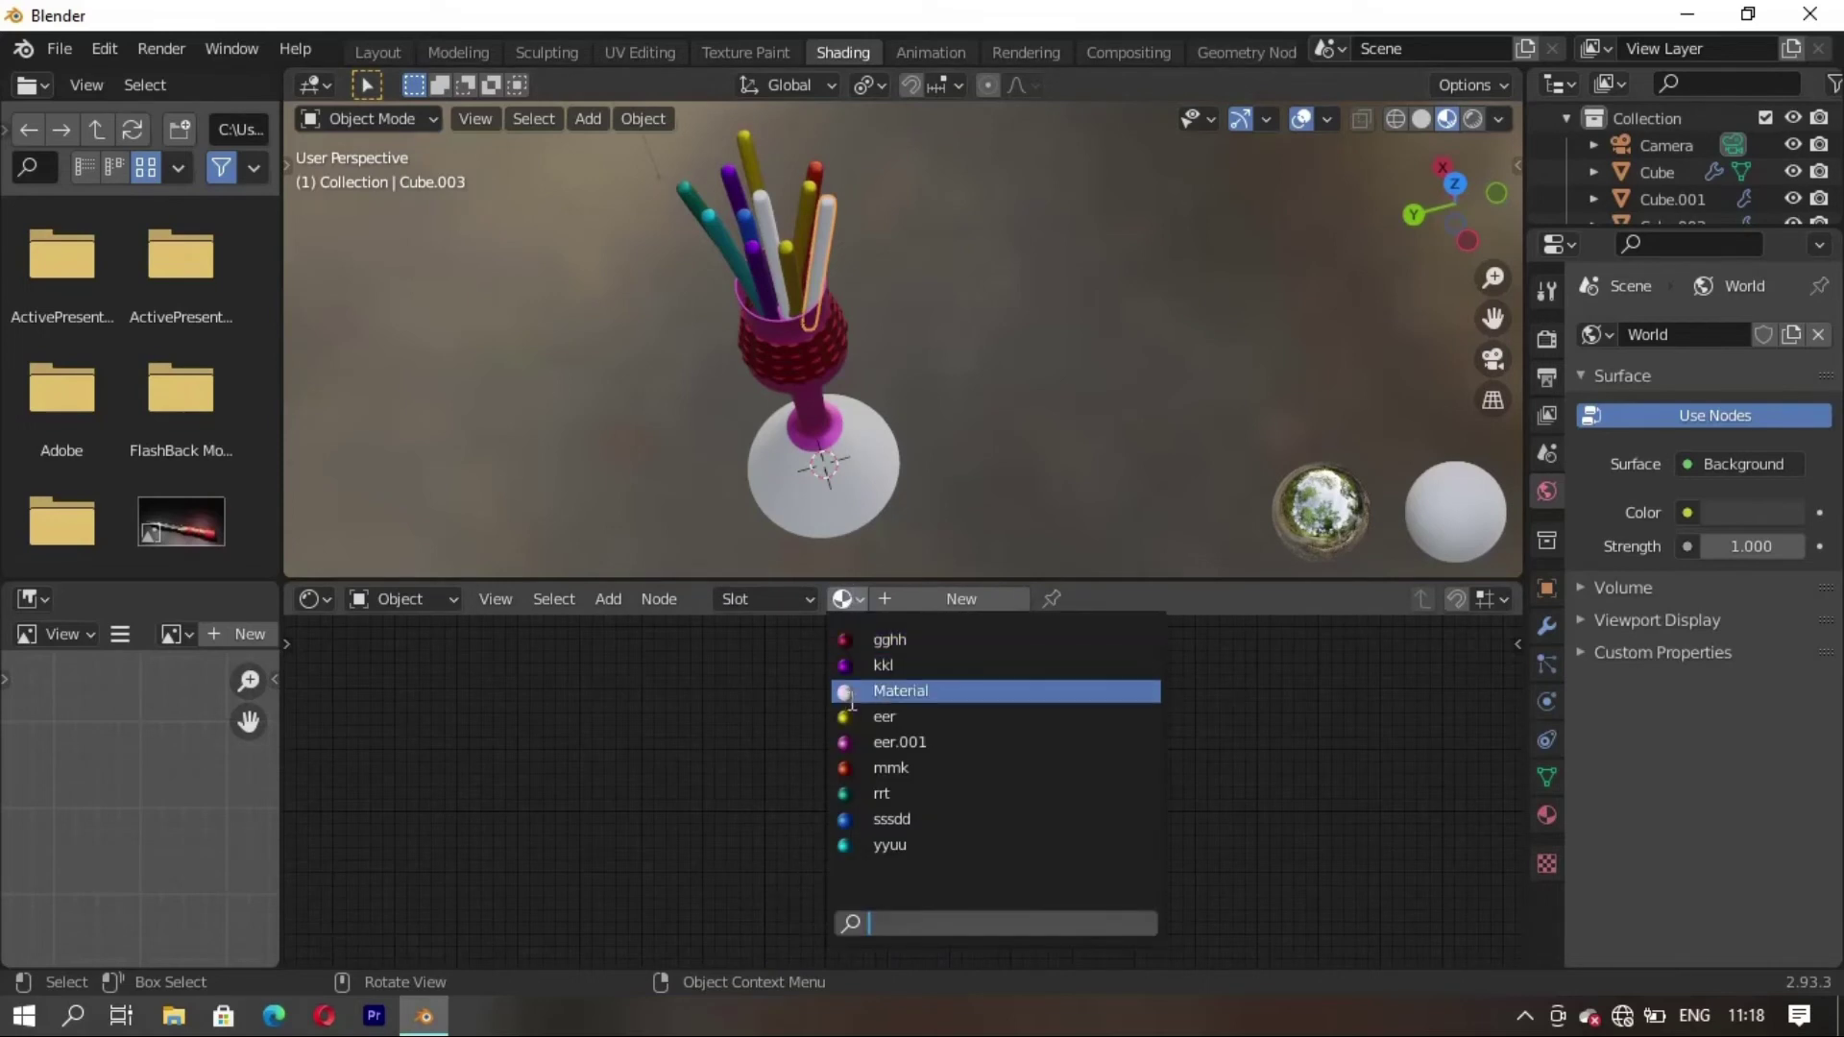
{"action": "left_click", "coordinate": [854, 767]}
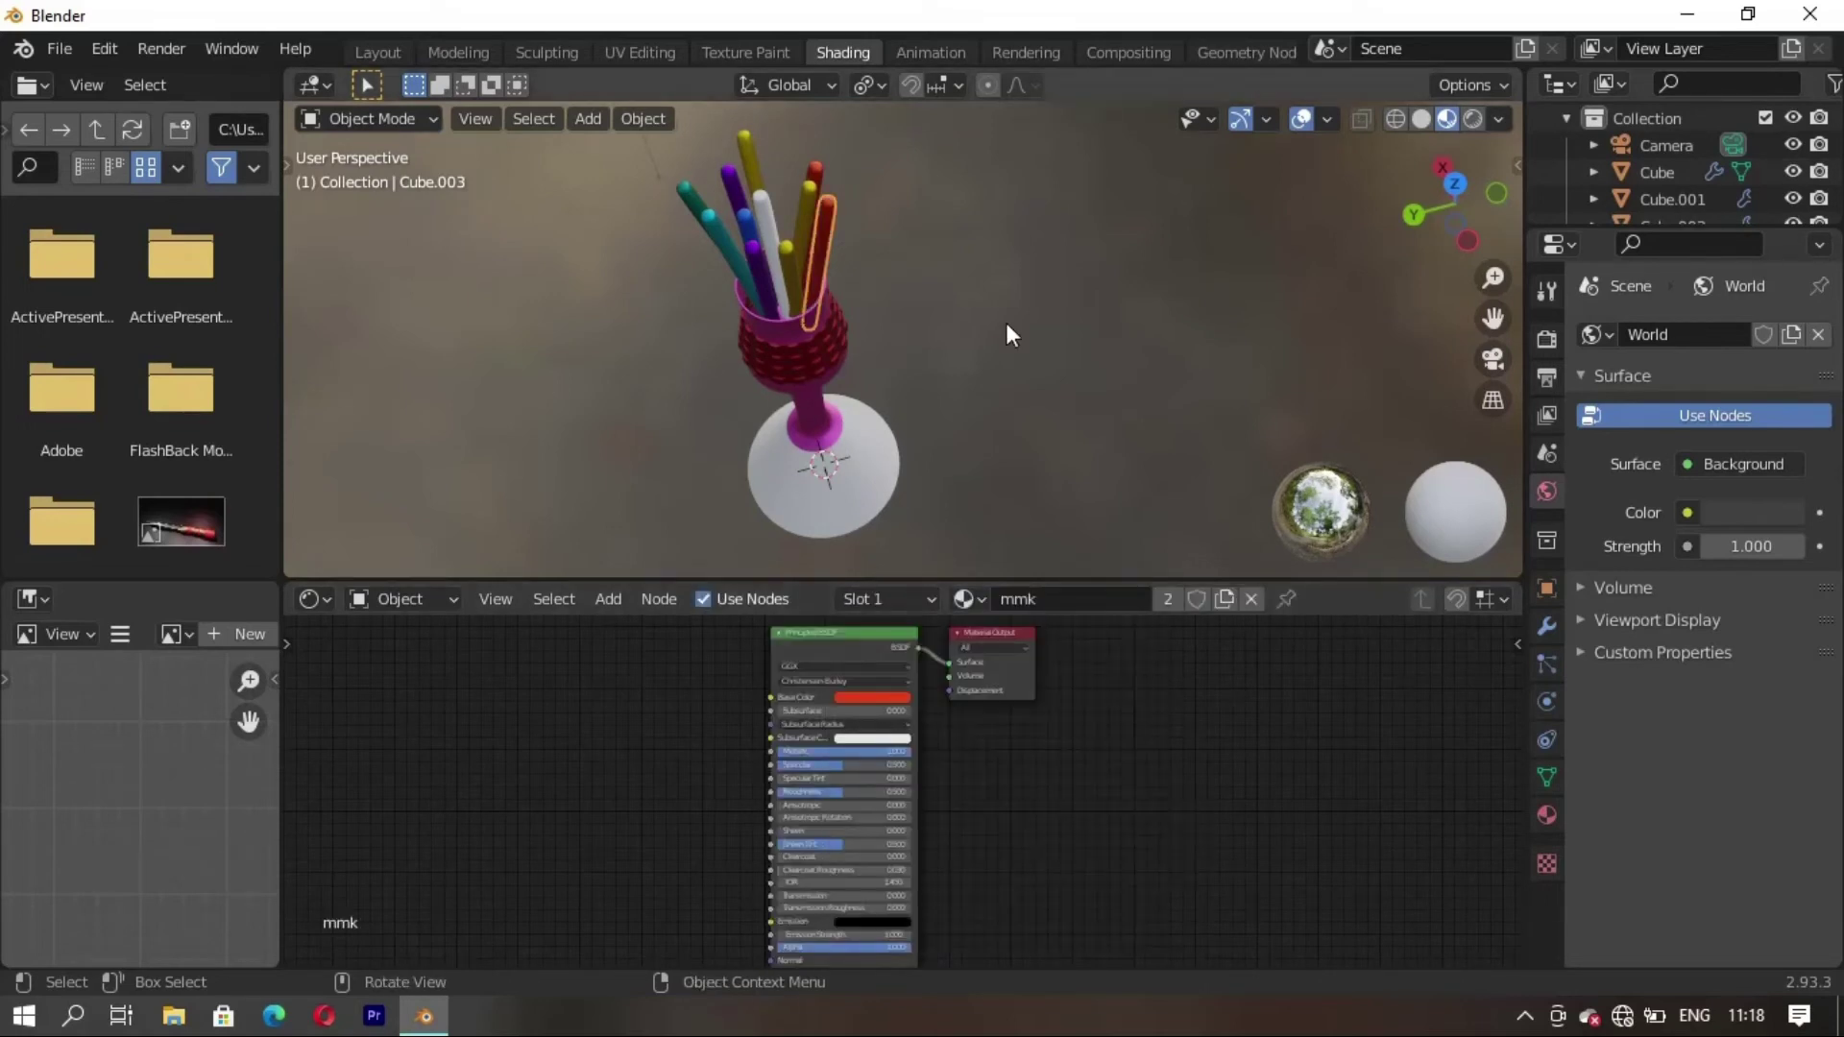
{"action": "left_click", "coordinate": [763, 206]}
{"action": "left_click", "coordinate": [845, 598]}
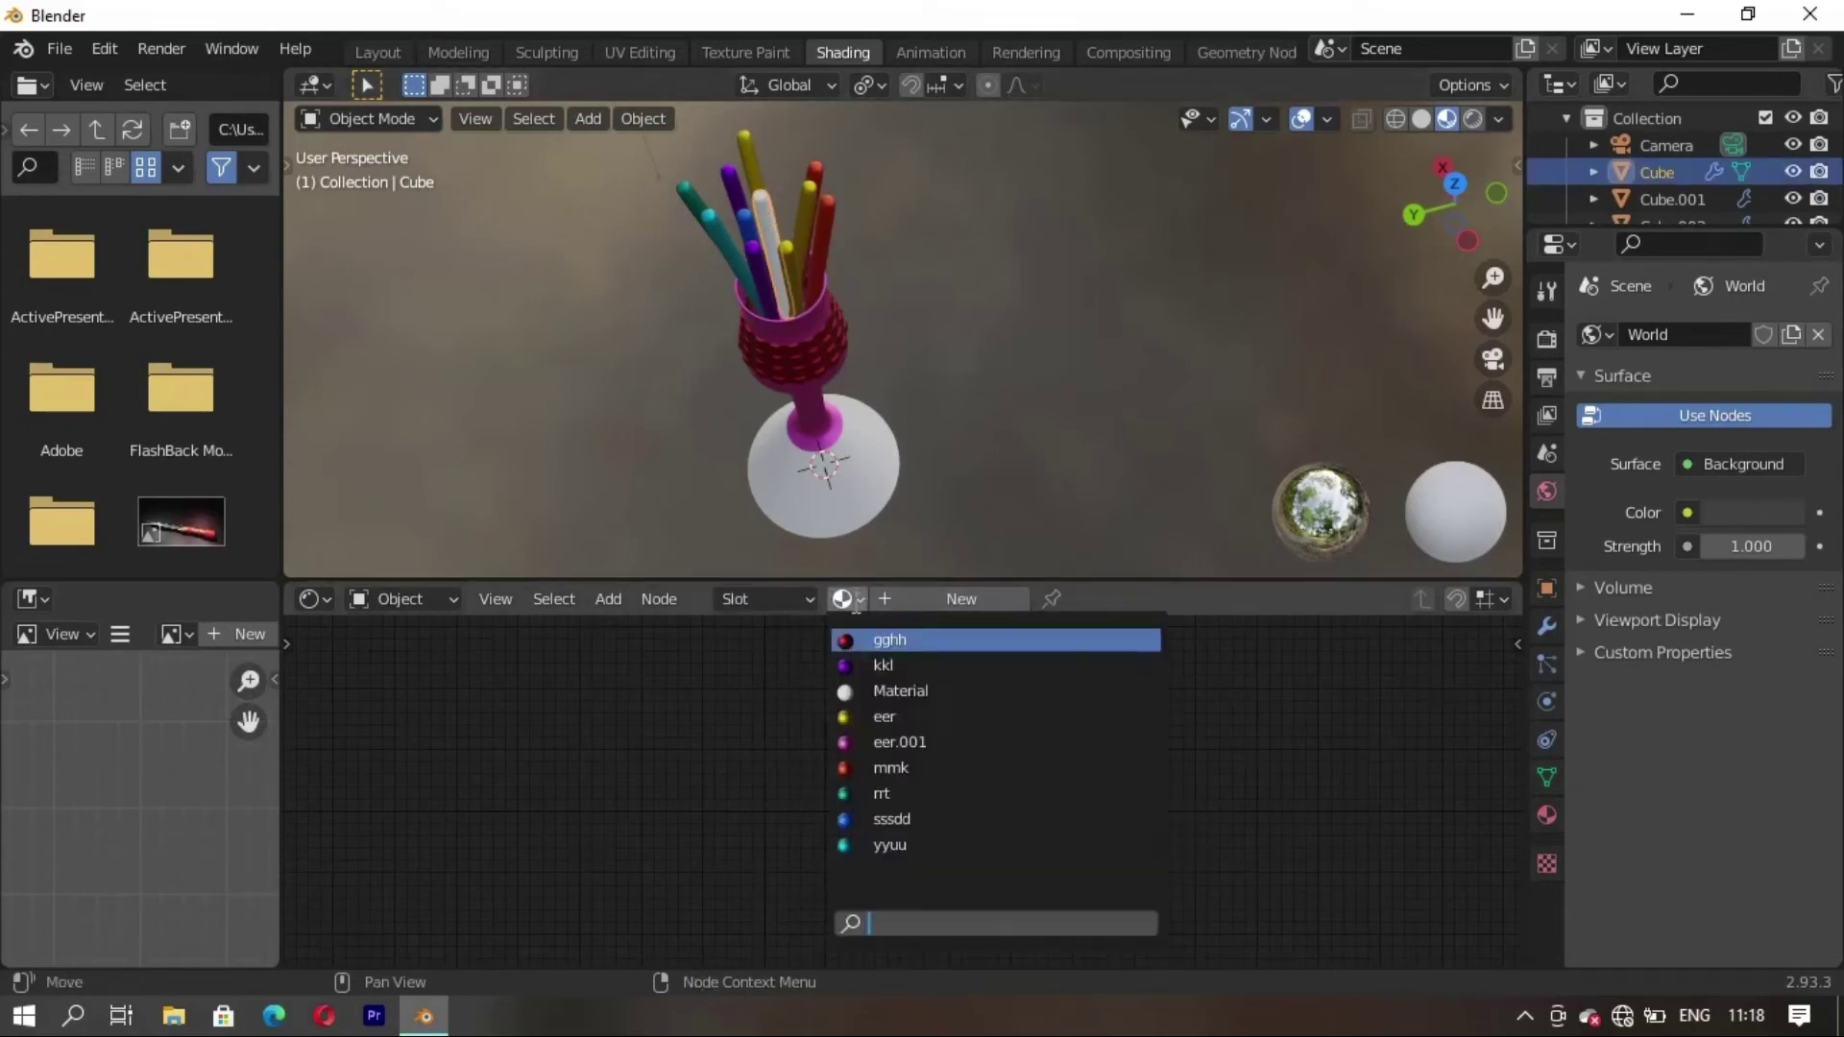
{"action": "left_click", "coordinate": [849, 848]}
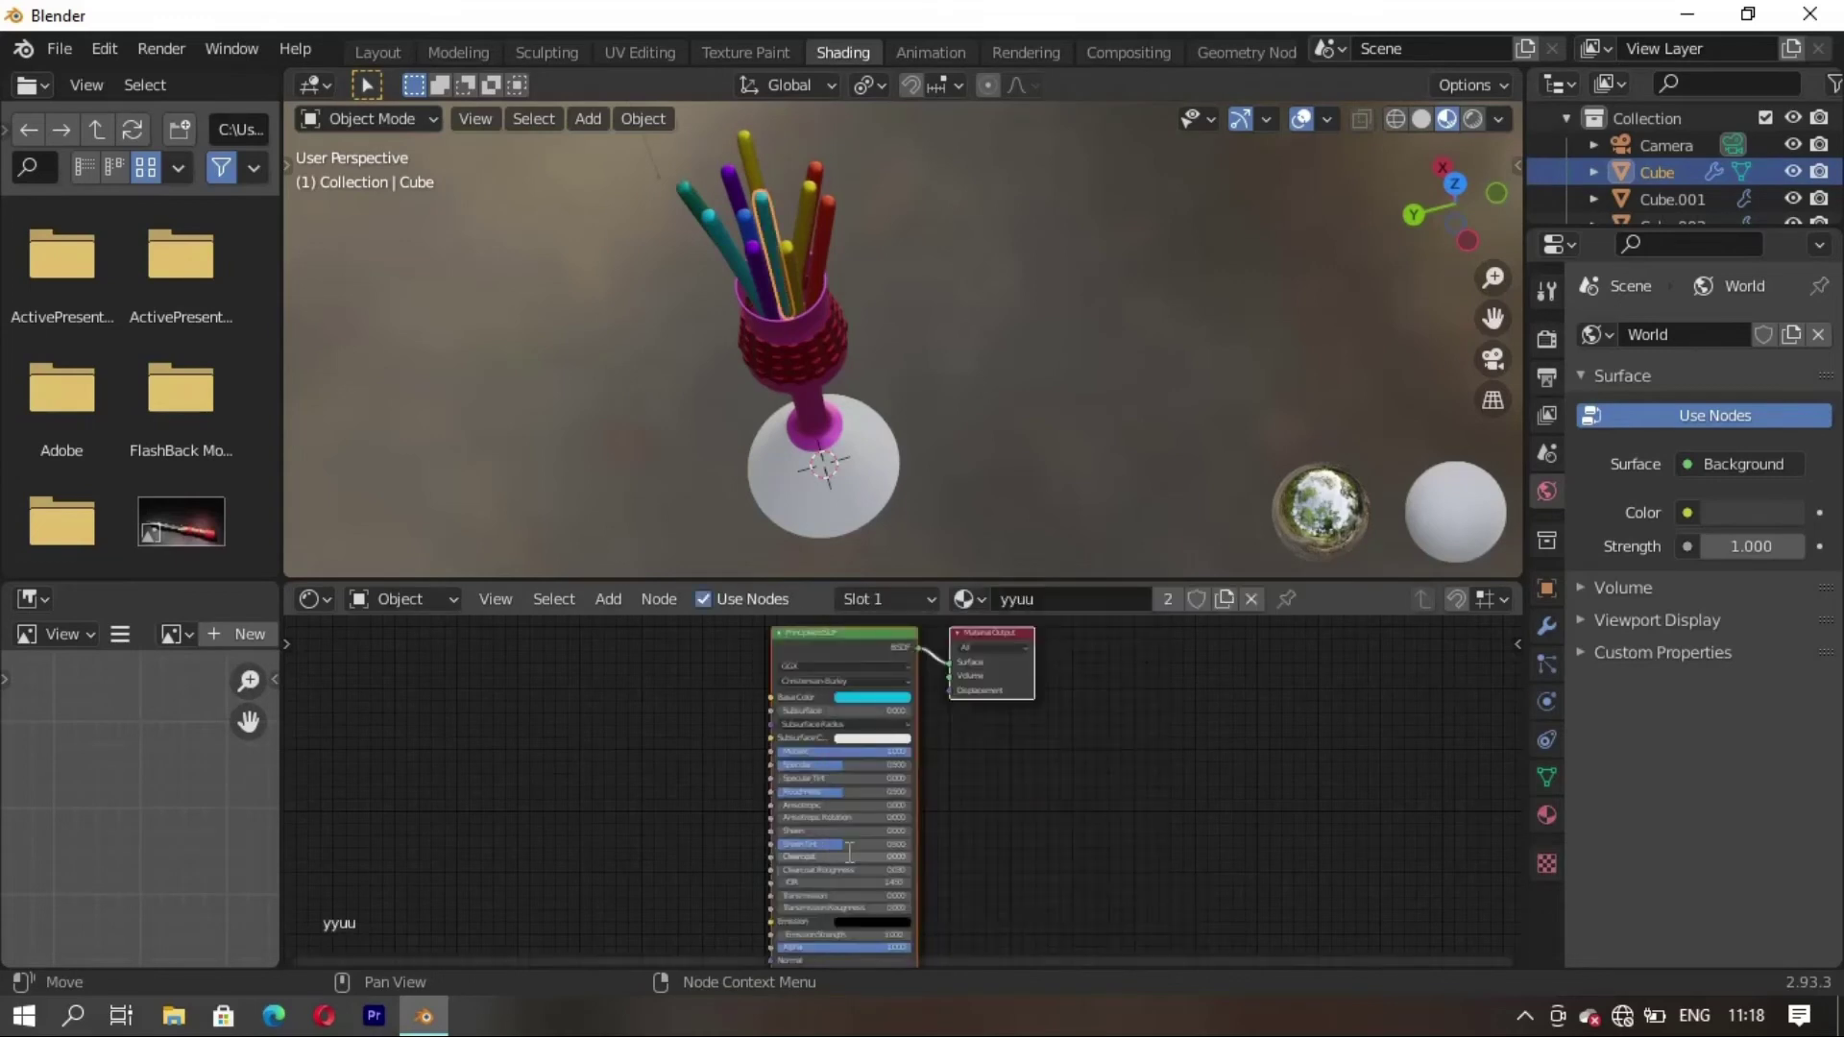
Give the white cone base the red gghh material
{"action": "mouse_move", "coordinate": [1122, 261]}
{"action": "middle_mouse_down"}
{"action": "mouse_move", "coordinate": [1022, 390]}
{"action": "mouse_move", "coordinate": [839, 392]}
{"action": "mouse_move", "coordinate": [892, 326]}
{"action": "mouse_move", "coordinate": [959, 398]}
{"action": "mouse_move", "coordinate": [950, 510]}
{"action": "middle_mouse_up"}
{"action": "left_click", "coordinate": [950, 515]}
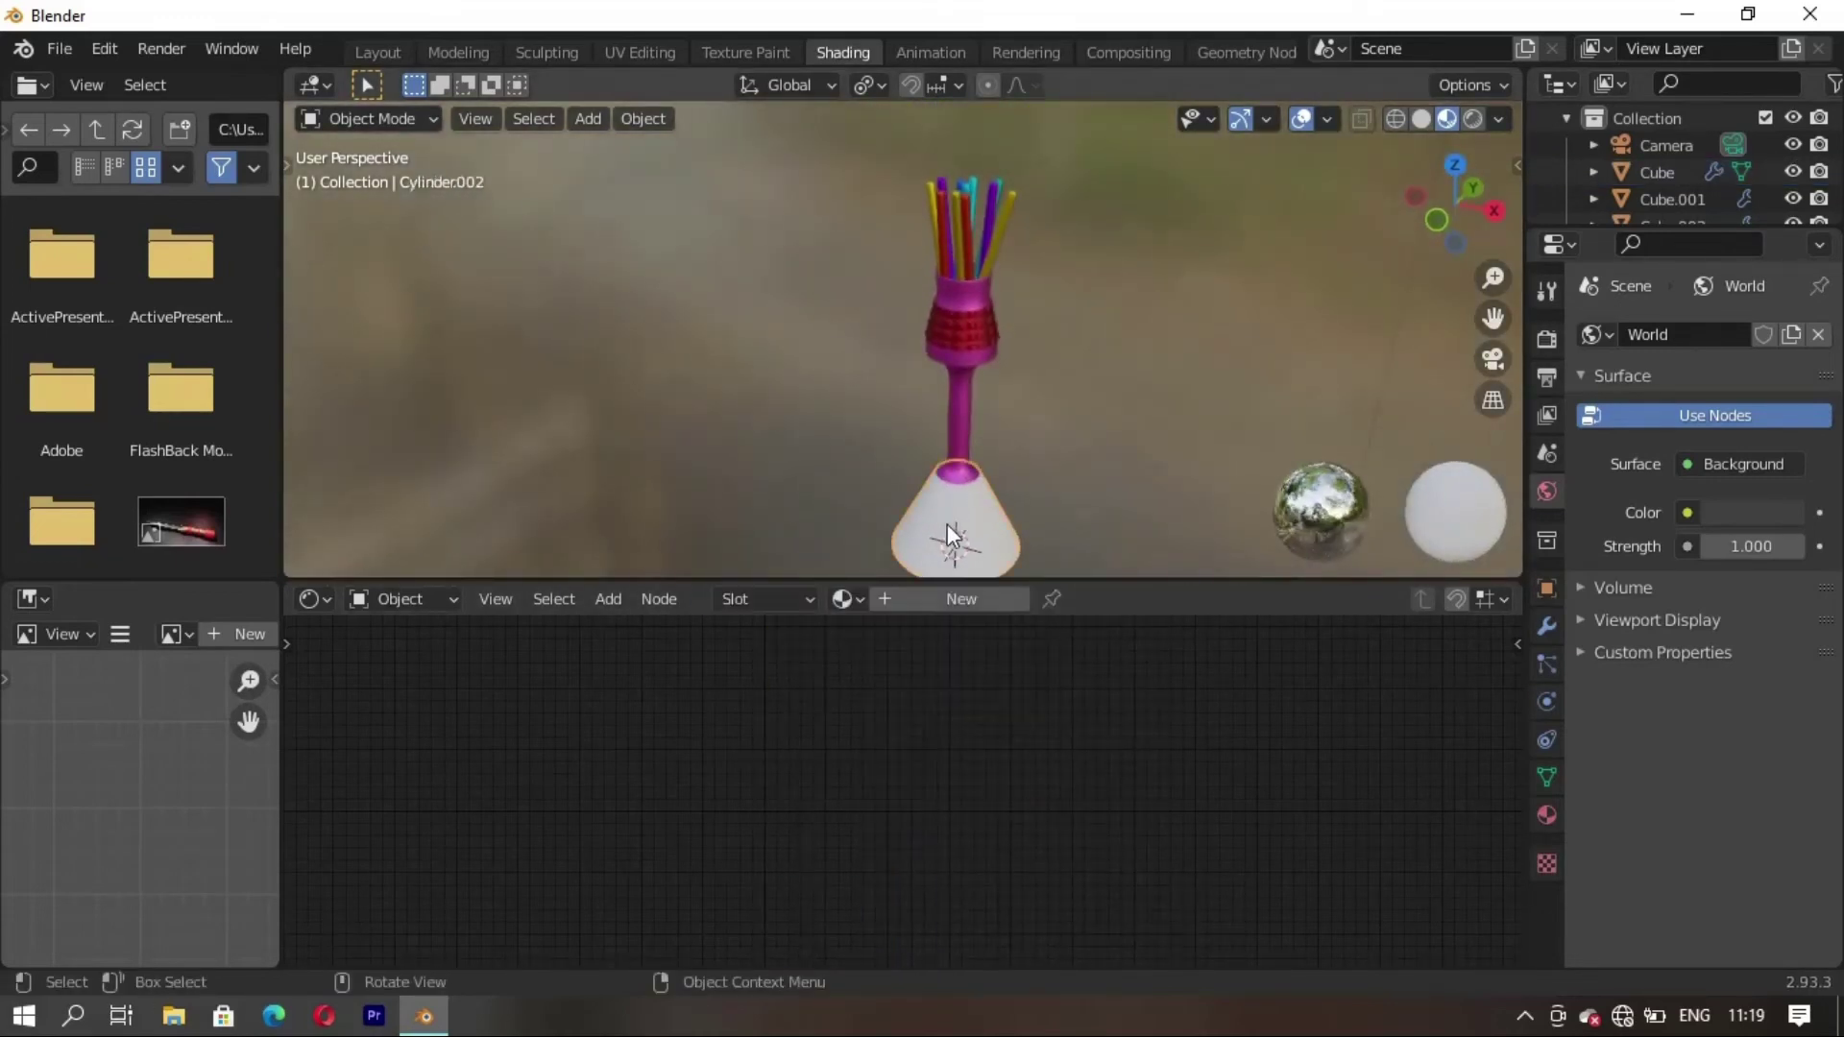
{"action": "left_click", "coordinate": [918, 597]}
{"action": "key", "text": "ctrl+a"}
{"action": "key", "text": "BackSpace"}
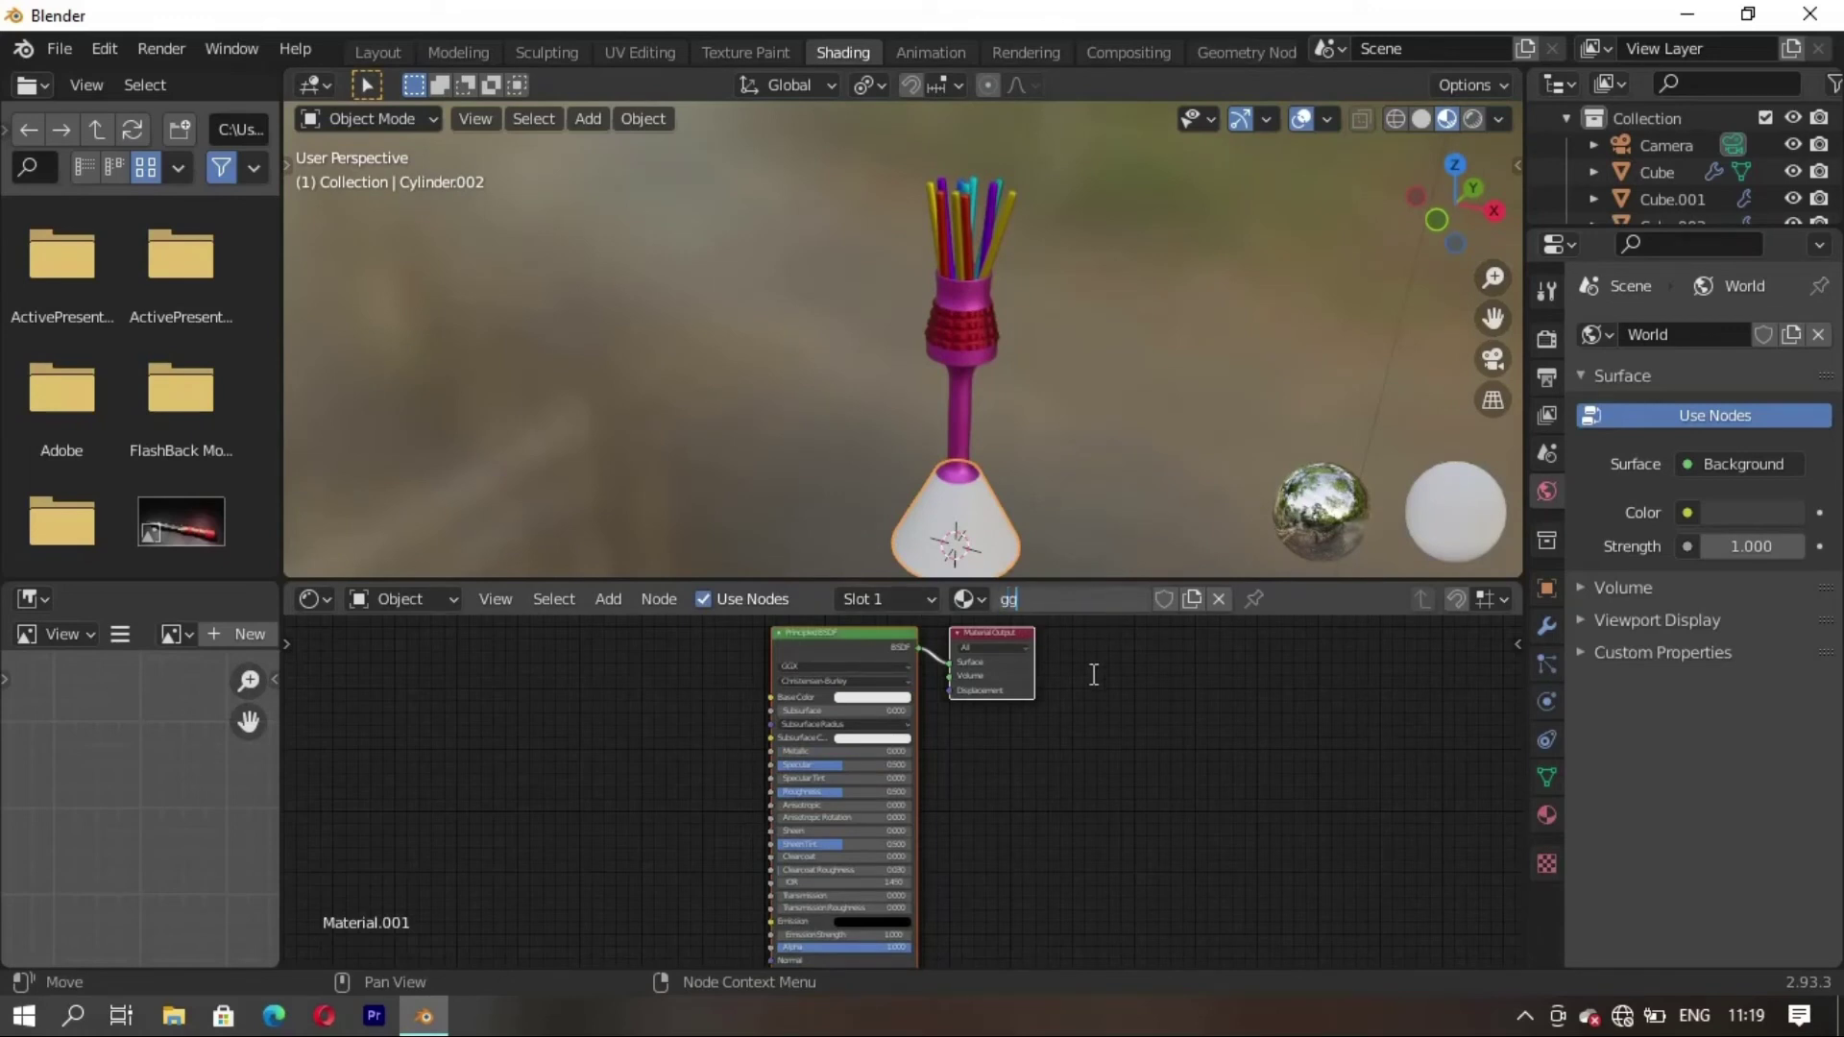
{"action": "key", "text": "Return"}
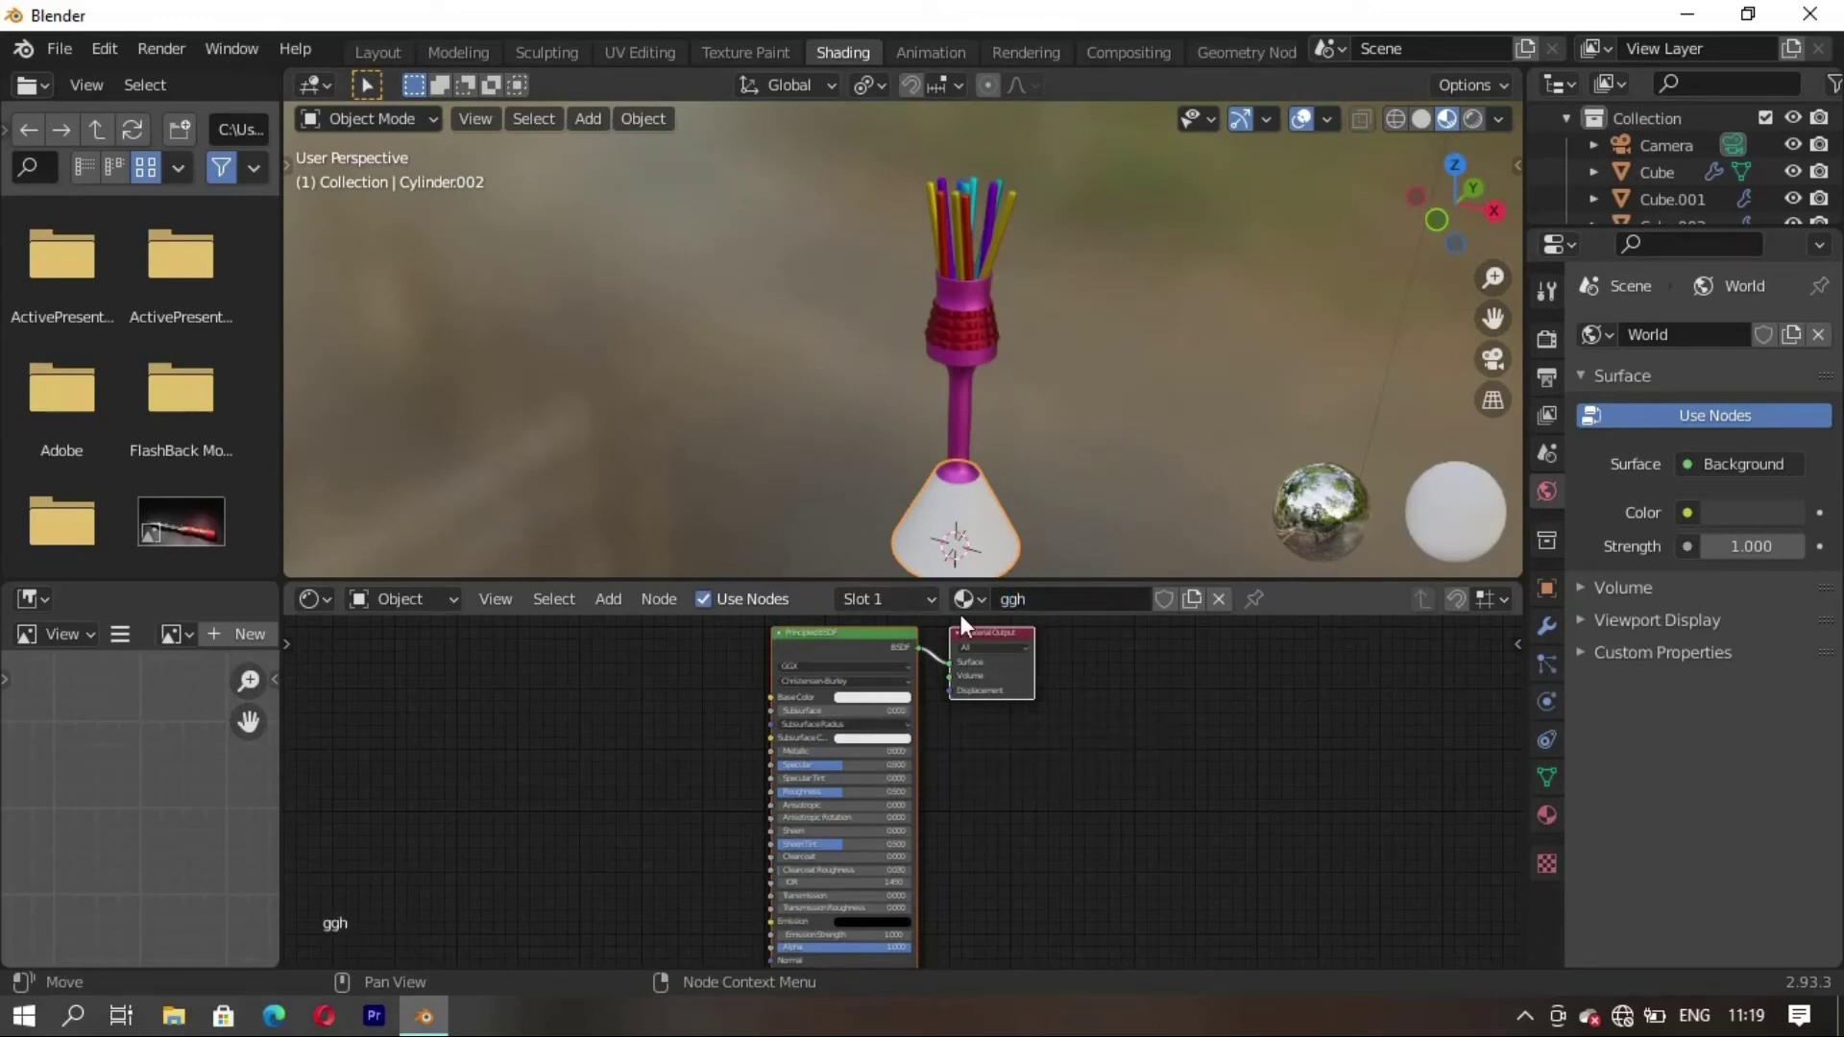
{"action": "left_click", "coordinate": [966, 600]}
{"action": "left_click", "coordinate": [966, 664]}
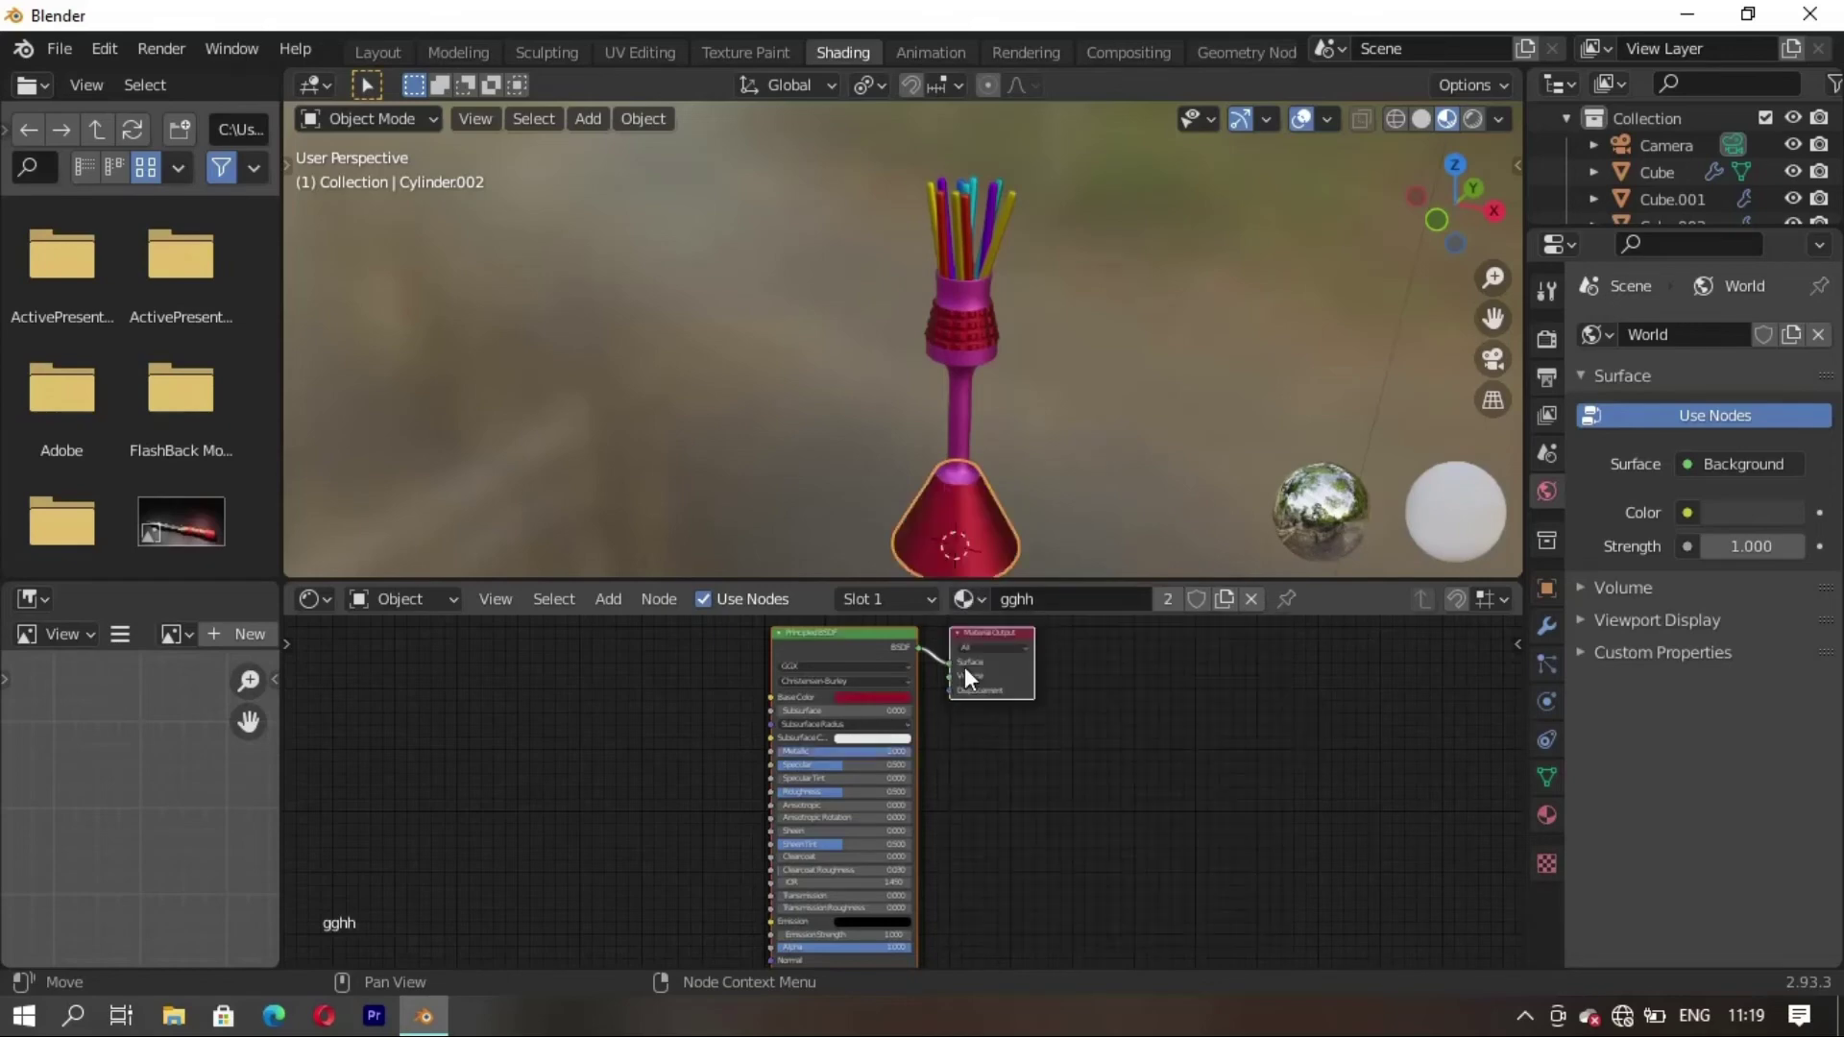
Orbit around the finished holder and switch back to the Layout workspace
{"action": "mouse_move", "coordinate": [1096, 433]}
{"action": "middle_mouse_down"}
{"action": "mouse_move", "coordinate": [859, 480]}
{"action": "mouse_move", "coordinate": [1115, 507]}
{"action": "middle_mouse_up"}
{"action": "scroll", "coordinate": [831, 432], "scroll_direction": "down", "scroll_amount": 2}
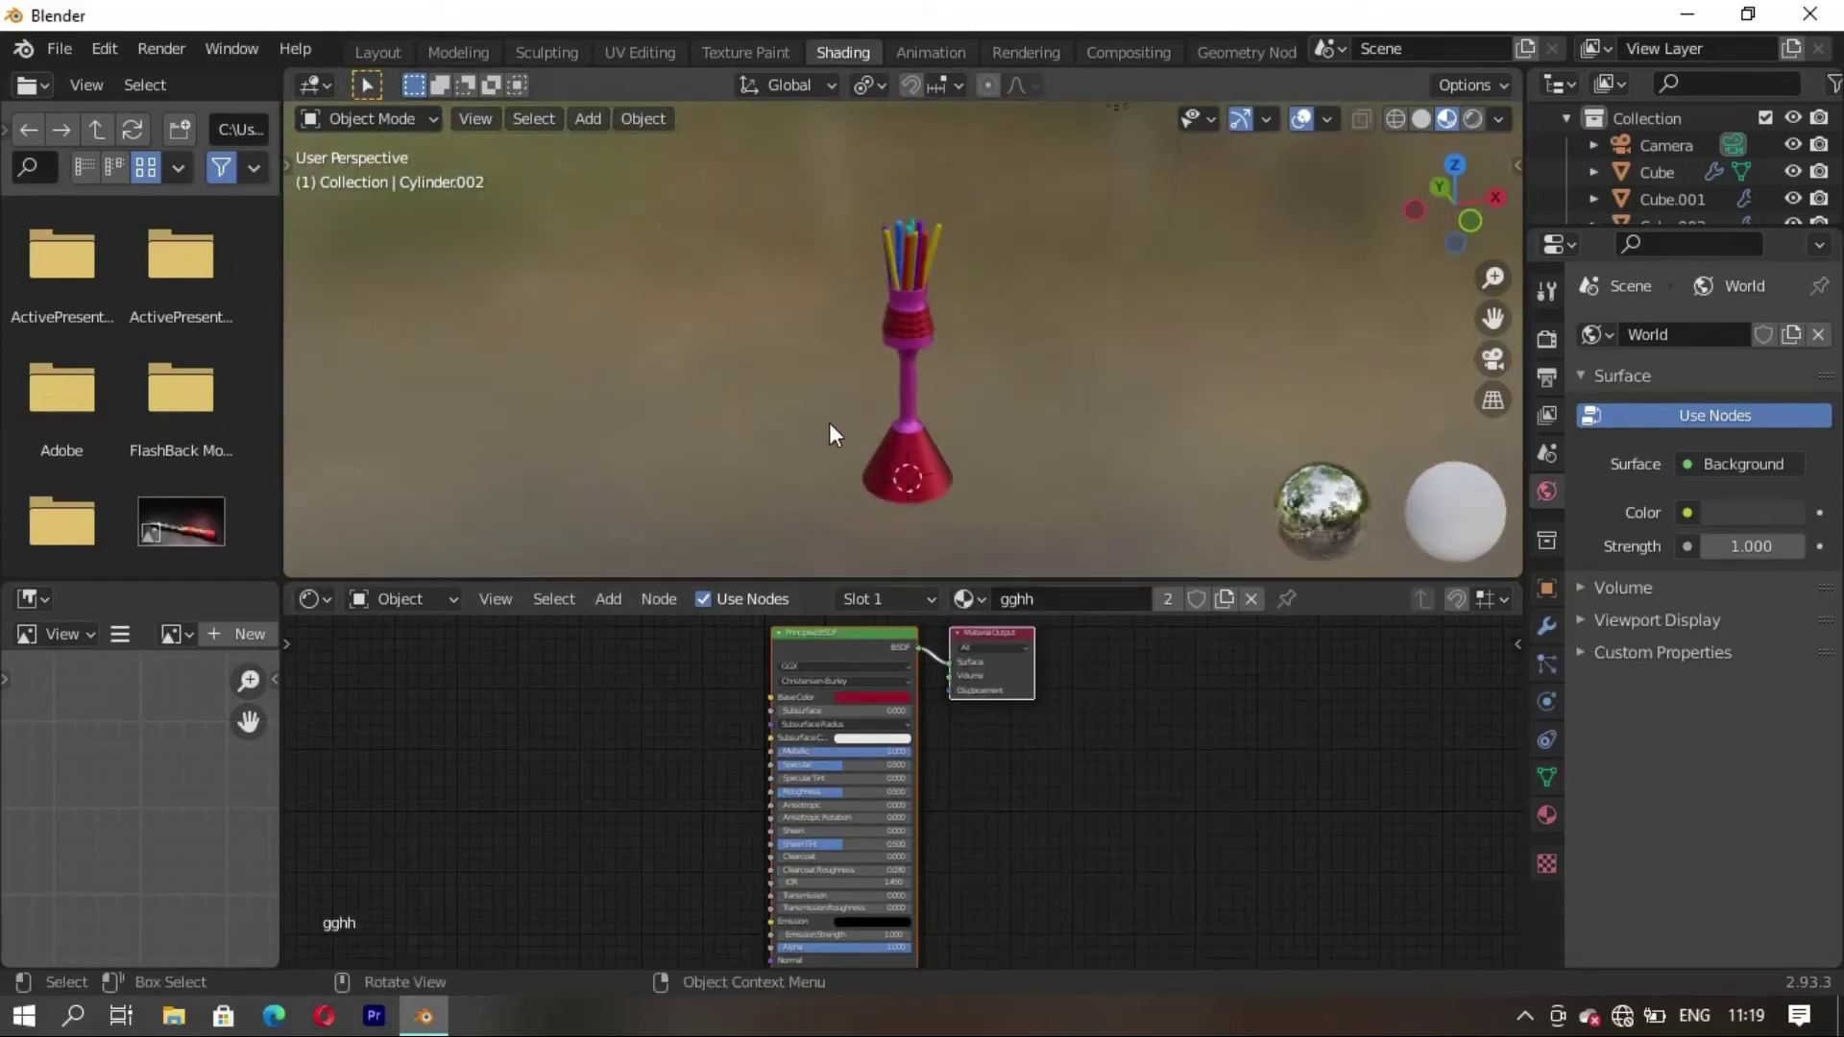
{"action": "left_click", "coordinate": [377, 53]}
Add a plane and scale it up into a floor beneath the holder
{"action": "scroll", "coordinate": [846, 538], "scroll_direction": "up", "scroll_amount": 2}
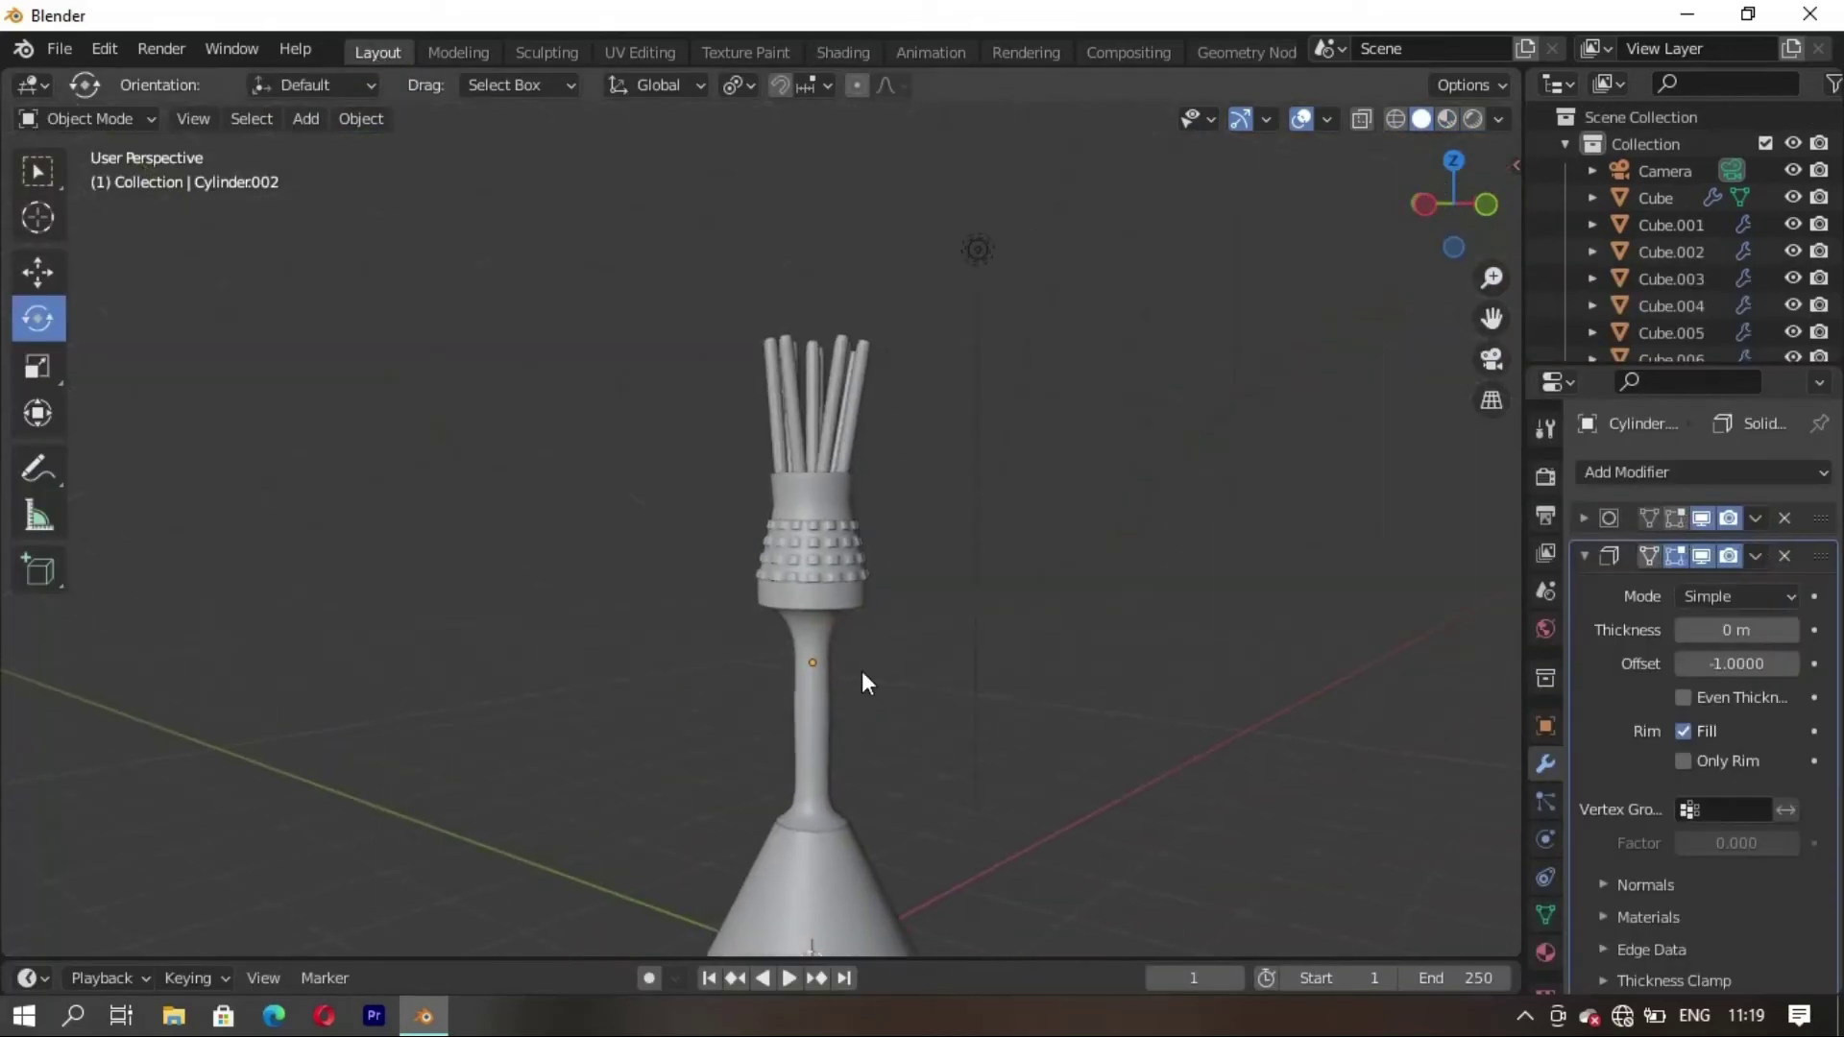
{"action": "mouse_move", "coordinate": [861, 670]}
{"action": "middle_mouse_down", "text": "shift"}
{"action": "mouse_move", "coordinate": [840, 577]}
{"action": "mouse_move", "coordinate": [1040, 773]}
{"action": "mouse_move", "coordinate": [1062, 775]}
{"action": "mouse_move", "coordinate": [878, 844]}
{"action": "mouse_move", "coordinate": [1385, 305]}
{"action": "middle_mouse_up", "text": "shift"}
{"action": "left_click", "coordinate": [1470, 118]}
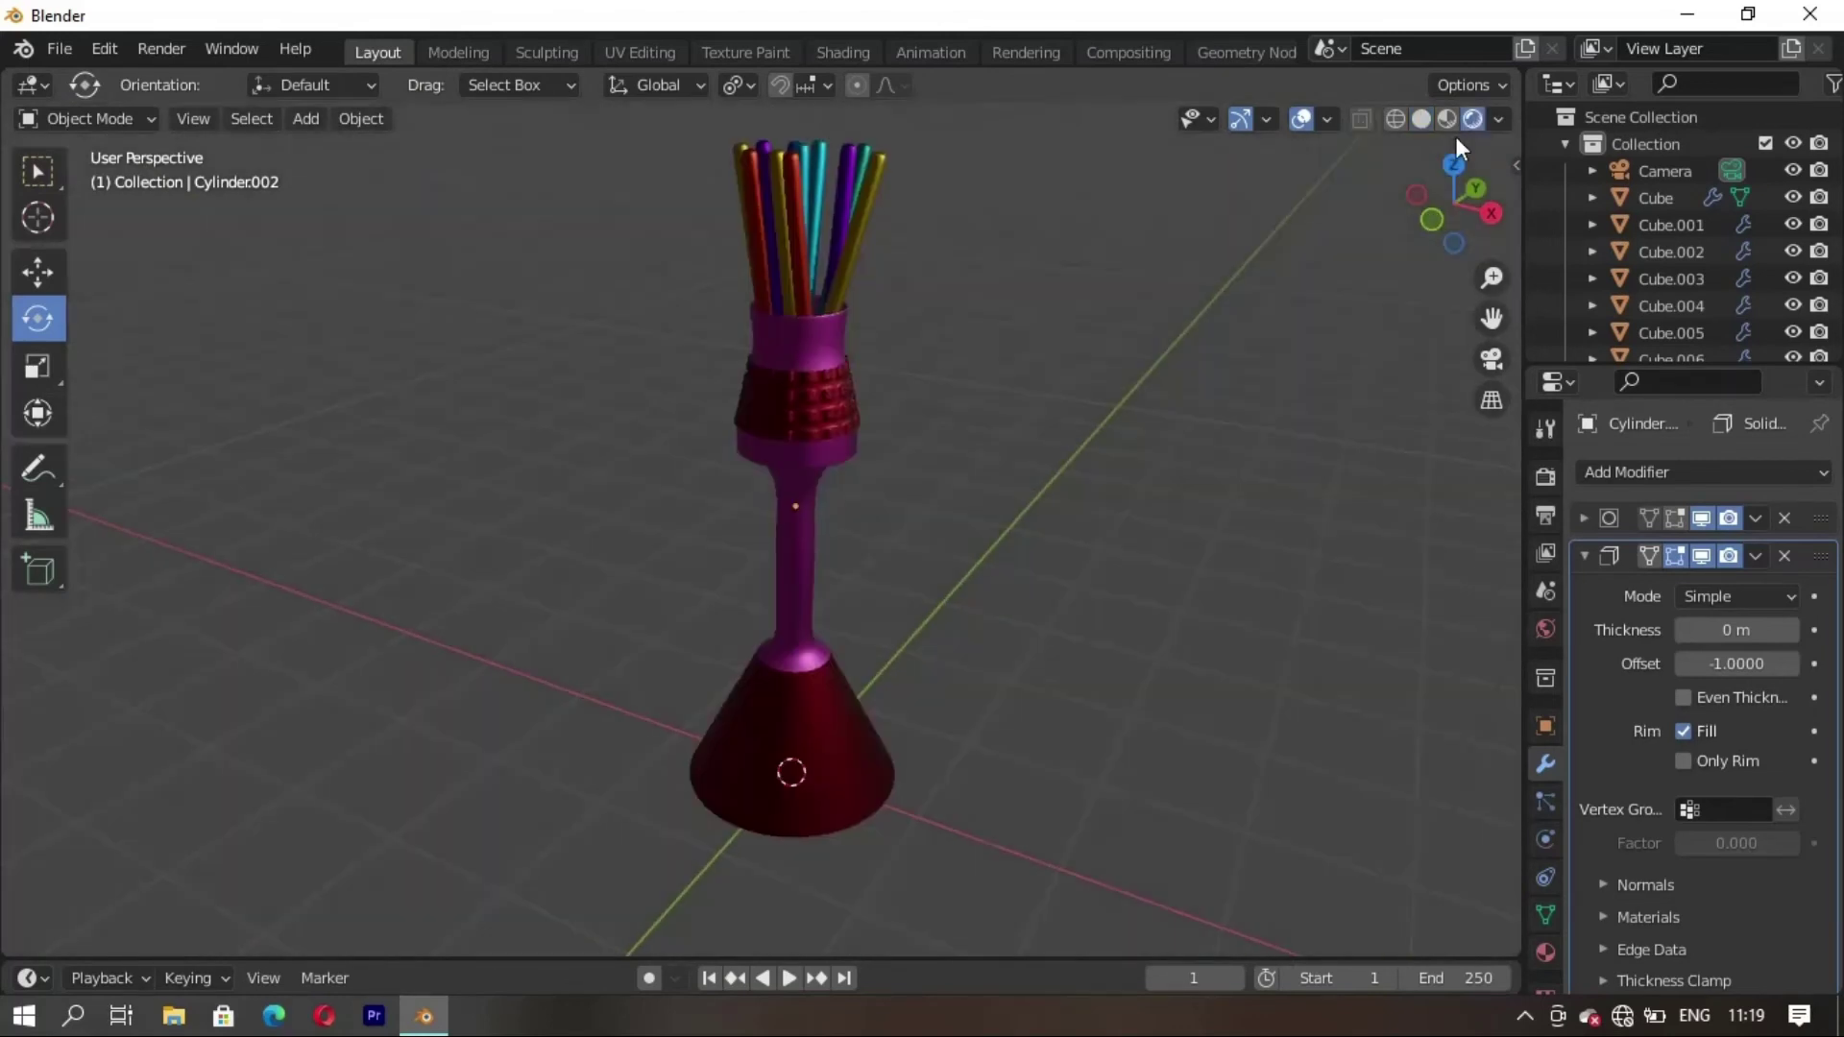
{"action": "left_click", "coordinate": [1440, 119]}
{"action": "mouse_move", "coordinate": [1228, 338]}
{"action": "middle_mouse_down"}
{"action": "mouse_move", "coordinate": [886, 579]}
{"action": "mouse_move", "coordinate": [866, 636]}
{"action": "middle_mouse_up"}
{"action": "scroll", "coordinate": [865, 637], "scroll_direction": "down", "scroll_amount": 2}
{"action": "key", "text": "shift+a"}
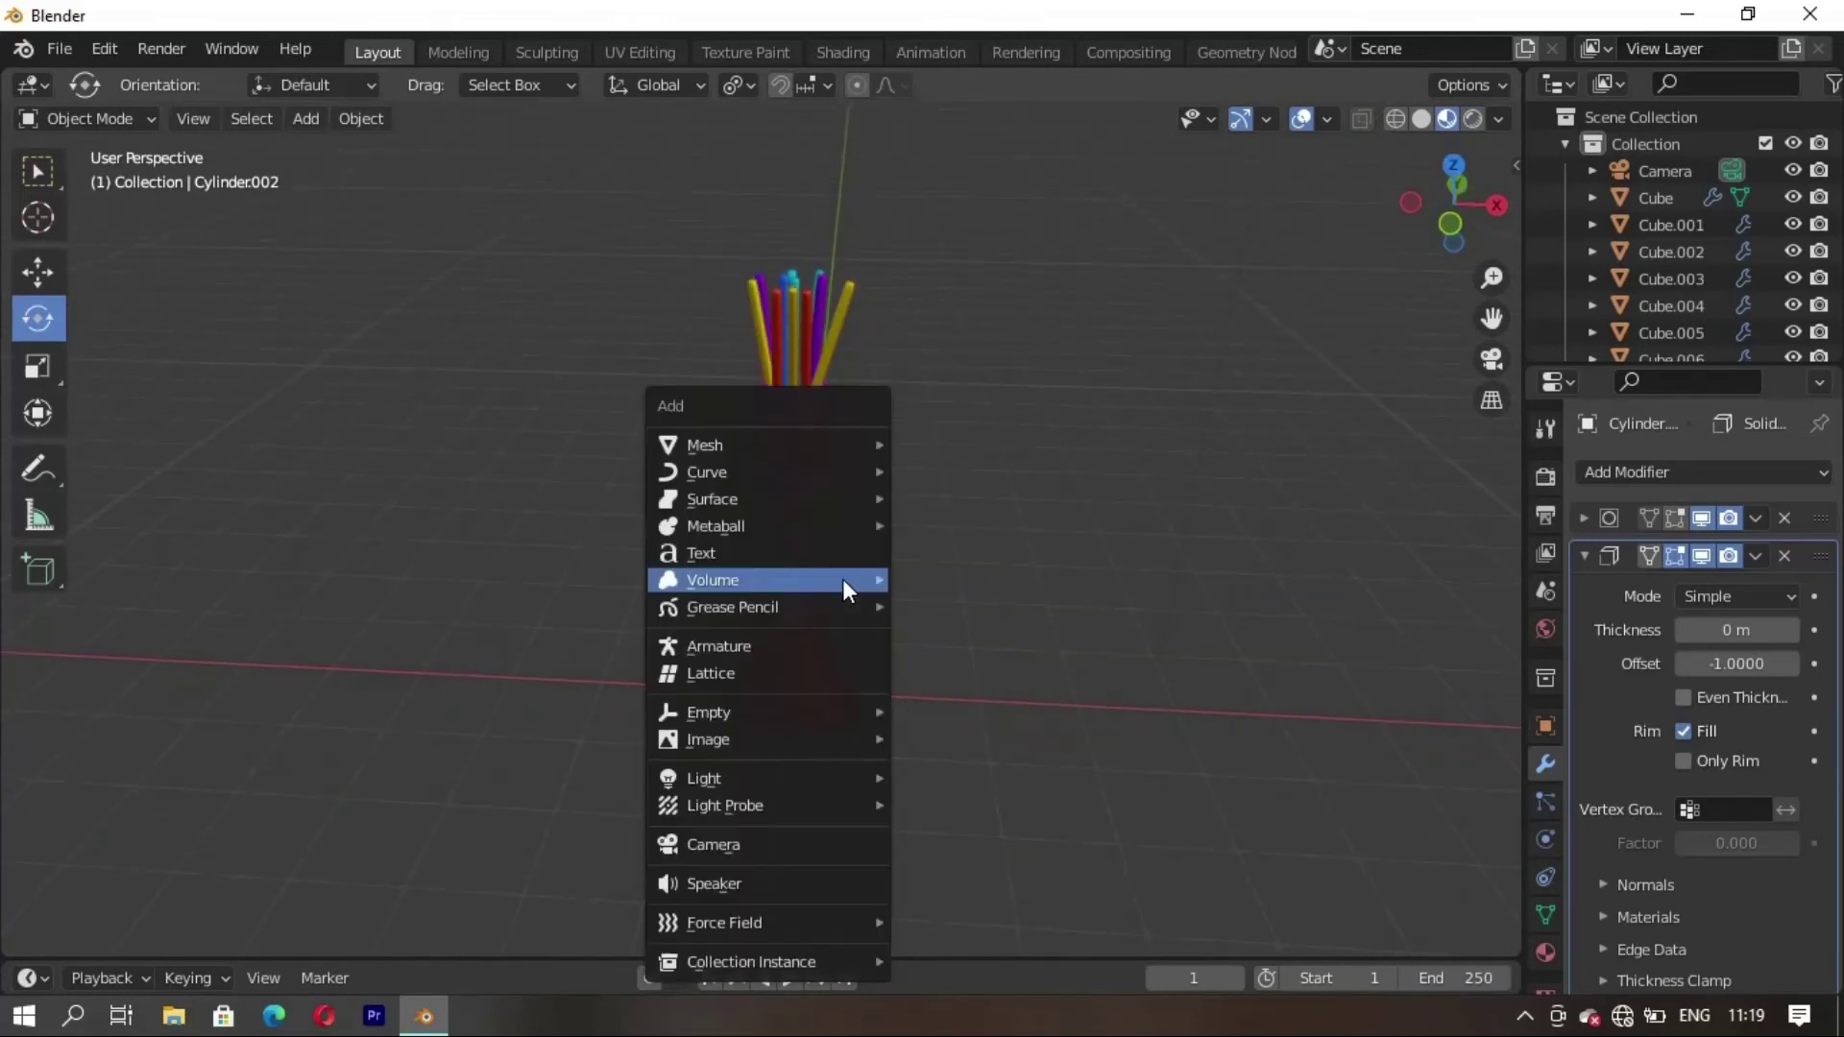
{"action": "left_click", "coordinate": [946, 442]}
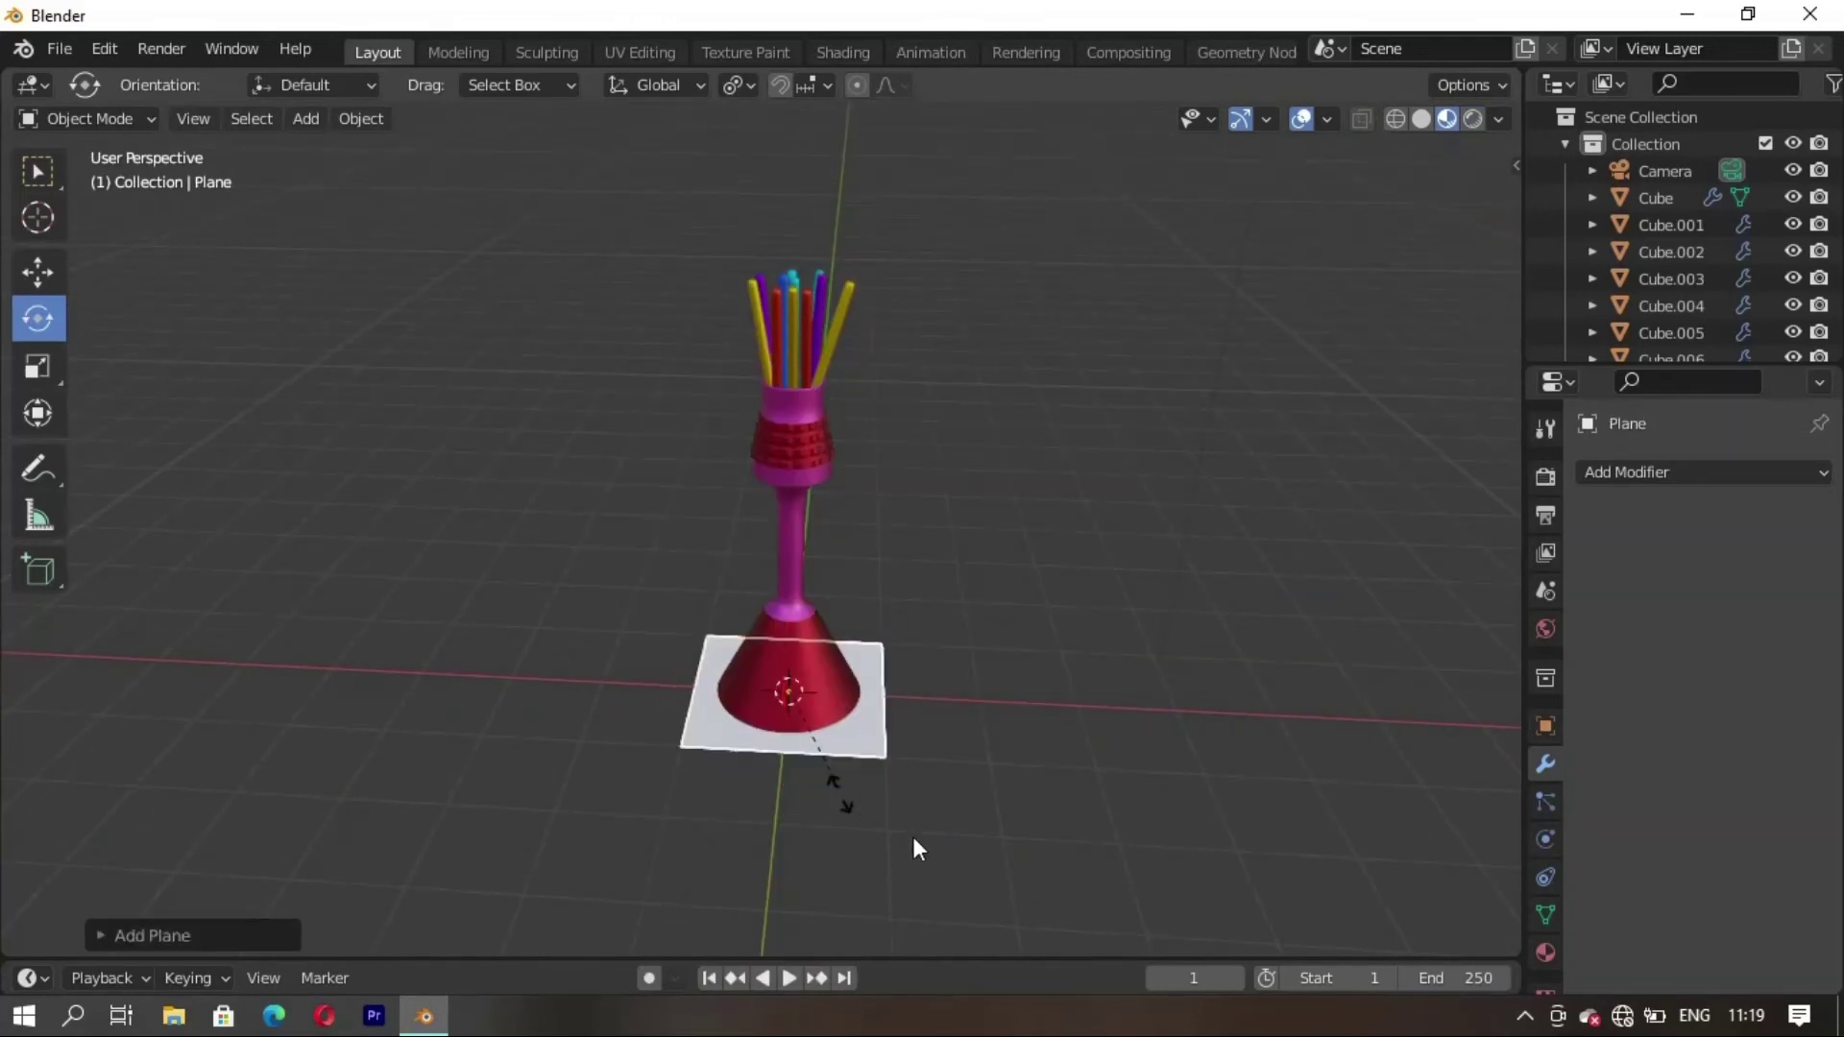
{"action": "key", "text": "s"}
{"action": "left_click", "coordinate": [1257, 278]}
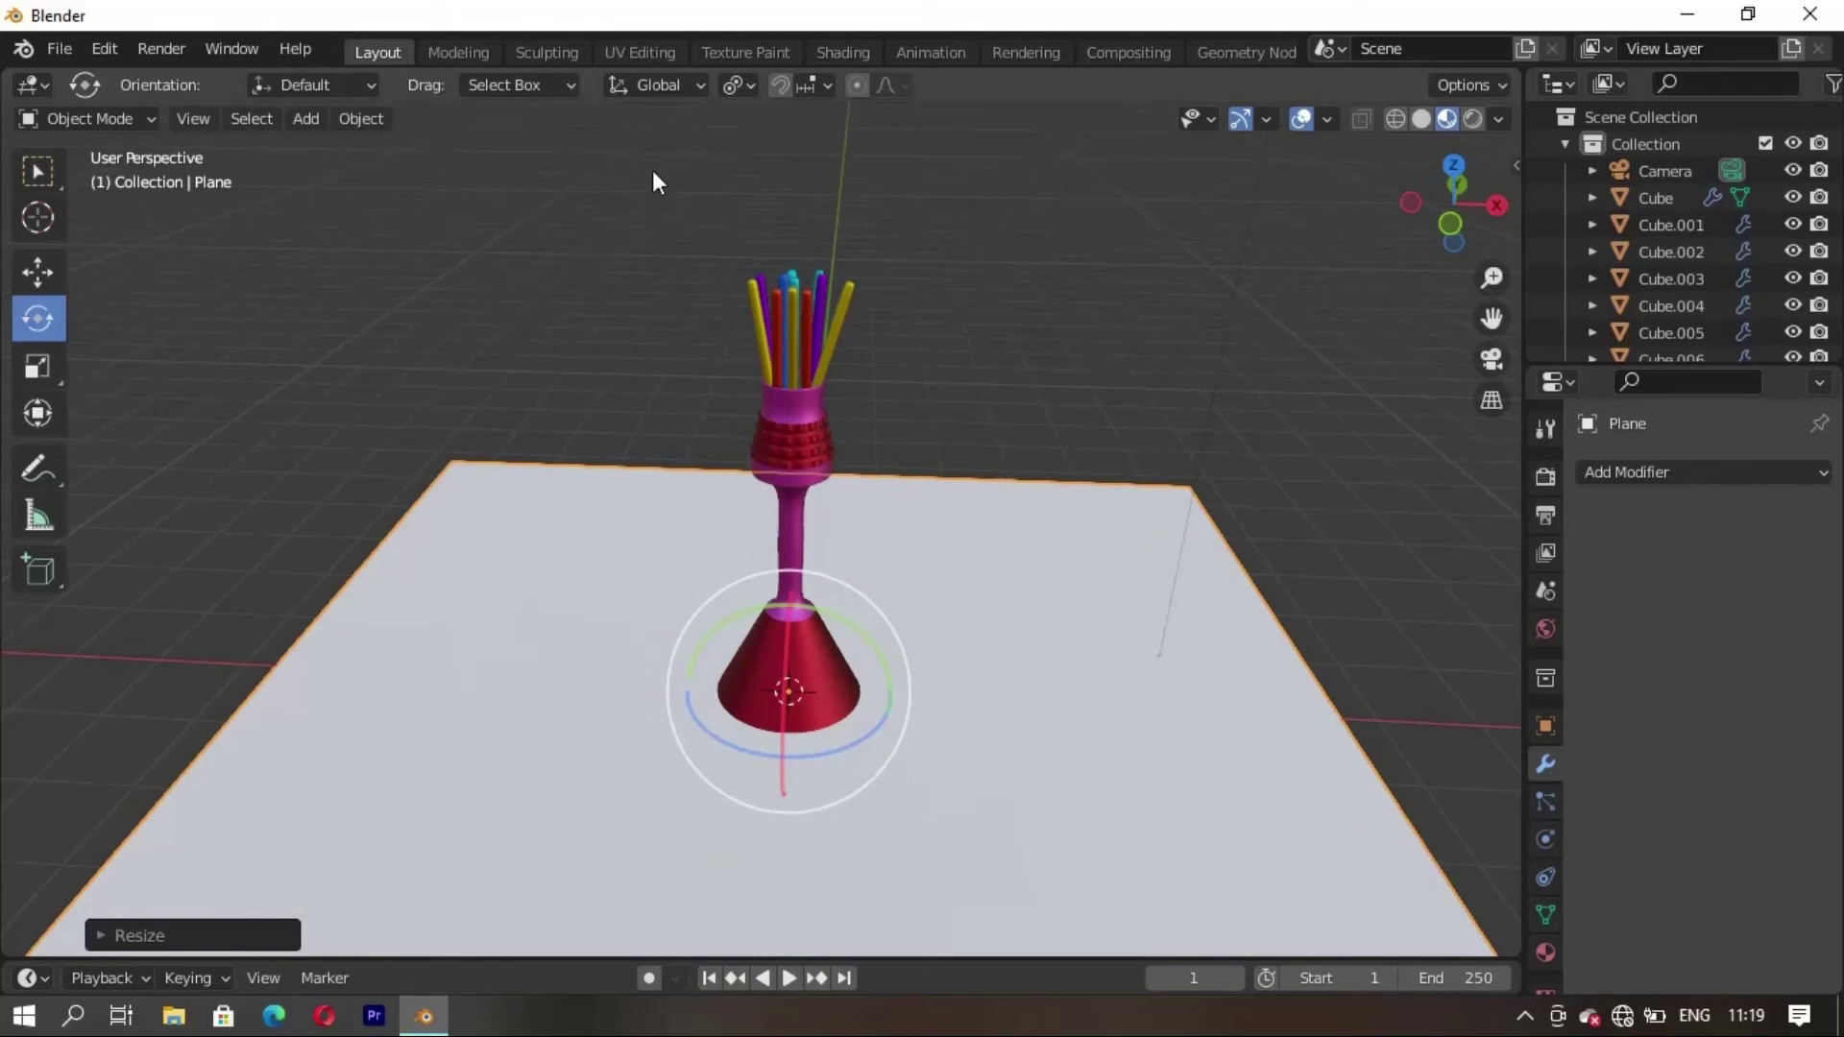
Enable 30° auto smooth on the plane's normals and switch to the Shading workspace
{"action": "left_click", "coordinate": [39, 176]}
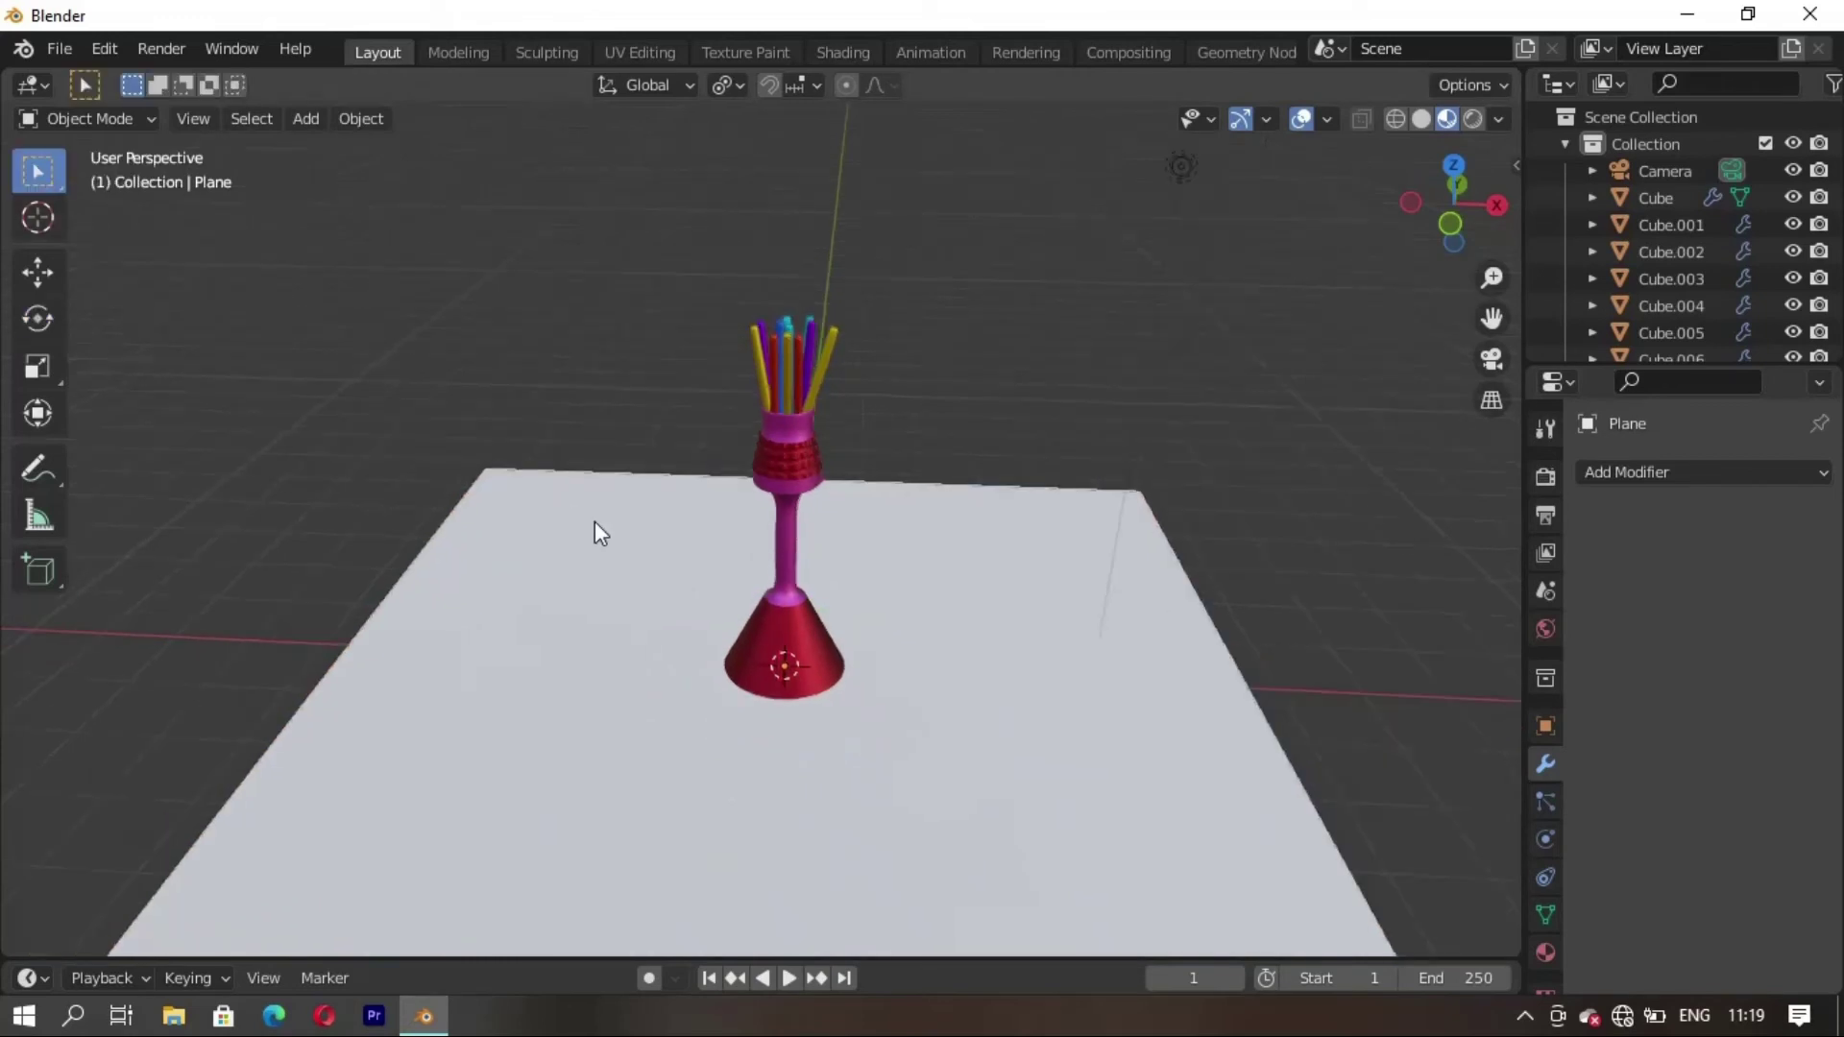
{"action": "mouse_move", "coordinate": [593, 527]}
{"action": "middle_mouse_down"}
{"action": "mouse_move", "coordinate": [869, 553]}
{"action": "mouse_move", "coordinate": [1111, 546]}
{"action": "mouse_move", "coordinate": [716, 673]}
{"action": "mouse_move", "coordinate": [825, 624]}
{"action": "mouse_move", "coordinate": [849, 677]}
{"action": "mouse_move", "coordinate": [816, 611]}
{"action": "mouse_move", "coordinate": [815, 647]}
{"action": "mouse_move", "coordinate": [988, 630]}
{"action": "middle_mouse_up"}
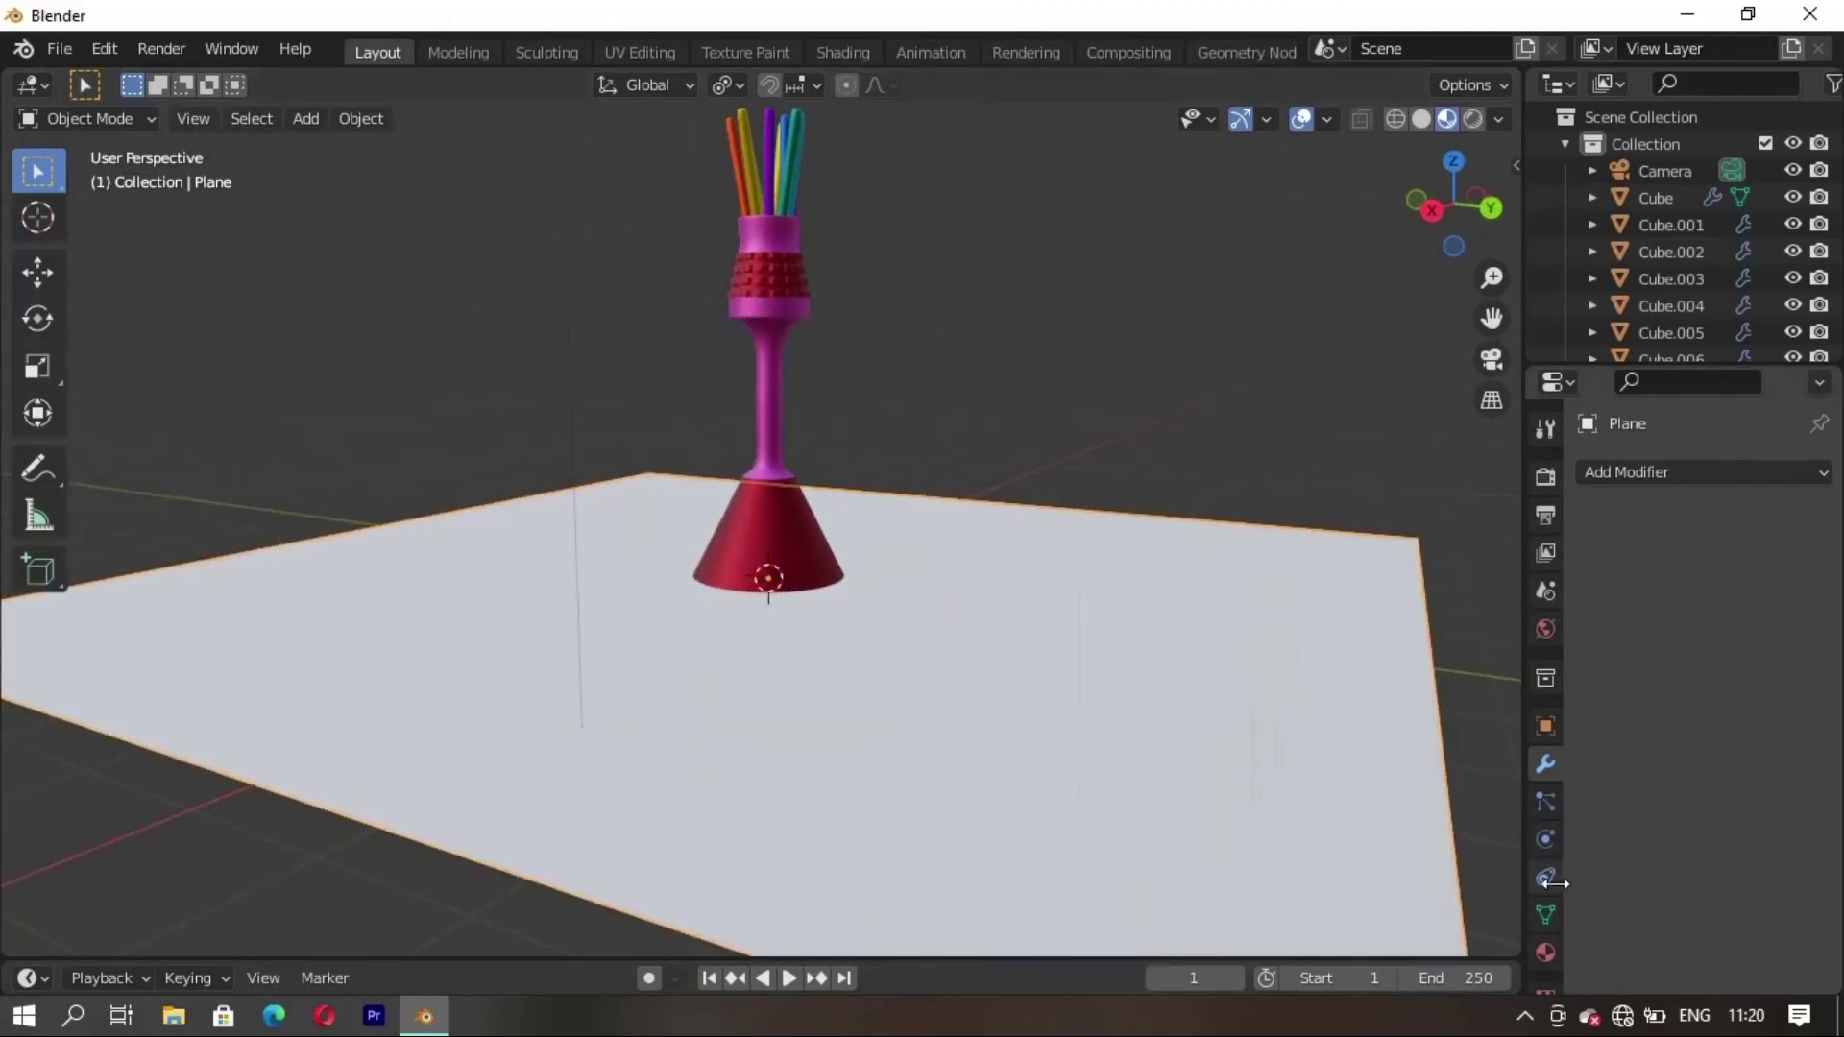
{"action": "left_click", "coordinate": [1547, 914]}
{"action": "left_click", "coordinate": [1680, 974]}
{"action": "mouse_move", "coordinate": [1032, 381]}
{"action": "middle_mouse_down"}
{"action": "mouse_move", "coordinate": [926, 384]}
{"action": "mouse_move", "coordinate": [646, 294]}
{"action": "mouse_move", "coordinate": [765, 307]}
{"action": "mouse_move", "coordinate": [897, 405]}
{"action": "mouse_move", "coordinate": [814, 477]}
{"action": "middle_mouse_up"}
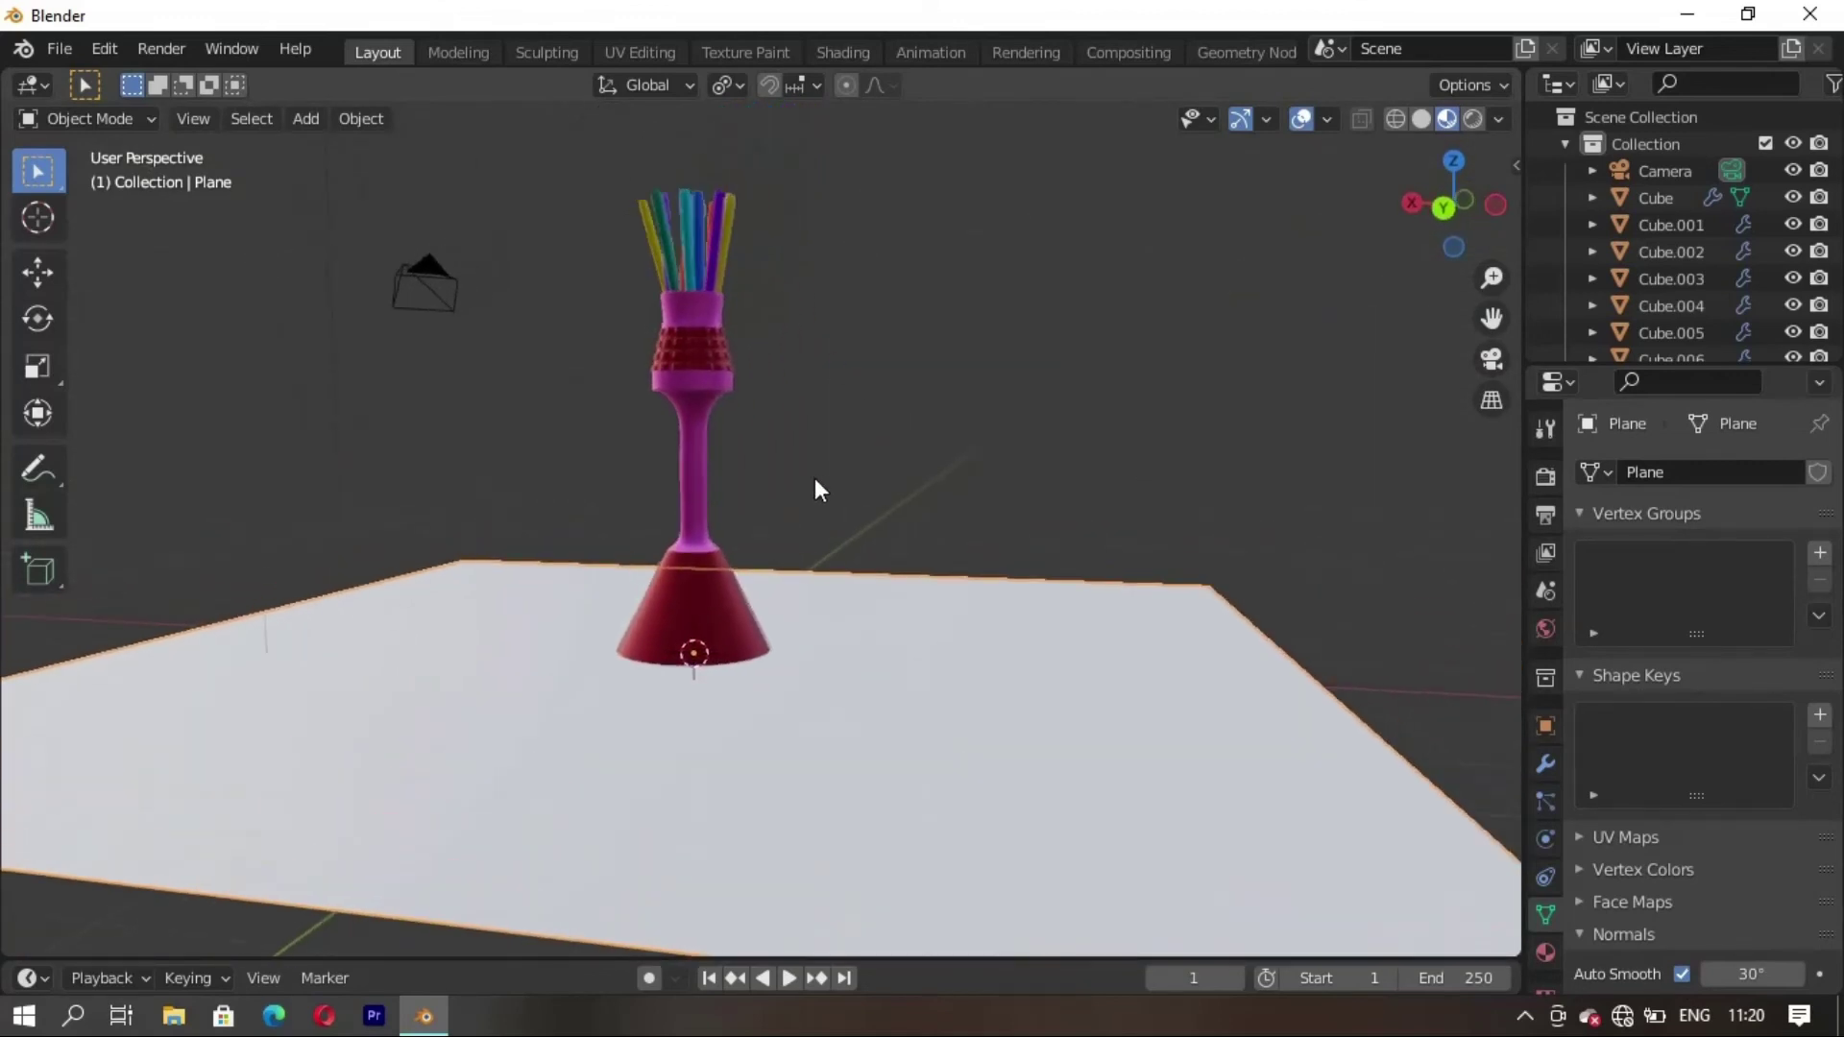
{"action": "left_click", "coordinate": [844, 54]}
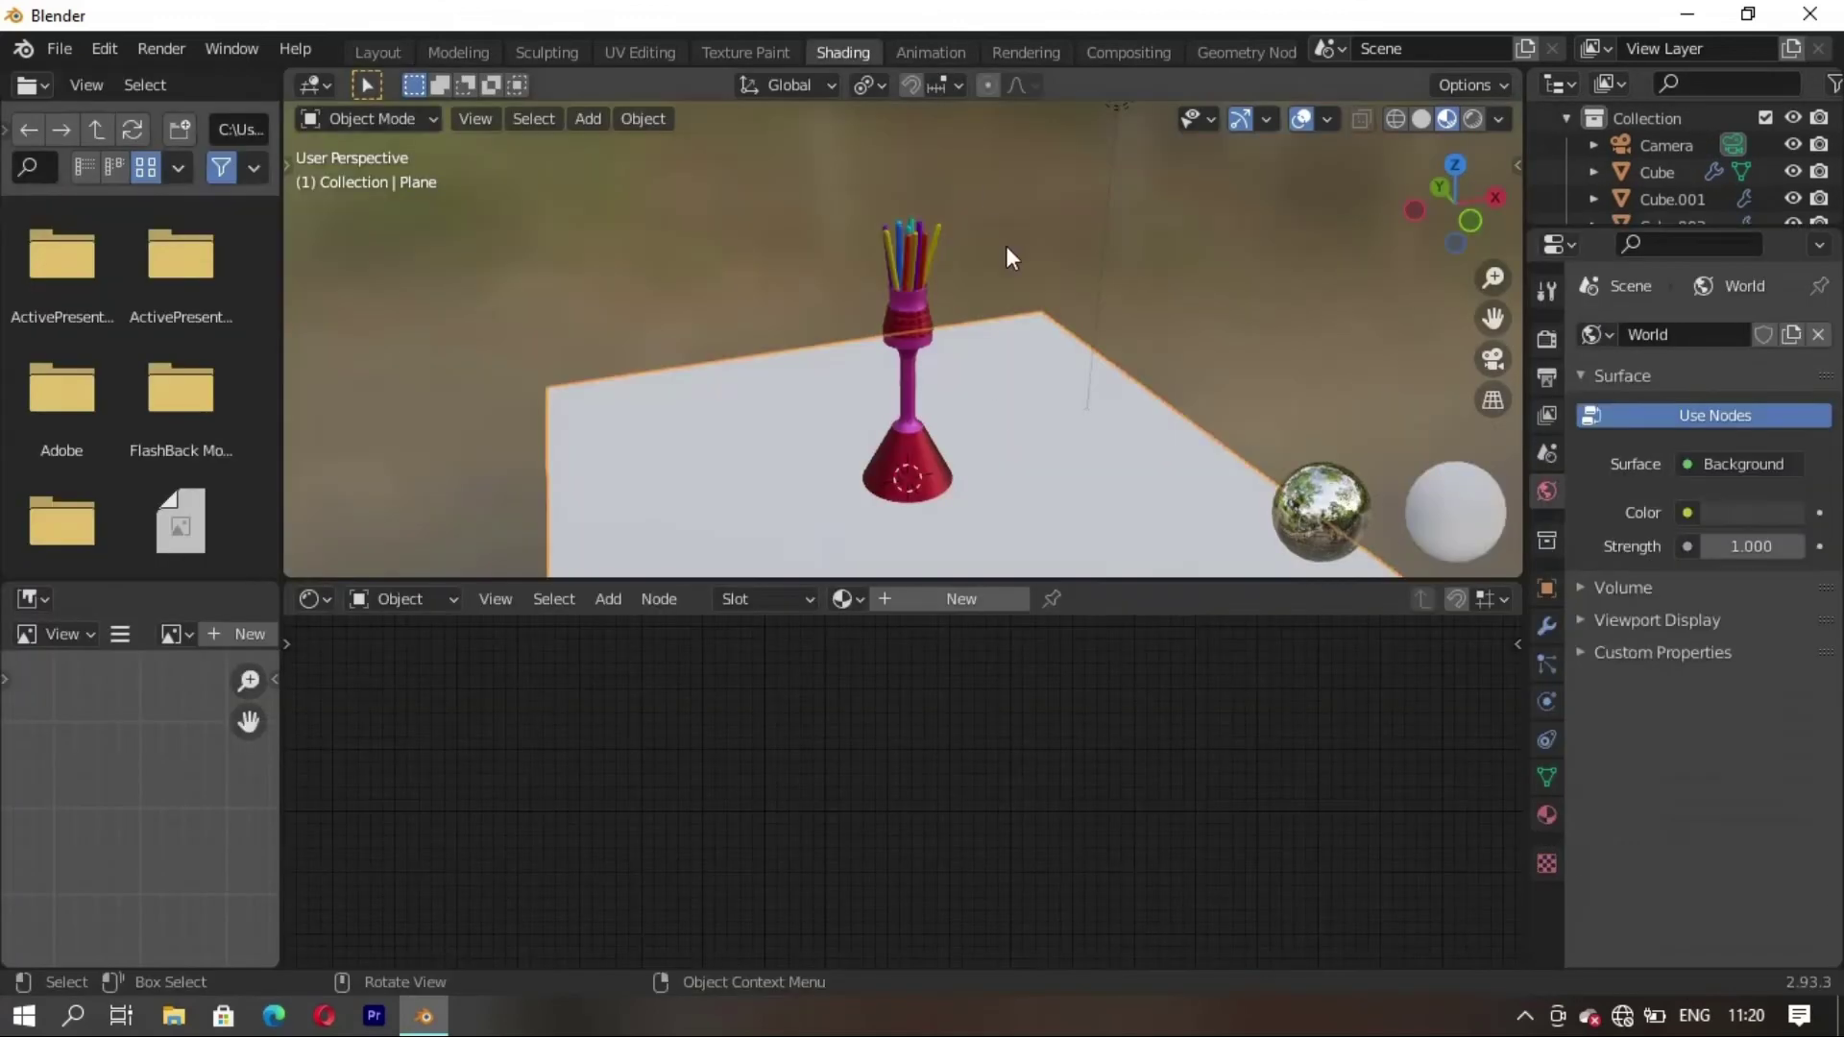
Give the plane a new orange material named ssdd, then return to Layout
{"action": "left_click", "coordinate": [946, 599]}
{"action": "left_click", "coordinate": [1085, 601]}
{"action": "key", "text": "ctrl+a"}
{"action": "key", "text": "BackSpace"}
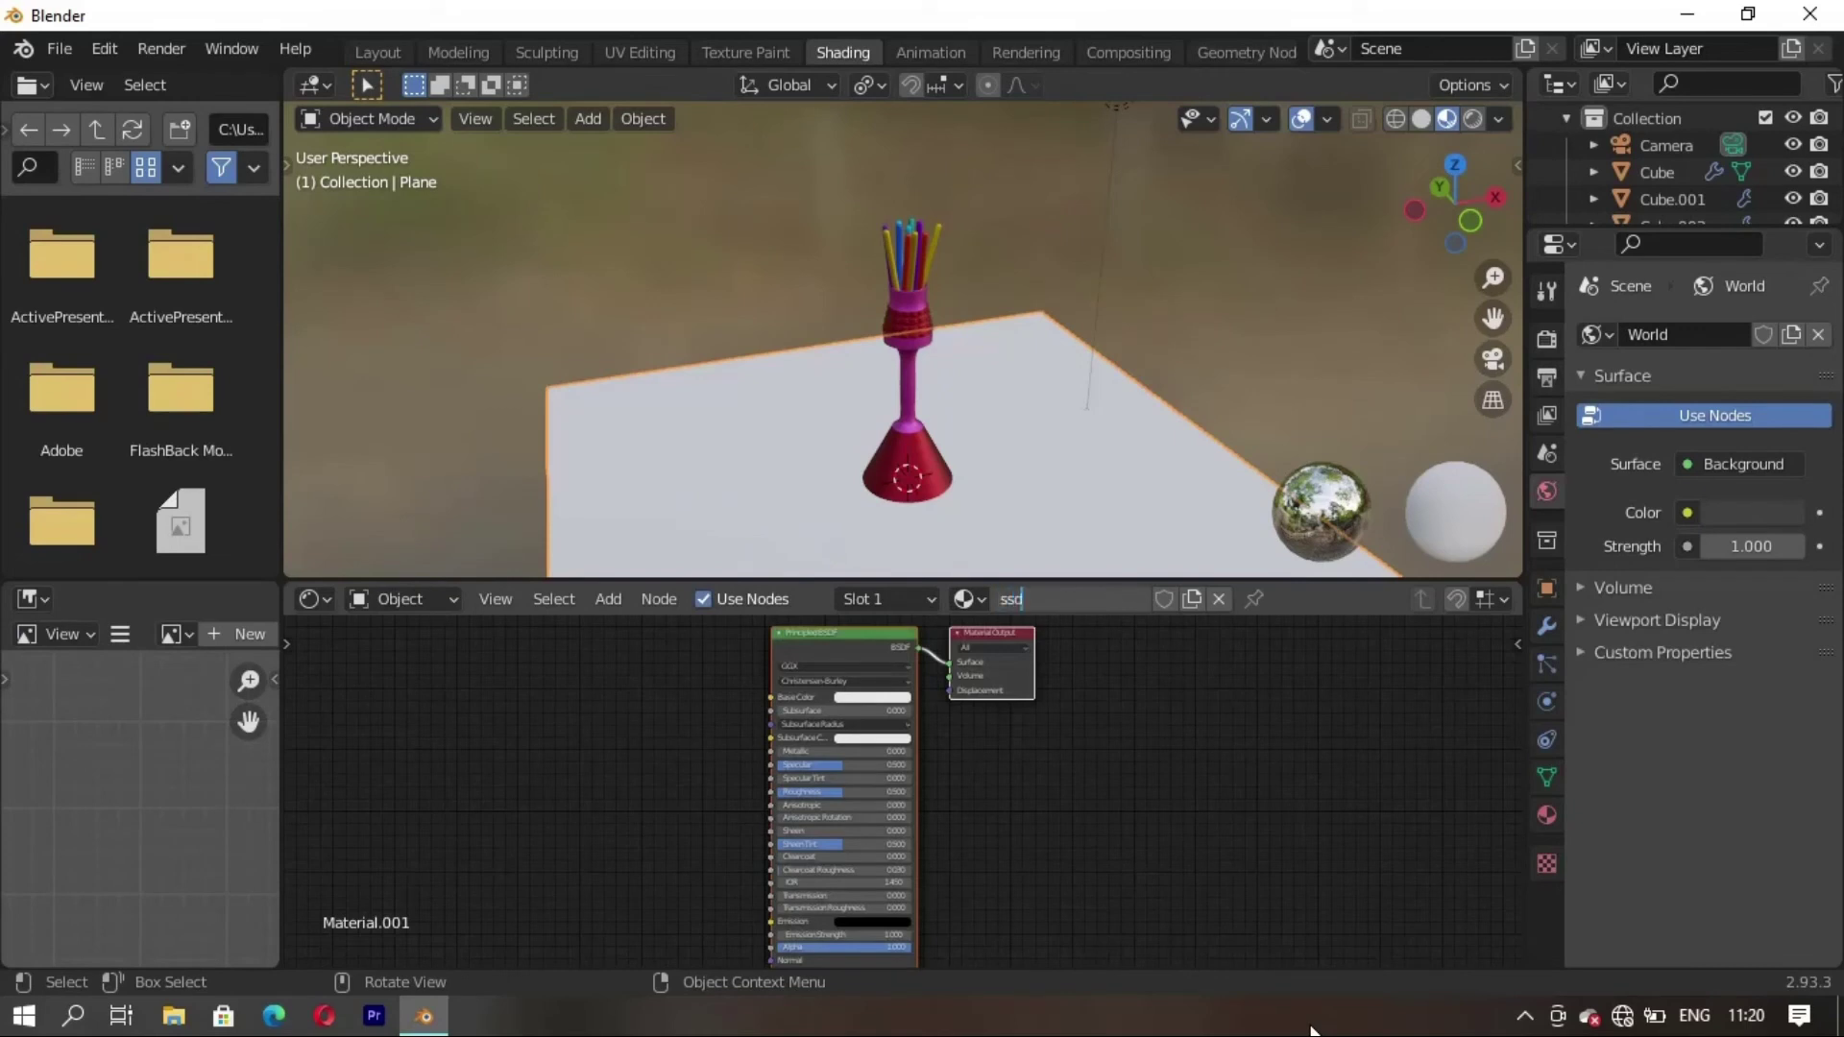
{"action": "type", "text": "d"}
{"action": "key", "text": "Return"}
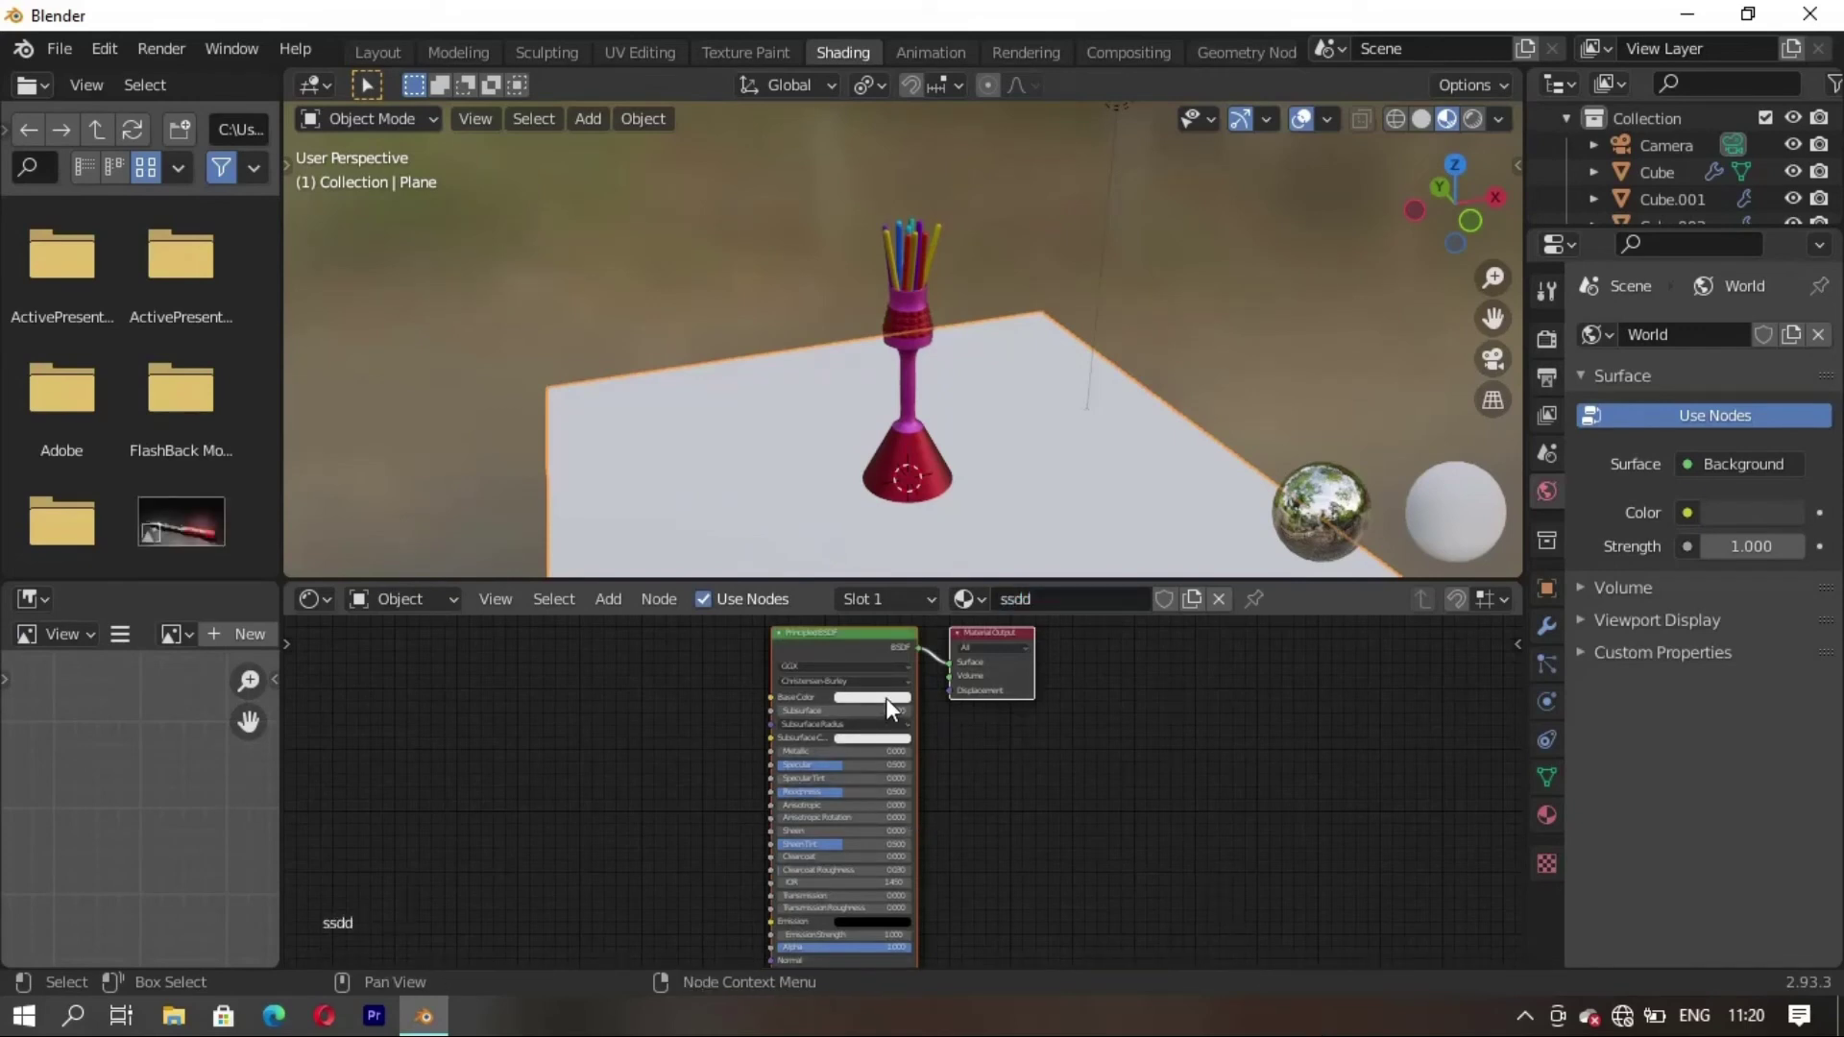
{"action": "left_click", "coordinate": [886, 697]}
{"action": "left_click_drag", "start_coordinate": [873, 603], "coordinate": [857, 632]}
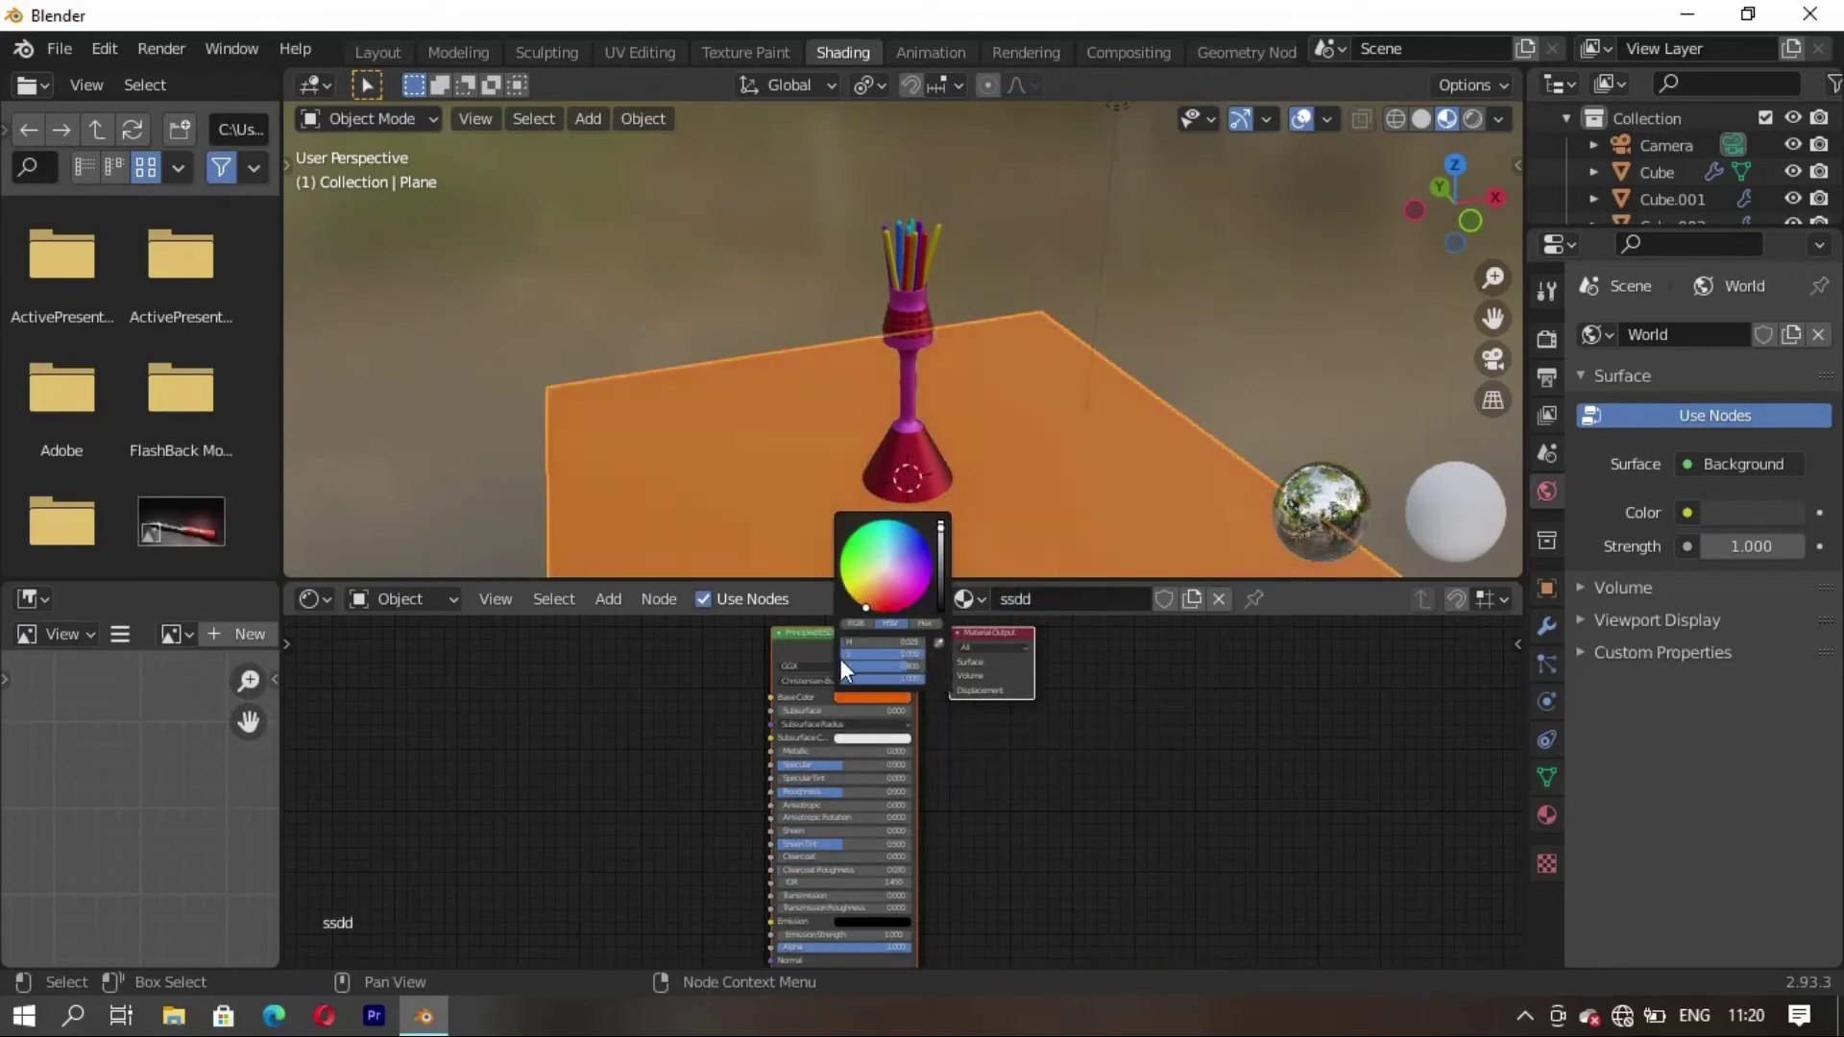
{"action": "left_click", "coordinate": [850, 802]}
{"action": "key", "text": "Return"}
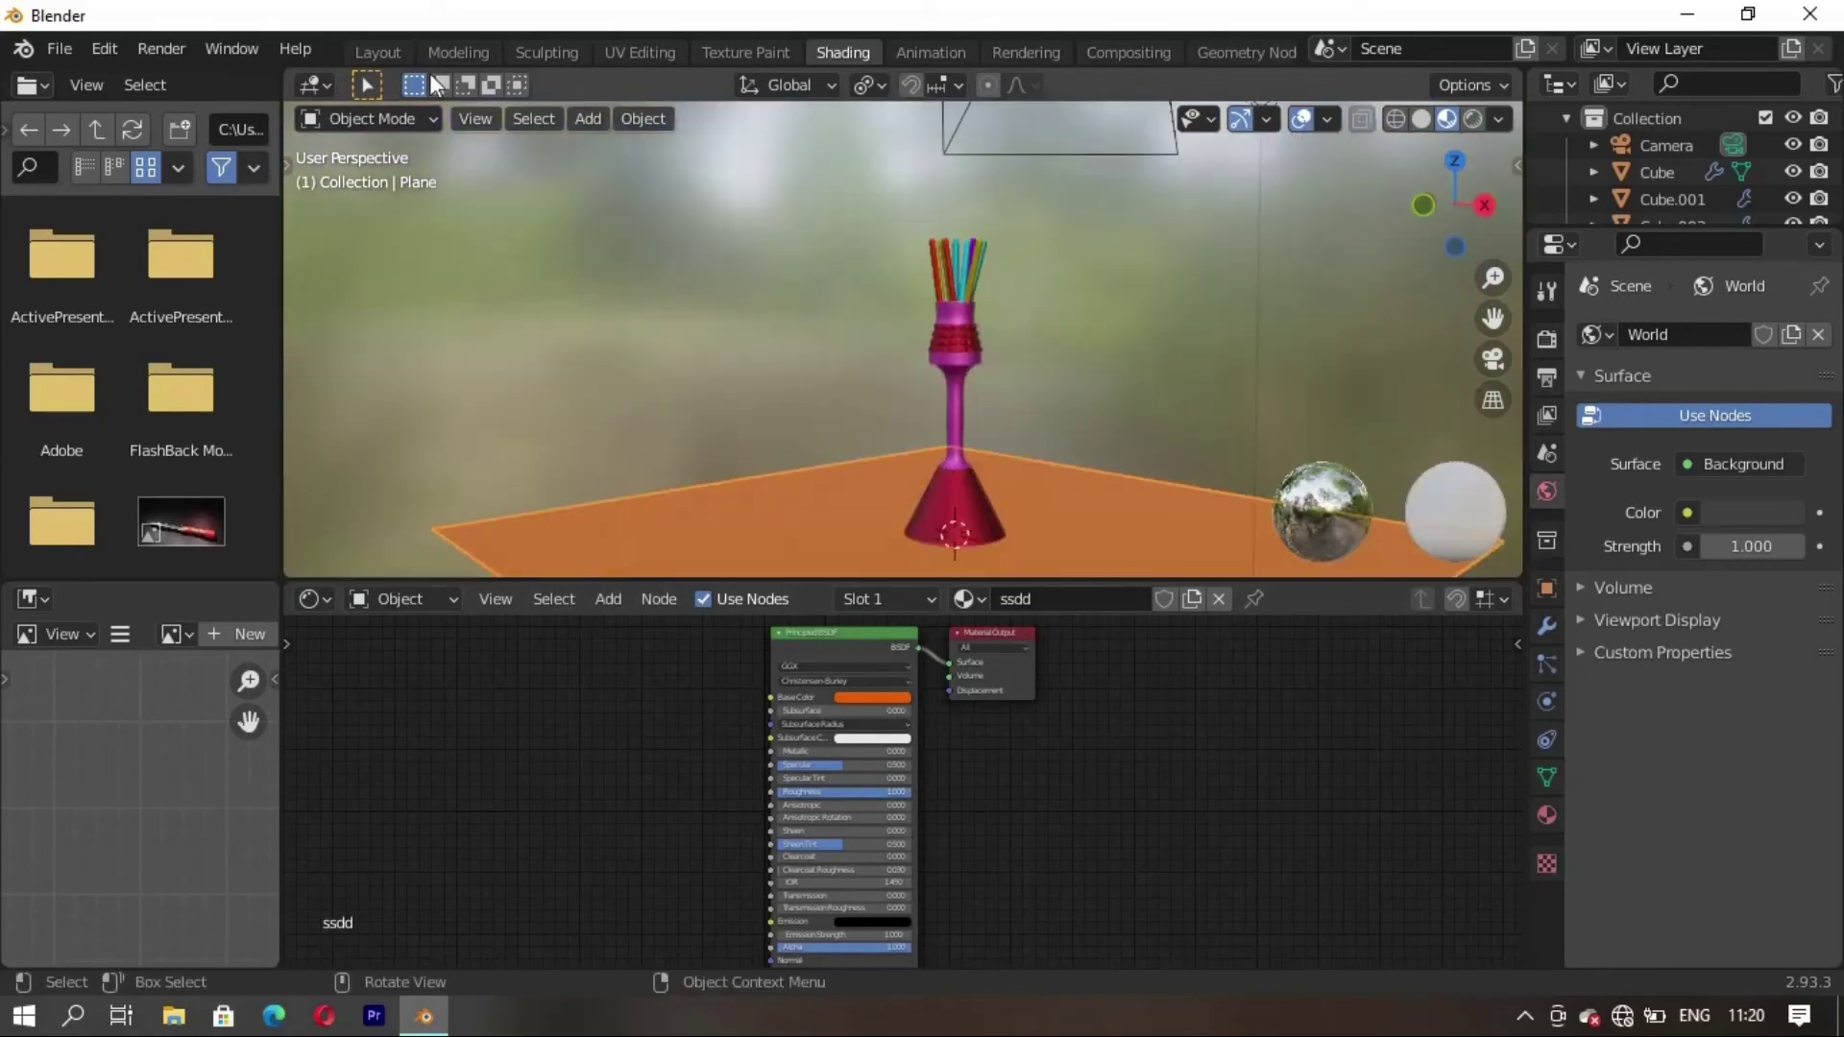
{"action": "left_click", "coordinate": [370, 47]}
{"action": "mouse_move", "coordinate": [538, 403]}
{"action": "middle_mouse_down"}
{"action": "mouse_move", "coordinate": [630, 515]}
{"action": "mouse_move", "coordinate": [792, 508]}
{"action": "mouse_move", "coordinate": [1028, 637]}
{"action": "mouse_move", "coordinate": [1161, 528]}
{"action": "middle_mouse_up"}
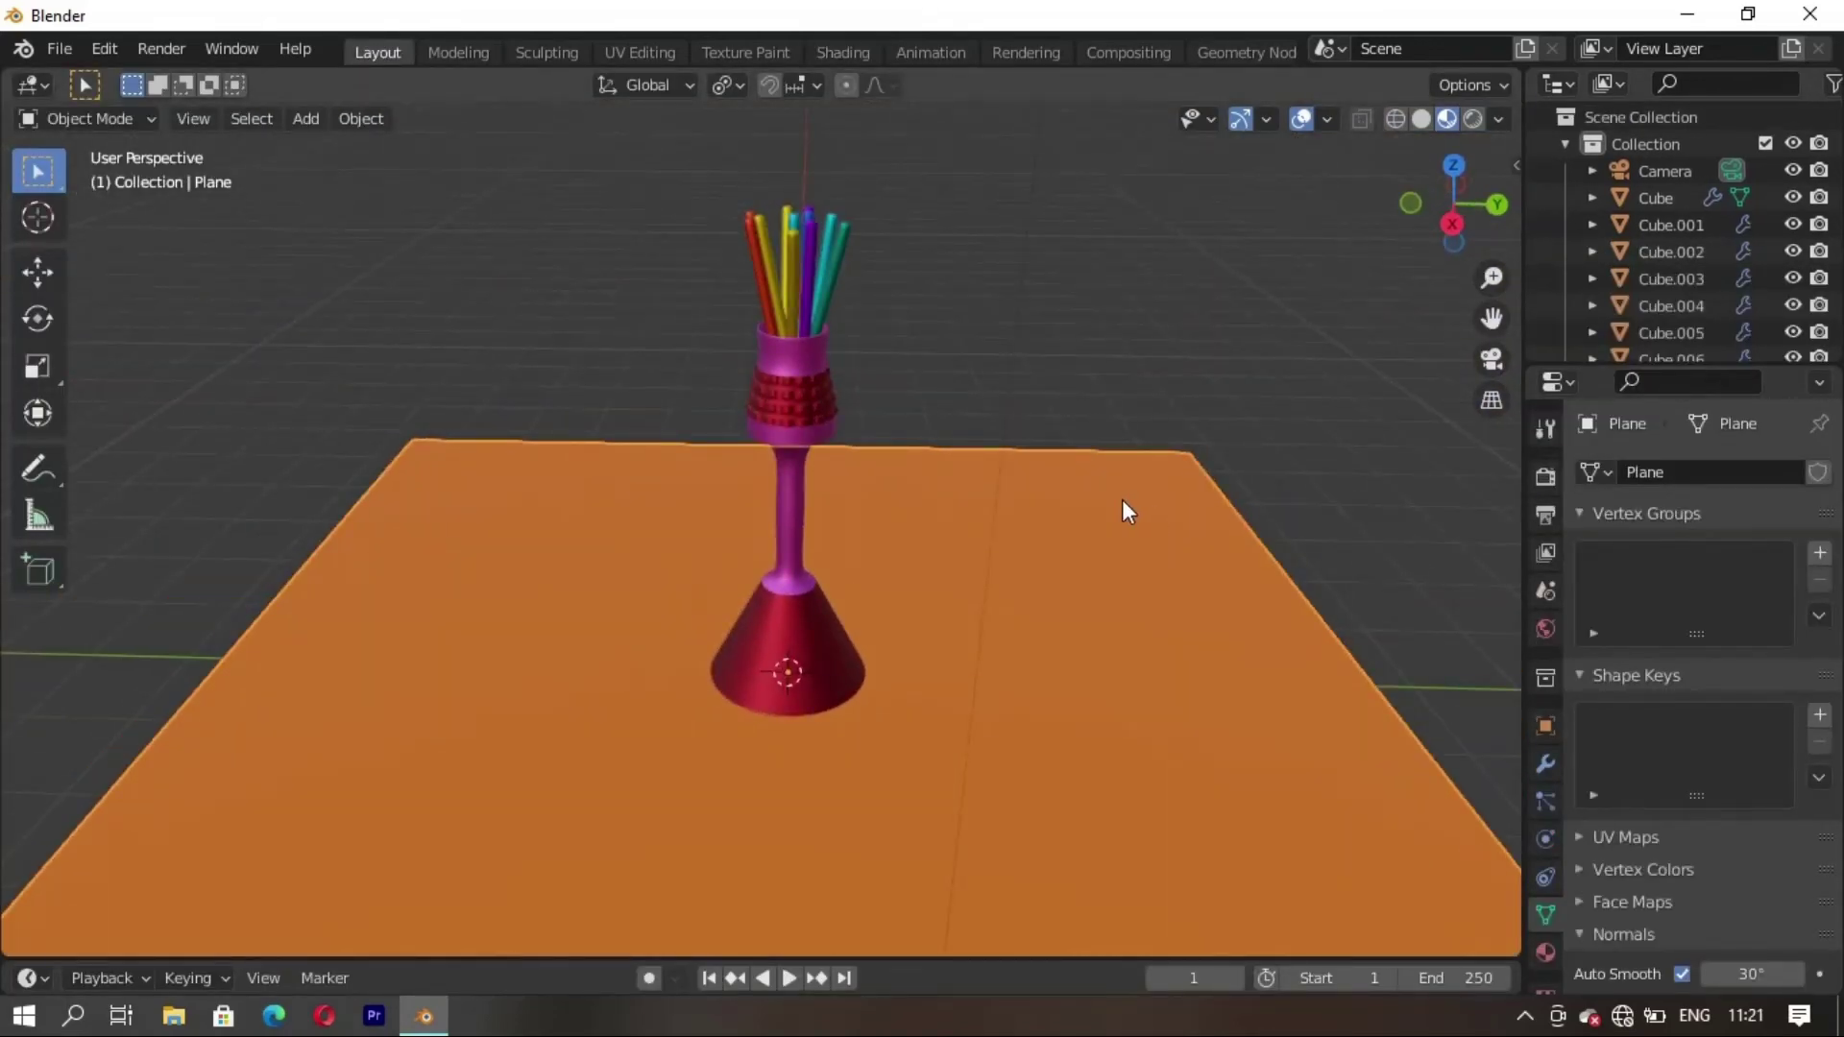
Extrude the plane's back edge straight up into a wall about 6.164 m tall
{"action": "left_click", "coordinate": [1003, 483]}
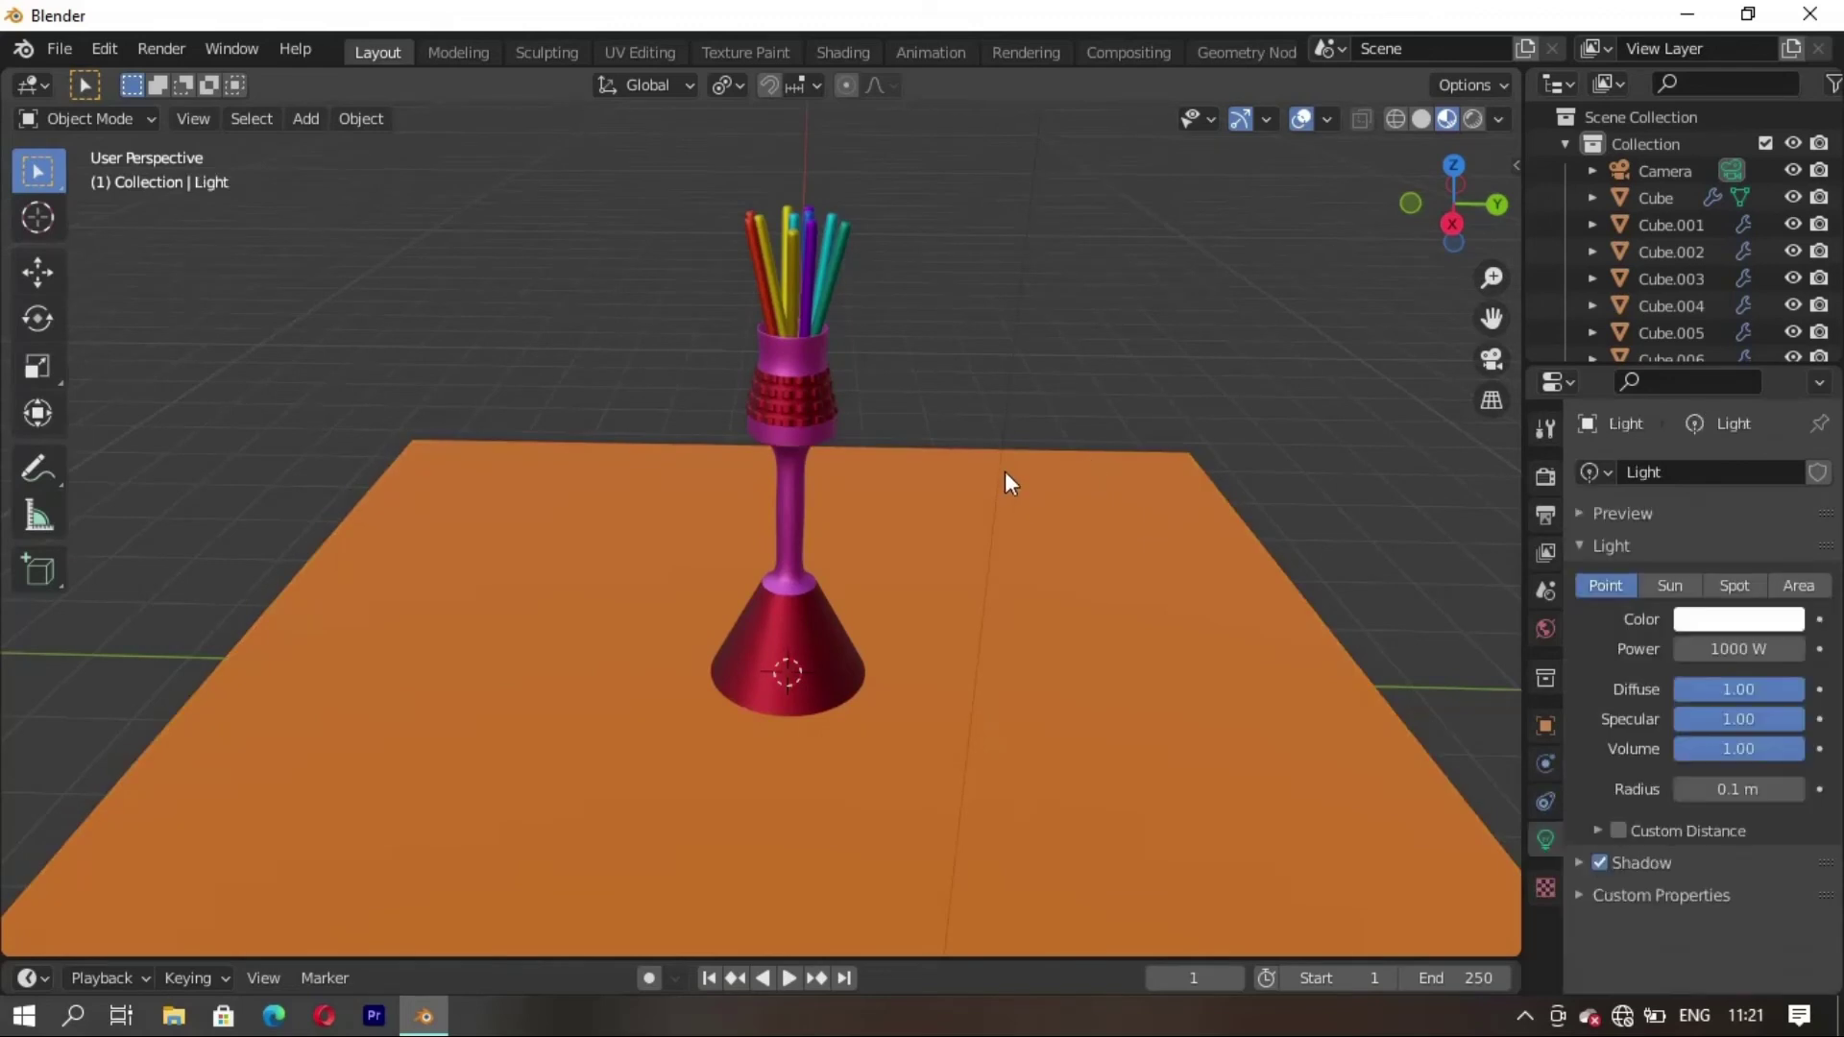
{"action": "mouse_move", "coordinate": [1013, 452]}
{"action": "middle_mouse_down"}
{"action": "mouse_move", "coordinate": [1022, 543]}
{"action": "mouse_move", "coordinate": [999, 485]}
{"action": "middle_mouse_up"}
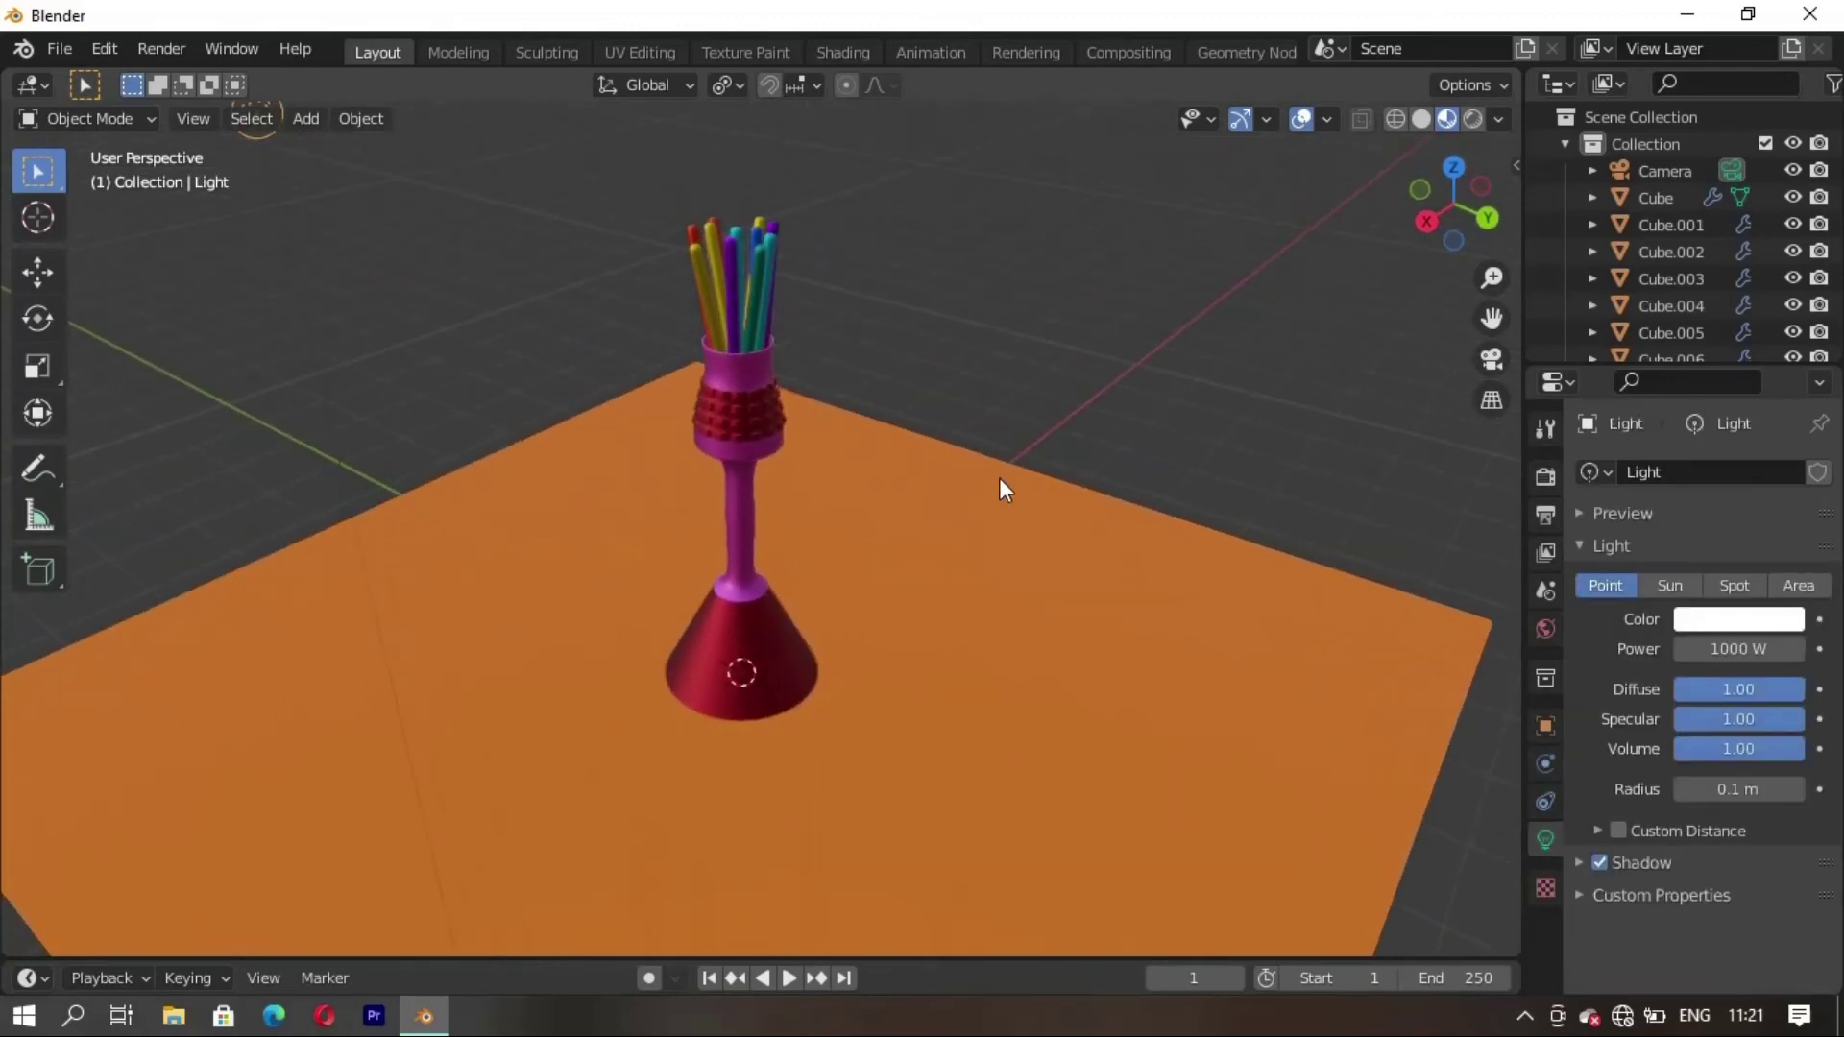
{"action": "left_click", "coordinate": [1061, 664]}
{"action": "key", "text": "Tab"}
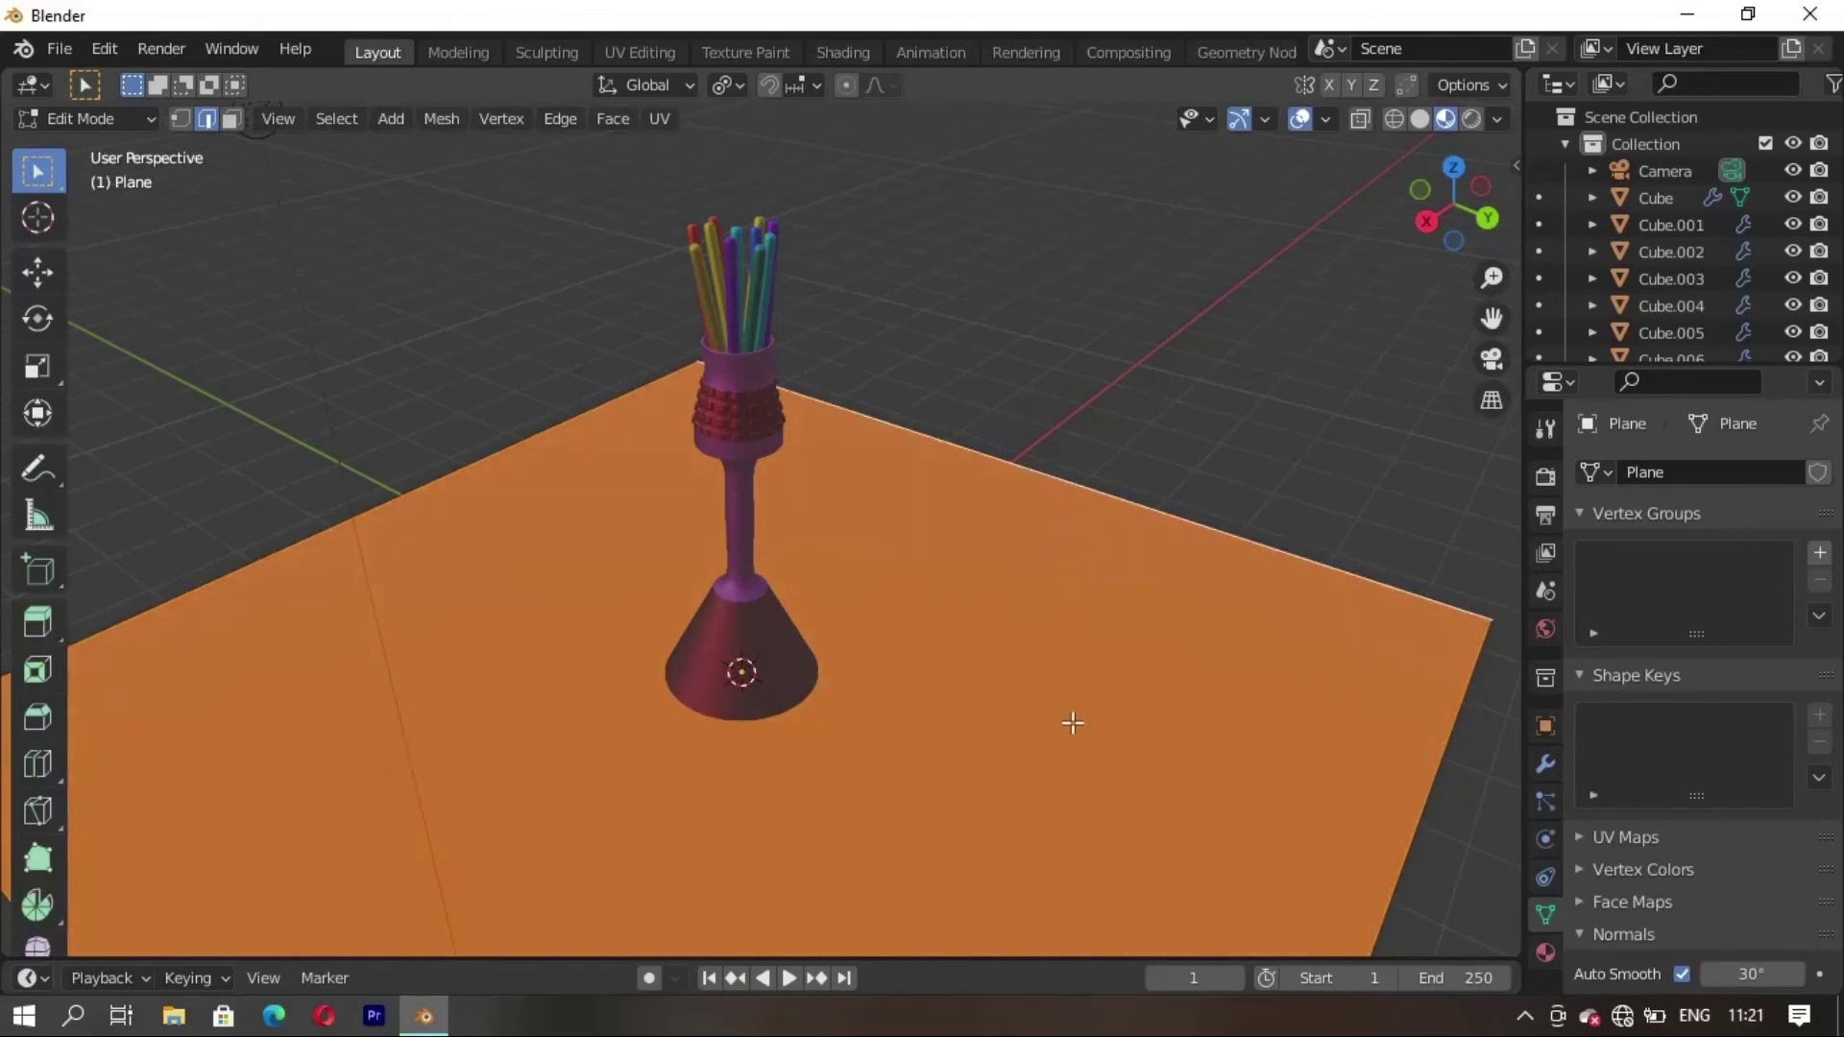
{"action": "key", "text": "e"}
{"action": "key", "text": "z"}
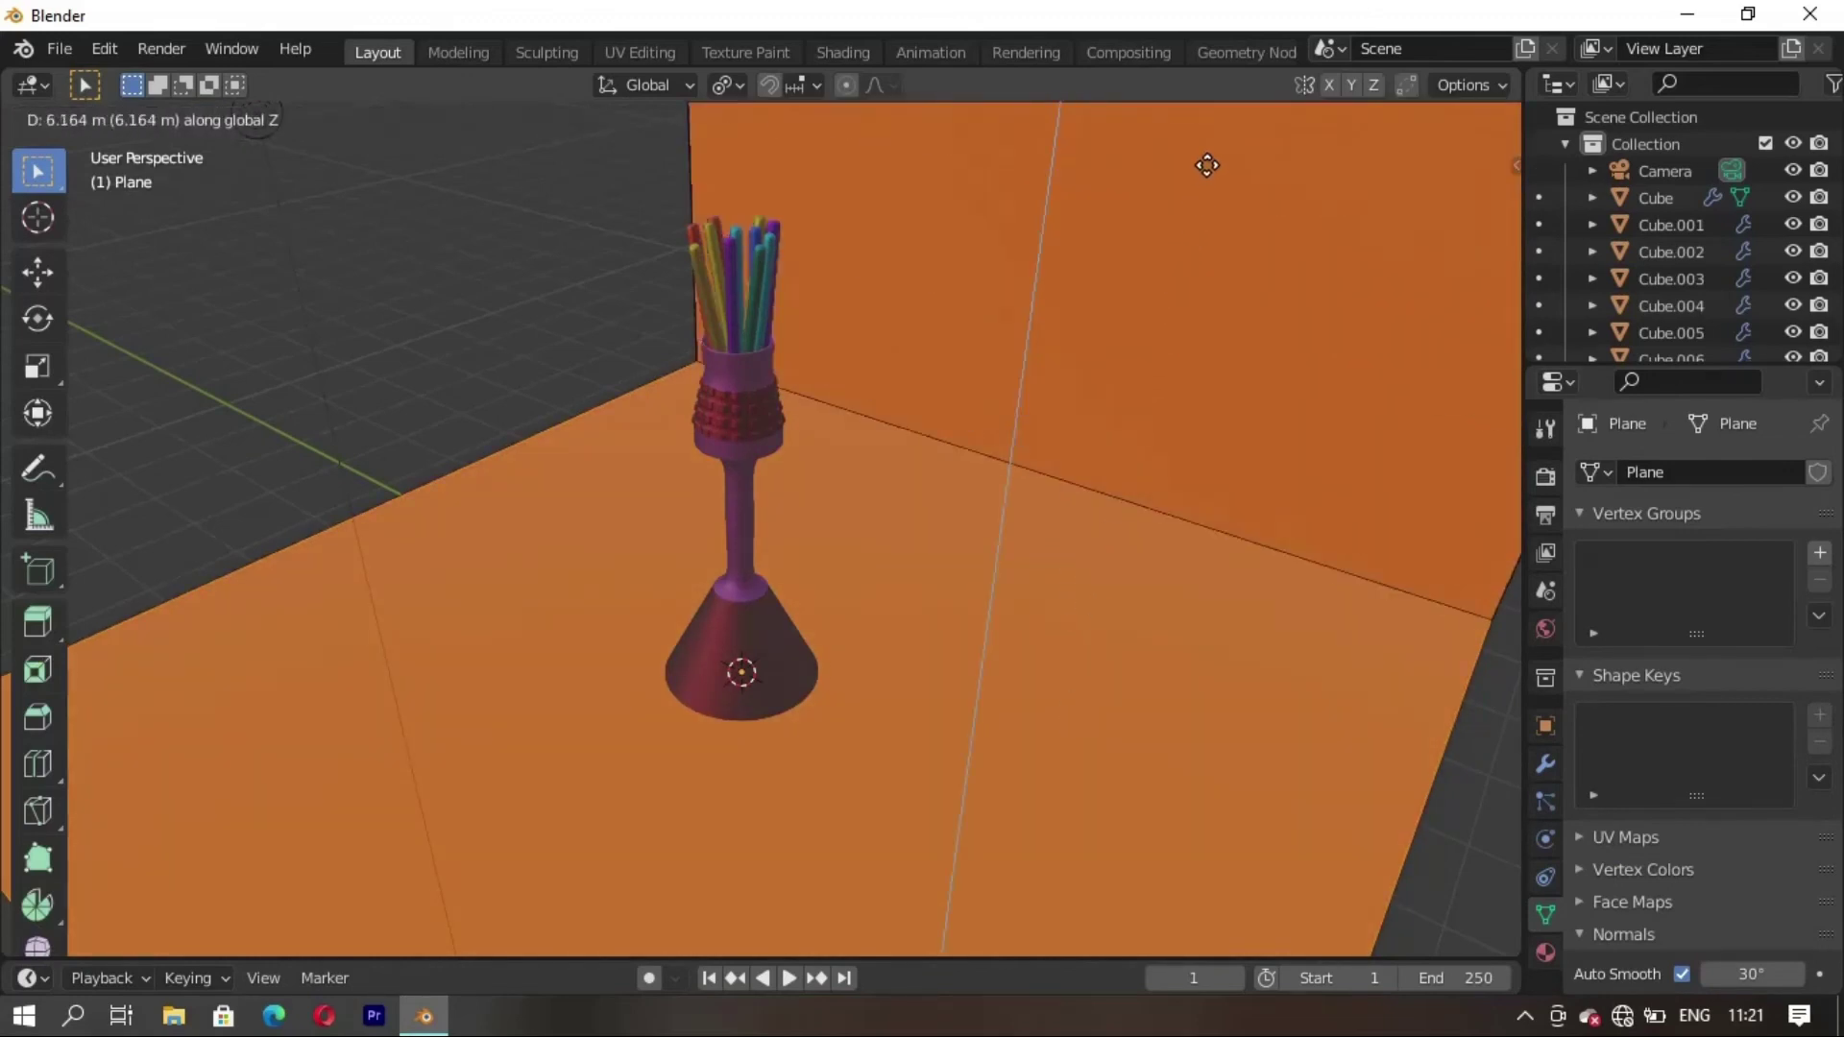
{"action": "left_click", "coordinate": [1207, 166]}
Bevel the floor-wall fold into a curve and shade the backdrop smooth
{"action": "left_click", "coordinate": [1042, 474]}
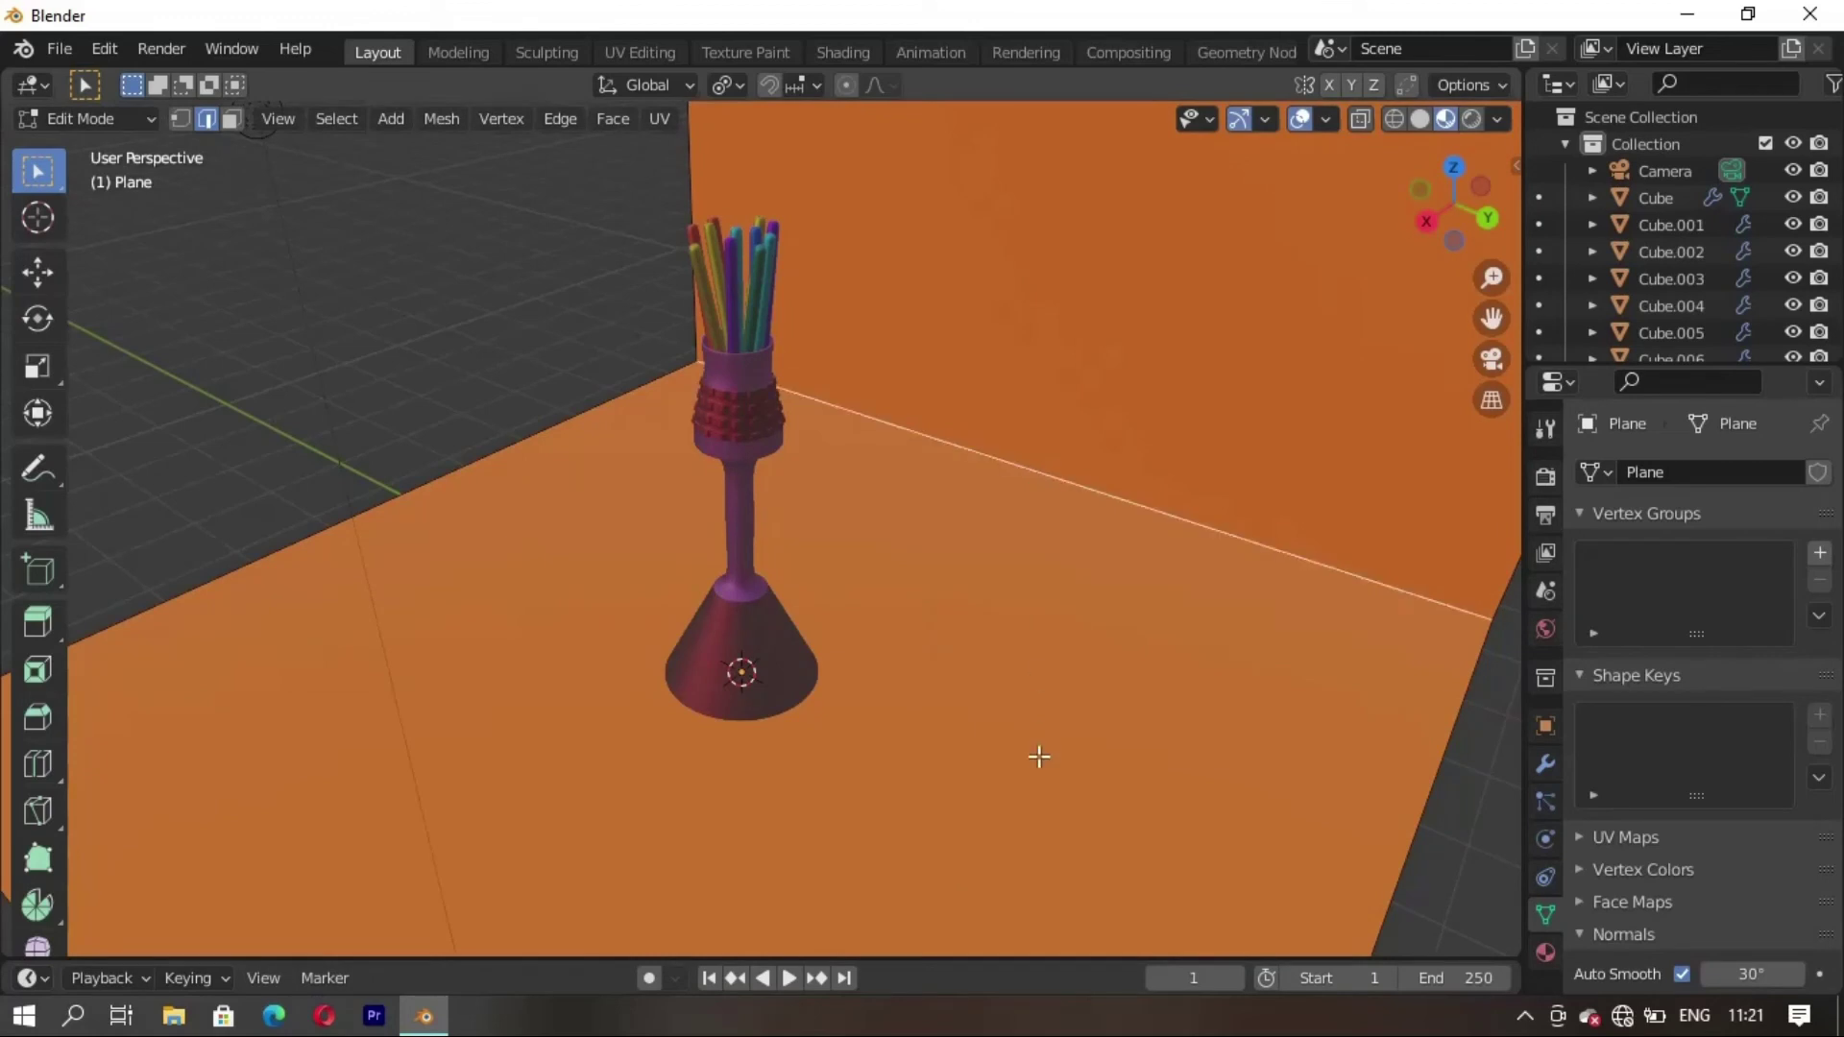
{"action": "key", "text": "ctrl+b"}
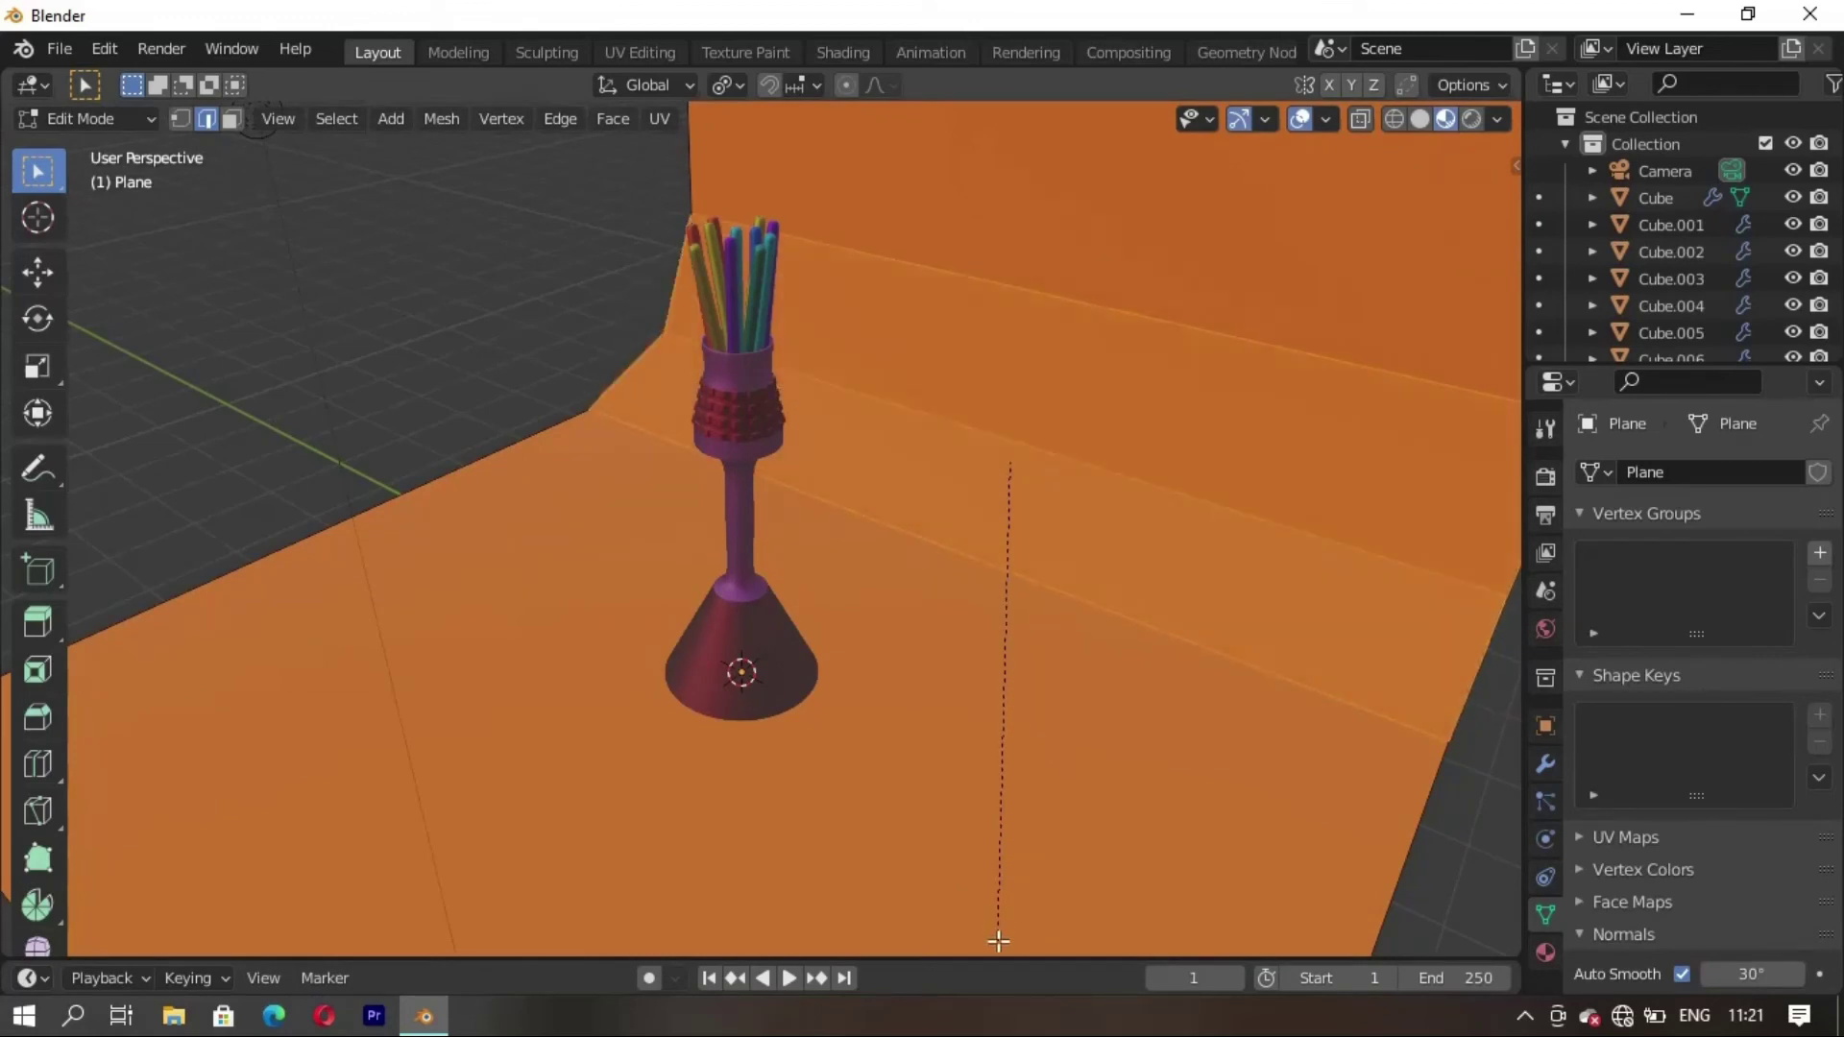
{"action": "left_click", "coordinate": [999, 941]}
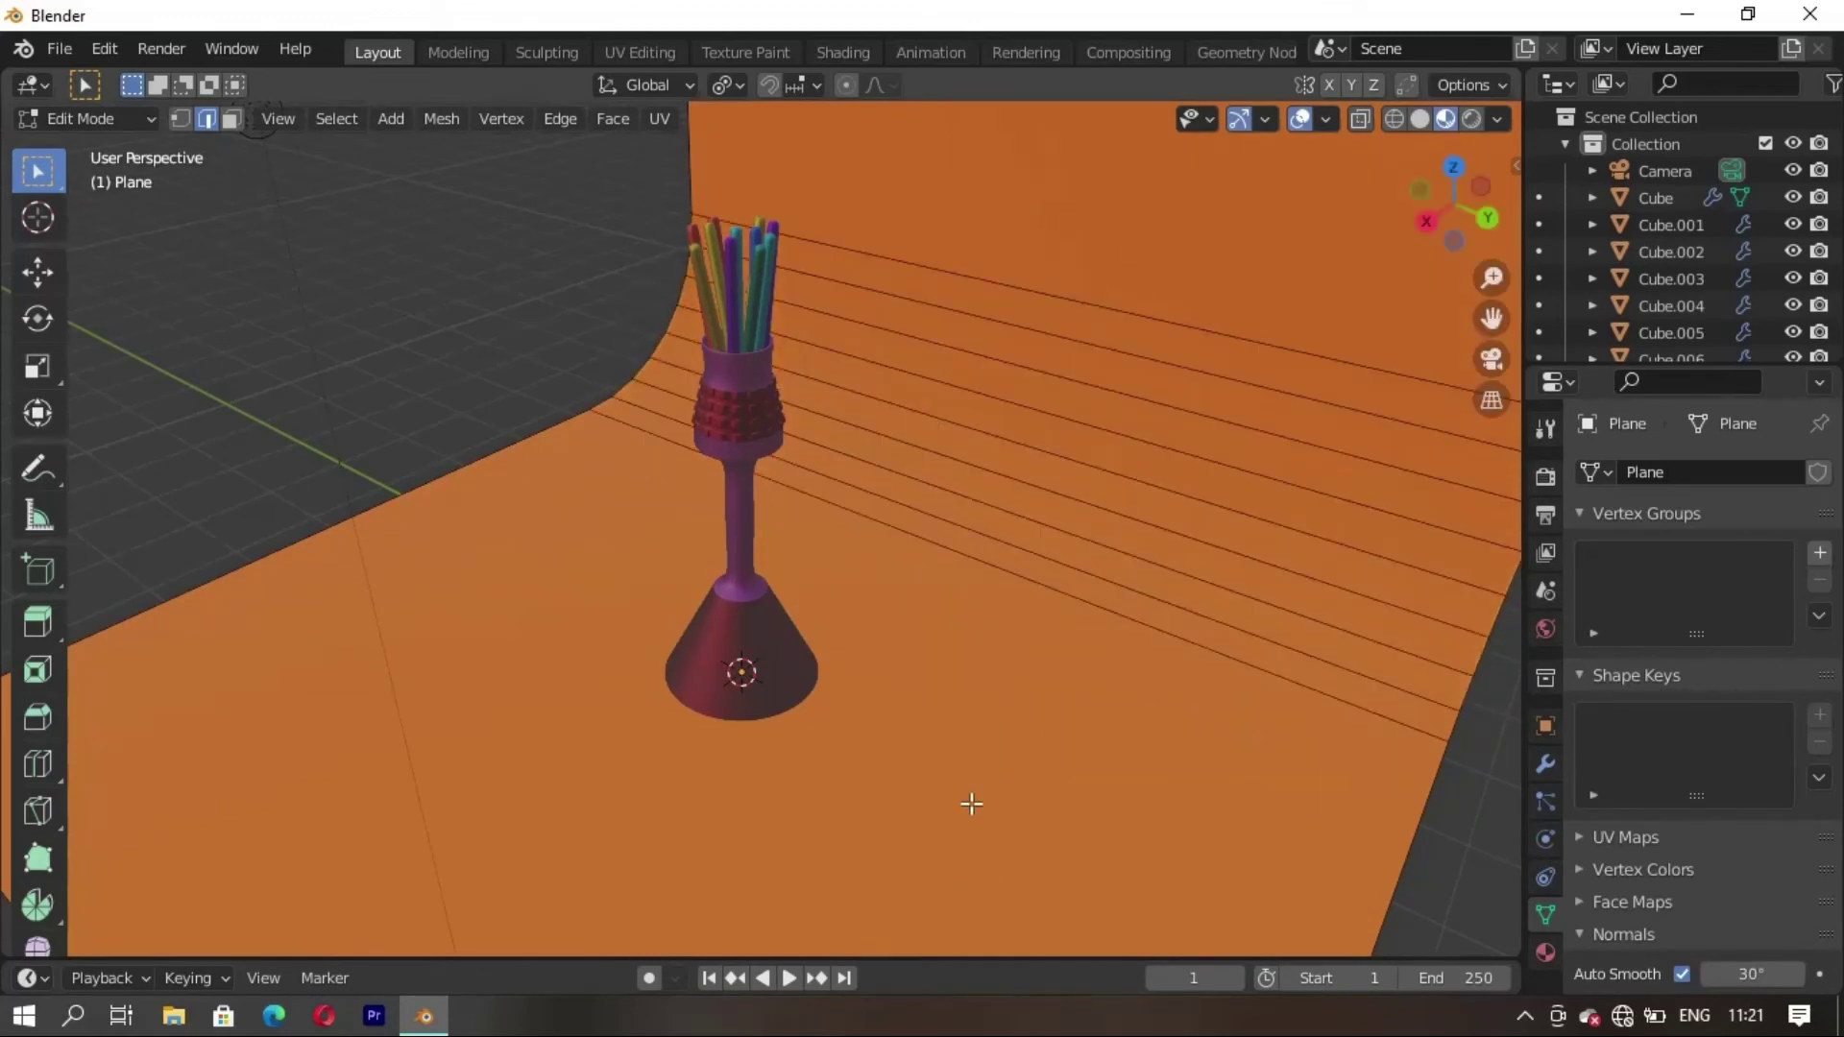
{"action": "key", "text": "Tab"}
{"action": "right_click", "coordinate": [471, 262]}
{"action": "left_click", "coordinate": [469, 260]}
{"action": "scroll", "coordinate": [908, 635], "scroll_direction": "down", "scroll_amount": 5}
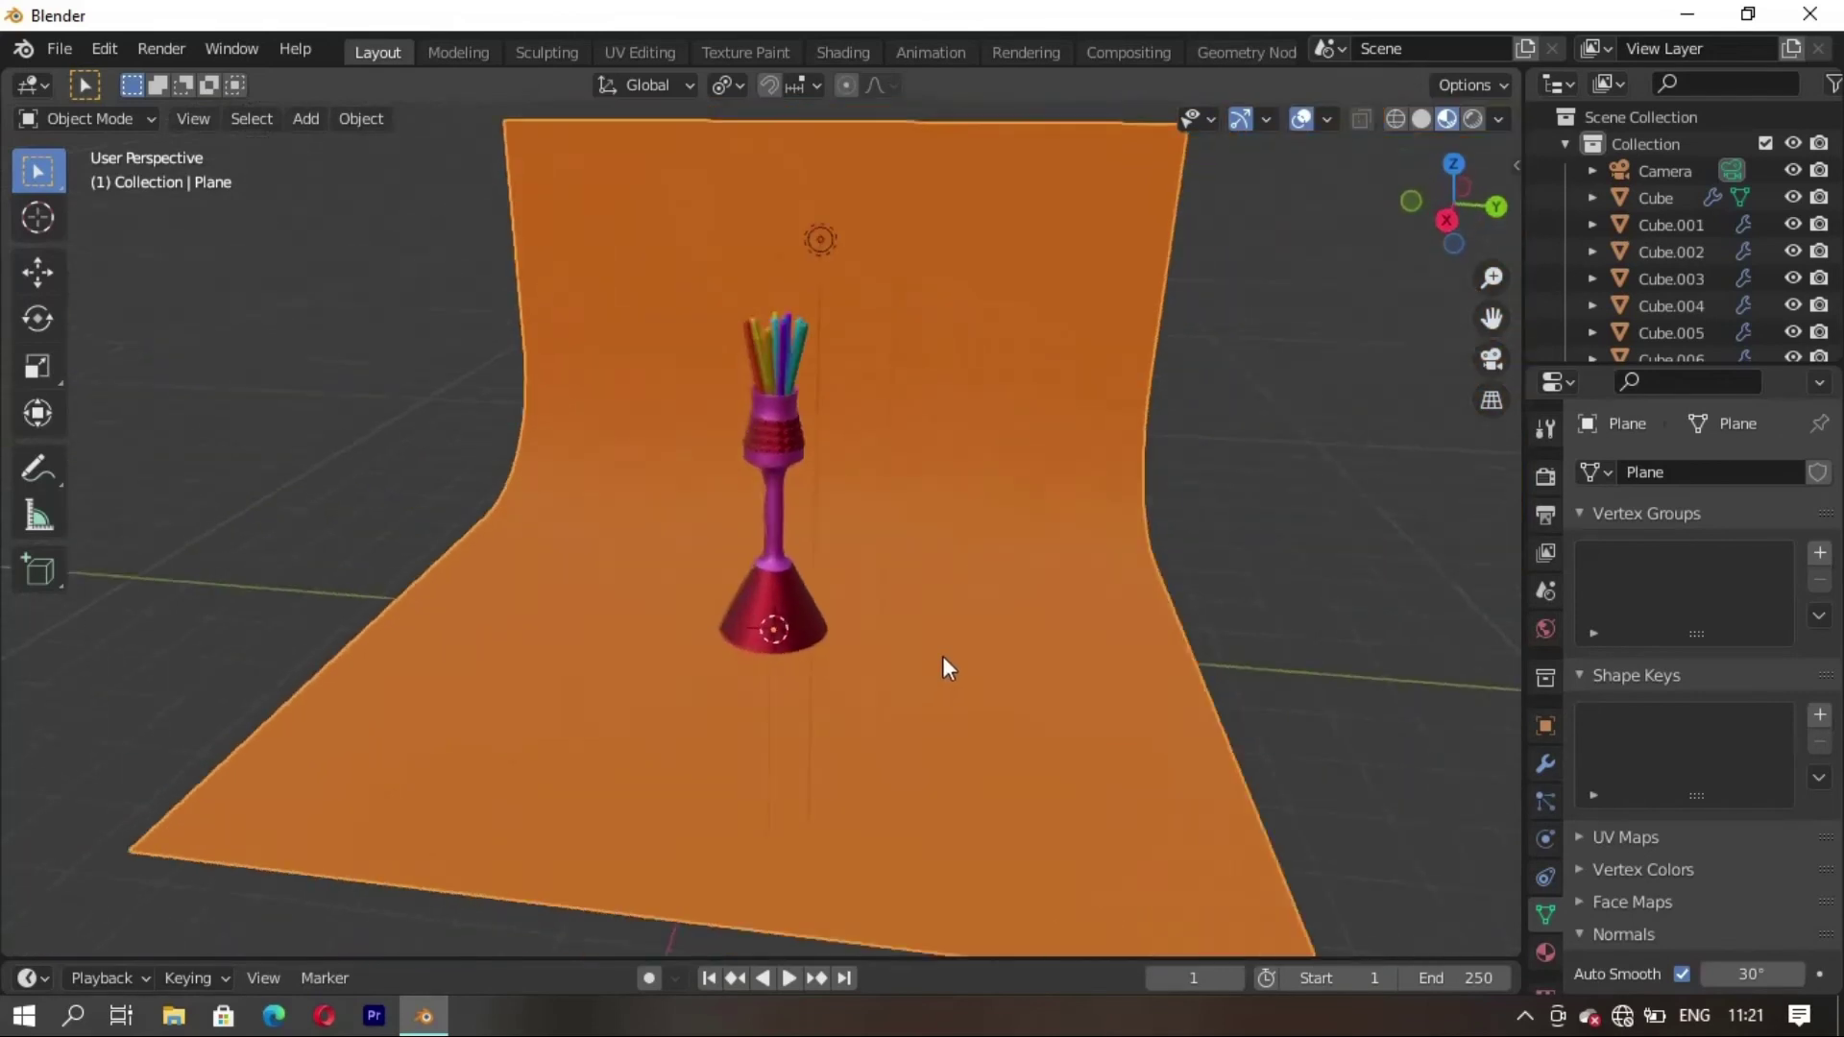
{"action": "mouse_move", "coordinate": [943, 656]}
{"action": "middle_mouse_down"}
{"action": "mouse_move", "coordinate": [848, 624]}
{"action": "mouse_move", "coordinate": [1063, 635]}
{"action": "middle_mouse_up"}
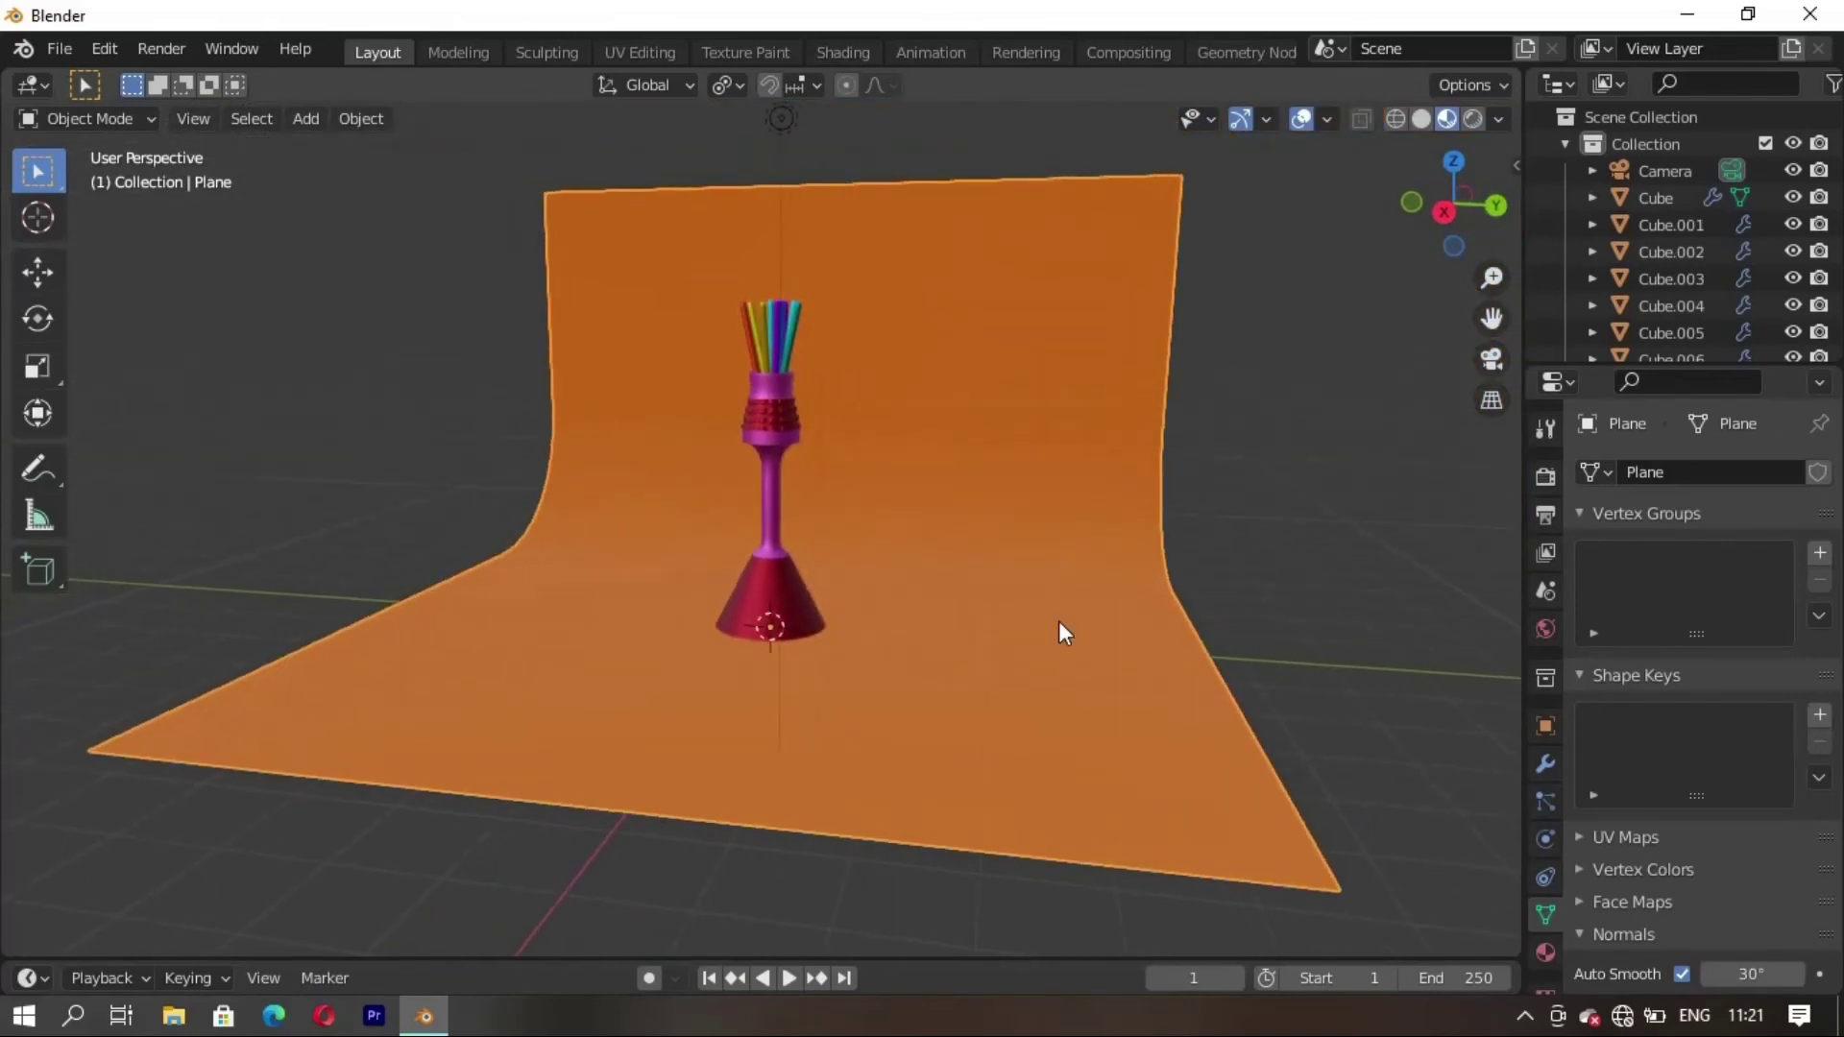
Switch to Rendered shading and duplicate the point light along X above the backdrop
{"action": "left_click", "coordinate": [1472, 118]}
{"action": "middle_click_drag", "start_coordinate": [675, 619], "coordinate": [778, 621]}
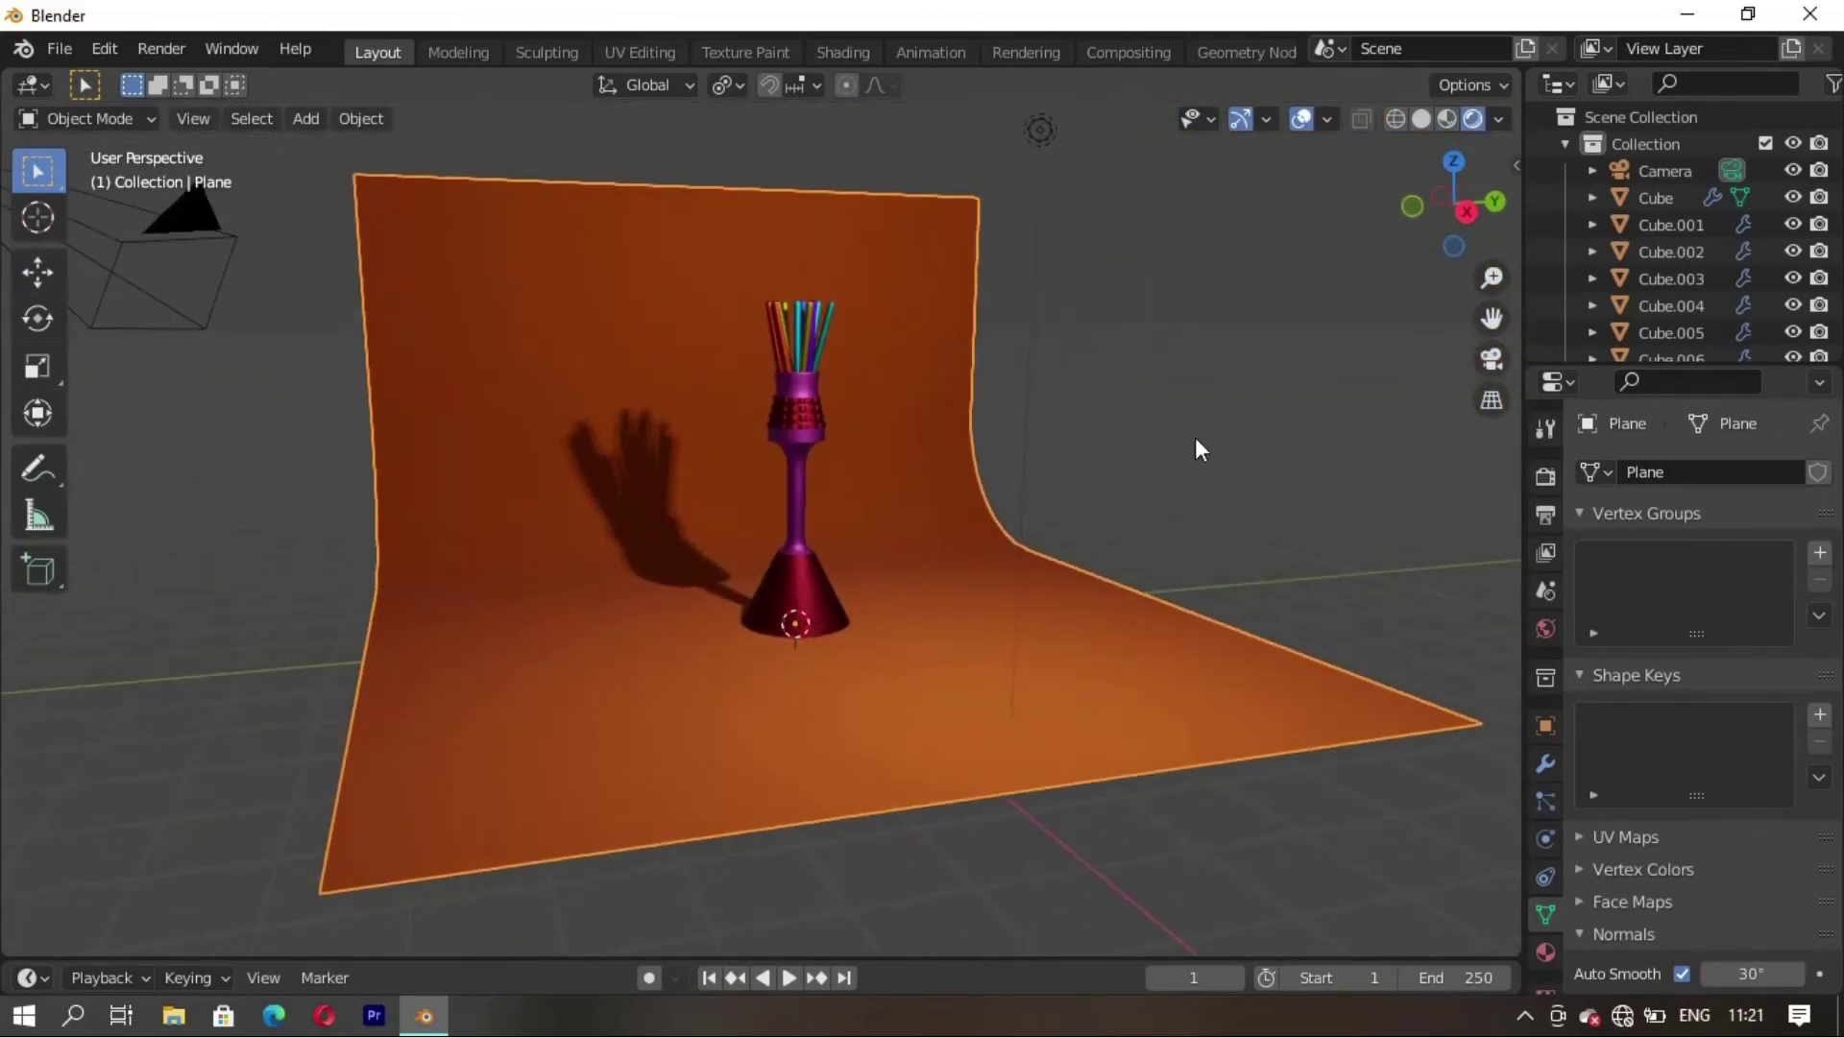
{"action": "left_click", "coordinate": [1198, 450]}
{"action": "left_click", "coordinate": [1039, 132]}
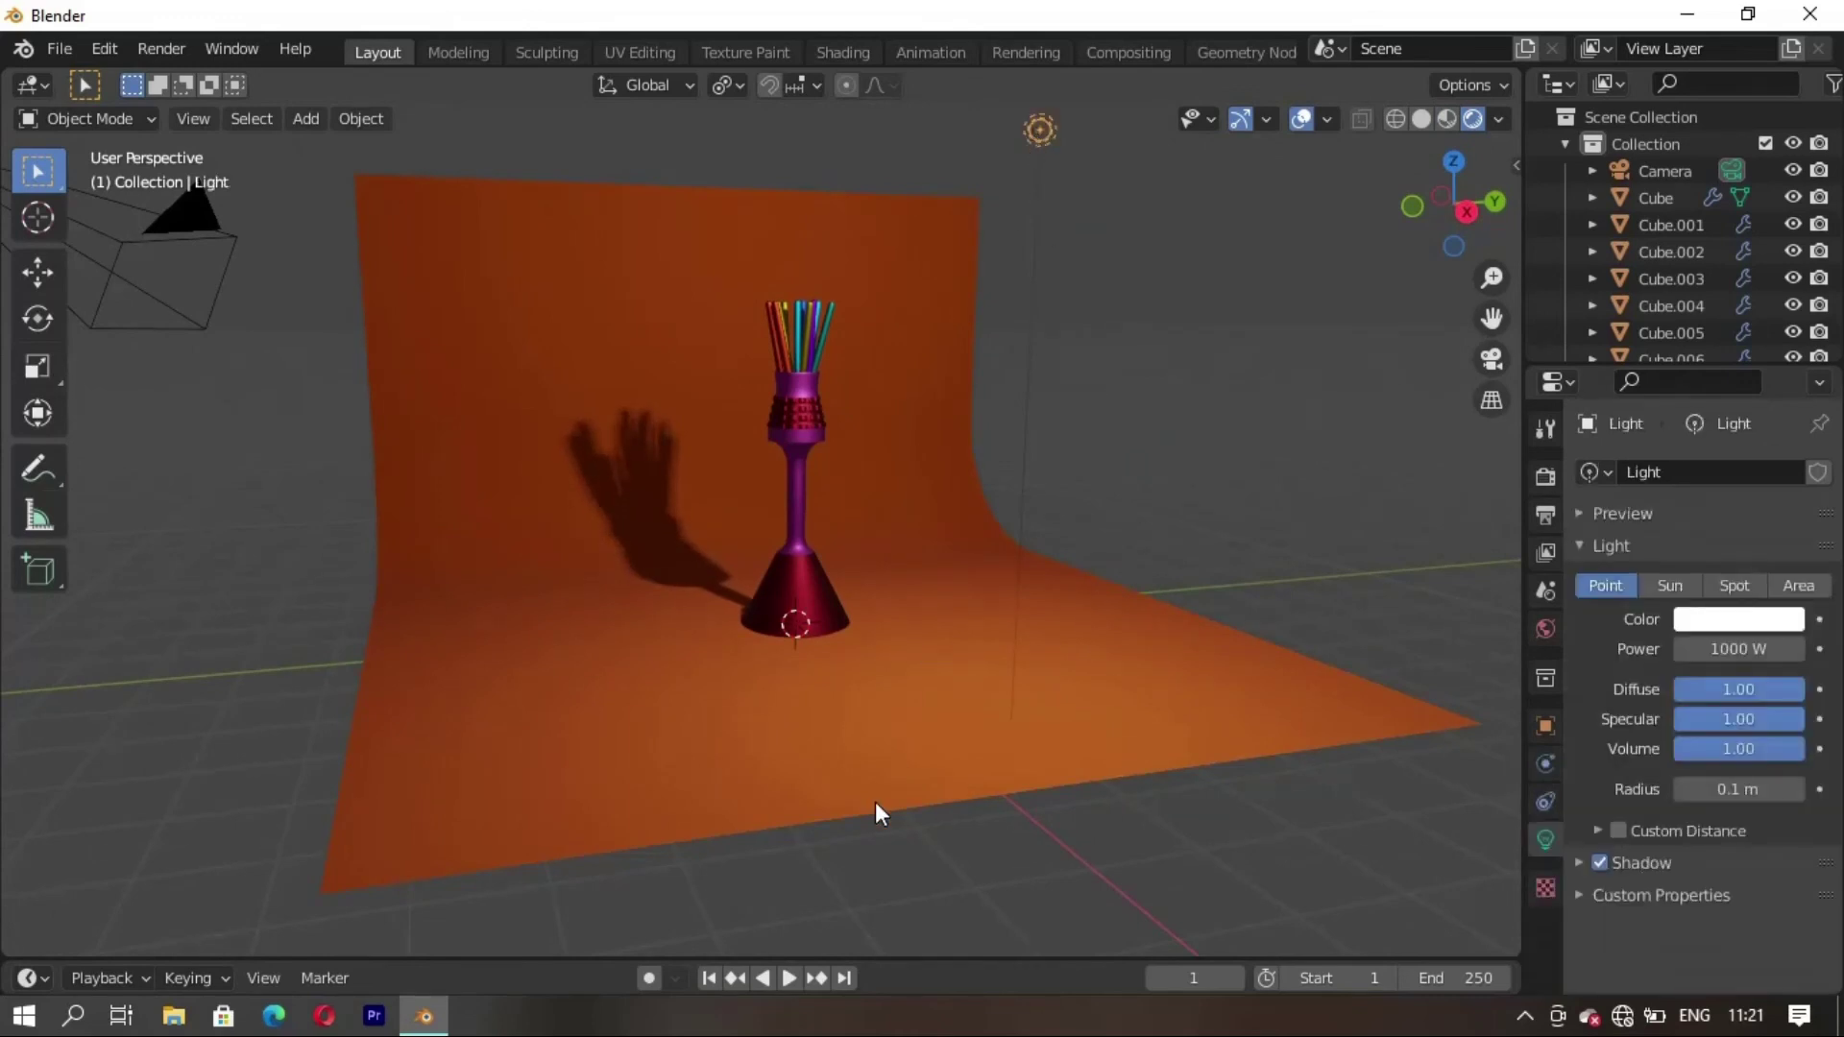
{"action": "key", "text": "shift+d"}
{"action": "key", "text": "x"}
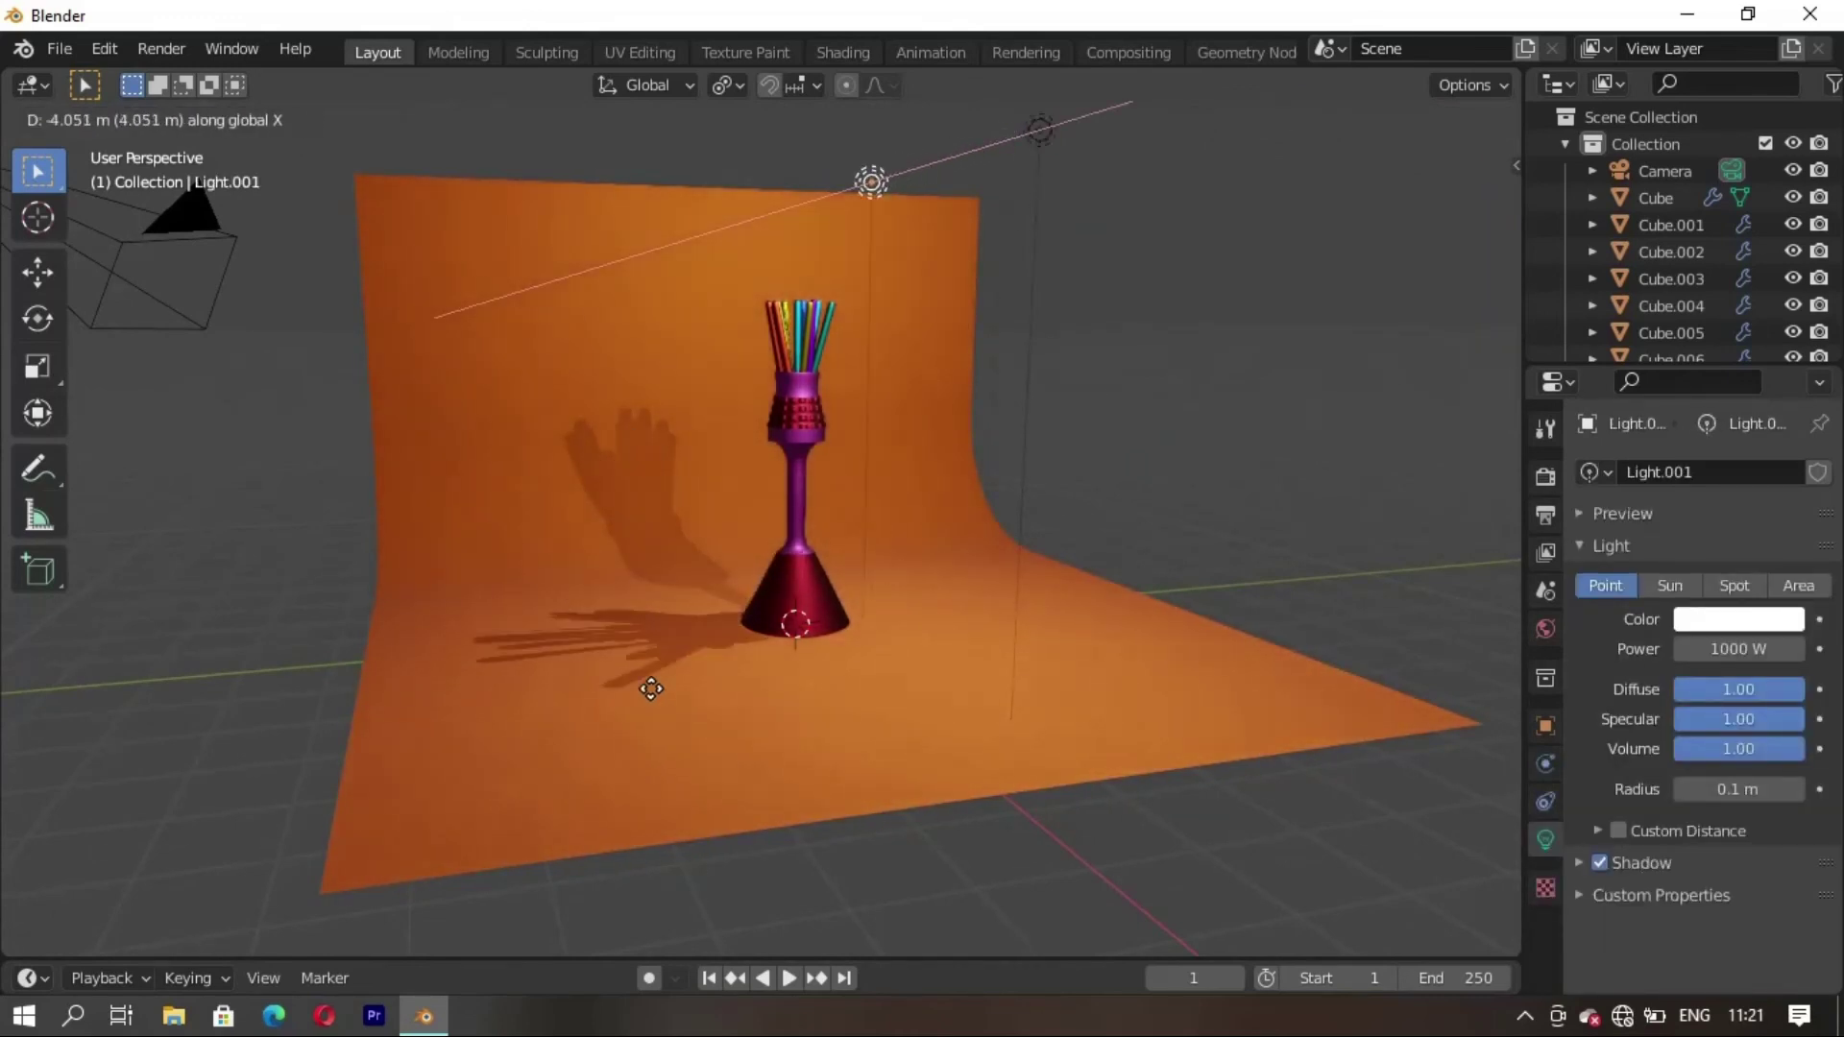
{"action": "left_click", "coordinate": [555, 619]}
Add a second light copy moved along Y in front of the holder, lowered to rod height
{"action": "left_click", "coordinate": [1040, 136], "text": "shift"}
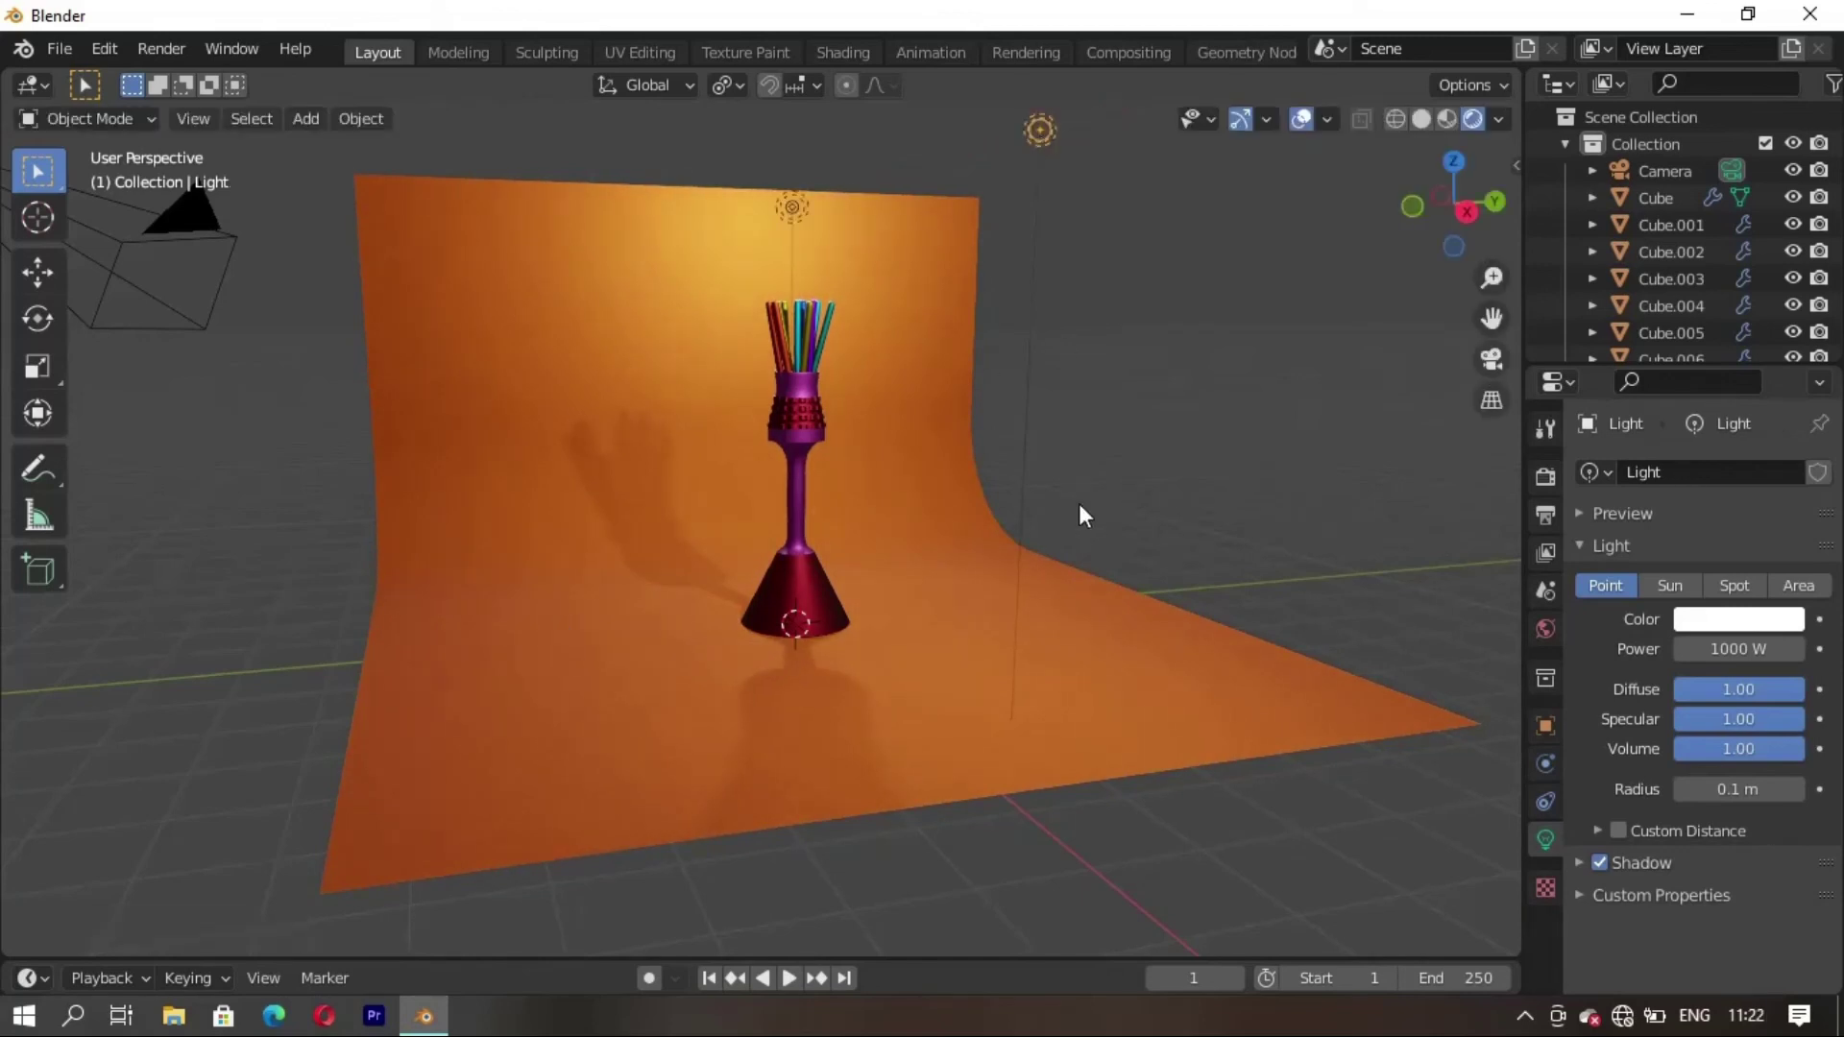
{"action": "key", "text": "shift+d"}
{"action": "key", "text": "x"}
{"action": "key", "text": "y"}
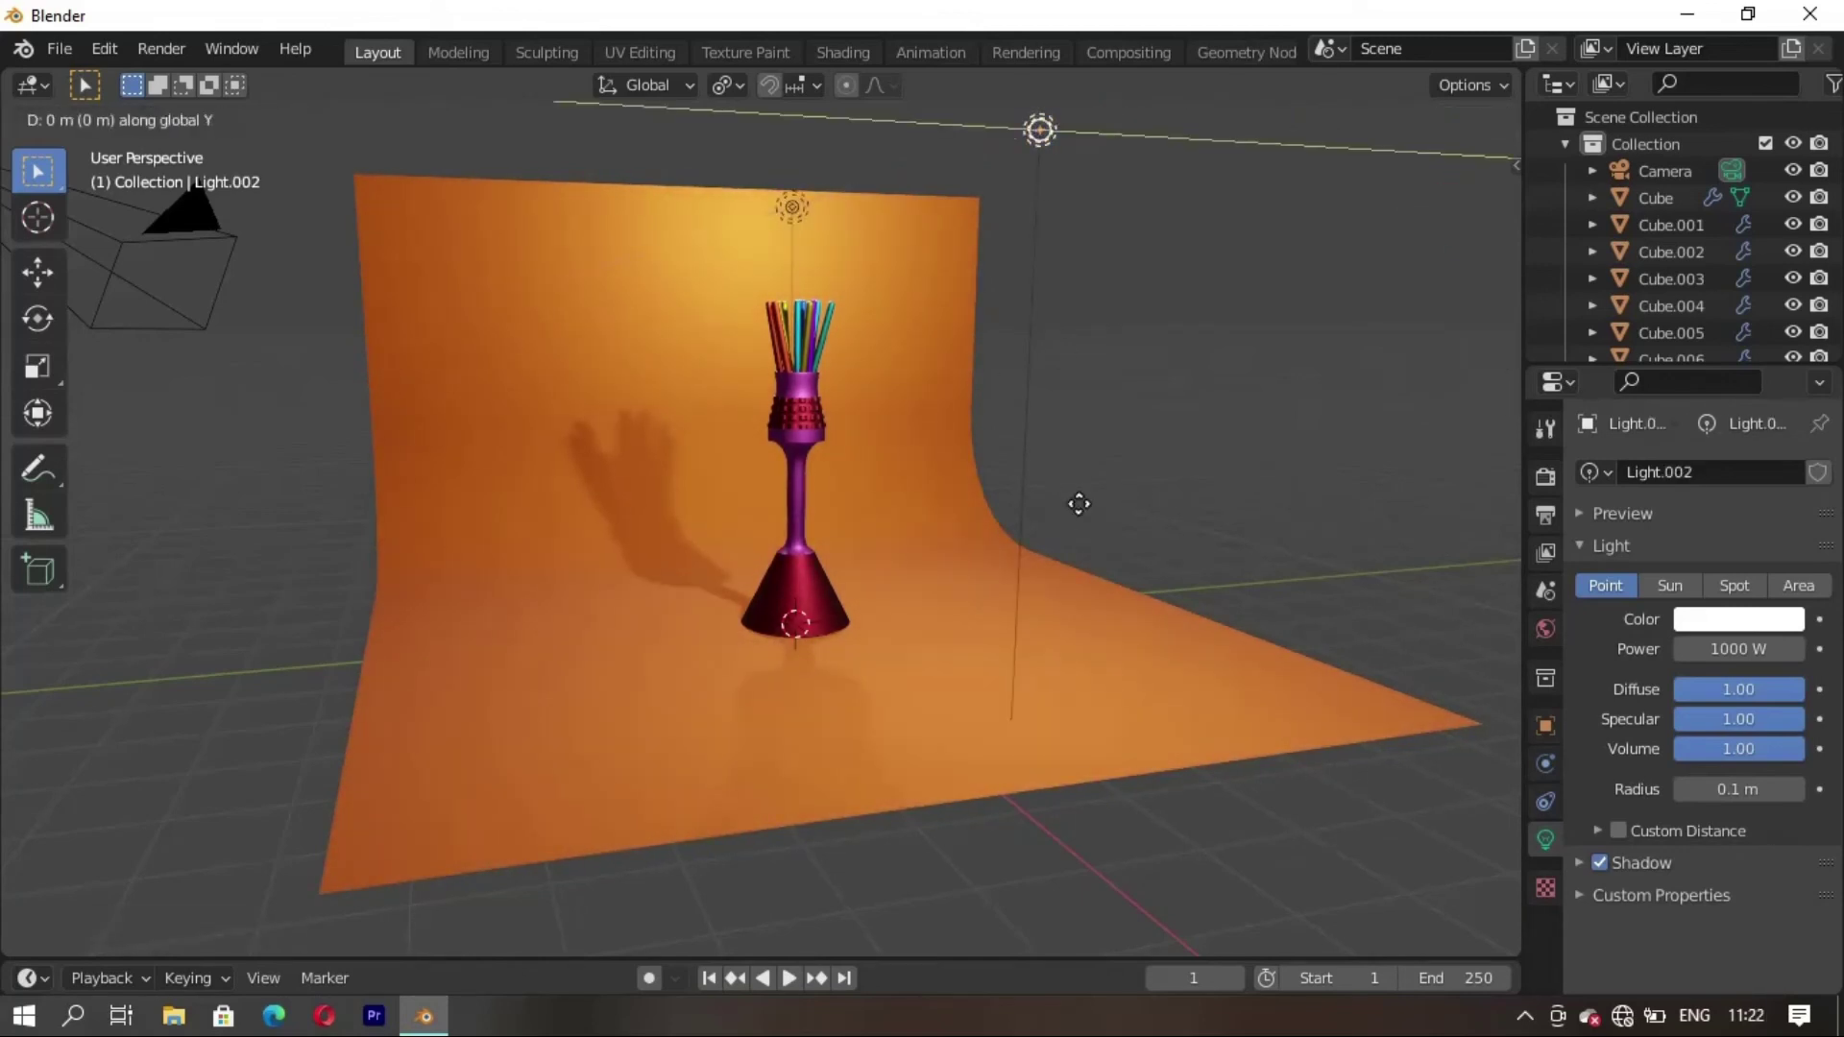
{"action": "left_click", "coordinate": [800, 590]}
{"action": "key", "text": "g"}
{"action": "key", "text": "z"}
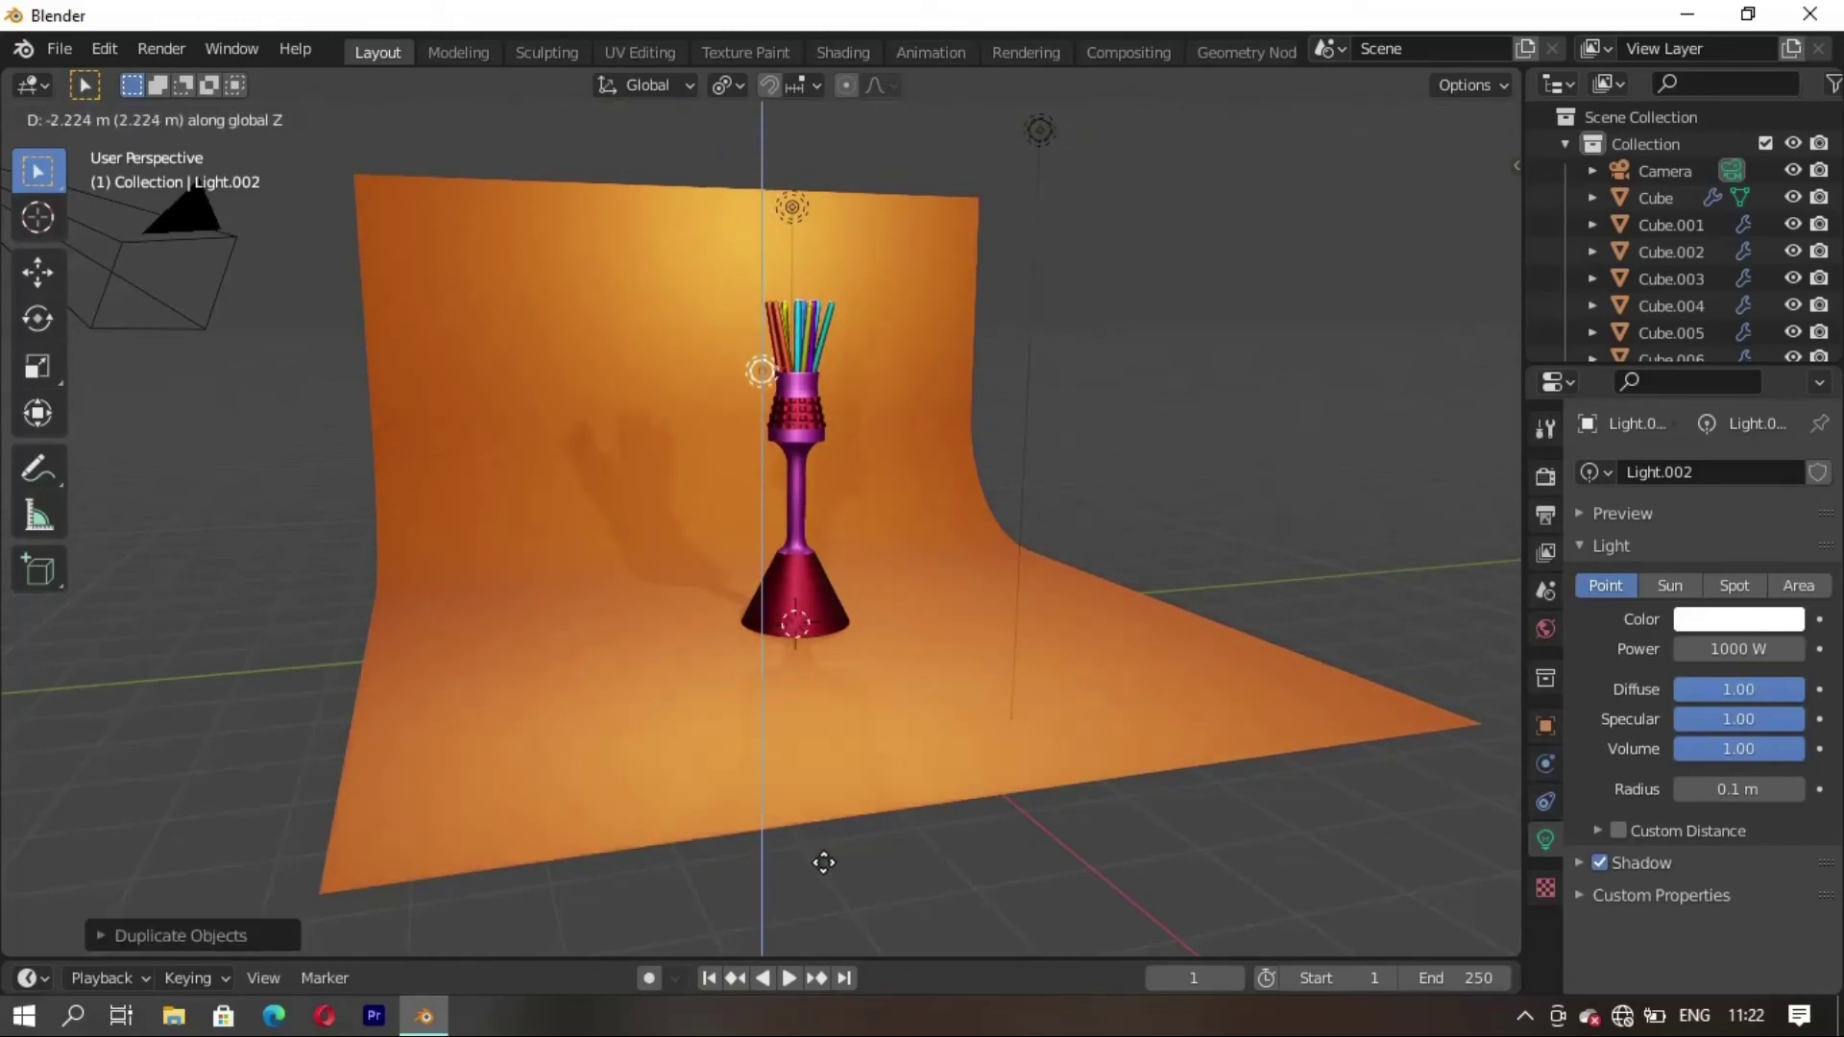
{"action": "left_click", "coordinate": [824, 864]}
{"action": "mouse_move", "coordinate": [825, 862]}
{"action": "middle_mouse_down"}
{"action": "mouse_move", "coordinate": [705, 685]}
{"action": "mouse_move", "coordinate": [632, 718]}
{"action": "middle_mouse_up"}
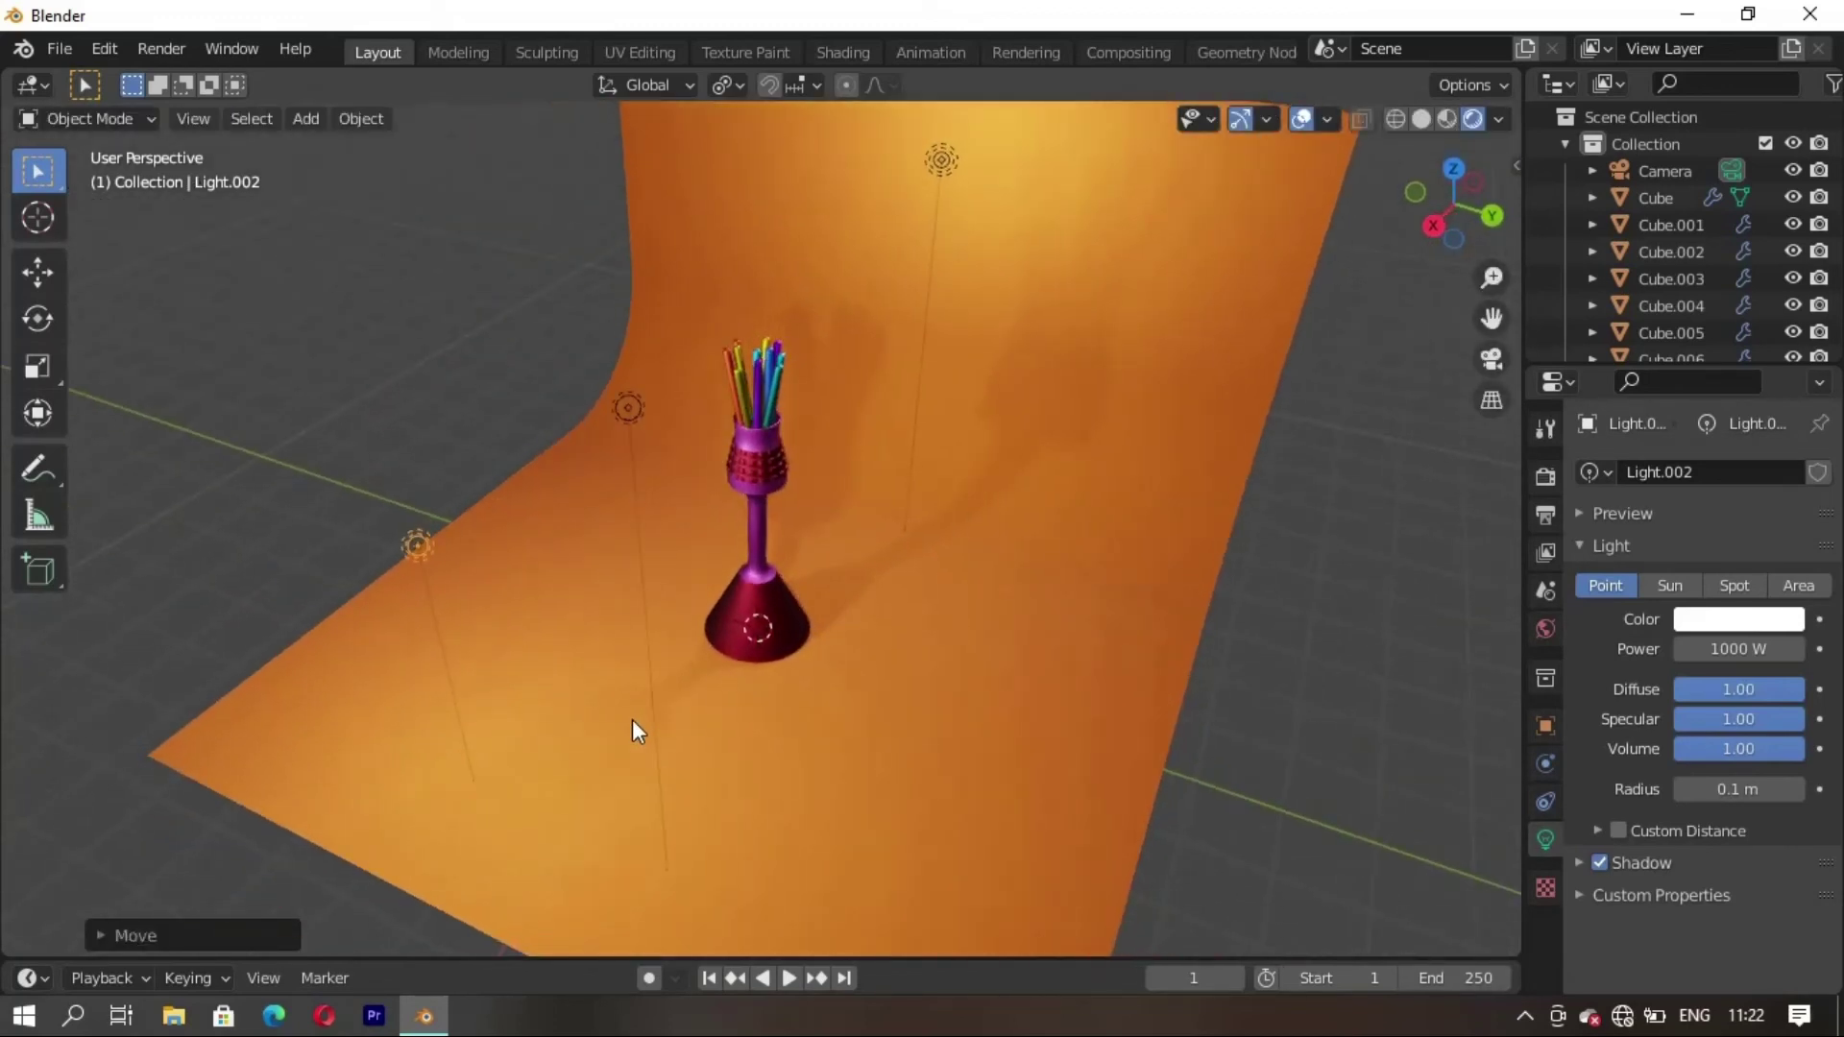
Add third and fourth light copies, one along X and one along Y beside the holder
{"action": "key", "text": "shift+d"}
{"action": "key", "text": "x"}
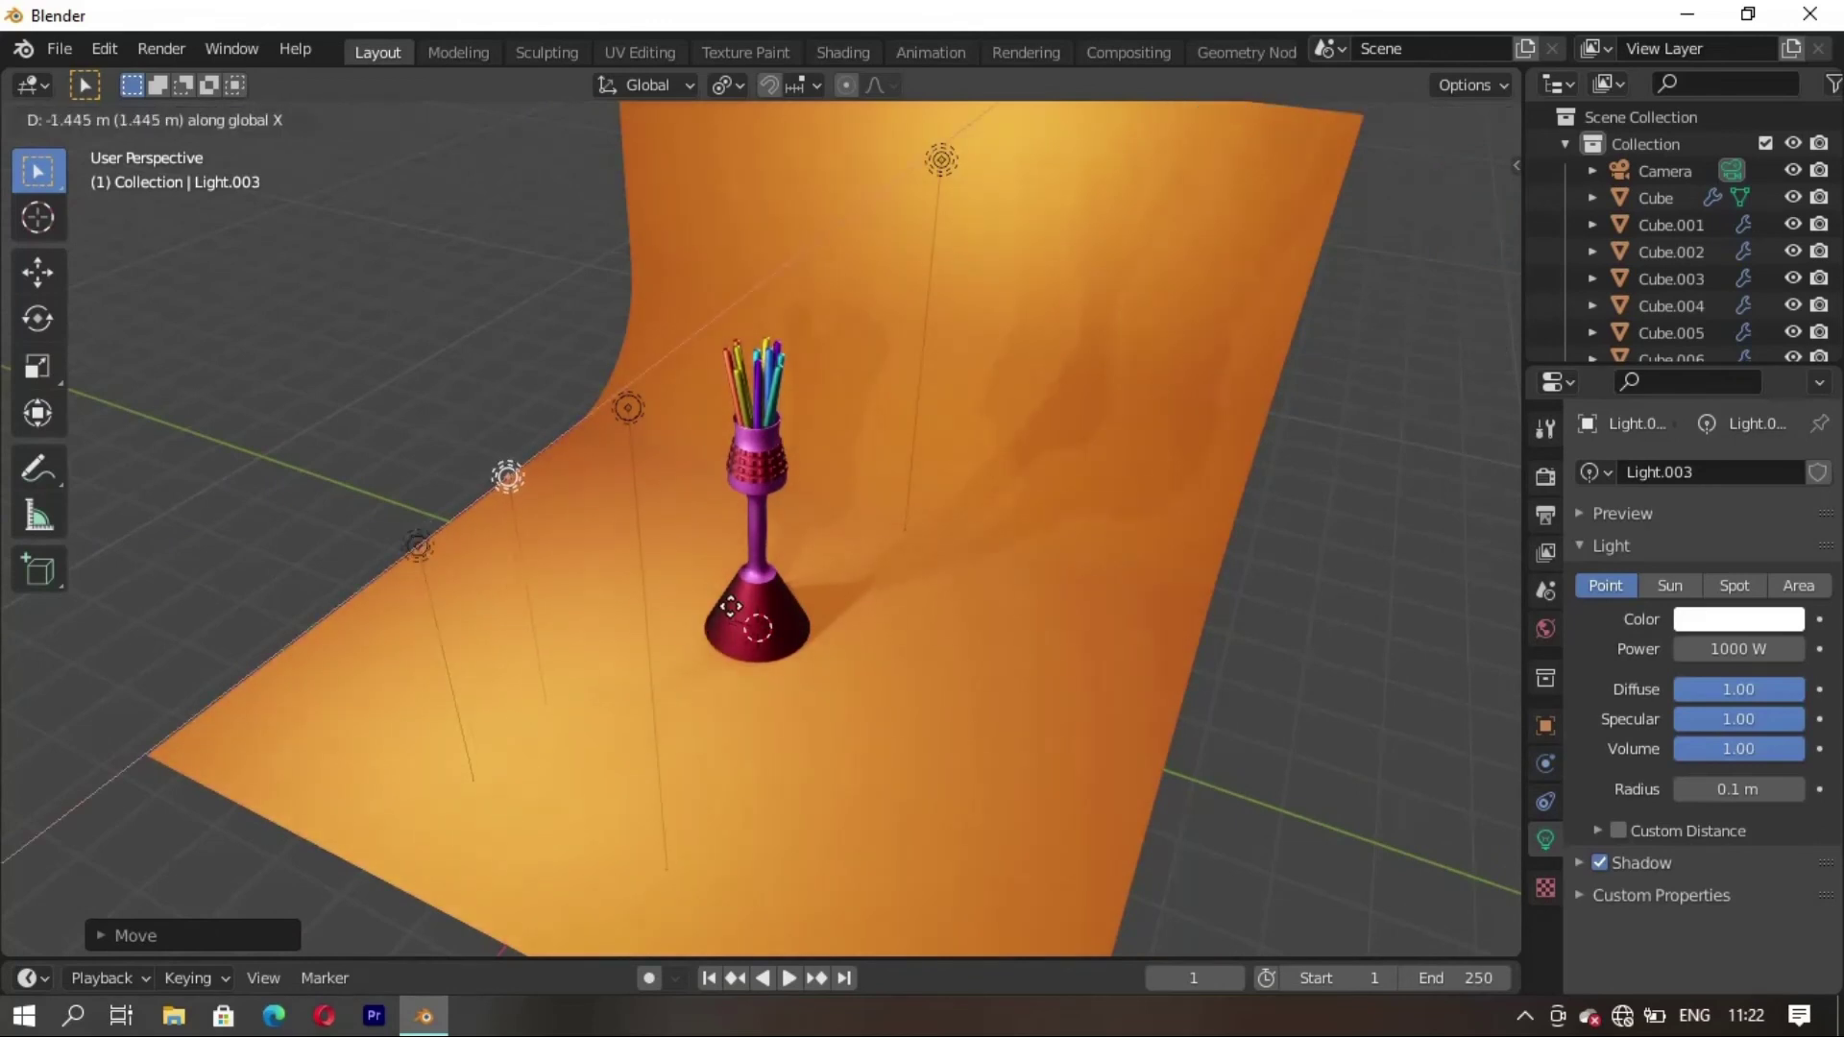
{"action": "left_click", "coordinate": [791, 571]}
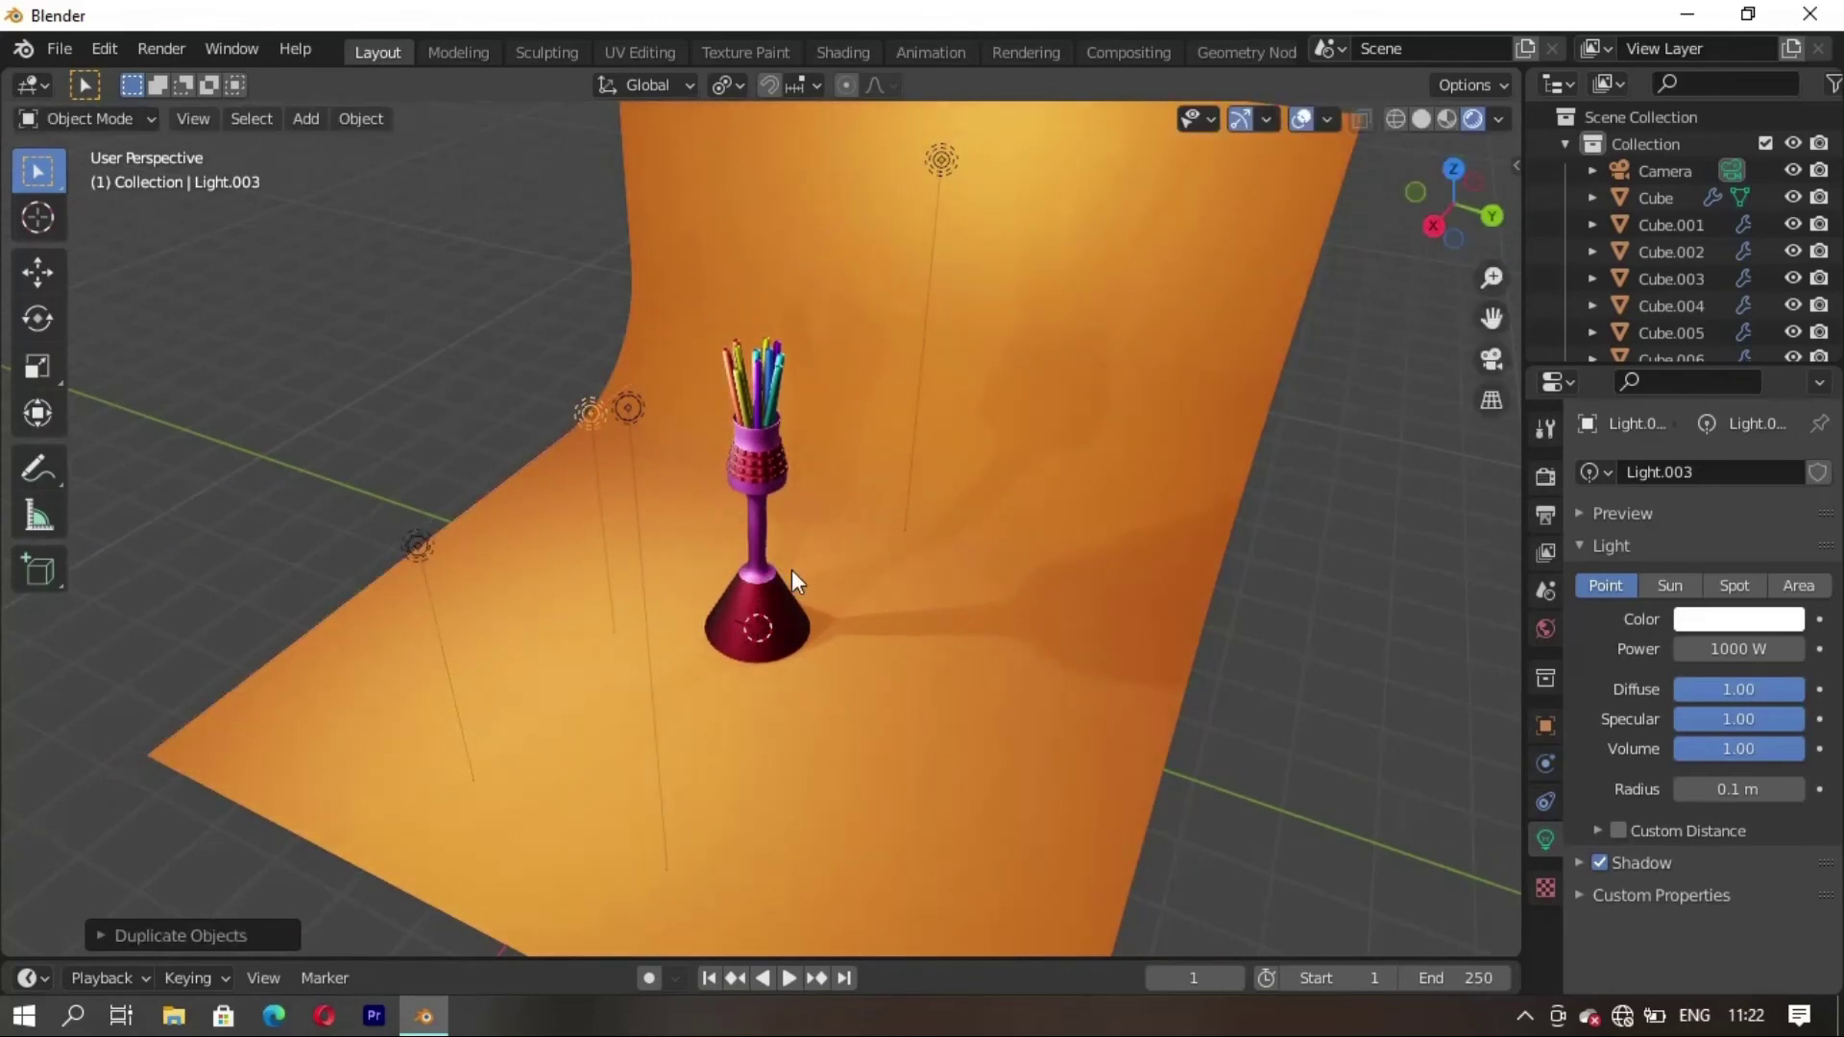
{"action": "key", "text": "shift+d"}
{"action": "key", "text": "x"}
{"action": "key", "text": "y"}
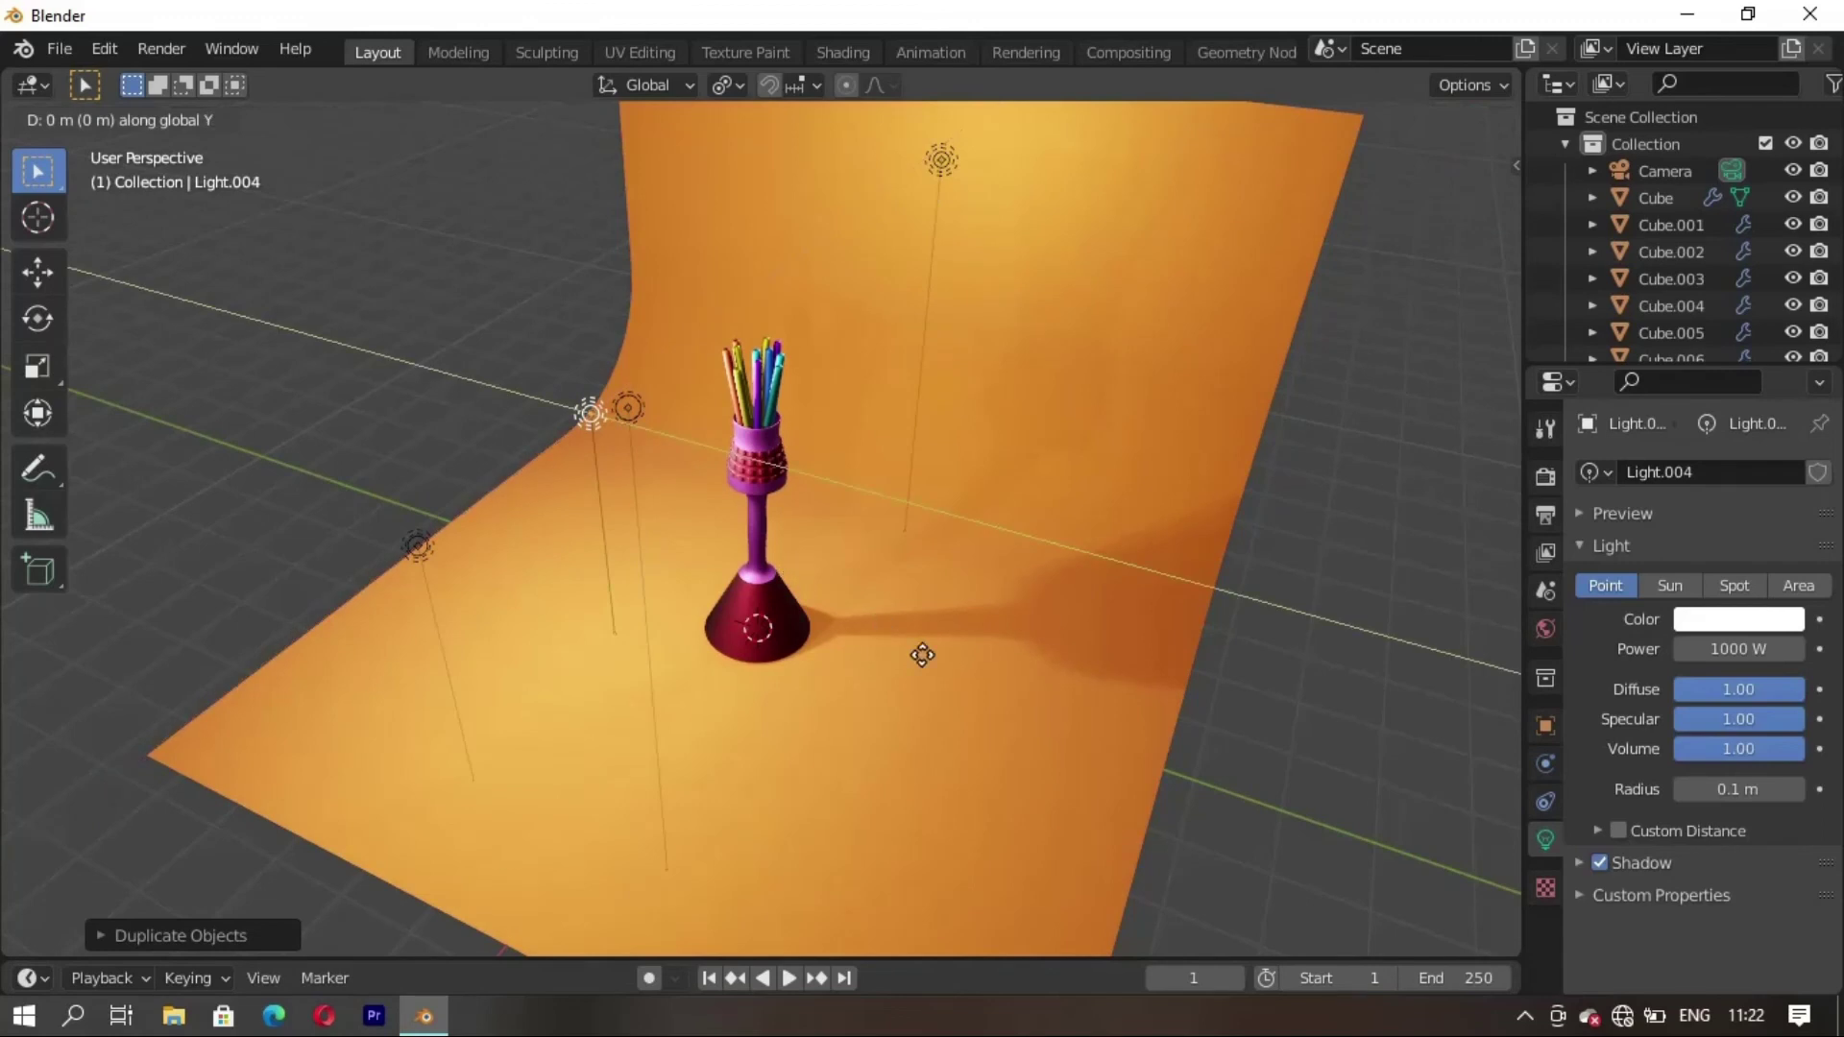
{"action": "left_click", "coordinate": [1179, 849]}
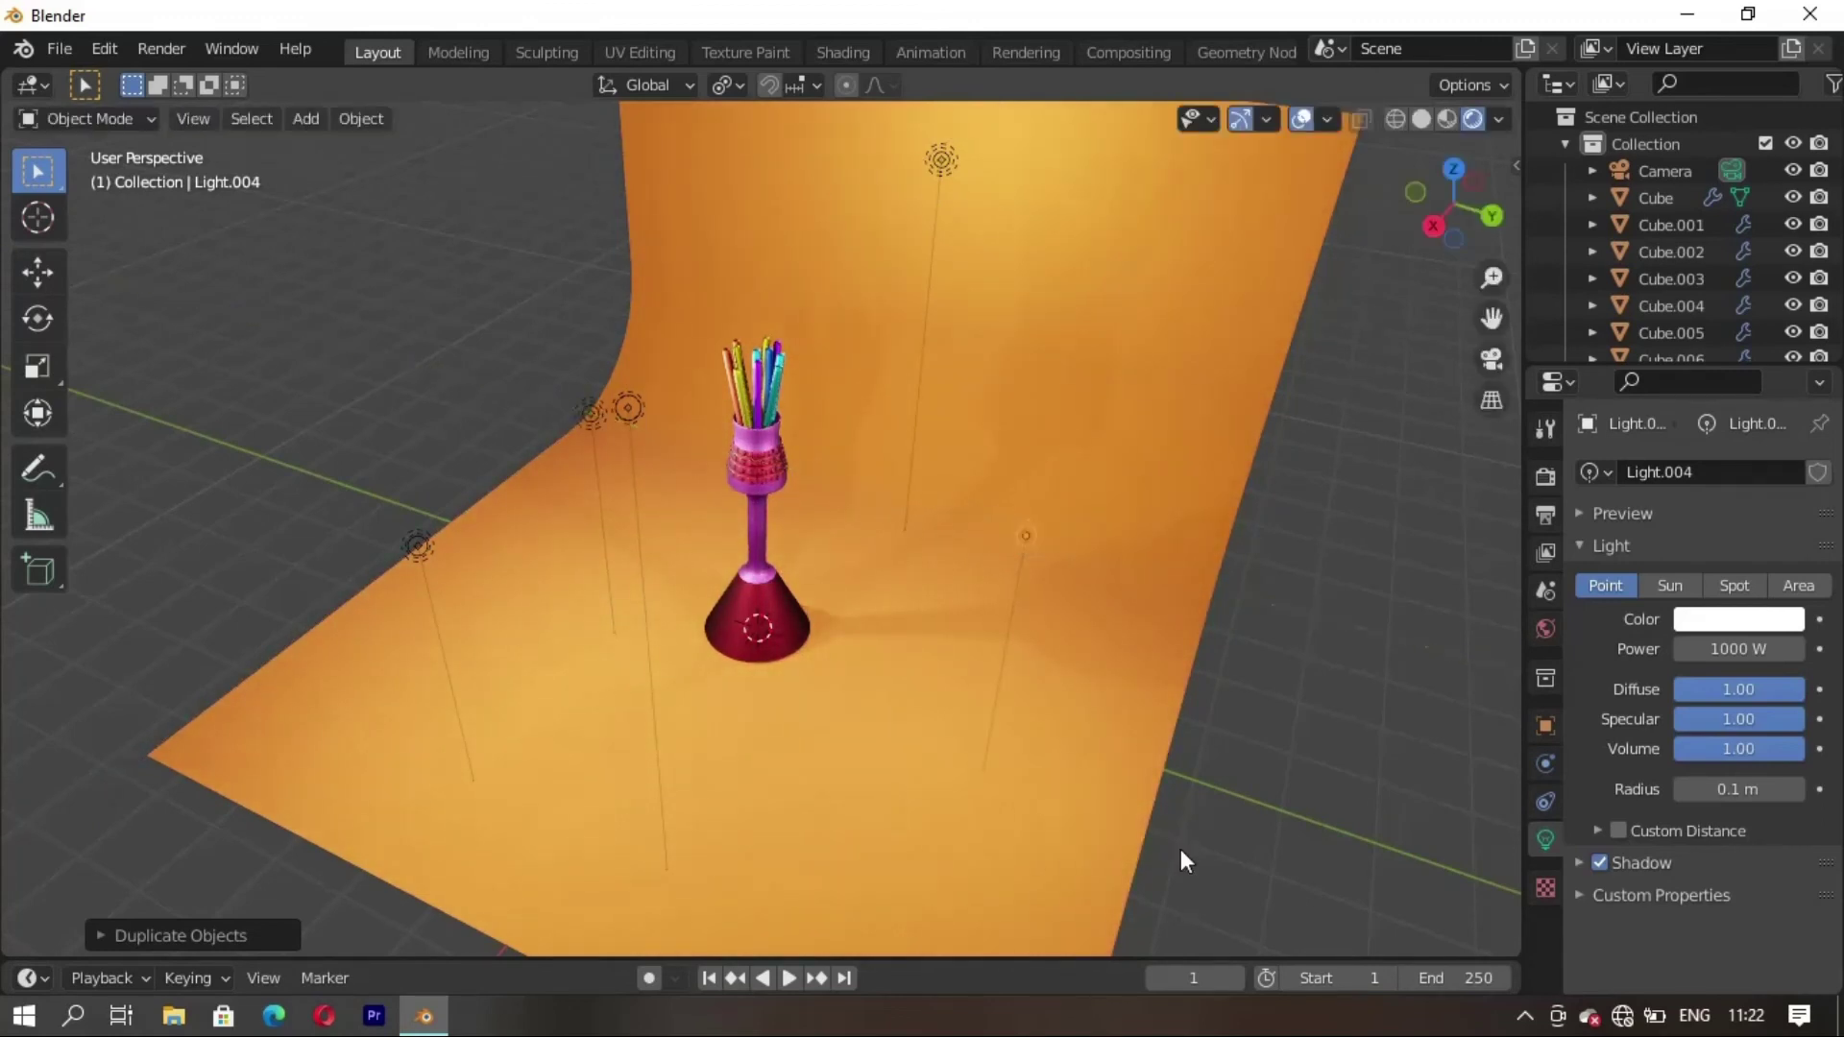
{"action": "mouse_move", "coordinate": [812, 749]}
{"action": "middle_mouse_down"}
{"action": "mouse_move", "coordinate": [1021, 701]}
{"action": "mouse_move", "coordinate": [818, 710]}
{"action": "middle_mouse_up"}
Look through the scene camera and enable Lock Camera to View in the sidebar's View tab
{"action": "key", "text": "KP_0"}
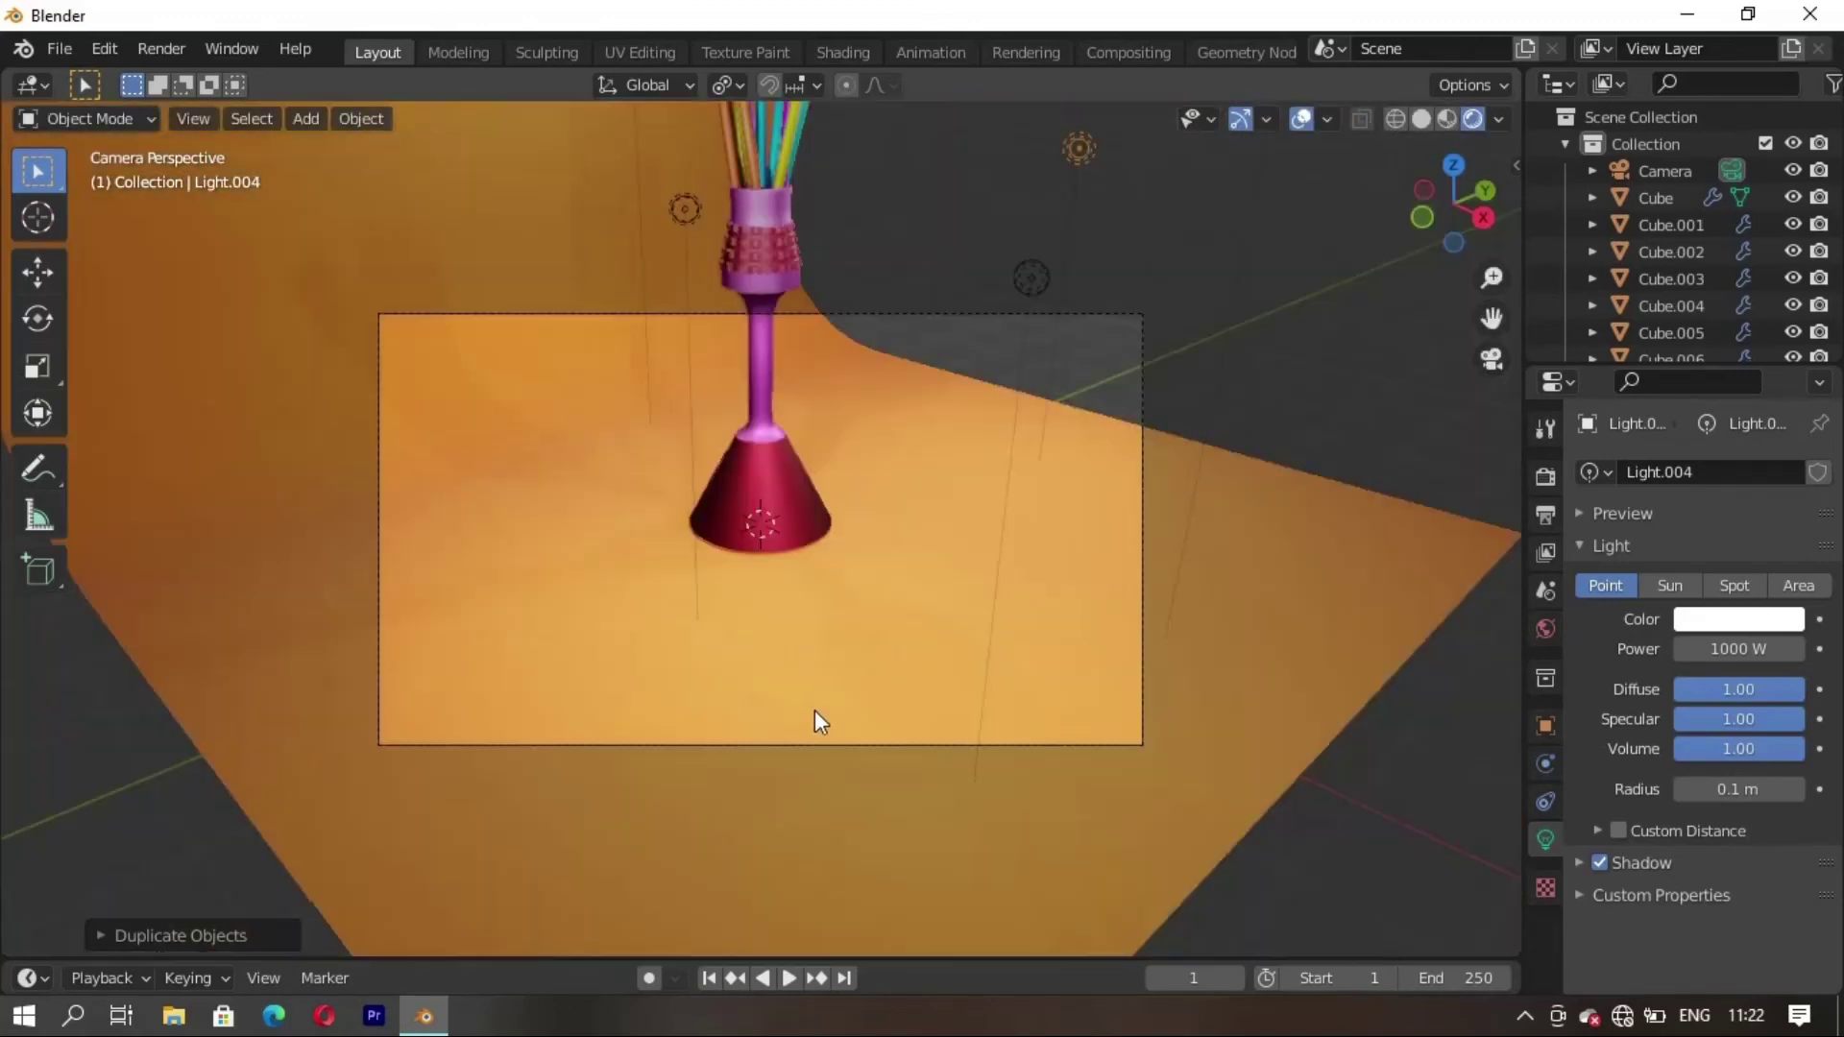
{"action": "key", "text": "n"}
{"action": "left_click", "coordinate": [1510, 283]}
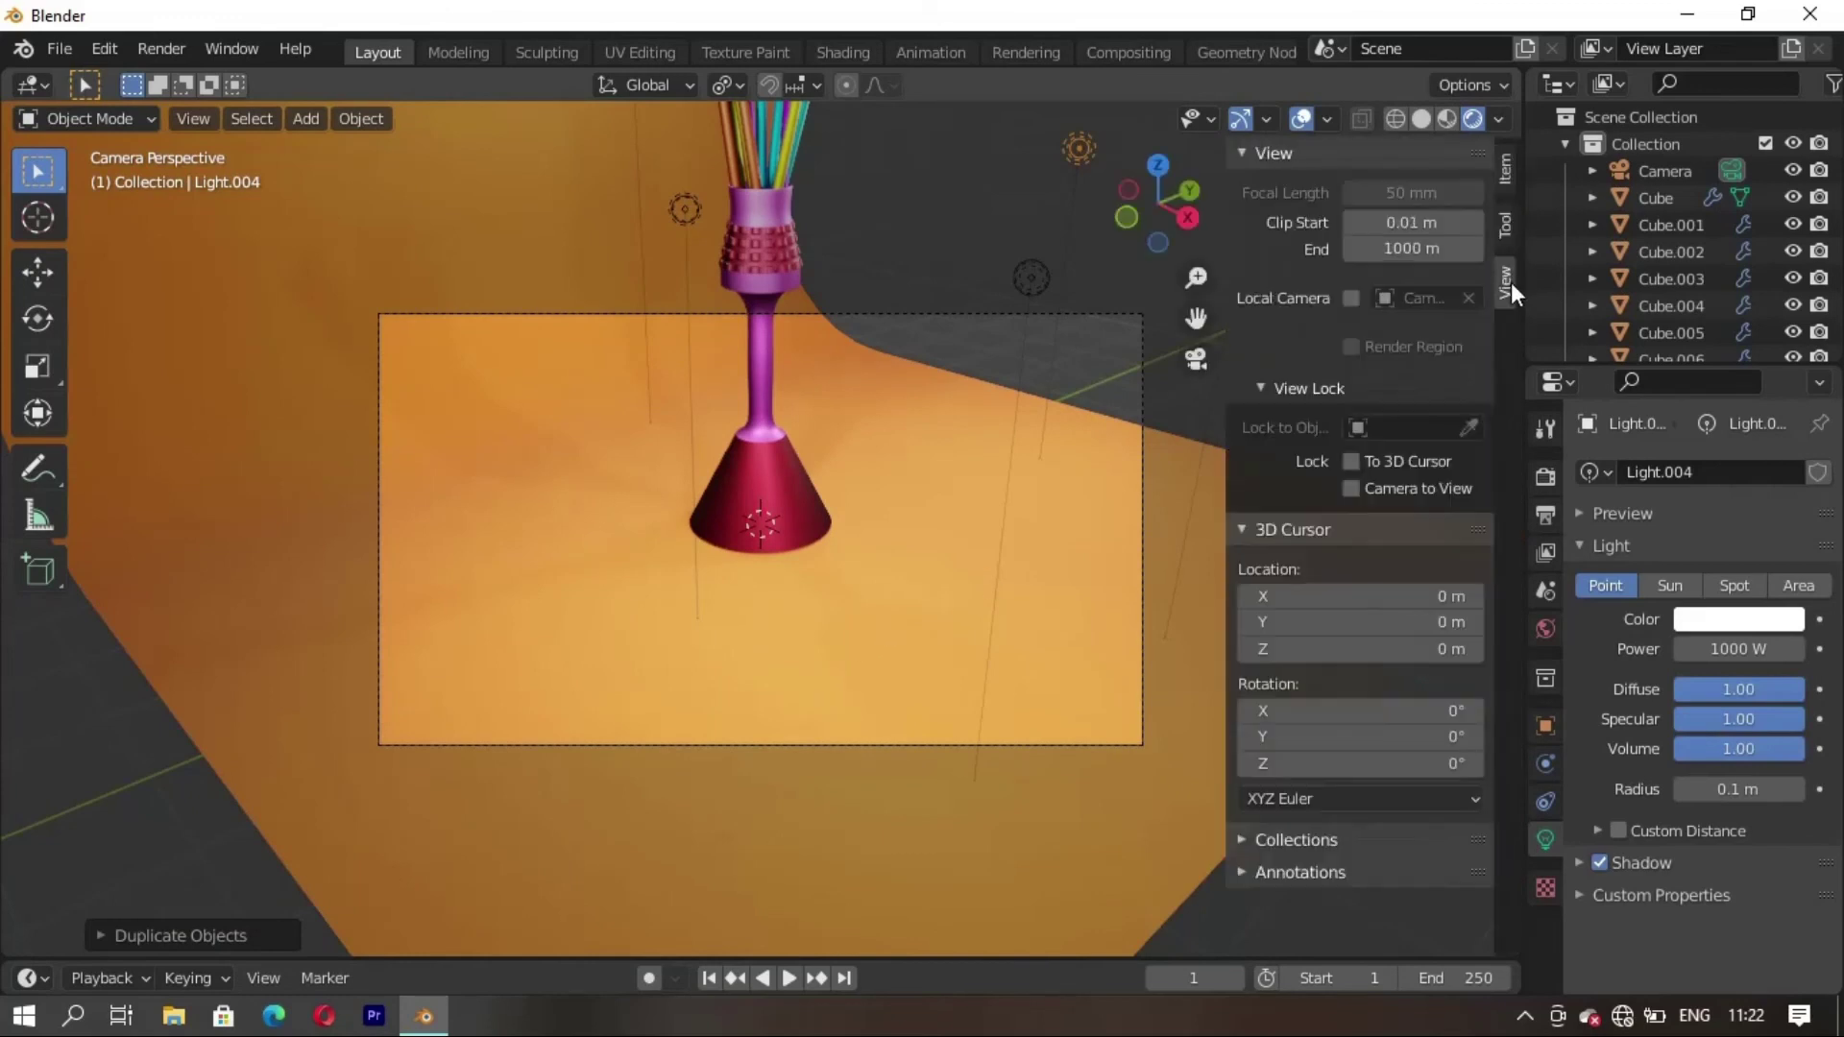
{"action": "scroll", "coordinate": [898, 649], "scroll_direction": "down", "scroll_amount": 5}
{"action": "scroll", "coordinate": [886, 619], "scroll_direction": "down", "scroll_amount": 3}
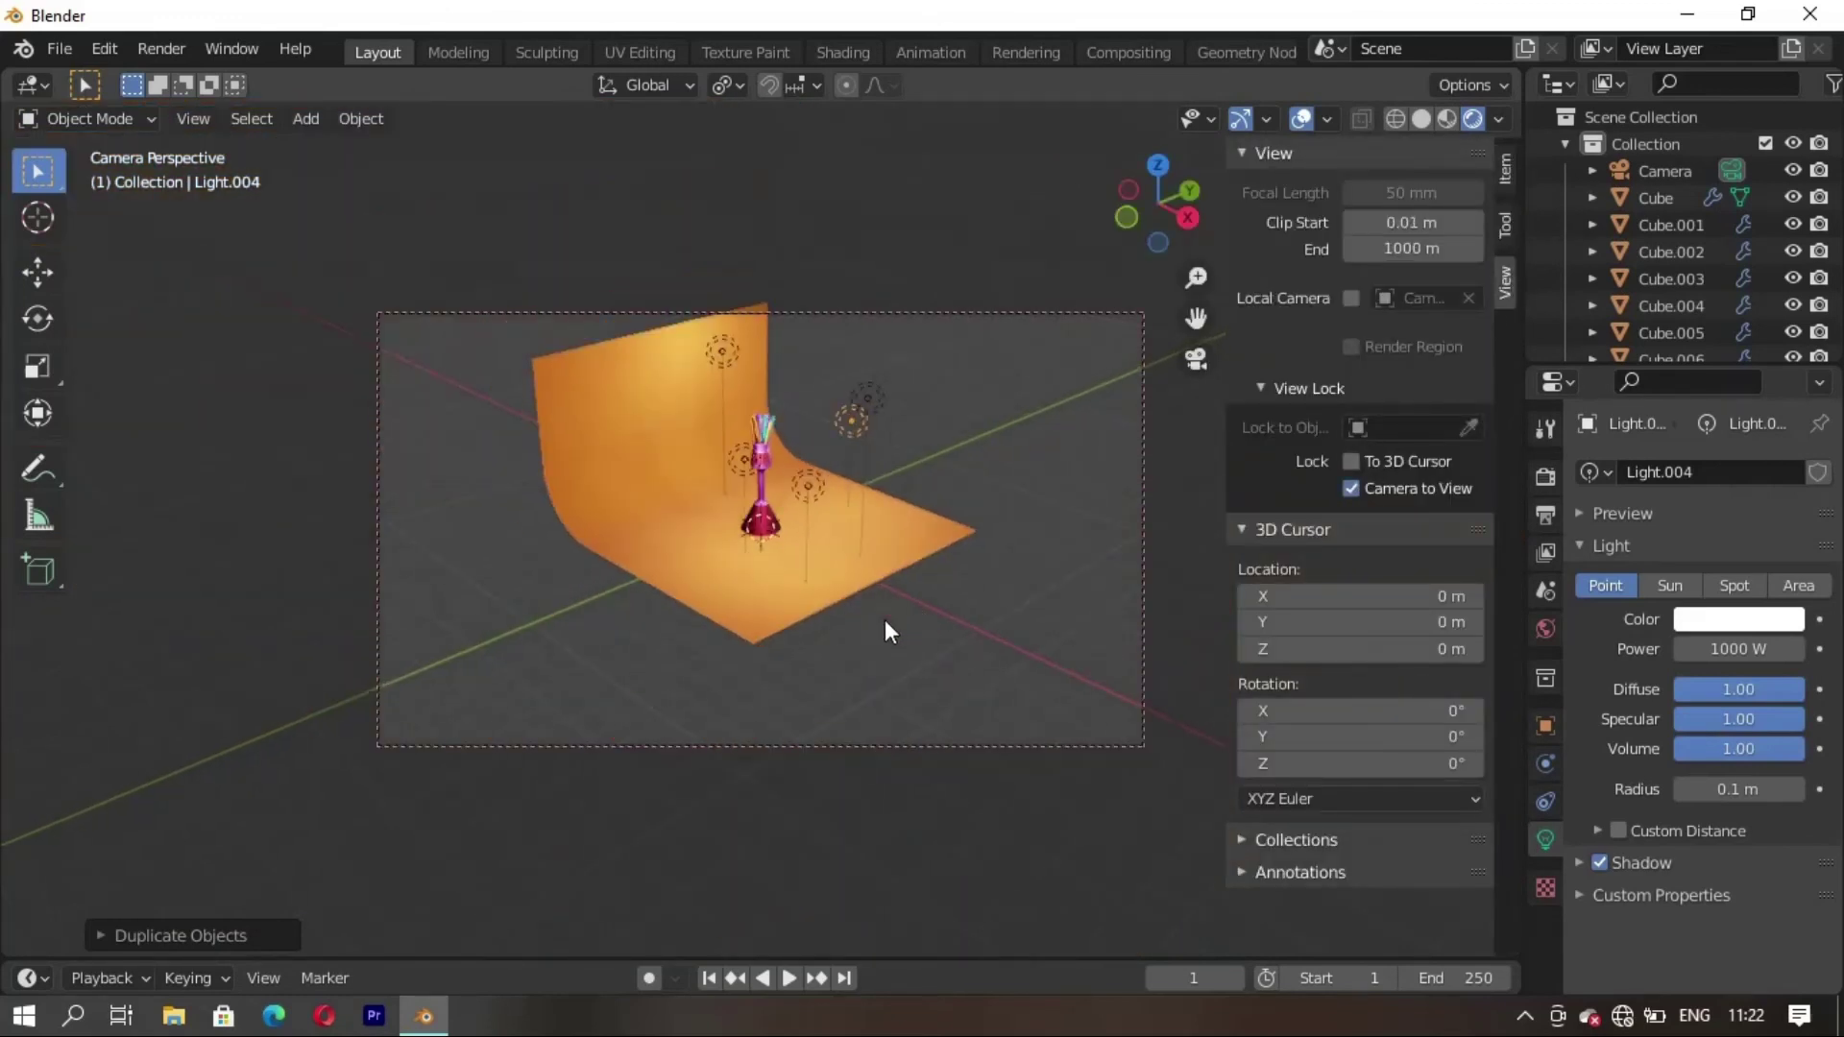
{"action": "mouse_move", "coordinate": [885, 621]}
{"action": "middle_mouse_down"}
{"action": "mouse_move", "coordinate": [720, 623]}
{"action": "mouse_move", "coordinate": [918, 575]}
{"action": "mouse_move", "coordinate": [918, 617]}
{"action": "mouse_move", "coordinate": [822, 711]}
{"action": "mouse_move", "coordinate": [900, 692]}
{"action": "mouse_move", "coordinate": [916, 724]}
{"action": "middle_mouse_up"}
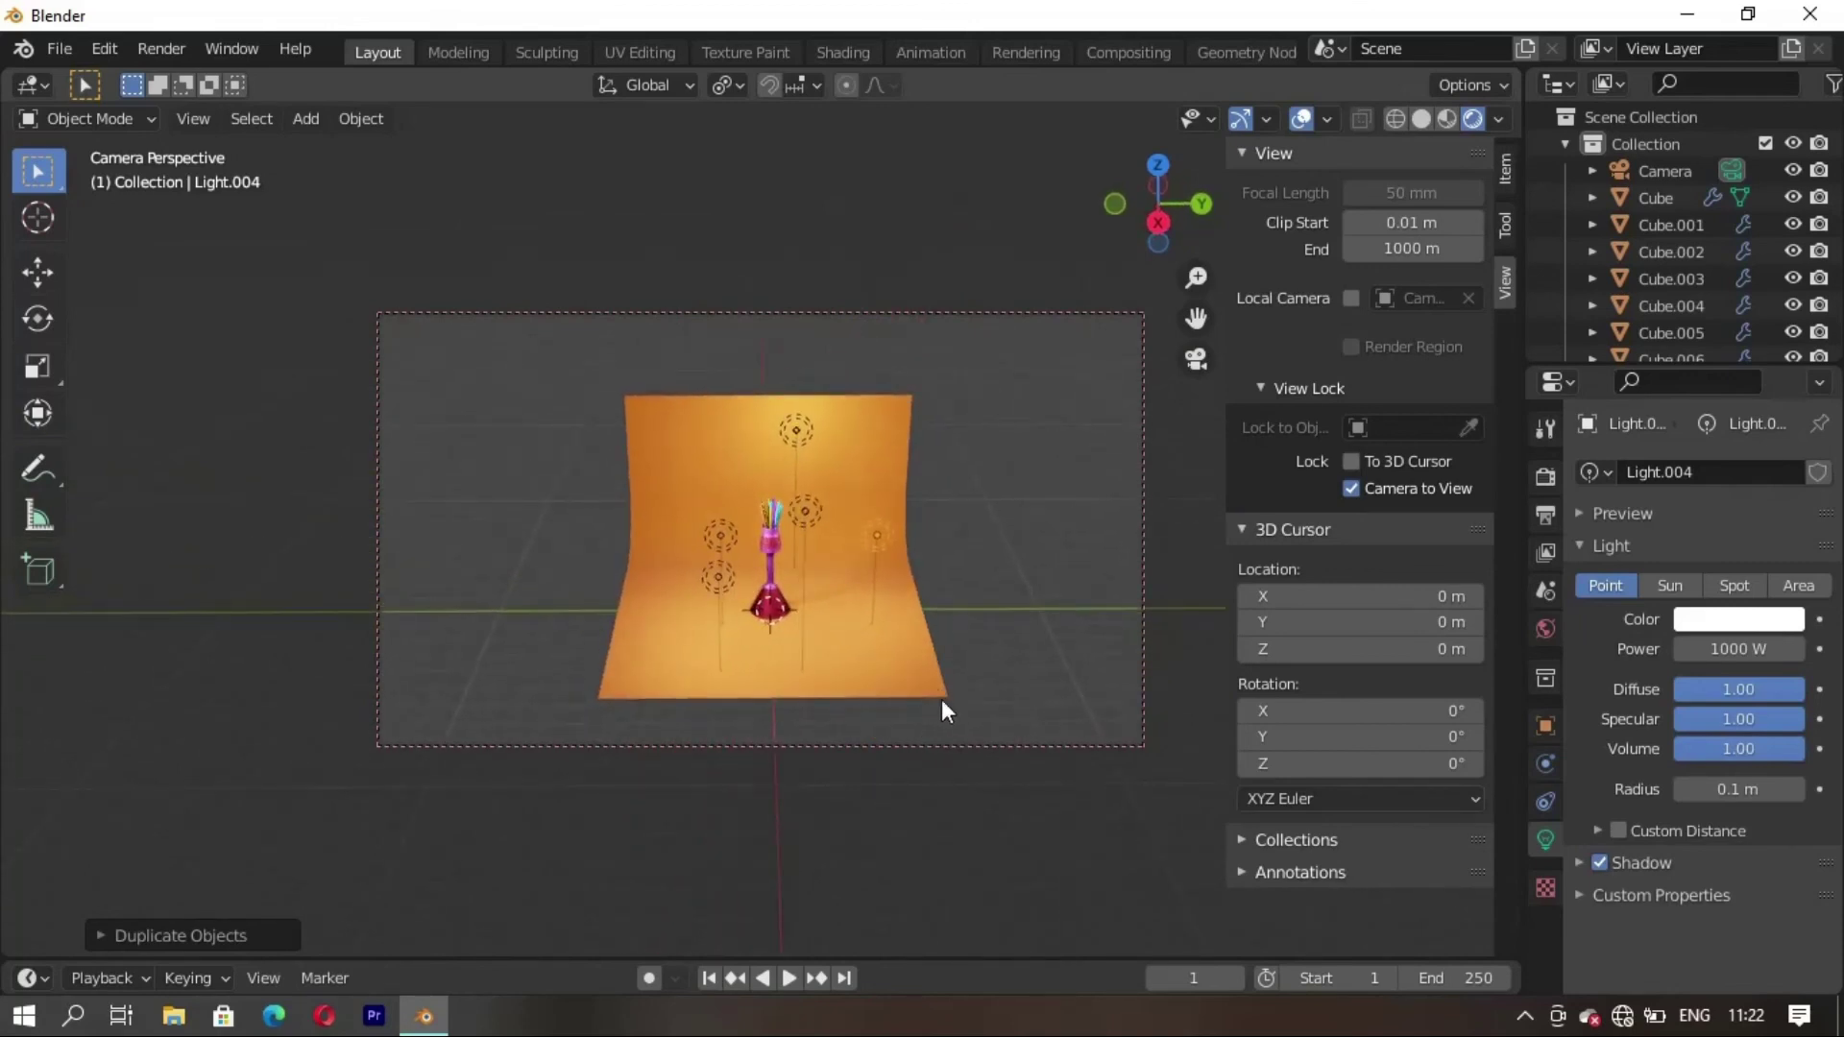
Scale up the orange backdrop plane and frame the camera closely on the centred holder
{"action": "left_click", "coordinate": [903, 677]}
{"action": "key", "text": "s"}
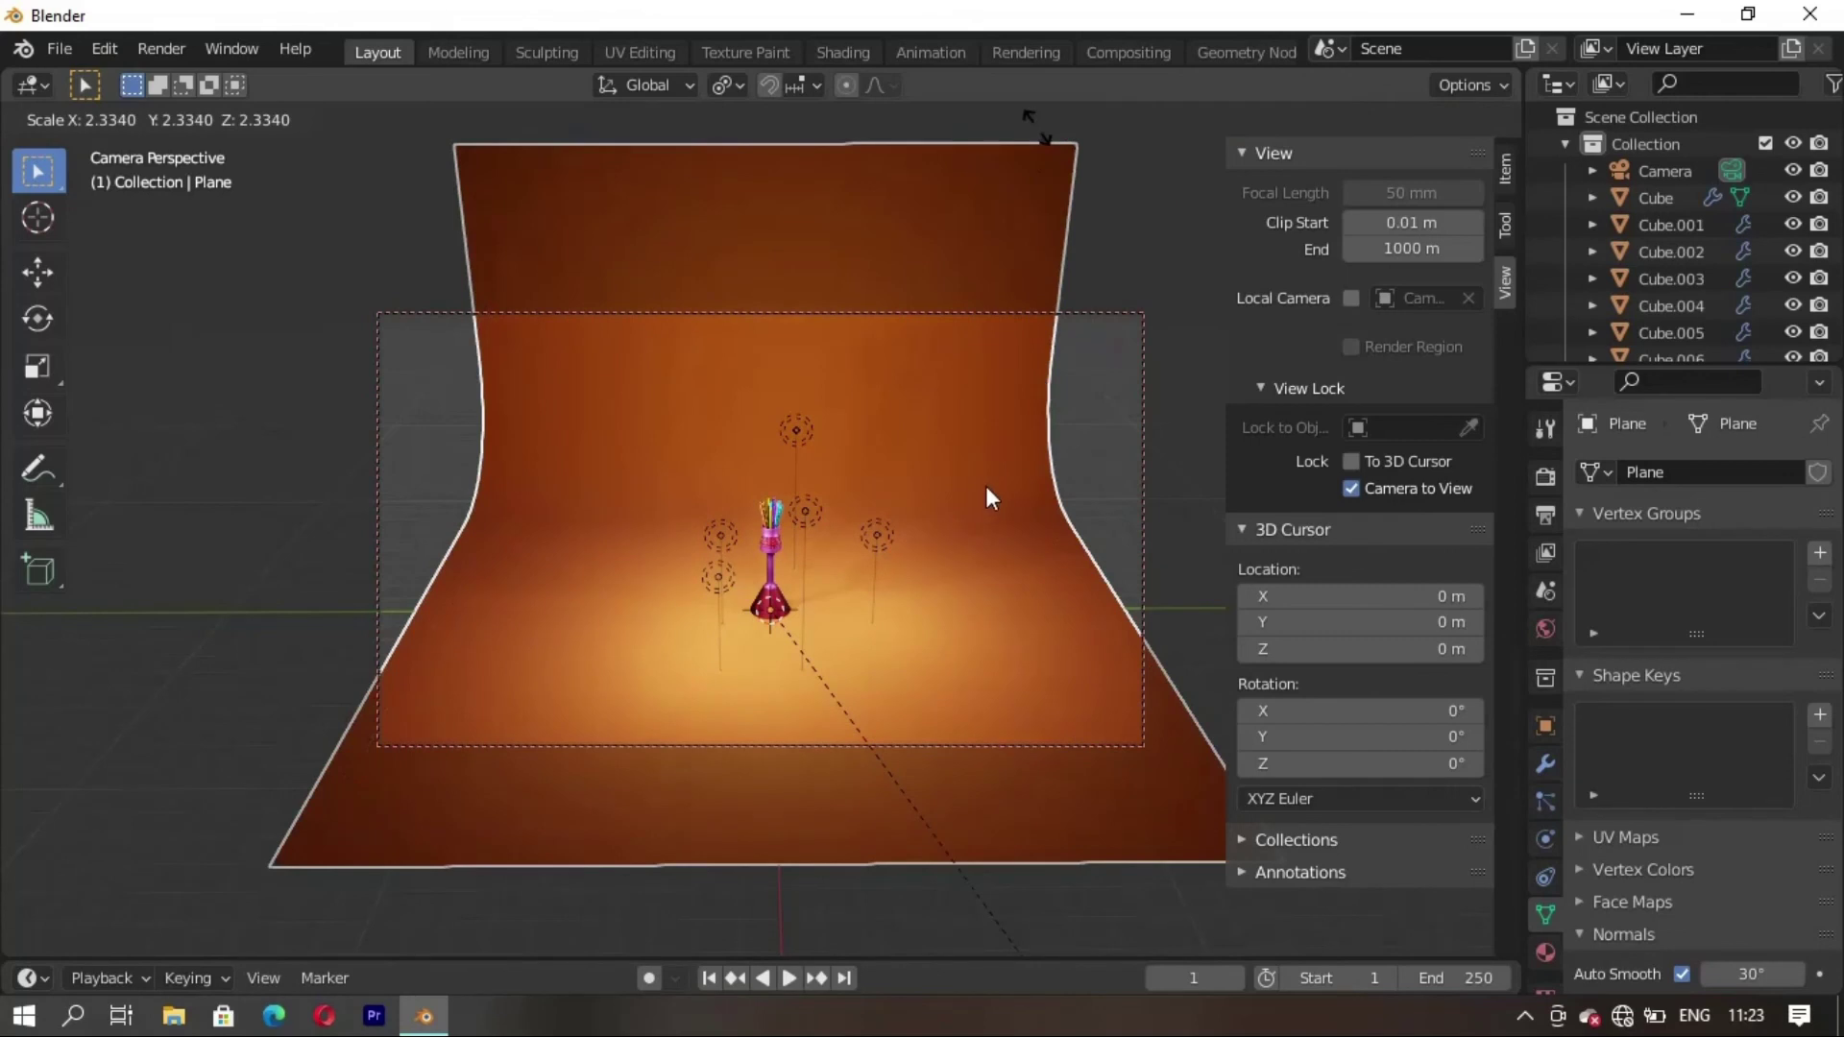
{"action": "left_click", "coordinate": [976, 510]}
{"action": "scroll", "coordinate": [851, 631], "scroll_direction": "up", "scroll_amount": 2}
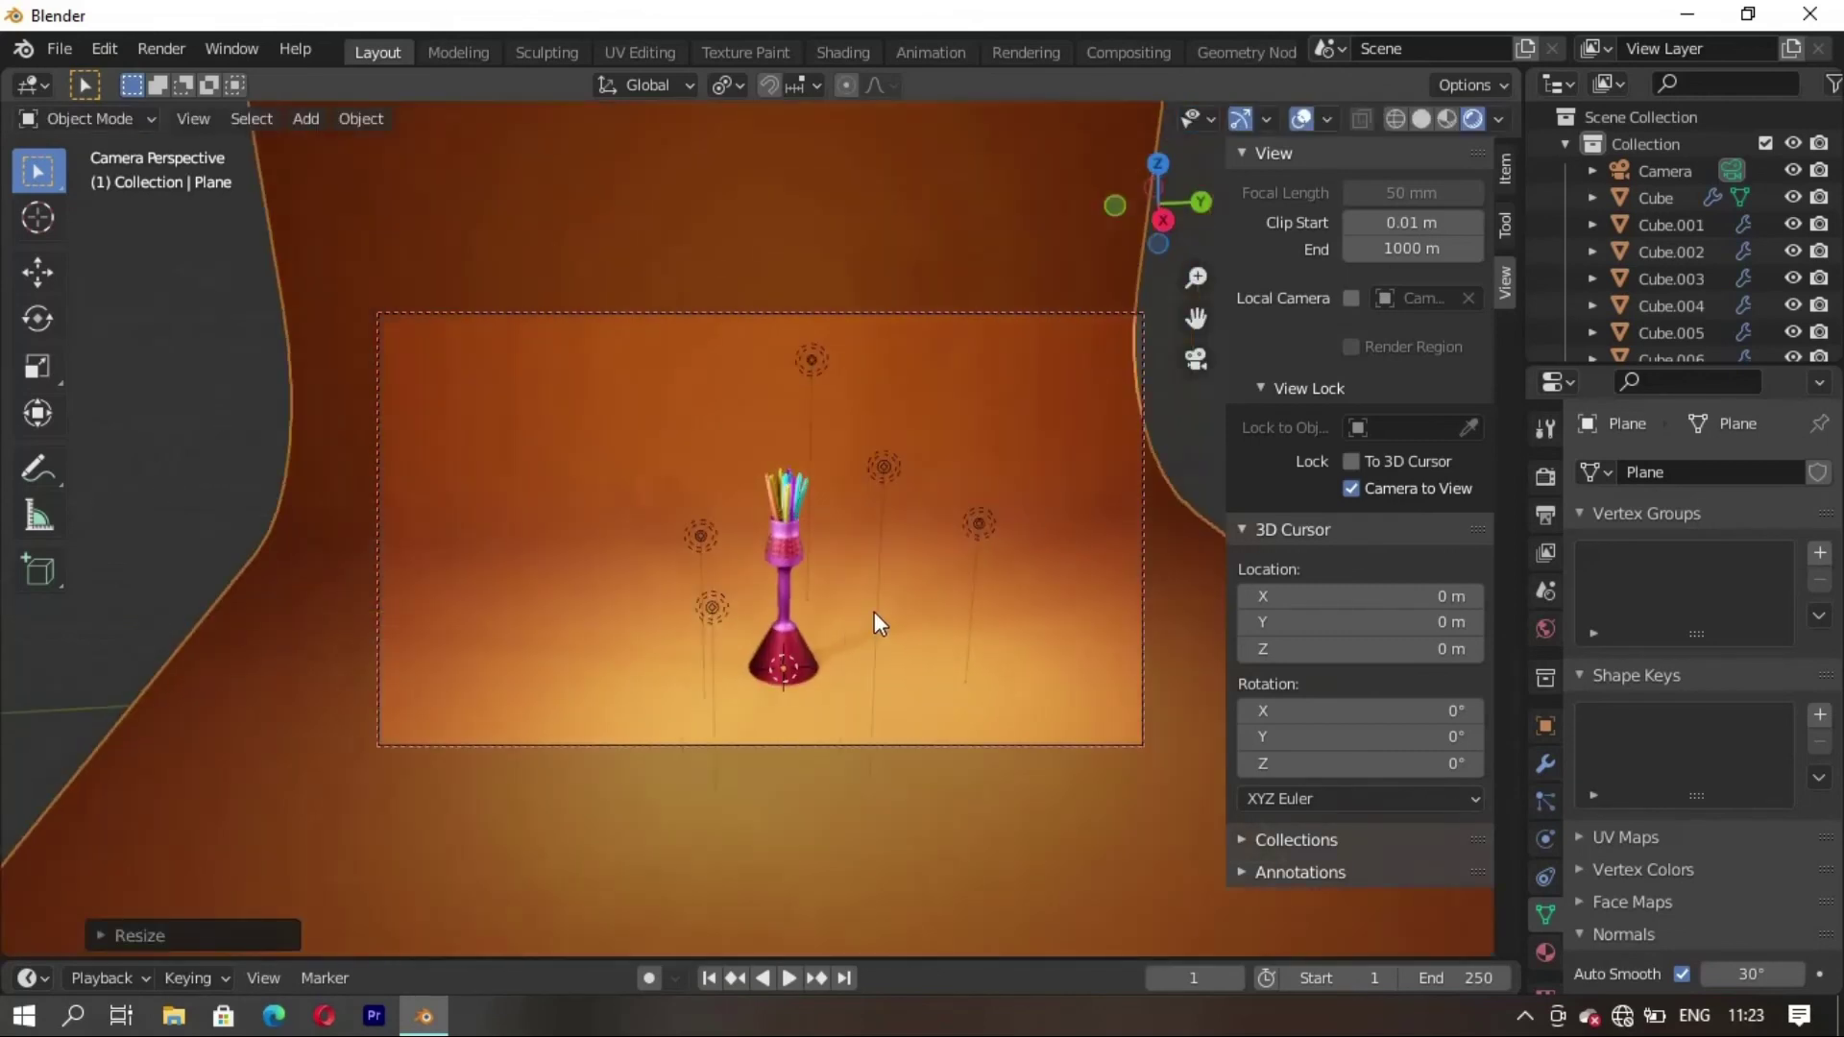
{"action": "scroll", "coordinate": [875, 612], "scroll_direction": "up", "scroll_amount": 2}
{"action": "scroll", "coordinate": [834, 596], "scroll_direction": "up", "scroll_amount": 1}
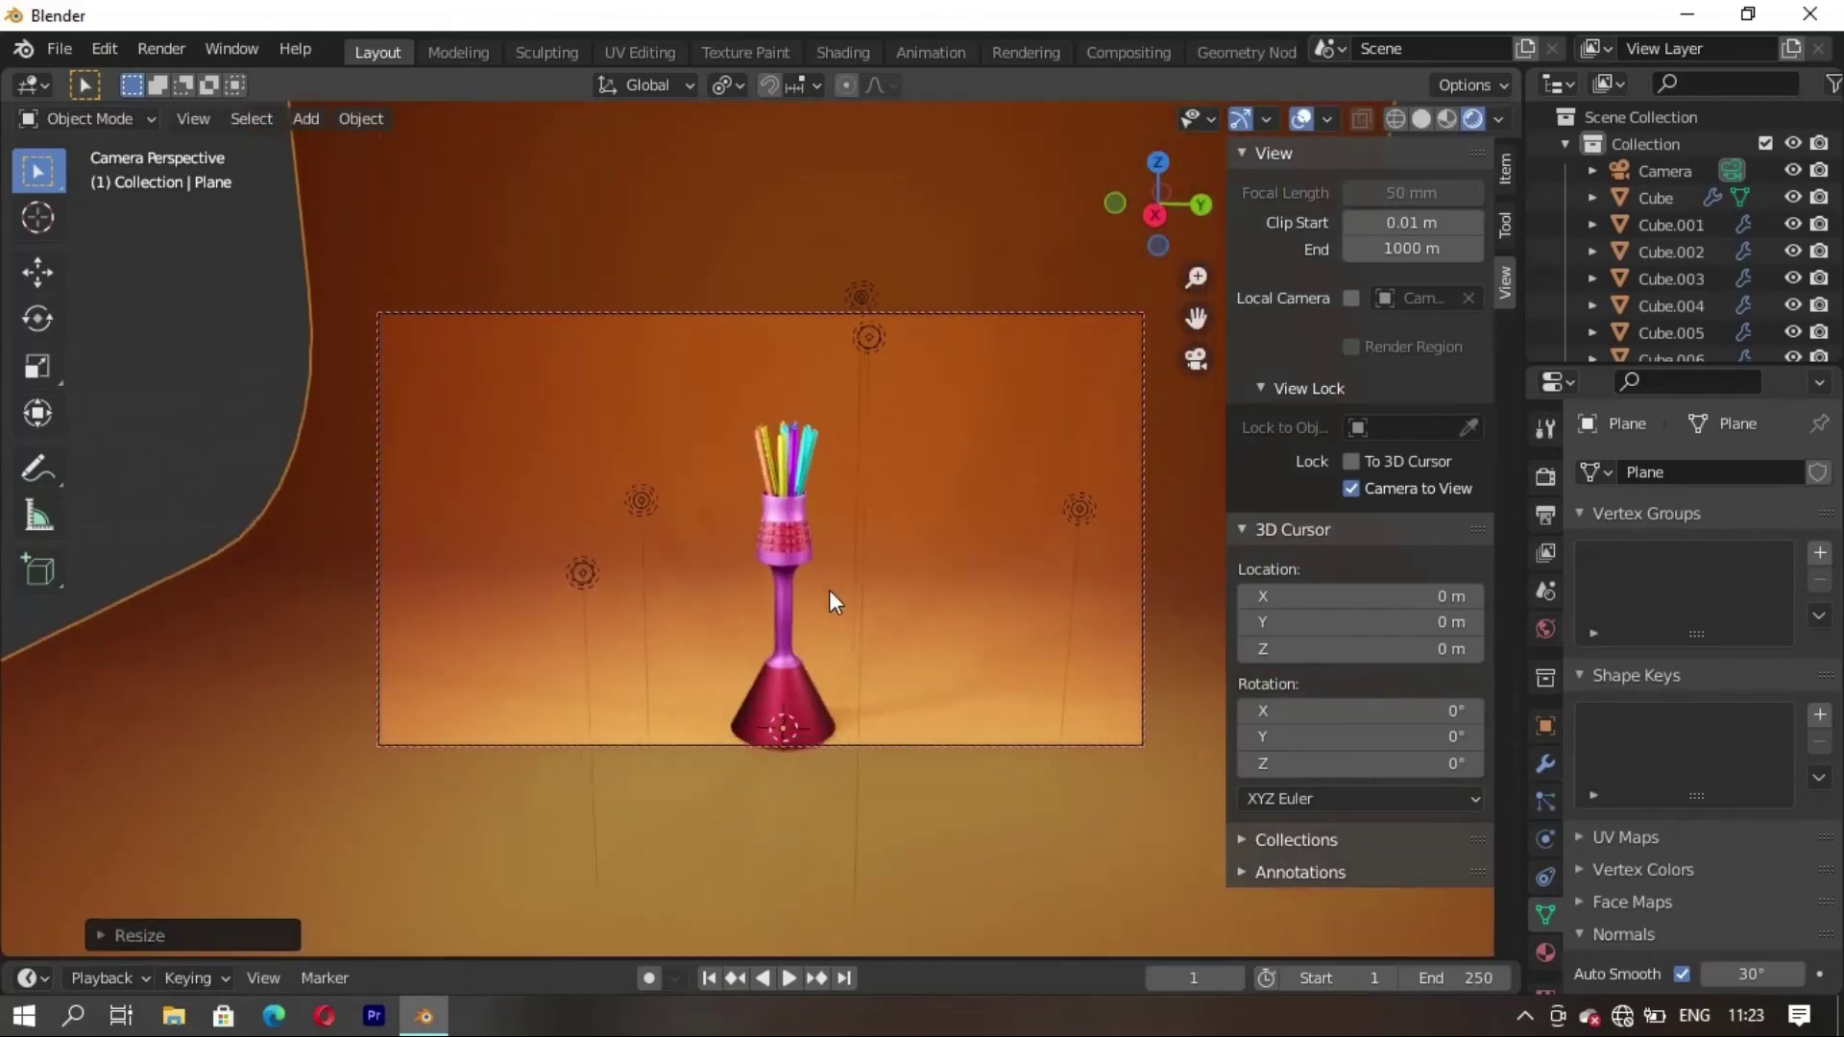
{"action": "middle_click_drag", "start_coordinate": [835, 597], "coordinate": [821, 609]}
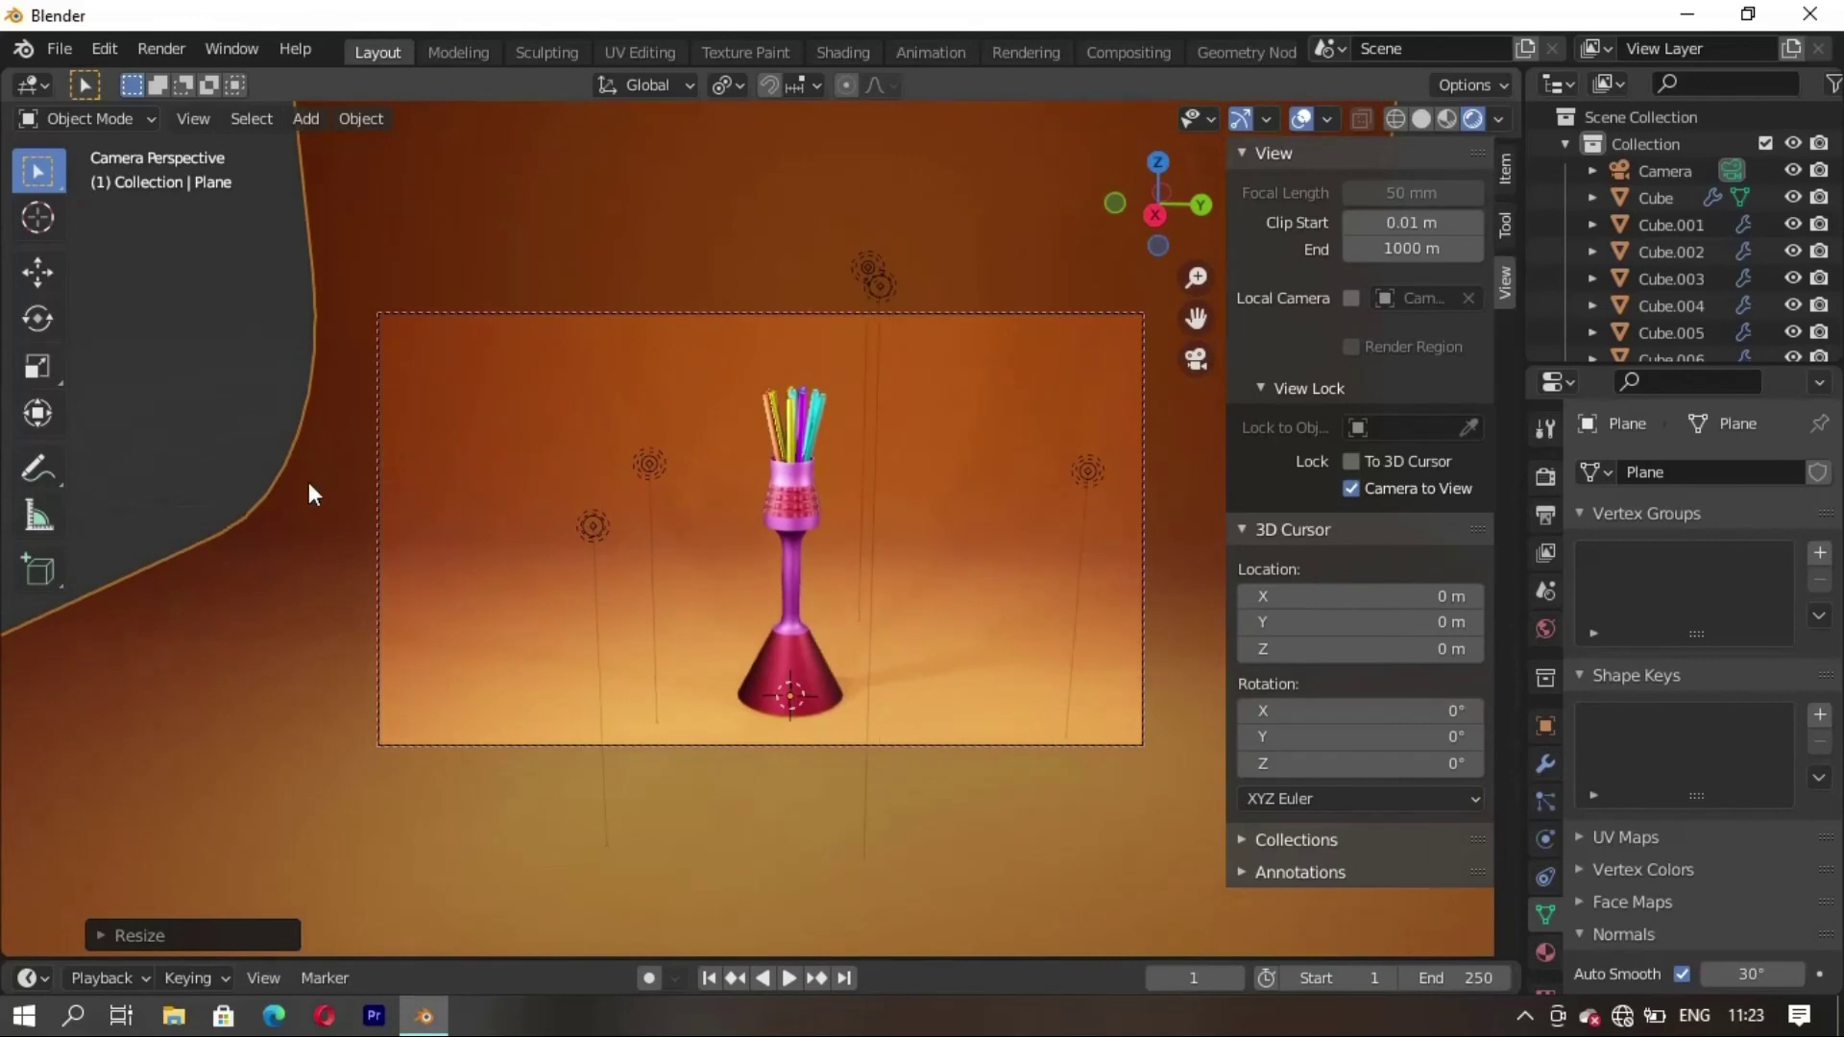
{"action": "key", "text": "n"}
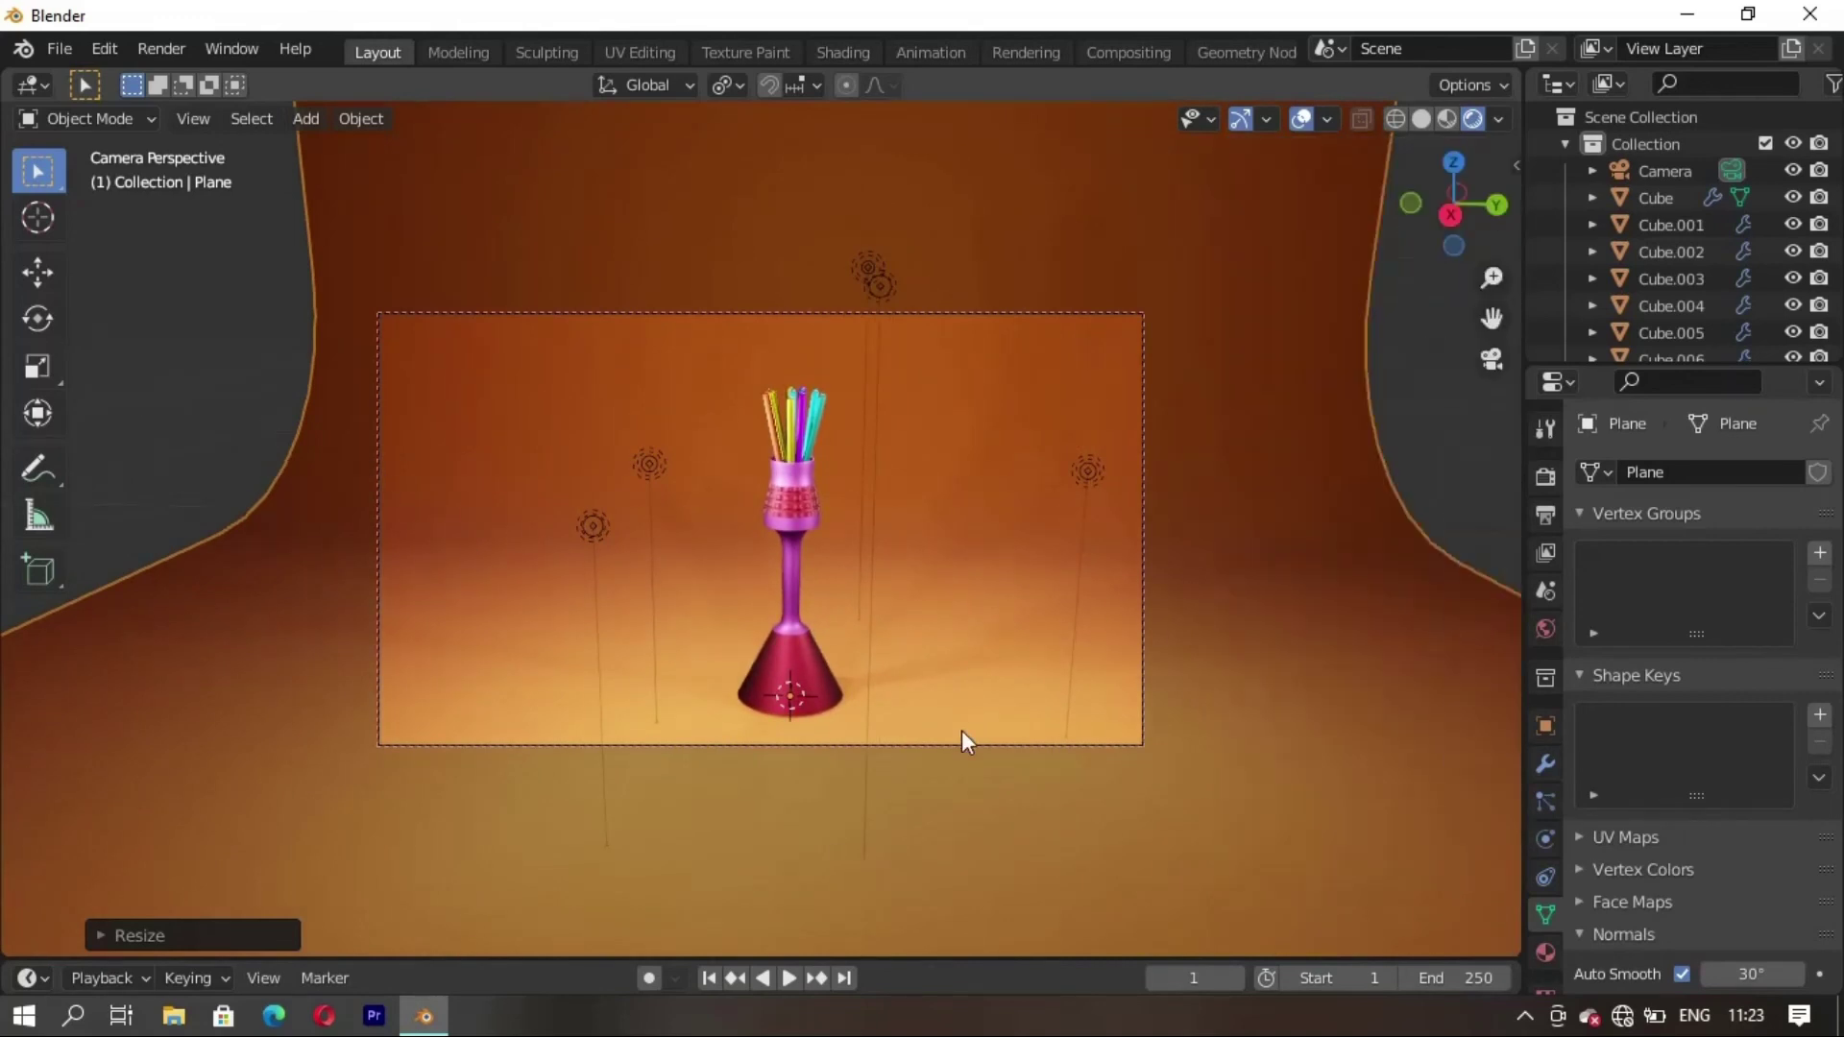
{"action": "key", "text": "KP_0"}
Hide the backdrop, box-select the holder with its rods, and duplicate it along X
{"action": "key", "text": "h"}
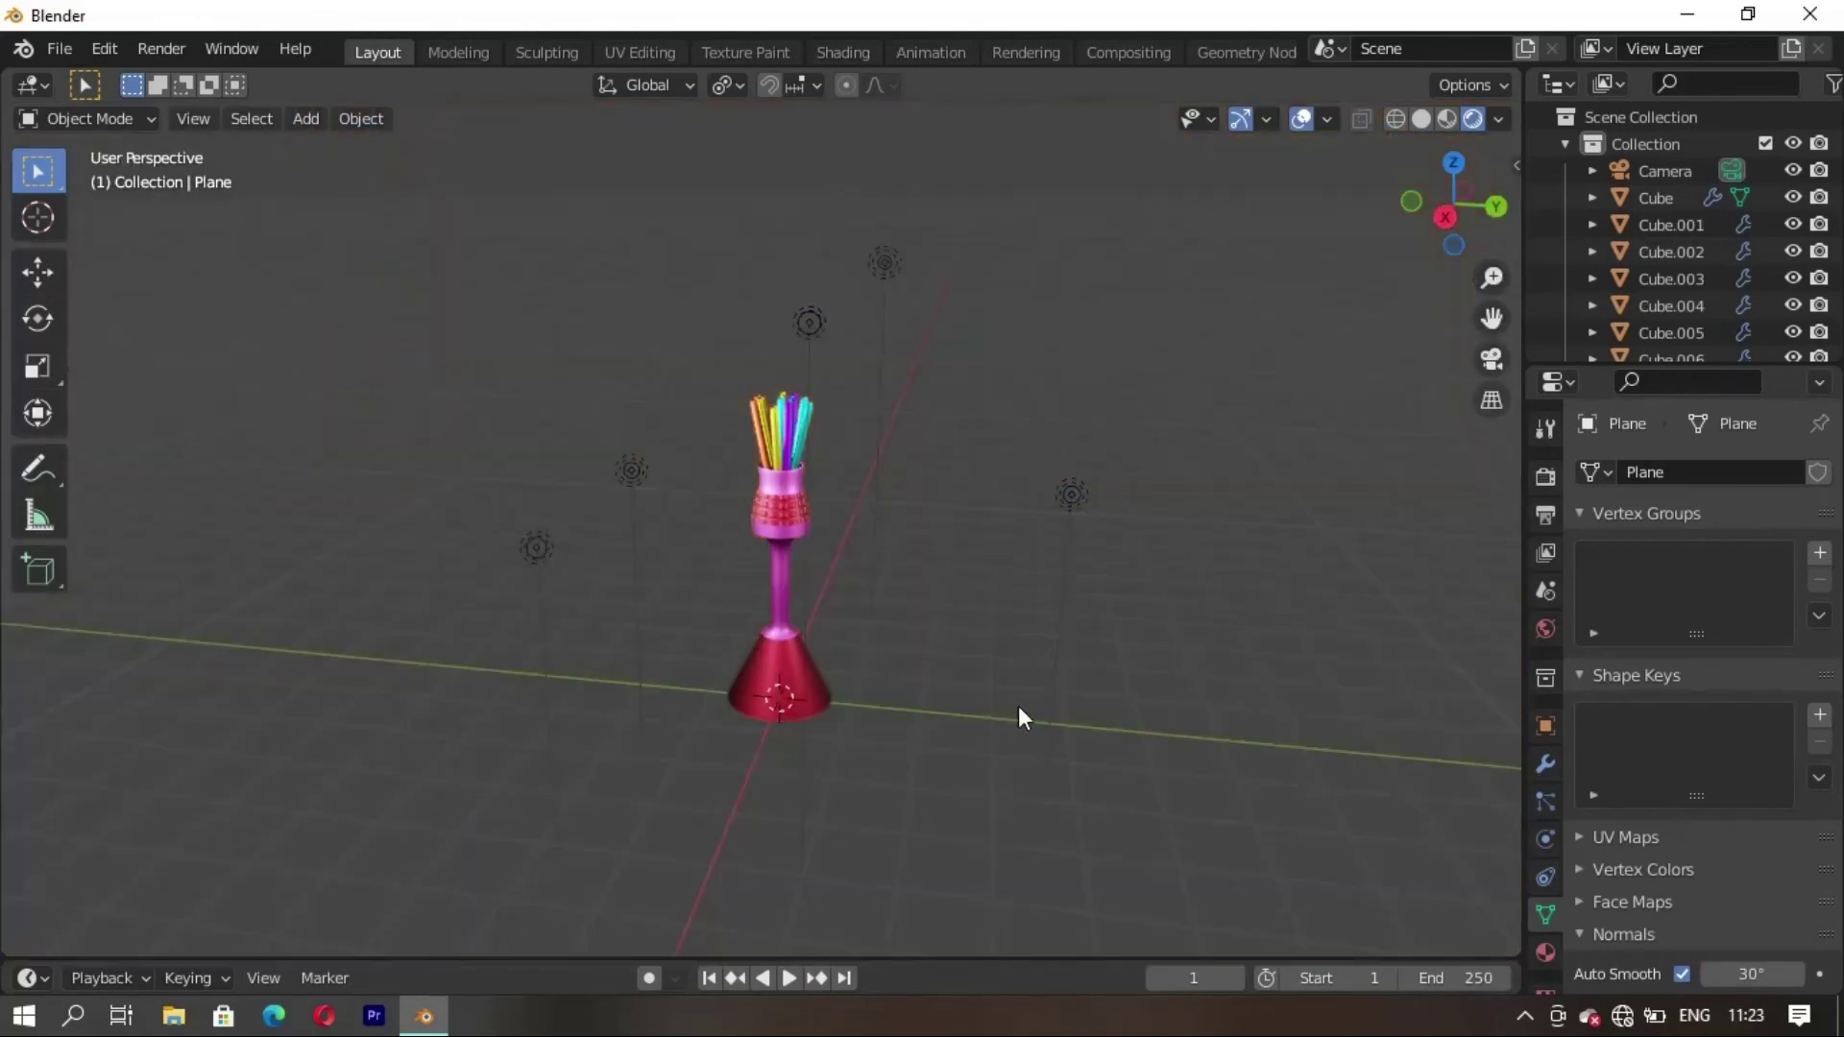
{"action": "mouse_move", "coordinate": [719, 625]}
{"action": "middle_mouse_down"}
{"action": "mouse_move", "coordinate": [908, 653]}
{"action": "mouse_move", "coordinate": [855, 465]}
{"action": "mouse_move", "coordinate": [912, 572]}
{"action": "mouse_move", "coordinate": [1024, 595]}
{"action": "mouse_move", "coordinate": [1067, 629]}
{"action": "middle_mouse_up"}
{"action": "mouse_move", "coordinate": [811, 299]}
{"action": "left_mouse_down"}
{"action": "mouse_move", "coordinate": [826, 461]}
{"action": "mouse_move", "coordinate": [869, 613]}
{"action": "left_mouse_up"}
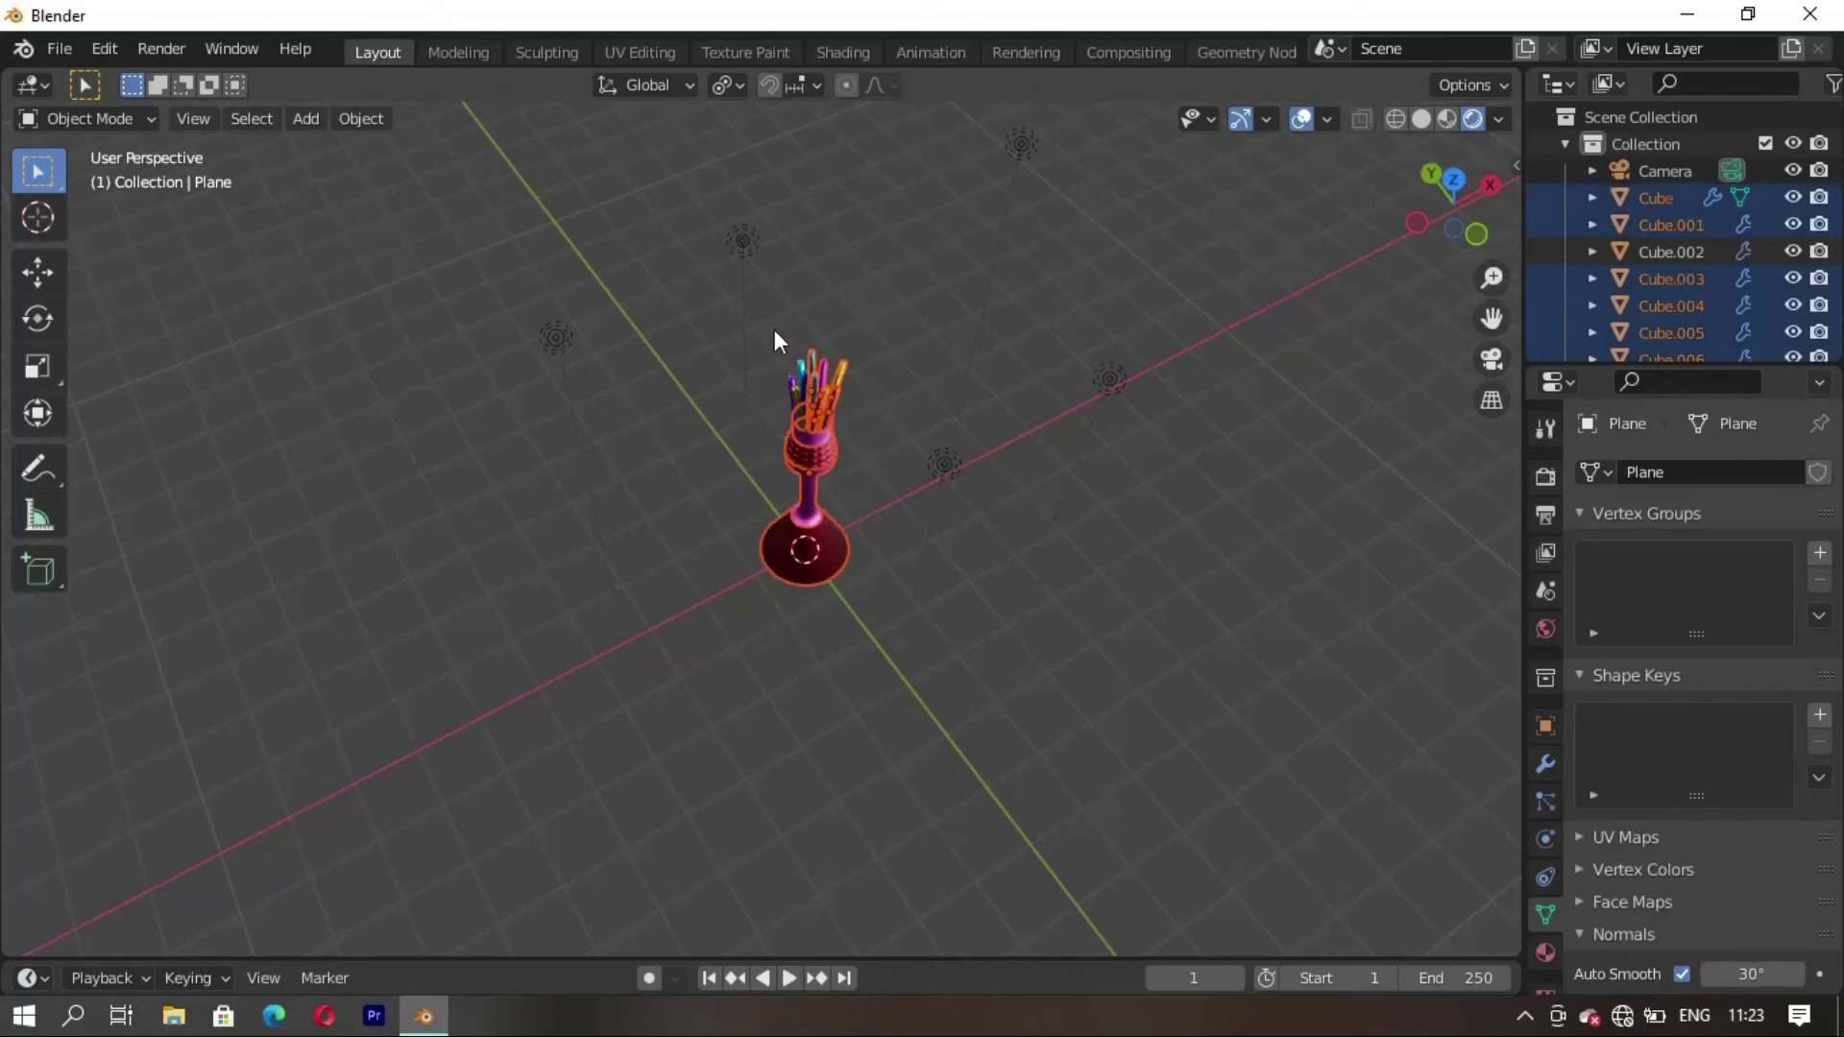
{"action": "left_click_drag", "start_coordinate": [797, 396], "coordinate": [886, 670]}
{"action": "key", "text": "shift+d"}
{"action": "key", "text": "x"}
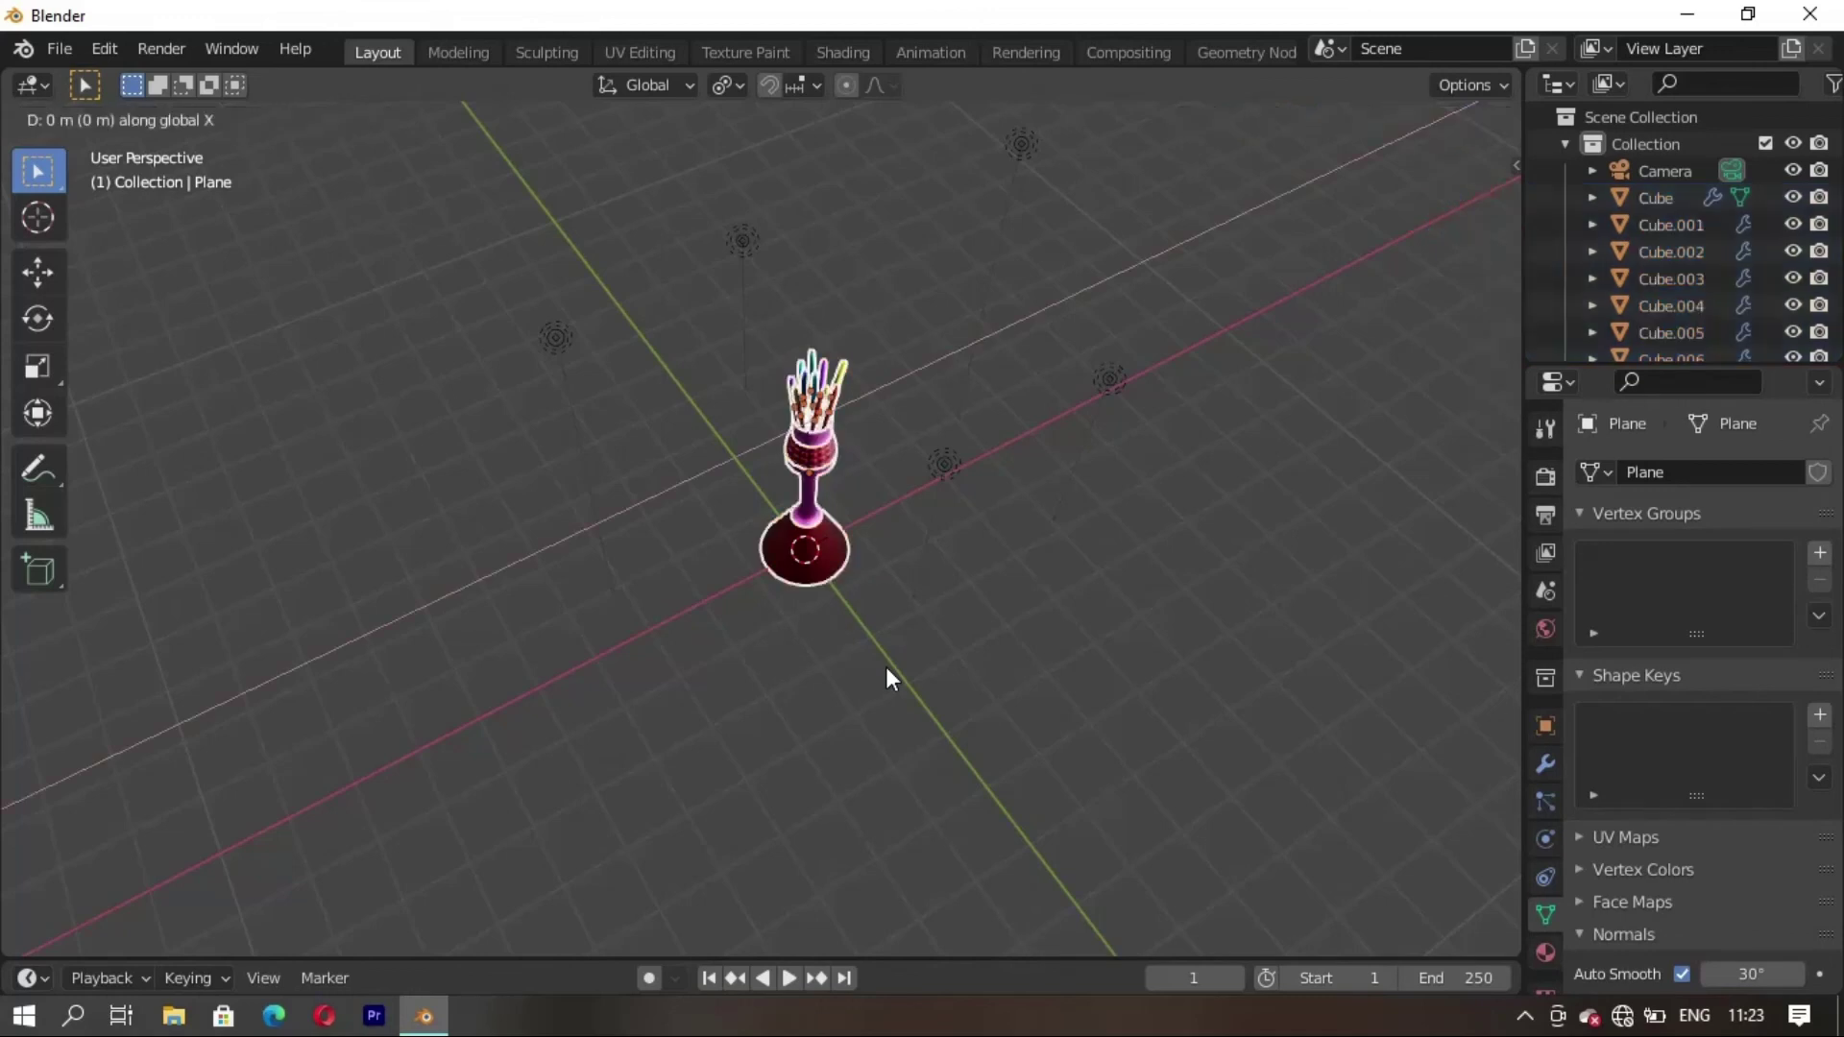
{"action": "left_click", "coordinate": [784, 727]}
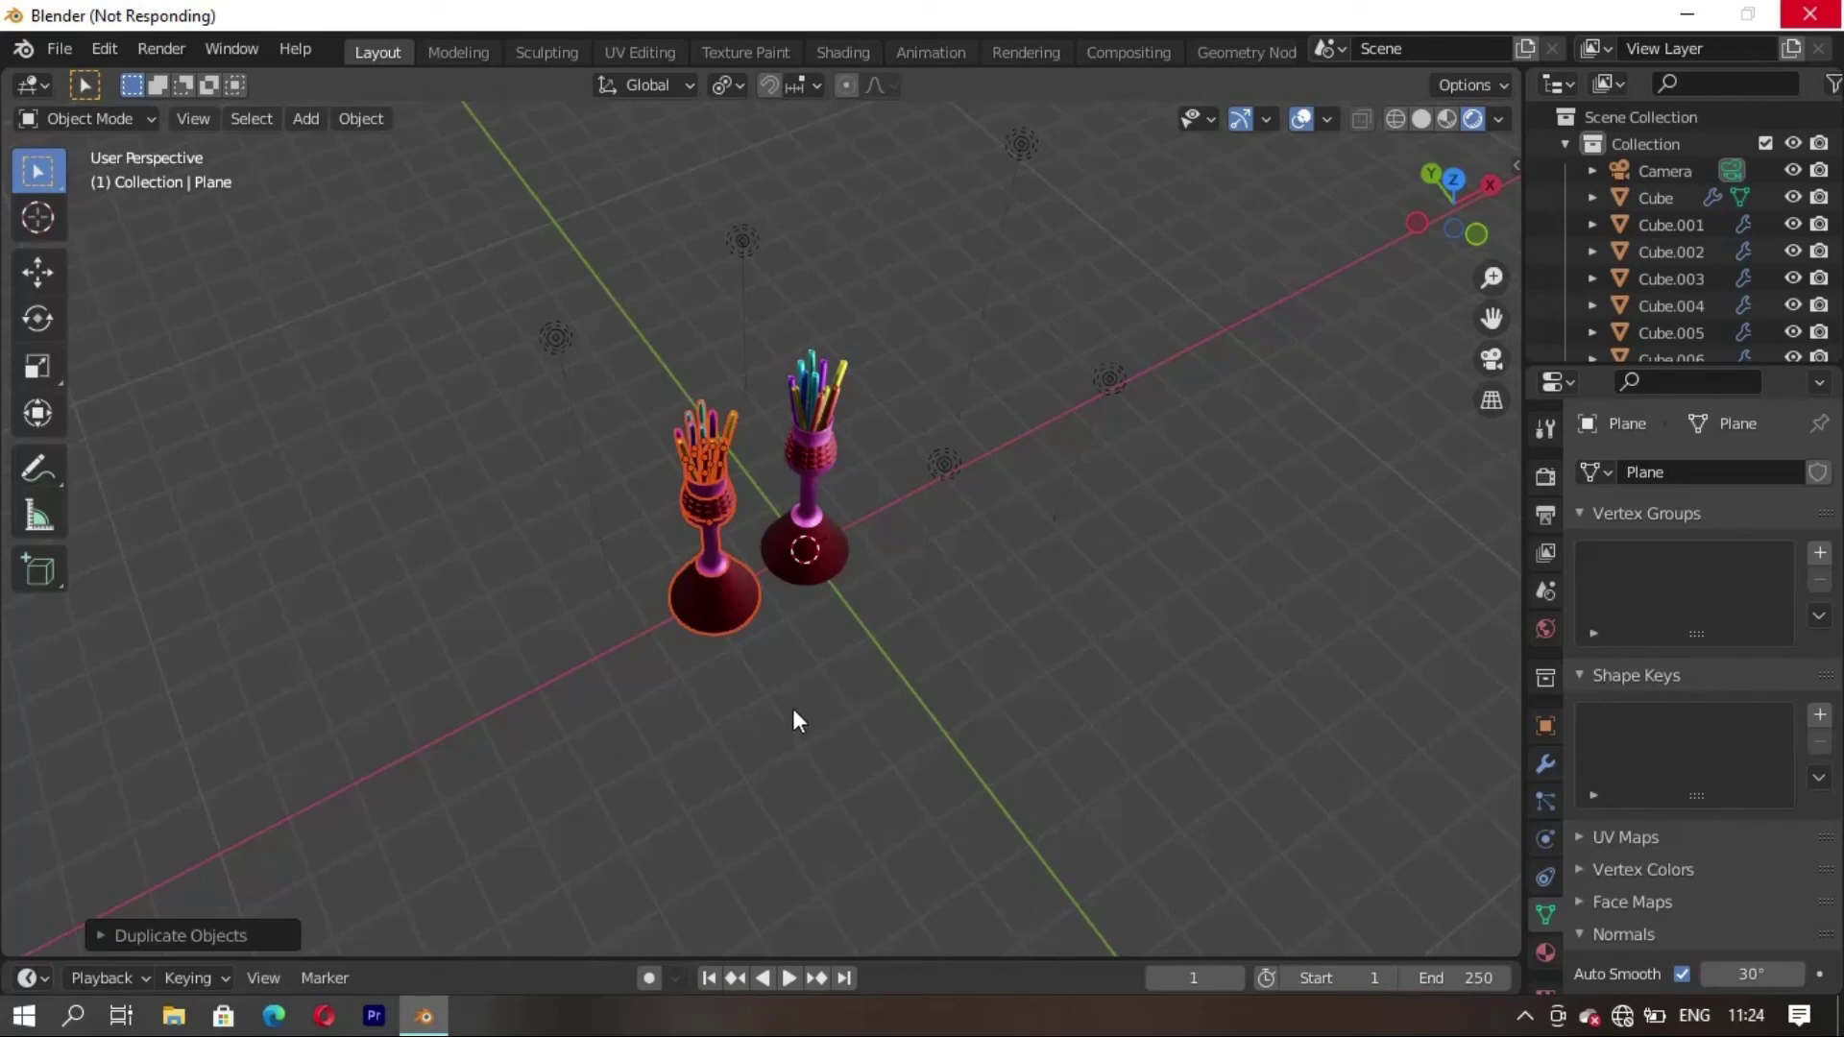
Place a third holder copy along X on the other side and frame all three in the camera
{"action": "key", "text": "shift+d"}
{"action": "key", "text": "x"}
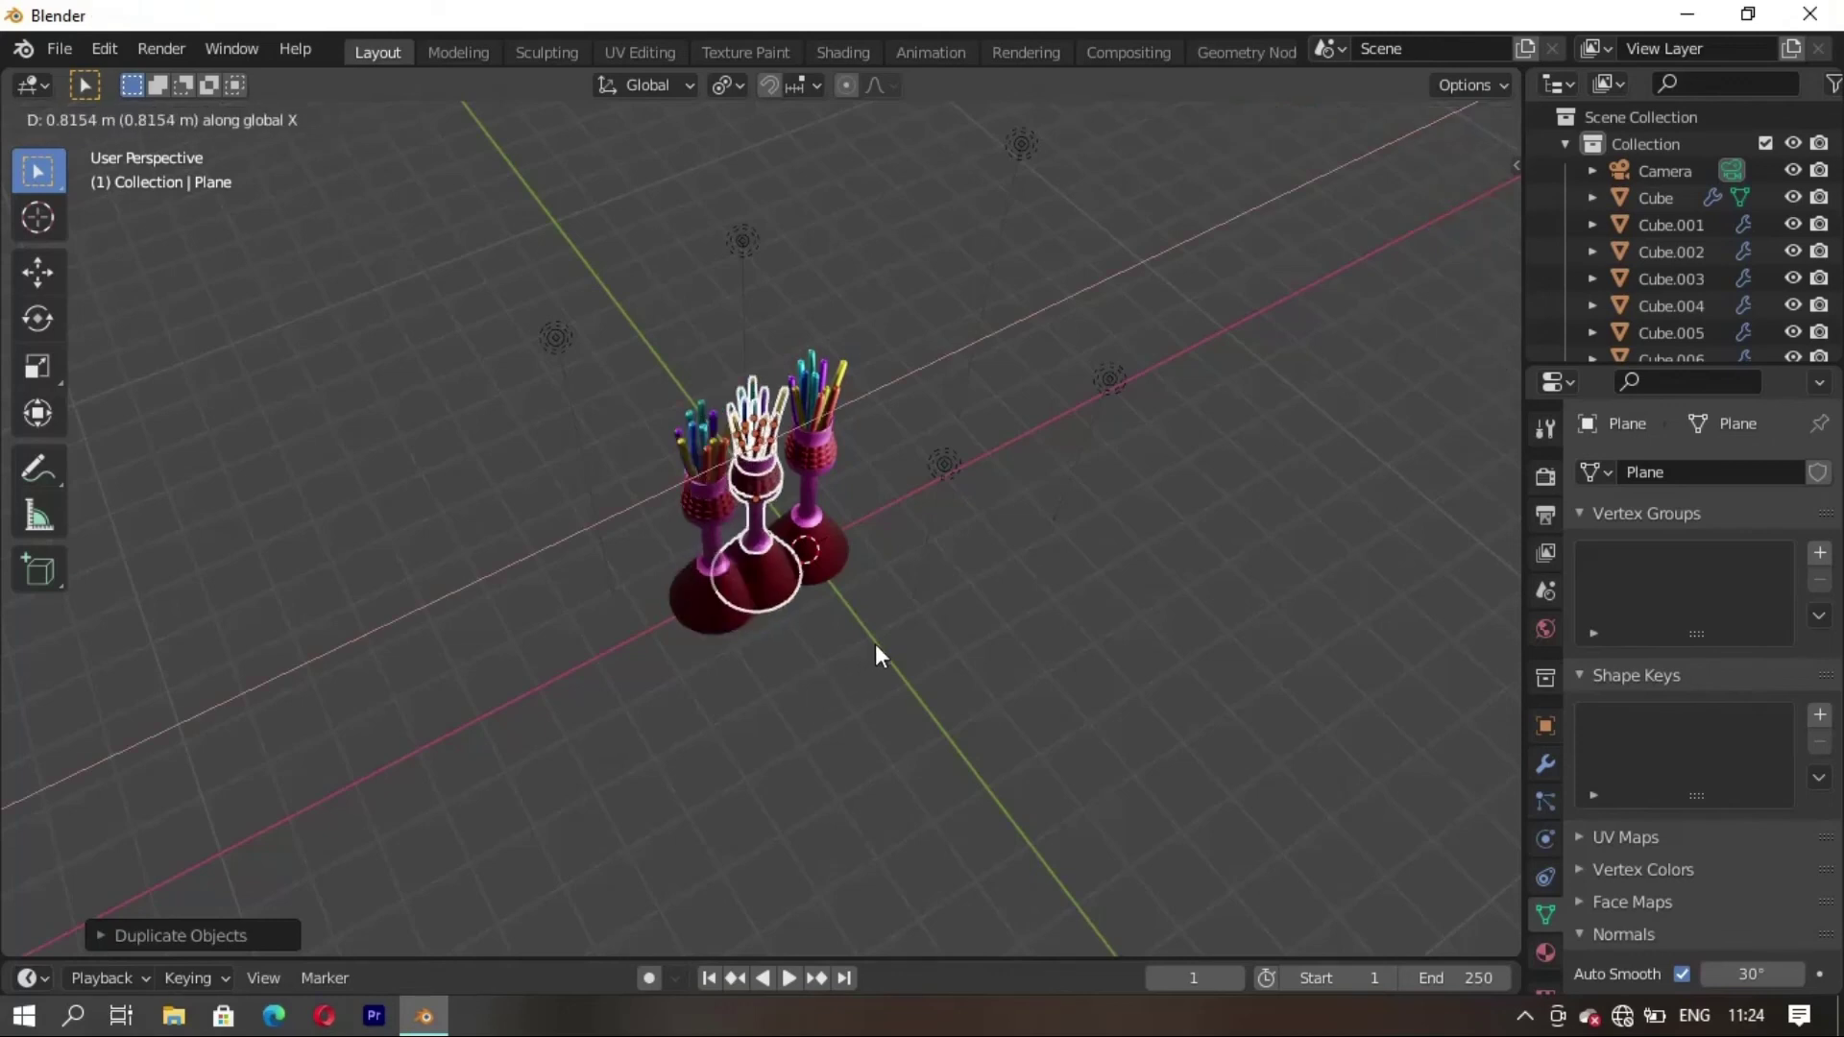
{"action": "left_click", "coordinate": [1014, 588]}
{"action": "key", "text": "KP_0"}
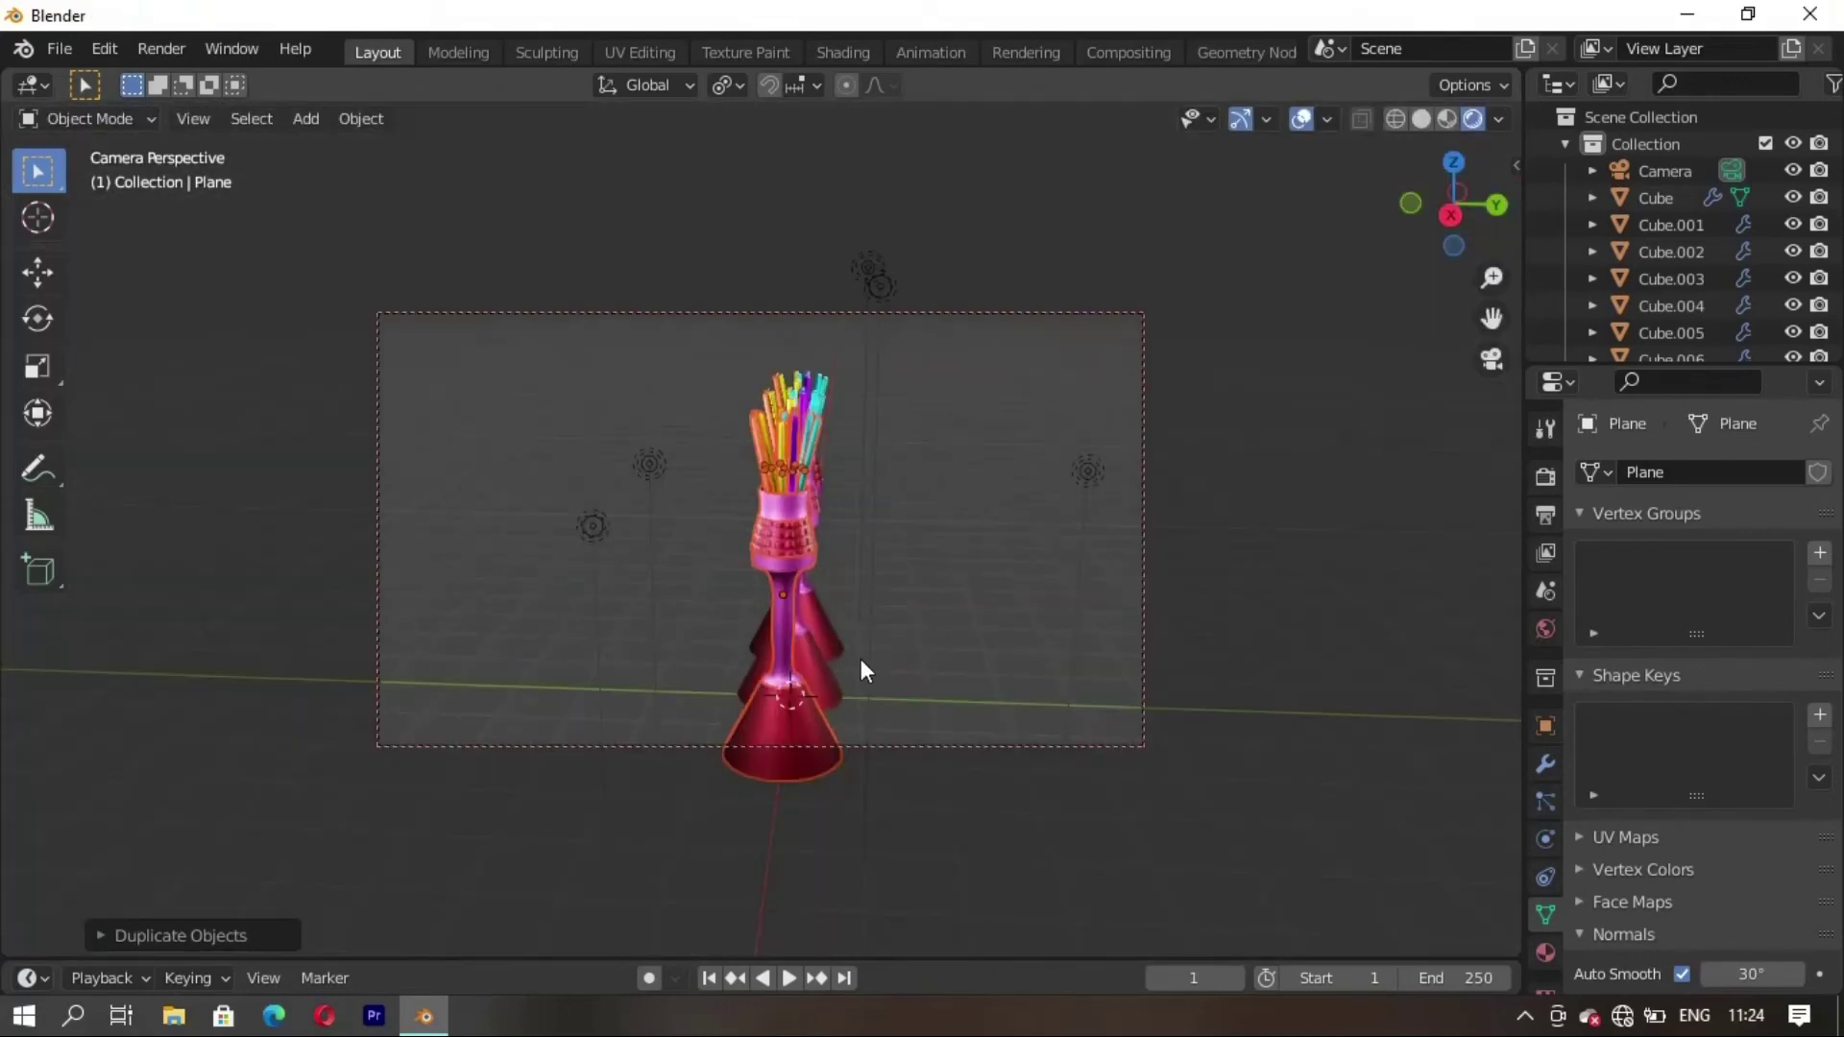
{"action": "mouse_move", "coordinate": [859, 663]}
{"action": "middle_mouse_down"}
{"action": "mouse_move", "coordinate": [1079, 704]}
{"action": "mouse_move", "coordinate": [826, 662]}
{"action": "mouse_move", "coordinate": [838, 696]}
{"action": "middle_mouse_up"}
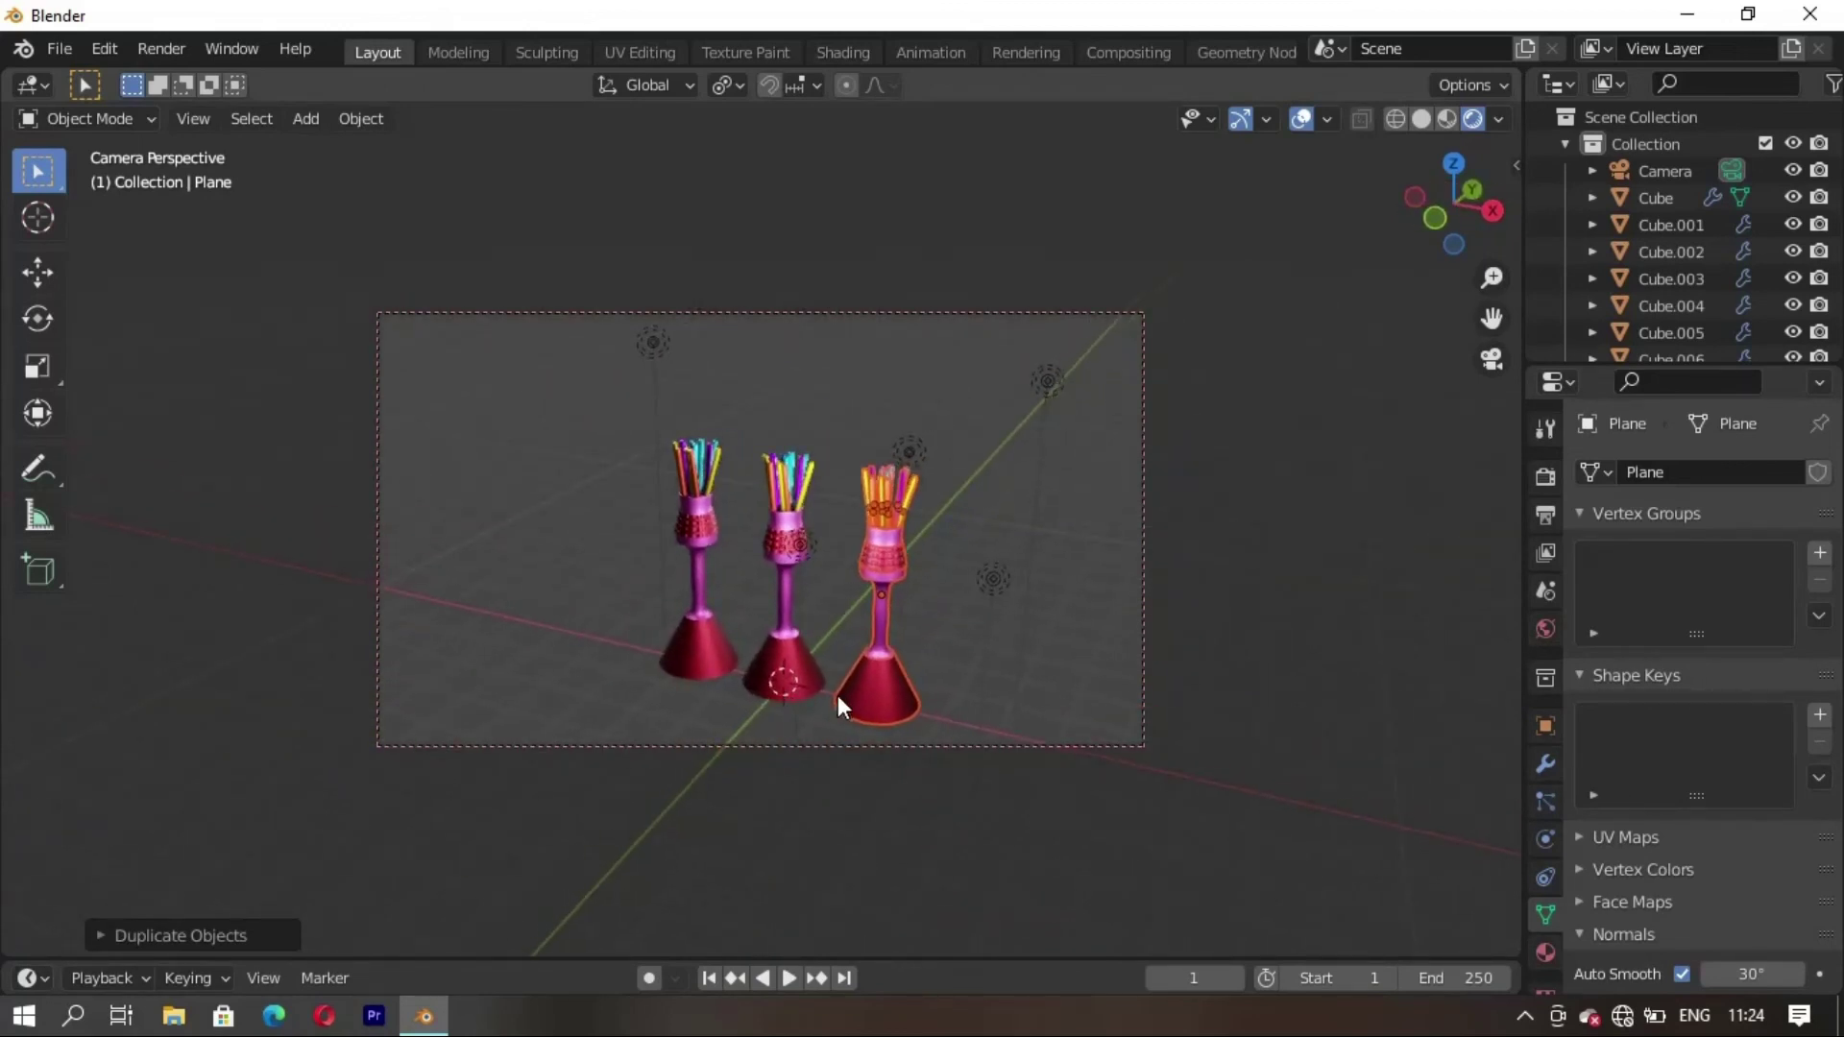
{"action": "left_click", "coordinate": [1061, 607]}
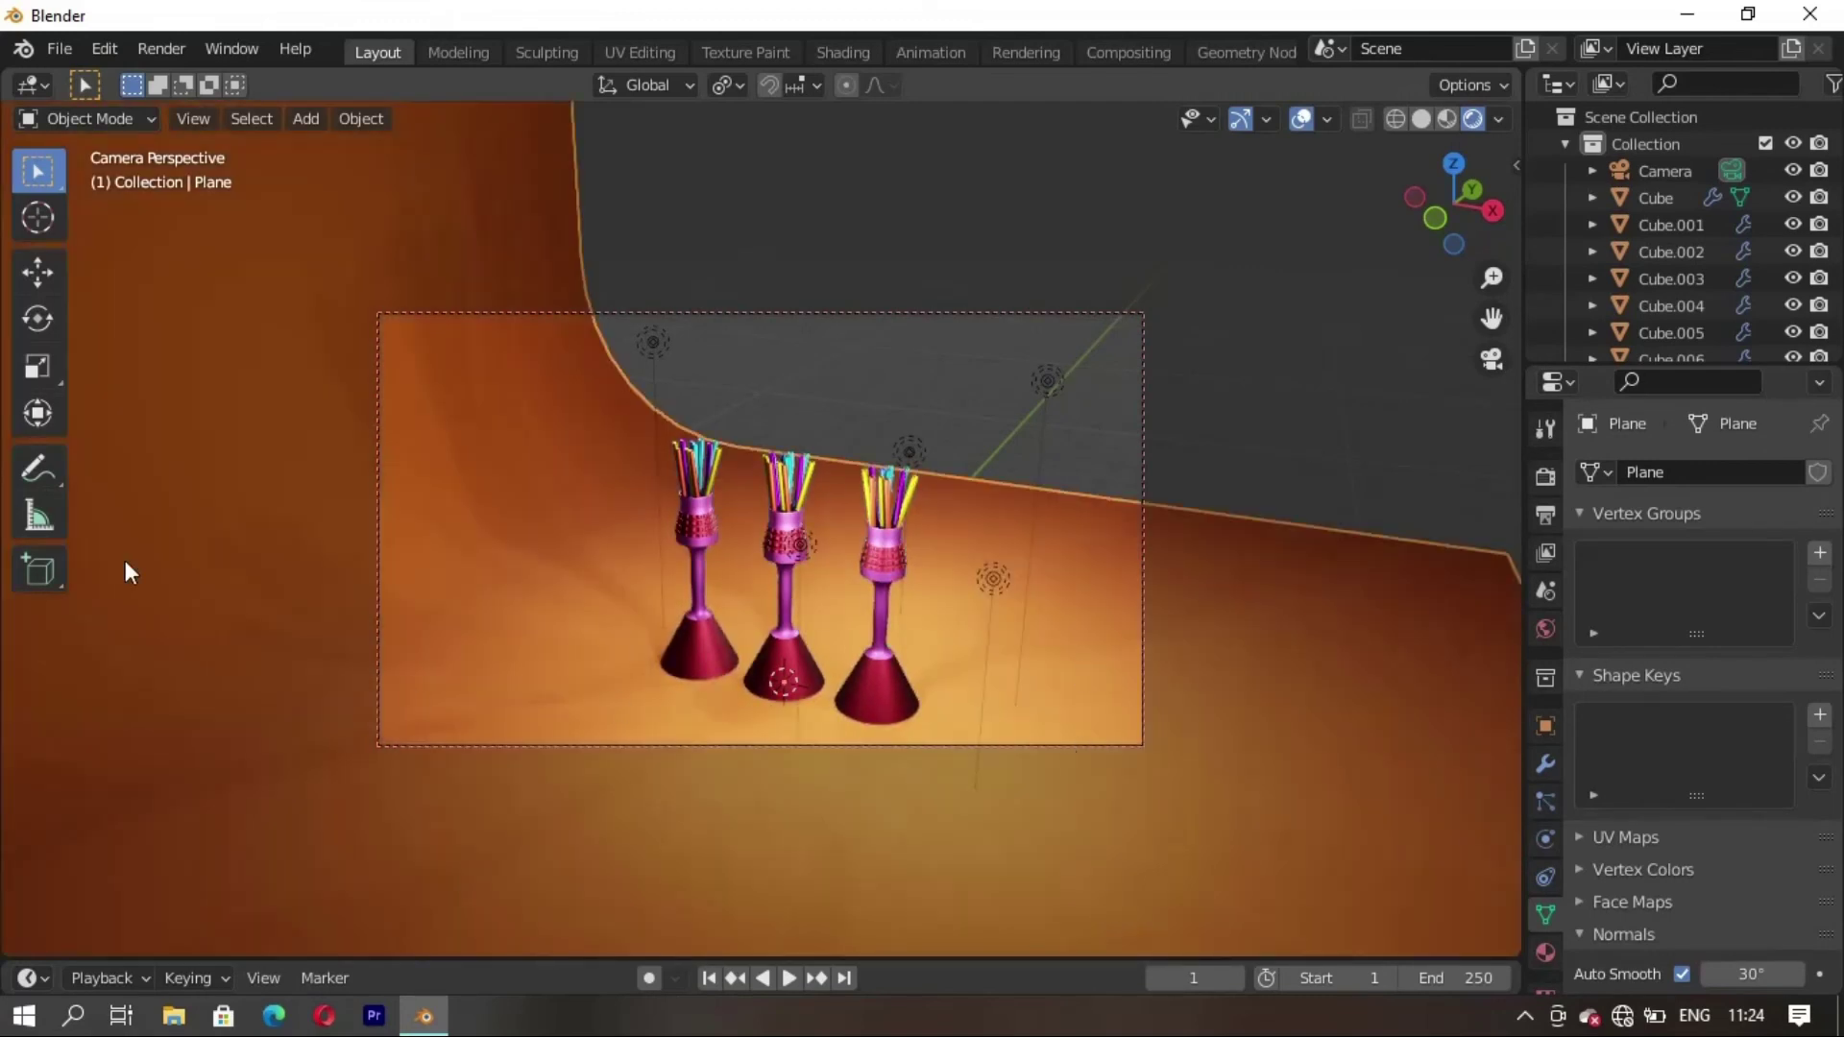
Rotate the orange backdrop with the Transform tool so it faces the camera squarely
{"action": "left_click", "coordinate": [34, 428]}
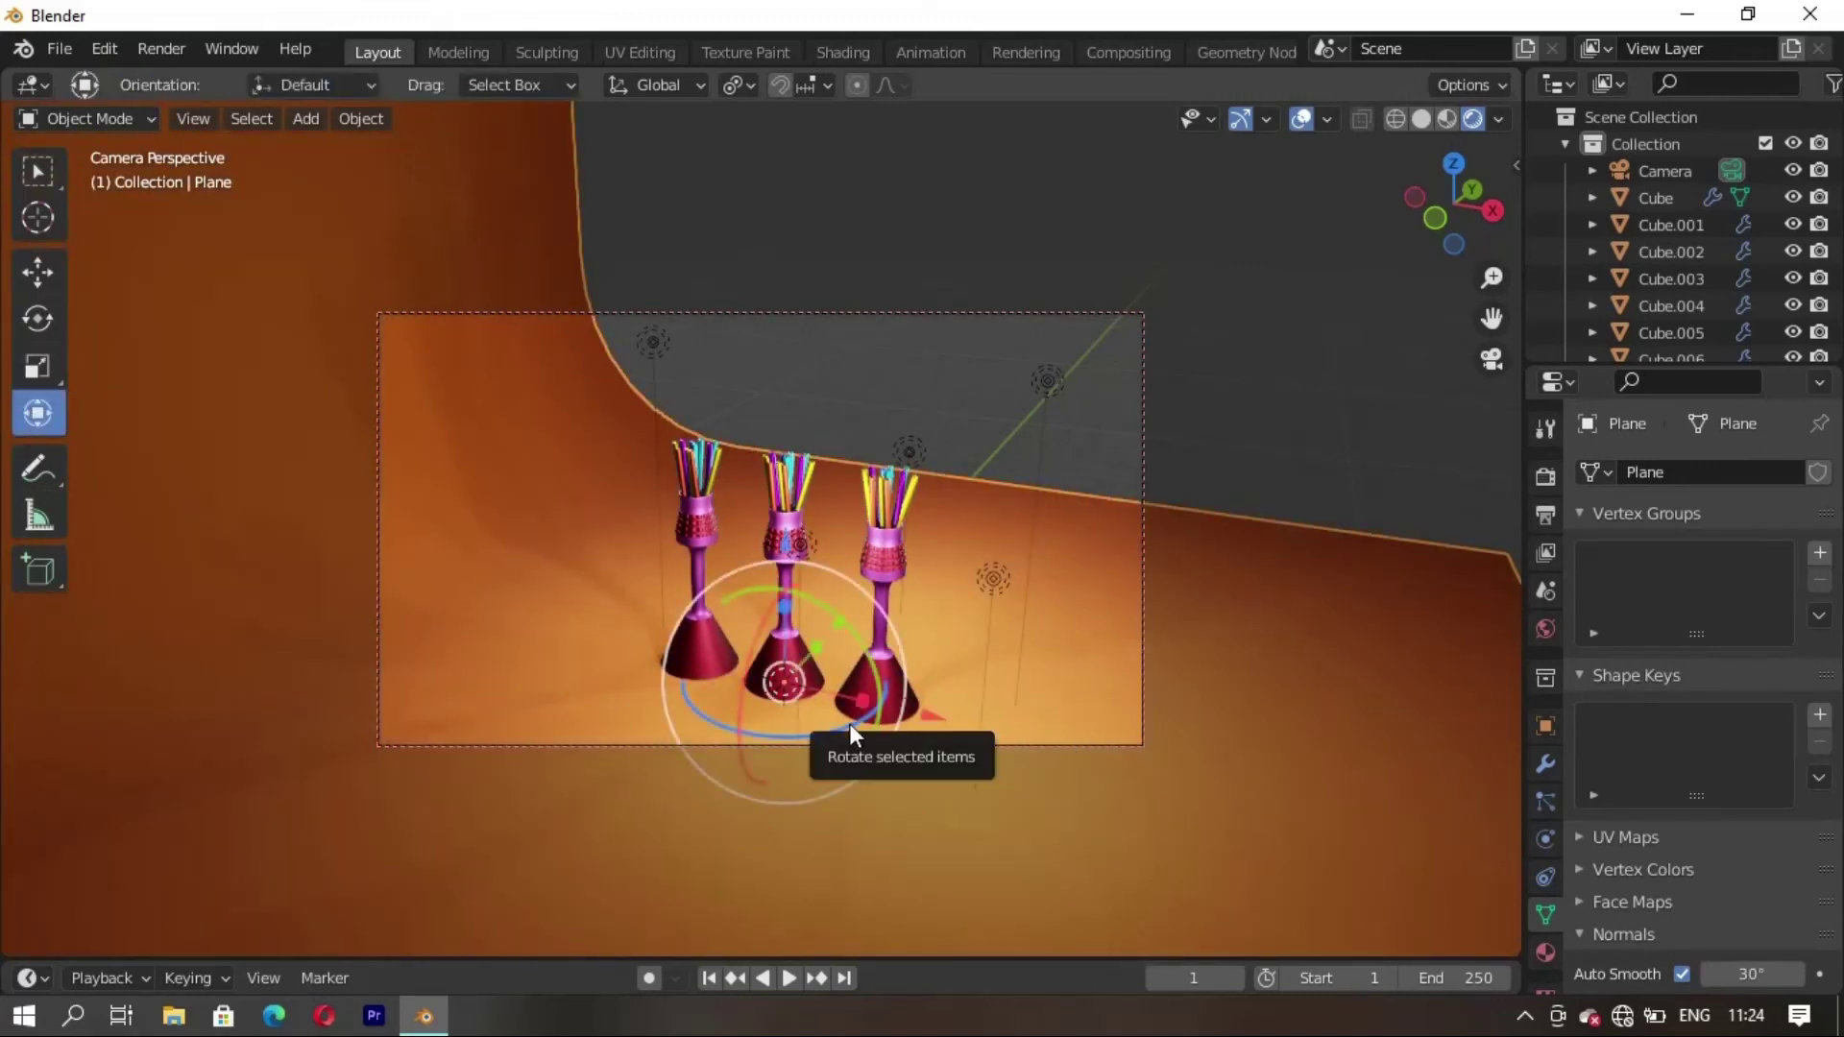
{"action": "mouse_move", "coordinate": [848, 724]}
{"action": "left_mouse_down"}
{"action": "mouse_move", "coordinate": [684, 733]}
{"action": "mouse_move", "coordinate": [860, 734]}
{"action": "mouse_move", "coordinate": [751, 734]}
{"action": "mouse_move", "coordinate": [794, 729]}
{"action": "mouse_move", "coordinate": [757, 731]}
{"action": "mouse_move", "coordinate": [776, 729]}
{"action": "left_mouse_up"}
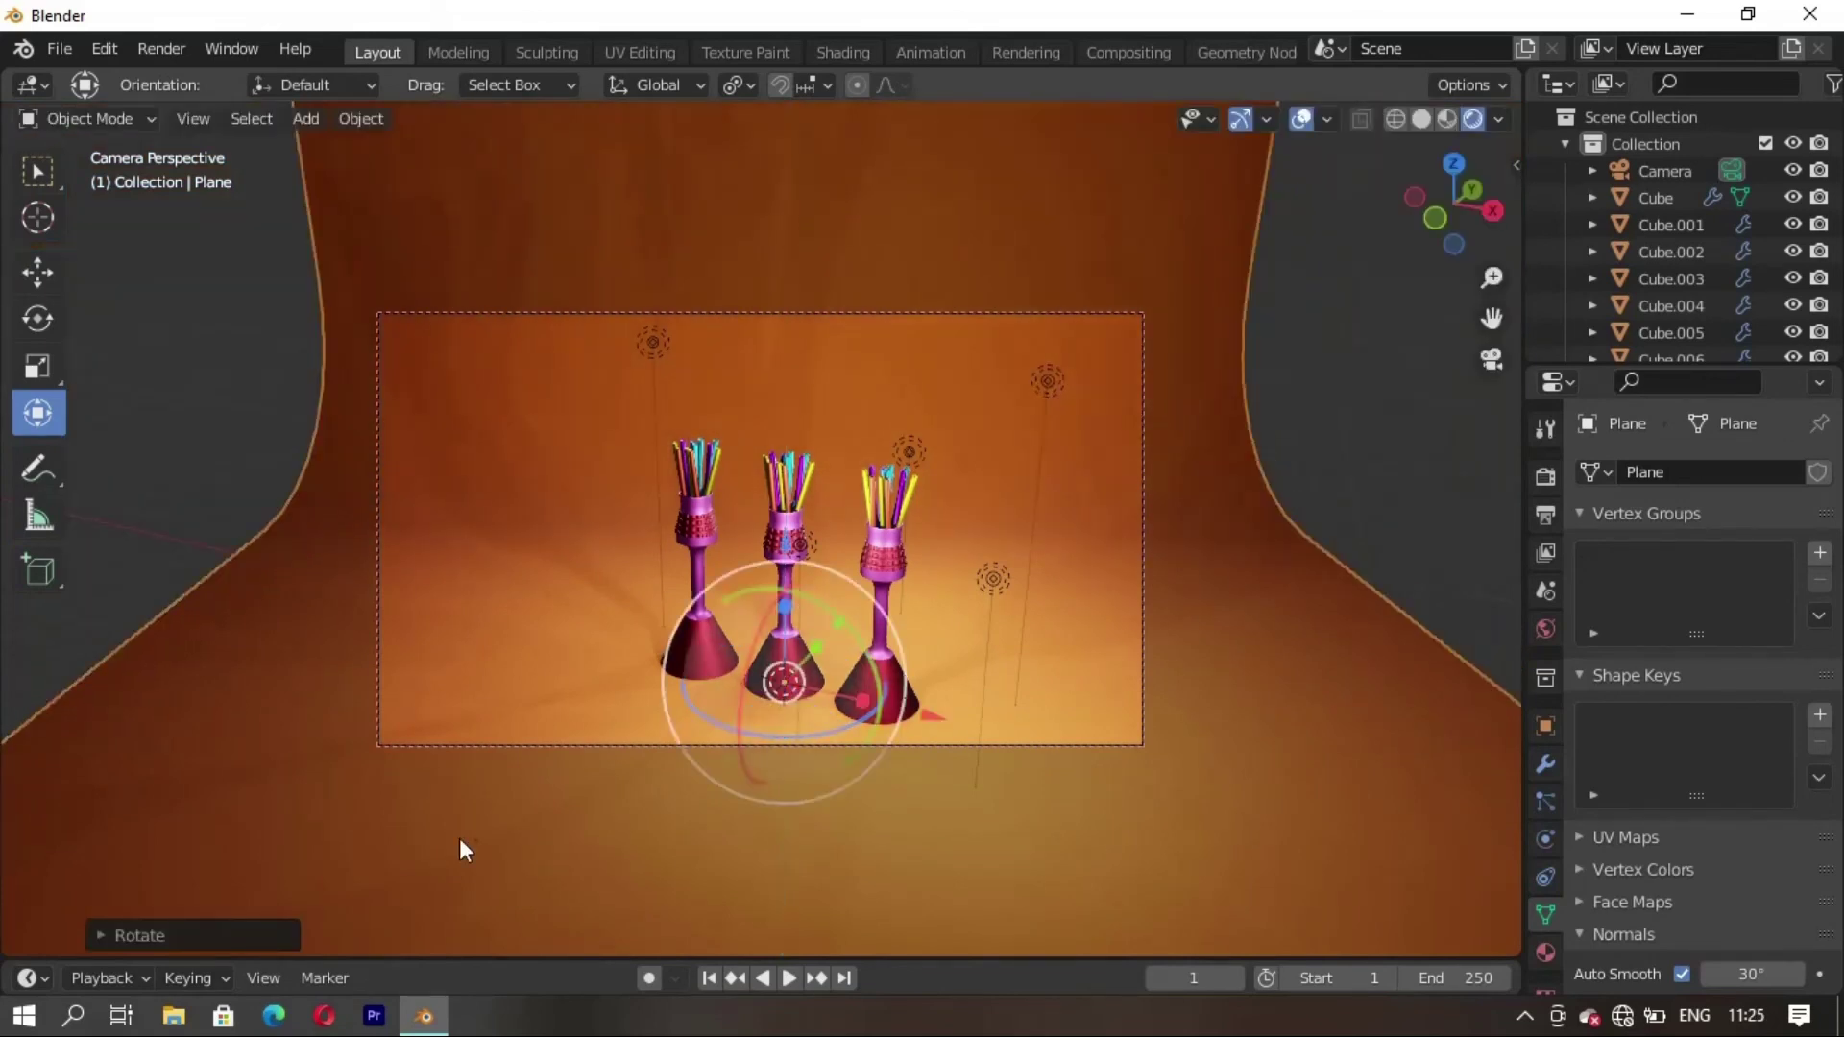
{"action": "left_click", "coordinate": [1438, 381]}
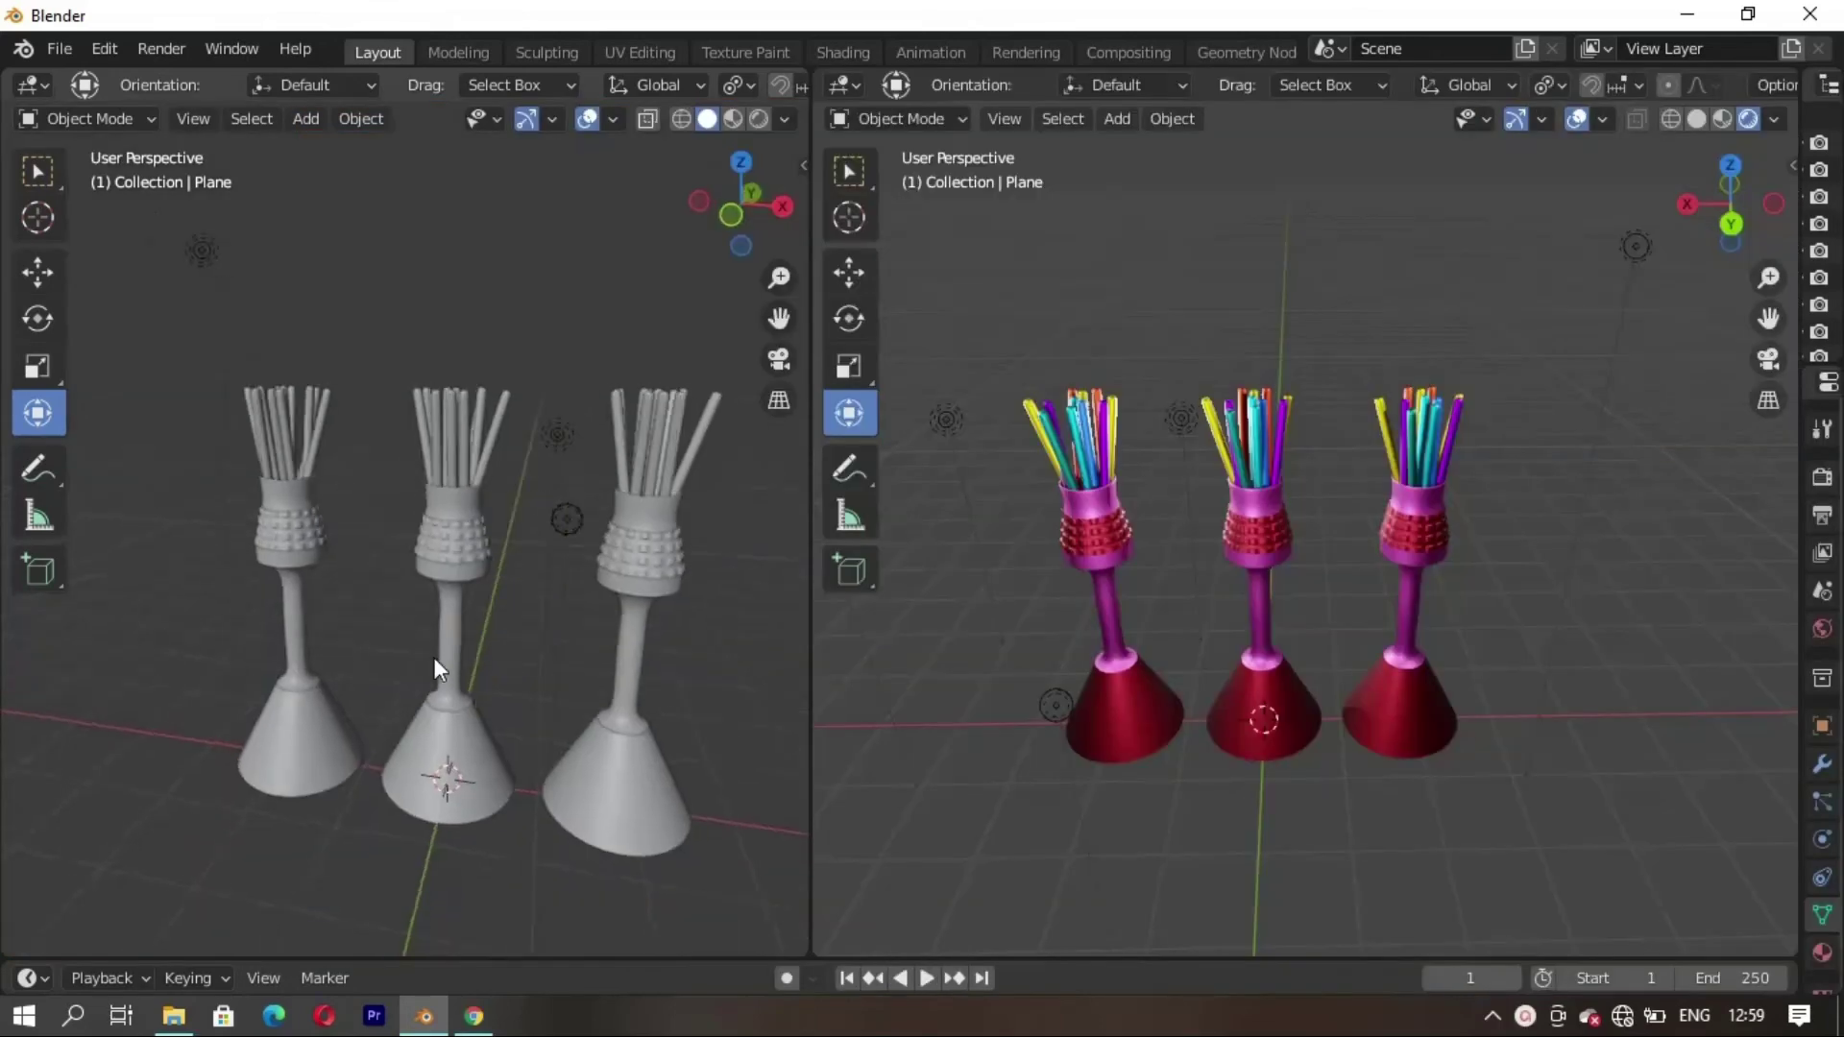
Orbit and zoom the left viewport to inspect the grey holders
{"action": "mouse_move", "coordinate": [434, 657]}
{"action": "middle_mouse_down"}
{"action": "mouse_move", "coordinate": [564, 646]}
{"action": "mouse_move", "coordinate": [393, 737]}
{"action": "mouse_move", "coordinate": [270, 738]}
{"action": "mouse_move", "coordinate": [139, 701]}
{"action": "mouse_move", "coordinate": [426, 687]}
{"action": "mouse_move", "coordinate": [364, 709]}
{"action": "mouse_move", "coordinate": [444, 544]}
{"action": "mouse_move", "coordinate": [322, 624]}
{"action": "mouse_move", "coordinate": [459, 601]}
{"action": "mouse_move", "coordinate": [372, 659]}
{"action": "mouse_move", "coordinate": [383, 725]}
{"action": "mouse_move", "coordinate": [606, 746]}
{"action": "mouse_move", "coordinate": [433, 651]}
{"action": "mouse_move", "coordinate": [482, 764]}
{"action": "mouse_move", "coordinate": [645, 728]}
{"action": "middle_mouse_up"}
{"action": "scroll", "coordinate": [567, 640], "scroll_direction": "up", "scroll_amount": 3}
{"action": "scroll", "coordinate": [425, 687], "scroll_direction": "up", "scroll_amount": 3}
{"action": "scroll", "coordinate": [364, 710], "scroll_direction": "down", "scroll_amount": 3}
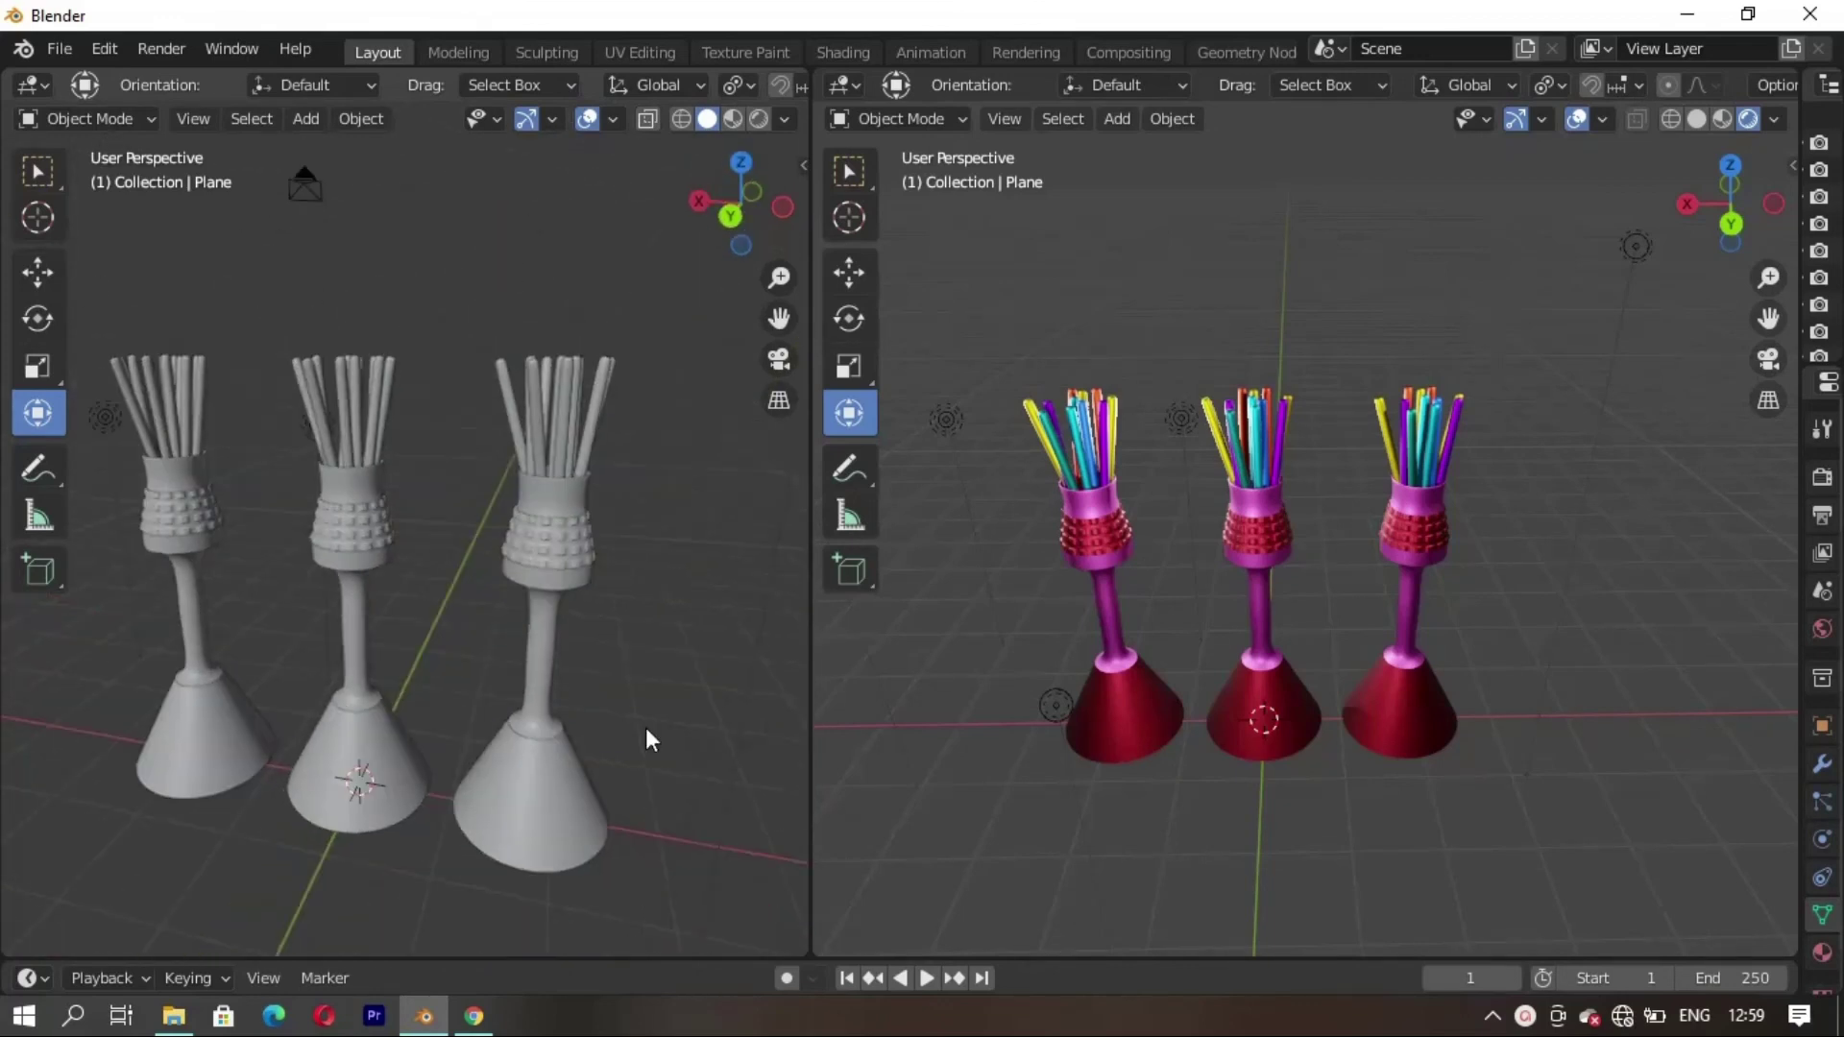
{"action": "mouse_move", "coordinate": [1229, 726]}
{"action": "middle_mouse_down"}
{"action": "mouse_move", "coordinate": [1065, 720]}
{"action": "mouse_move", "coordinate": [914, 676]}
{"action": "mouse_move", "coordinate": [1232, 683]}
{"action": "middle_mouse_up"}
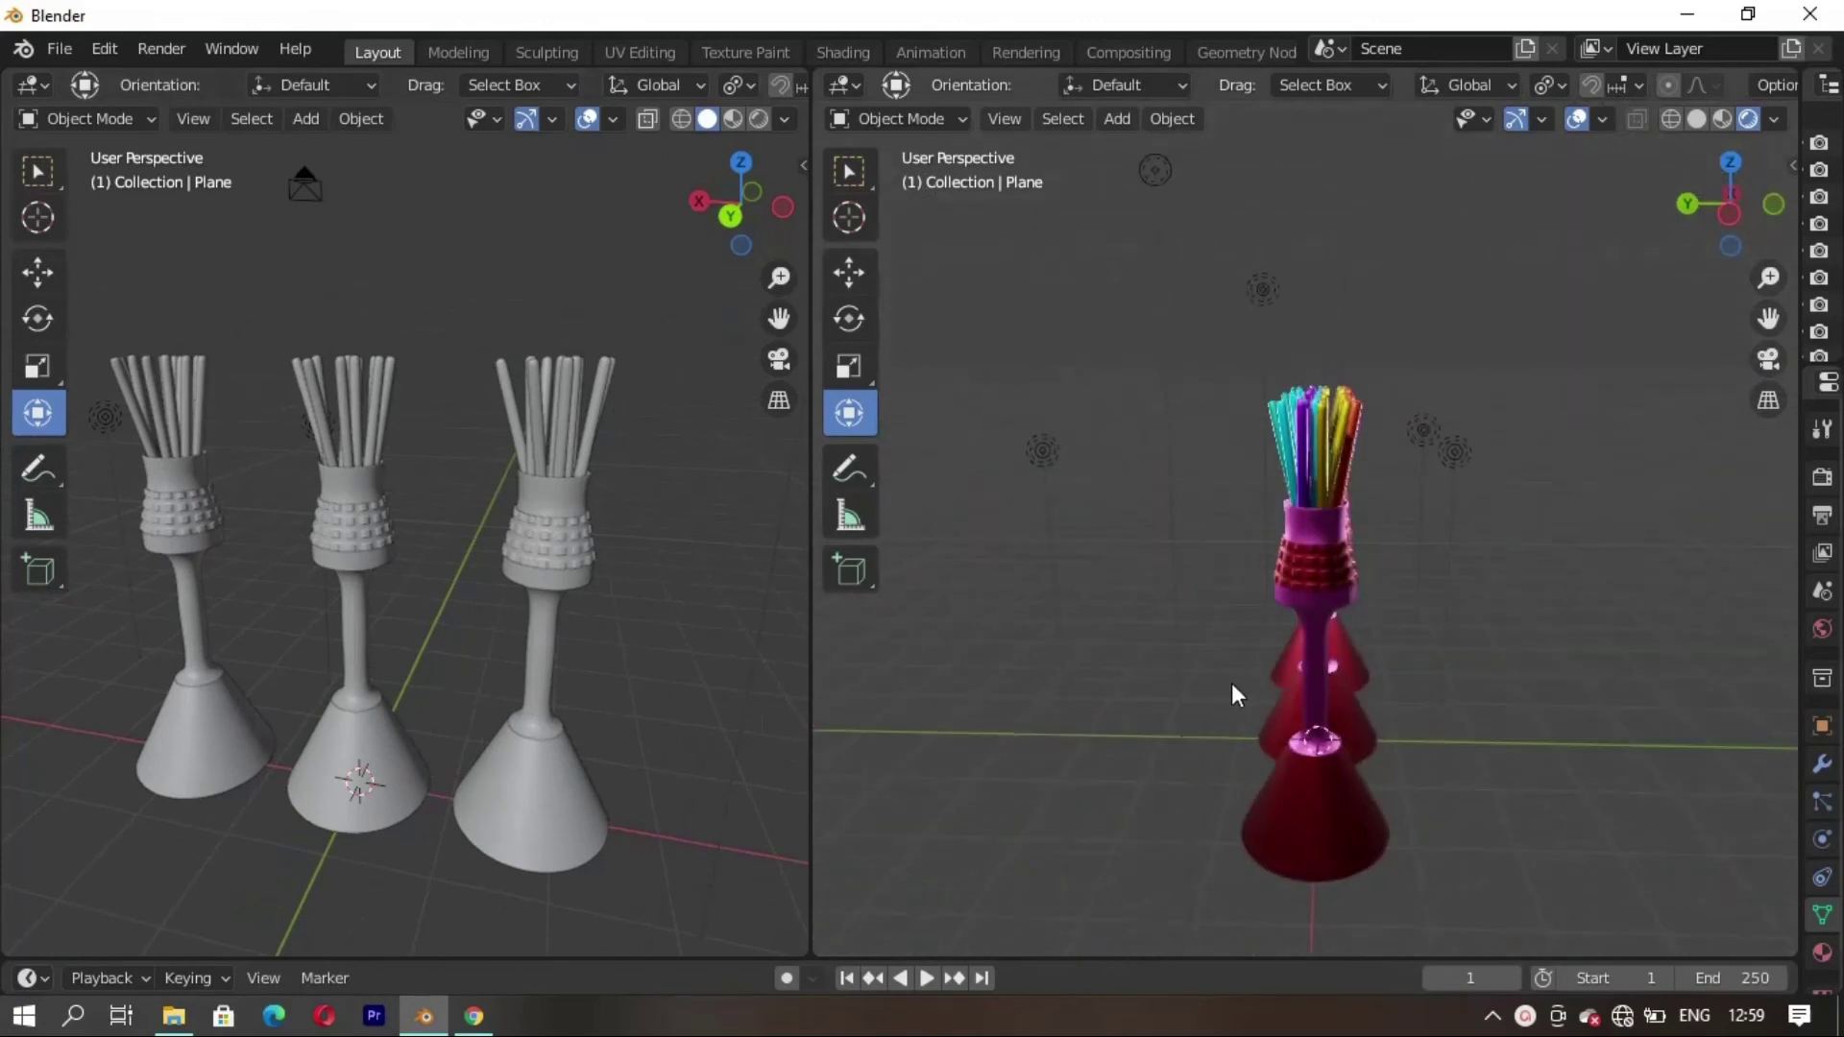
{"action": "mouse_move", "coordinate": [1045, 713]}
{"action": "middle_mouse_down"}
{"action": "mouse_move", "coordinate": [894, 678]}
{"action": "mouse_move", "coordinate": [1394, 688]}
{"action": "middle_mouse_up"}
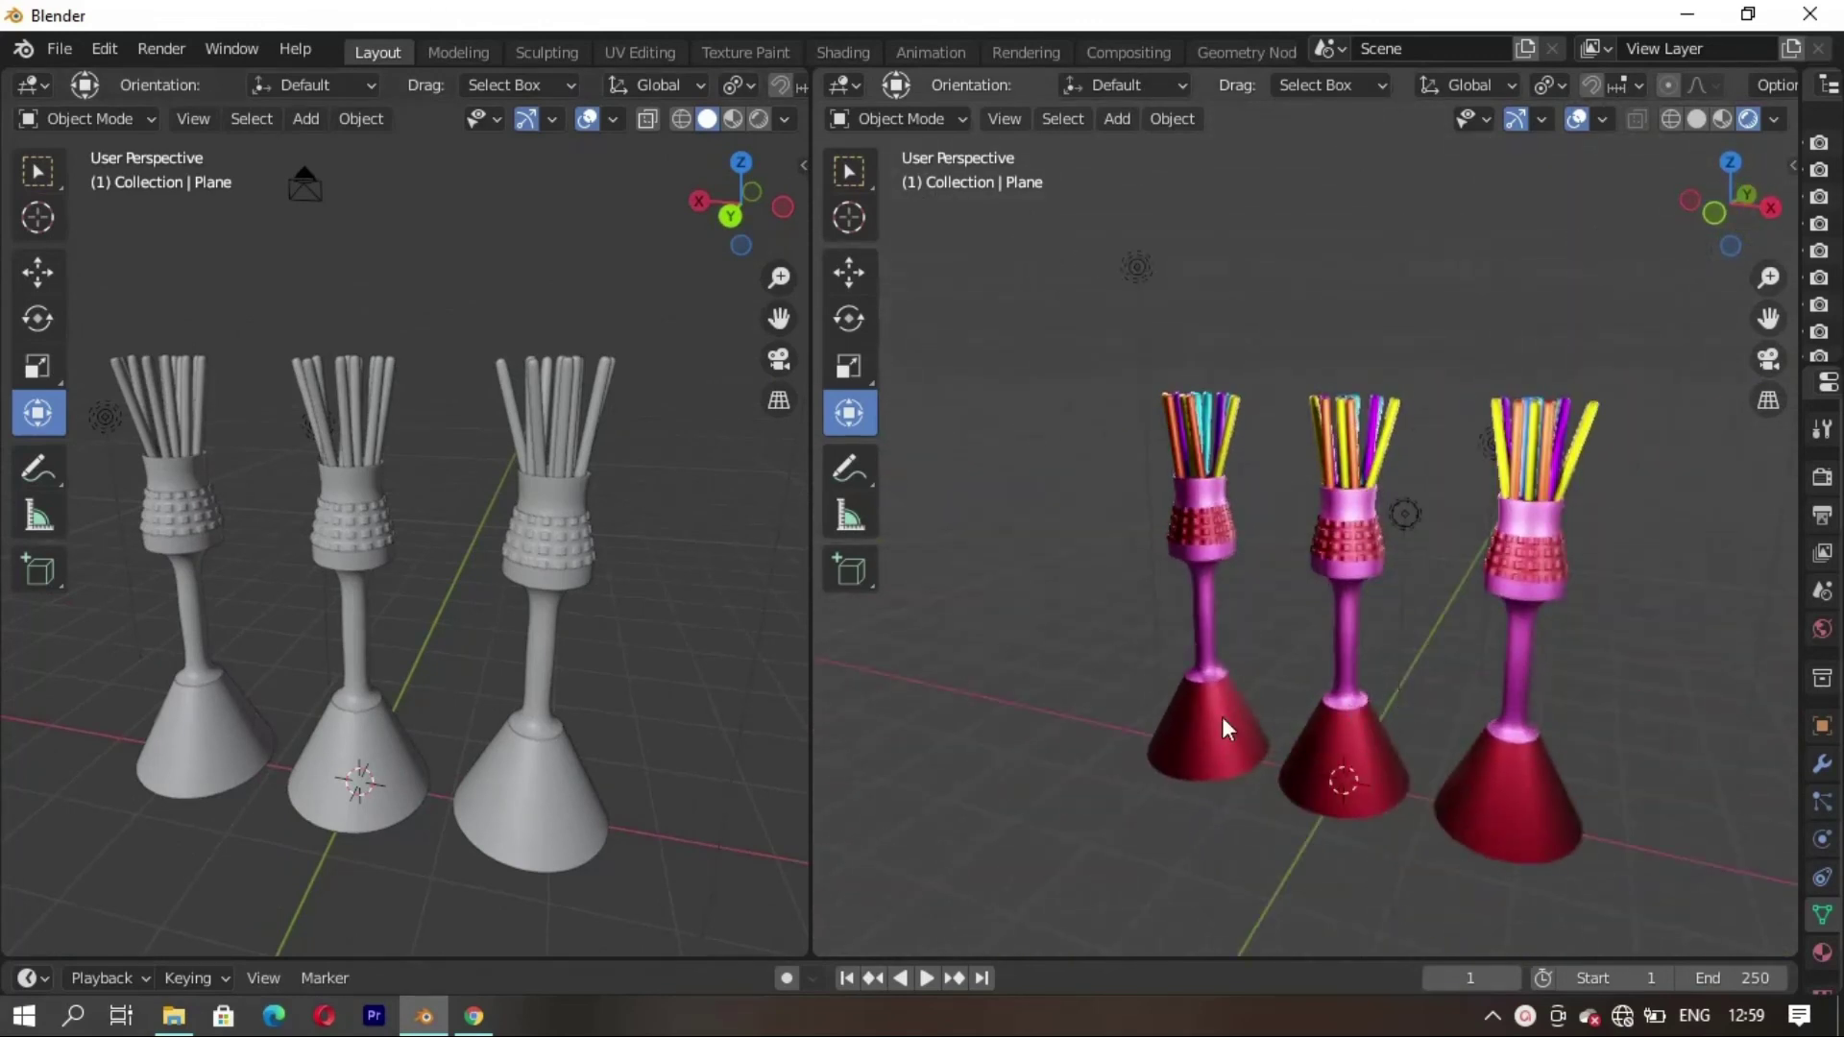